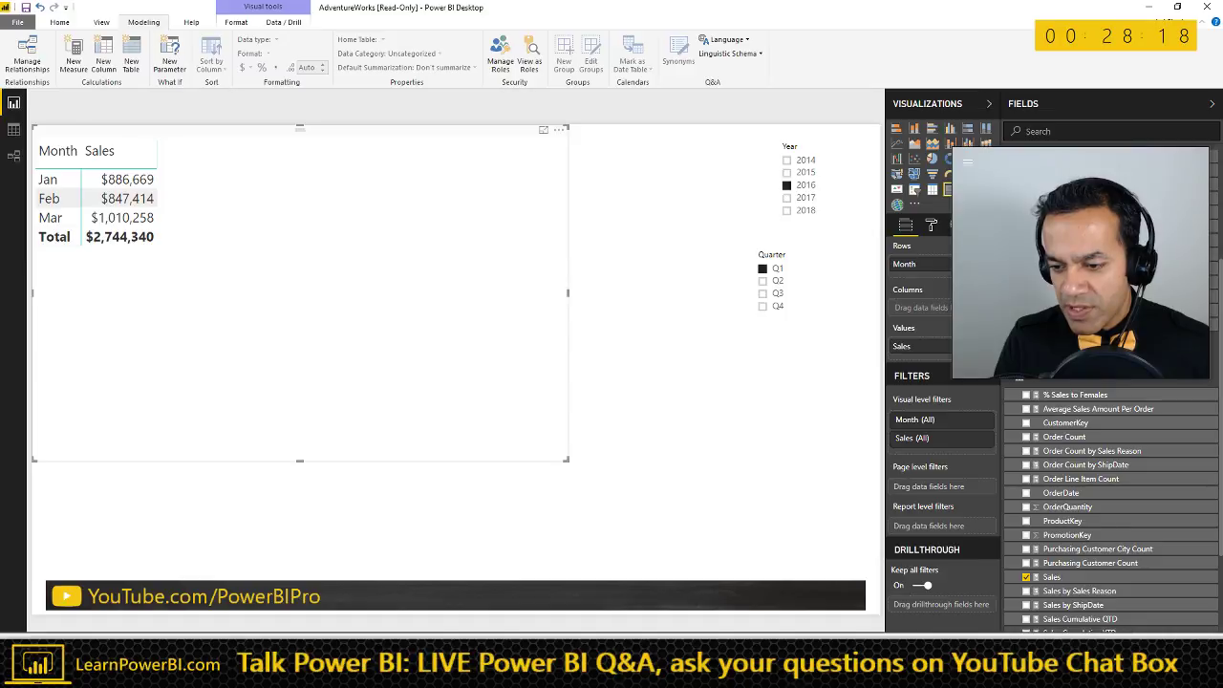
- Add Sales Cumulative YTD to the monthly sales table, then switch to the Word notes
{"action": "left_click", "coordinate": [1071, 632]}
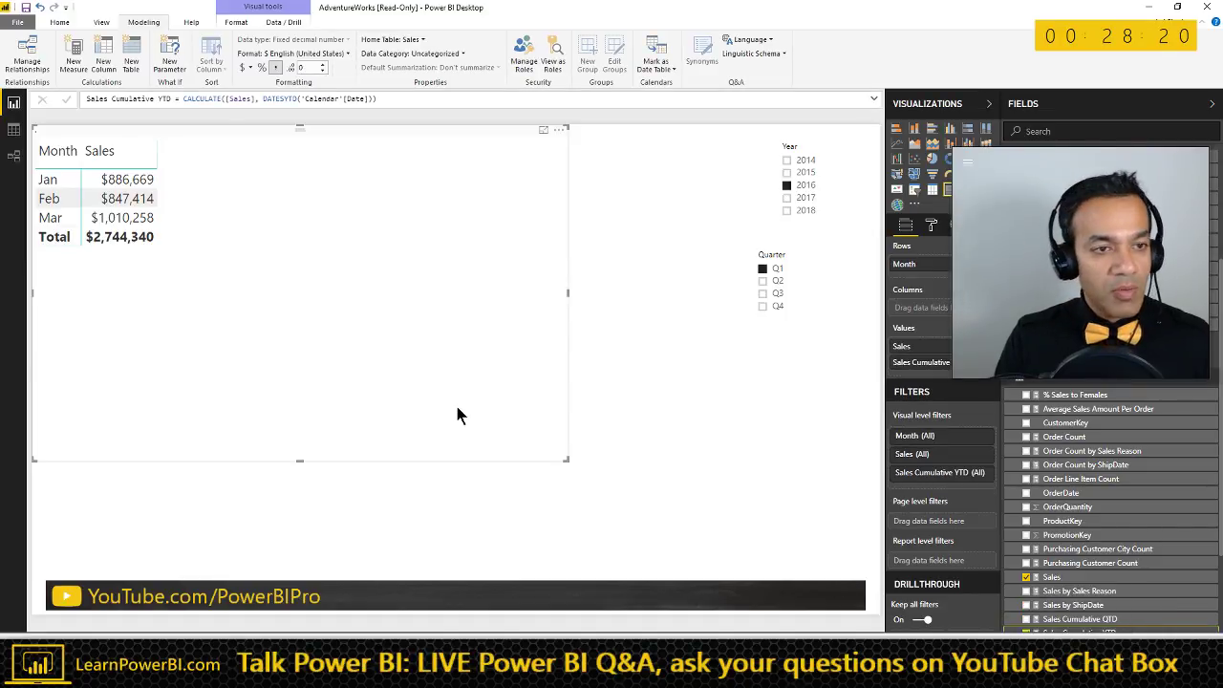
{"action": "key", "text": "alt+Tab"}
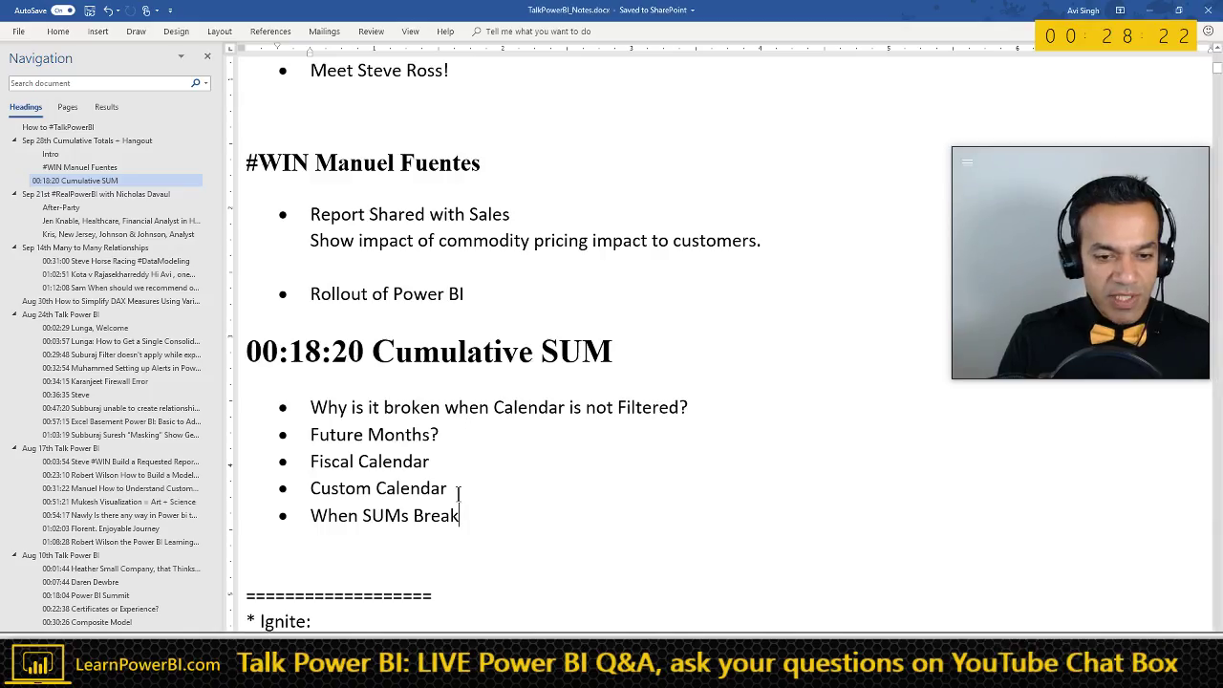
- Add a 'Life to Date Cumulative' bullet after Custom Calendar, then return to Power BI
{"action": "key", "text": "Return"}
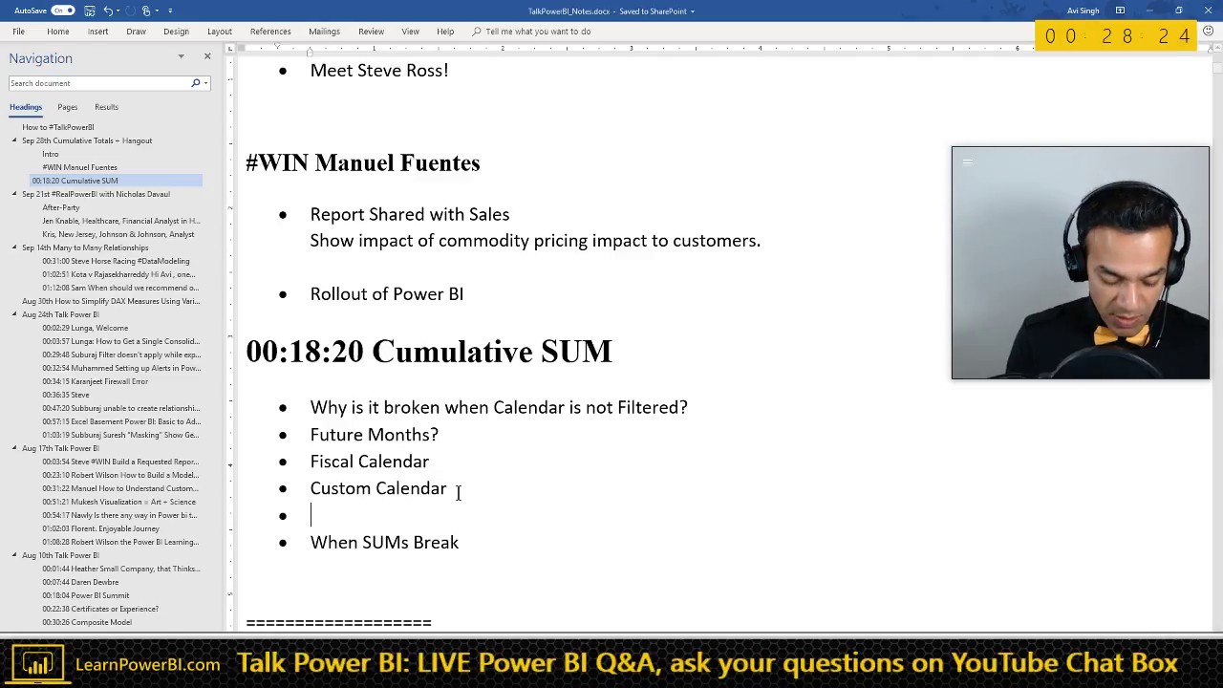
{"action": "type", "text": "Life to Date"}
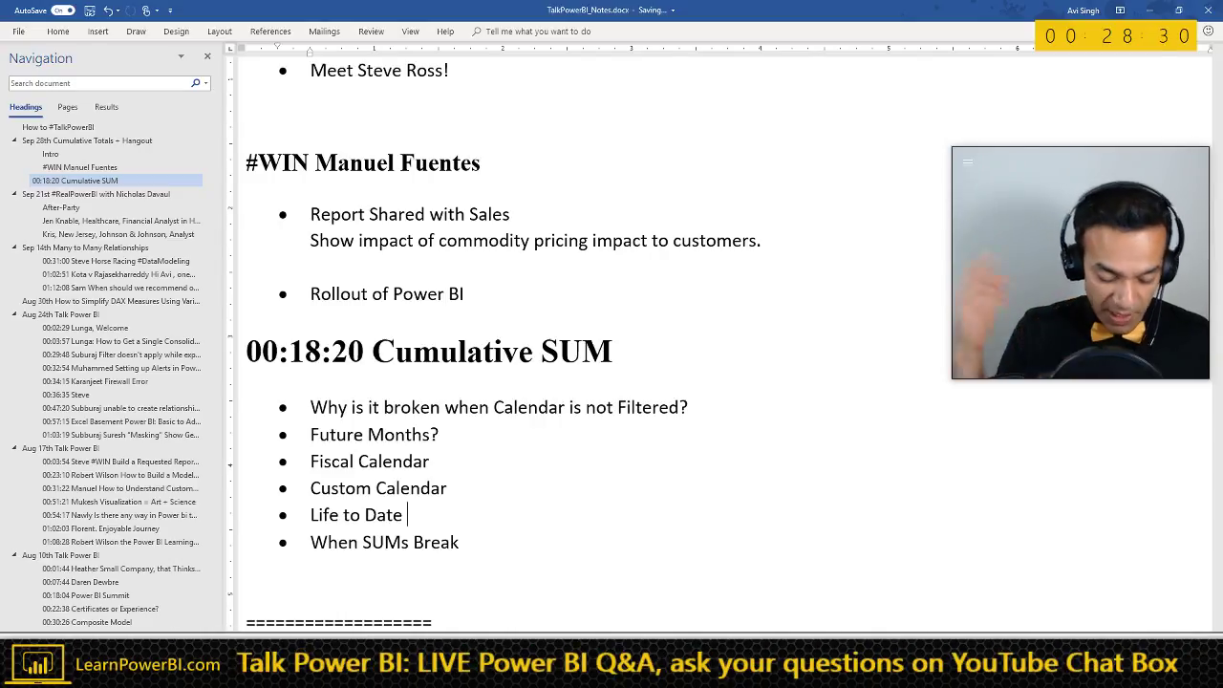
{"action": "type", "text": "Cumulative"}
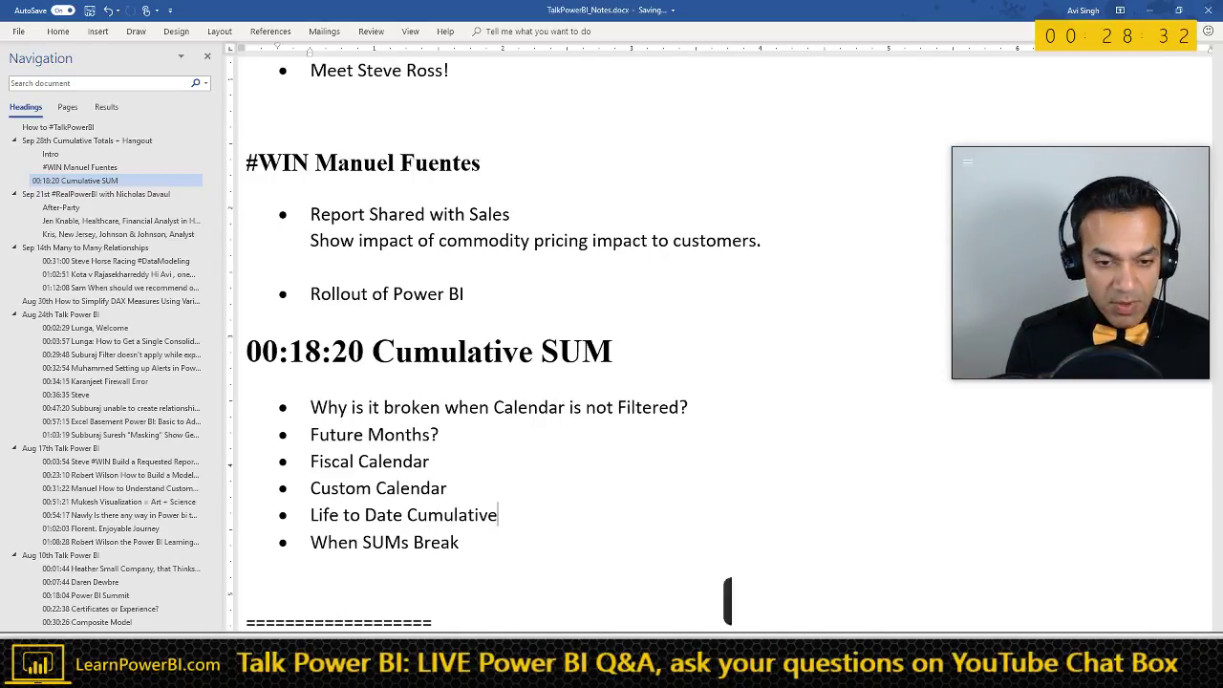
{"action": "key", "text": "alt+Tab"}
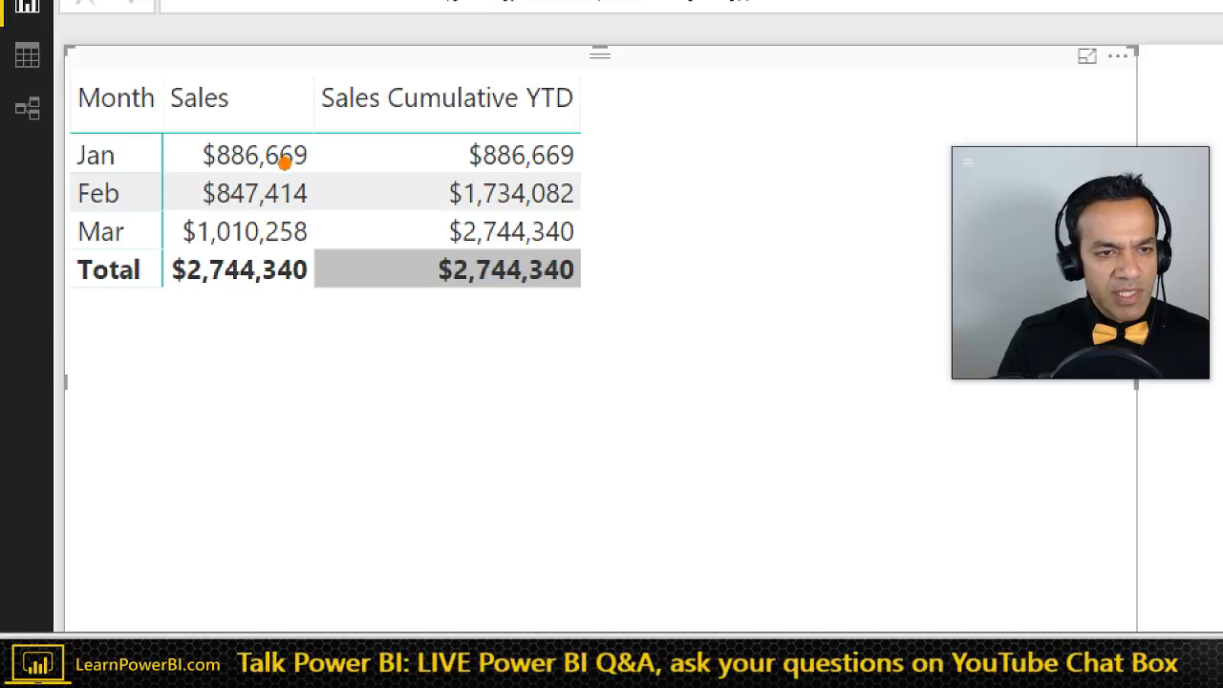
- Add Average Sales Amount Per Order to the table with 0 decimal places, then switch to Excel
{"action": "left_click_drag", "start_coordinate": [328, 268], "coordinate": [411, 239]}
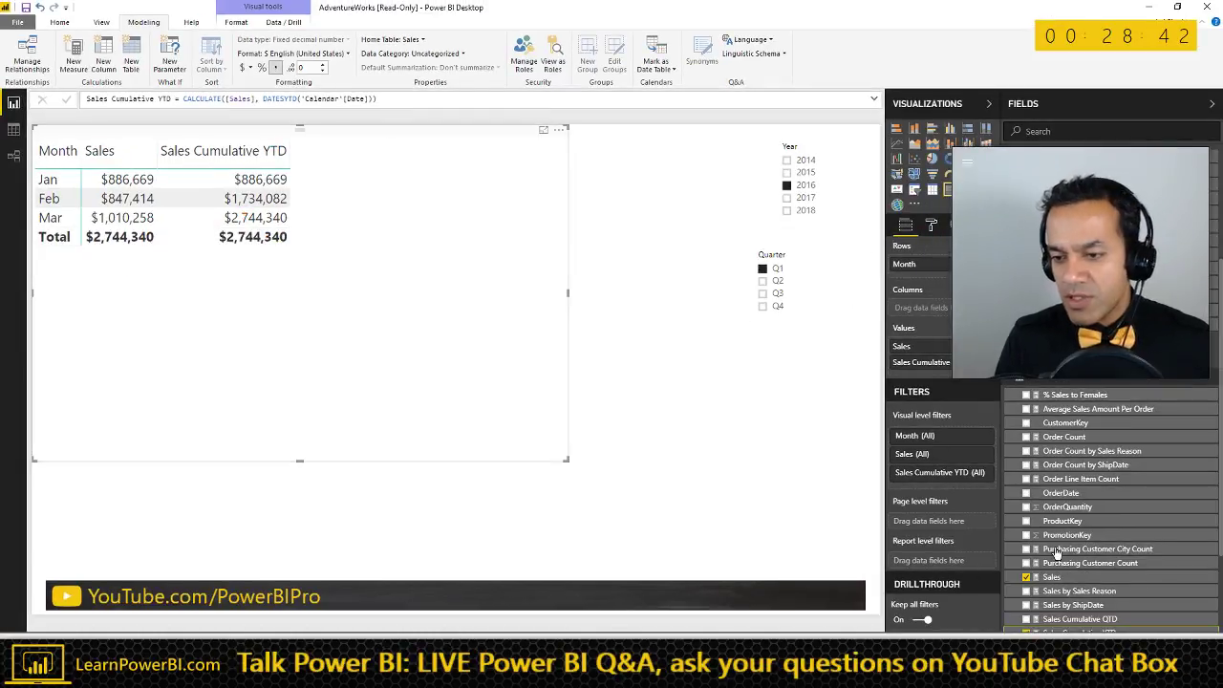
{"action": "left_click_drag", "start_coordinate": [1097, 409], "coordinate": [459, 239]}
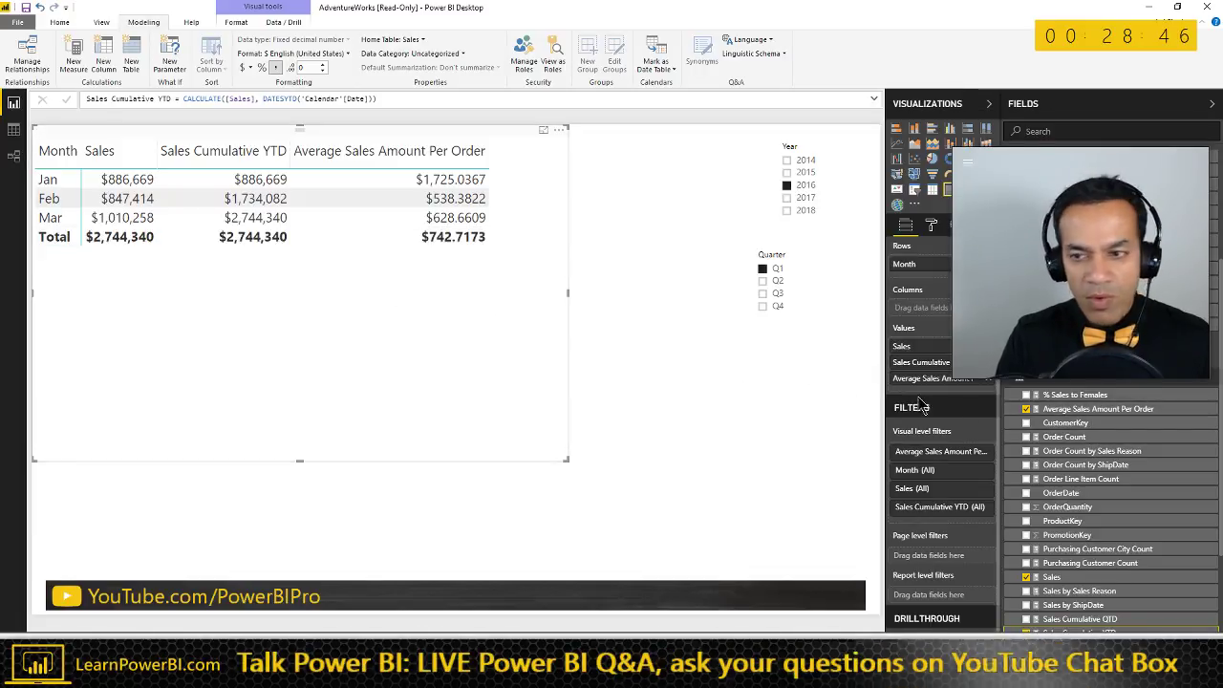
{"action": "left_click", "coordinate": [1061, 409]}
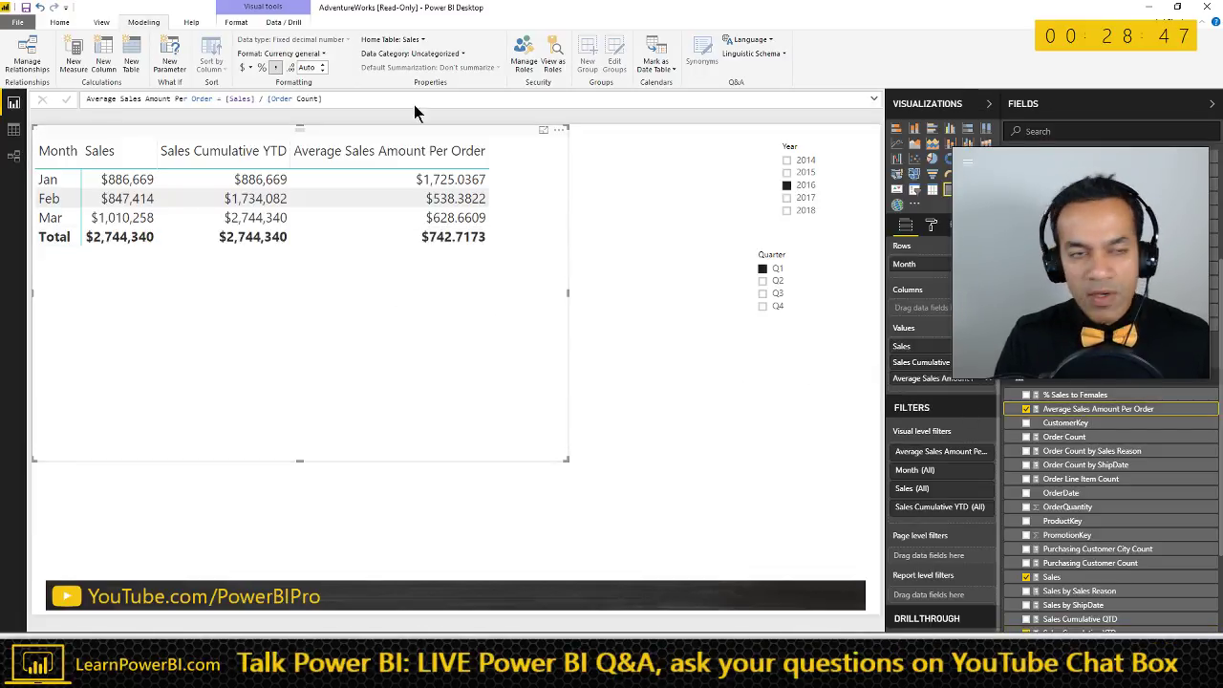
{"action": "left_click", "coordinate": [322, 66]}
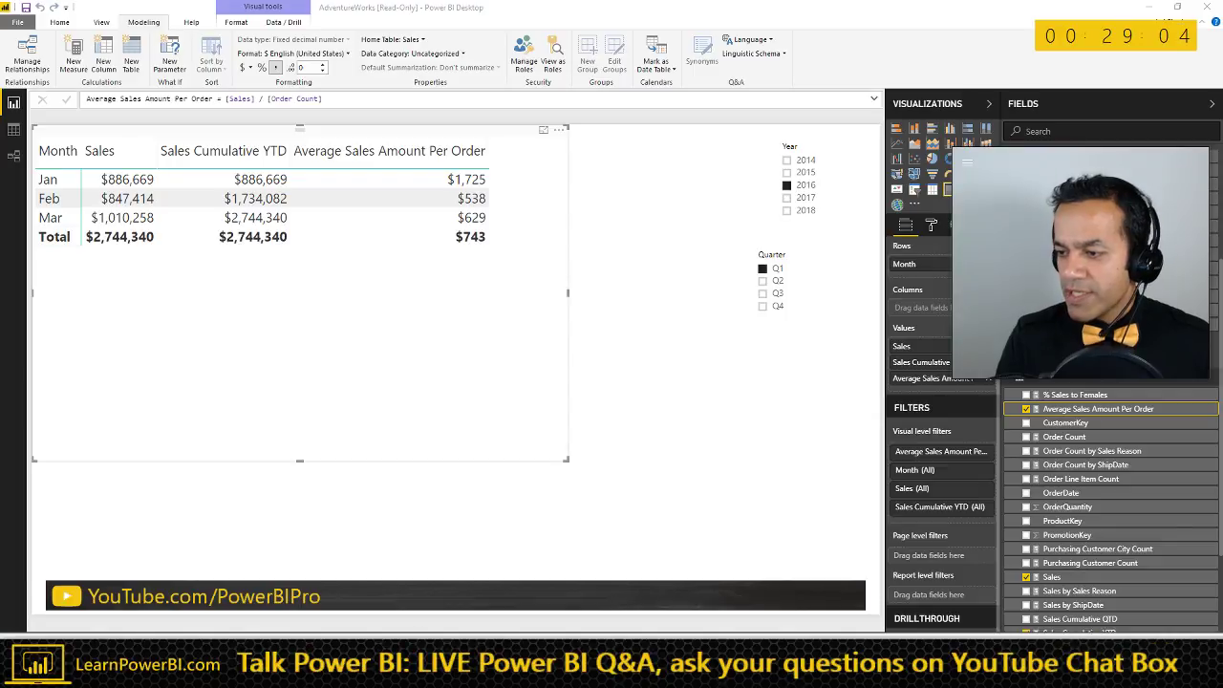
{"action": "key", "text": "alt+Tab"}
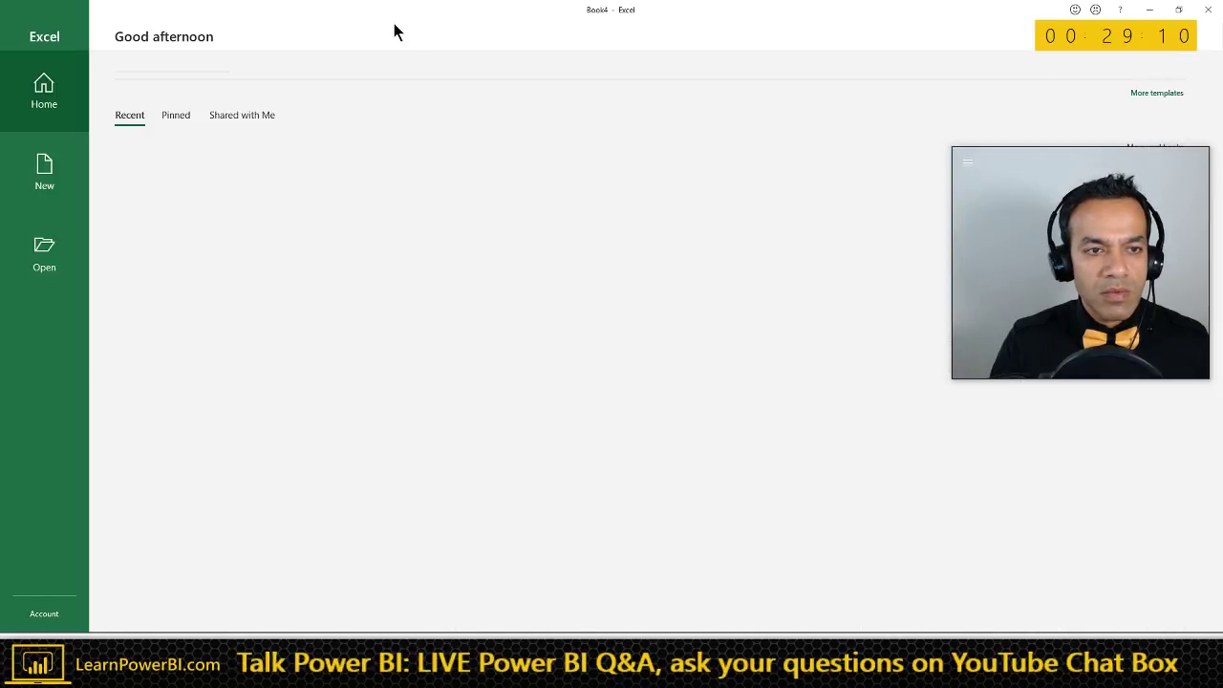
- Create a blank workbook, close the campaigns workbook, and float the new window beside the report
{"action": "left_click", "coordinate": [184, 109]}
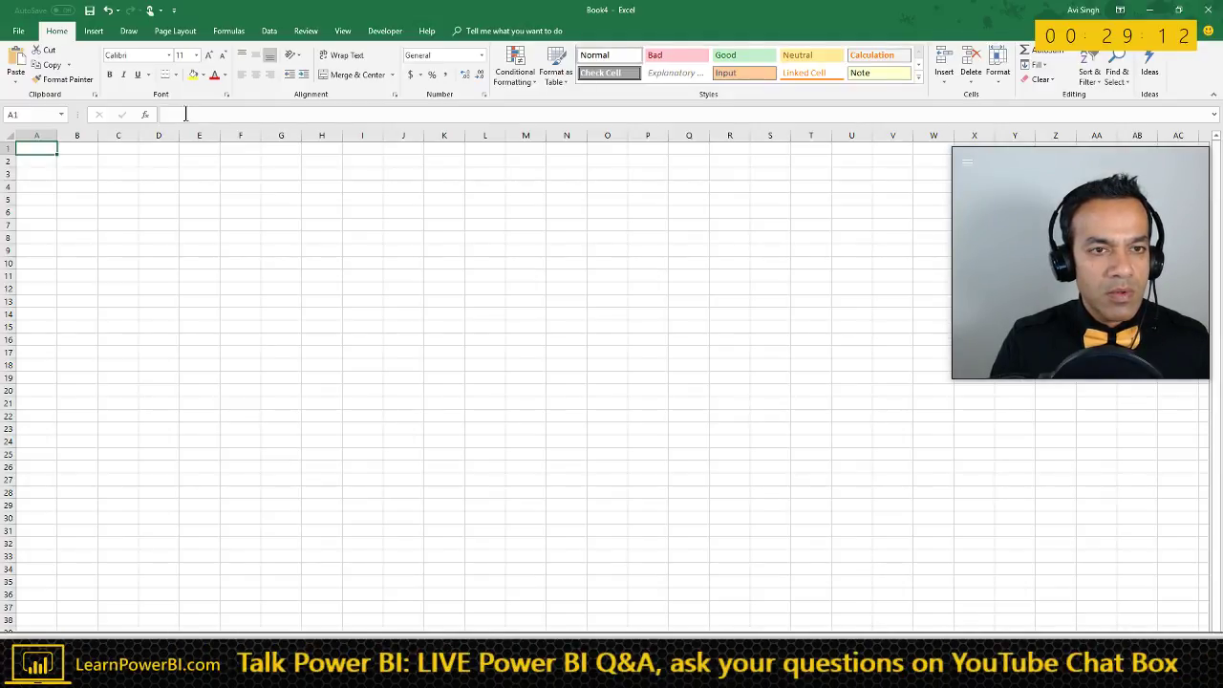
{"action": "double_click", "coordinate": [323, 17]}
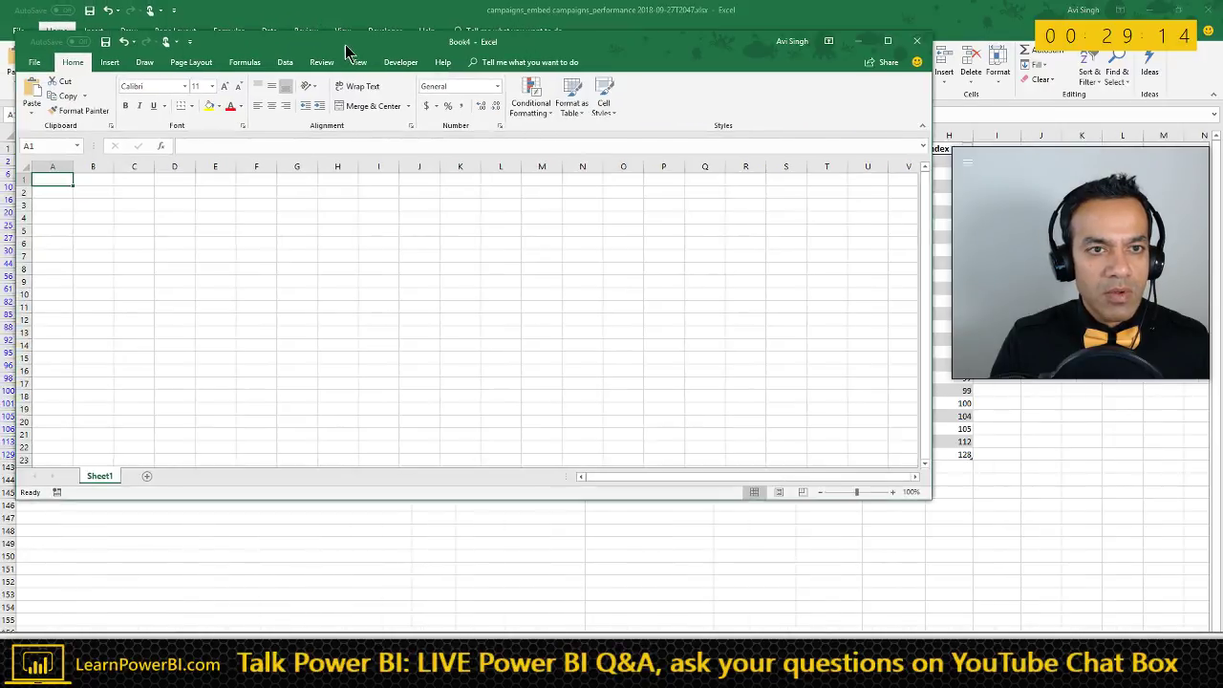
{"action": "left_click", "coordinate": [1155, 17]}
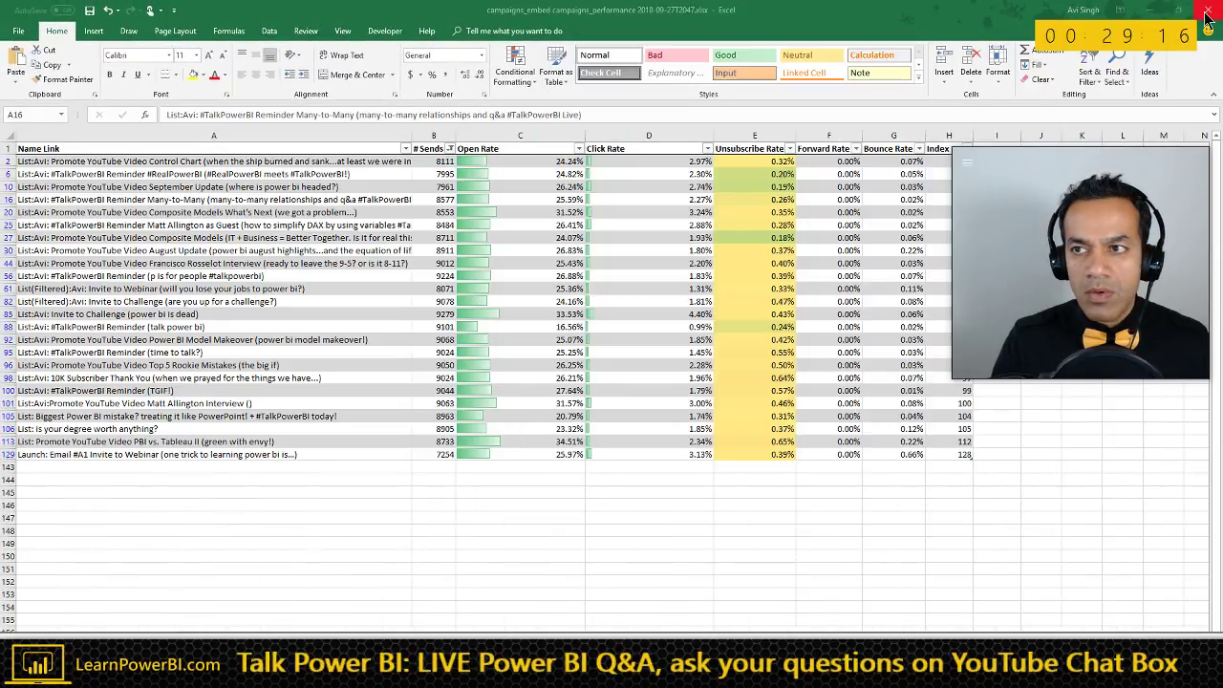
{"action": "left_click", "coordinate": [566, 378]}
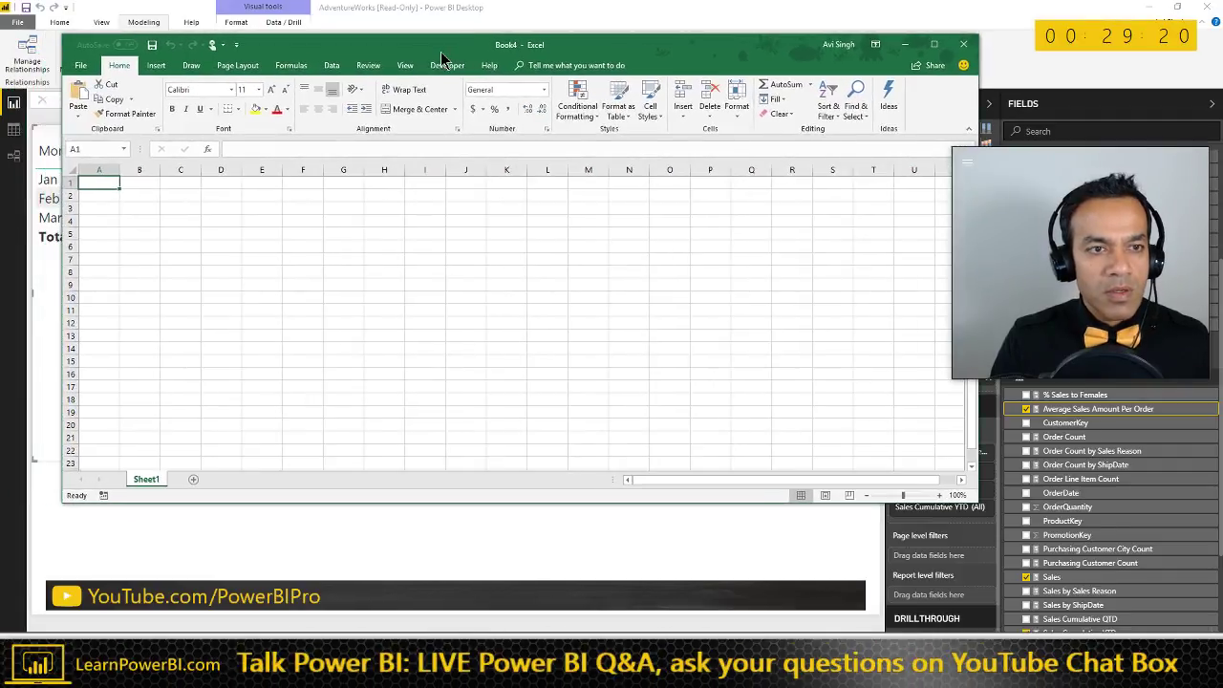
{"action": "left_click_drag", "start_coordinate": [397, 48], "coordinate": [662, 280]}
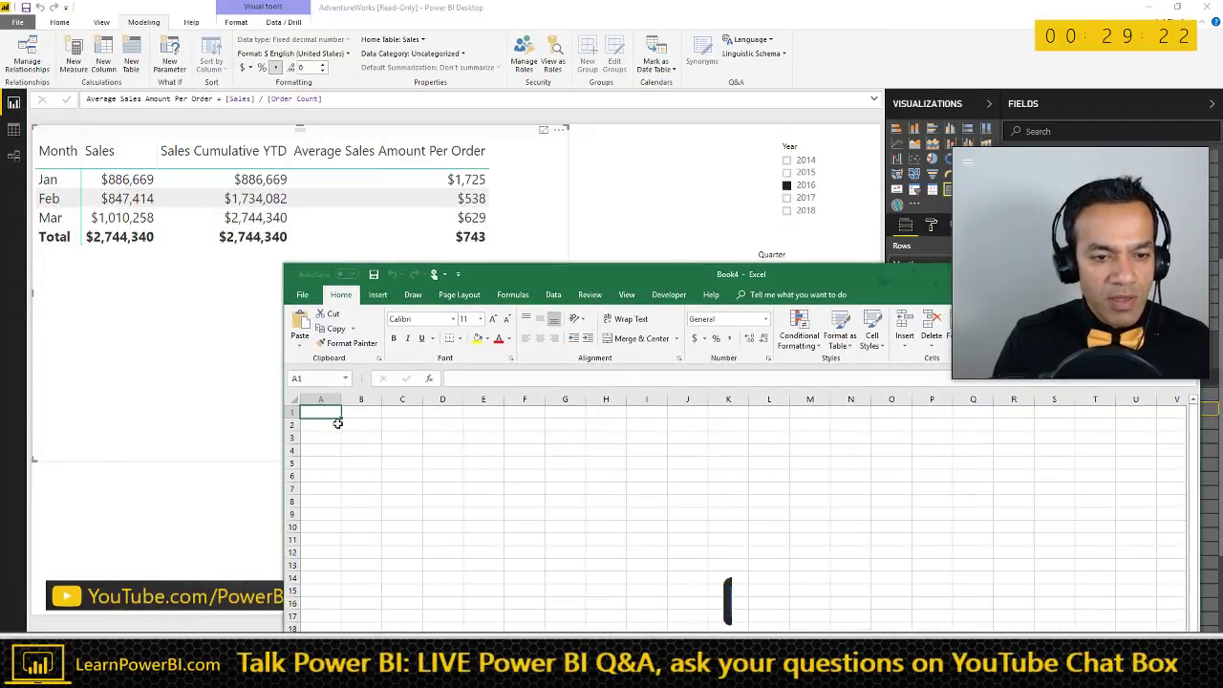
{"action": "scroll", "coordinate": [415, 456], "scroll_direction": "up", "scroll_amount": 4}
- Enter 1725, 538 and 629 in cells B2 to B4
{"action": "left_click", "coordinate": [424, 453]}
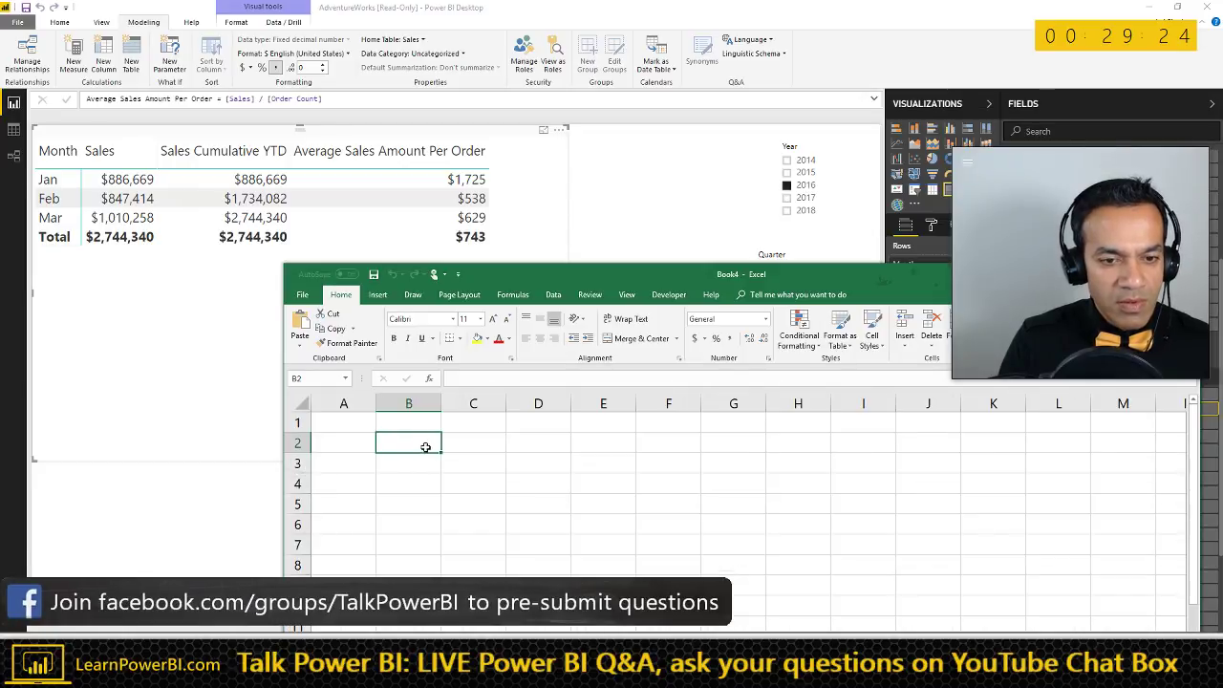
{"action": "type", "text": "1725"}
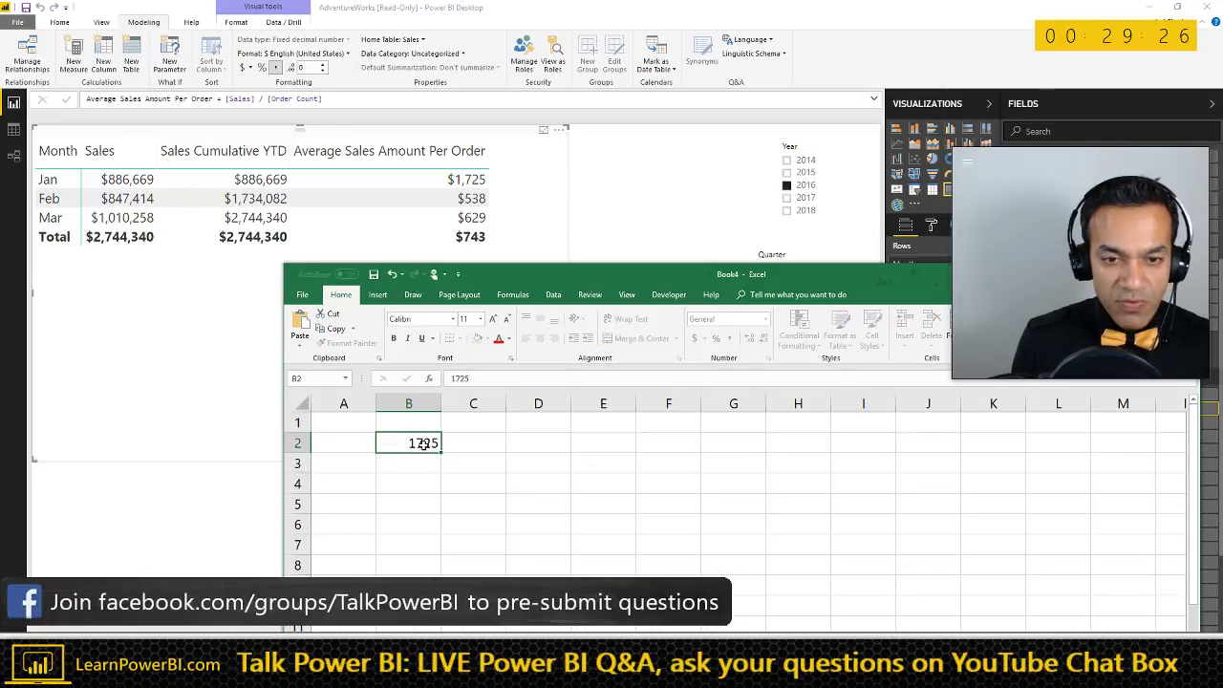
{"action": "key", "text": "Return"}
{"action": "type", "text": "538"}
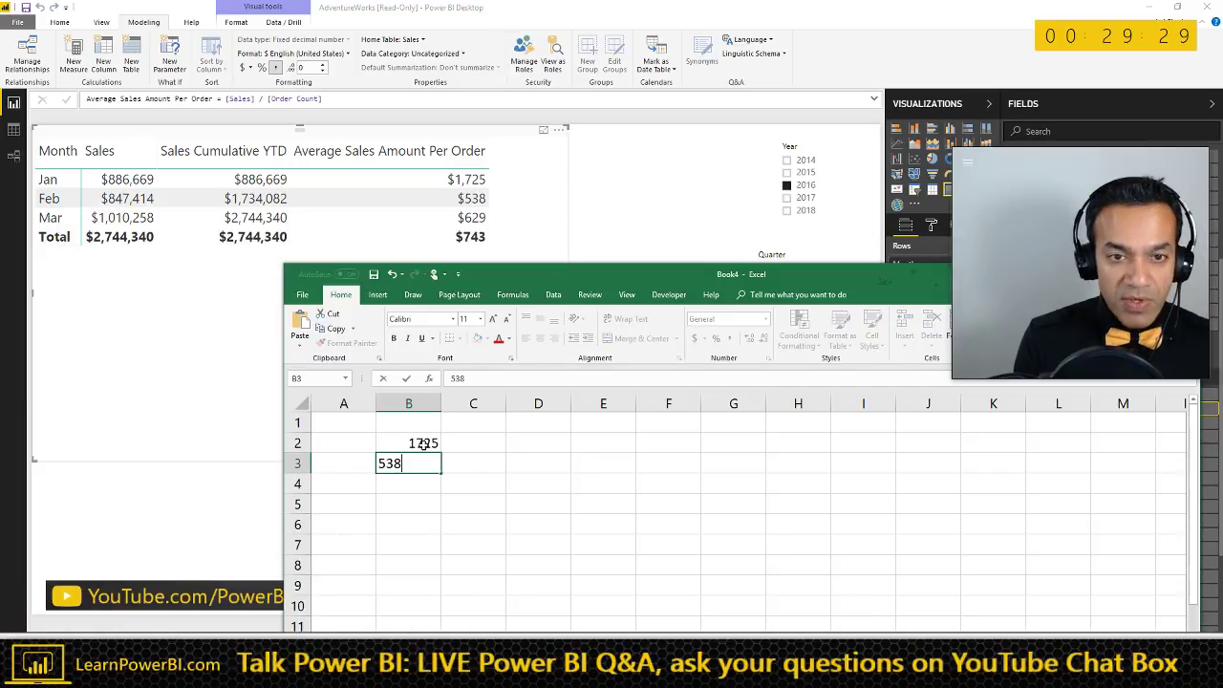
{"action": "key", "text": "Return"}
{"action": "type", "text": "62"}
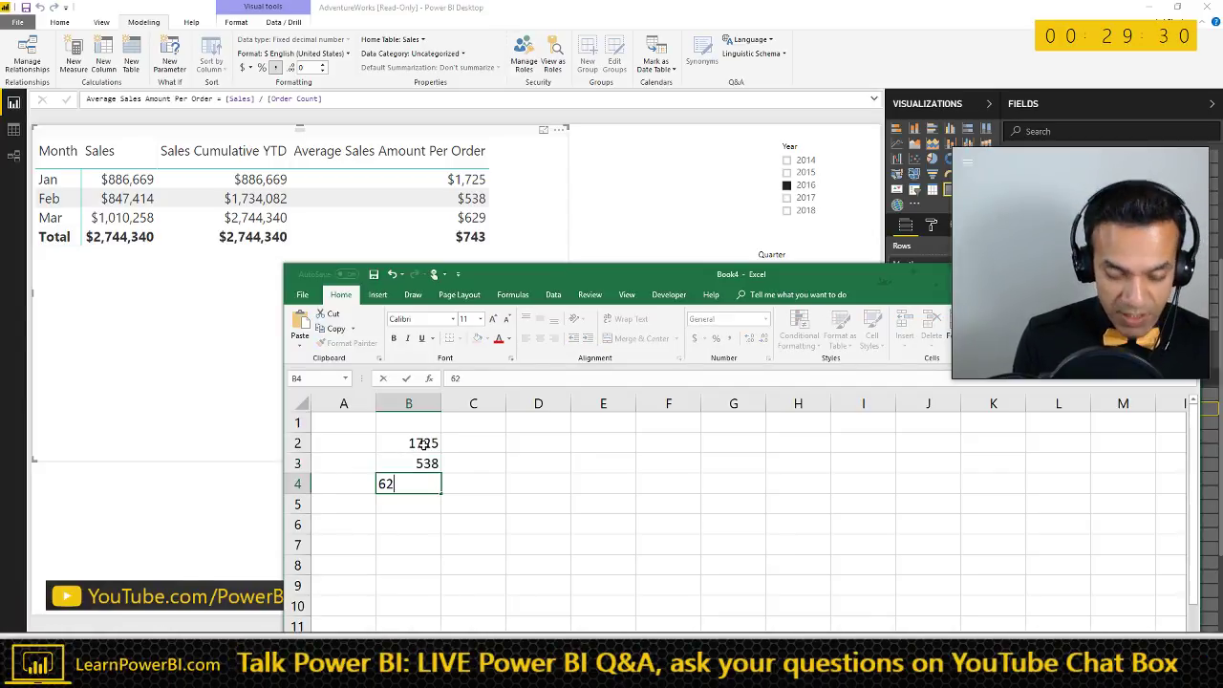
{"action": "type", "text": "9"}
{"action": "key", "text": "Return"}
- Enter =AVERAGE(B2:B4) in B5, format it as Accounting ($964.00), and return to Power BI
{"action": "type", "text": "=AVERG"}
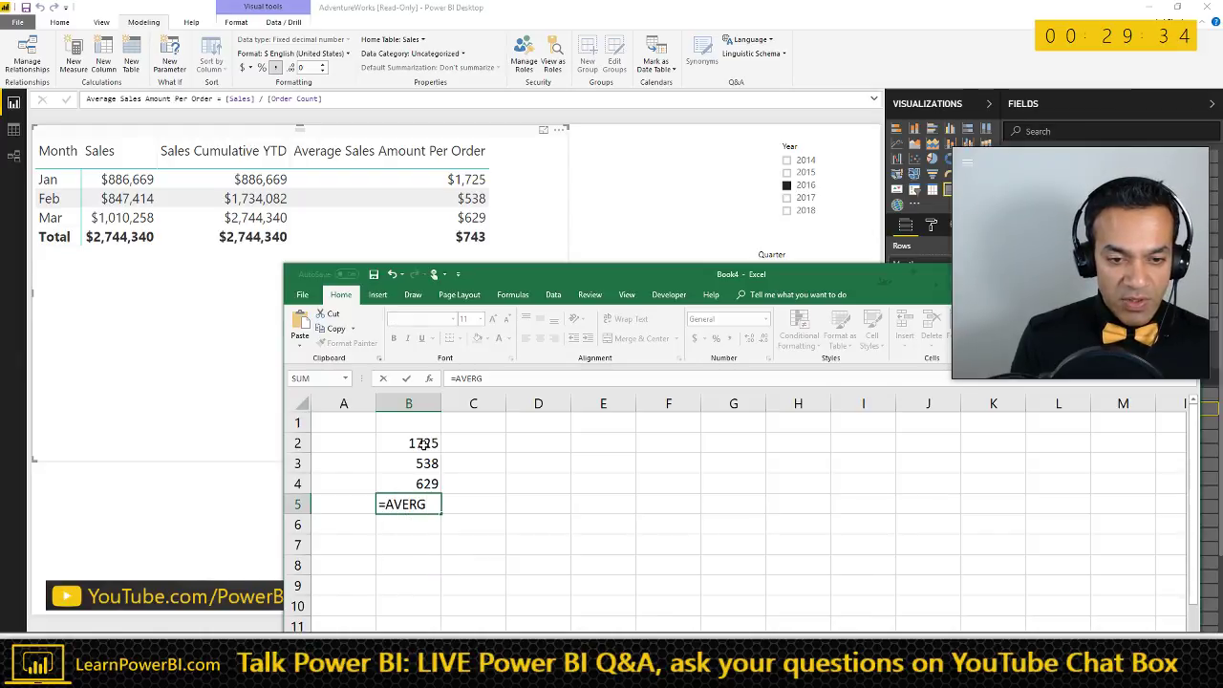
{"action": "key", "text": "BackSpace"}
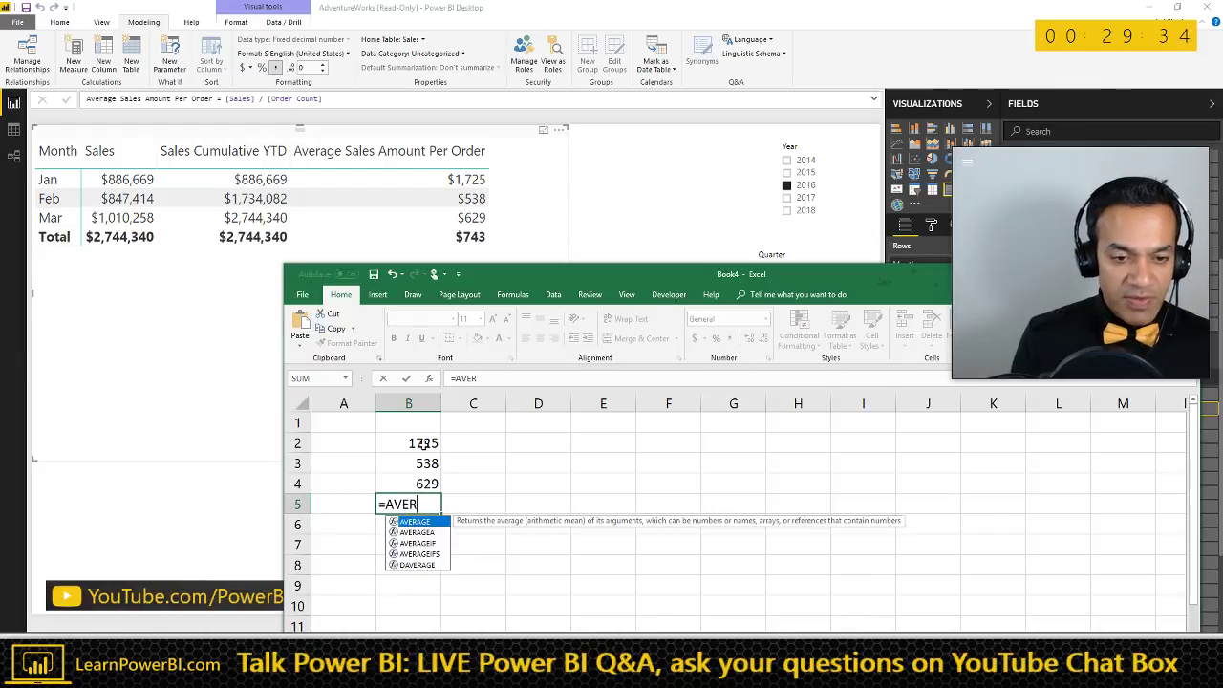
{"action": "type", "text": "AGE("}
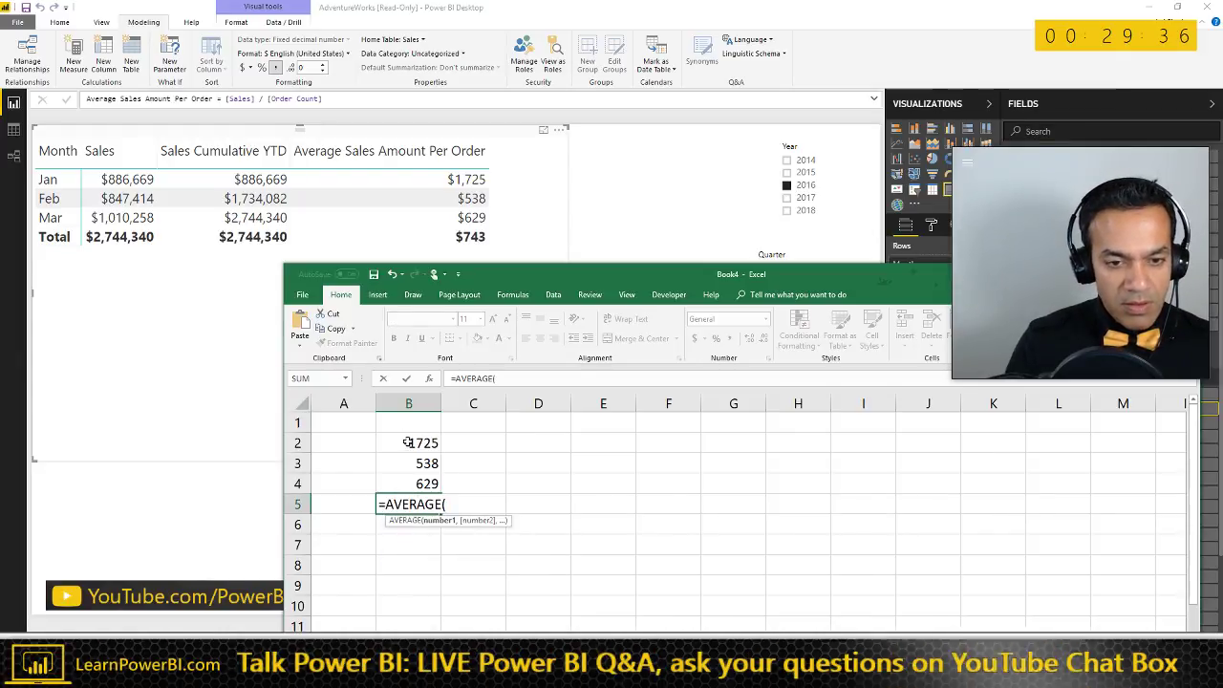
{"action": "left_click_drag", "start_coordinate": [410, 437], "coordinate": [412, 481]}
{"action": "type", "text": ")"}
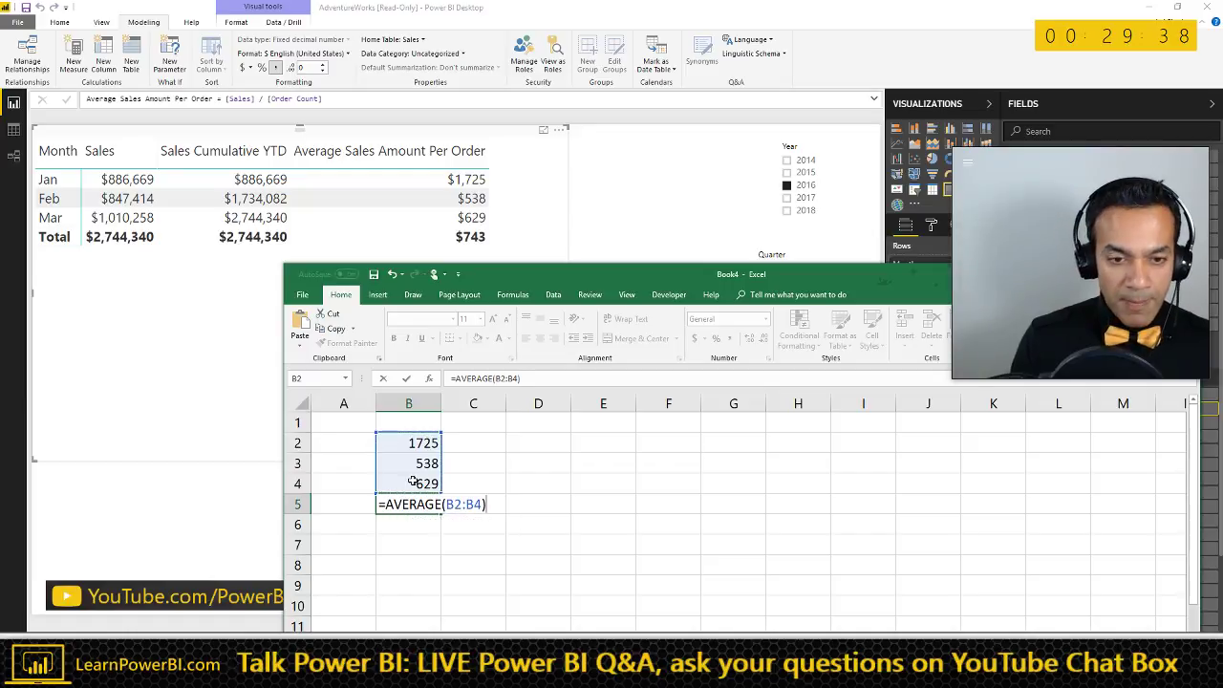
{"action": "key", "text": "Return"}
{"action": "left_click", "coordinate": [430, 505]}
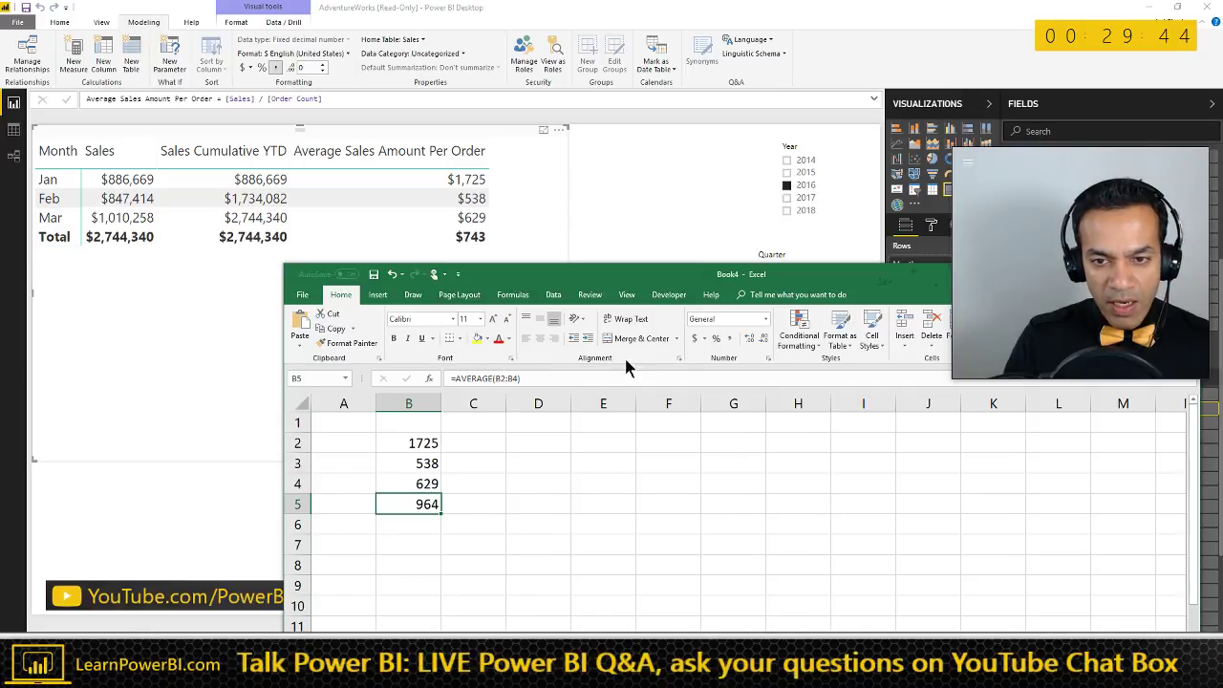
{"action": "left_click", "coordinate": [694, 339]}
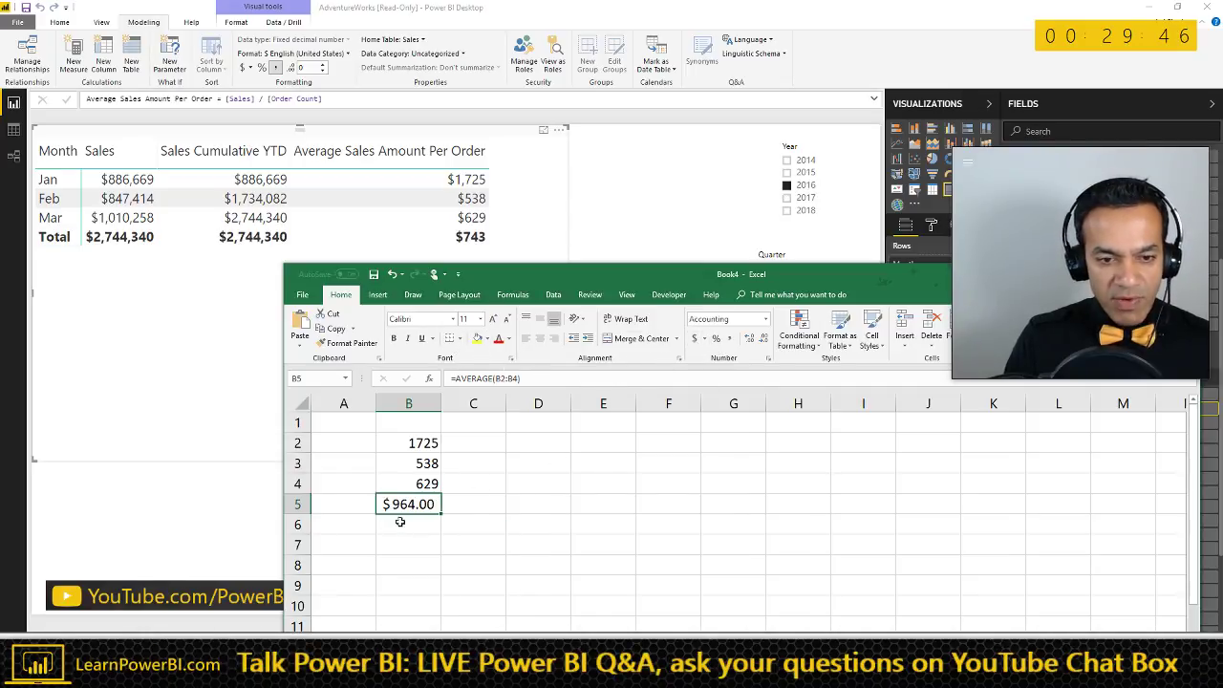
{"action": "scroll", "coordinate": [387, 509], "scroll_direction": "up", "scroll_amount": 2}
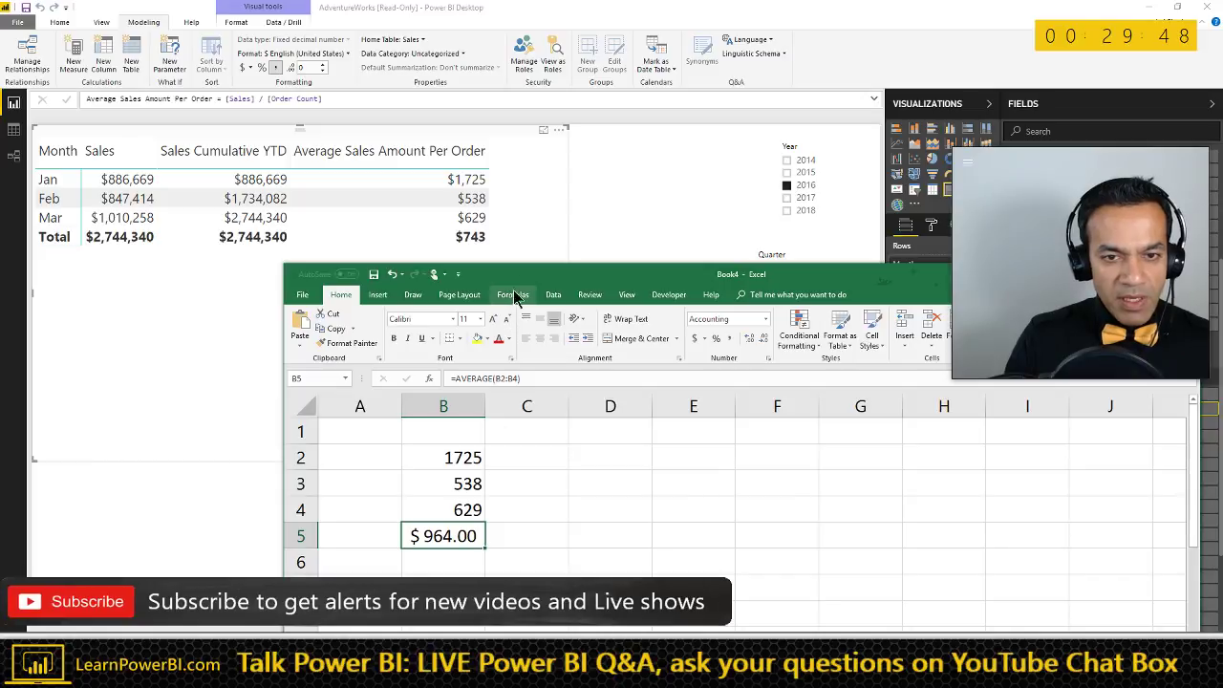
{"action": "left_click_drag", "start_coordinate": [517, 278], "coordinate": [724, 291]}
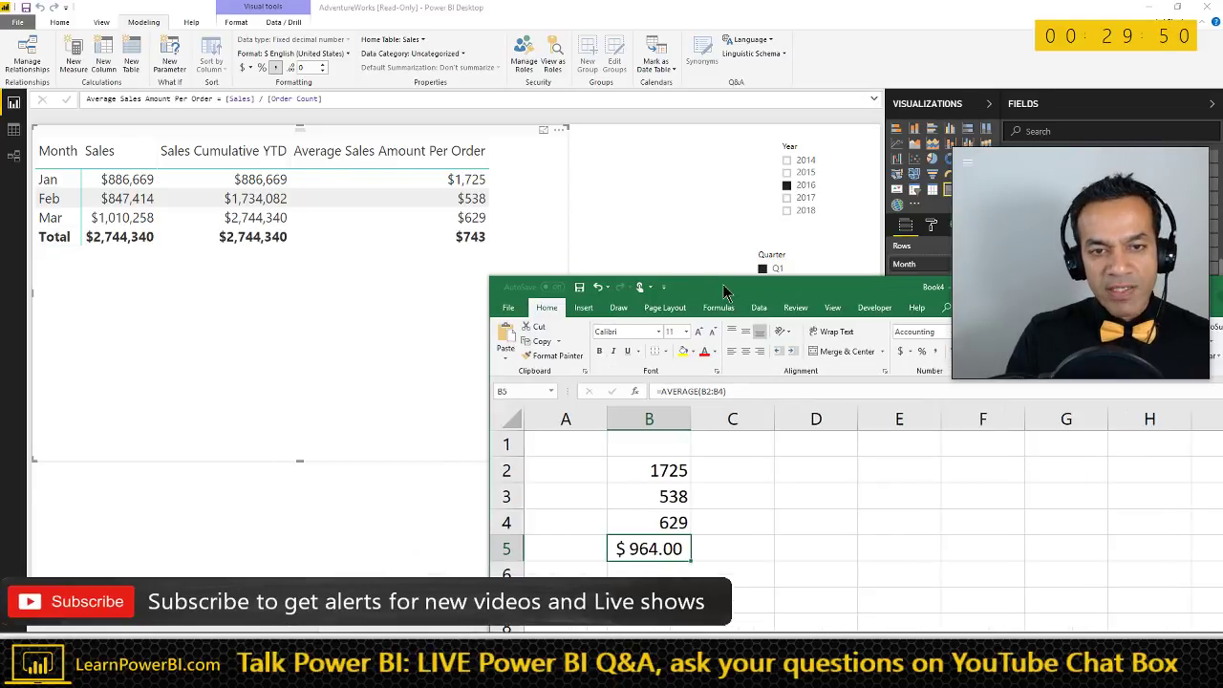
{"action": "left_click", "coordinate": [469, 134]}
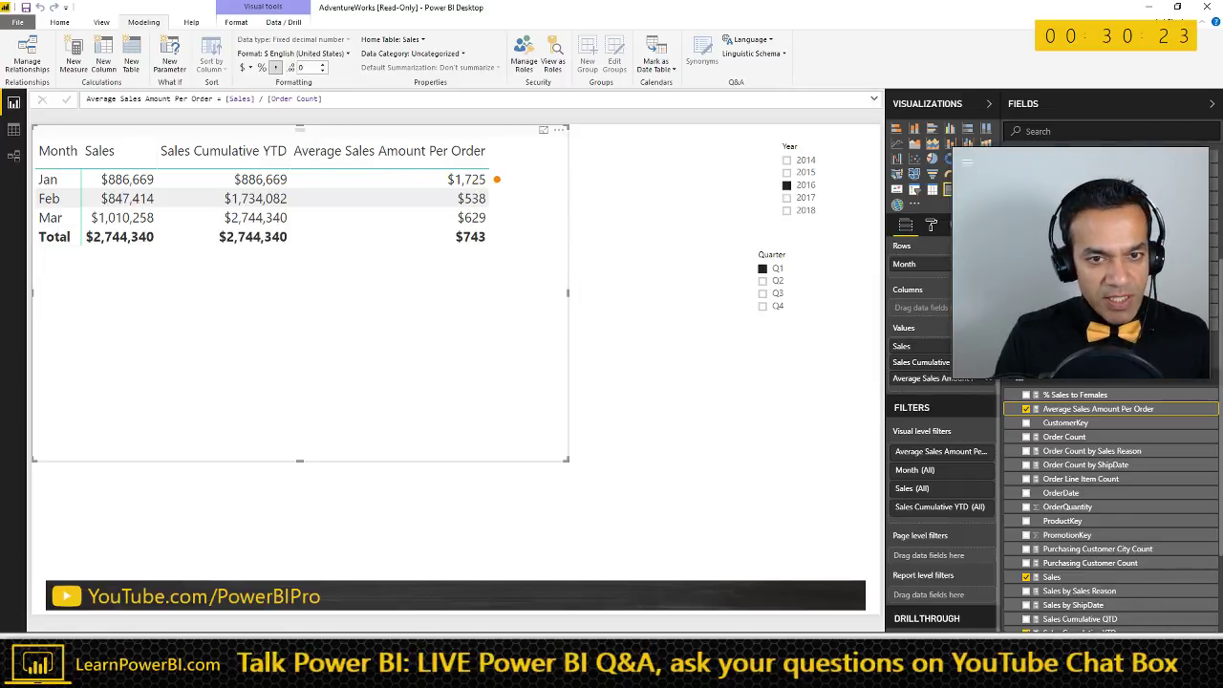
{"action": "left_click_drag", "start_coordinate": [497, 178], "coordinate": [573, 178]}
{"action": "mouse_move", "coordinate": [505, 198]}
{"action": "left_mouse_down"}
{"action": "mouse_move", "coordinate": [592, 204]}
{"action": "mouse_move", "coordinate": [514, 222]}
{"action": "mouse_move", "coordinate": [661, 239]}
{"action": "left_mouse_up"}
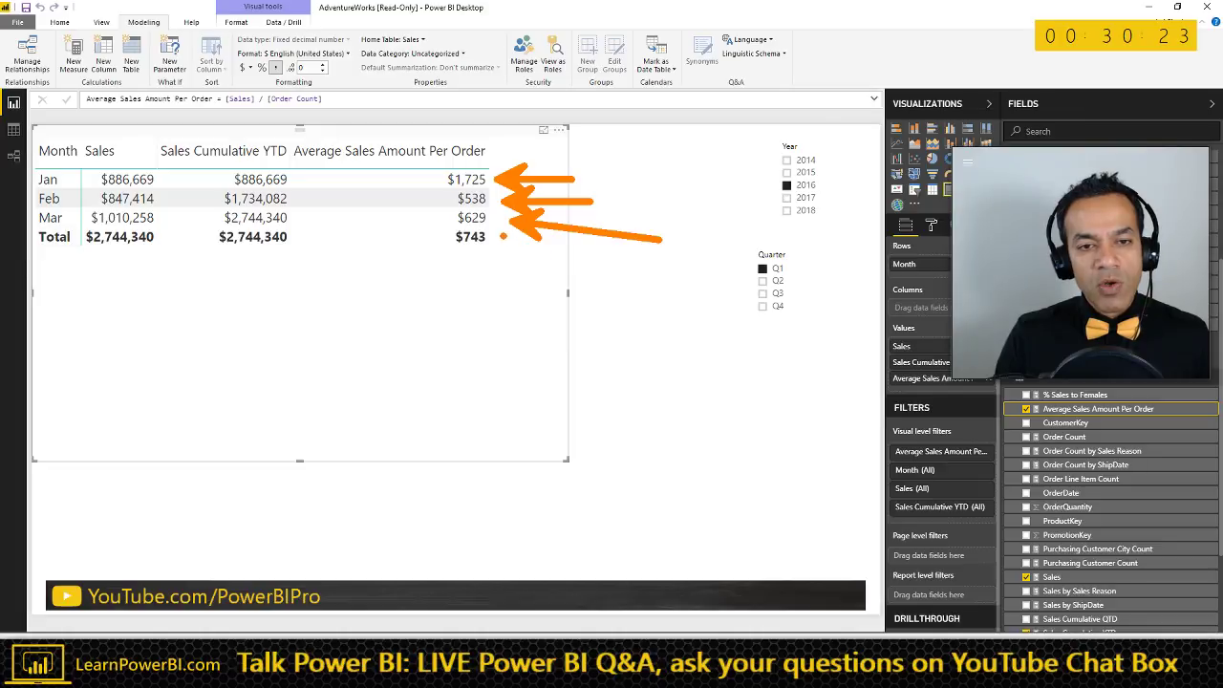
{"action": "mouse_move", "coordinate": [439, 220]}
{"action": "left_mouse_down"}
{"action": "mouse_move", "coordinate": [452, 256]}
{"action": "mouse_move", "coordinate": [501, 241]}
{"action": "mouse_move", "coordinate": [459, 224]}
{"action": "left_mouse_up"}
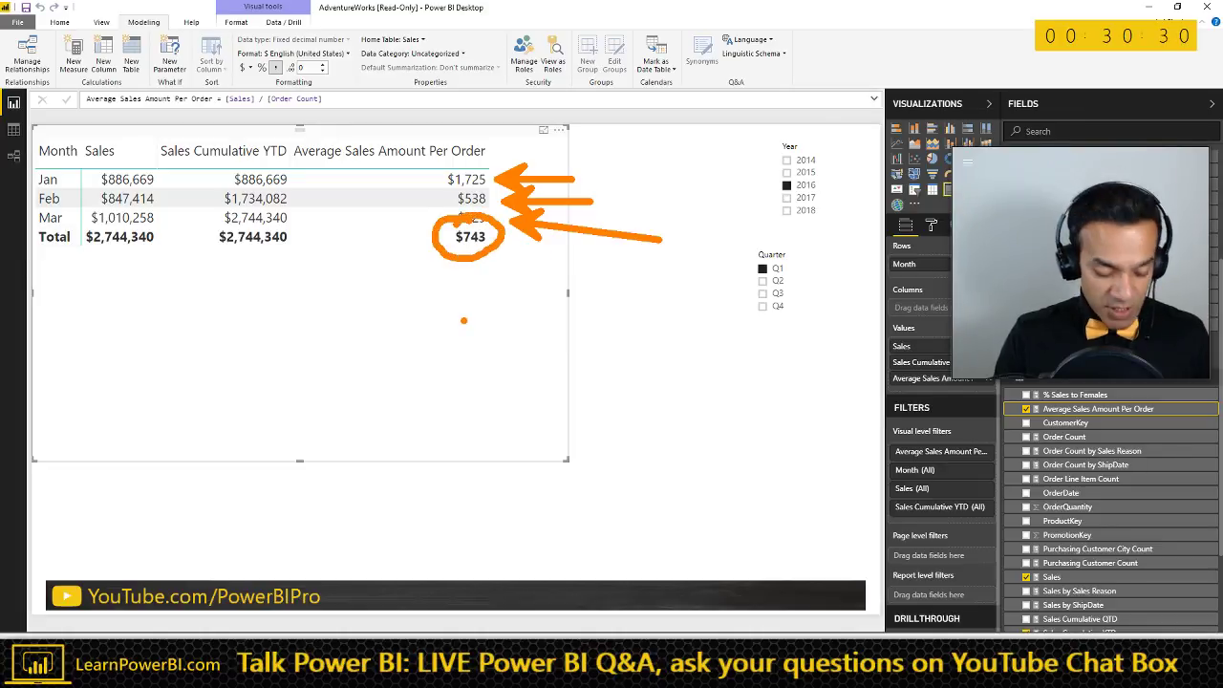
{"action": "left_click_drag", "start_coordinate": [510, 267], "coordinate": [447, 349]}
{"action": "left_click_drag", "start_coordinate": [443, 278], "coordinate": [530, 330]}
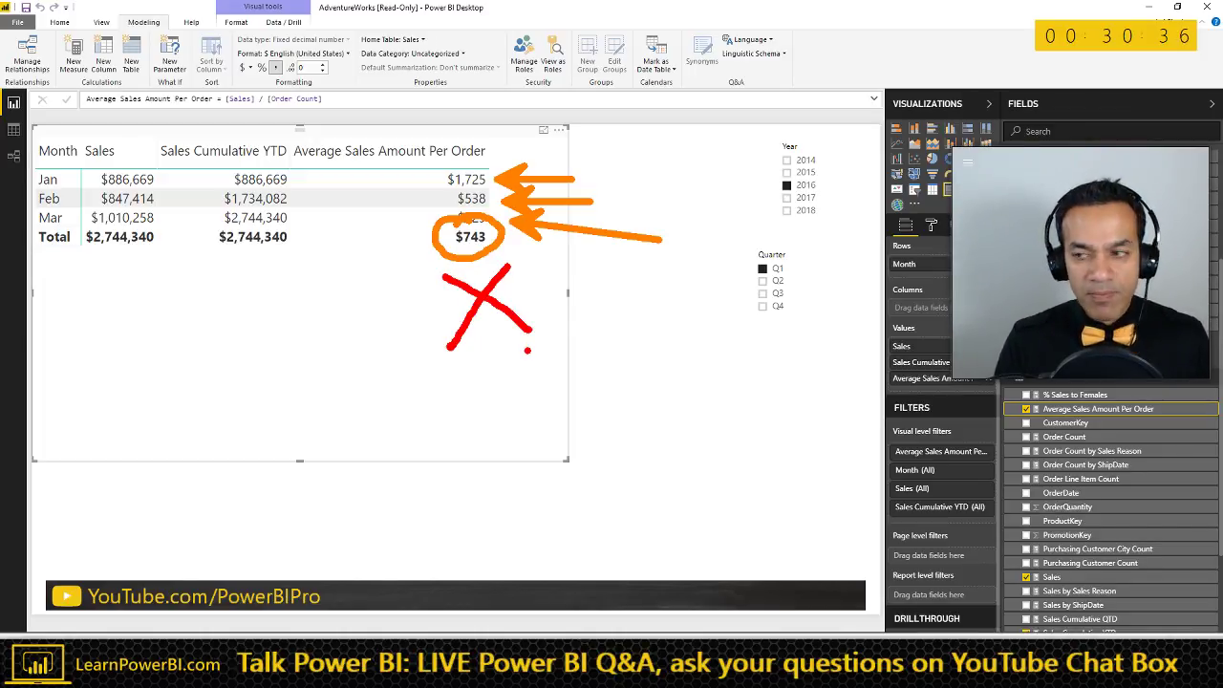
{"action": "key", "text": "Escape"}
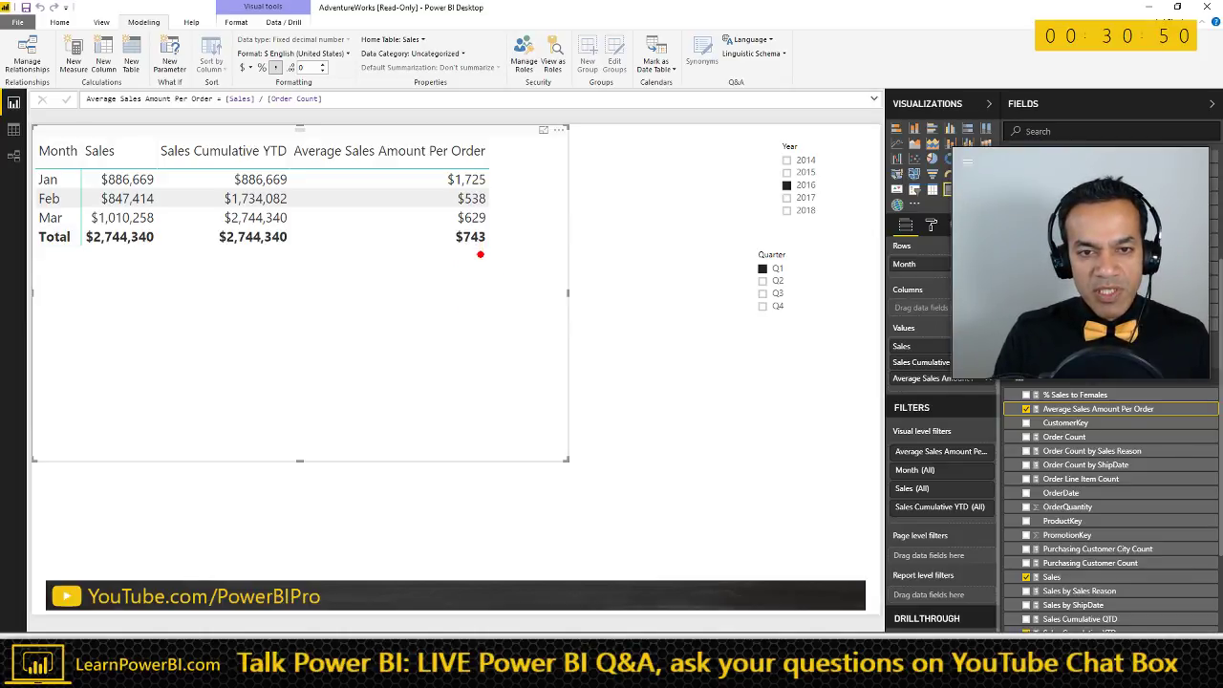
{"action": "left_click_drag", "start_coordinate": [519, 269], "coordinate": [478, 323]}
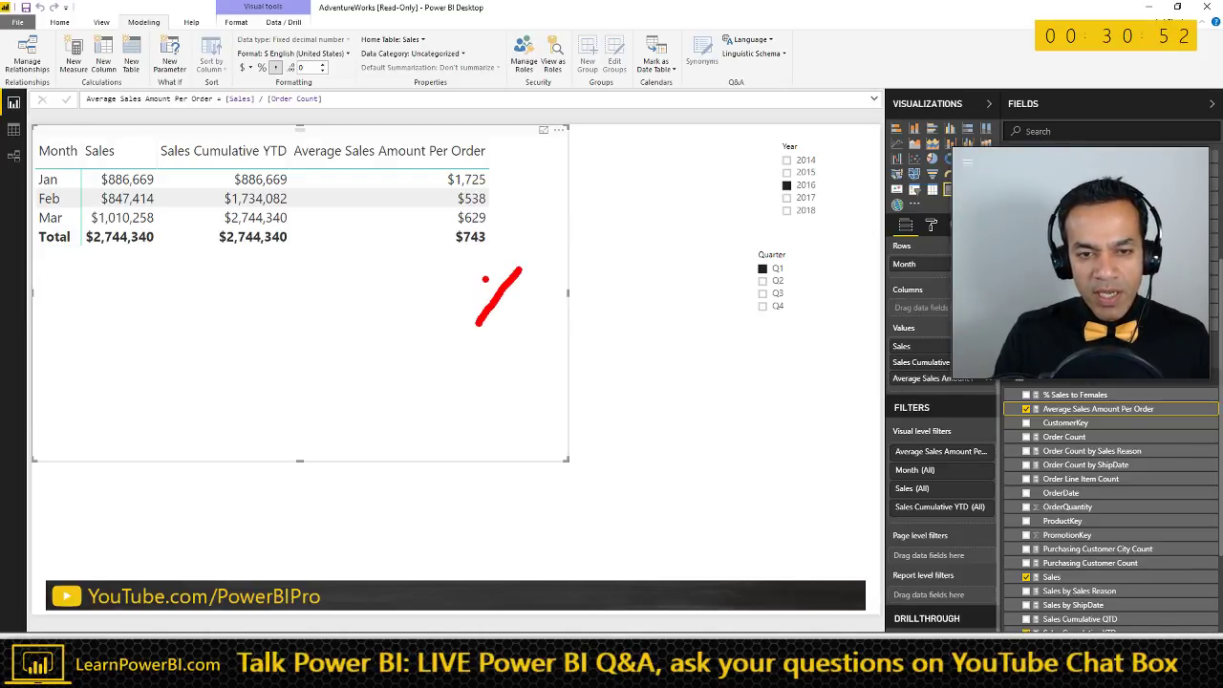
{"action": "mouse_move", "coordinate": [485, 279]}
{"action": "left_mouse_down"}
{"action": "mouse_move", "coordinate": [603, 298]}
{"action": "mouse_move", "coordinate": [632, 265]}
{"action": "left_mouse_up"}
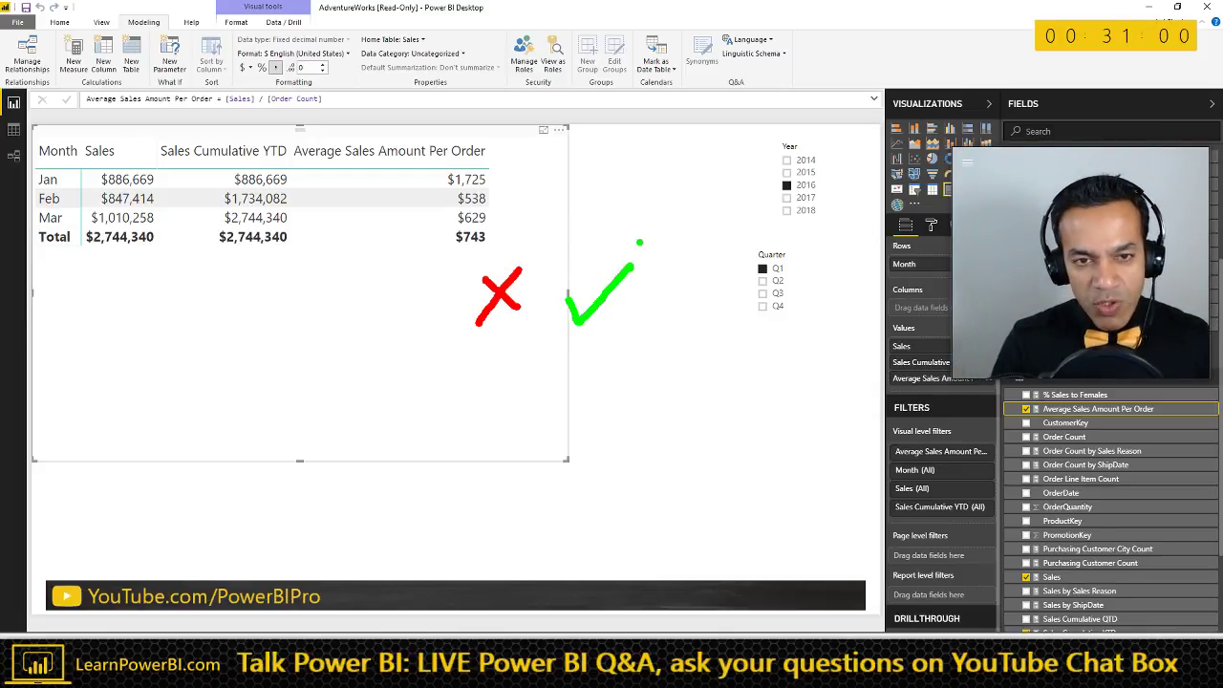
{"action": "key", "text": "Escape"}
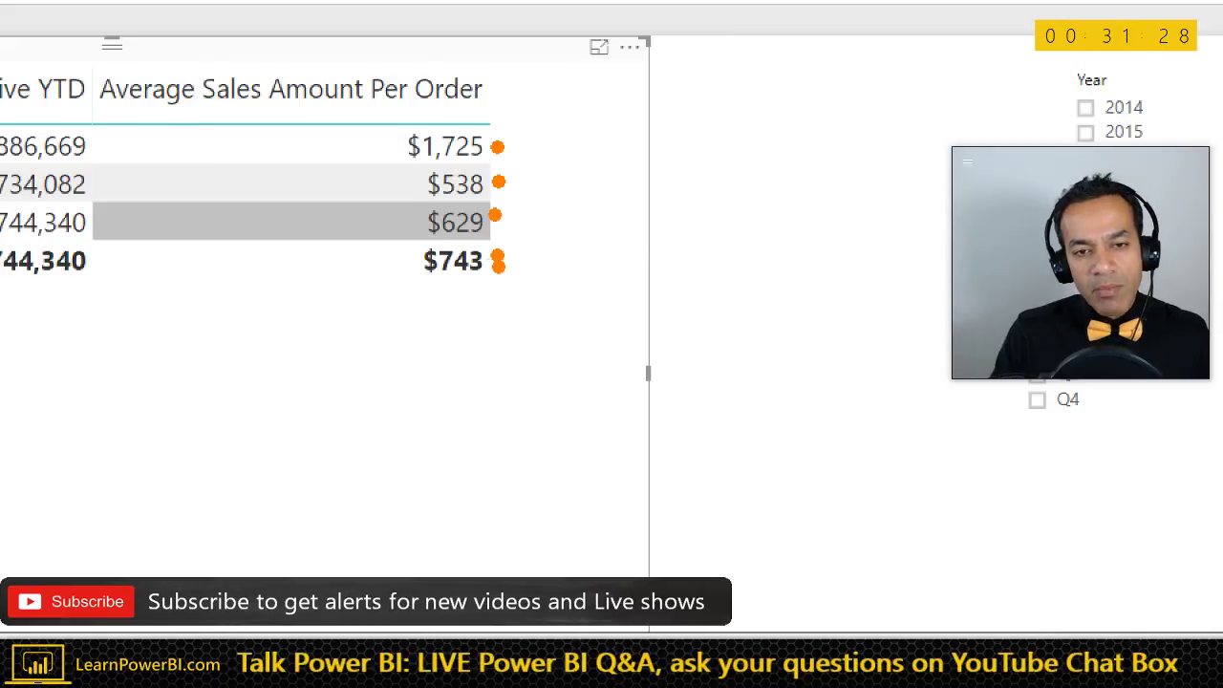
- Draw an arrow pointing at the $743 total in the table, then exit the annotation
{"action": "left_click_drag", "start_coordinate": [498, 256], "coordinate": [803, 227]}
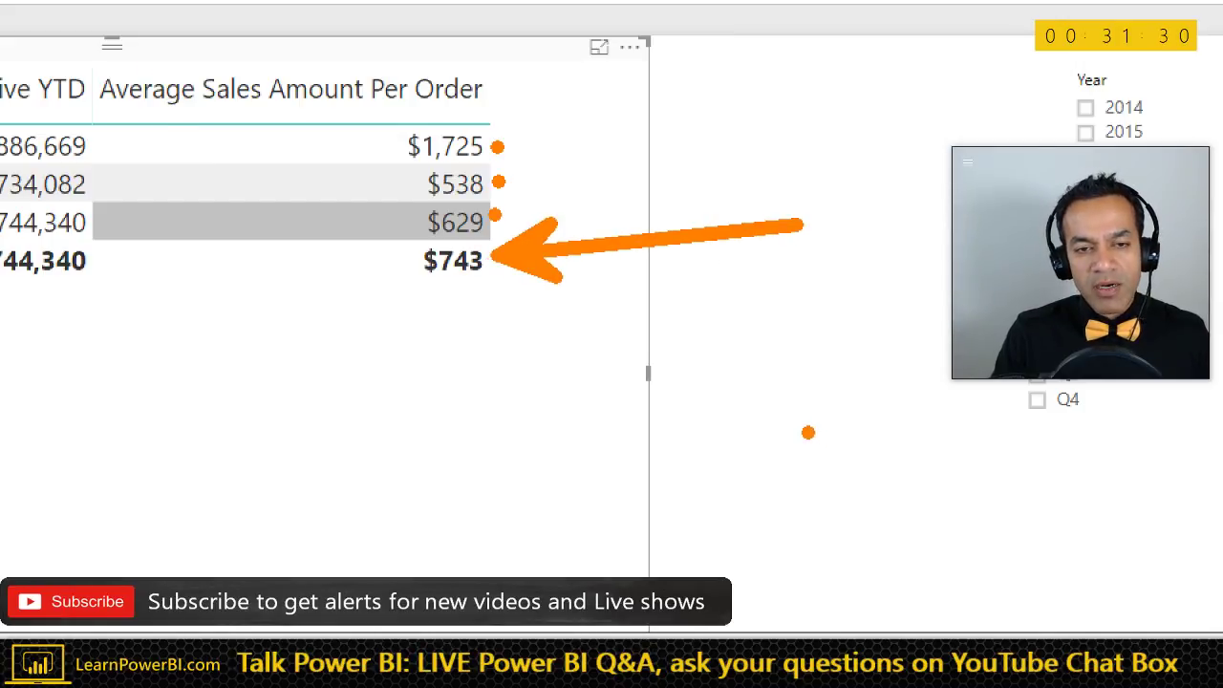
{"action": "key", "text": "Escape"}
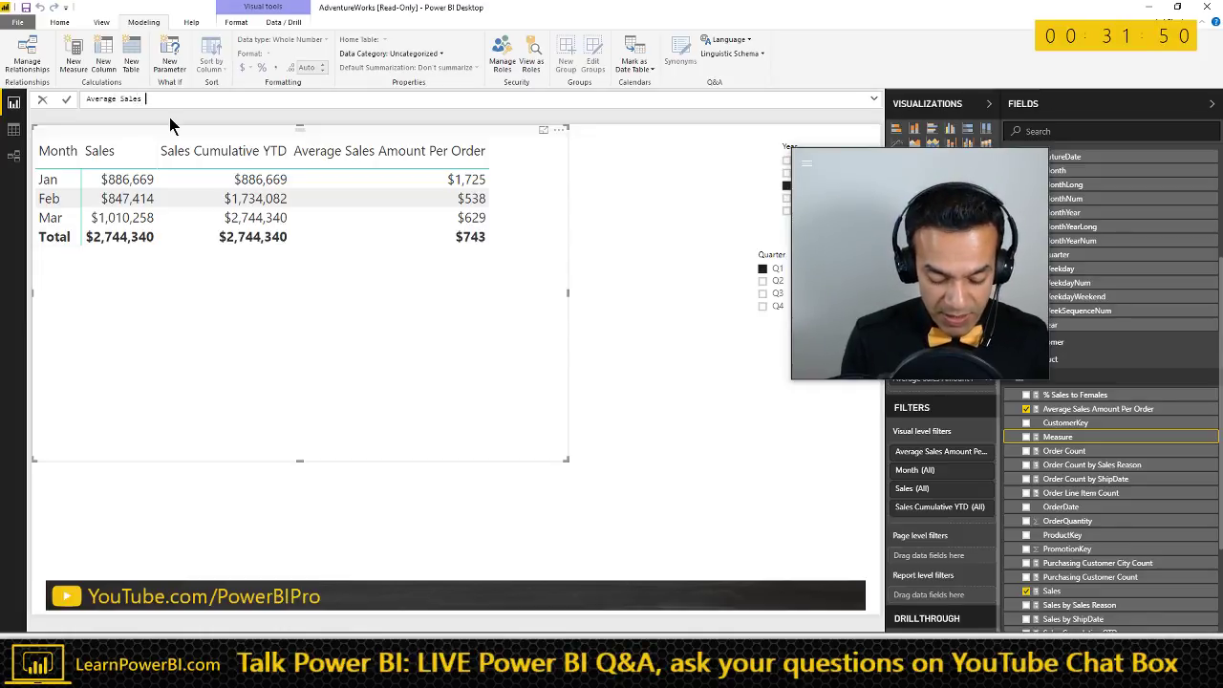
- Define the Cumulative YTD measure as CALCULATE([Average Sales Amount Per Order], DATESYTD('Calendar'[Date]))
{"action": "type", "text": "t Per order Cumulative YTD"}
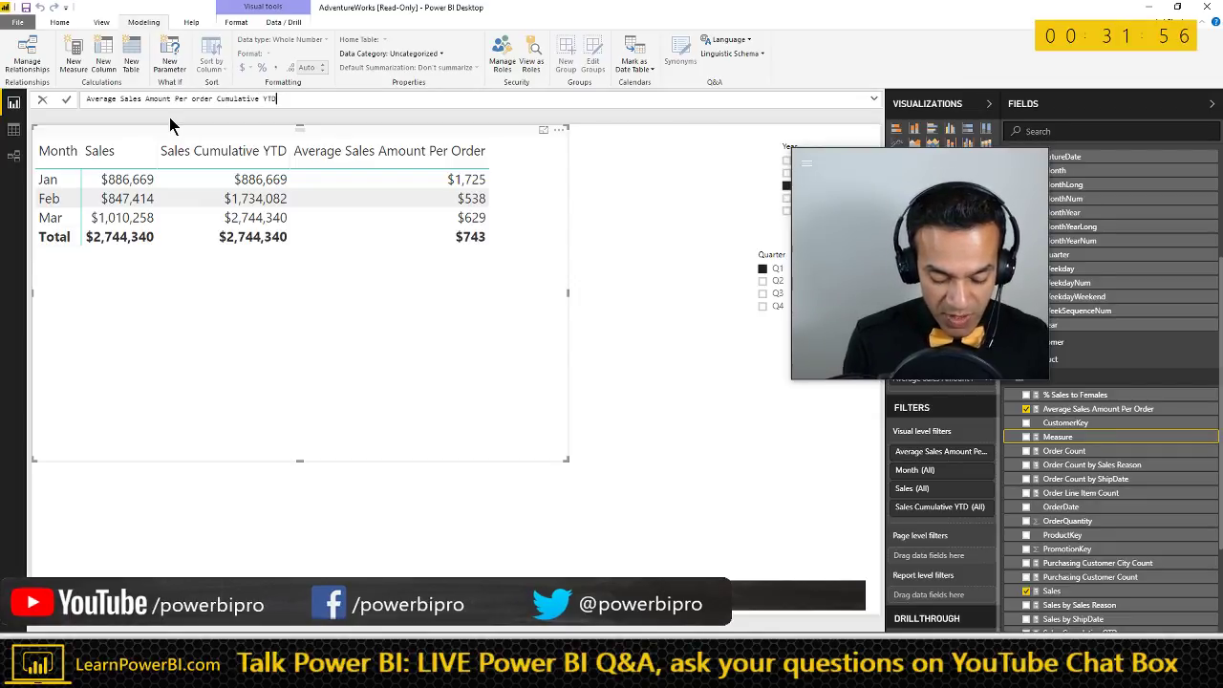
{"action": "type", "text": " = CALCULATE("}
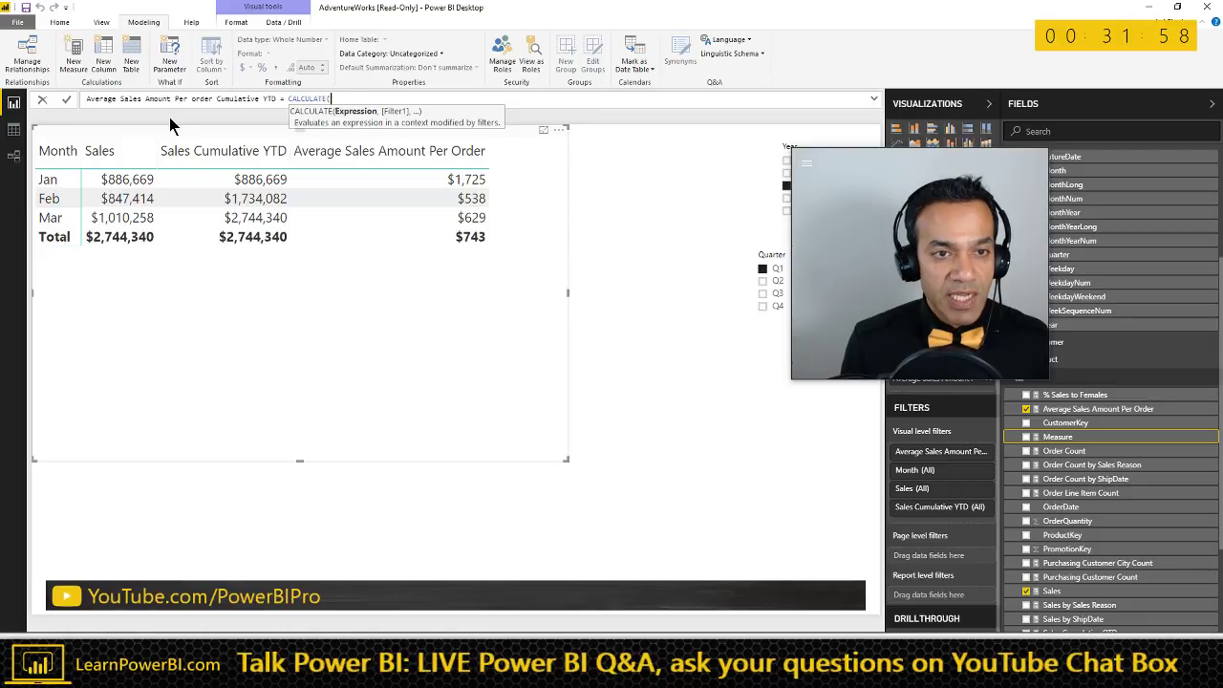
{"action": "type", "text": "["}
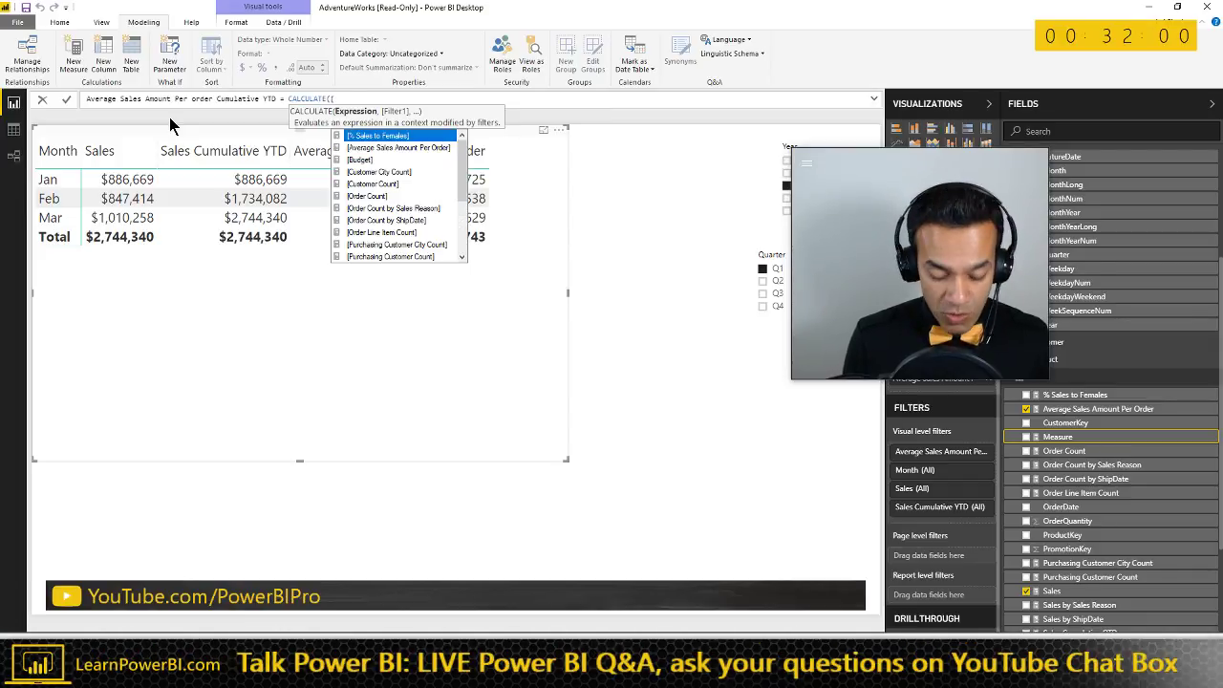
{"action": "type", "text": "Av"}
{"action": "key", "text": "Tab"}
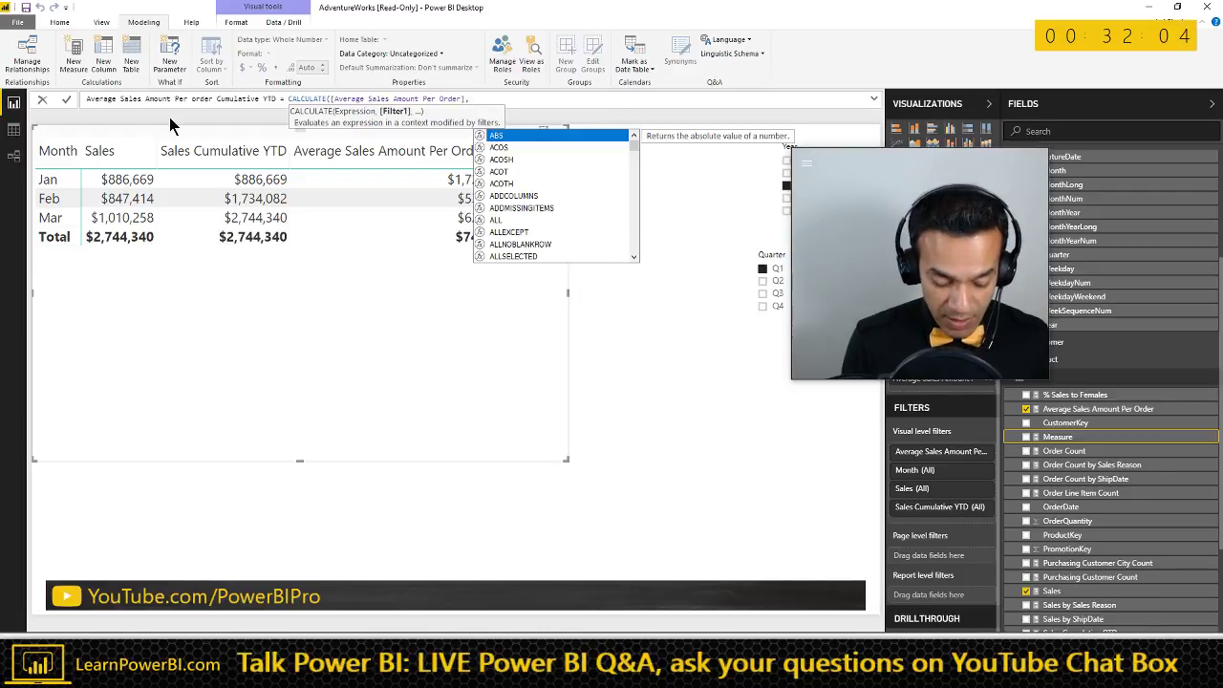
{"action": "type", "text": "DATES"}
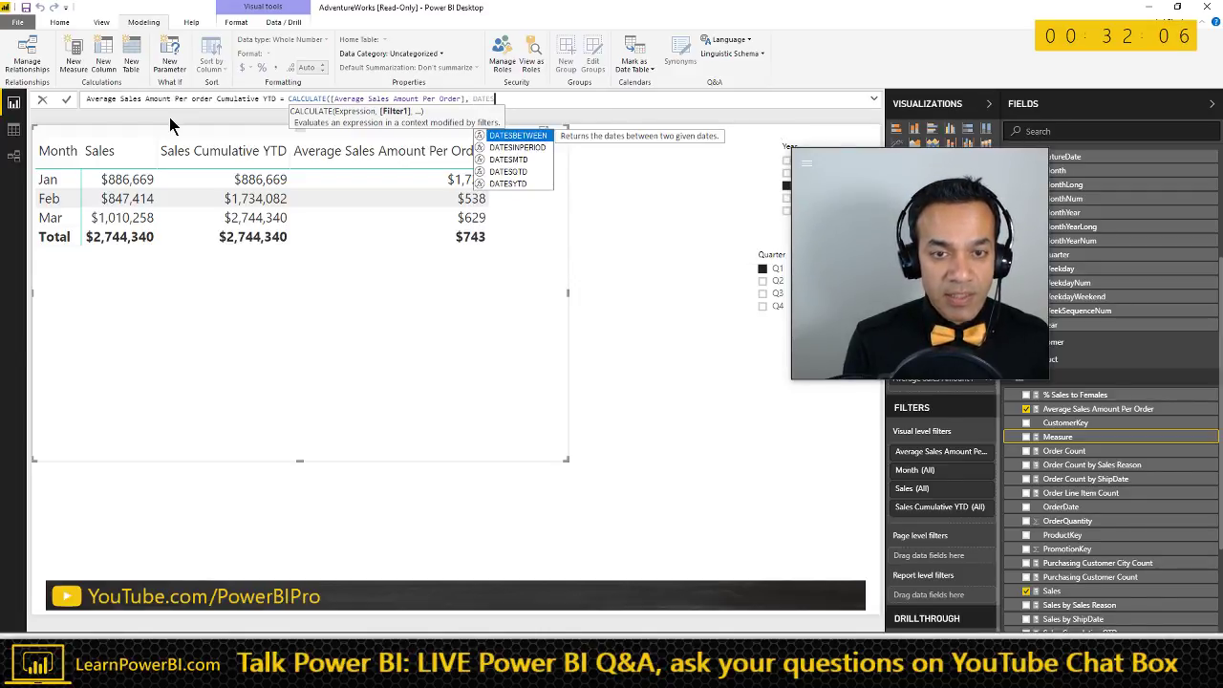
{"action": "type", "text": "YTD("}
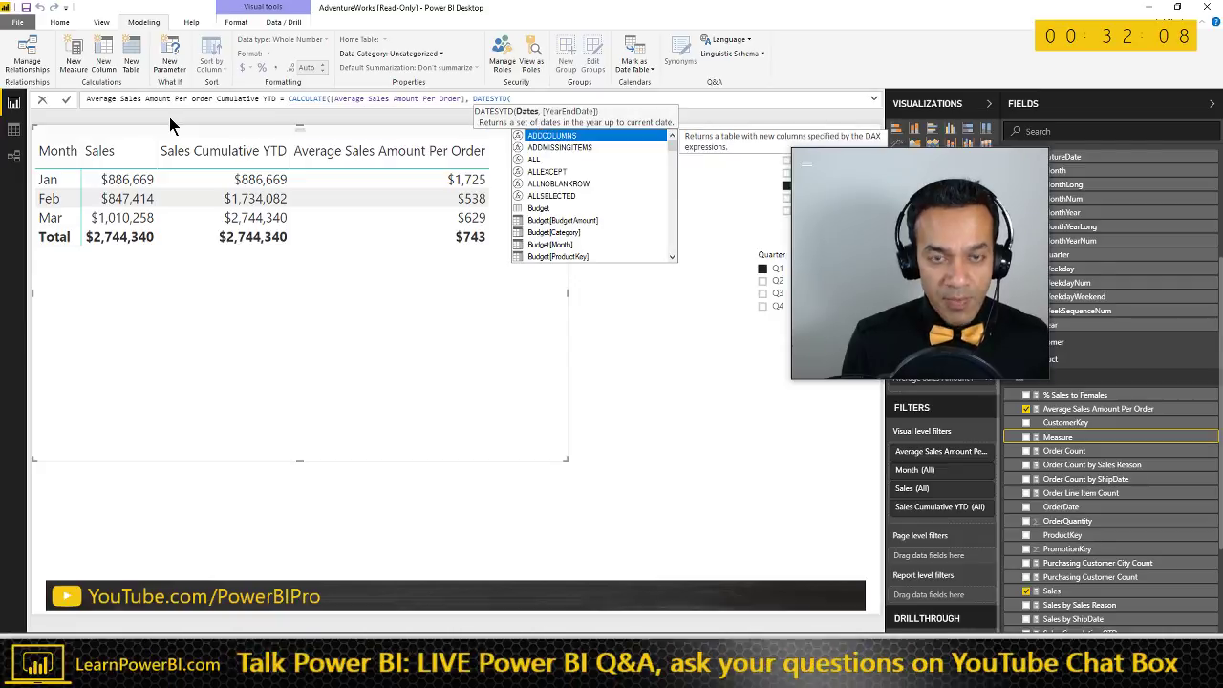
{"action": "type", "text": "Calend"}
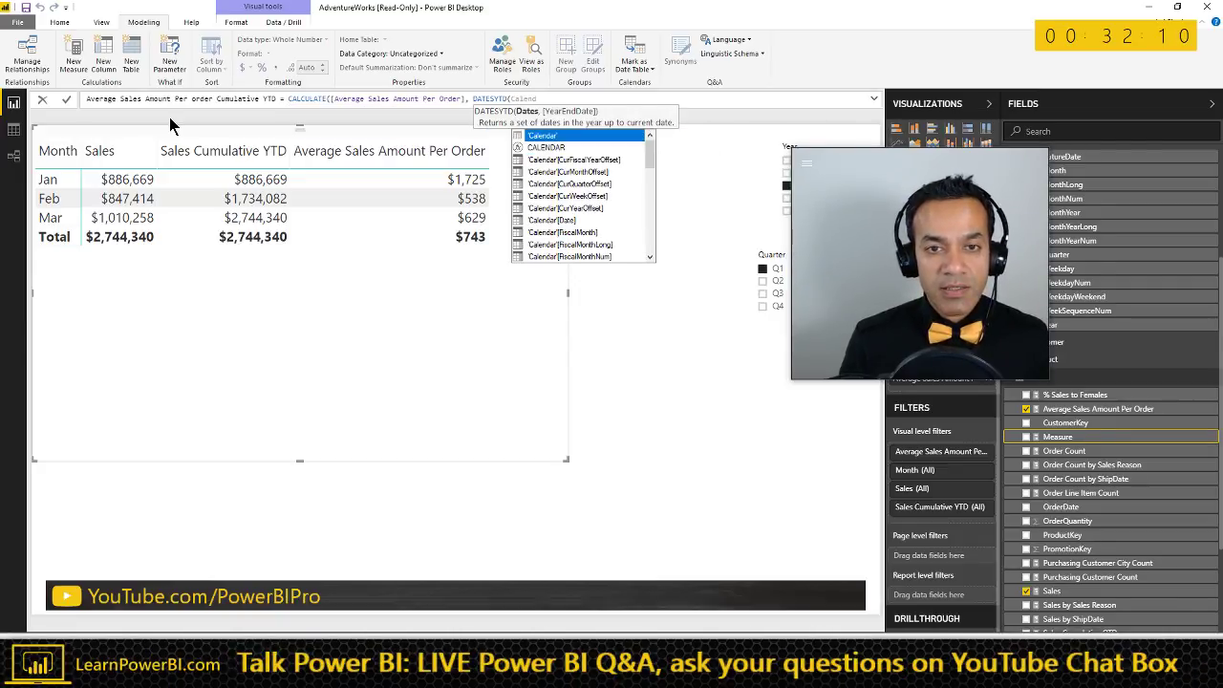
{"action": "key", "text": "Down"}
{"action": "key", "text": "Down"}
{"action": "key", "text": "Down"}
{"action": "key", "text": "Down"}
{"action": "key", "text": "Down"}
{"action": "key", "text": "Down"}
{"action": "key", "text": "Down"}
{"action": "key", "text": "Tab"}
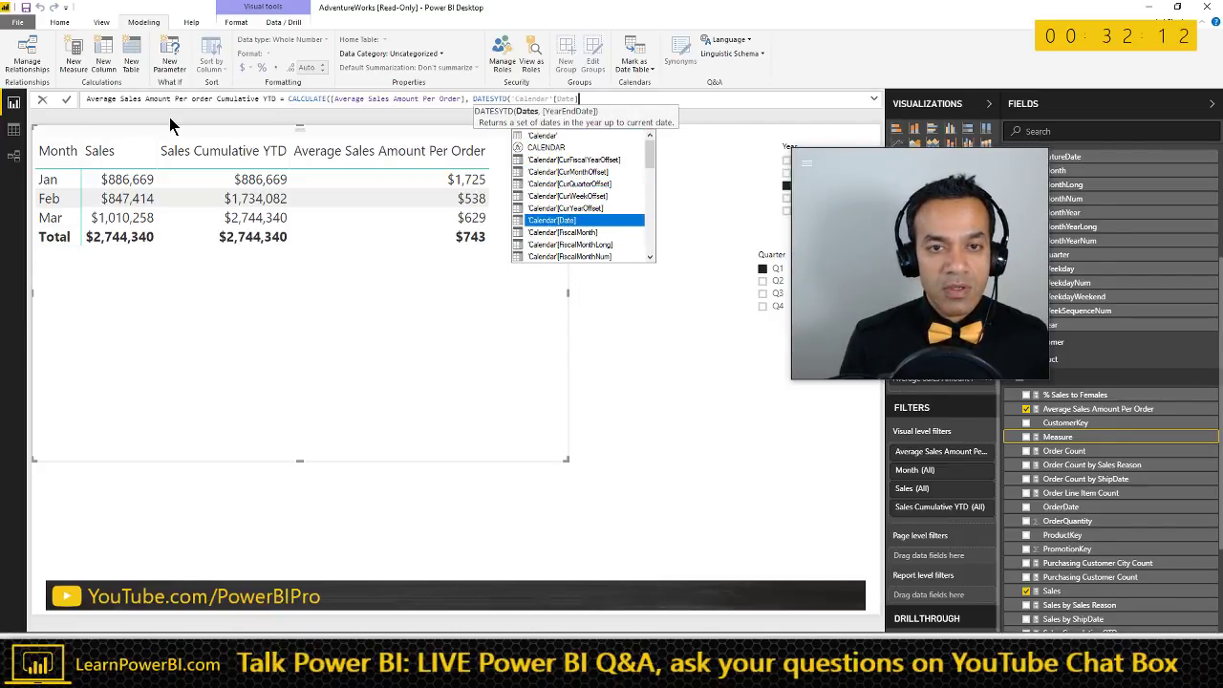
{"action": "type", "text": "))"}
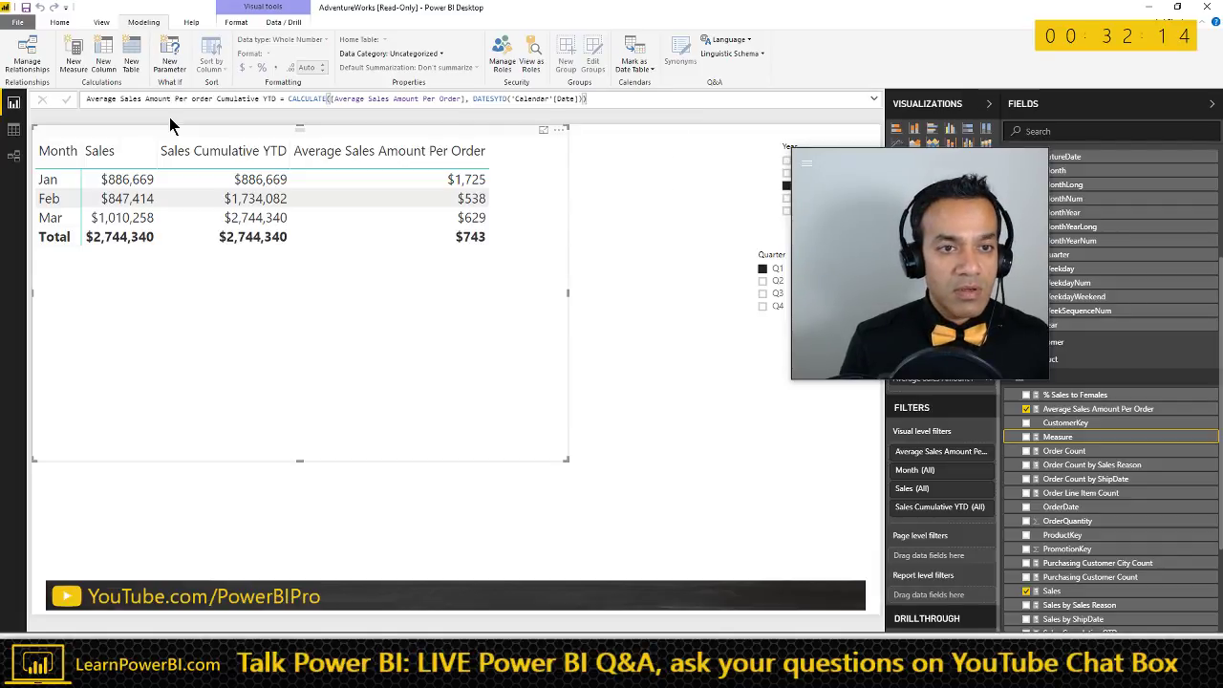
{"action": "key", "text": "Return"}
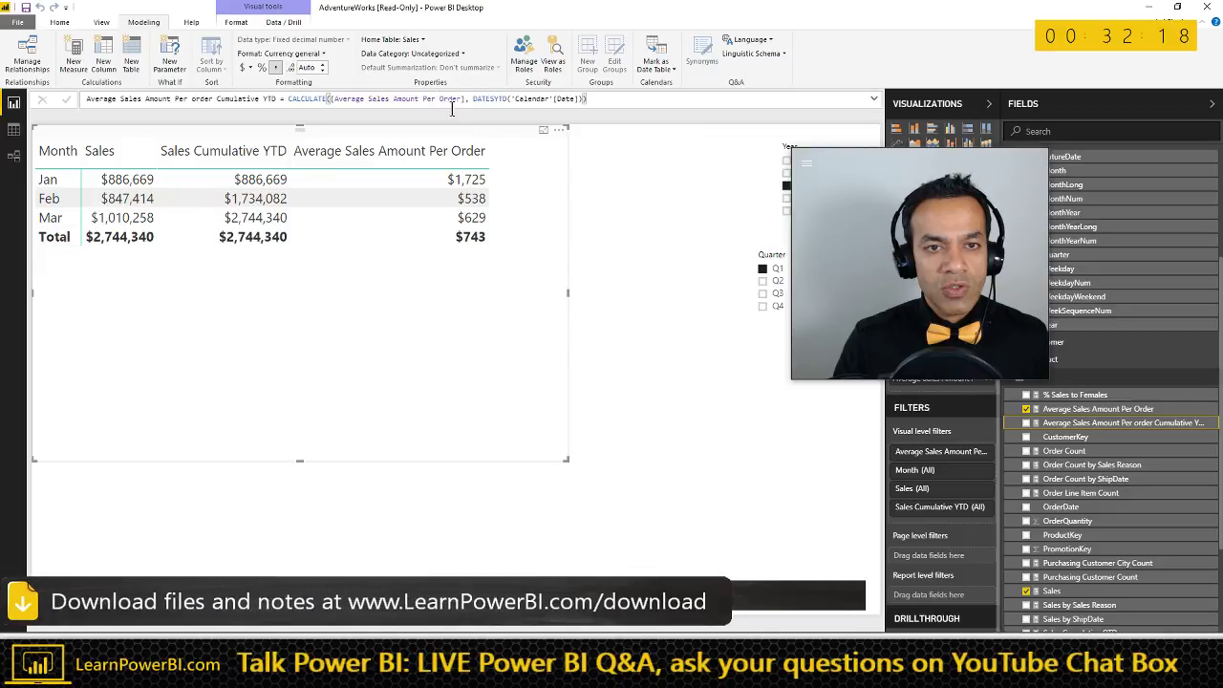
- Add the cumulative YTD measure to the table, widen it, and format it as whole dollars
{"action": "left_click_drag", "start_coordinate": [1024, 421], "coordinate": [508, 335]}
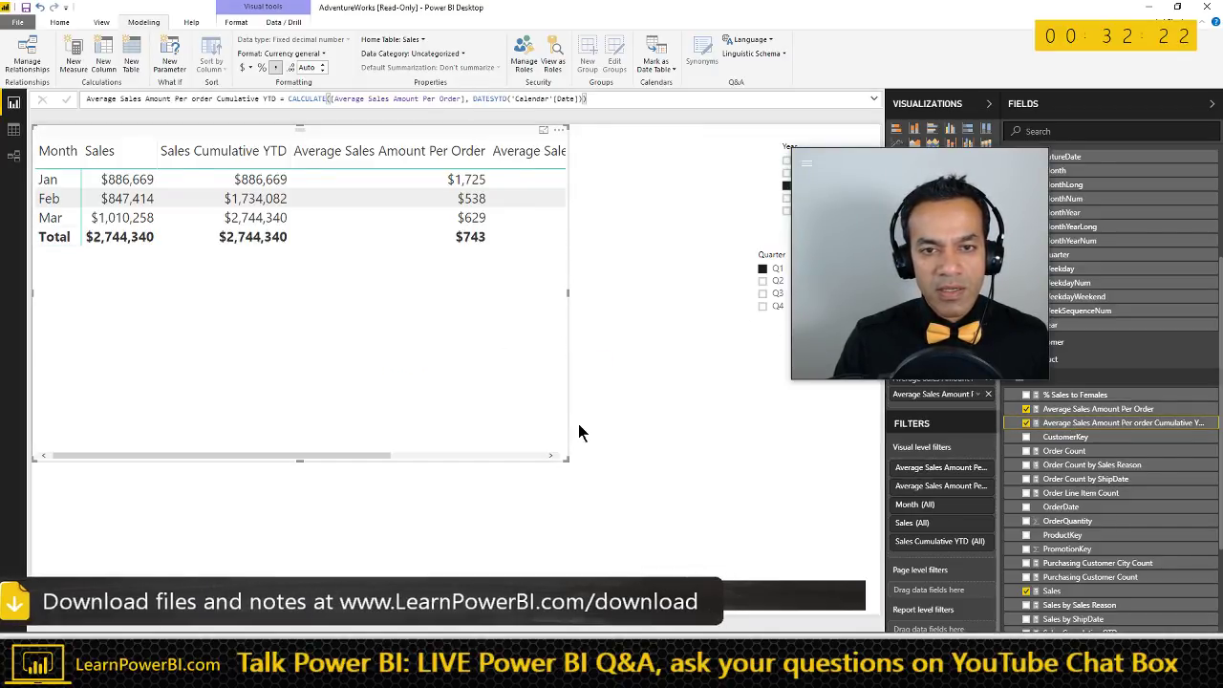
{"action": "left_click_drag", "start_coordinate": [566, 459], "coordinate": [766, 427]}
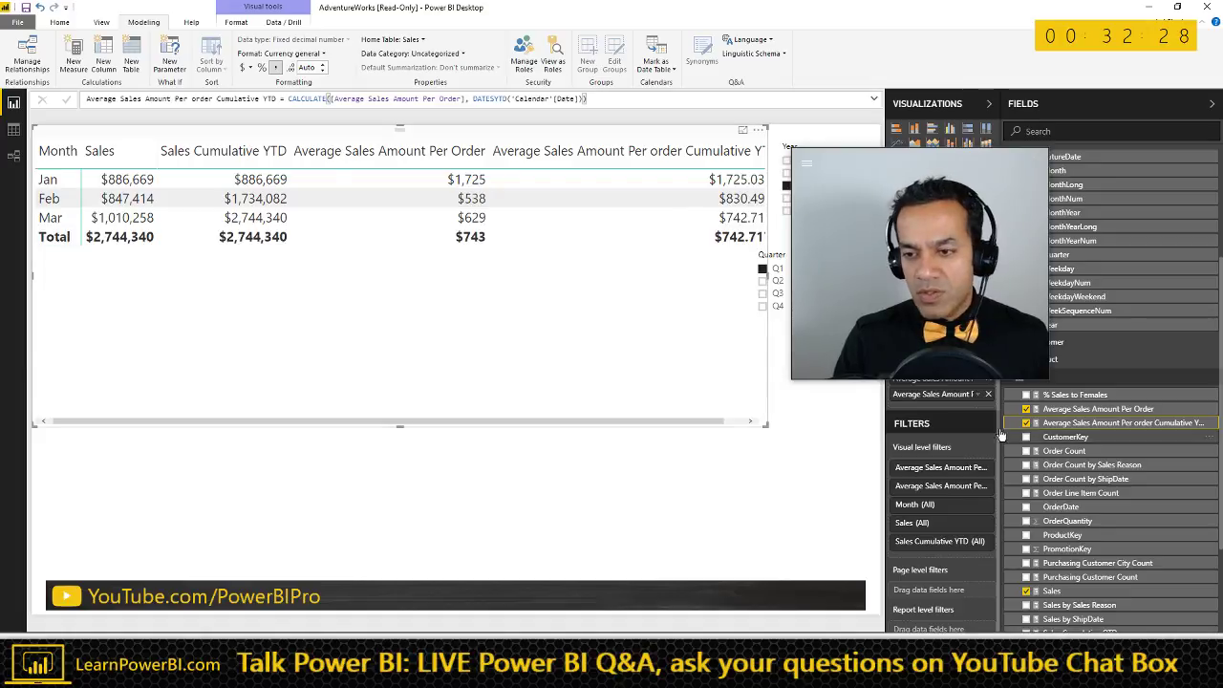
{"action": "left_click", "coordinate": [323, 71]}
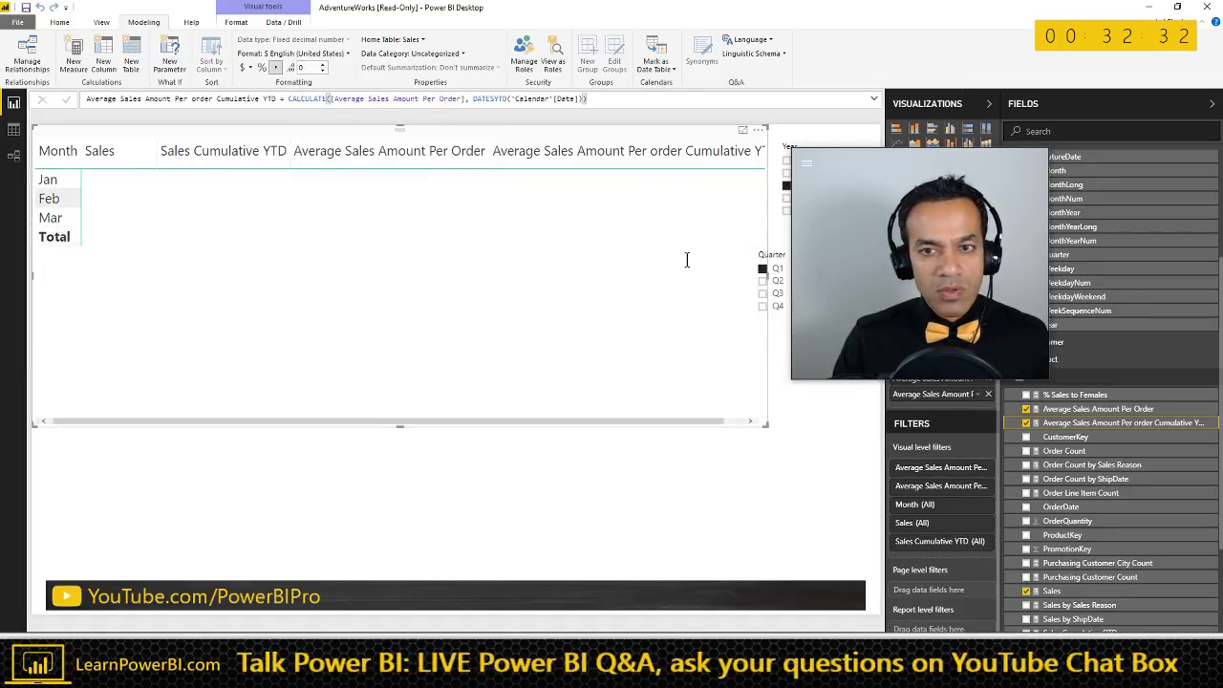
- Move the Quarter and Year slicers to the lower right and widen the table for the cumulative column
{"action": "left_click_drag", "start_coordinate": [845, 186], "coordinate": [1099, 186]}
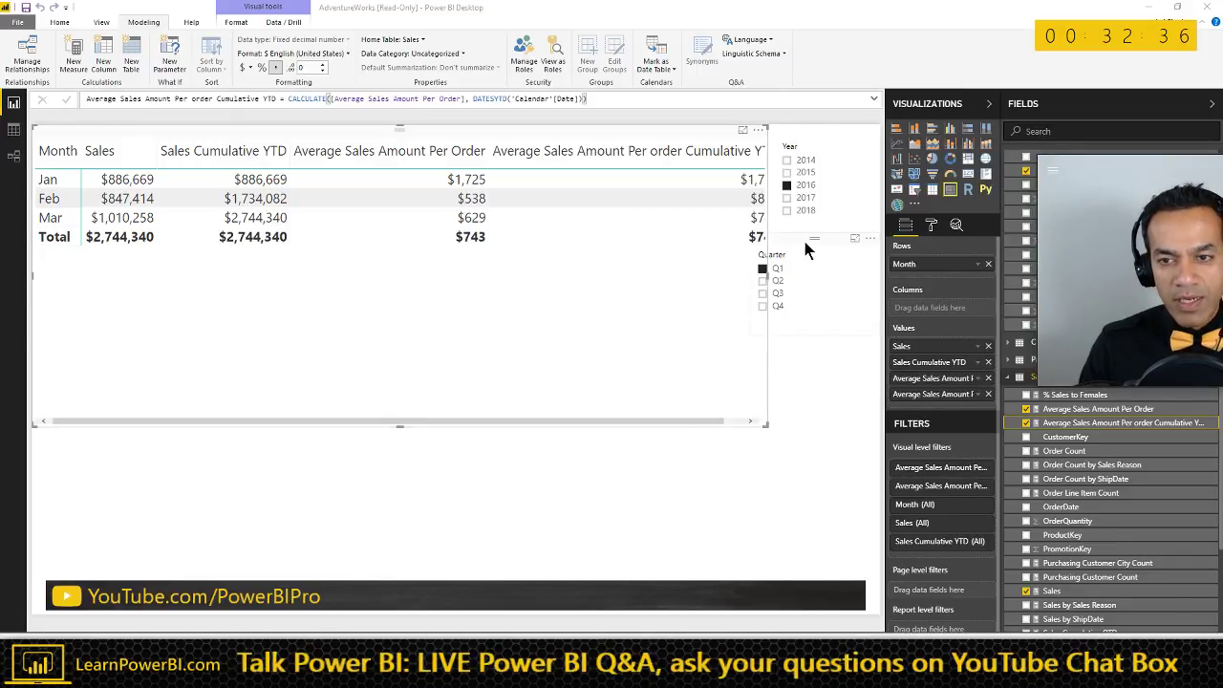
{"action": "left_click_drag", "start_coordinate": [806, 249], "coordinate": [825, 404]}
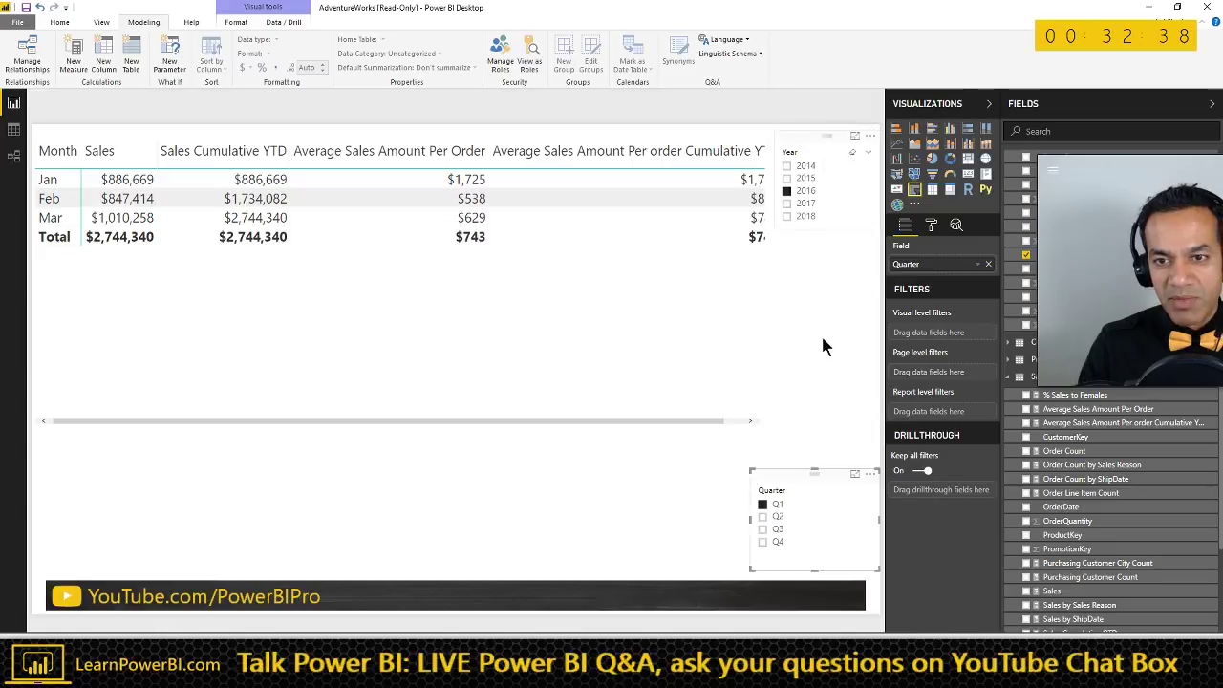
{"action": "left_click_drag", "start_coordinate": [823, 346], "coordinate": [836, 394]}
{"action": "left_click", "coordinate": [710, 363]}
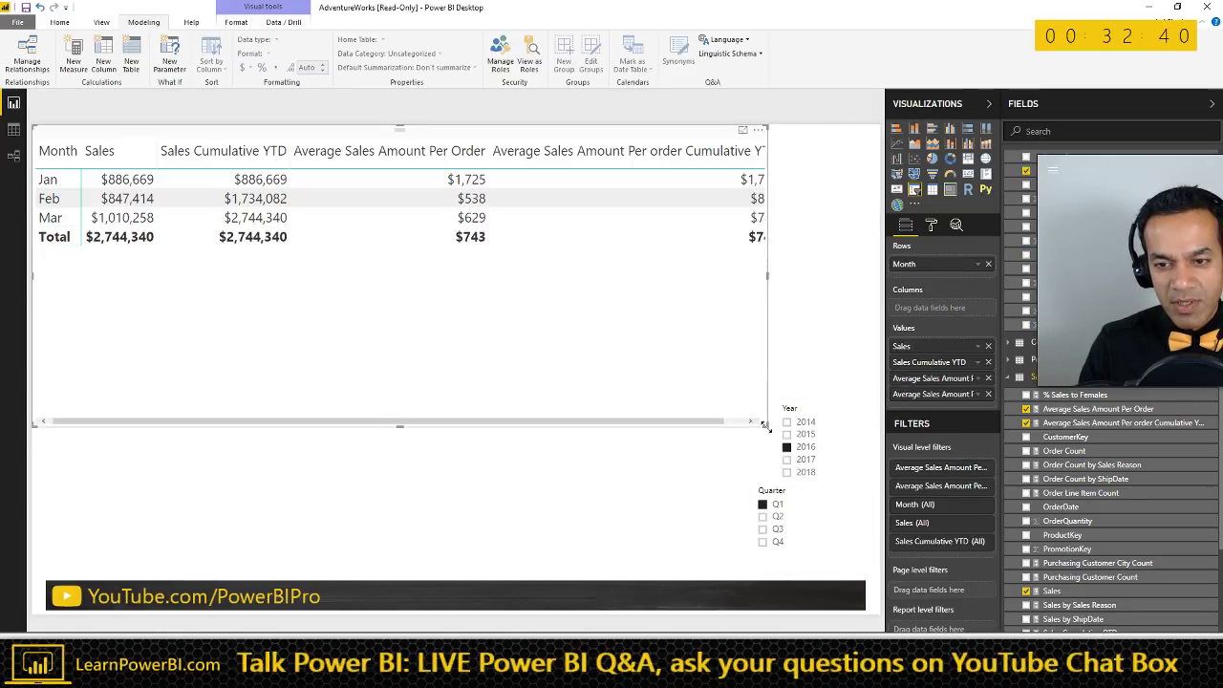
{"action": "left_click_drag", "start_coordinate": [765, 426], "coordinate": [841, 363]}
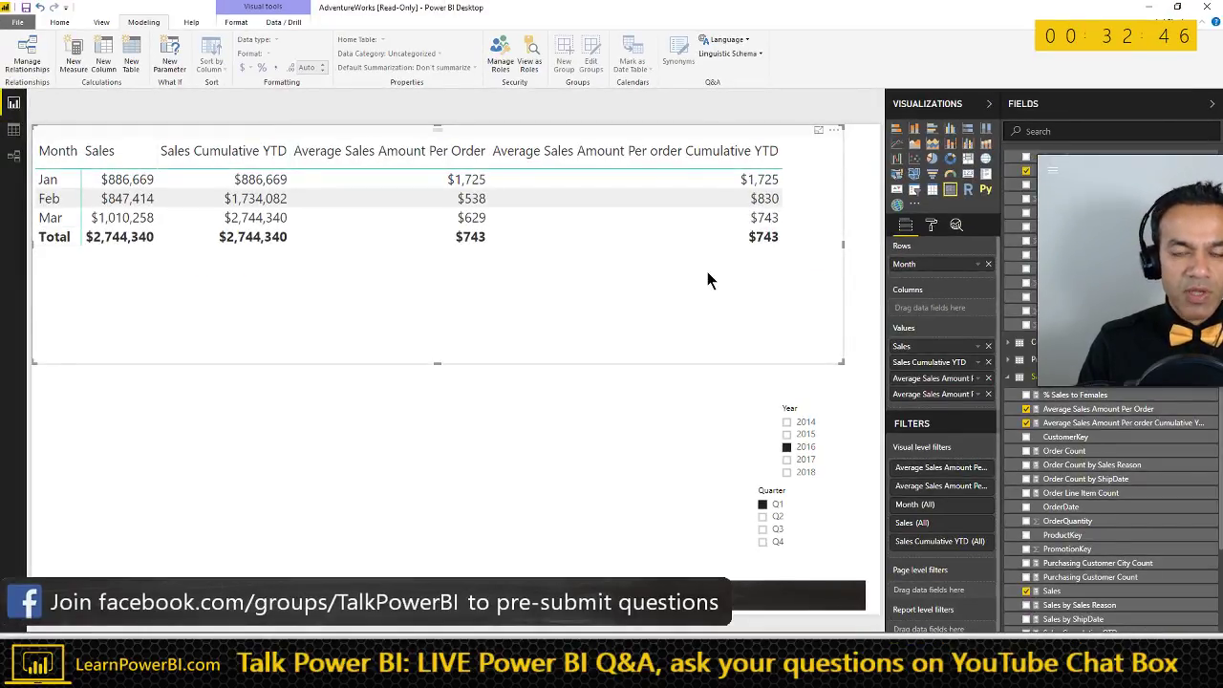
{"action": "key", "text": "alt+Tab"}
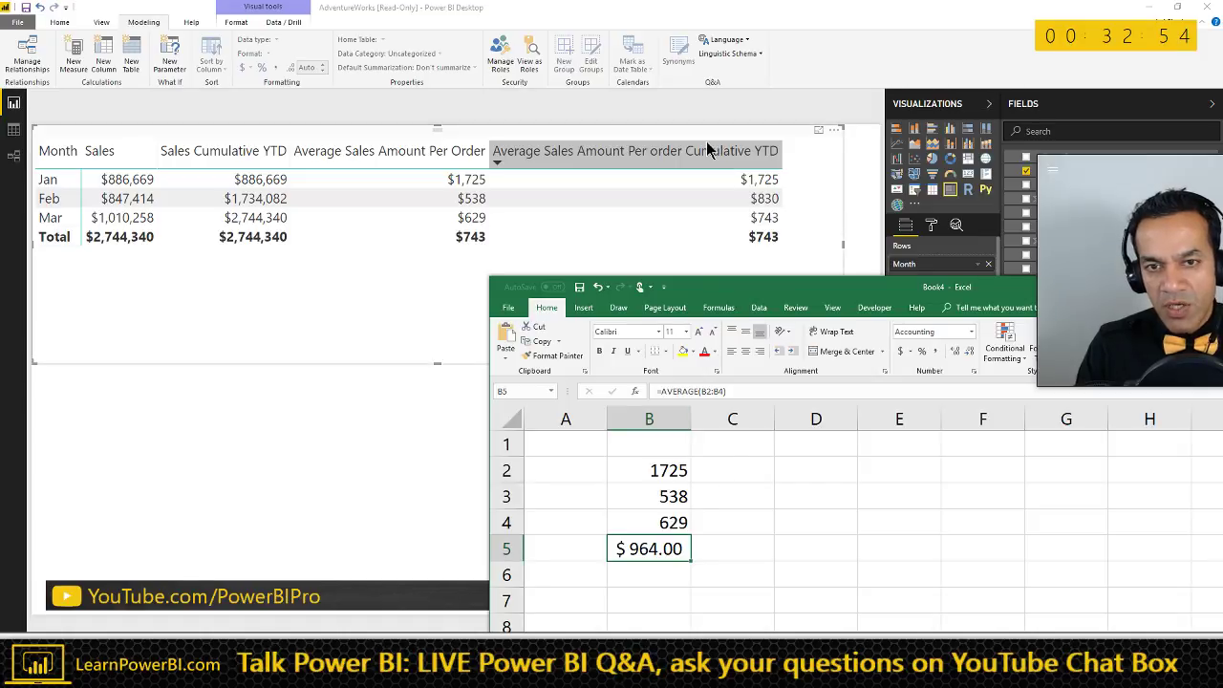
{"action": "left_click", "coordinate": [621, 198]}
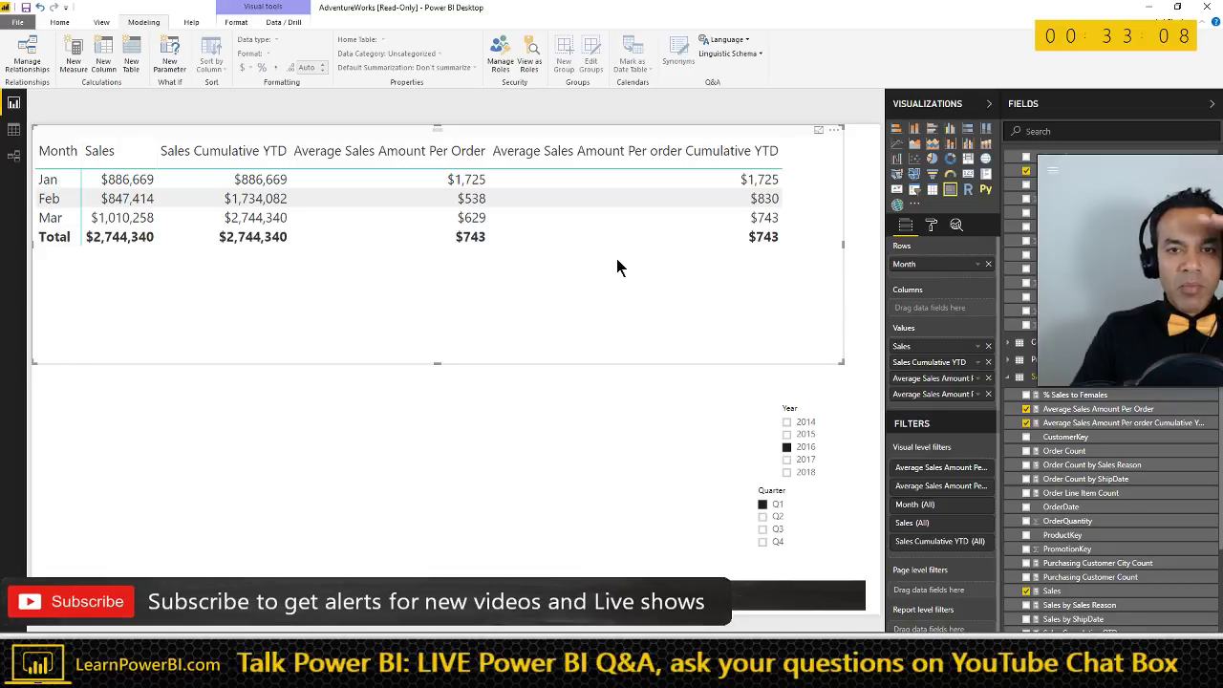
- Show the Average Sales Amount Per Order formula, circle the $2,744,340 Sales total, then switch to the browser
{"action": "left_click", "coordinate": [760, 117]}
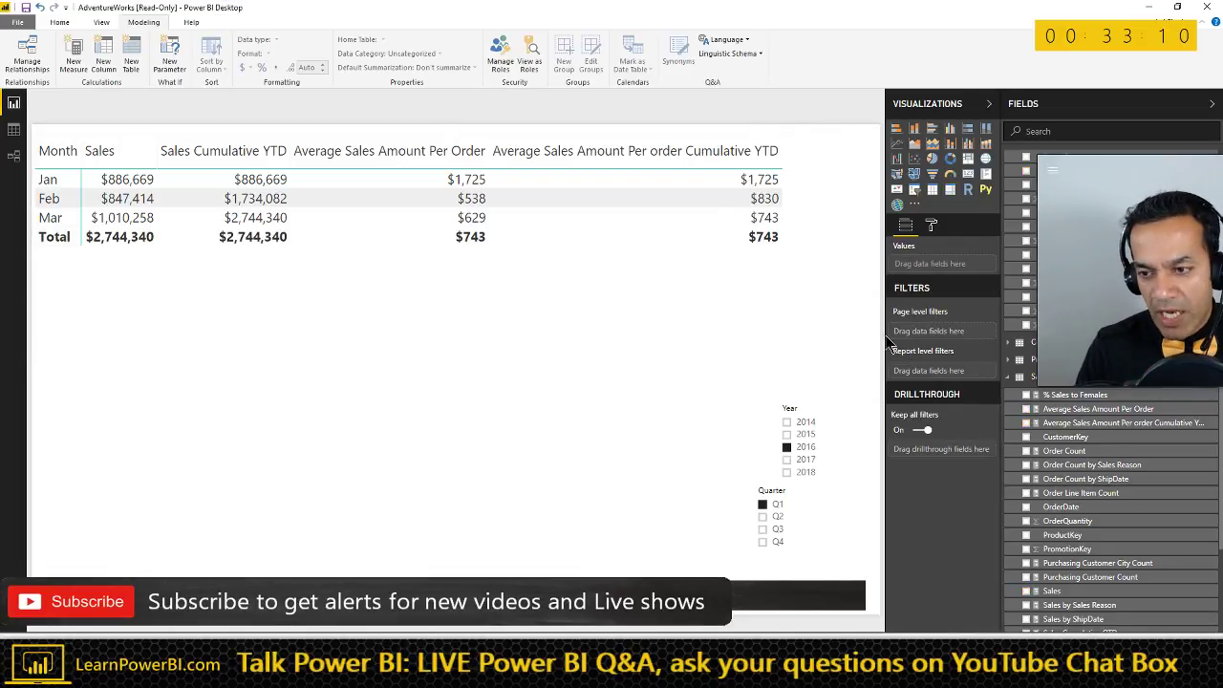
{"action": "left_click", "coordinate": [1096, 409]}
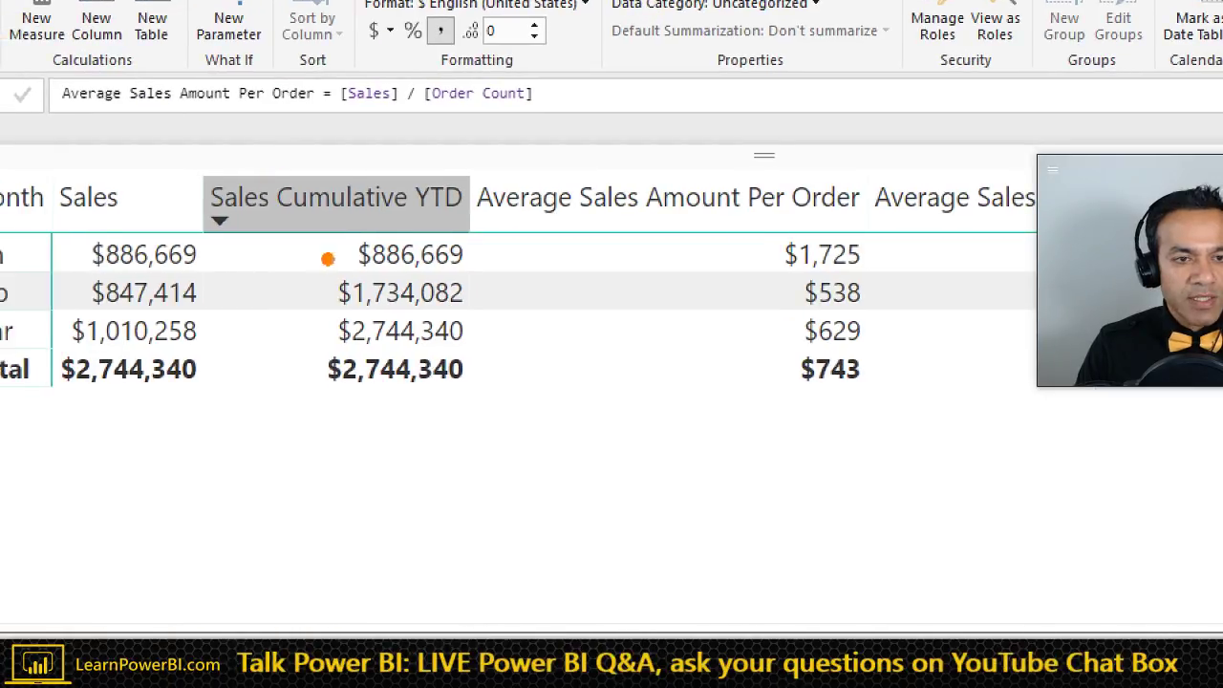
{"action": "mouse_move", "coordinate": [75, 350]}
{"action": "left_mouse_down"}
{"action": "mouse_move", "coordinate": [78, 428]}
{"action": "mouse_move", "coordinate": [87, 331]}
{"action": "left_mouse_up"}
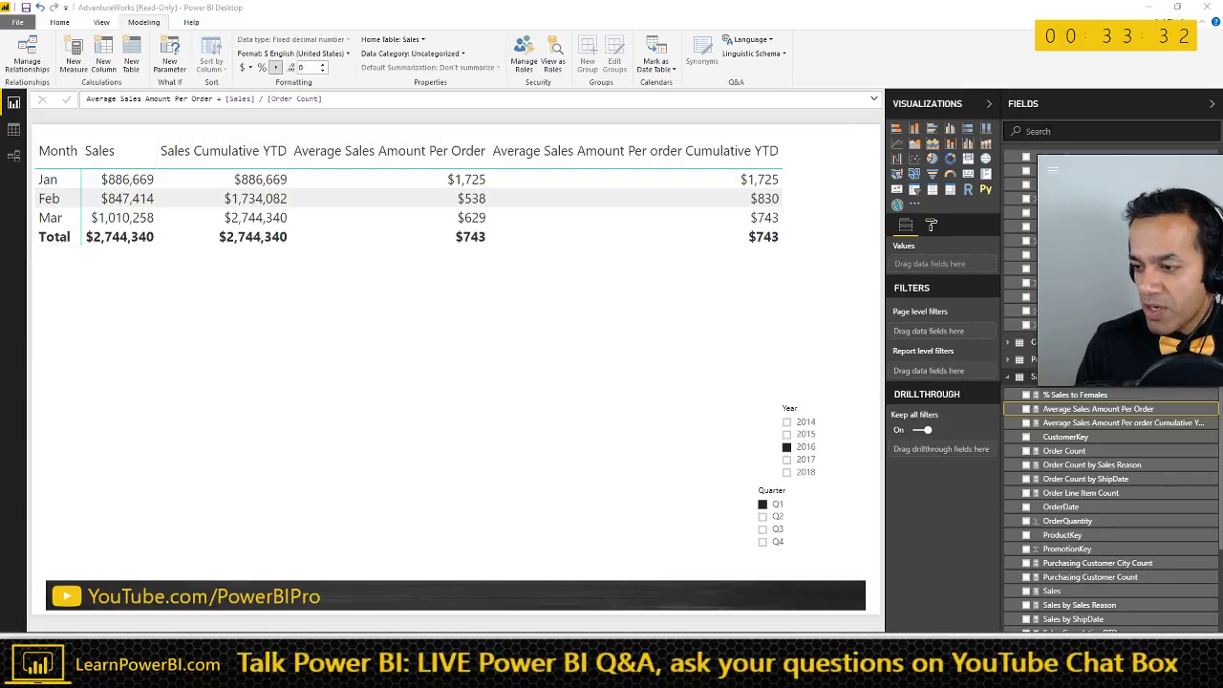
{"action": "key", "text": "alt+Tab"}
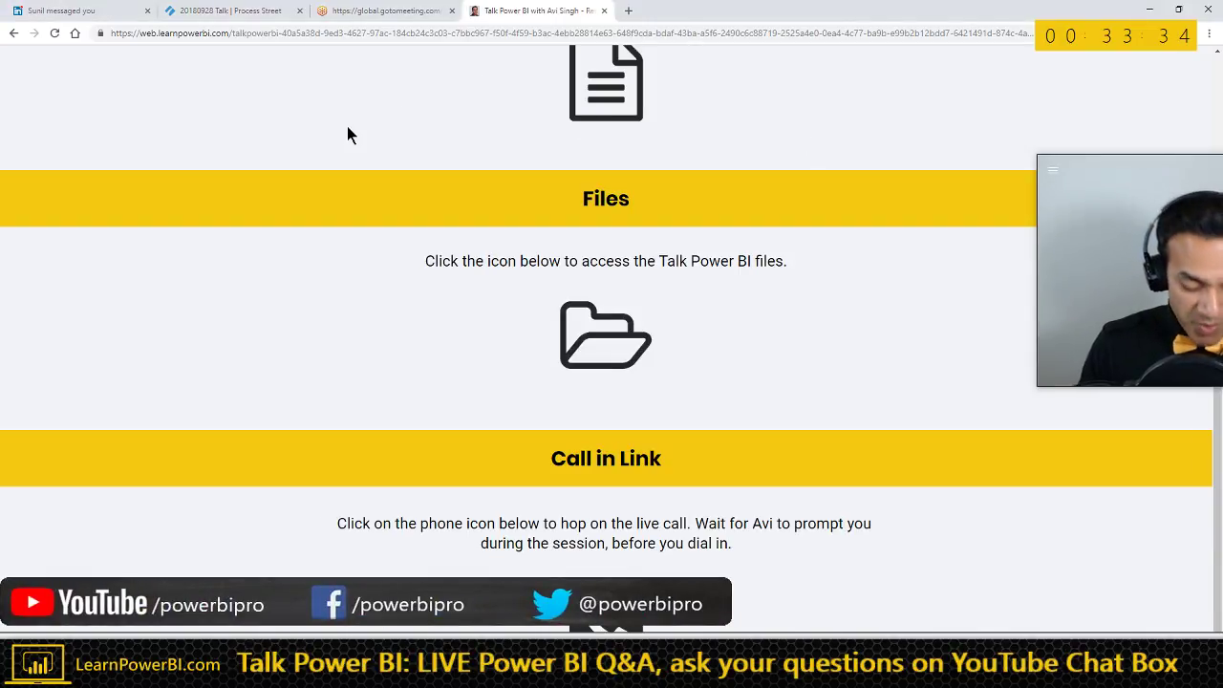
- Open the PowerBIPro YouTube channel in a new tab and search its videos for ICAN
{"action": "key", "text": "ctrl+t"}
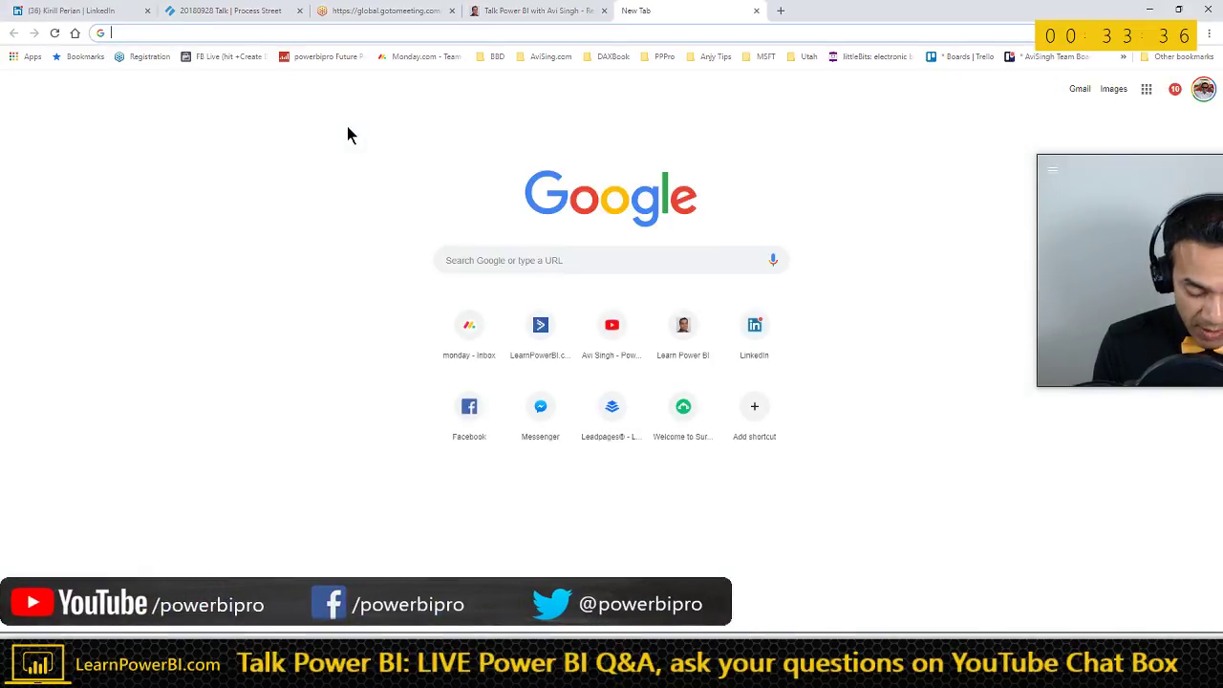
{"action": "type", "text": "you"}
{"action": "key", "text": "Return"}
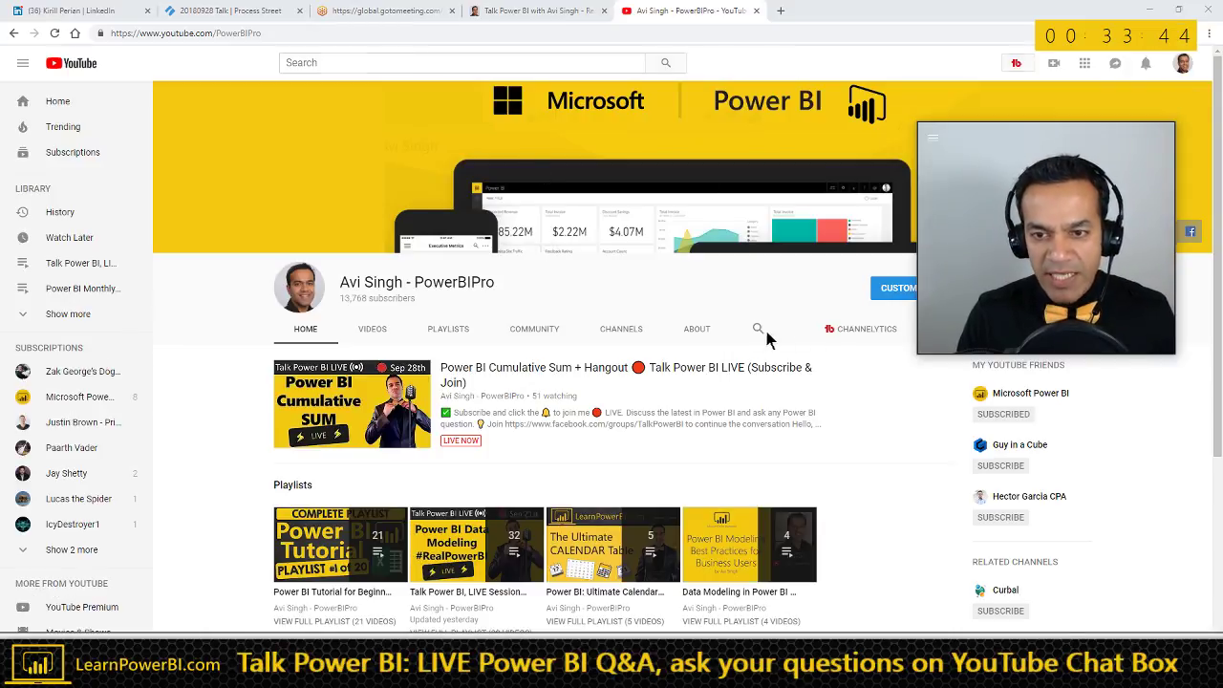
{"action": "left_click", "coordinate": [759, 330]}
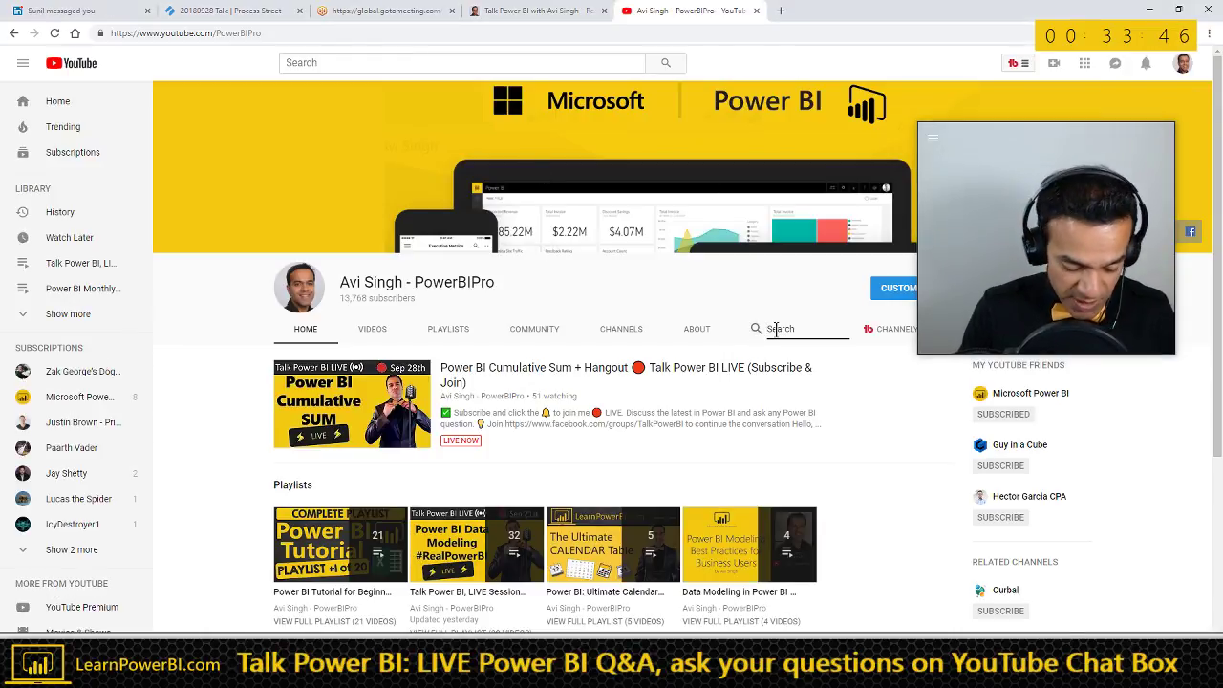
{"action": "type", "text": "ICAN"}
{"action": "key", "text": "Return"}
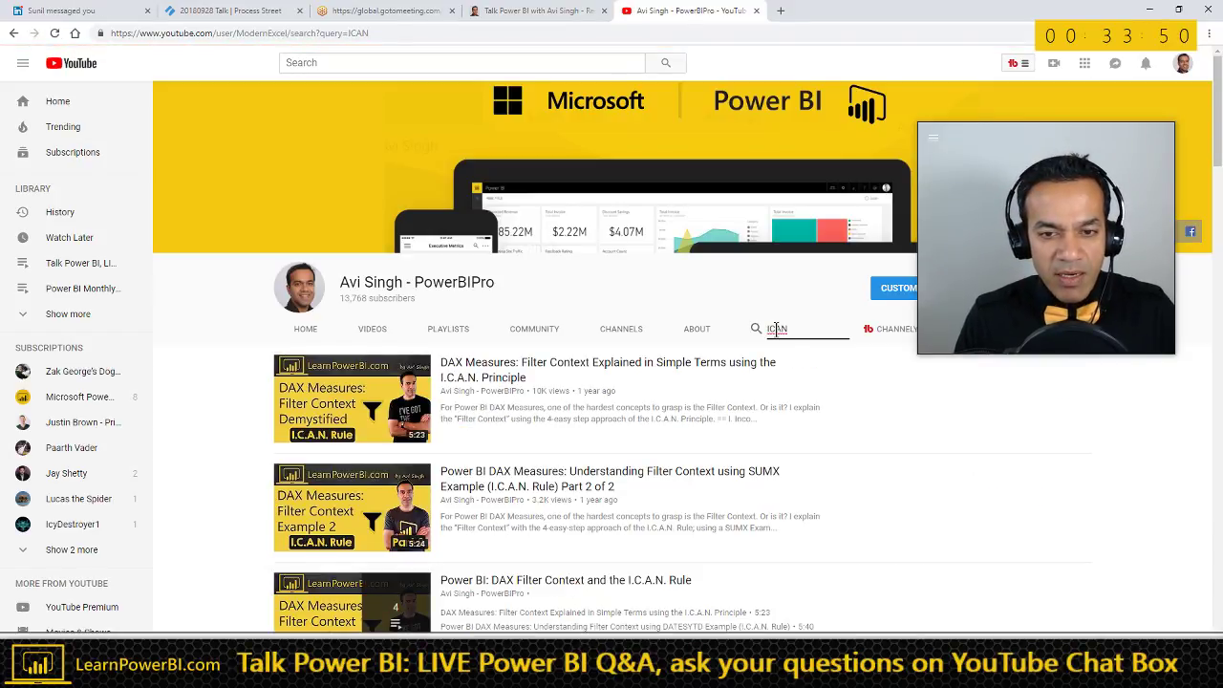
- Start the DAX Filter Context and I.C.A.N. playlist, pause the video, and return to Power BI
{"action": "scroll", "coordinate": [601, 406], "scroll_direction": "down", "scroll_amount": 1}
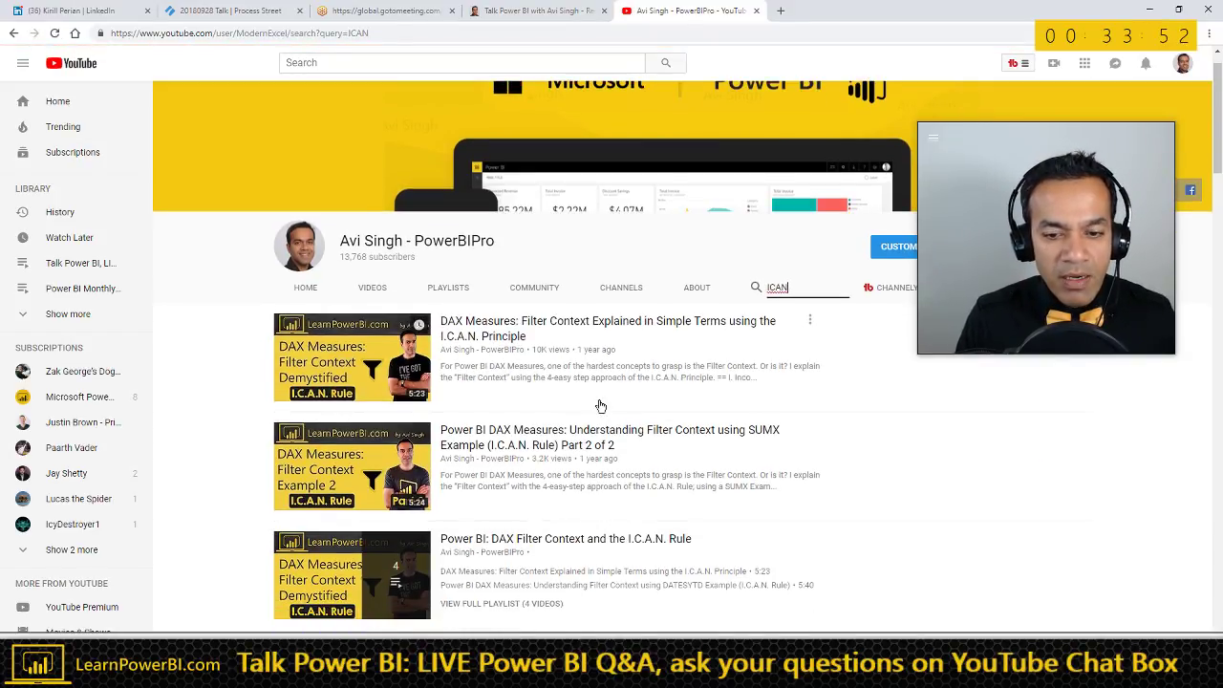
{"action": "scroll", "coordinate": [605, 428], "scroll_direction": "down", "scroll_amount": 1}
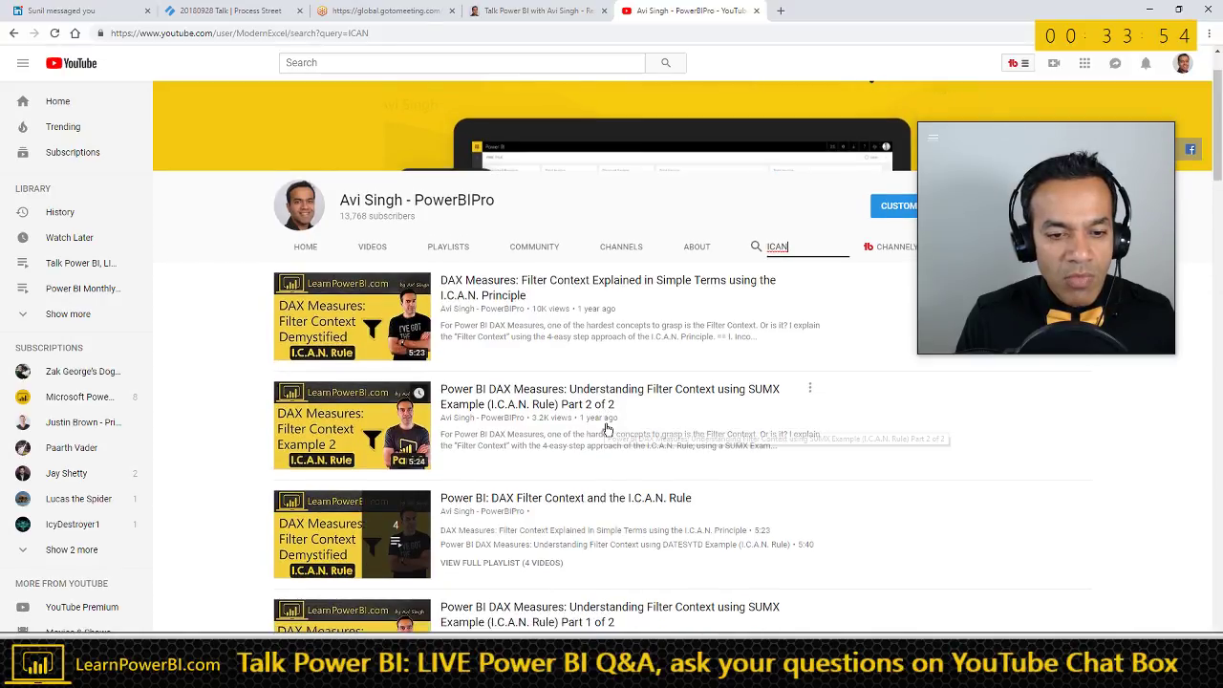
{"action": "scroll", "coordinate": [605, 428], "scroll_direction": "down", "scroll_amount": 1}
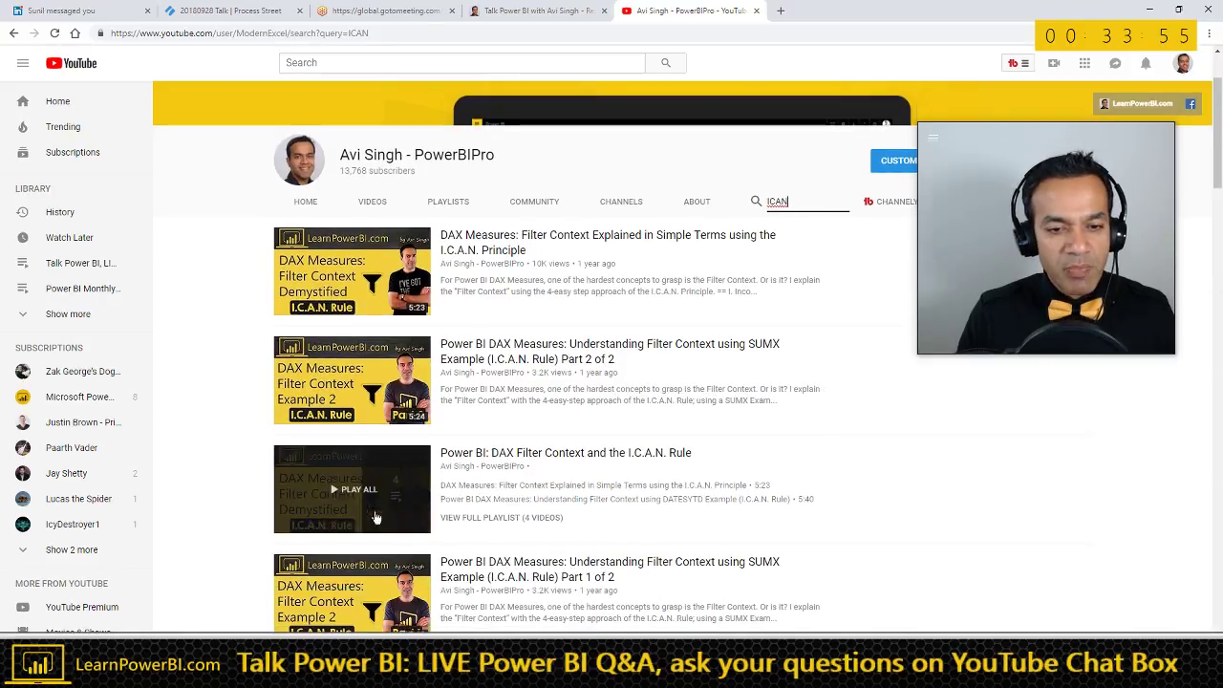
{"action": "left_click", "coordinate": [522, 457]}
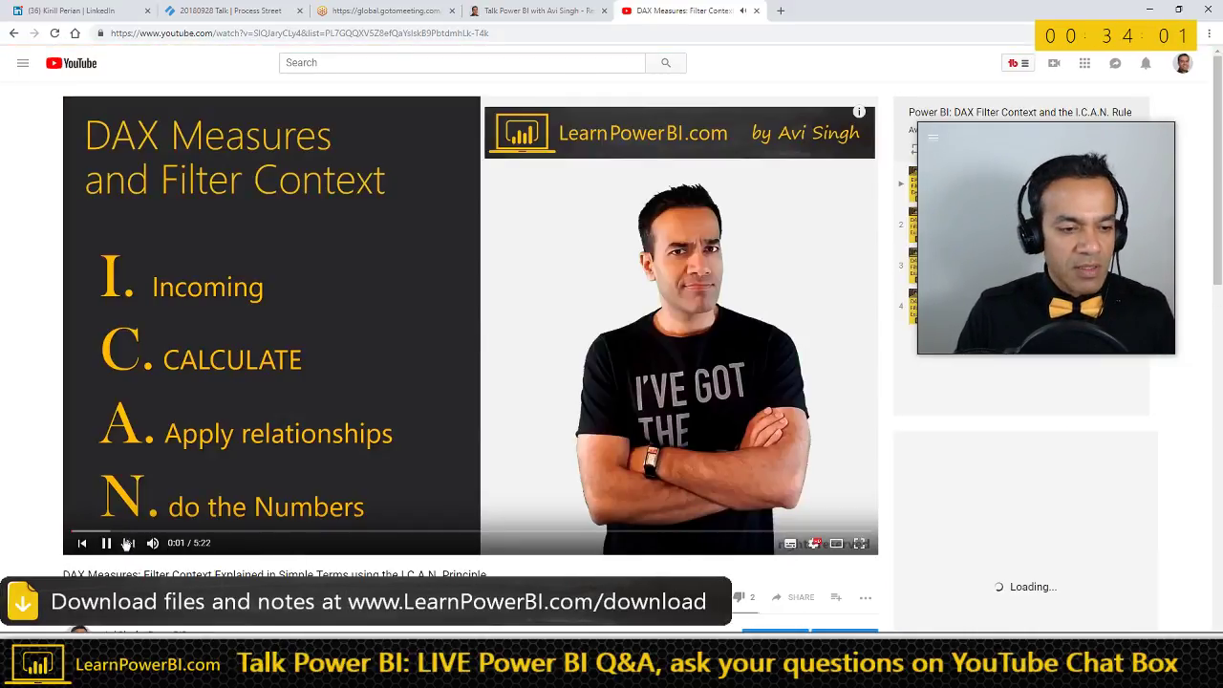
{"action": "left_click", "coordinate": [107, 543]}
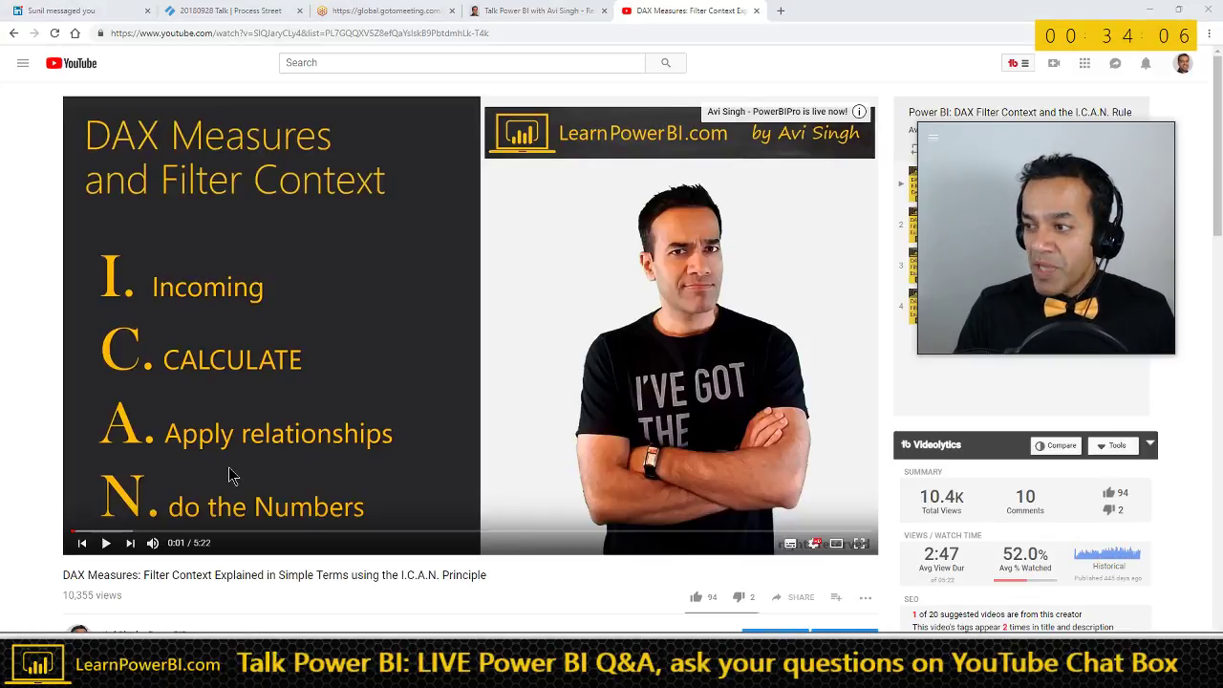
{"action": "key", "text": "alt+Tab"}
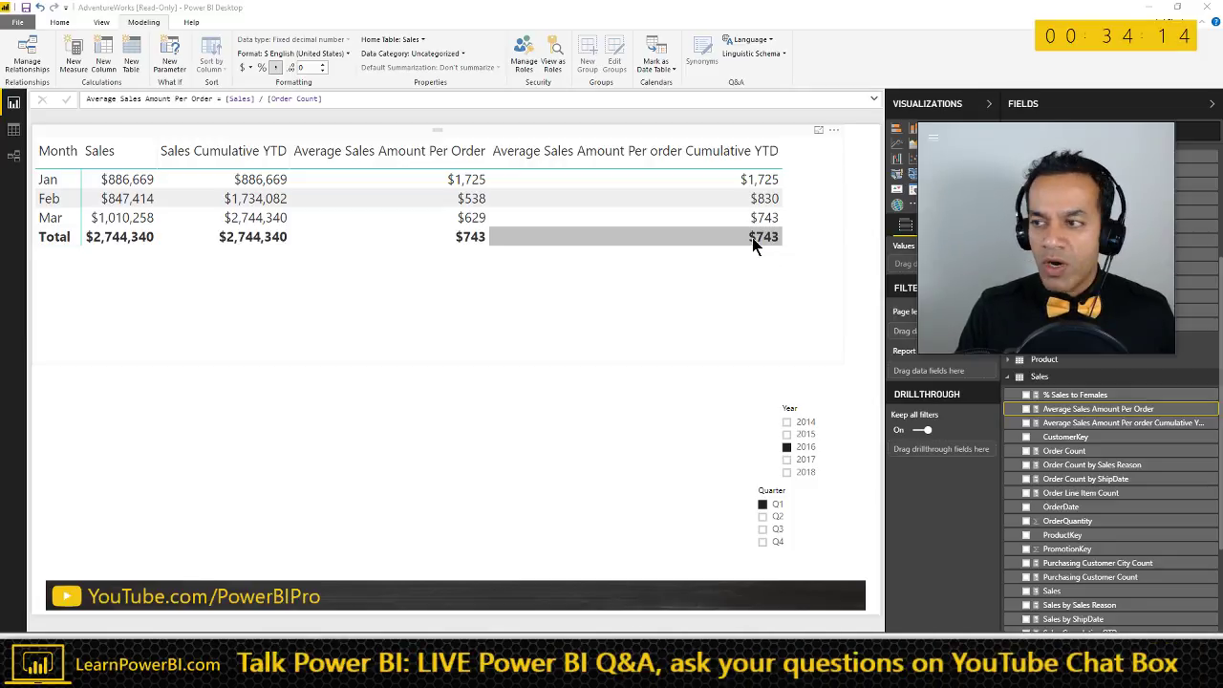
- Show the Cumulative YTD average formula beside Excel's $964.00 check, then switch to the Word notes
{"action": "key", "text": "alt+Tab"}
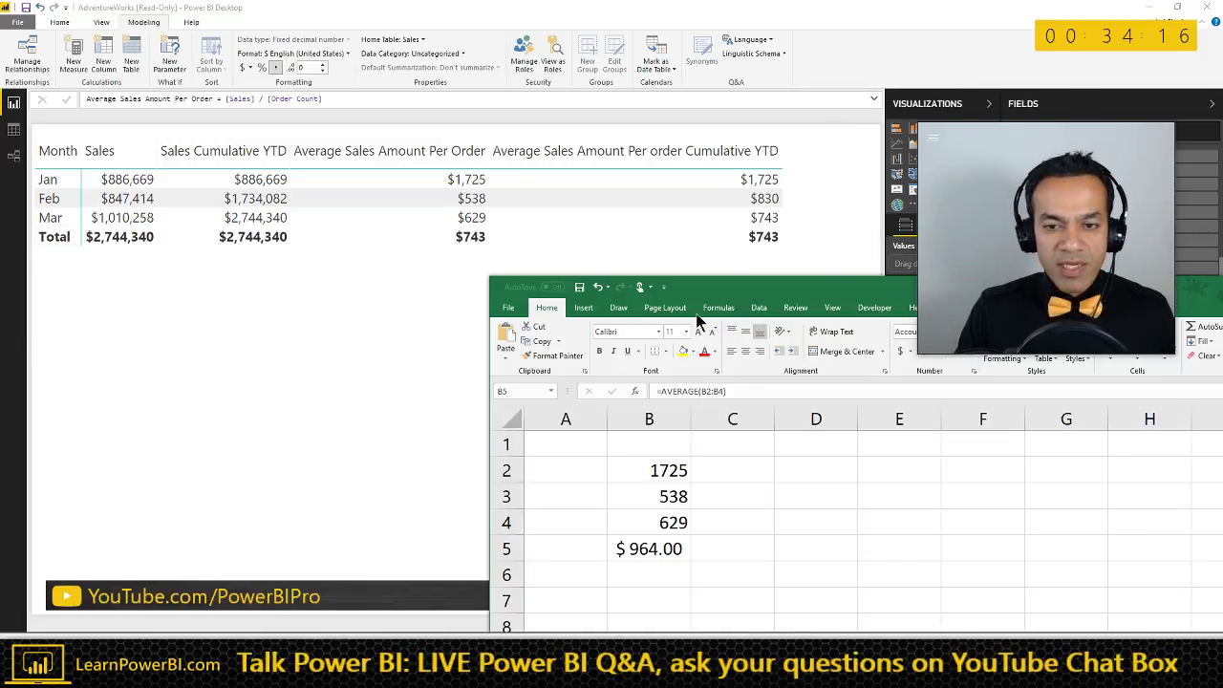
{"action": "left_click_drag", "start_coordinate": [731, 283], "coordinate": [629, 287]}
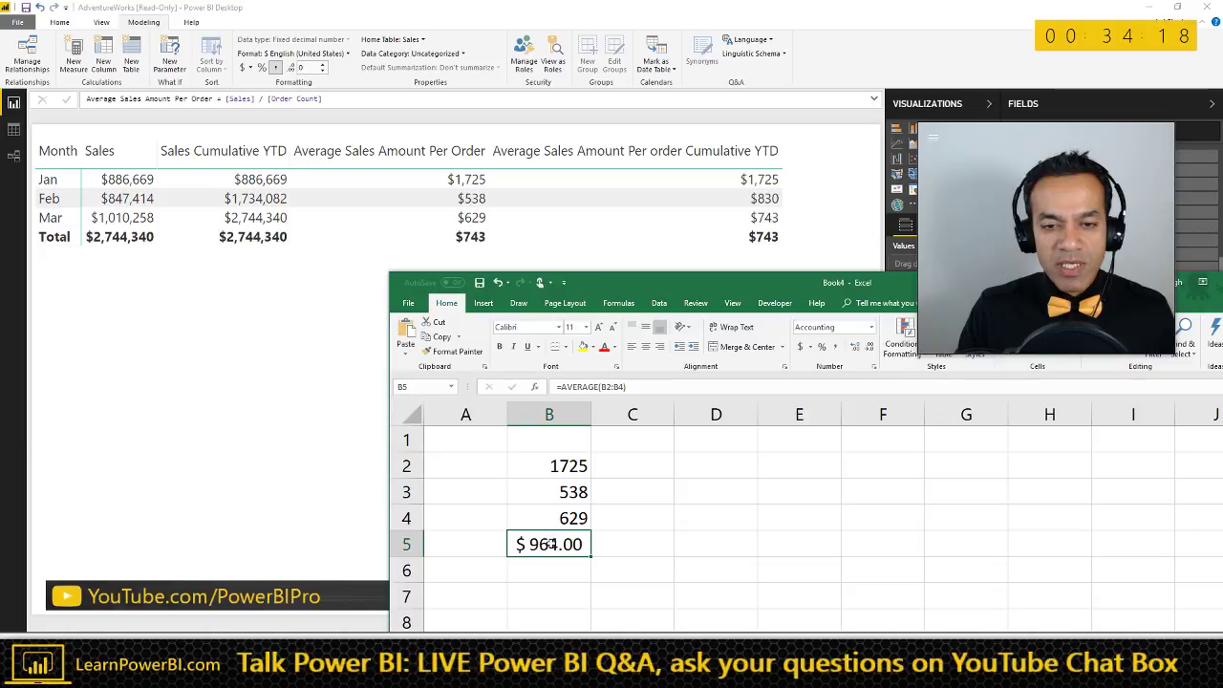
{"action": "scroll", "coordinate": [547, 547], "scroll_direction": "up", "scroll_amount": 1}
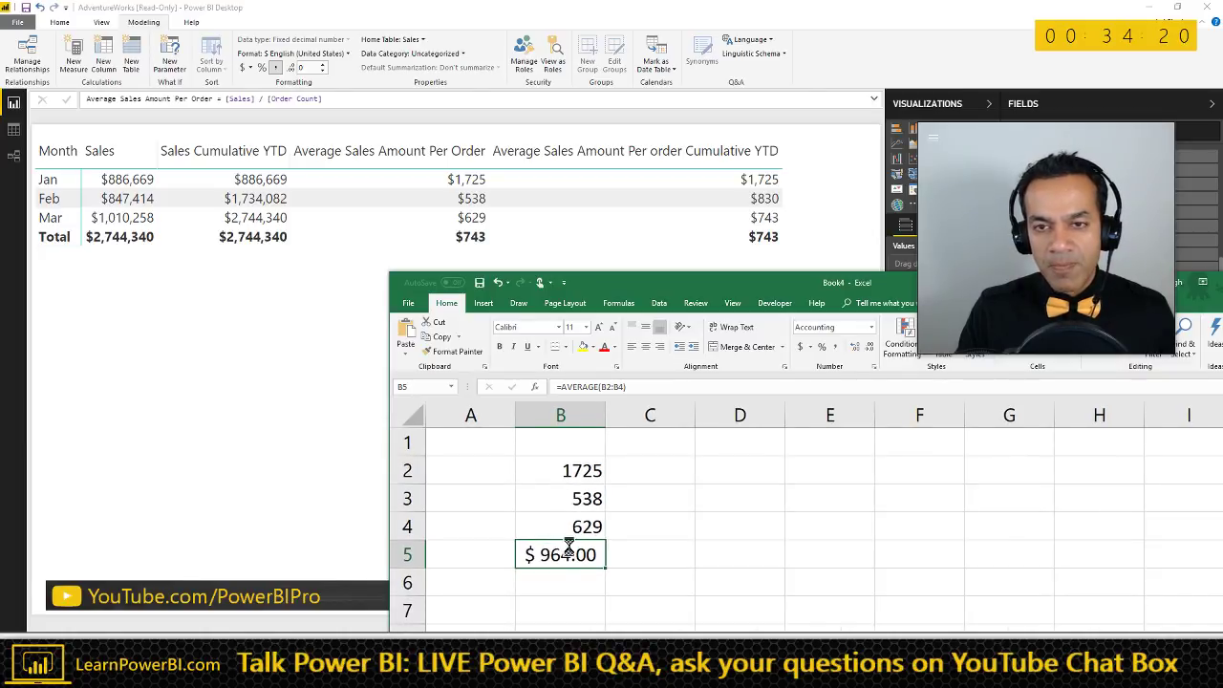
{"action": "left_click_drag", "start_coordinate": [793, 287], "coordinate": [448, 278]}
{"action": "left_click", "coordinate": [1123, 423]}
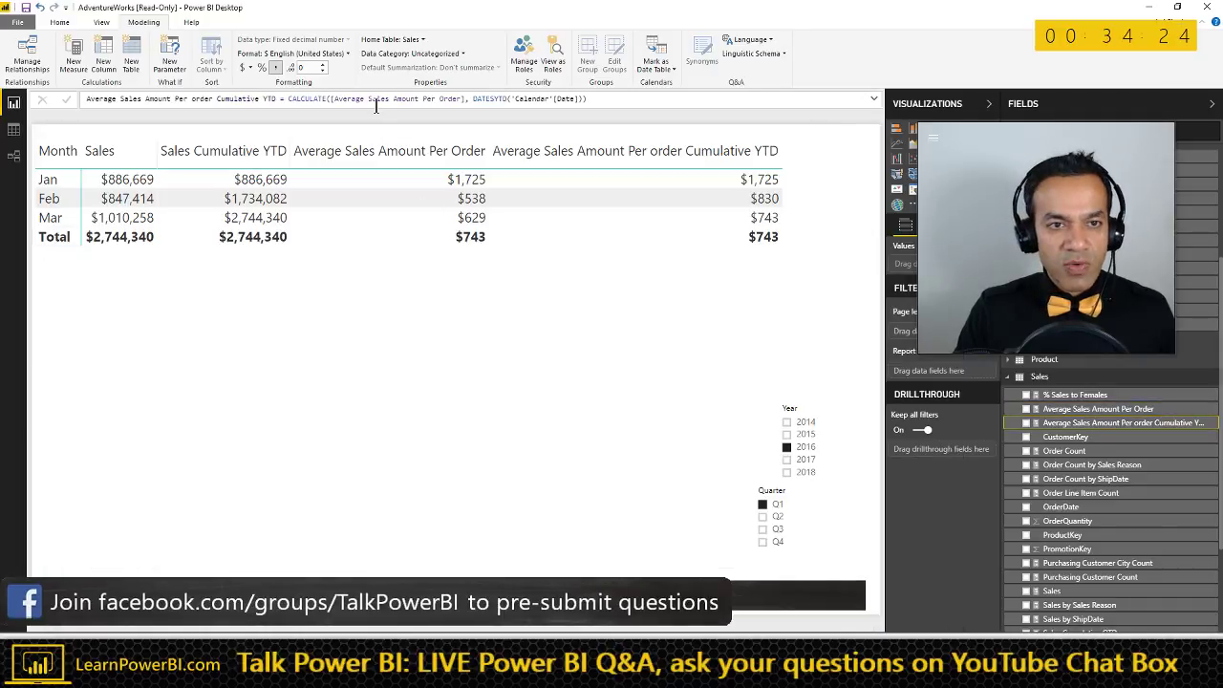
{"action": "key", "text": "alt+Tab"}
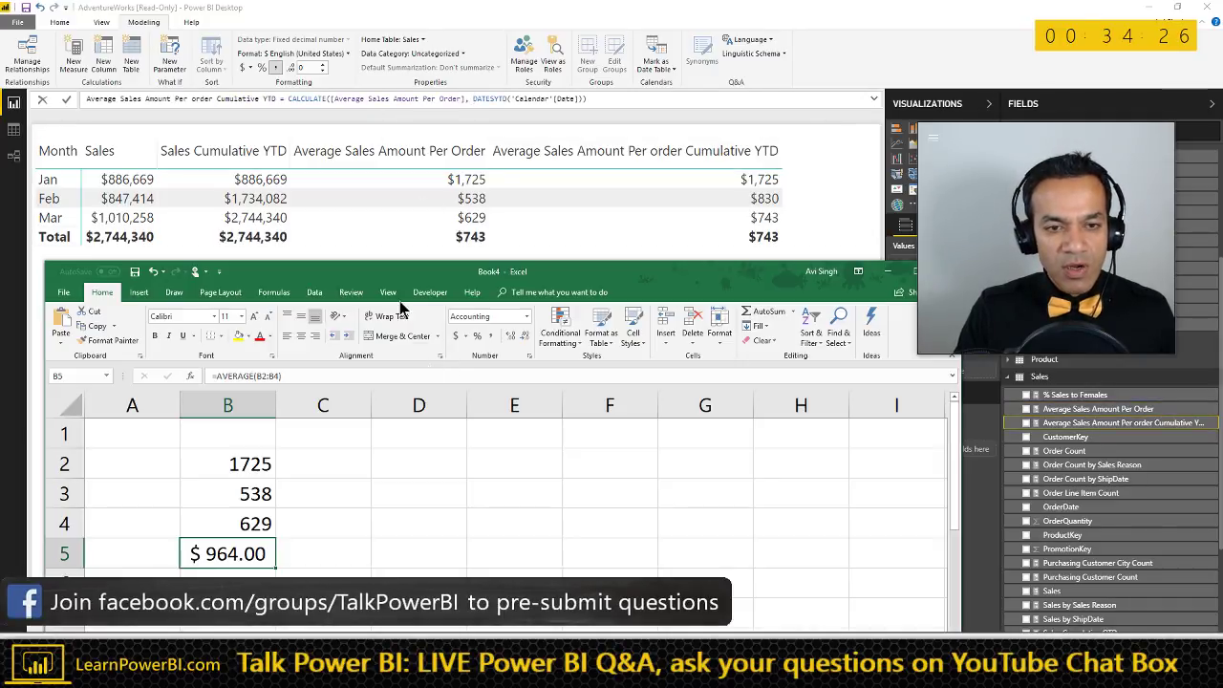
{"action": "left_click_drag", "start_coordinate": [410, 280], "coordinate": [496, 318]}
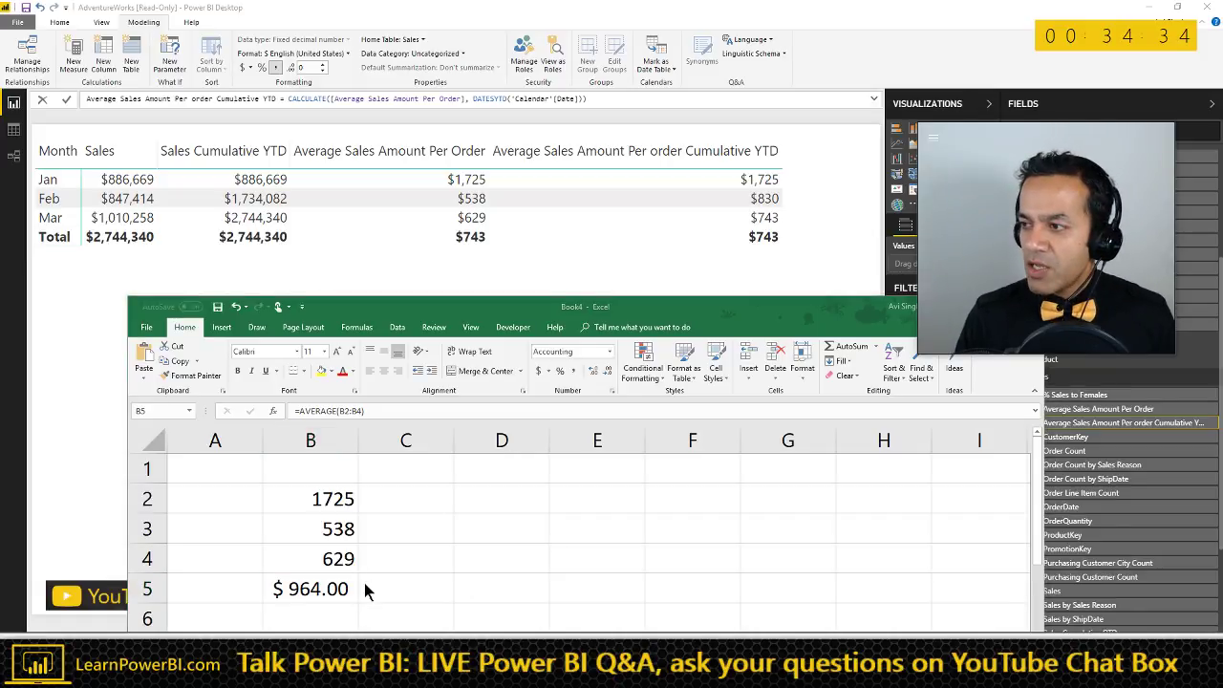
{"action": "key", "text": "alt+Tab"}
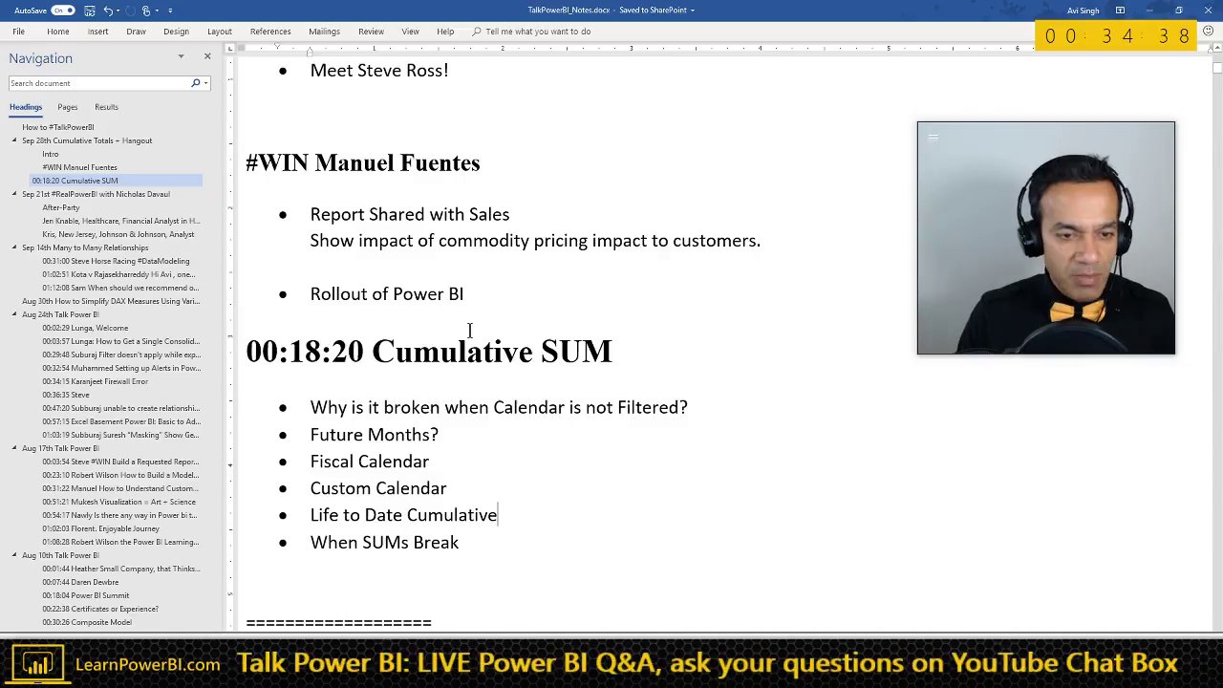
- Add the Word bullet 'Cumulative YTD Sales Commission, based on Monthly Commission but paid Quarterly', then return to Power BI
{"action": "scroll", "coordinate": [487, 459], "scroll_direction": "down", "scroll_amount": 4}
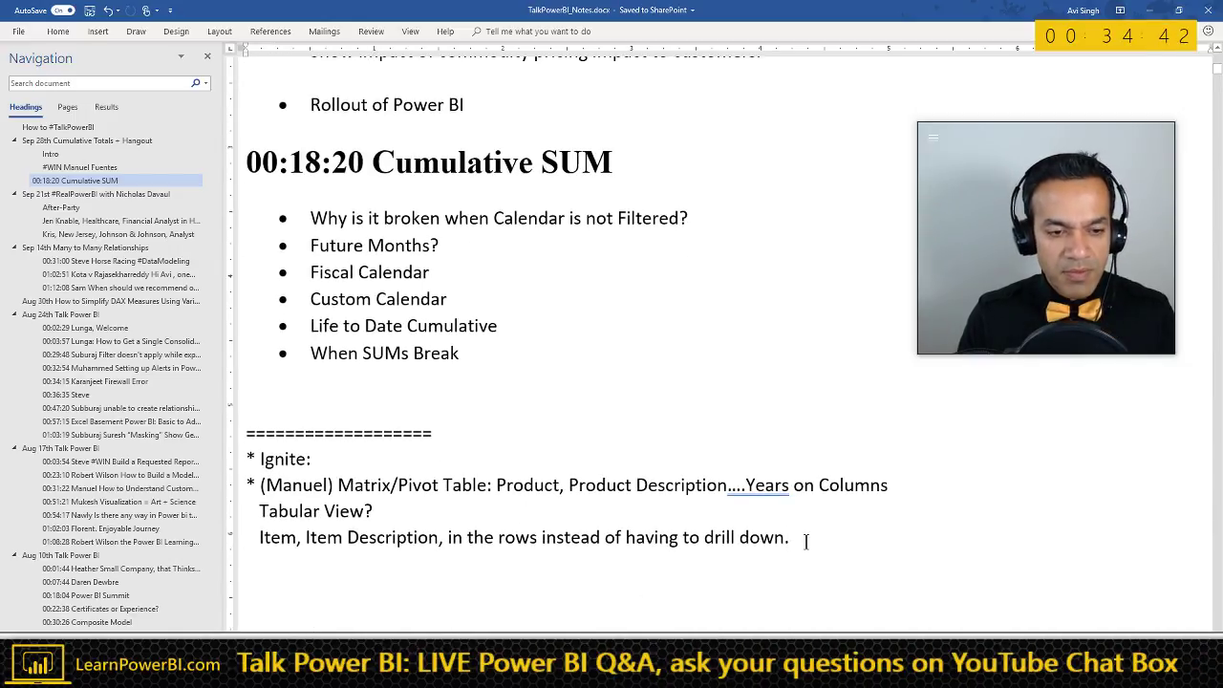
{"action": "key", "text": "Return"}
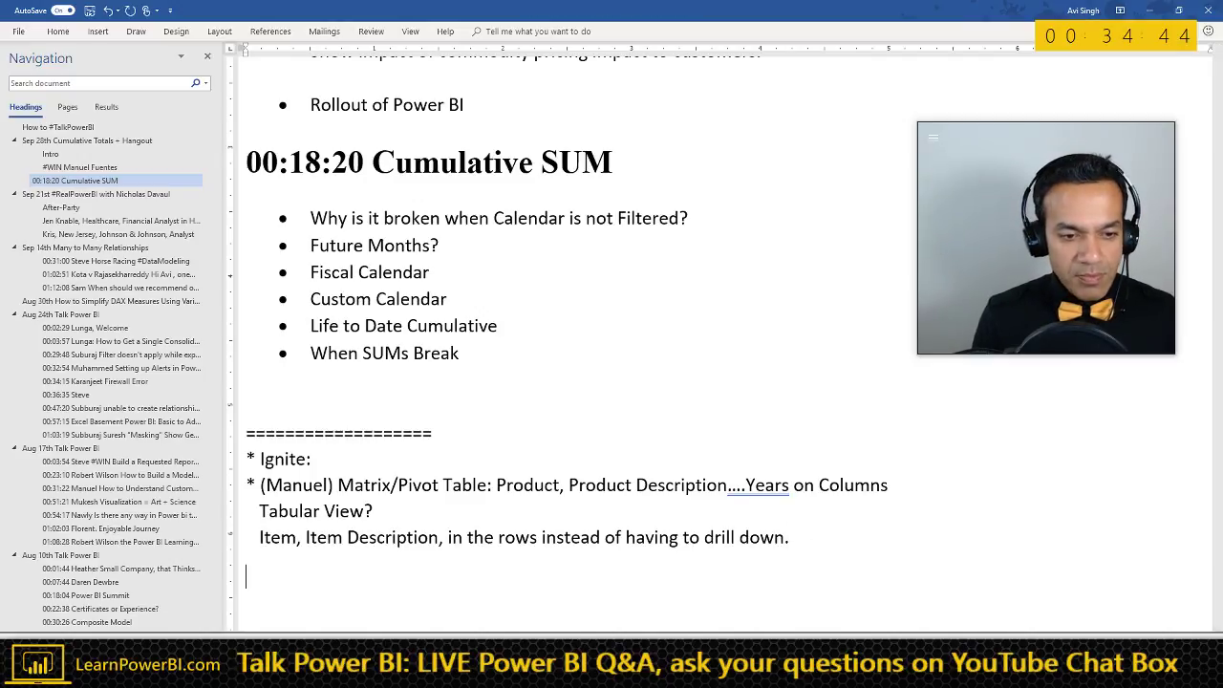
{"action": "type", "text": "* "}
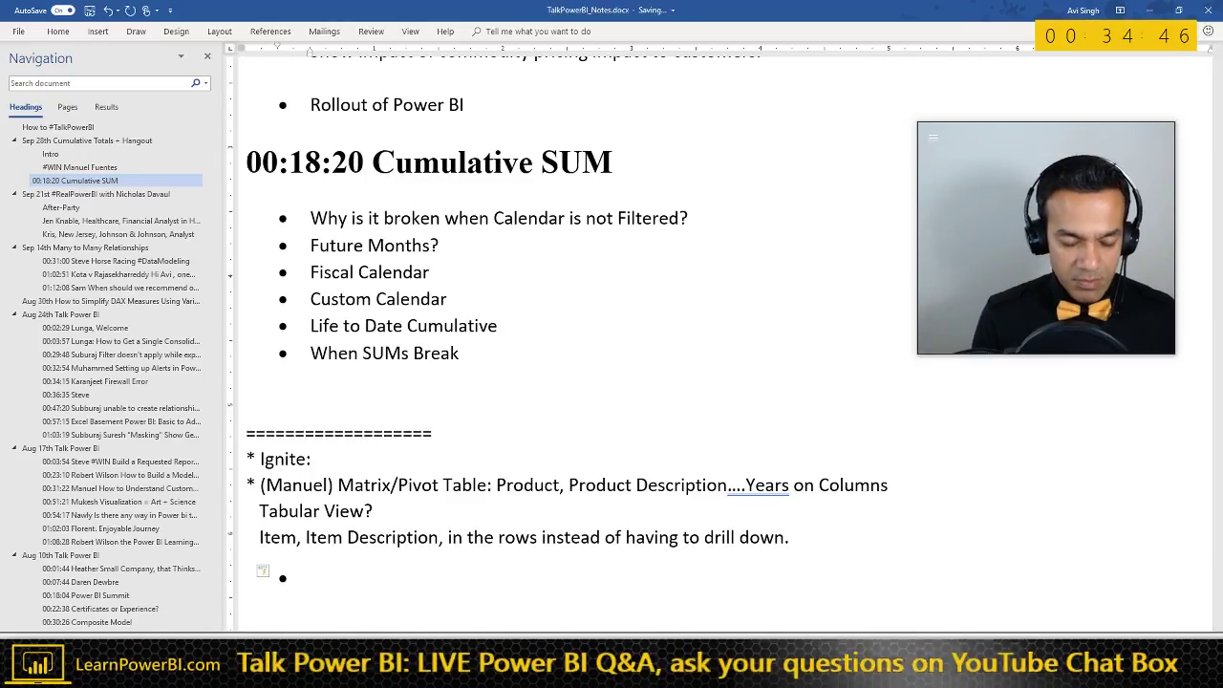
{"action": "type", "text": "CUmu"}
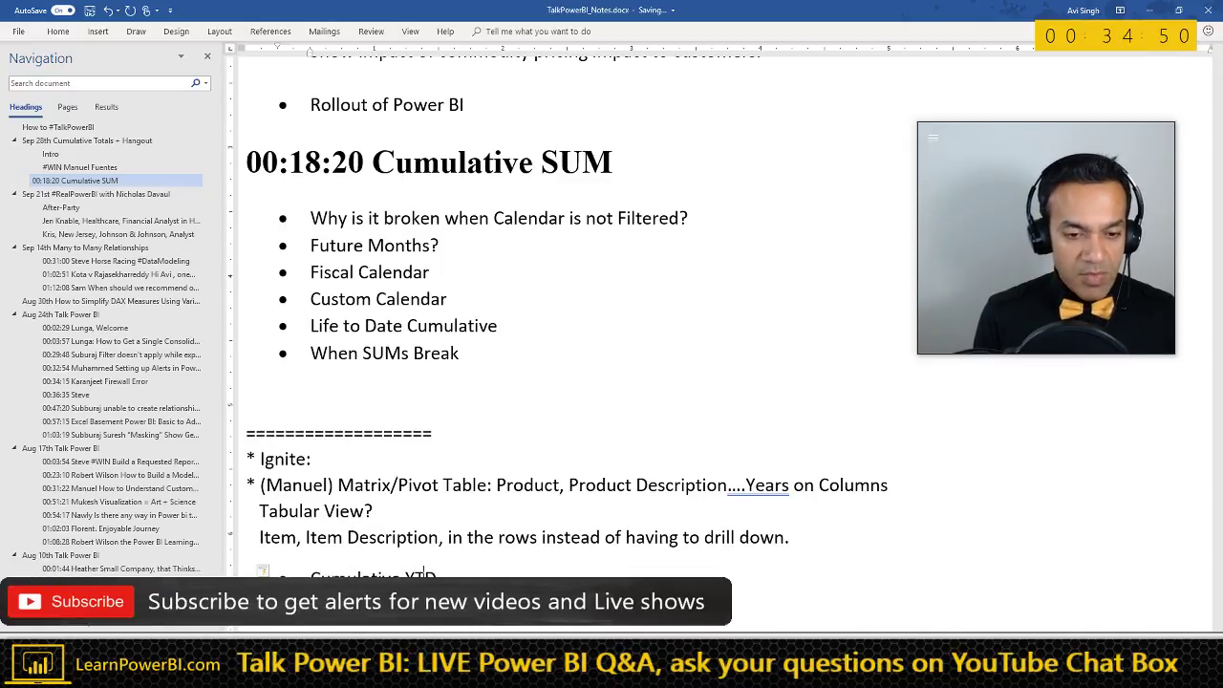
{"action": "type", "text": "lative YTD Sa"}
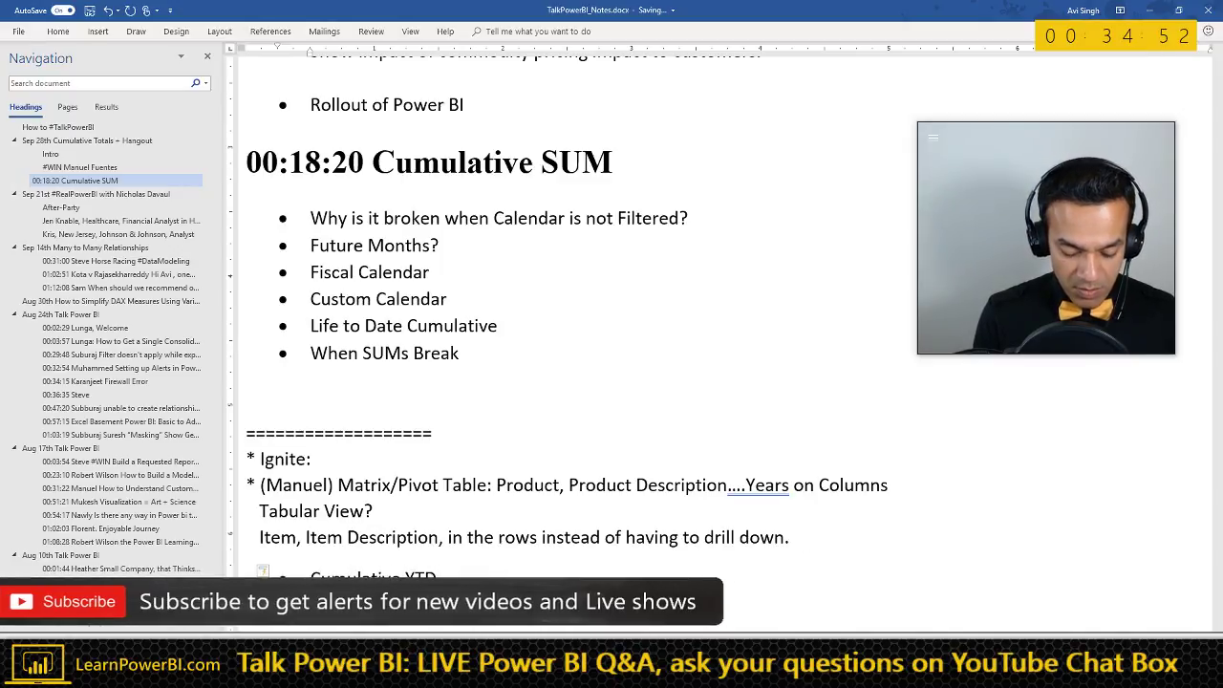
{"action": "type", "text": "les Commision, based on Monthl"}
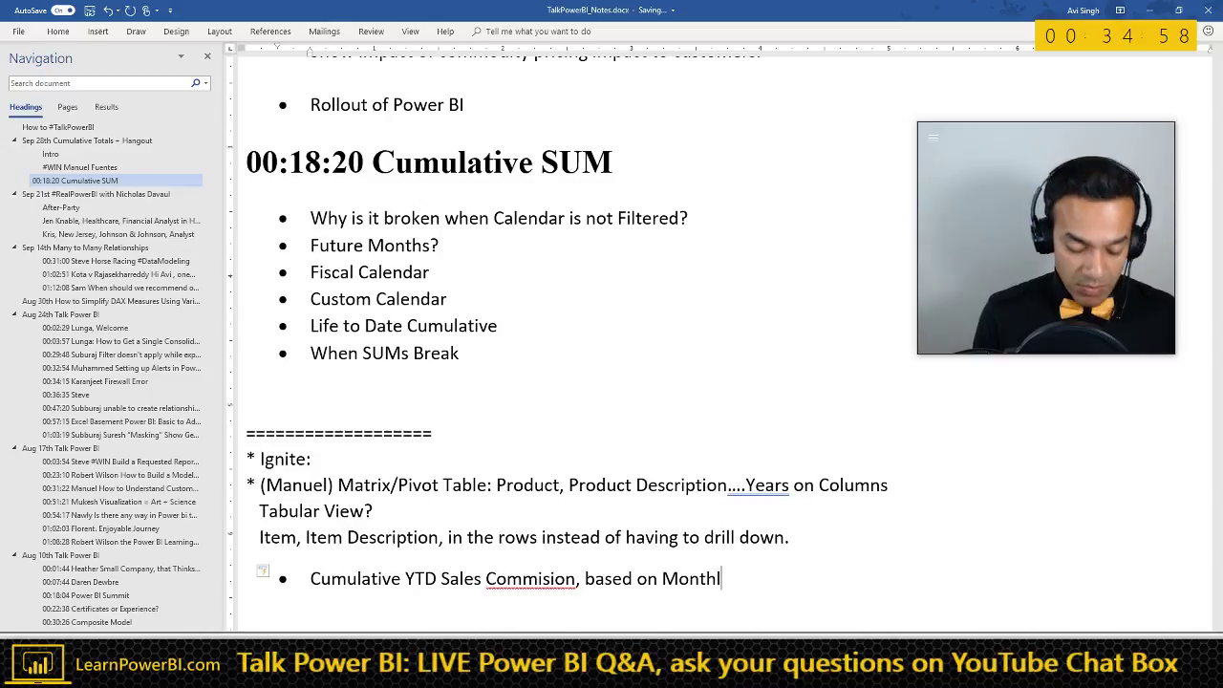
{"action": "type", "text": "y Commision b"}
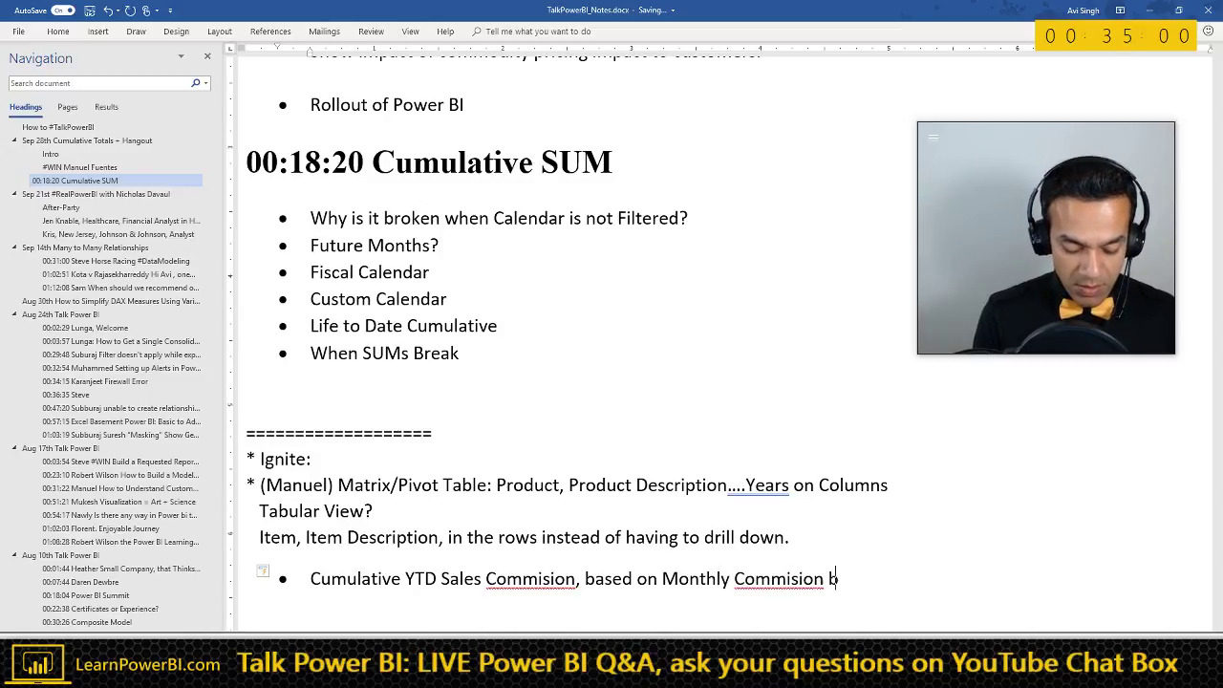
{"action": "type", "text": "ut paid Quar"}
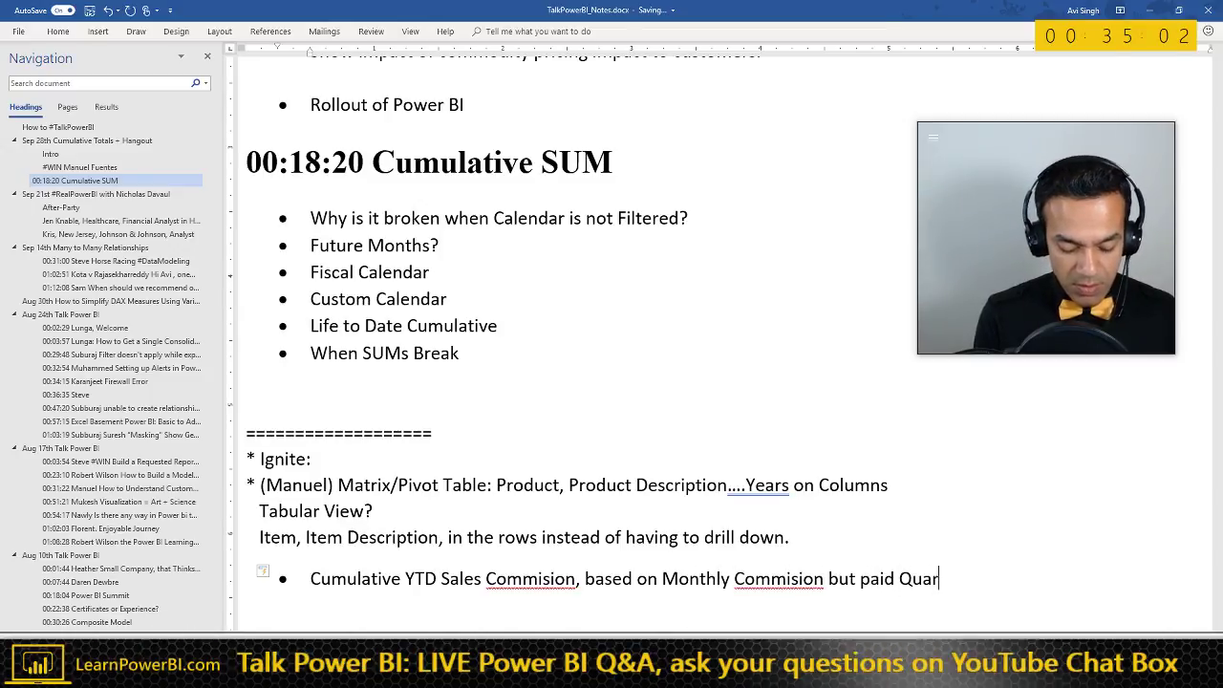
{"action": "type", "text": "terly"}
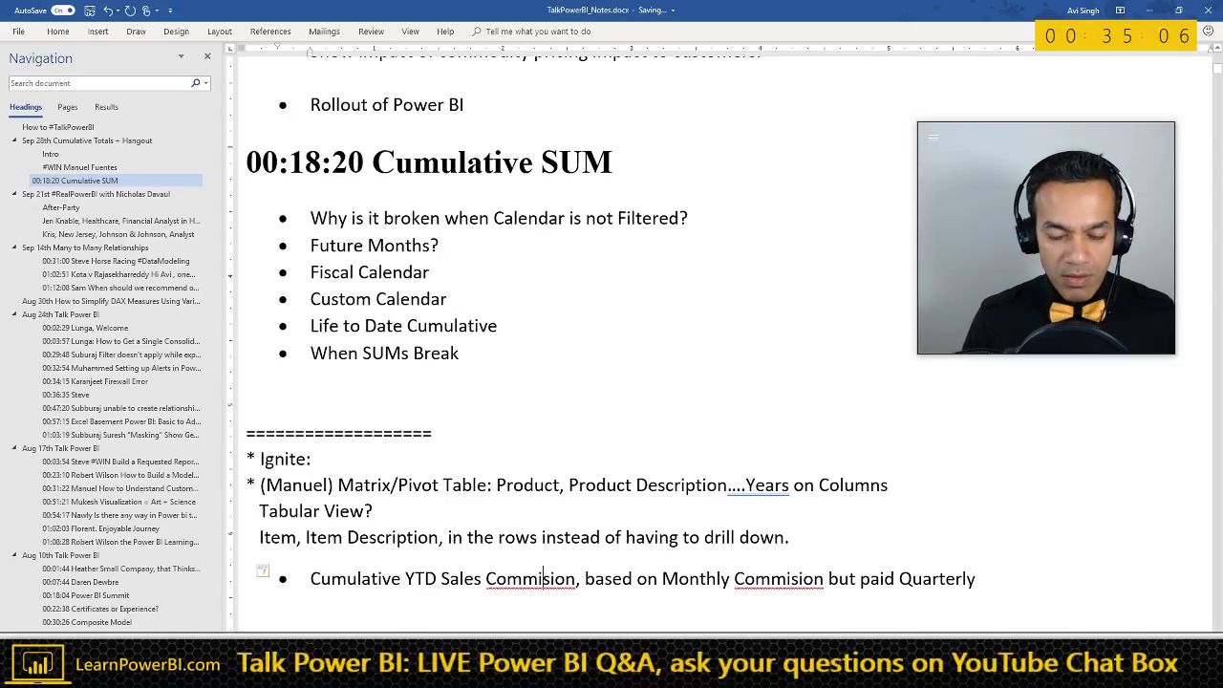
{"action": "type", "text": "s"}
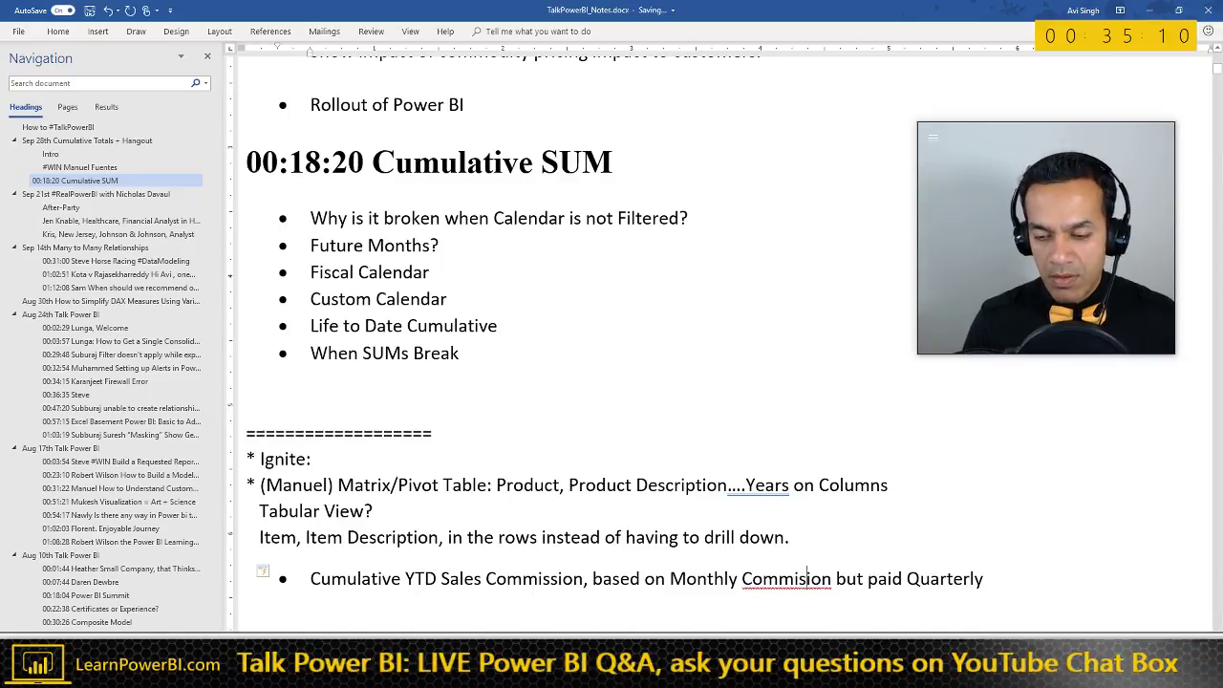
{"action": "key", "text": "Return"}
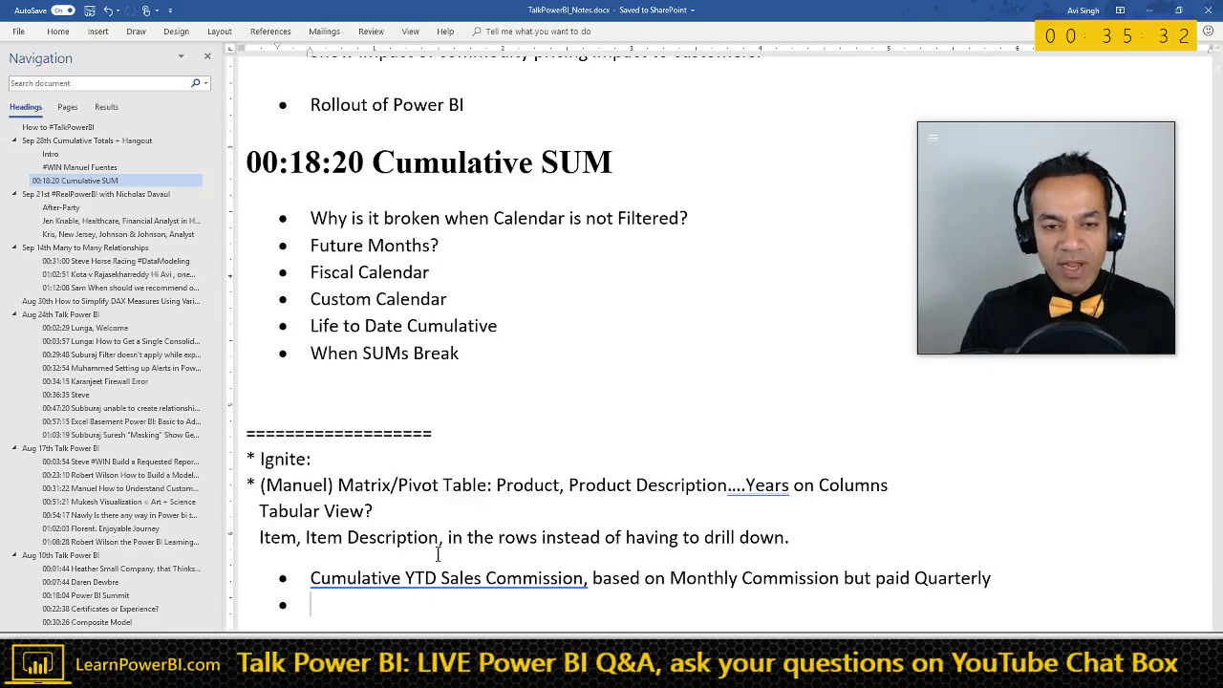
{"action": "key", "text": "alt+Tab"}
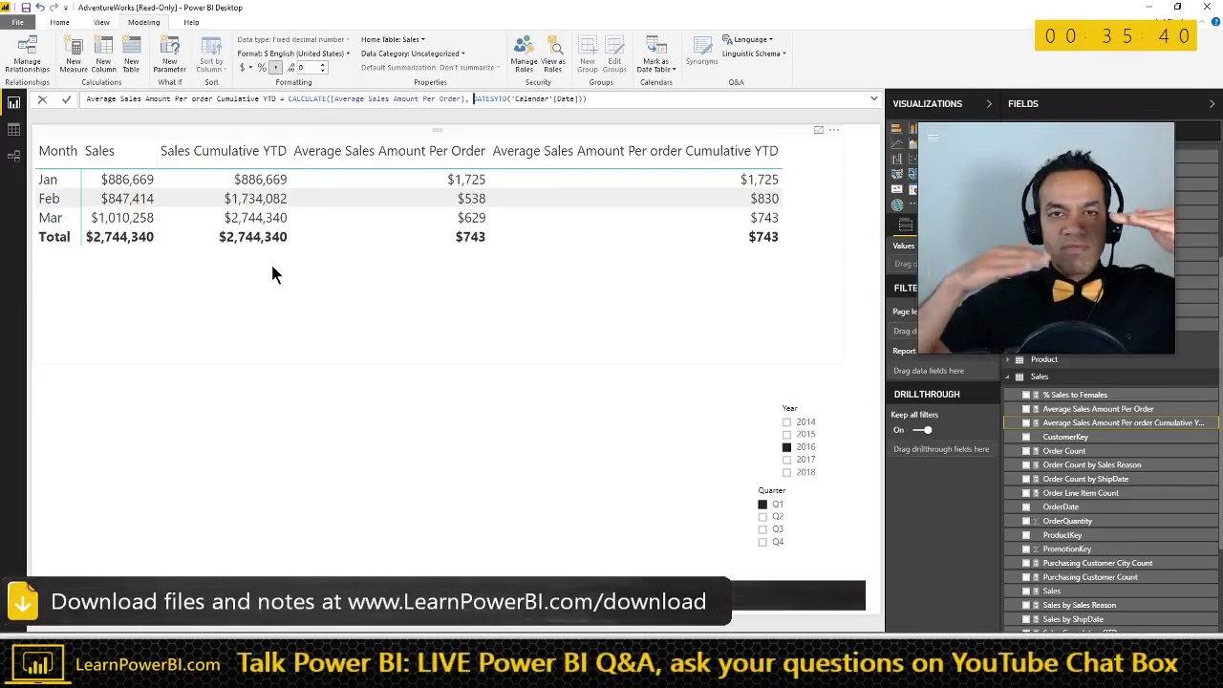
- Switch from the cumulative YTD table in Power BI back to the Word notes
{"action": "key", "text": "alt+Tab"}
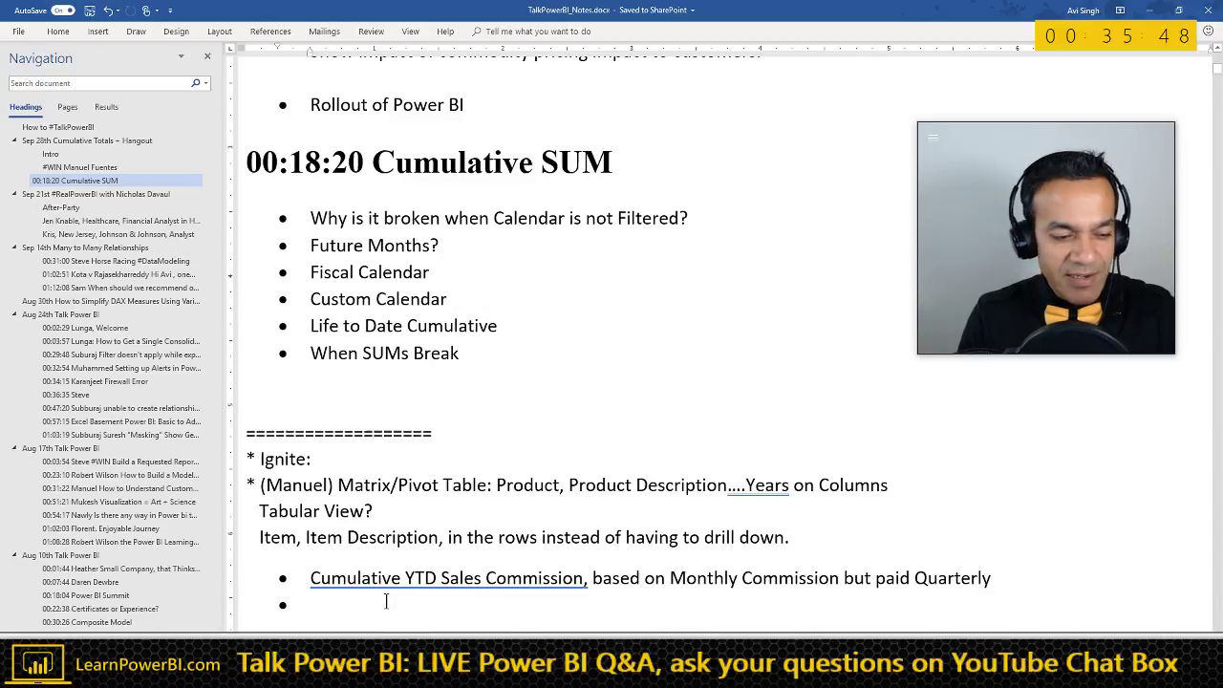
- Prefix the commission note with the asker's name in brackets, then switch back to Power BI
{"action": "left_click", "coordinate": [311, 578]}
{"action": "type", "text": "["}
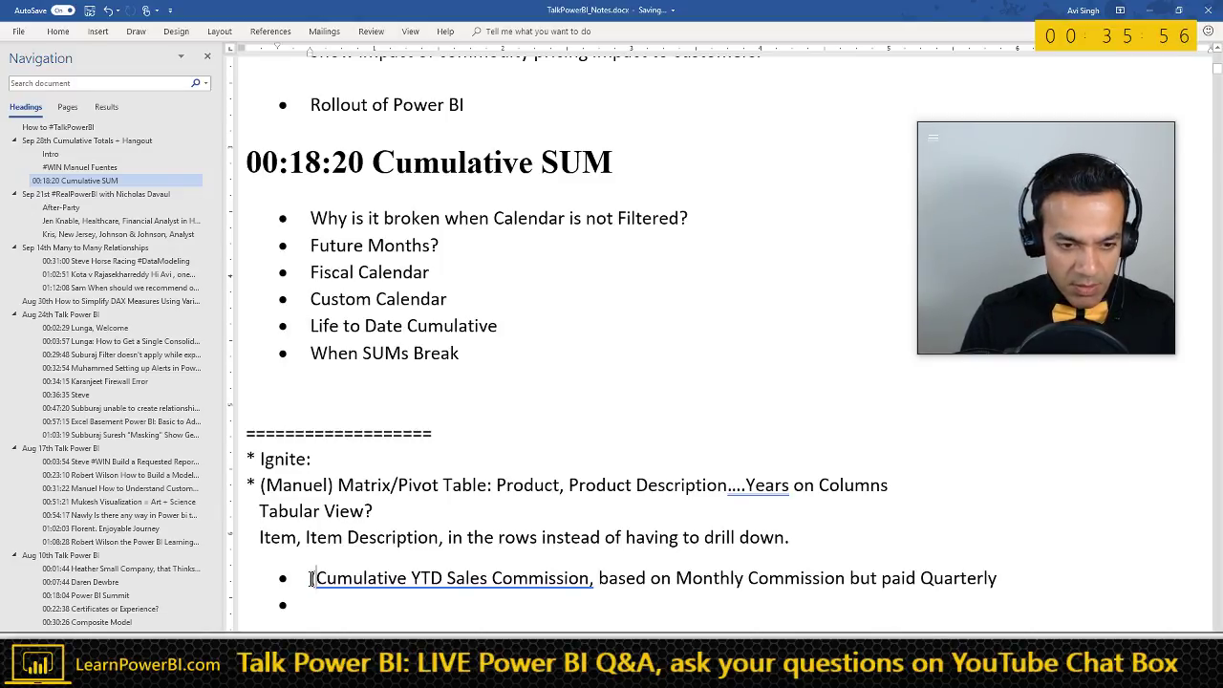
{"action": "type", "text": "A Vic"}
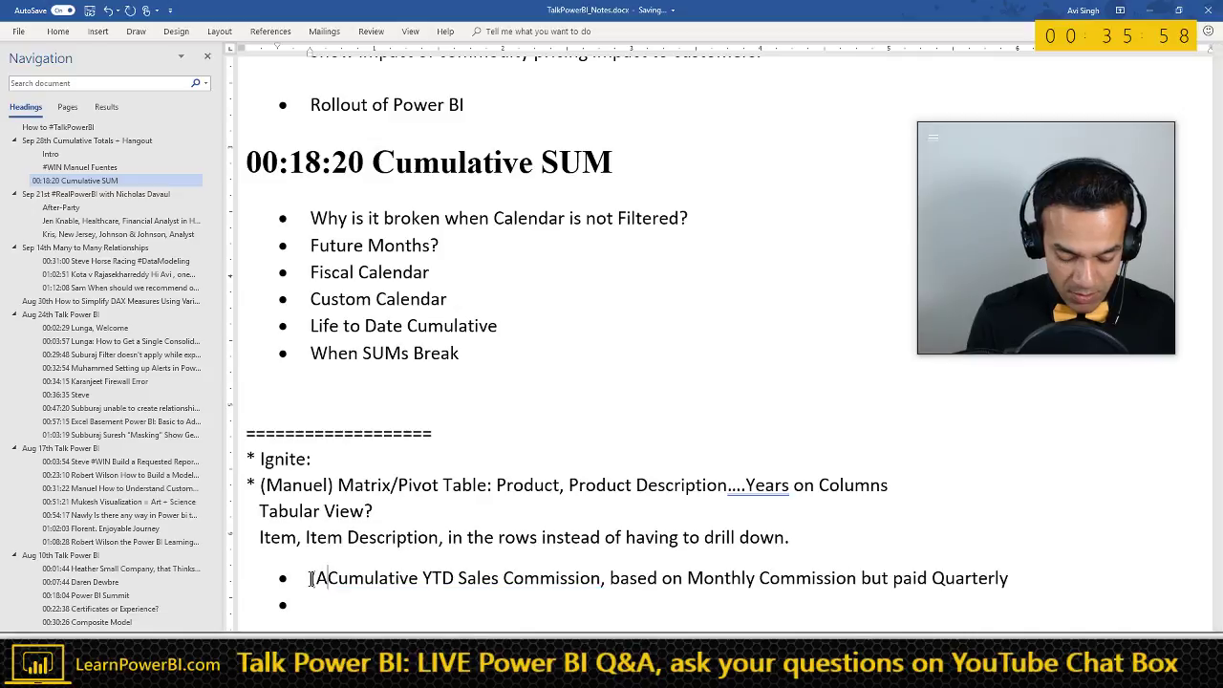
{"action": "type", "text": "e)"}
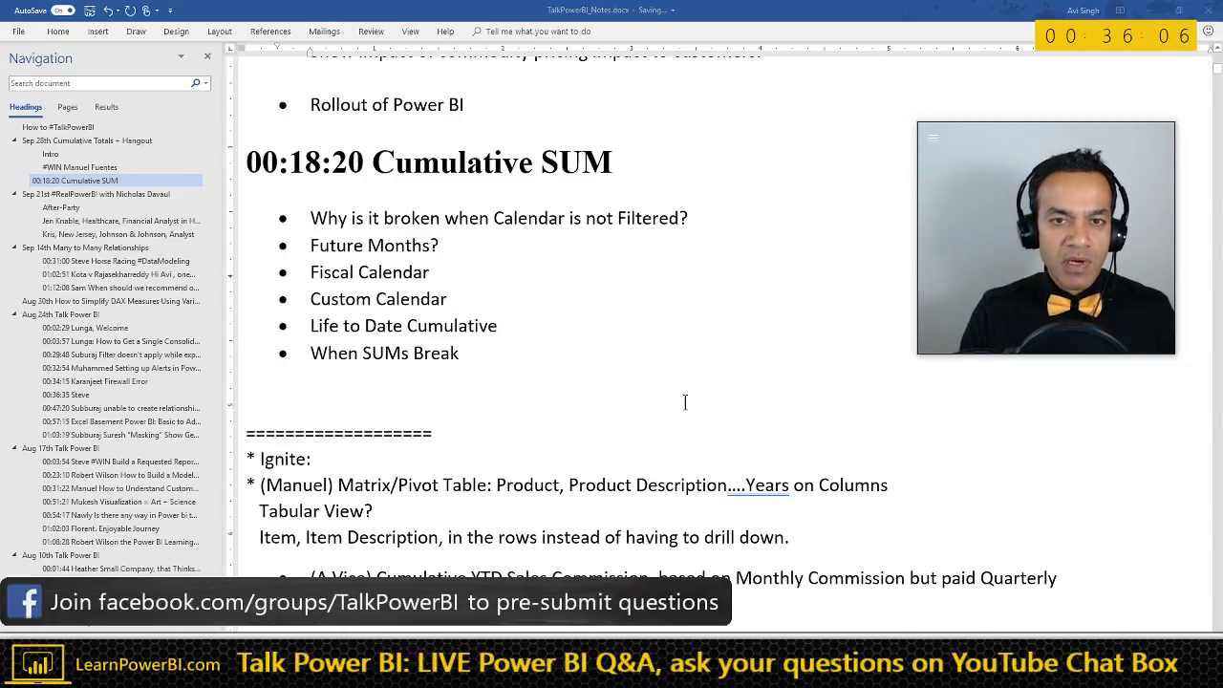
{"action": "key", "text": "alt+Tab"}
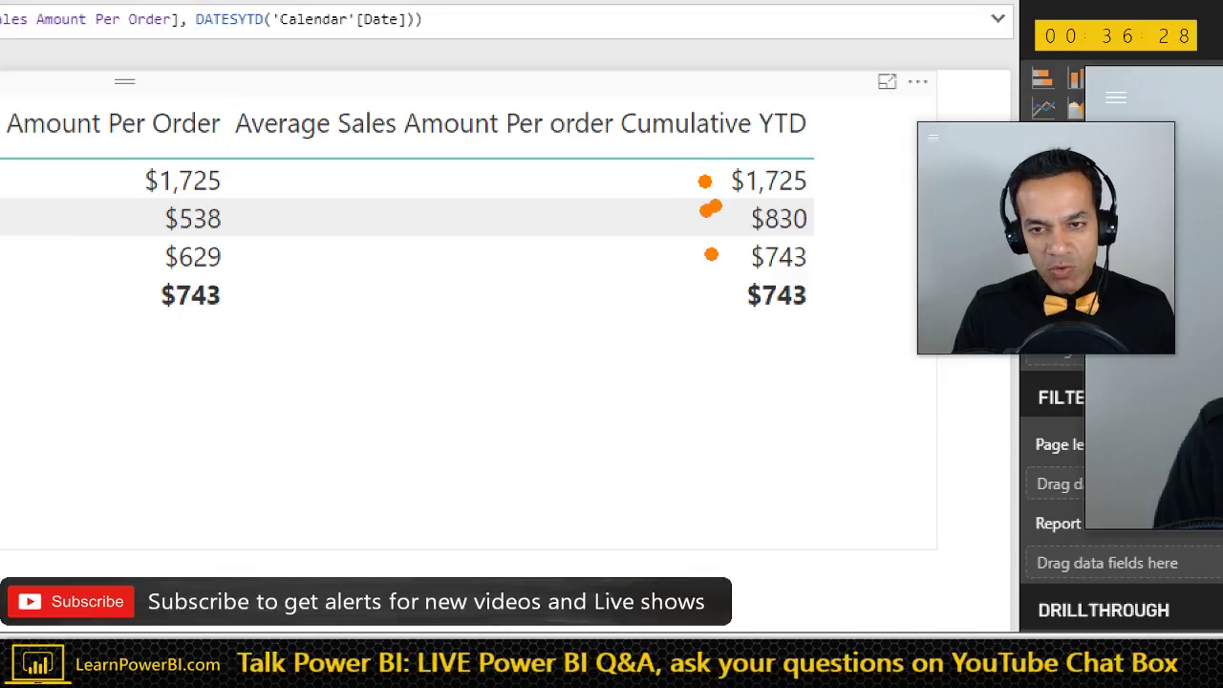
- Mark up the Cumulative YTD average values with ZoomIt, exit it, and switch to the Word notes
{"action": "left_click_drag", "start_coordinate": [803, 279], "coordinate": [728, 323]}
{"action": "left_click_drag", "start_coordinate": [740, 276], "coordinate": [849, 343]}
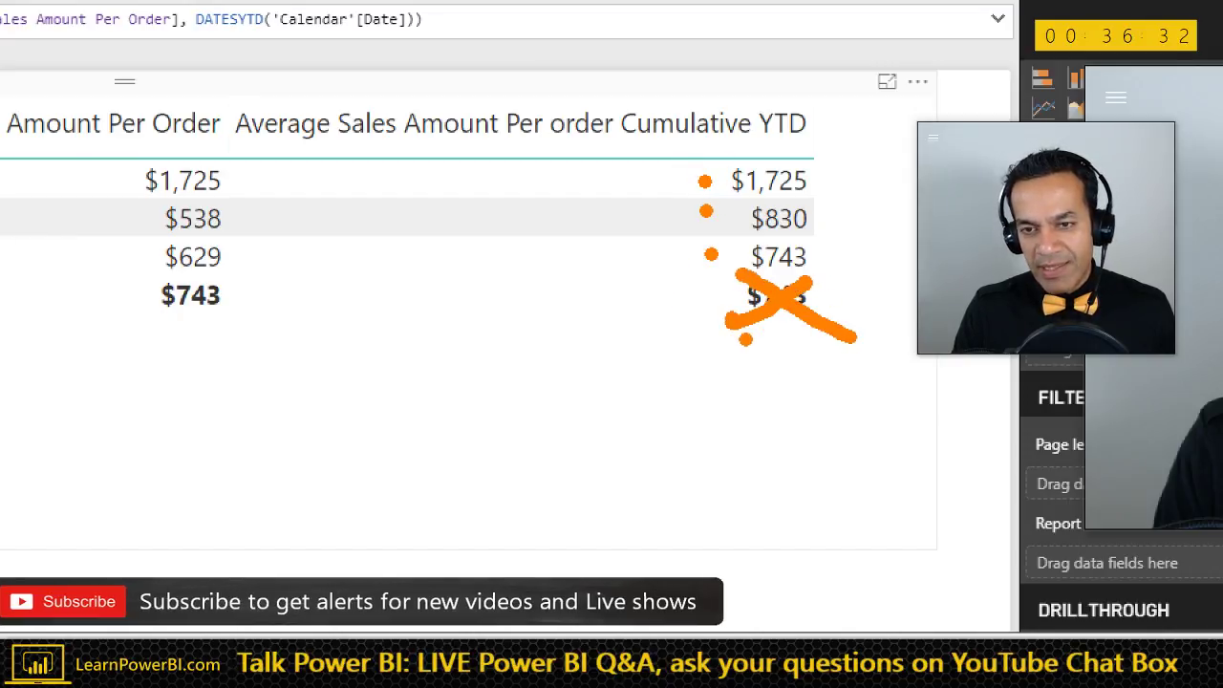
{"action": "key", "text": "Escape"}
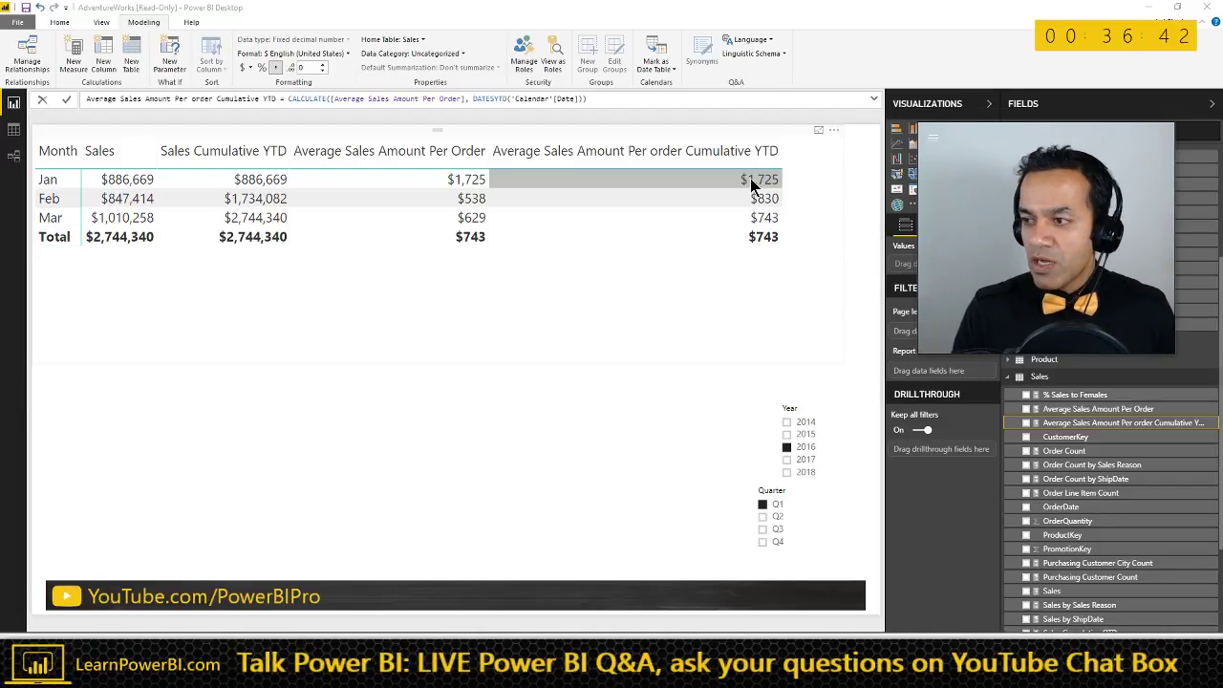
{"action": "key", "text": "alt+Tab"}
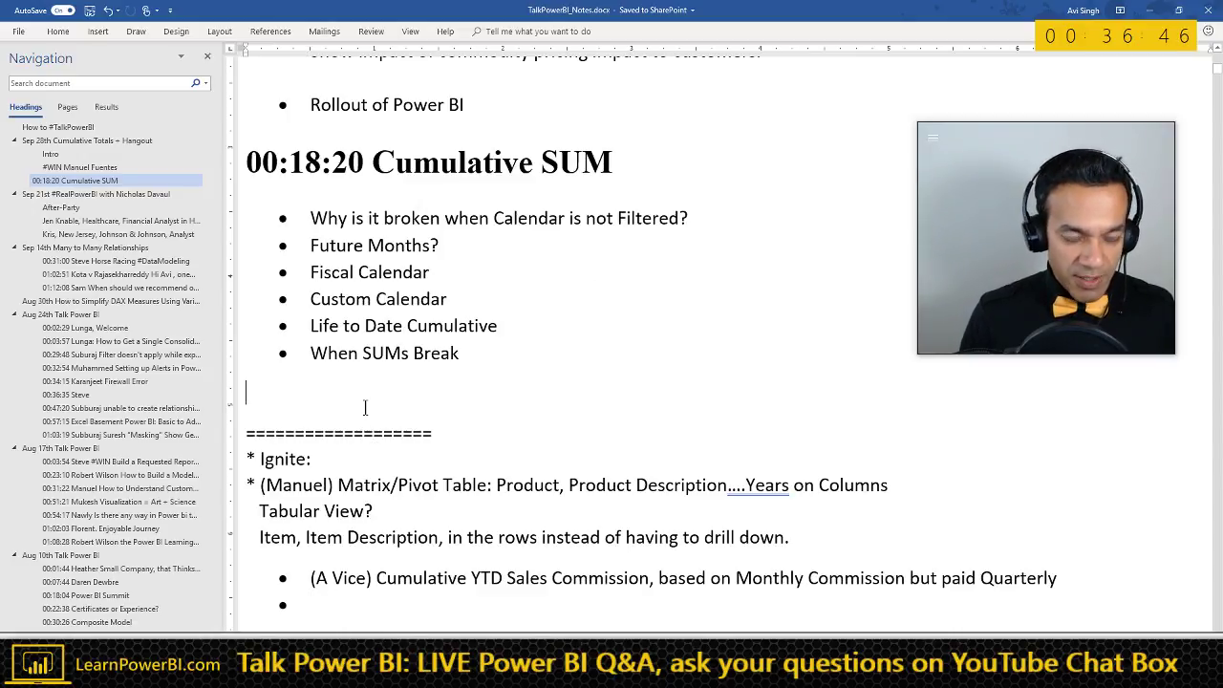
- Type 'X Functions: MINX, MAXX, AVGX... FILTER, TOPN' under the Cumulative SUM bullets, then return to Power BI
{"action": "key", "text": "Return"}
{"action": "key", "text": "Up"}
{"action": "type", "text": "X"}
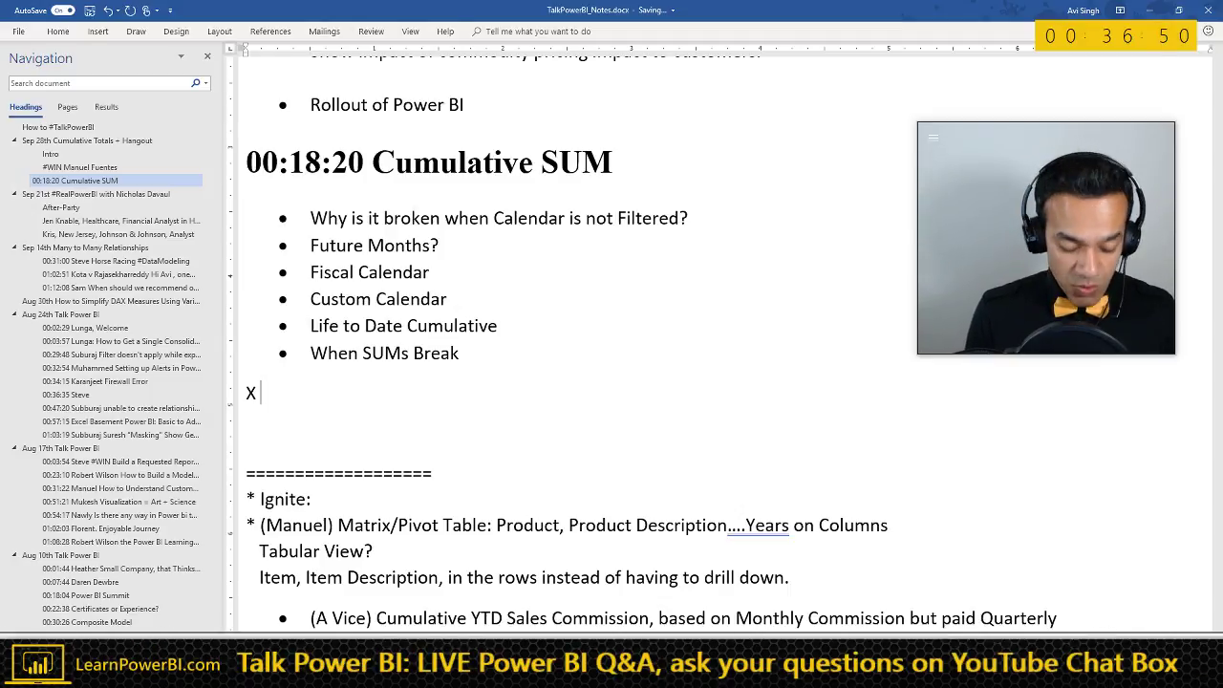
{"action": "type", "text": " Functions"}
{"action": "key", "text": "Return"}
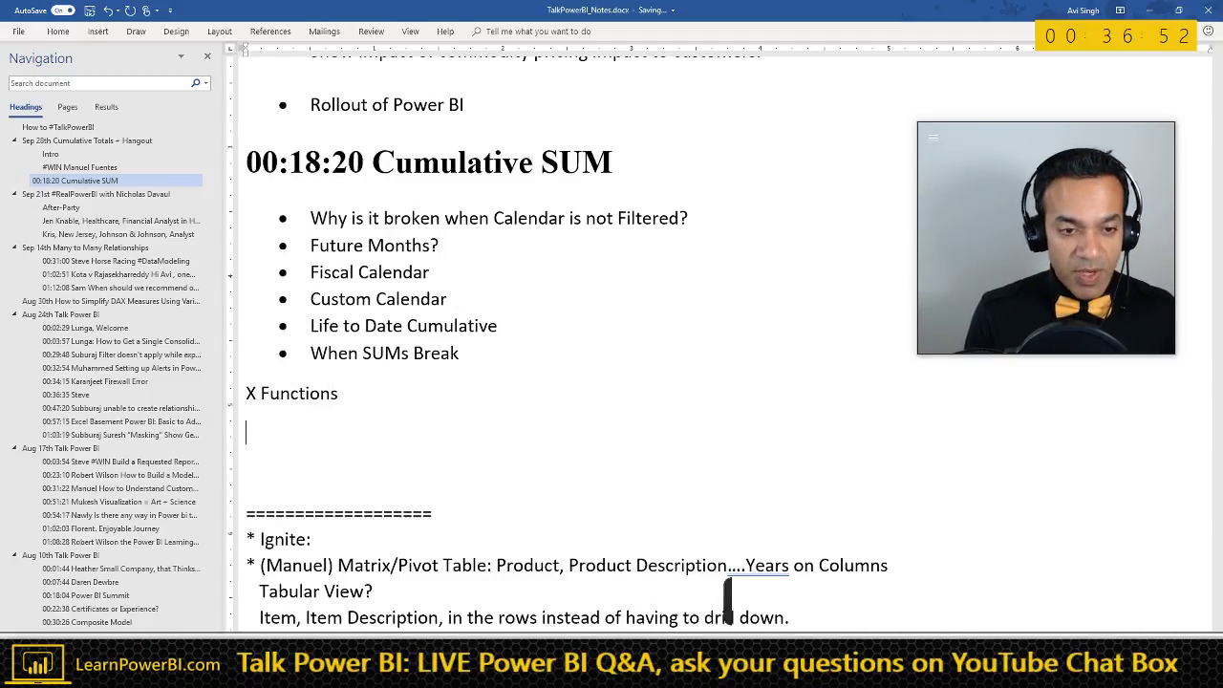
{"action": "key", "text": "BackSpace"}
{"action": "type", "text": ": "}
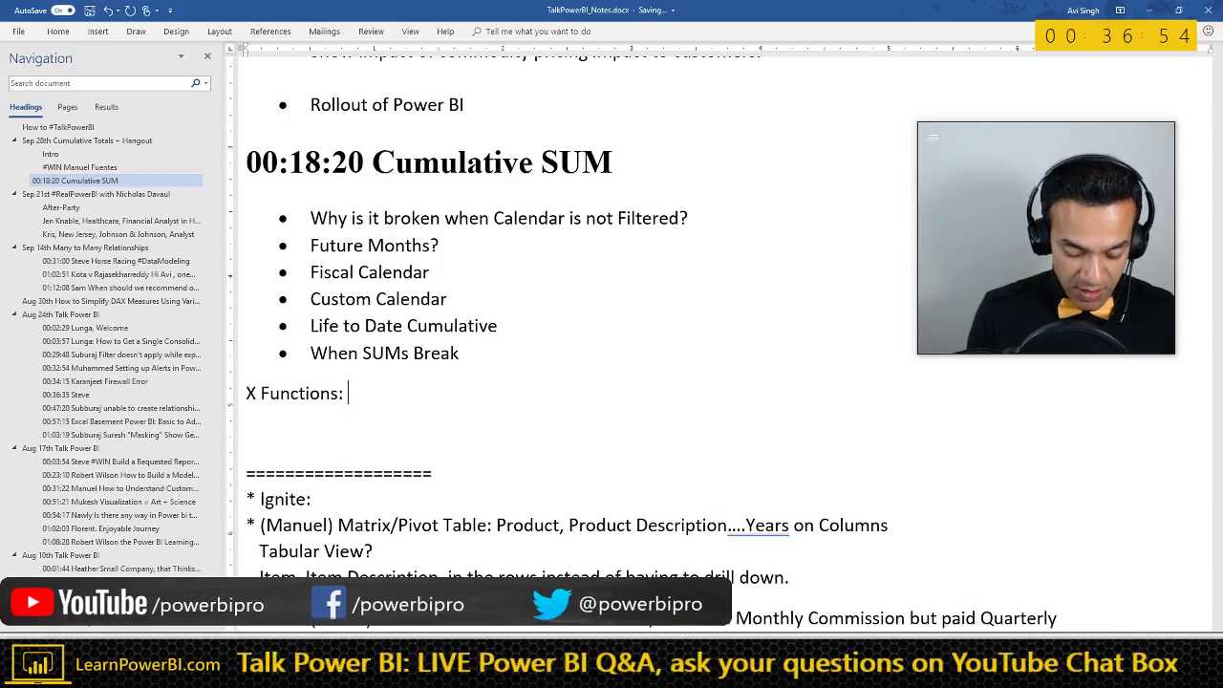
{"action": "type", "text": "MINX, MAXX"}
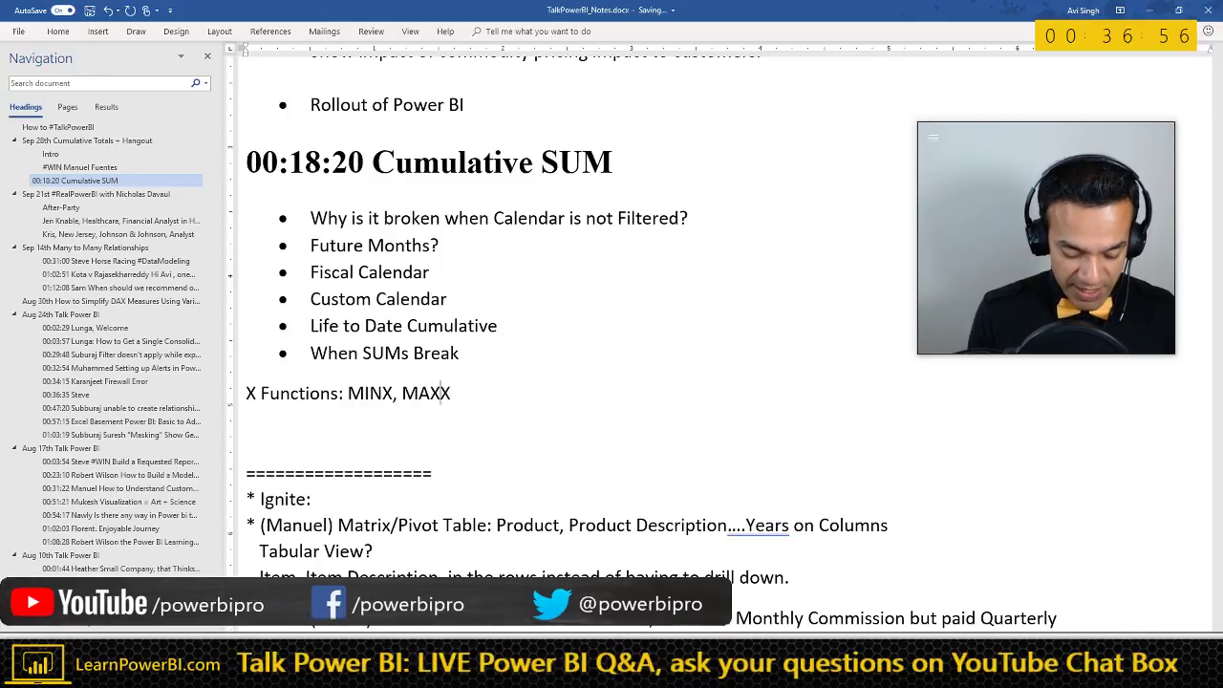
{"action": "type", "text": ", AVGX"}
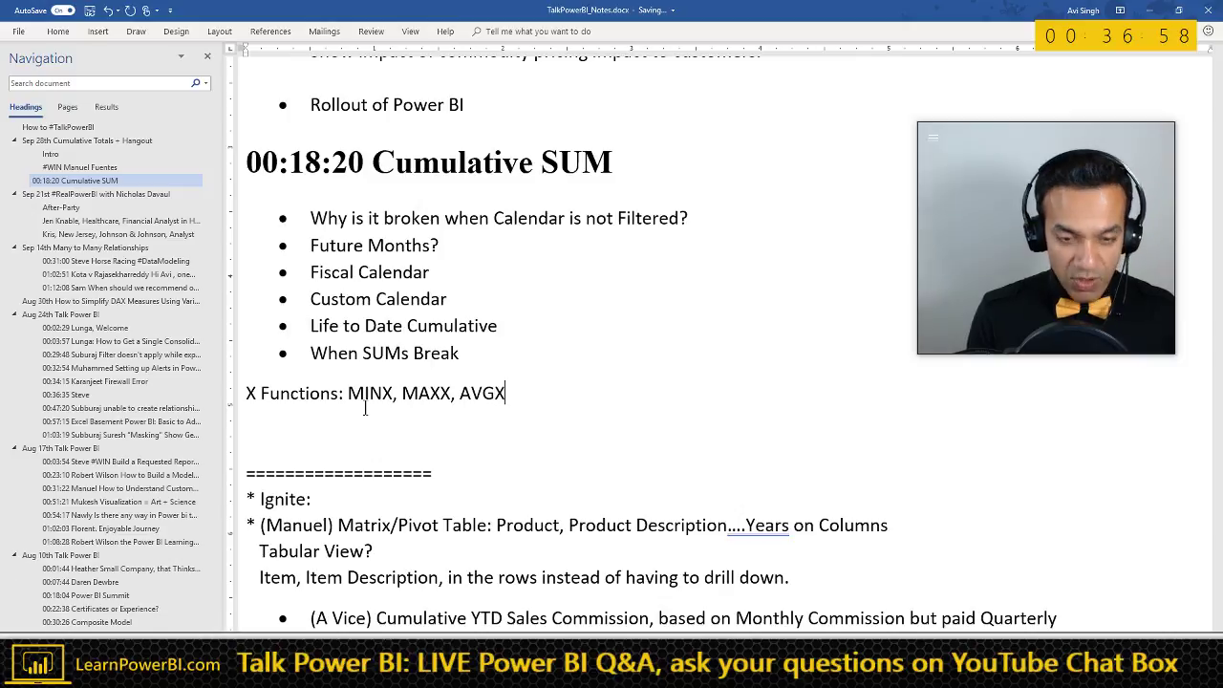
{"action": "type", "text": ","}
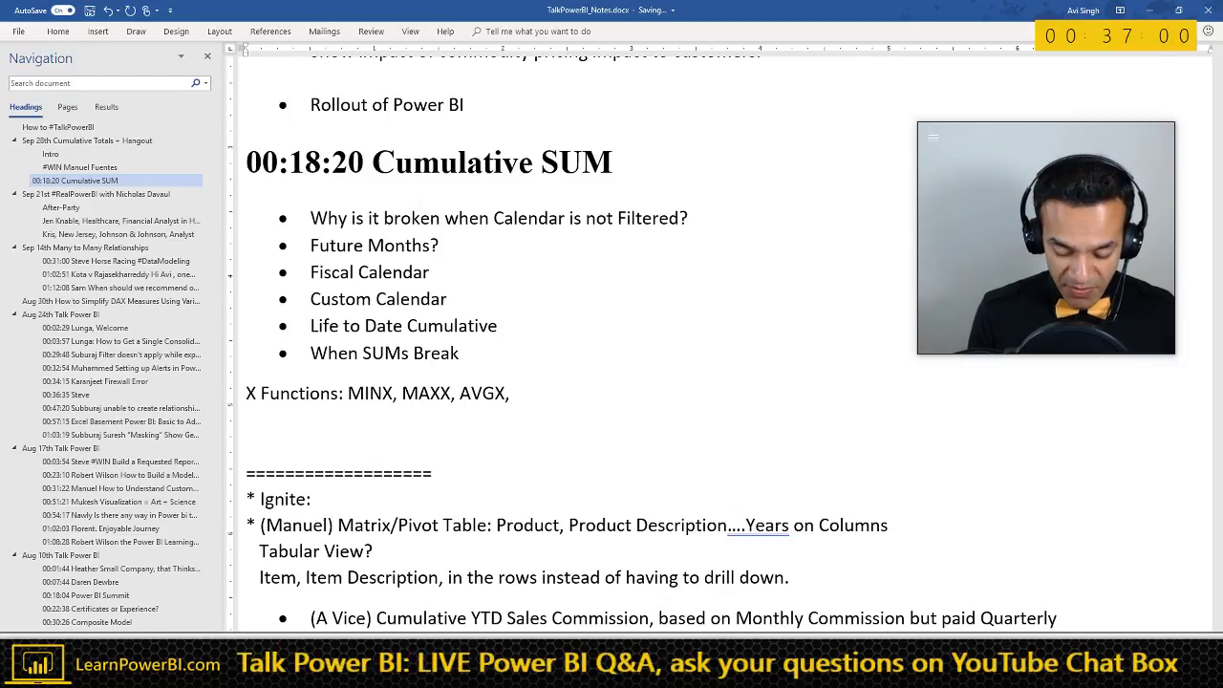
{"action": "key", "text": "BackSpace"}
{"action": "key", "text": "BackSpace"}
{"action": "type", "text": "..."}
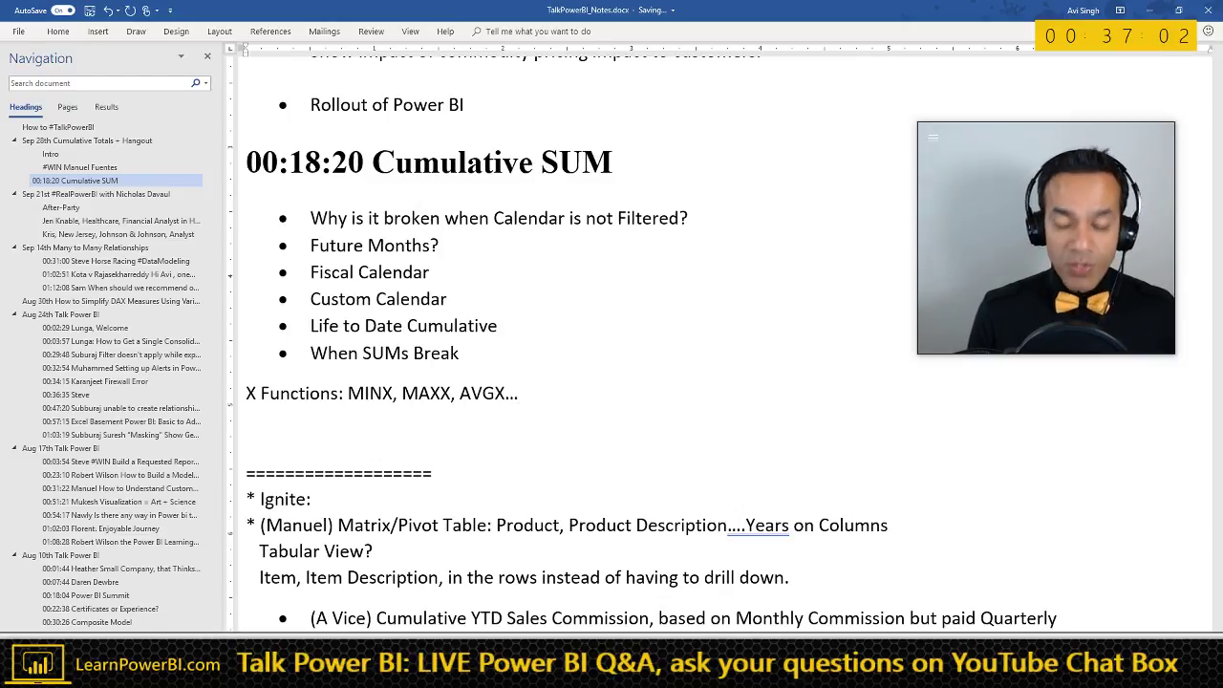
{"action": "type", "text": " FILTER"}
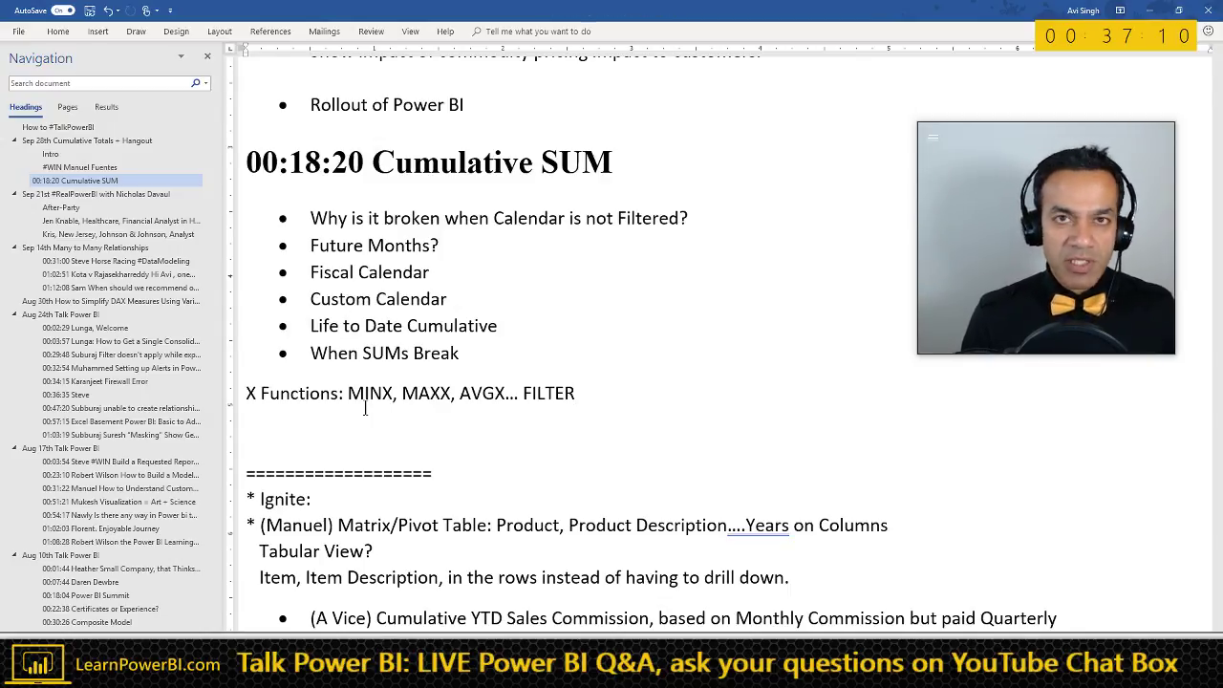
{"action": "type", "text": "X"}
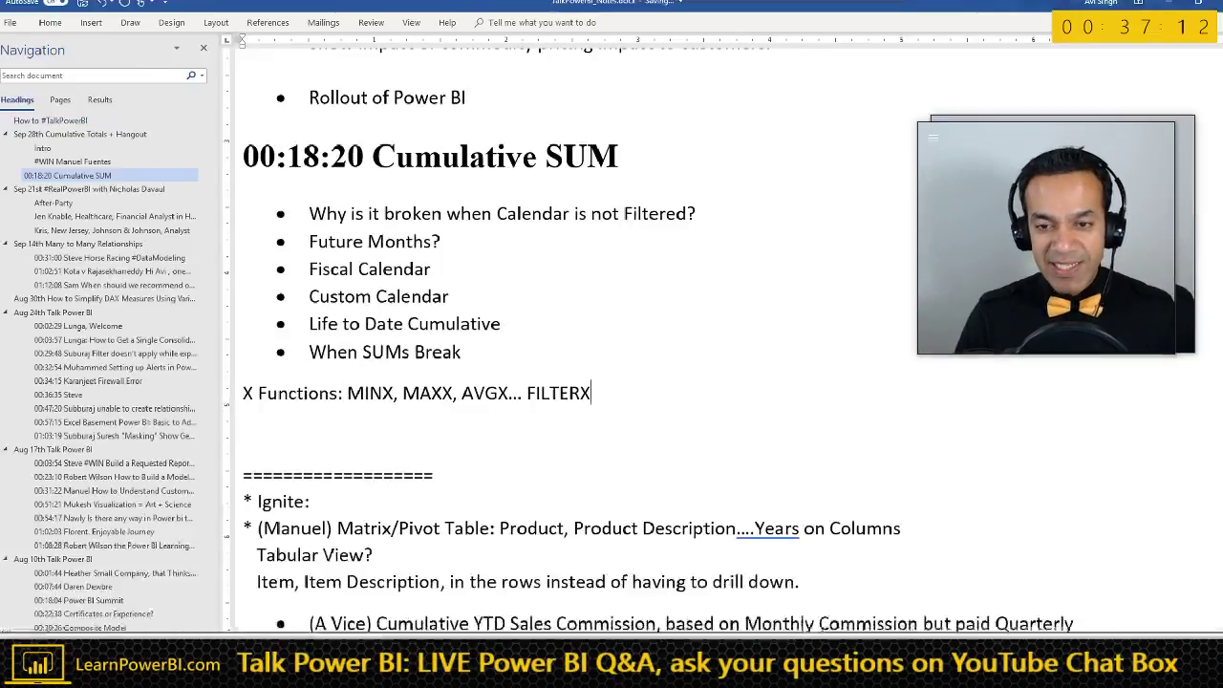
{"action": "key", "text": "BackSpace"}
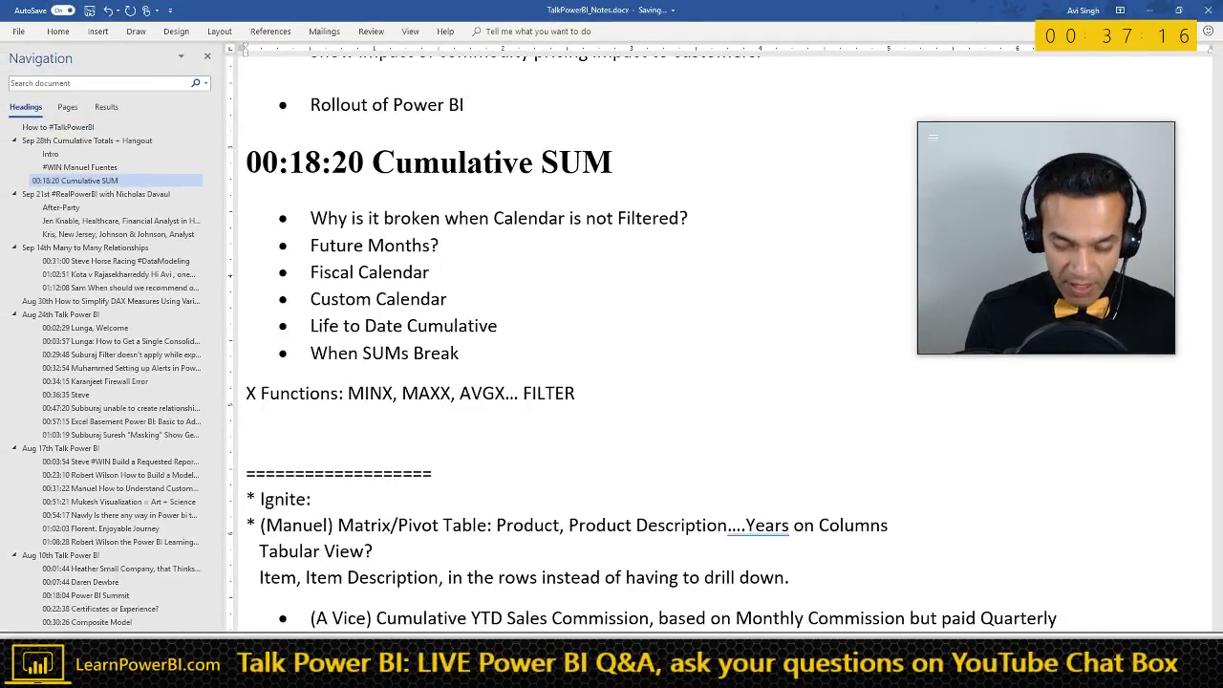
{"action": "type", "text": ", TOPN"}
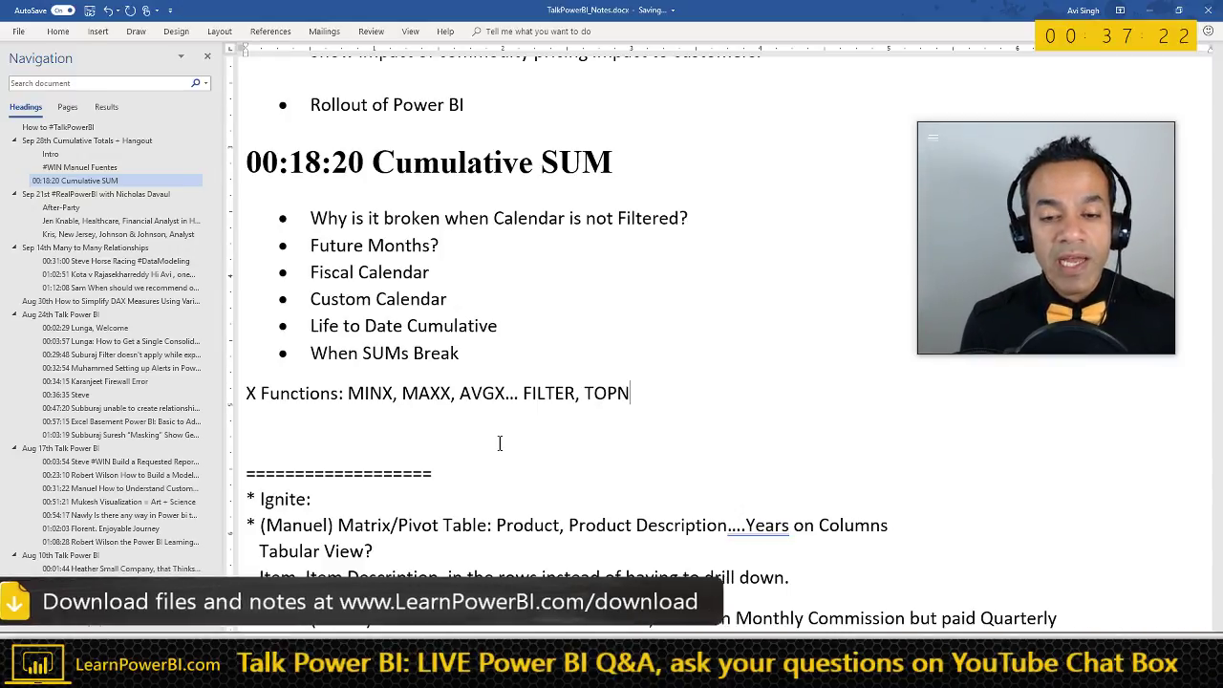
{"action": "type", "text": "X"}
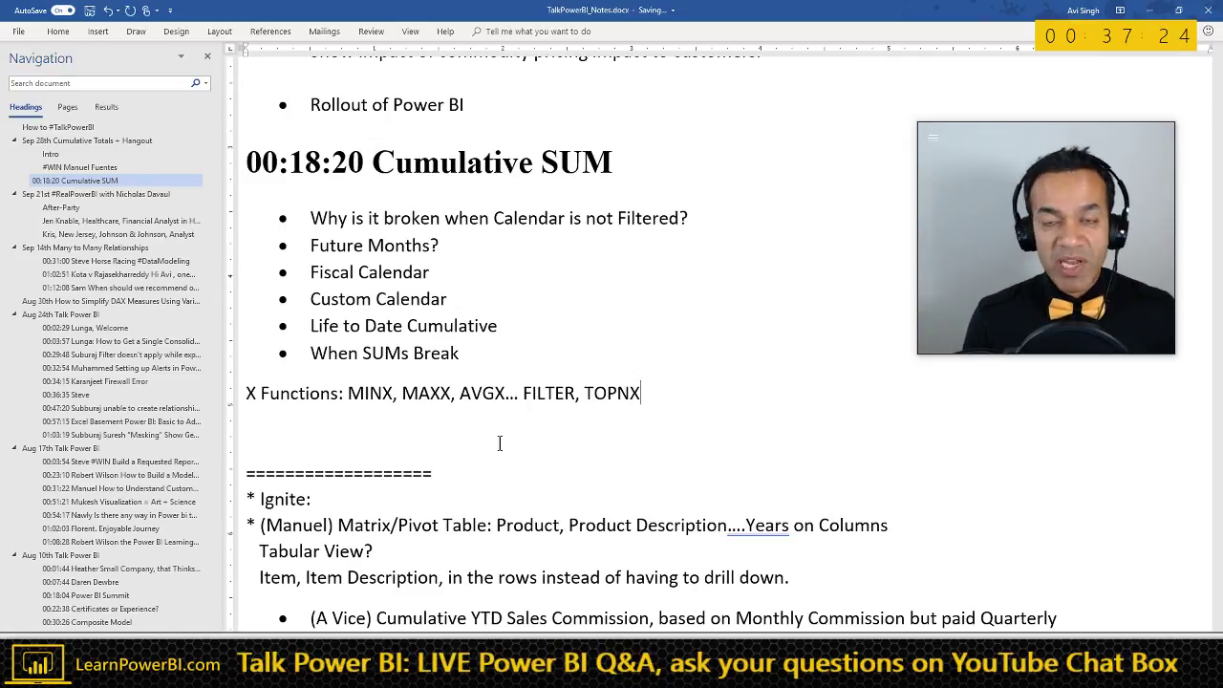
{"action": "key", "text": "BackSpace"}
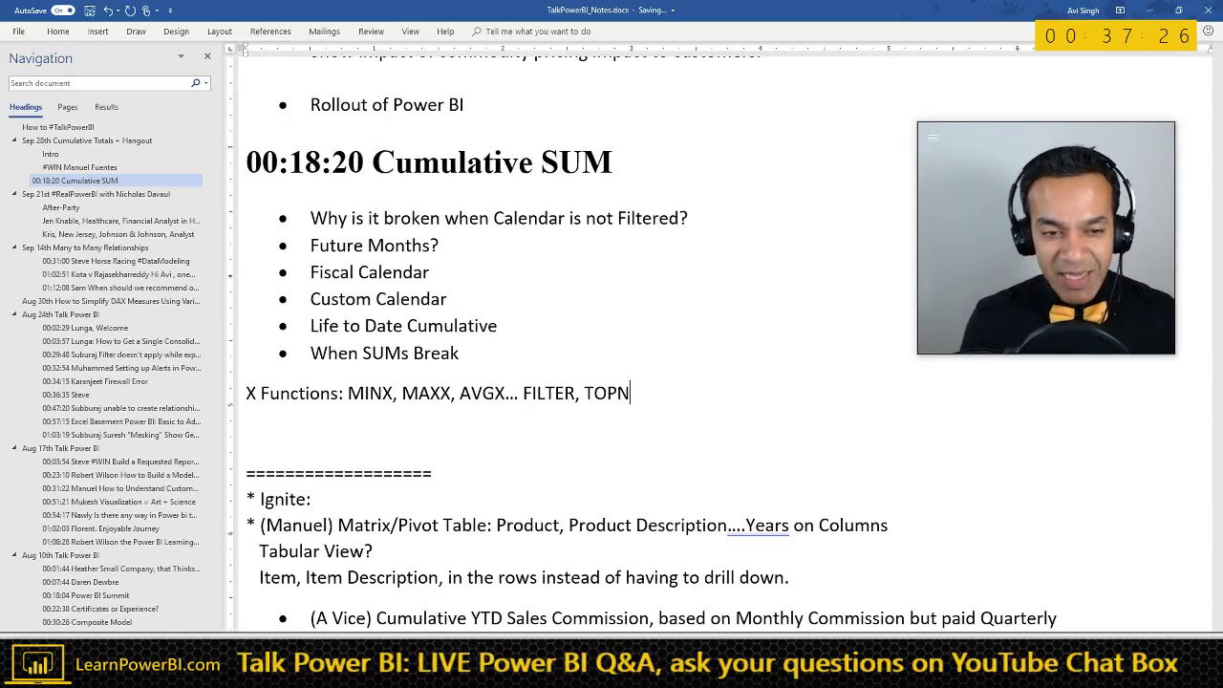
{"action": "key", "text": "alt+Tab"}
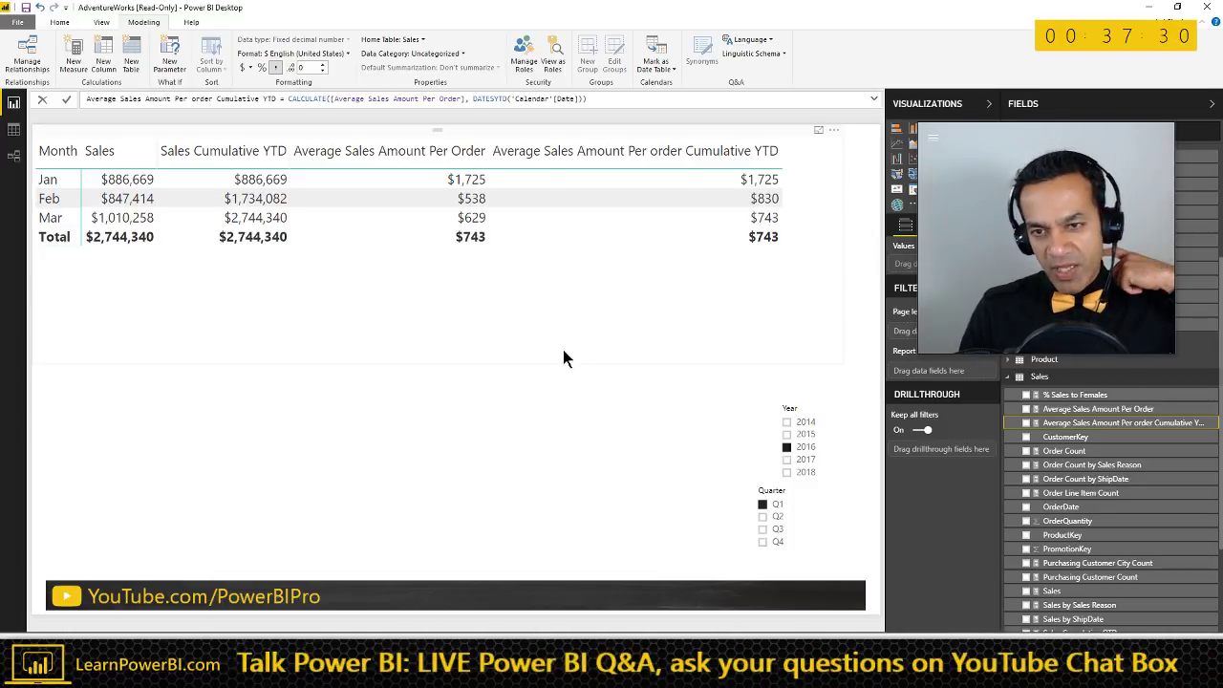
- Move the Quarter slicer left and the Year slicer down, and drop the cumulative YTD average column from the table
{"action": "left_click", "coordinate": [630, 150]}
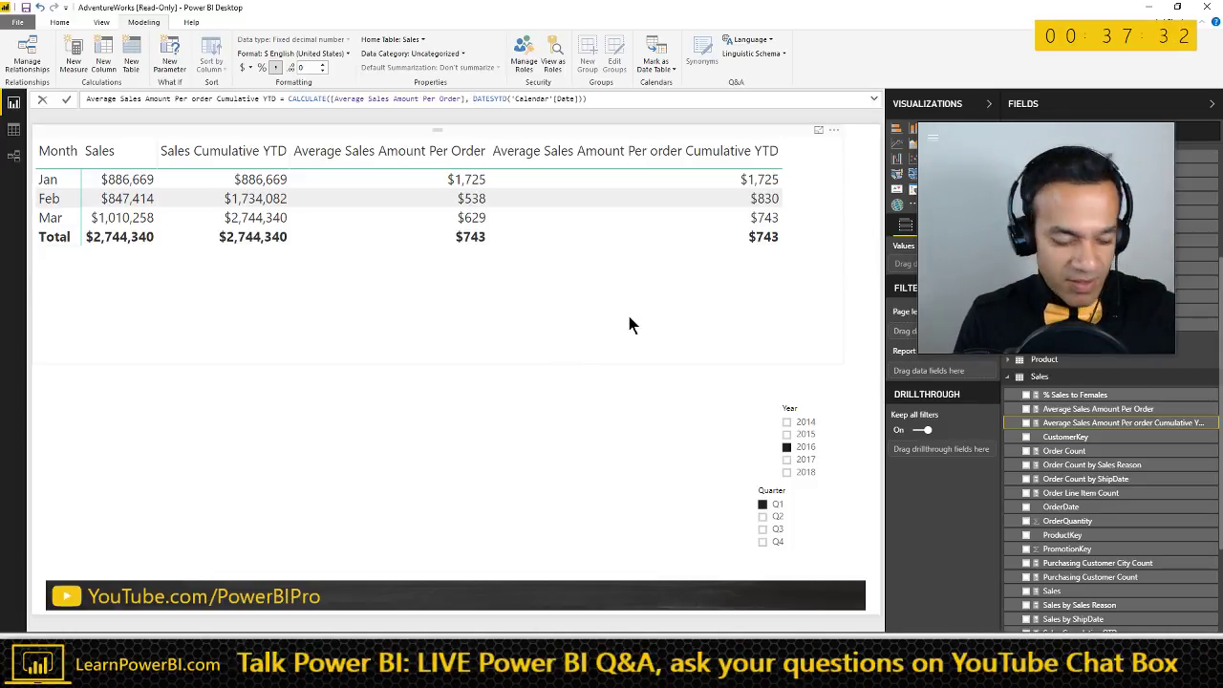
{"action": "left_click", "coordinate": [757, 134]}
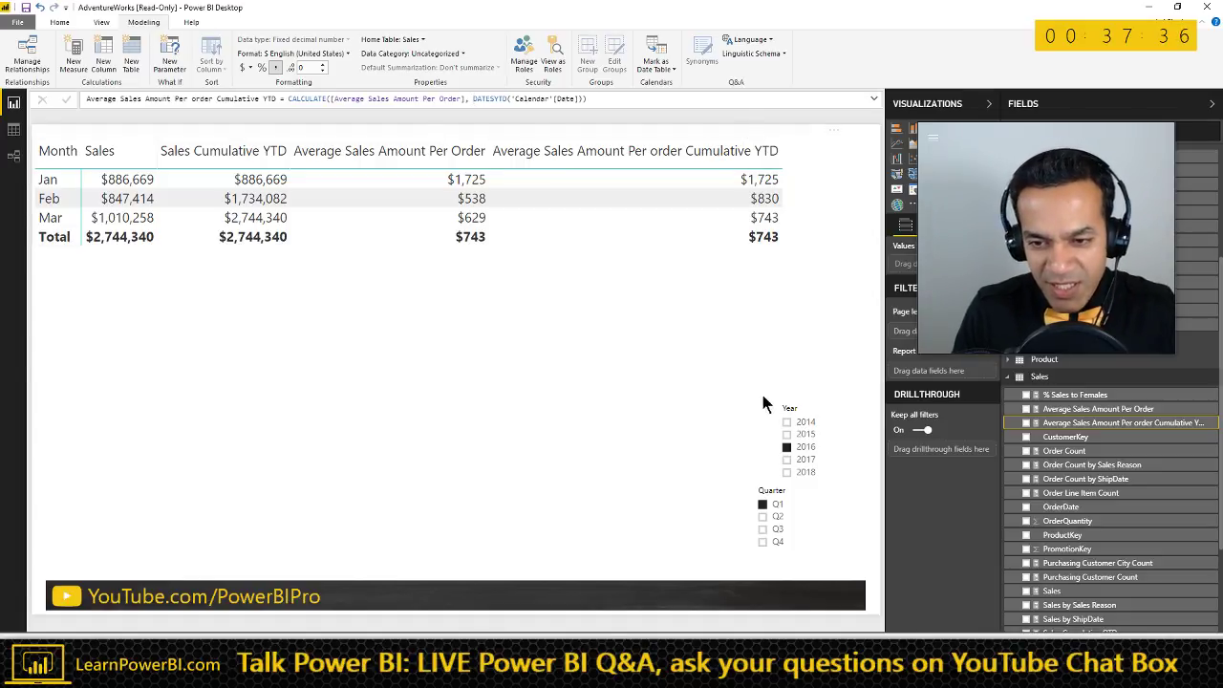
{"action": "left_click_drag", "start_coordinate": [756, 487], "coordinate": [655, 484]}
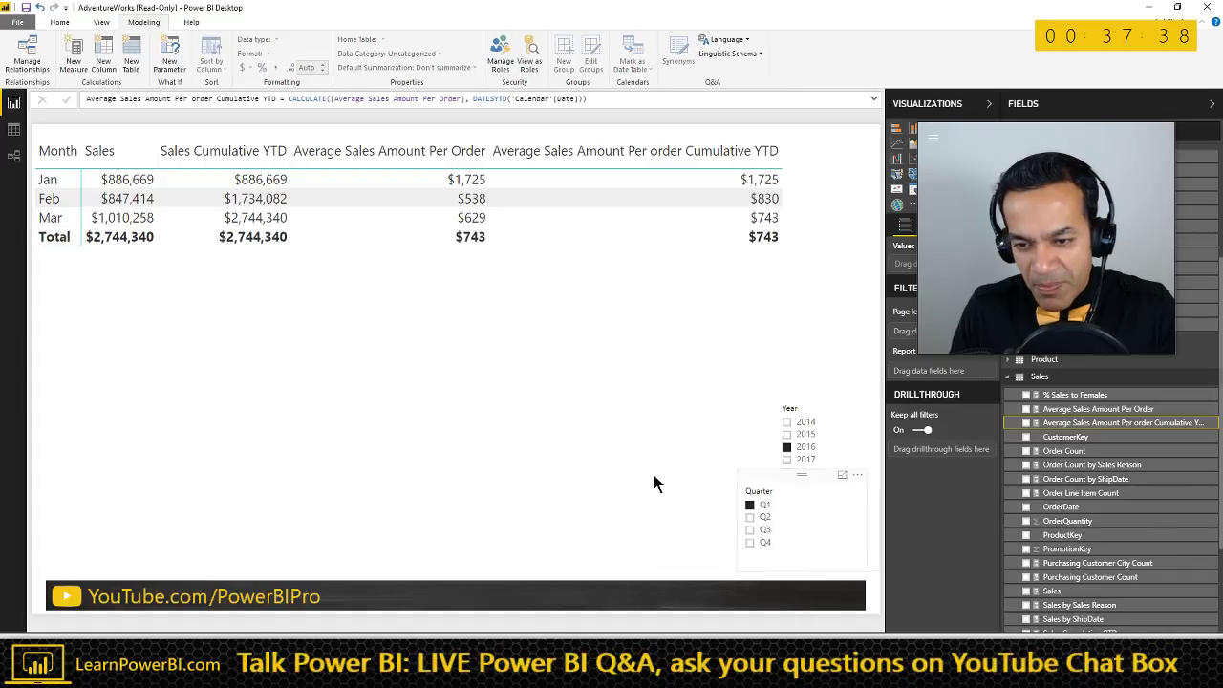
{"action": "left_click_drag", "start_coordinate": [818, 403], "coordinate": [822, 520]}
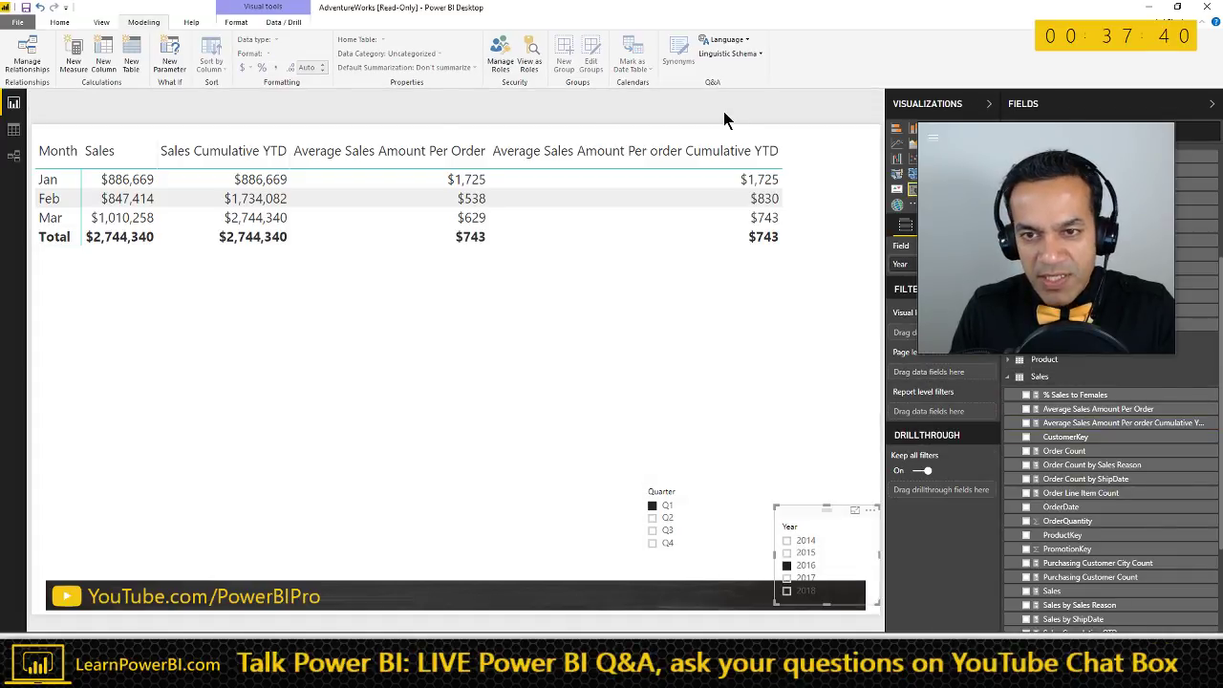
{"action": "left_click", "coordinate": [649, 135]}
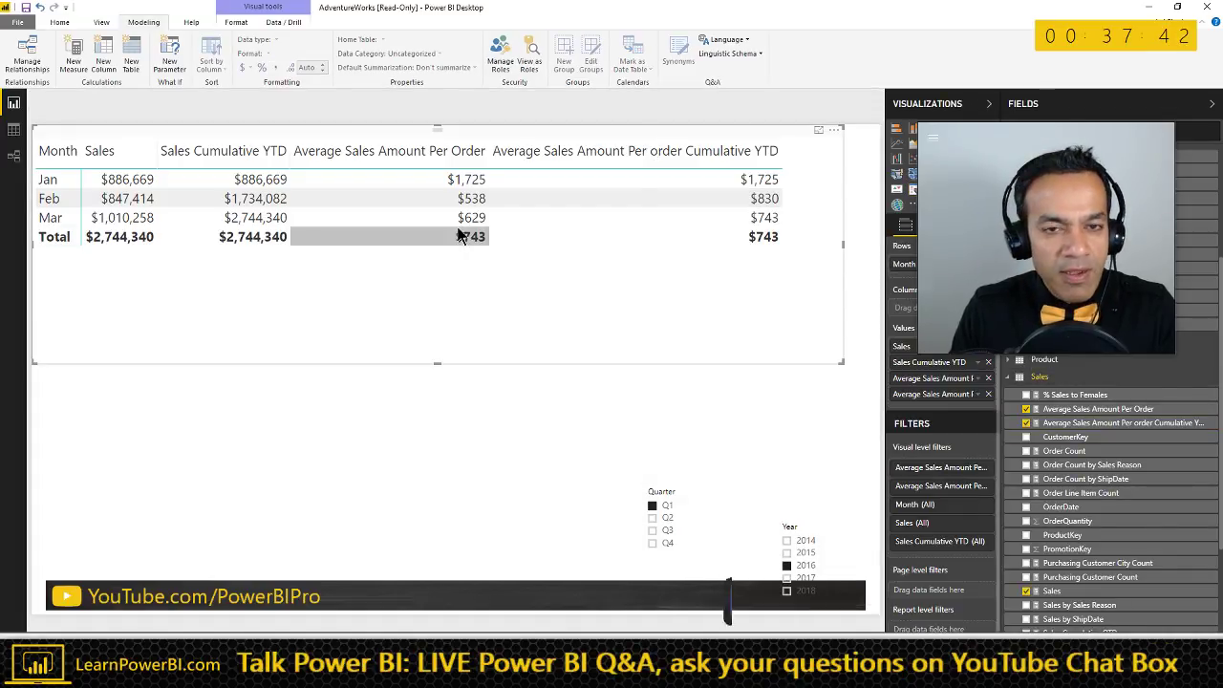
{"action": "left_click", "coordinate": [1027, 423]}
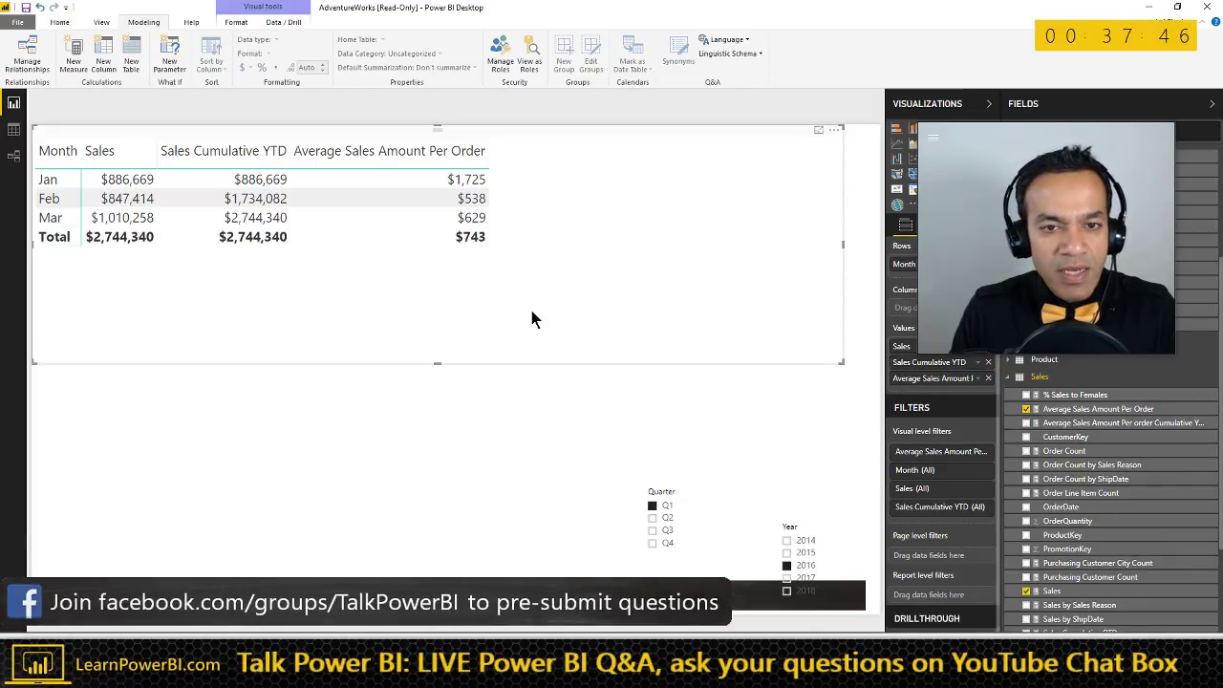
- Create a new measure and enter its name 'Sales Amount Per Order Average Over Months ='
{"action": "left_click", "coordinate": [75, 67]}
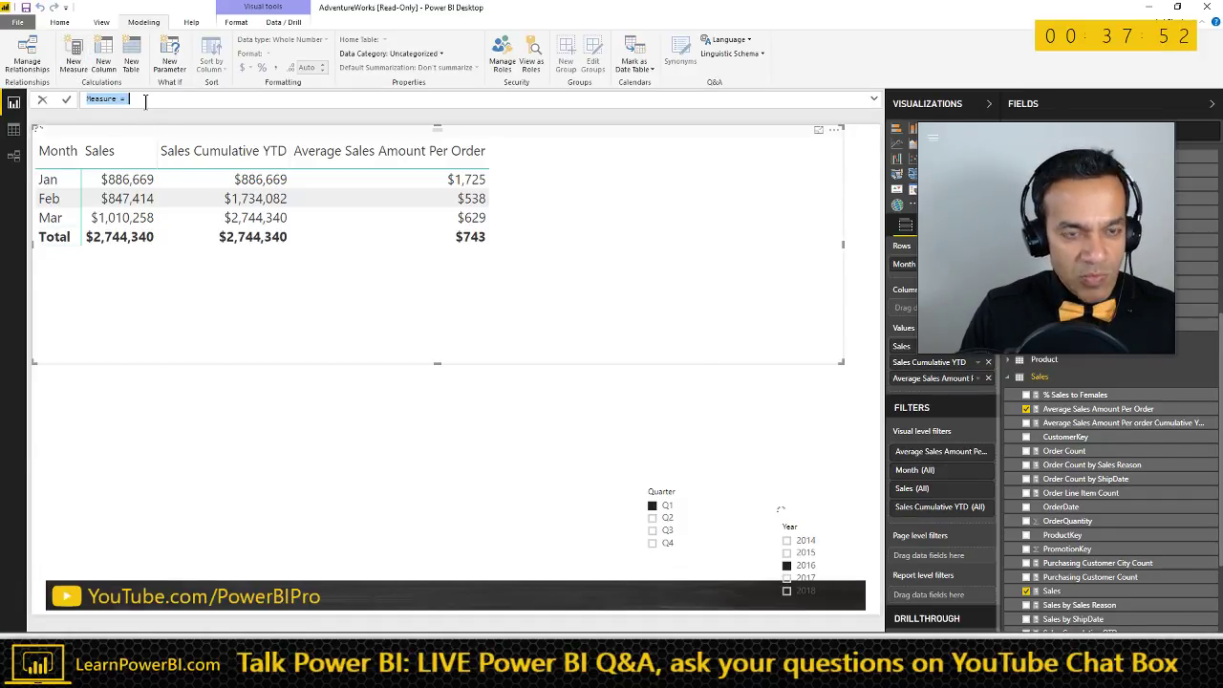
{"action": "type", "text": "Sales"}
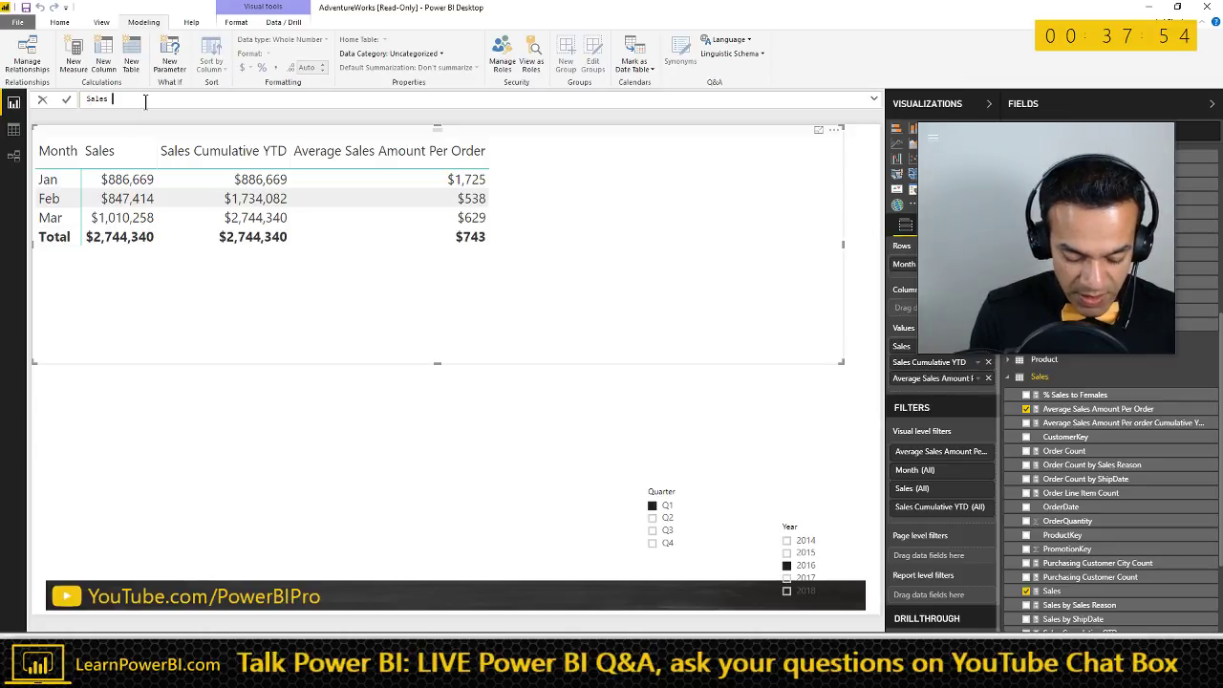
{"action": "type", "text": " Amount "}
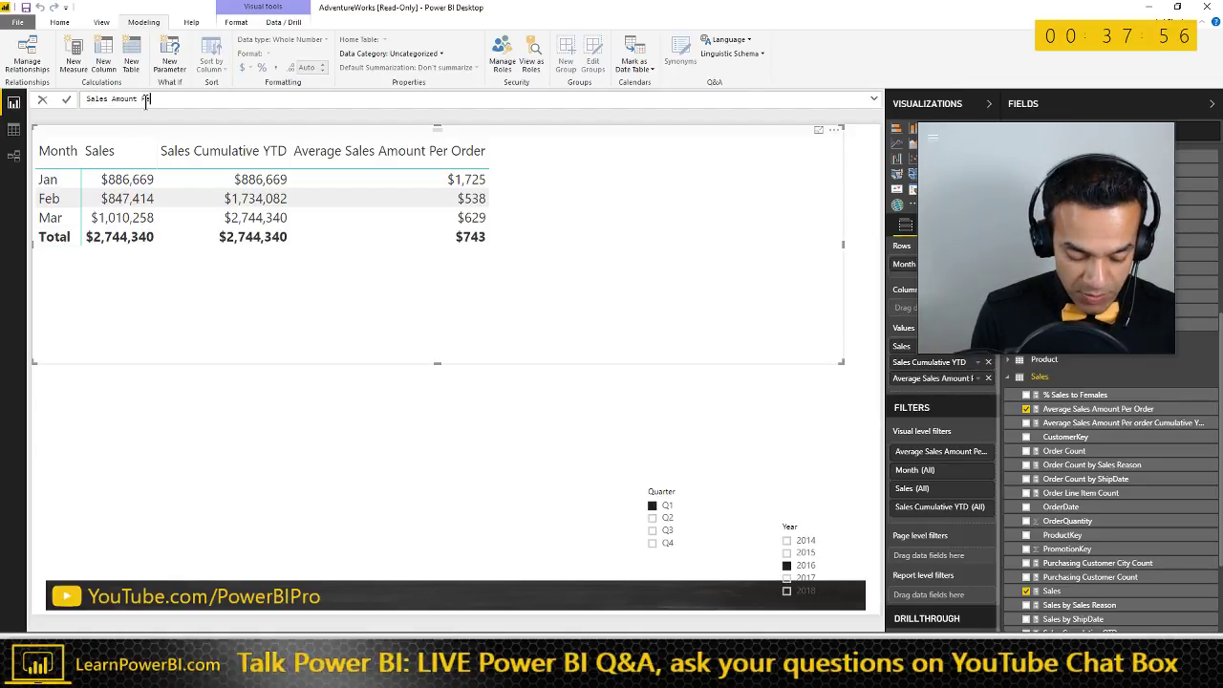
{"action": "type", "text": "Per Order"}
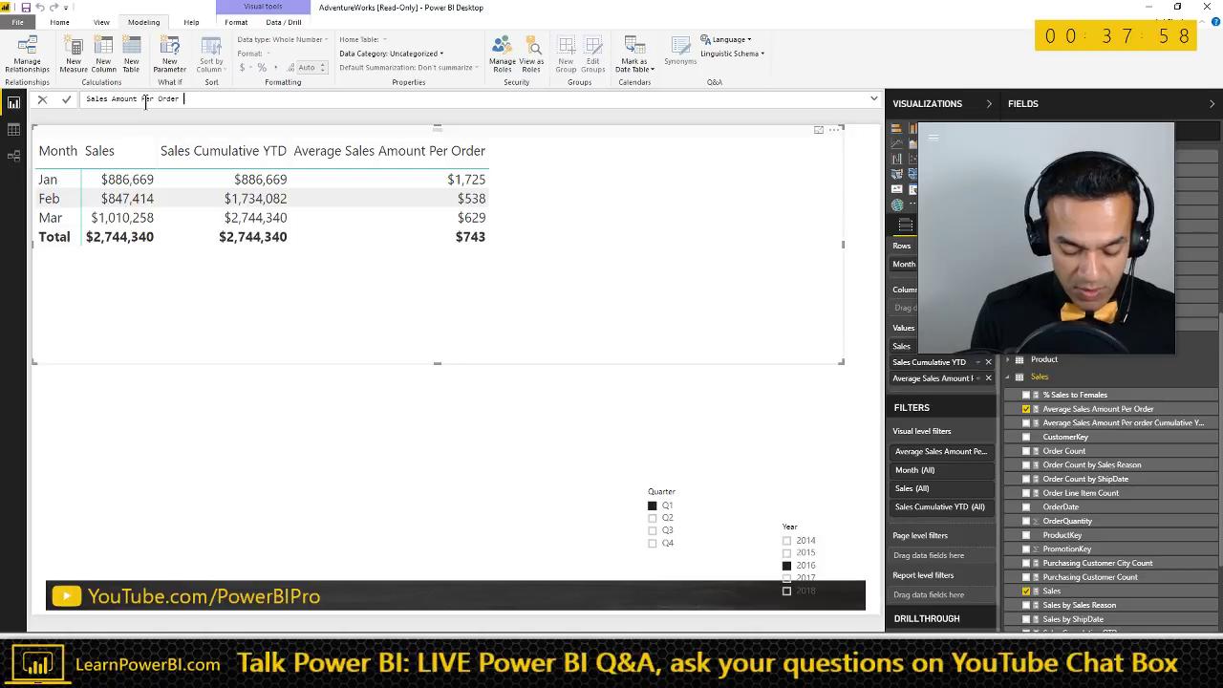
{"action": "type", "text": " Aver"}
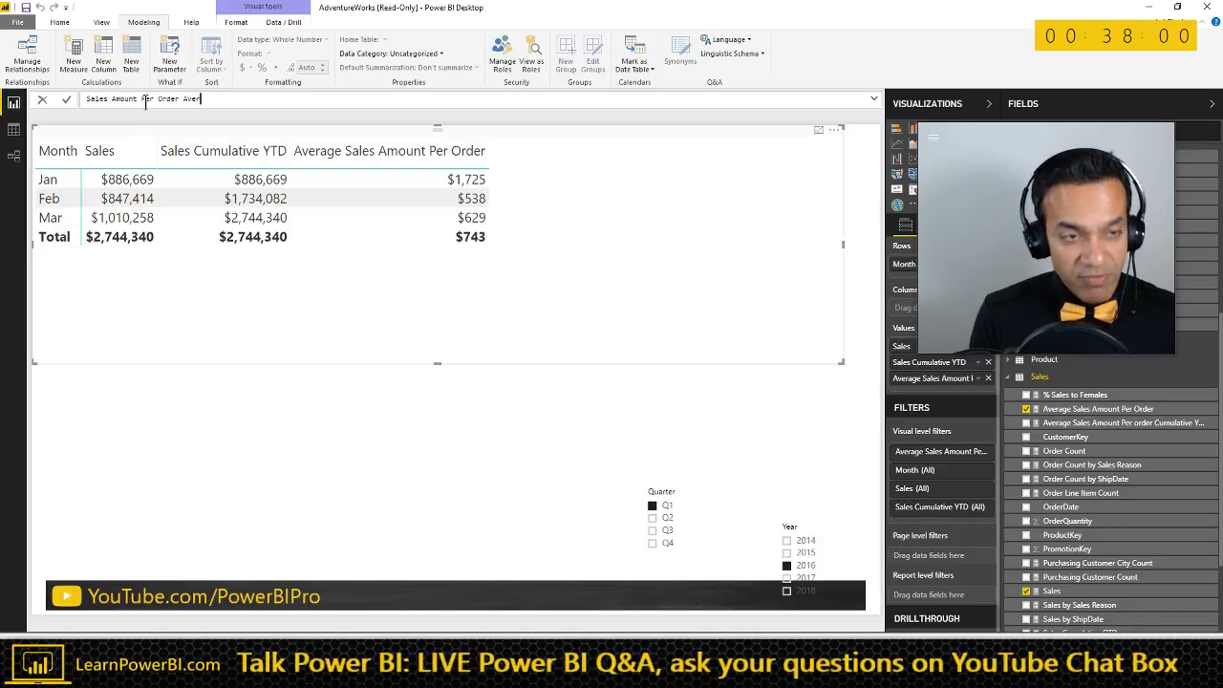
{"action": "type", "text": "age Over "}
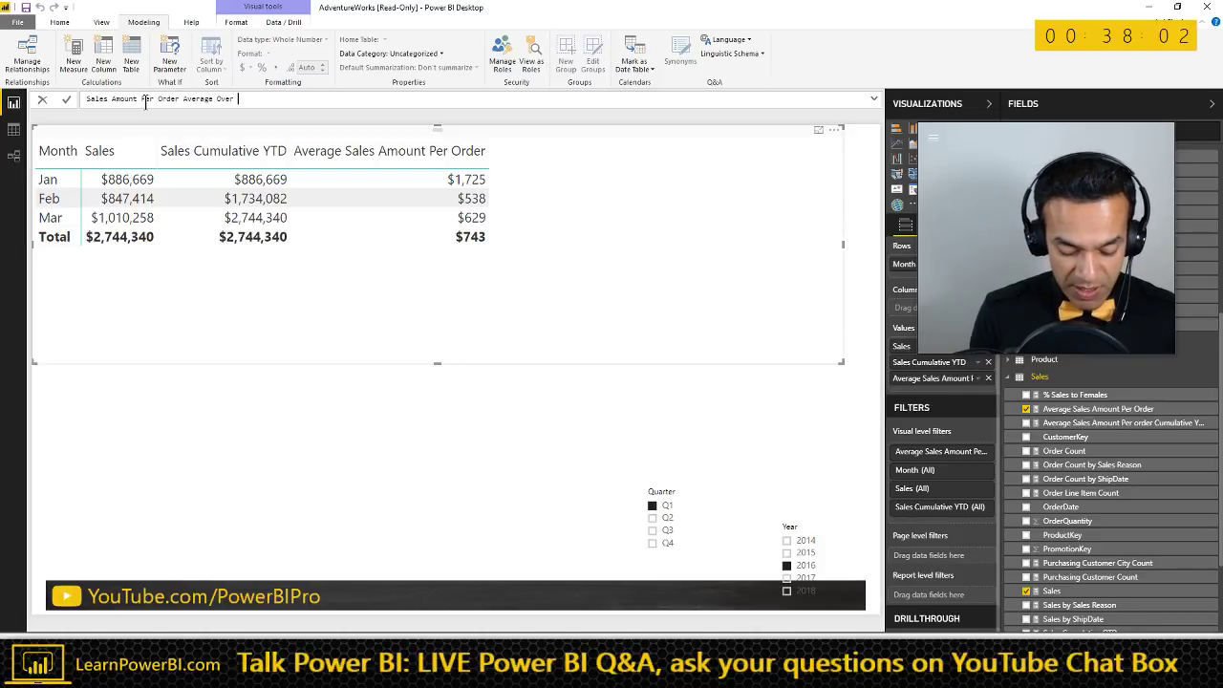
{"action": "type", "text": "Months ="}
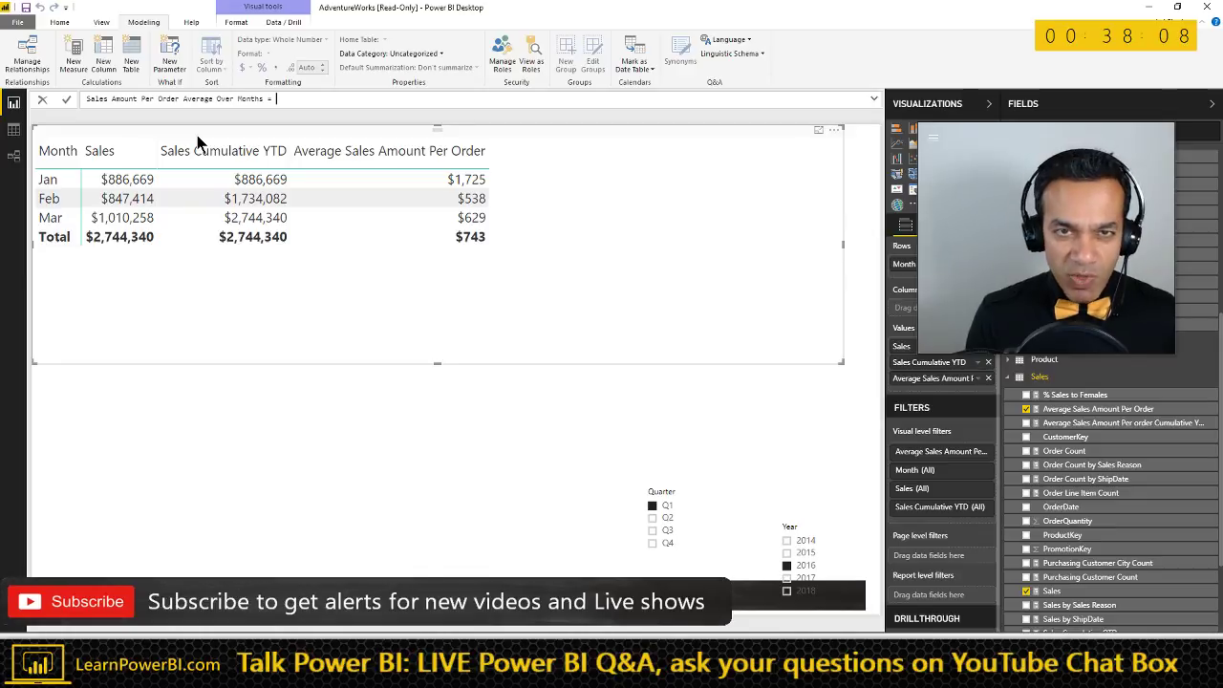
{"action": "type", "text": " X"}
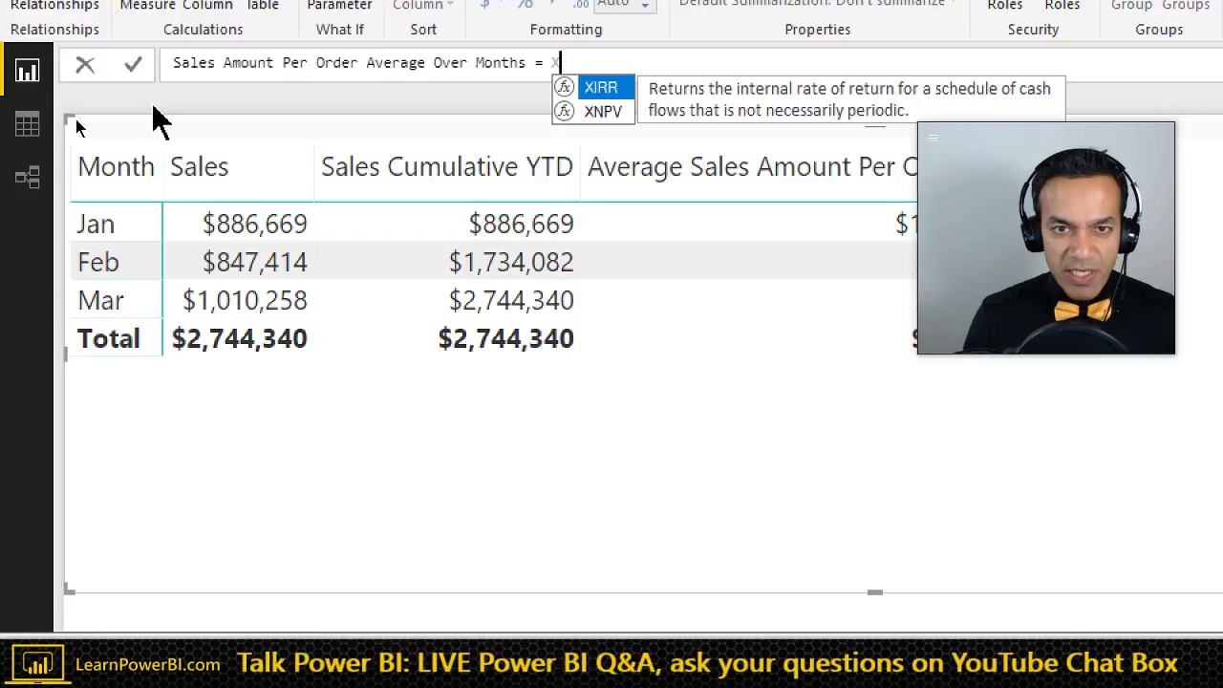
- Start the measure formula with the SUMX function after the equals sign
{"action": "key", "text": "BackSpace"}
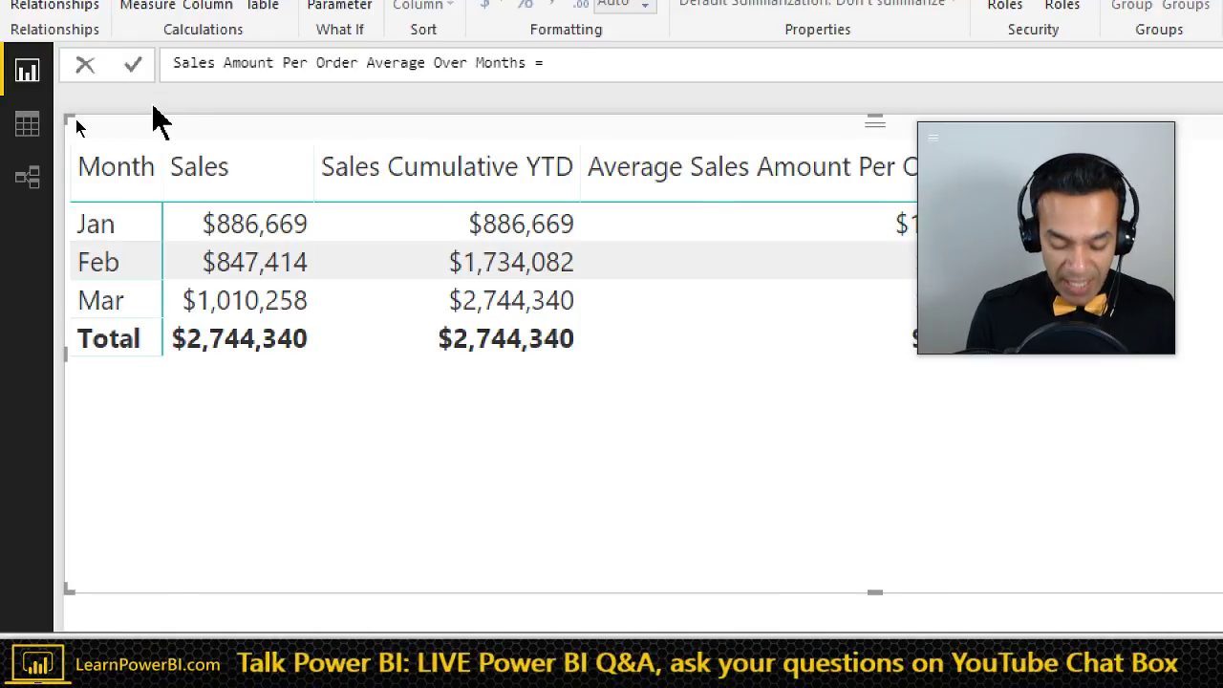
{"action": "type", "text": "IN"}
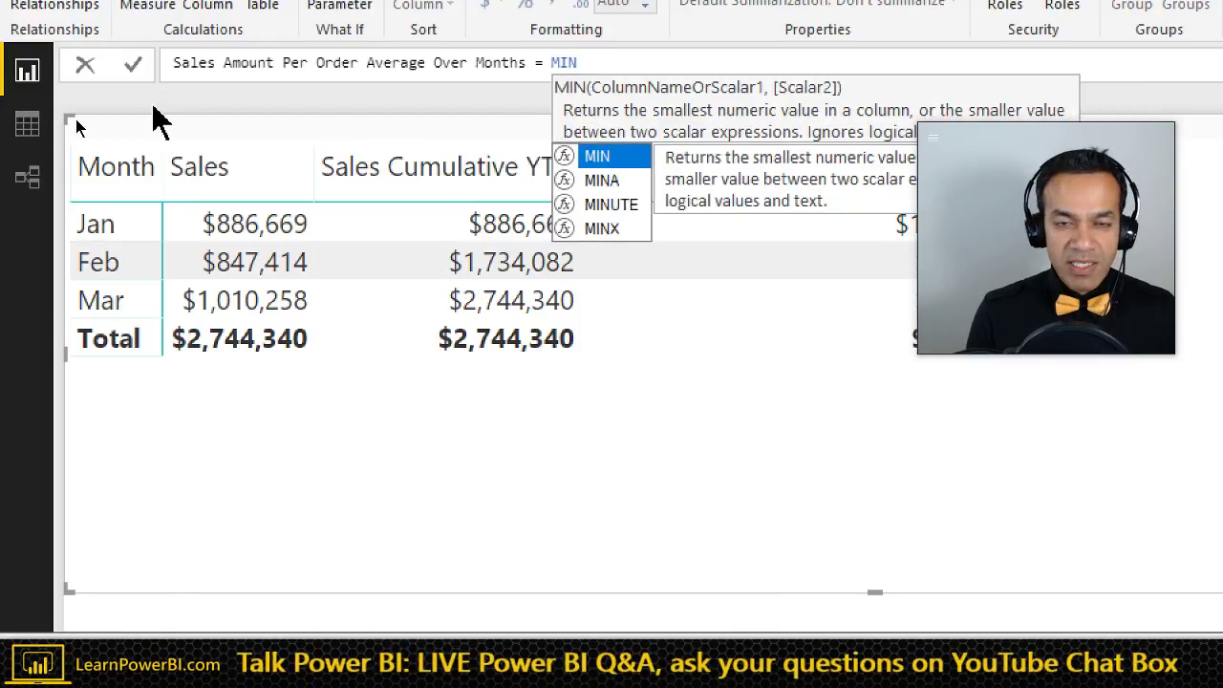
{"action": "key", "text": "BackSpace"}
{"action": "key", "text": "BackSpace"}
{"action": "key", "text": "BackSpace"}
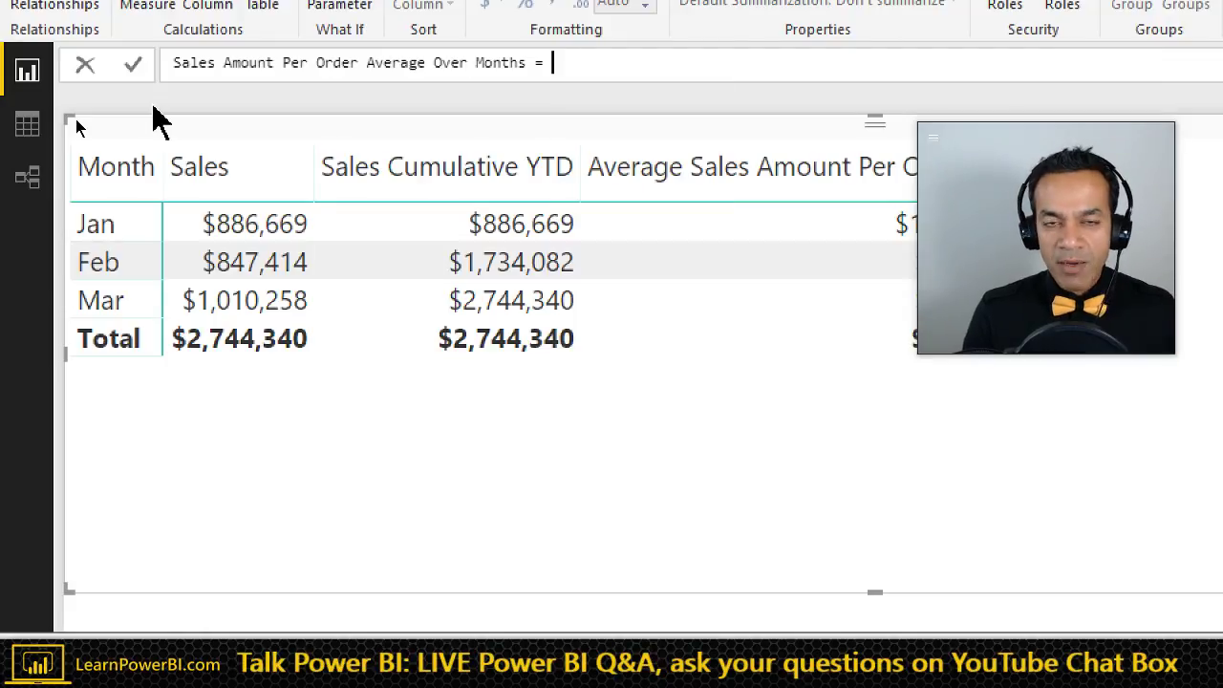
{"action": "type", "text": "SUMX"}
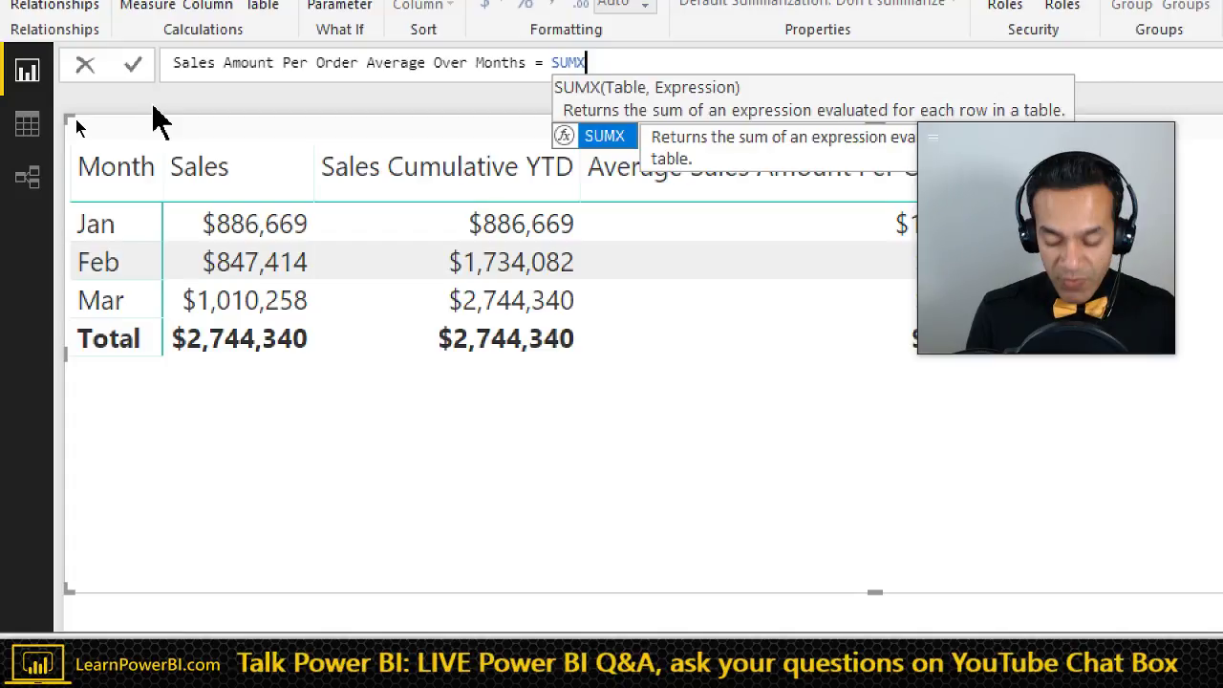
{"action": "key", "text": "Escape"}
{"action": "key", "text": "ctrl+shift+Left"}
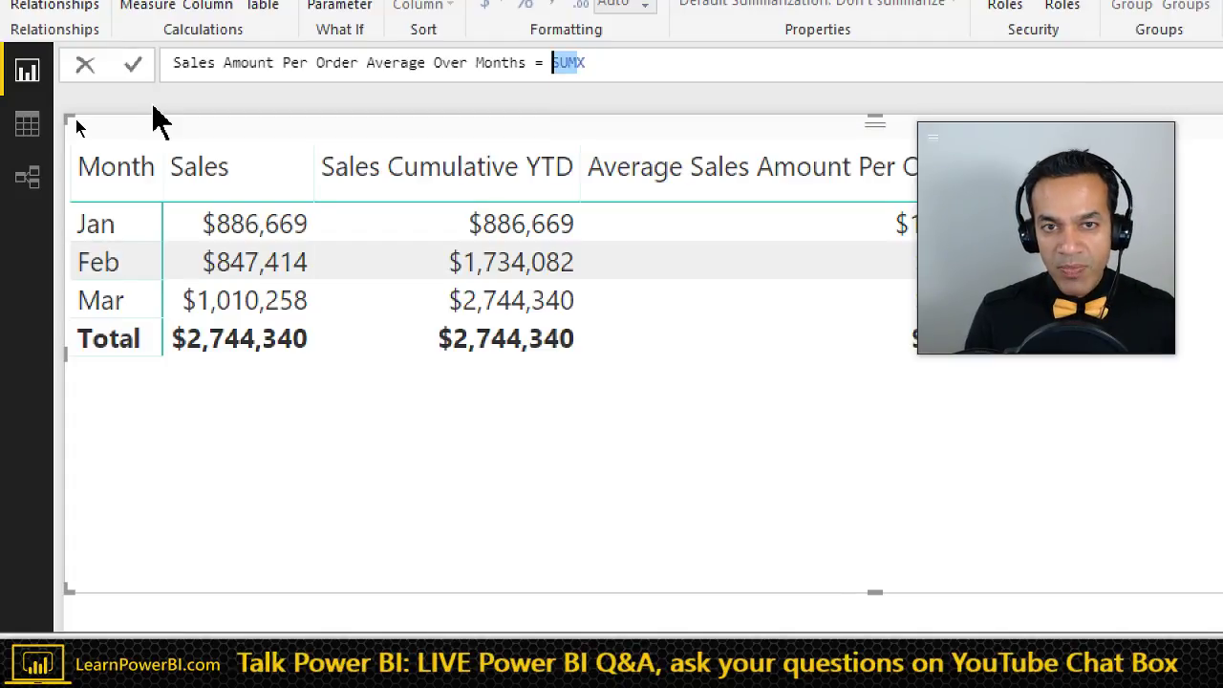
{"action": "type", "text": "SUM"}
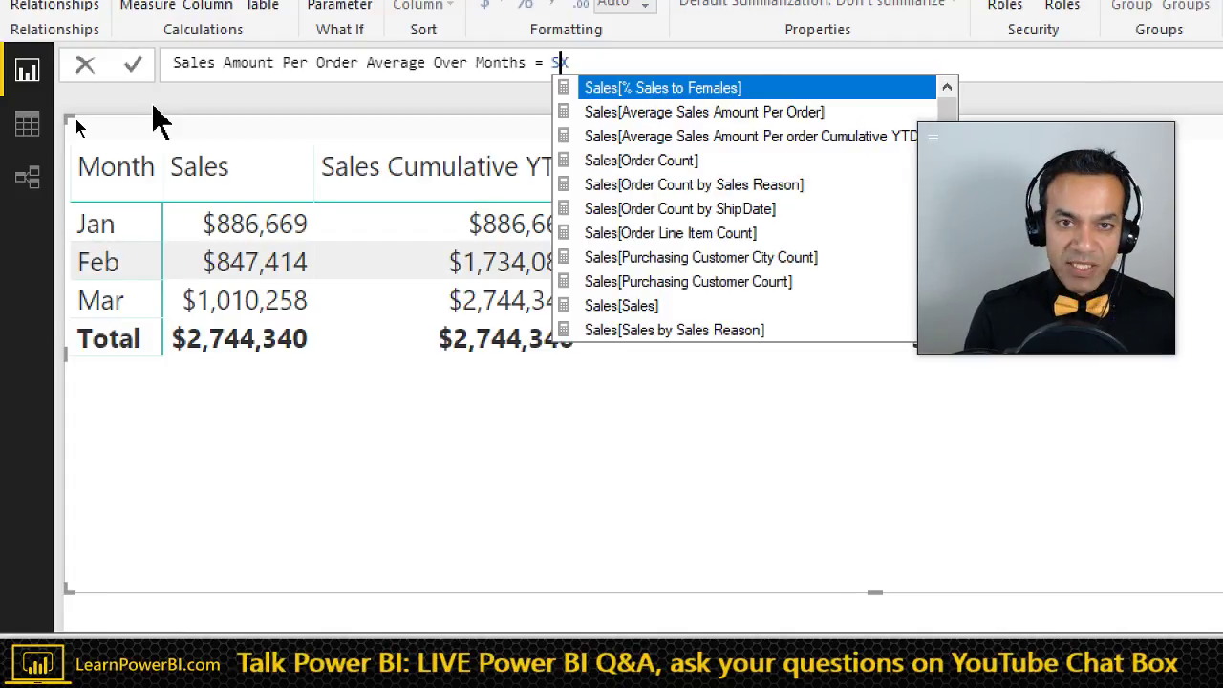
{"action": "key", "text": "Escape"}
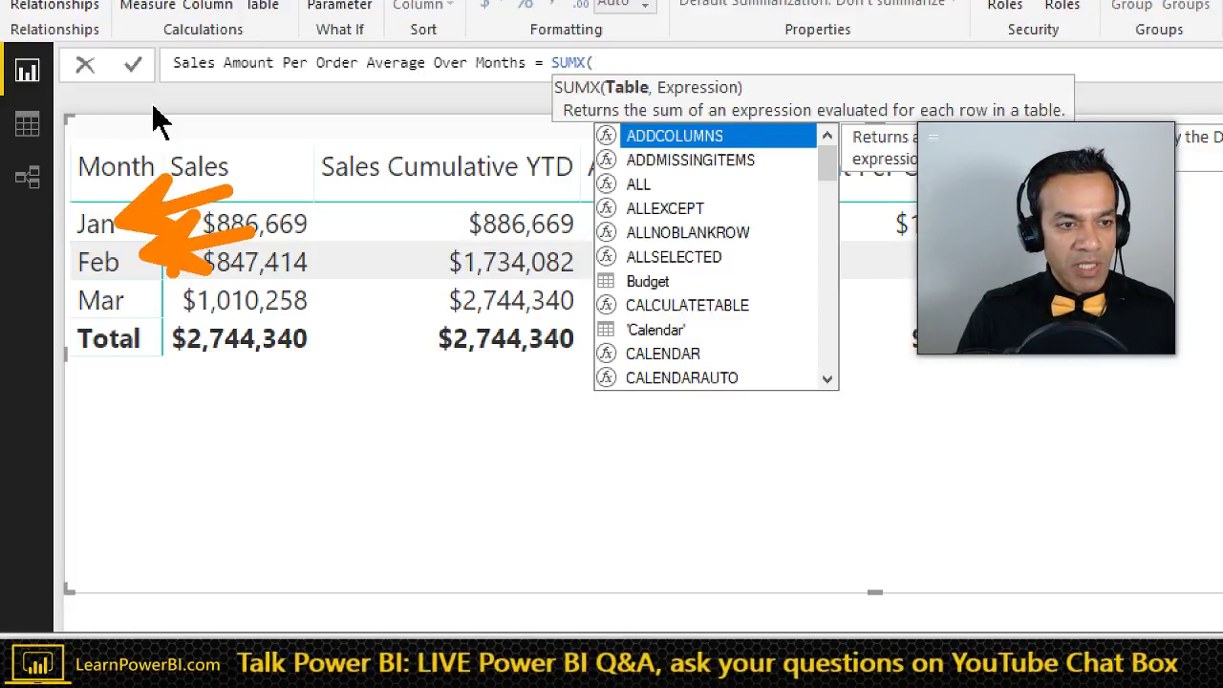
{"action": "key", "text": "Escape"}
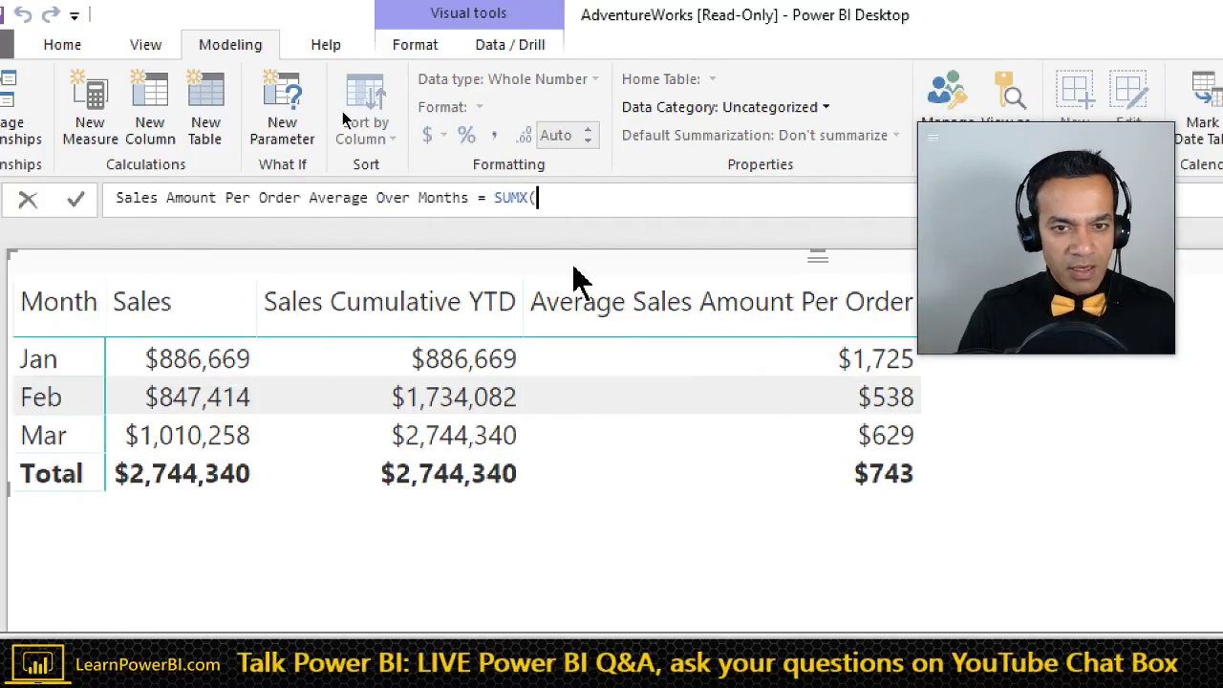
- Add VALUES('Calendar'[Month]) as the first argument of SUMX
{"action": "type", "text": "VALUES"}
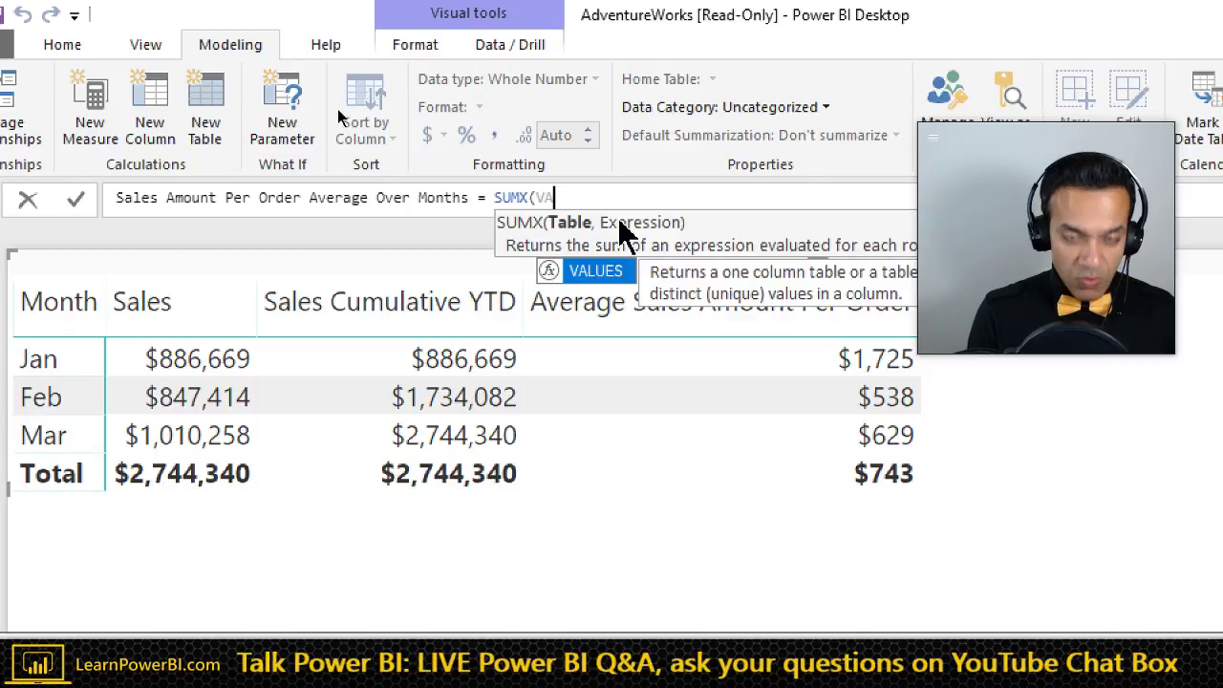
{"action": "key", "text": "BackSpace"}
{"action": "key", "text": "BackSpace"}
{"action": "key", "text": "BackSpace"}
{"action": "key", "text": "BackSpace"}
{"action": "key", "text": "BackSpace"}
{"action": "key", "text": "BackSpace"}
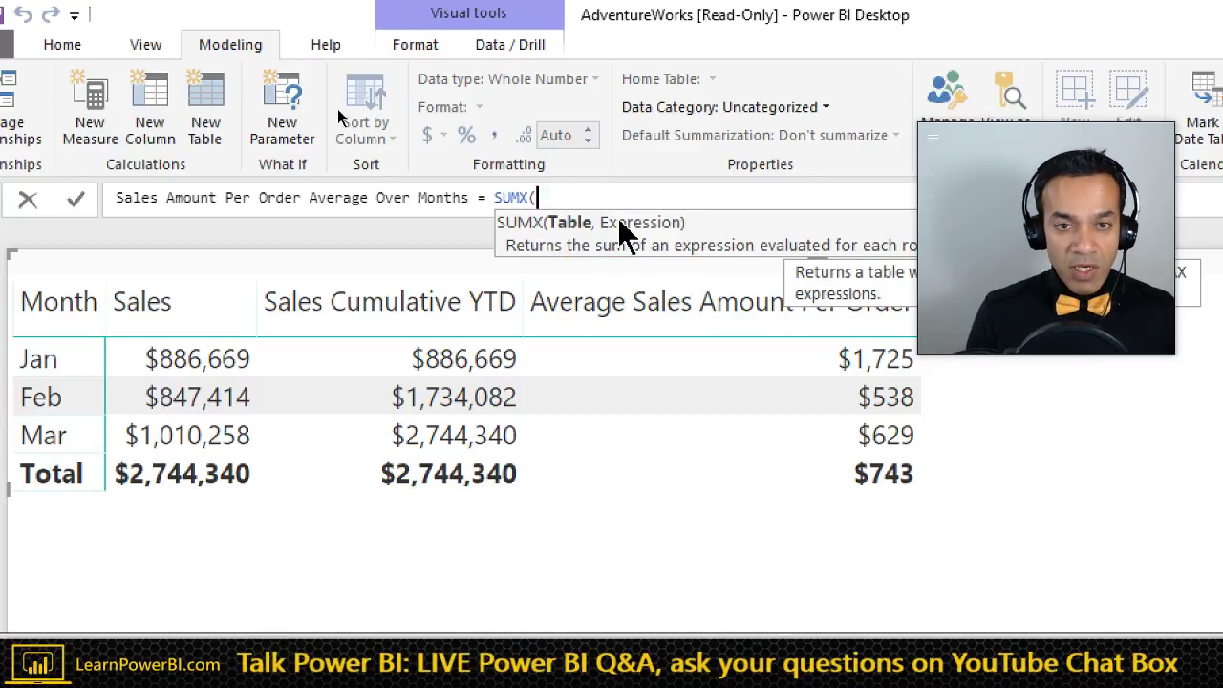
{"action": "type", "text": "Calenda"}
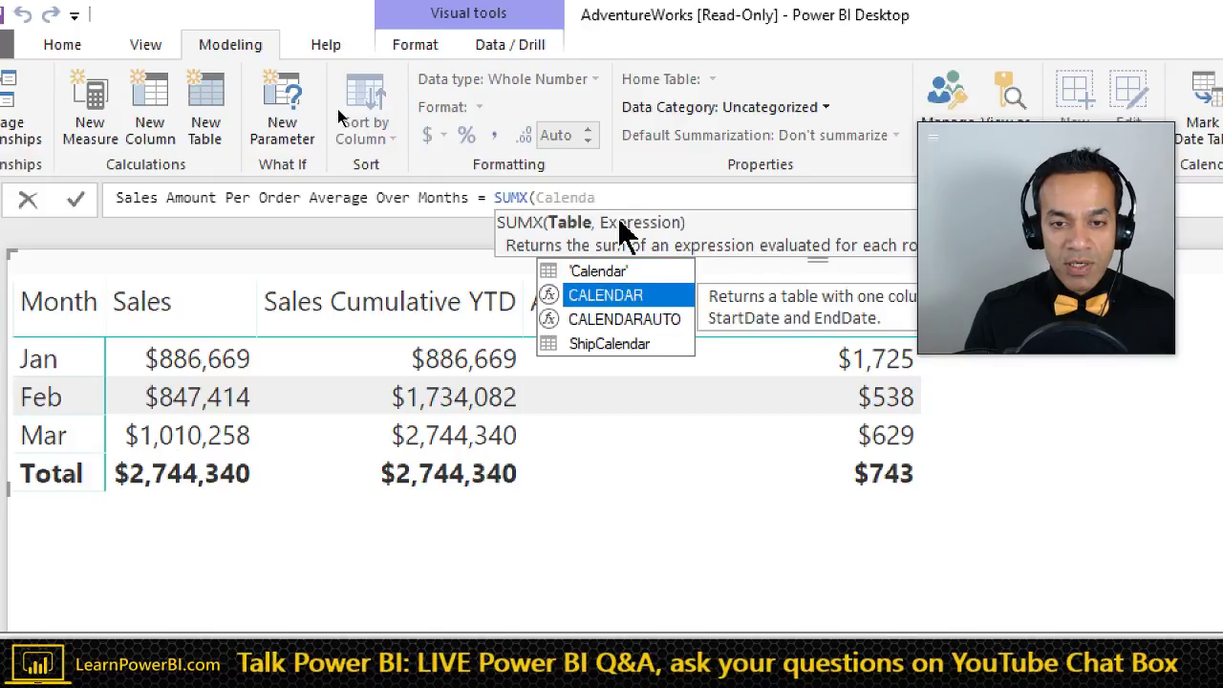
{"action": "key", "text": "Up"}
{"action": "key", "text": "Tab"}
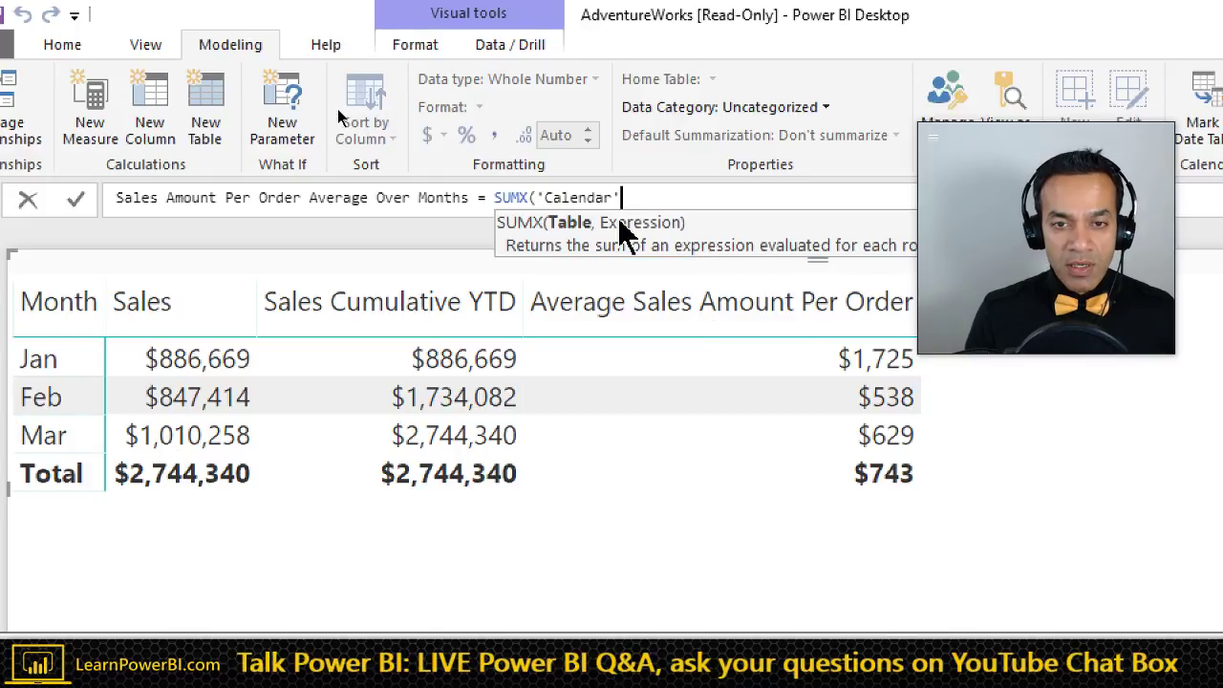
{"action": "type", "text": "[Month]"}
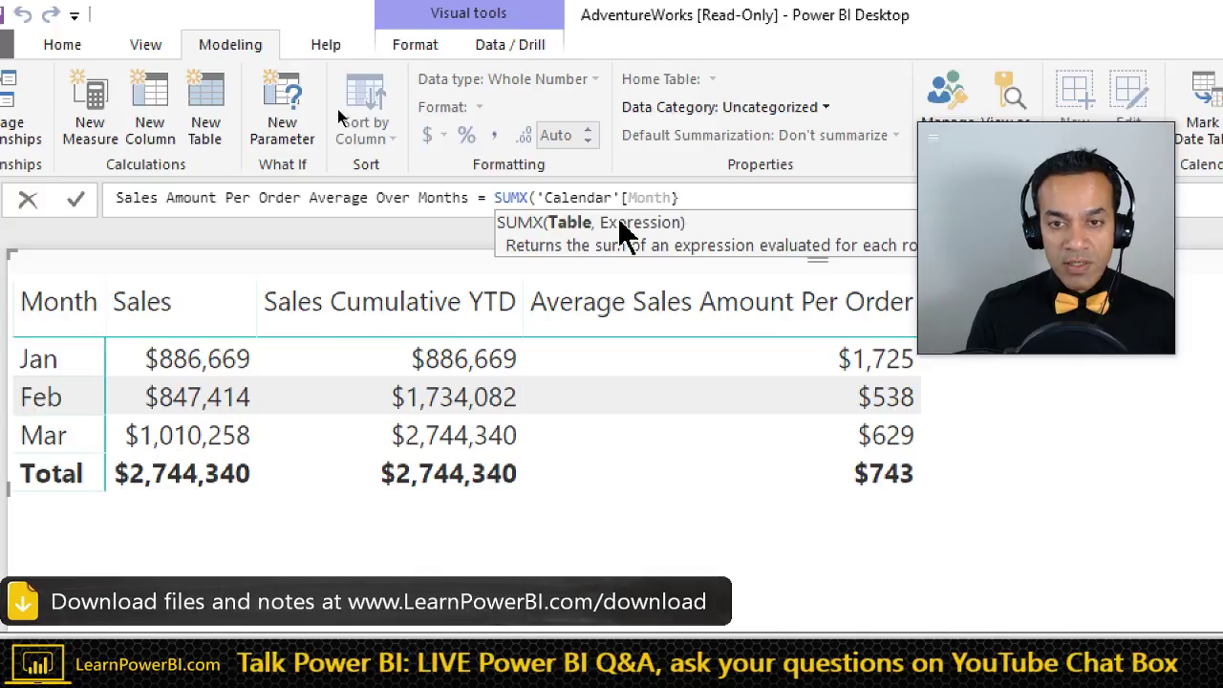
{"action": "type", "text": "["}
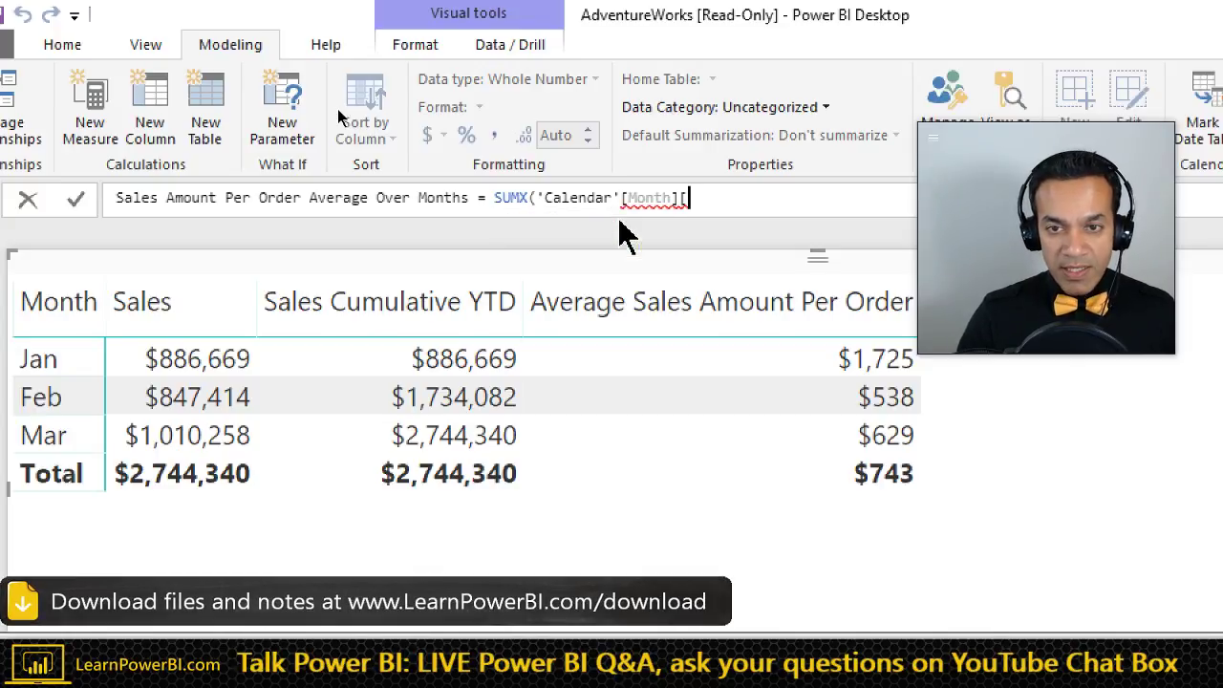
{"action": "key", "text": "BackSpace"}
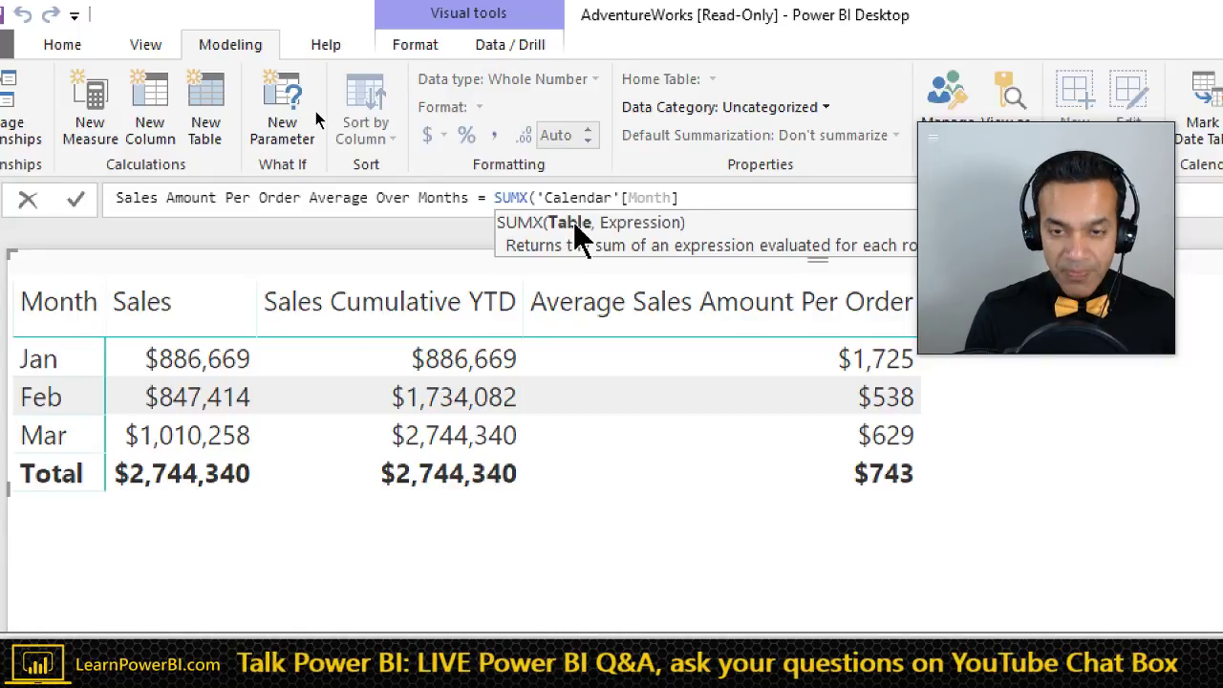
{"action": "type", "text": ","}
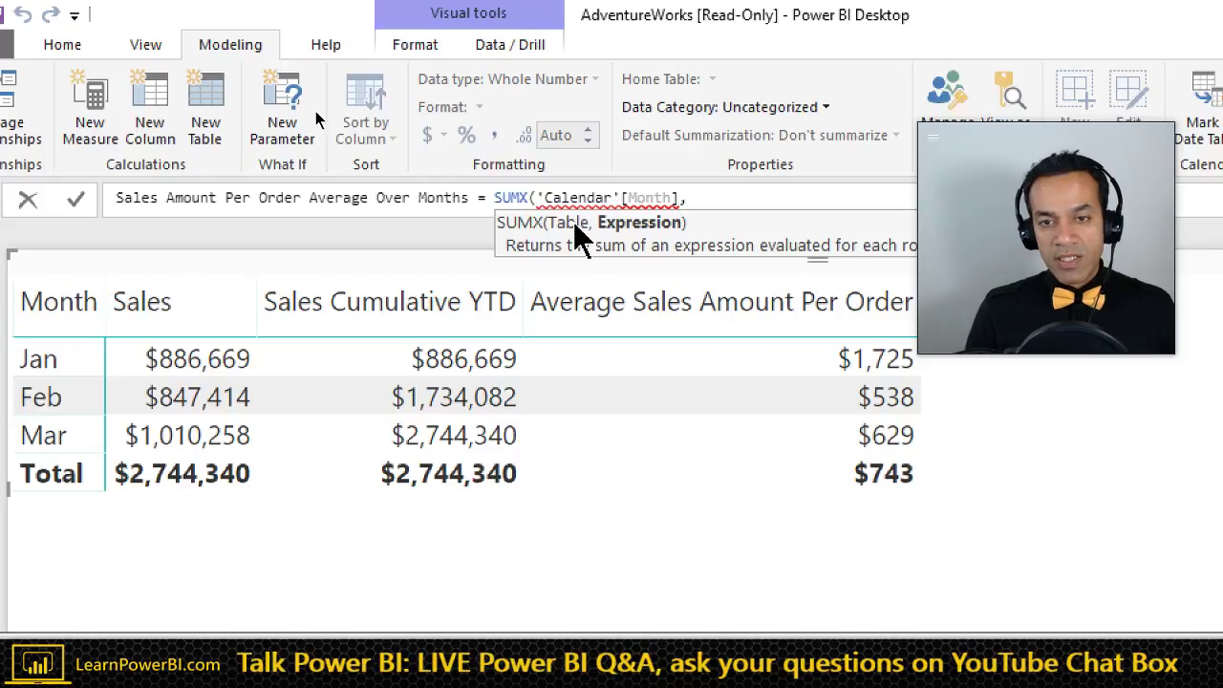
{"action": "key", "text": "Left"}
{"action": "key", "text": "ctrl+Left"}
{"action": "key", "text": "ctrl+Left"}
{"action": "key", "text": "ctrl+Left"}
{"action": "key", "text": "ctrl+Left"}
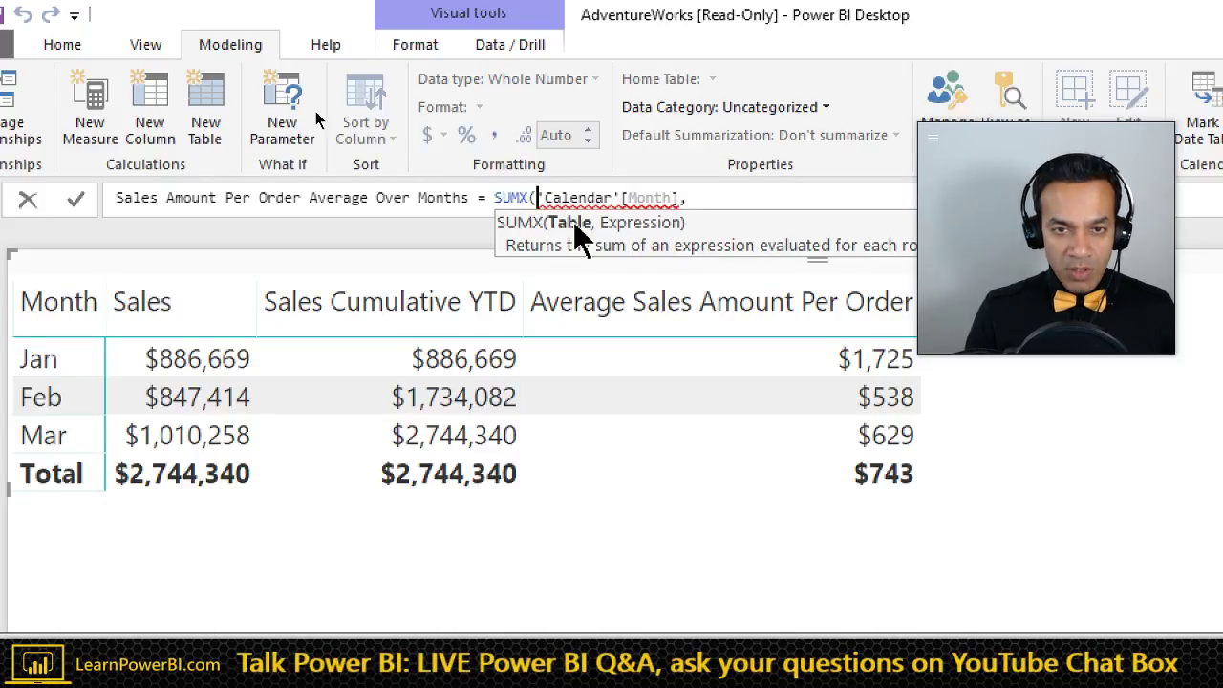
{"action": "type", "text": "VALUES("}
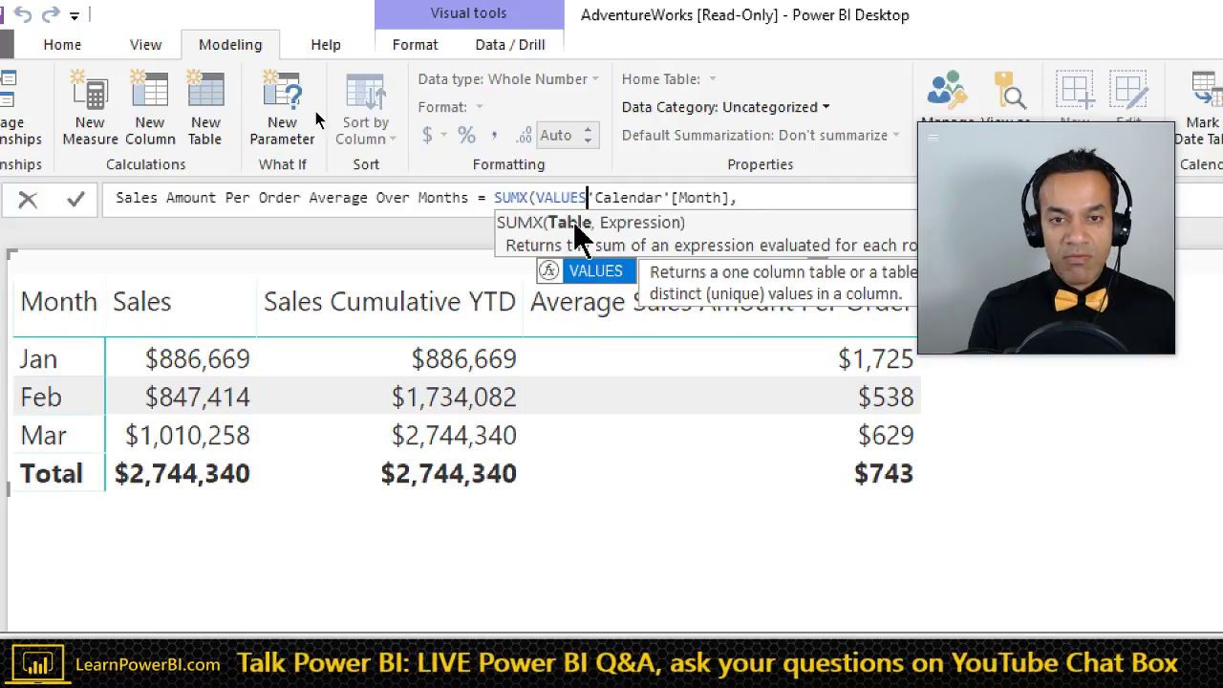
{"action": "key", "text": "ctrl+Right"}
{"action": "key", "text": "ctrl+Right"}
{"action": "key", "text": "ctrl+Right"}
{"action": "key", "text": "ctrl+Right"}
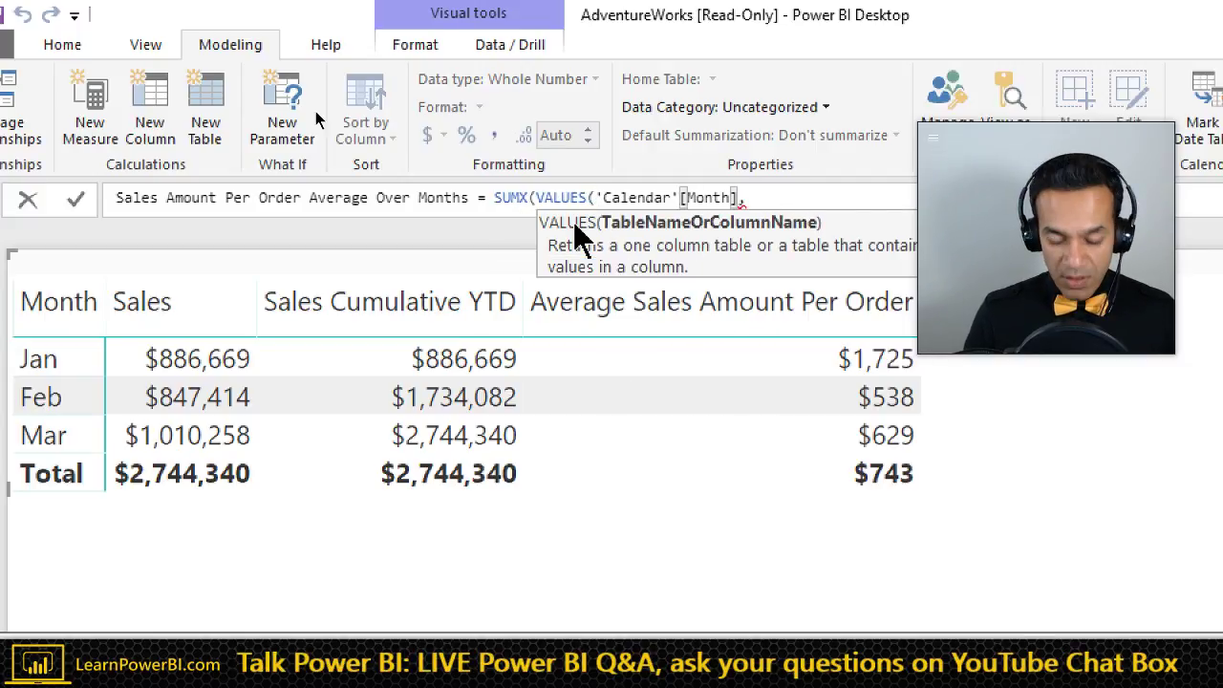
{"action": "type", "text": ")"}
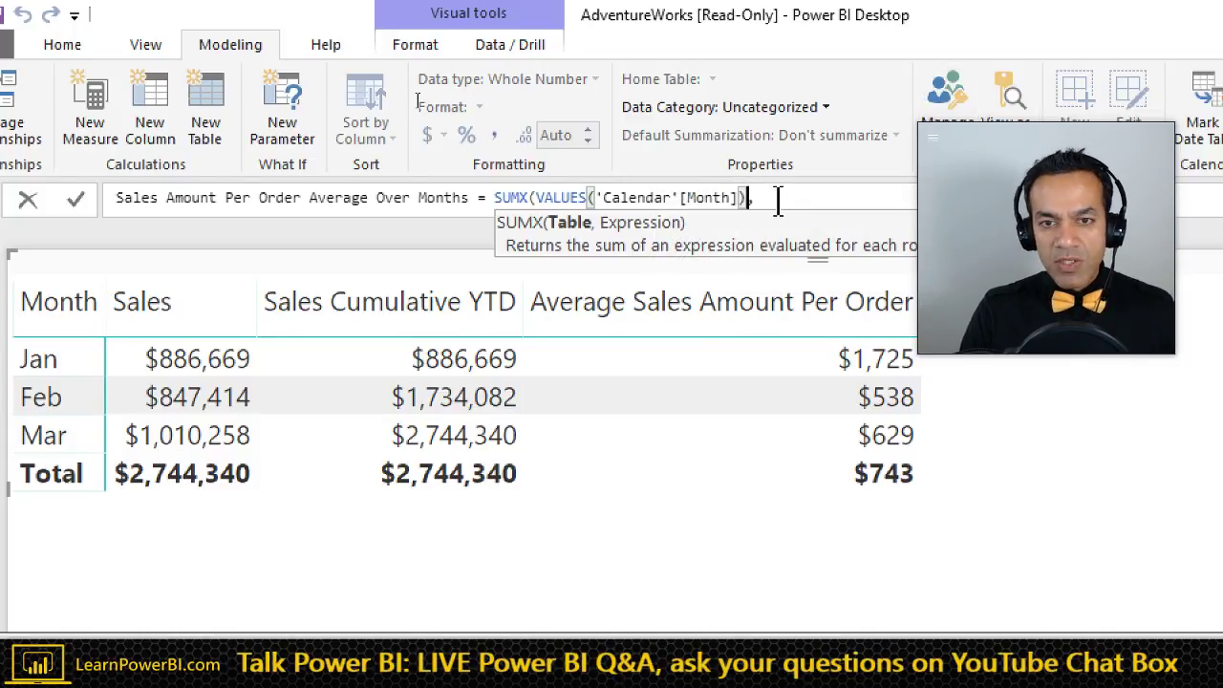
{"action": "type", "text": ","}
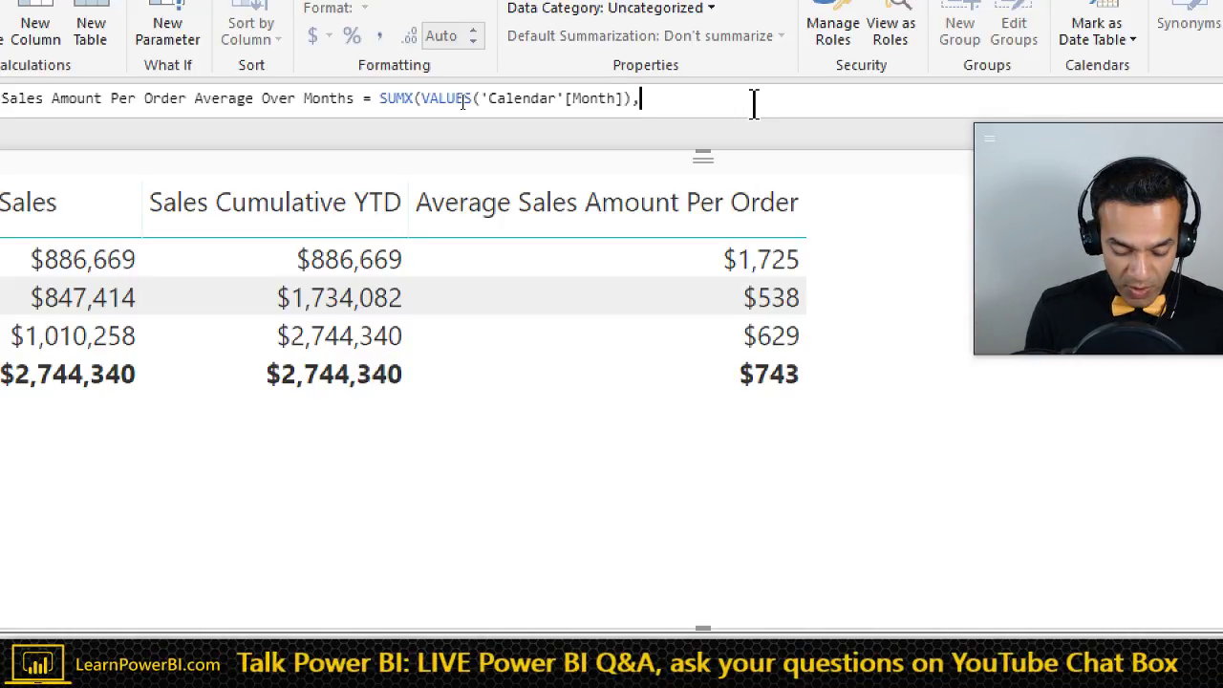
- Finish with [Average Sales Amount Per Order] as the second argument and close the parenthesis
{"action": "key", "text": "ctrl+shift+space"}
{"action": "type", "text": "[Av"}
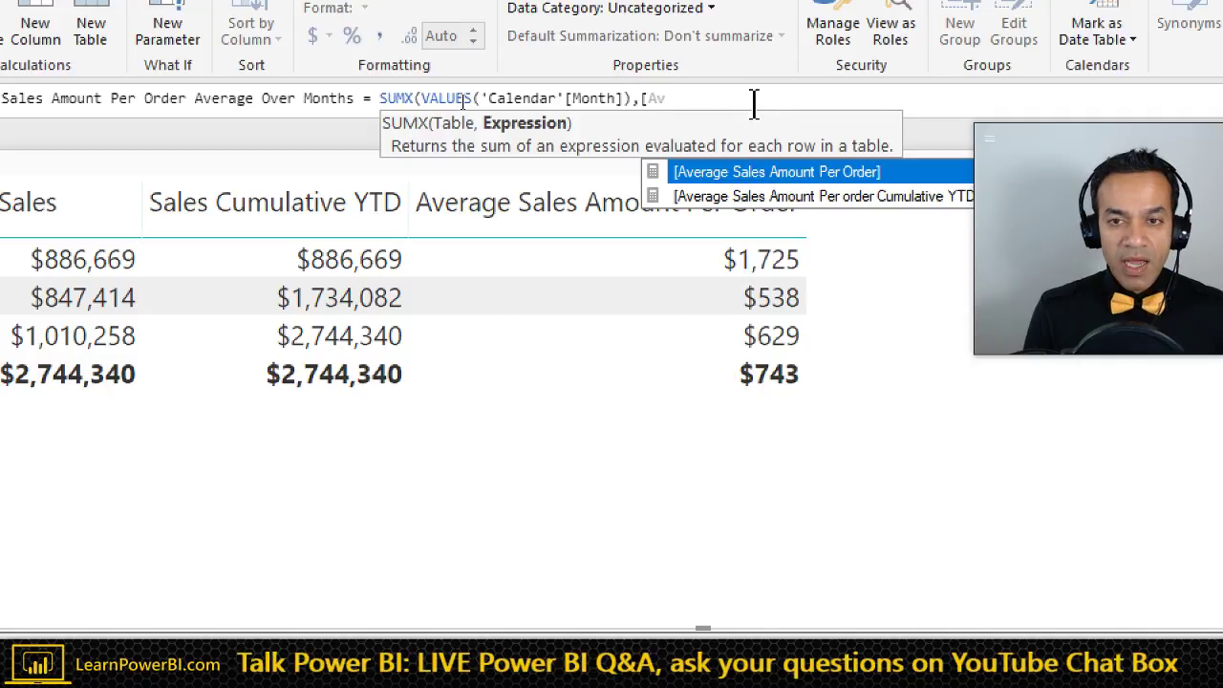
{"action": "key", "text": "Tab"}
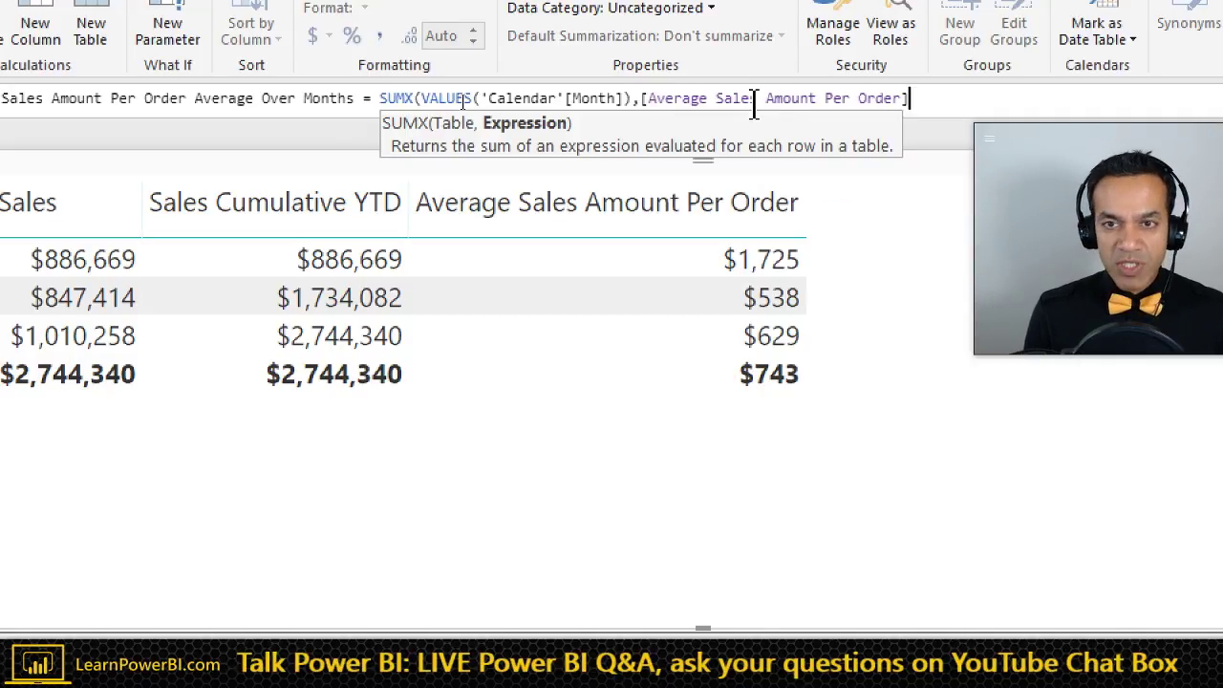
{"action": "type", "text": ")"}
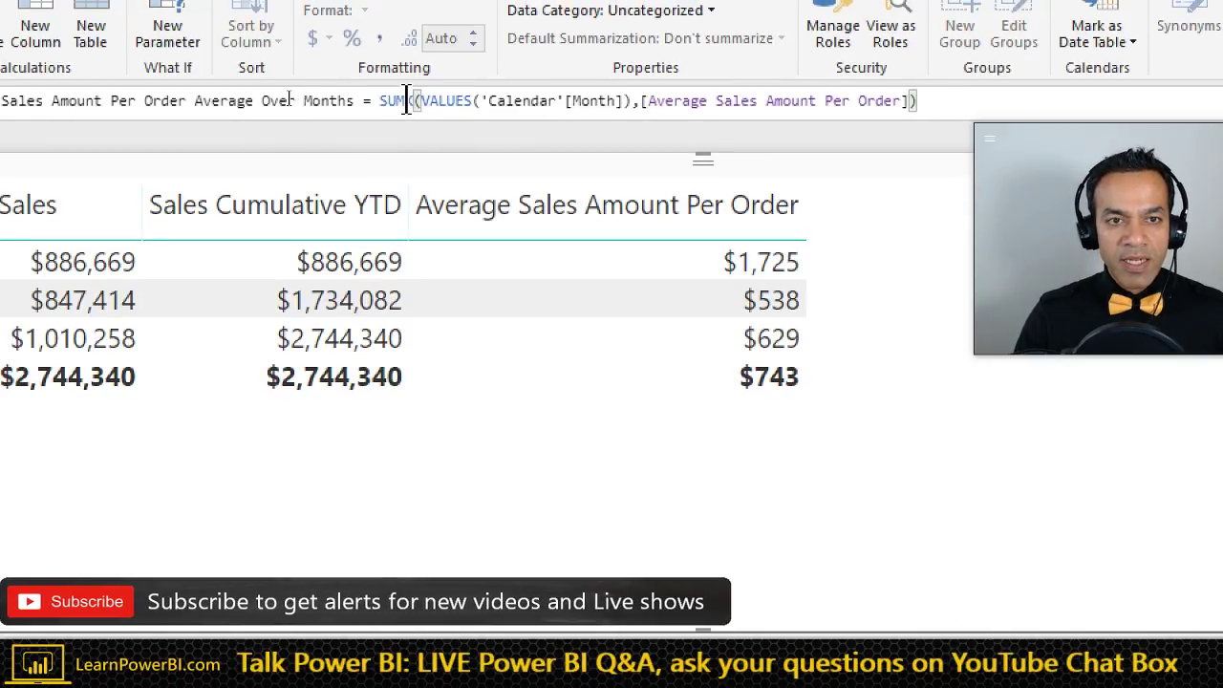
- Replace SUMX with AVERAGEX, keeping VALUES('Calendar'[Month]) and [Average Sales Amount Per Order]
{"action": "double_click", "coordinate": [406, 100]}
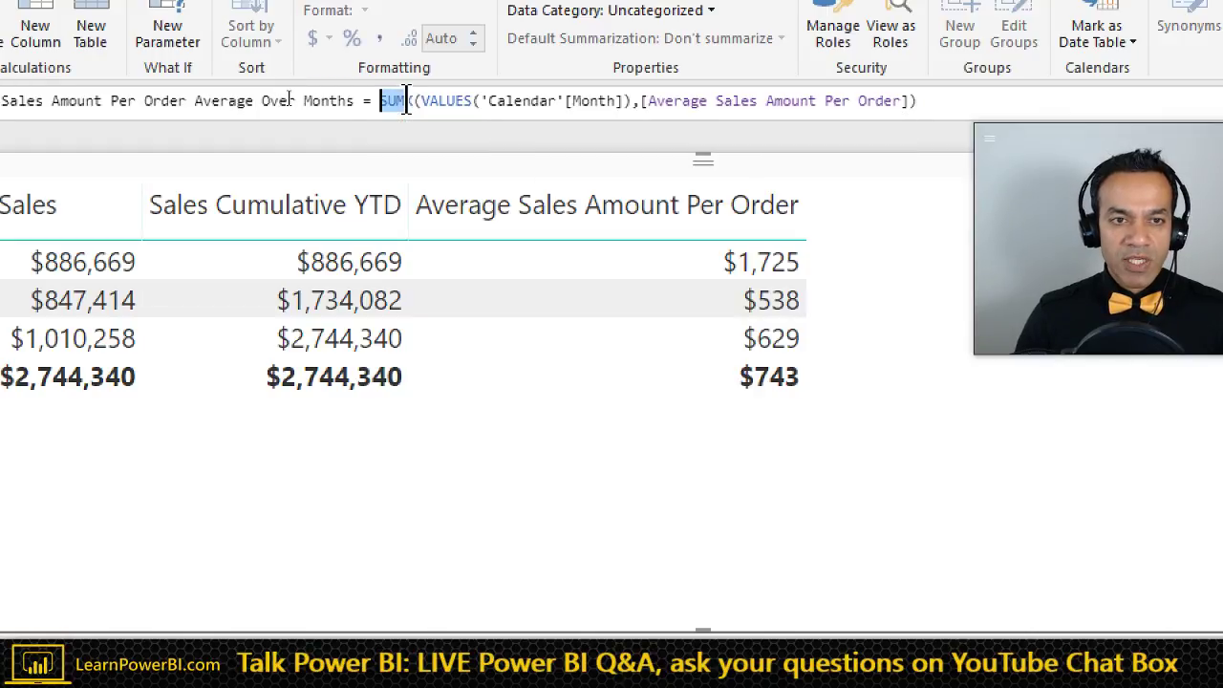
{"action": "type", "text": "AVER"}
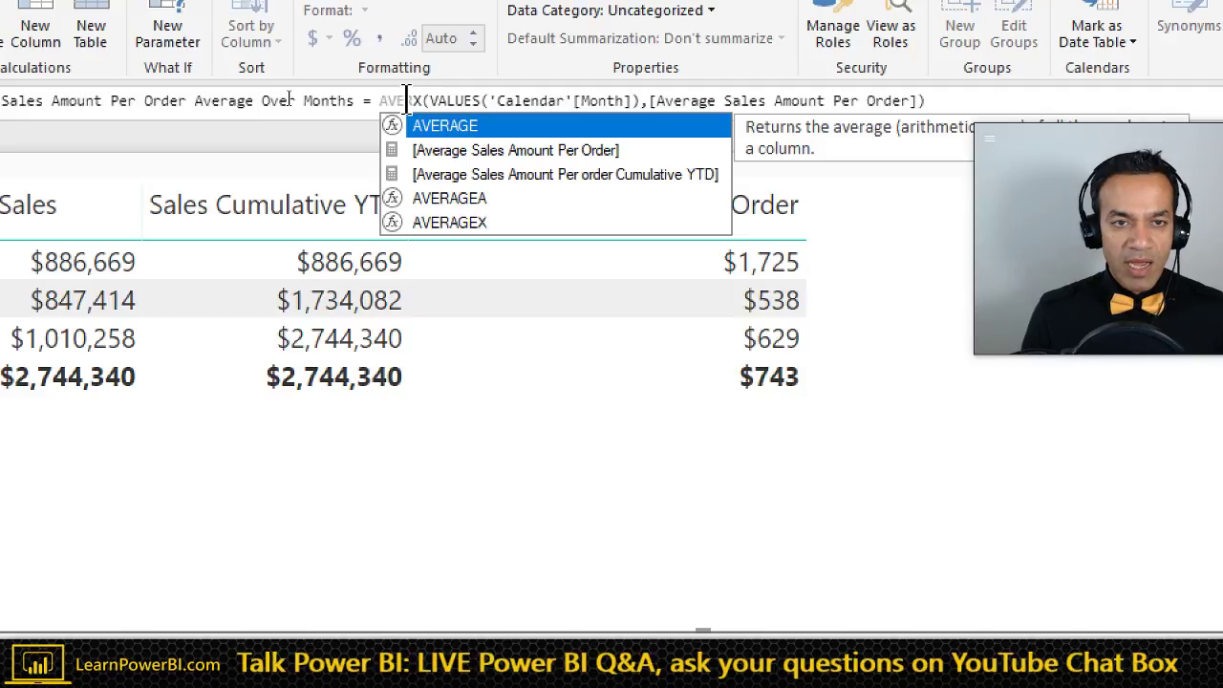
{"action": "key", "text": "Down"}
{"action": "key", "text": "Down"}
{"action": "key", "text": "Down"}
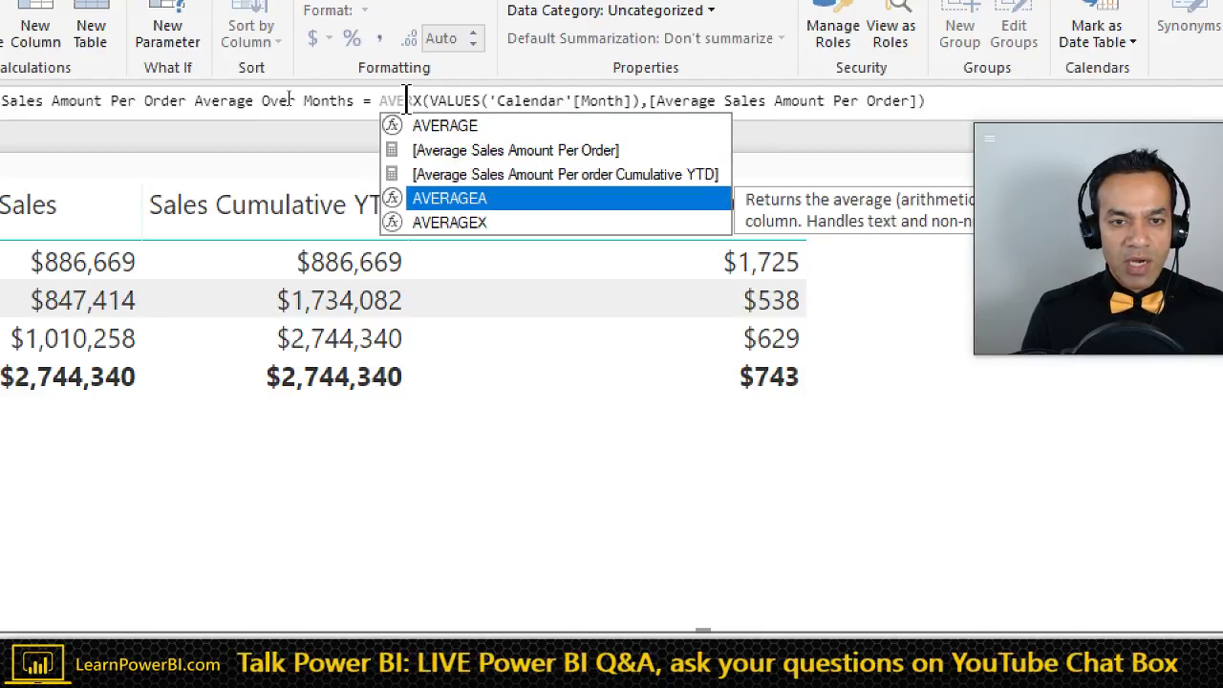
{"action": "type", "text": "AGE"}
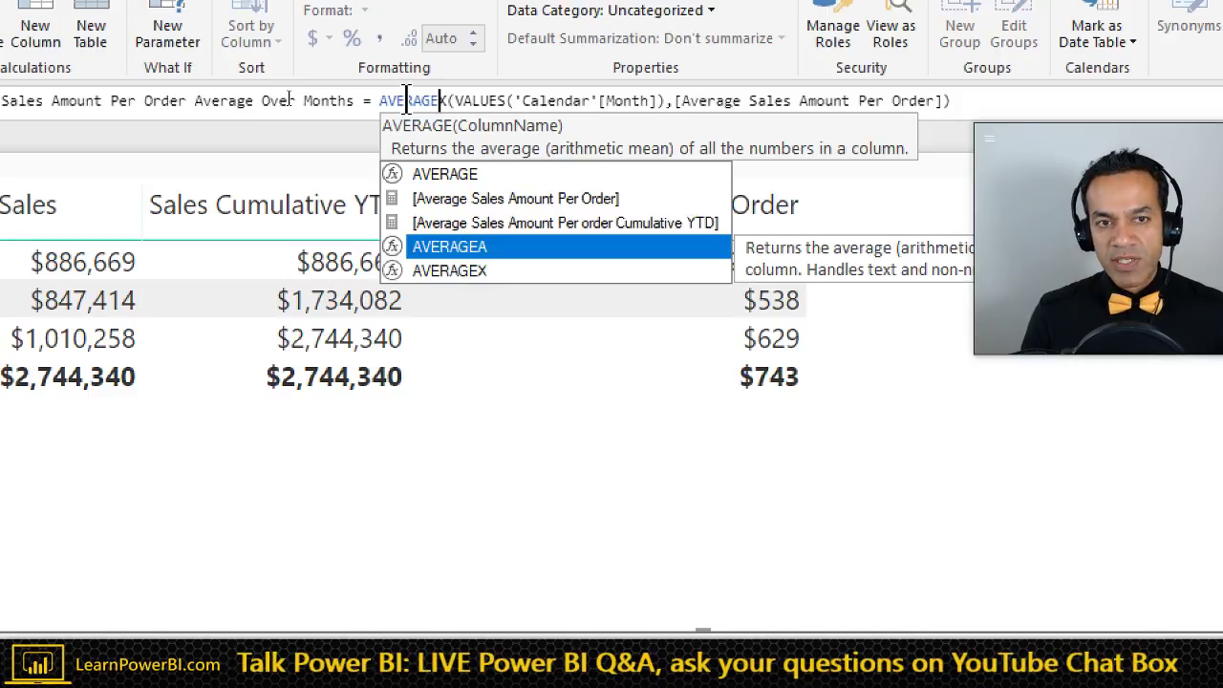
{"action": "double_click", "coordinate": [406, 100]}
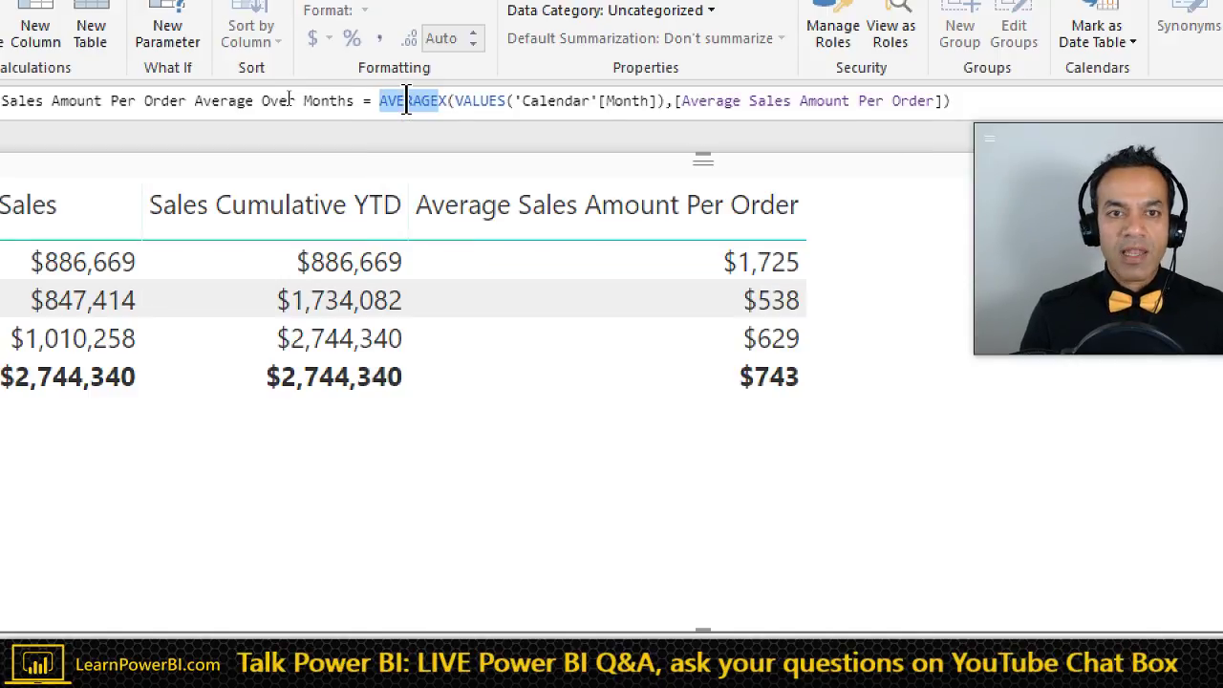
{"action": "key", "text": "Right"}
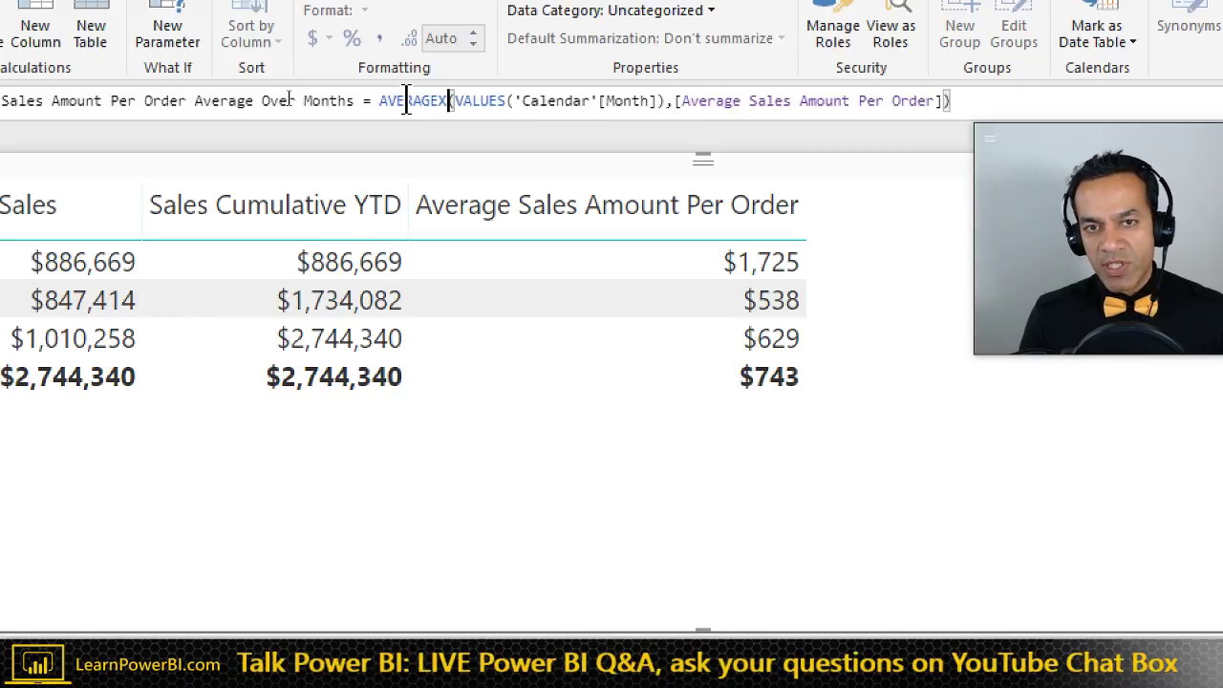
{"action": "key", "text": "ctrl+Right"}
{"action": "key", "text": "ctrl+Right"}
{"action": "key", "text": "ctrl+Right"}
{"action": "key", "text": "ctrl+Right"}
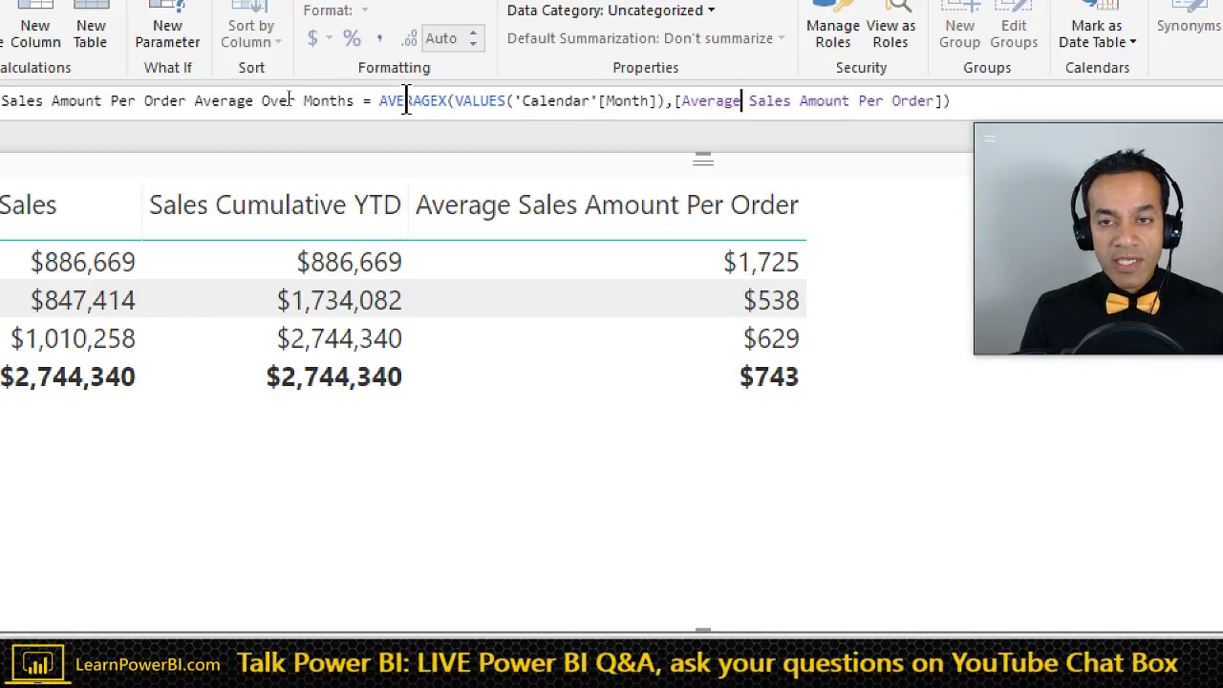
{"action": "key", "text": "ctrl+Left"}
{"action": "key", "text": "ctrl+Left"}
{"action": "key", "text": "ctrl+Left"}
{"action": "key", "text": "ctrl+Left"}
{"action": "key", "text": "ctrl+Left"}
{"action": "key", "text": "ctrl+Left"}
{"action": "key", "text": "ctrl+Left"}
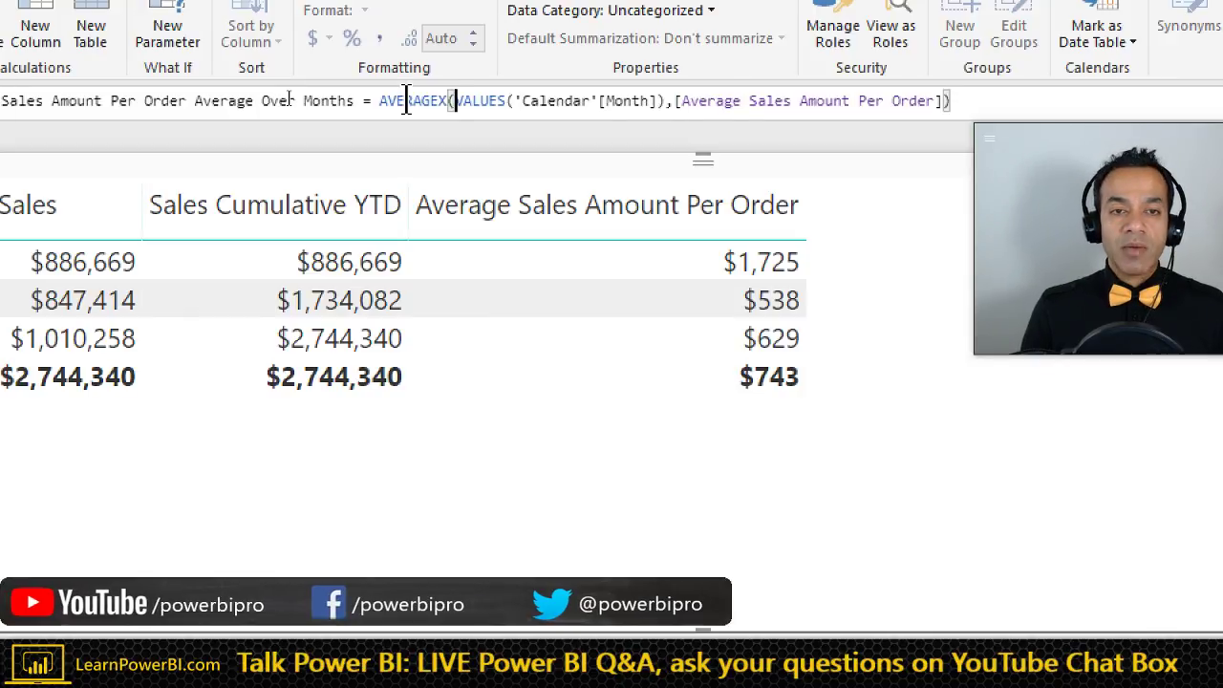
{"action": "key", "text": "shift+Right"}
{"action": "key", "text": "shift+Right"}
{"action": "key", "text": "shift+Right"}
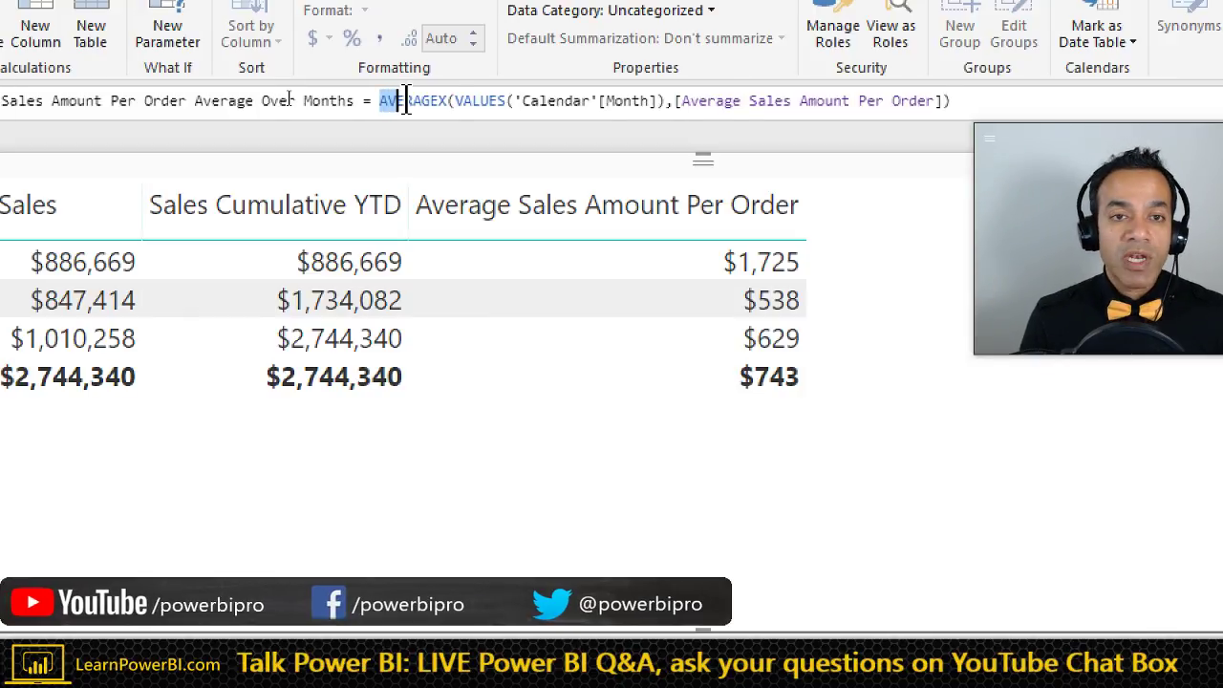
{"action": "key", "text": "shift+Right"}
{"action": "key", "text": "shift+Right"}
{"action": "key", "text": "shift+Right"}
{"action": "key", "text": "shift+Right"}
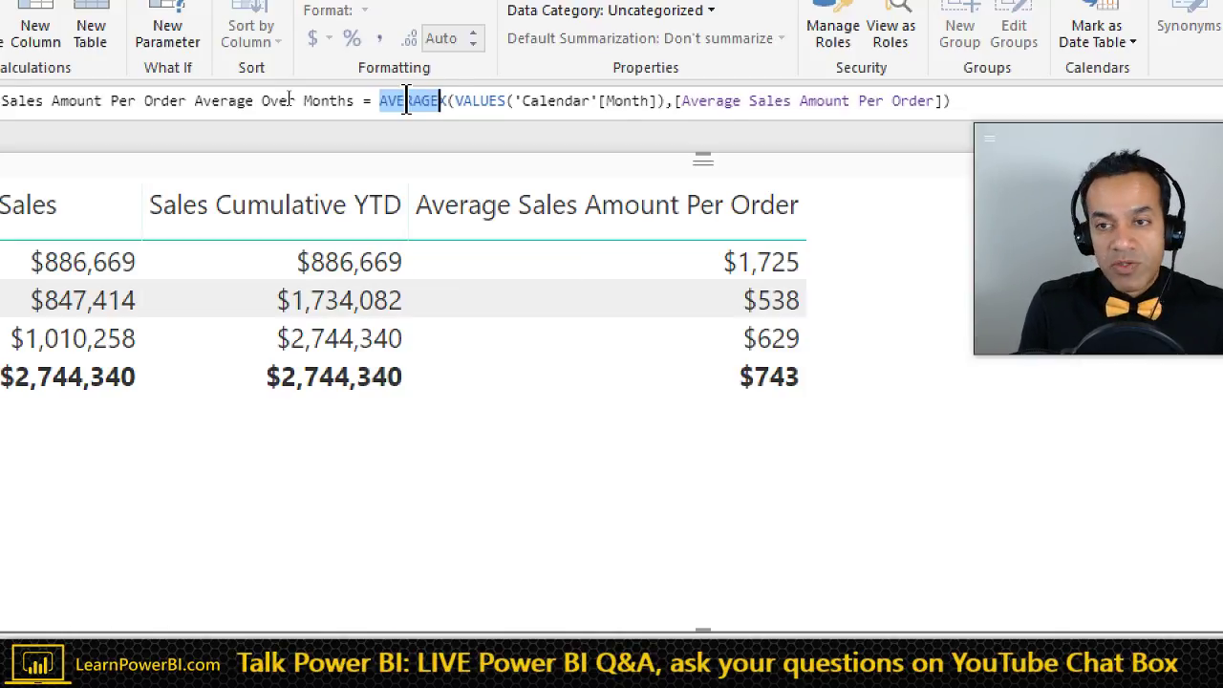
{"action": "key", "text": "End"}
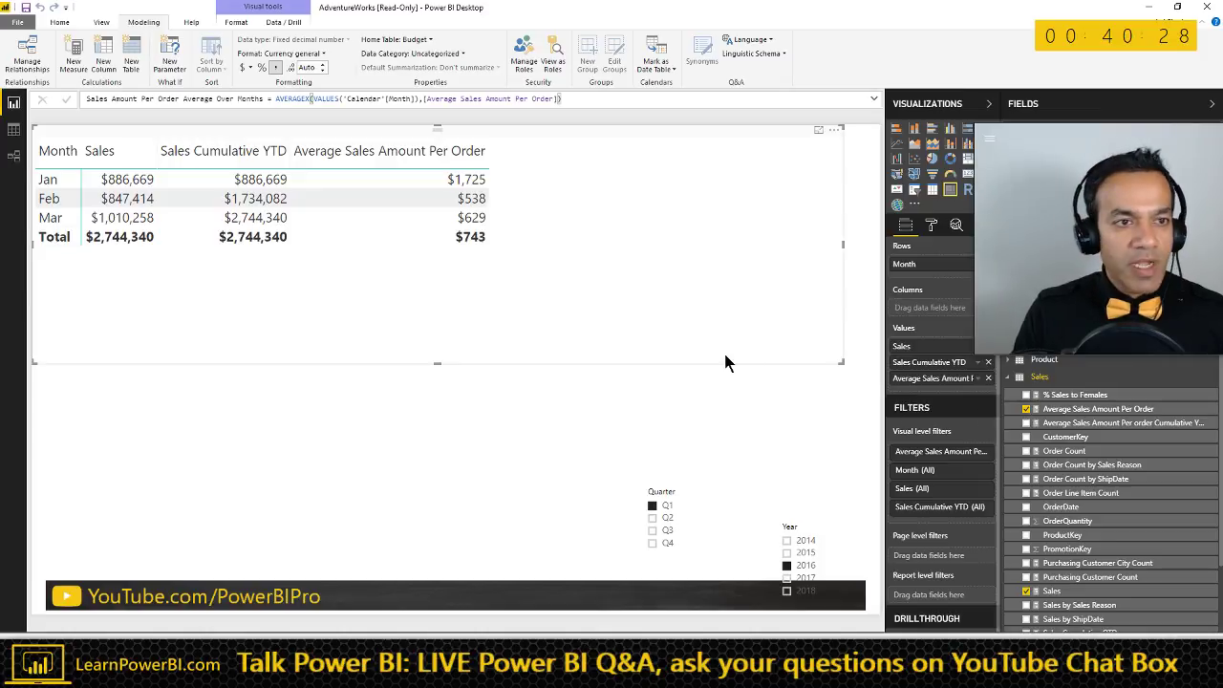
- Find the new measure by searching Fields for 'sales' and set its home table to Sales
{"action": "scroll", "coordinate": [1110, 538], "scroll_direction": "down", "scroll_amount": 3}
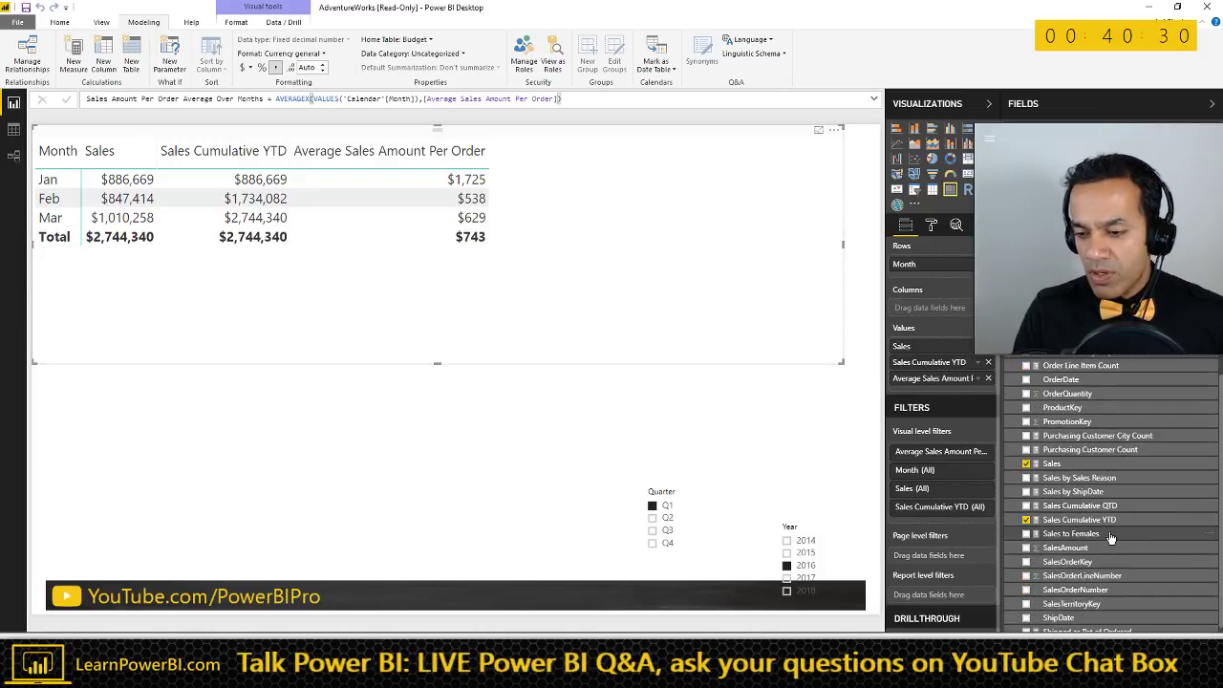
{"action": "scroll", "coordinate": [1110, 538], "scroll_direction": "down", "scroll_amount": 2}
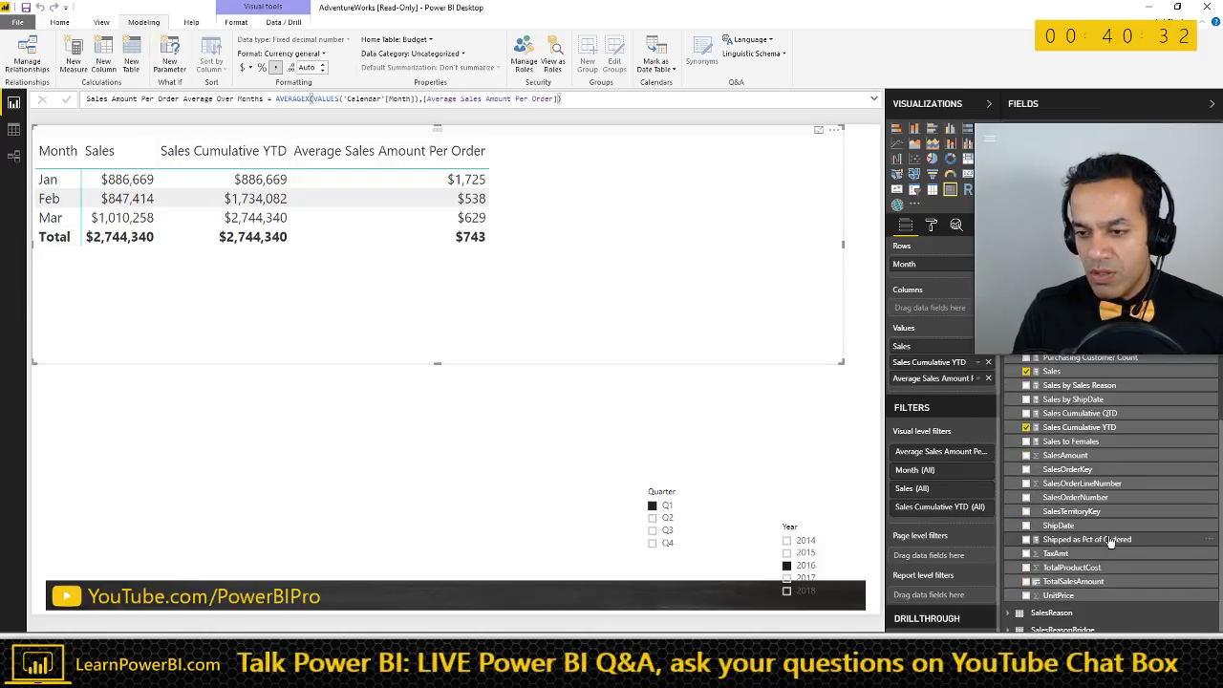
{"action": "scroll", "coordinate": [1111, 540], "scroll_direction": "up", "scroll_amount": 4}
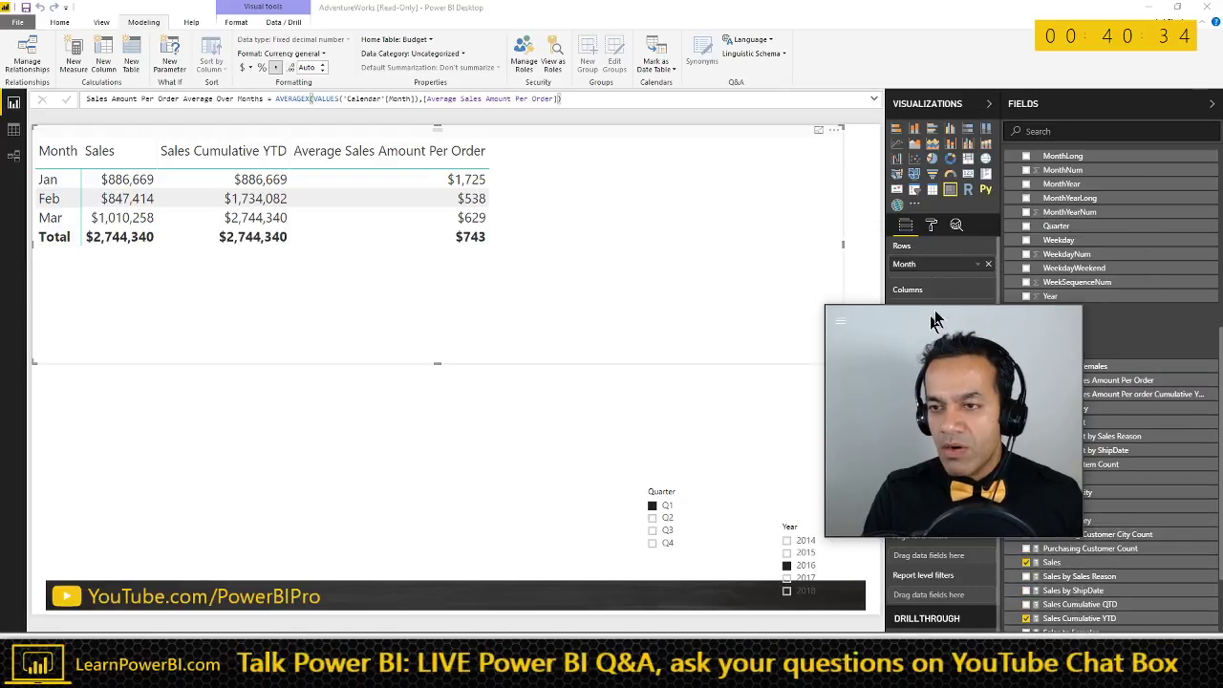
{"action": "left_click", "coordinate": [1072, 130]}
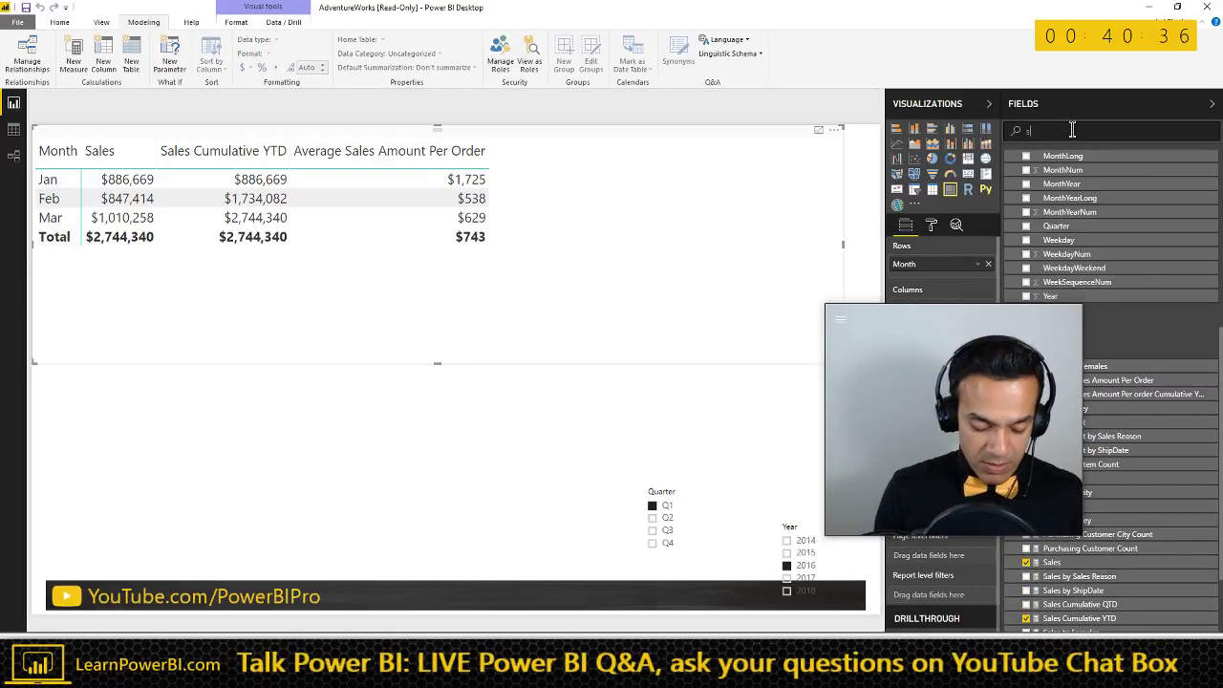
{"action": "type", "text": "sales order"}
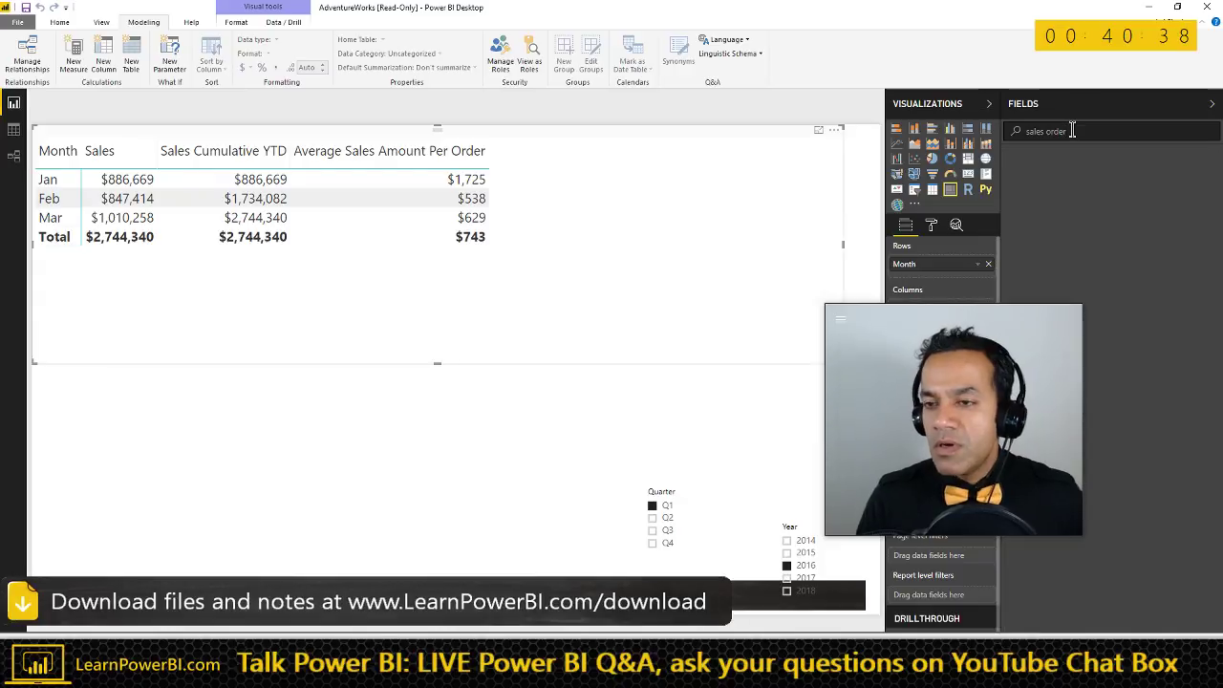
{"action": "key", "text": "ctrl+shift+Left"}
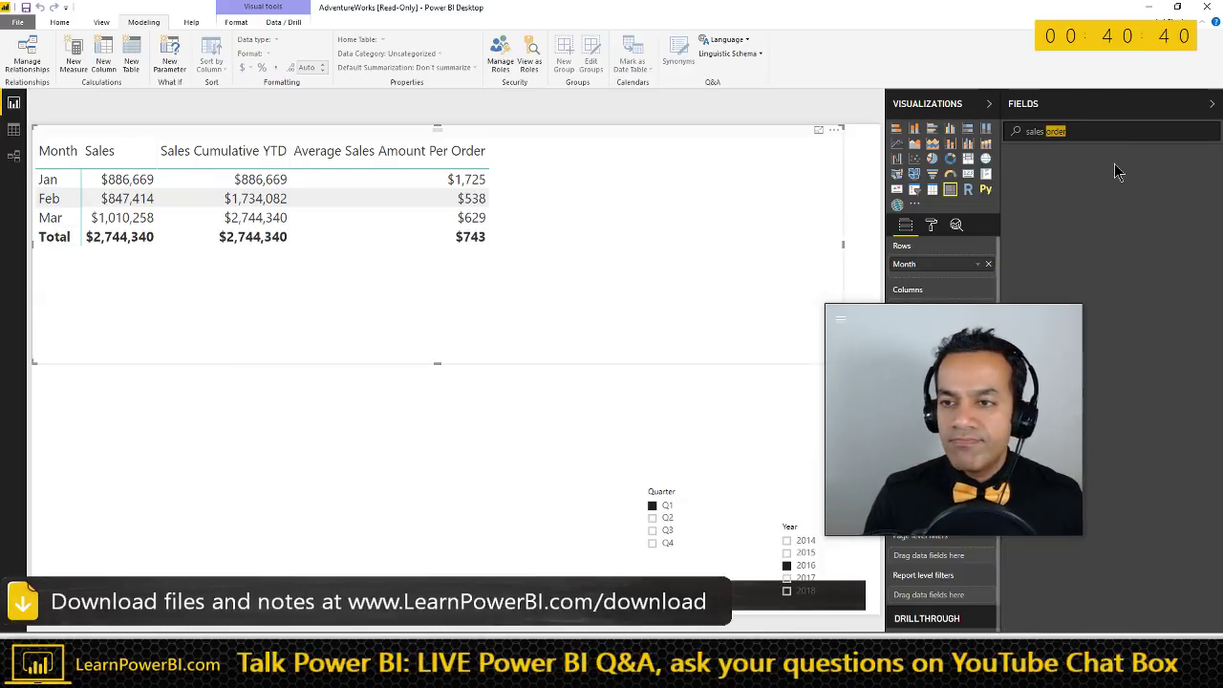
{"action": "key", "text": "BackSpace"}
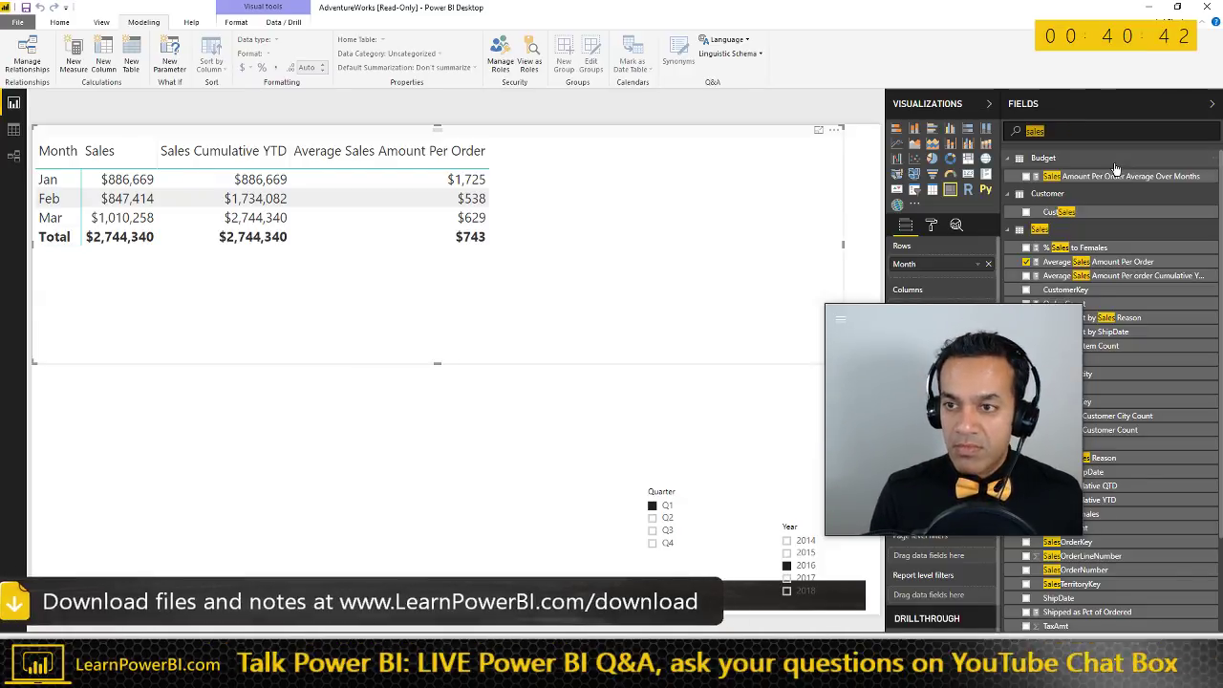
{"action": "left_click", "coordinate": [1089, 176]}
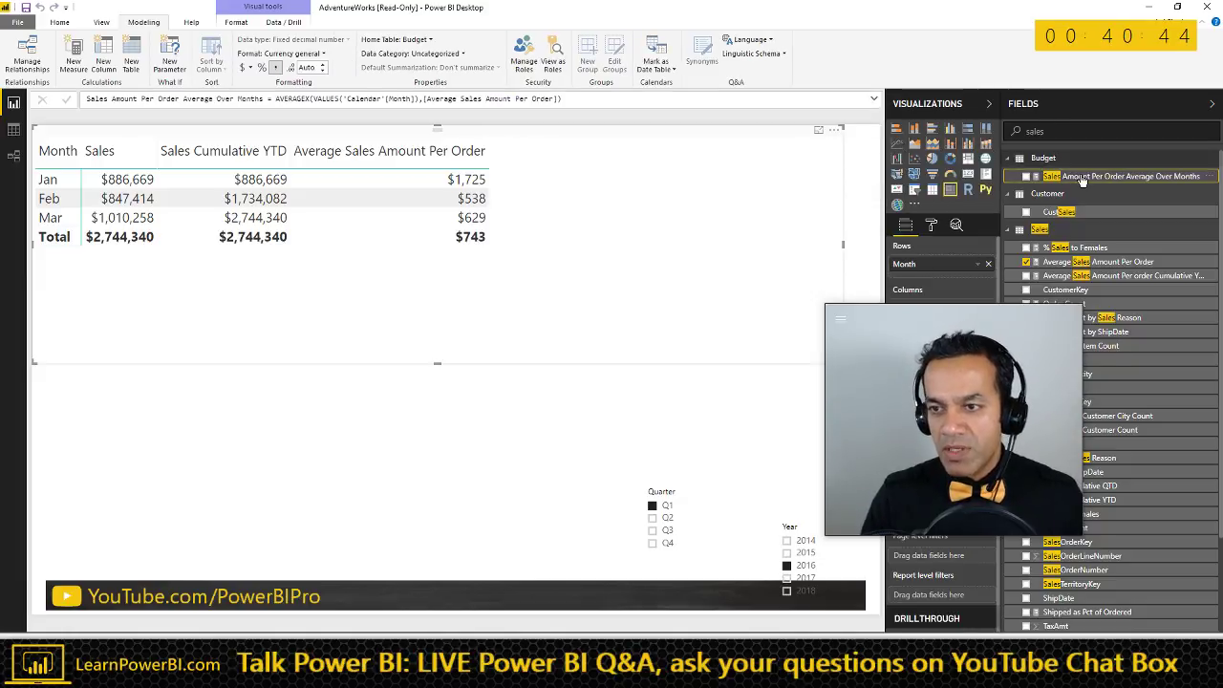
{"action": "left_click", "coordinate": [404, 39]}
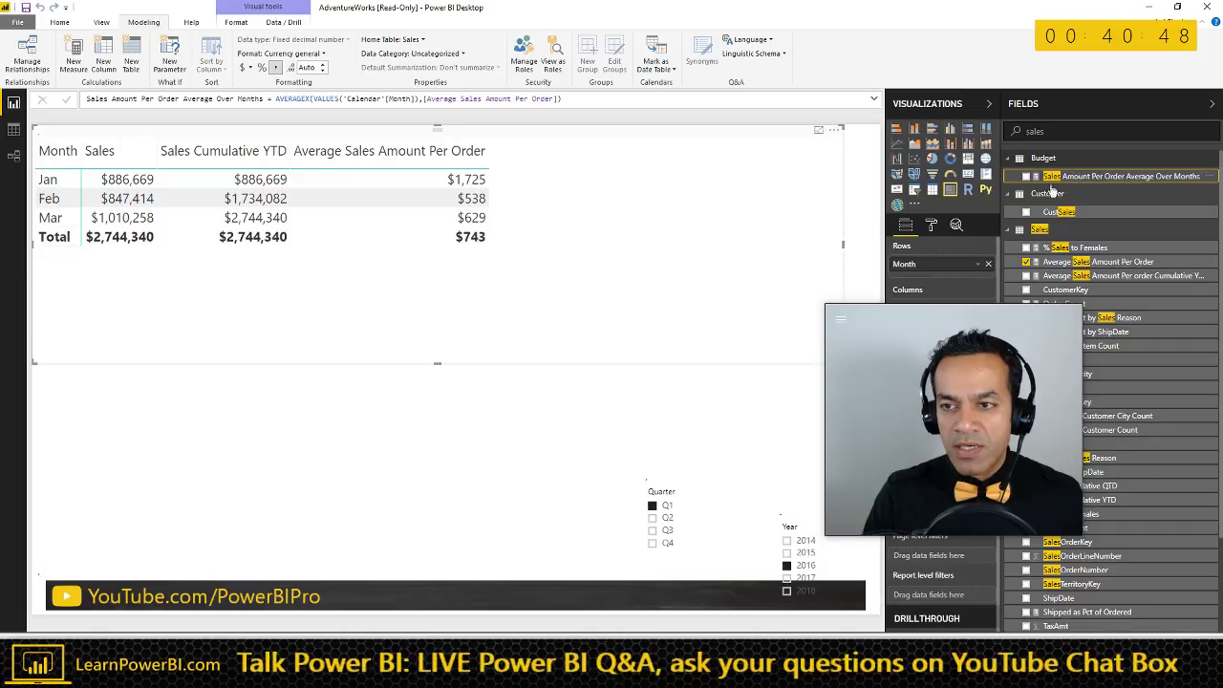
{"action": "left_click_drag", "start_coordinate": [1094, 178], "coordinate": [695, 215]}
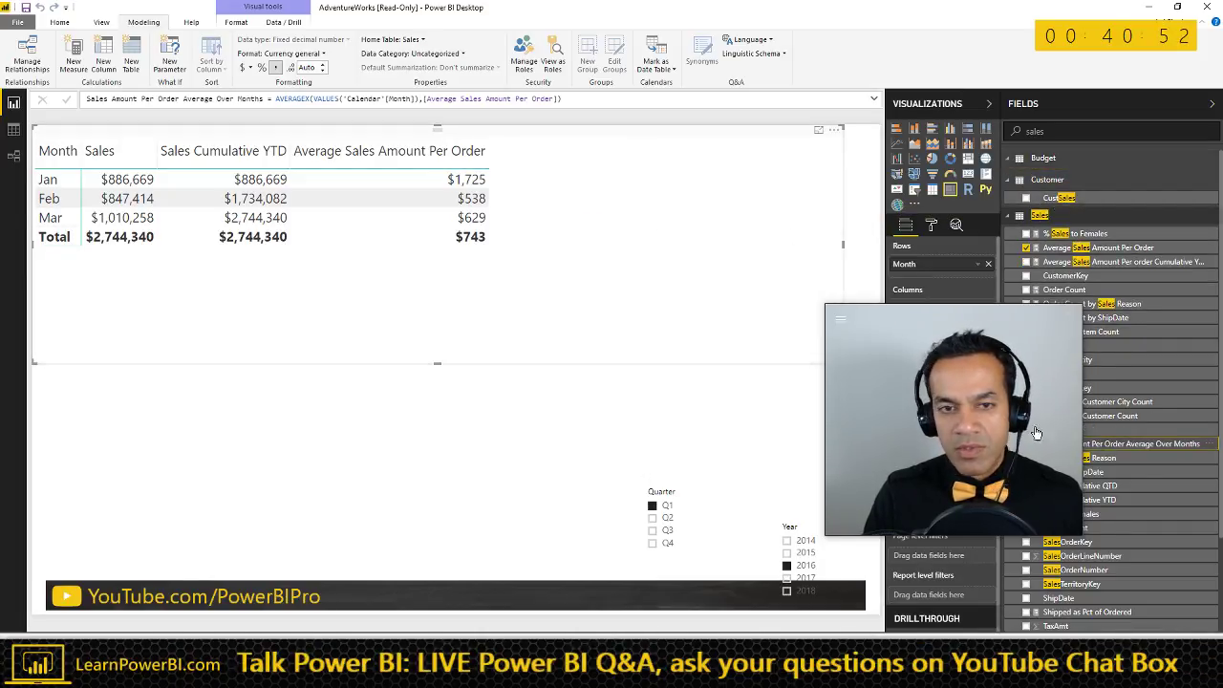
- Add the measure to the monthly table with 0 decimal places, showing a $964 total
{"action": "left_click_drag", "start_coordinate": [1107, 445], "coordinate": [621, 191]}
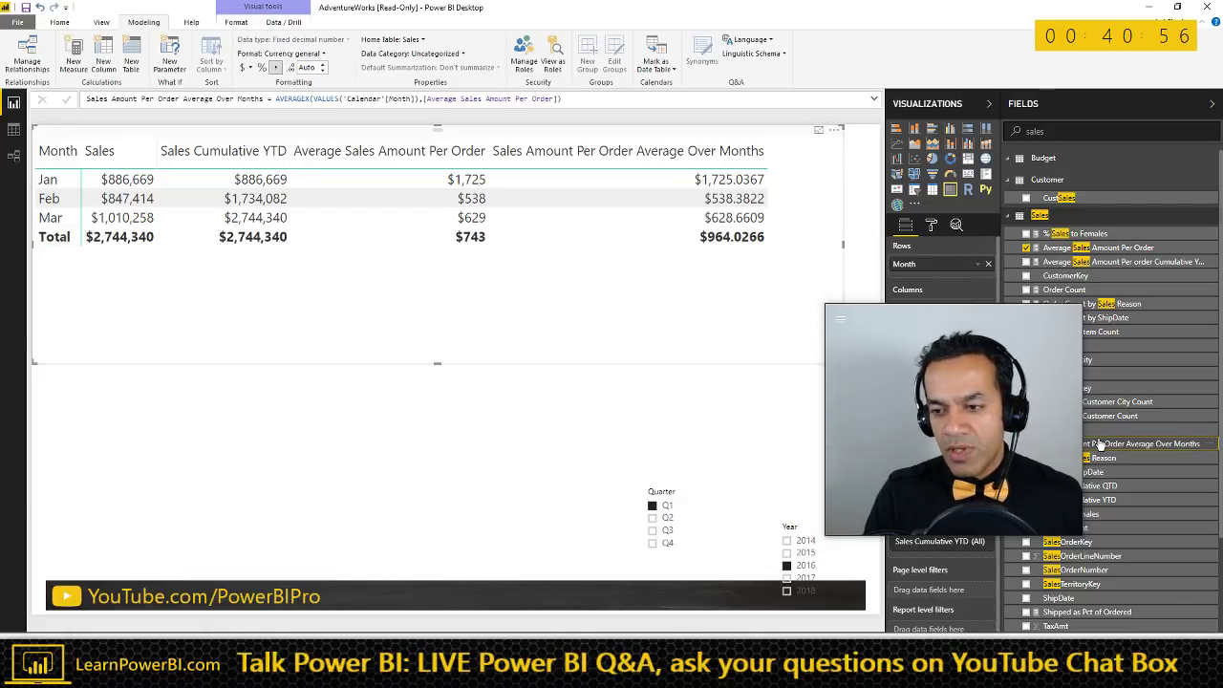
{"action": "left_click", "coordinate": [324, 72]}
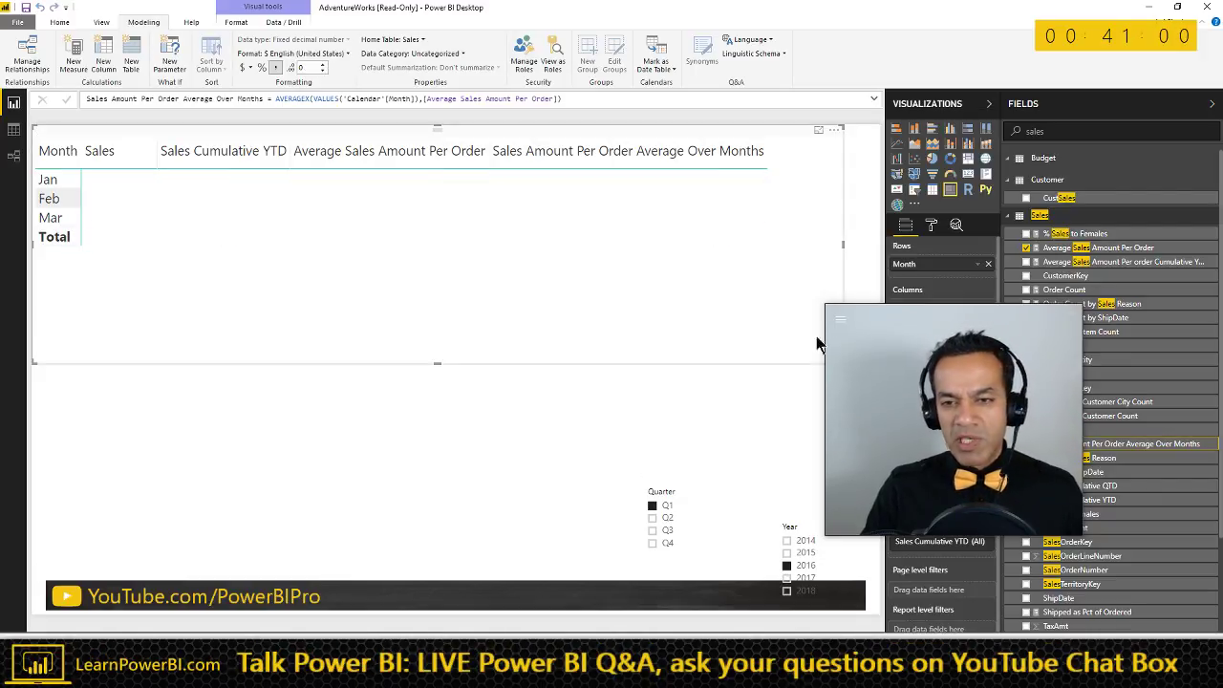
{"action": "left_click_drag", "start_coordinate": [904, 321], "coordinate": [1044, 159]}
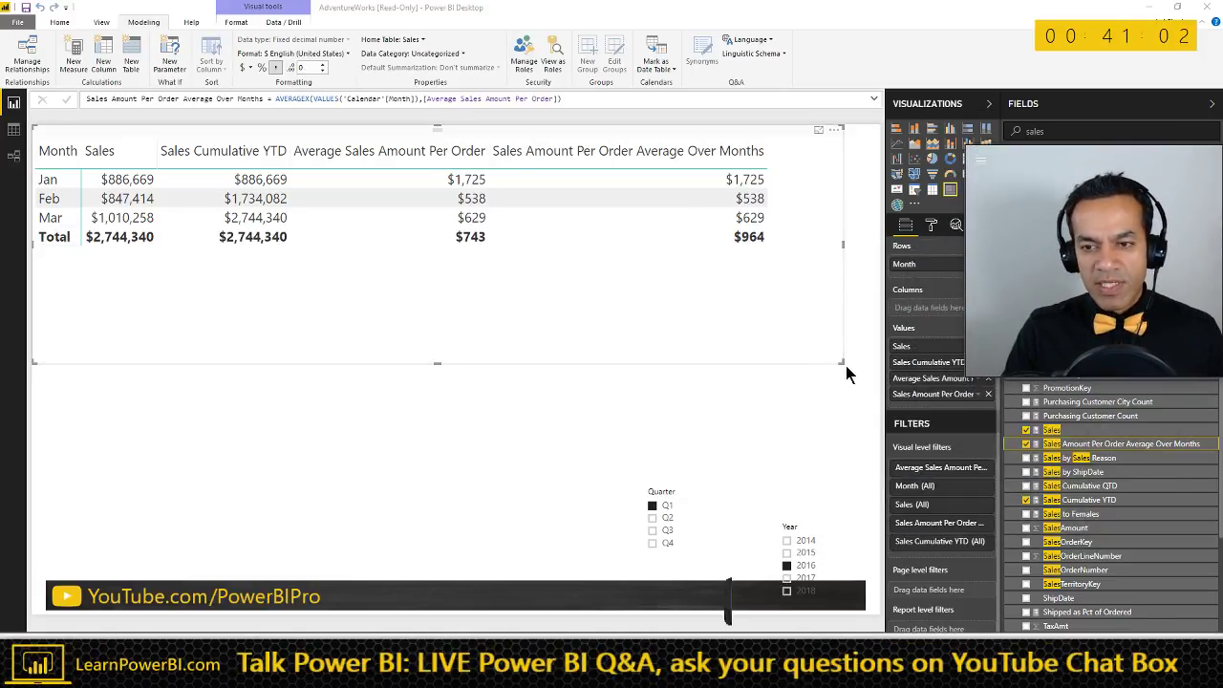
{"action": "left_click", "coordinate": [446, 414]}
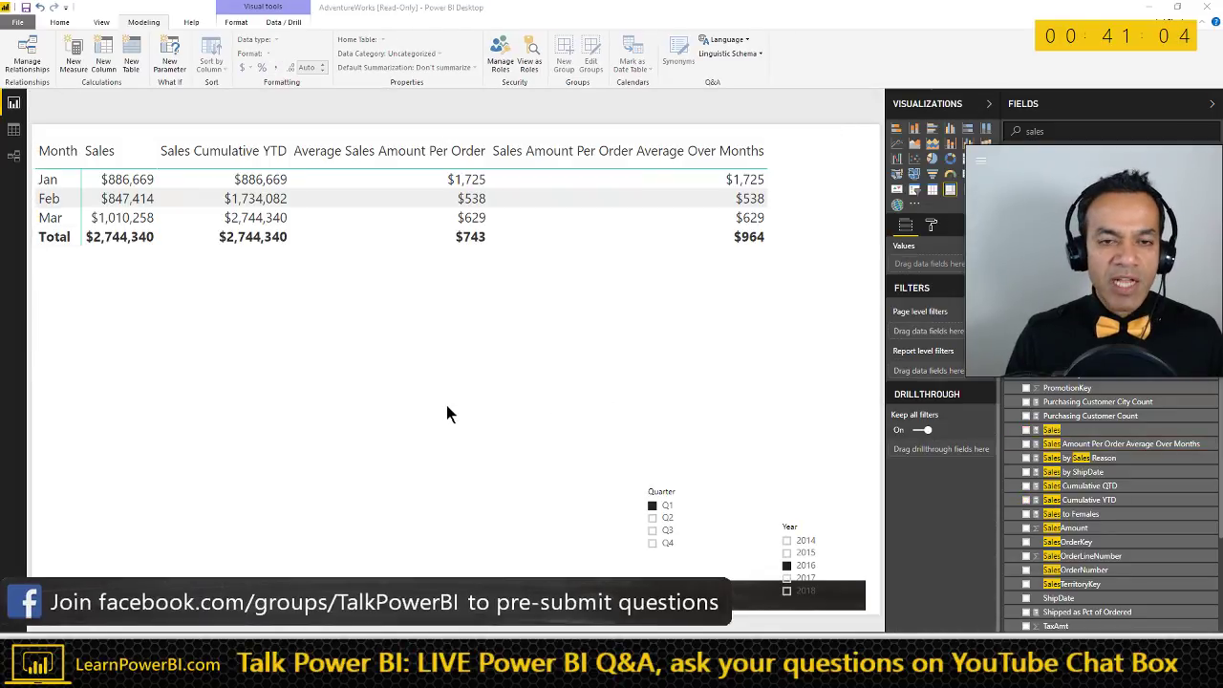
{"action": "key", "text": "alt+Tab"}
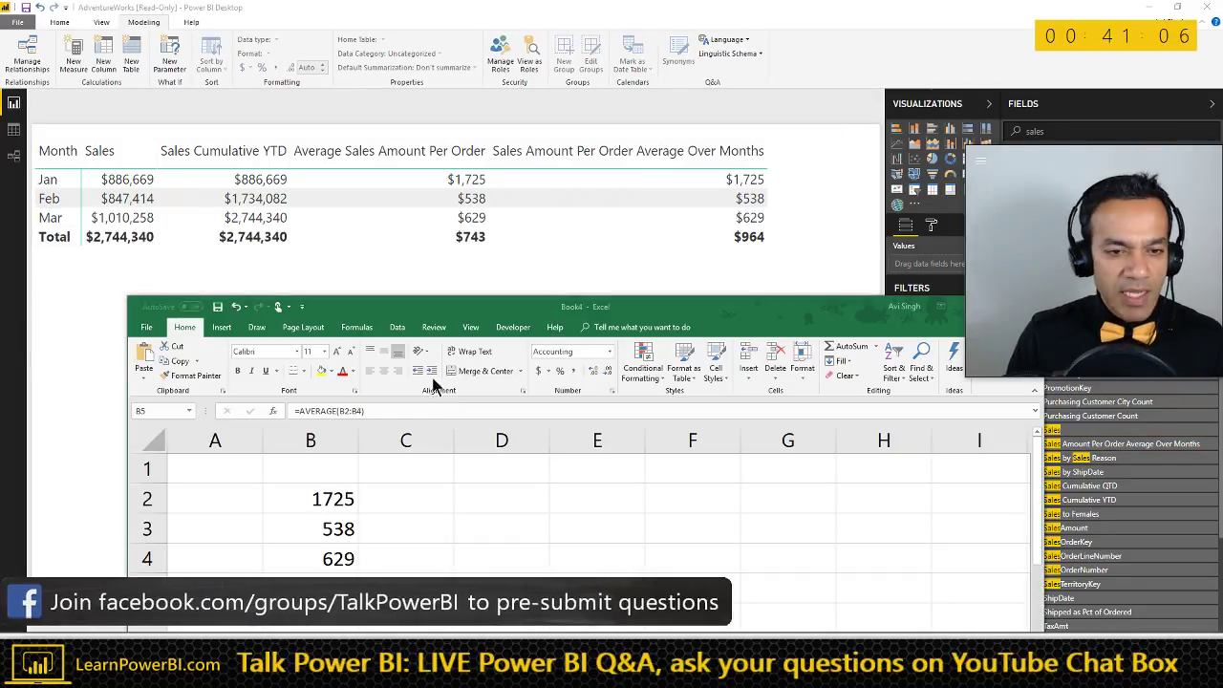
- Maximize Excel and enter the 'Ending Balance' heading in D1 with Jan, Feb, Mar in D2:D4
{"action": "double_click", "coordinate": [473, 311]}
{"action": "left_click", "coordinate": [355, 205]}
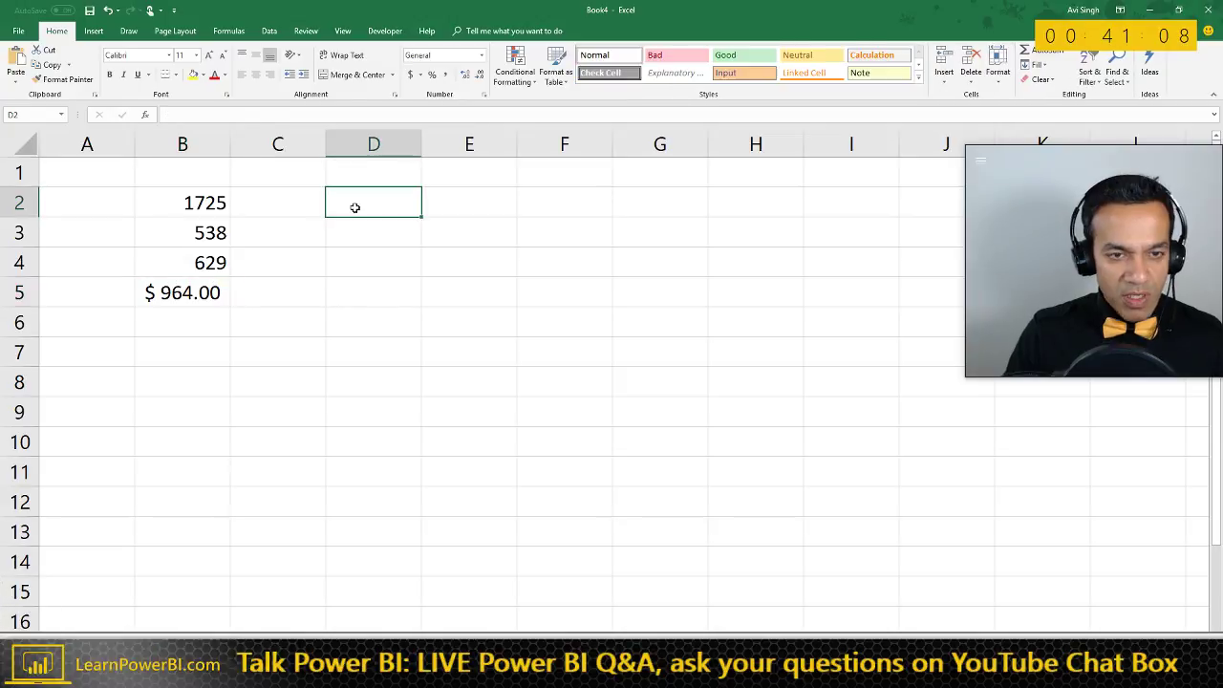
{"action": "key", "text": "Up"}
{"action": "type", "text": "Ending"}
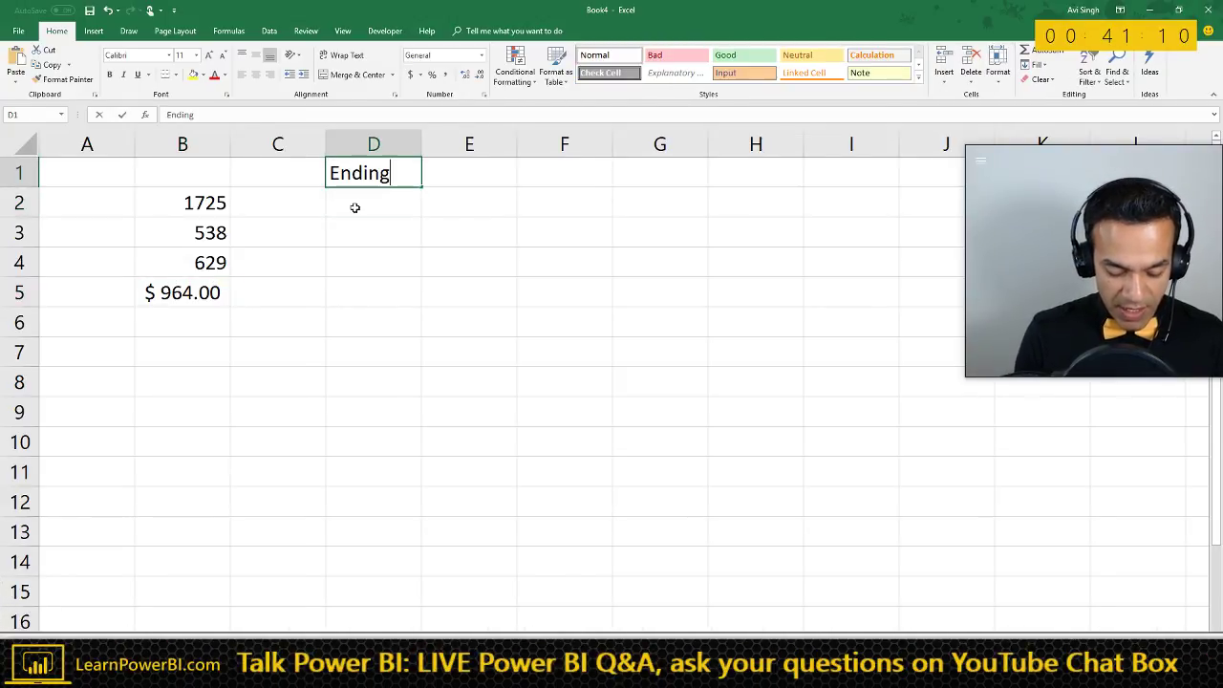
{"action": "type", "text": " Balance"}
{"action": "key", "text": "Return"}
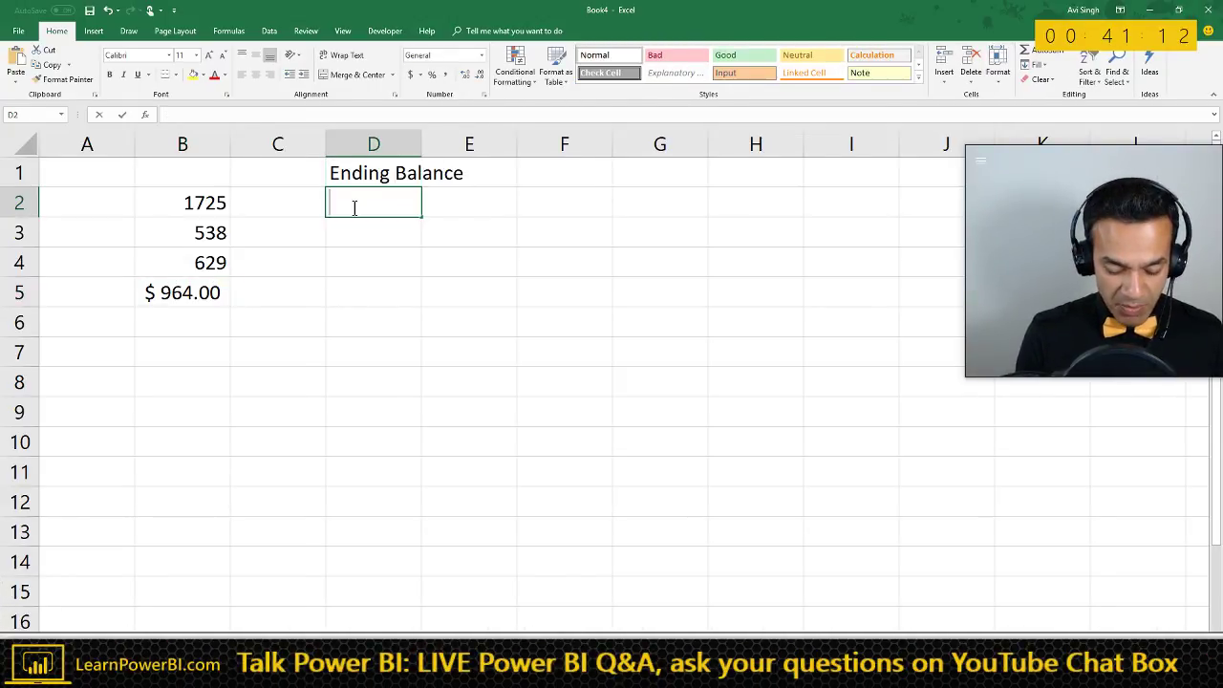
{"action": "type", "text": "Jan"}
{"action": "key", "text": "Return"}
{"action": "type", "text": "Feb"}
{"action": "key", "text": "Return"}
{"action": "type", "text": "Mar"}
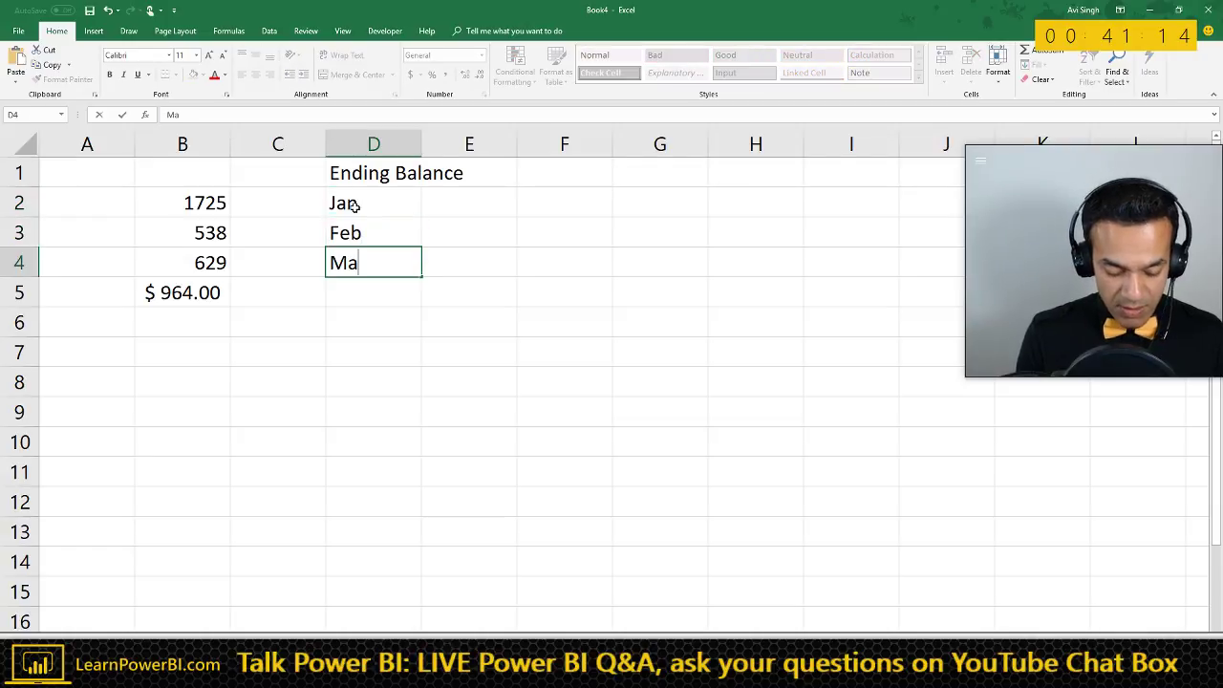
{"action": "key", "text": "Return"}
{"action": "key", "text": "Up"}
{"action": "key", "text": "Up"}
{"action": "key", "text": "Up"}
{"action": "key", "text": "Right"}
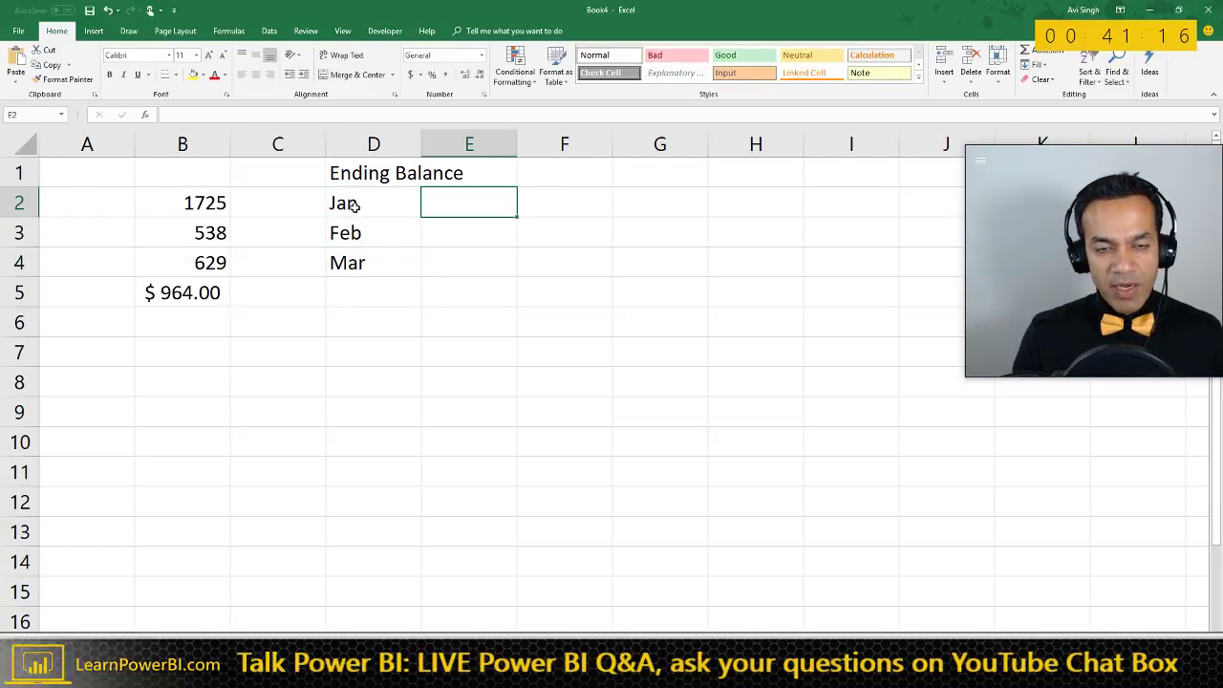
- Enter $100, $200 and $300 in E2:E4, then minimize Excel back to Power BI
{"action": "type", "text": "$100"}
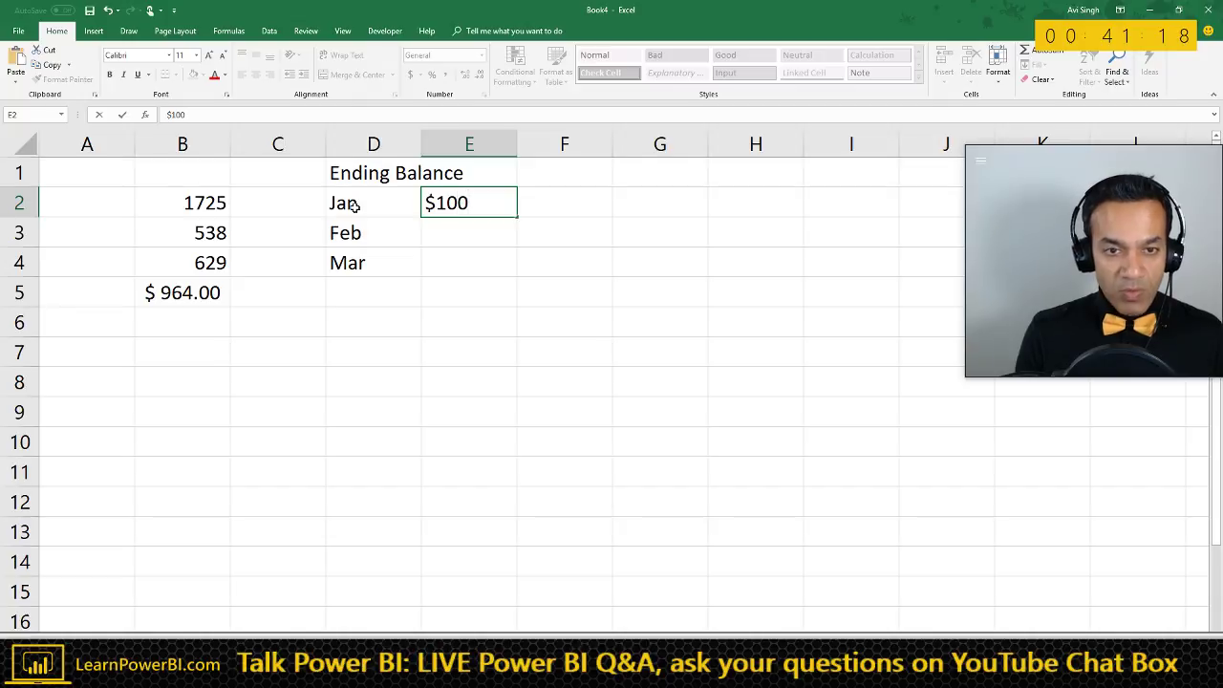
{"action": "key", "text": "Return"}
{"action": "type", "text": "$200"}
{"action": "key", "text": "Return"}
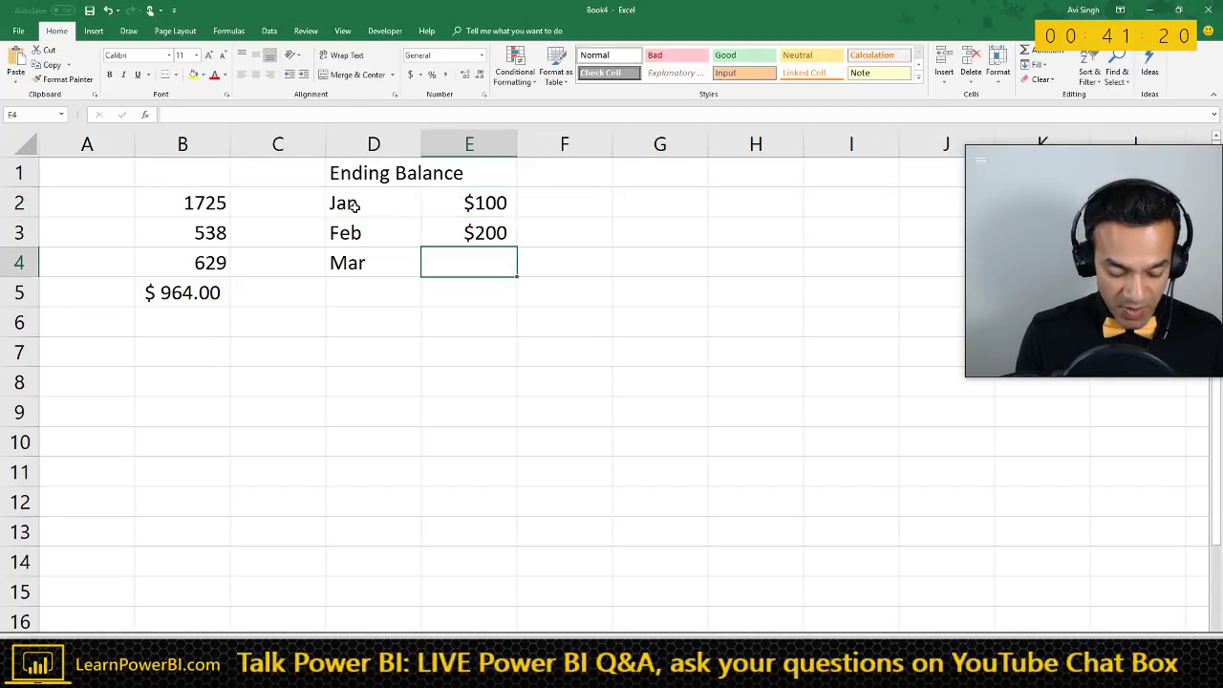
{"action": "type", "text": "$300"}
{"action": "key", "text": "Return"}
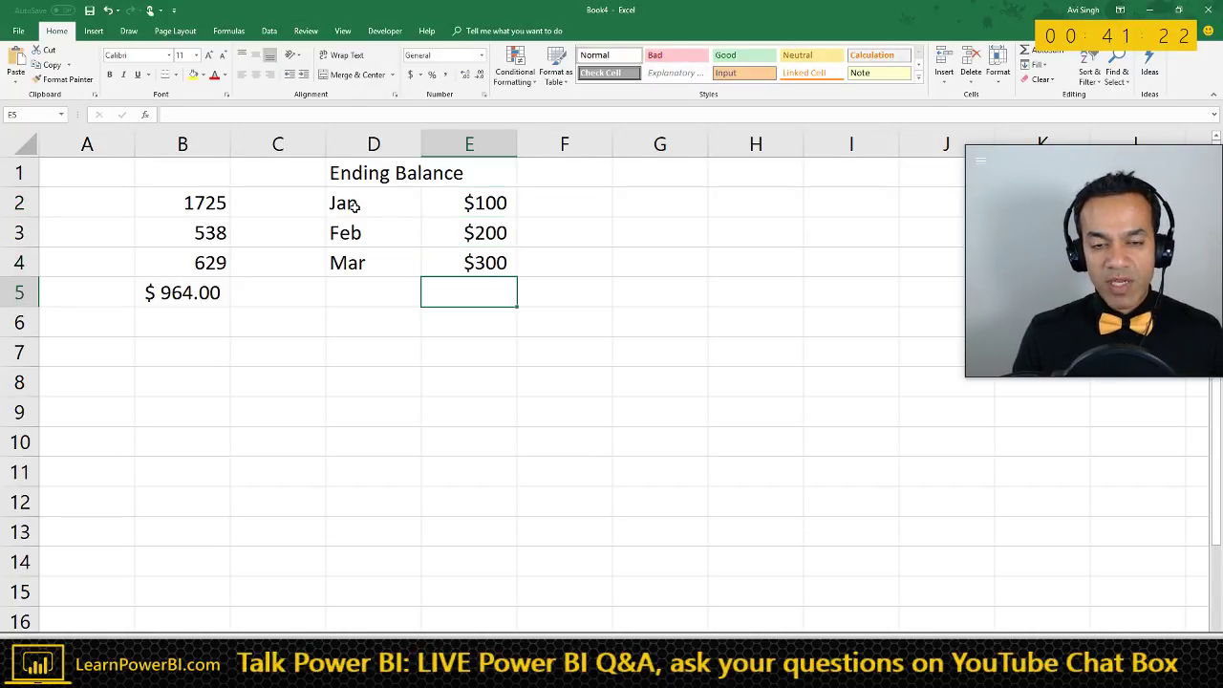
{"action": "key", "text": "Up"}
{"action": "key", "text": "Left"}
{"action": "key", "text": "Down"}
{"action": "key", "text": "Right"}
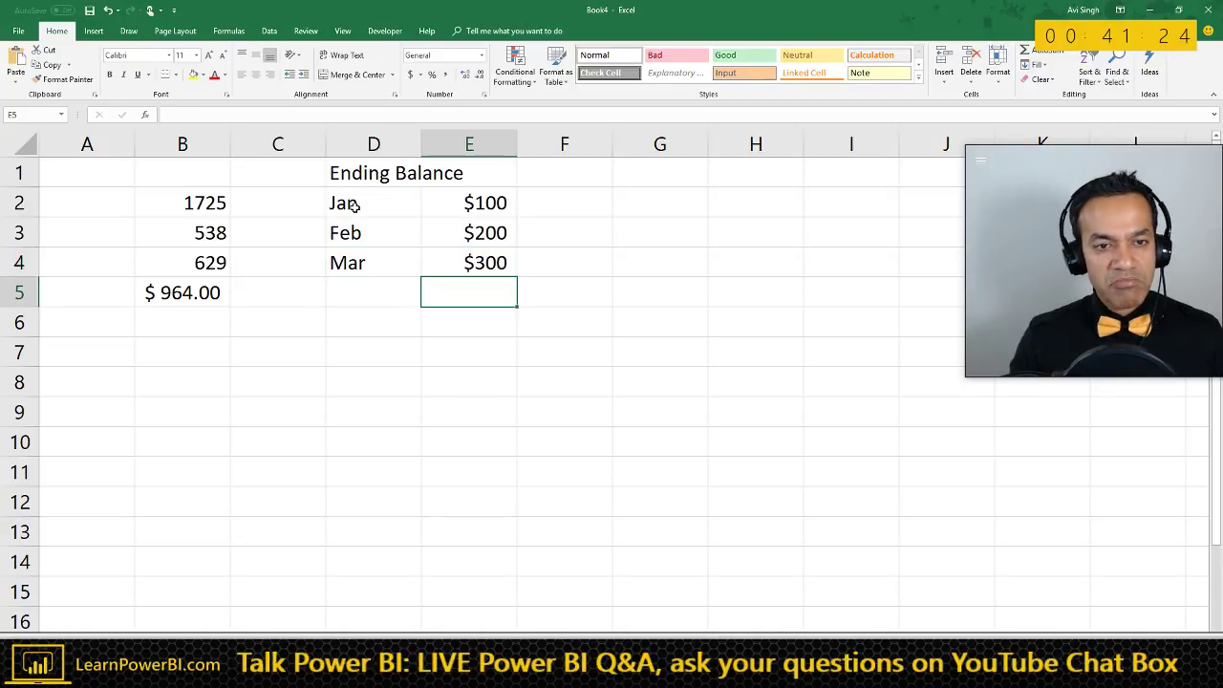
{"action": "left_click", "coordinate": [348, 271]}
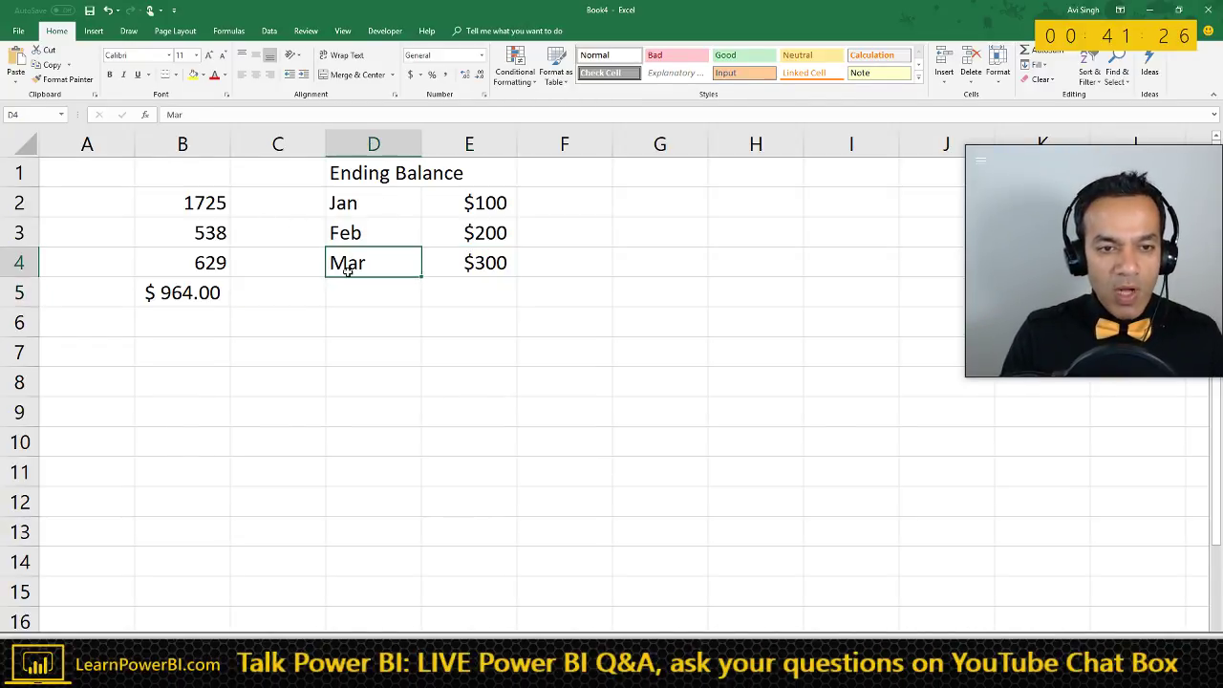
{"action": "left_click_drag", "start_coordinate": [1029, 13], "coordinate": [925, 403]}
{"action": "left_click", "coordinate": [995, 383]}
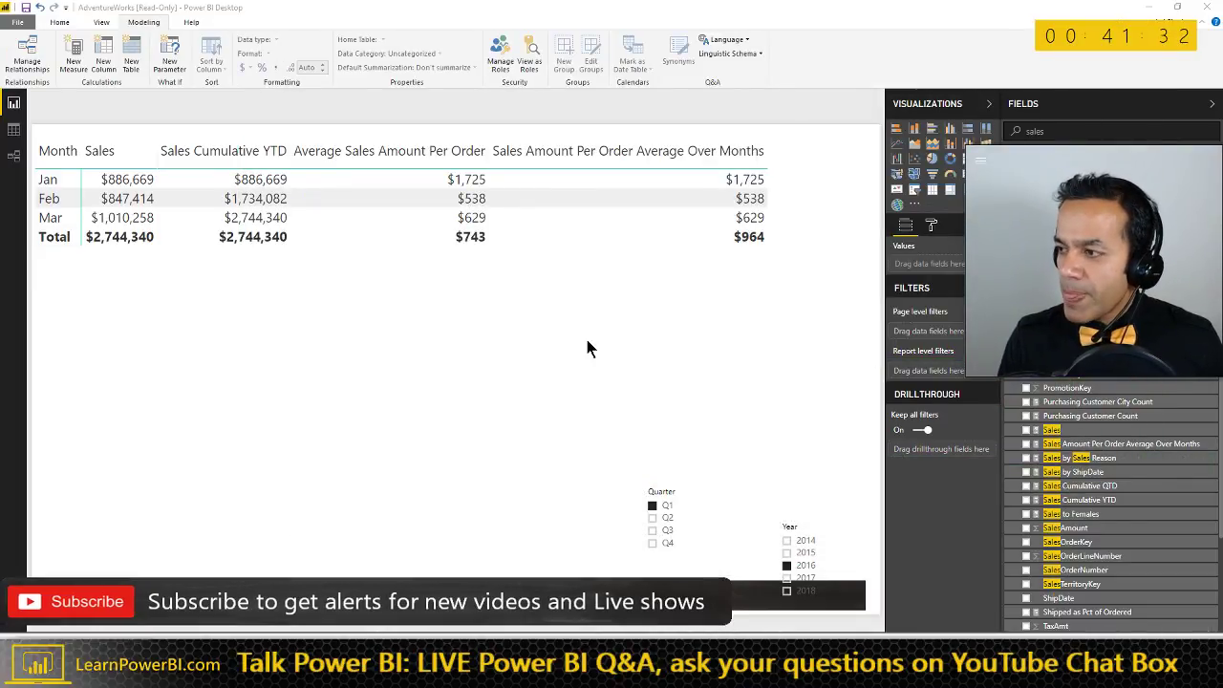
- Switch from Power BI Desktop to the TalkPowerBI_Notes document in Word
{"action": "key", "text": "alt+Tab"}
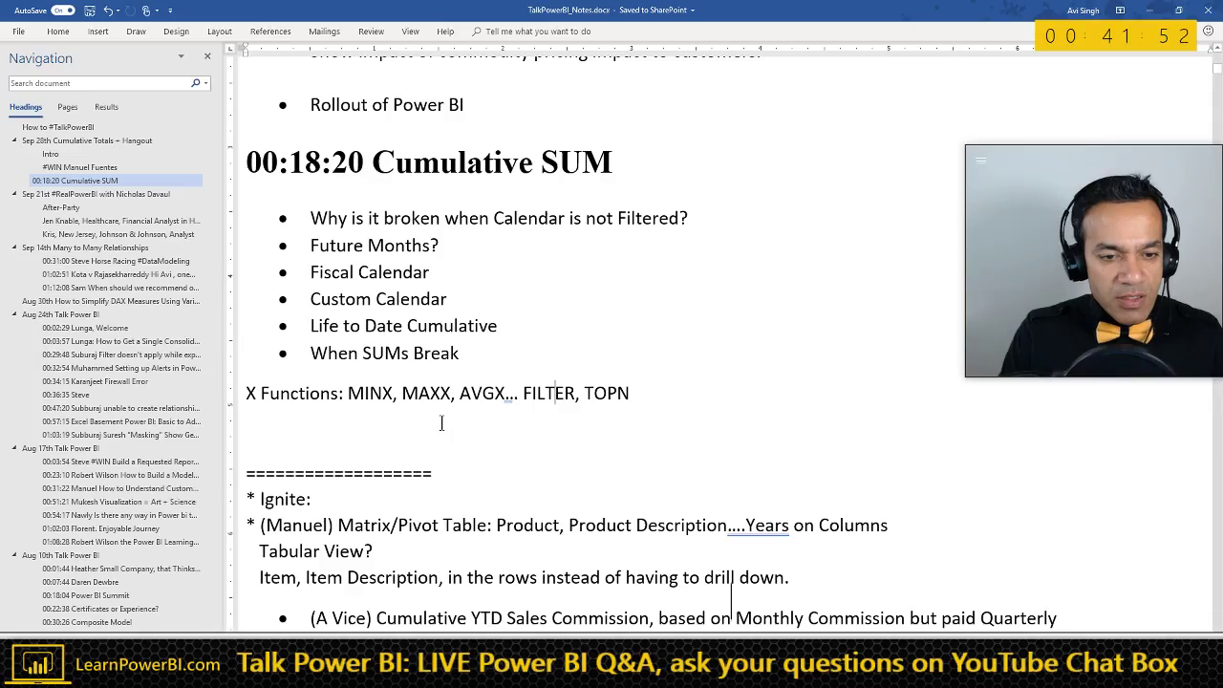
- Scroll the notes to the Ignite product-matrix-by-year question, then return to Power BI
{"action": "scroll", "coordinate": [457, 450], "scroll_direction": "down", "scroll_amount": 3}
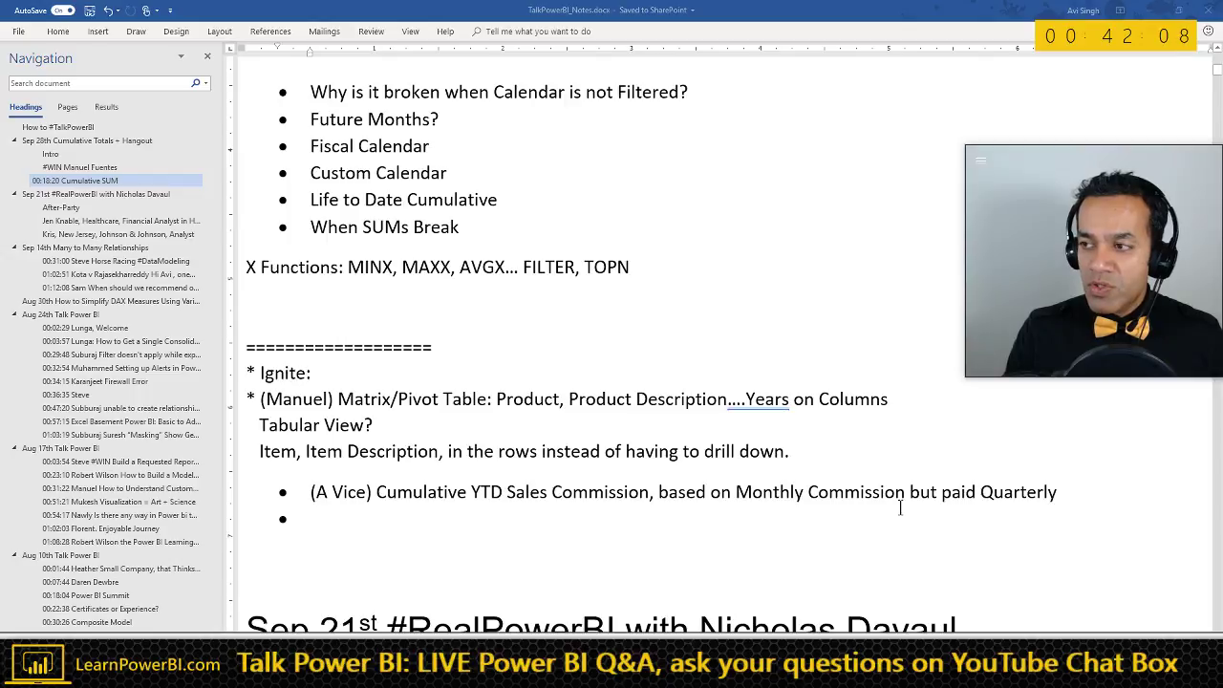
{"action": "key", "text": "alt+Tab"}
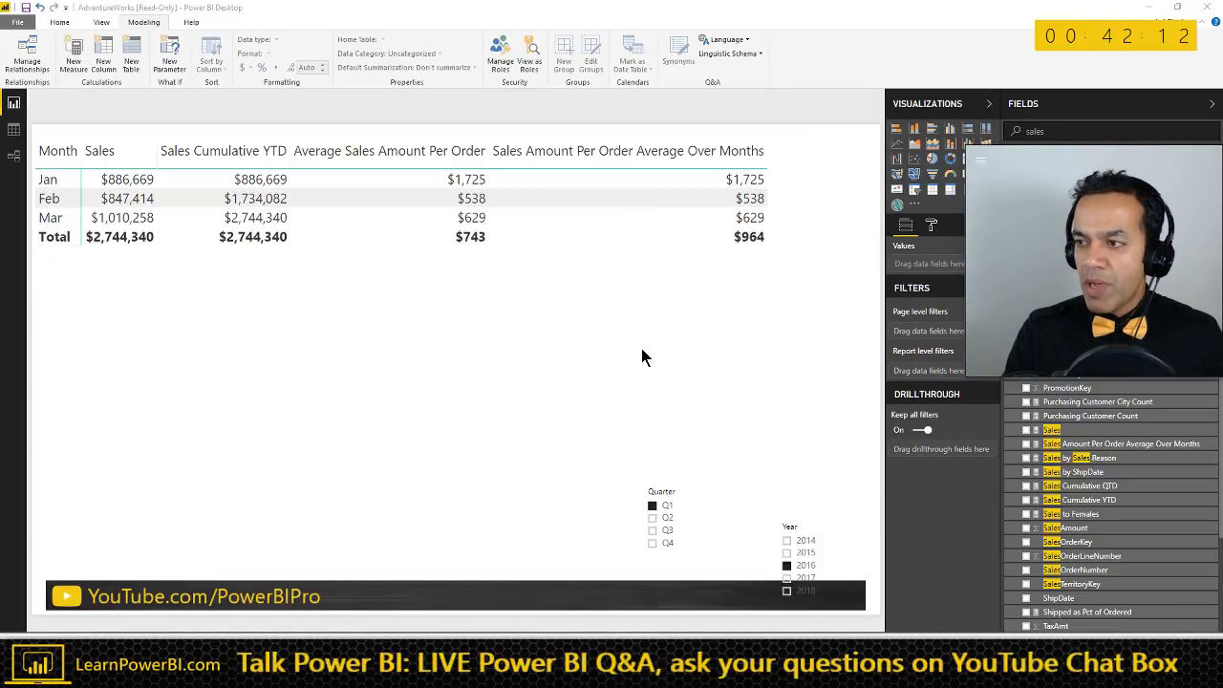
- Annotate Feb's $847,414 sales value and the Sales Amount Per Order Average measure formula
{"action": "key", "text": "alt+Tab"}
{"action": "key", "text": "alt+Tab"}
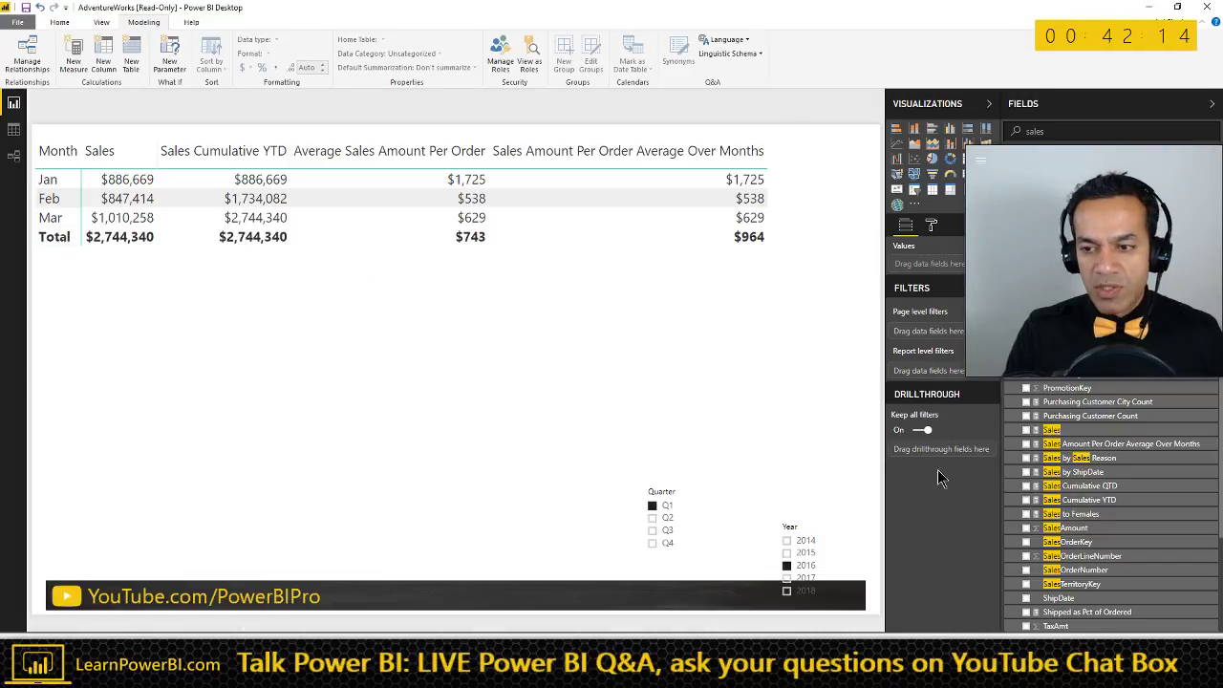
{"action": "left_click", "coordinate": [1097, 445]}
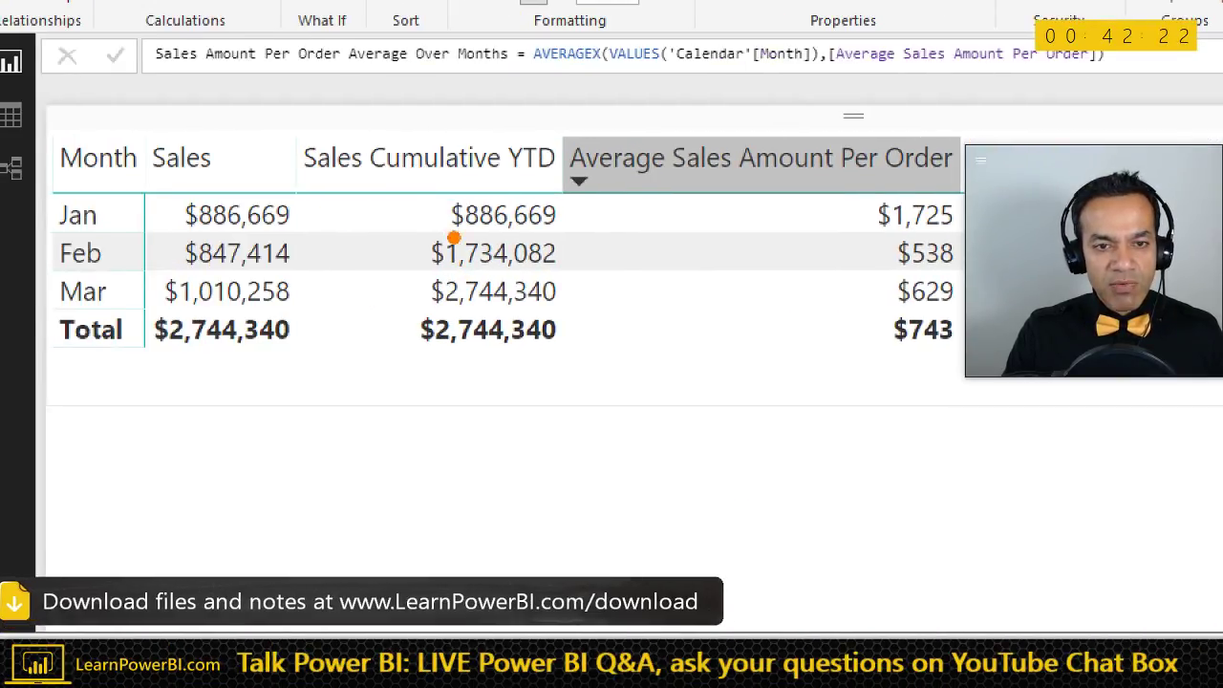
{"action": "mouse_move", "coordinate": [214, 228]}
{"action": "left_mouse_down"}
{"action": "mouse_move", "coordinate": [143, 260]}
{"action": "mouse_move", "coordinate": [323, 232]}
{"action": "mouse_move", "coordinate": [176, 240]}
{"action": "left_mouse_up"}
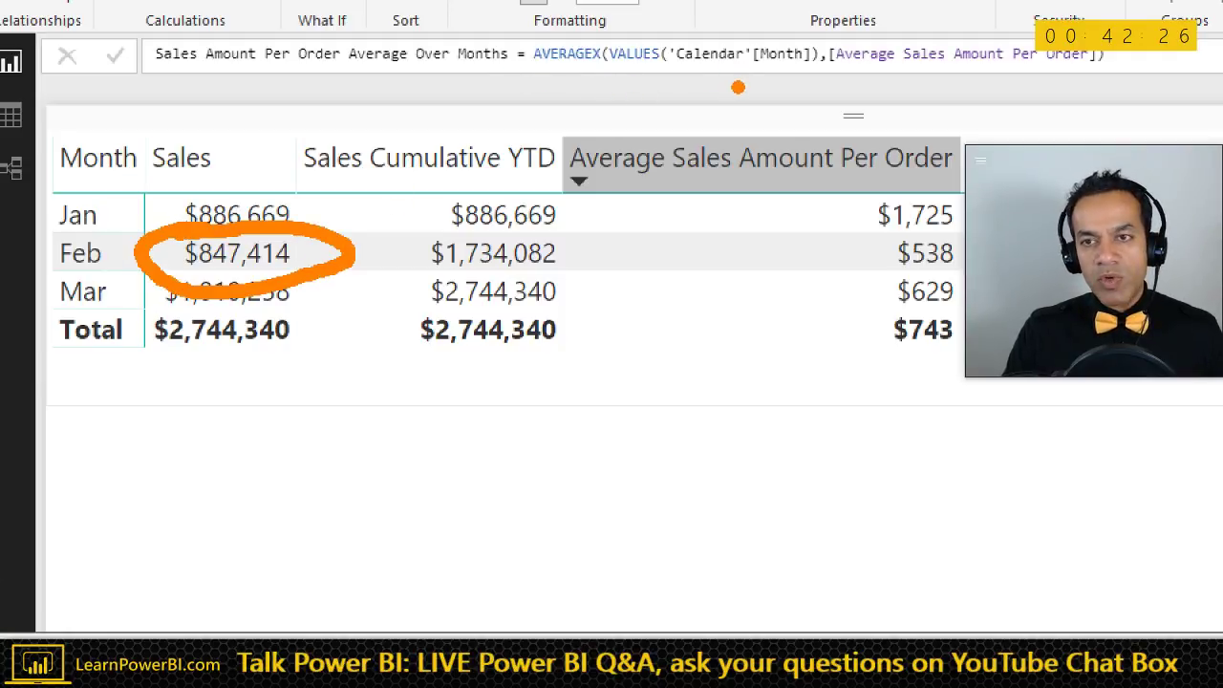
{"action": "left_click_drag", "start_coordinate": [745, 81], "coordinate": [743, 164]}
{"action": "left_click_drag", "start_coordinate": [950, 79], "coordinate": [947, 165]}
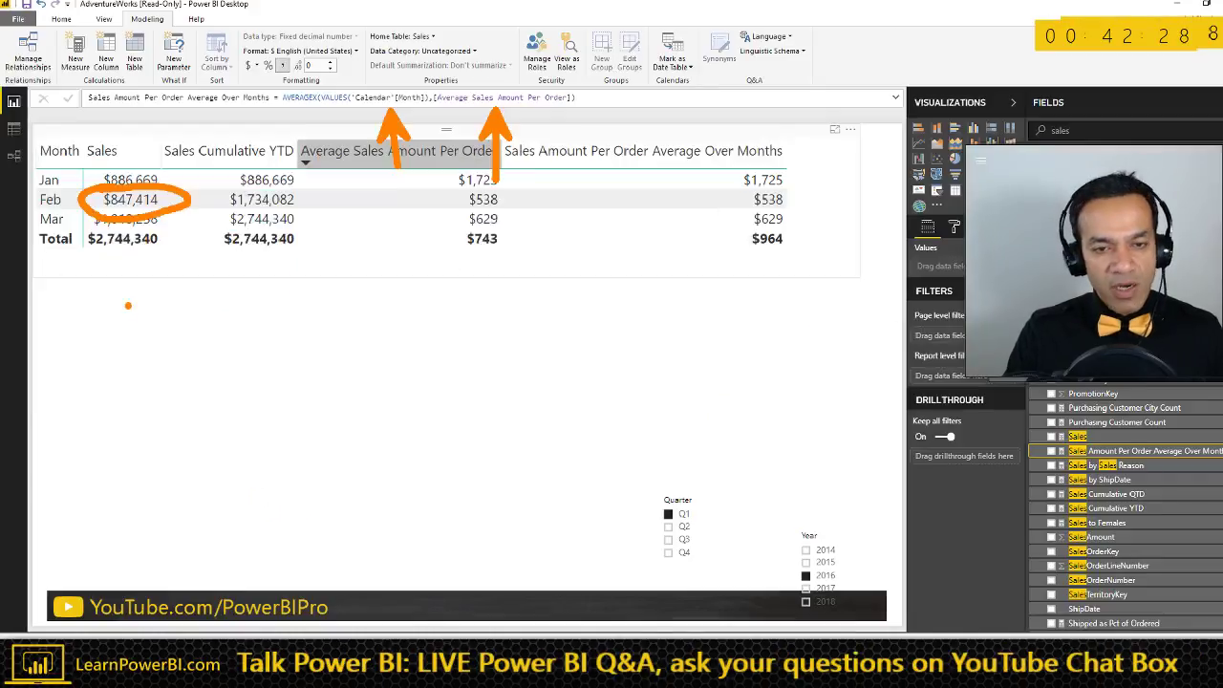
- Copy the monthly sales table and paste a duplicate below it
{"action": "left_click", "coordinate": [476, 187]}
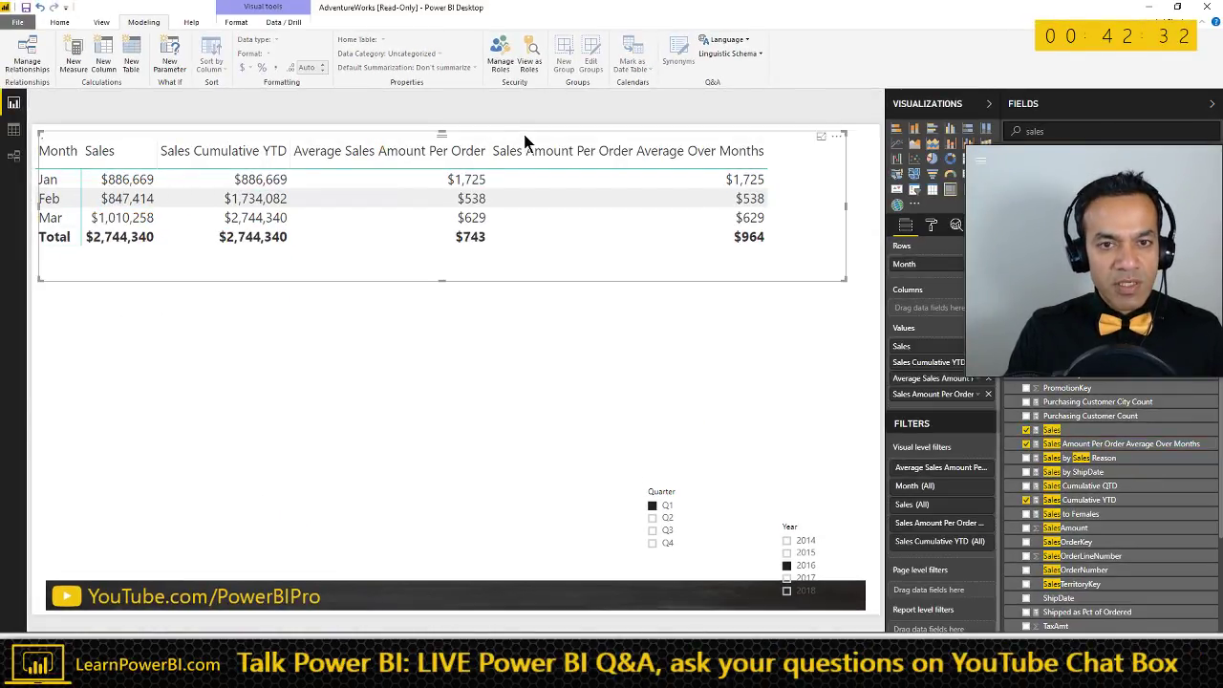
{"action": "key", "text": "ctrl+c"}
{"action": "key", "text": "ctrl+v"}
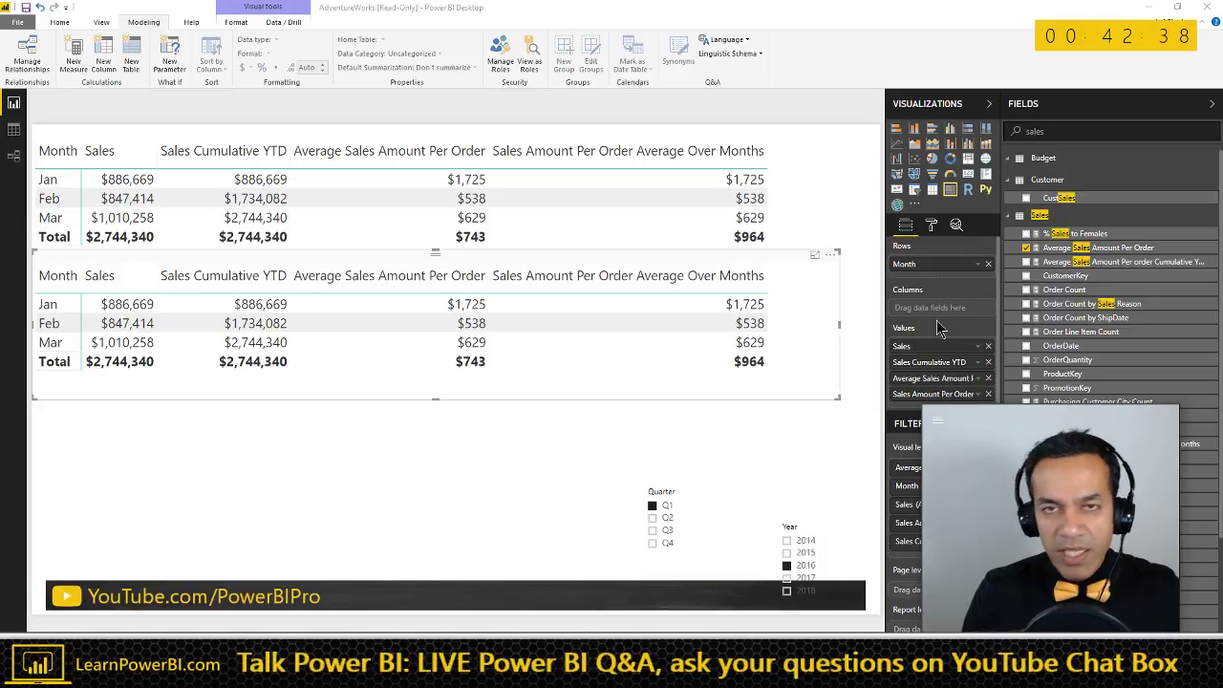
- In the copied table, swap Month for the Calendar Quarter field and clear Q1 from the Quarter slicer
{"action": "left_click", "coordinate": [989, 266]}
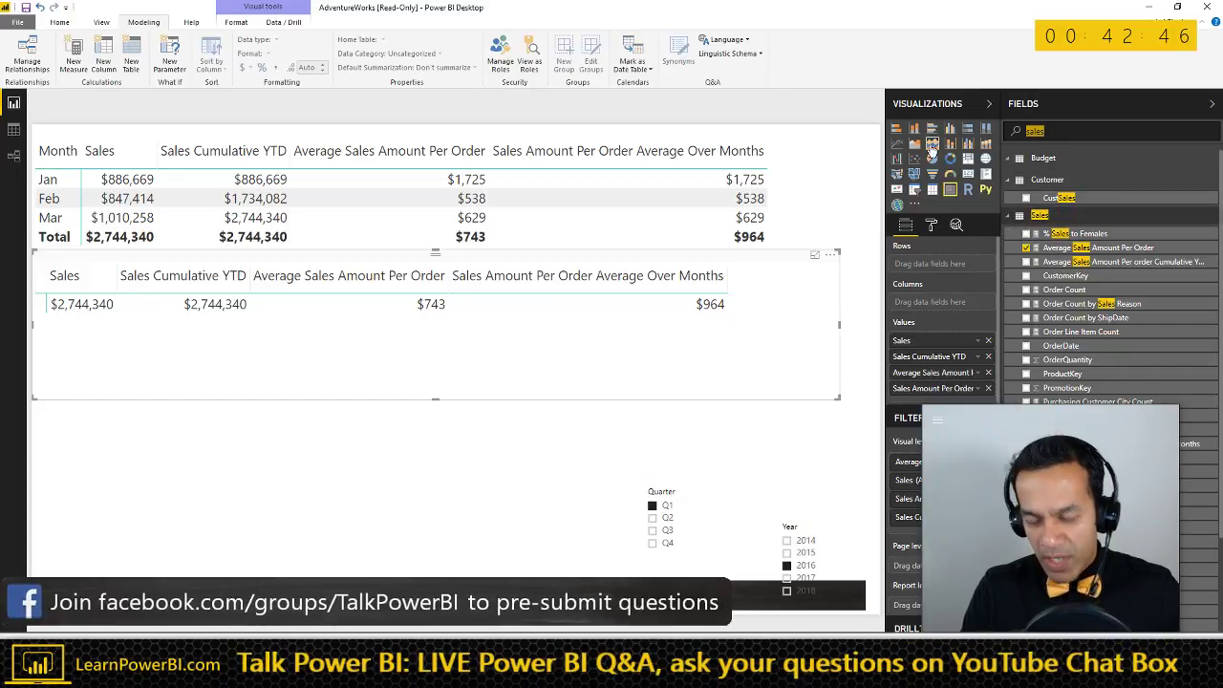
{"action": "key", "text": "BackSpace"}
{"action": "key", "text": "BackSpace"}
{"action": "key", "text": "BackSpace"}
{"action": "key", "text": "BackSpace"}
{"action": "key", "text": "BackSpace"}
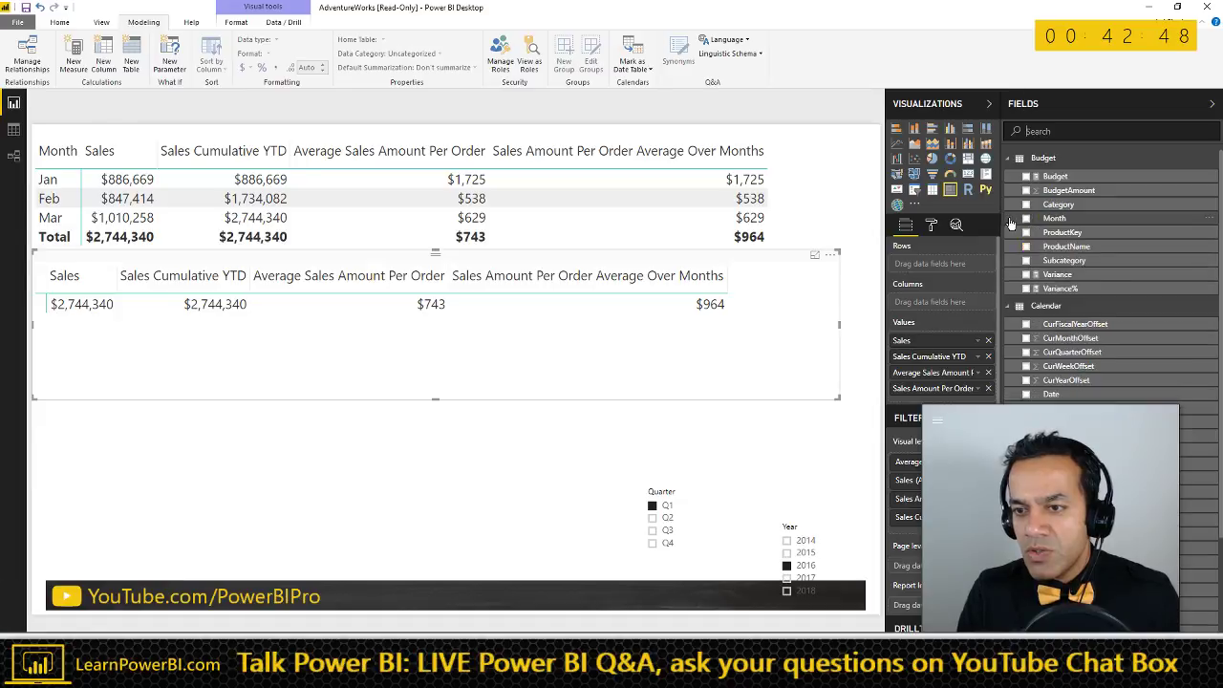
{"action": "left_click", "coordinate": [1011, 160]}
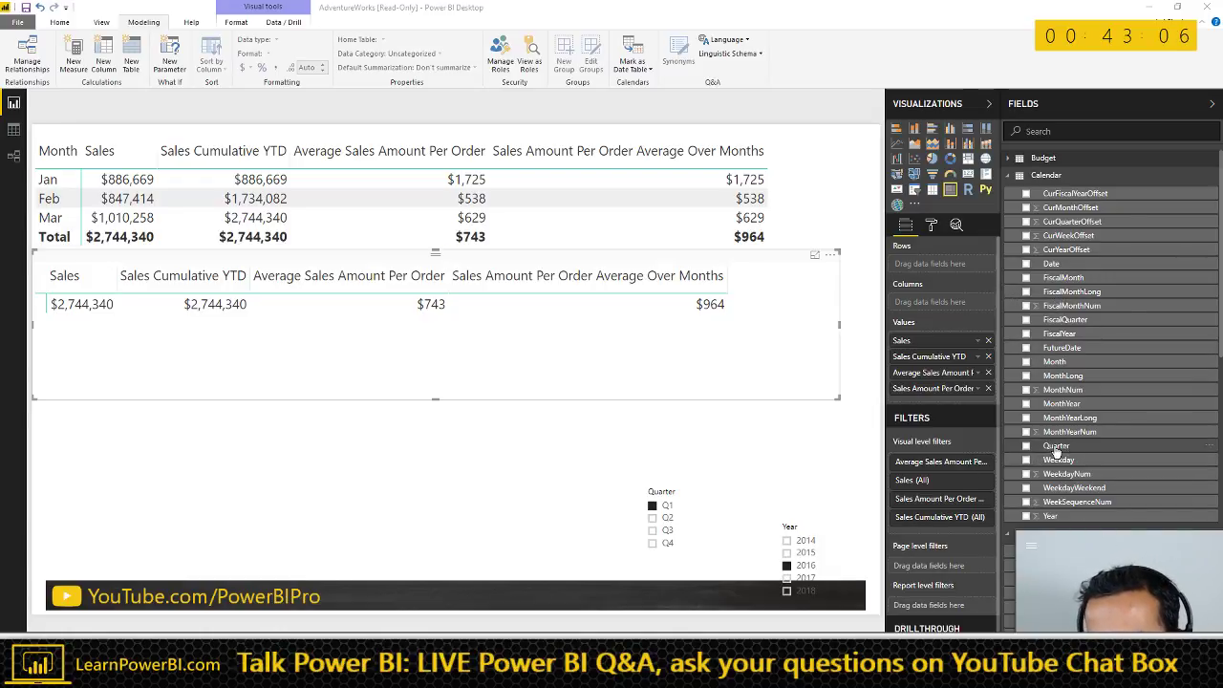
{"action": "left_click_drag", "start_coordinate": [1056, 449], "coordinate": [904, 366]}
{"action": "left_click_drag", "start_coordinate": [477, 355], "coordinate": [476, 356]}
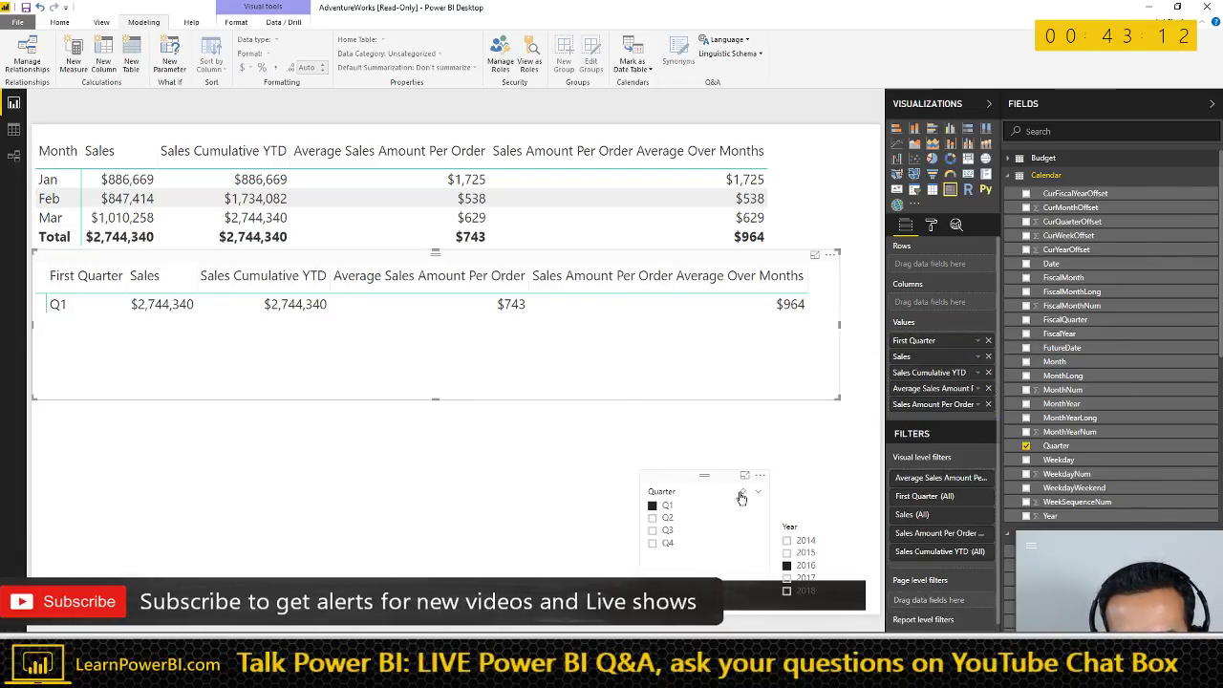
{"action": "left_click", "coordinate": [743, 492]}
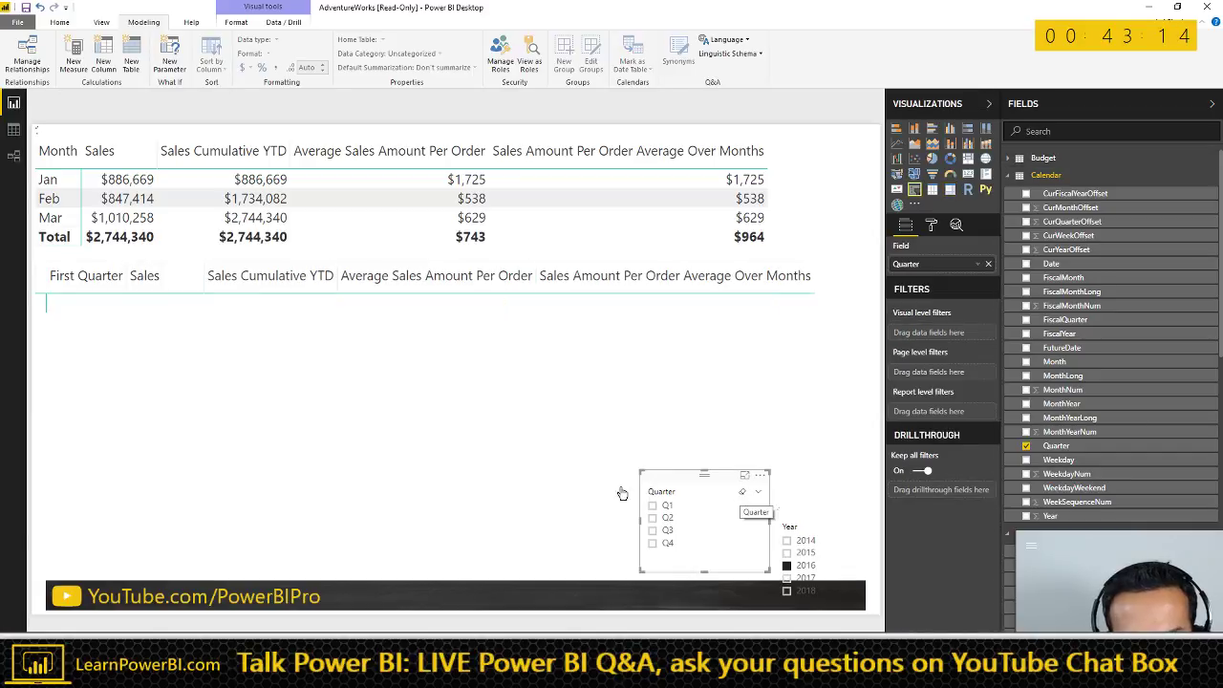
- Move the Year slicer up, keep the copy a plain table, and filter to 2017
{"action": "left_click", "coordinate": [790, 533]}
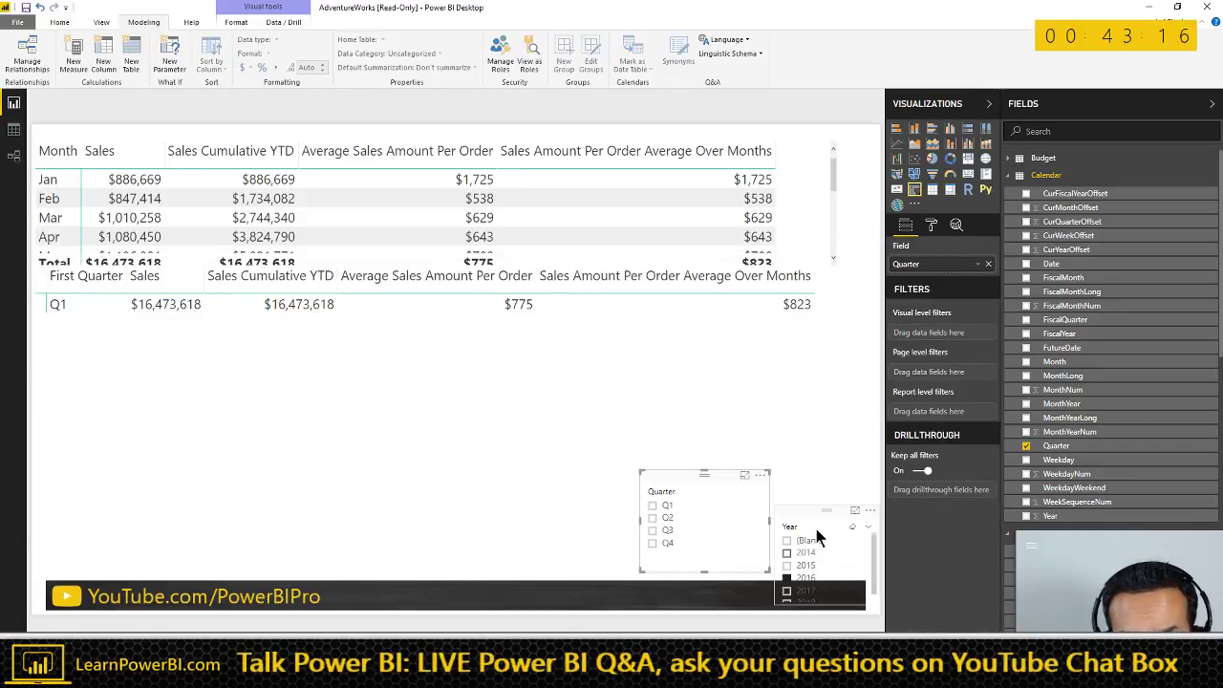
{"action": "left_click_drag", "start_coordinate": [808, 508], "coordinate": [835, 459]}
{"action": "left_click", "coordinate": [645, 372]}
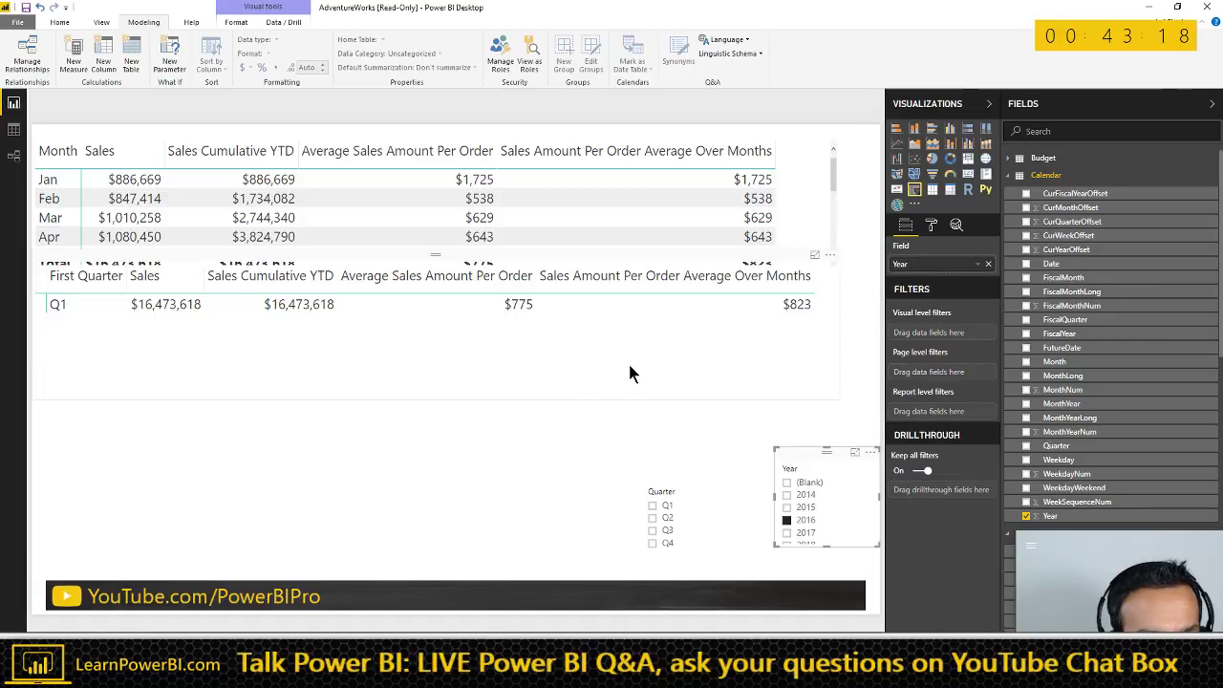
{"action": "left_click_drag", "start_coordinate": [717, 251], "coordinate": [698, 292]}
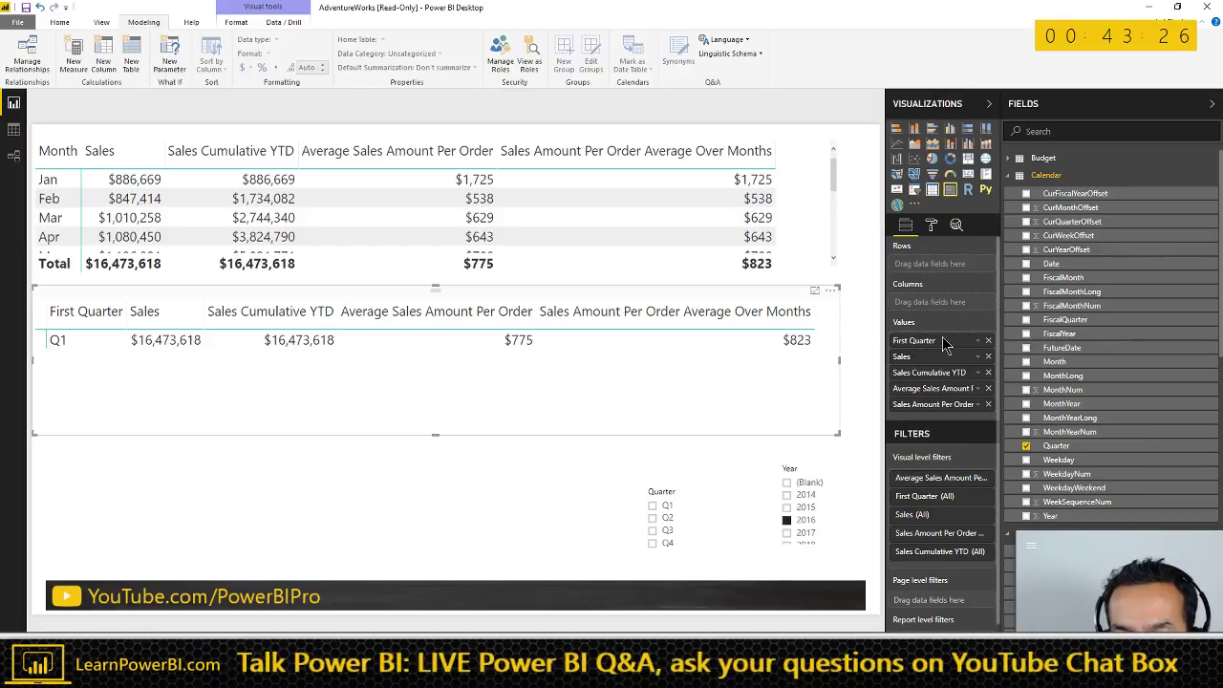
{"action": "key", "text": "ctrl+z"}
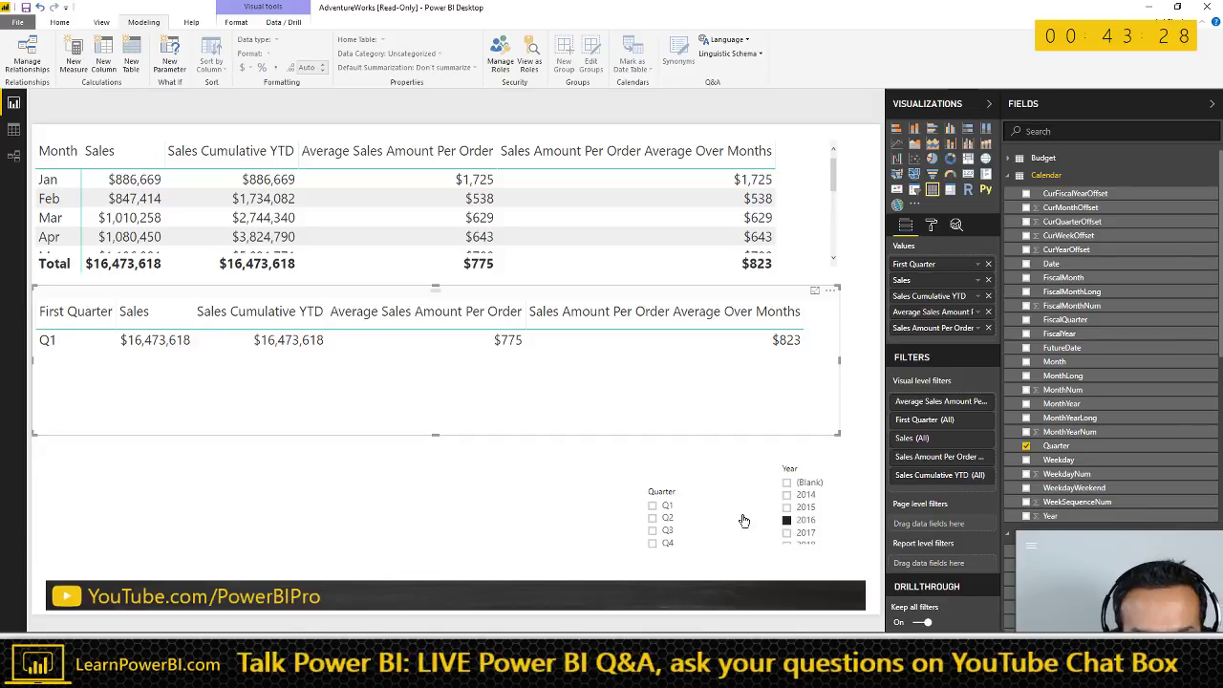
{"action": "left_click", "coordinate": [806, 533]}
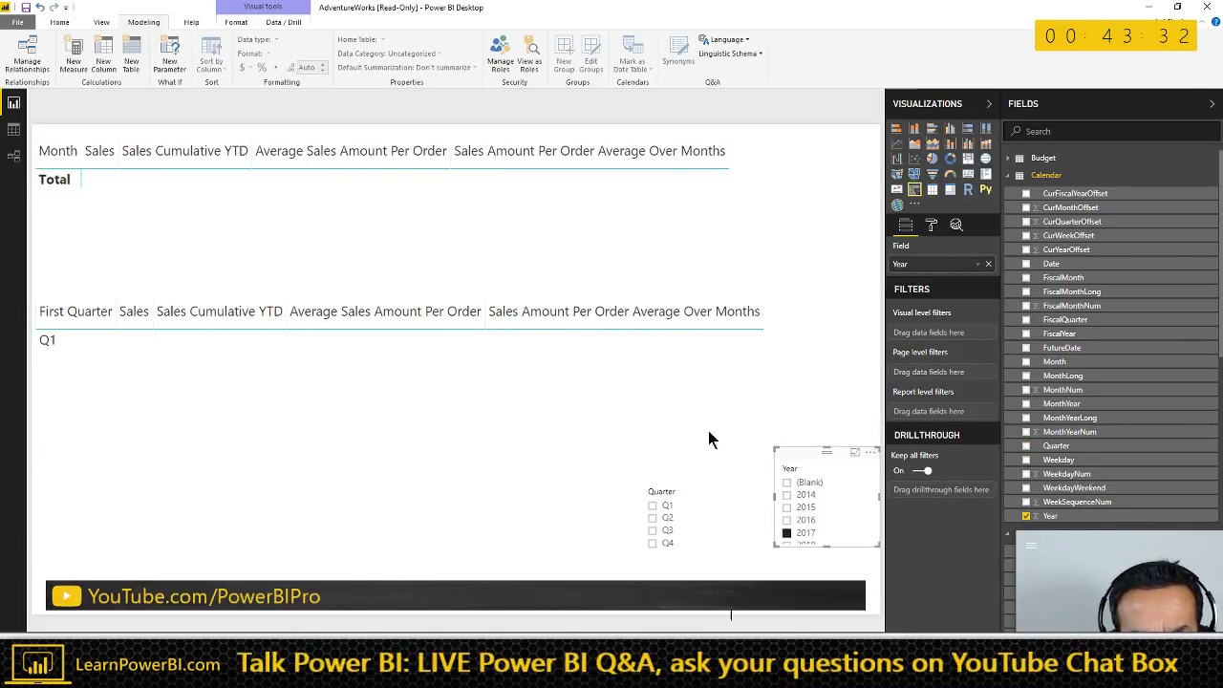
- Delete the original monthly table, move the First Quarter table and Quarter slicer up, then go to Word
{"action": "left_click", "coordinate": [793, 350]}
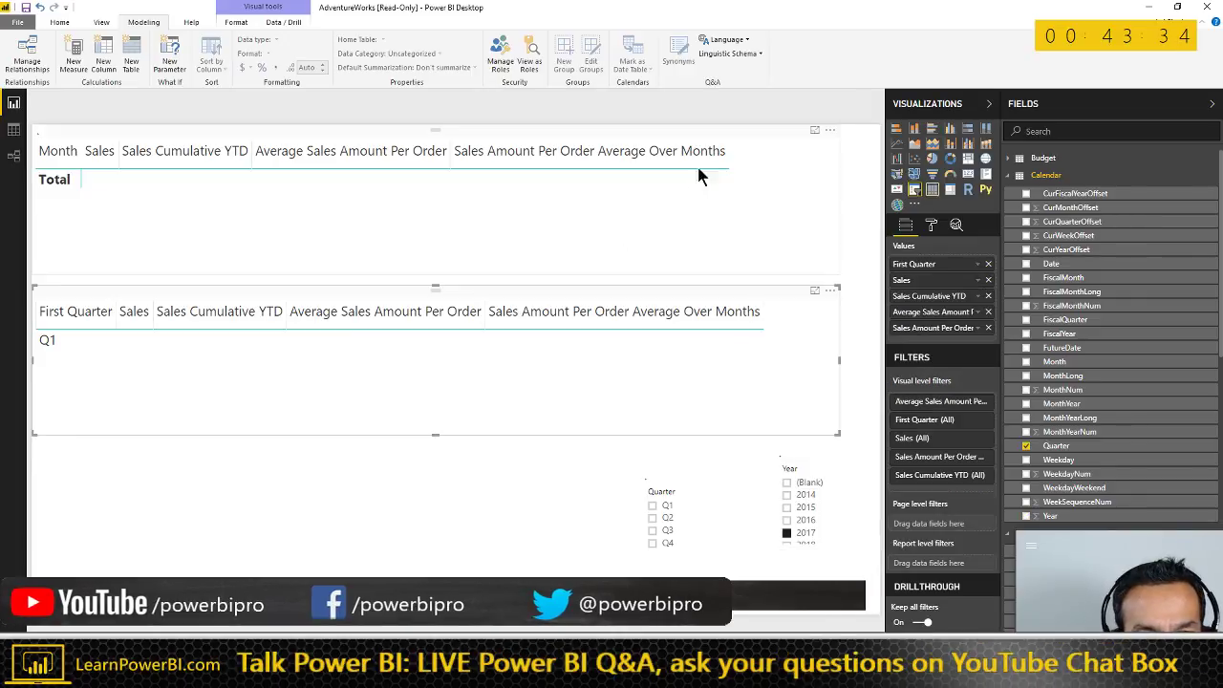
{"action": "left_click", "coordinate": [764, 134]}
{"action": "key", "text": "Delete"}
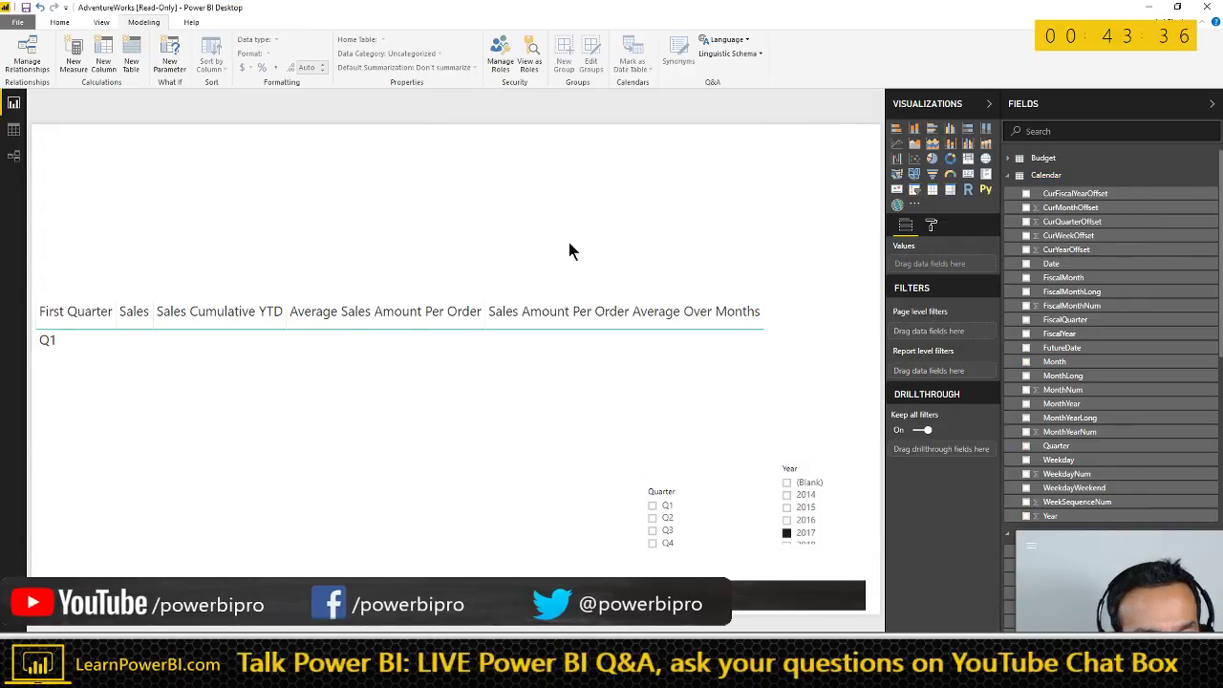
{"action": "left_click_drag", "start_coordinate": [783, 294], "coordinate": [771, 190]}
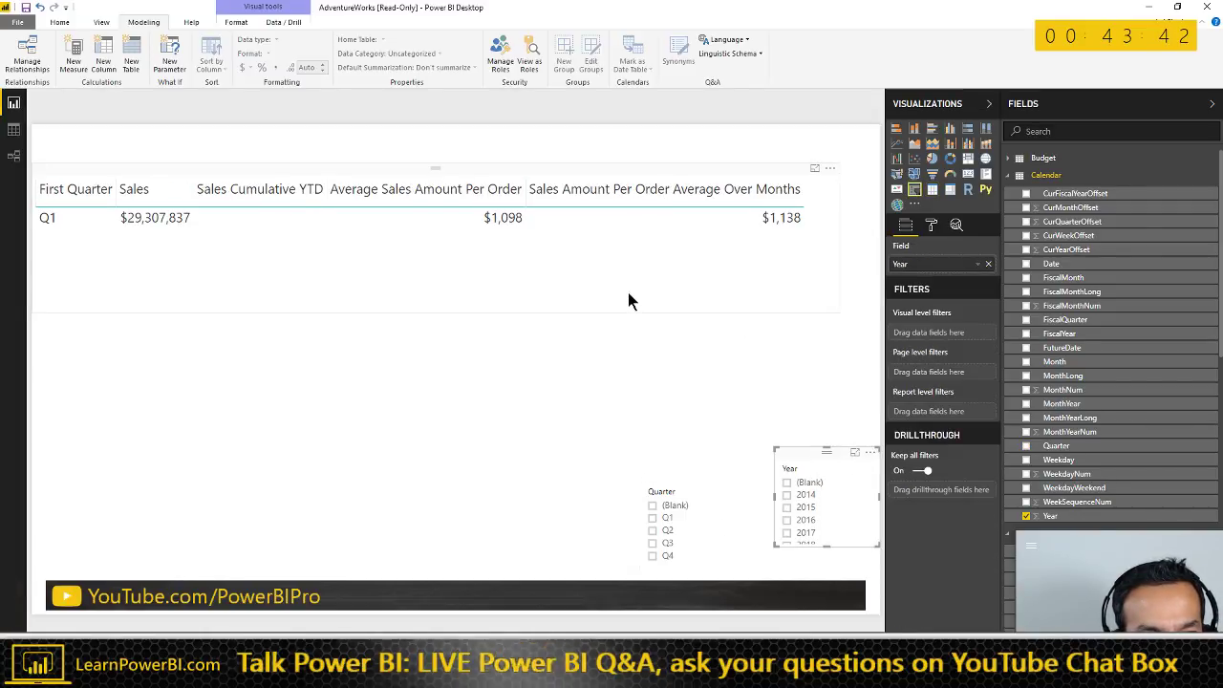
{"action": "left_click", "coordinate": [765, 180]}
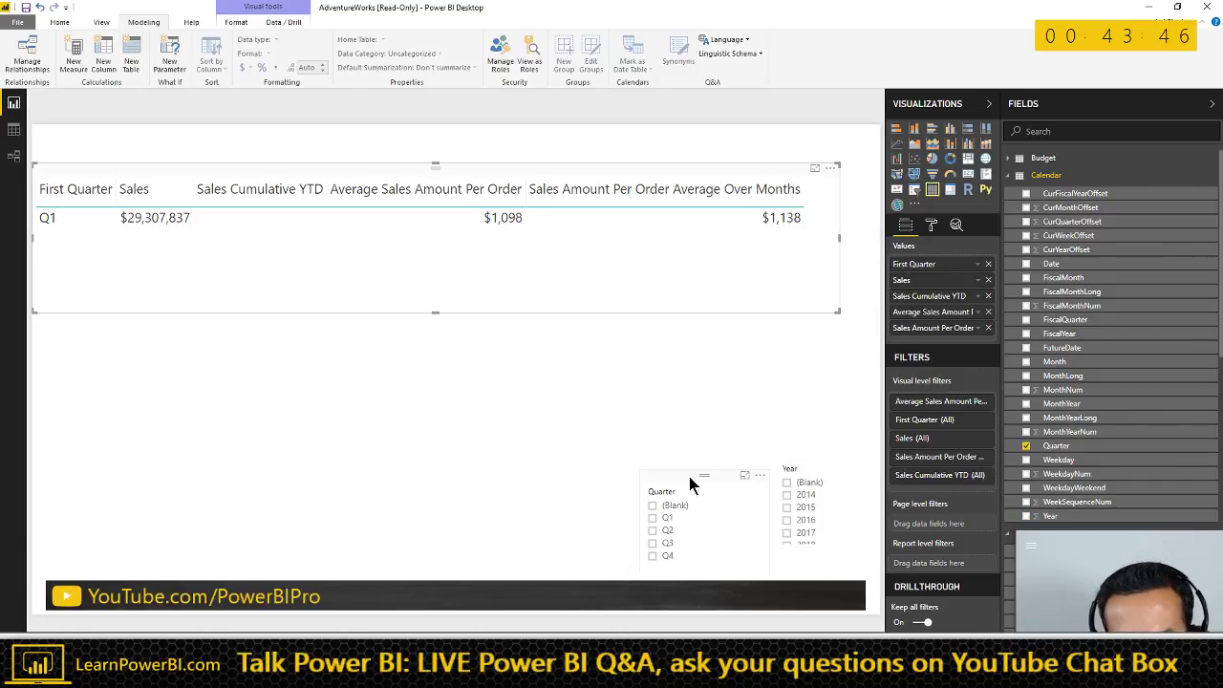
{"action": "left_click_drag", "start_coordinate": [689, 478], "coordinate": [705, 442]}
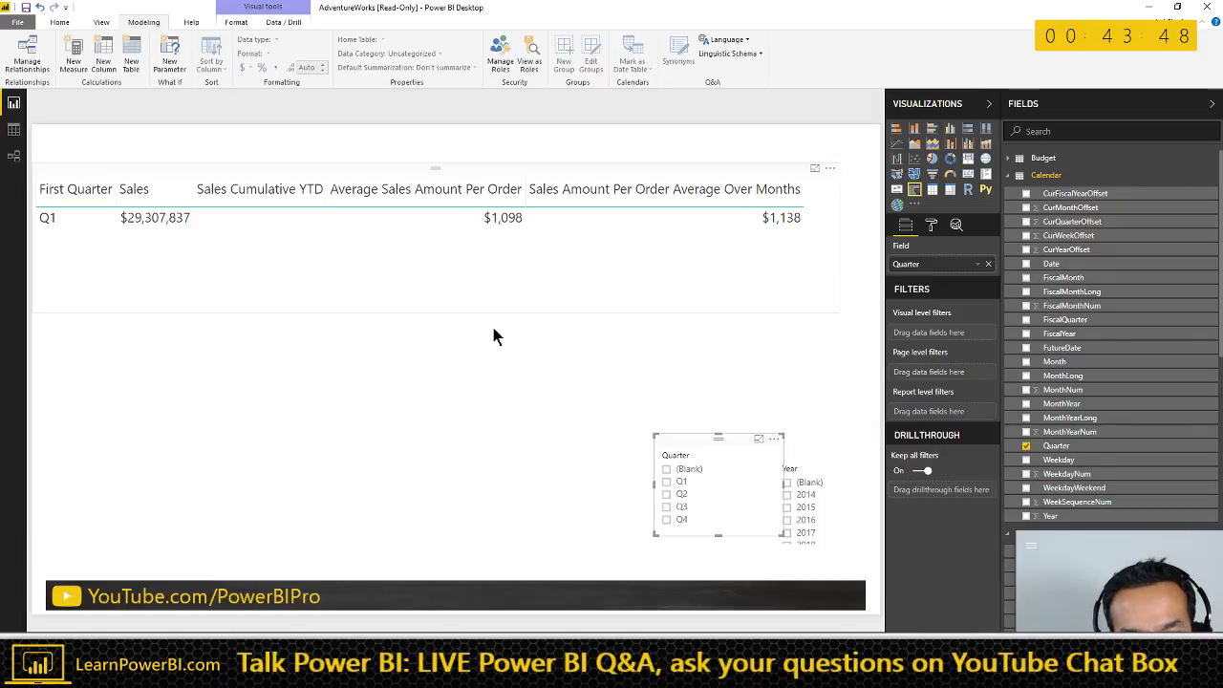
{"action": "left_click", "coordinate": [494, 331]}
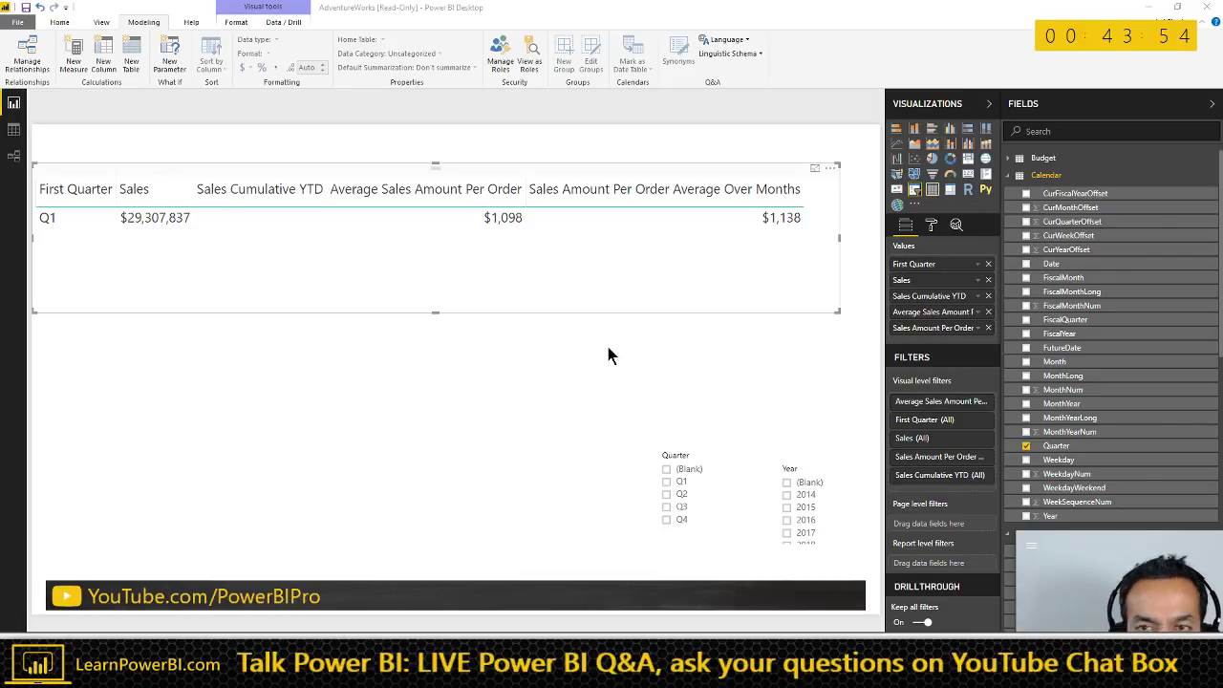
{"action": "key", "text": "alt+Tab"}
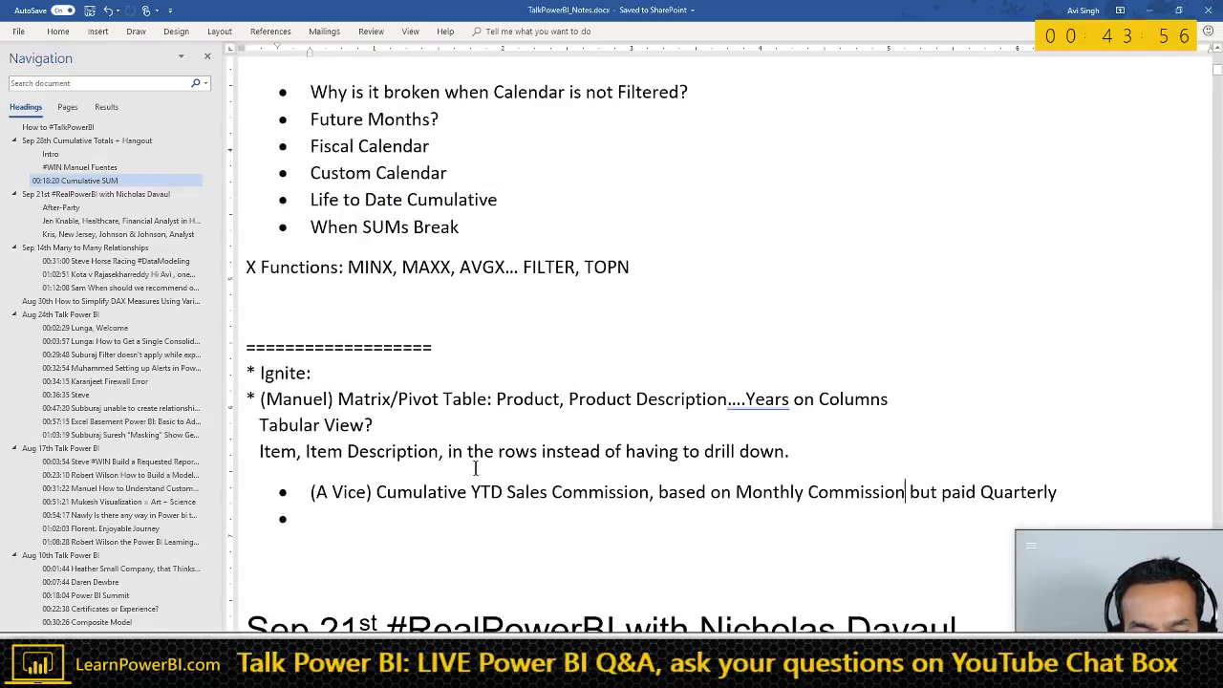
{"action": "key", "text": "alt+Tab"}
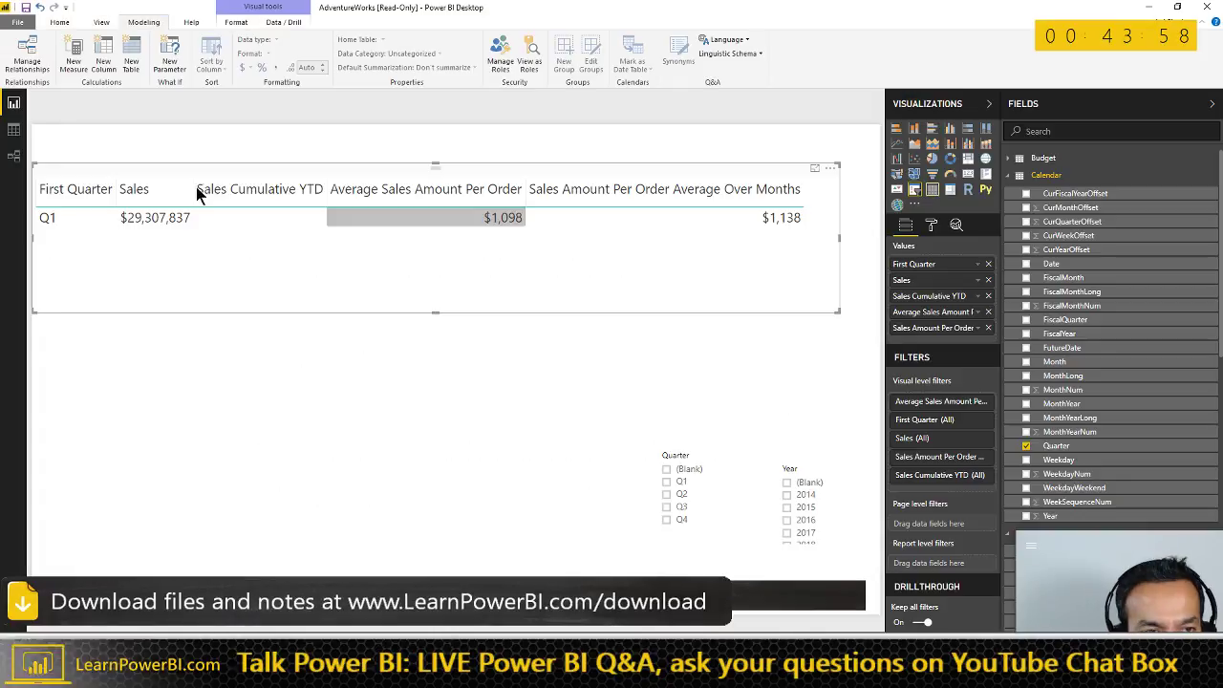
{"action": "left_click", "coordinate": [134, 218]}
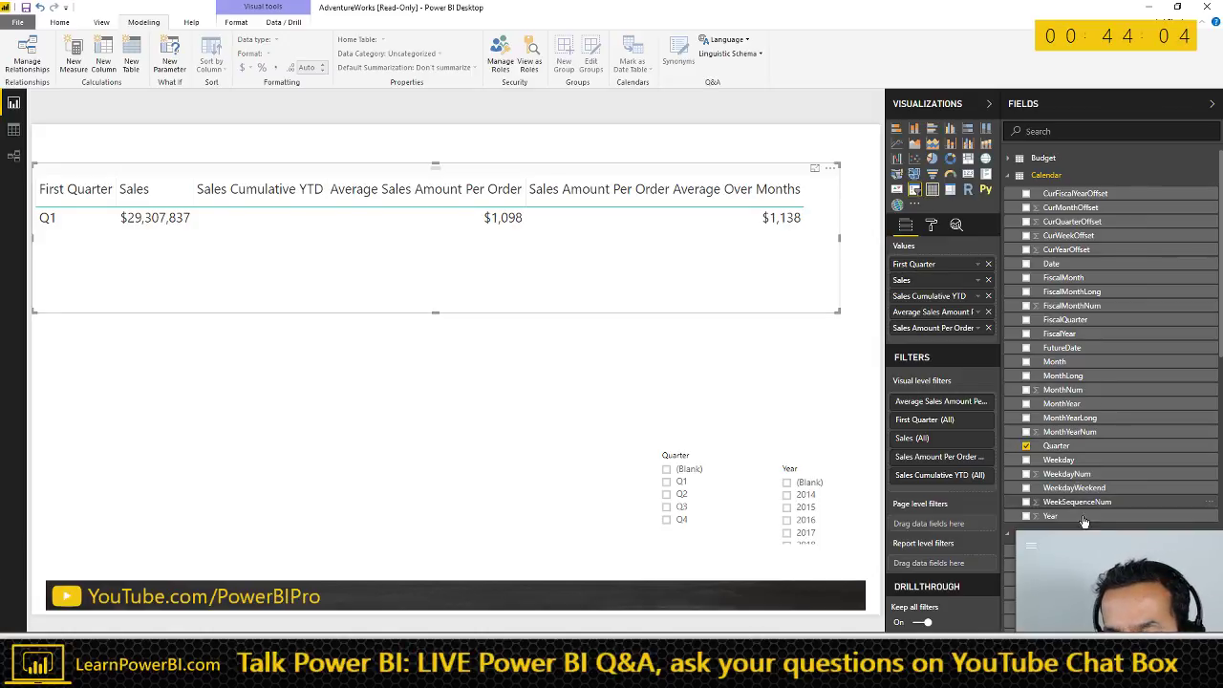
{"action": "scroll", "coordinate": [1101, 506], "scroll_direction": "down", "scroll_amount": 1}
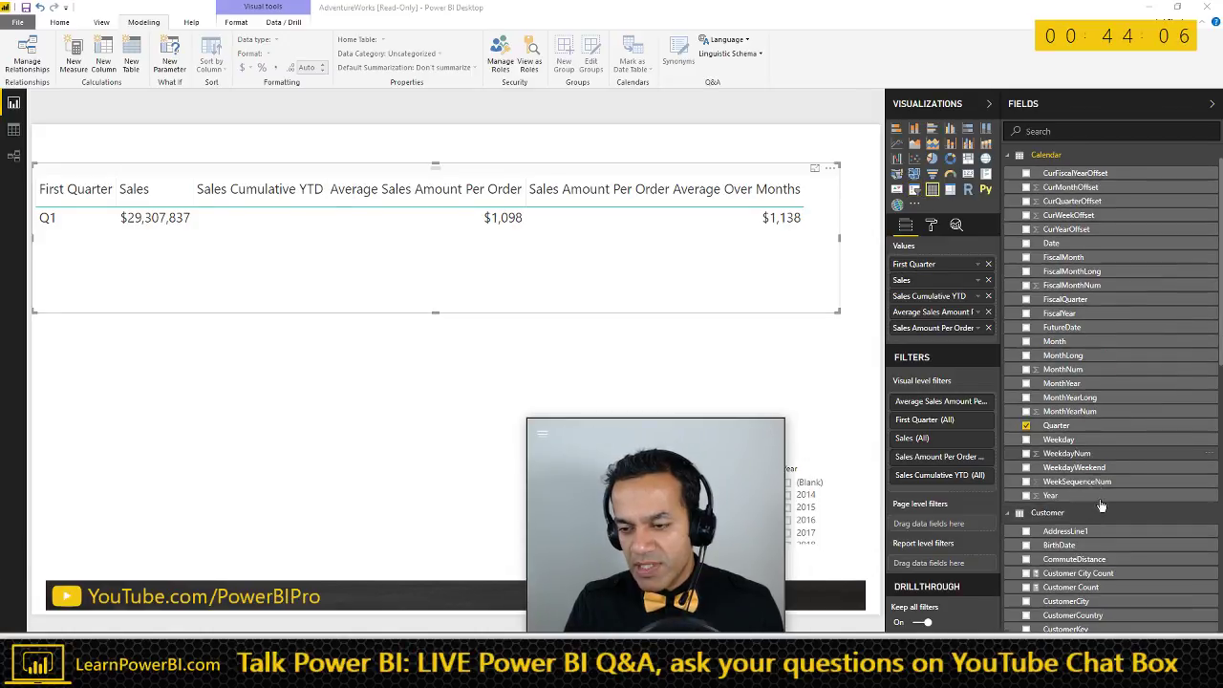
{"action": "scroll", "coordinate": [1101, 506], "scroll_direction": "down", "scroll_amount": 10}
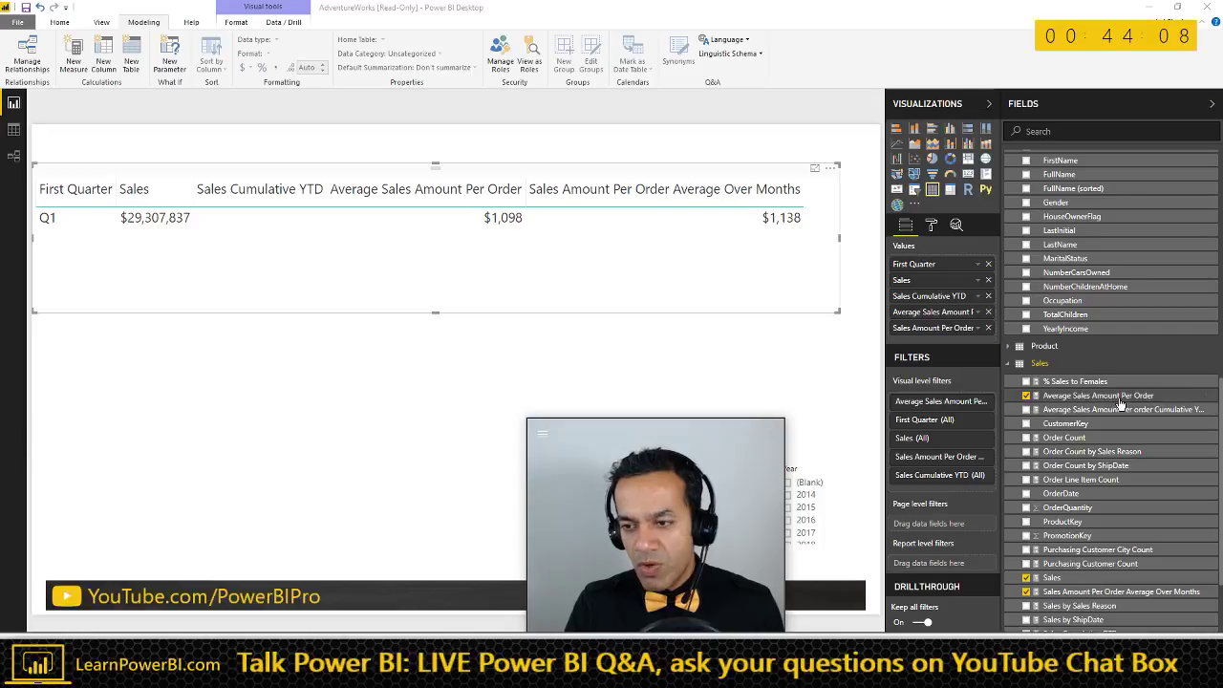
{"action": "left_click", "coordinate": [1119, 397]}
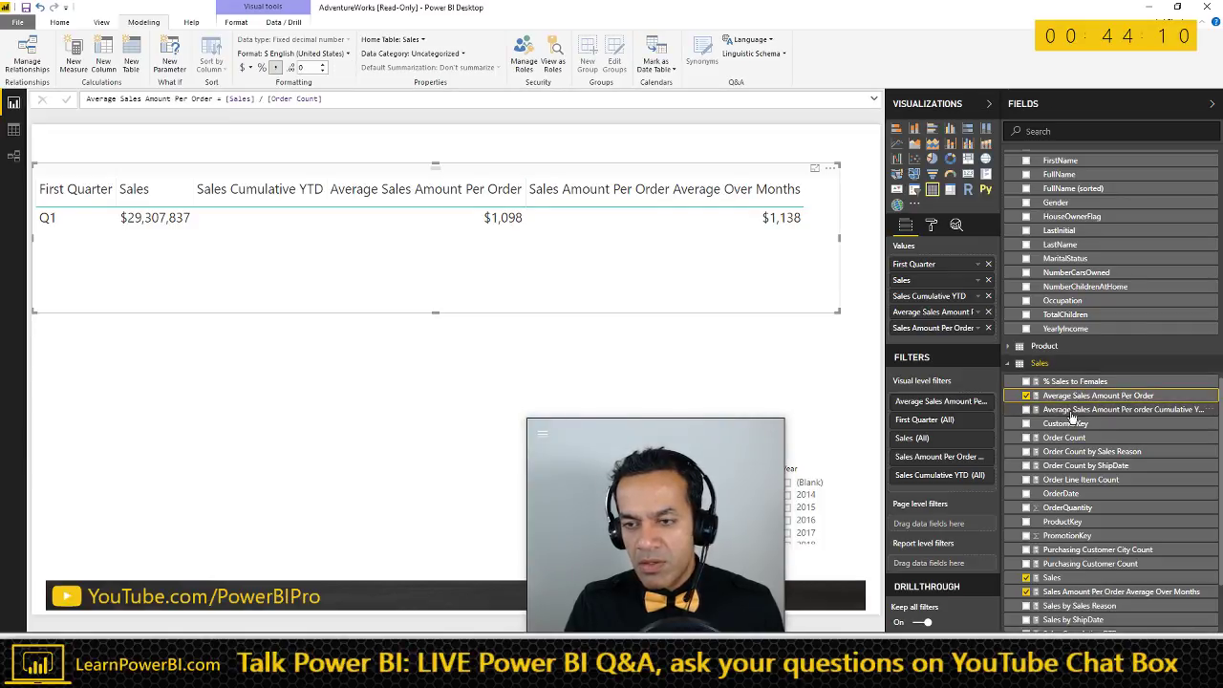
{"action": "scroll", "coordinate": [1097, 557], "scroll_direction": "down", "scroll_amount": 3}
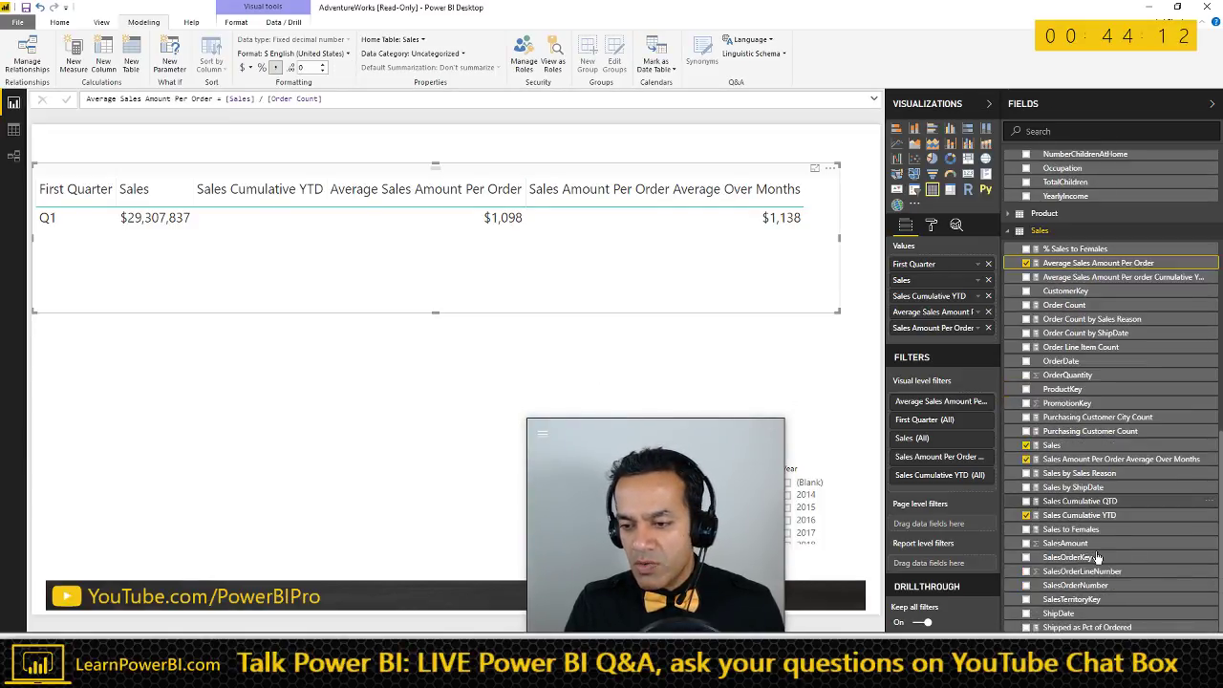
{"action": "scroll", "coordinate": [1098, 557], "scroll_direction": "down", "scroll_amount": 1}
{"action": "left_click", "coordinate": [1118, 401]}
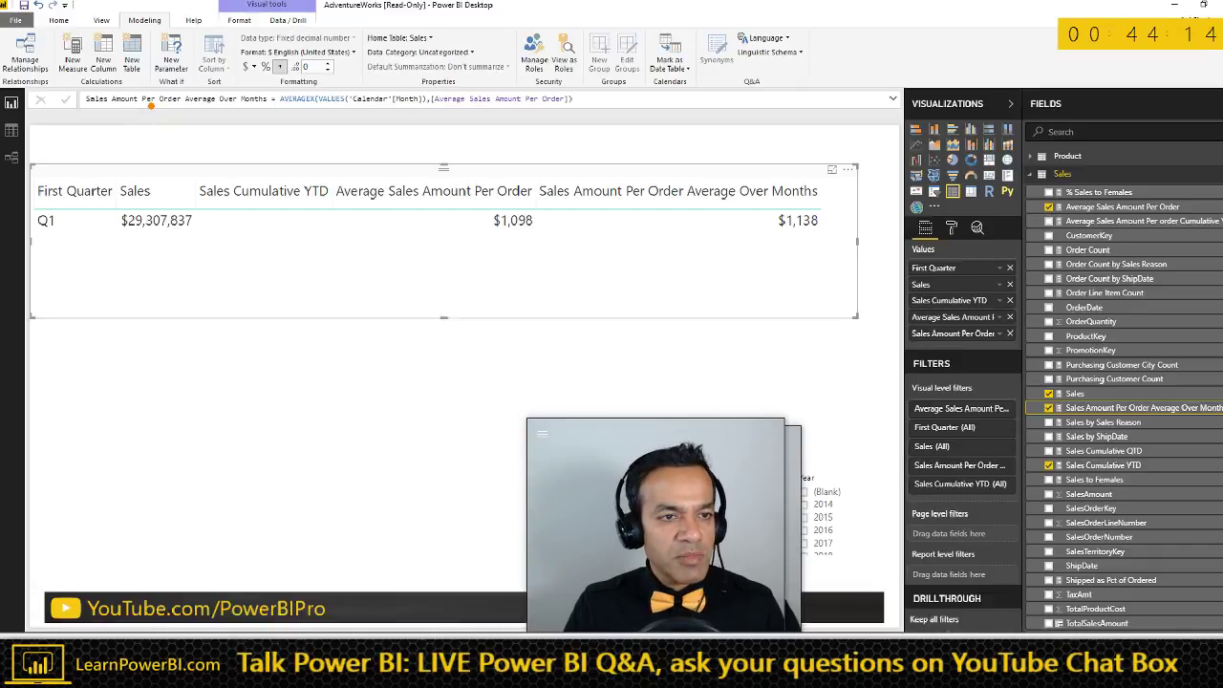
{"action": "triple_click", "coordinate": [265, 98]}
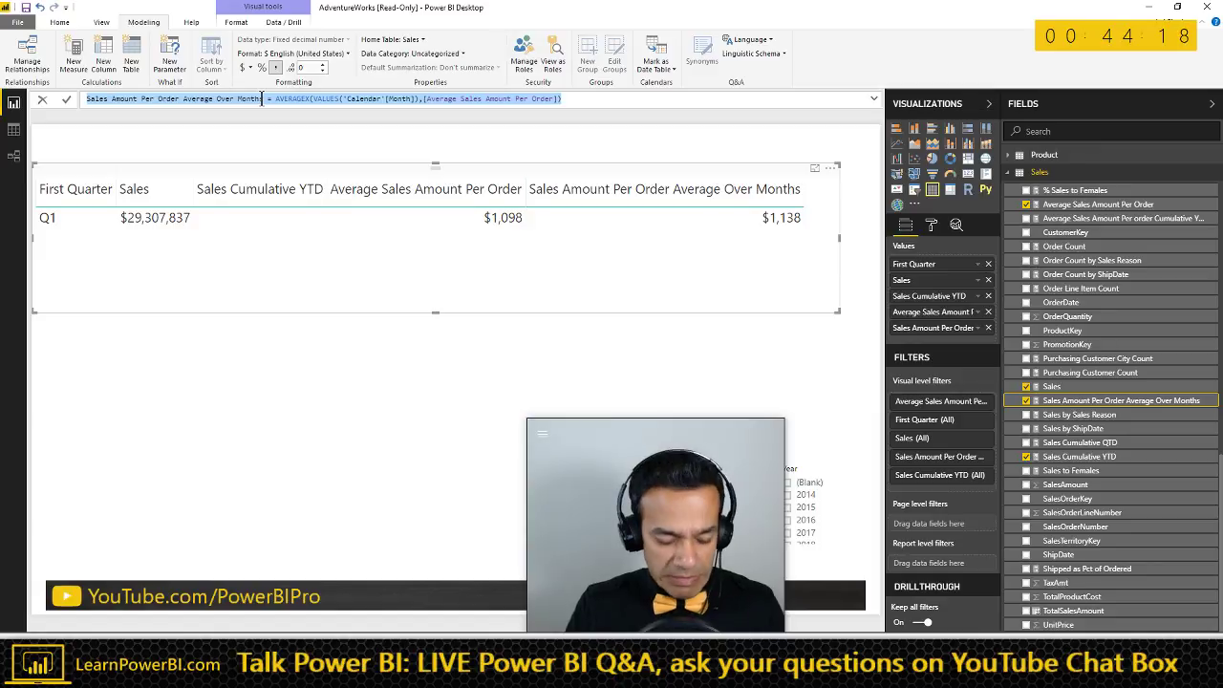
{"action": "key", "text": "alt+Tab"}
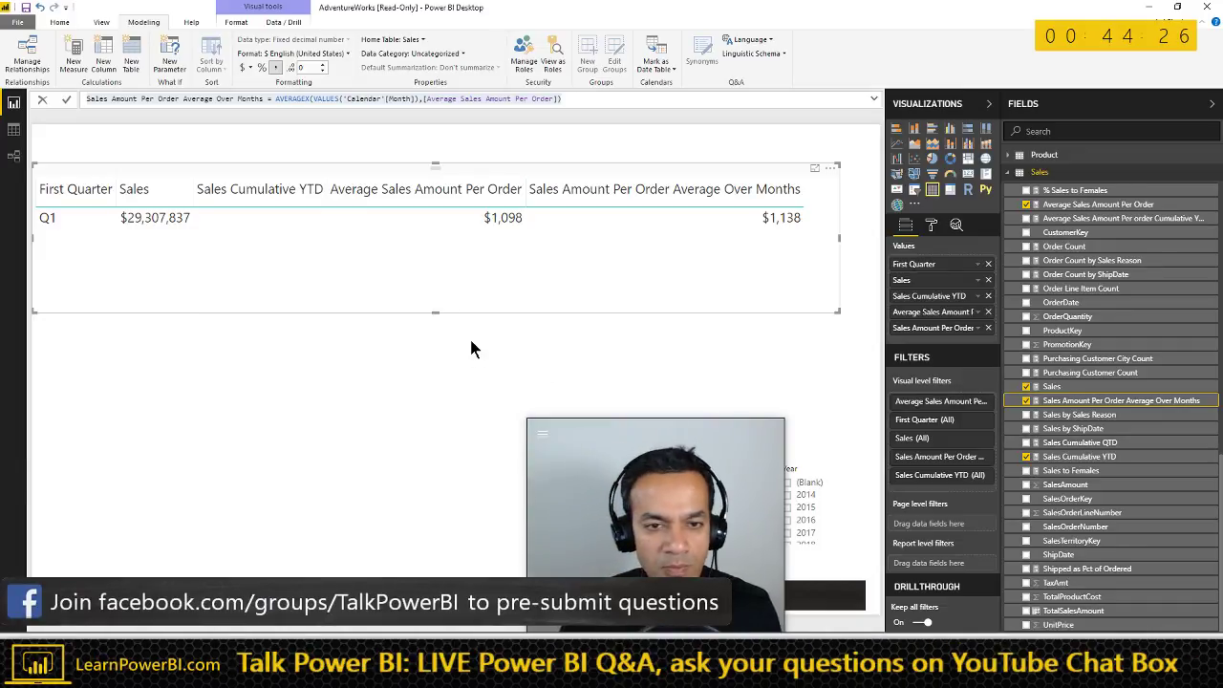
{"action": "left_click", "coordinate": [506, 235]}
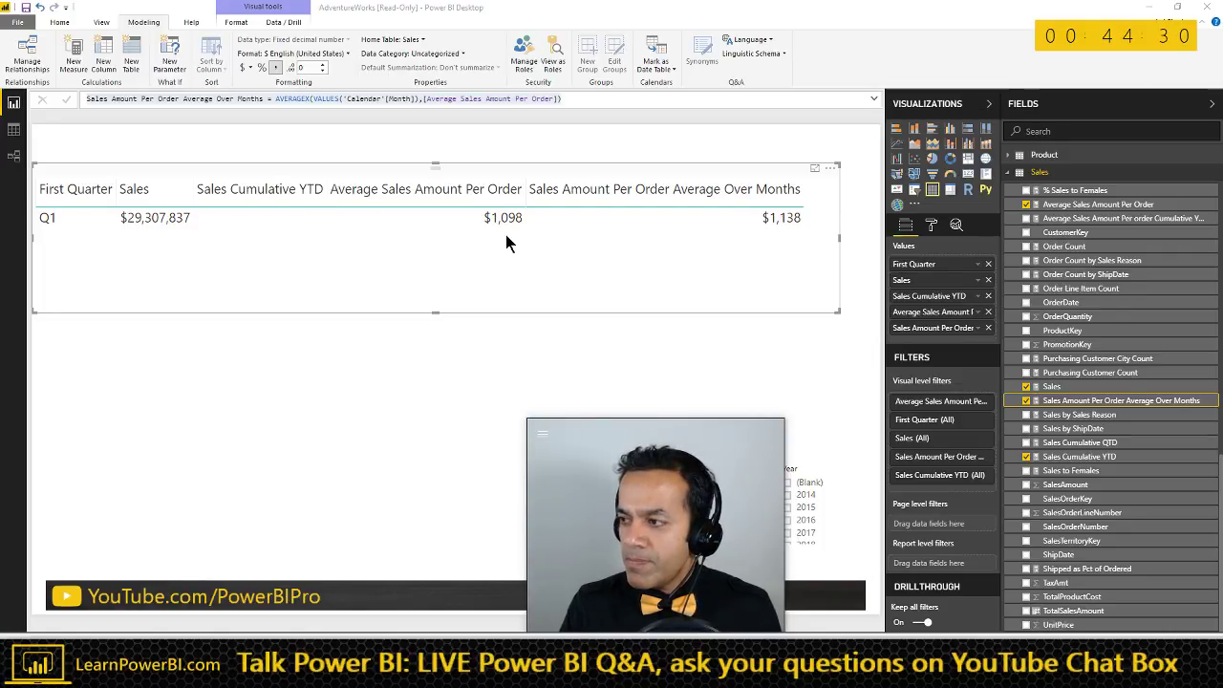
{"action": "key", "text": "alt+Tab"}
{"action": "scroll", "coordinate": [385, 403], "scroll_direction": "down", "scroll_amount": 1}
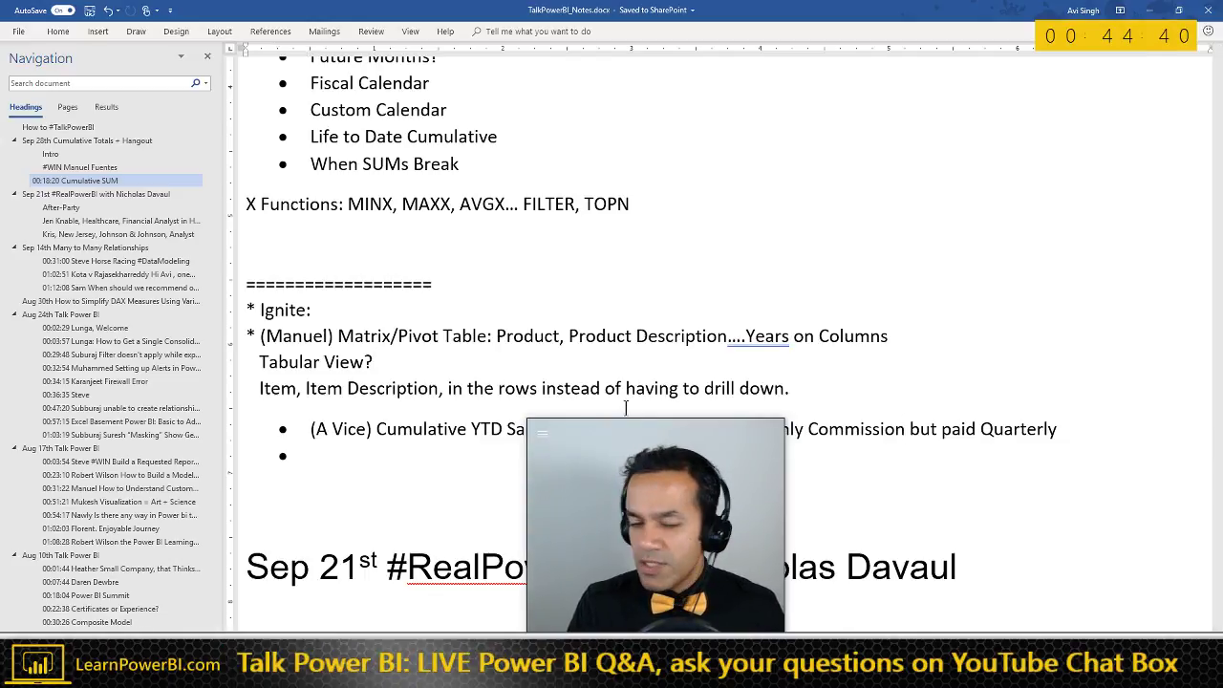
- Add a new heading-style line below the X Functions line in the notes
{"action": "scroll", "coordinate": [477, 387], "scroll_direction": "down", "scroll_amount": 1}
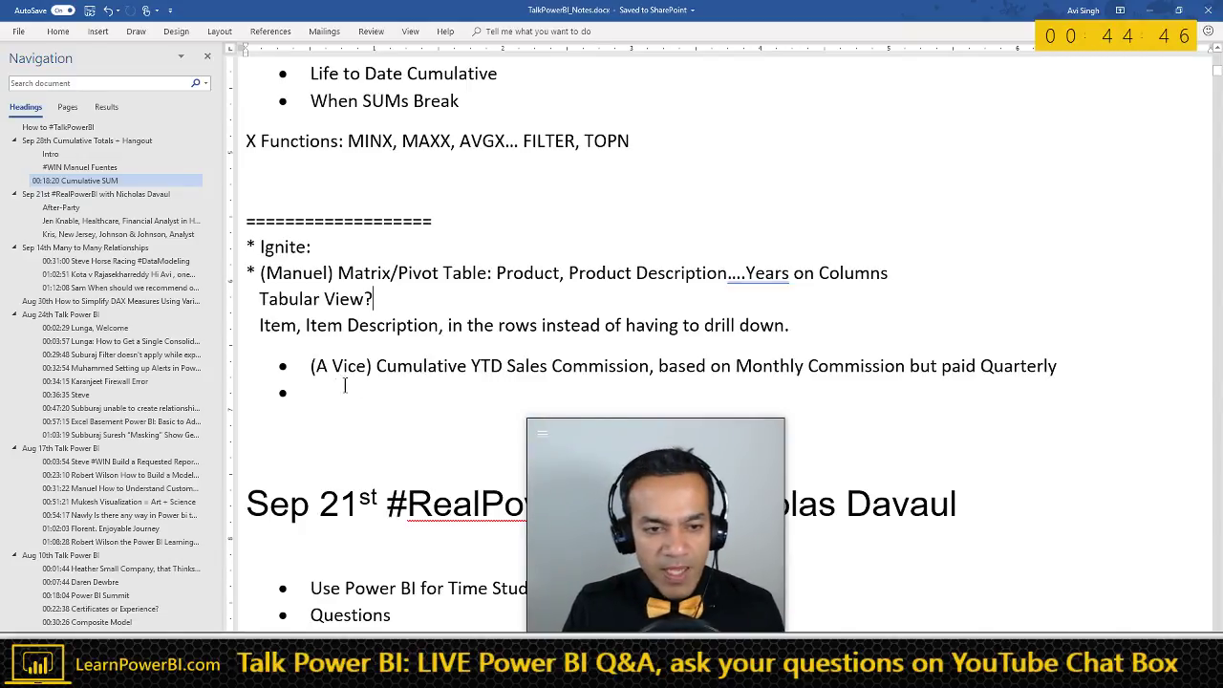
{"action": "scroll", "coordinate": [369, 385], "scroll_direction": "down", "scroll_amount": 1}
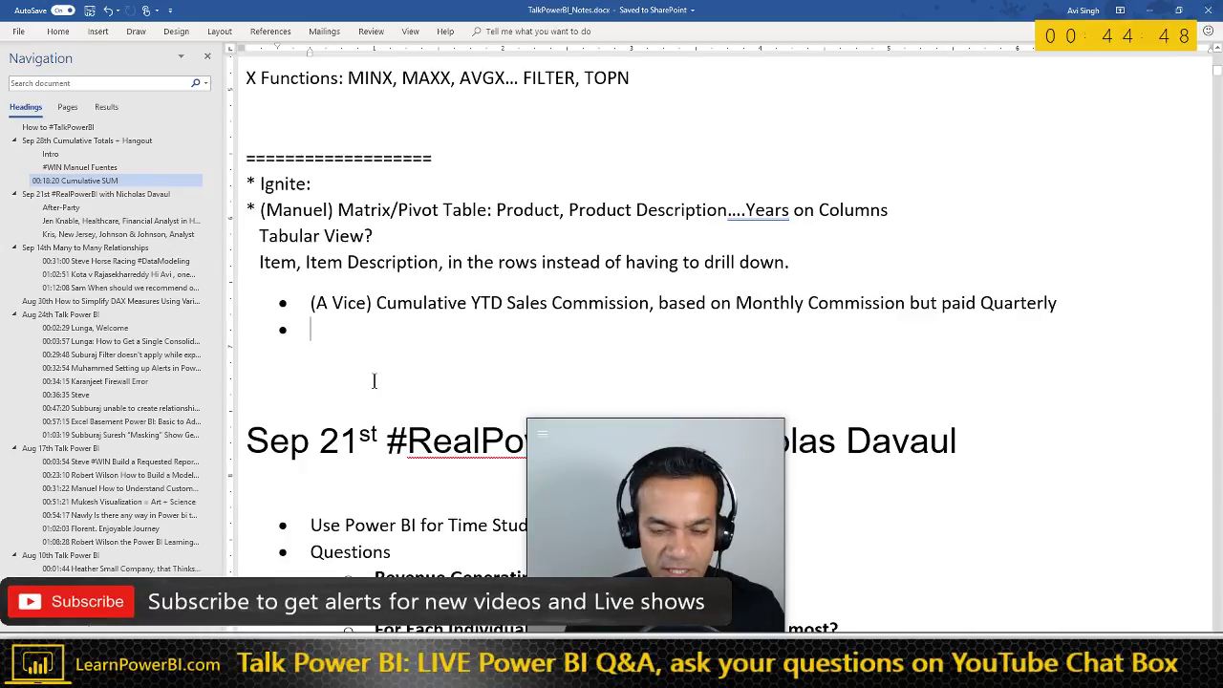
{"action": "scroll", "coordinate": [392, 377], "scroll_direction": "down", "scroll_amount": 1}
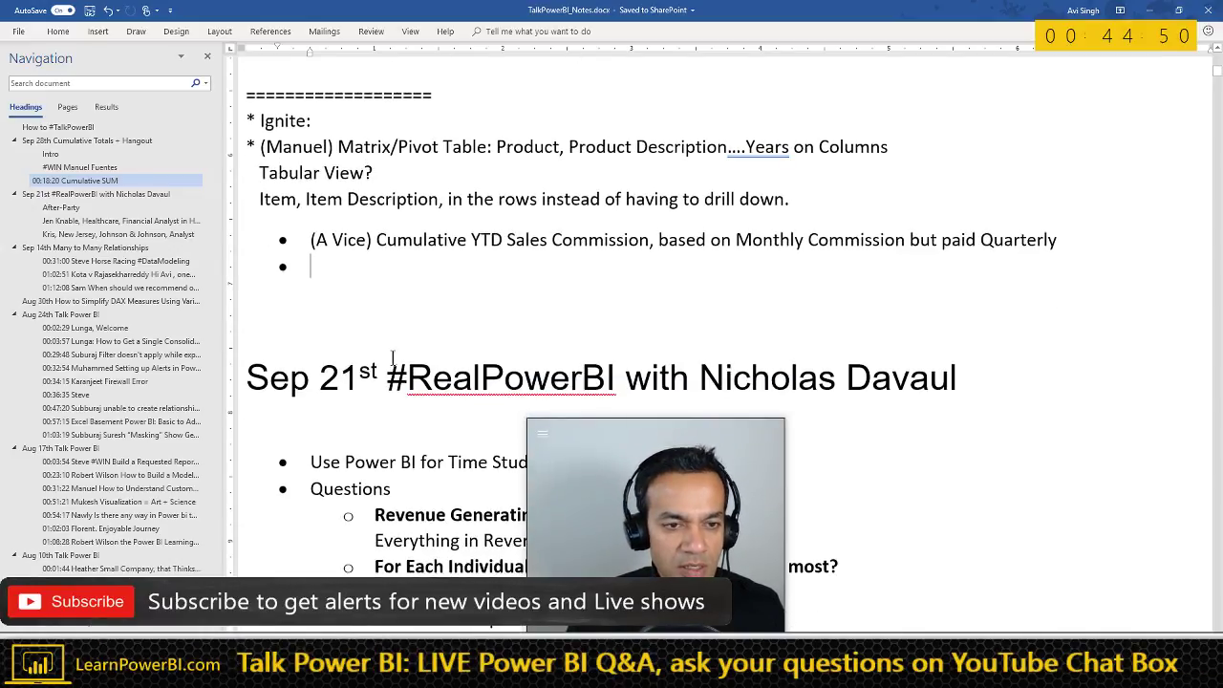
{"action": "scroll", "coordinate": [367, 319], "scroll_direction": "up", "scroll_amount": 4}
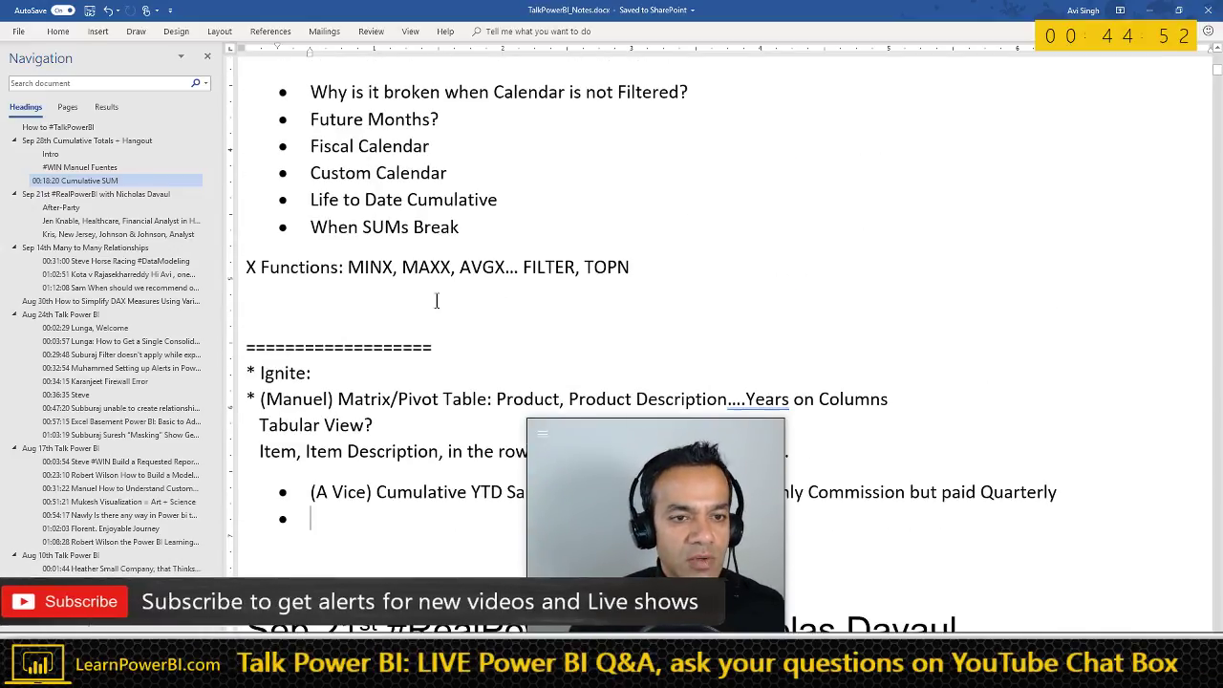
{"action": "left_click", "coordinate": [407, 296]}
{"action": "key", "text": "Return"}
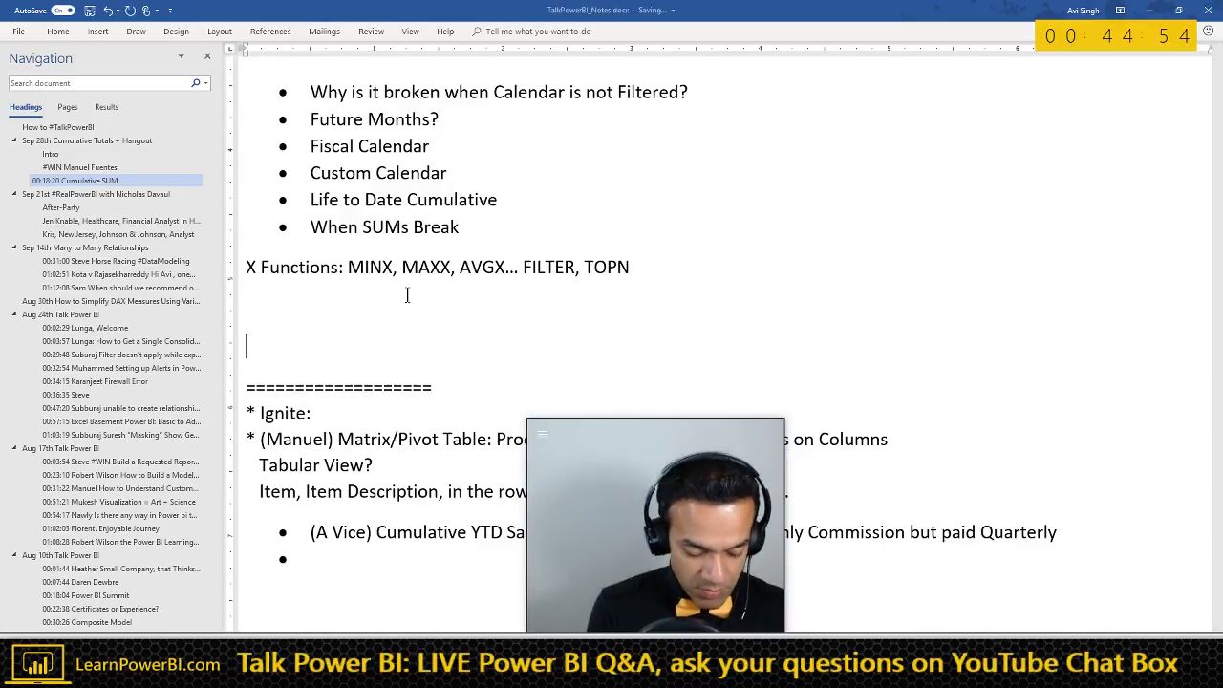
{"action": "key", "text": "ctrl+alt+3"}
- Type the 00:44:57 'Matrix Show Detail without Drill Down' heading, add a plain line, and return to Power BI
{"action": "type", "text": "00:44:57 Manuel"}
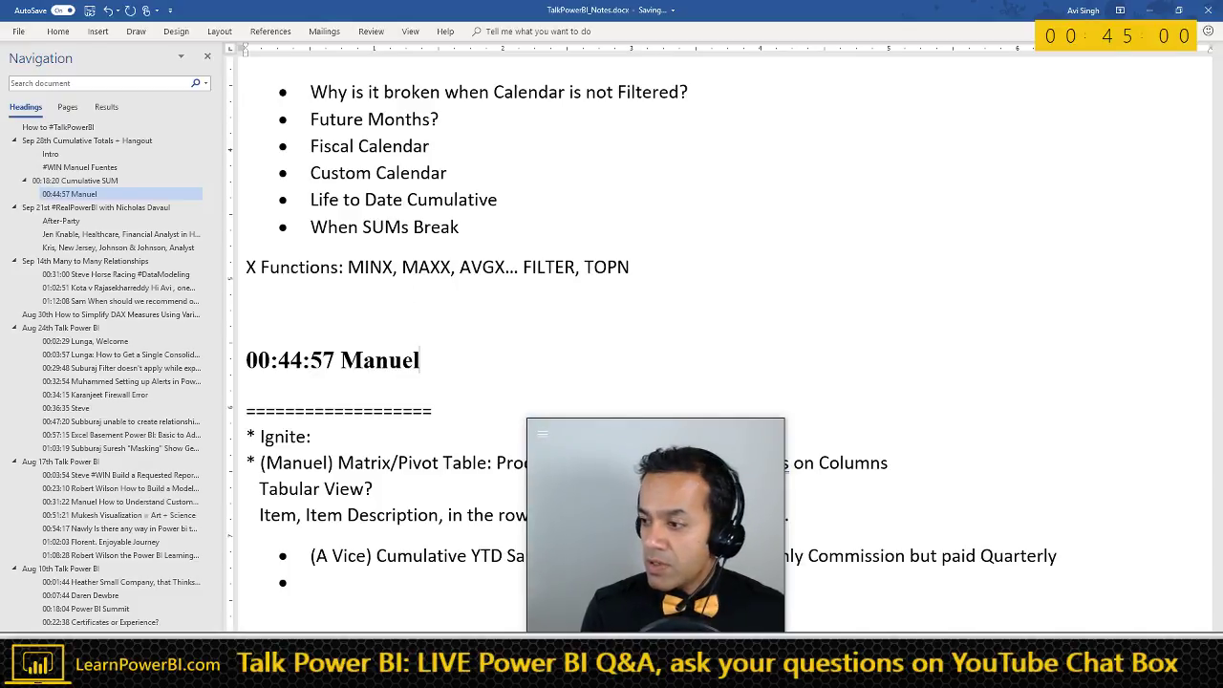
{"action": "key", "text": "Return"}
{"action": "scroll", "coordinate": [510, 359], "scroll_direction": "down", "scroll_amount": 2}
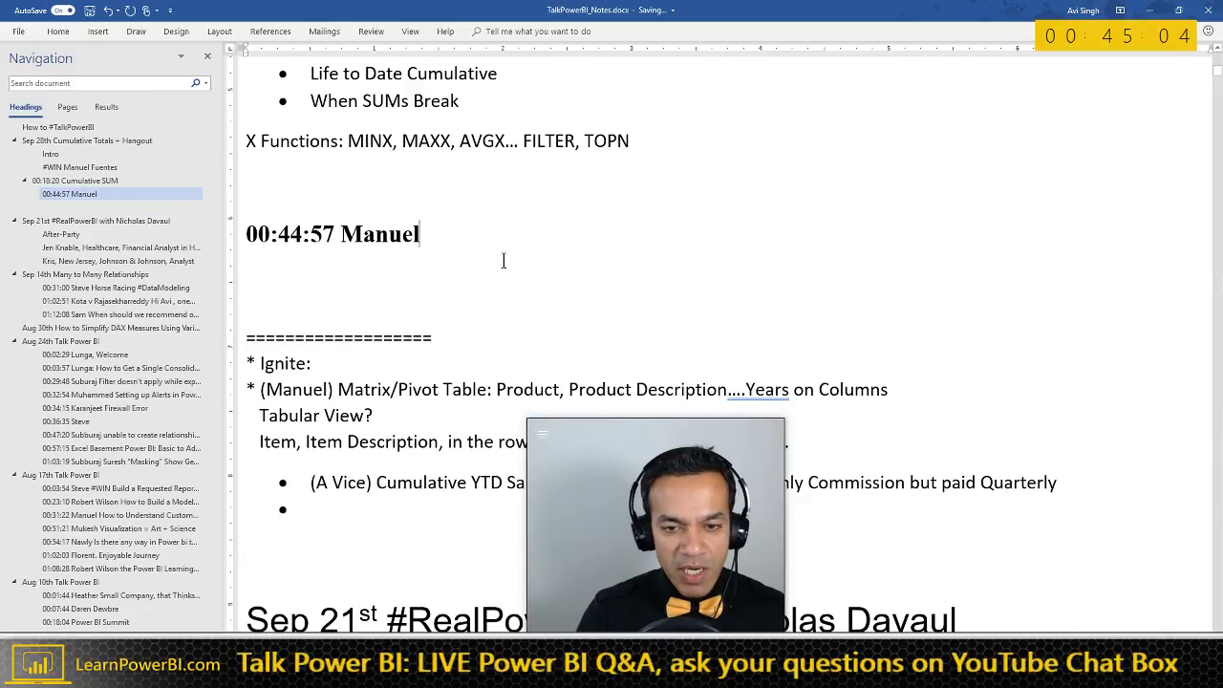
{"action": "scroll", "coordinate": [535, 265], "scroll_direction": "down", "scroll_amount": 1}
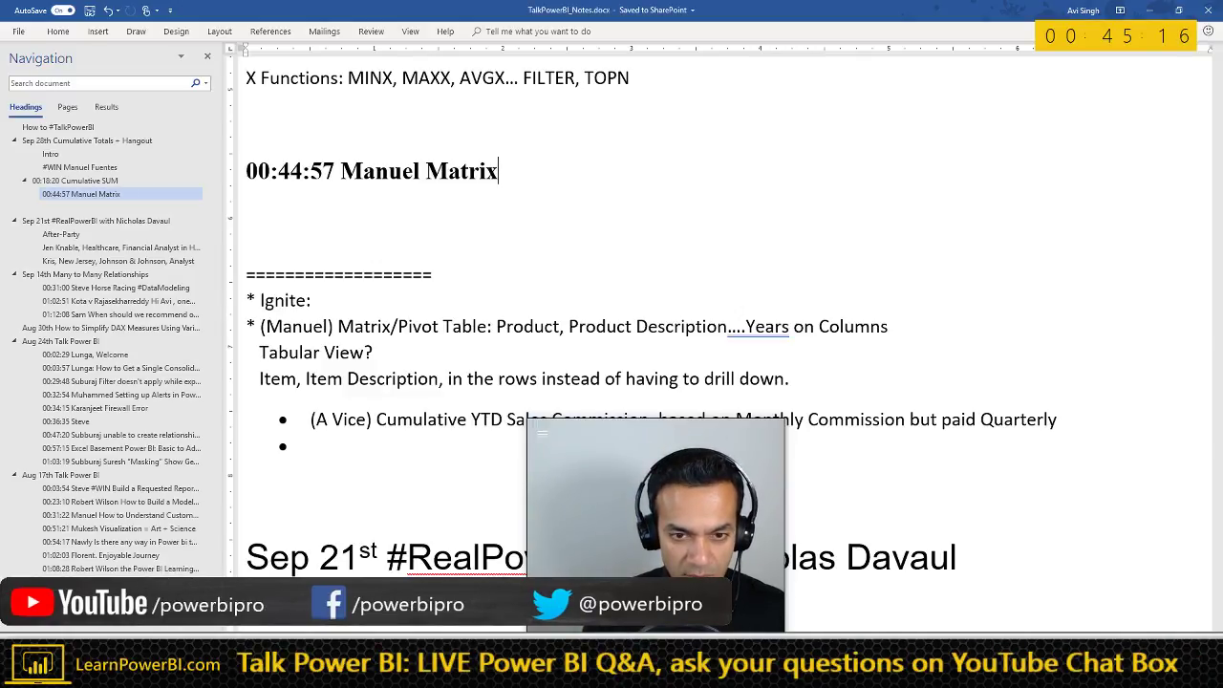
{"action": "type", "text": "Show Detail w"}
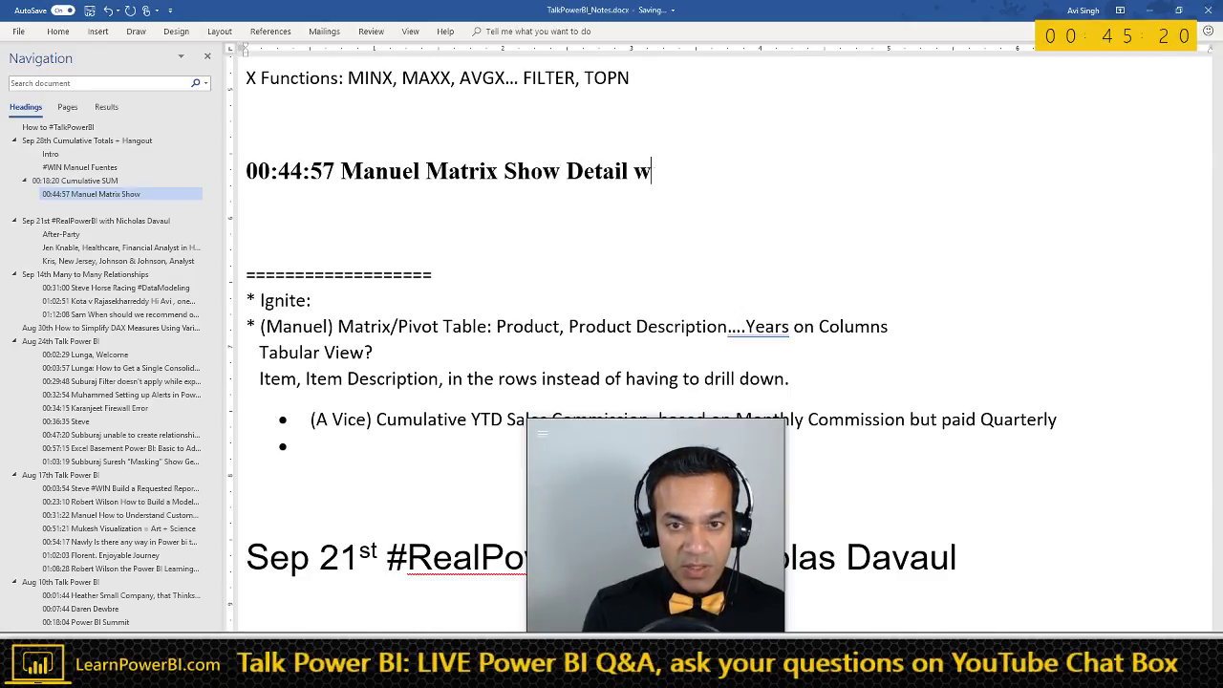
{"action": "type", "text": "ithout Drill Down"}
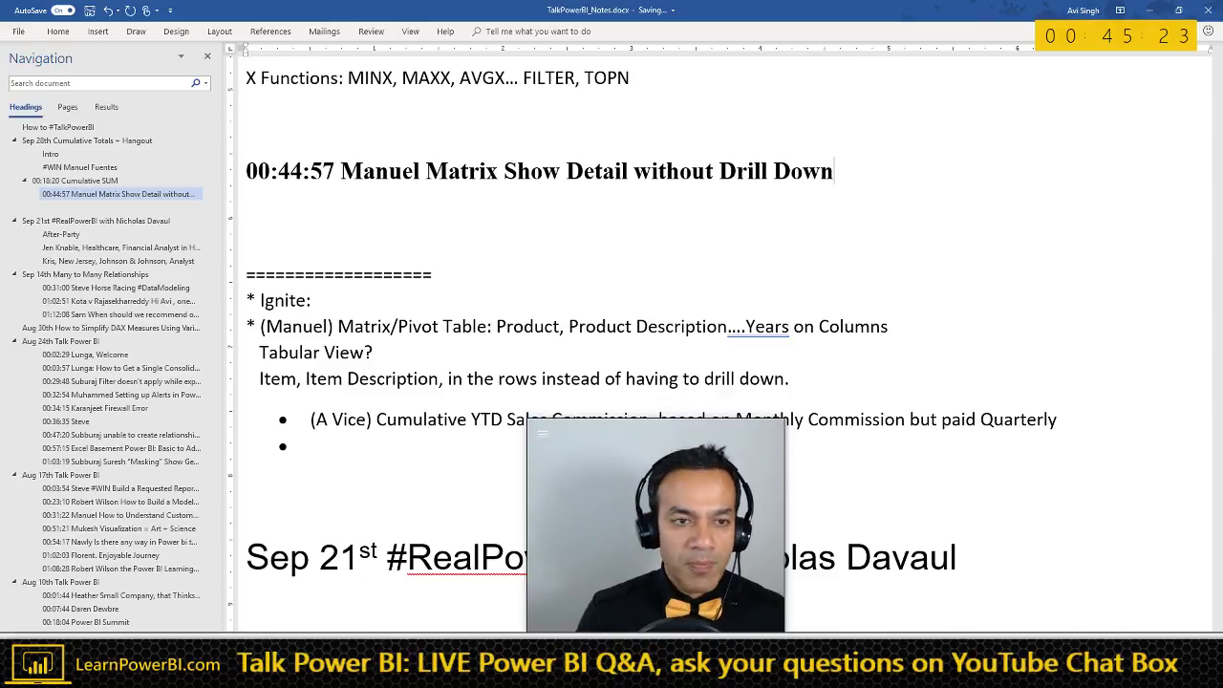
{"action": "key", "text": "Return"}
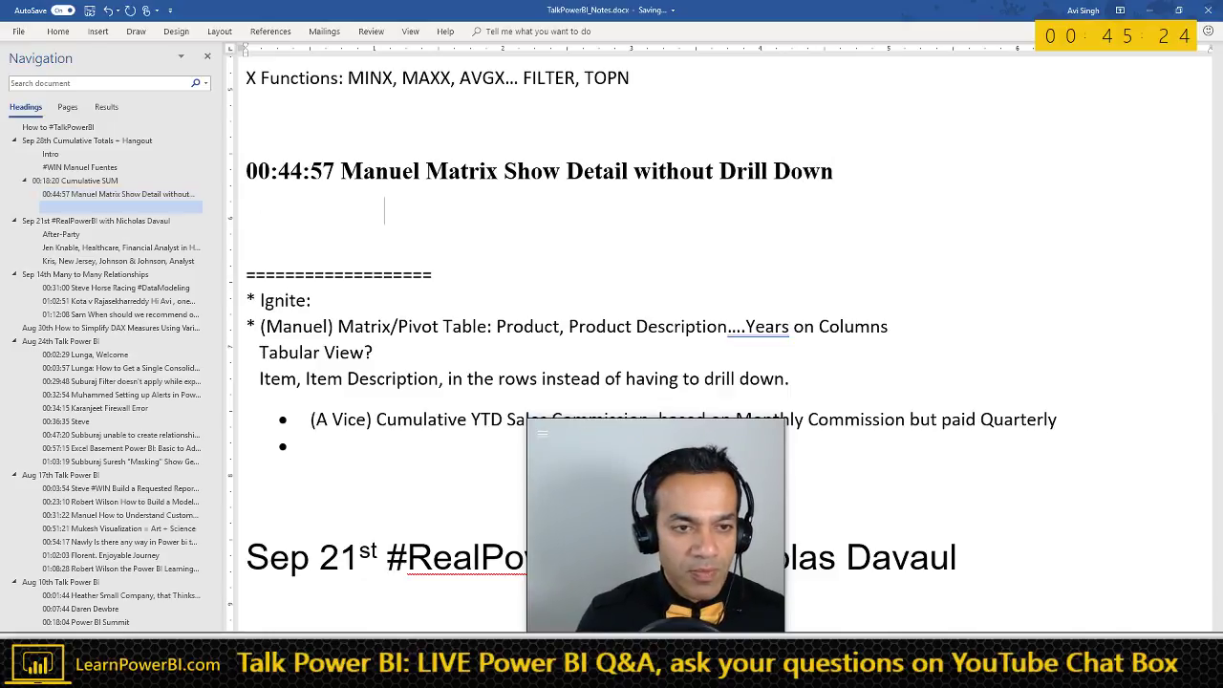
{"action": "key", "text": "ctrl+shift+n"}
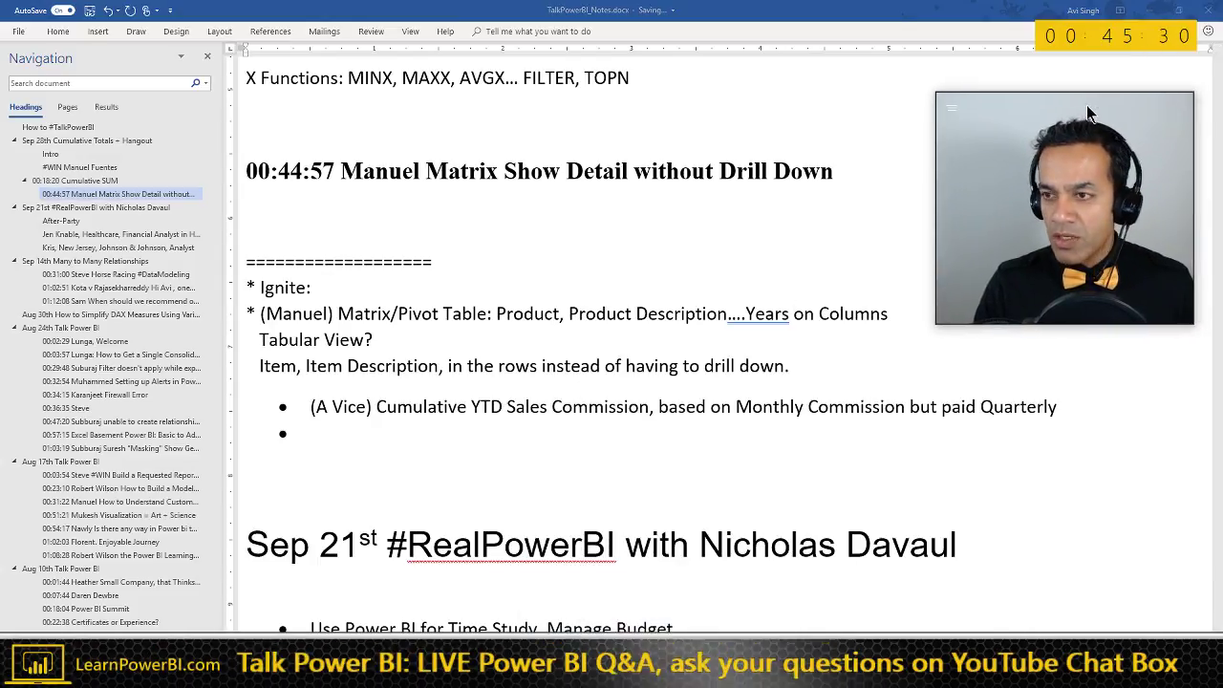
{"action": "key", "text": "alt+Tab"}
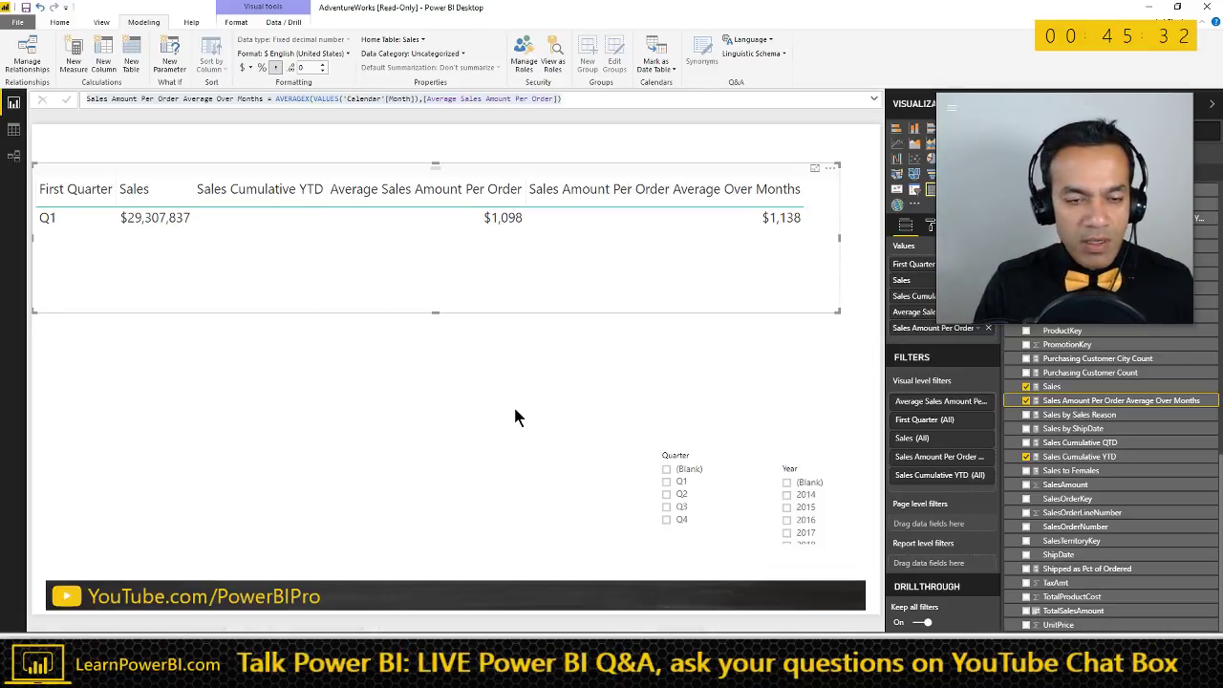
- Add an empty matrix visual to the blank page, position it, and search its format options for 'size'
{"action": "left_click", "coordinate": [515, 412]}
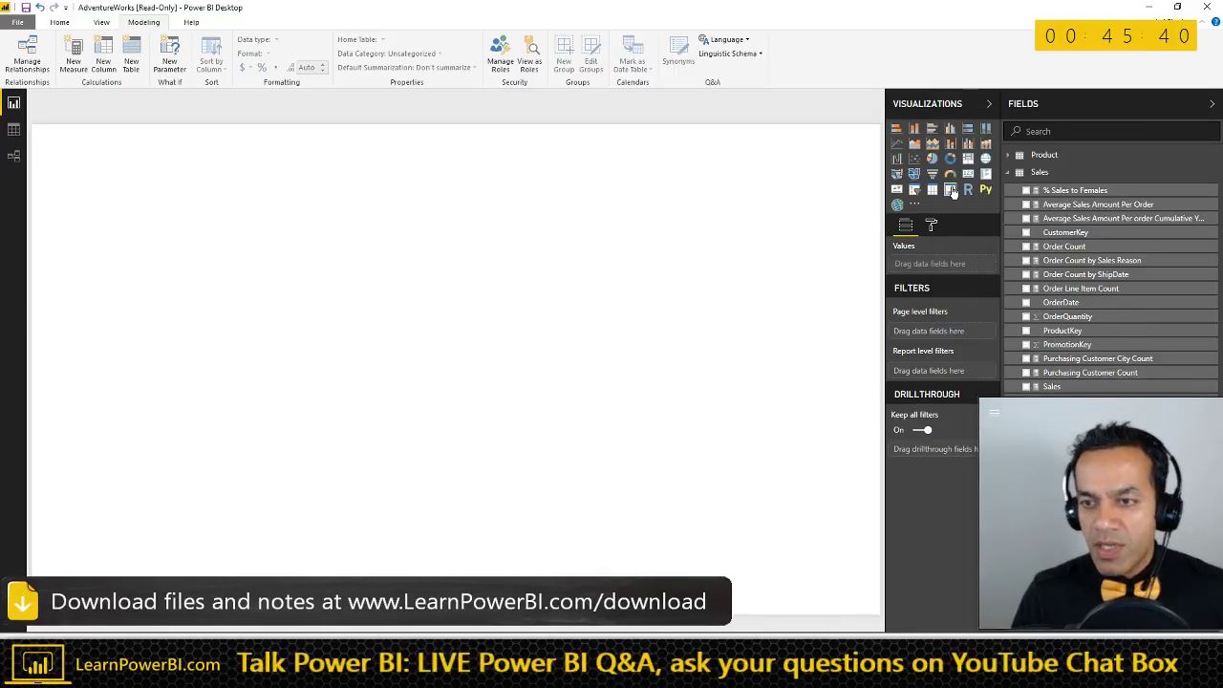
{"action": "left_click", "coordinate": [950, 189]}
{"action": "left_click_drag", "start_coordinate": [152, 142], "coordinate": [290, 197]}
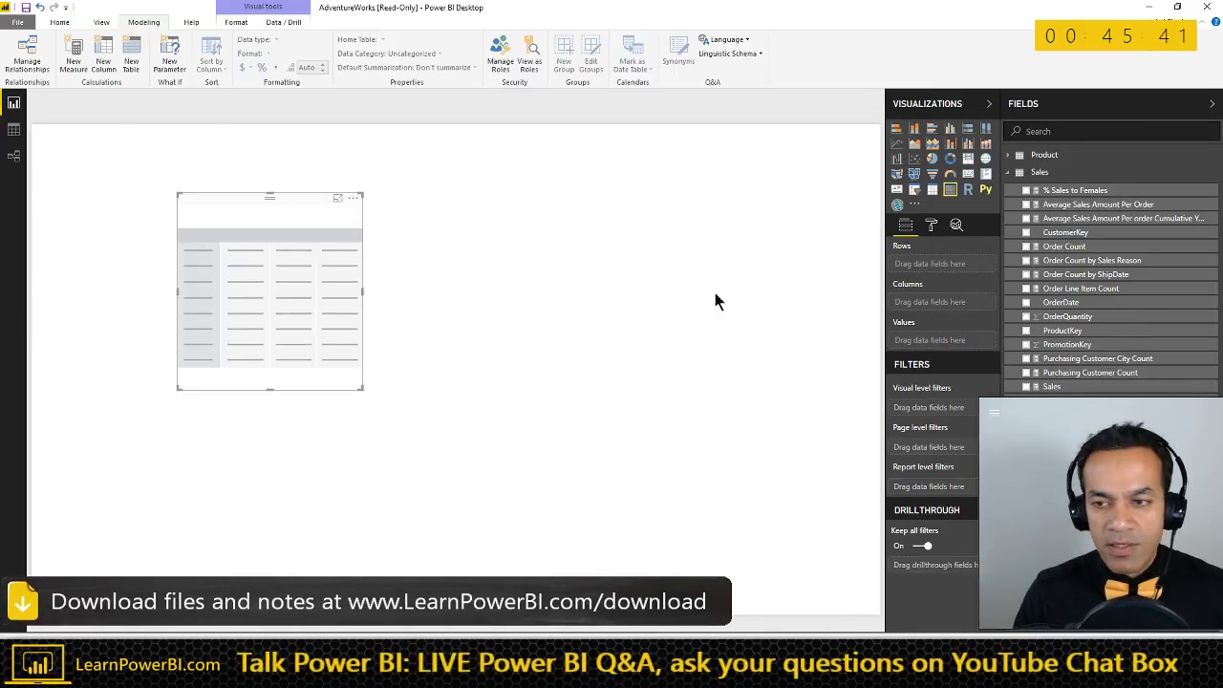
{"action": "left_click", "coordinate": [931, 225]}
{"action": "left_click", "coordinate": [941, 272]}
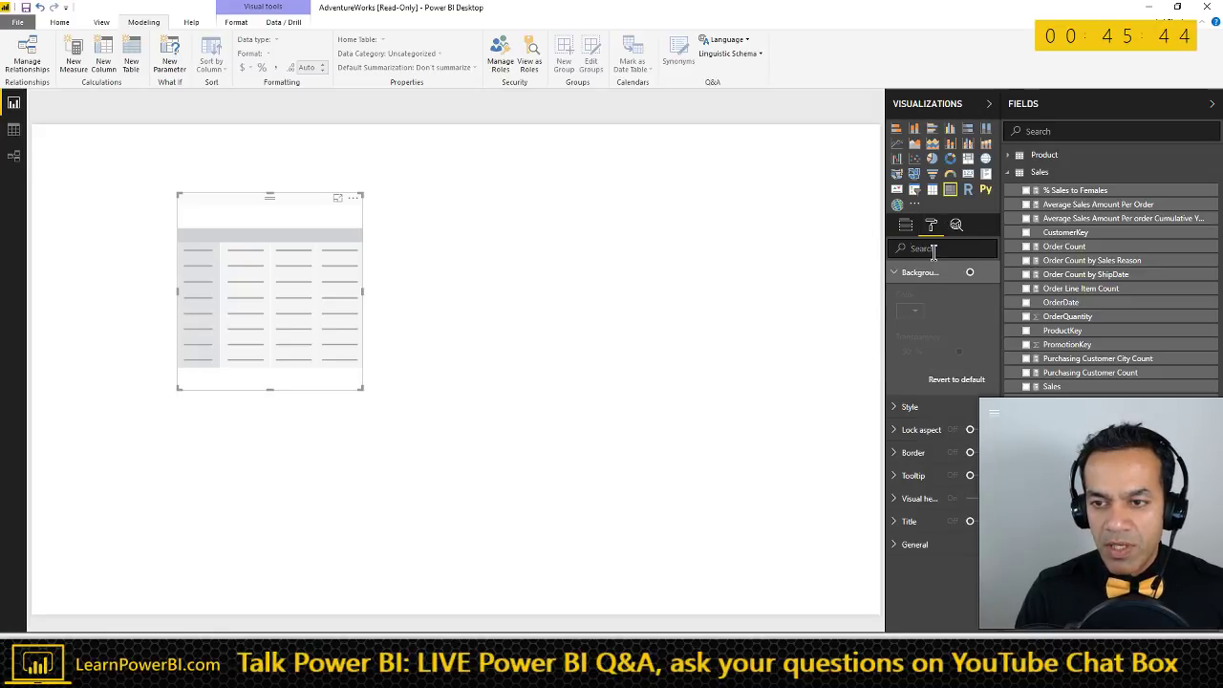
{"action": "left_click", "coordinate": [933, 249]}
{"action": "type", "text": "size"}
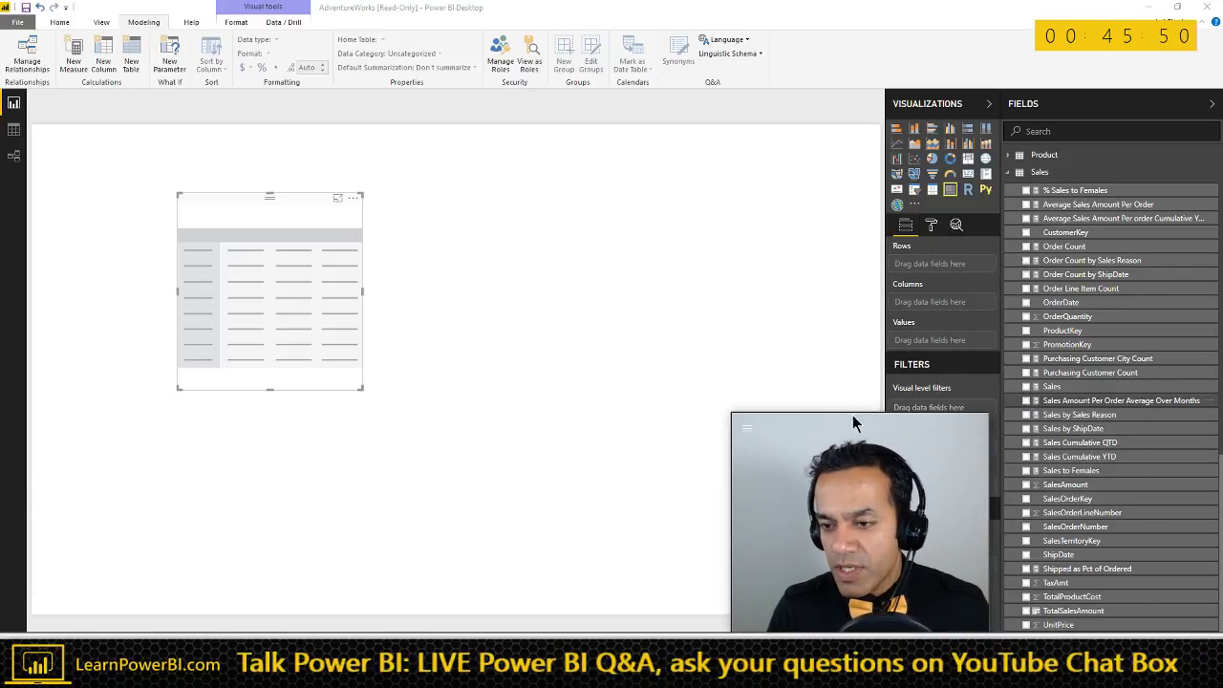
- Collapse the Sales, Calendar and Customer tables in the Fields list
{"action": "left_click", "coordinate": [1015, 166]}
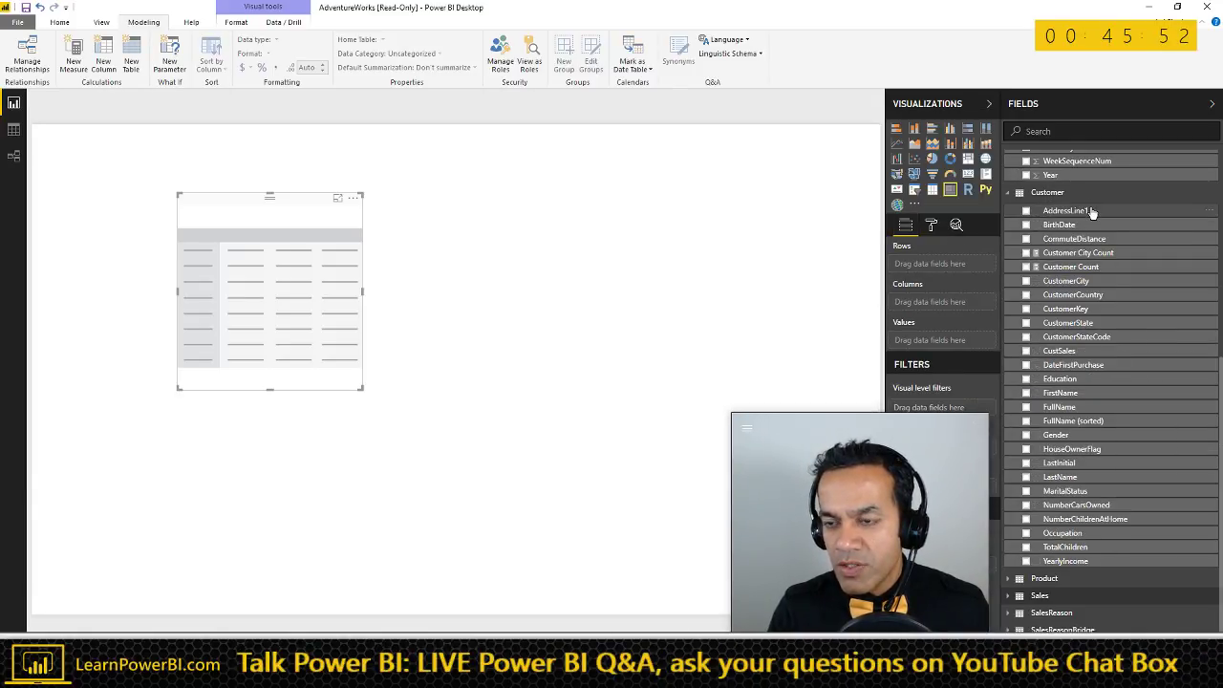
{"action": "scroll", "coordinate": [1094, 198], "scroll_direction": "up", "scroll_amount": 5}
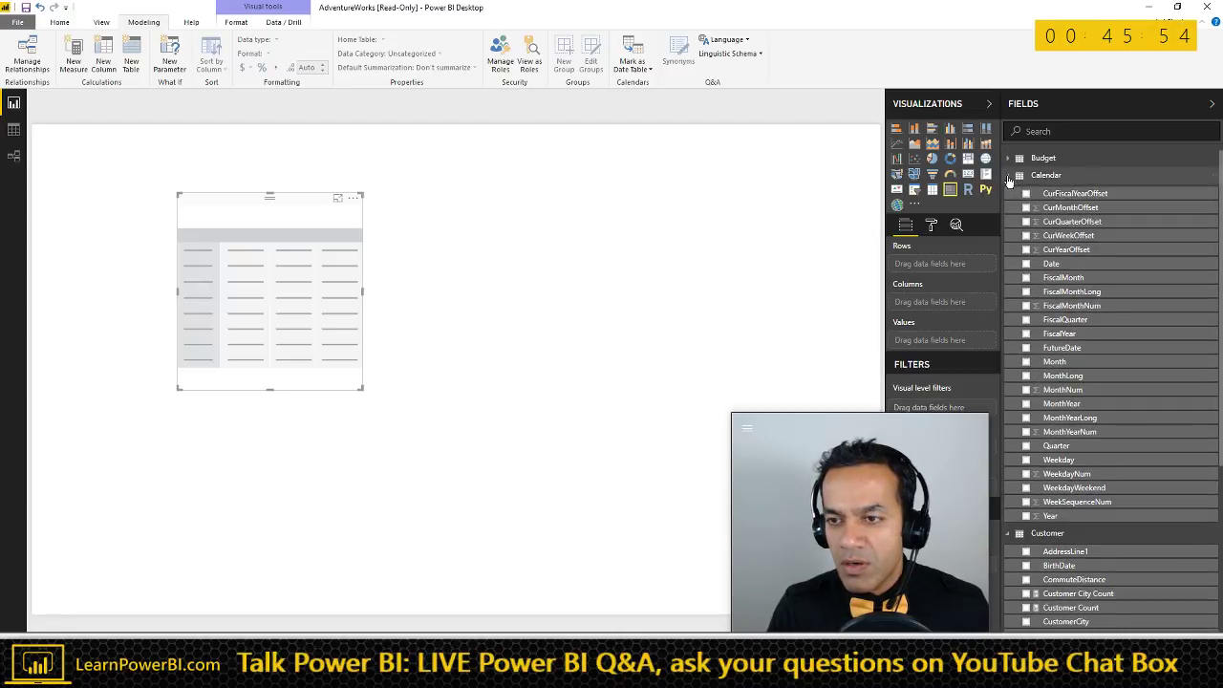
{"action": "left_click", "coordinate": [1010, 175]}
{"action": "left_click", "coordinate": [1010, 192]}
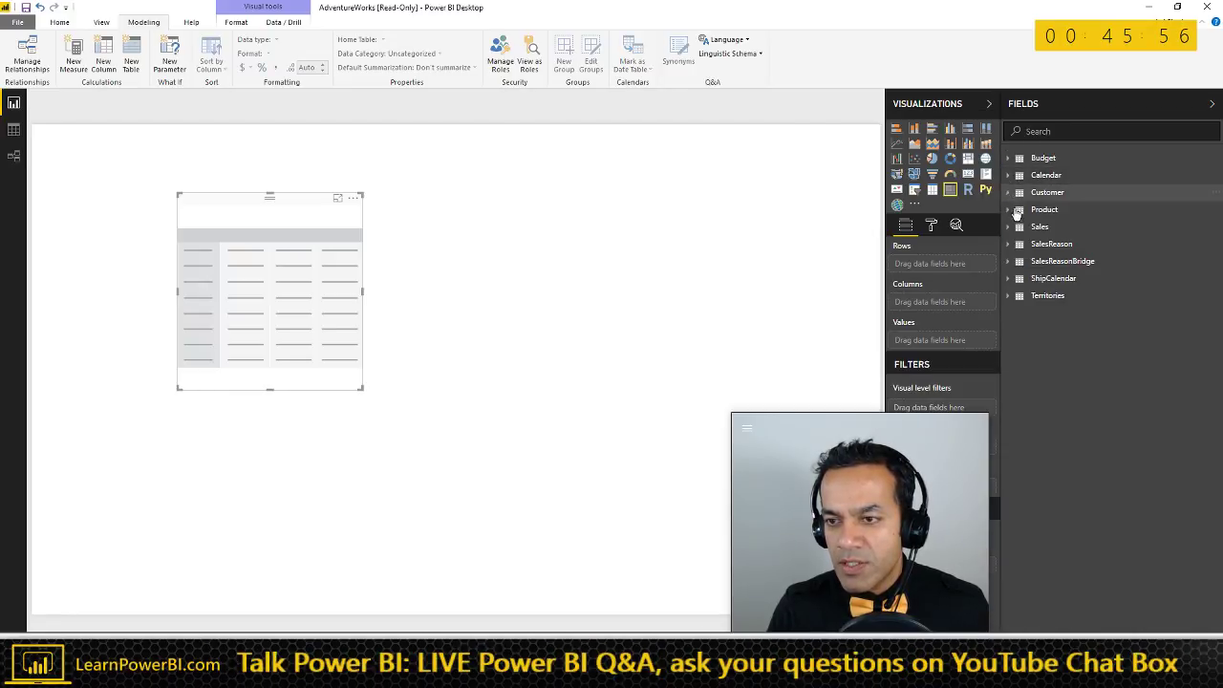
- Put Product Category and SubCategory in rows, Sales in values, Year in columns, and widen the matrix to show Total
{"action": "left_click", "coordinate": [1013, 213]}
{"action": "left_click_drag", "start_coordinate": [1060, 229], "coordinate": [969, 268]}
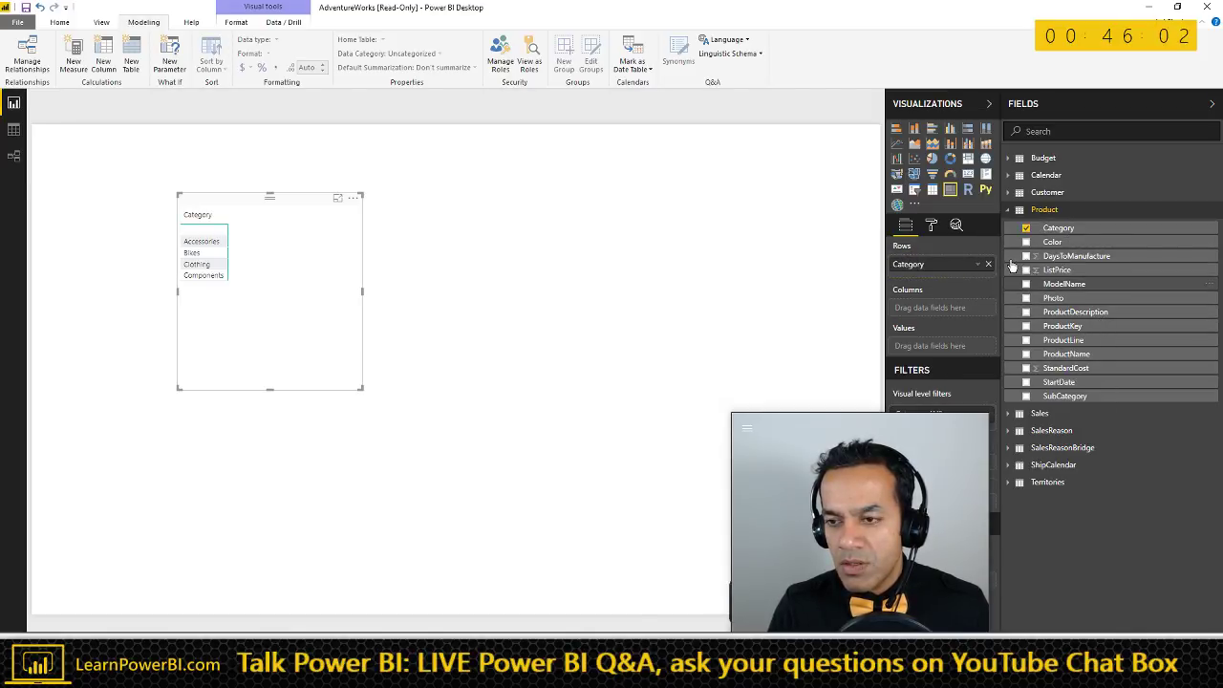
{"action": "left_click_drag", "start_coordinate": [1072, 399], "coordinate": [913, 282]}
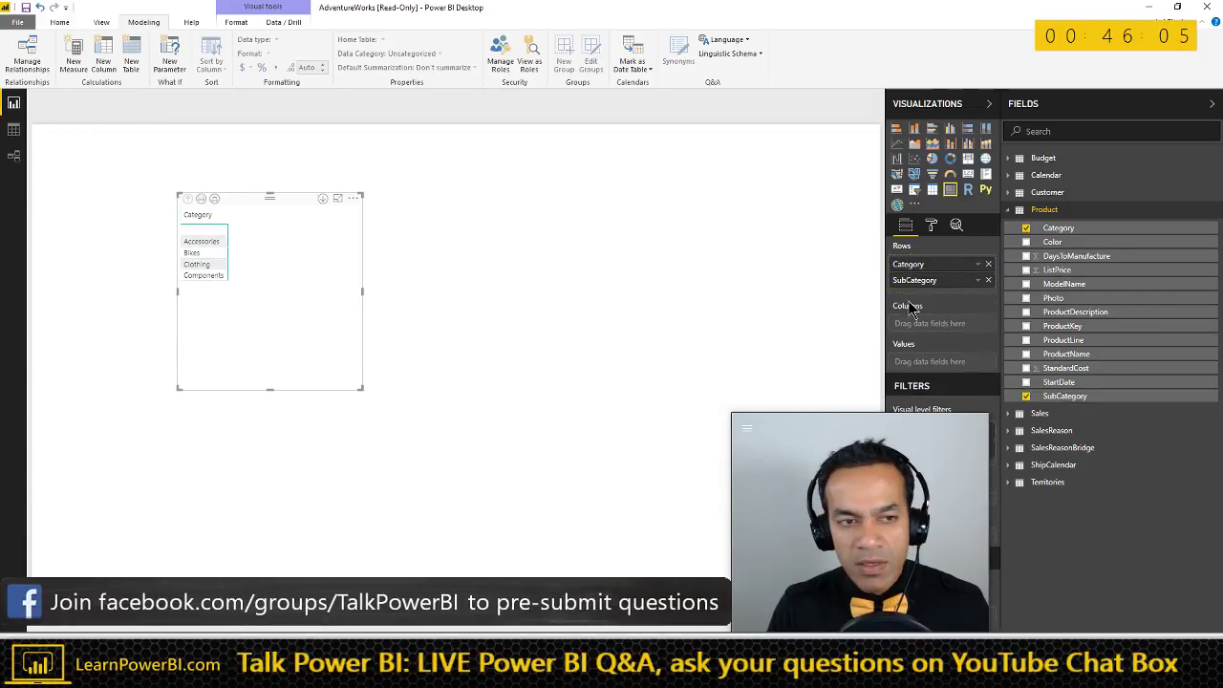
{"action": "left_click", "coordinate": [1010, 211]}
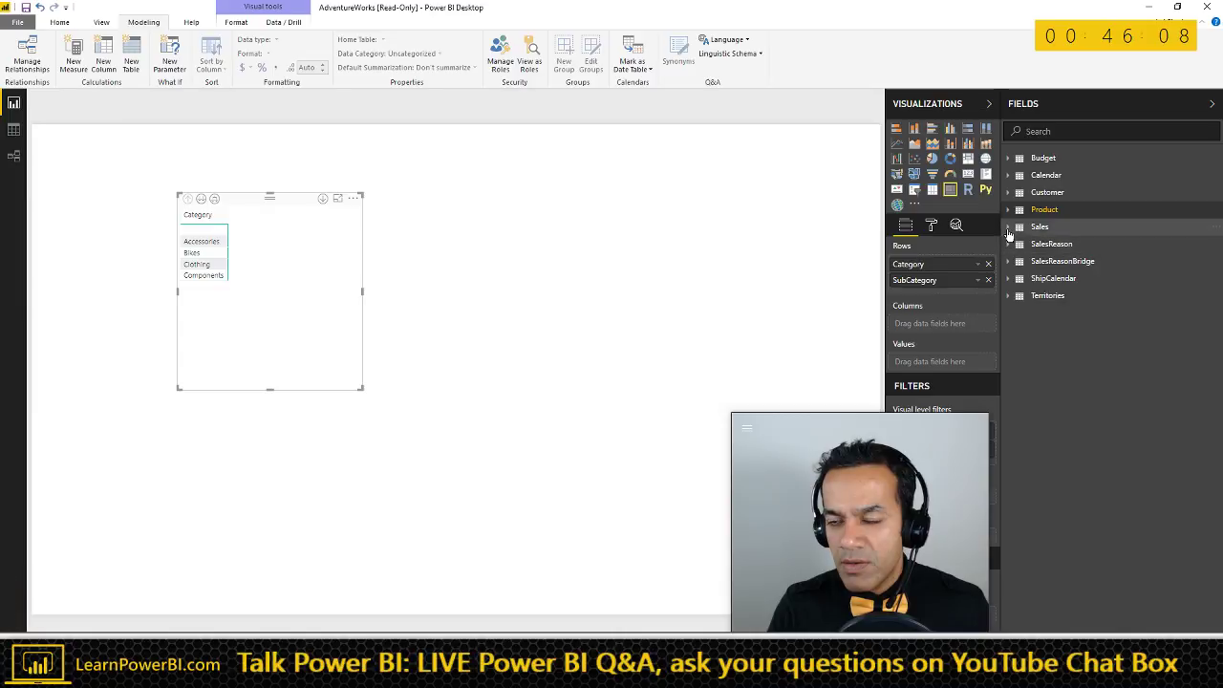
{"action": "left_click", "coordinate": [1009, 227]}
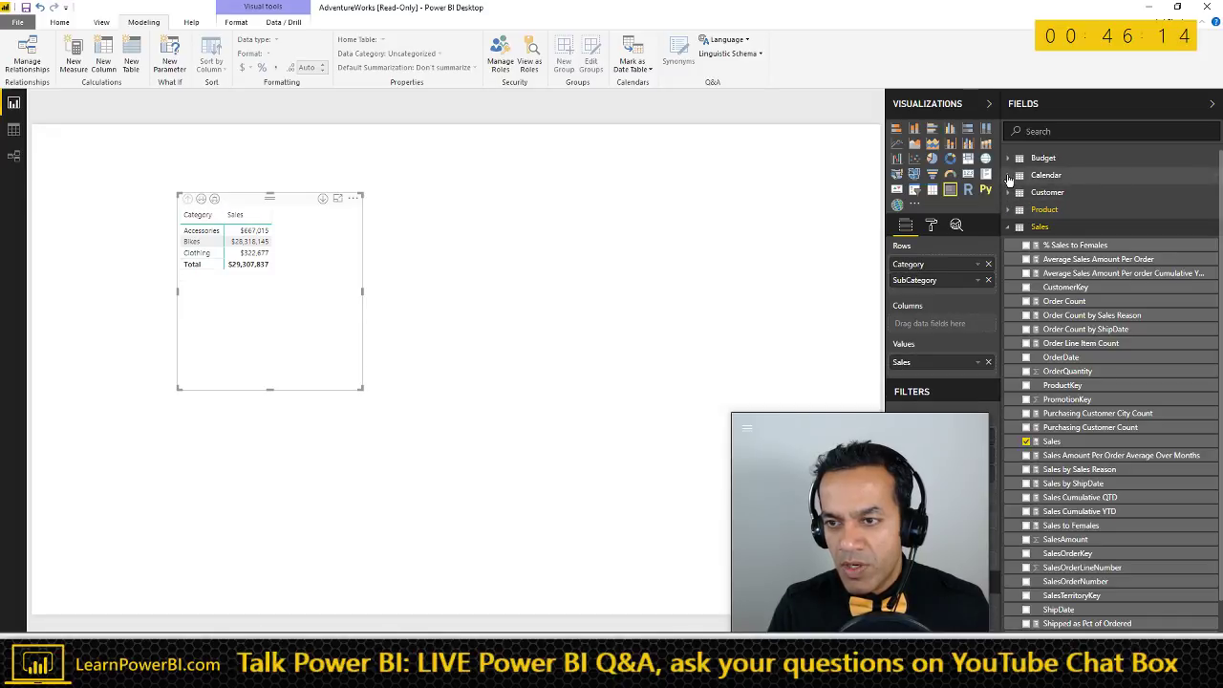
{"action": "left_click", "coordinate": [1008, 176]}
{"action": "left_click_drag", "start_coordinate": [1063, 418], "coordinate": [936, 327]}
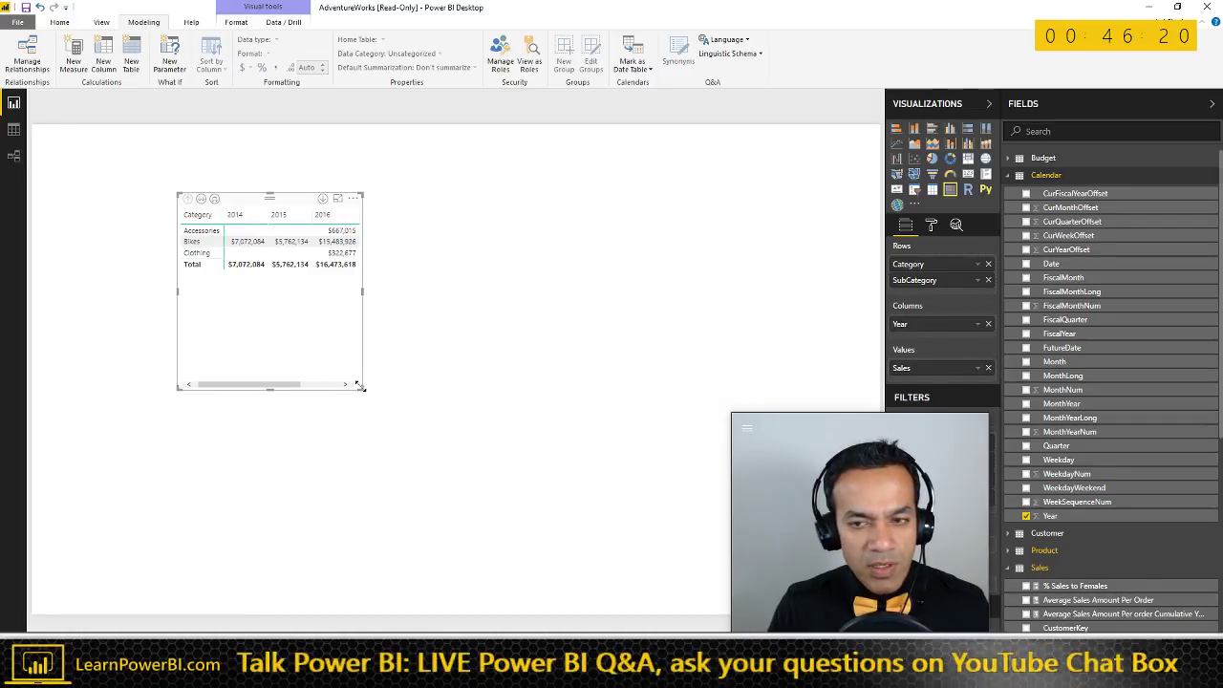
{"action": "left_click_drag", "start_coordinate": [360, 386], "coordinate": [602, 406]}
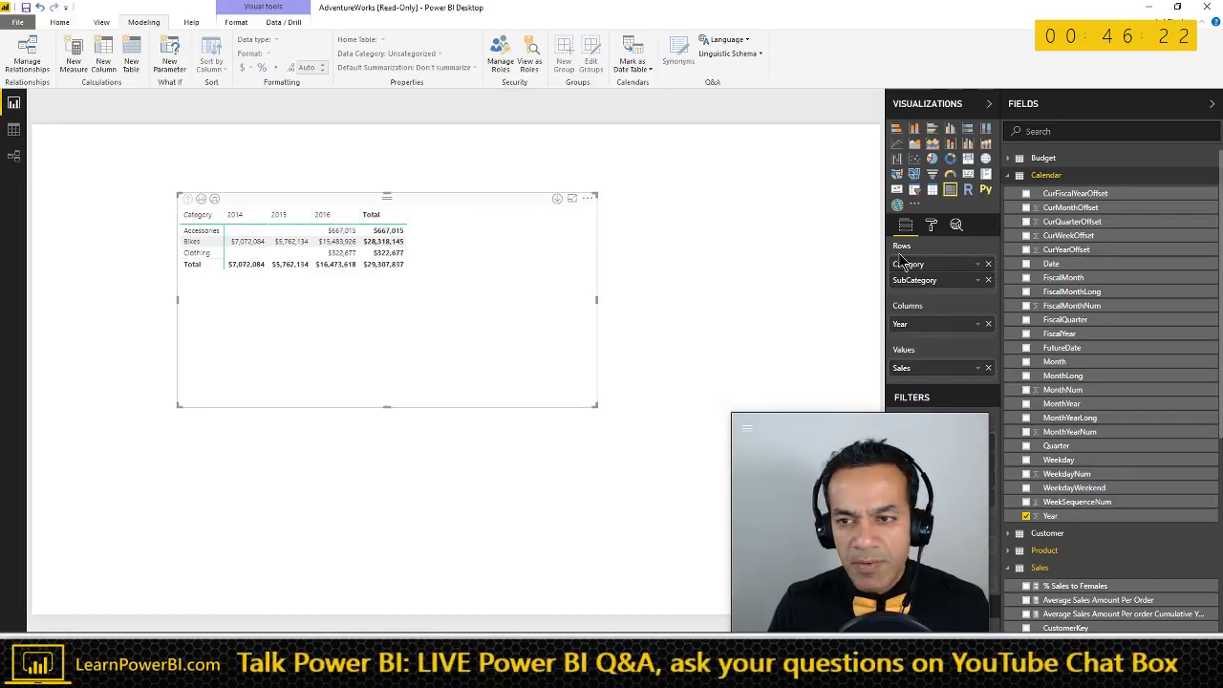
- Raise the matrix Grid text size to 15, then widen and reposition the visual
{"action": "left_click", "coordinate": [930, 225]}
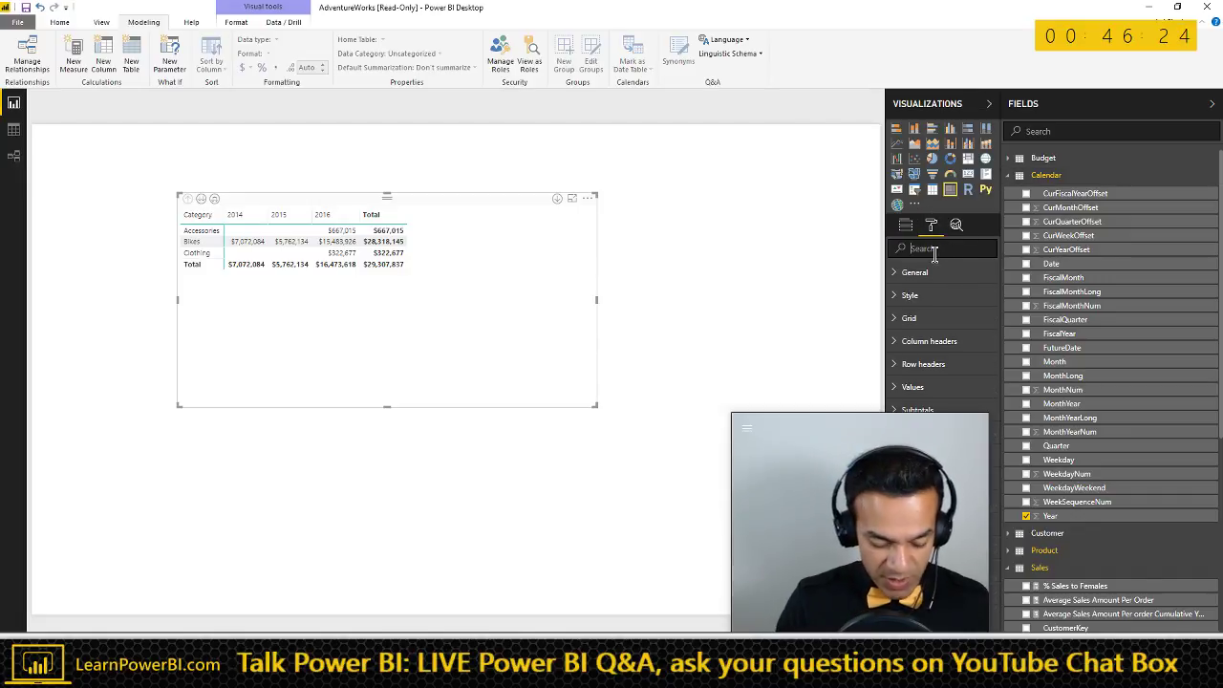
{"action": "left_click", "coordinate": [935, 250]}
{"action": "type", "text": "size"}
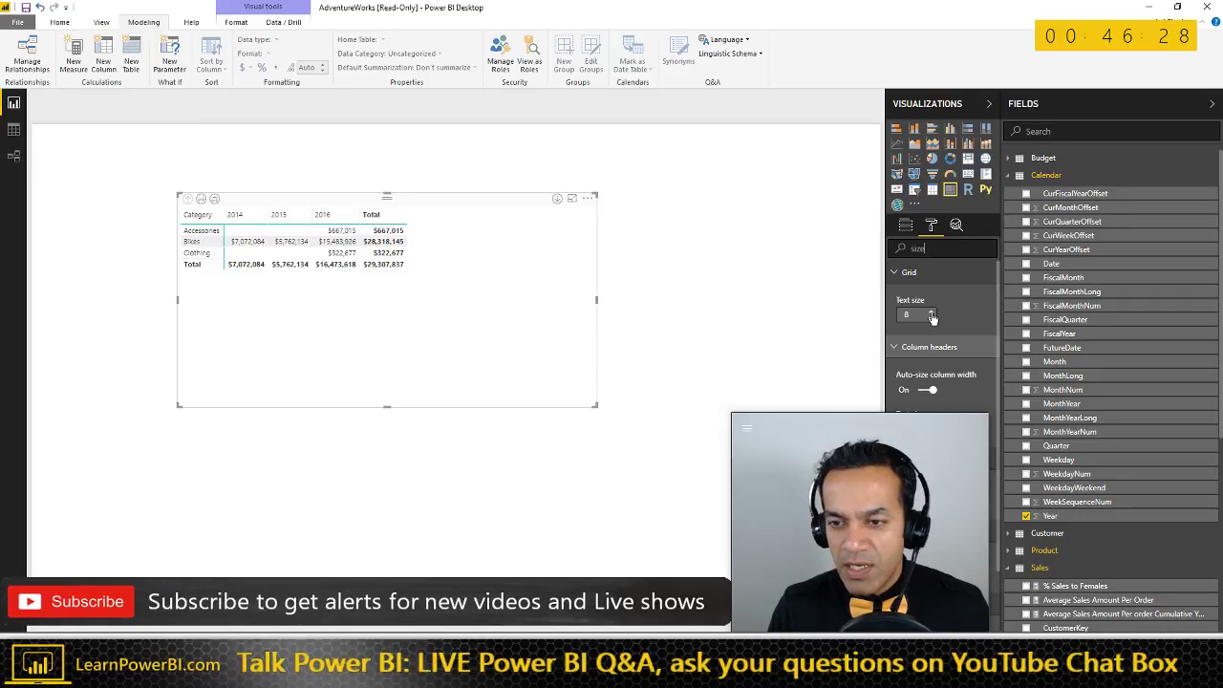
{"action": "left_click", "coordinate": [932, 312]}
{"action": "left_click", "coordinate": [932, 313]}
{"action": "left_click", "coordinate": [932, 312]}
{"action": "left_click", "coordinate": [932, 313]}
{"action": "left_click", "coordinate": [932, 312]}
{"action": "left_click", "coordinate": [931, 312]}
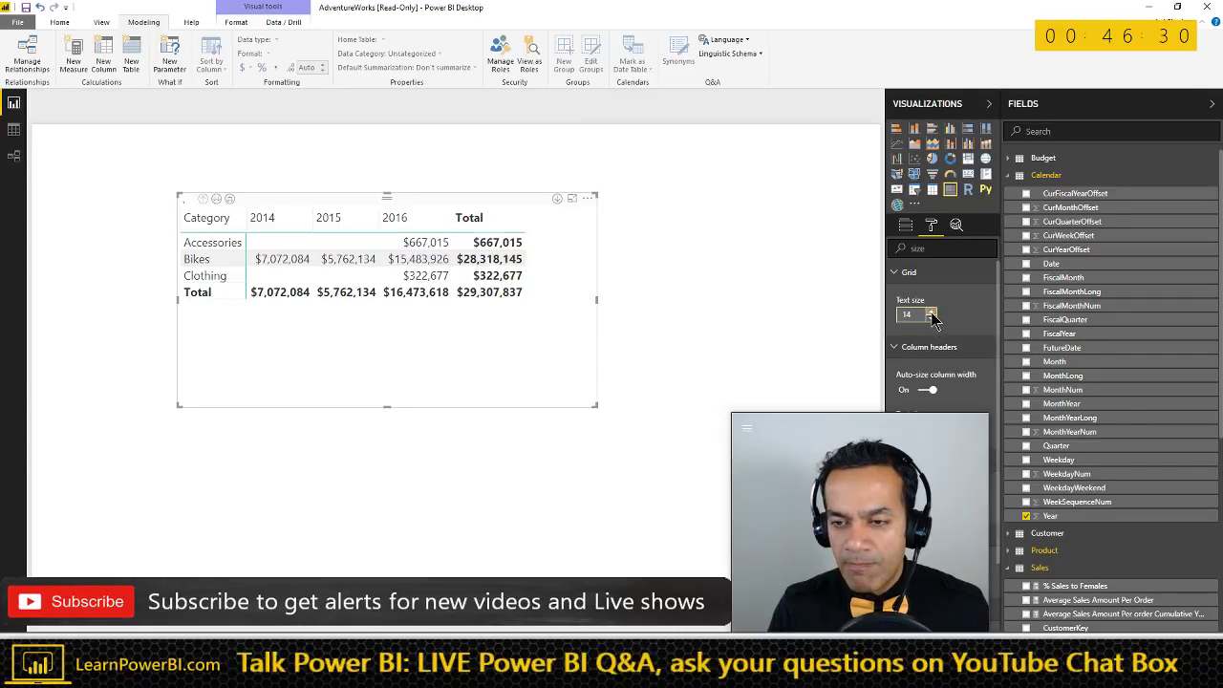
{"action": "left_click", "coordinate": [931, 313]}
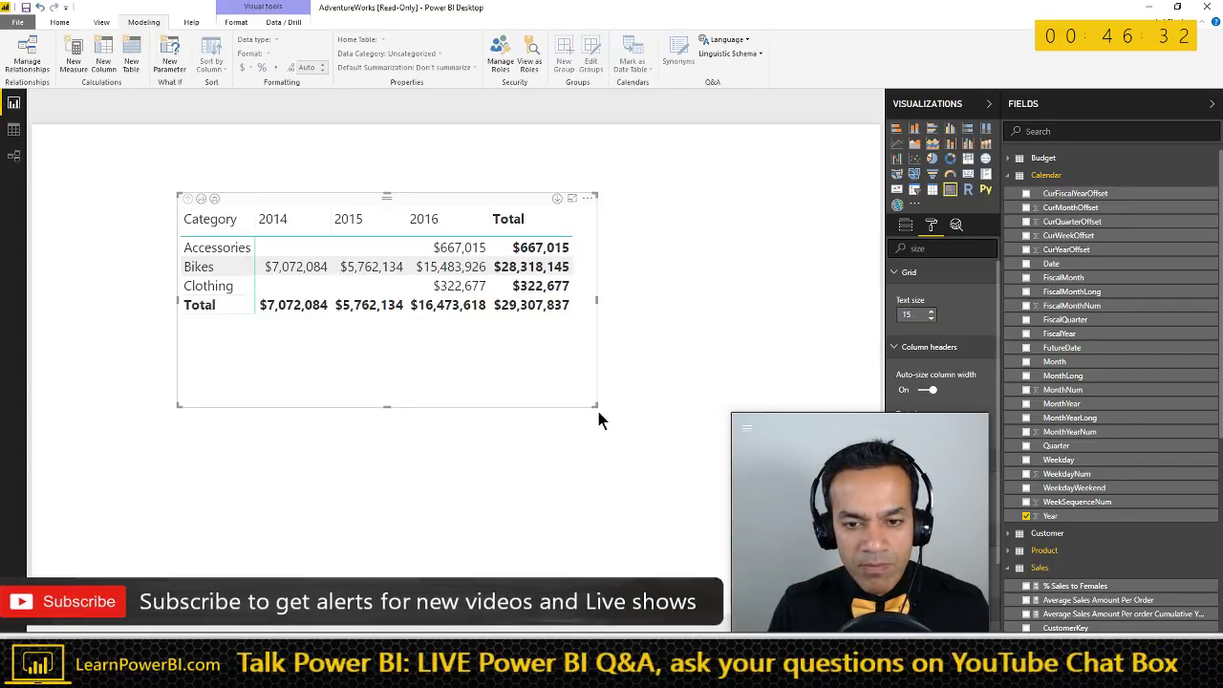
{"action": "left_click_drag", "start_coordinate": [597, 407], "coordinate": [626, 413]}
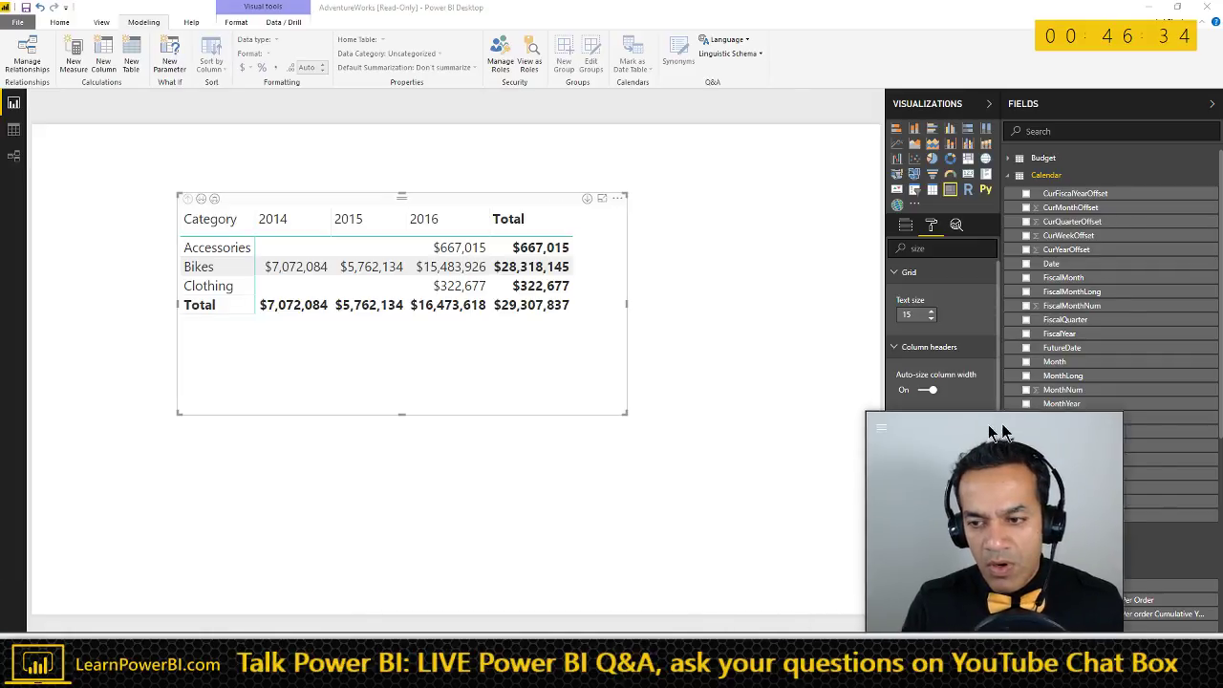
{"action": "left_click_drag", "start_coordinate": [331, 199], "coordinate": [309, 186]}
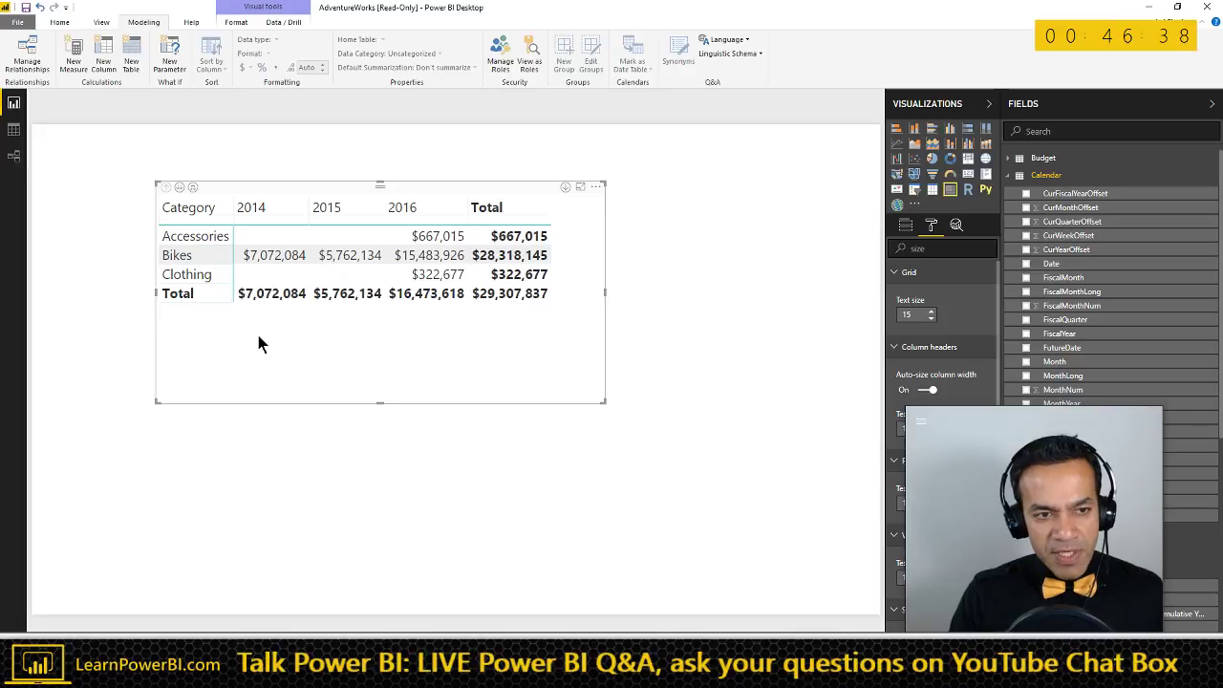
- Enlarge the matrix and add Product's ProductName as a row level under SubCategory
{"action": "left_click", "coordinate": [194, 187]}
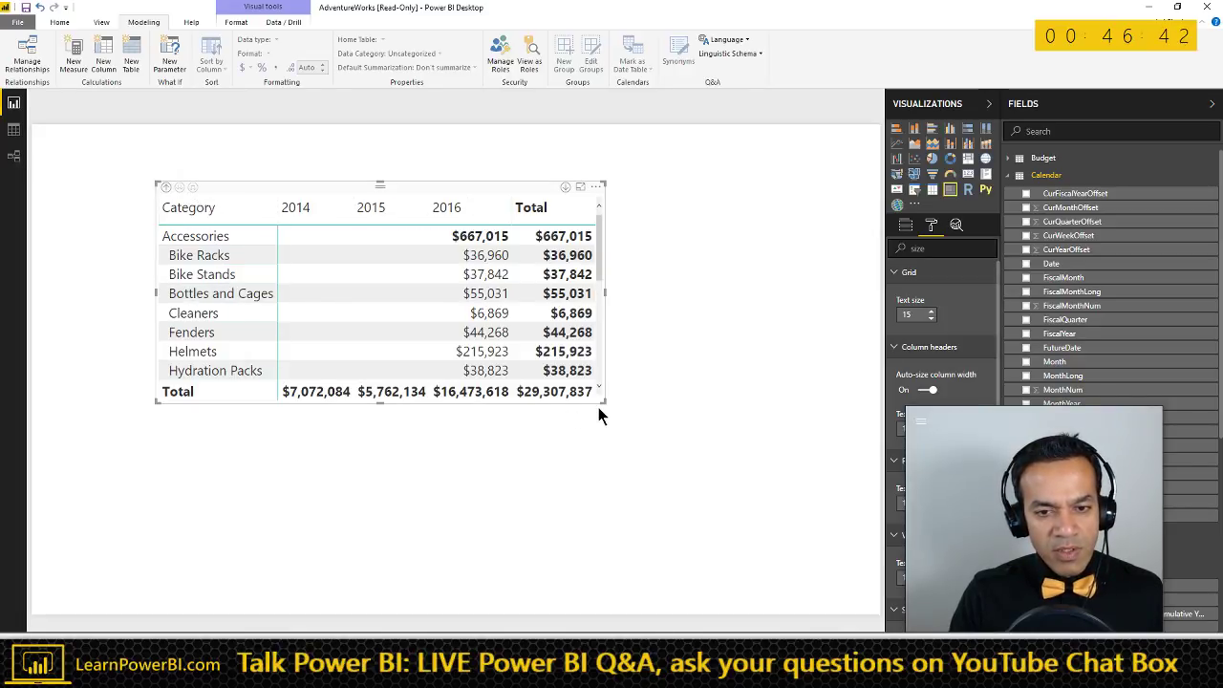
{"action": "left_click_drag", "start_coordinate": [603, 403], "coordinate": [725, 545]}
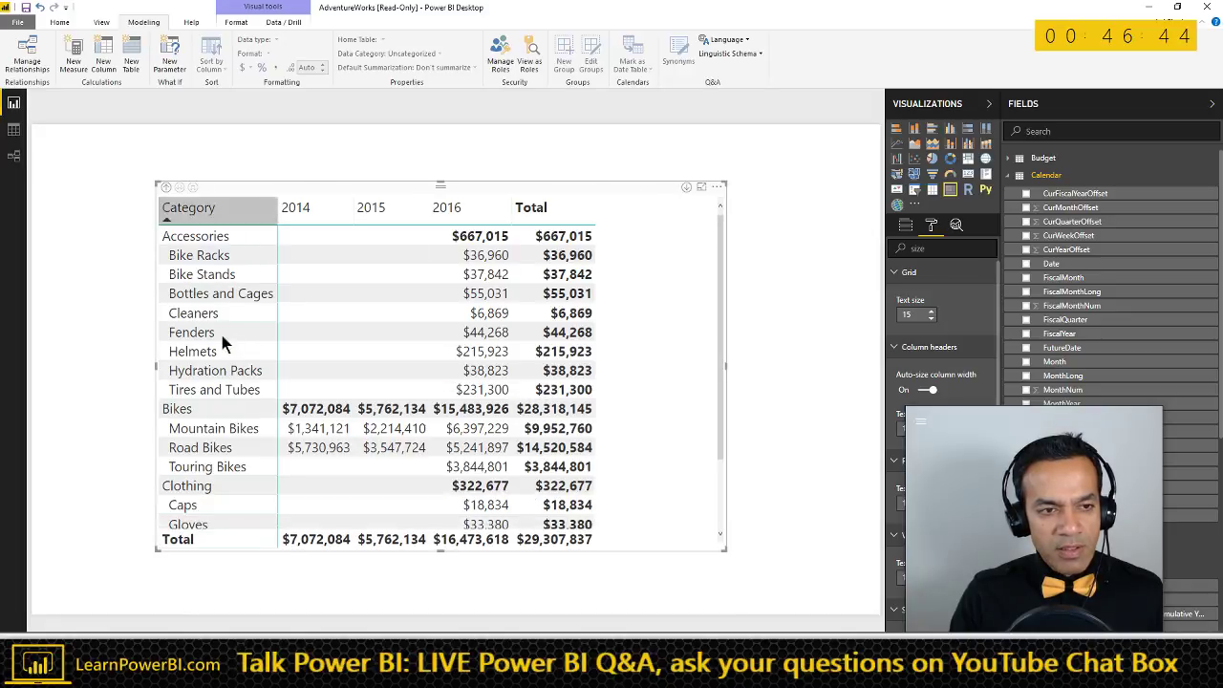
{"action": "left_click", "coordinate": [165, 187]}
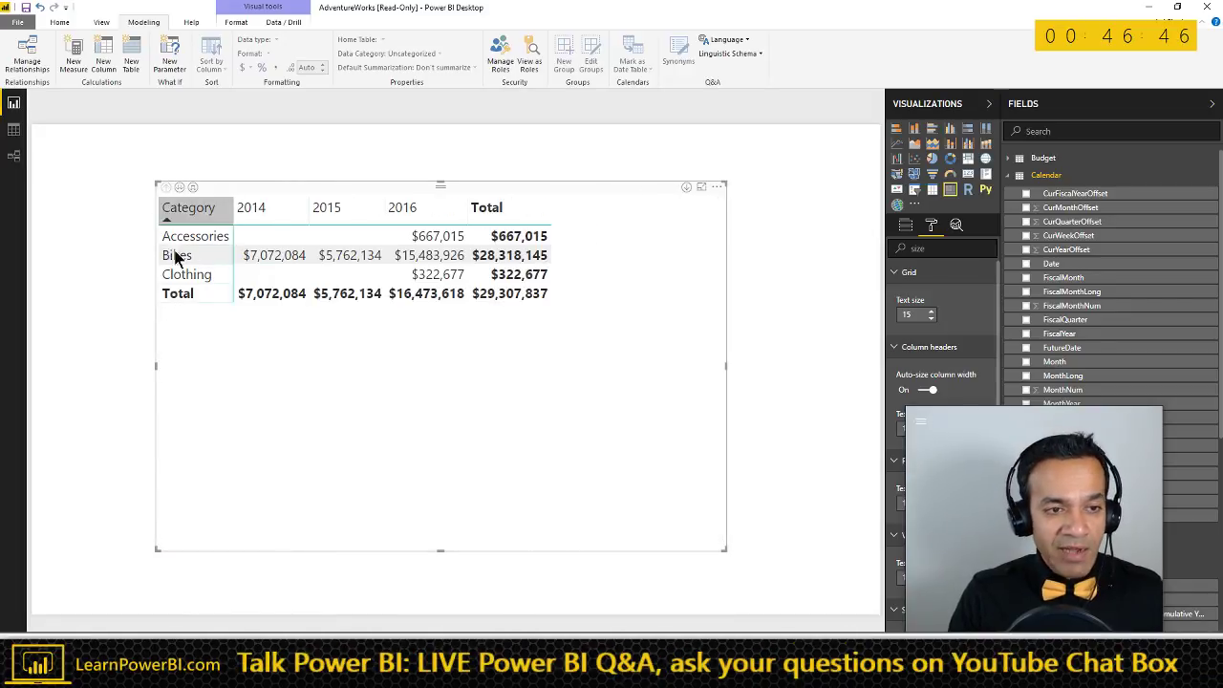
{"action": "left_click", "coordinate": [906, 225]}
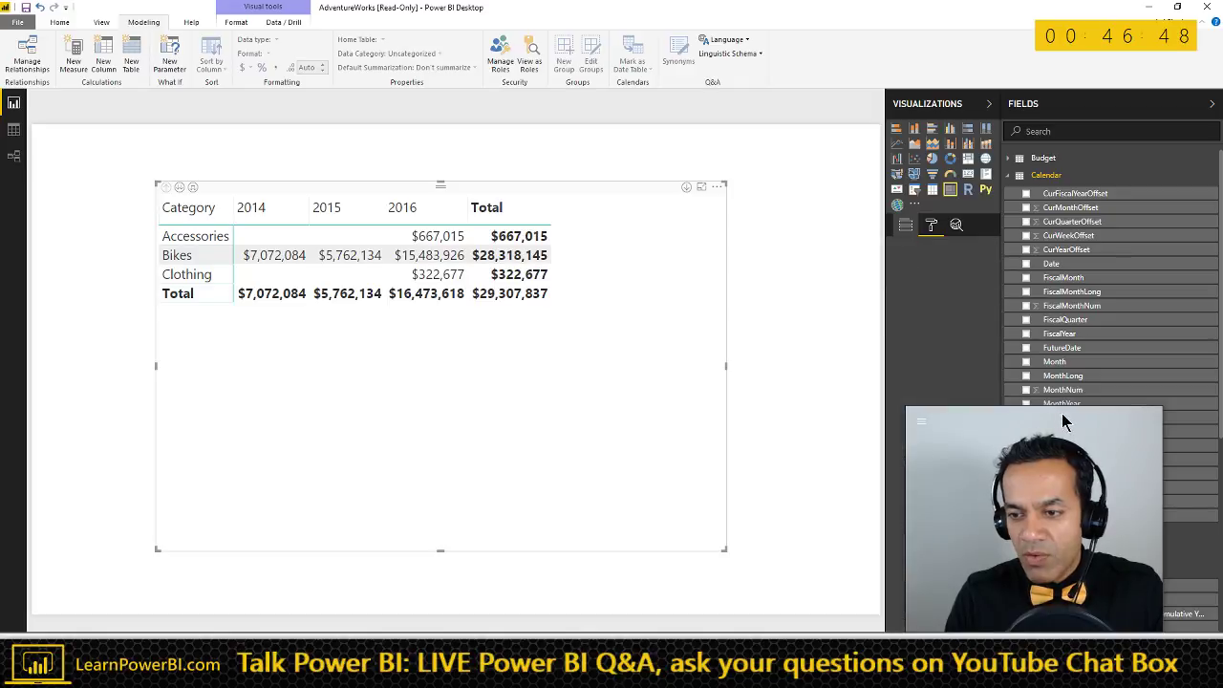
{"action": "left_click", "coordinate": [1011, 178]}
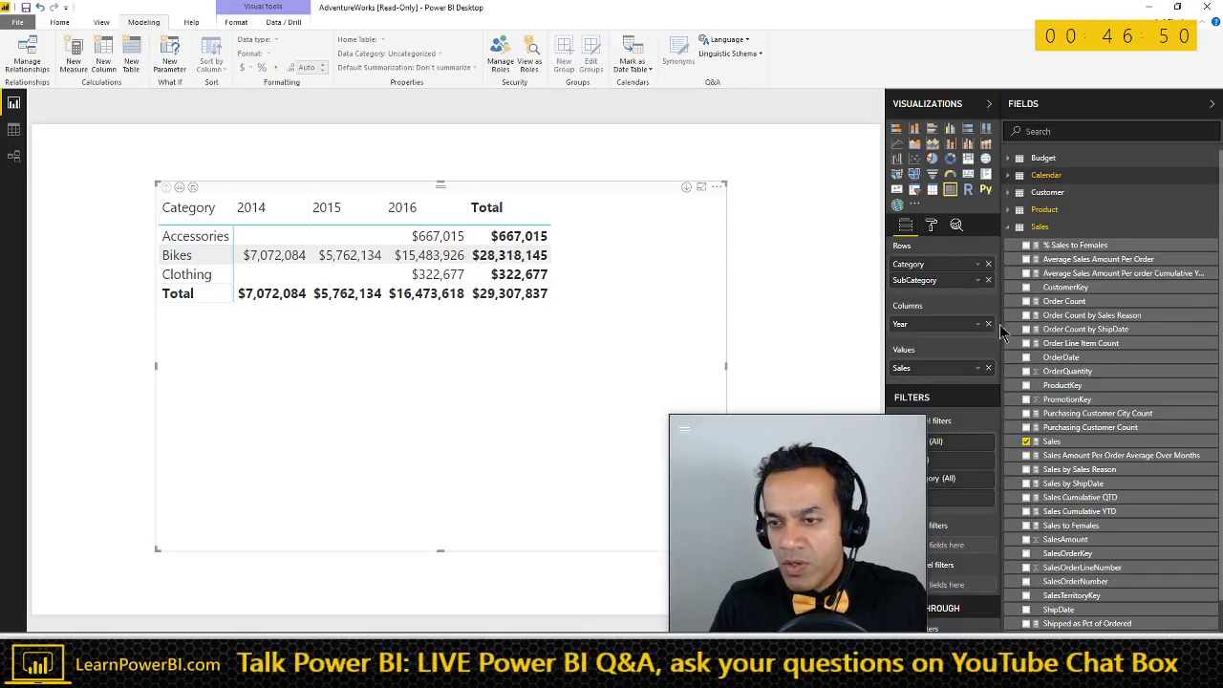
{"action": "left_click", "coordinate": [1012, 211]}
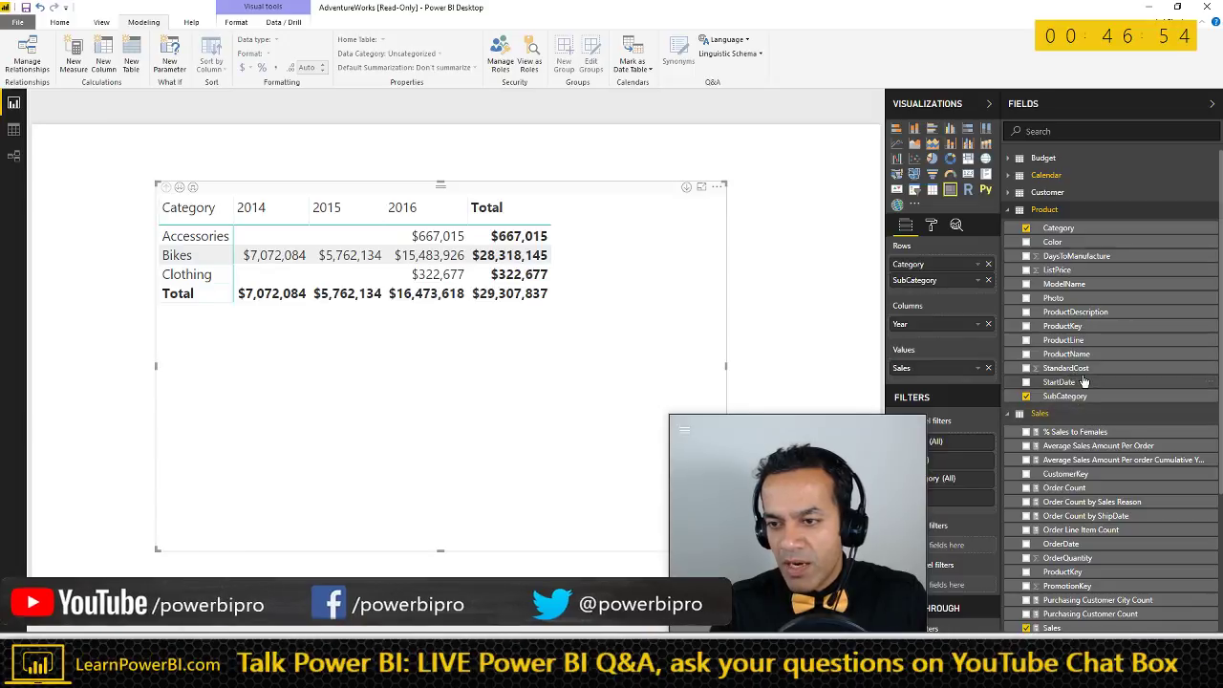
{"action": "left_click_drag", "start_coordinate": [1083, 362], "coordinate": [942, 298]}
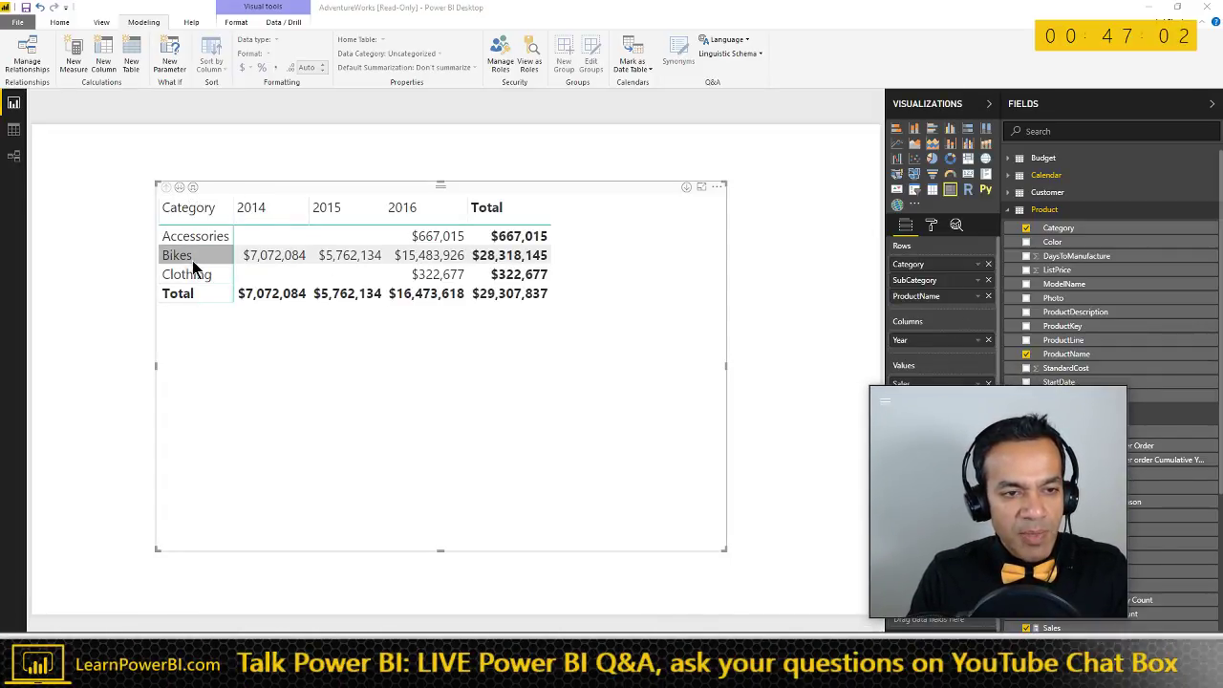
- Test the hierarchy by drilling into Bikes and Mountain Bikes products, then drilling back up
{"action": "right_click", "coordinate": [194, 254]}
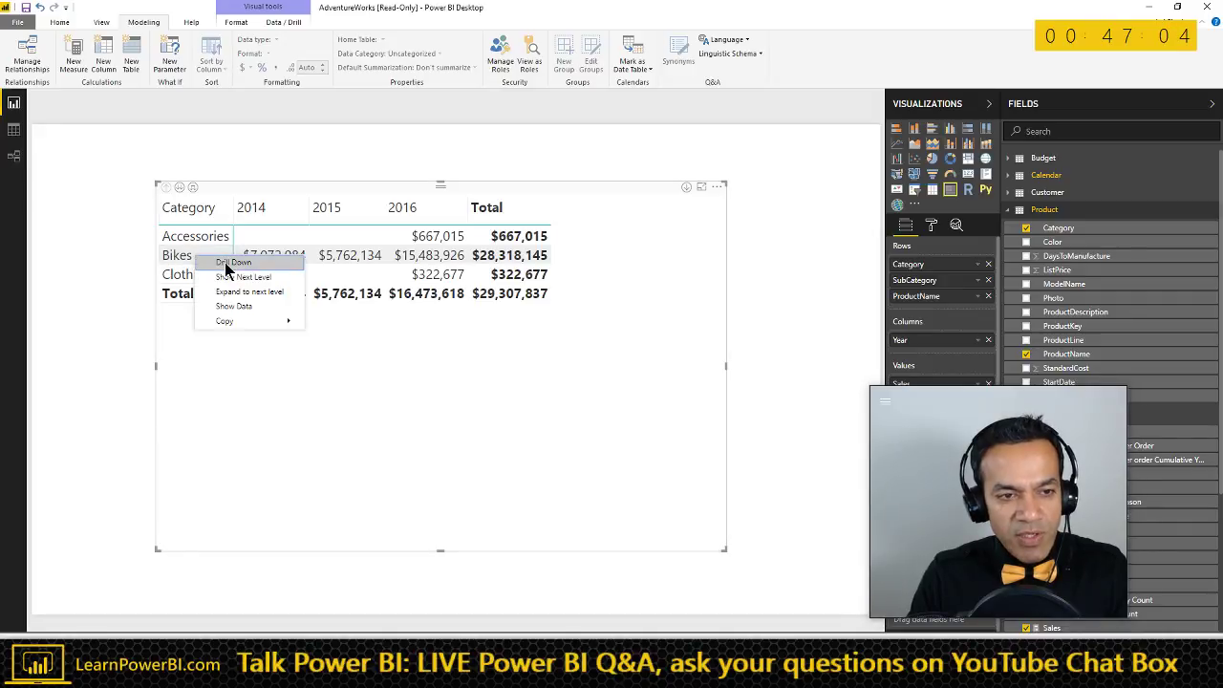
{"action": "left_click", "coordinate": [225, 262]}
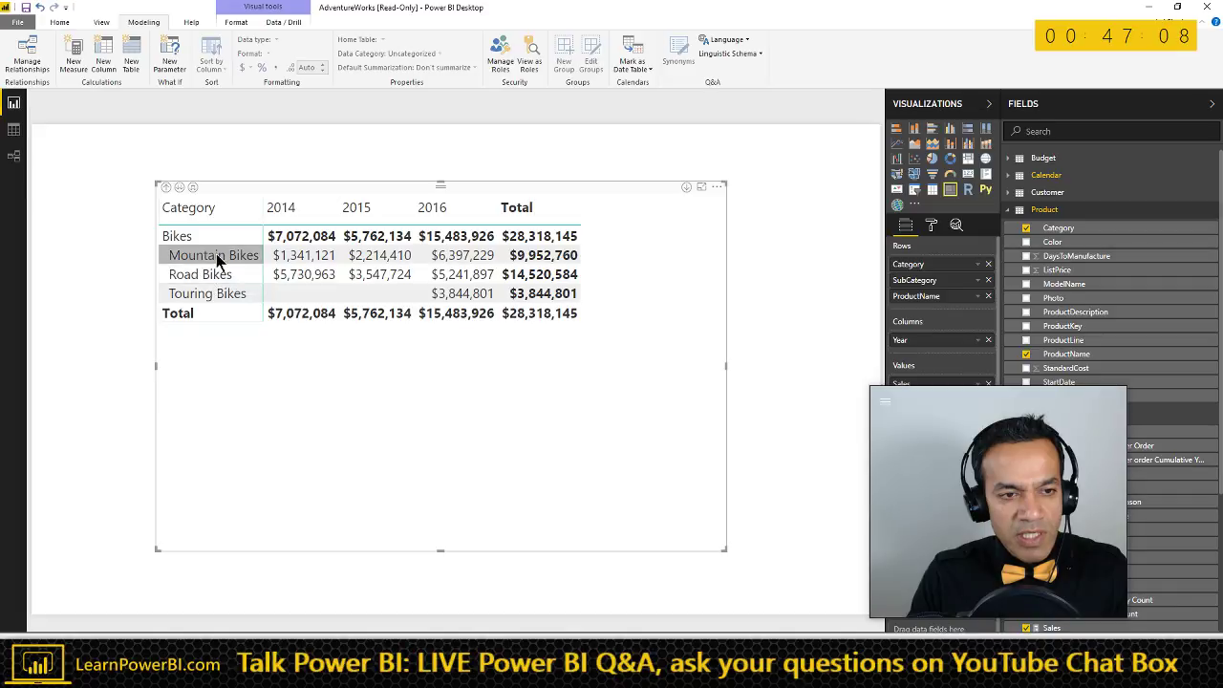
{"action": "right_click", "coordinate": [216, 253]}
{"action": "left_click", "coordinate": [227, 261]}
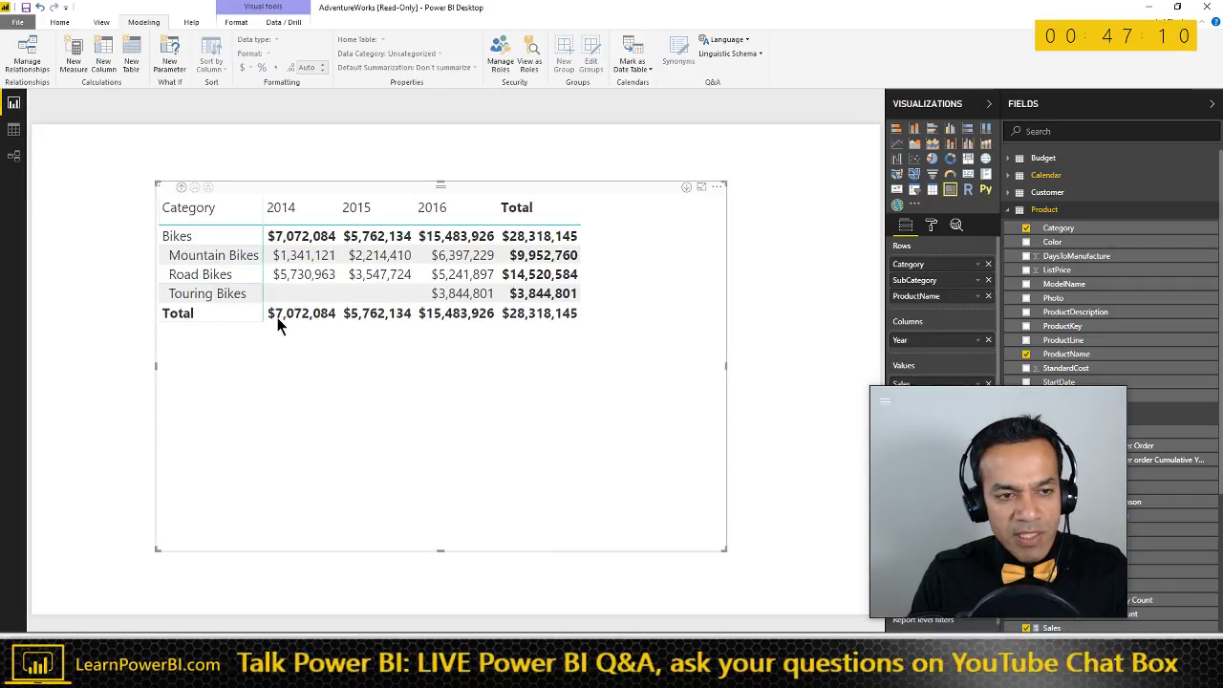
{"action": "scroll", "coordinate": [317, 404], "scroll_direction": "down", "scroll_amount": 1}
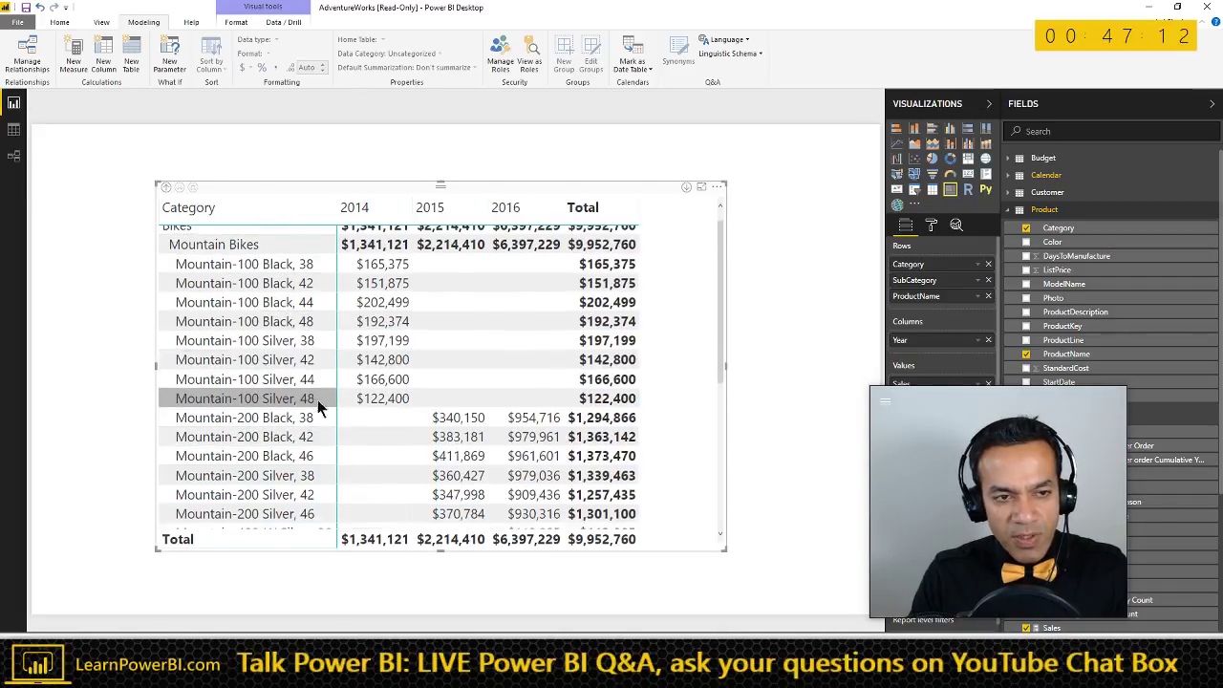
{"action": "scroll", "coordinate": [318, 406], "scroll_direction": "down", "scroll_amount": 3}
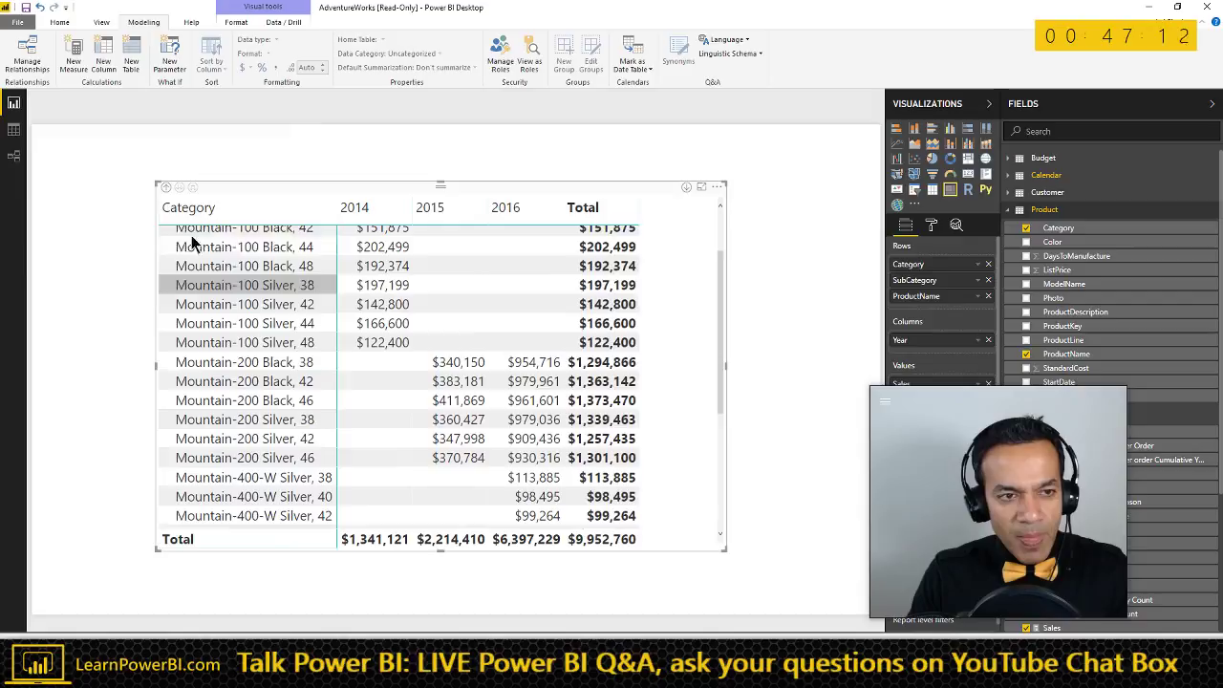
{"action": "left_click", "coordinate": [166, 189]}
{"action": "left_click", "coordinate": [168, 191]}
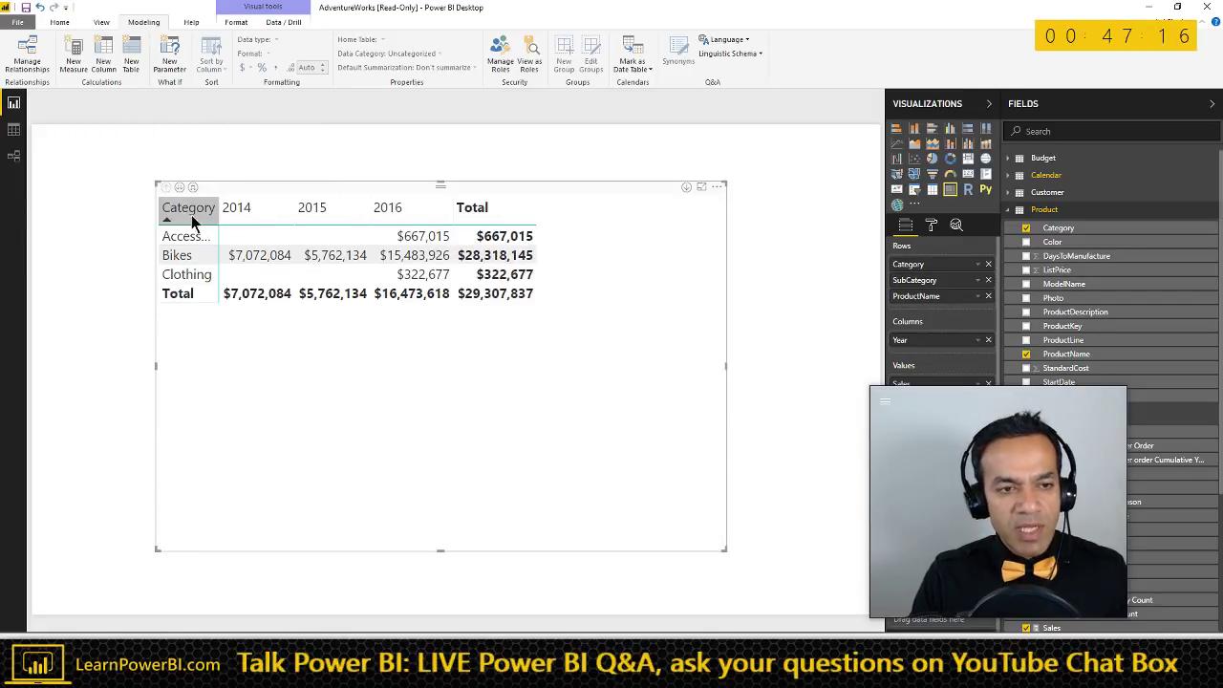
{"action": "left_click_drag", "start_coordinate": [486, 191], "coordinate": [456, 181]}
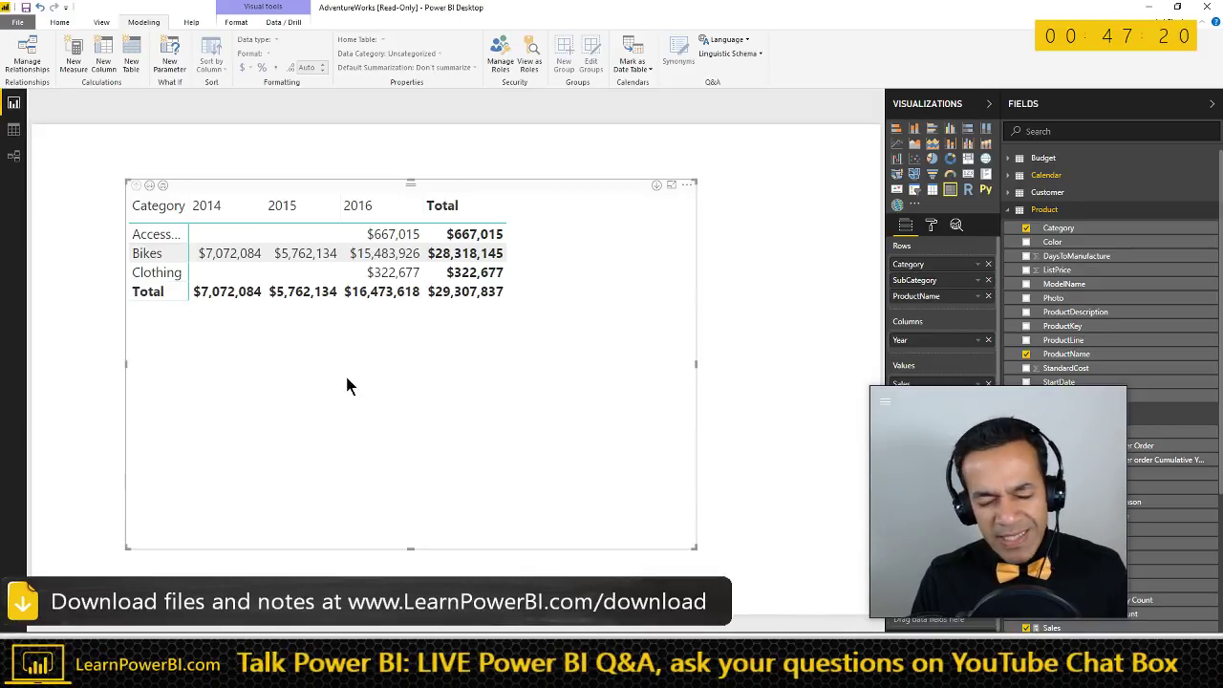
{"action": "key", "text": "alt+Tab"}
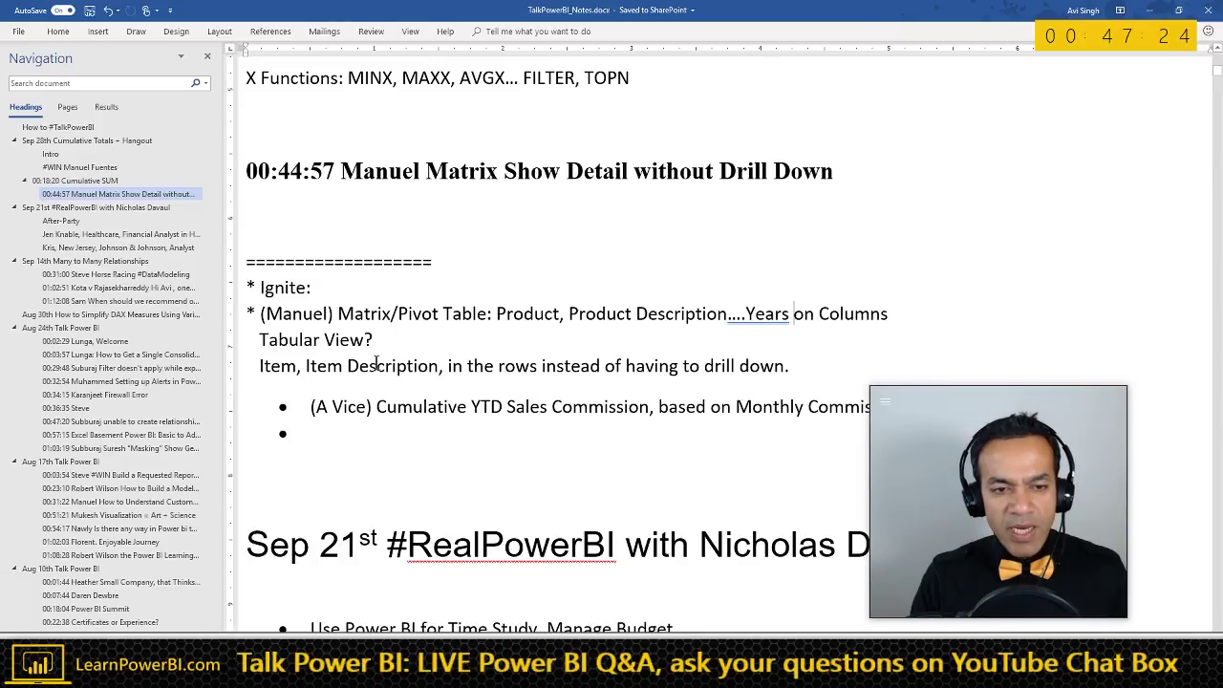
{"action": "key", "text": "alt+Tab"}
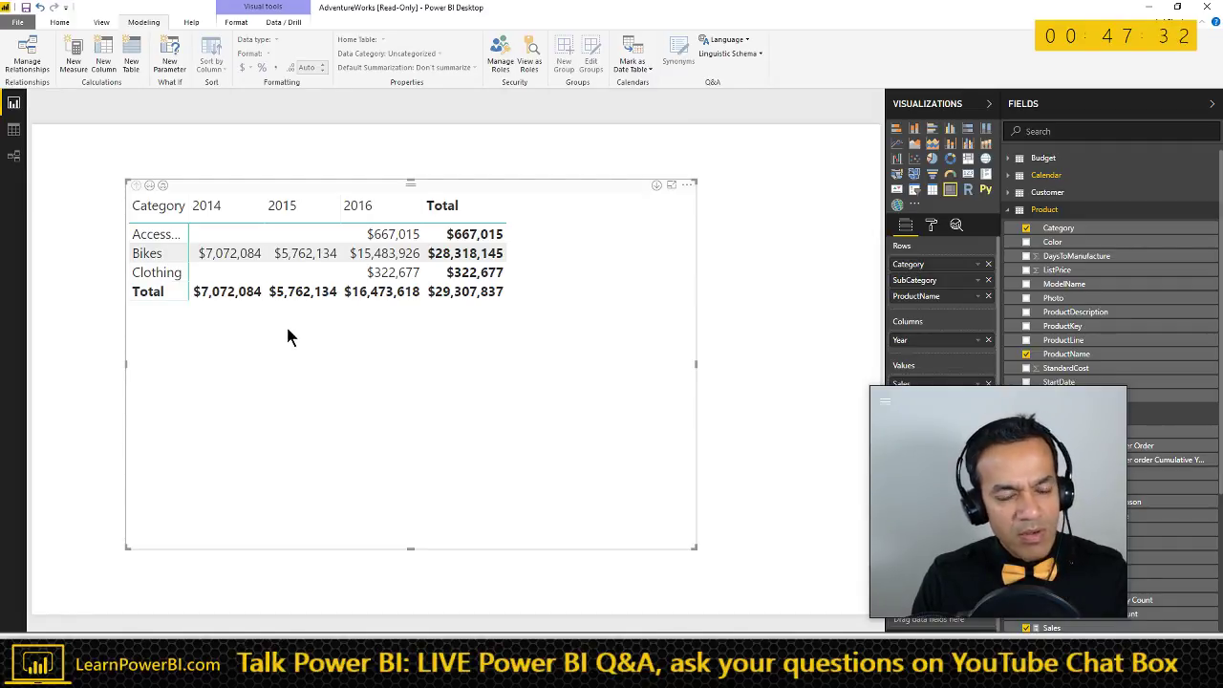
- Move the matrix to the page's top-left and make it shorter and slightly wider
{"action": "left_click_drag", "start_coordinate": [318, 191], "coordinate": [271, 136]}
{"action": "left_click_drag", "start_coordinate": [651, 495], "coordinate": [694, 276]}
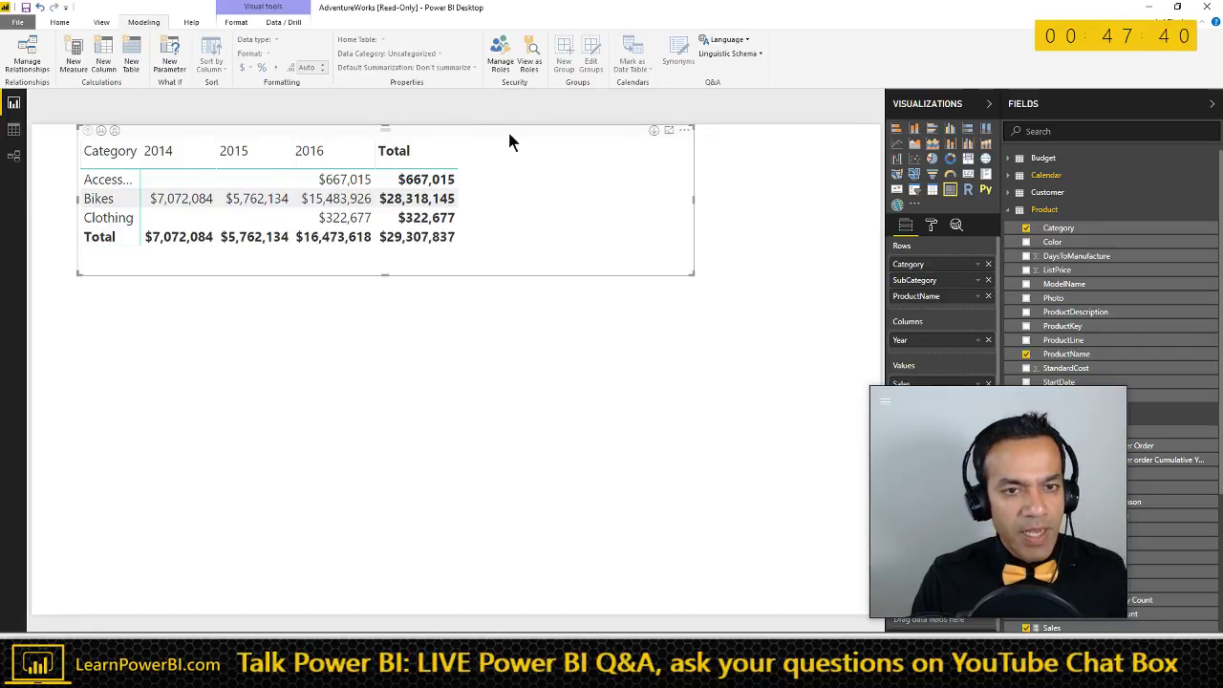
{"action": "left_click_drag", "start_coordinate": [531, 133], "coordinate": [537, 140]}
- Paste a copy of the matrix below it, convert it to a flat table, and enlarge it
{"action": "key", "text": "ctrl+v"}
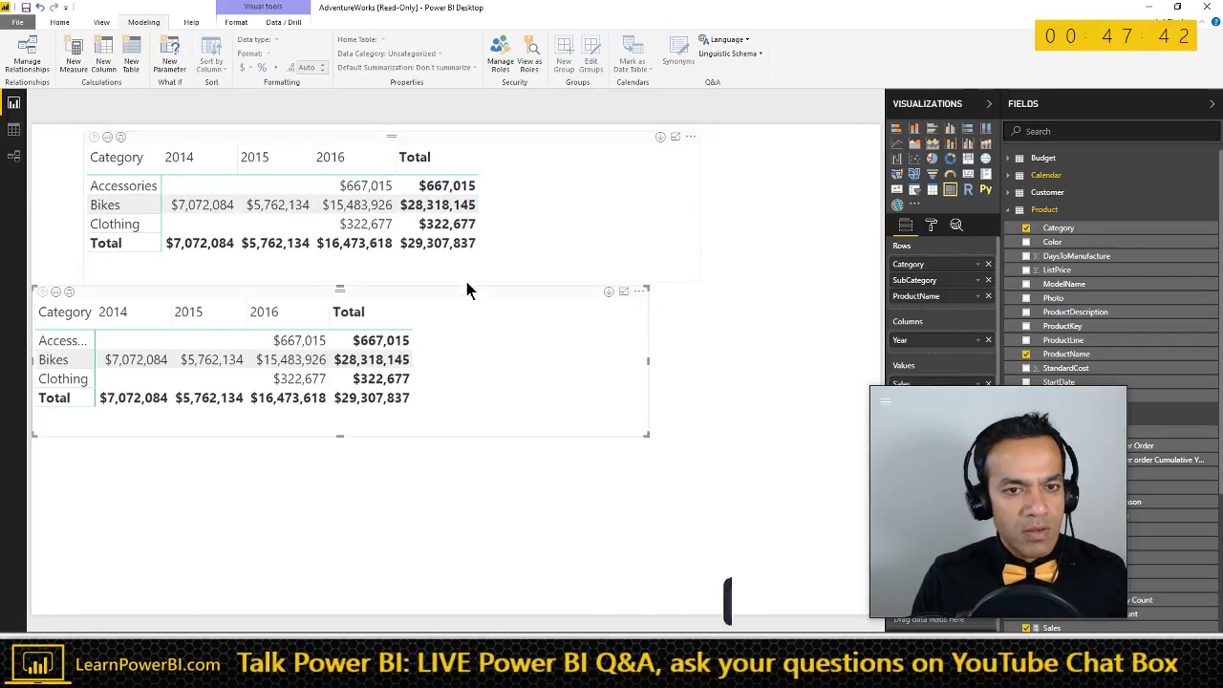
{"action": "left_click_drag", "start_coordinate": [466, 291], "coordinate": [527, 292]}
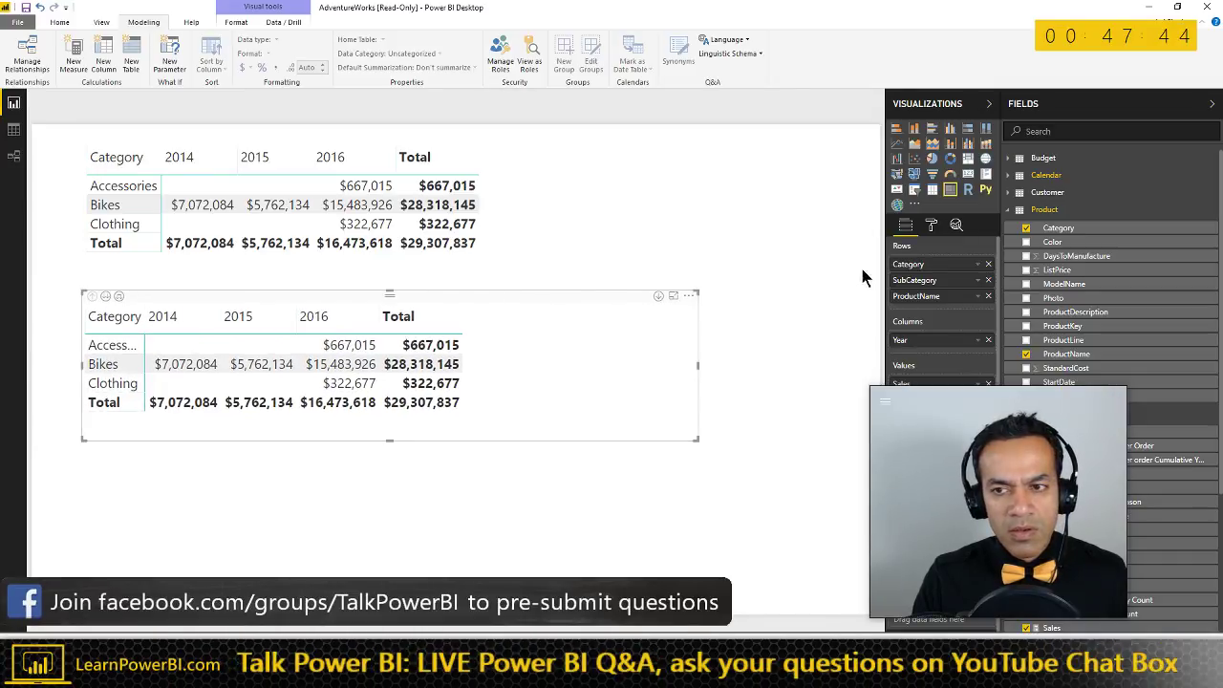
{"action": "left_click", "coordinate": [931, 189]}
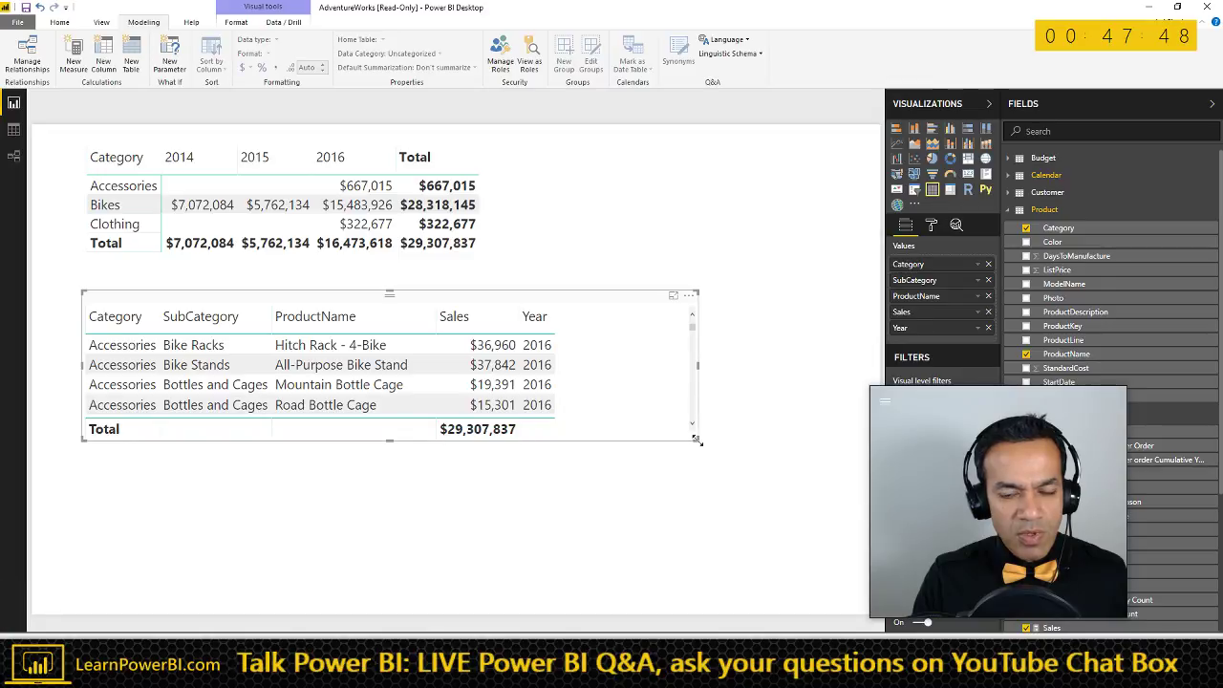
{"action": "left_click_drag", "start_coordinate": [697, 439], "coordinate": [778, 615]}
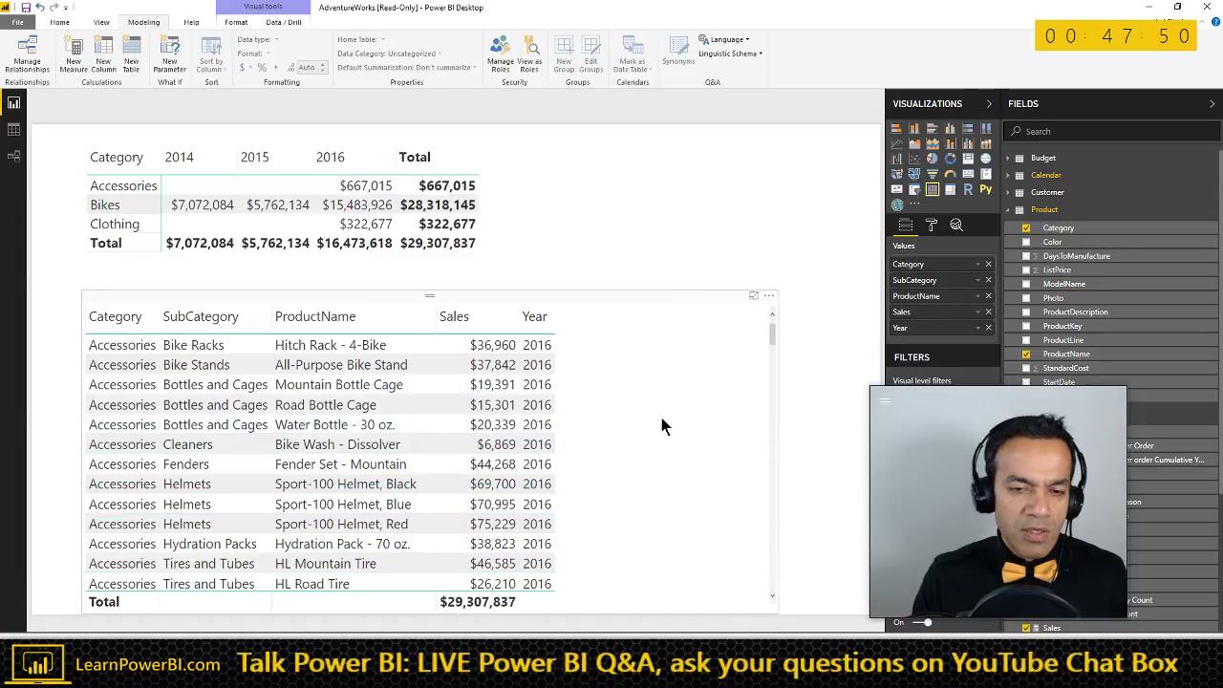
{"action": "key", "text": "Escape"}
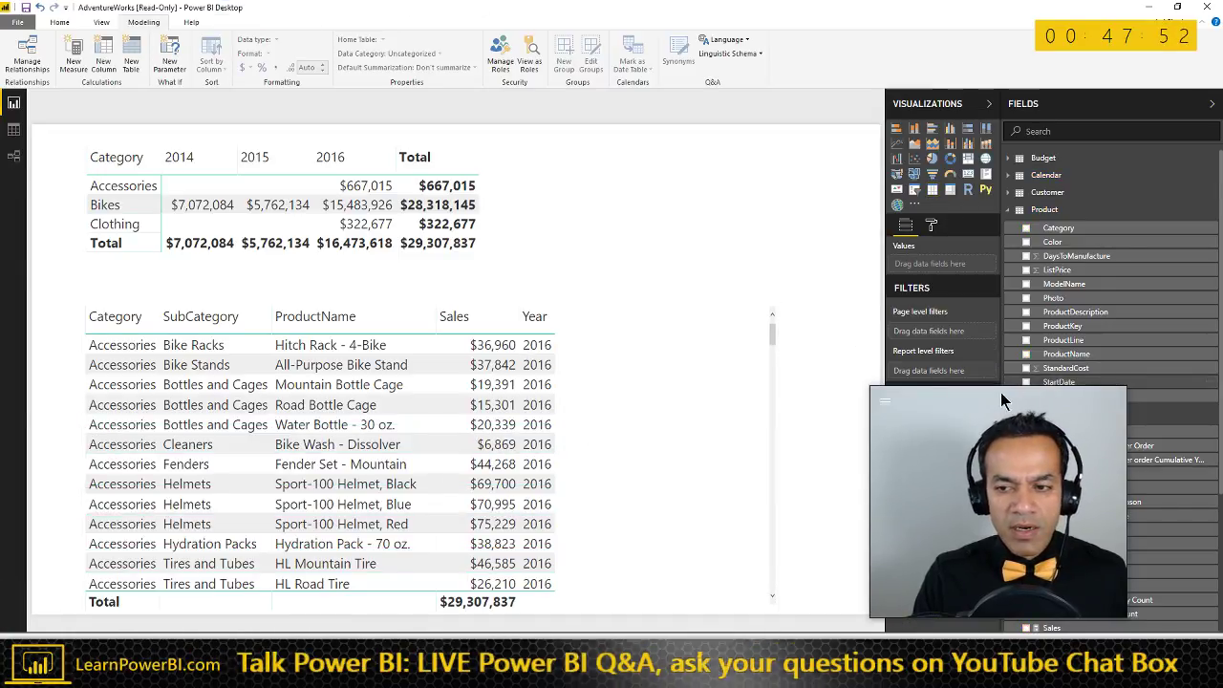
{"action": "left_click_drag", "start_coordinate": [997, 404], "coordinate": [1061, 418]}
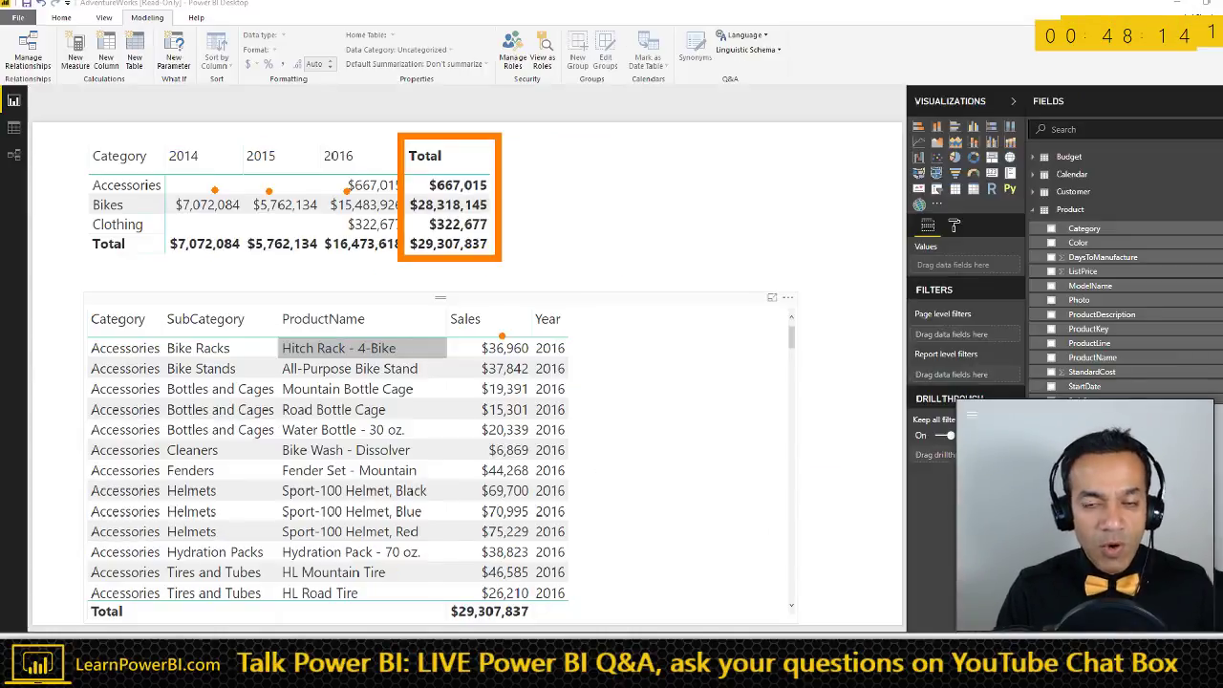
{"action": "left_click", "coordinate": [120, 203]}
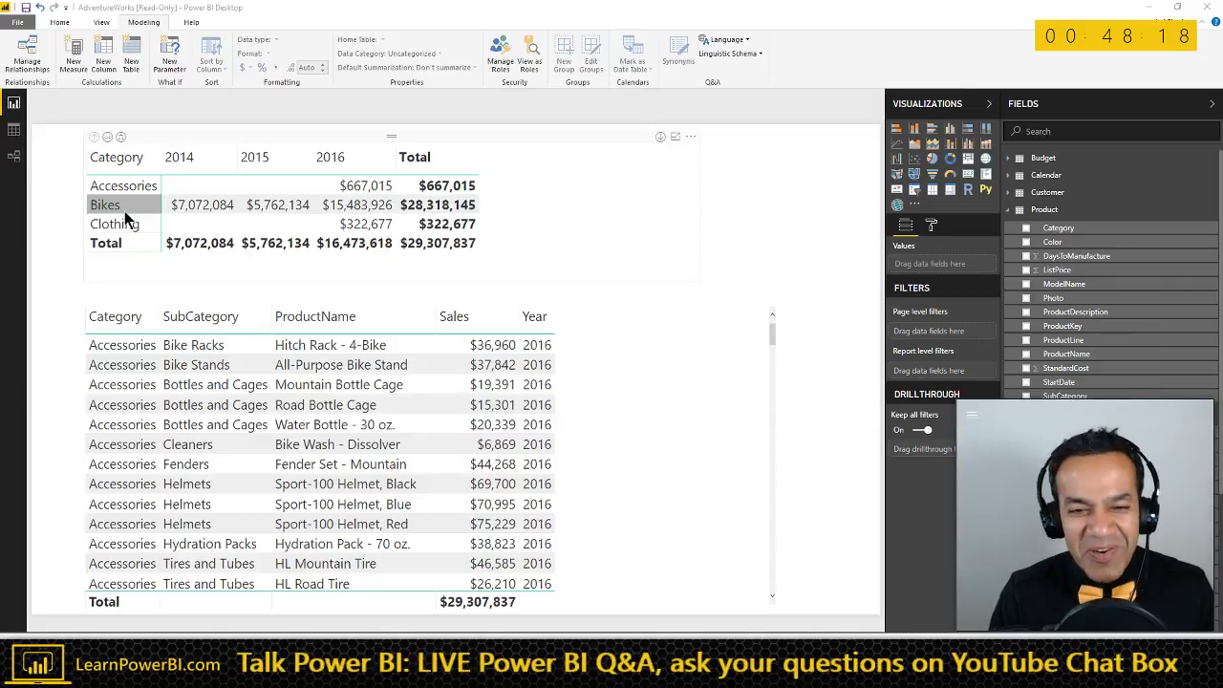
{"action": "left_click", "coordinate": [627, 315]}
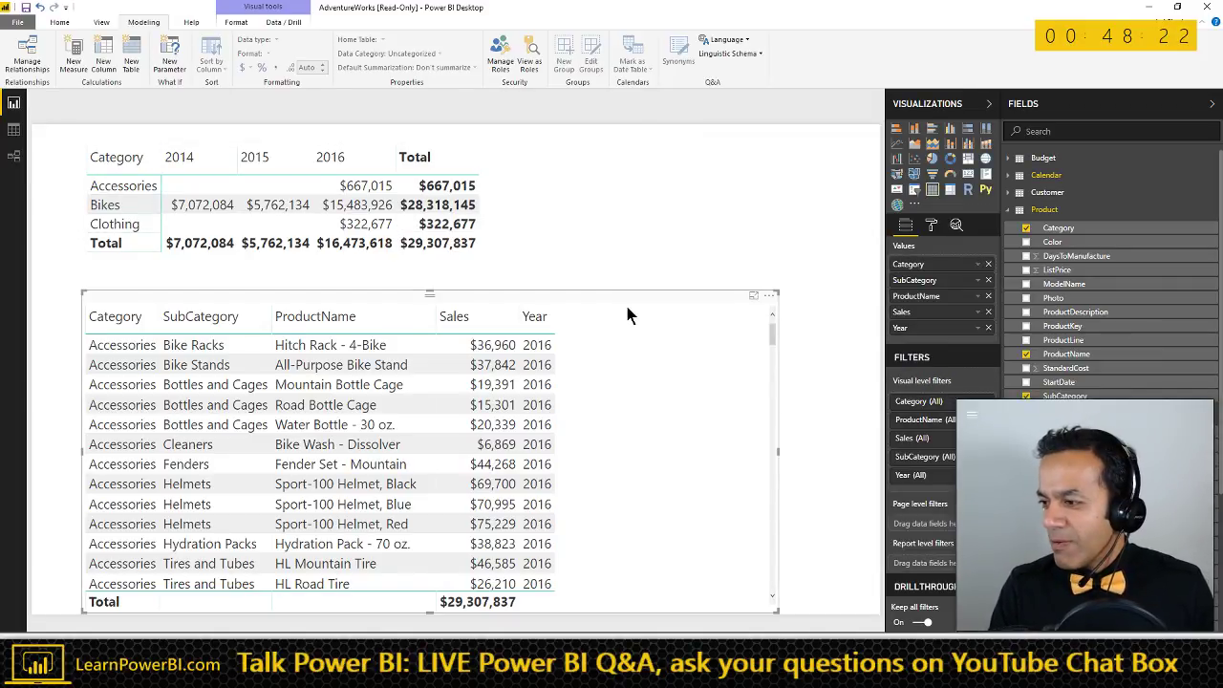
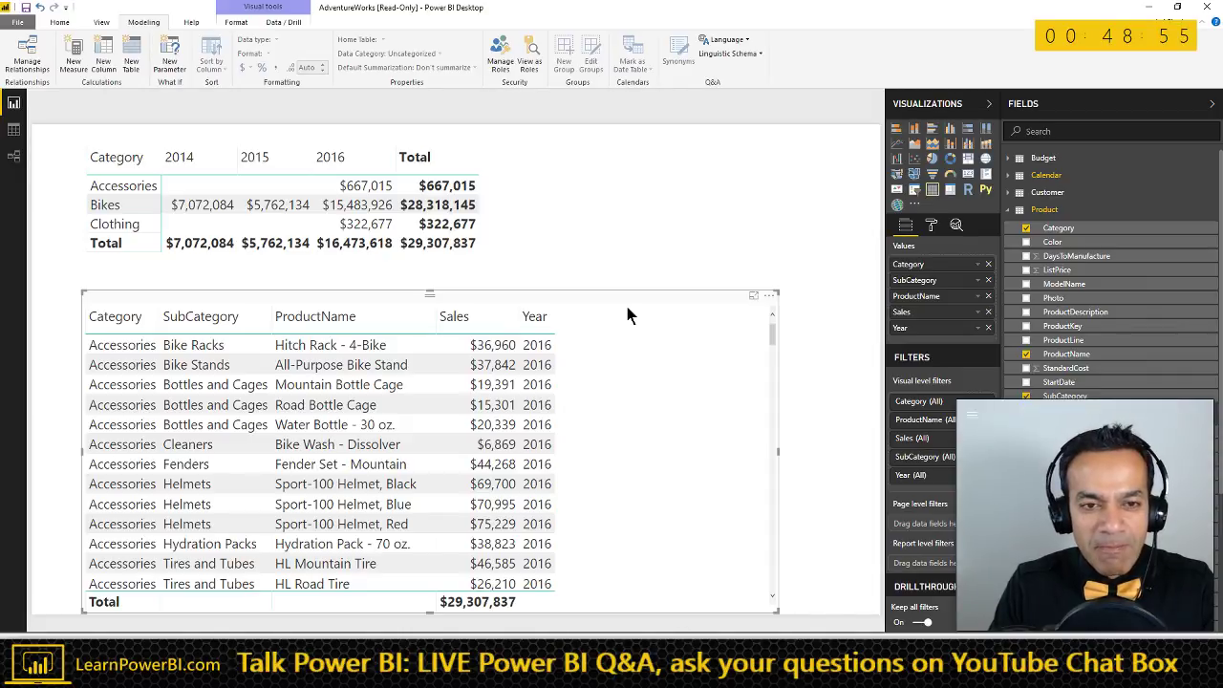
- Move the Category-by-year matrix to the top-left and shift the product table slightly left
{"action": "left_click_drag", "start_coordinate": [423, 146], "coordinate": [372, 140]}
{"action": "left_click", "coordinate": [535, 285]}
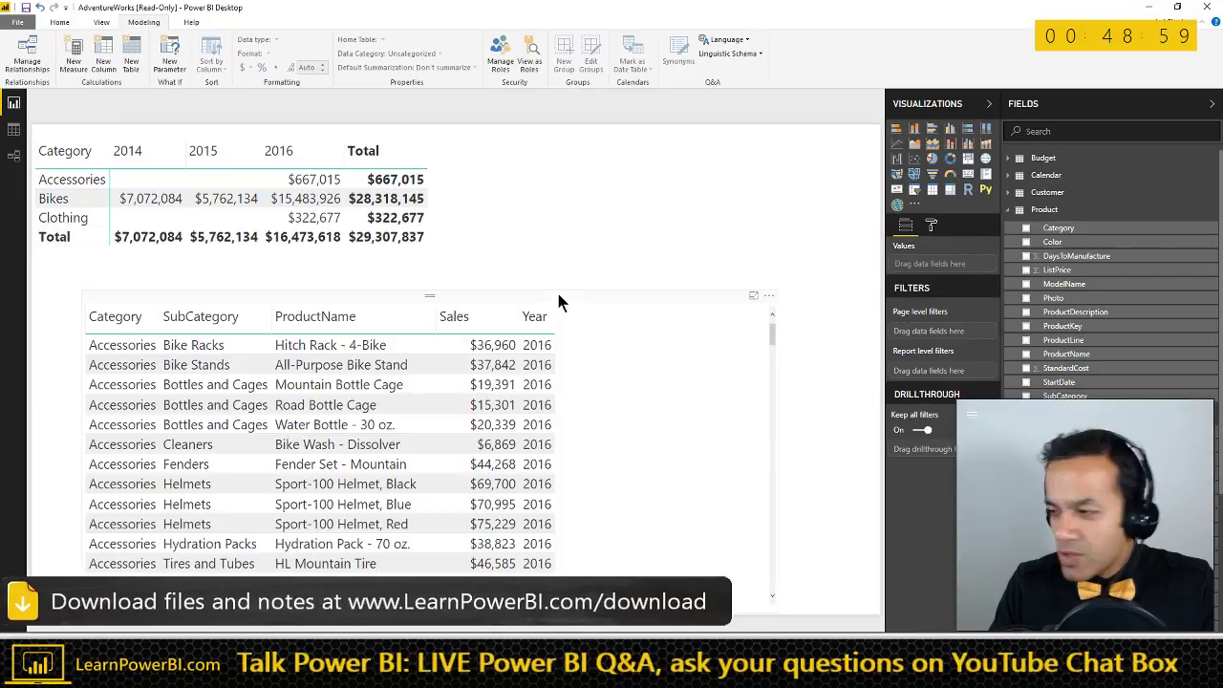
{"action": "left_click_drag", "start_coordinate": [587, 300], "coordinate": [542, 291]}
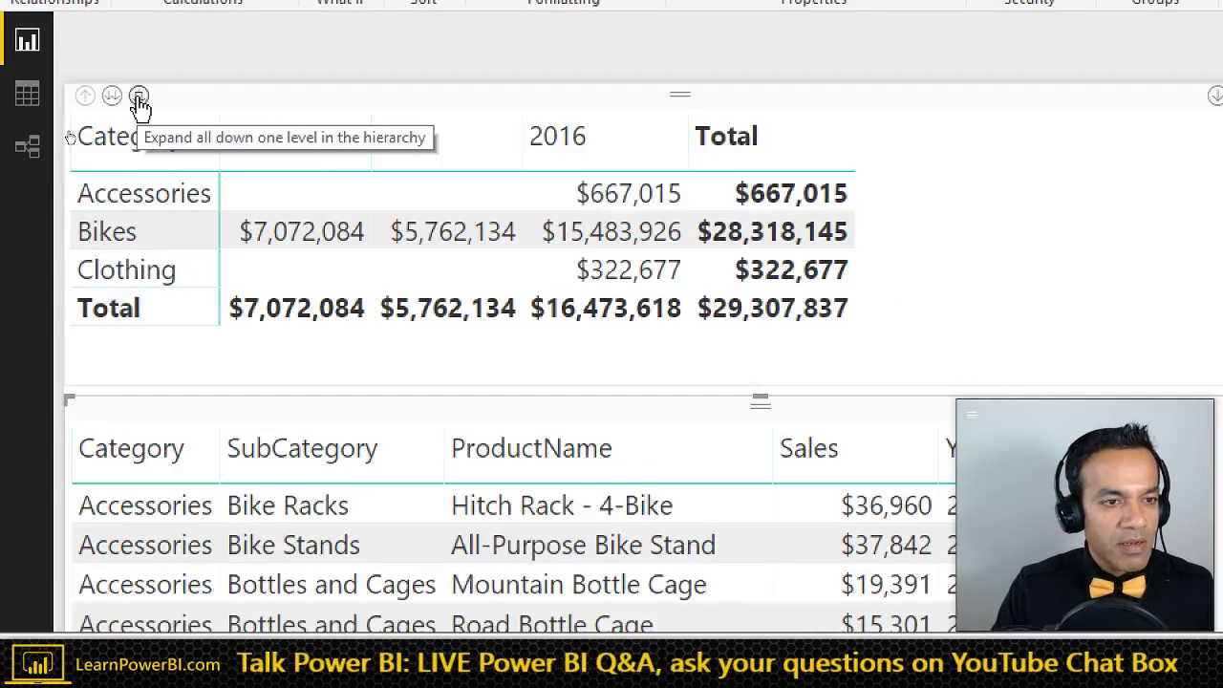
- Expand the matrix to subcategory rows, collapse it back, and shrink the table toward the bottom
{"action": "left_click", "coordinate": [138, 98]}
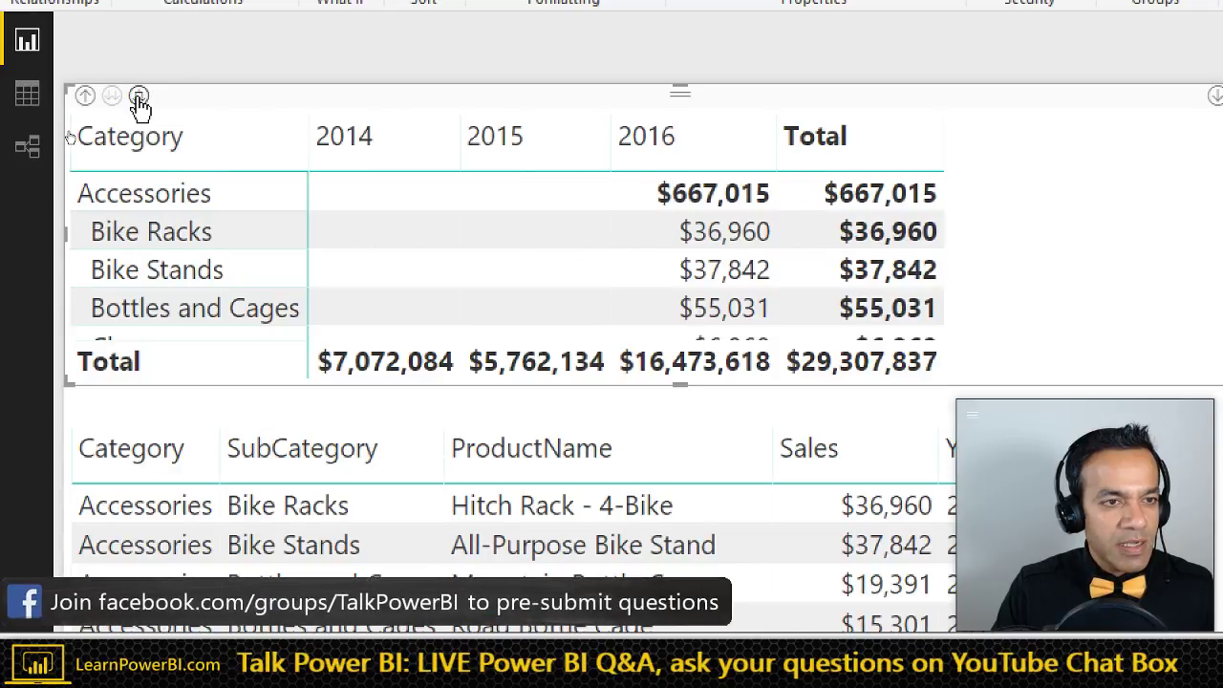
{"action": "left_click", "coordinate": [85, 97]}
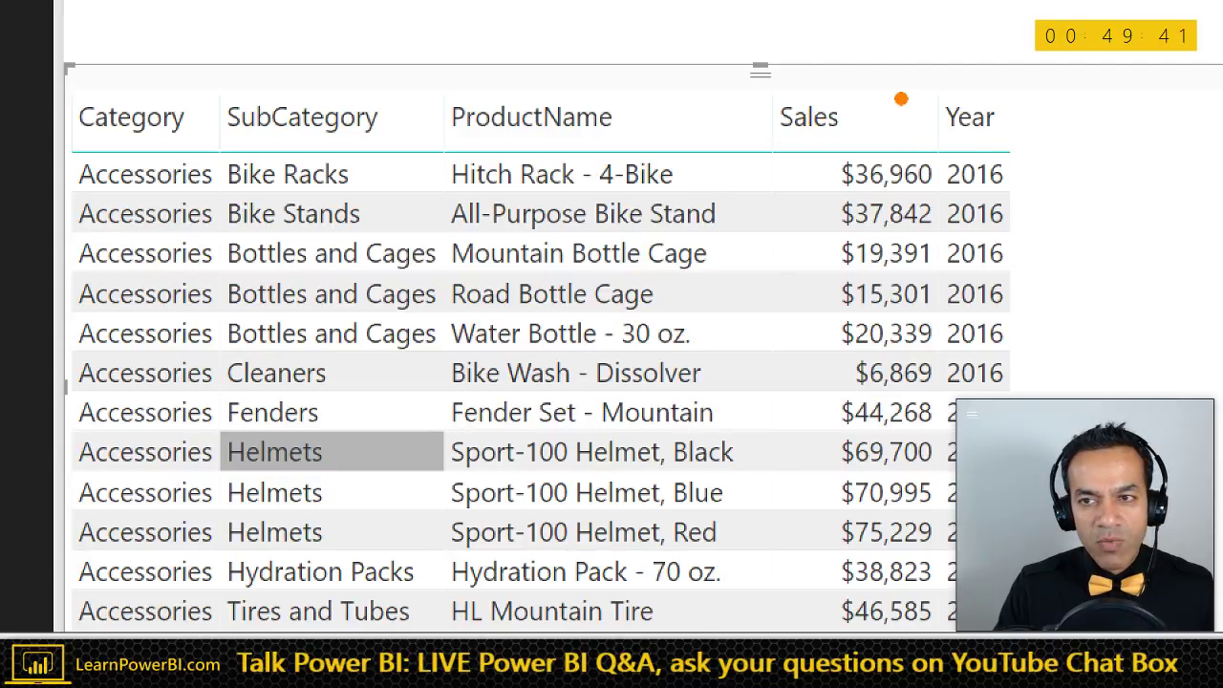
{"action": "mouse_move", "coordinate": [901, 70]}
{"action": "left_mouse_down"}
{"action": "mouse_move", "coordinate": [956, 120]}
{"action": "mouse_move", "coordinate": [1096, 132]}
{"action": "mouse_move", "coordinate": [1212, 100]}
{"action": "left_mouse_up"}
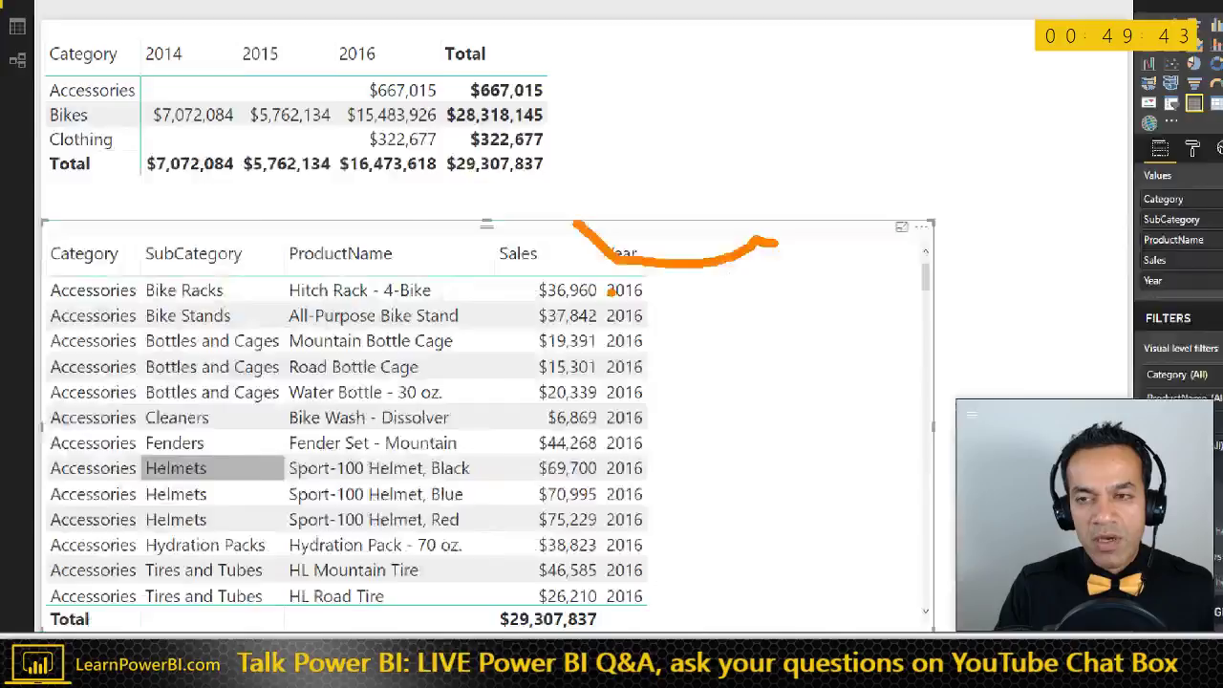
{"action": "key", "text": "Escape"}
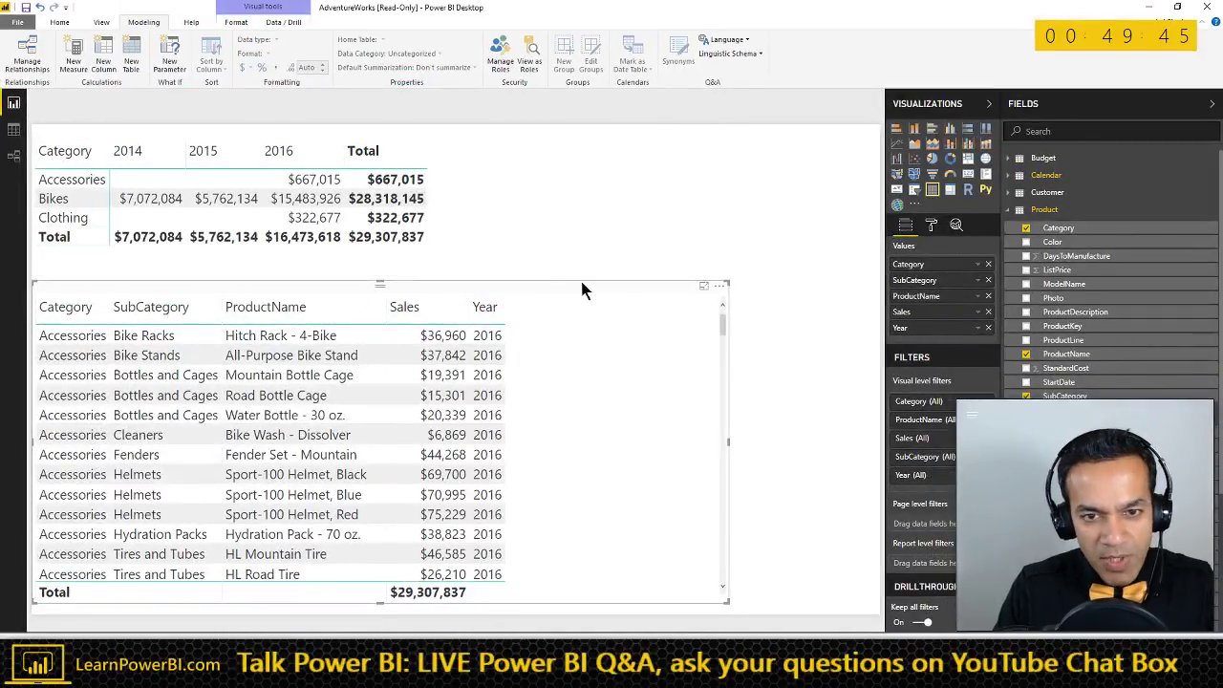
{"action": "left_click_drag", "start_coordinate": [728, 283], "coordinate": [873, 478]}
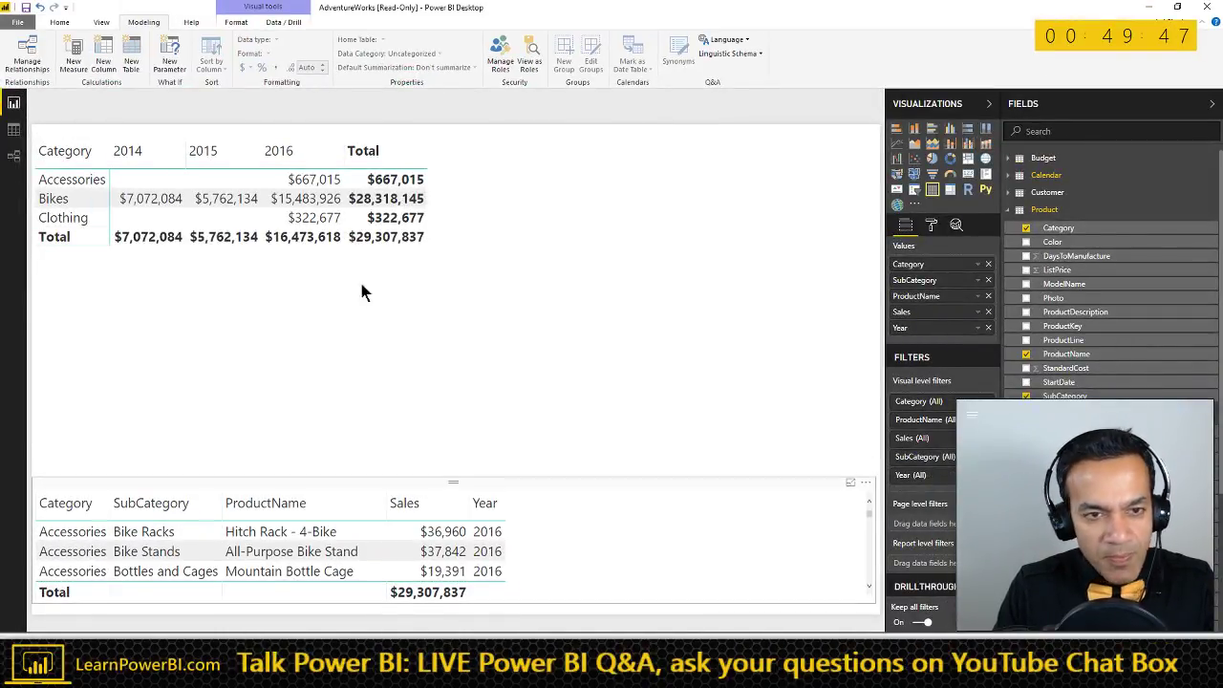
- Inspect the matrix and table field setups, then bring the Word notes forward
{"action": "left_click", "coordinate": [400, 172]}
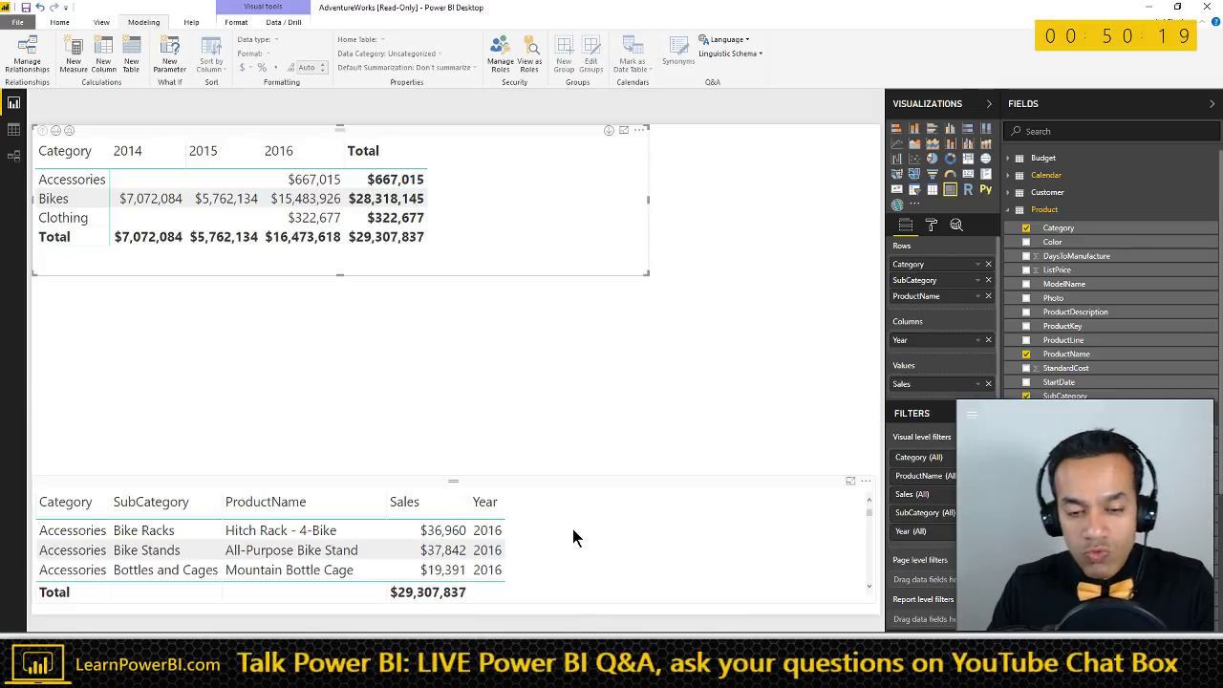
{"action": "left_click", "coordinate": [507, 527]}
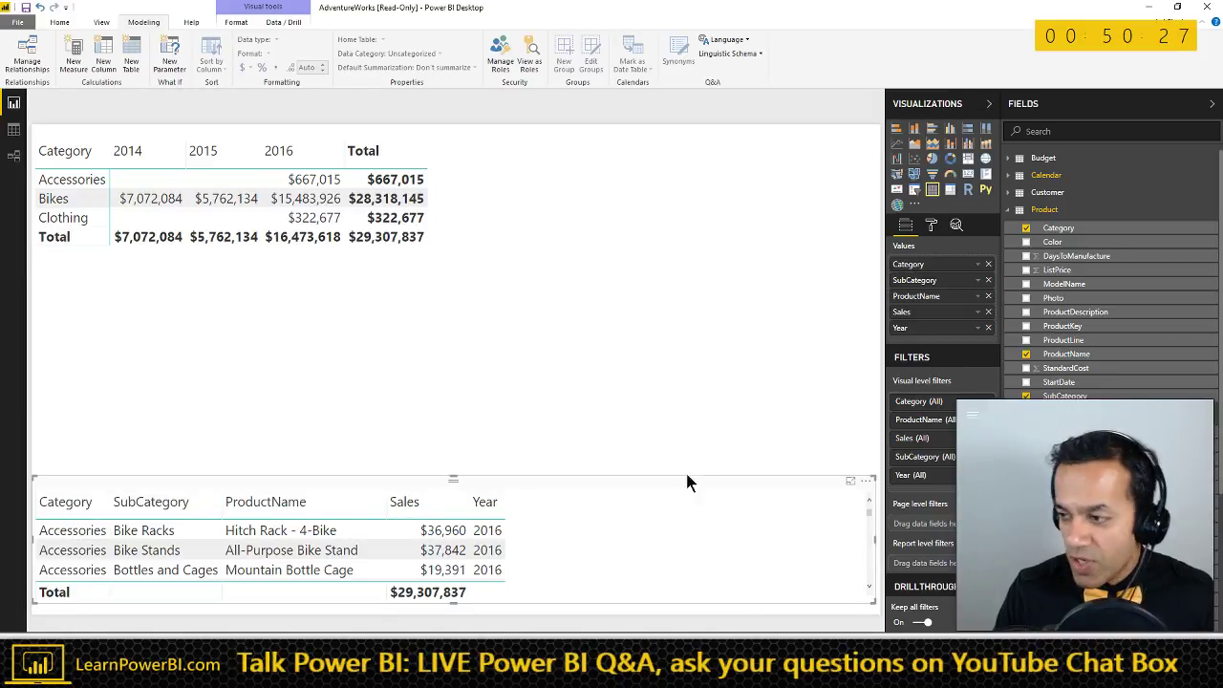
{"action": "key", "text": "alt+Tab"}
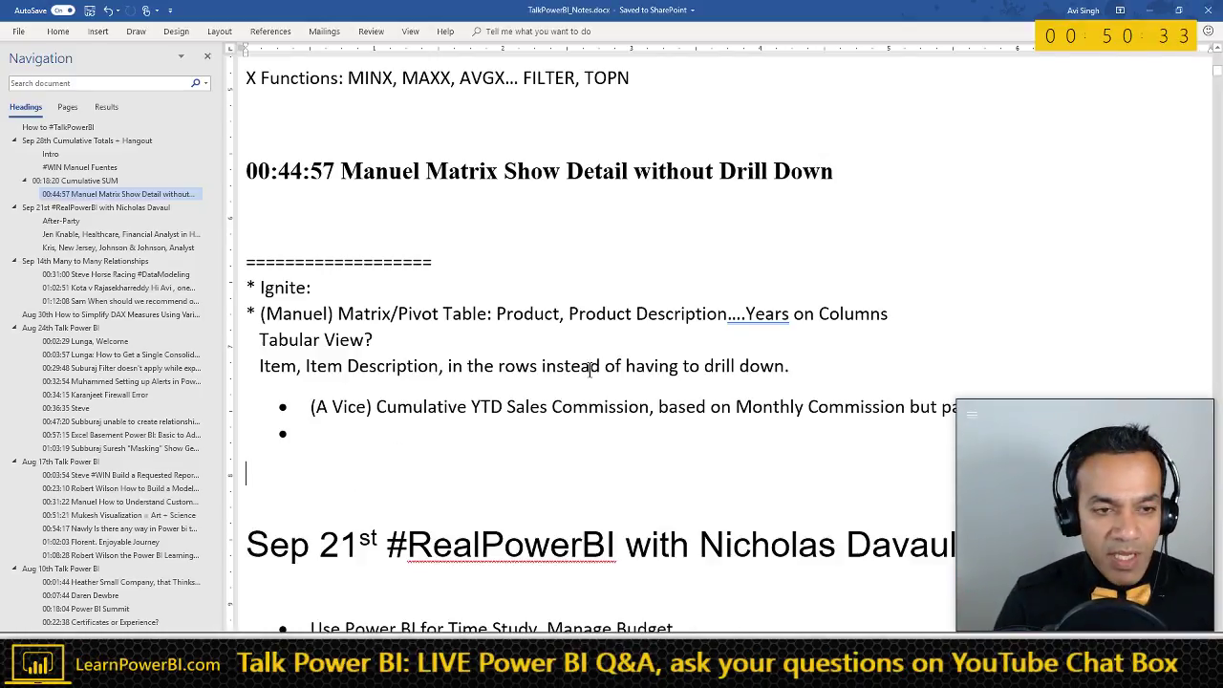
- Add a blank line above the Sep 21st heading and insert a two-column, three-row table
{"action": "scroll", "coordinate": [554, 392], "scroll_direction": "down", "scroll_amount": 1}
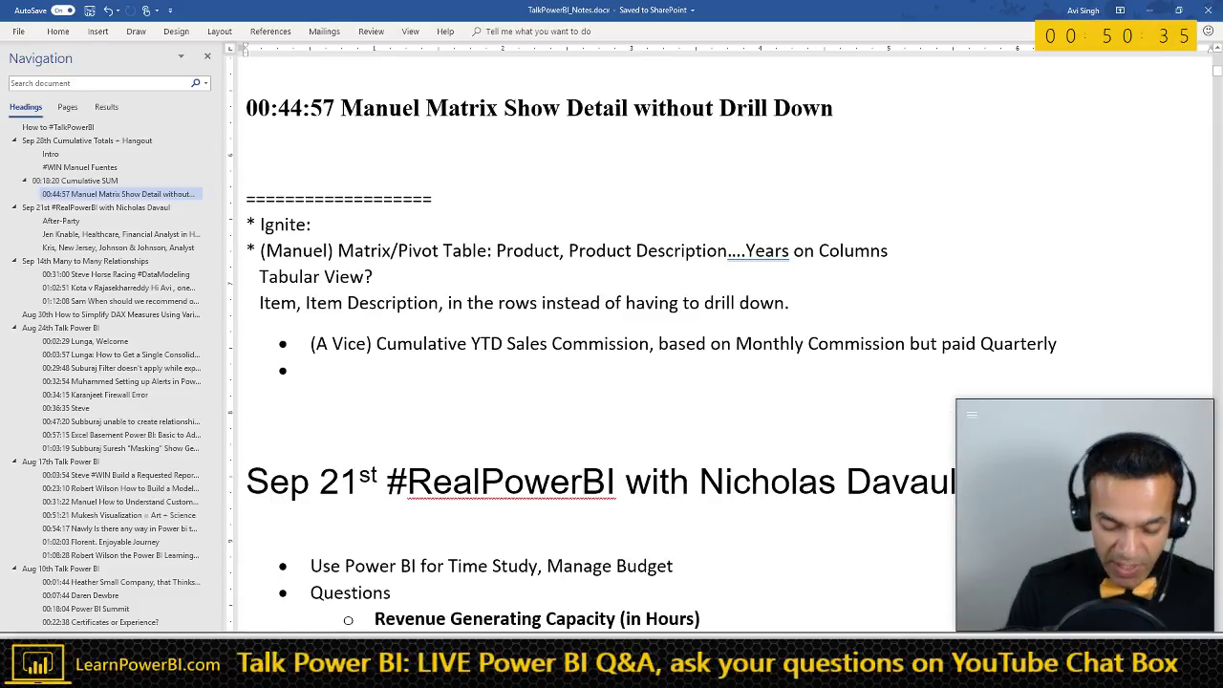
{"action": "key", "text": "Return"}
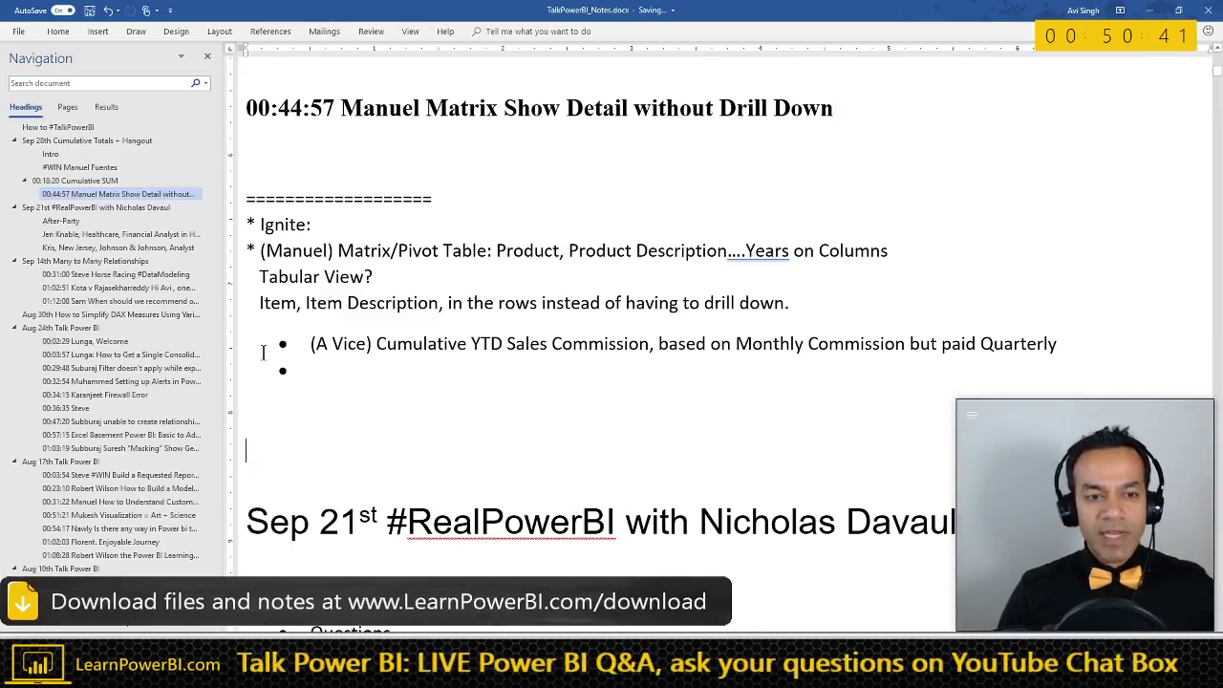
{"action": "scroll", "coordinate": [357, 347], "scroll_direction": "down", "scroll_amount": 1}
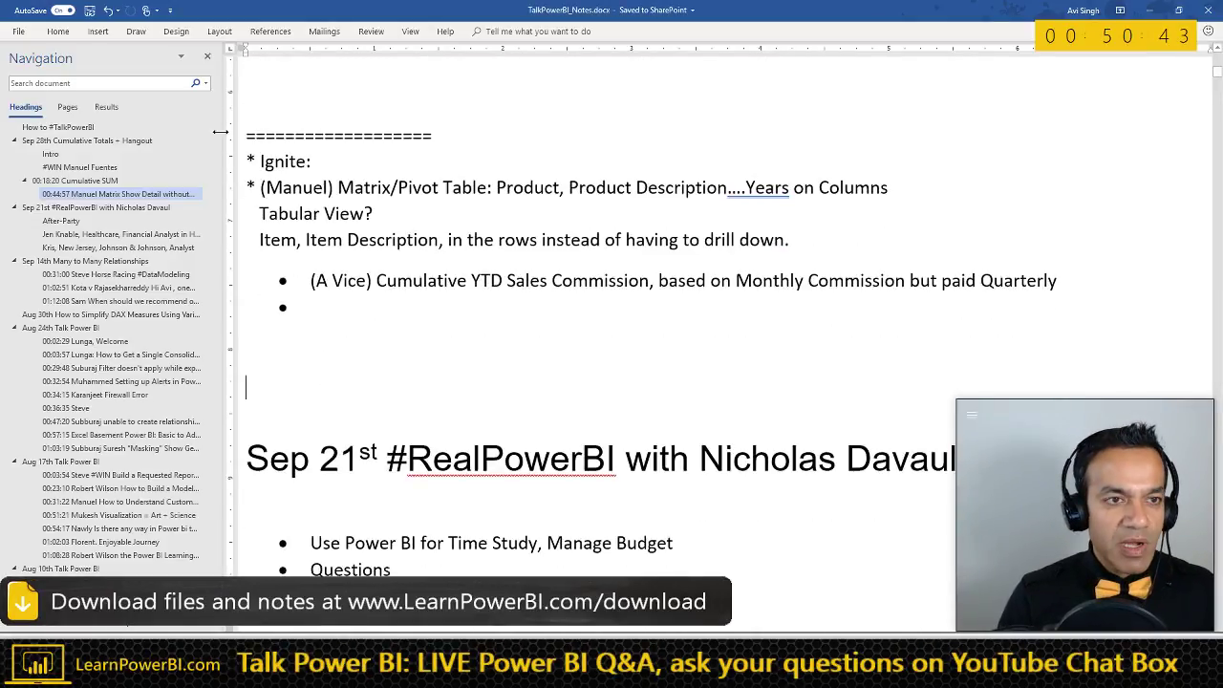
{"action": "left_click", "coordinate": [107, 34]}
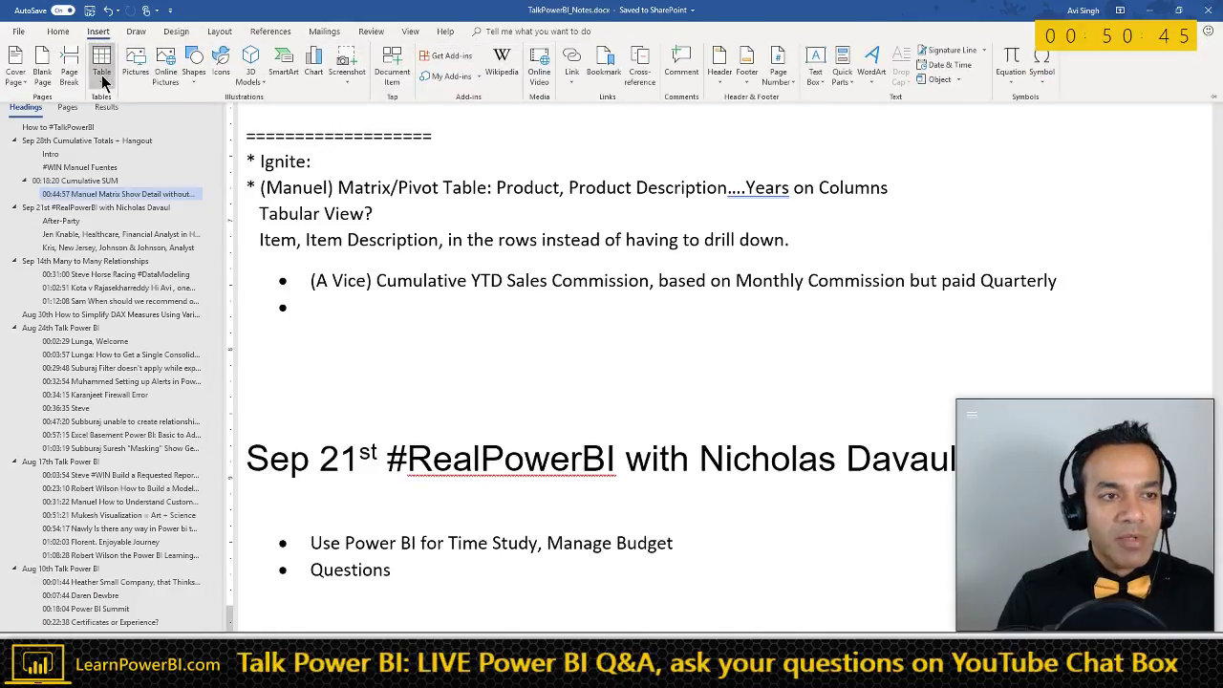
{"action": "left_click", "coordinate": [101, 76]}
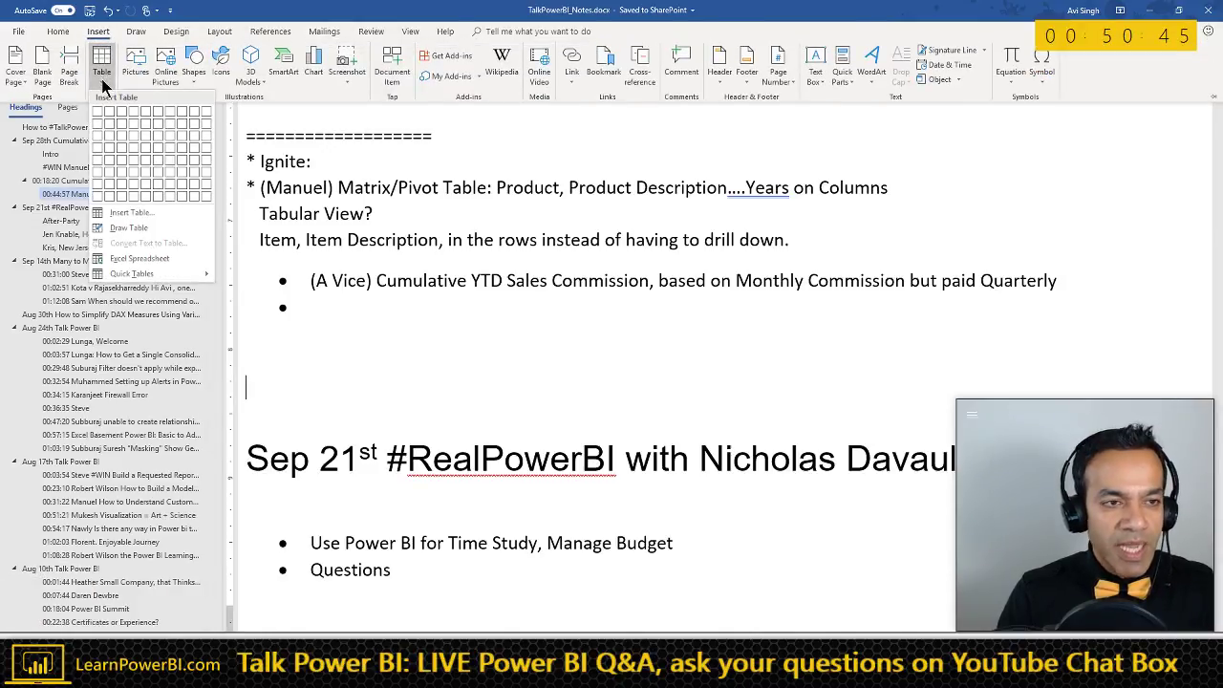
{"action": "left_click", "coordinate": [107, 142]}
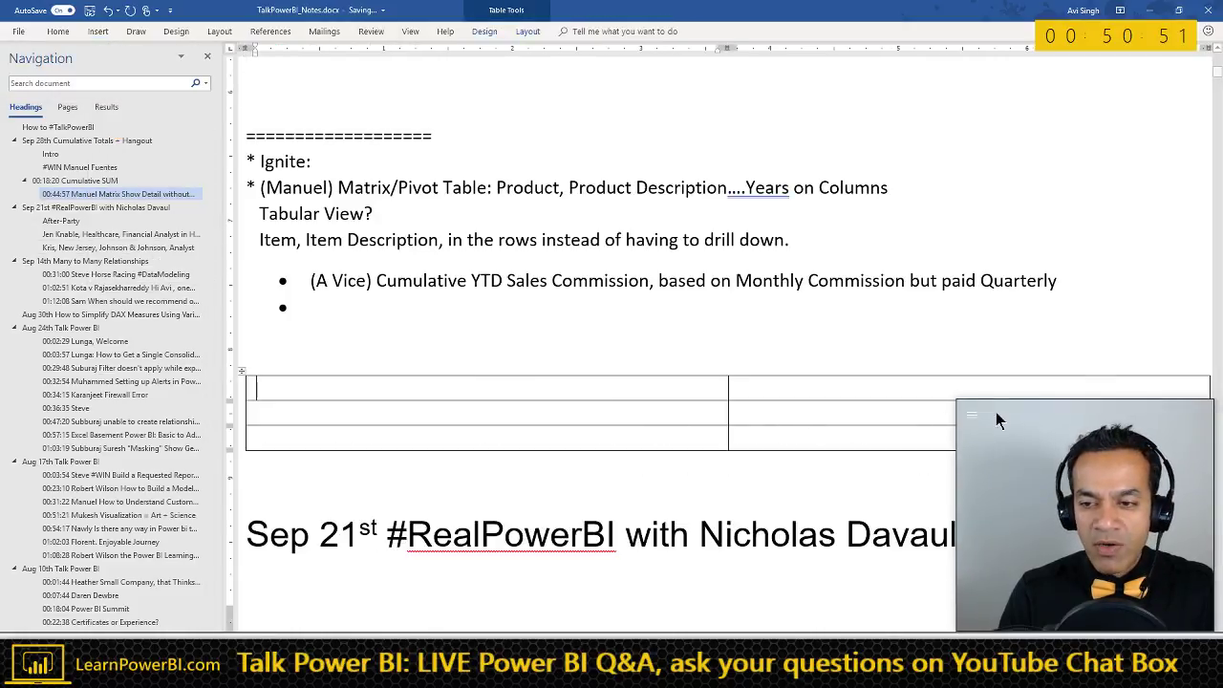
{"action": "left_click_drag", "start_coordinate": [1015, 430], "coordinate": [995, 108]}
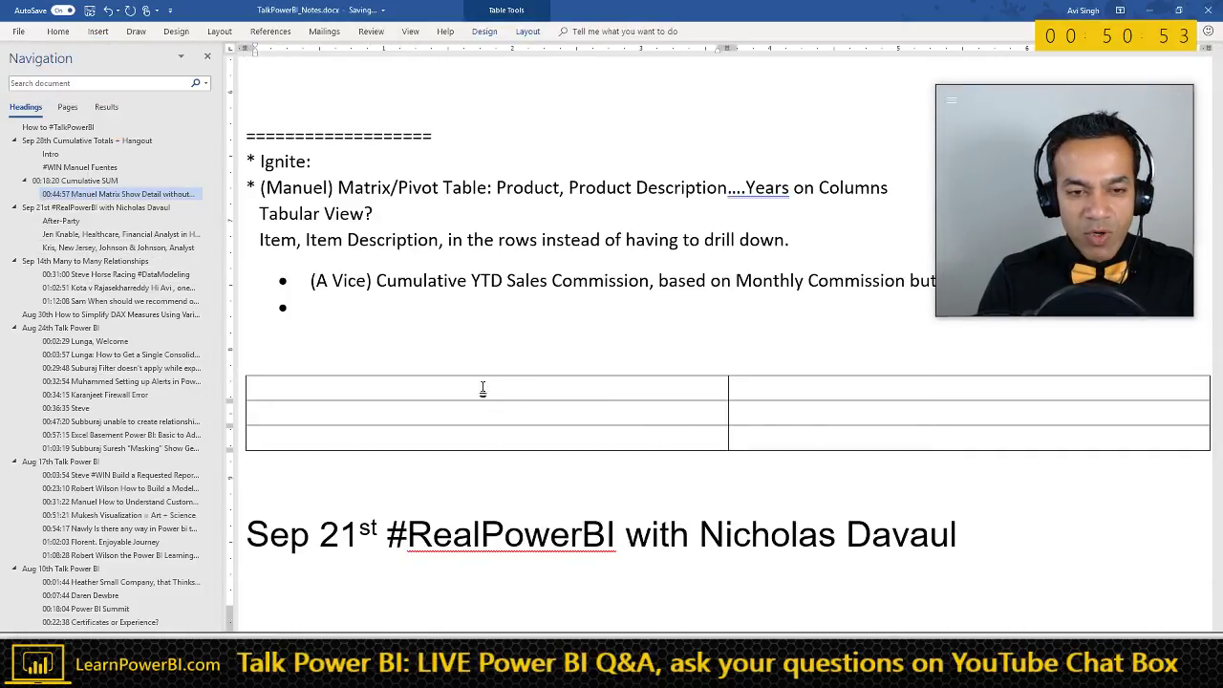
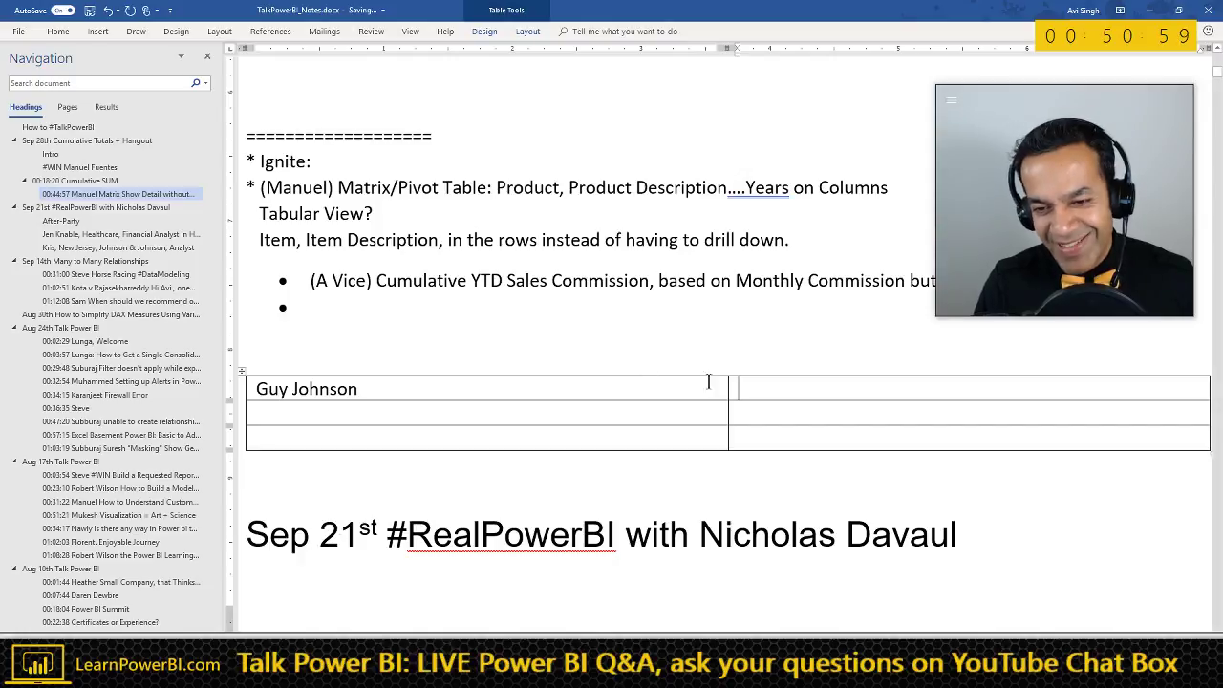
- Enter a person's name, narrow the first column, and write 'Create a List to lay the figures in'
{"action": "left_click_drag", "start_coordinate": [729, 389], "coordinate": [494, 390]}
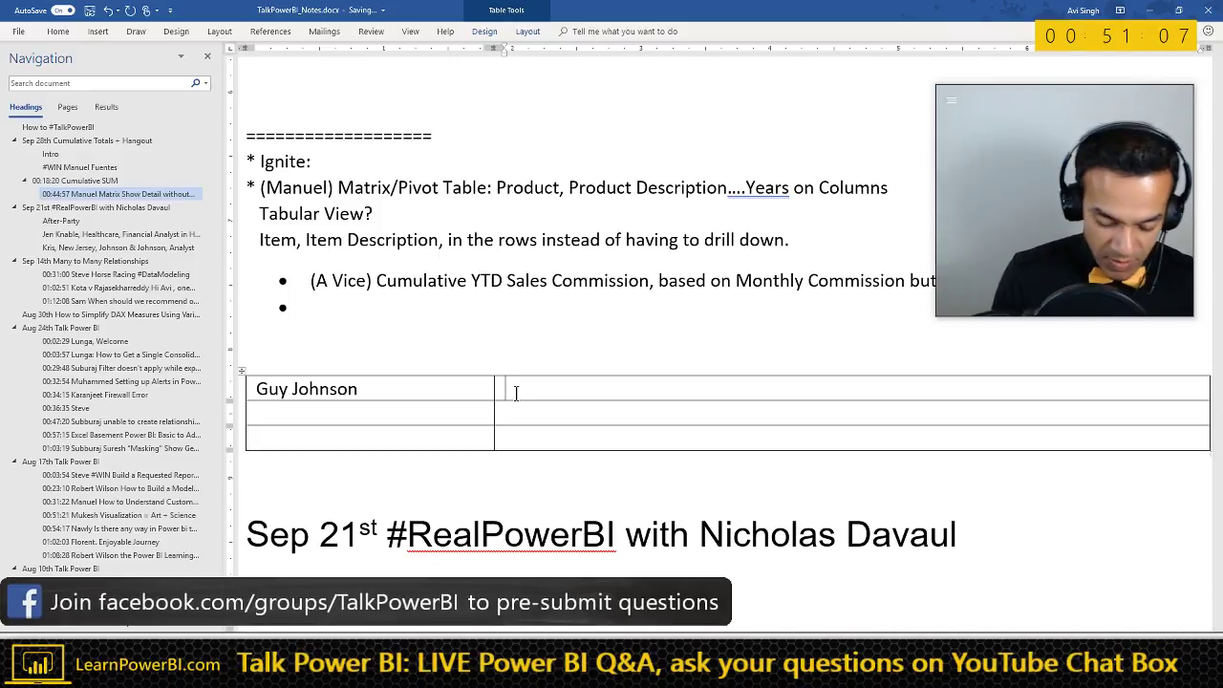
{"action": "type", "text": "reate a Li"}
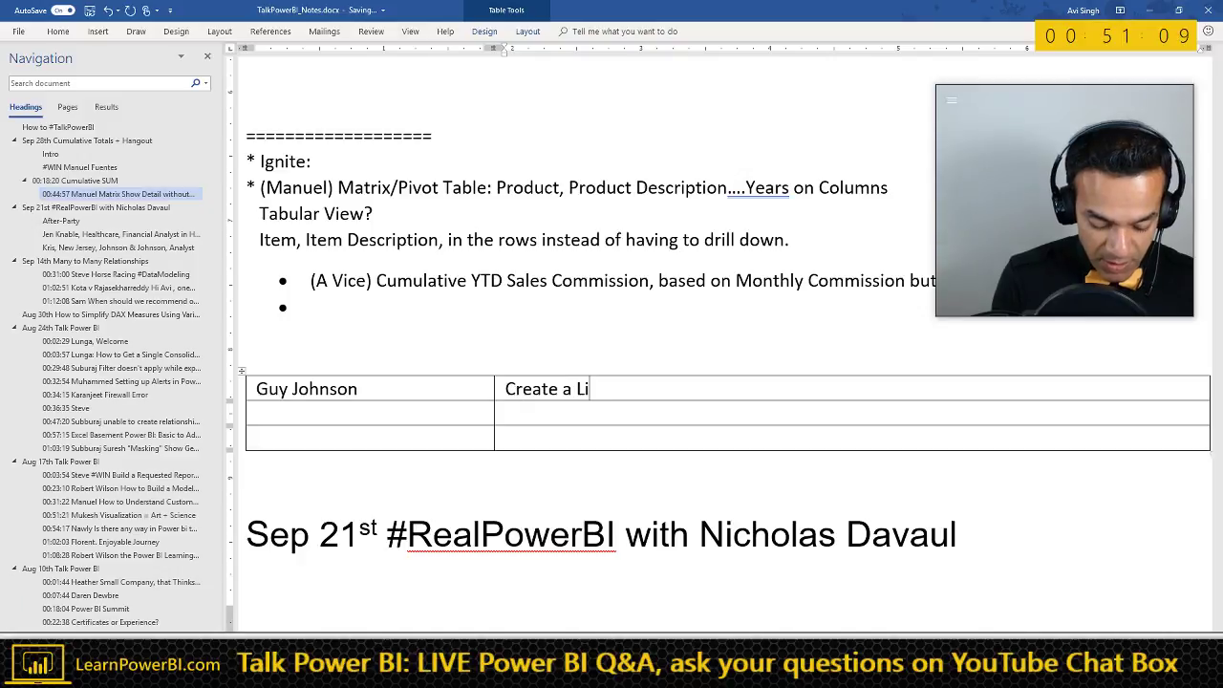
{"action": "type", "text": "st to lay th"}
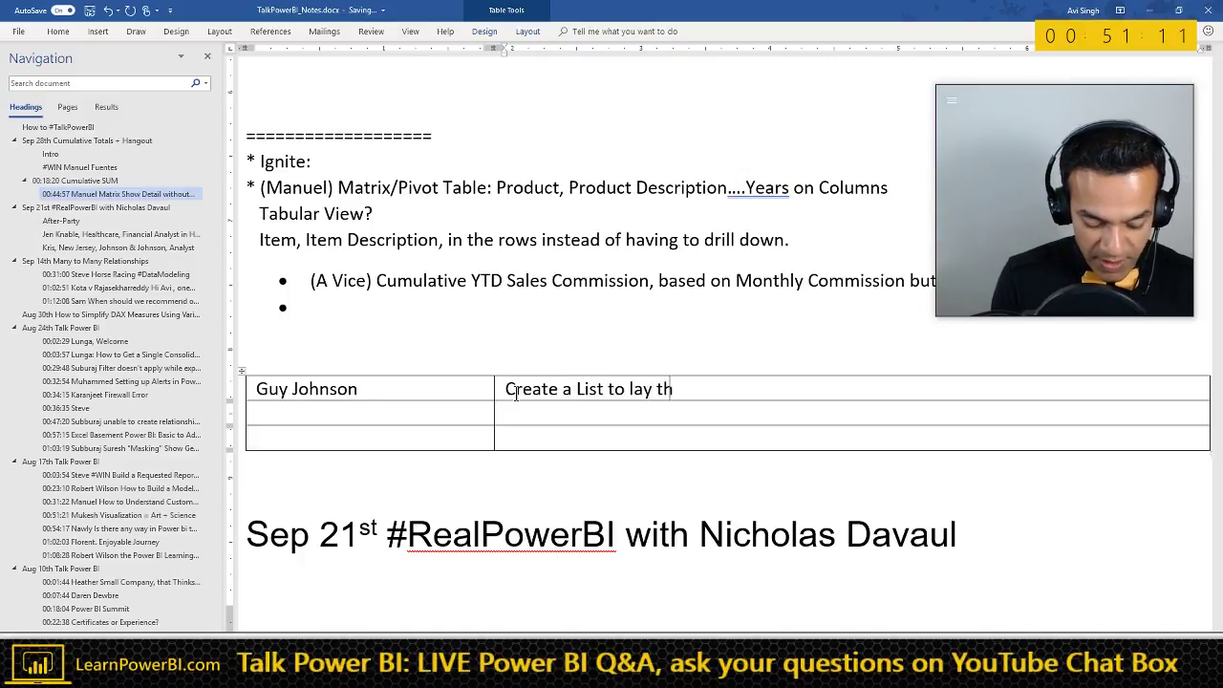
{"action": "type", "text": "e figures in (??"}
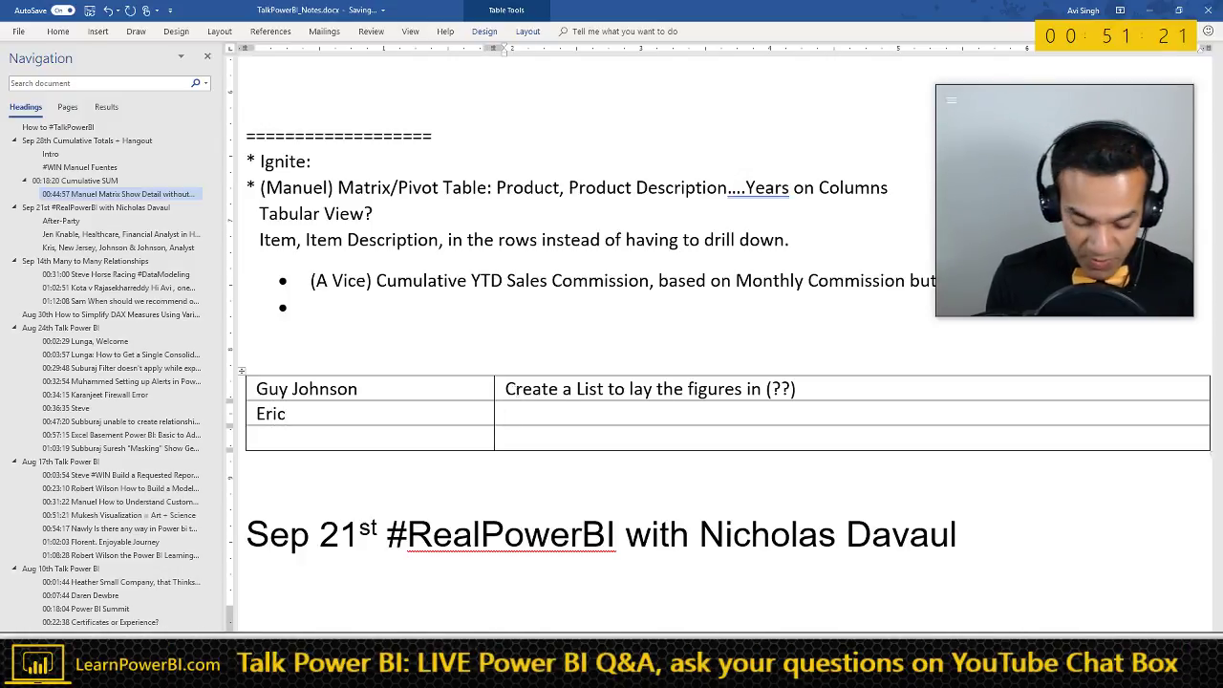
- Write 'Concatenate Fields into One (Category - SubCategory - Product Name)' in the next row
{"action": "type", "text": "Cat"}
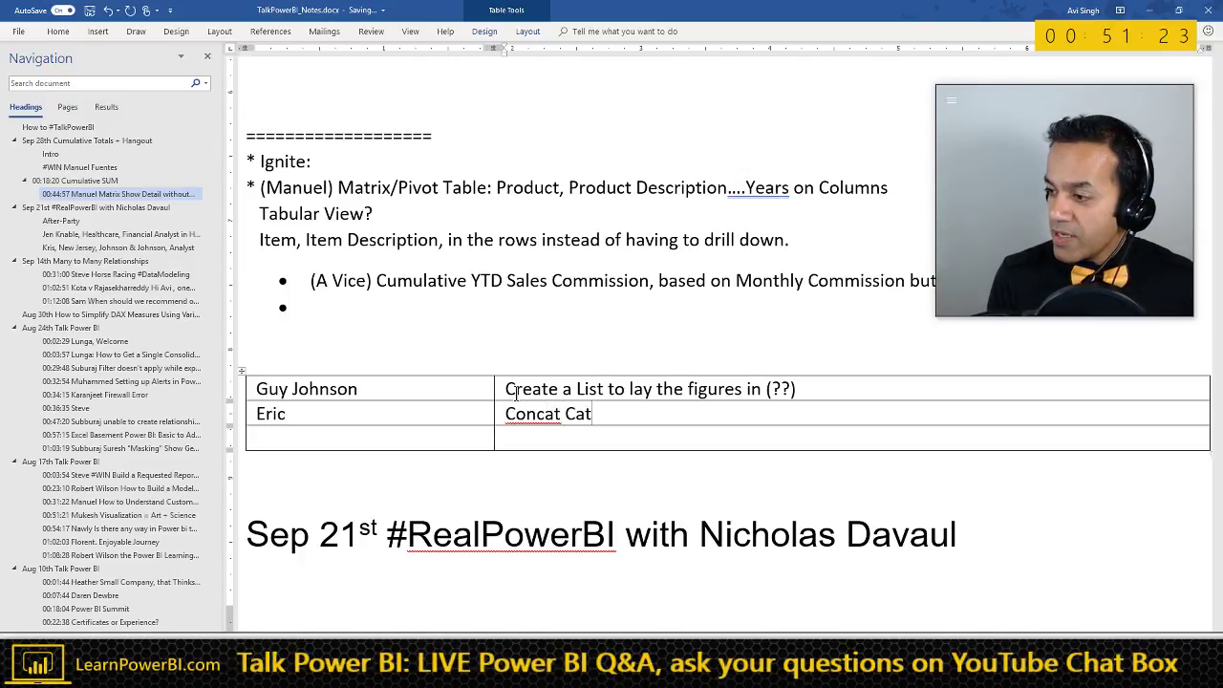
{"action": "key", "text": "ctrl+shift+Left"}
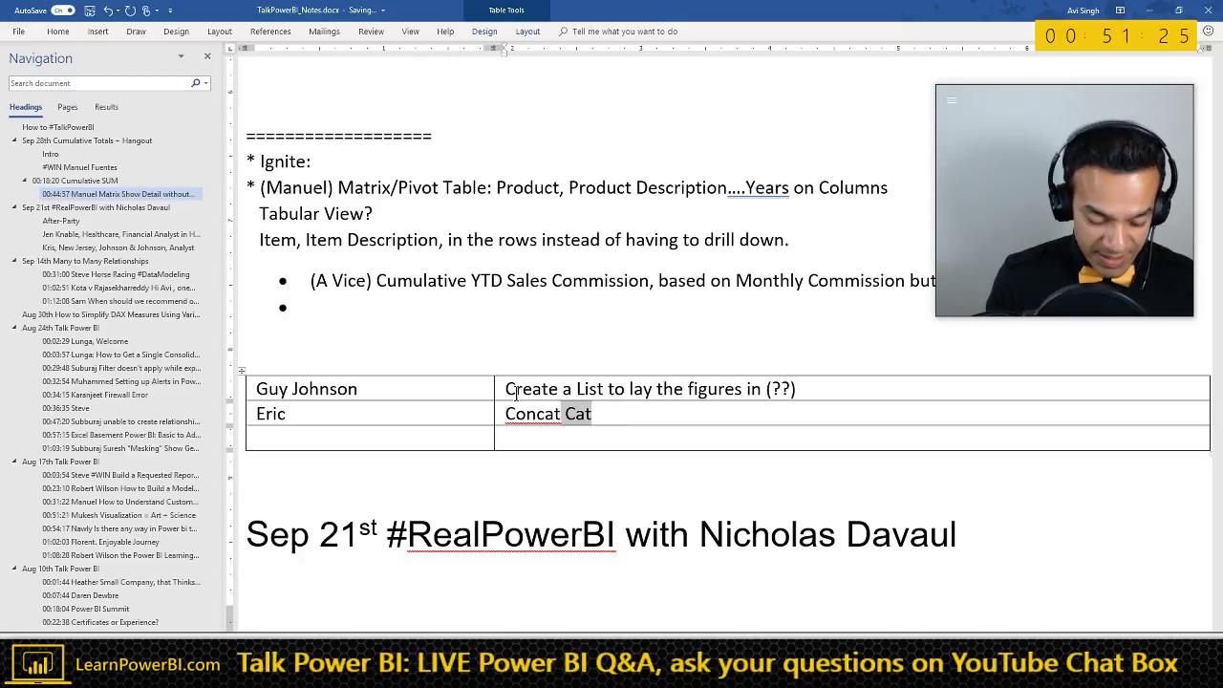
{"action": "key", "text": "BackSpace"}
{"action": "key", "text": "BackSpace"}
{"action": "type", "text": "enate "}
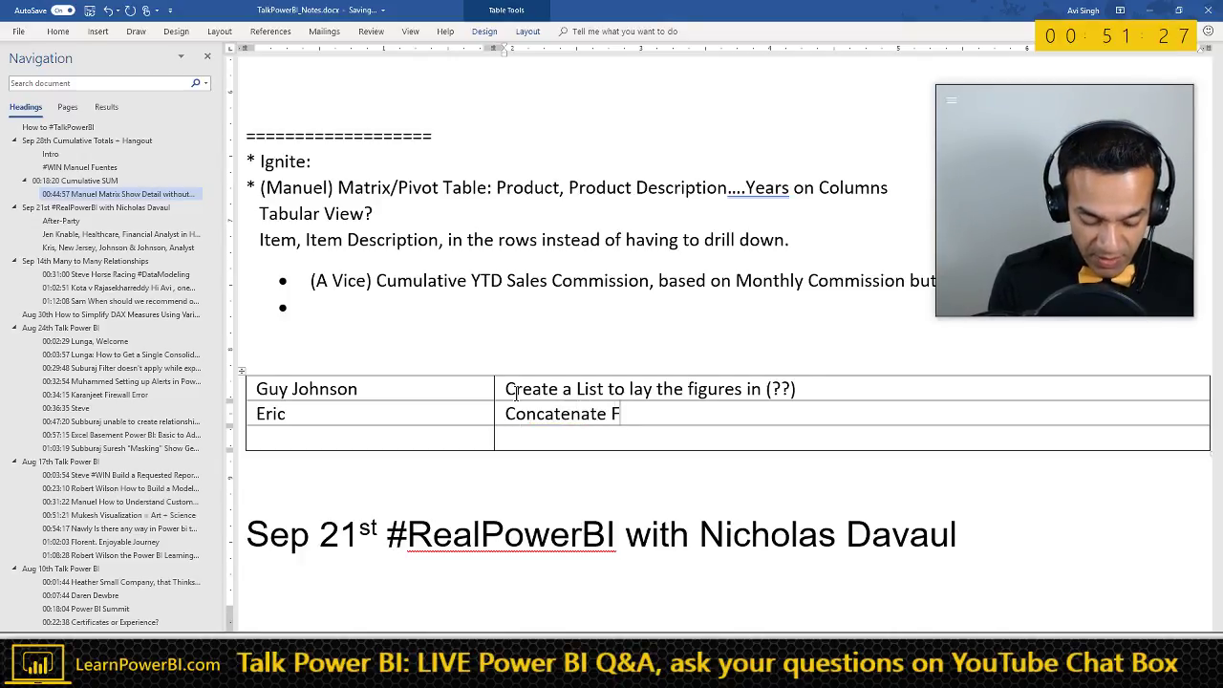
{"action": "type", "text": "Fields into One "}
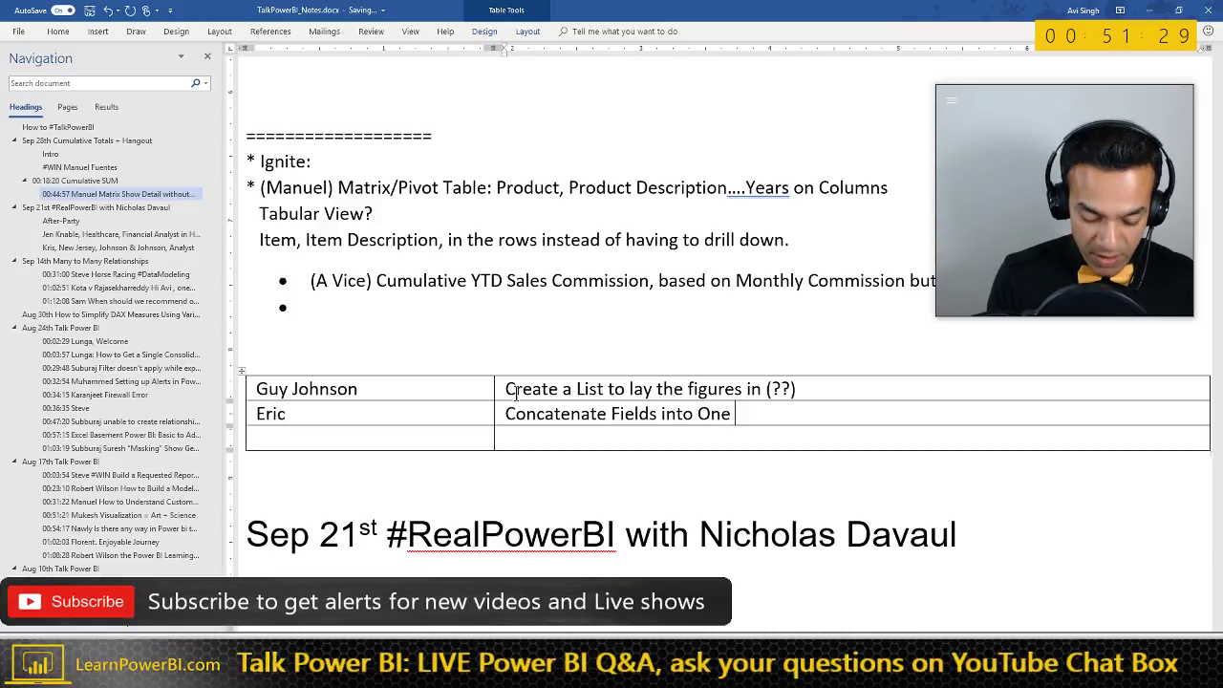
{"action": "type", "text": "(Catego"}
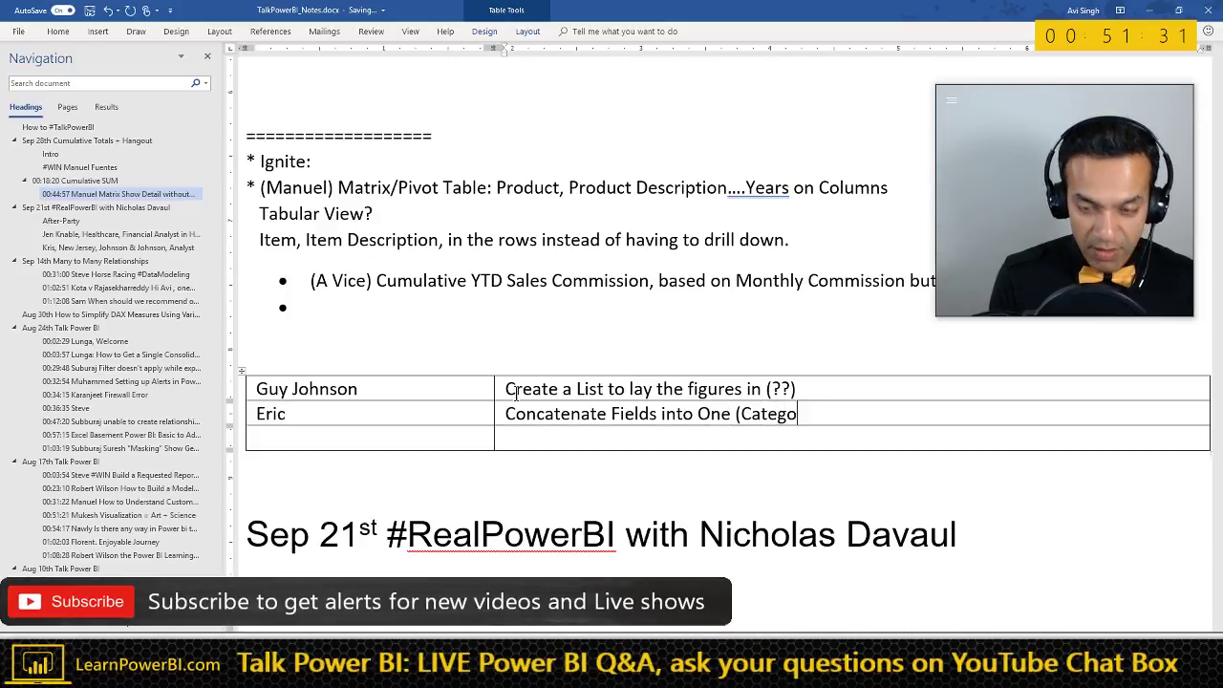
{"action": "type", "text": "ry - SubCa"}
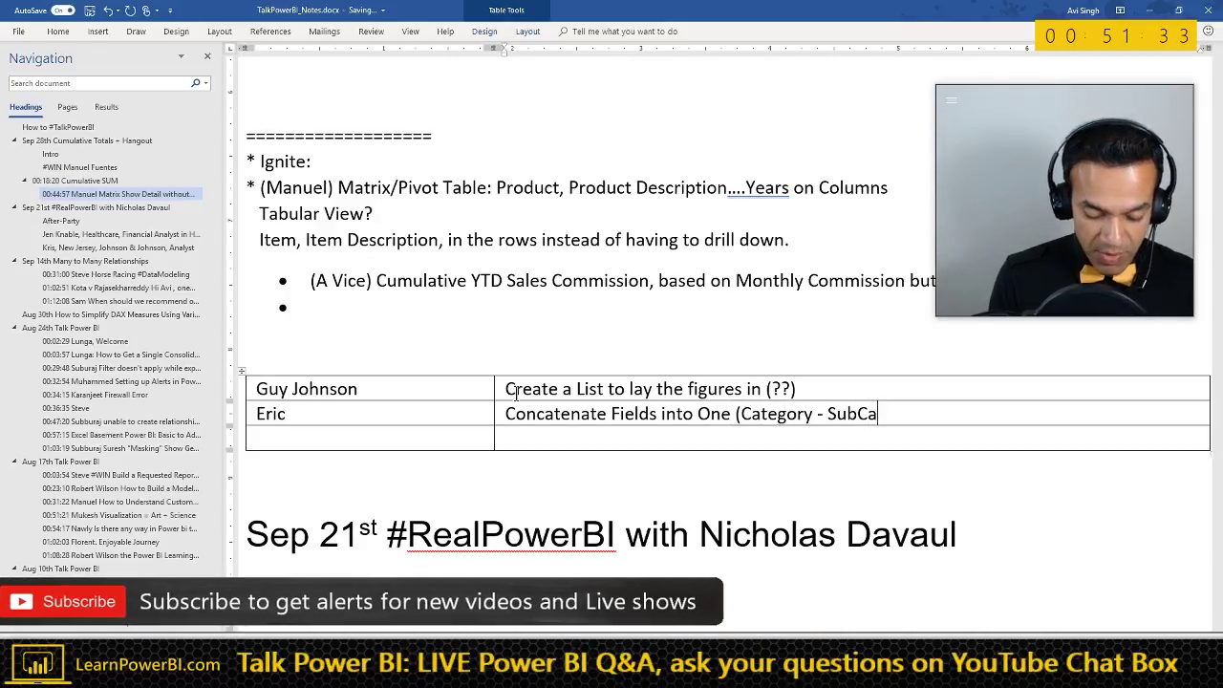
{"action": "type", "text": "tegory - "}
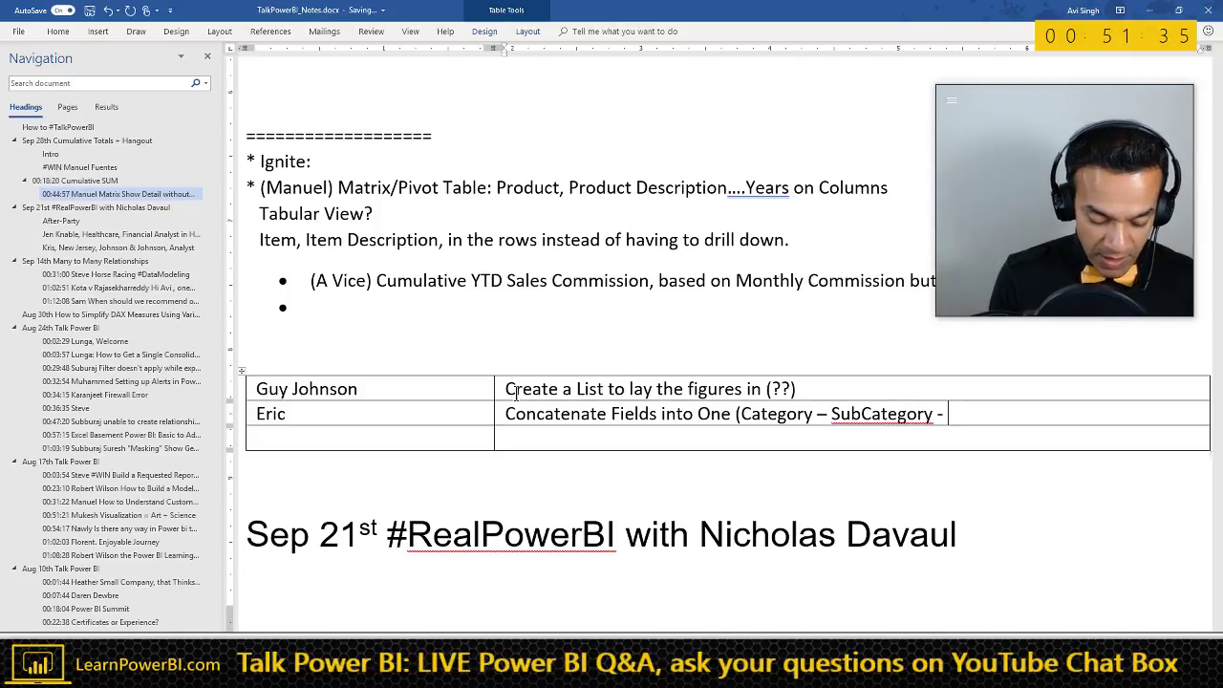
{"action": "type", "text": "p"}
{"action": "key", "text": "BackSpace"}
{"action": "type", "text": "Prdo"}
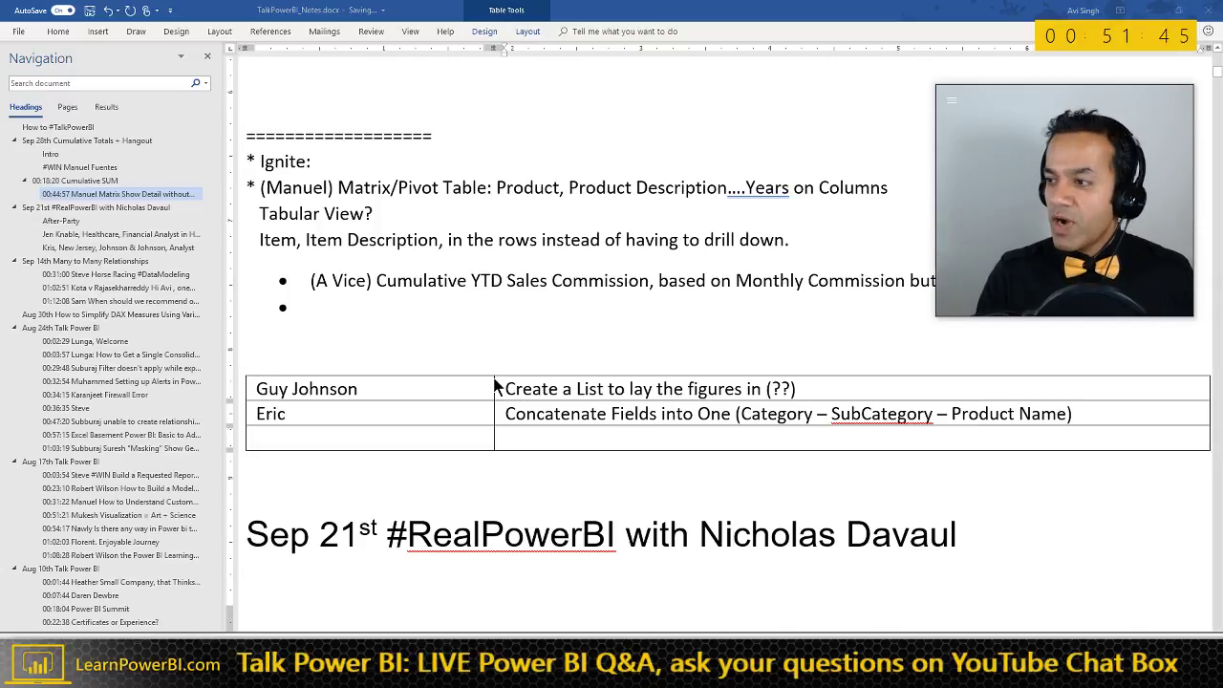
{"action": "key", "text": "alt+Tab"}
- Deselect the table visual and launch Power Query Editor via Edit Queries
{"action": "left_click", "coordinate": [267, 319]}
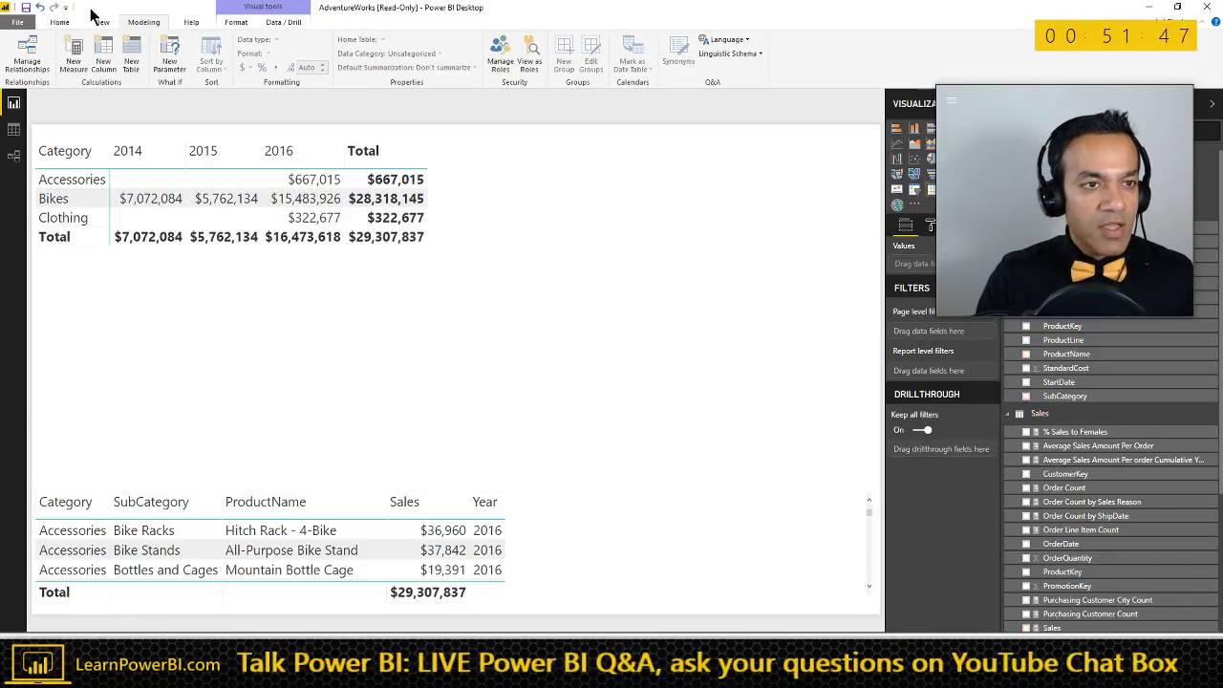
{"action": "left_click", "coordinate": [63, 24]}
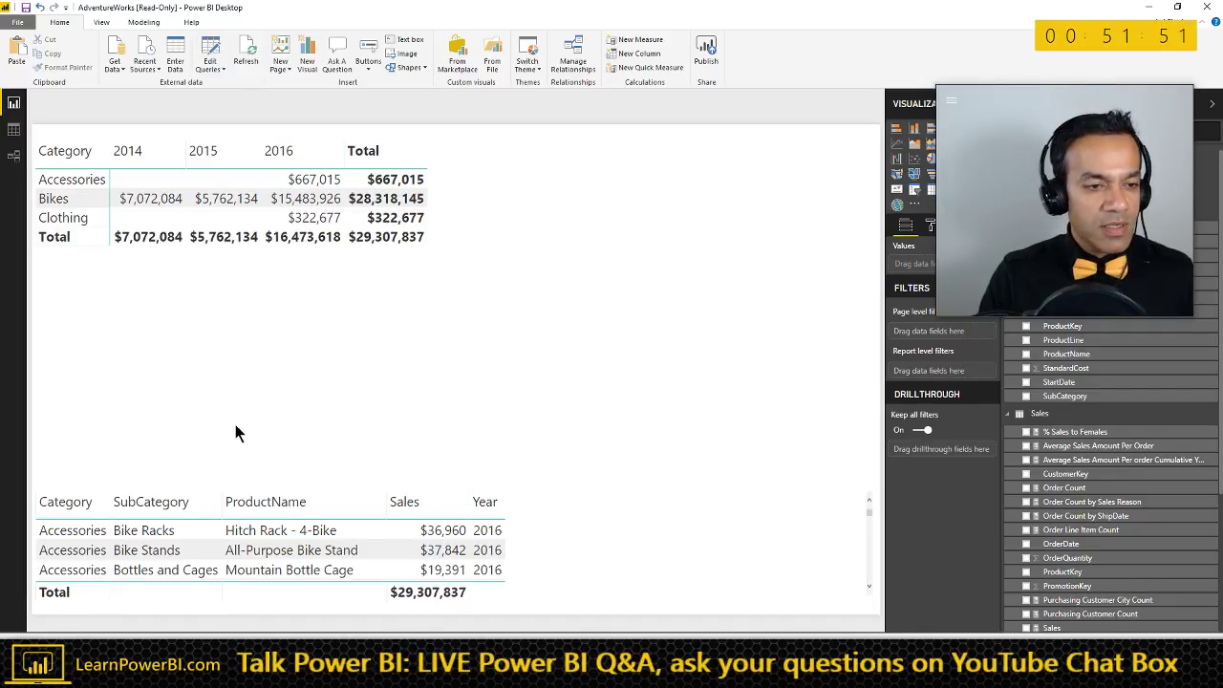
{"action": "left_click", "coordinate": [228, 69]}
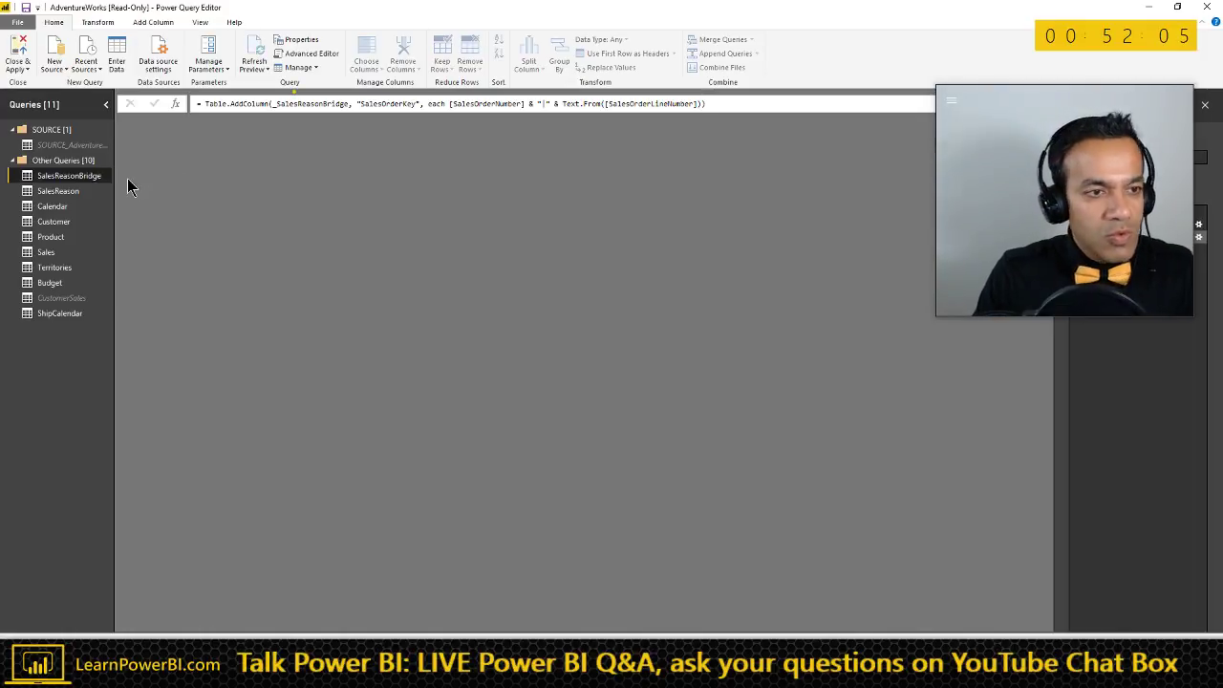
- On the Product query, start a new custom column named Product Label
{"action": "left_click", "coordinate": [52, 236]}
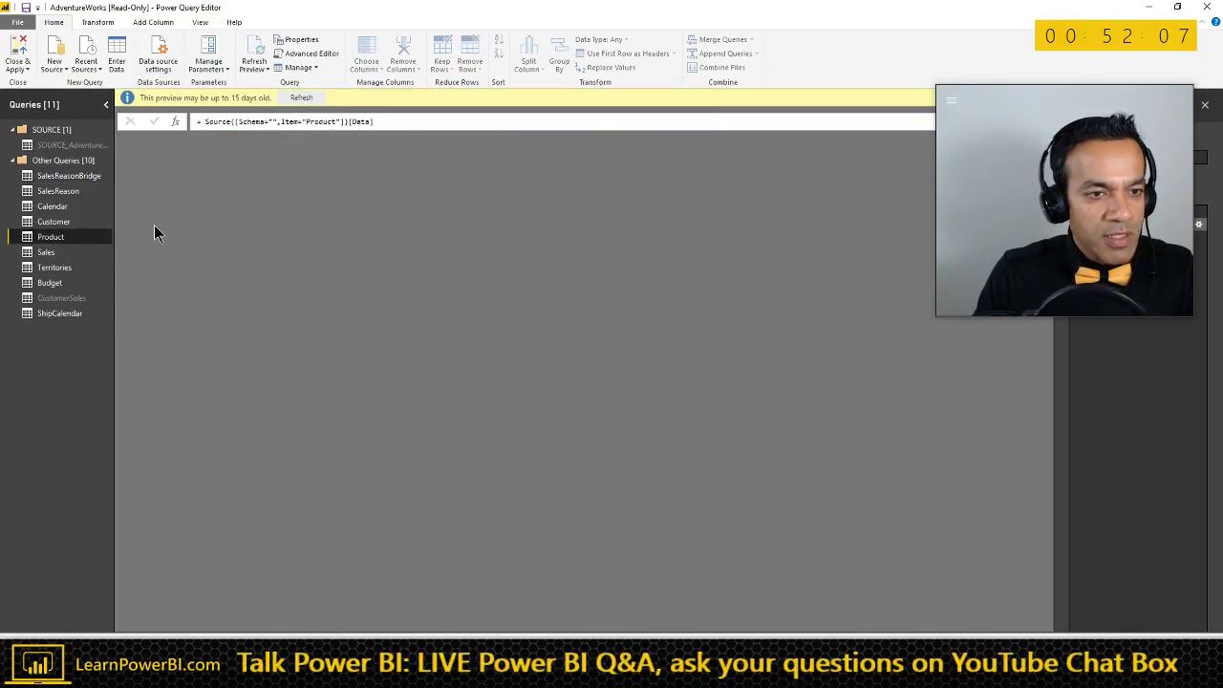
{"action": "left_click", "coordinate": [153, 22]}
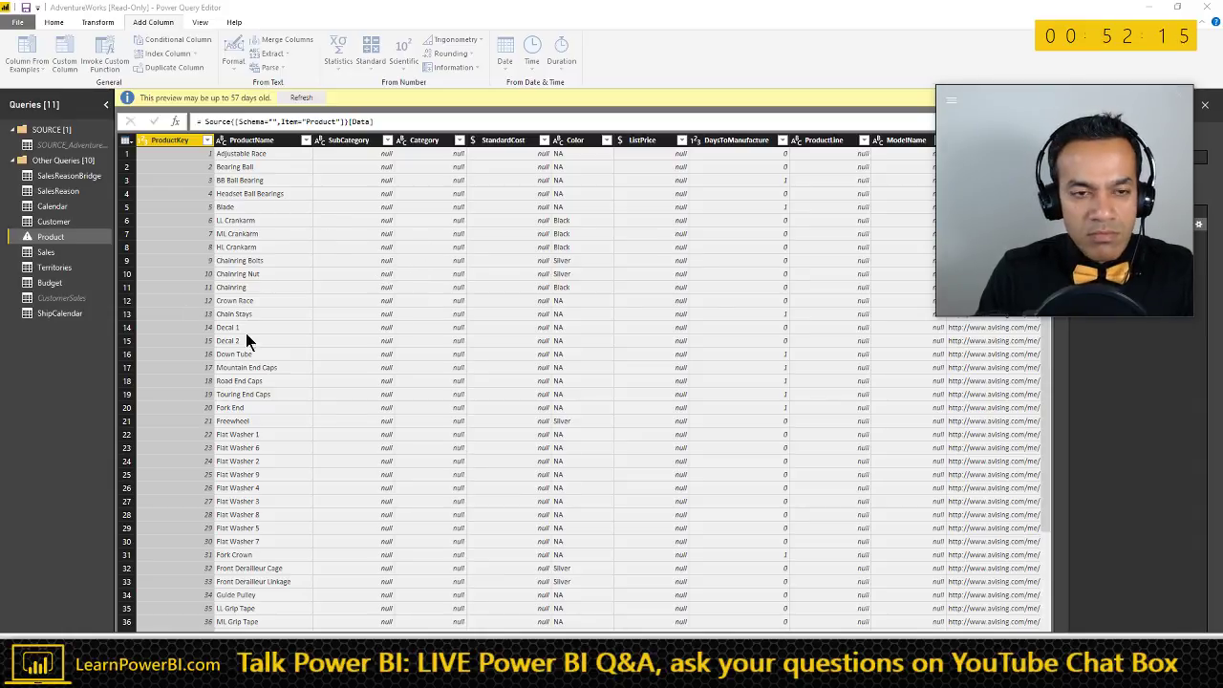
{"action": "left_click_drag", "start_coordinate": [669, 229], "coordinate": [488, 211]}
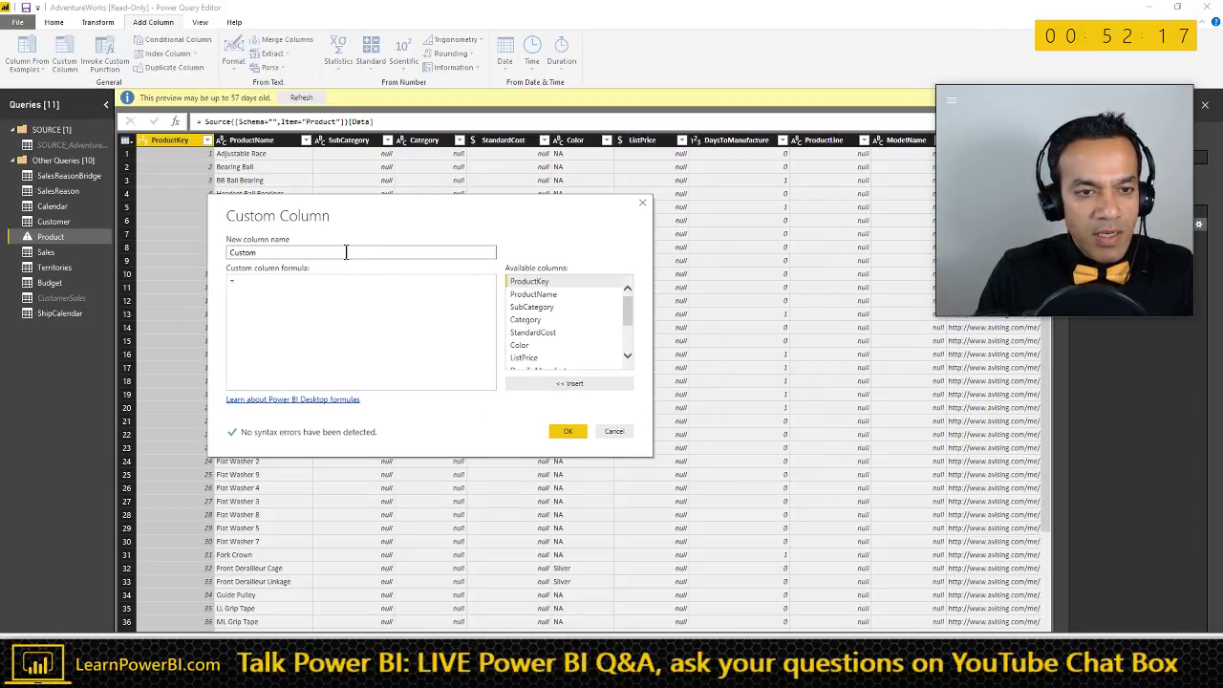
{"action": "type", "text": "roduct Label"}
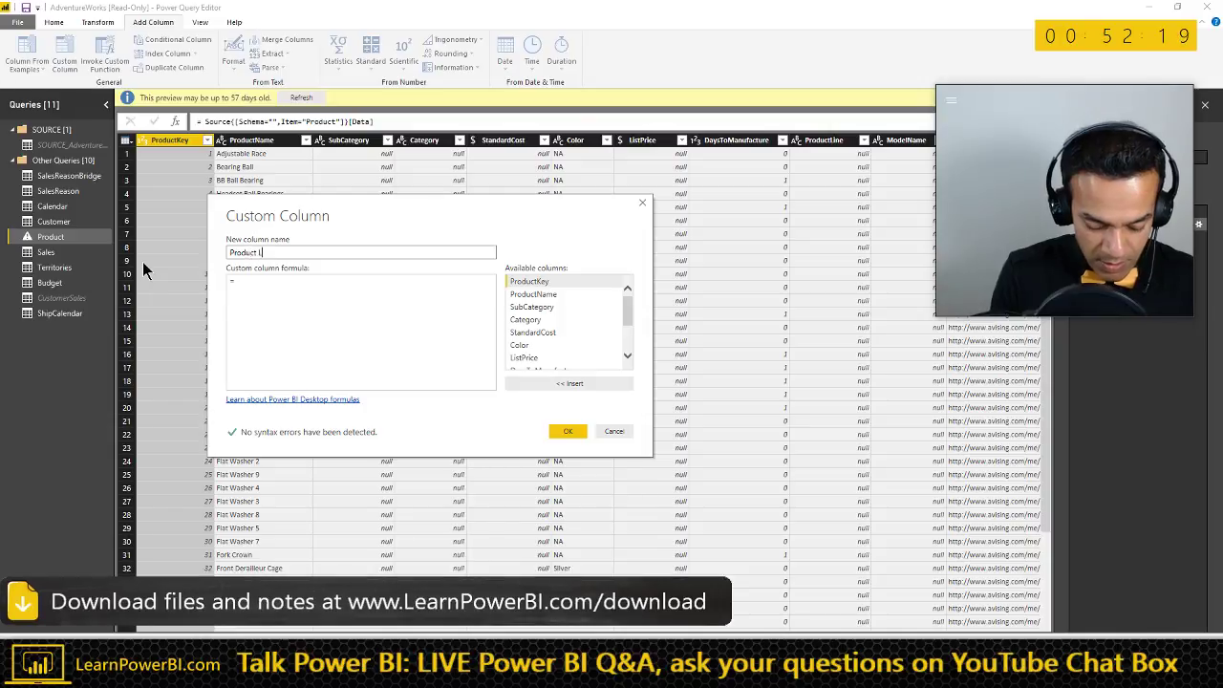
- Enter the formula [Category] & "-" & [SubCategory] & "-" & [ProductName] and confirm
{"action": "left_click", "coordinate": [253, 279]}
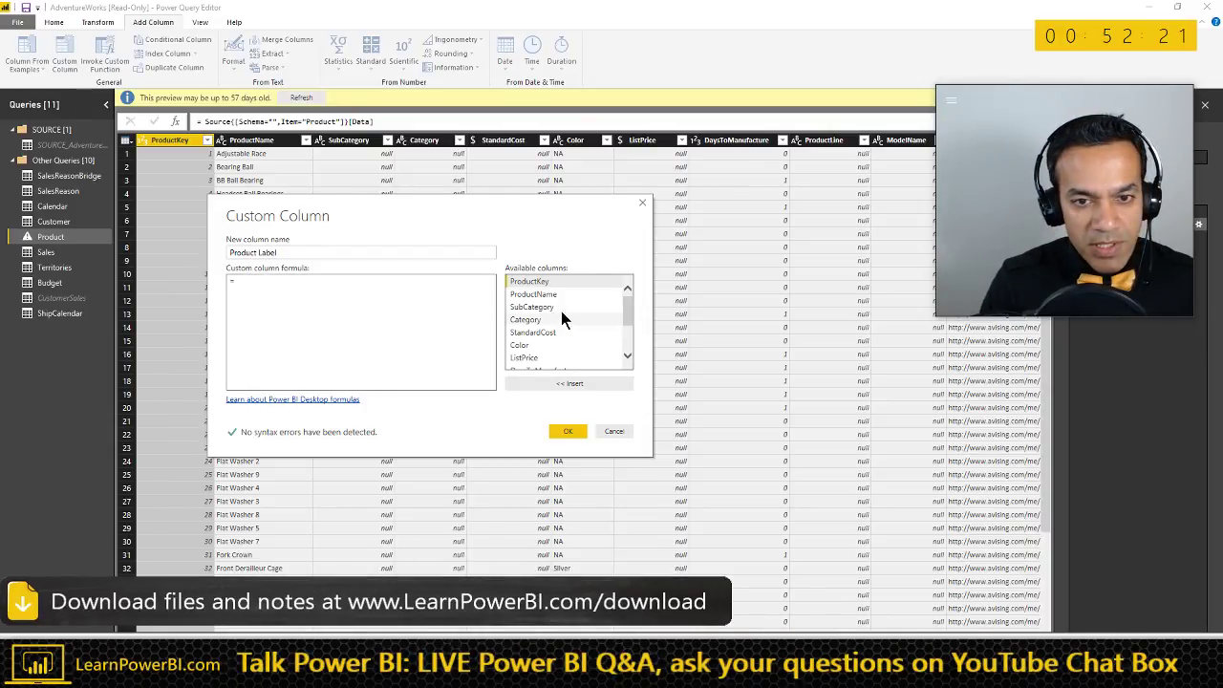
{"action": "mouse_move", "coordinate": [622, 329]}
{"action": "left_mouse_down"}
{"action": "mouse_move", "coordinate": [625, 354]}
{"action": "mouse_move", "coordinate": [629, 331]}
{"action": "left_mouse_up"}
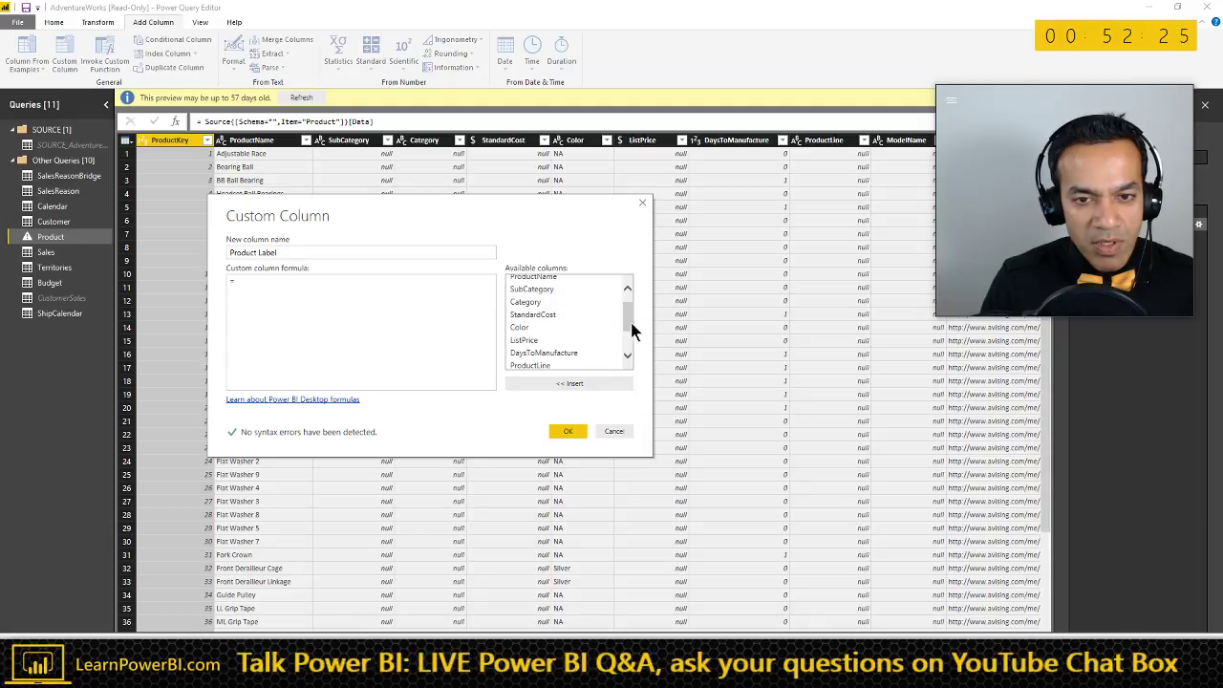
{"action": "double_click", "coordinate": [541, 302]}
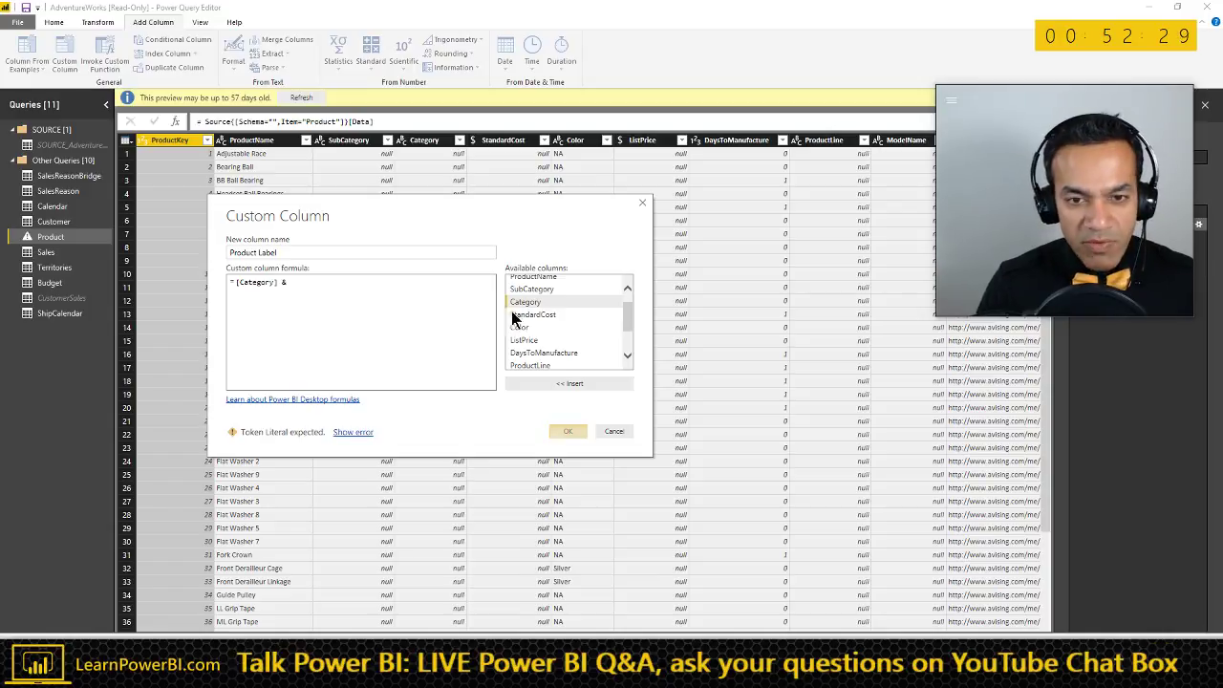
{"action": "double_click", "coordinate": [535, 289]}
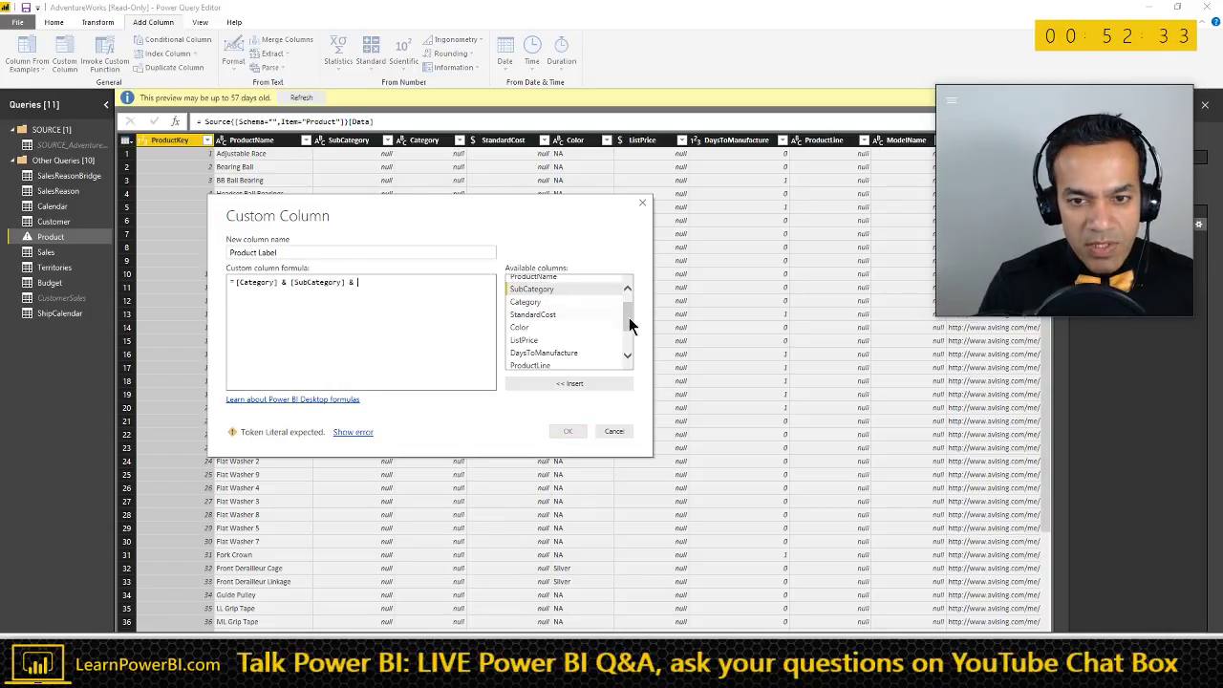
{"action": "scroll", "coordinate": [630, 325], "scroll_direction": "up", "scroll_amount": 1}
{"action": "double_click", "coordinate": [535, 295]}
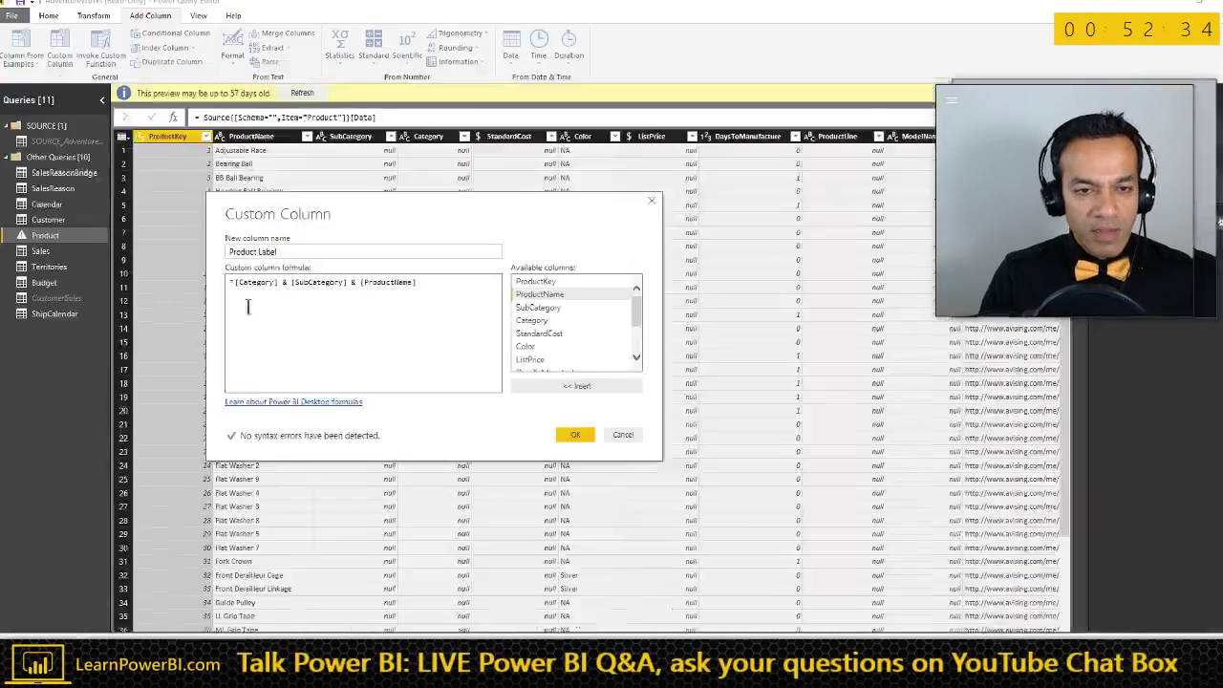
{"action": "left_click", "coordinate": [284, 283]}
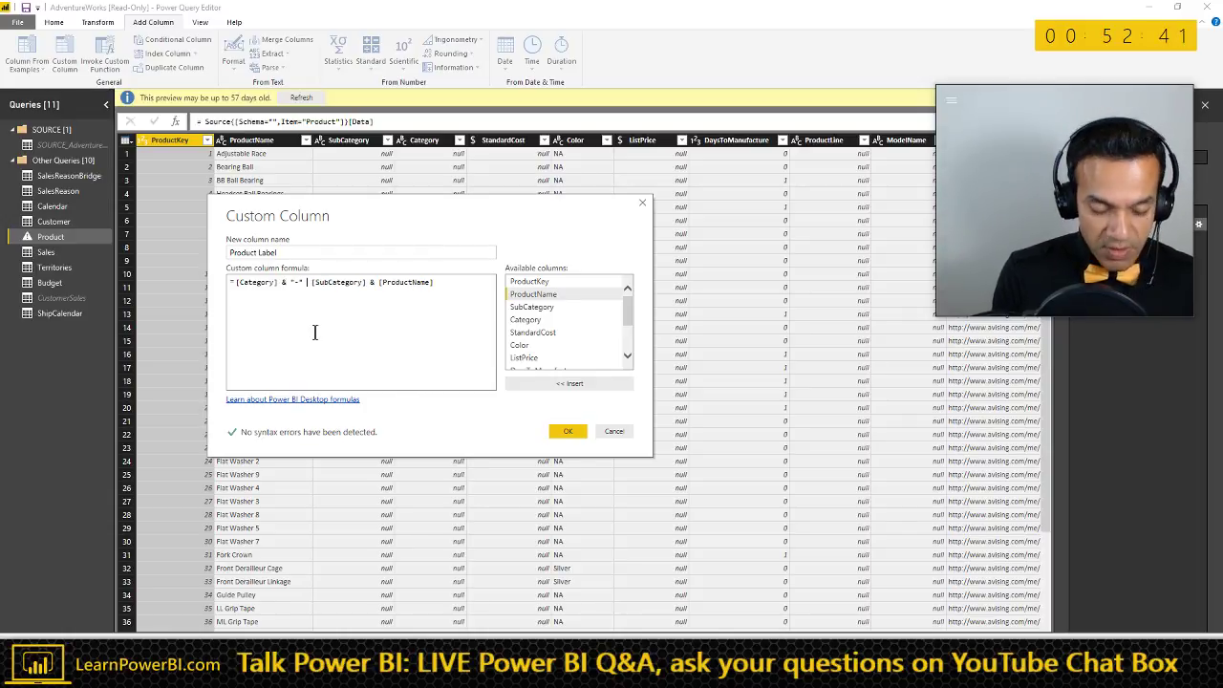
{"action": "key", "text": "BackSpace"}
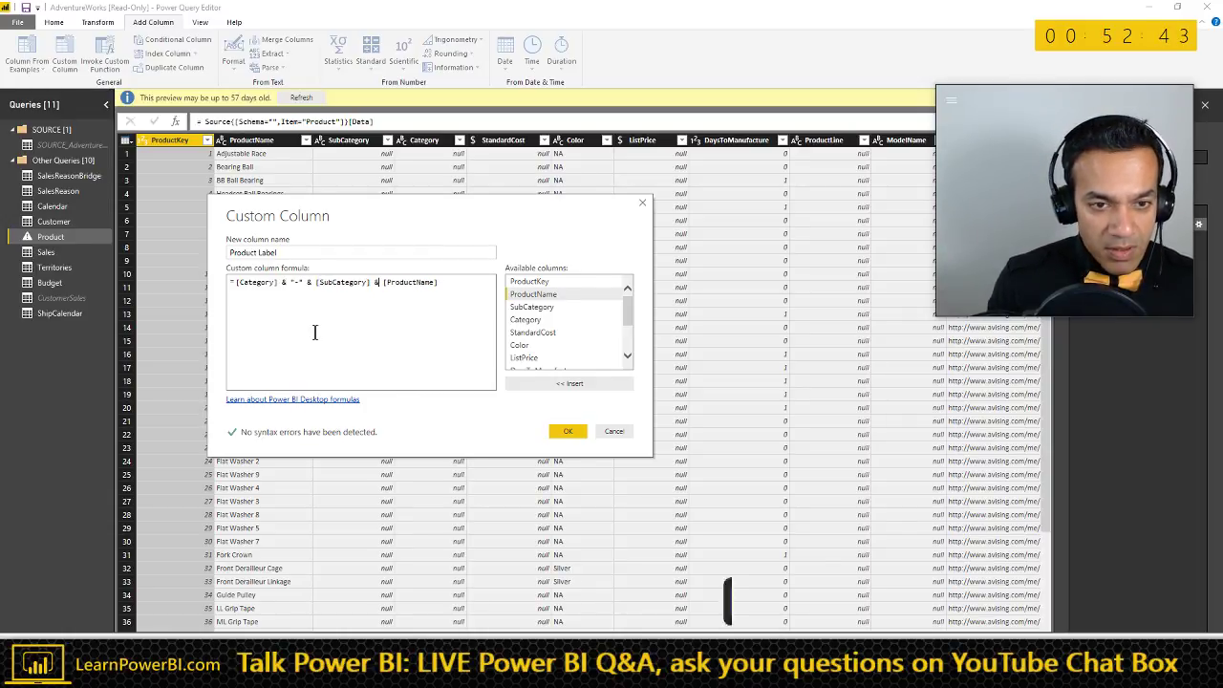
{"action": "type", "text": "\"-"}
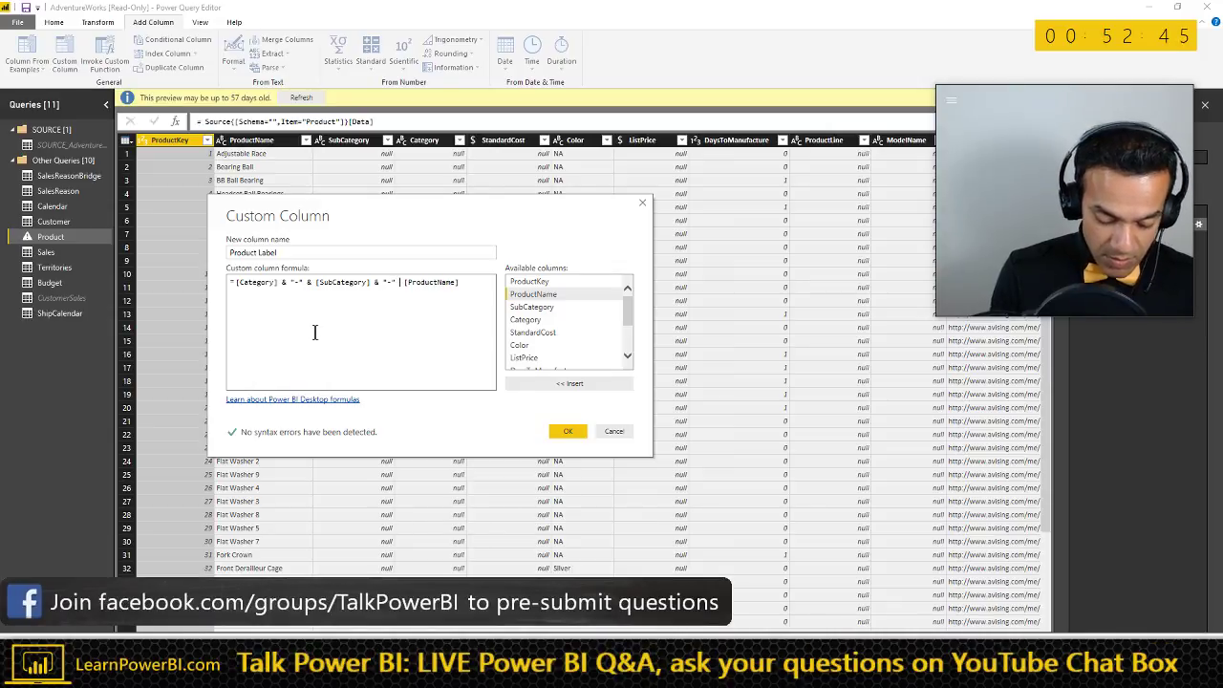
{"action": "type", "text": "\" &"}
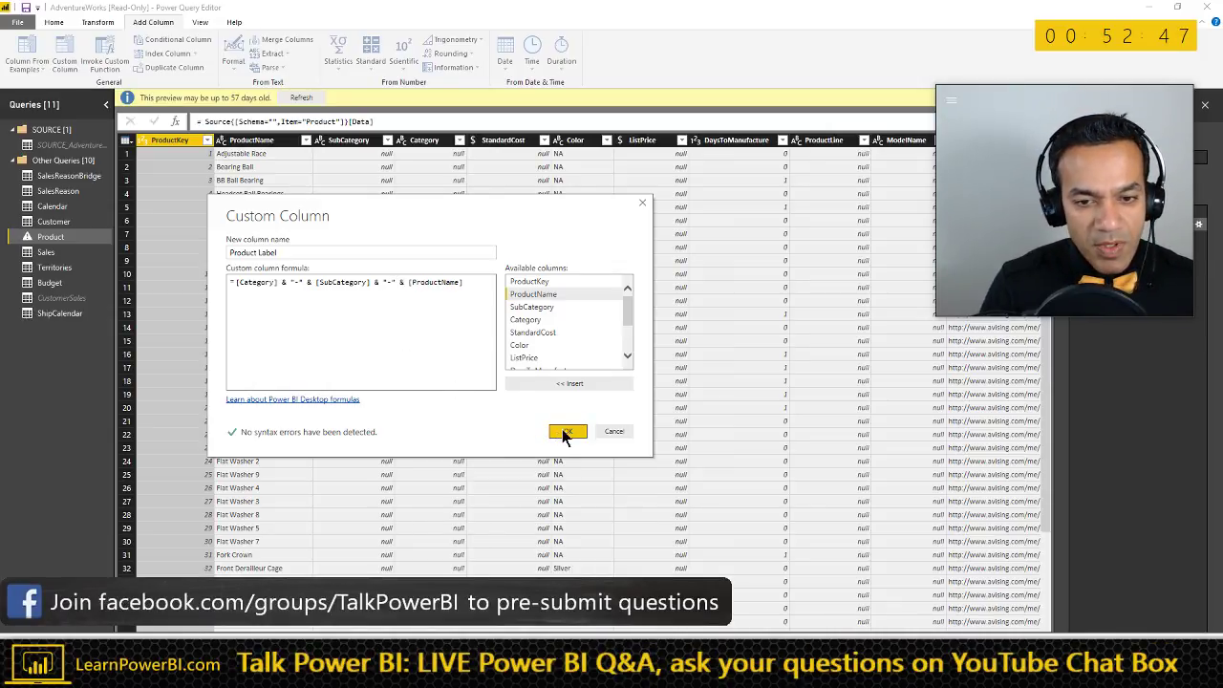
{"action": "left_click", "coordinate": [567, 431]}
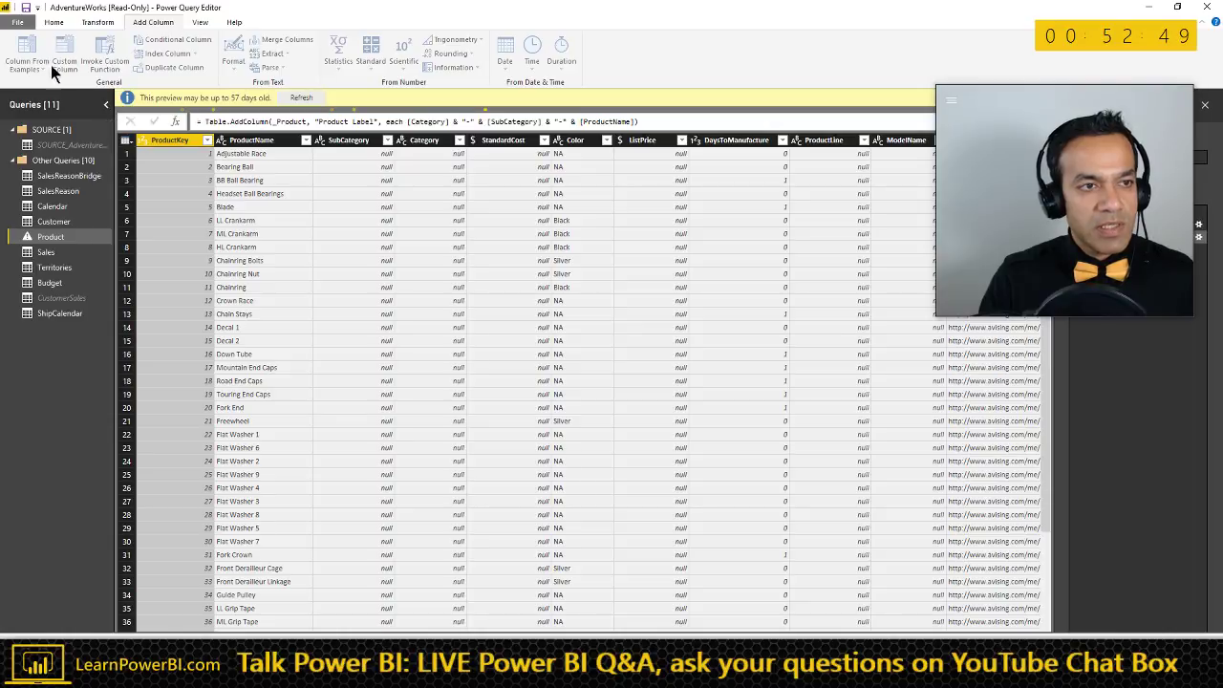
- Close & Apply the query changes, then make the top matrix narrower and taller
{"action": "left_click", "coordinate": [53, 22]}
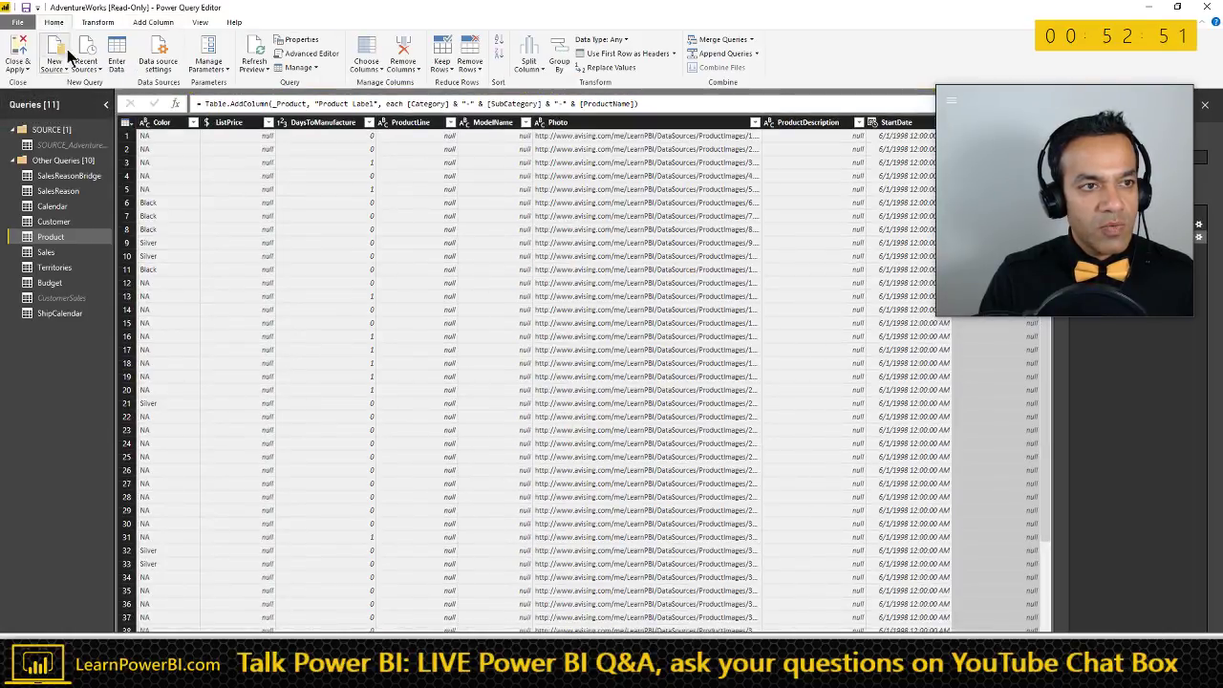
{"action": "left_click", "coordinate": [19, 50]}
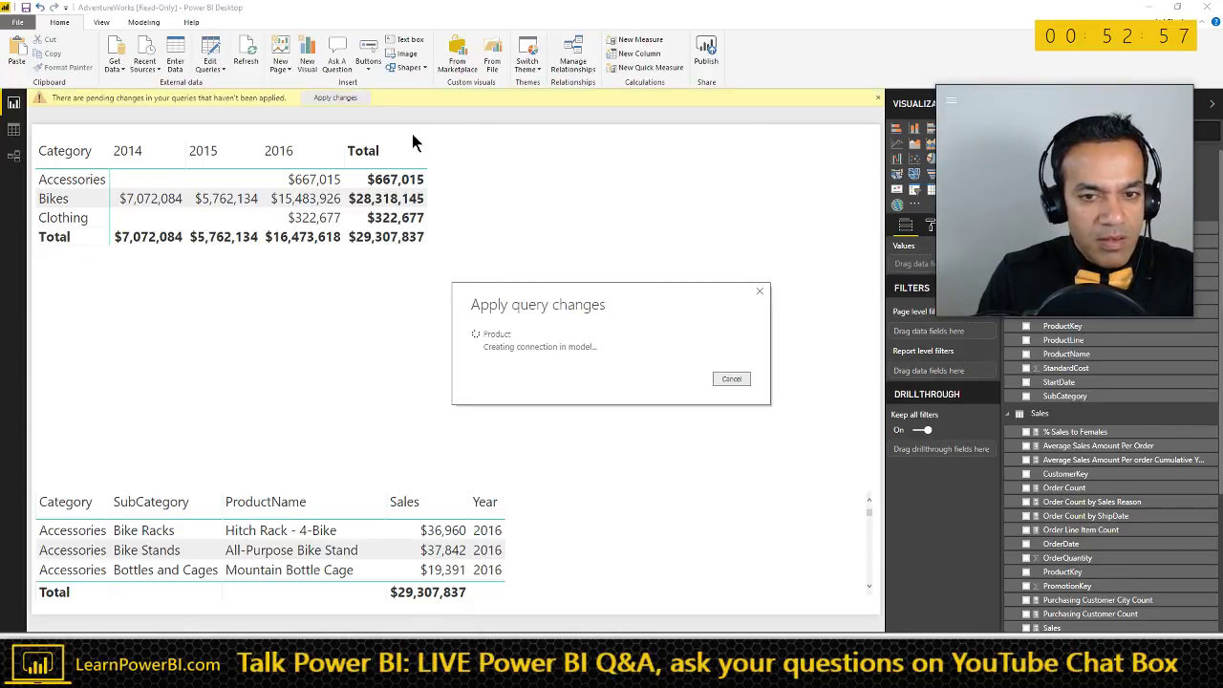
{"action": "left_click_drag", "start_coordinate": [1135, 148], "coordinate": [1070, 505]}
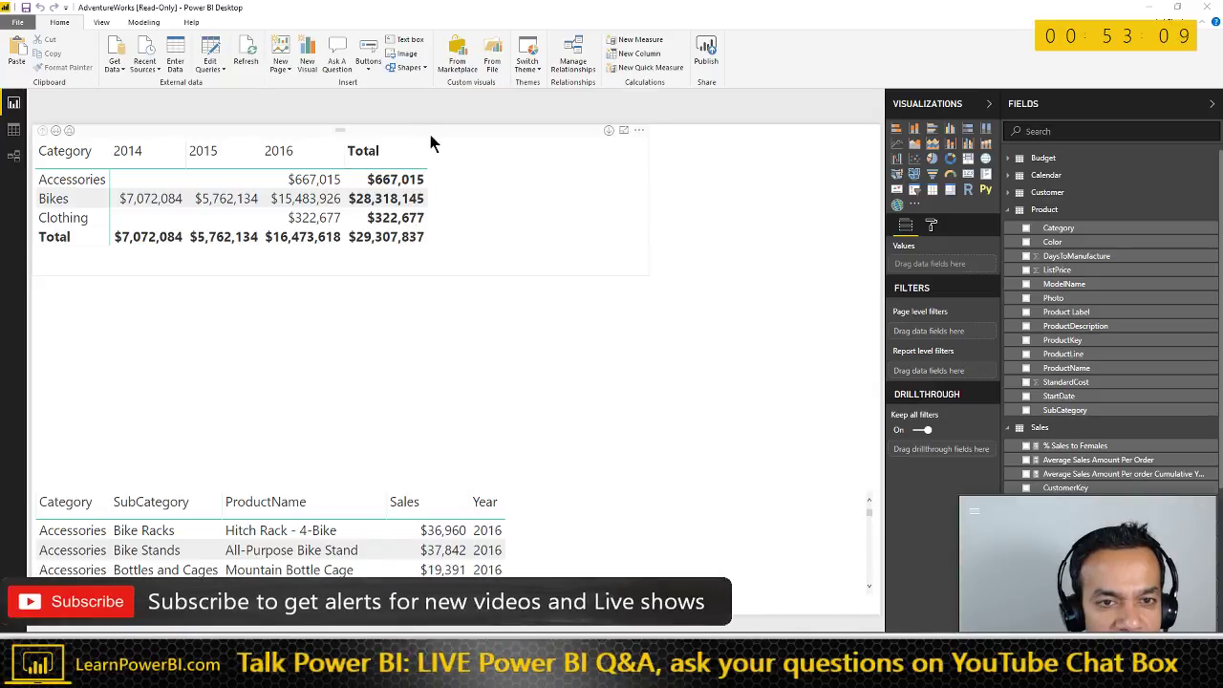
{"action": "left_click", "coordinate": [596, 267]}
{"action": "left_click_drag", "start_coordinate": [647, 277], "coordinate": [467, 323]}
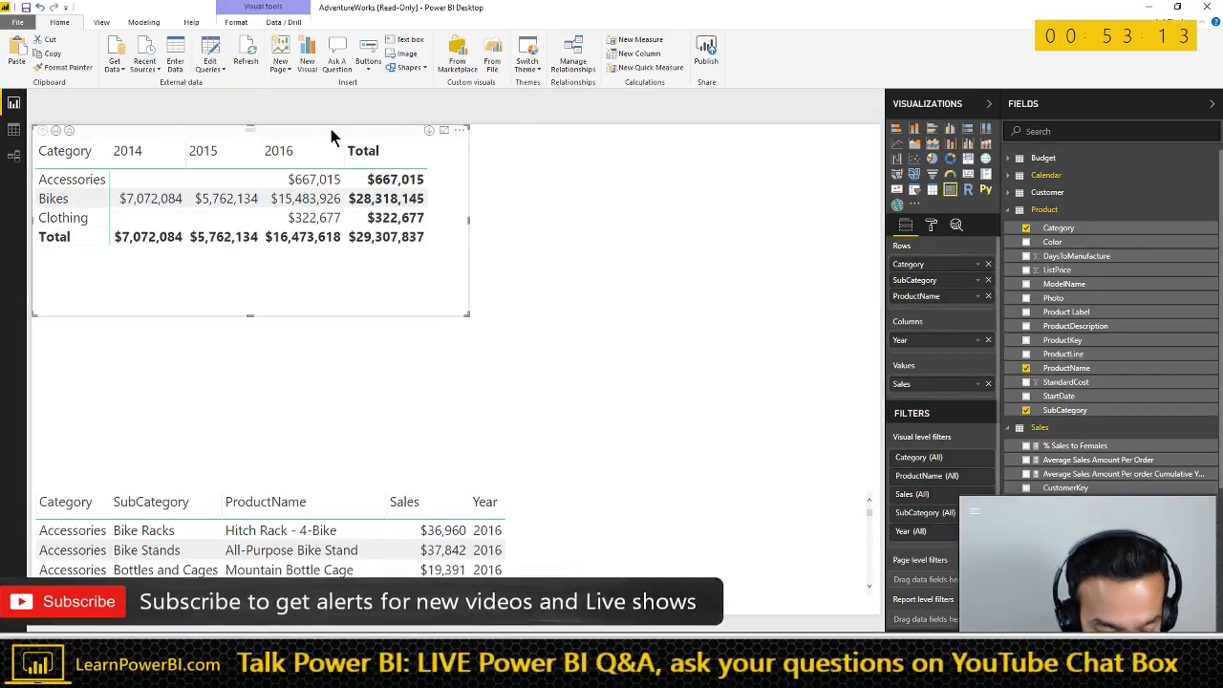
- Duplicate the matrix and place the copy beneath the original
{"action": "left_click_drag", "start_coordinate": [329, 135], "coordinate": [335, 141]}
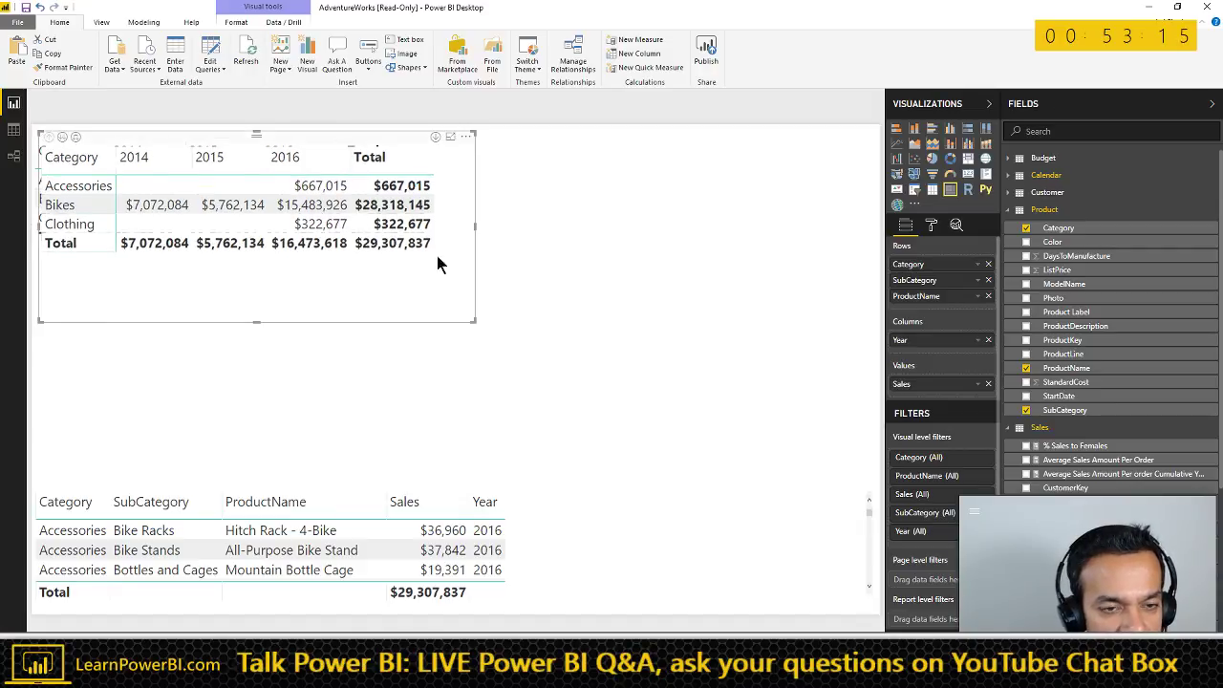
{"action": "key", "text": "ctrl+c"}
{"action": "key", "text": "ctrl+v"}
{"action": "left_click_drag", "start_coordinate": [634, 283], "coordinate": [265, 280]}
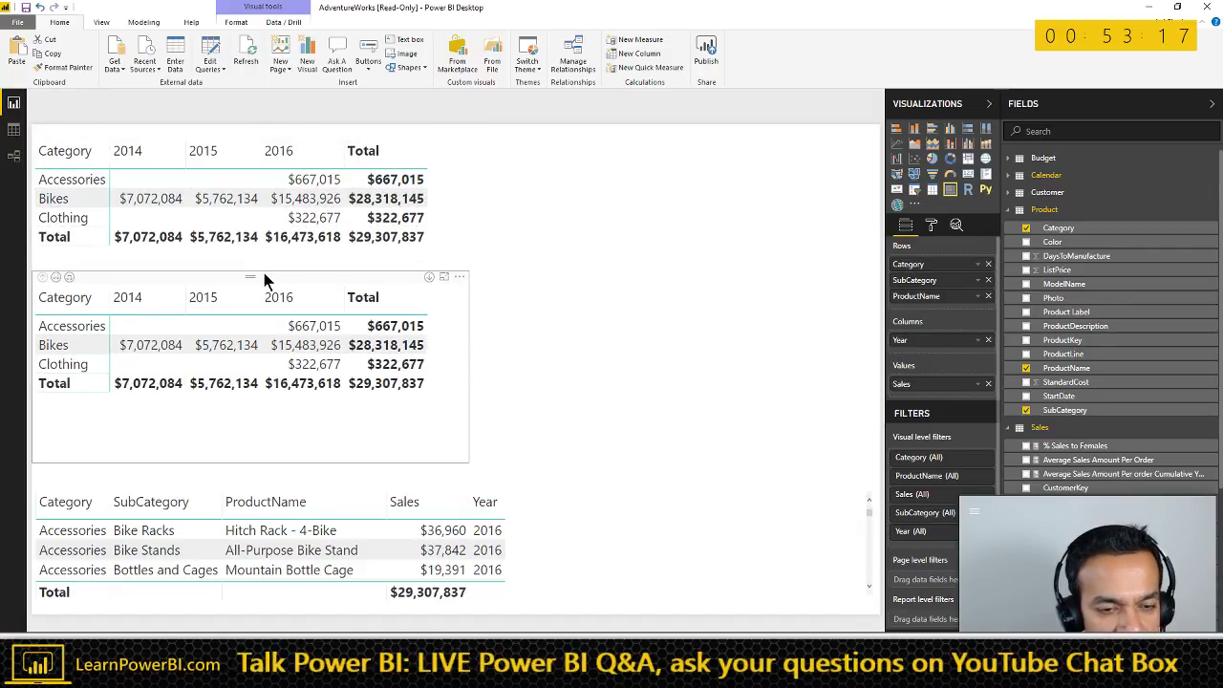
- Give the duplicate matrix a yellow background
{"action": "left_click", "coordinate": [932, 225]}
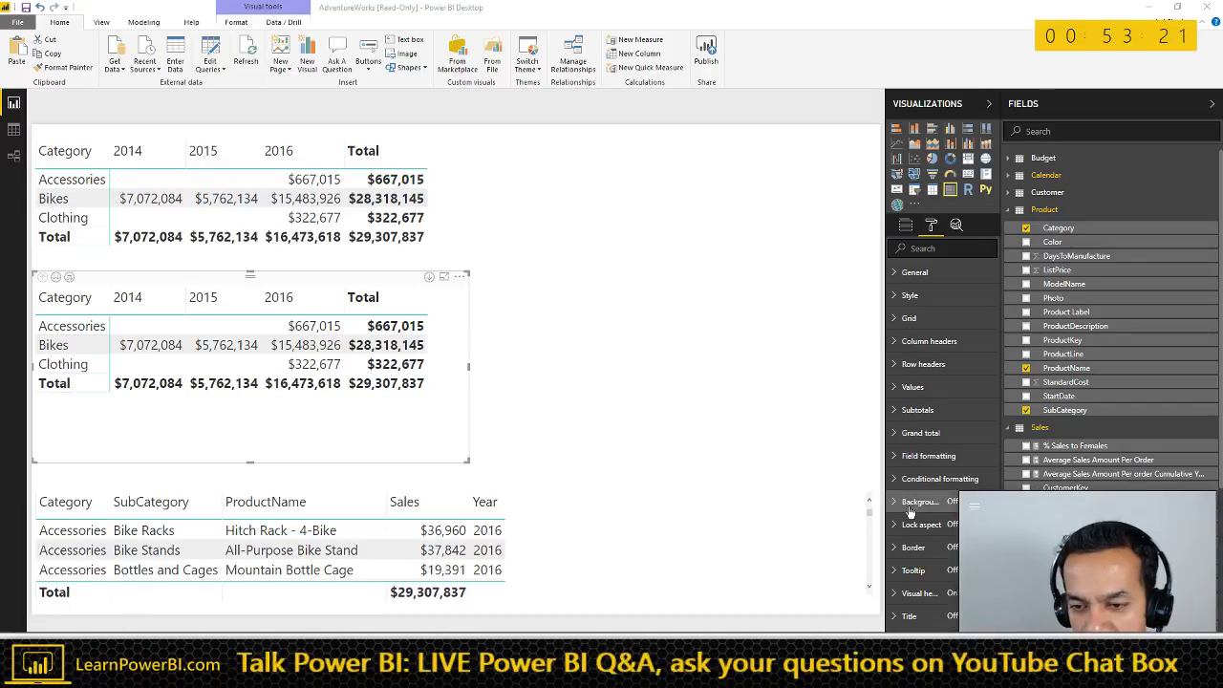
{"action": "left_click", "coordinate": [937, 510]}
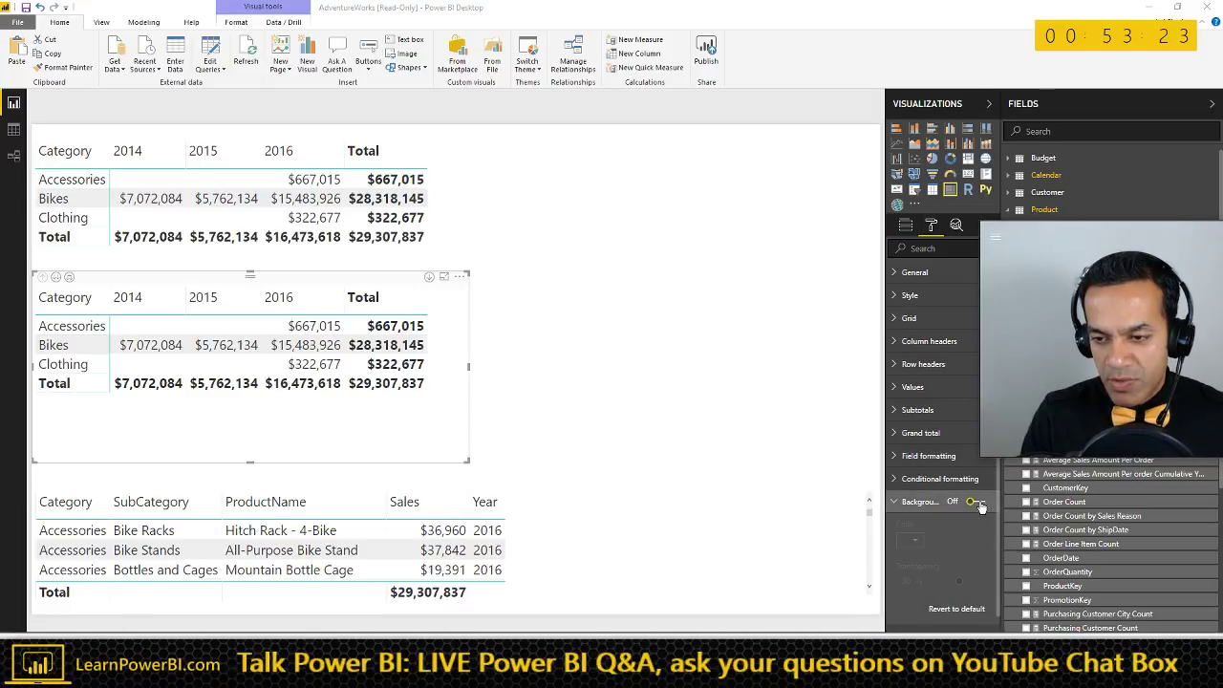
{"action": "left_click", "coordinate": [913, 540]}
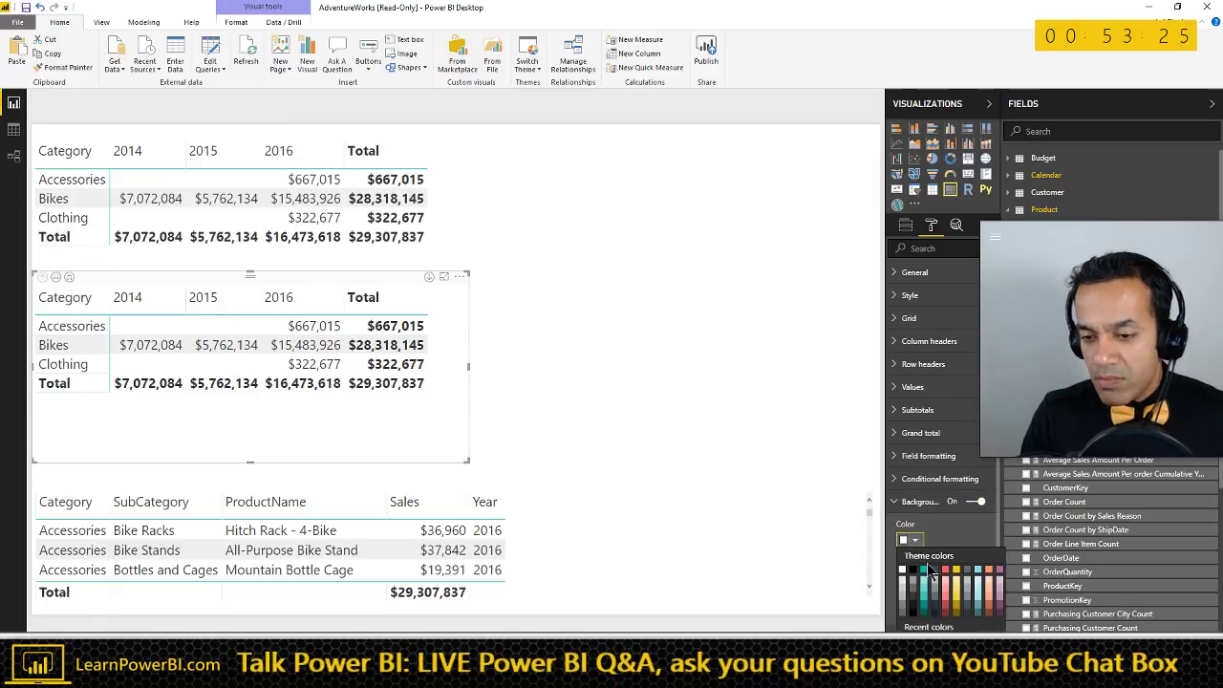
{"action": "left_click", "coordinate": [958, 583]}
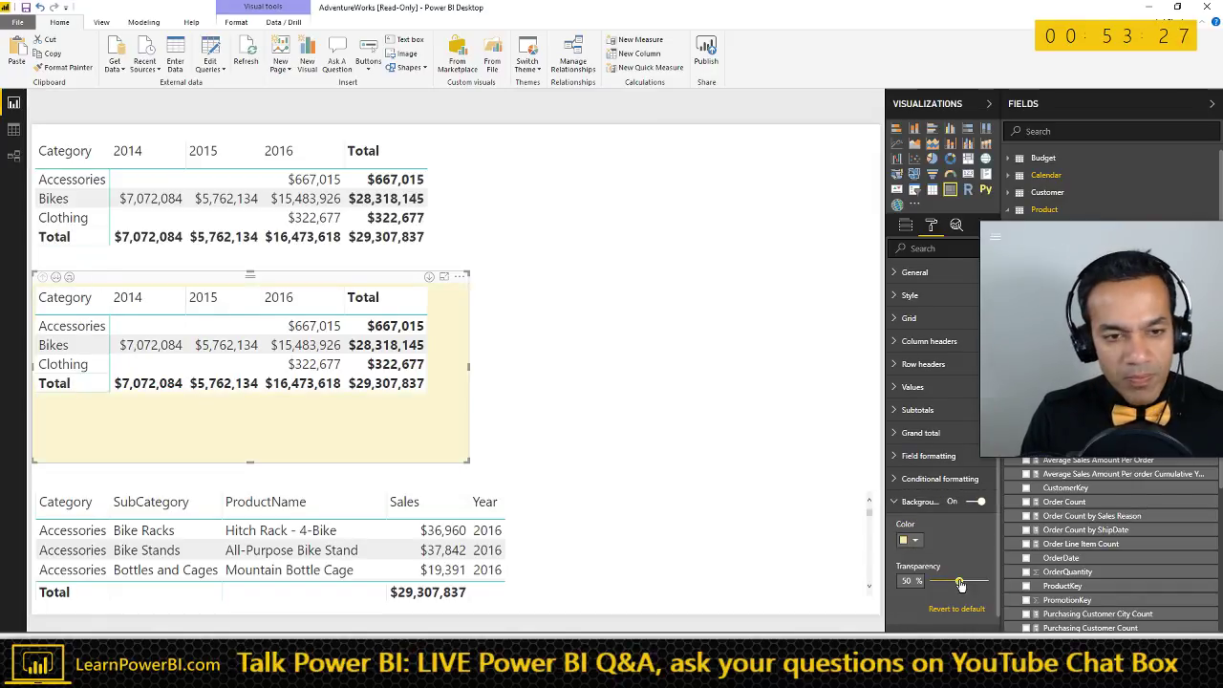
{"action": "left_click", "coordinate": [386, 278]}
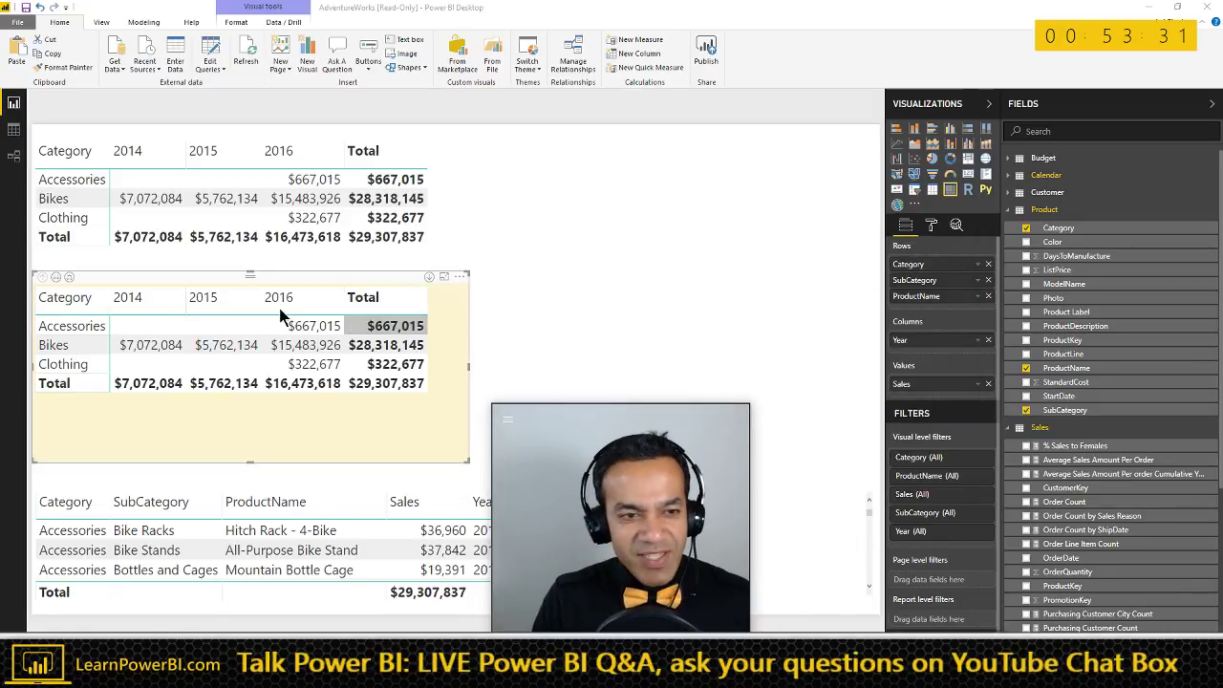
- Turn off column and row subtotals on the duplicate matrix
{"action": "left_click", "coordinate": [932, 224]}
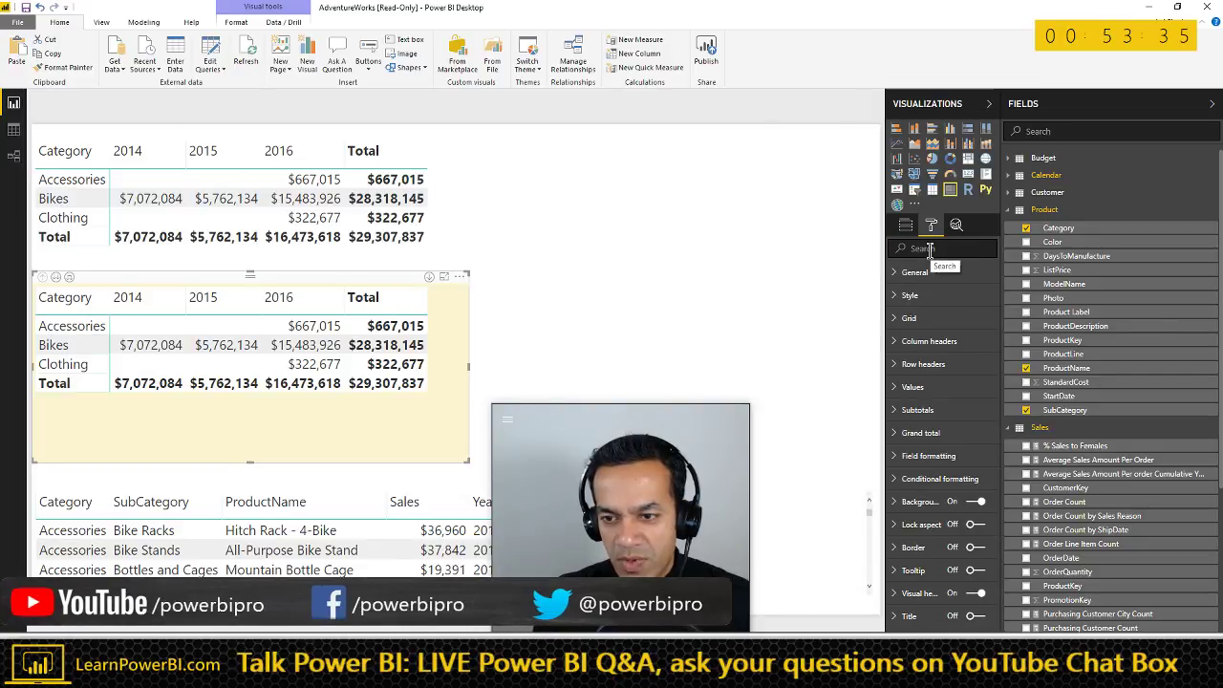
{"action": "left_click", "coordinate": [929, 249]}
{"action": "type", "text": "to"}
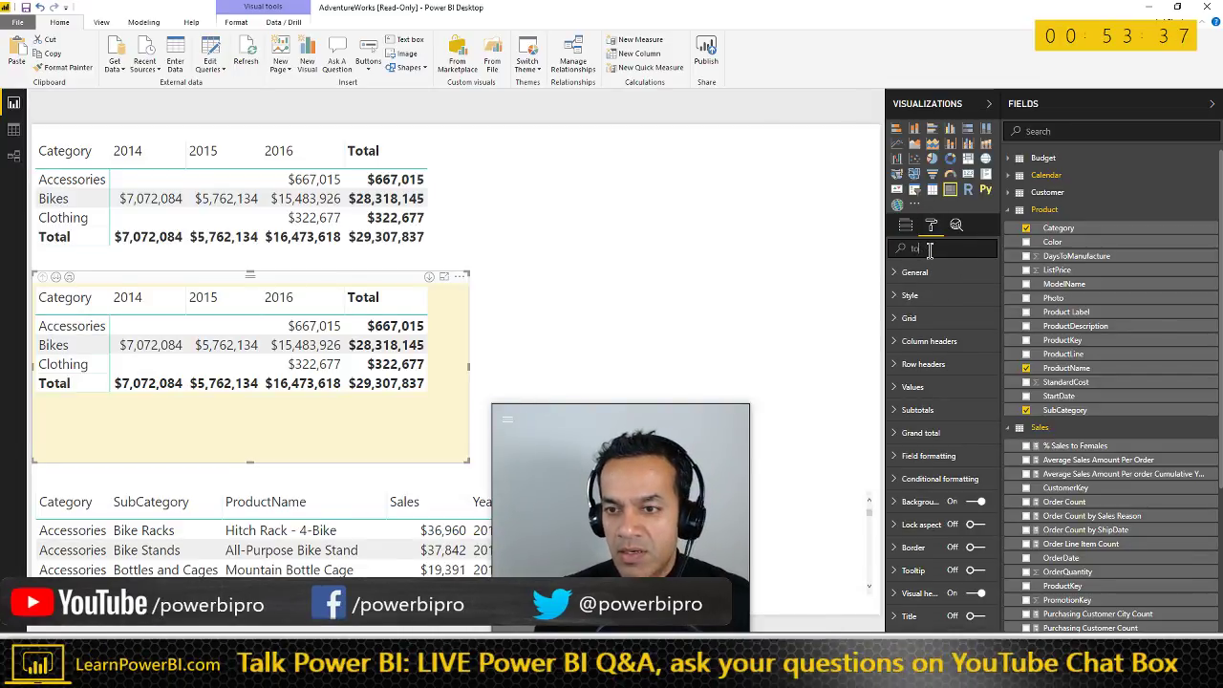
{"action": "type", "text": "ol"}
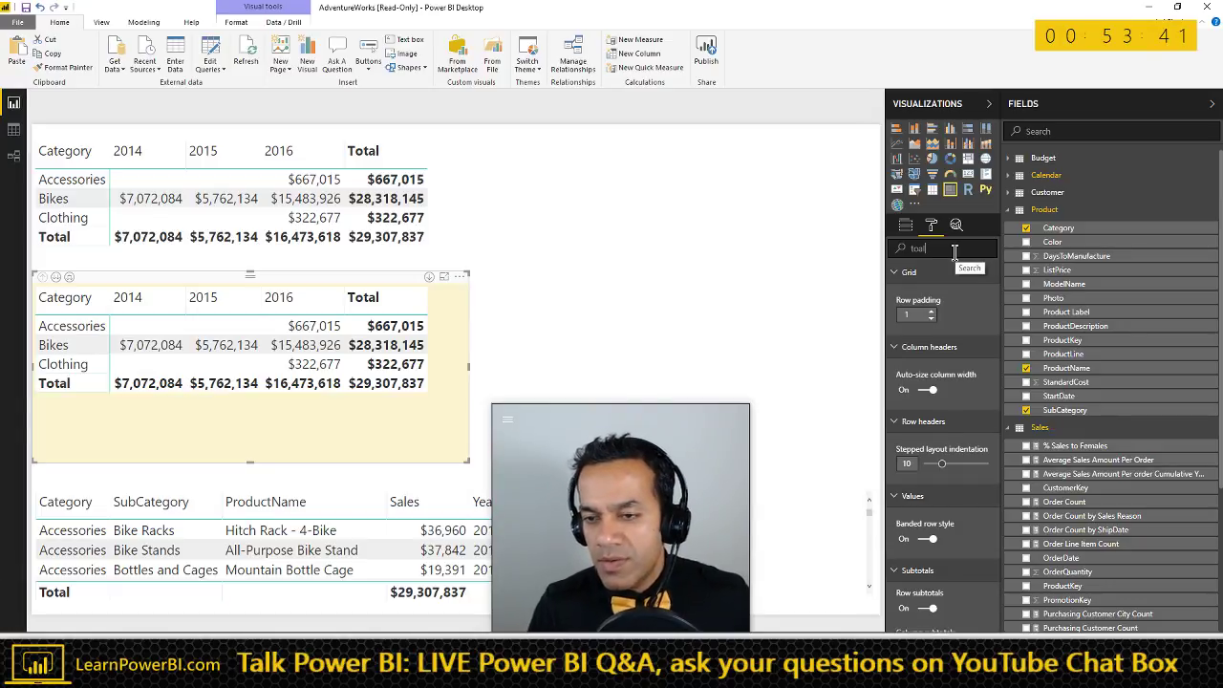
{"action": "scroll", "coordinate": [949, 382], "scroll_direction": "down", "scroll_amount": 5}
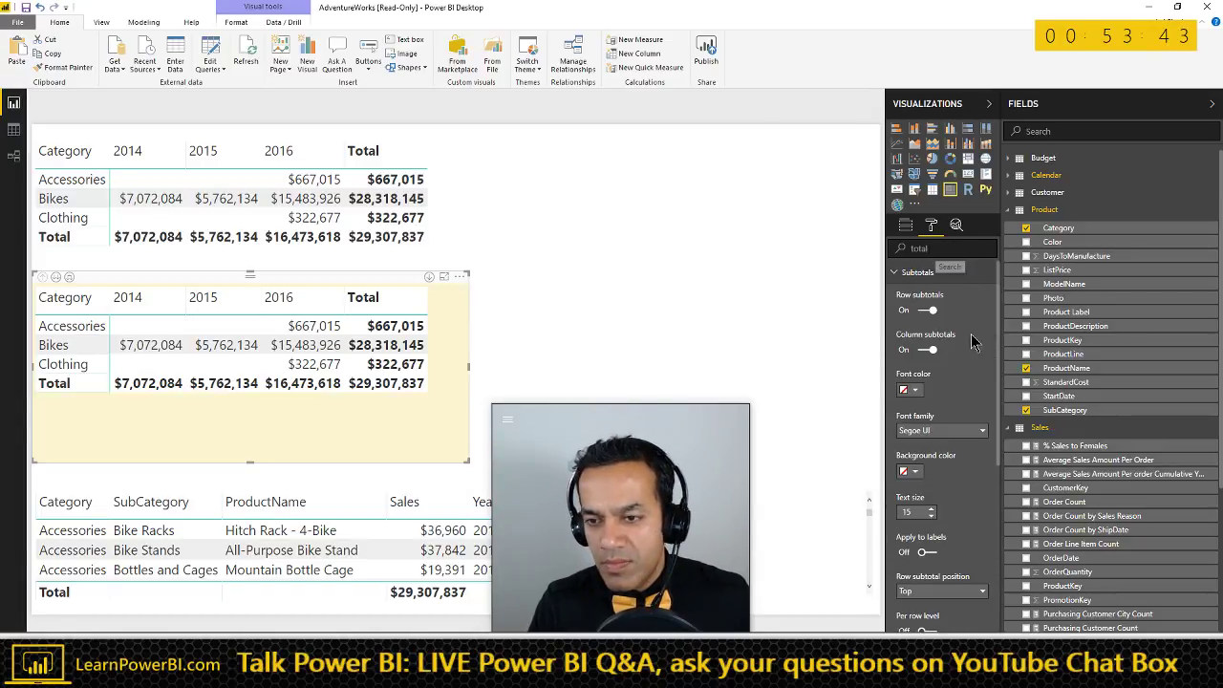
{"action": "left_click", "coordinate": [927, 350]}
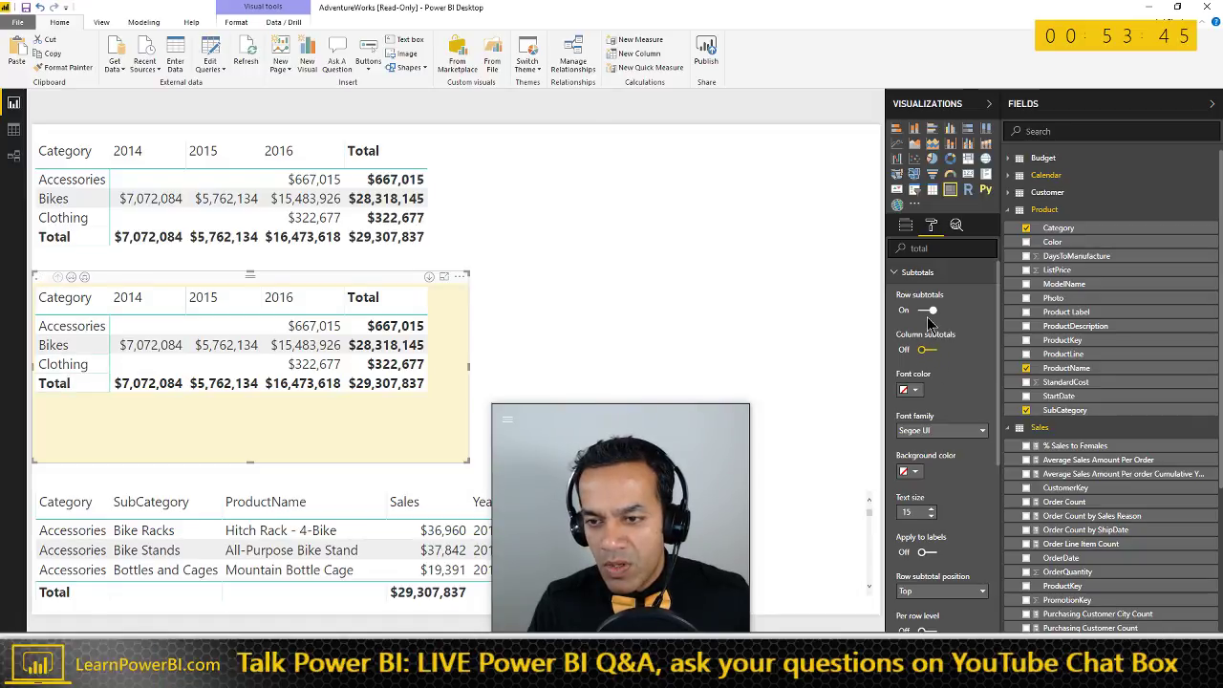
{"action": "left_click", "coordinate": [927, 310]}
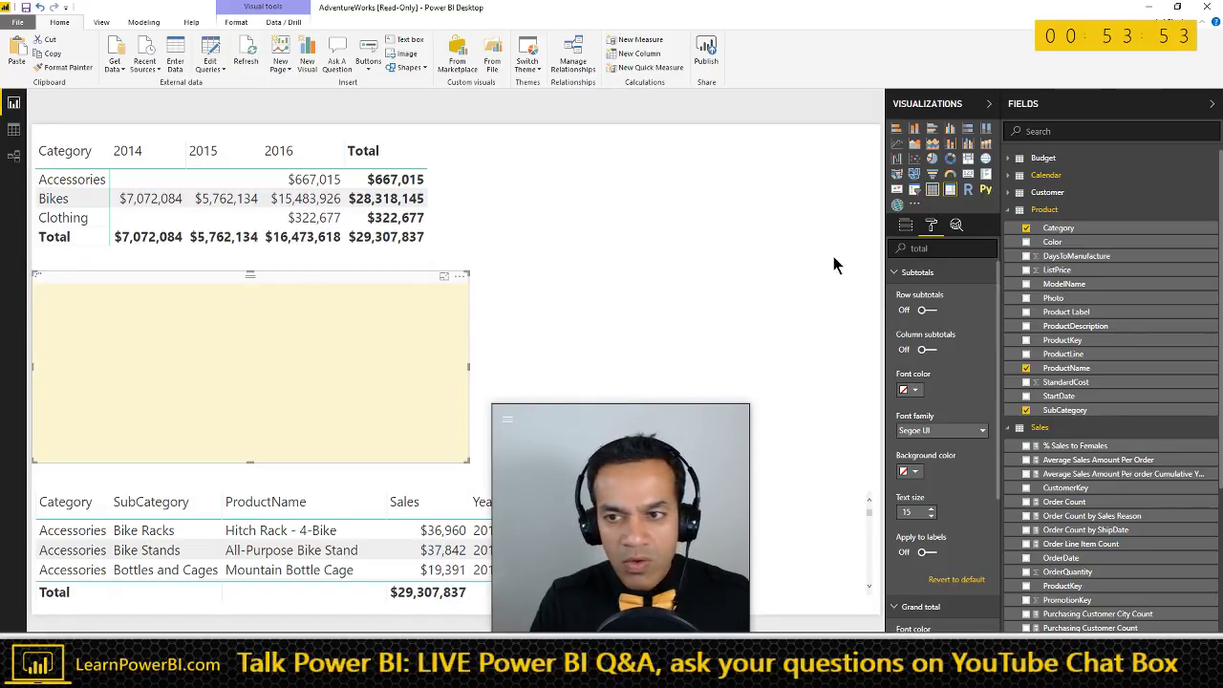
{"action": "left_click", "coordinate": [933, 190]}
{"action": "left_click", "coordinate": [950, 190]}
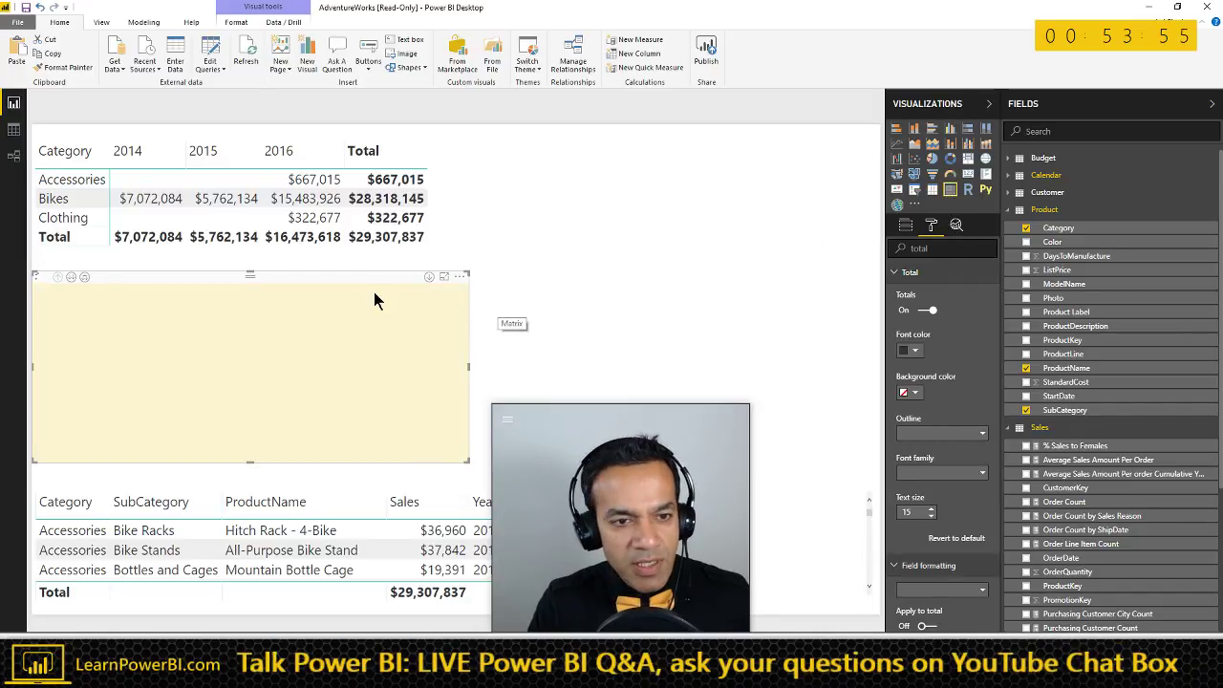
{"action": "left_click", "coordinate": [906, 224]}
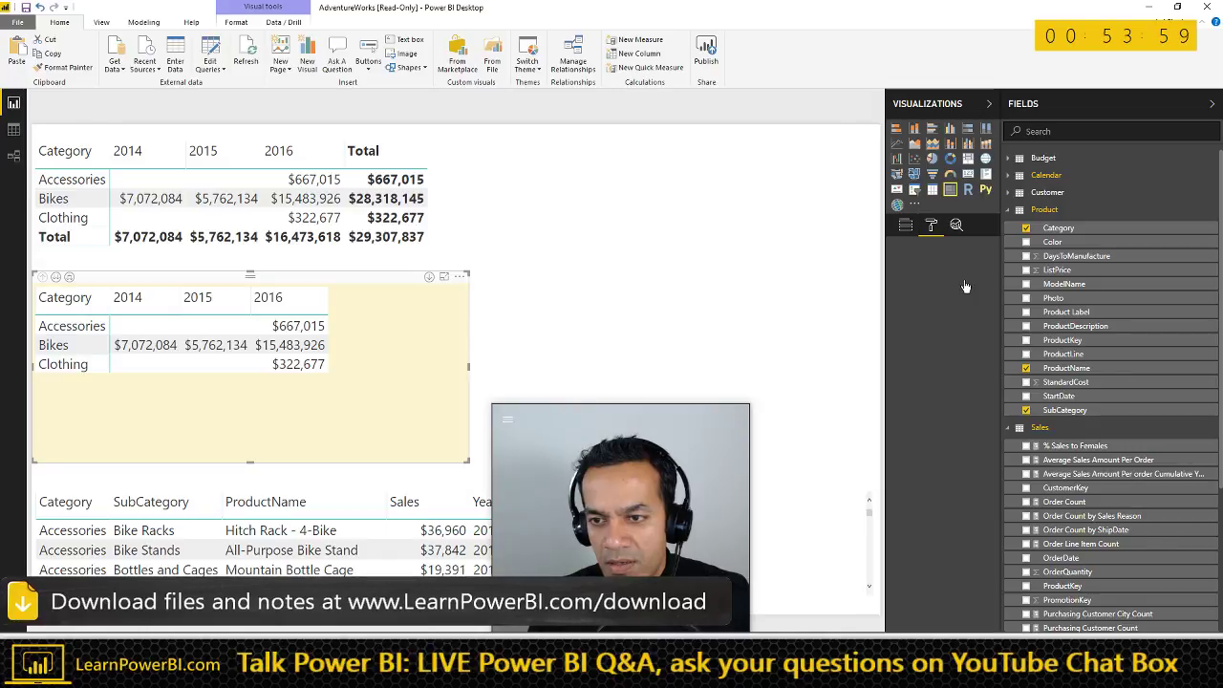
- Swap Category, SubCategory and ProductName rows for Product Label and widen the matrix to show 2016
{"action": "left_click", "coordinate": [989, 265]}
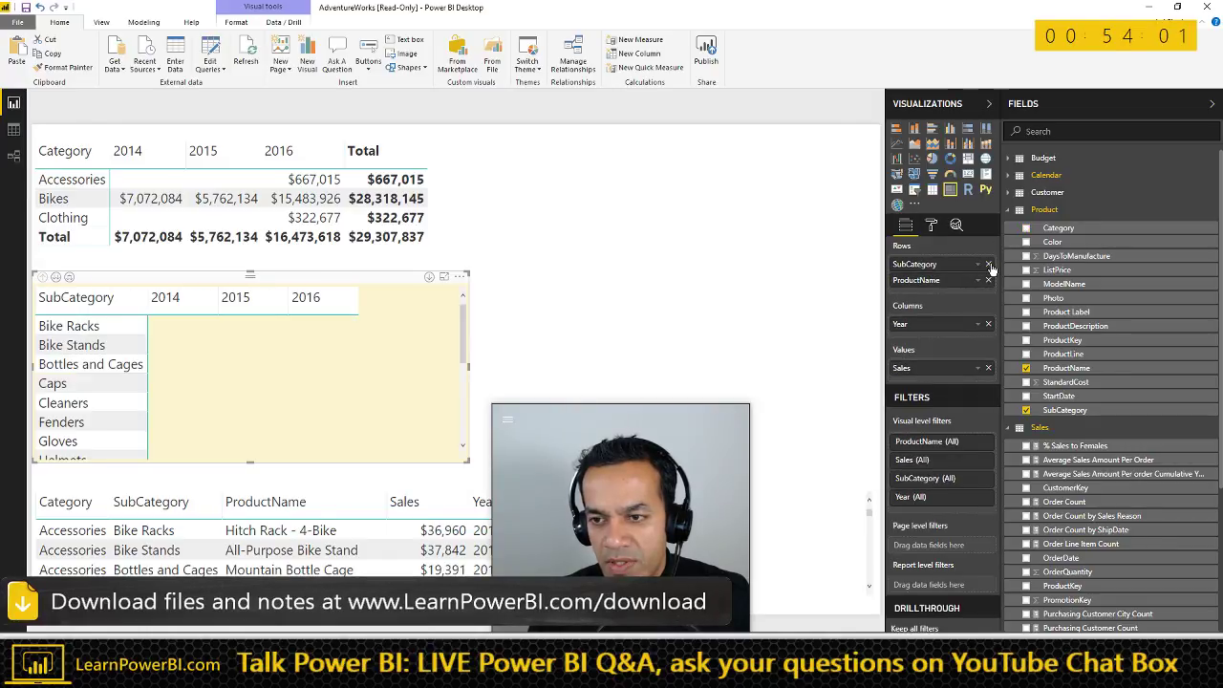
{"action": "left_click", "coordinate": [989, 264]}
{"action": "left_click", "coordinate": [989, 264]}
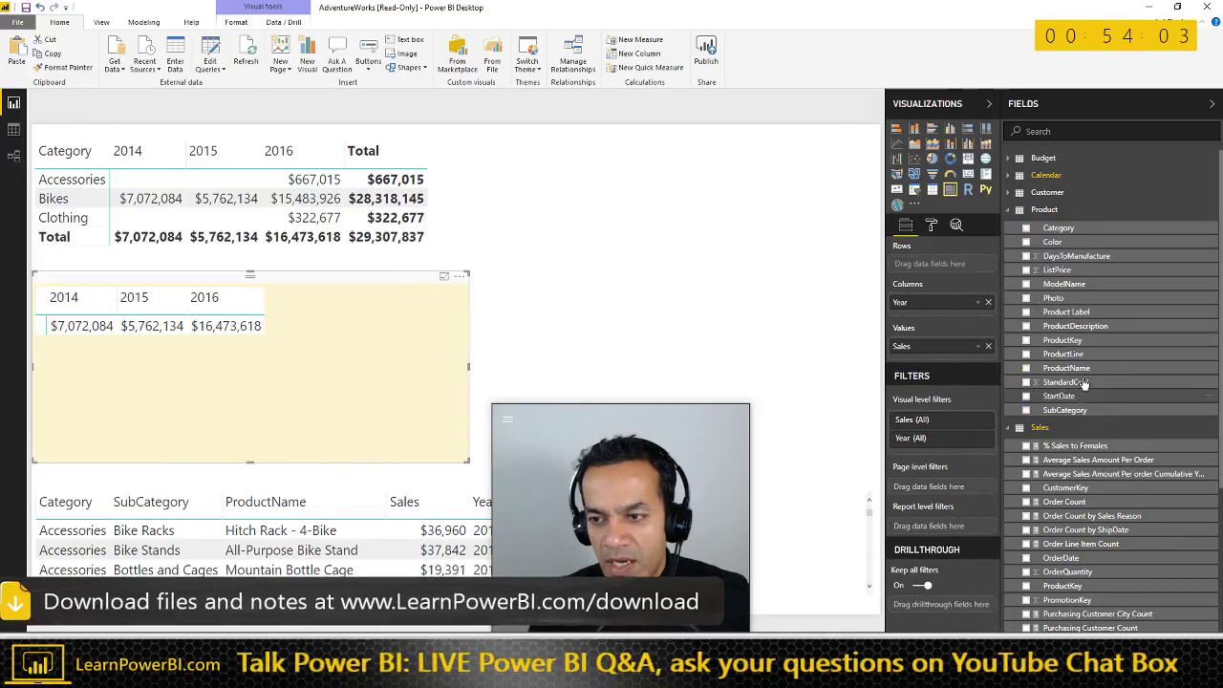
{"action": "left_click_drag", "start_coordinate": [1063, 284], "coordinate": [956, 265]}
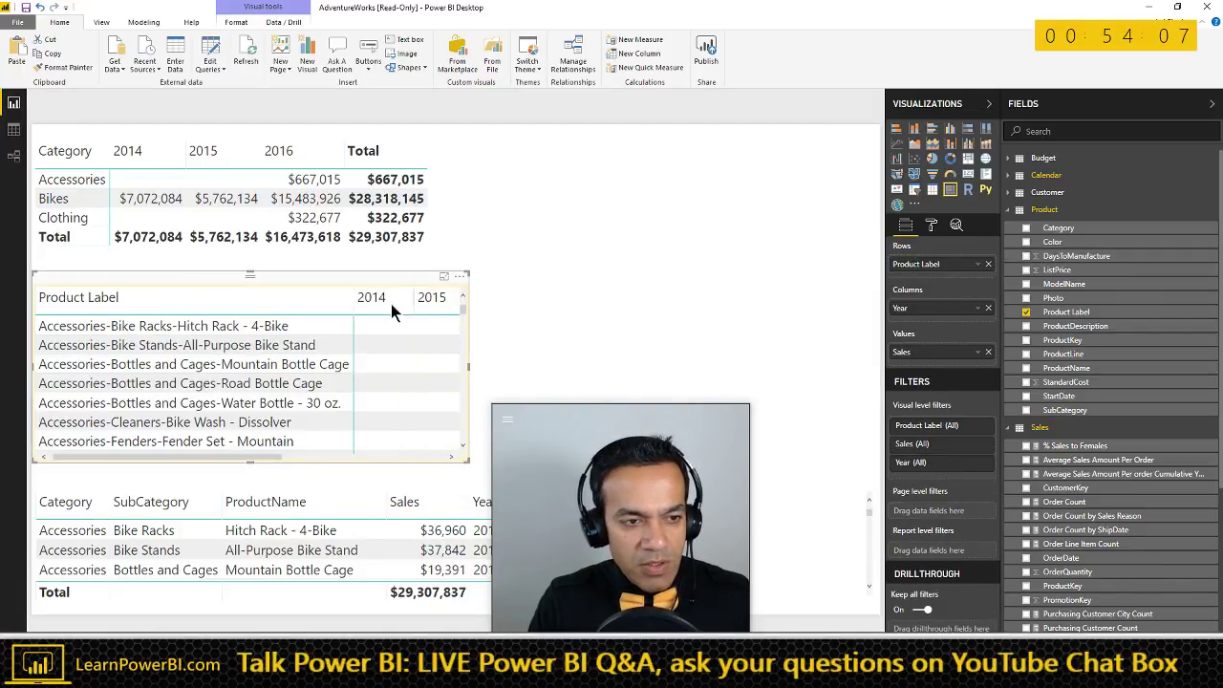
{"action": "left_click_drag", "start_coordinate": [547, 415], "coordinate": [996, 426]}
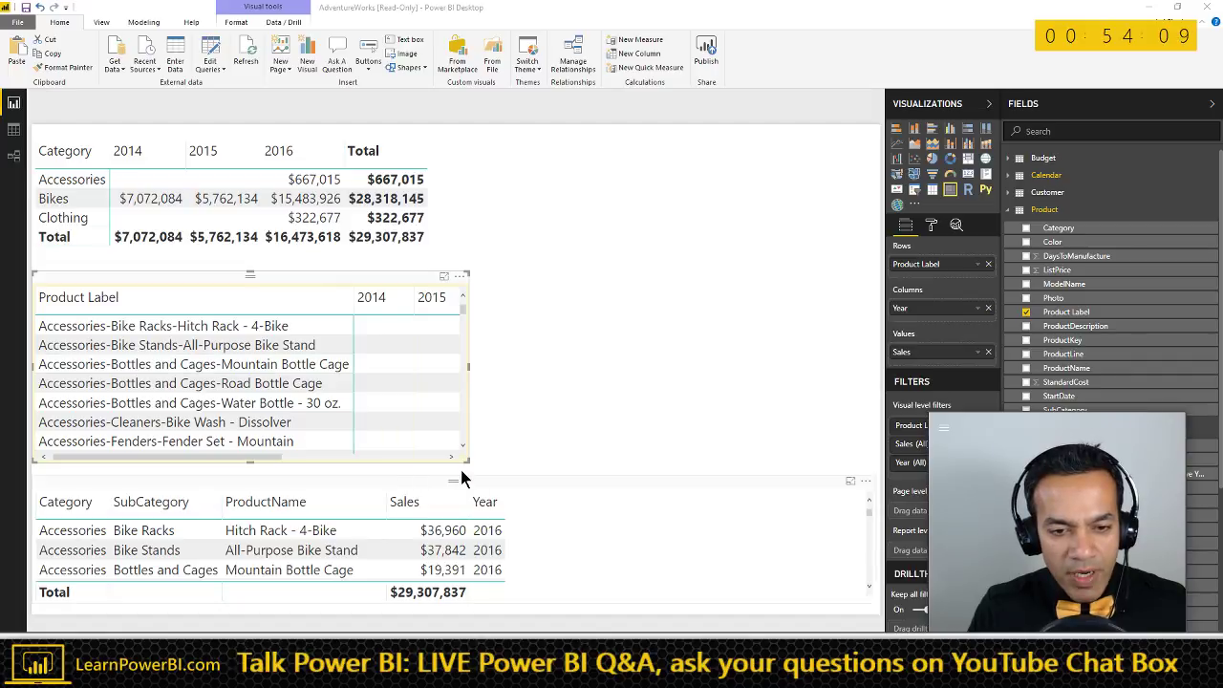
{"action": "left_click_drag", "start_coordinate": [466, 463], "coordinate": [713, 468]}
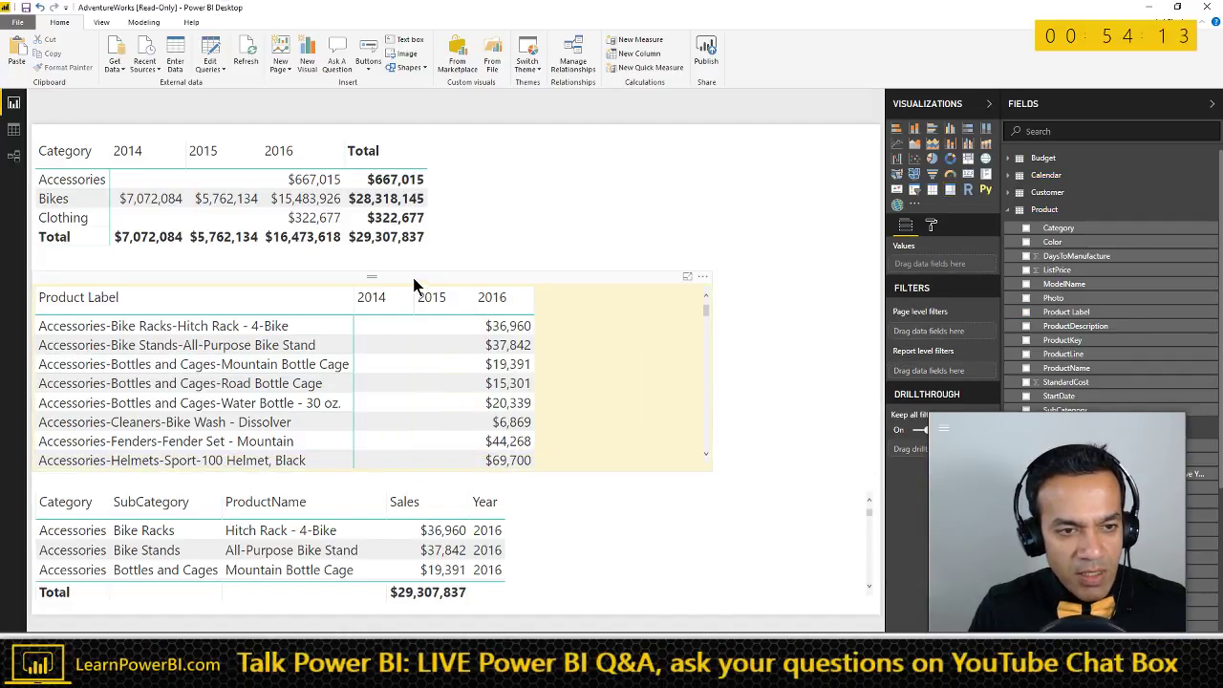
{"action": "left_click_drag", "start_coordinate": [417, 281], "coordinate": [409, 270]}
{"action": "scroll", "coordinate": [649, 306], "scroll_direction": "down", "scroll_amount": 2}
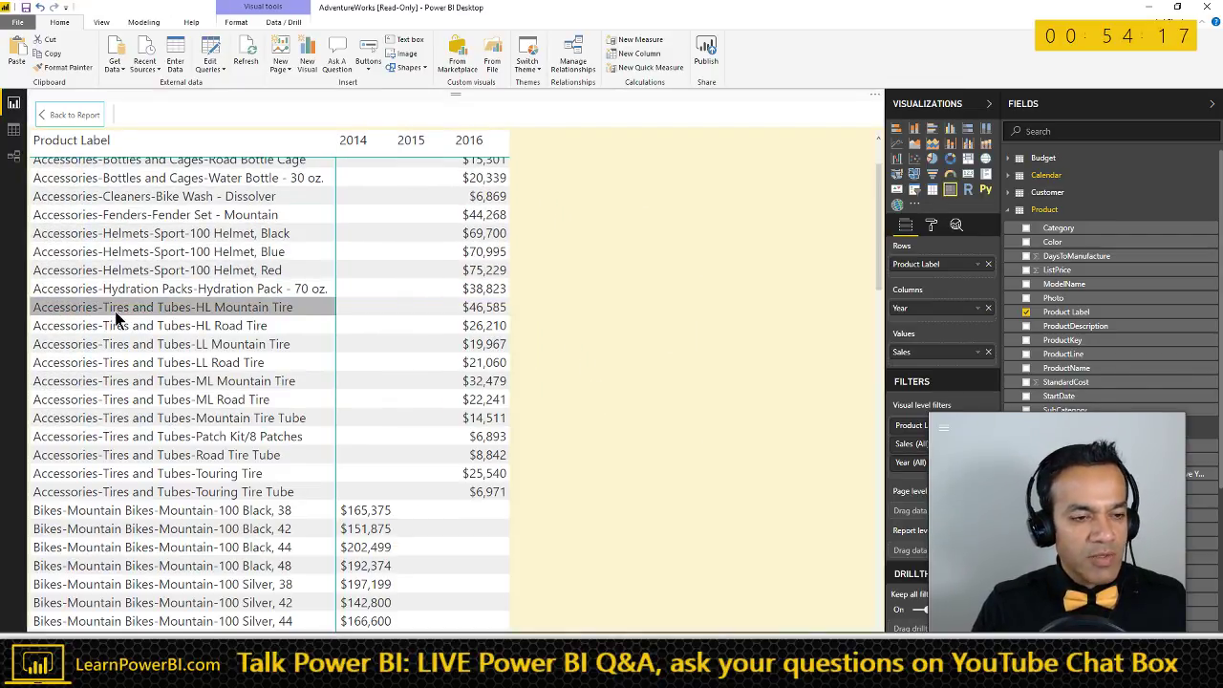
{"action": "scroll", "coordinate": [123, 294], "scroll_direction": "up", "scroll_amount": 2}
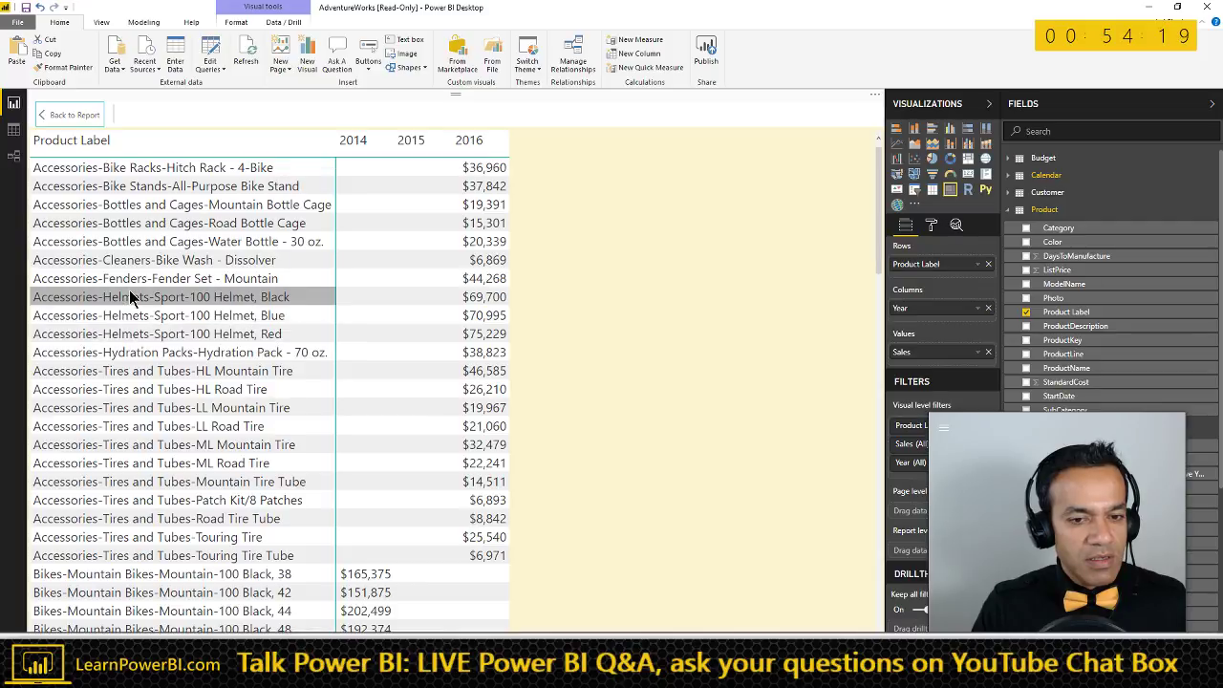
{"action": "scroll", "coordinate": [239, 349], "scroll_direction": "down", "scroll_amount": 10}
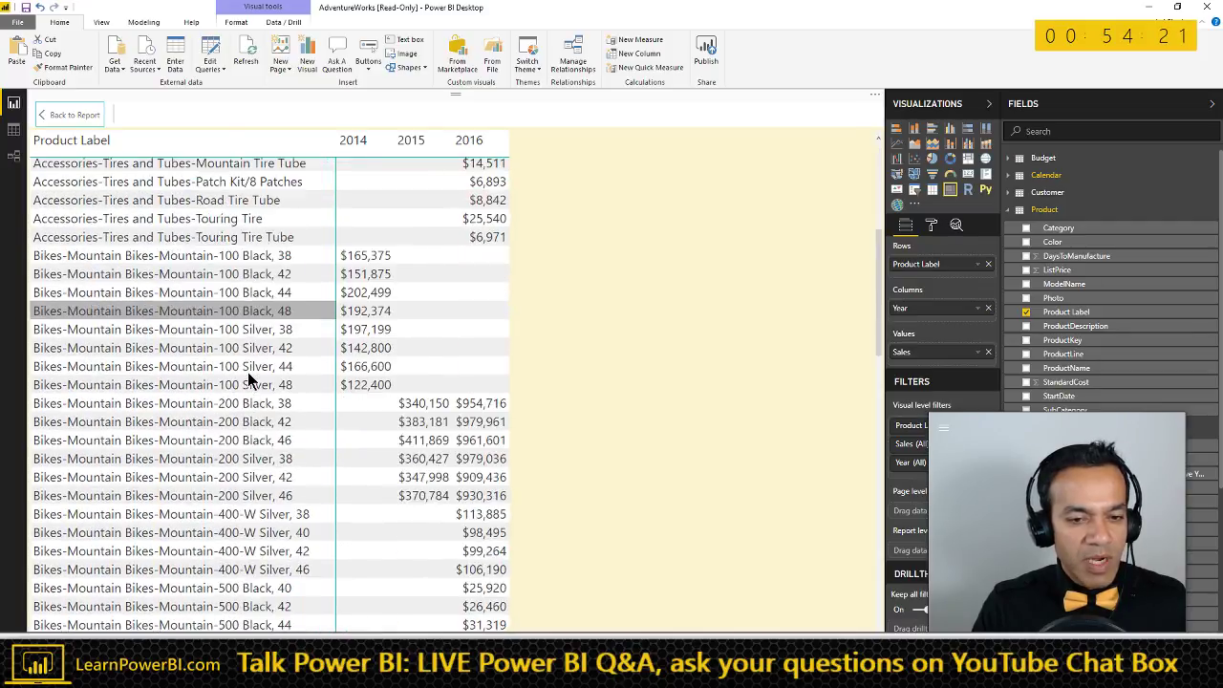
{"action": "scroll", "coordinate": [249, 380], "scroll_direction": "down", "scroll_amount": 10}
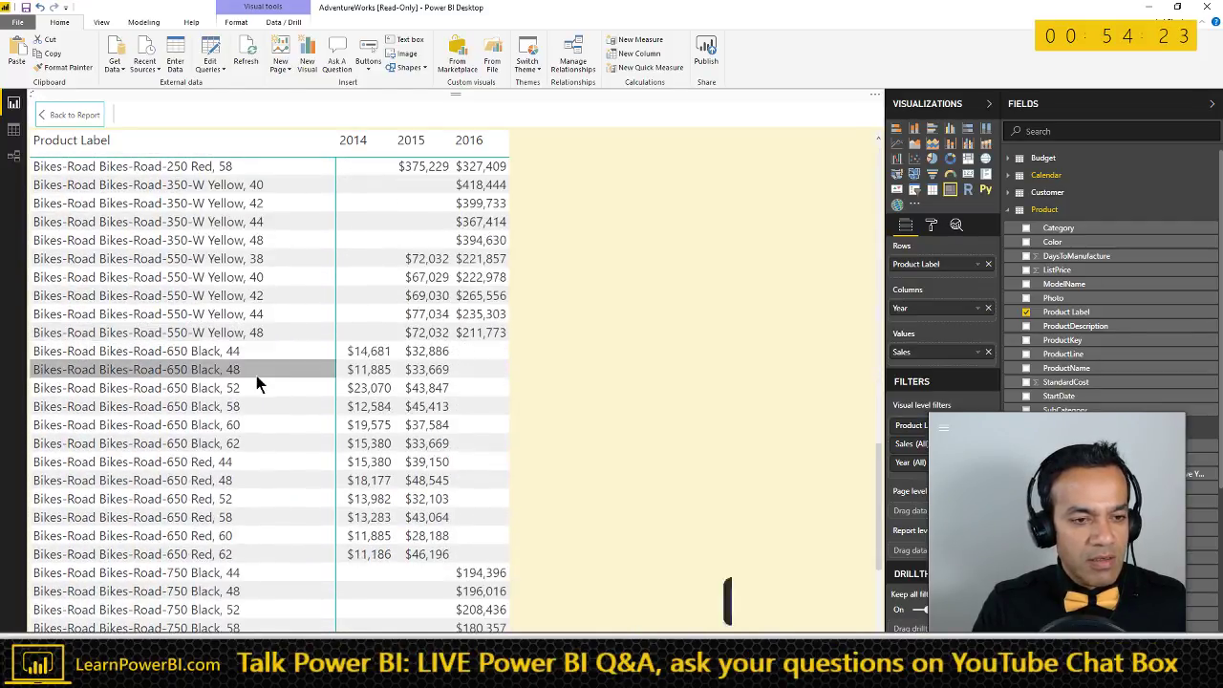
{"action": "scroll", "coordinate": [254, 382], "scroll_direction": "down", "scroll_amount": 3}
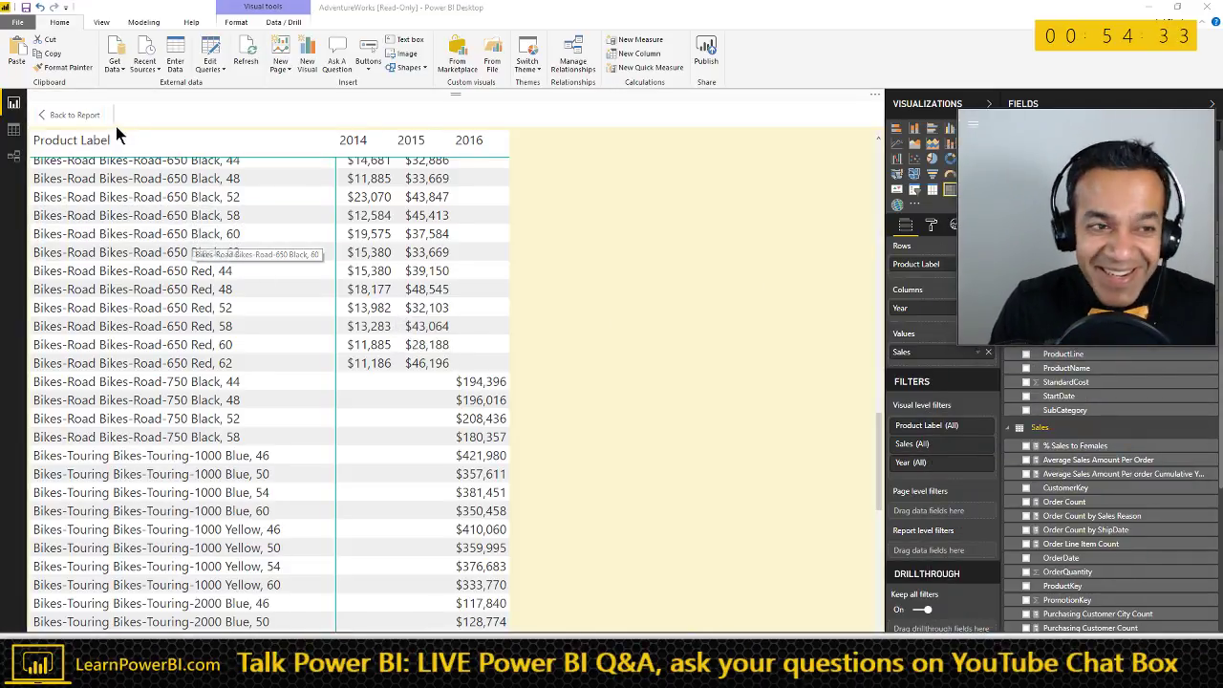
{"action": "left_click", "coordinate": [81, 124]}
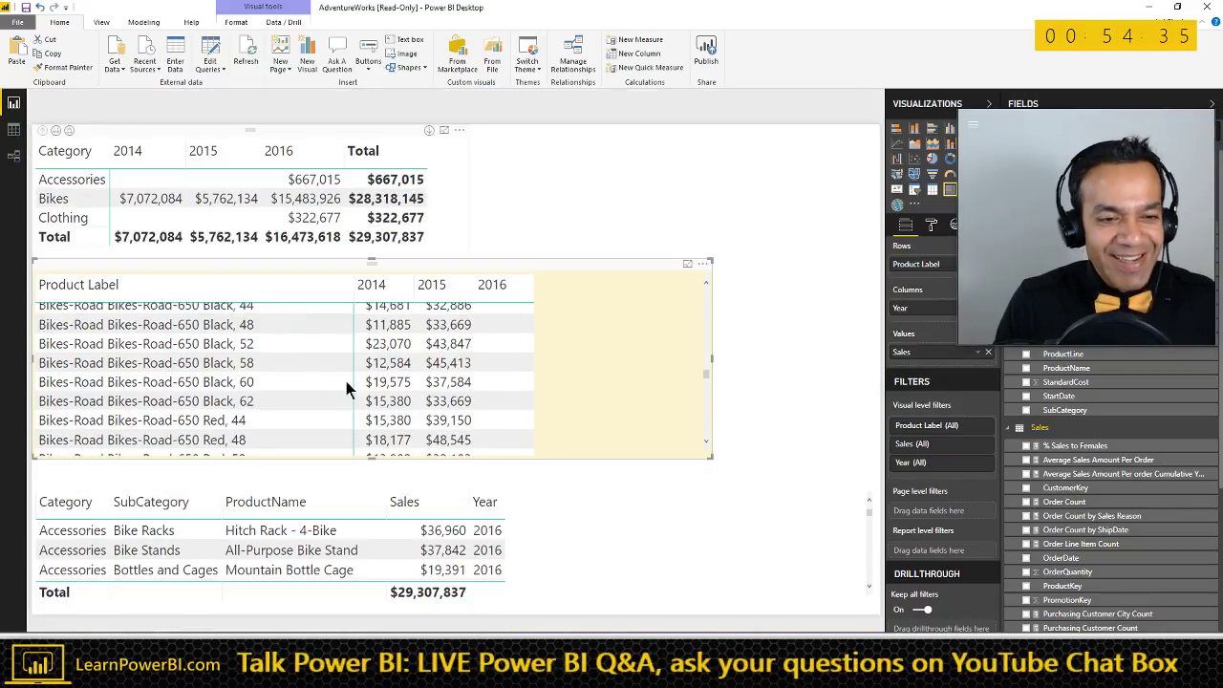
{"action": "left_click", "coordinate": [687, 263]}
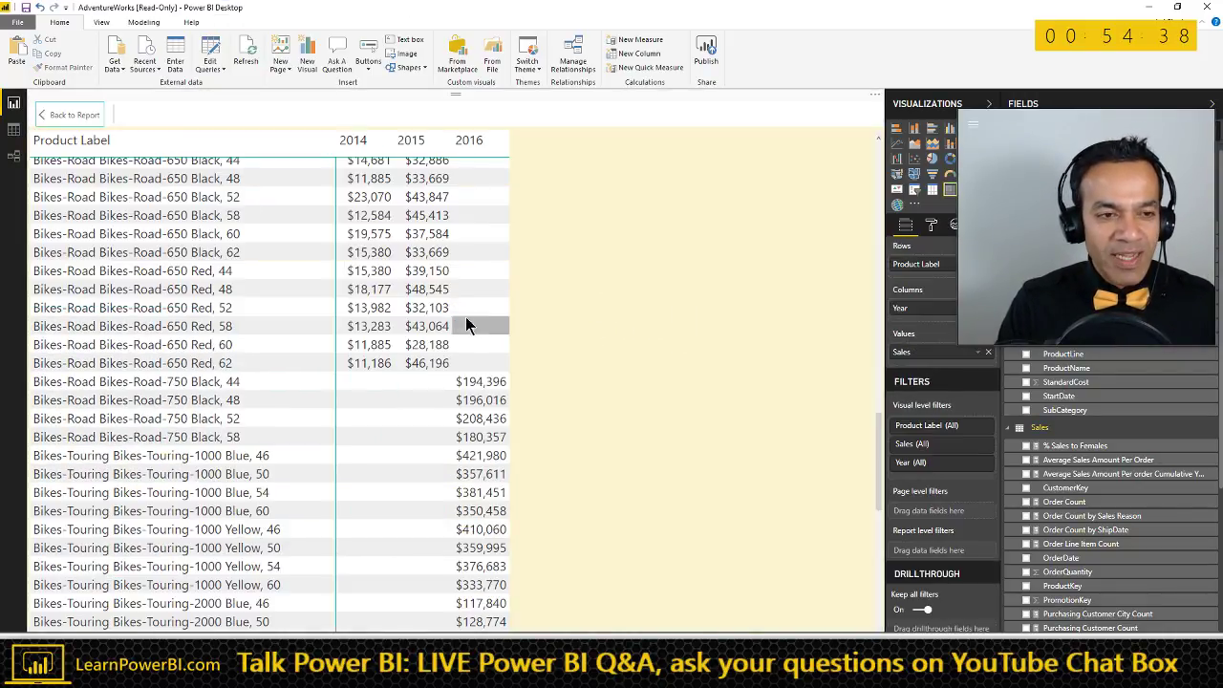
{"action": "left_click", "coordinate": [82, 122]}
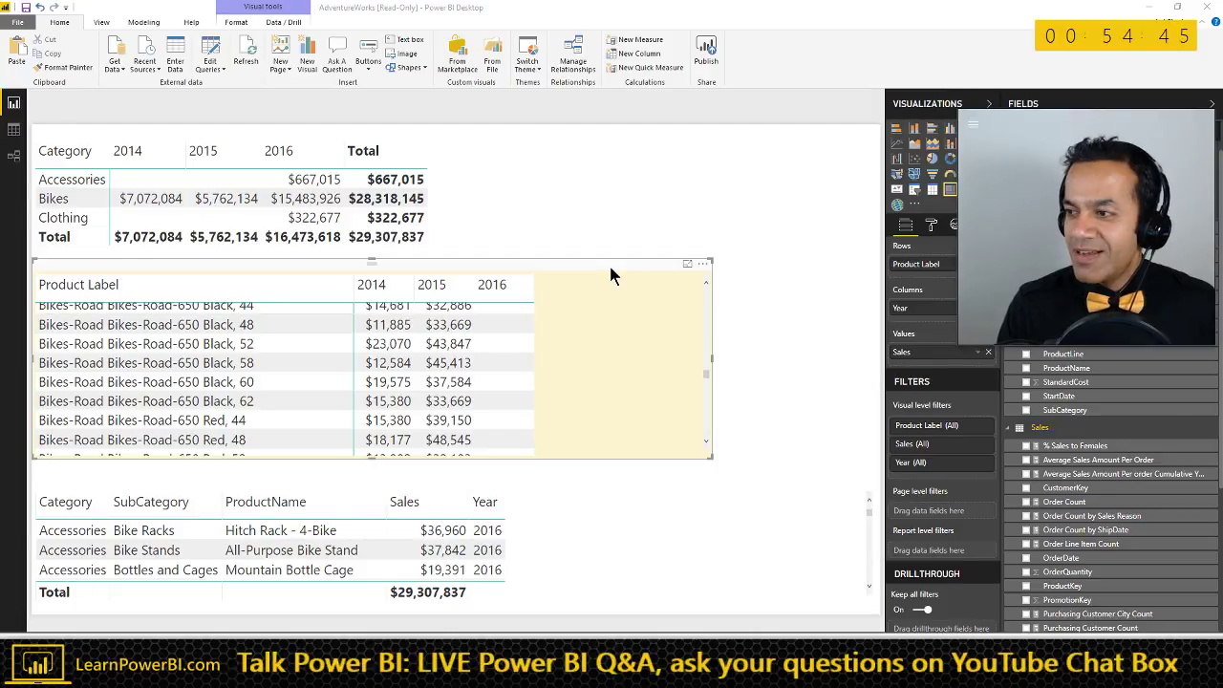
{"action": "key", "text": "alt+Tab"}
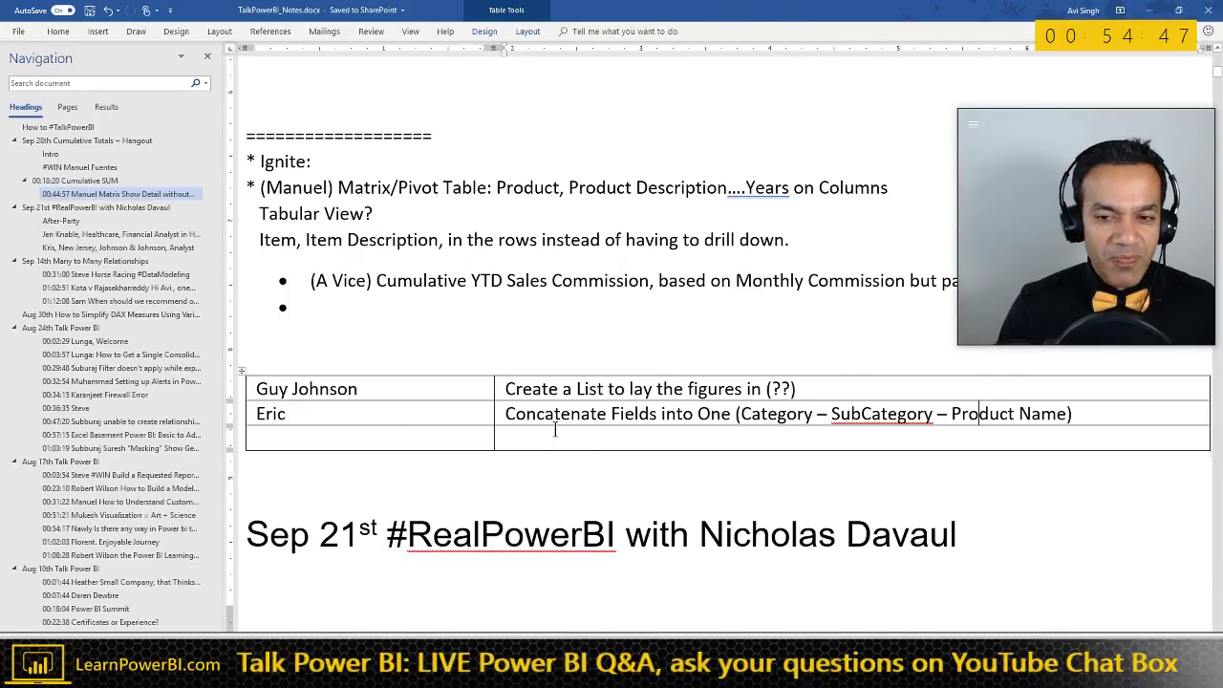
{"action": "key", "text": "super+Right"}
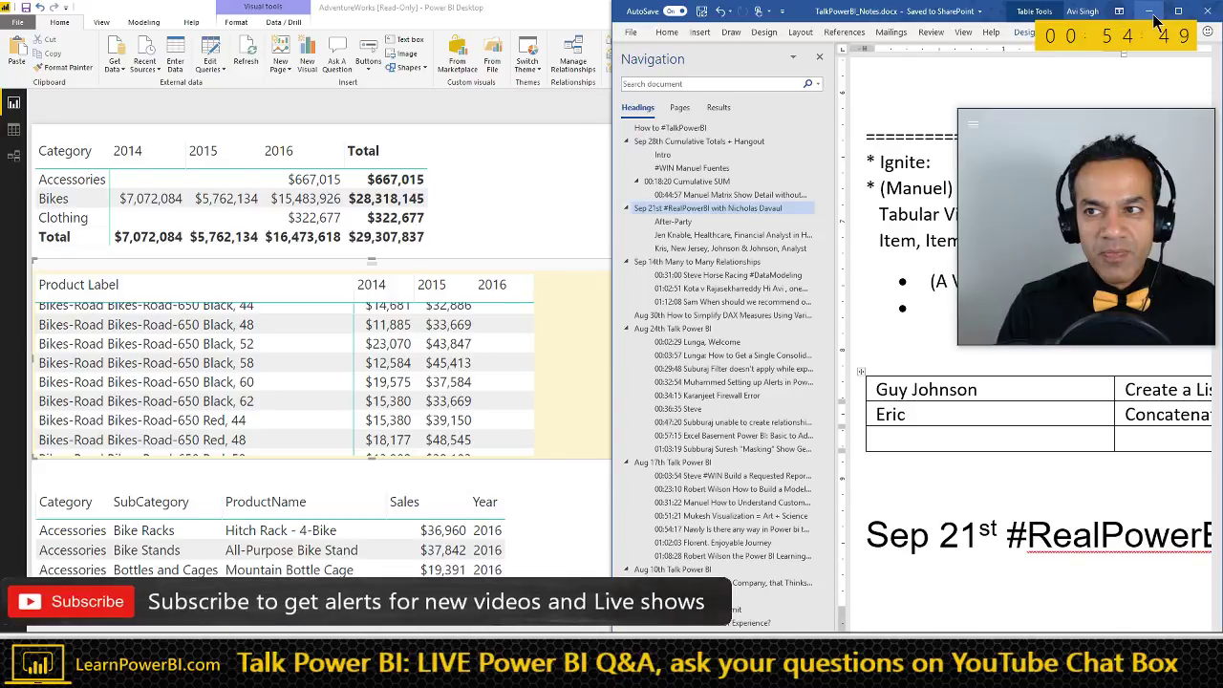
{"action": "left_click", "coordinate": [1151, 12]}
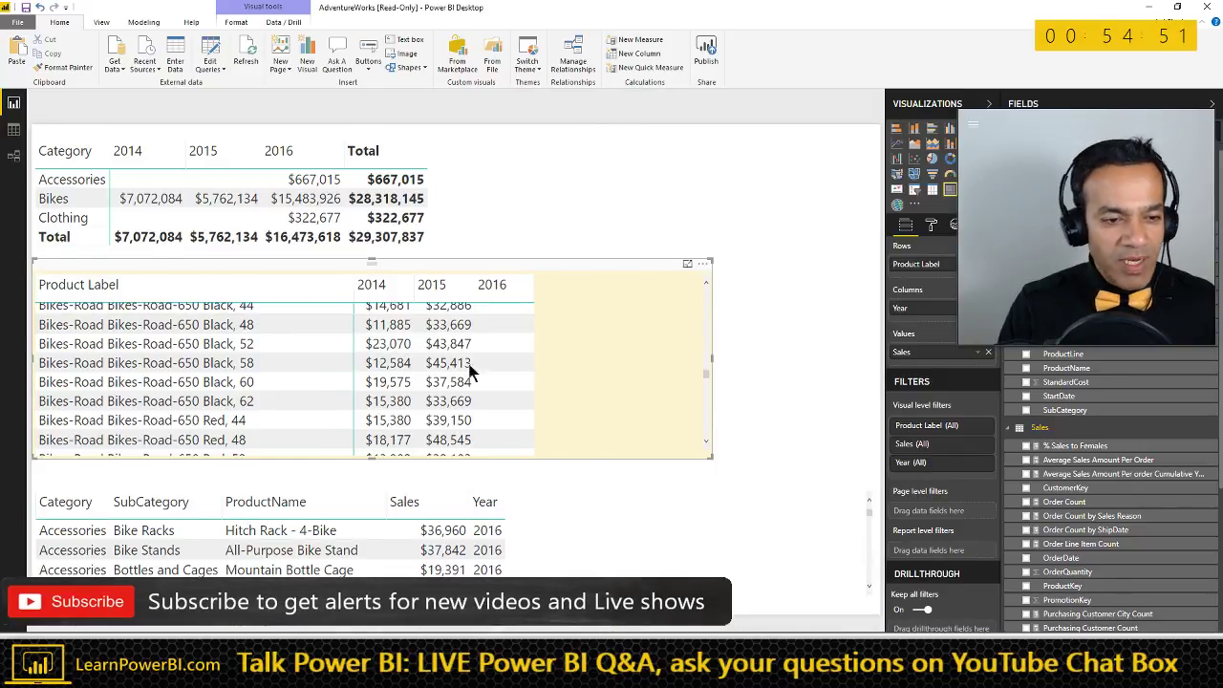
{"action": "left_click", "coordinate": [687, 263]}
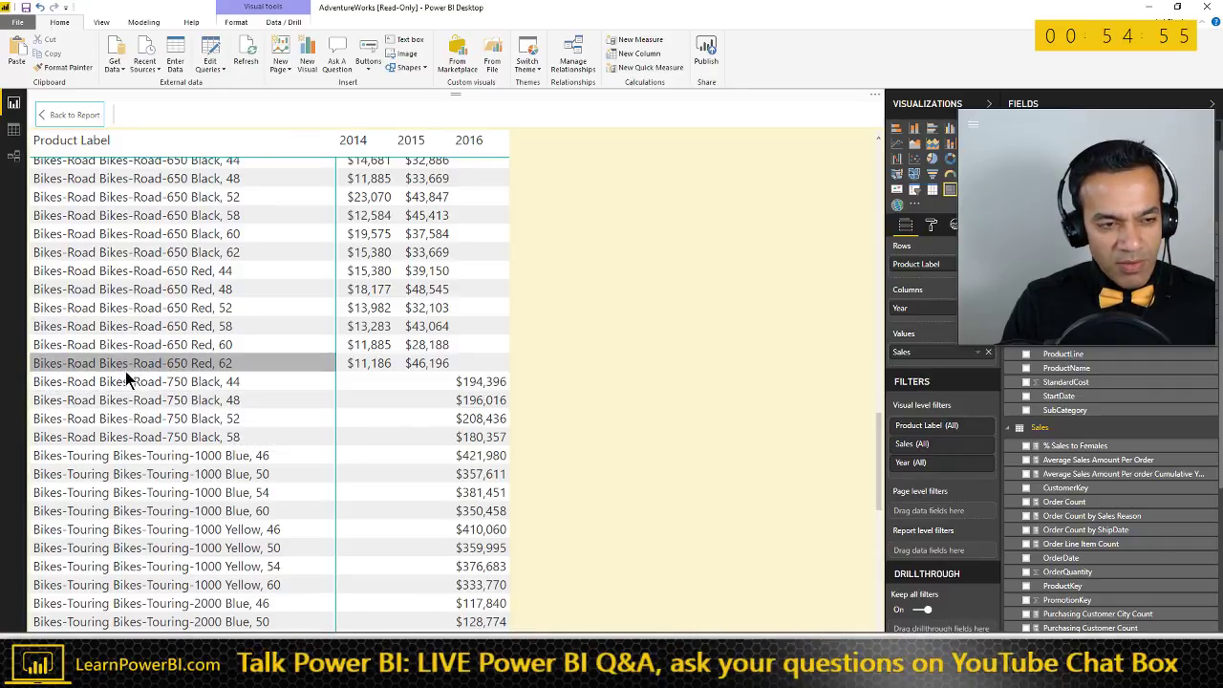
{"action": "left_click", "coordinate": [71, 117]}
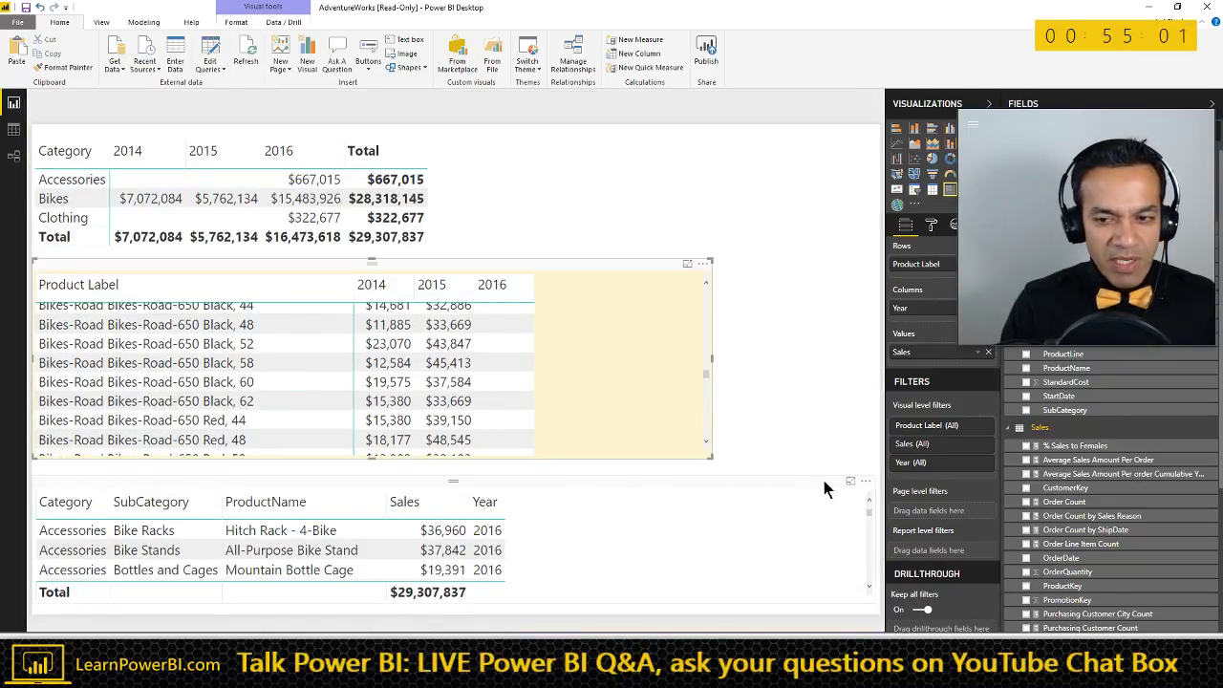
- View the bottom table in Focus mode, go back to the report, then switch to Word
{"action": "left_click", "coordinate": [851, 480]}
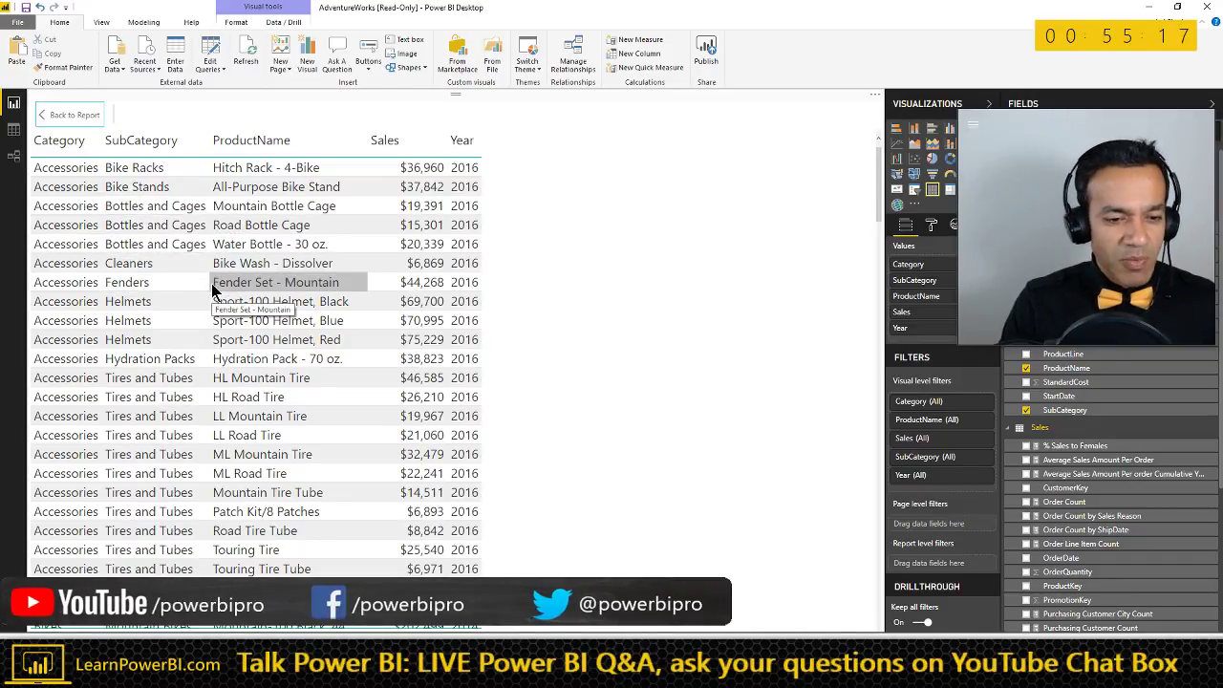
{"action": "left_click", "coordinate": [69, 115]}
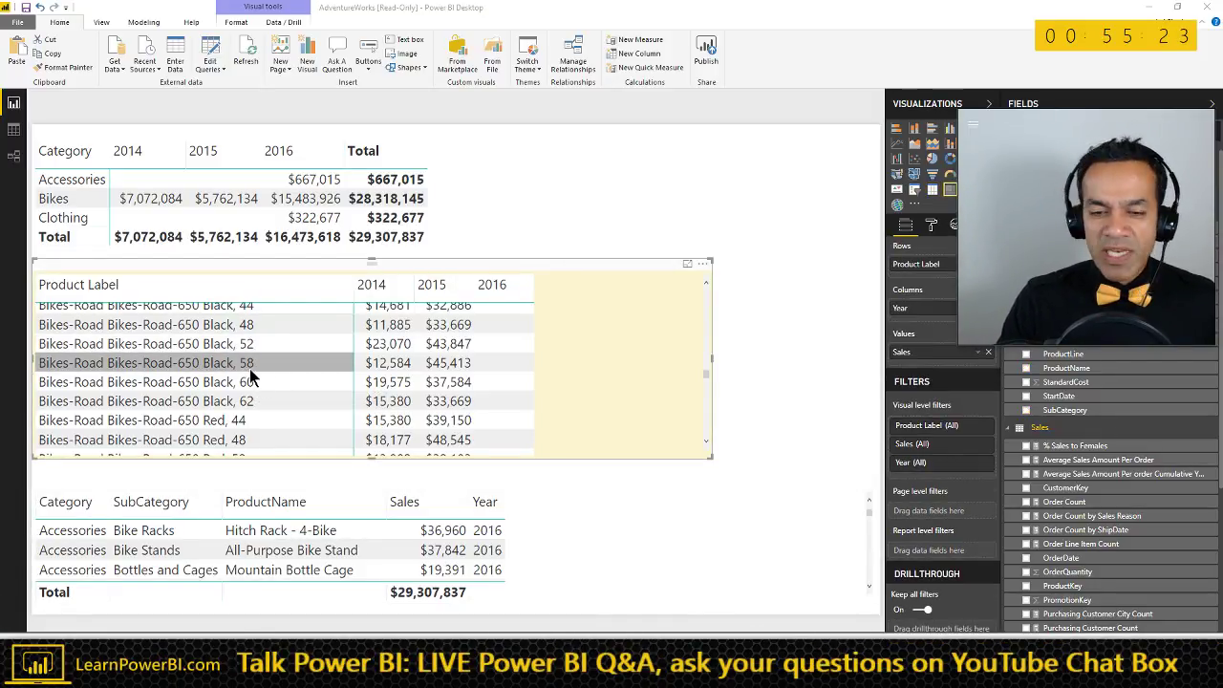
{"action": "key", "text": "alt+Tab"}
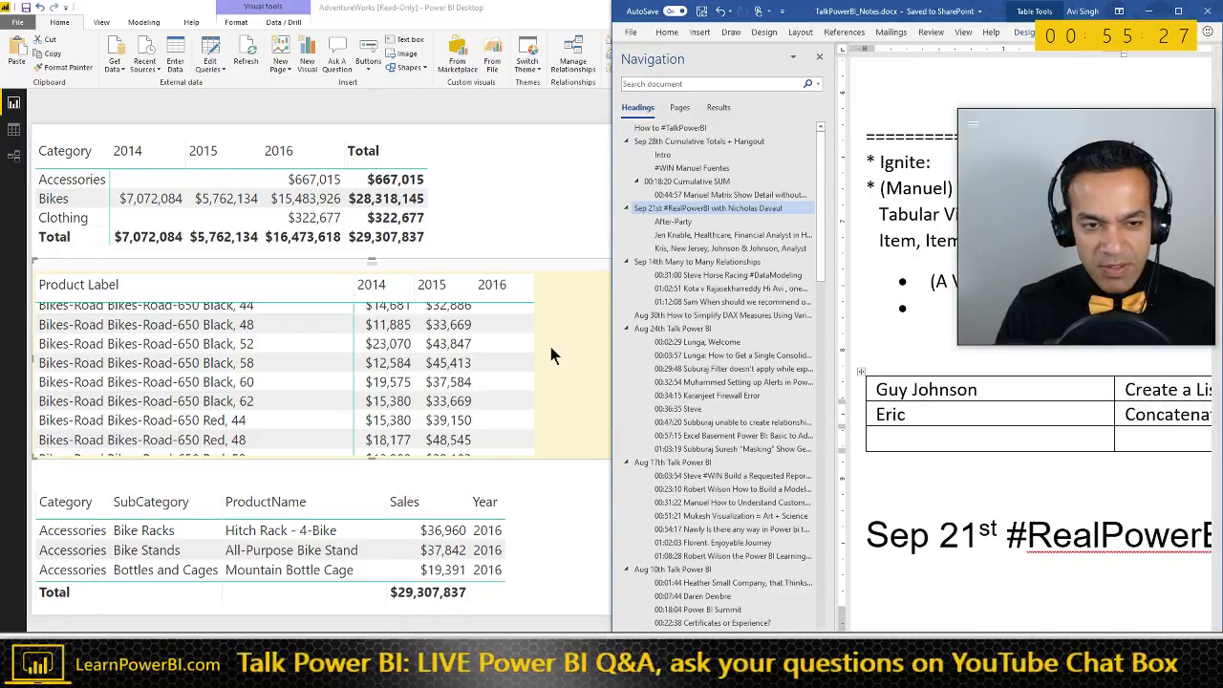
- Maximize Word and add 'Pros: Works!' and 'Cons: Visual Appeal?' lines in the cell
{"action": "left_click", "coordinate": [1179, 12]}
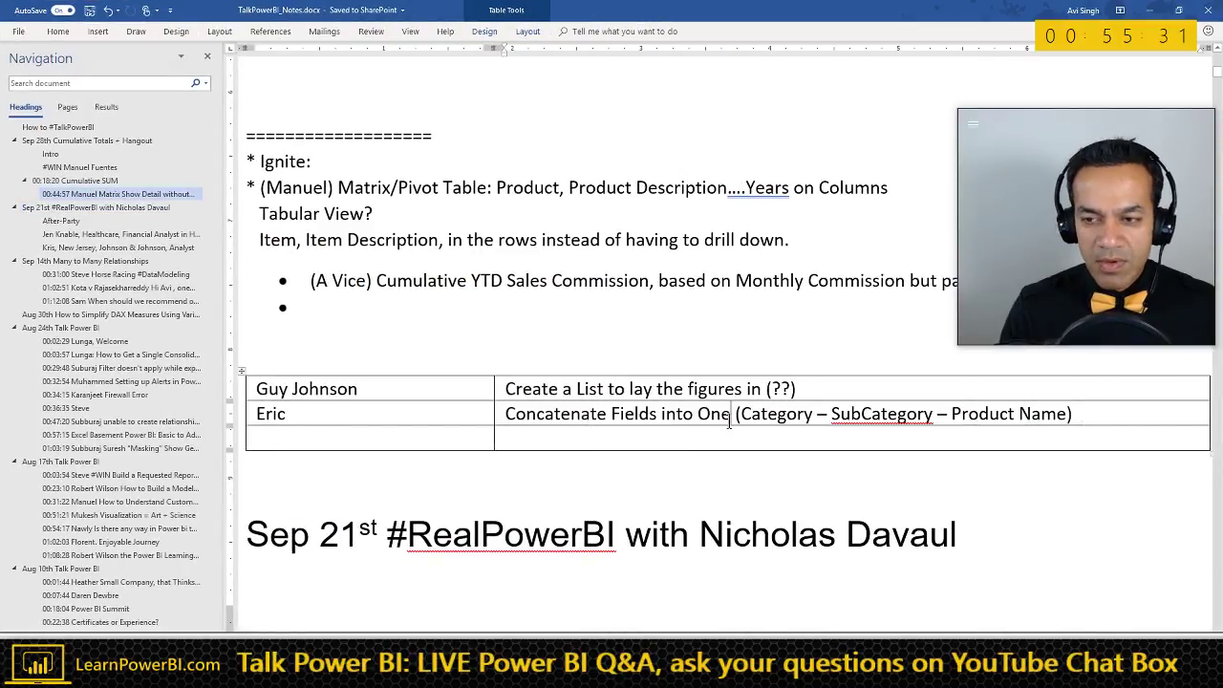
{"action": "key", "text": "Return"}
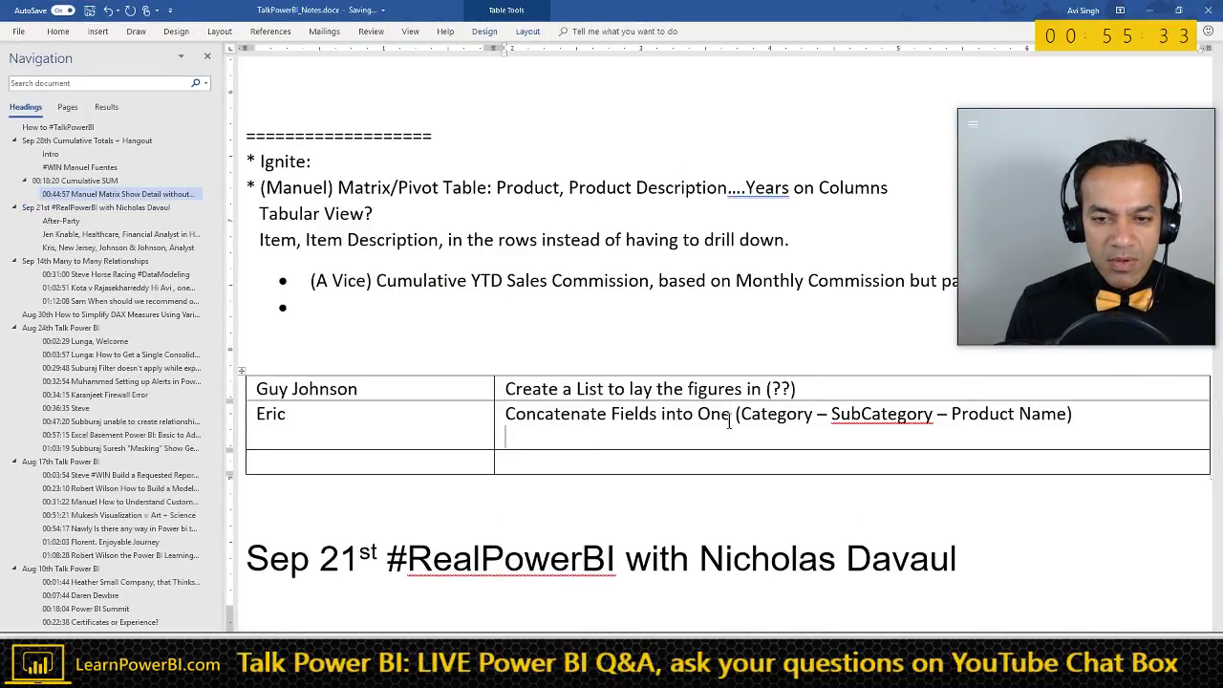
{"action": "key", "text": "Return"}
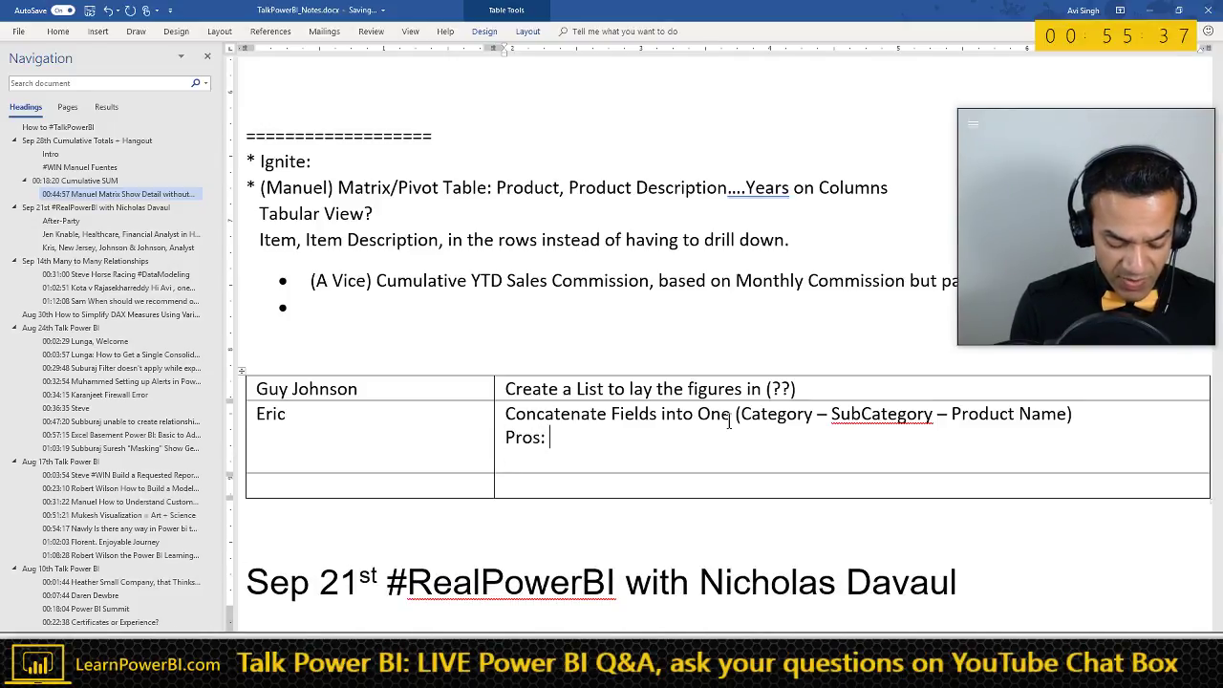
{"action": "type", "text": "Pros: Works!"}
{"action": "key", "text": "Return"}
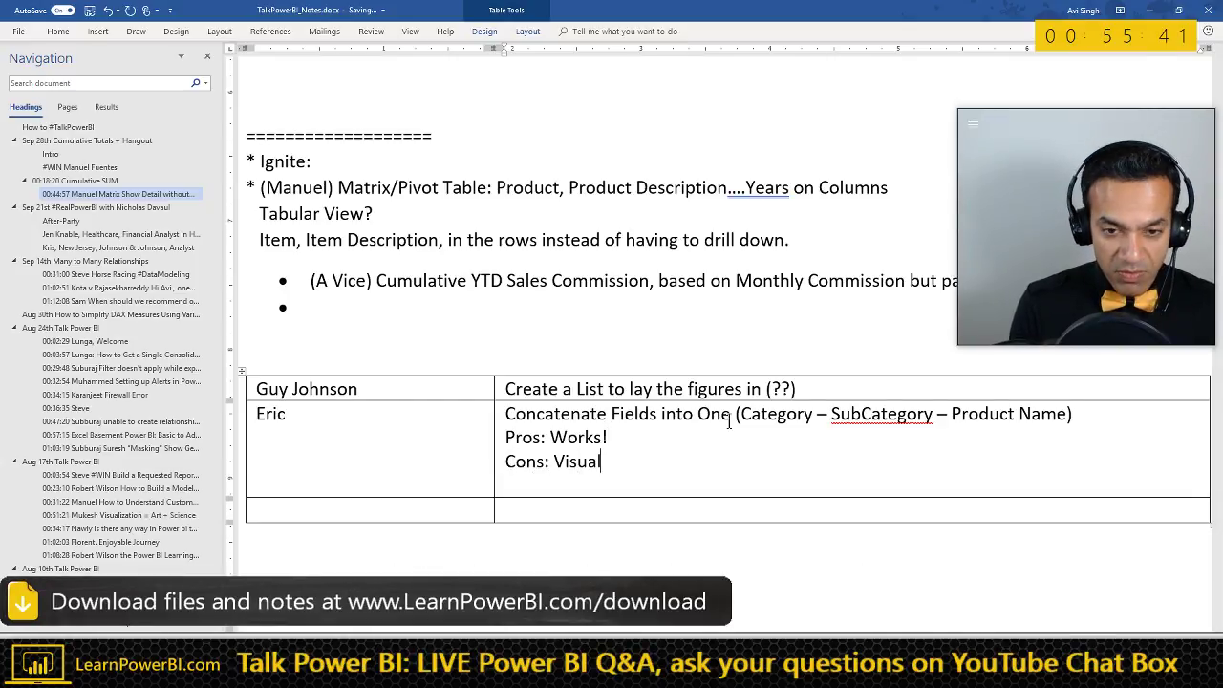
{"action": "type", "text": "Cons: Visual Appeal?"}
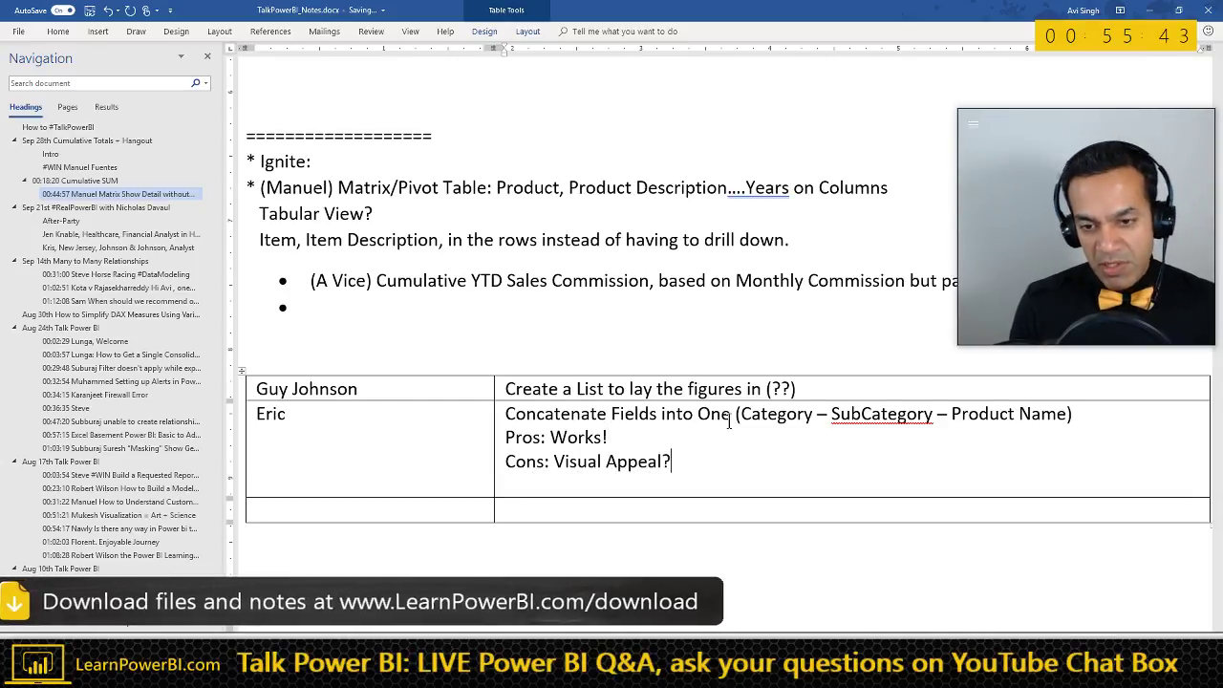
- Put 'Visual Appeal?' on its own line under Cons, start a '-' line, and minimize Word
{"action": "key", "text": "Return"}
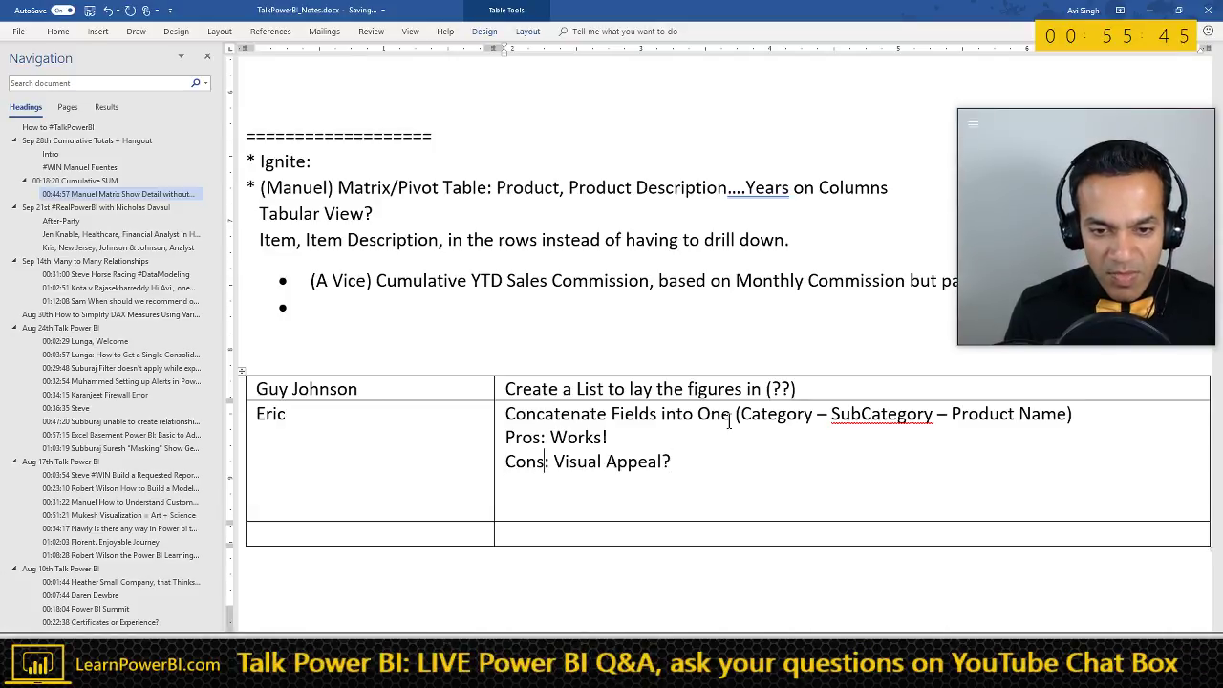
{"action": "key", "text": "Return"}
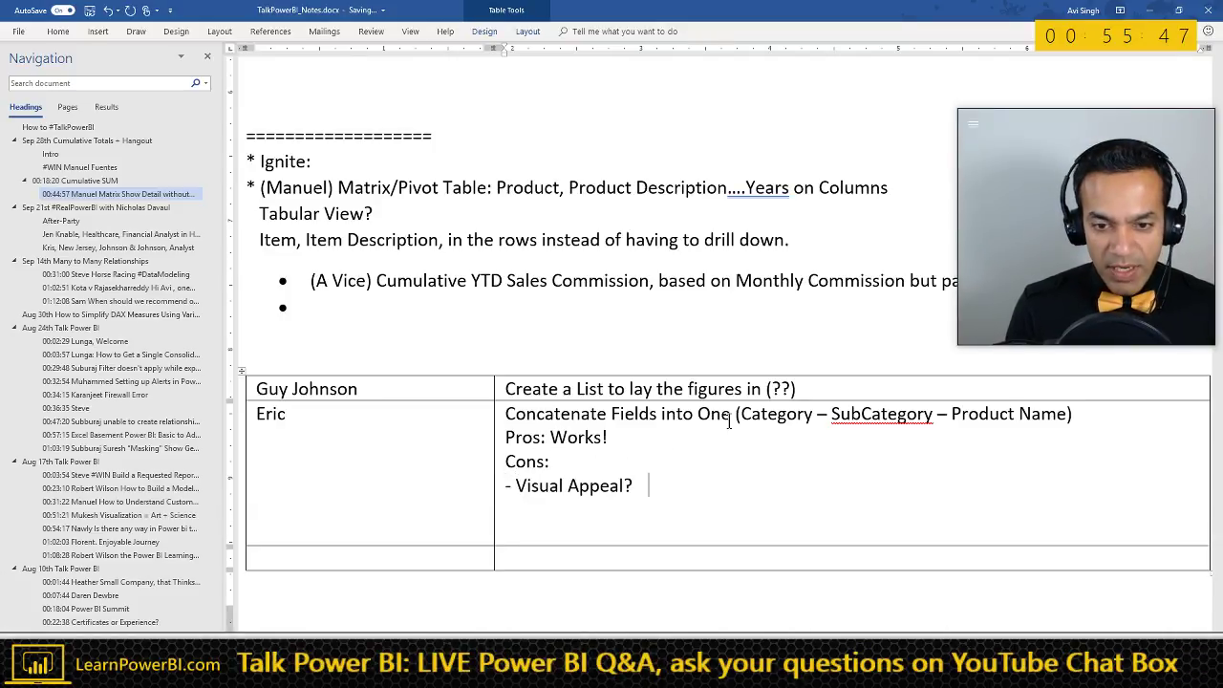
{"action": "key", "text": "Return"}
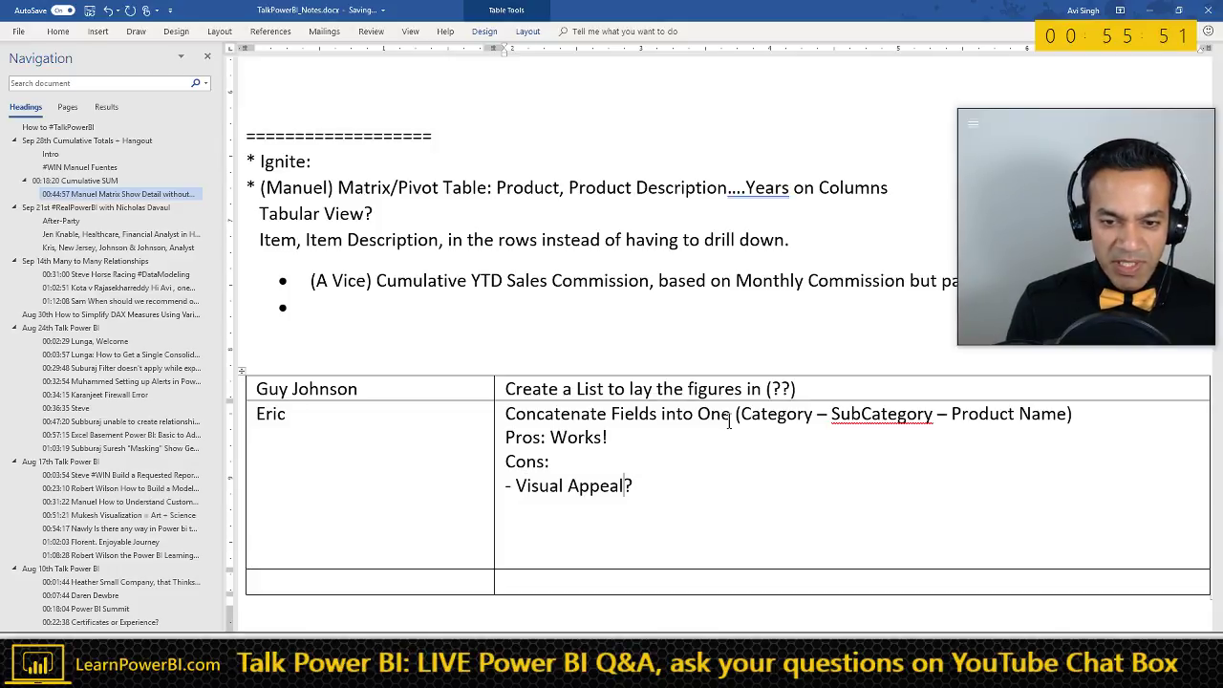
{"action": "key", "text": "End"}
{"action": "key", "text": "Return"}
{"action": "type", "text": "-"}
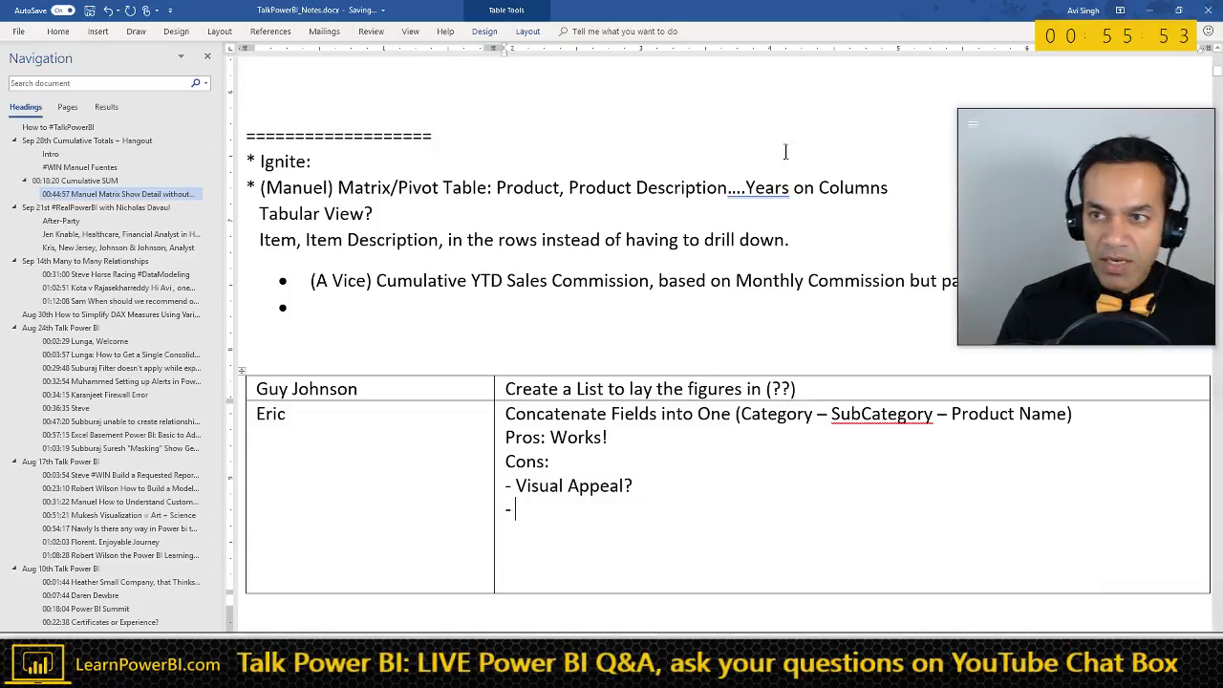
{"action": "left_click", "coordinate": [1147, 14]}
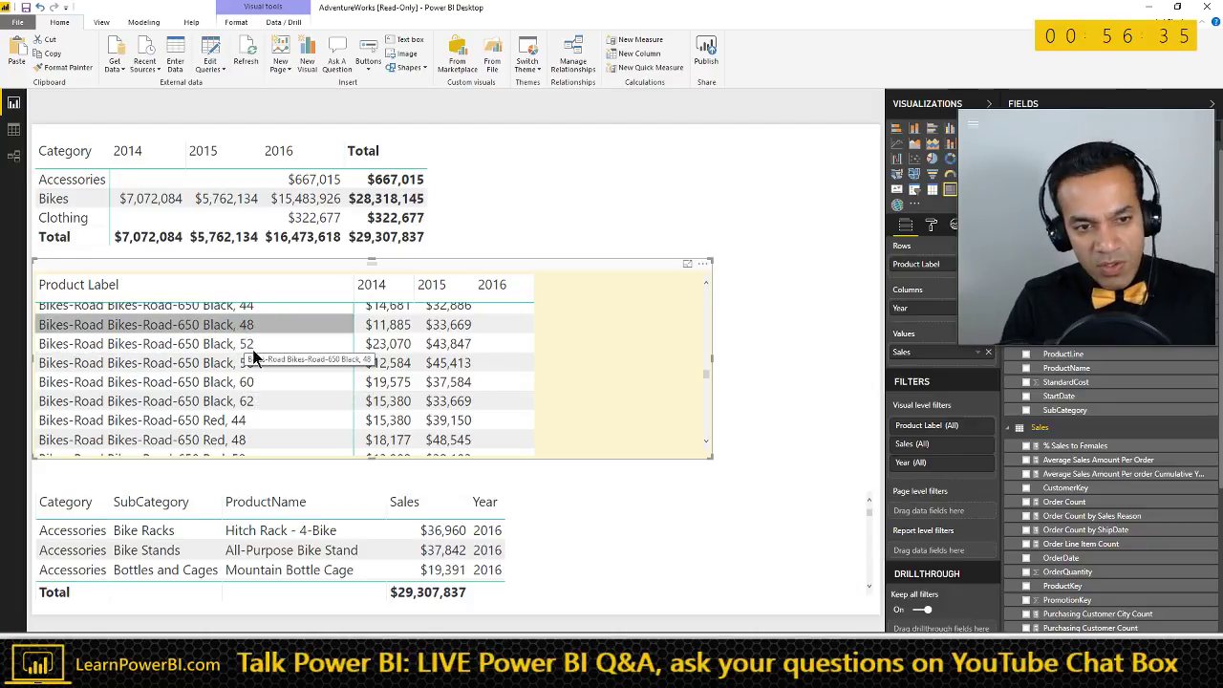
{"action": "scroll", "coordinate": [264, 352], "scroll_direction": "up", "scroll_amount": 5}
{"action": "scroll", "coordinate": [287, 385], "scroll_direction": "up", "scroll_amount": 1}
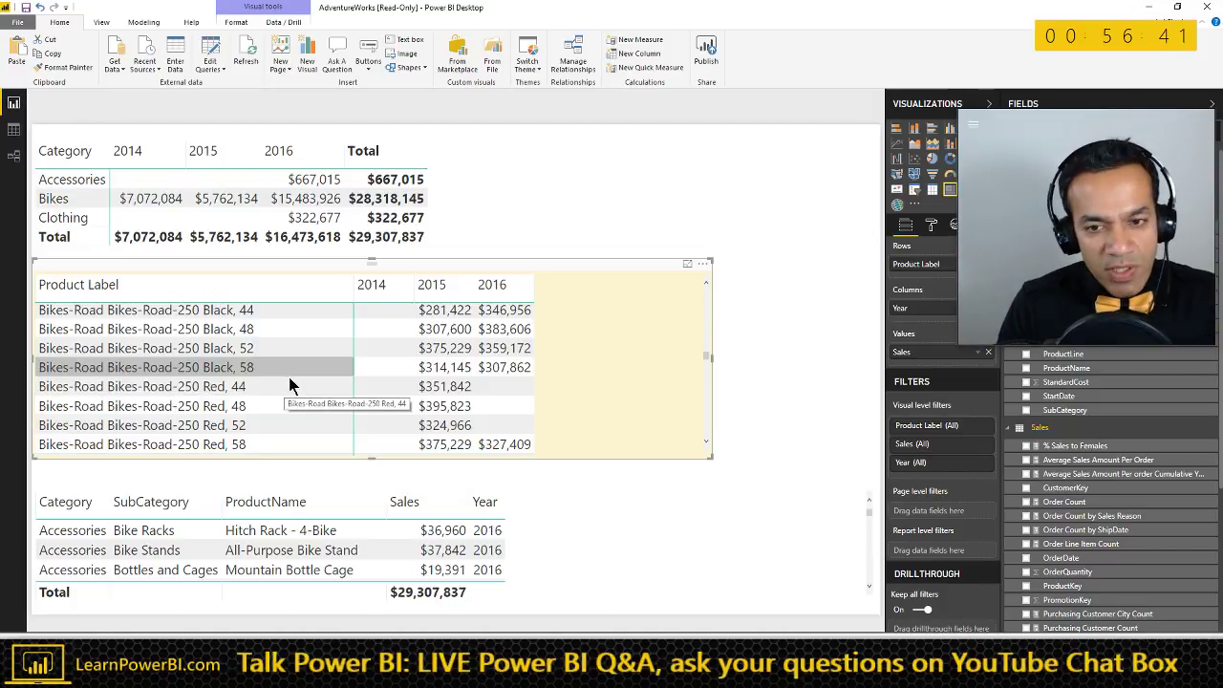
{"action": "scroll", "coordinate": [288, 378], "scroll_direction": "up", "scroll_amount": 5}
{"action": "scroll", "coordinate": [290, 382], "scroll_direction": "up", "scroll_amount": 20}
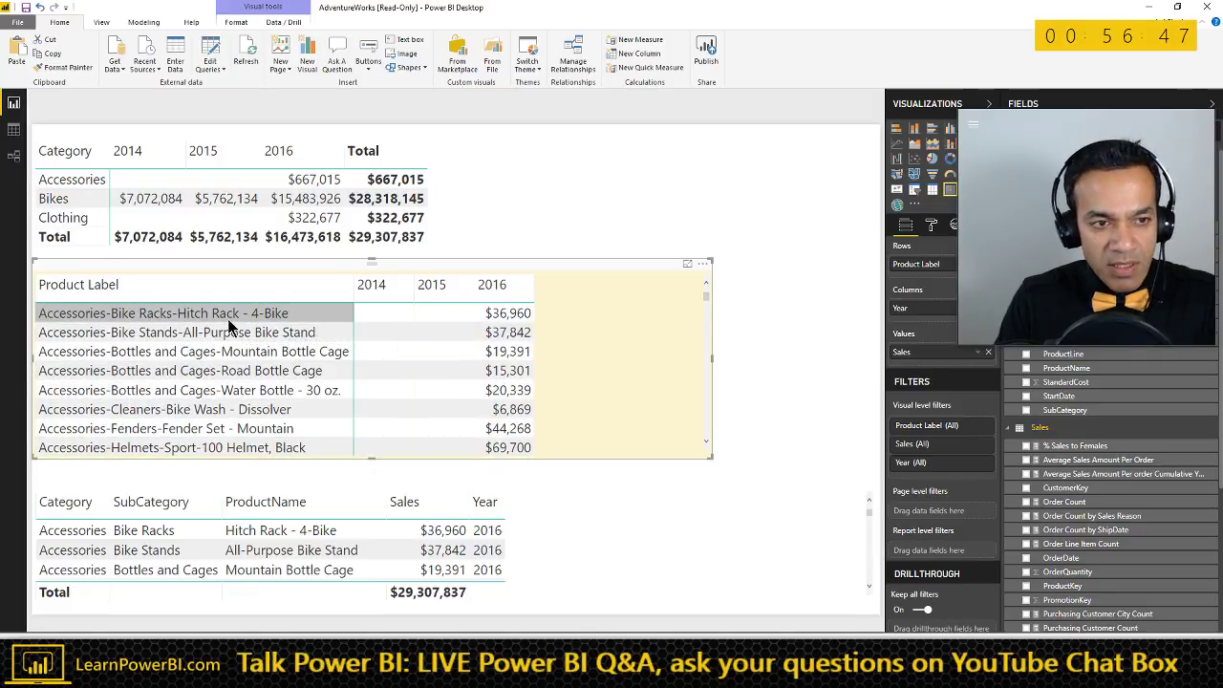
{"action": "left_click", "coordinate": [334, 493]}
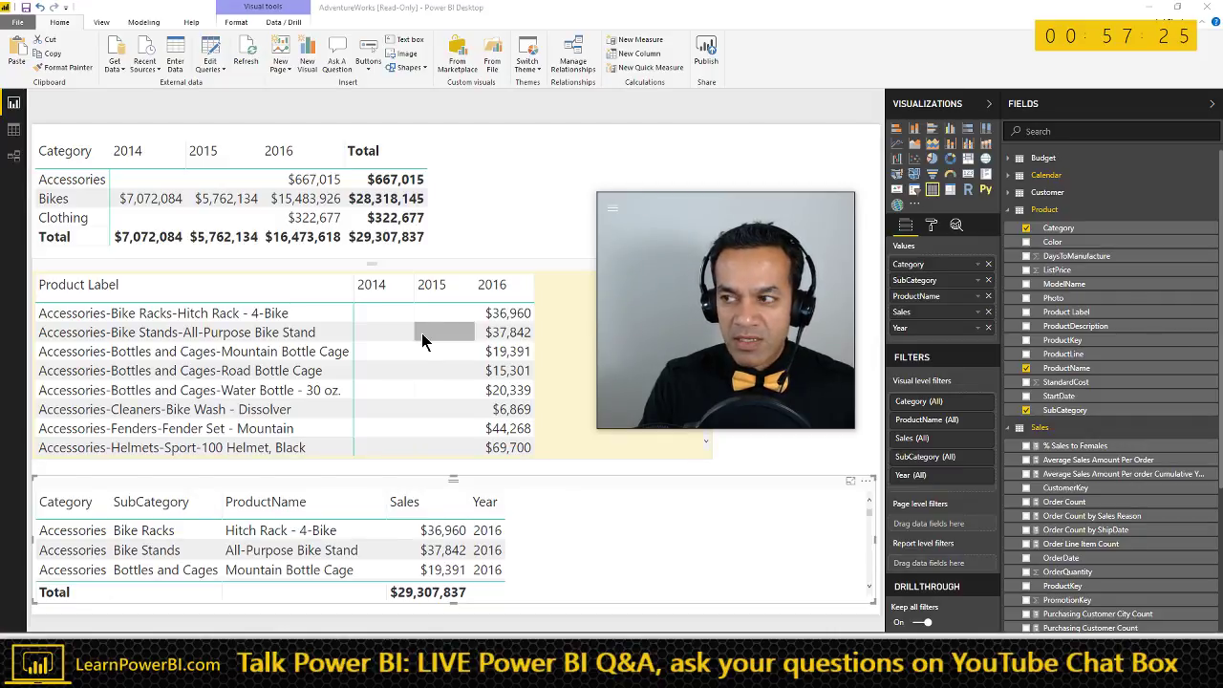
{"action": "left_click", "coordinate": [550, 272]}
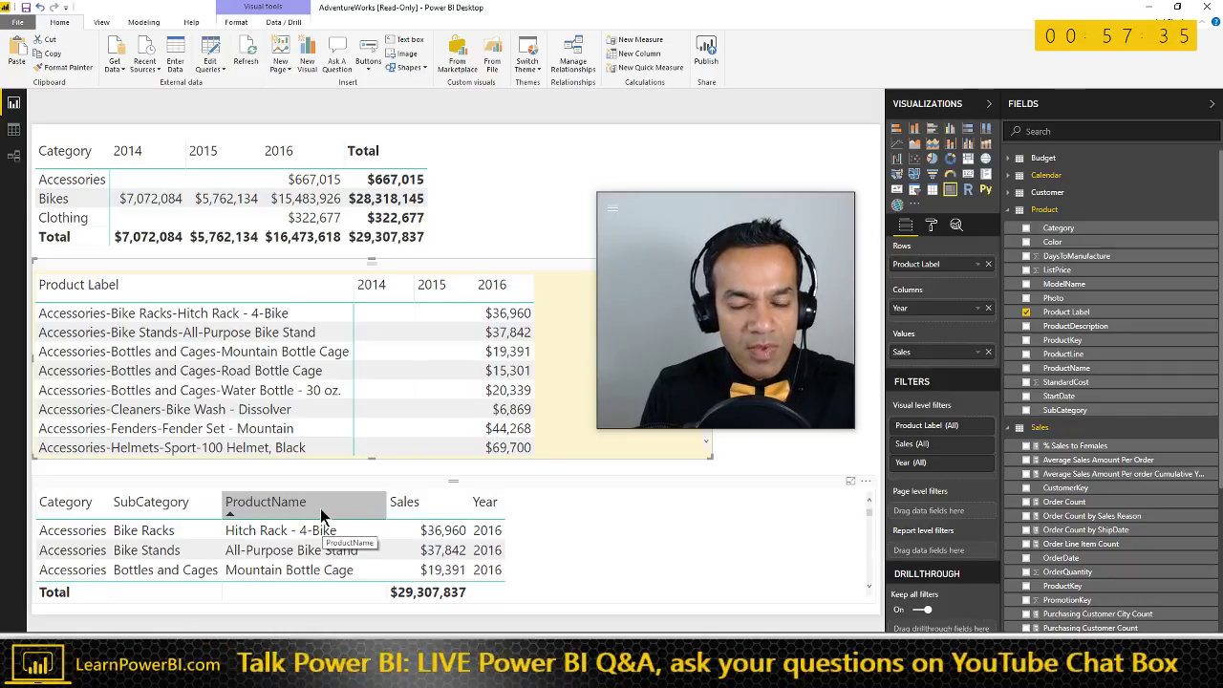
{"action": "left_click_drag", "start_coordinate": [699, 198], "coordinate": [1051, 106]}
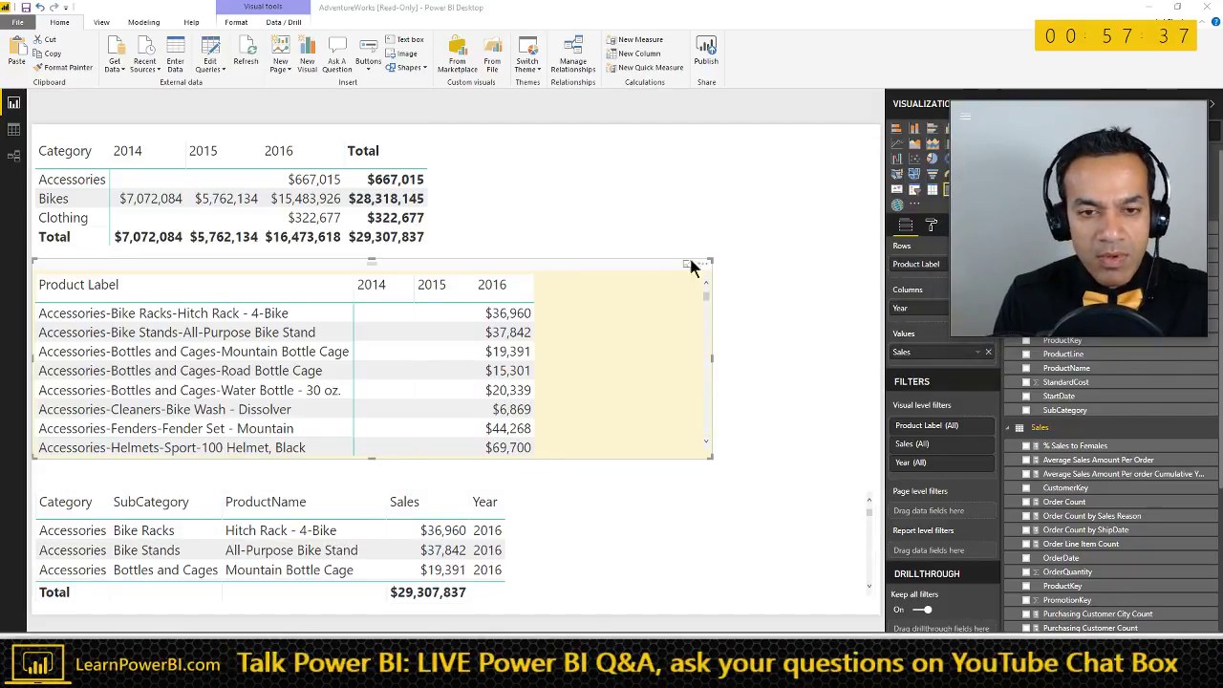
{"action": "left_click", "coordinate": [609, 261]}
{"action": "left_click", "coordinate": [713, 461]}
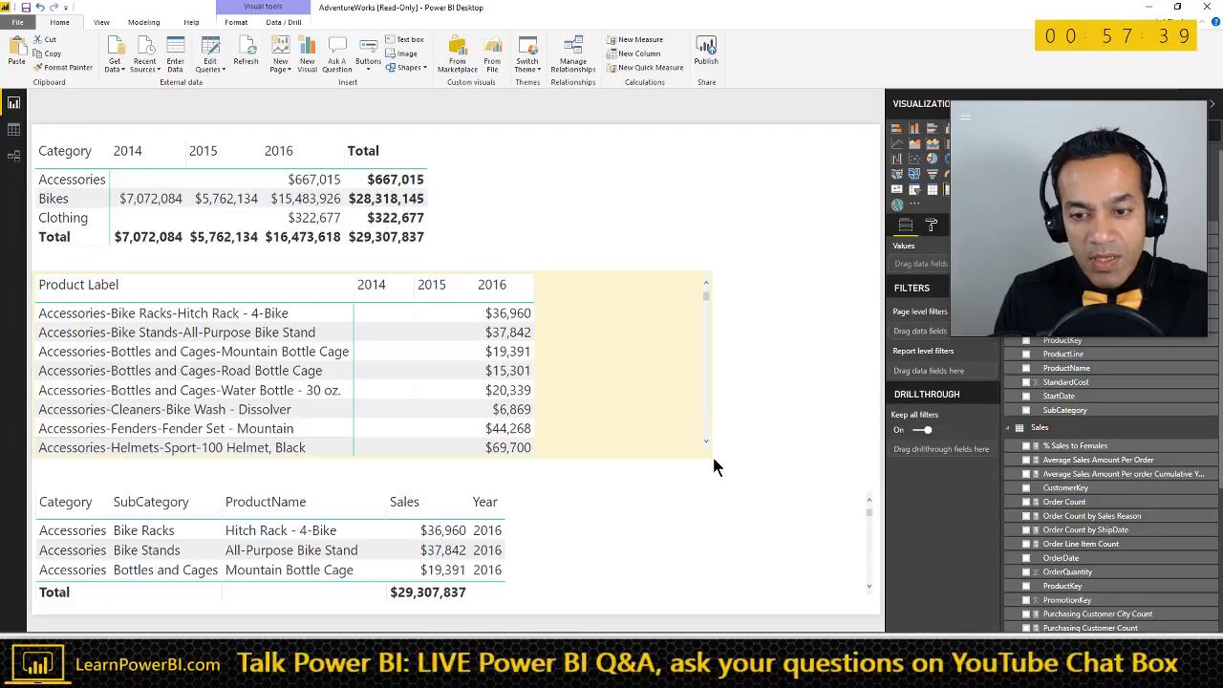
{"action": "left_click", "coordinate": [642, 267]}
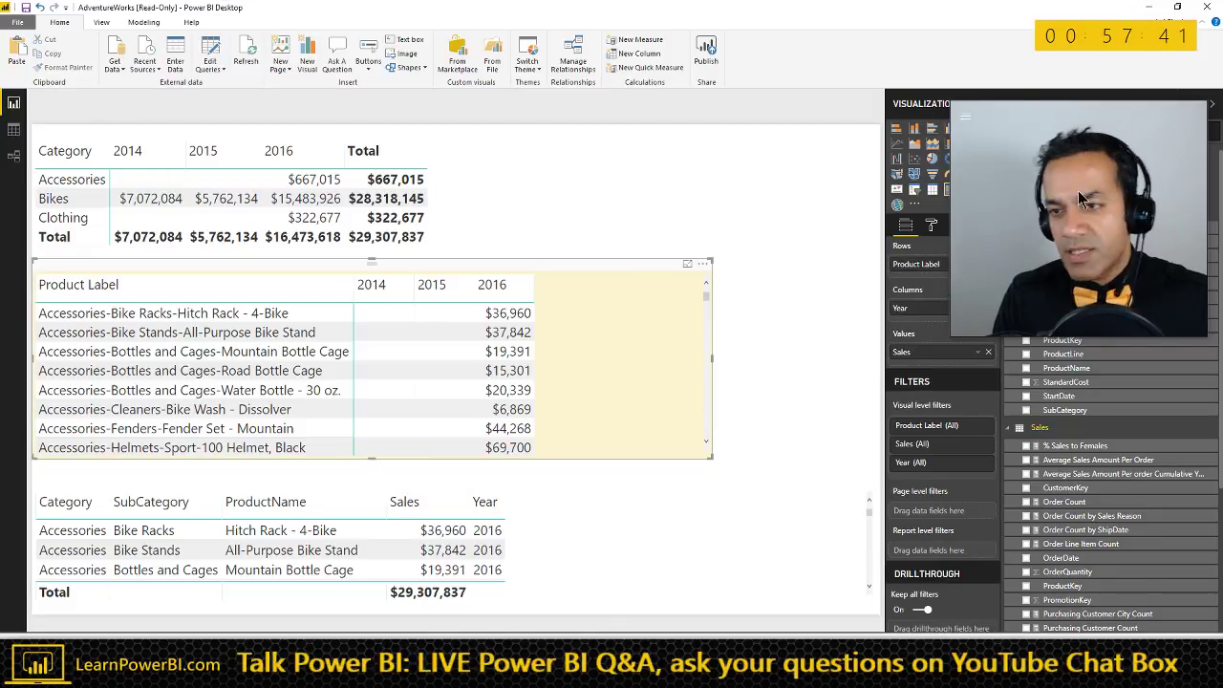
{"action": "left_click_drag", "start_coordinate": [1079, 112], "coordinate": [1076, 427]}
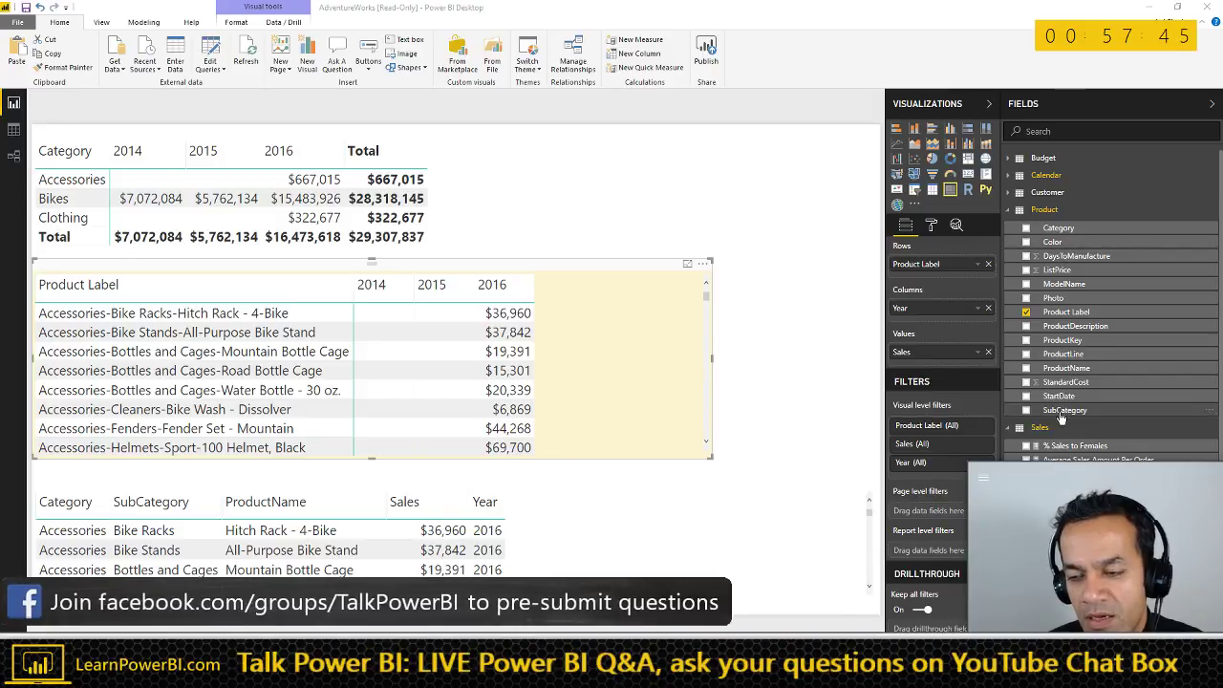
{"action": "left_click_drag", "start_coordinate": [1060, 416], "coordinate": [1059, 401]}
{"action": "left_click", "coordinate": [794, 255]}
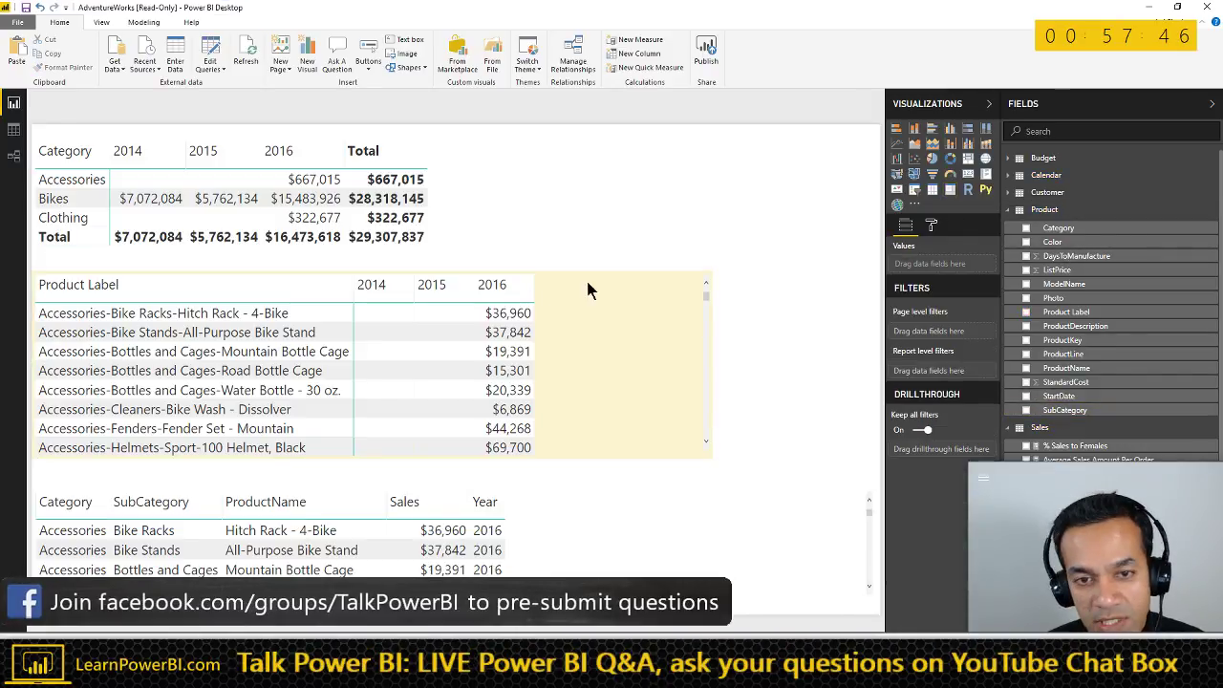
{"action": "left_click", "coordinate": [619, 270]}
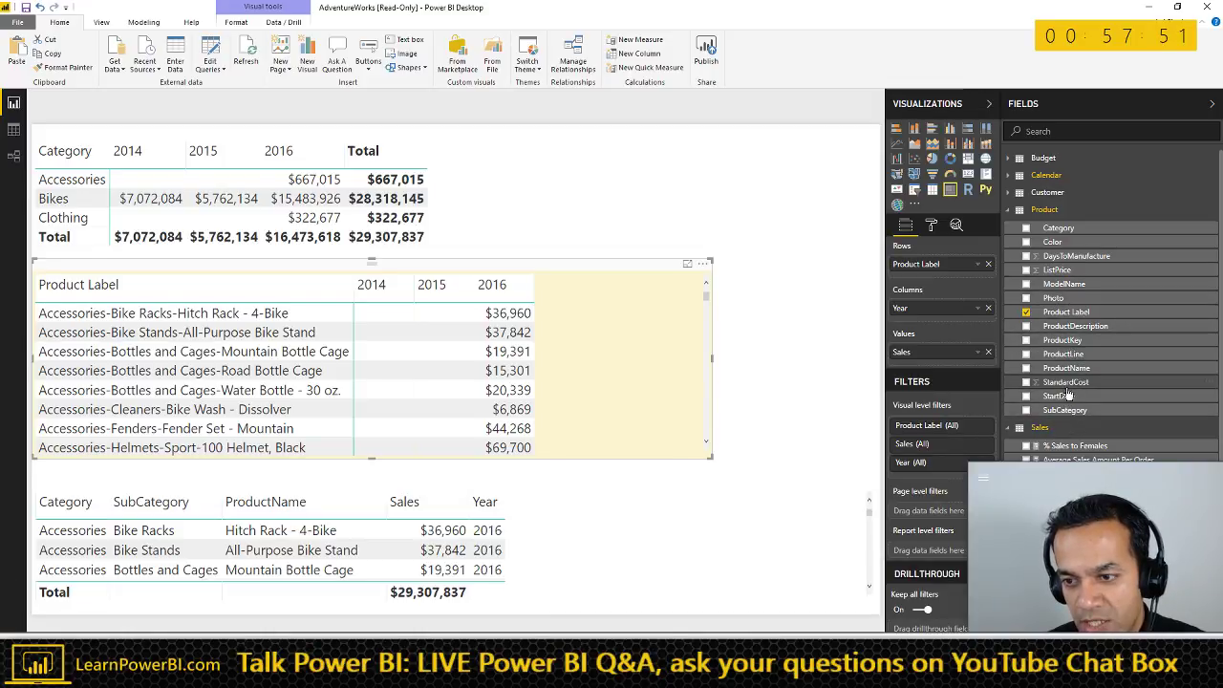
- Add Category and SubCategory slicers stacked in the top-right corner of the page
{"action": "left_click_drag", "start_coordinate": [1070, 229], "coordinate": [814, 174]}
{"action": "left_click", "coordinate": [915, 190]}
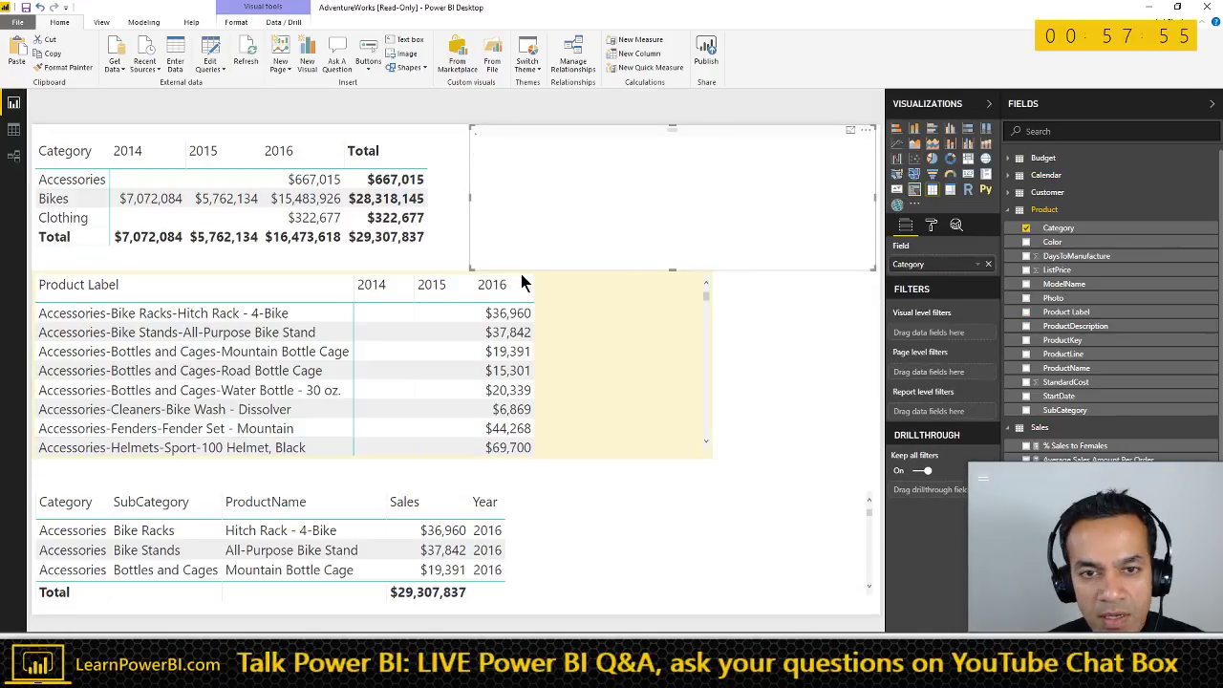
{"action": "left_click_drag", "start_coordinate": [472, 270], "coordinate": [765, 249]}
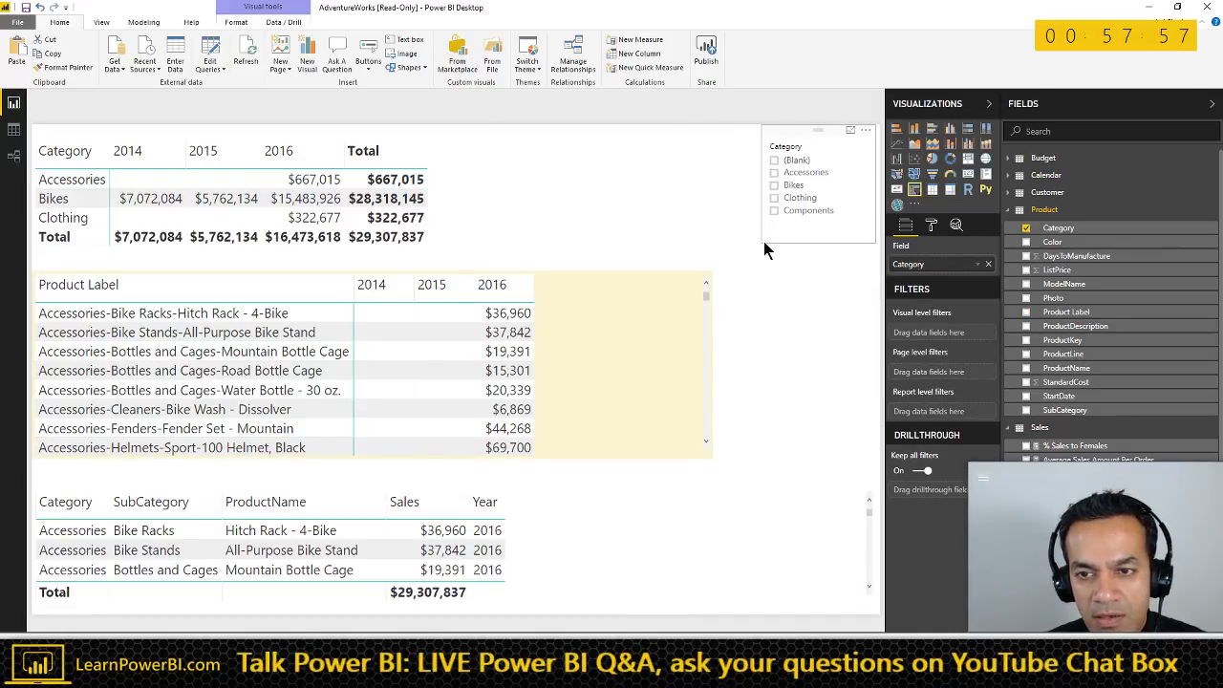
{"action": "left_click", "coordinate": [803, 372]}
{"action": "left_click_drag", "start_coordinate": [1065, 410], "coordinate": [810, 282]}
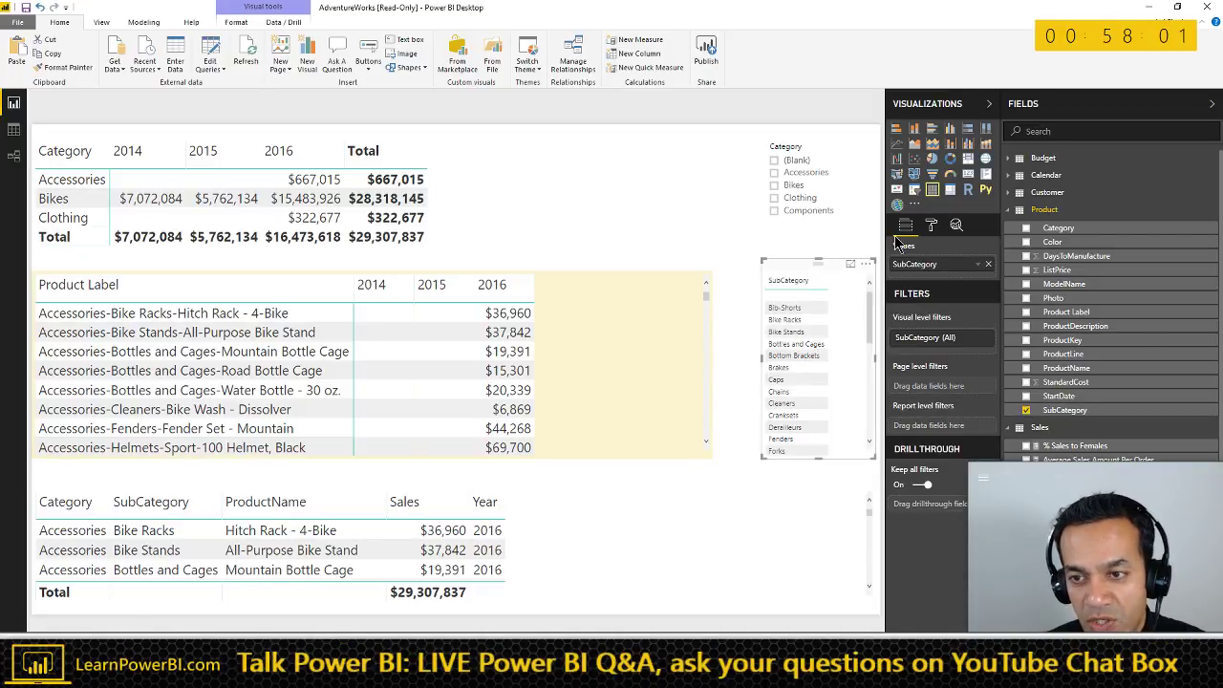
{"action": "left_click", "coordinate": [914, 190]}
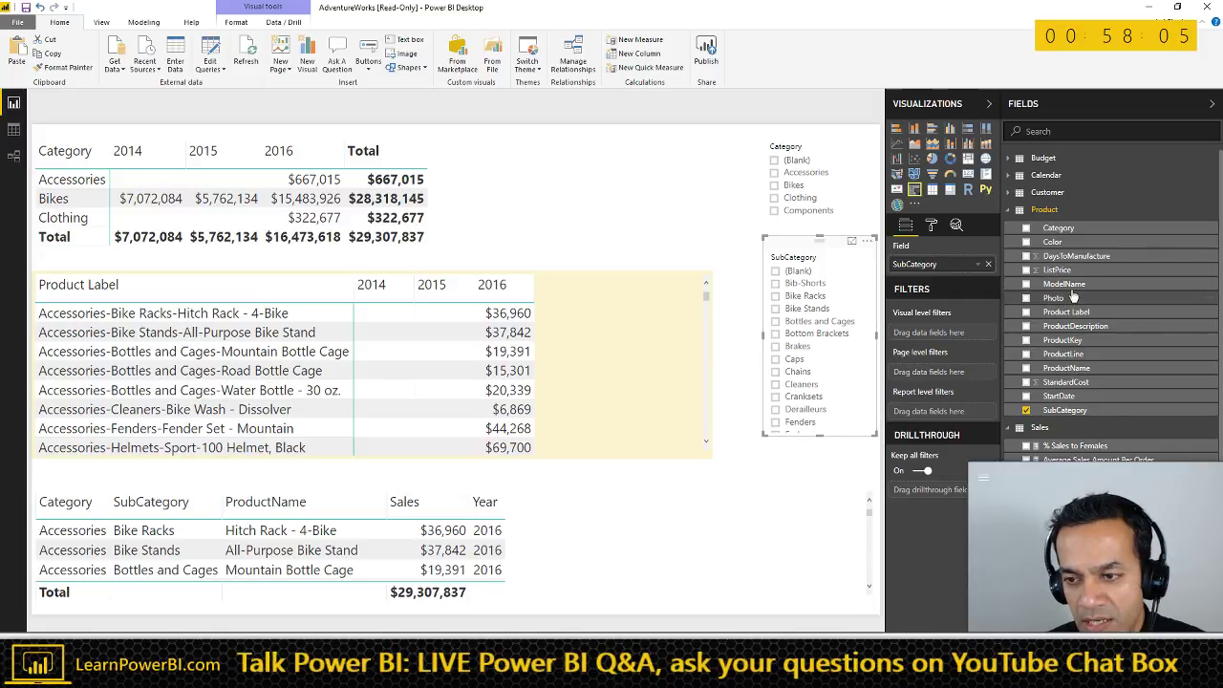
- Narrow the bottom Category/SubCategory/ProductName table and remove its Color column
{"action": "left_click", "coordinate": [803, 546]}
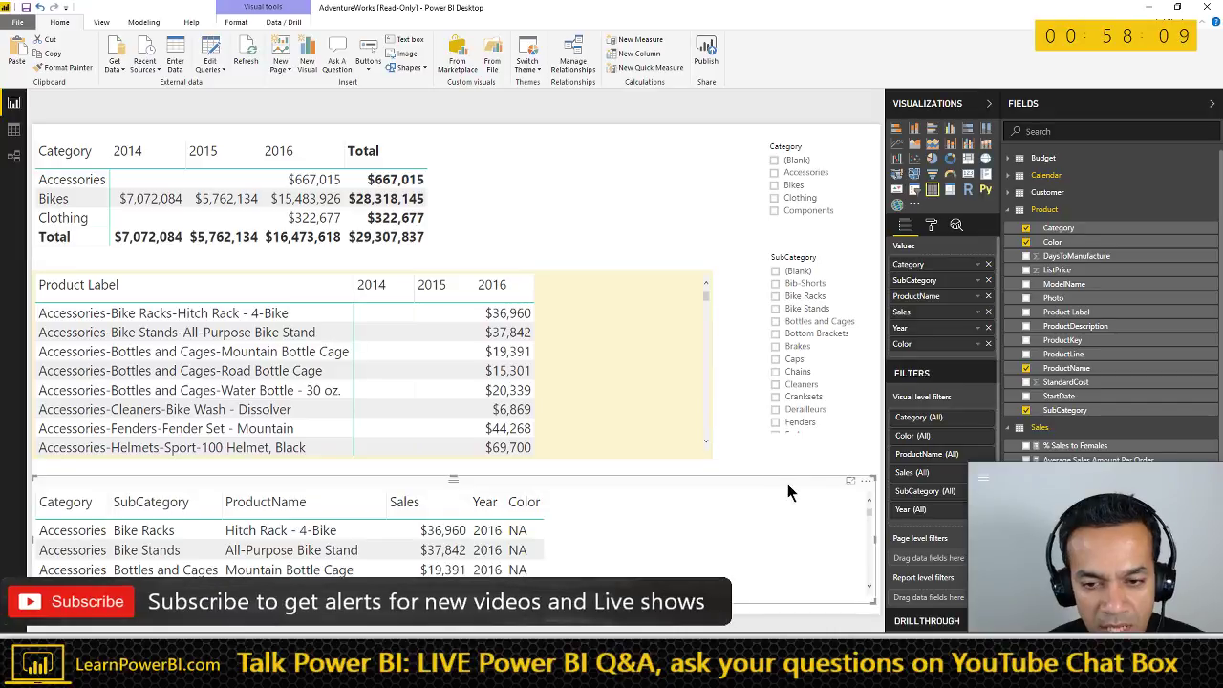
{"action": "left_click_drag", "start_coordinate": [737, 488], "coordinate": [647, 486]}
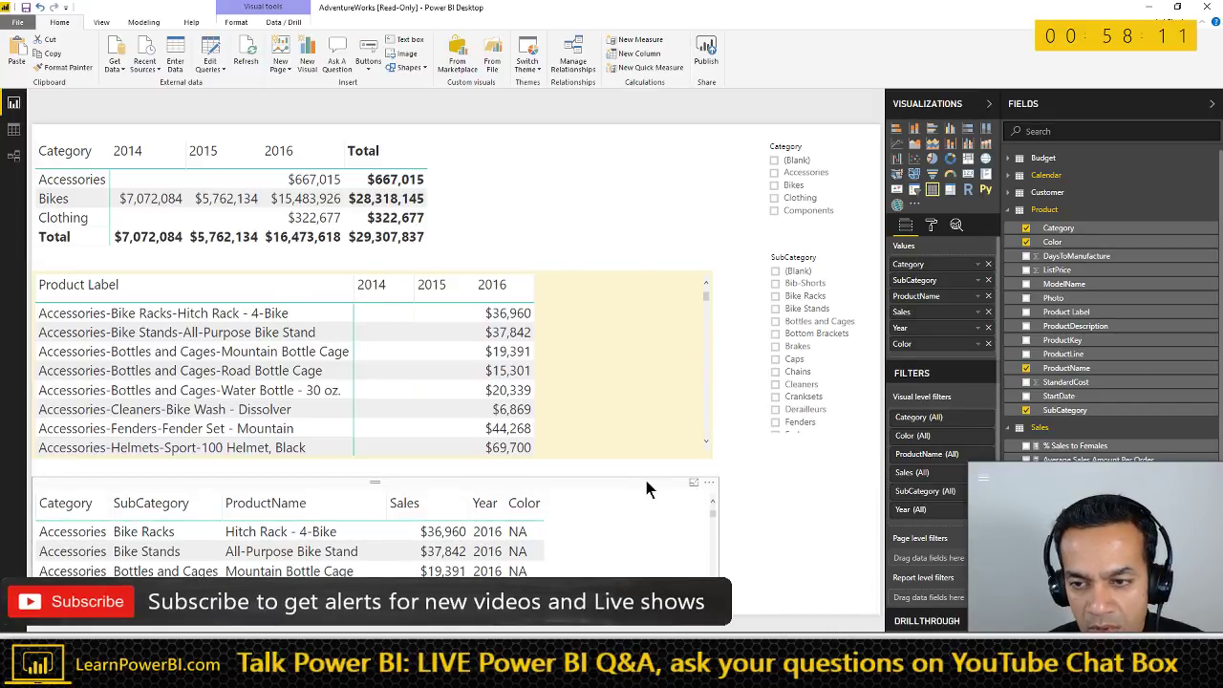
{"action": "left_click", "coordinate": [988, 344]}
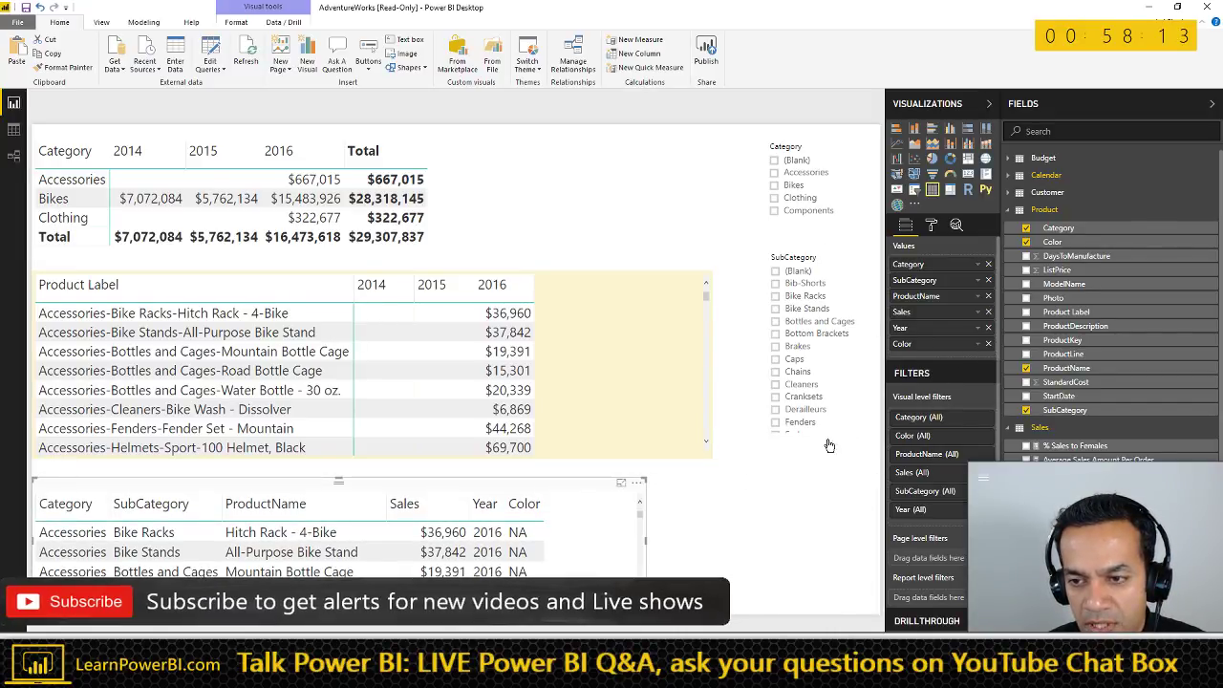
{"action": "left_click", "coordinate": [799, 503]}
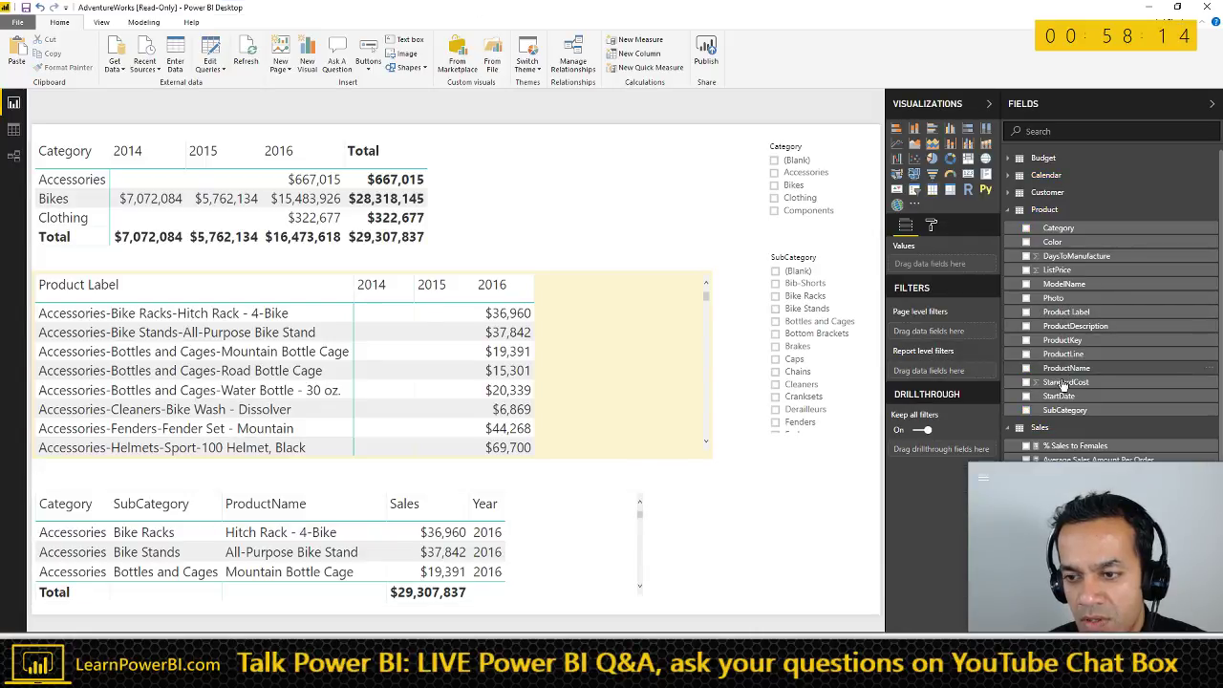
- Add a Color slicer below SubCategory and filter the report to Accessories
{"action": "left_click_drag", "start_coordinate": [1052, 242], "coordinate": [793, 479]}
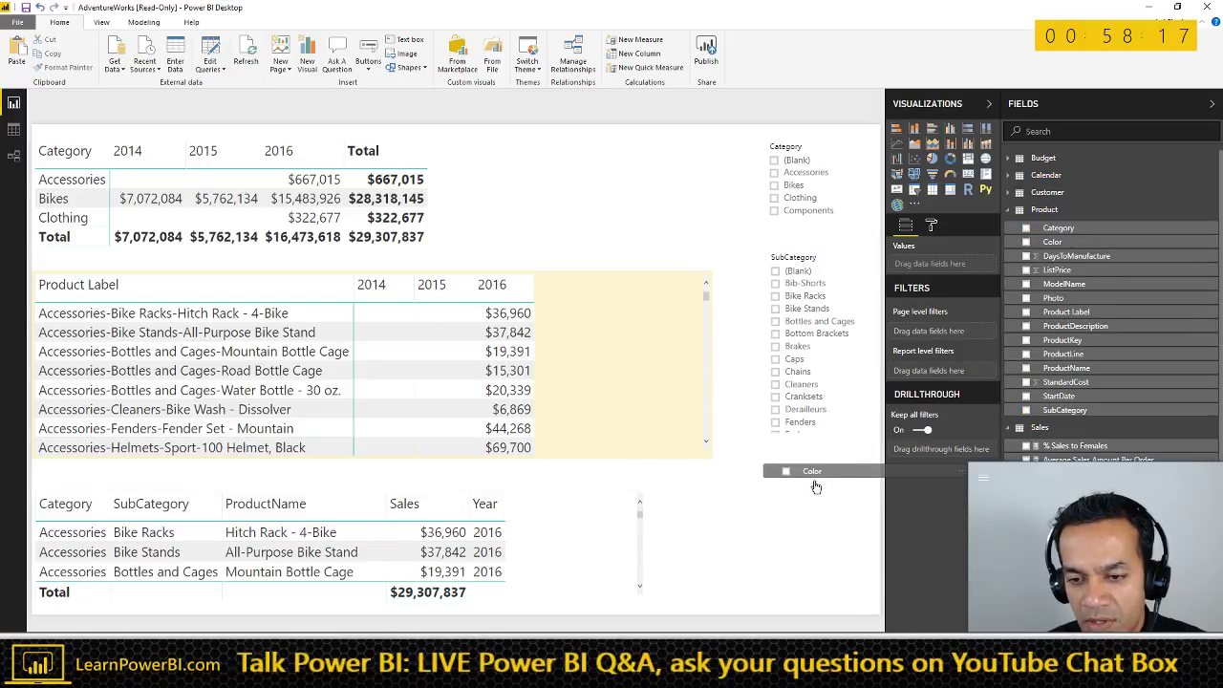
{"action": "left_click", "coordinate": [915, 191]}
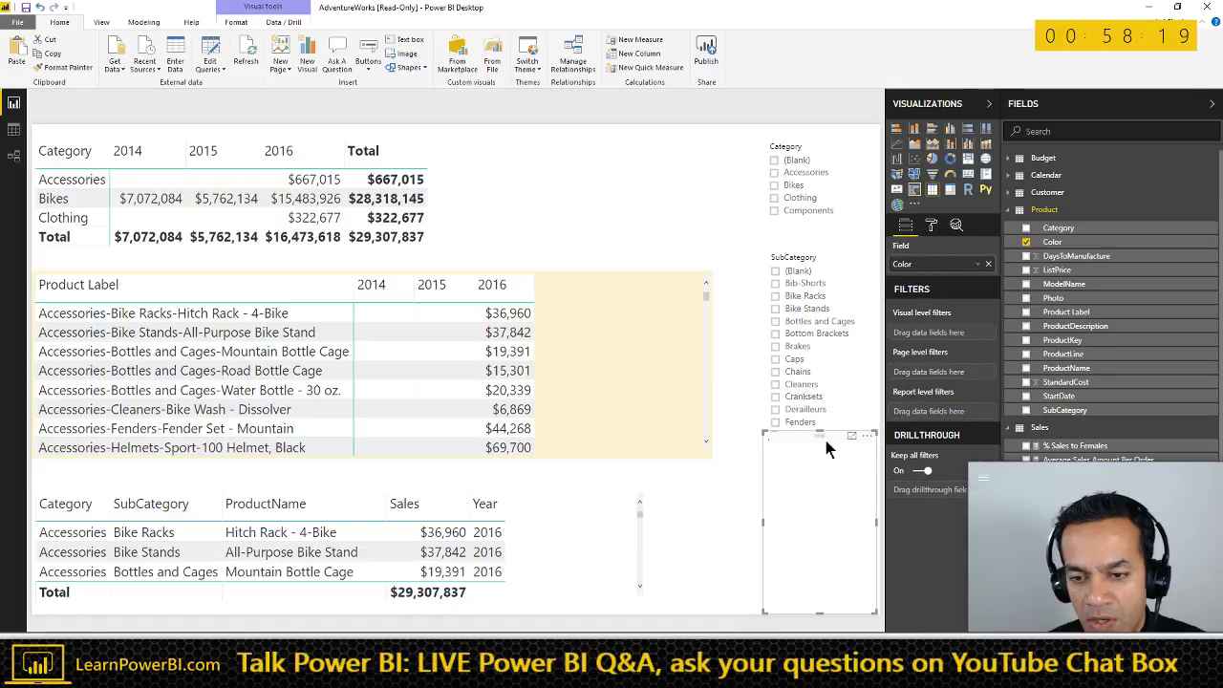
{"action": "left_click", "coordinate": [800, 189]}
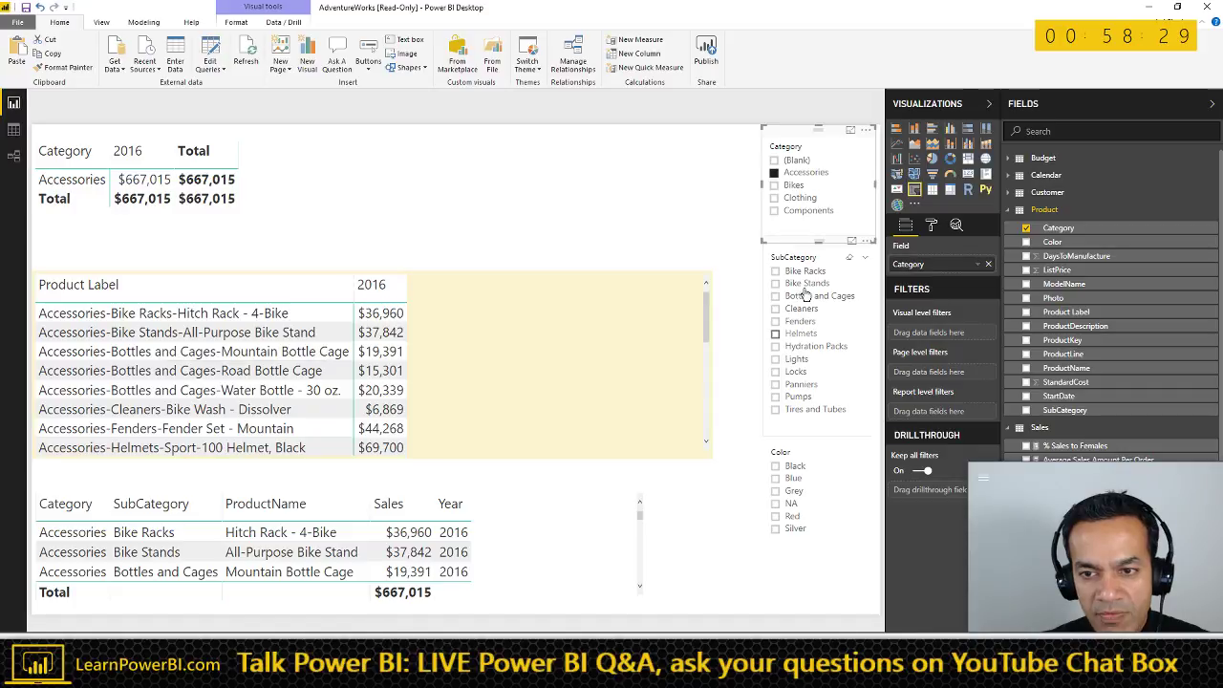
- Set the slicers to Bikes, Mountain Bikes and Silver, for a total of $5,073,081
{"action": "left_click", "coordinate": [802, 284]}
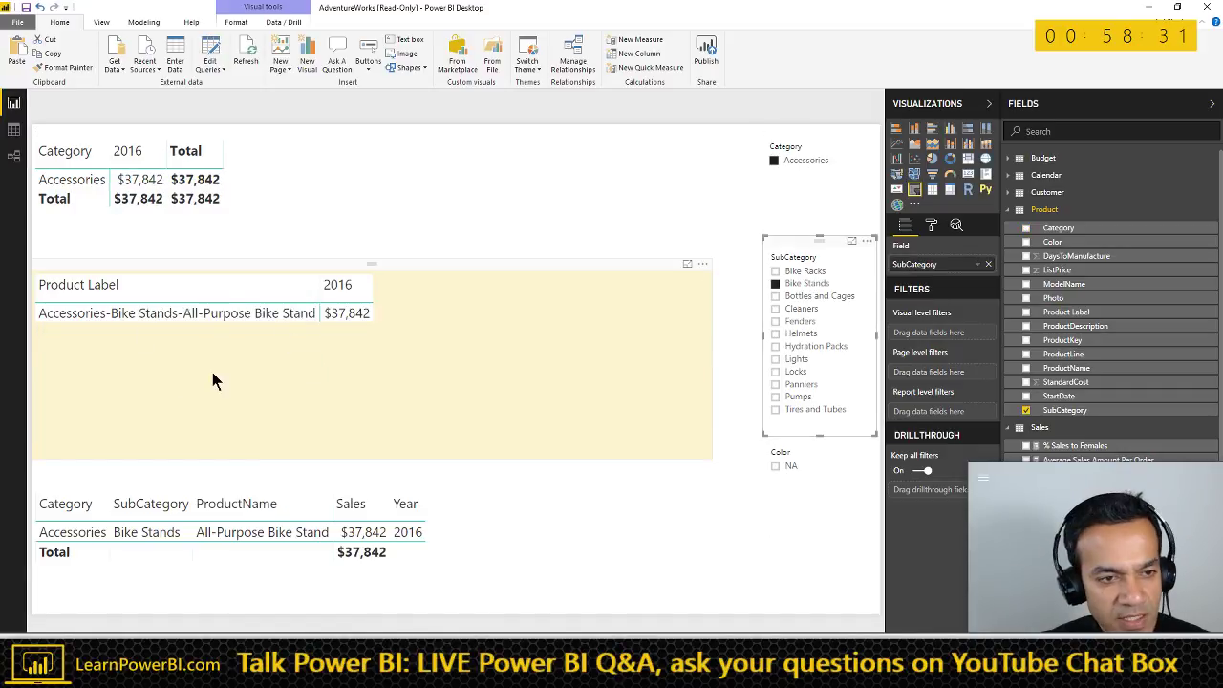
{"action": "left_click", "coordinate": [801, 283]}
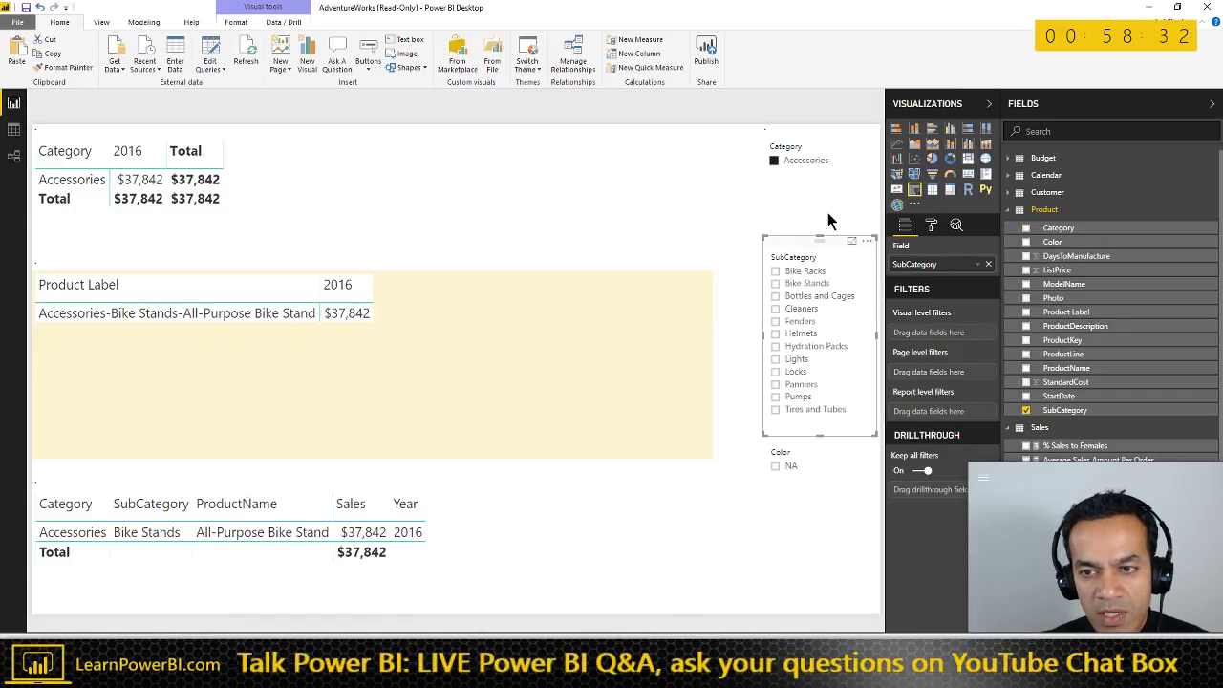
{"action": "left_click", "coordinate": [793, 184]}
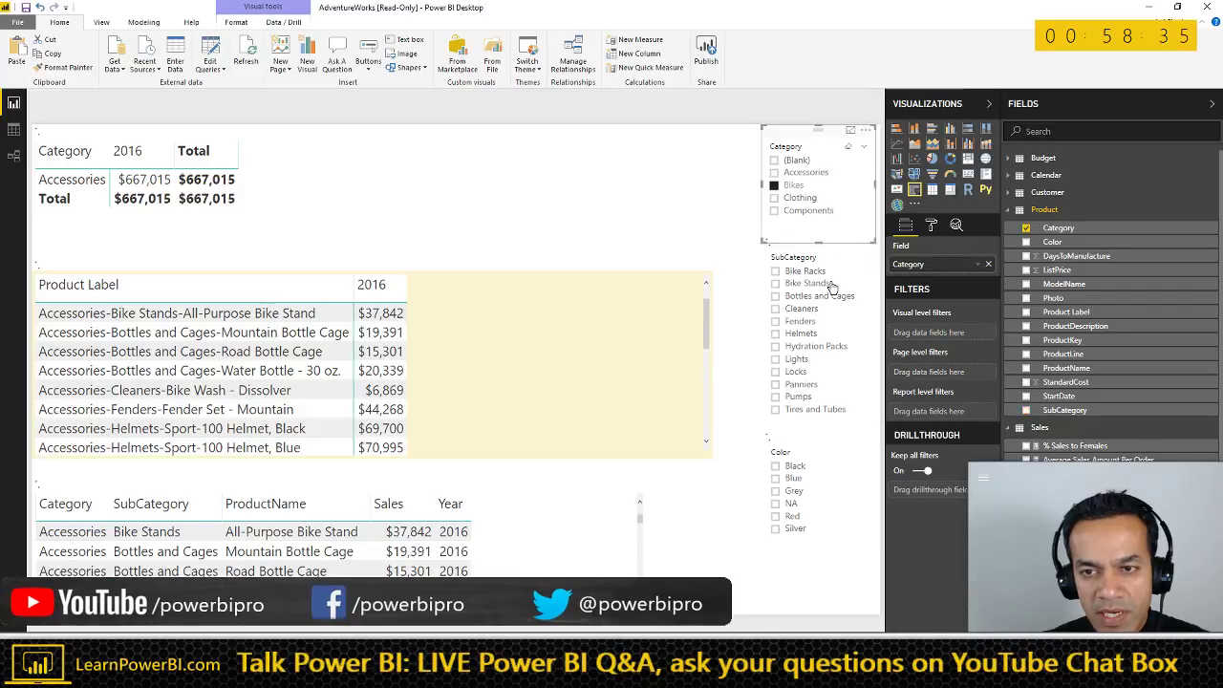
{"action": "left_click", "coordinate": [807, 366]}
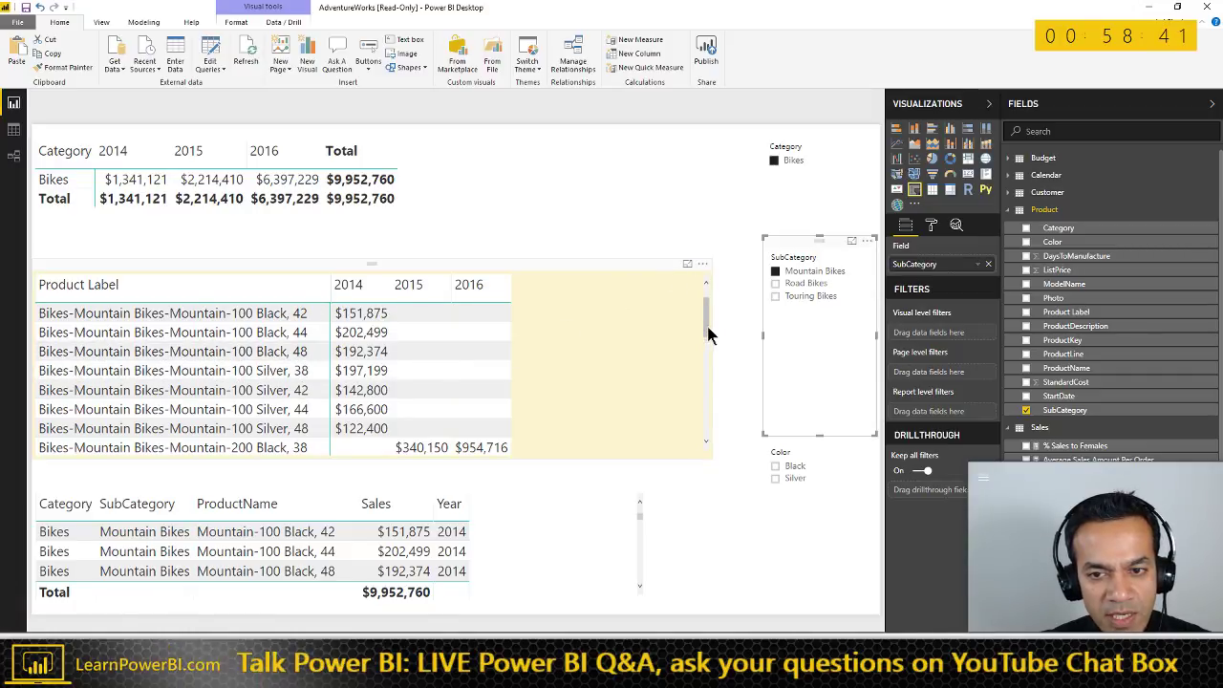
{"action": "left_click_drag", "start_coordinate": [710, 335], "coordinate": [710, 291]}
{"action": "left_click", "coordinate": [142, 354]}
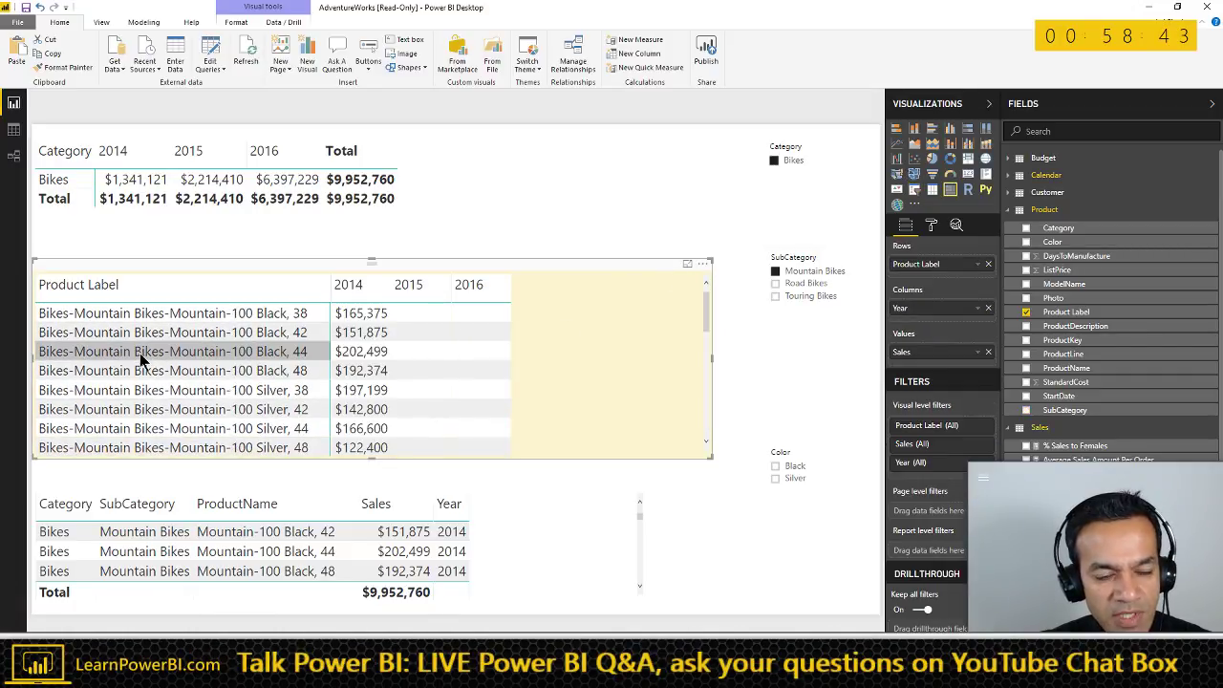
{"action": "left_click", "coordinate": [794, 480]}
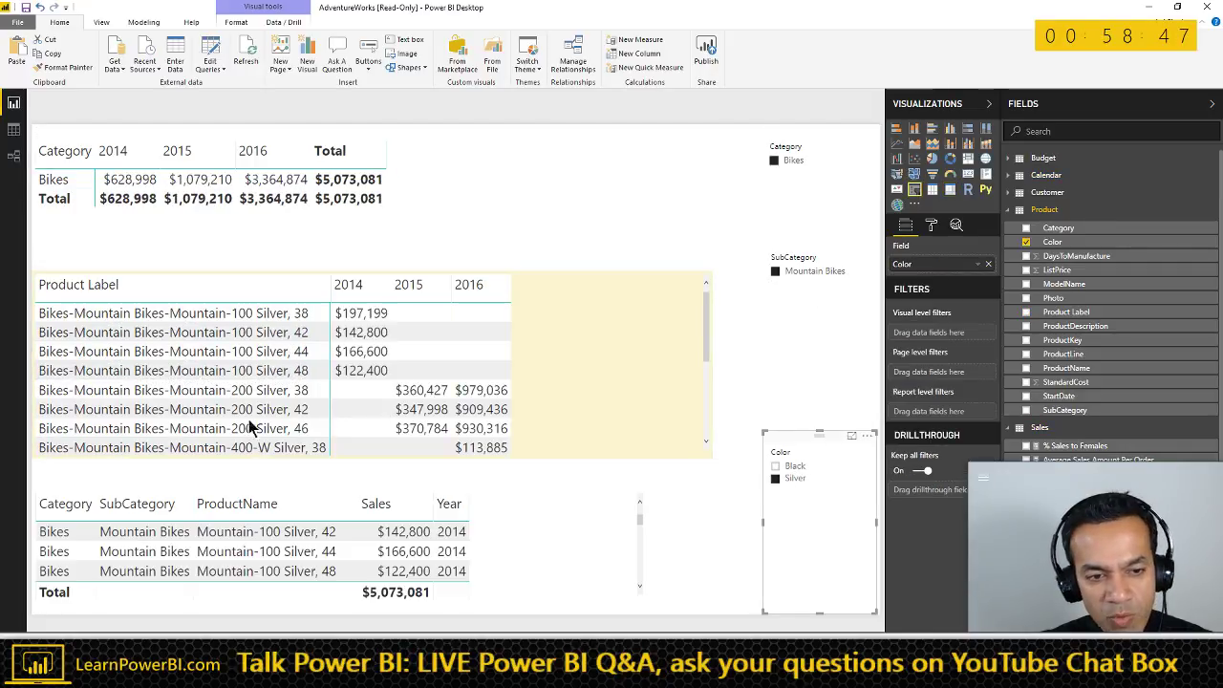
- Open the Product table in Data view with a wider Fields list
{"action": "left_click", "coordinate": [13, 129]}
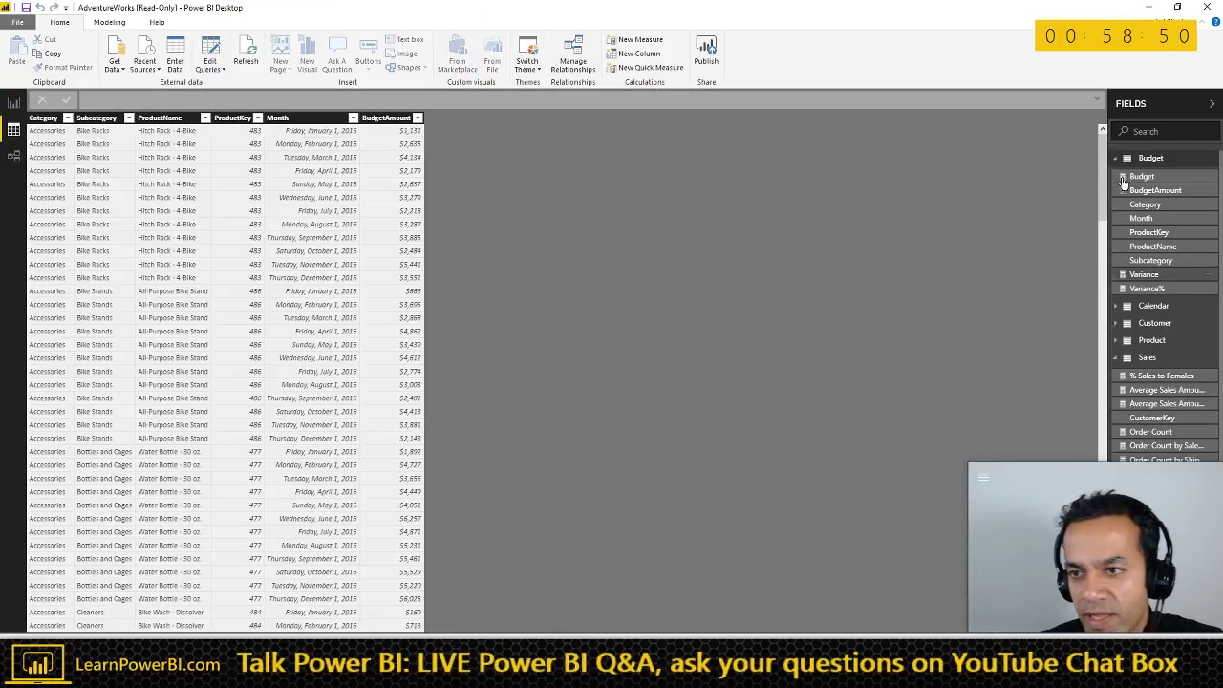
{"action": "left_click", "coordinate": [1118, 161]}
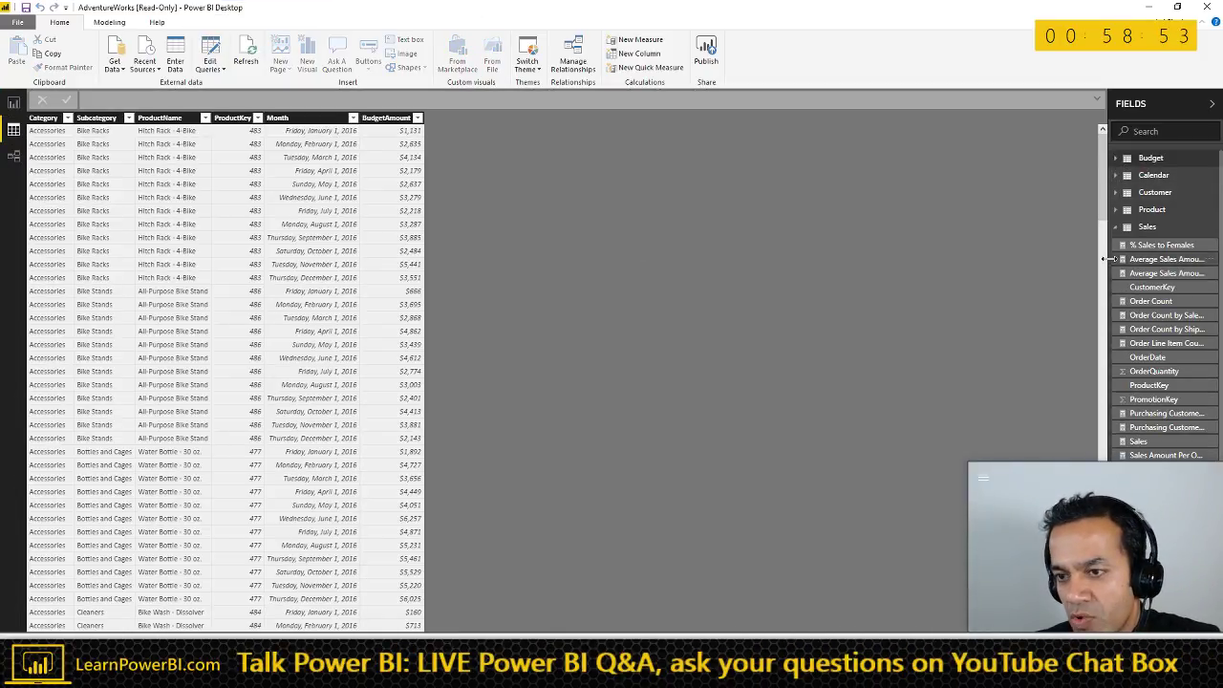
{"action": "left_click_drag", "start_coordinate": [1107, 259], "coordinate": [995, 264]}
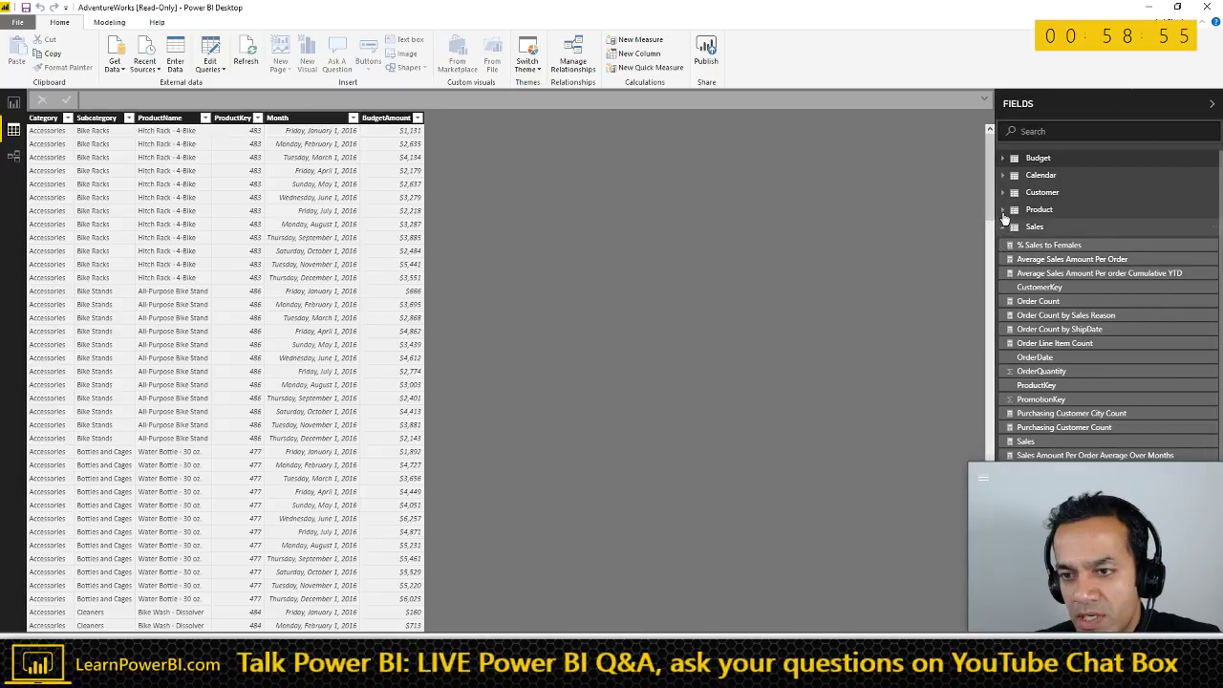
{"action": "left_click", "coordinate": [1004, 210]}
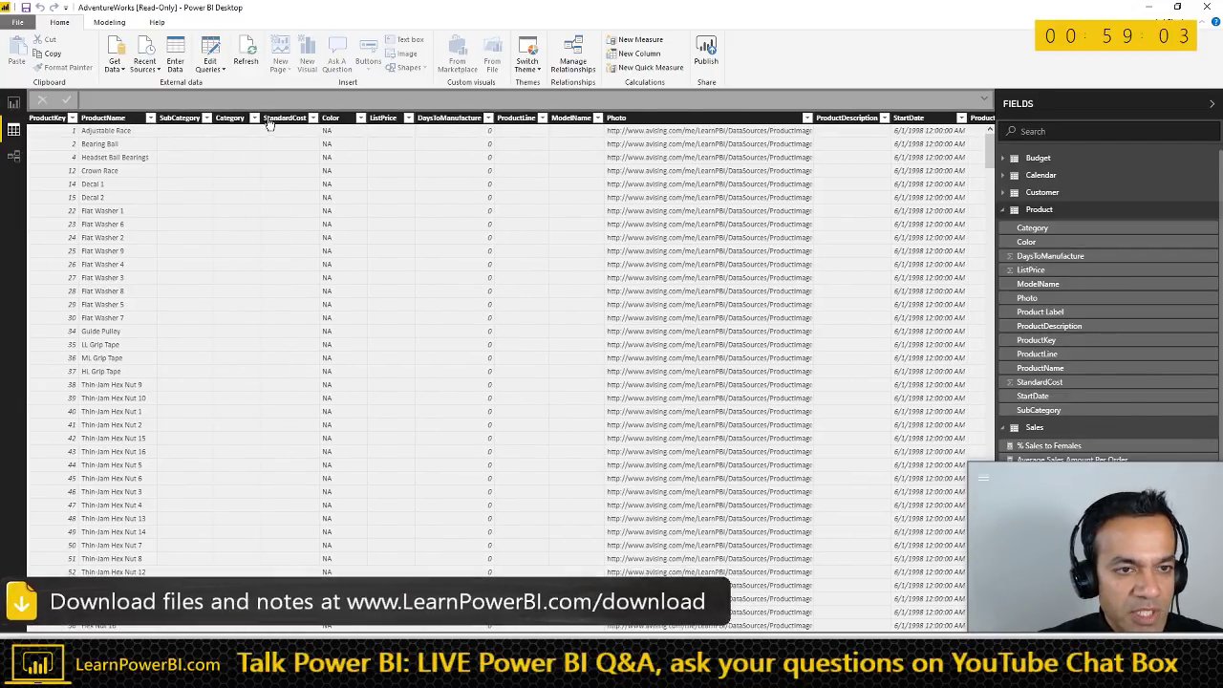
- Filter the Product Color column to Silver only, verify it, and return to Report view
{"action": "left_click", "coordinate": [362, 121]}
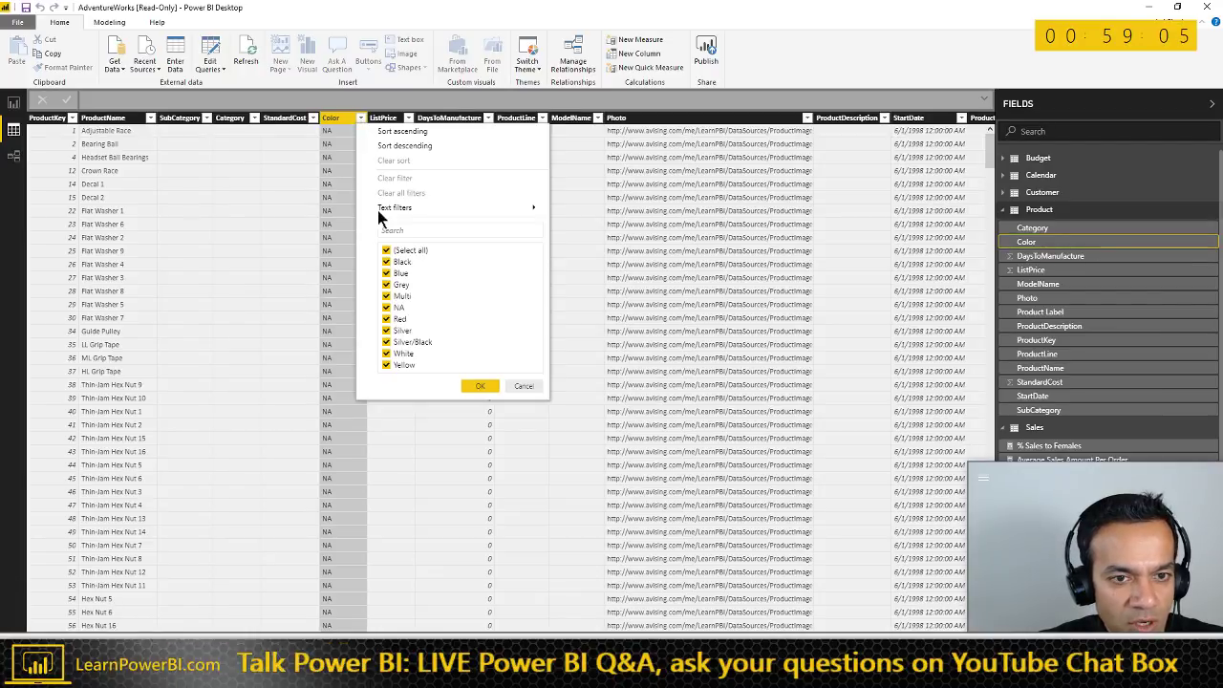
{"action": "left_click", "coordinate": [387, 251]}
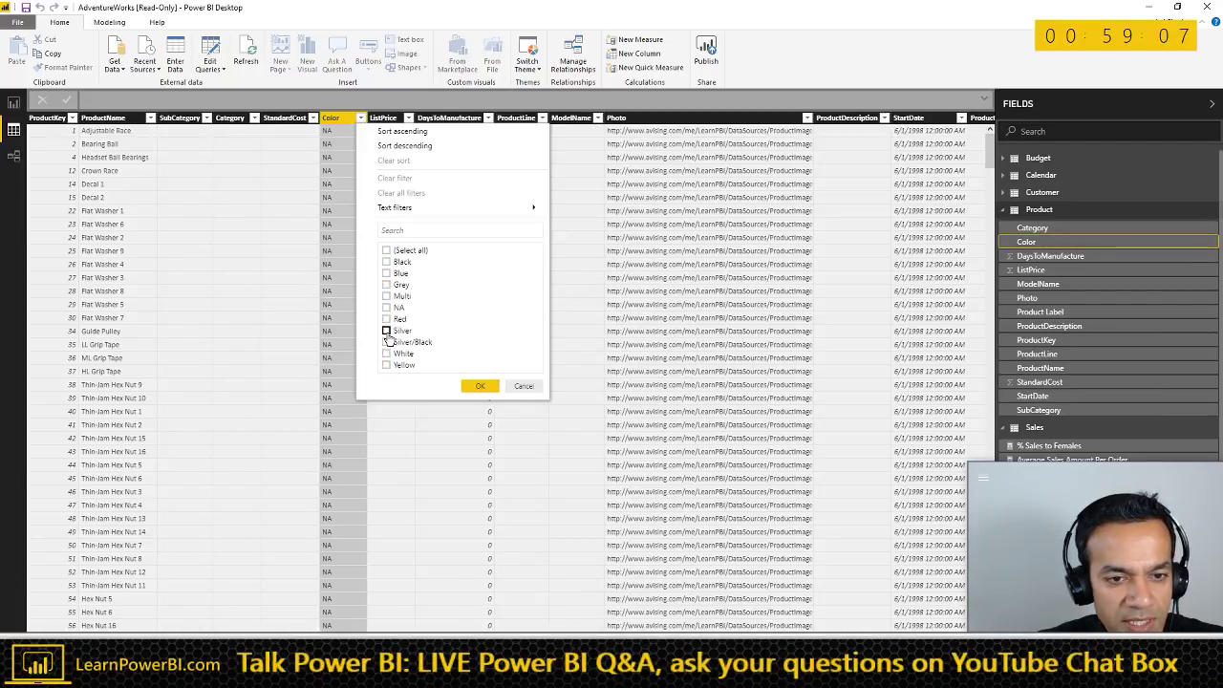
{"action": "left_click", "coordinate": [478, 386]}
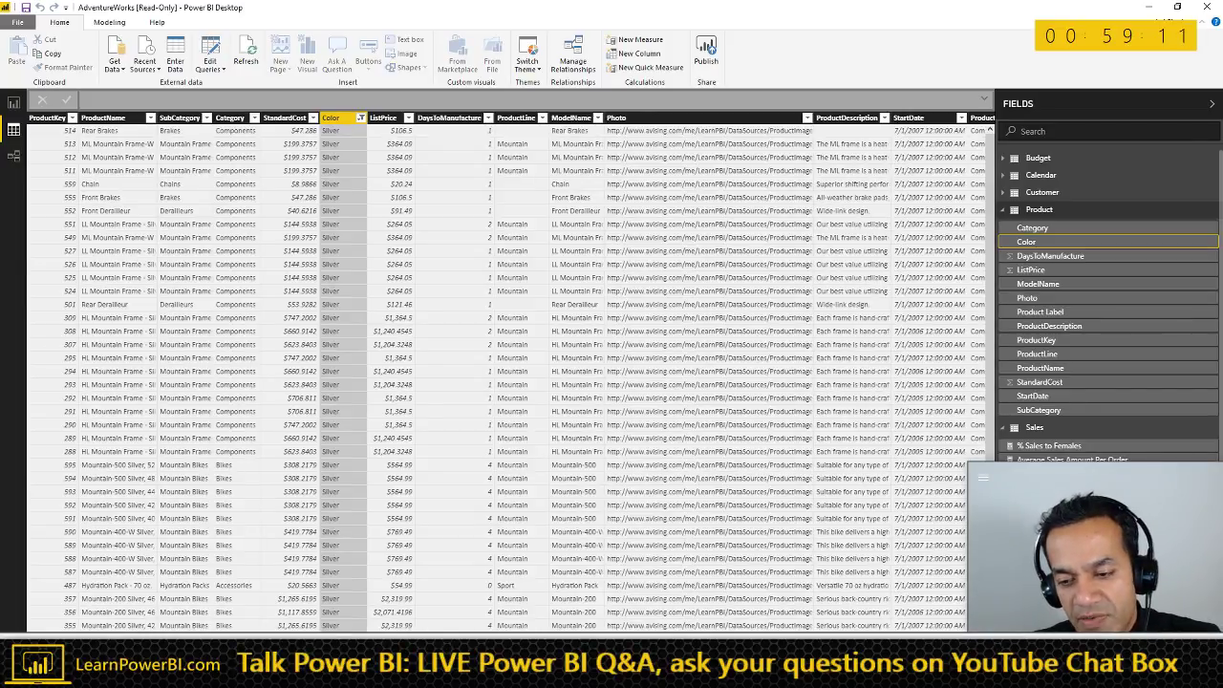
{"action": "scroll", "coordinate": [839, 545], "scroll_direction": "right", "scroll_amount": 2}
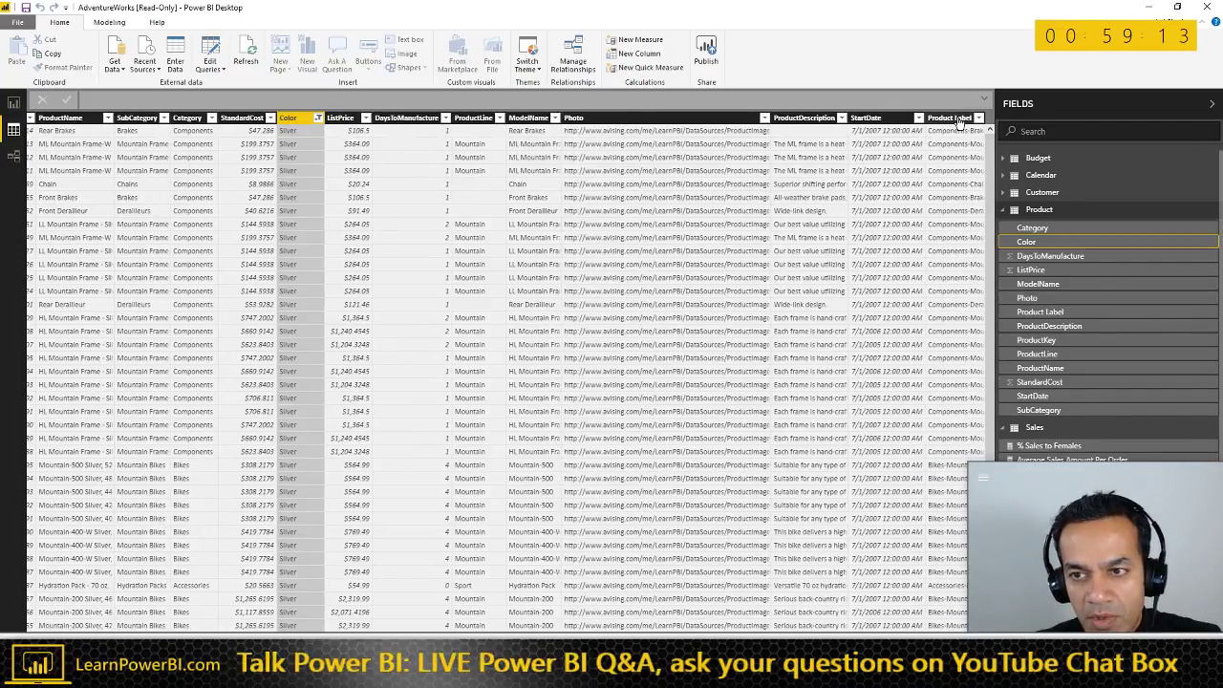
{"action": "left_click", "coordinate": [950, 118]}
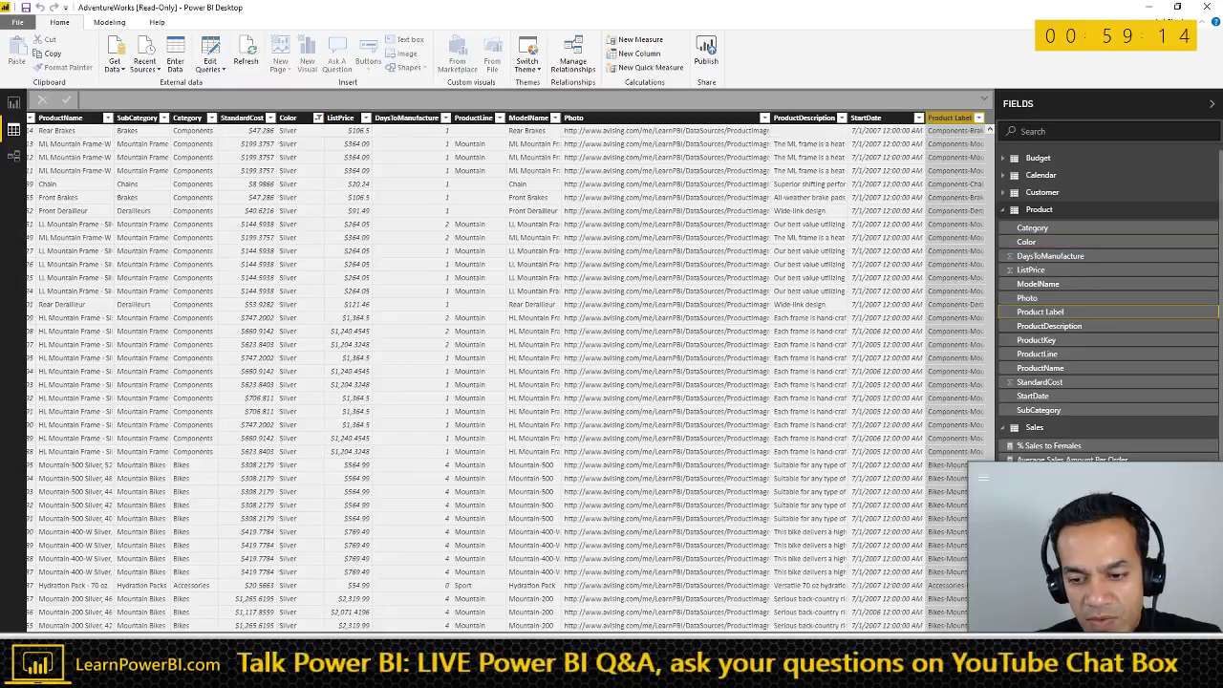
{"action": "left_click", "coordinate": [318, 117]}
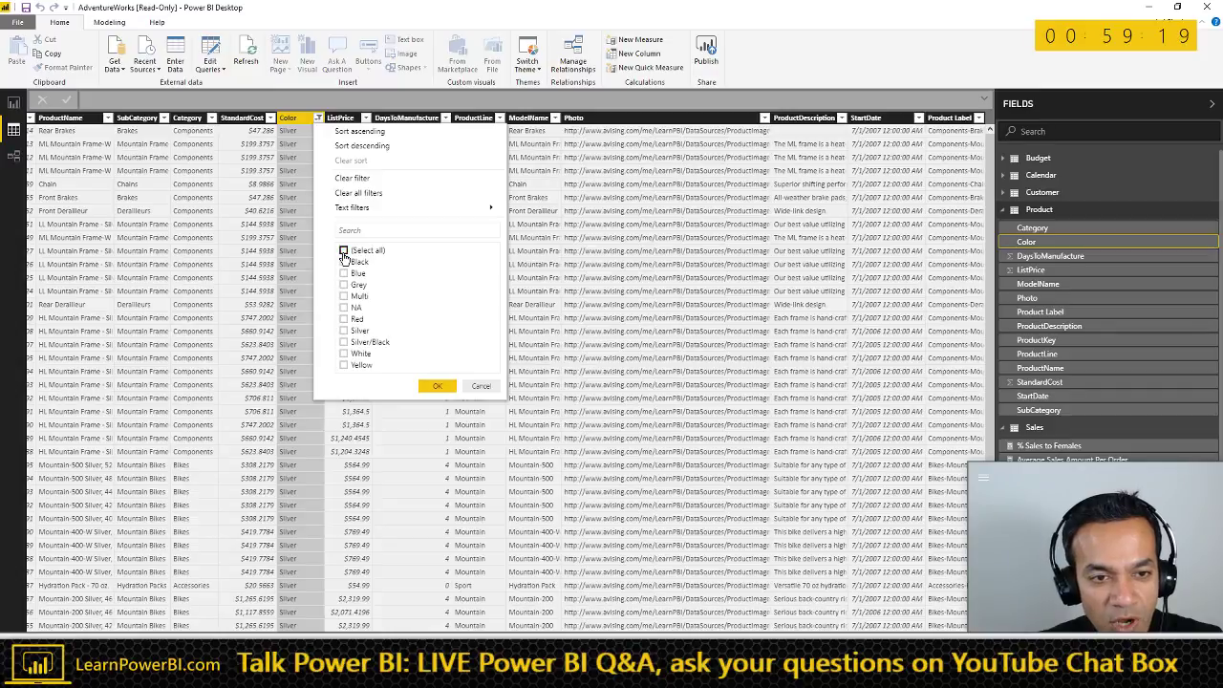
{"action": "left_click", "coordinate": [478, 388]}
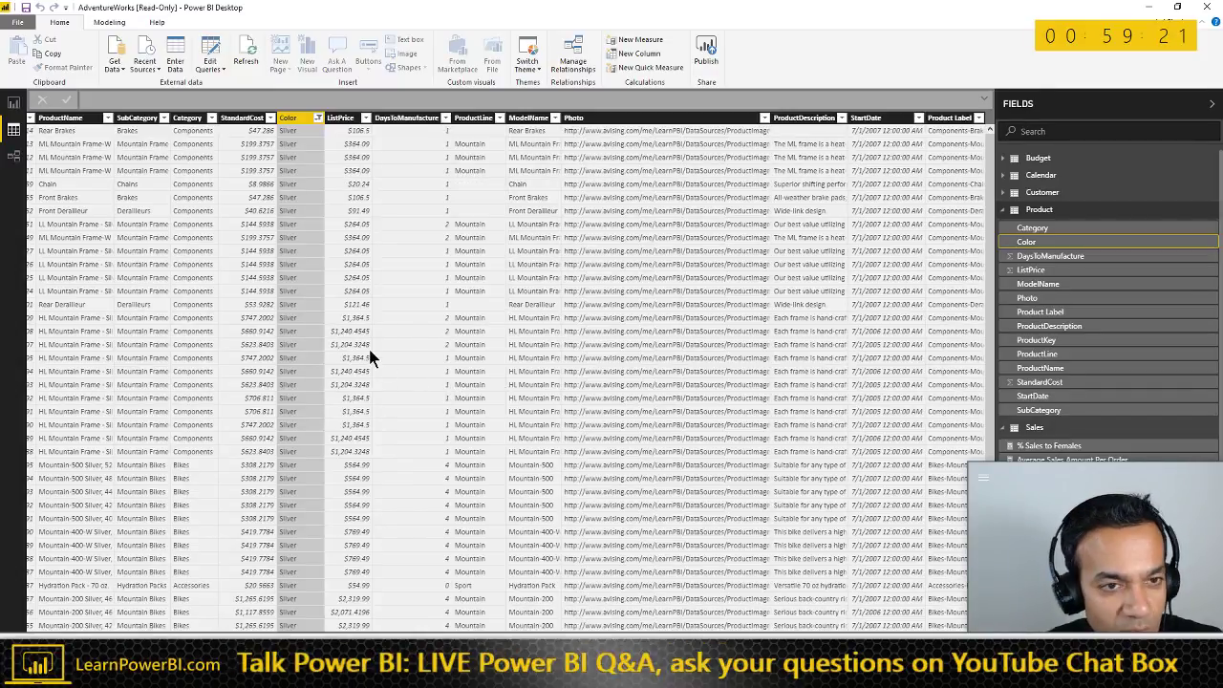
{"action": "left_click", "coordinate": [319, 118]}
{"action": "left_click", "coordinate": [468, 386]}
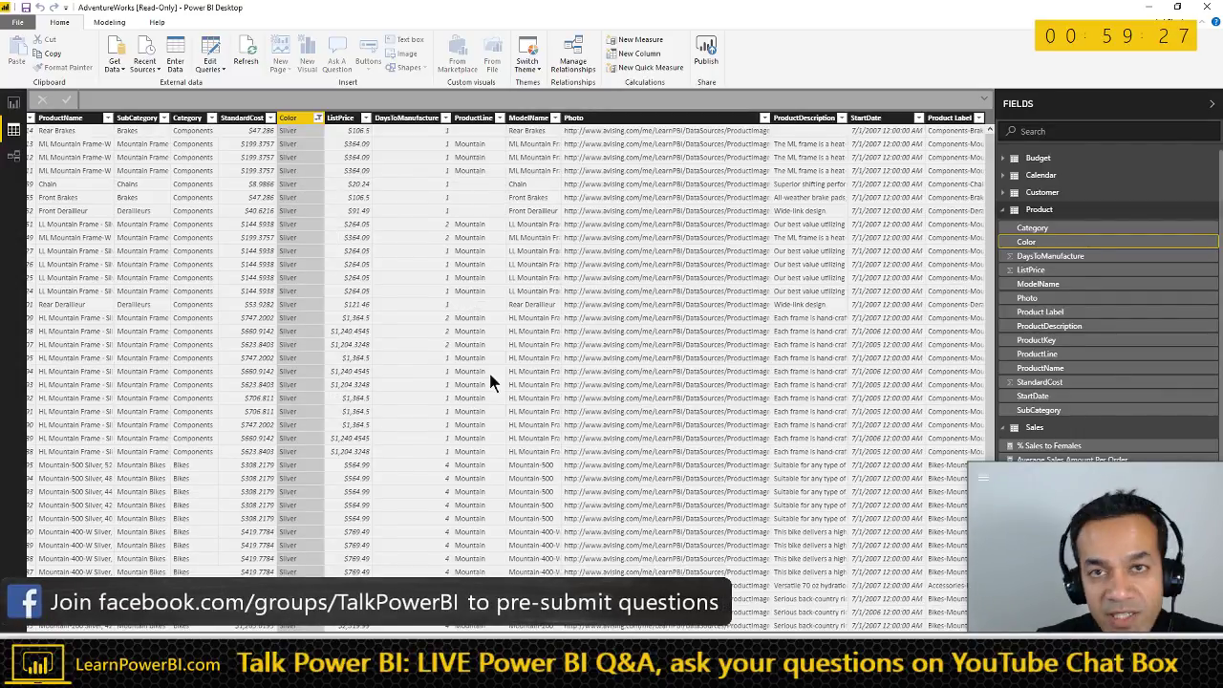
{"action": "left_click", "coordinate": [13, 102]}
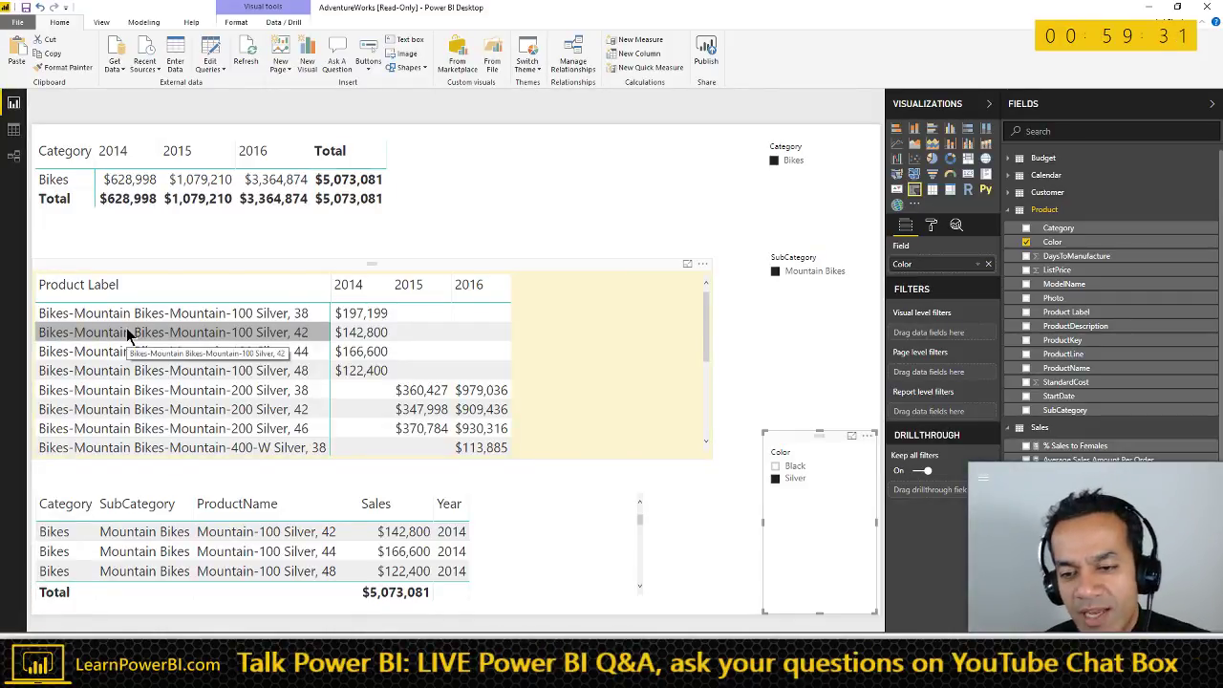
- Narrow the Product Label matrix, then switch to the TalkPowerBI_Notes Word document
{"action": "left_click", "coordinate": [508, 268]}
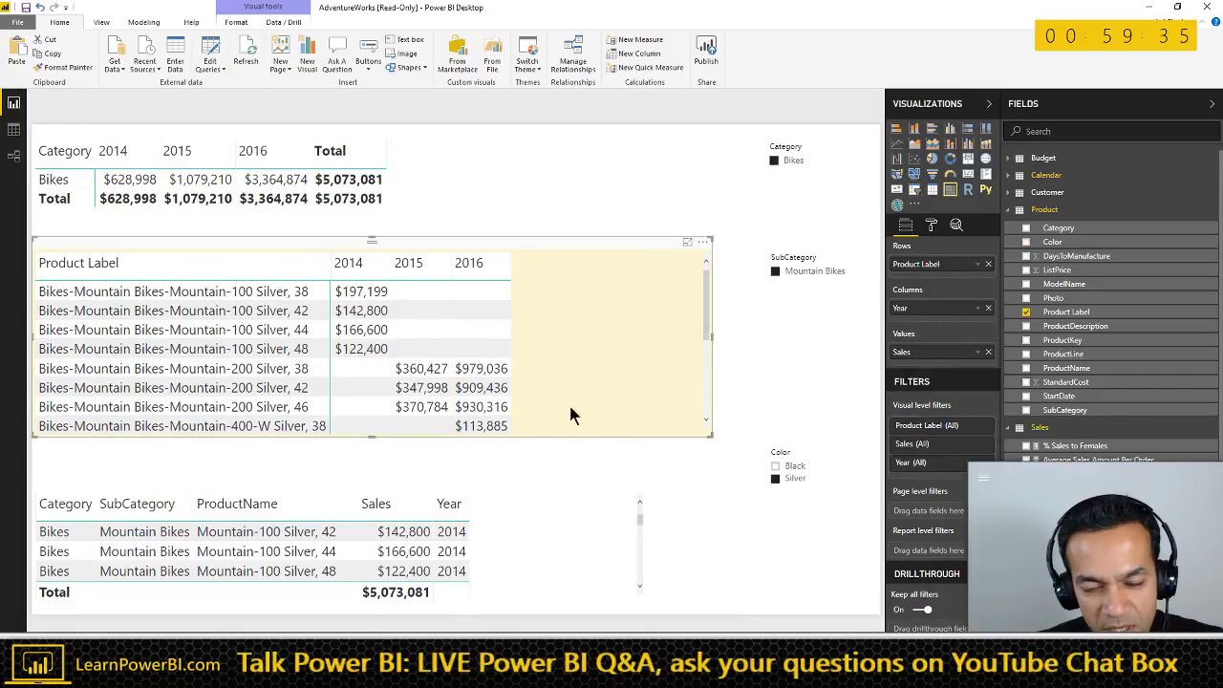
{"action": "left_click_drag", "start_coordinate": [712, 437], "coordinate": [582, 442]}
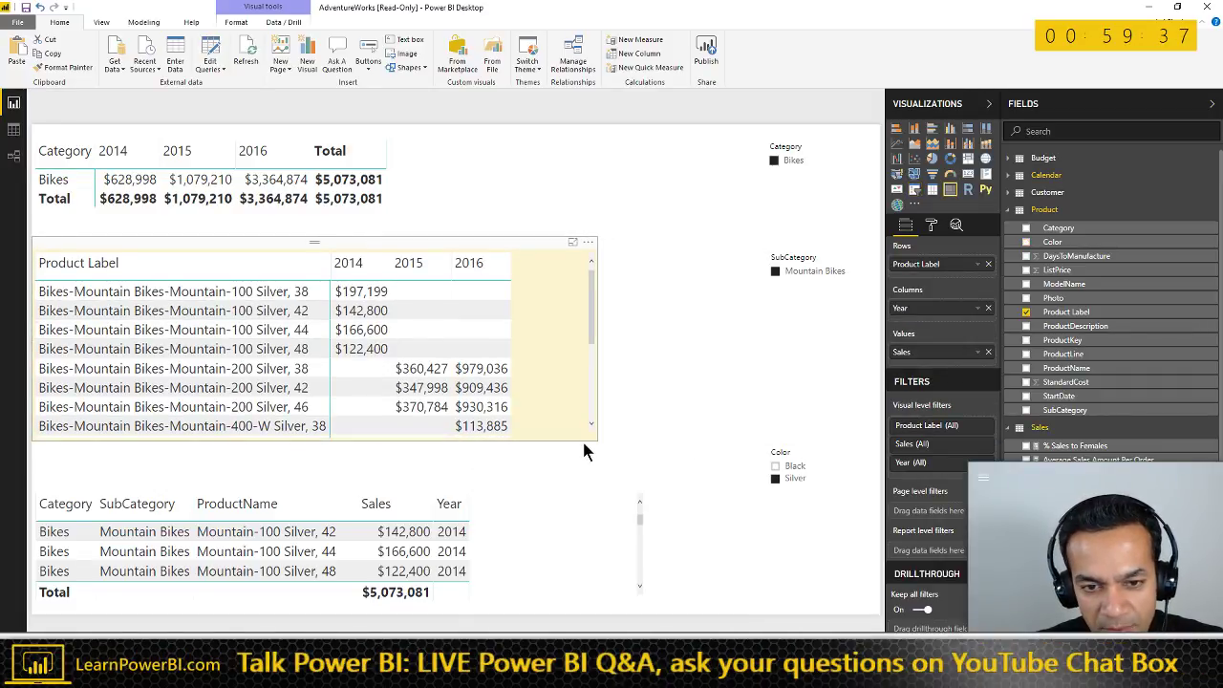
{"action": "left_click", "coordinate": [602, 435]}
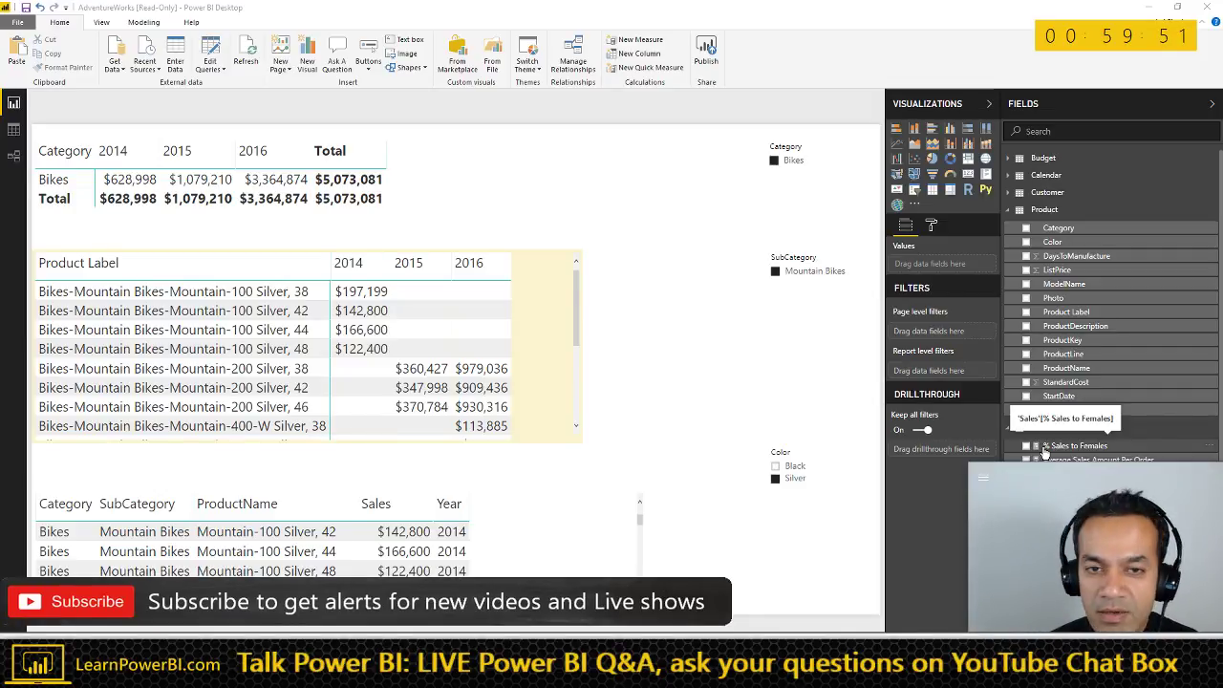
{"action": "key", "text": "alt+Tab"}
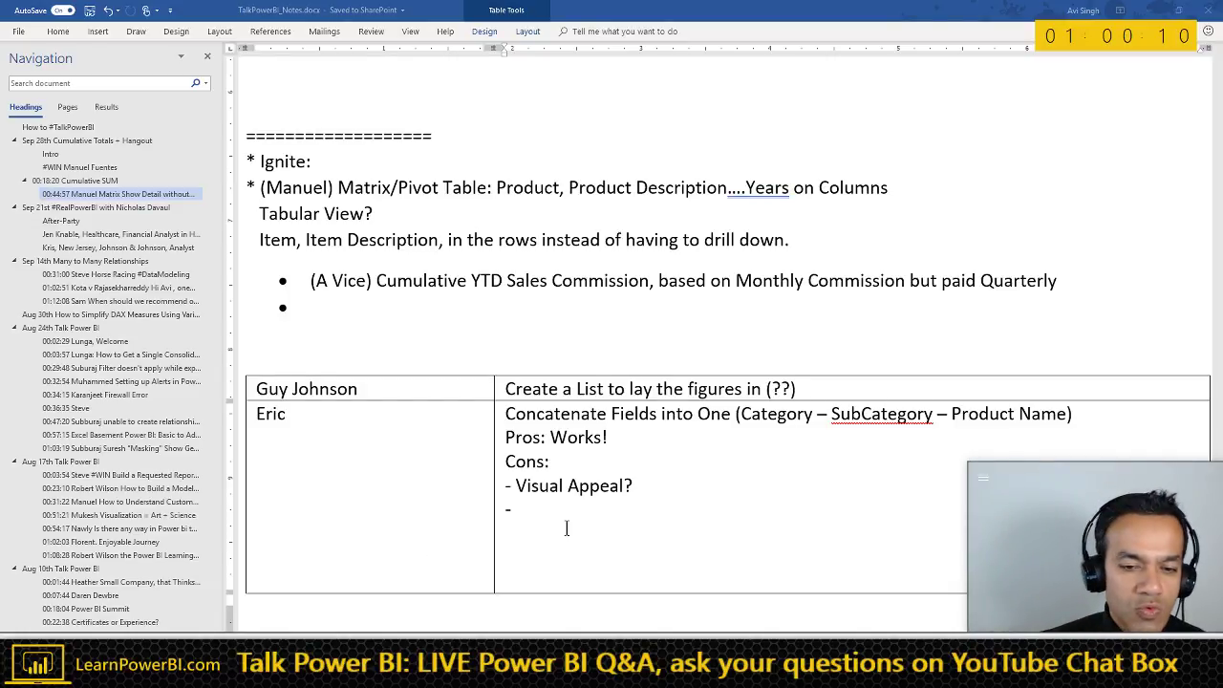
- Enter 'Create a Table with Same Layout as the Columns' plus the viewer's name in the notes table
{"action": "left_click", "coordinate": [540, 508]}
{"action": "scroll", "coordinate": [540, 508], "scroll_direction": "down", "scroll_amount": 10}
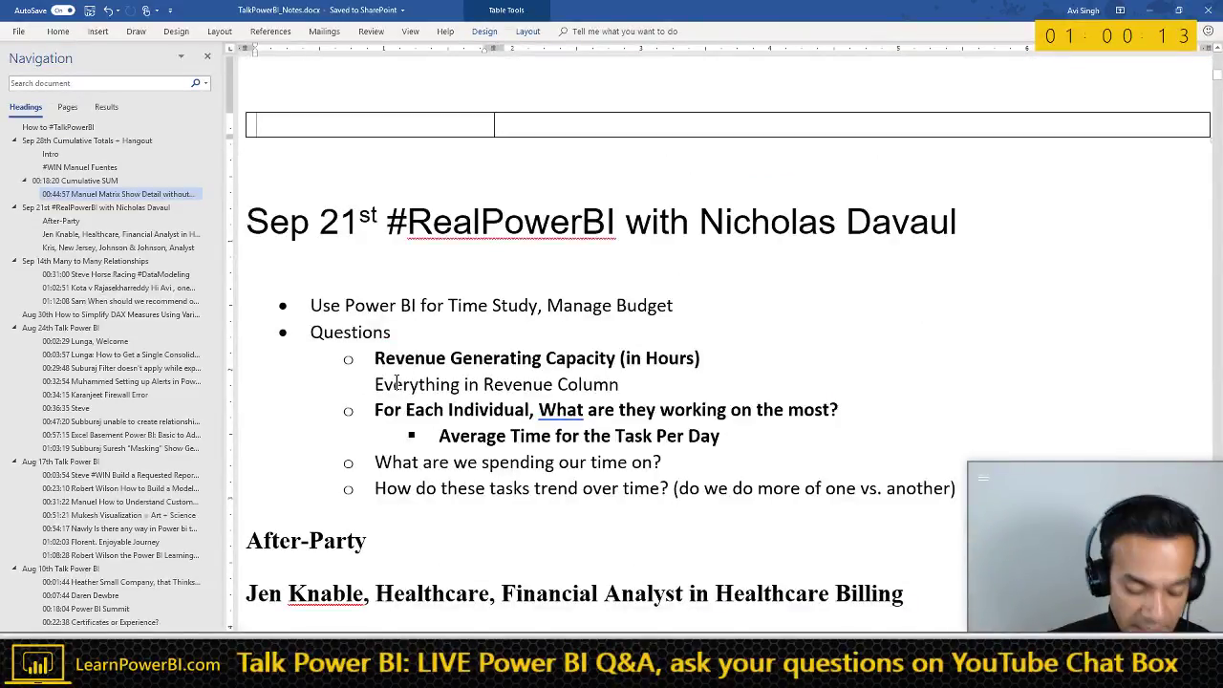
{"action": "type", "text": "Create a Table with"}
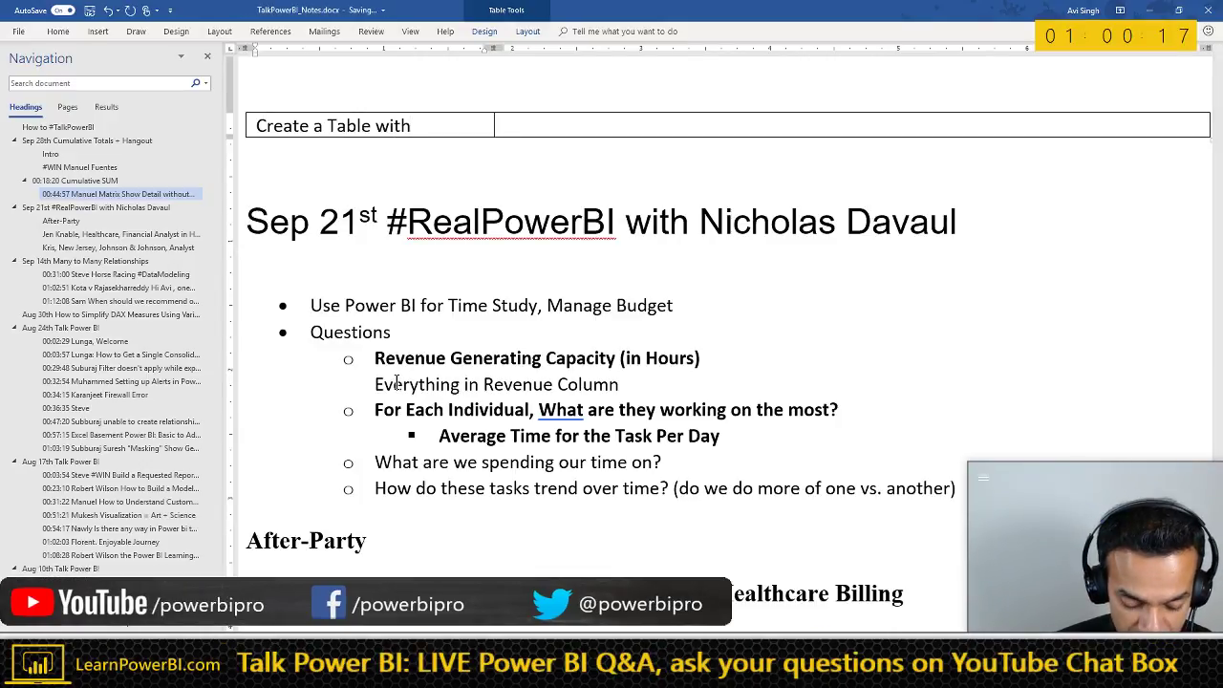
{"action": "type", "text": " Same Layout as the COlumns"}
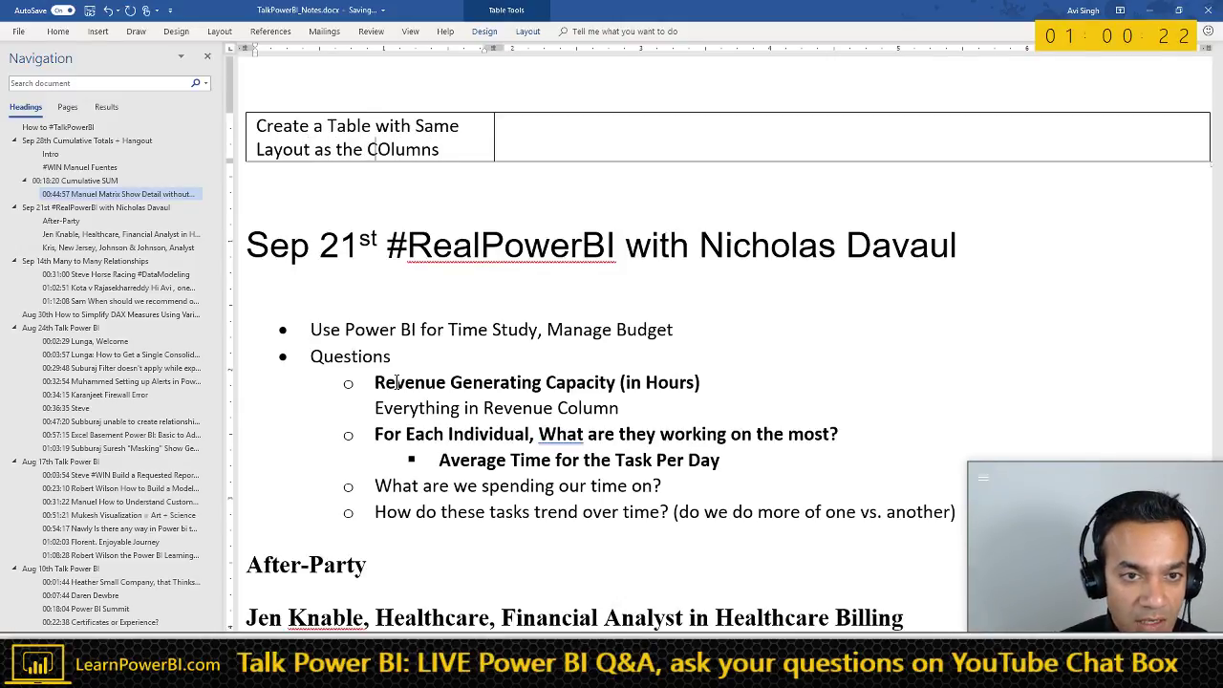
{"action": "key", "text": "Delete"}
{"action": "type", "text": "o"}
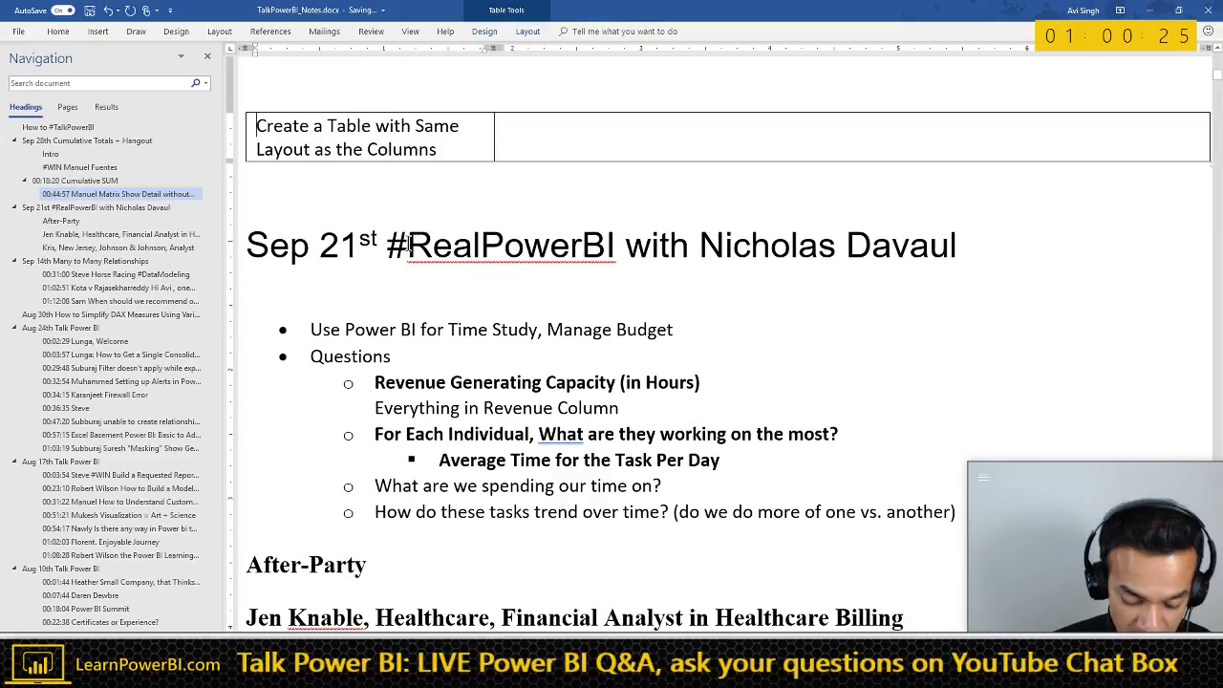
{"action": "type", "text": "(Rik)"}
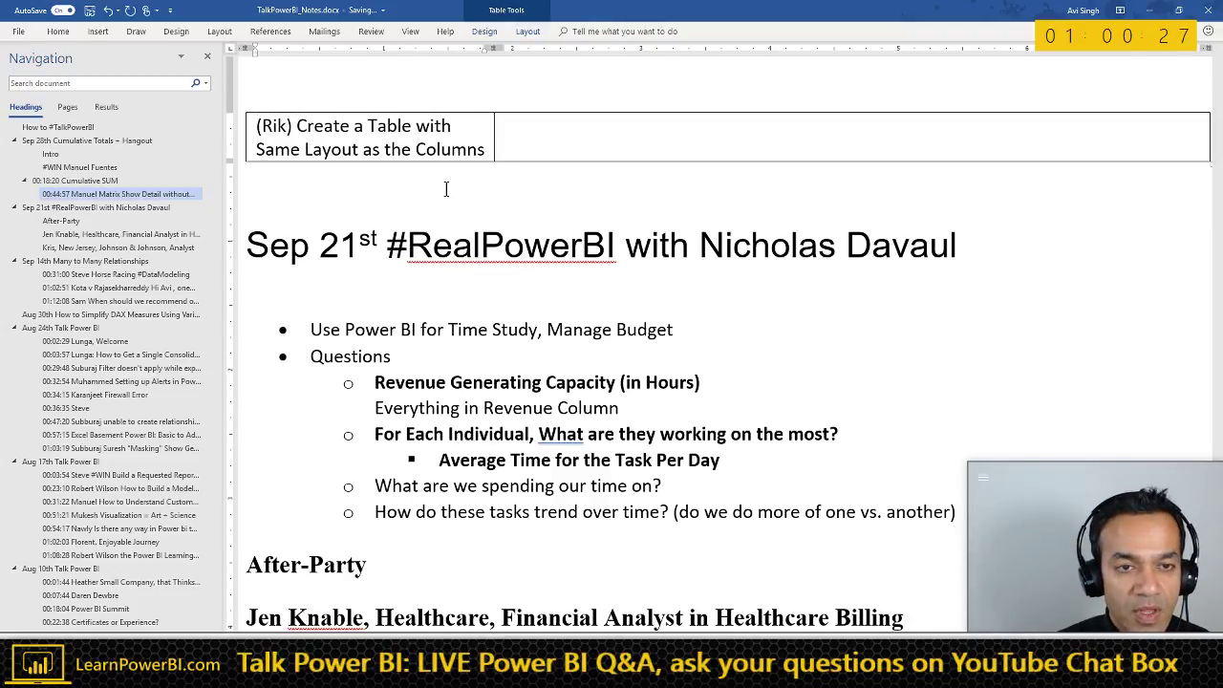
{"action": "scroll", "coordinate": [435, 205], "scroll_direction": "down", "scroll_amount": 2}
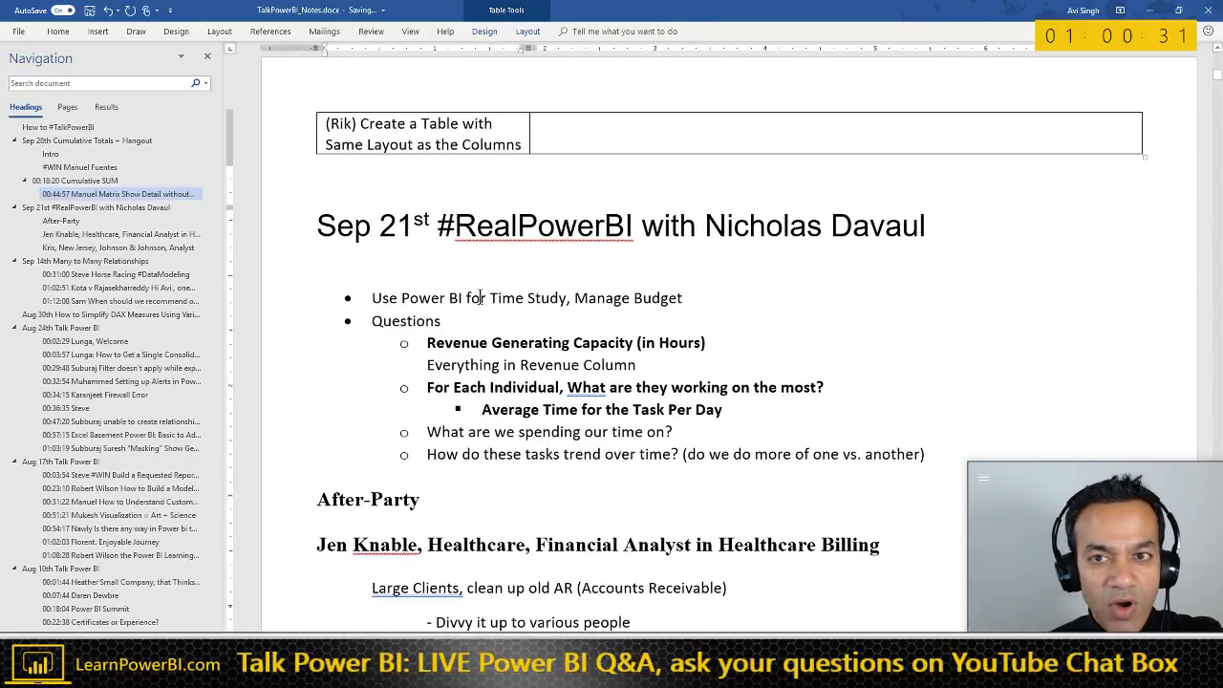
{"action": "scroll", "coordinate": [481, 286], "scroll_direction": "up", "scroll_amount": 3}
{"action": "scroll", "coordinate": [482, 316], "scroll_direction": "up", "scroll_amount": 3}
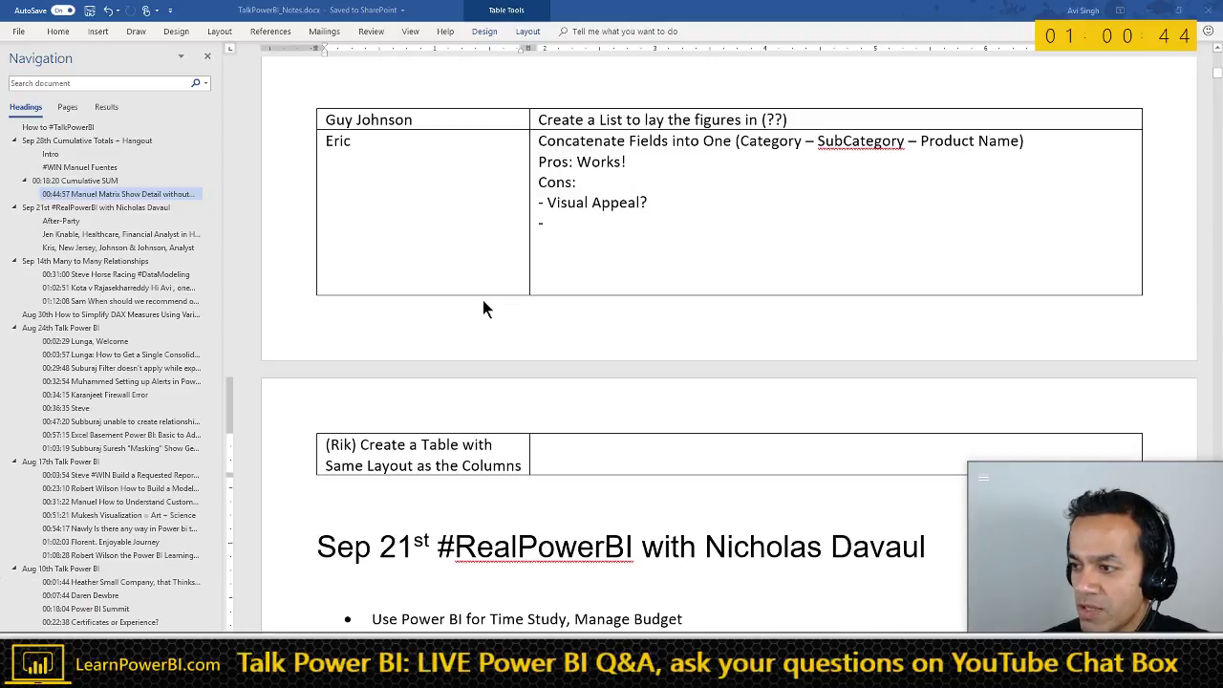
- Switch from Word to the PowerBIPro YouTube channel page in Chrome
{"action": "key", "text": "alt+Tab"}
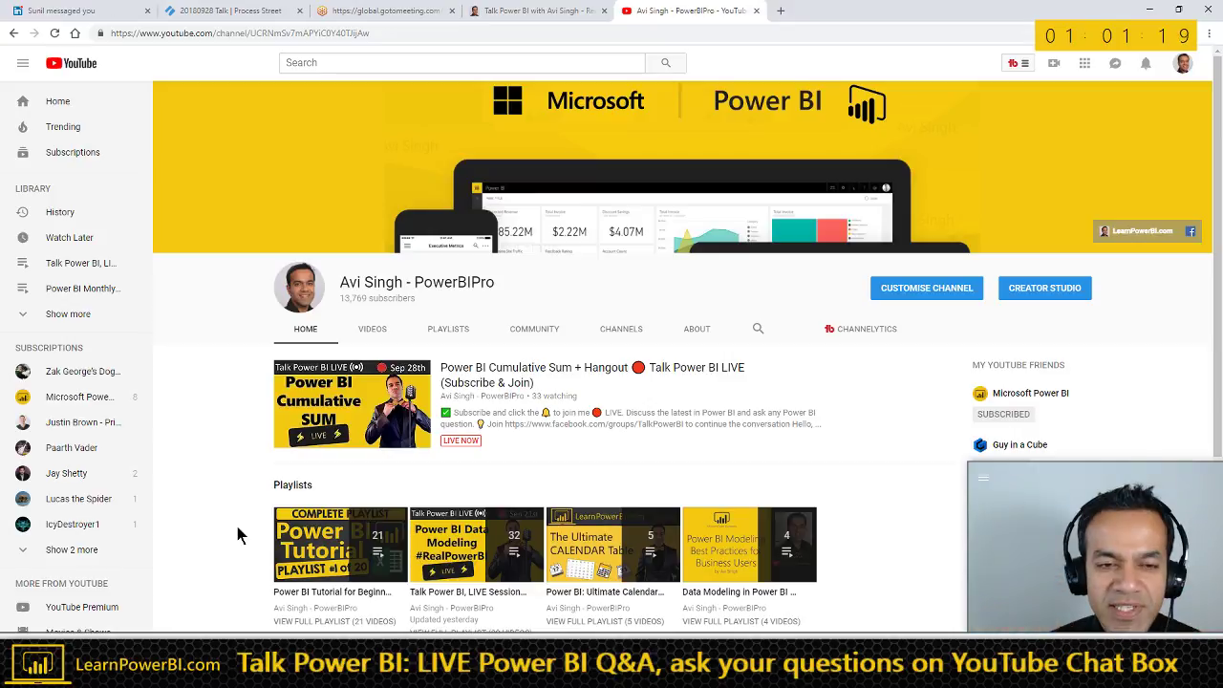
- Switch from the YouTube channel back to the TalkPowerBI_Notes Word document
{"action": "key", "text": "alt+Tab"}
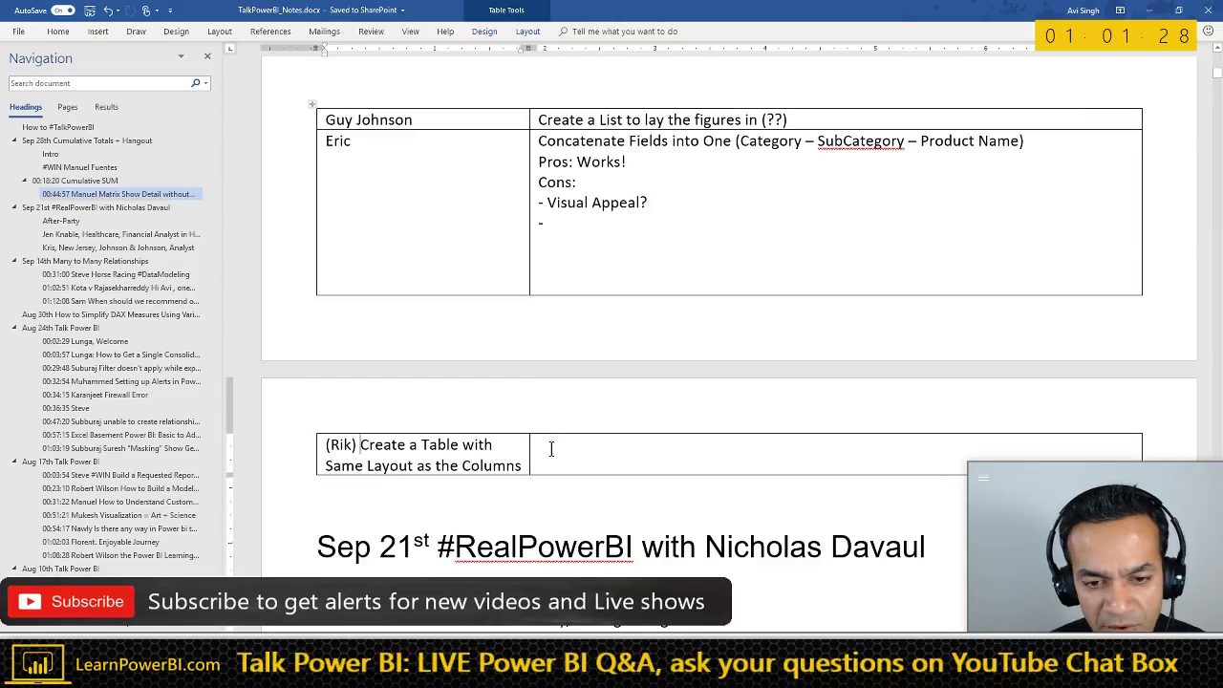
- Select the viewer's table-layout question, move to its empty answer cell, then switch to Power BI
{"action": "scroll", "coordinate": [582, 448], "scroll_direction": "down", "scroll_amount": 1}
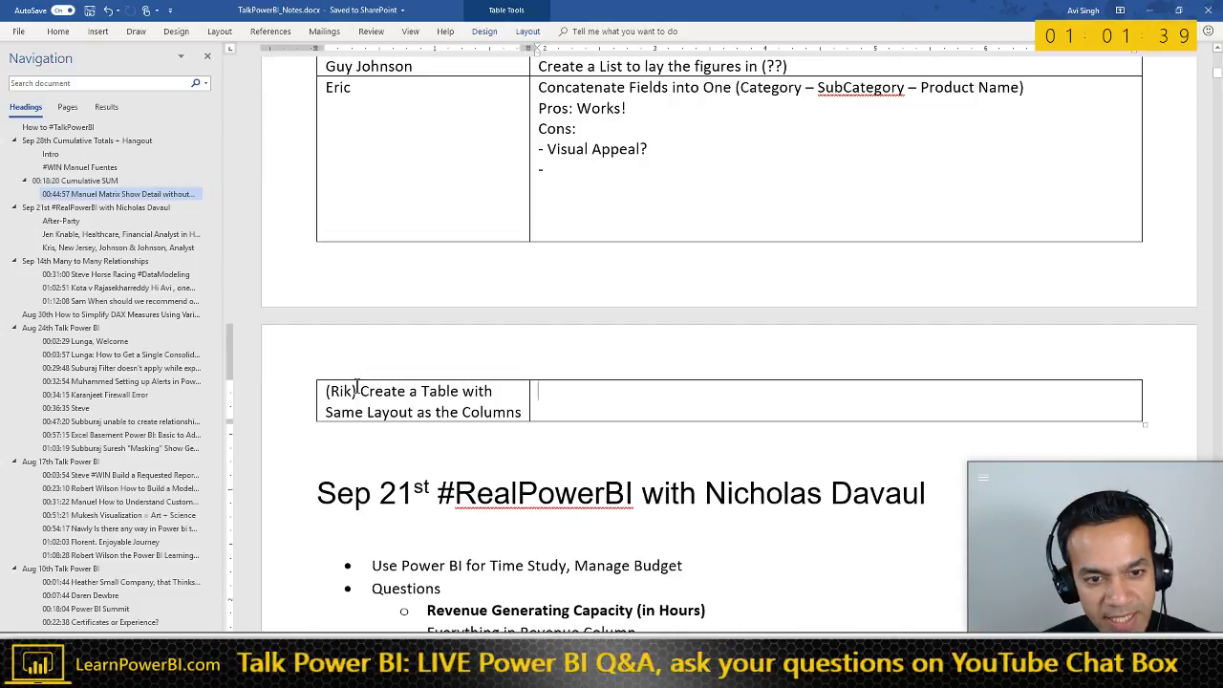
{"action": "triple_click", "coordinate": [485, 406]}
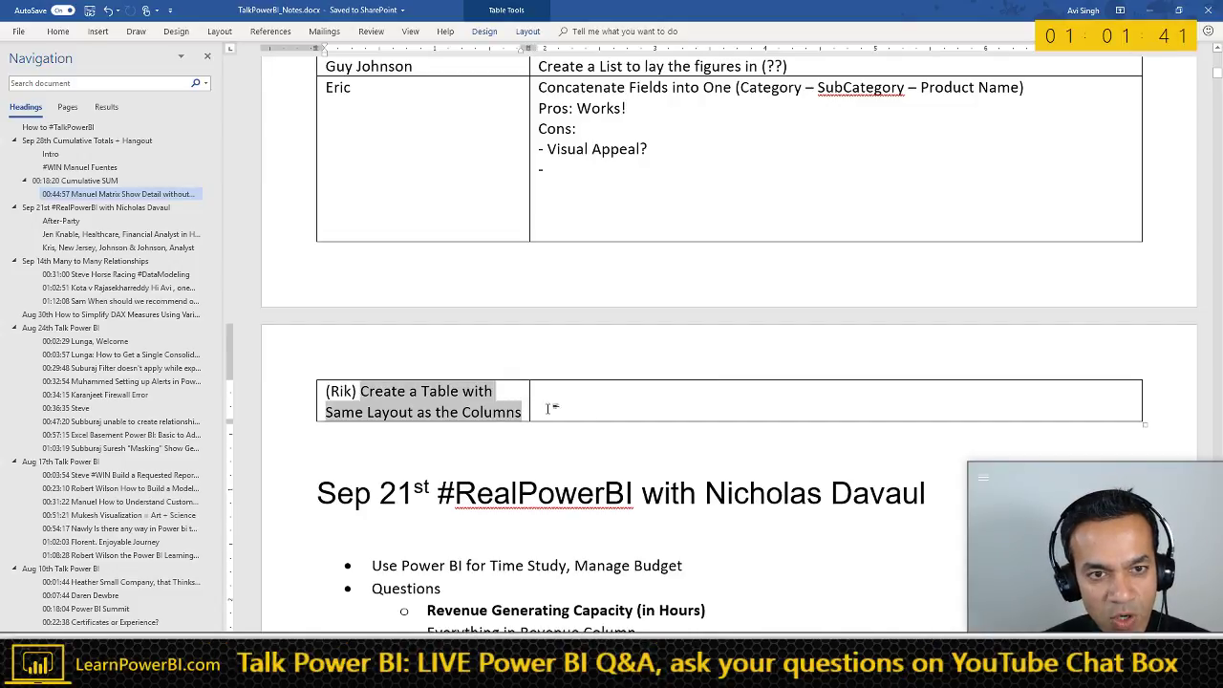
{"action": "left_click", "coordinate": [547, 407]}
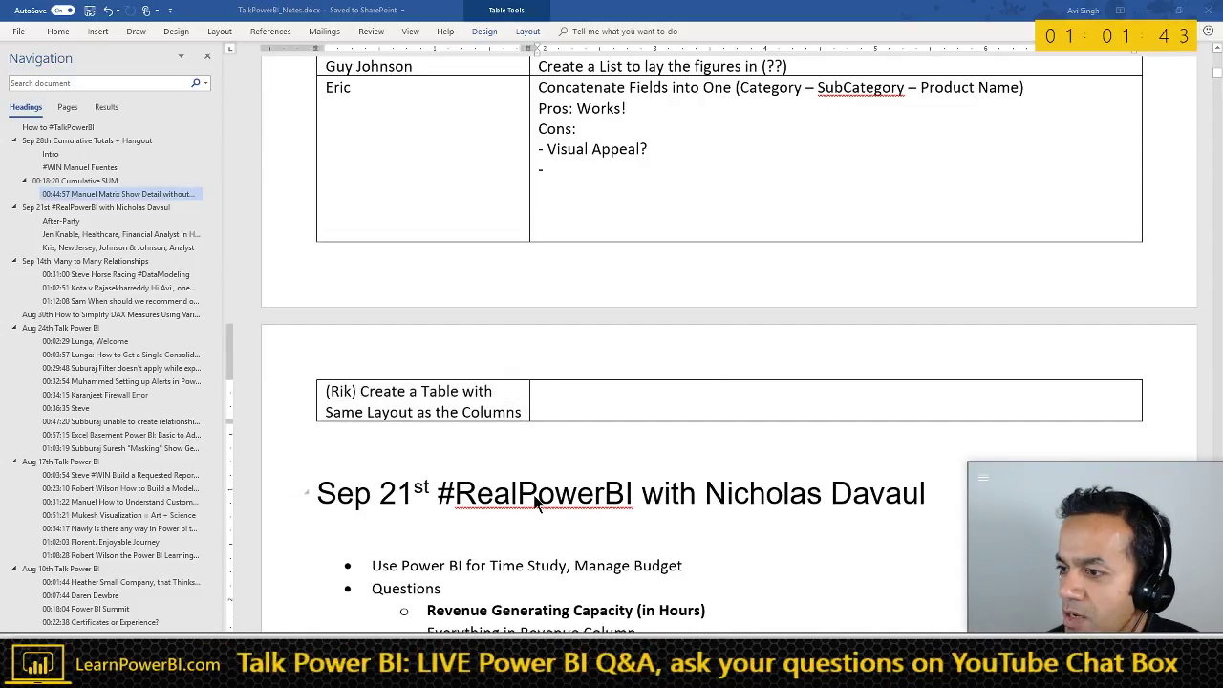
{"action": "key", "text": "alt+Tab"}
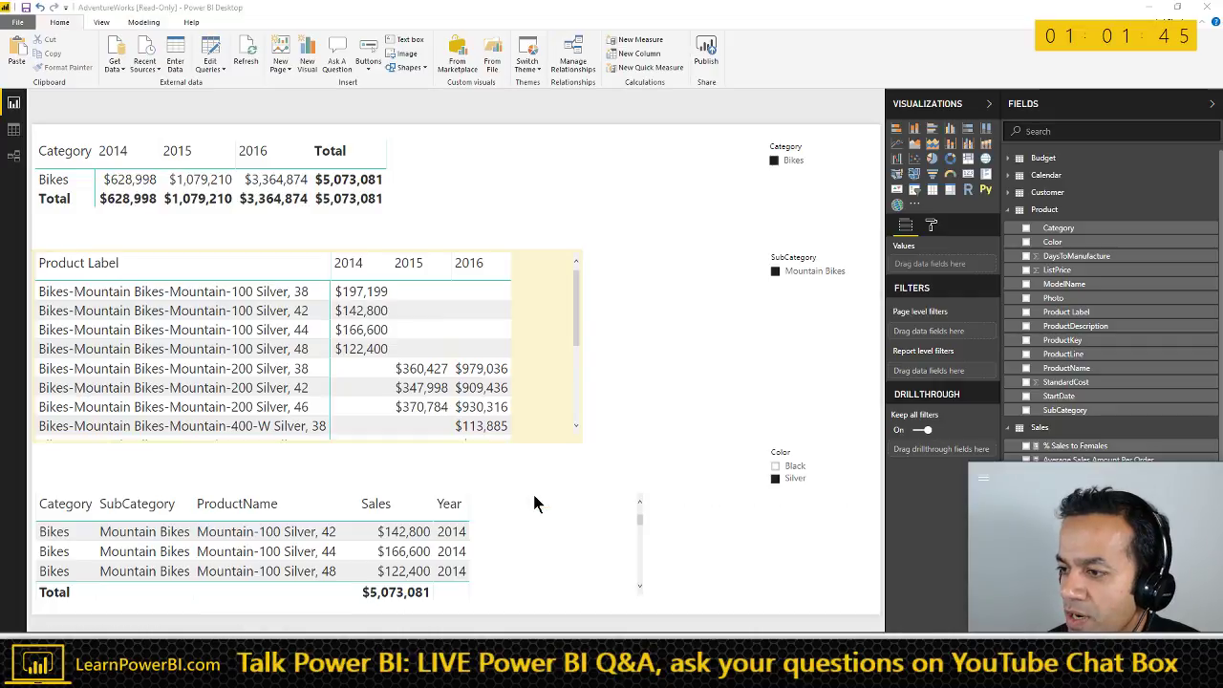
- Open Power Query Editor and create Product (2) as a Reference of the Product query
{"action": "left_click", "coordinate": [535, 248]}
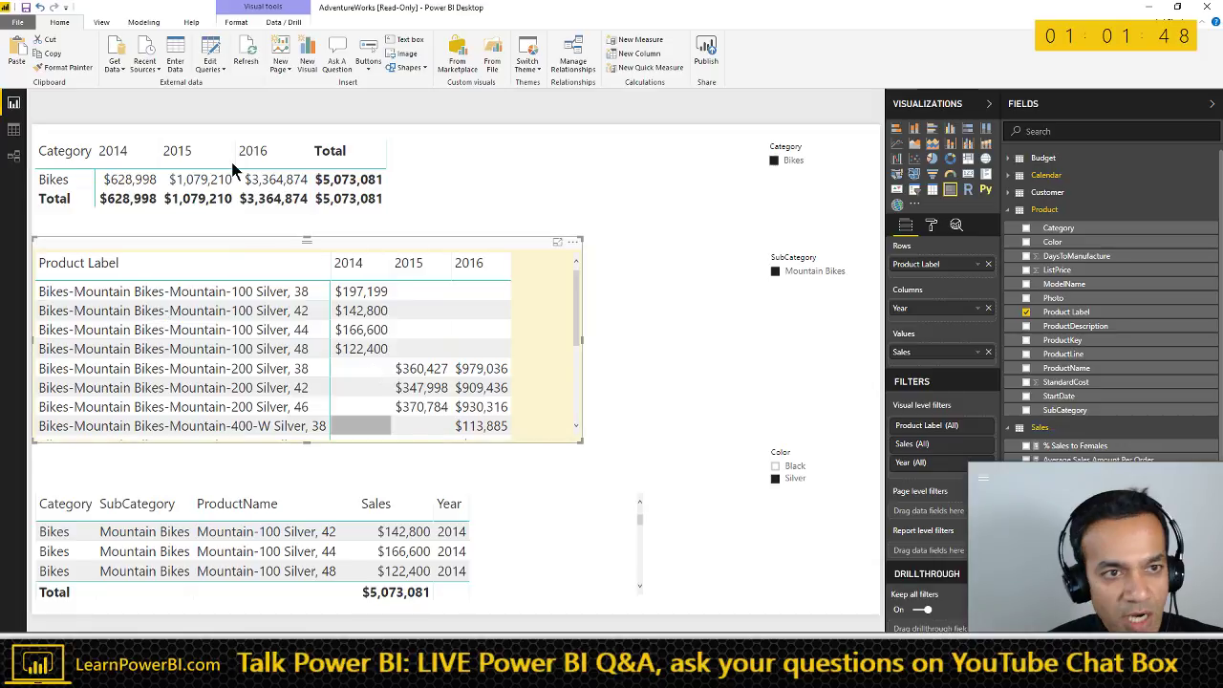
{"action": "left_click", "coordinate": [211, 53]}
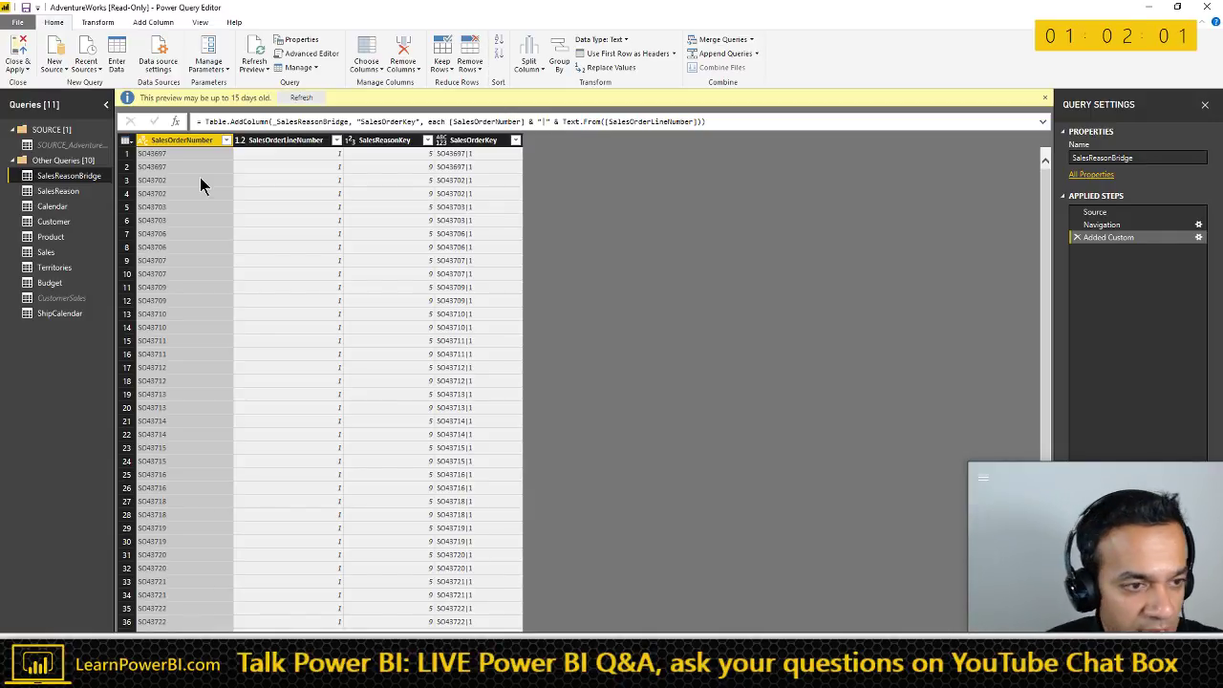
{"action": "left_click", "coordinate": [55, 239]}
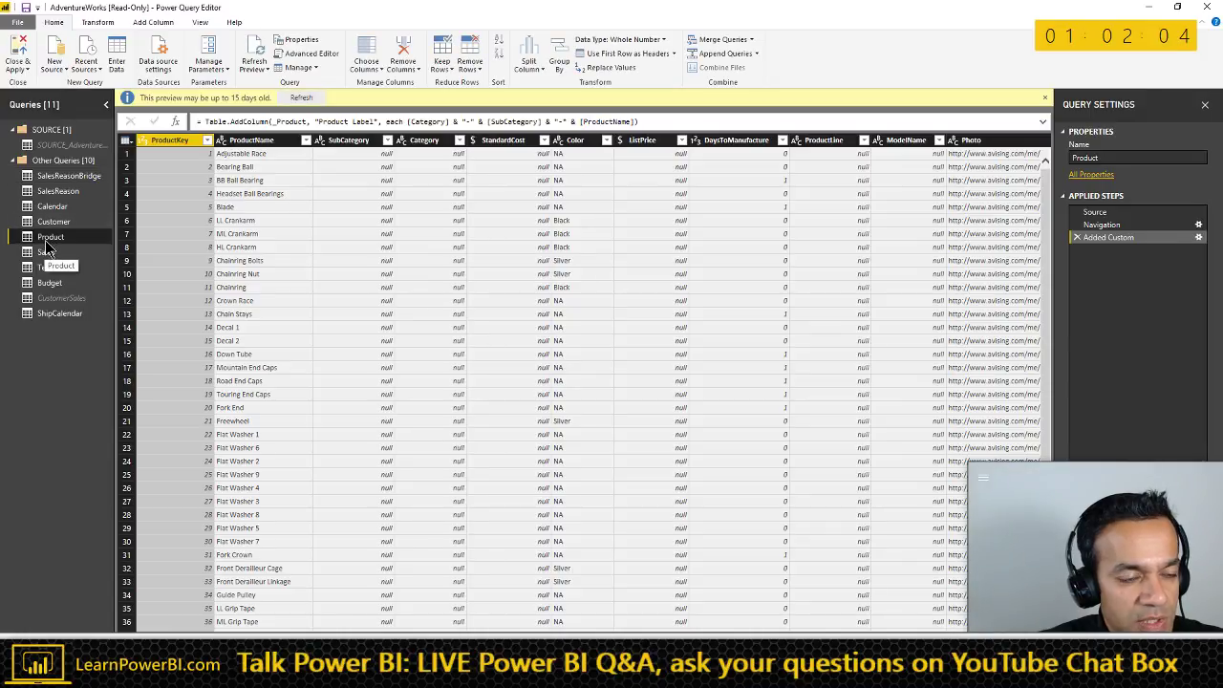
{"action": "right_click", "coordinate": [48, 247]}
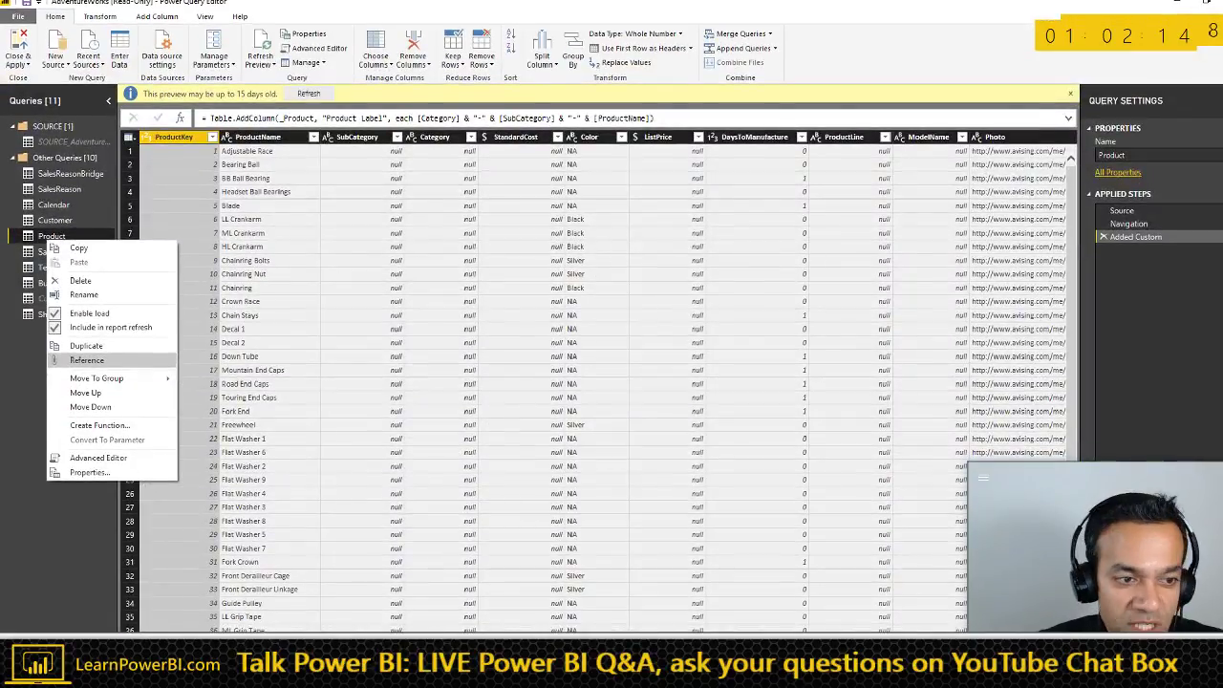
{"action": "left_click", "coordinate": [6, 256]}
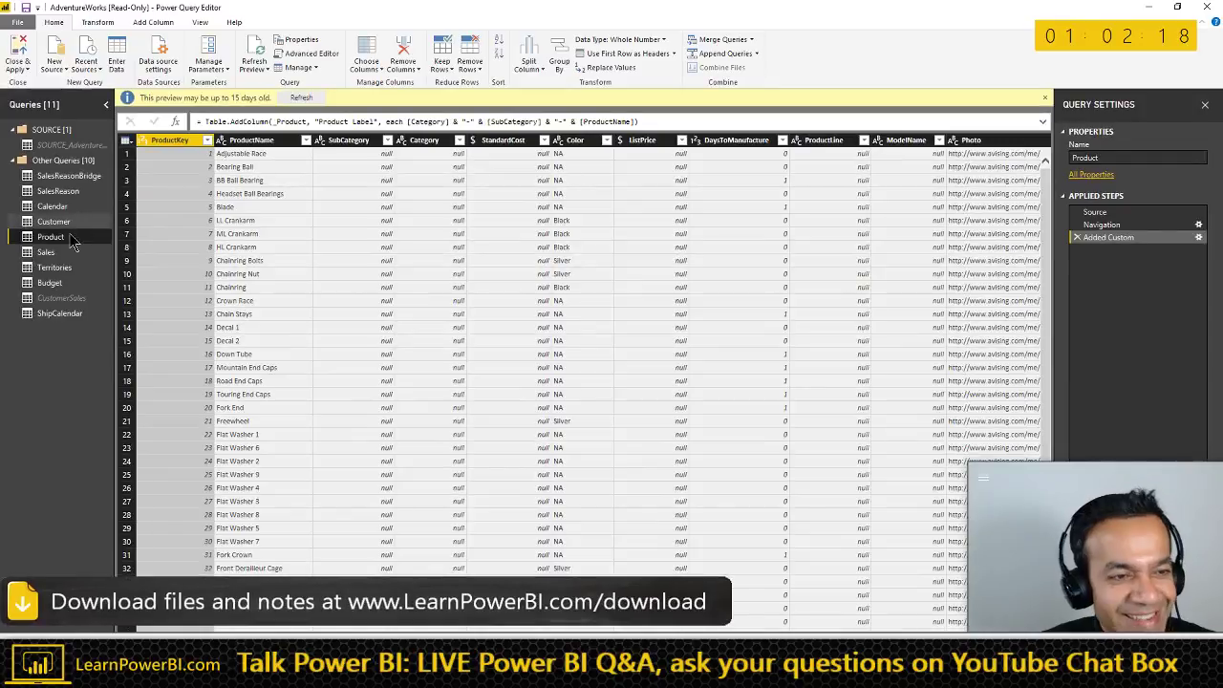
{"action": "right_click", "coordinate": [59, 238]}
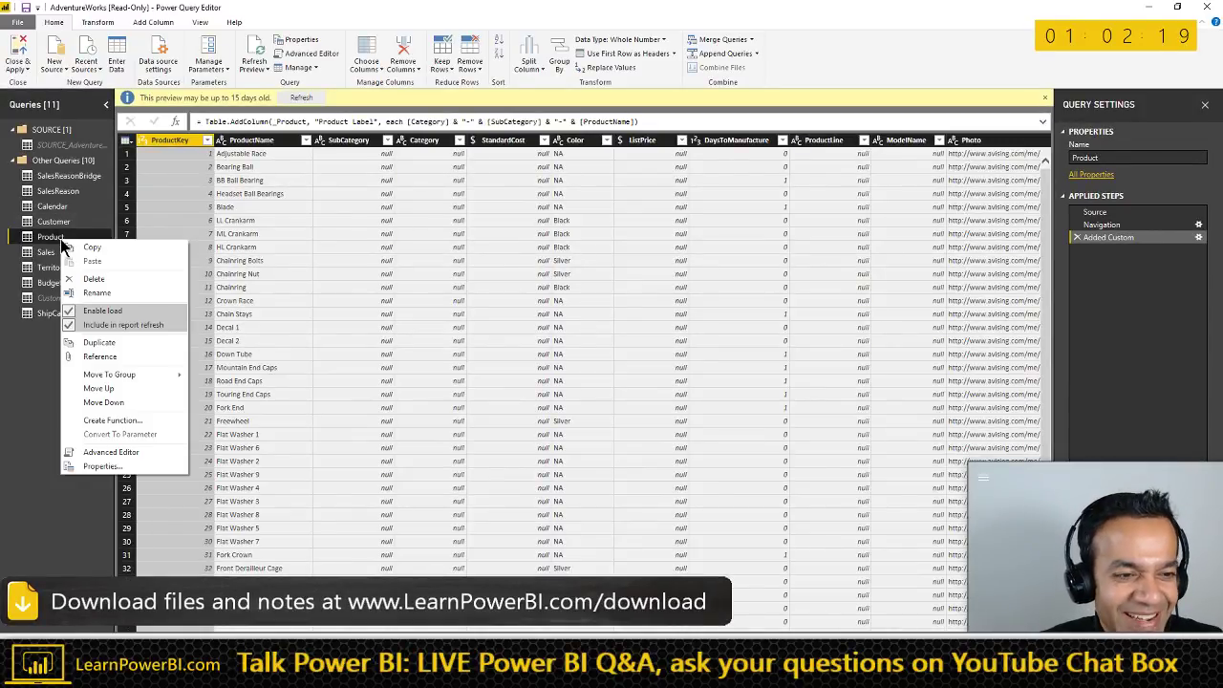
{"action": "left_click", "coordinate": [115, 357]}
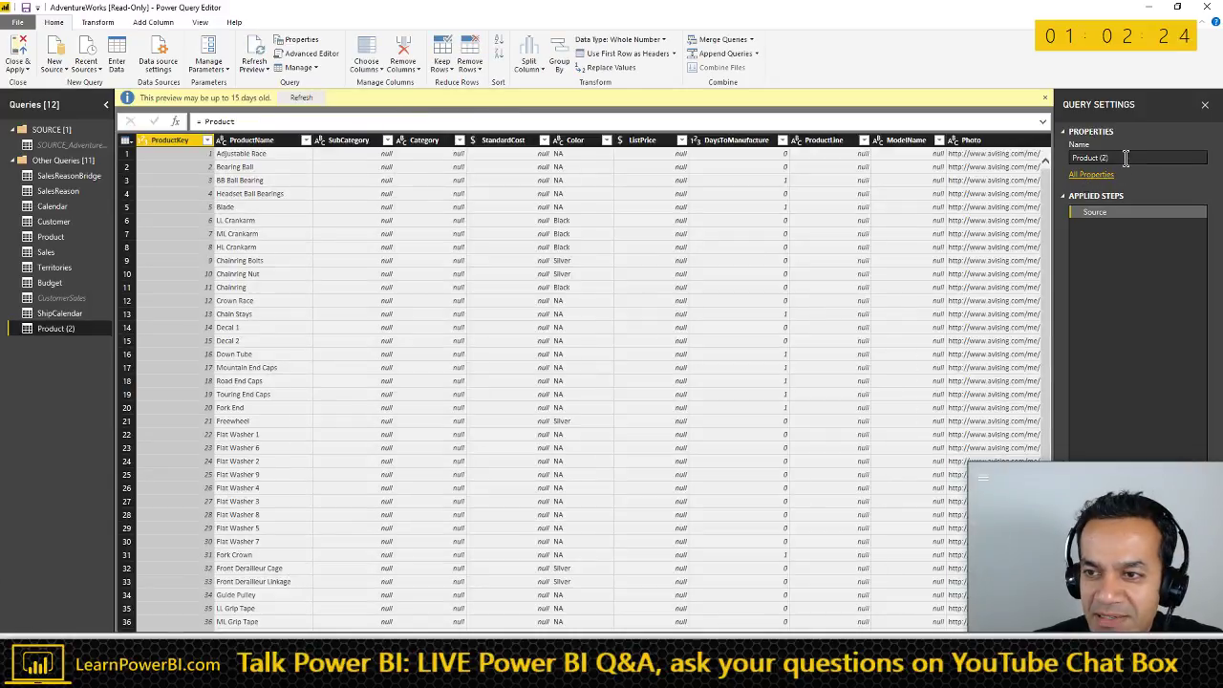
- Rename the new referencing query to Product Report
{"action": "left_click", "coordinate": [1126, 159]}
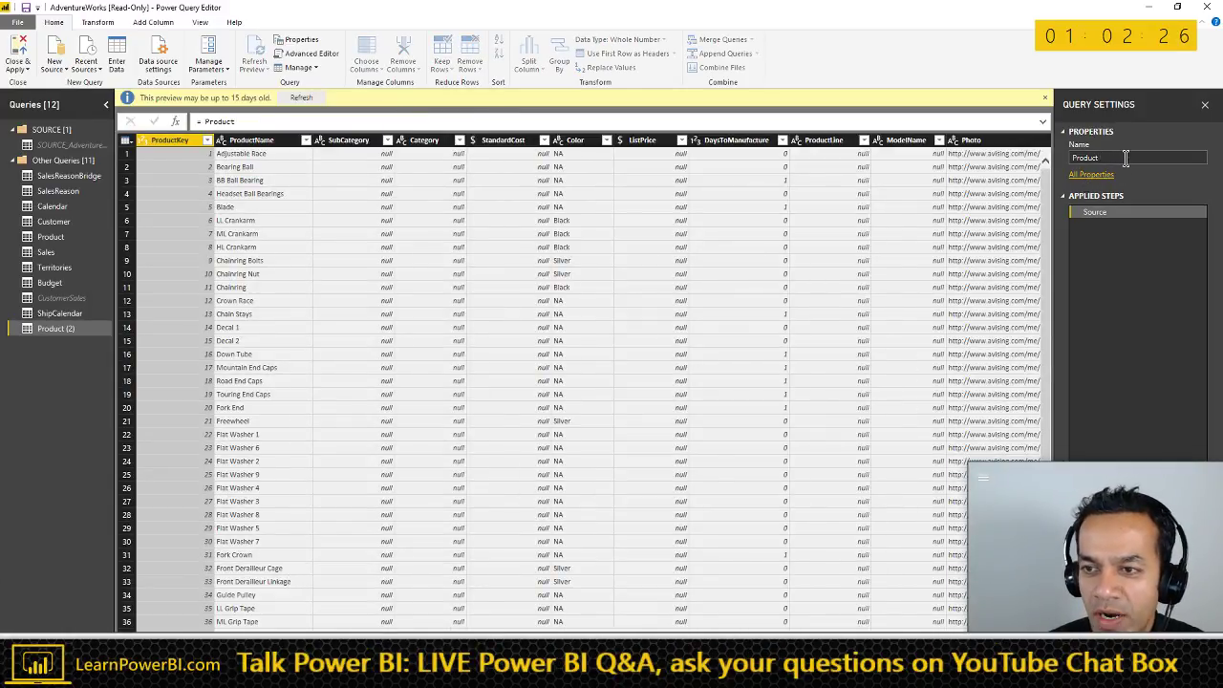
{"action": "type", "text": "Report"}
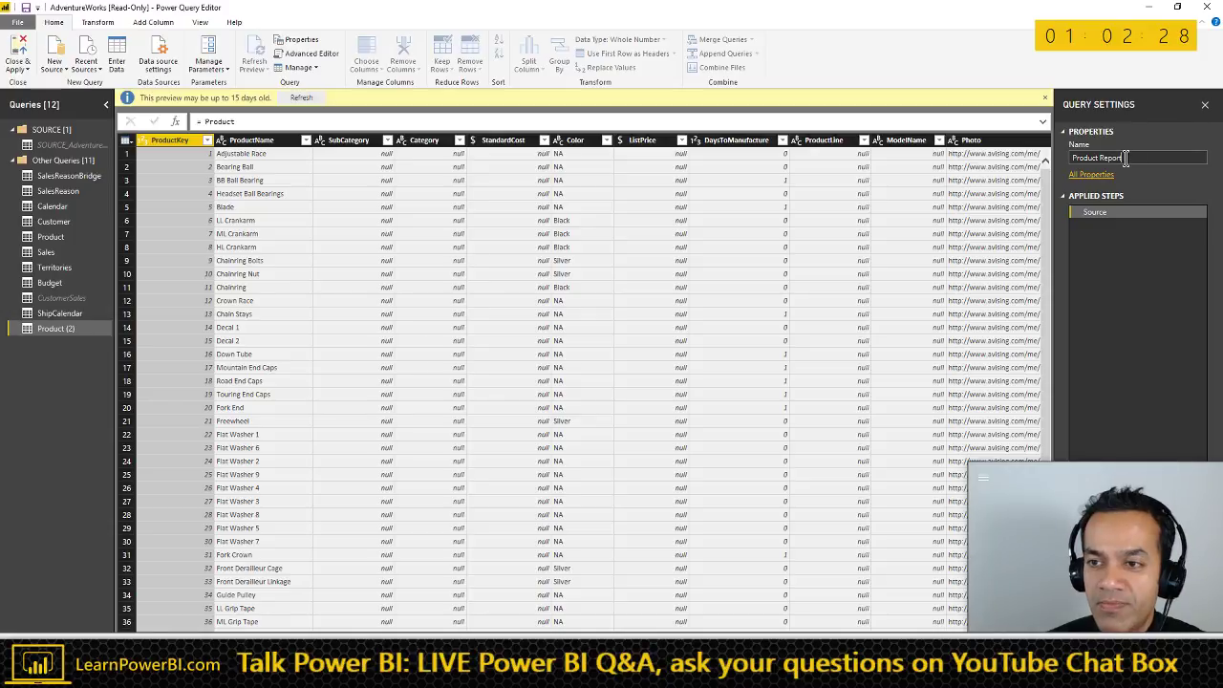
{"action": "key", "text": "Return"}
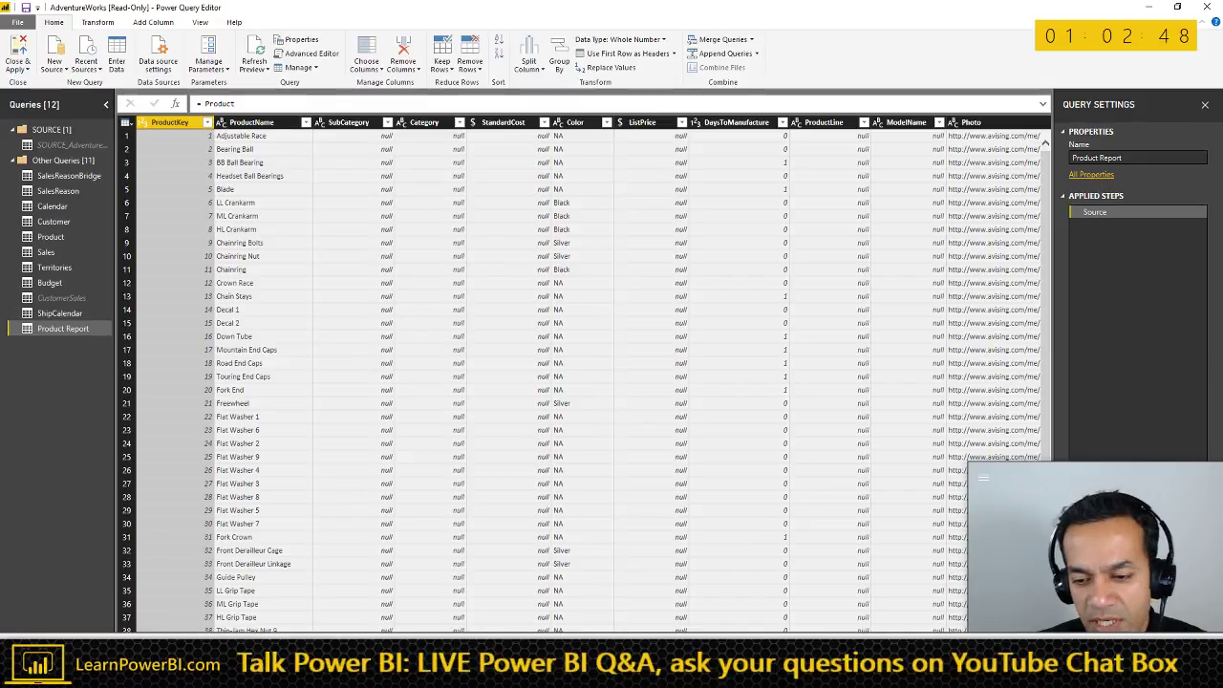
- Adjust the Power Query Editor layout, then start Merge Queries for Product Report
{"action": "scroll", "coordinate": [583, 382], "scroll_direction": "right", "scroll_amount": 5}
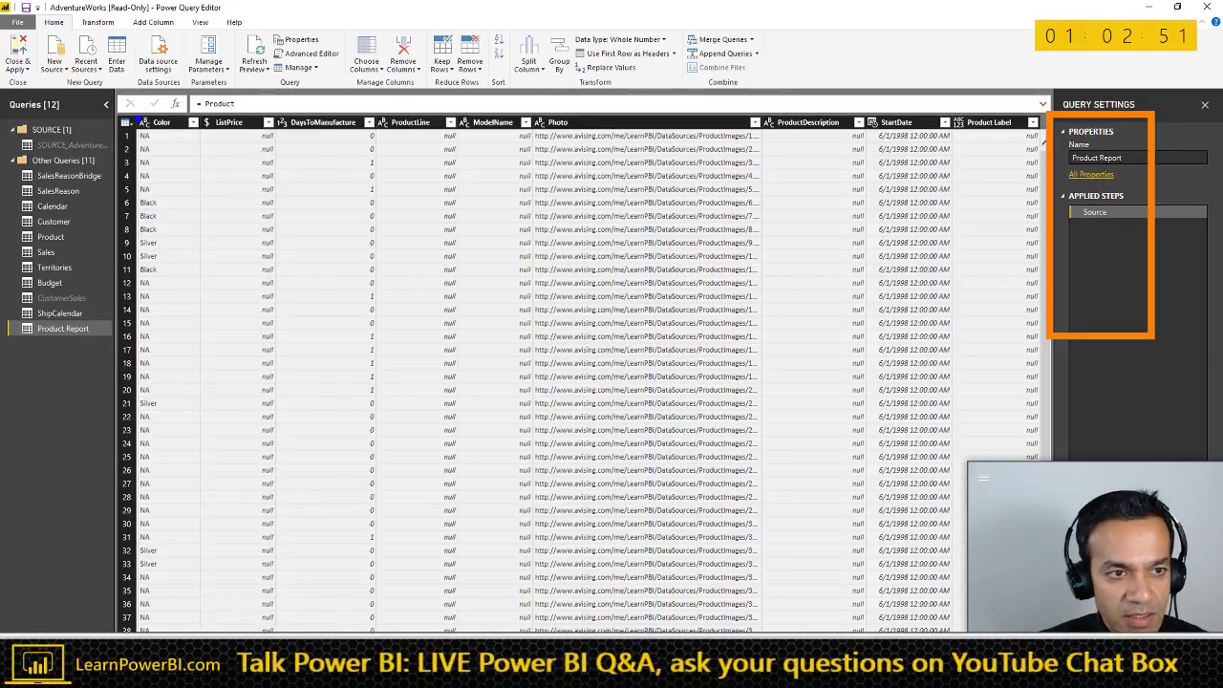
{"action": "mouse_move", "coordinate": [139, 117]}
{"action": "left_mouse_down"}
{"action": "mouse_move", "coordinate": [579, 219]}
{"action": "mouse_move", "coordinate": [958, 234]}
{"action": "left_mouse_up"}
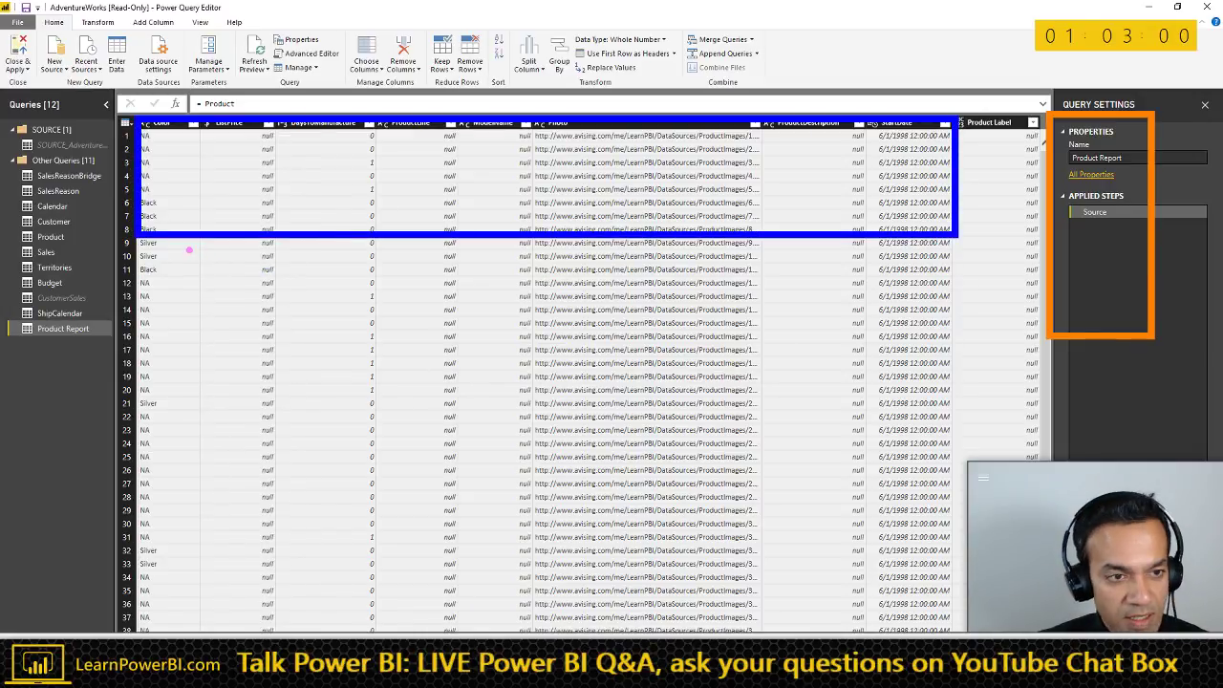
{"action": "mouse_move", "coordinate": [137, 243]}
{"action": "left_mouse_down"}
{"action": "mouse_move", "coordinate": [464, 385]}
{"action": "mouse_move", "coordinate": [946, 390]}
{"action": "left_mouse_up"}
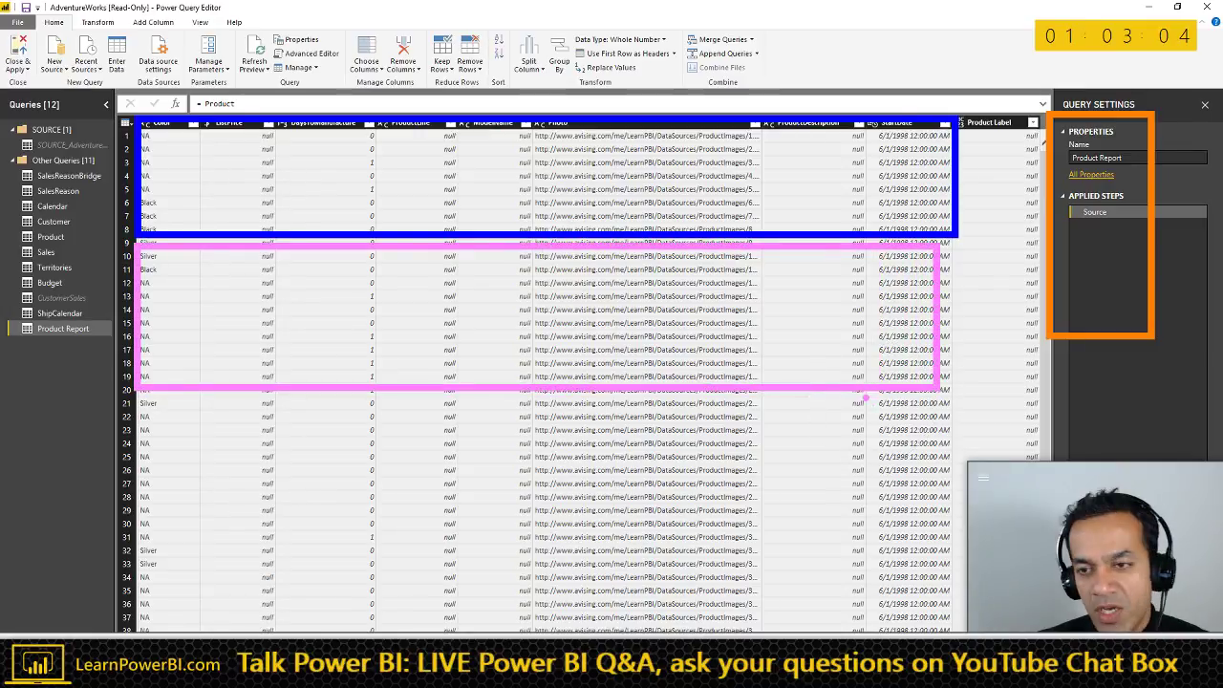
{"action": "key", "text": "Escape"}
{"action": "left_click_drag", "start_coordinate": [1037, 478], "coordinate": [991, 238]}
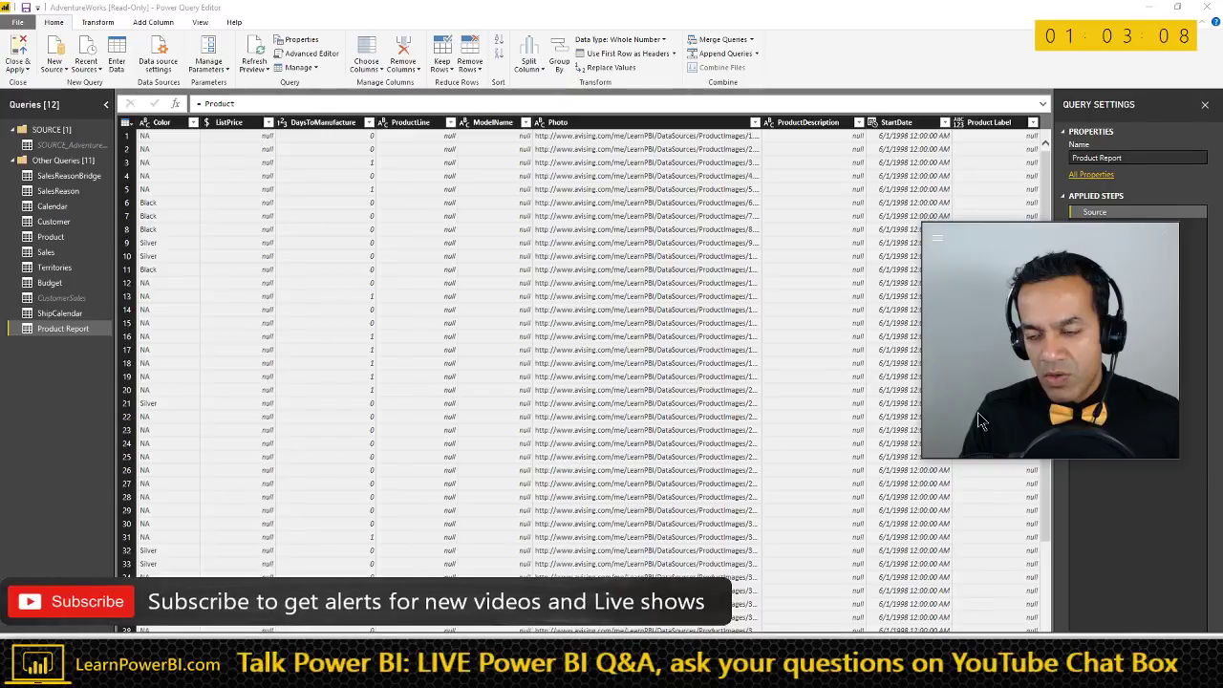
{"action": "left_click_drag", "start_coordinate": [923, 460], "coordinate": [1026, 371]}
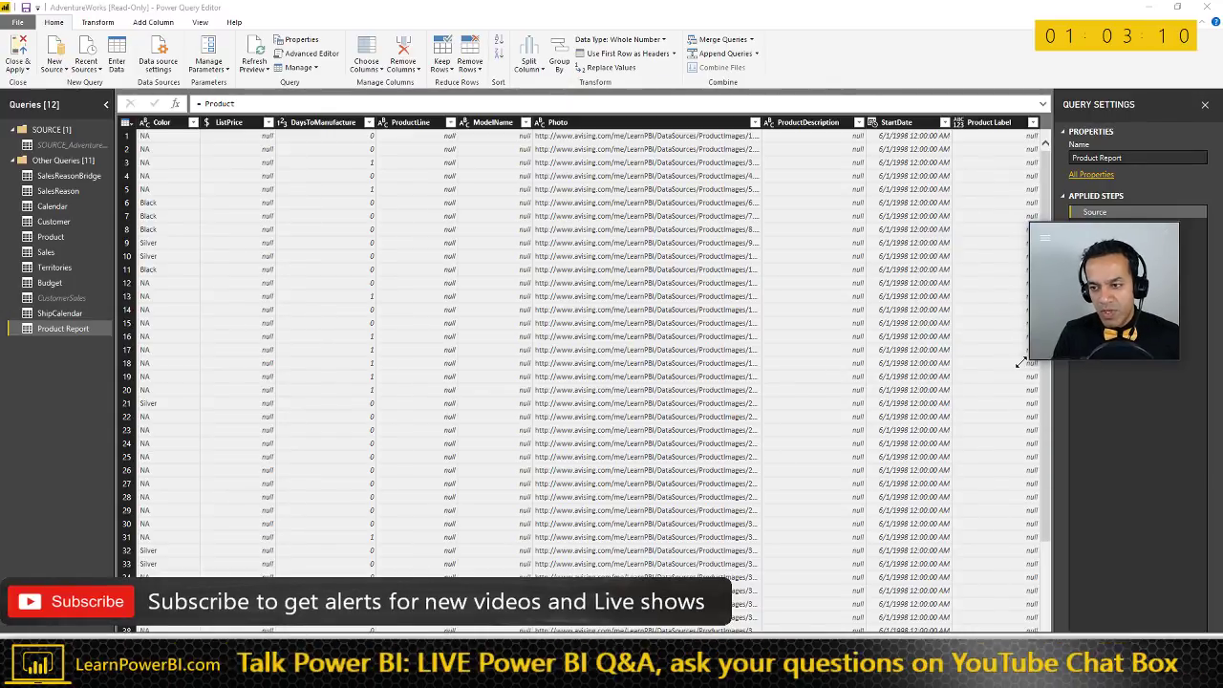
{"action": "left_click_drag", "start_coordinate": [1109, 237], "coordinate": [1130, 507]}
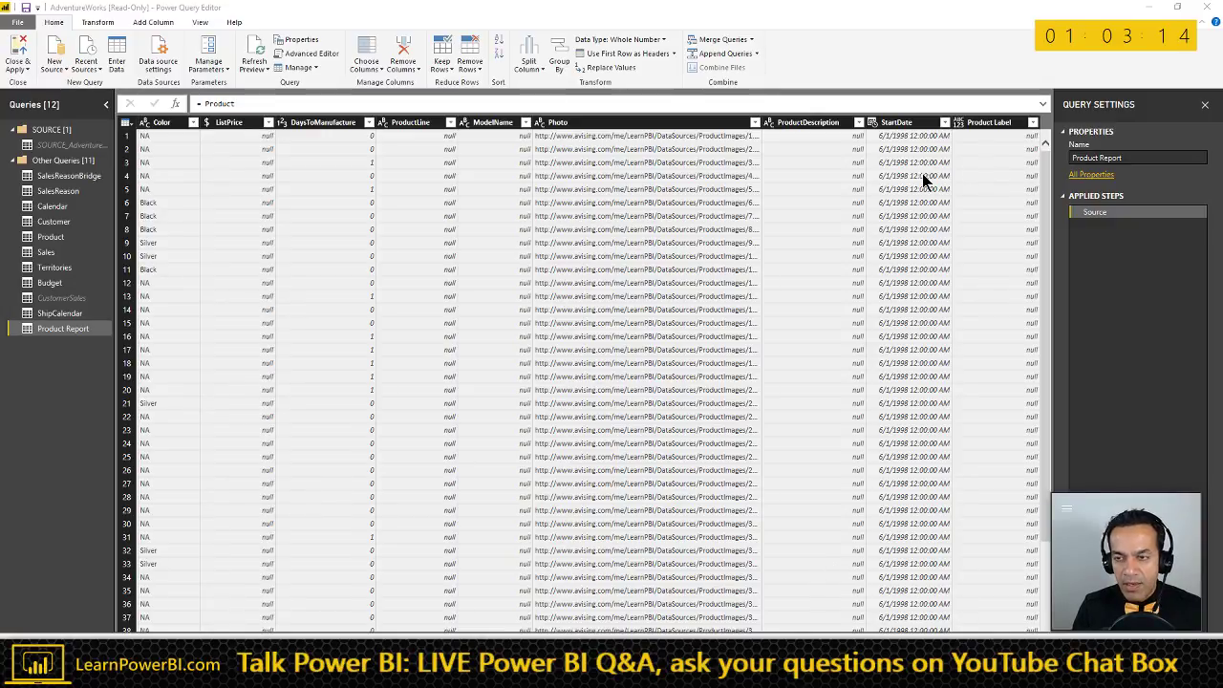
{"action": "left_click", "coordinate": [736, 42]}
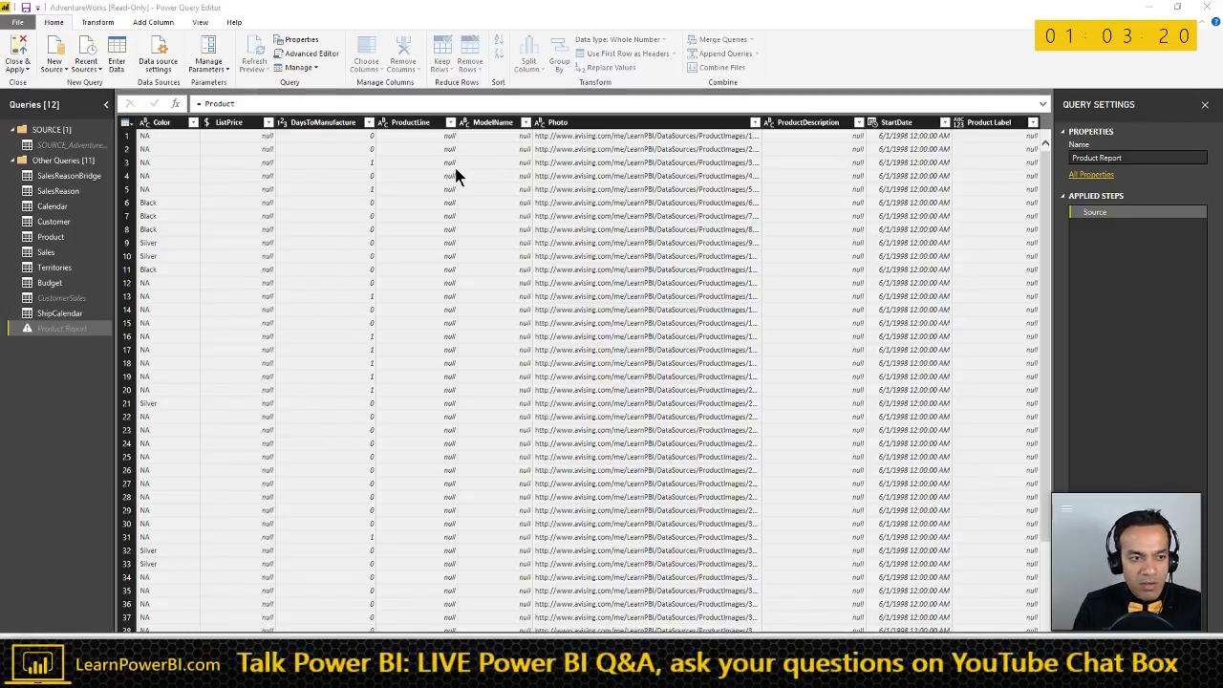
- Merge Product Report with the Sales table, matching on ProductKey
{"action": "left_click", "coordinate": [470, 347]}
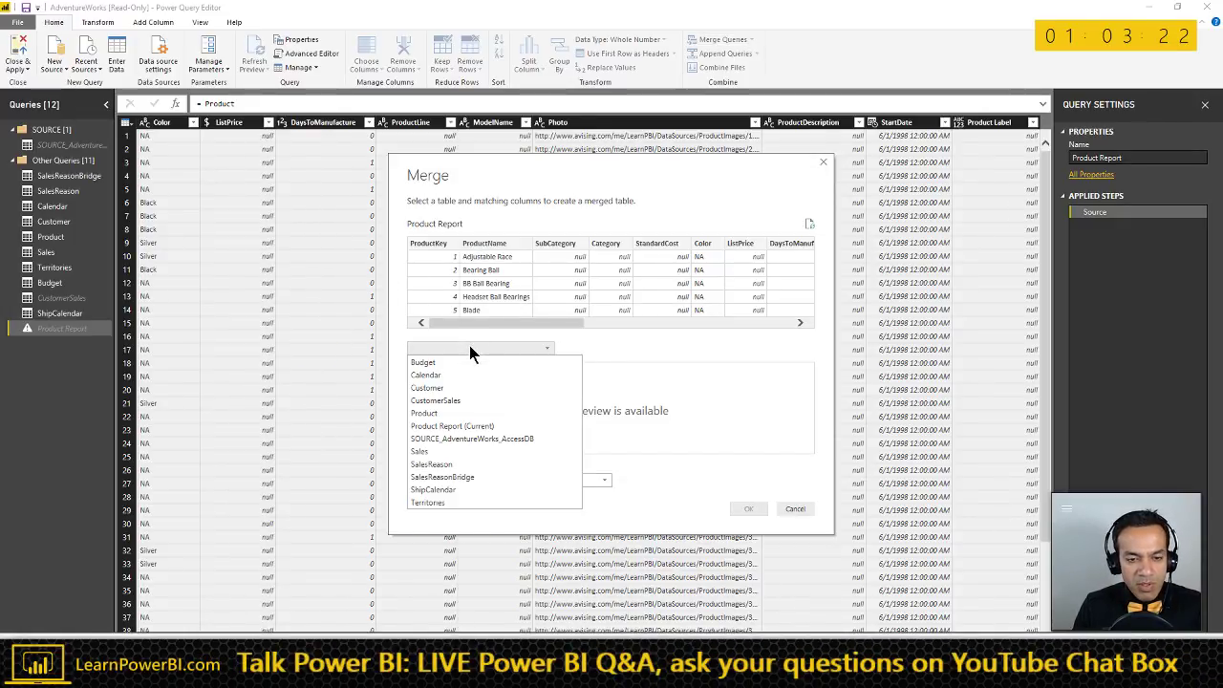
{"action": "left_click", "coordinate": [435, 451]}
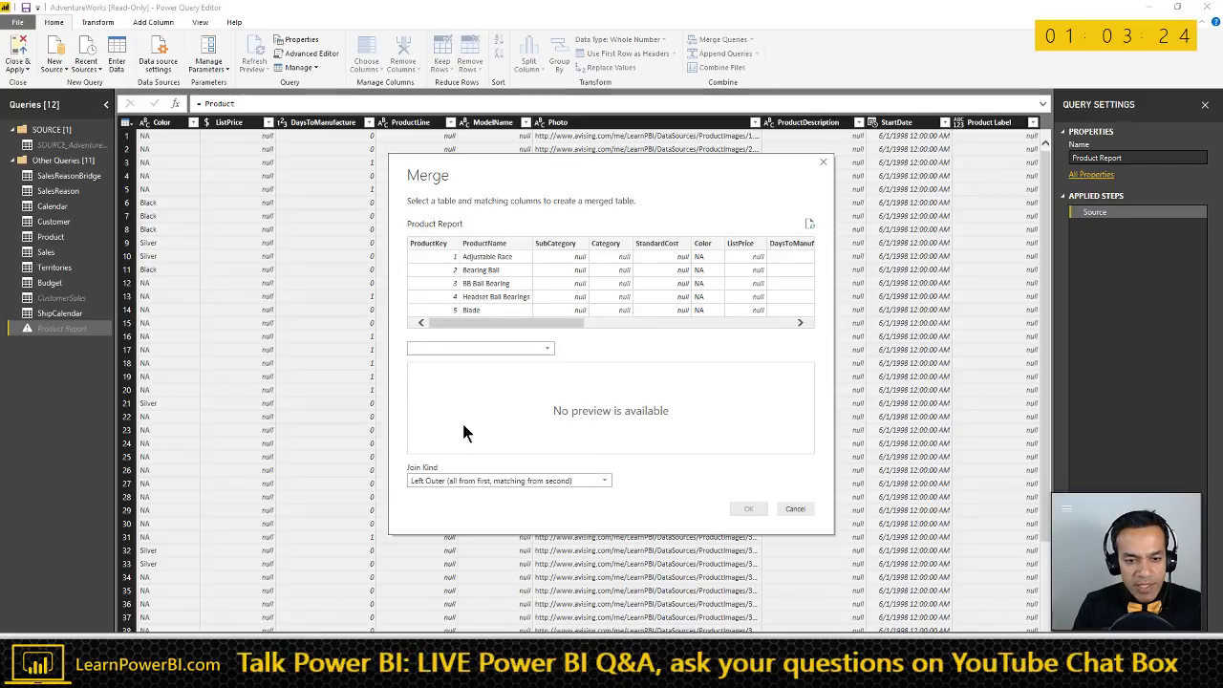
{"action": "left_click_drag", "start_coordinate": [497, 450], "coordinate": [703, 451]}
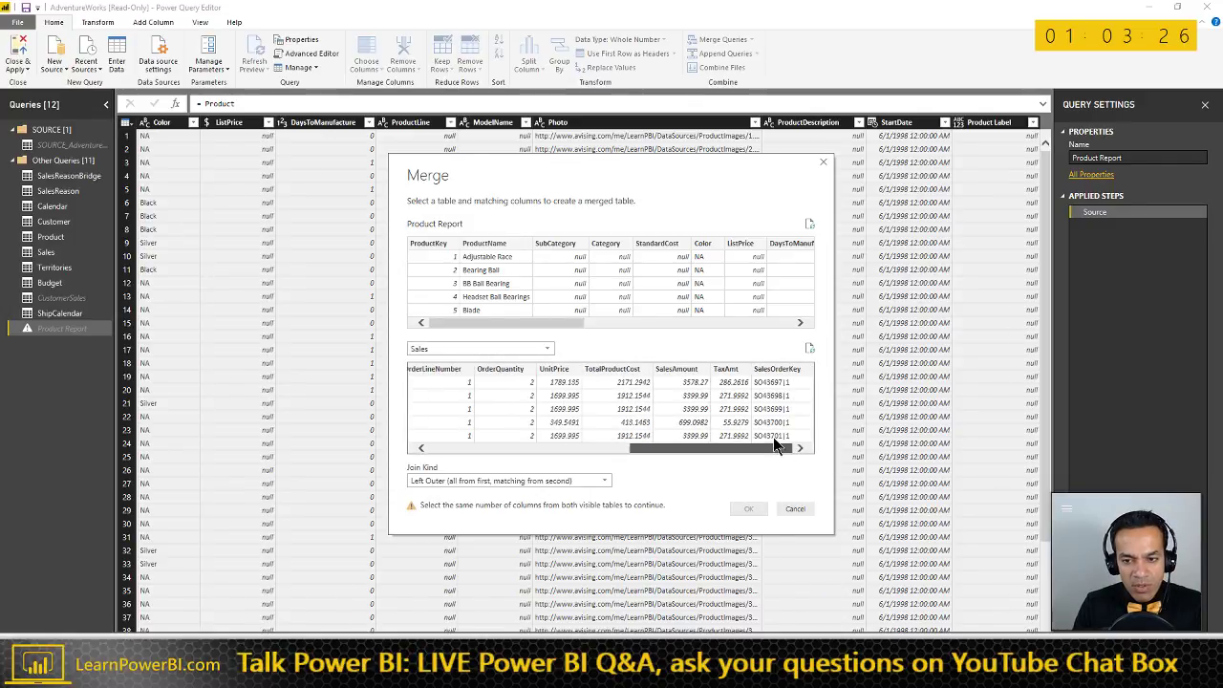
{"action": "left_click", "coordinate": [683, 370]}
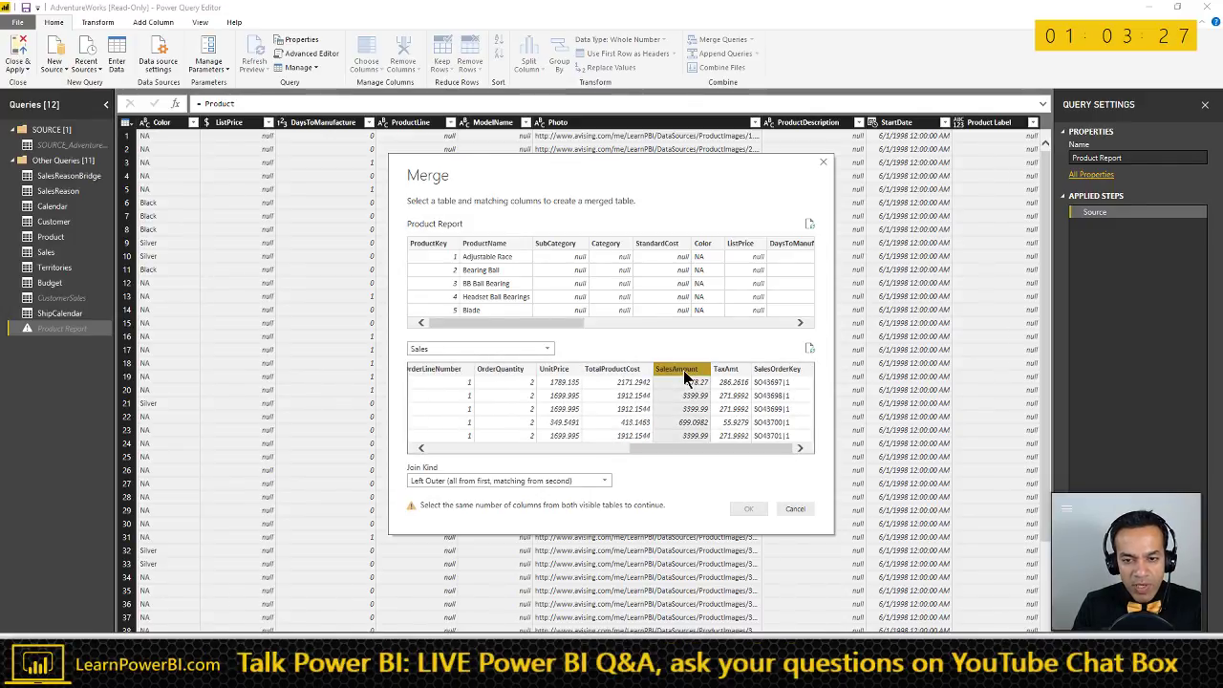
{"action": "left_click", "coordinate": [516, 448]}
{"action": "left_click", "coordinate": [450, 448]}
{"action": "left_click", "coordinate": [450, 448]}
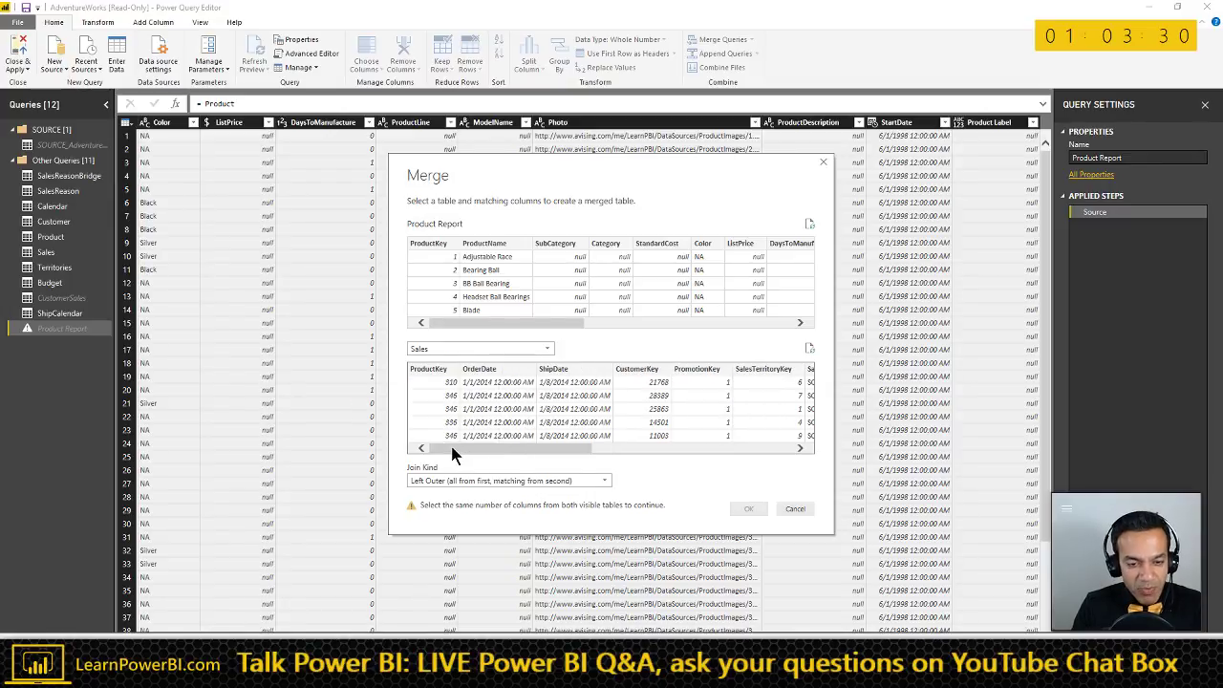
{"action": "left_click", "coordinate": [433, 371]}
{"action": "left_click", "coordinate": [431, 243]}
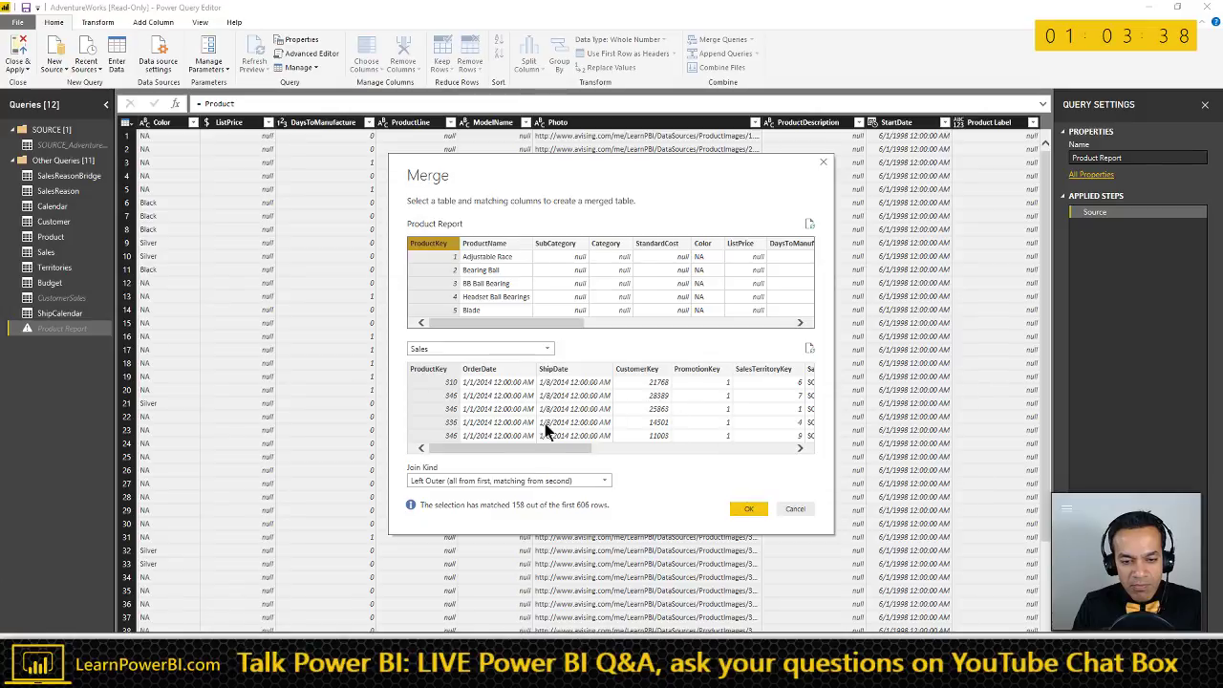
{"action": "left_click", "coordinate": [749, 508]}
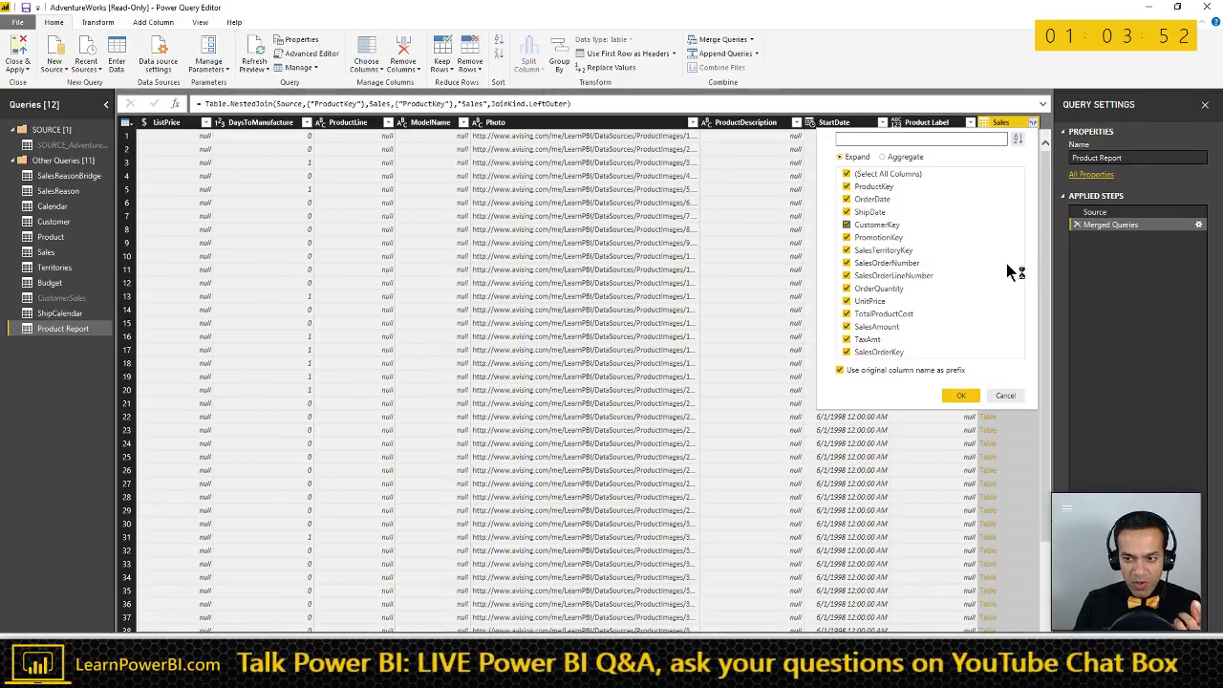
- Cancel the Sales expansion and delete the Product Report query
{"action": "left_click", "coordinate": [1005, 395]}
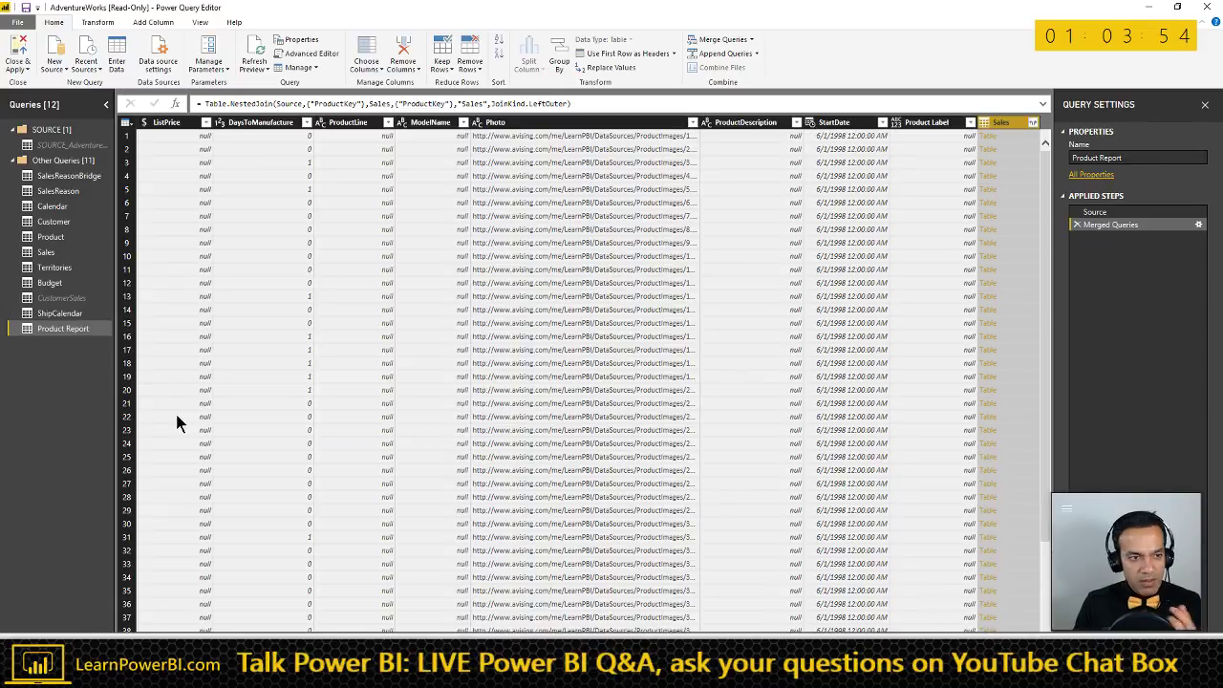
{"action": "right_click", "coordinate": [82, 334]}
{"action": "left_click", "coordinate": [239, 361]}
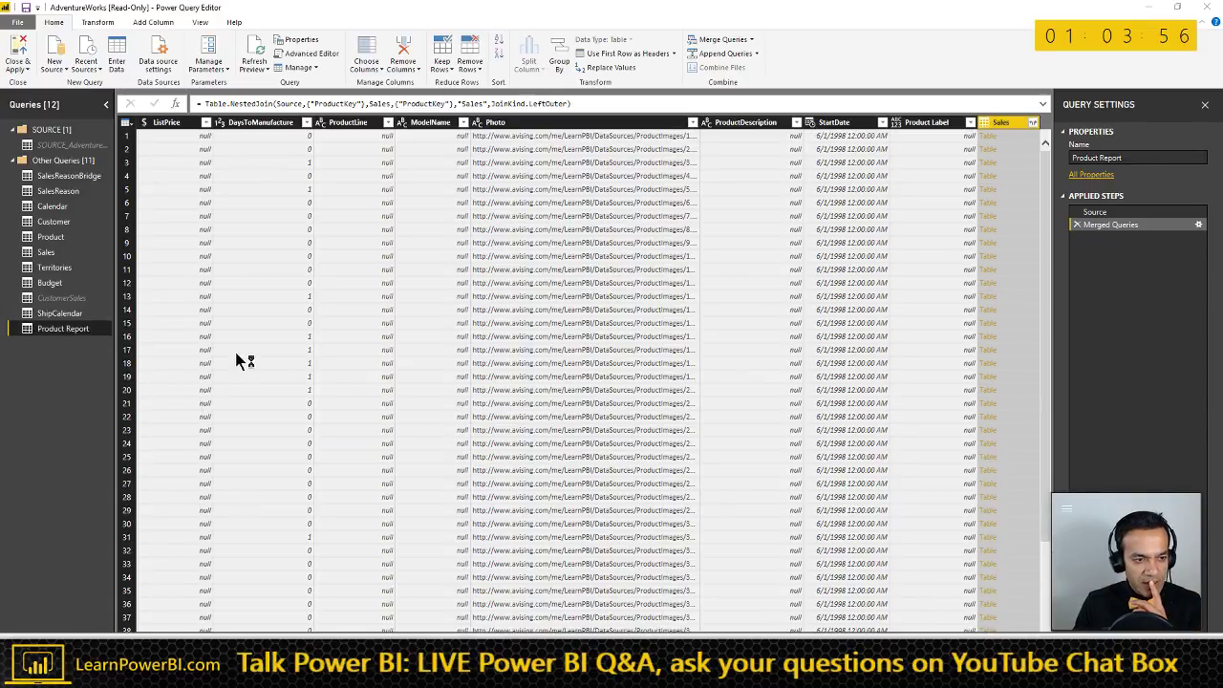
{"action": "left_click", "coordinate": [672, 369]}
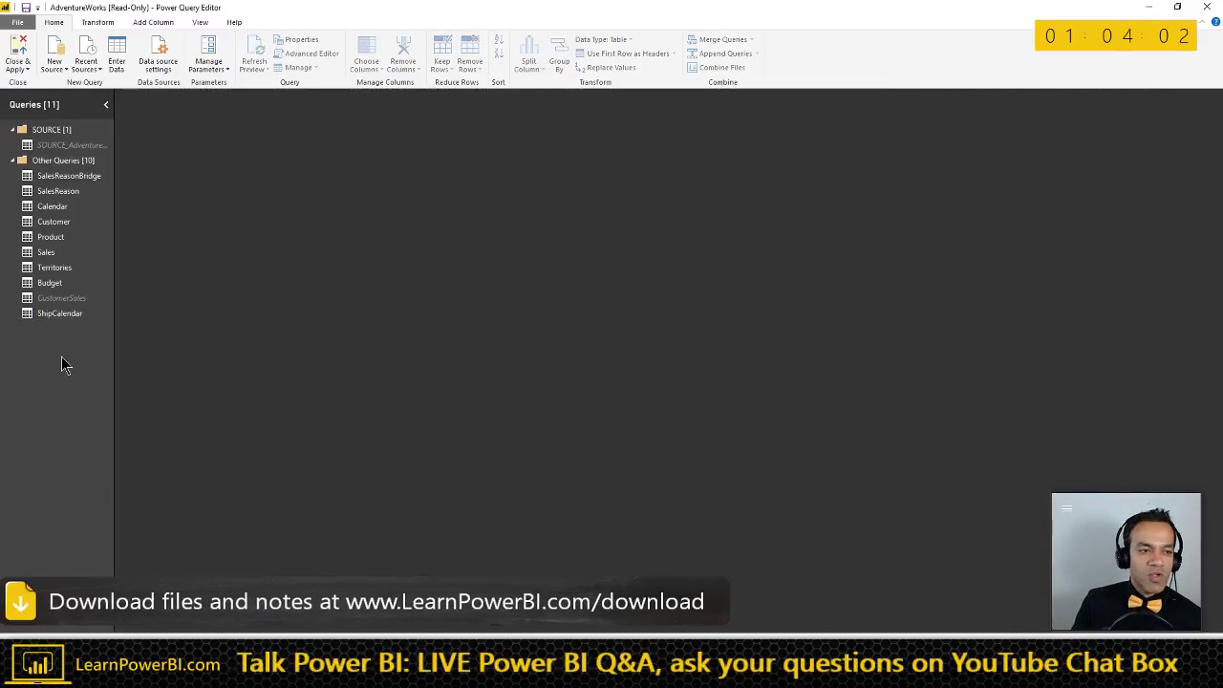
- Create a new query referencing Sales and name it 'Product Report'
{"action": "left_click", "coordinate": [55, 254]}
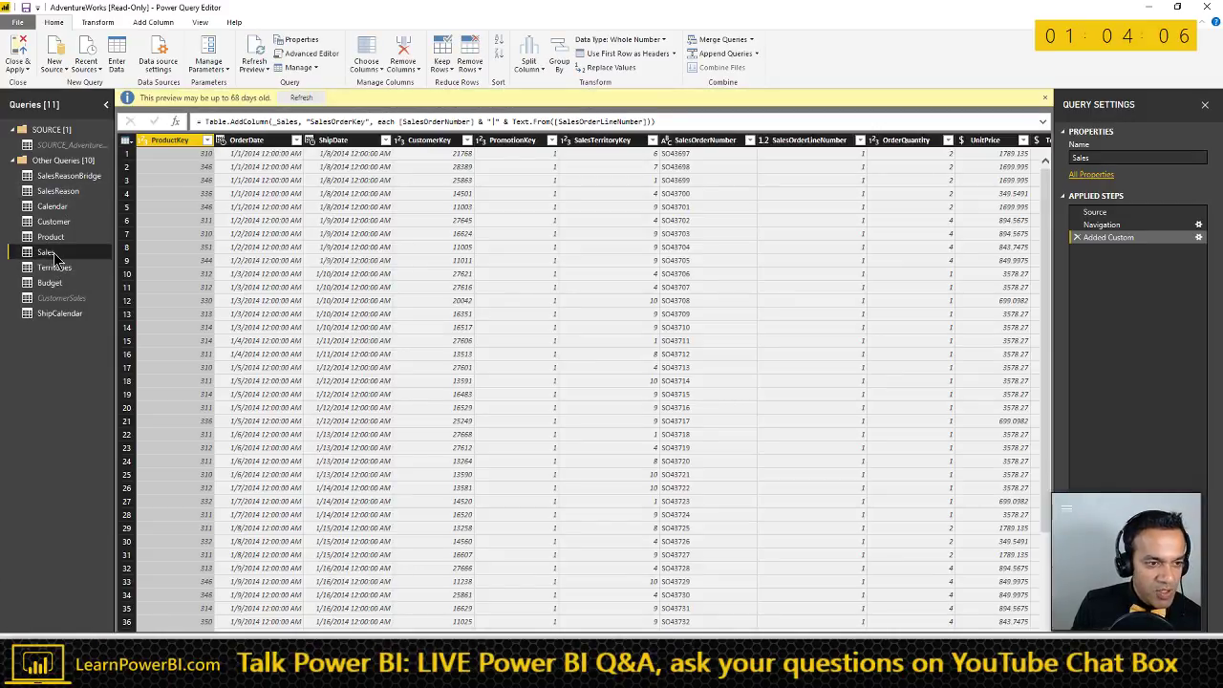
{"action": "right_click", "coordinate": [55, 256]}
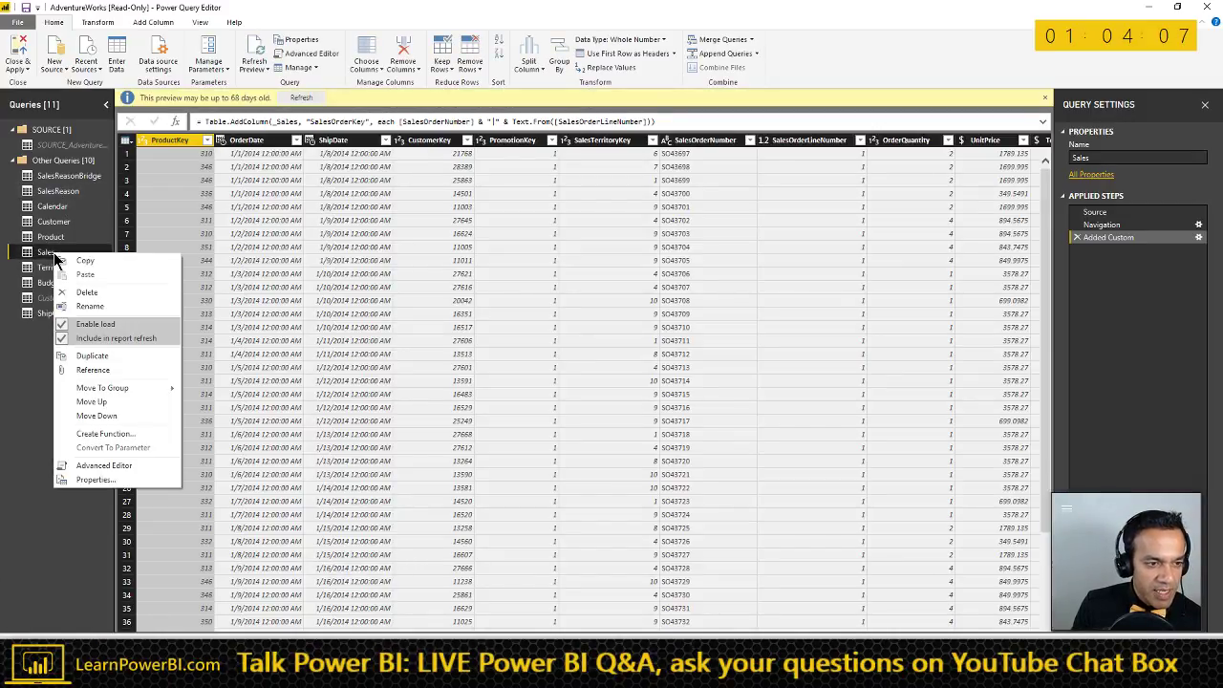
{"action": "left_click", "coordinate": [93, 371]}
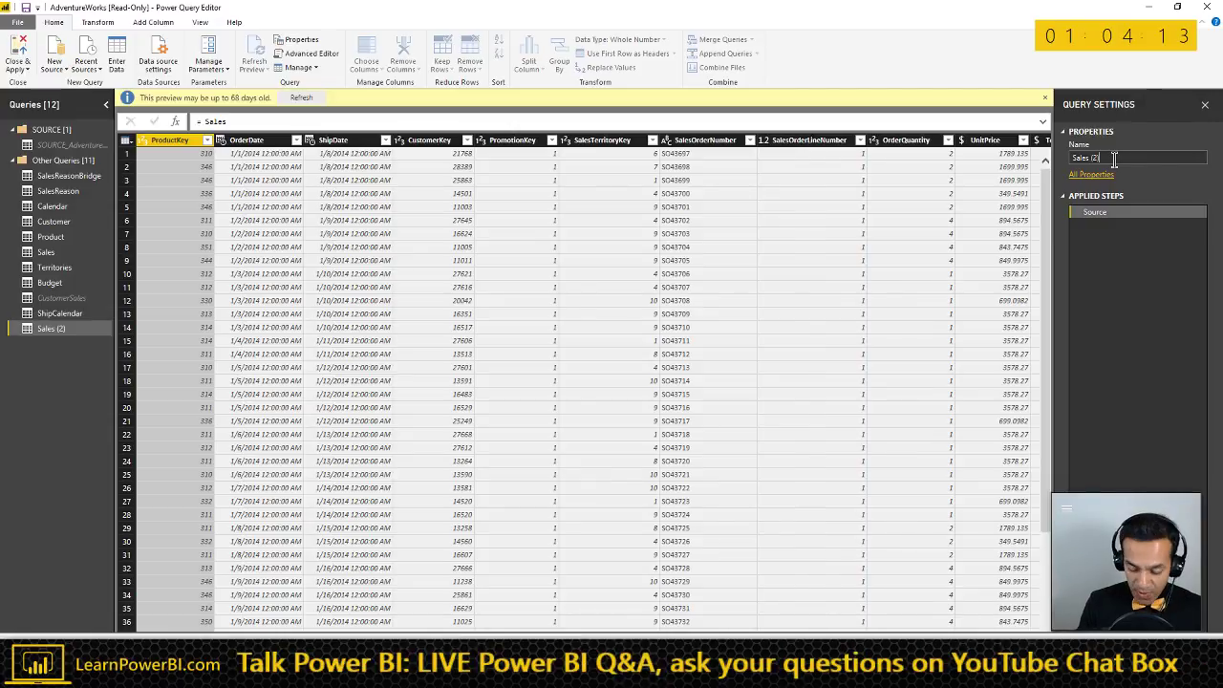
{"action": "left_click", "coordinate": [1113, 160]}
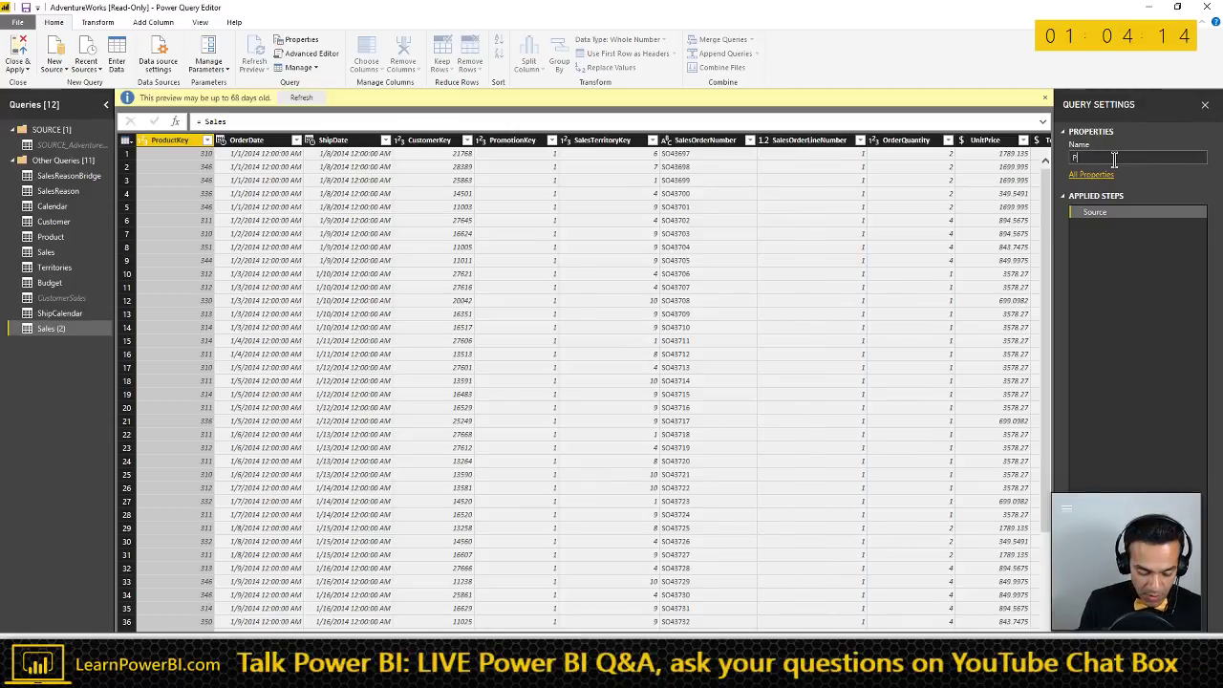
{"action": "type", "text": "Product Report"}
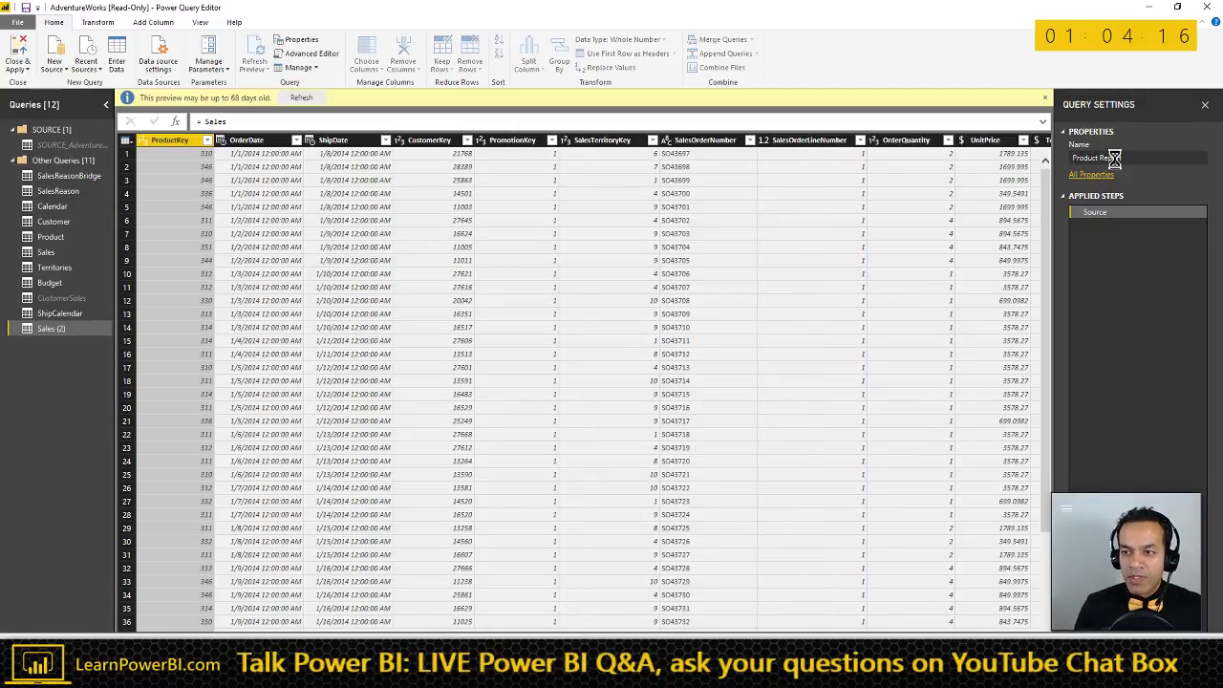
{"action": "key", "text": "Return"}
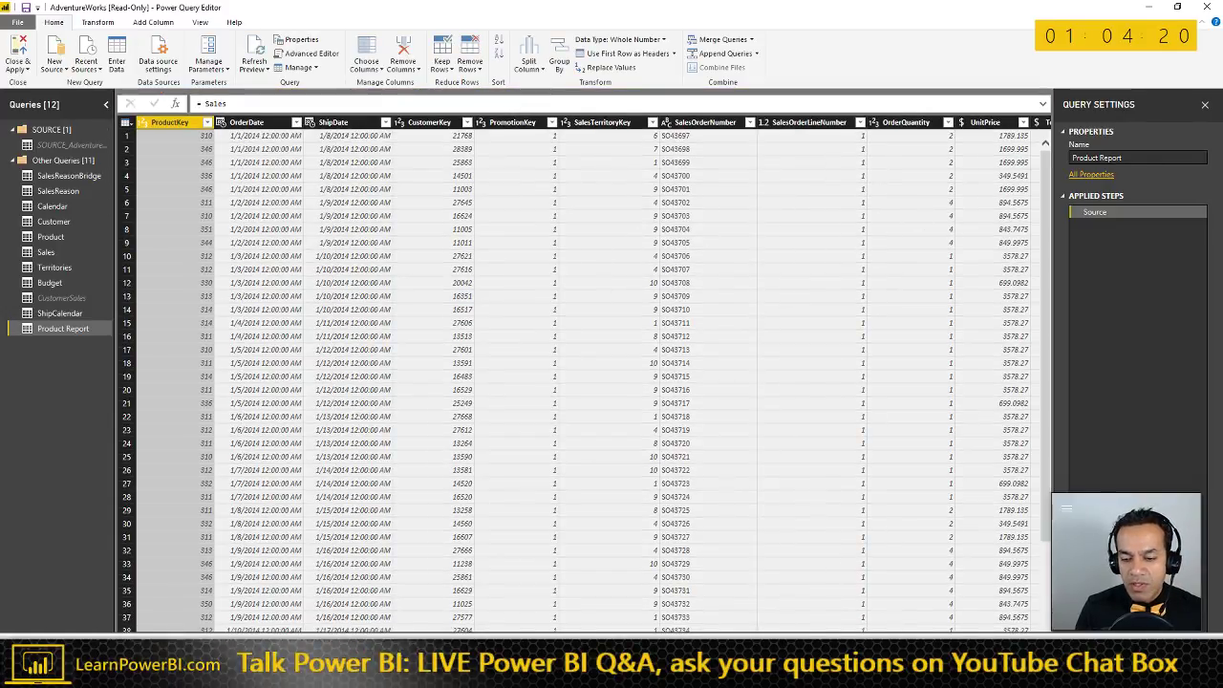
- Keep only the ProductKey and SalesAmount columns in Product Report
{"action": "scroll", "coordinate": [535, 315], "scroll_direction": "right", "scroll_amount": 5}
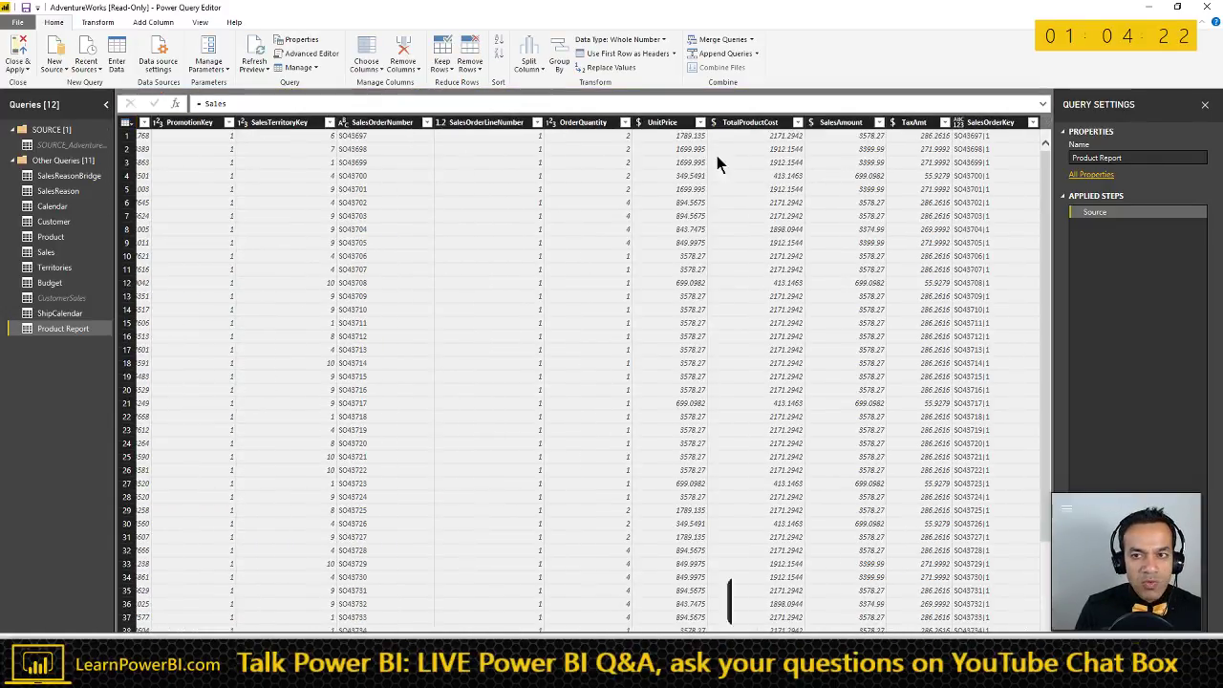
{"action": "left_click", "coordinate": [836, 126]}
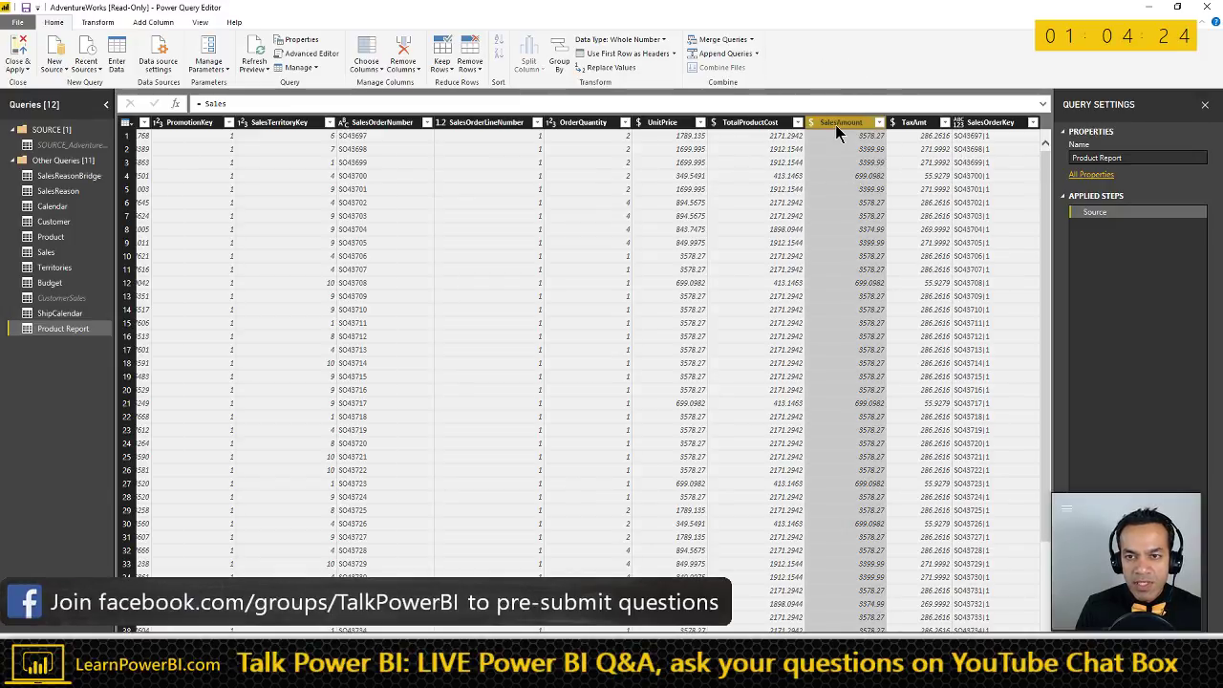
{"action": "right_click", "coordinate": [835, 124]}
{"action": "left_click", "coordinate": [683, 269]}
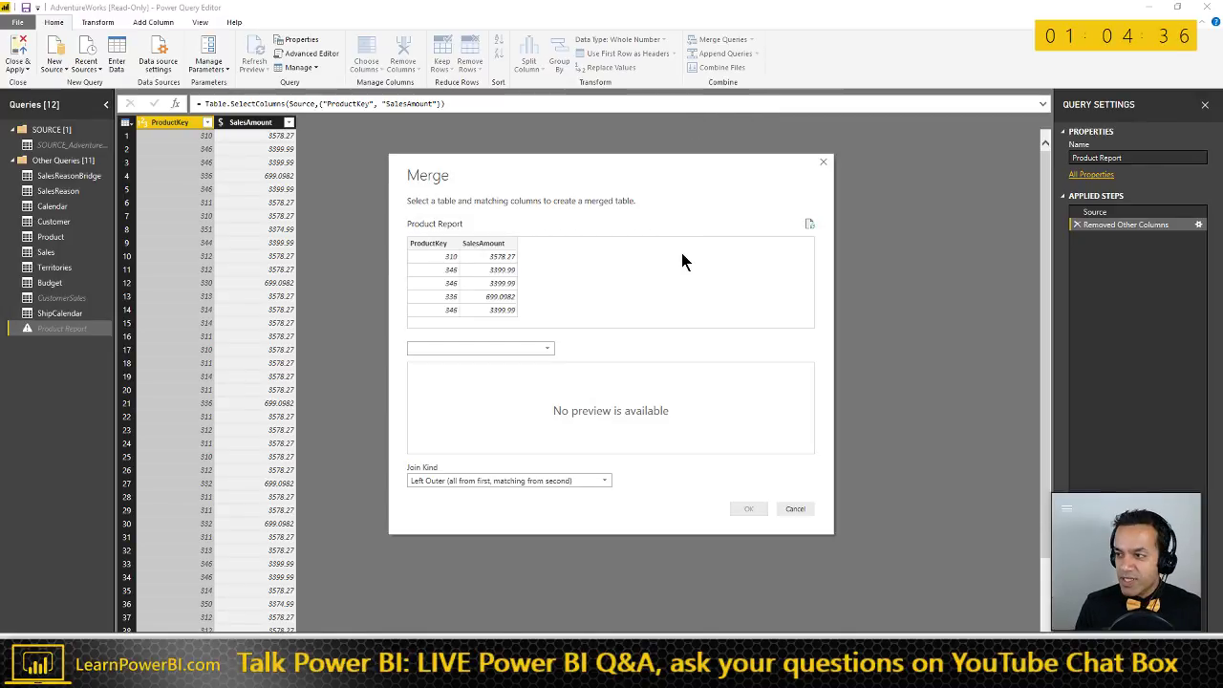
{"action": "key", "text": "alt+Tab"}
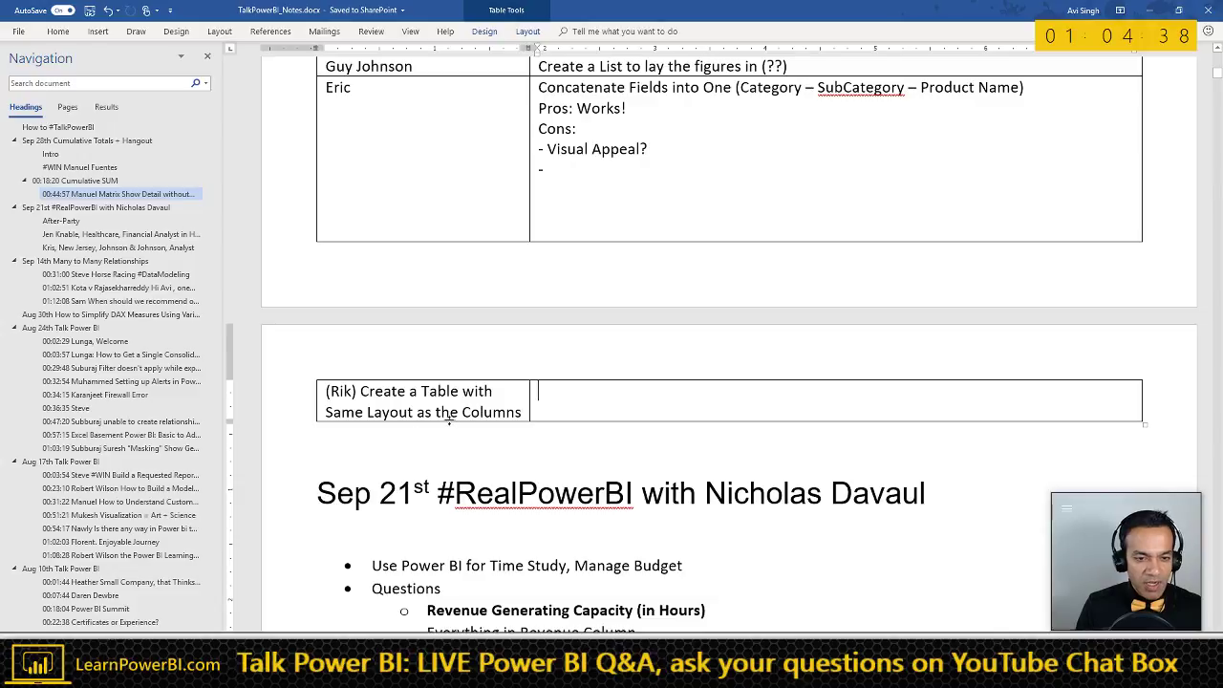
- Type a 01:03:00 note above the table about the dead-end of merging Product to Sales
{"action": "scroll", "coordinate": [454, 357], "scroll_direction": "up", "scroll_amount": 1}
{"action": "scroll", "coordinate": [454, 357], "scroll_direction": "up", "scroll_amount": 4}
{"action": "left_click", "coordinate": [396, 251]}
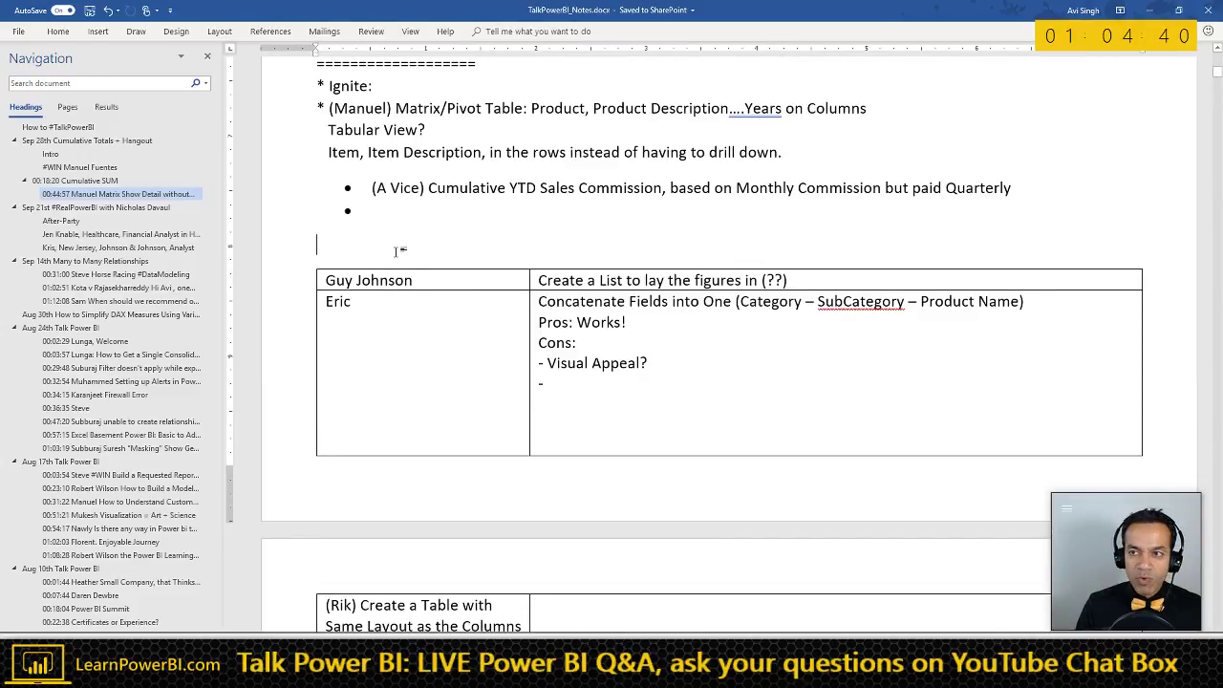
{"action": "type", "text": "01:"}
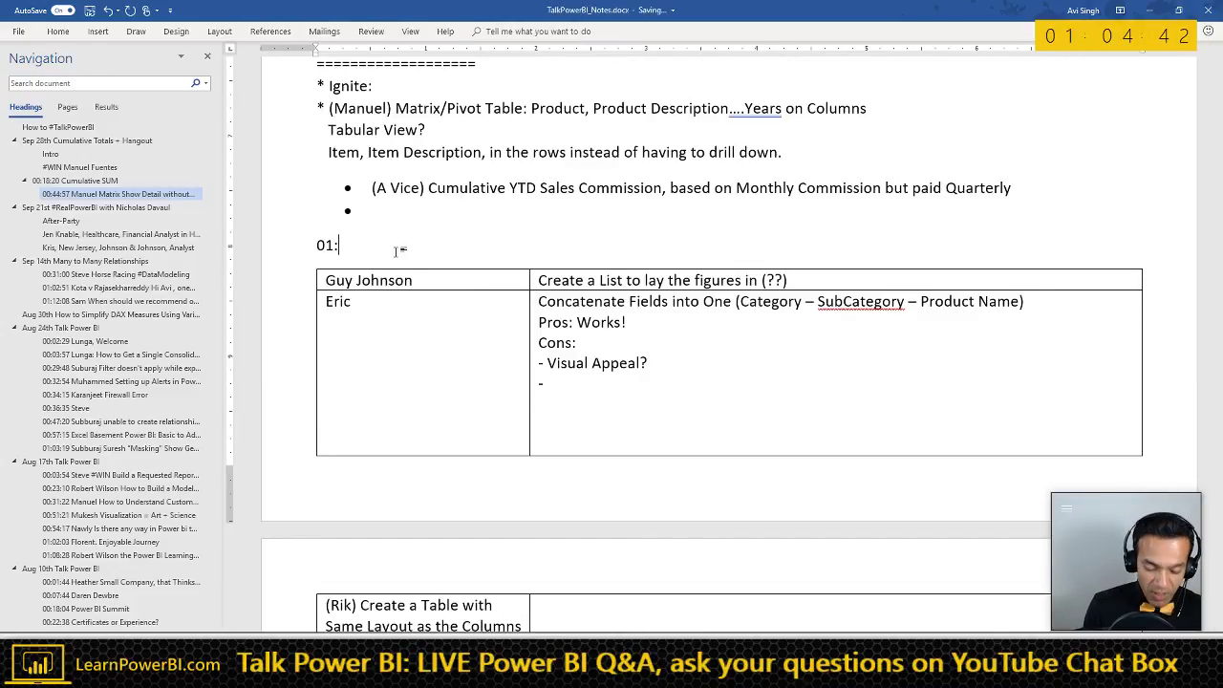
{"action": "type", "text": "03"}
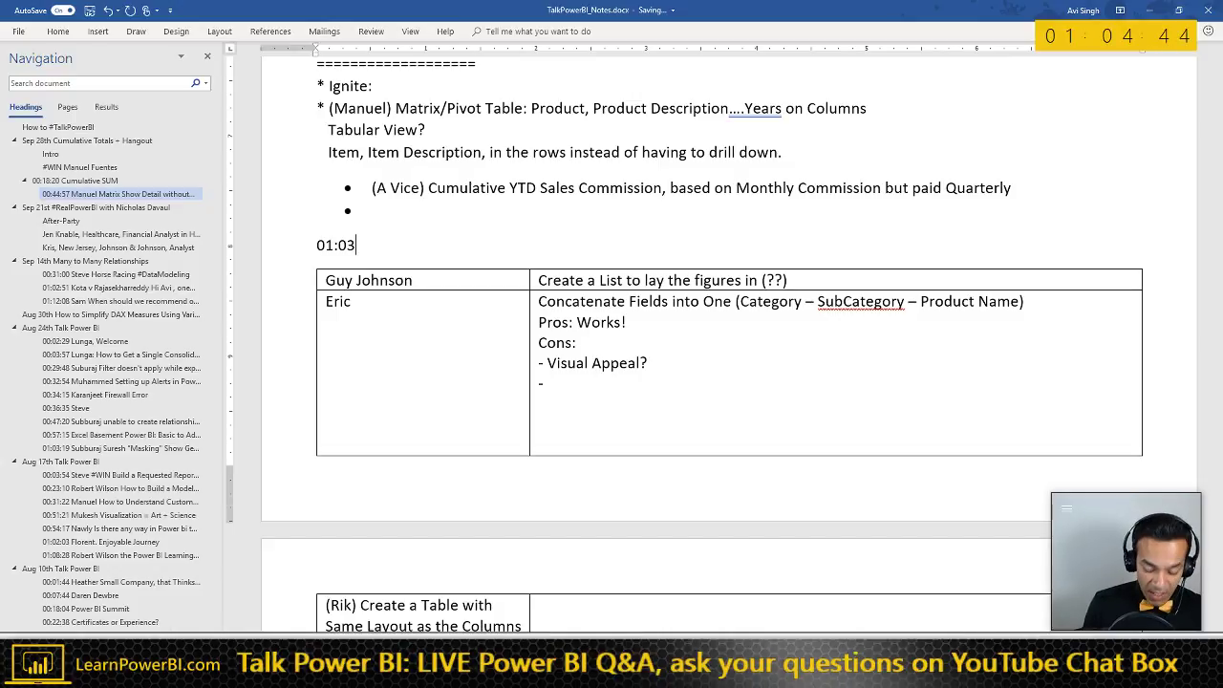
{"action": "type", "text": ":00 Avi"}
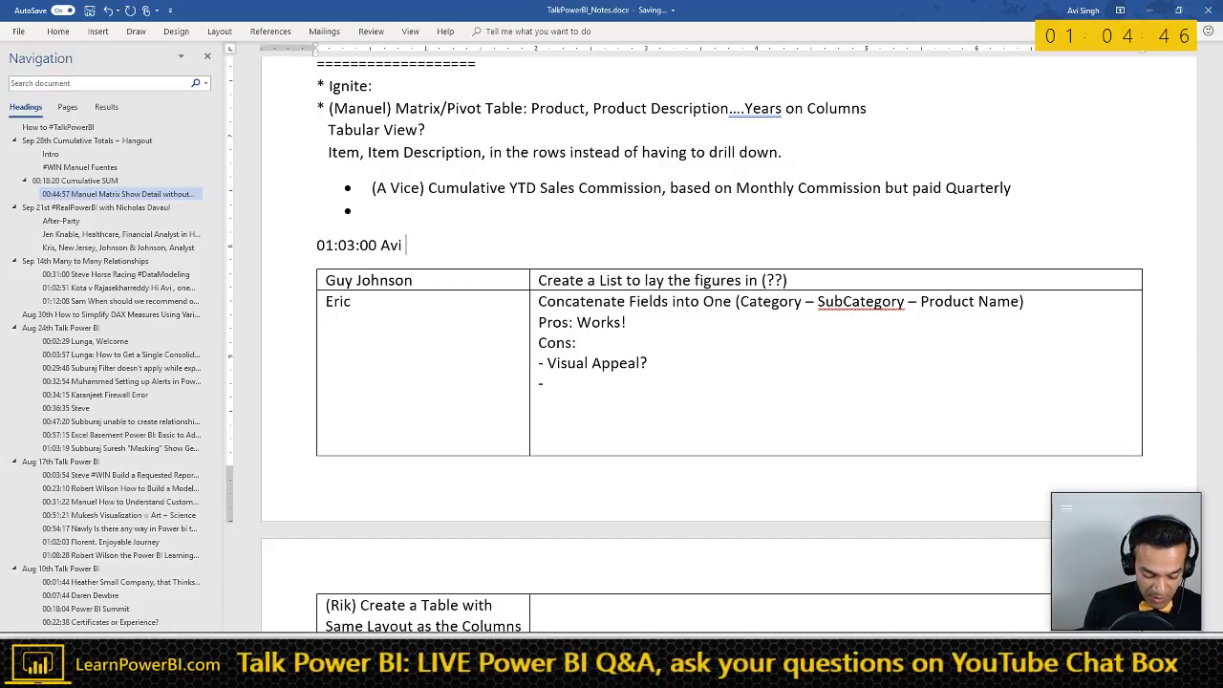
{"action": "type", "text": " walked into a Dead-End"}
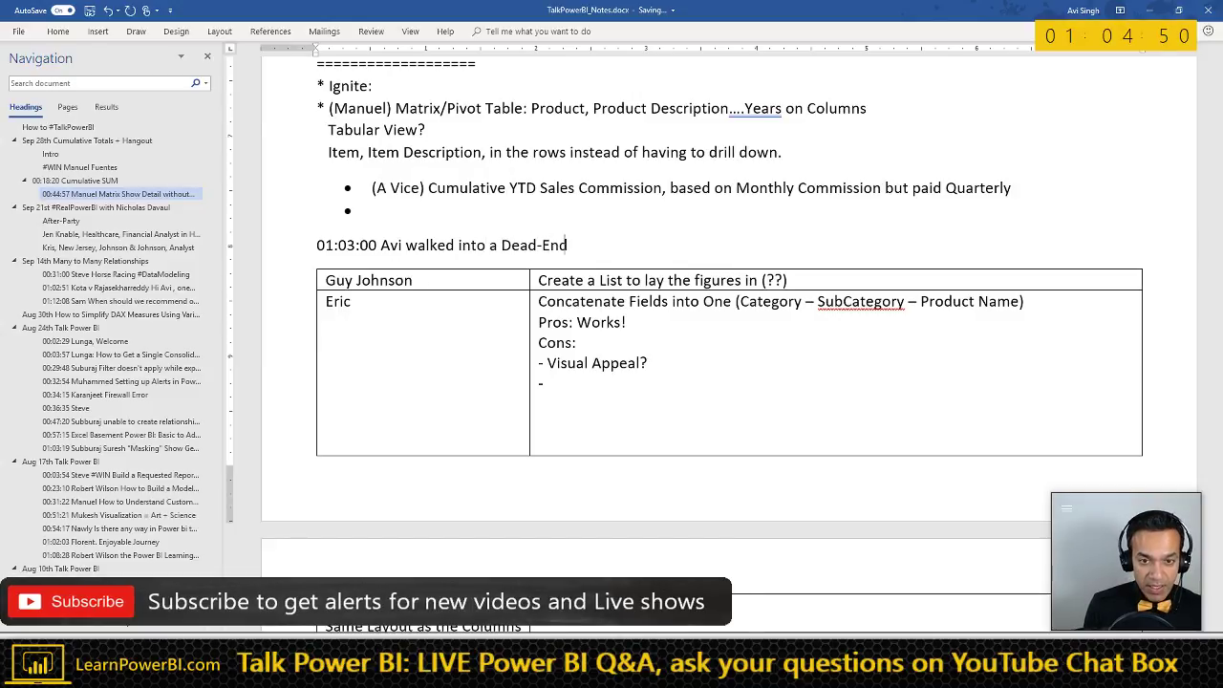
{"action": "type", "text": ", Merging Product to Sales (this would have"}
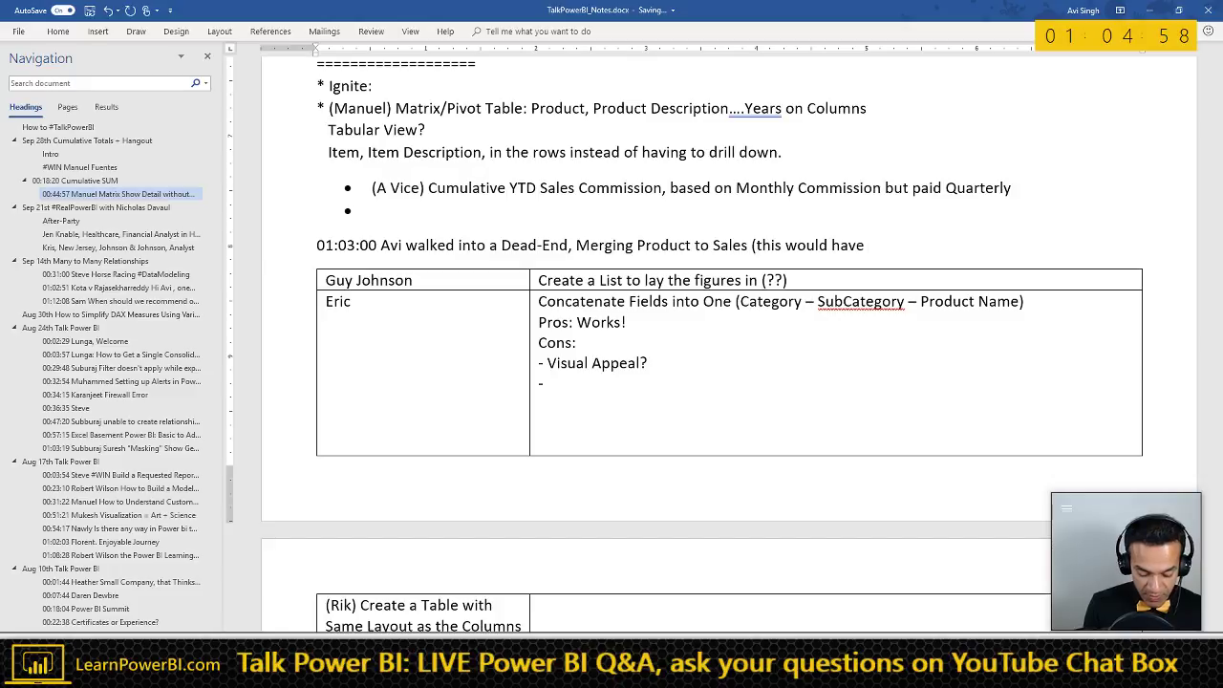
{"action": "type", "text": "resulted in the"}
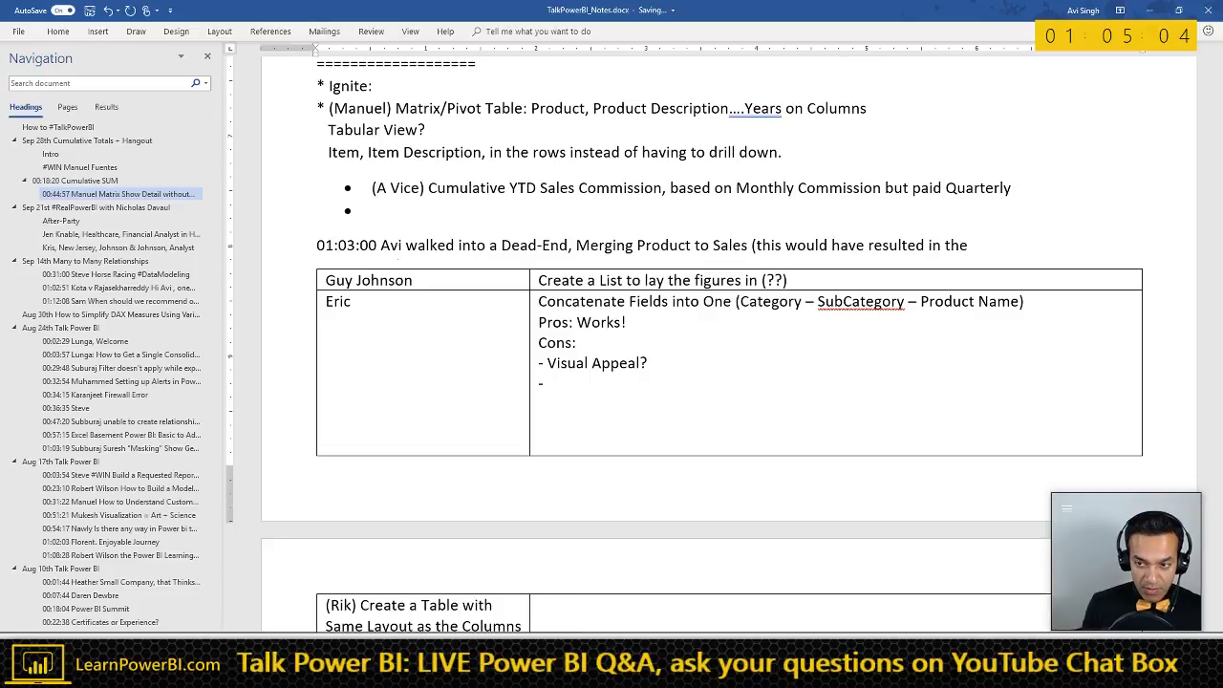
{"action": "key", "text": "ctrl+shift+Left"}
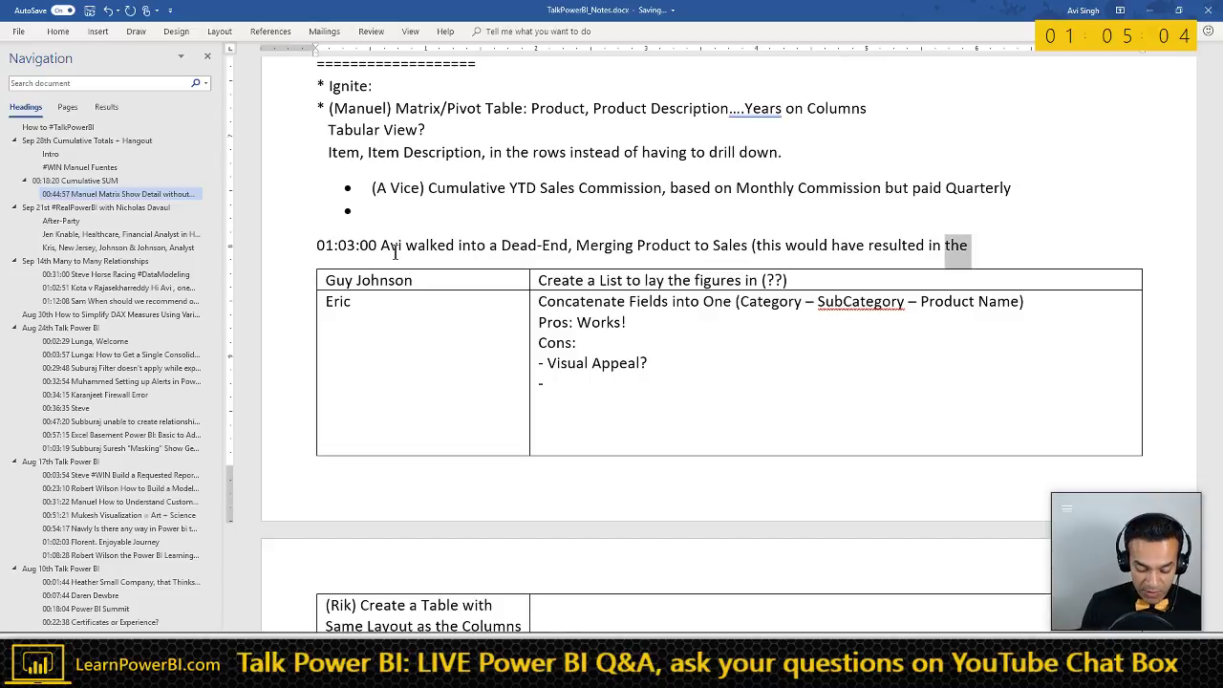
{"action": "type", "text": "World "}
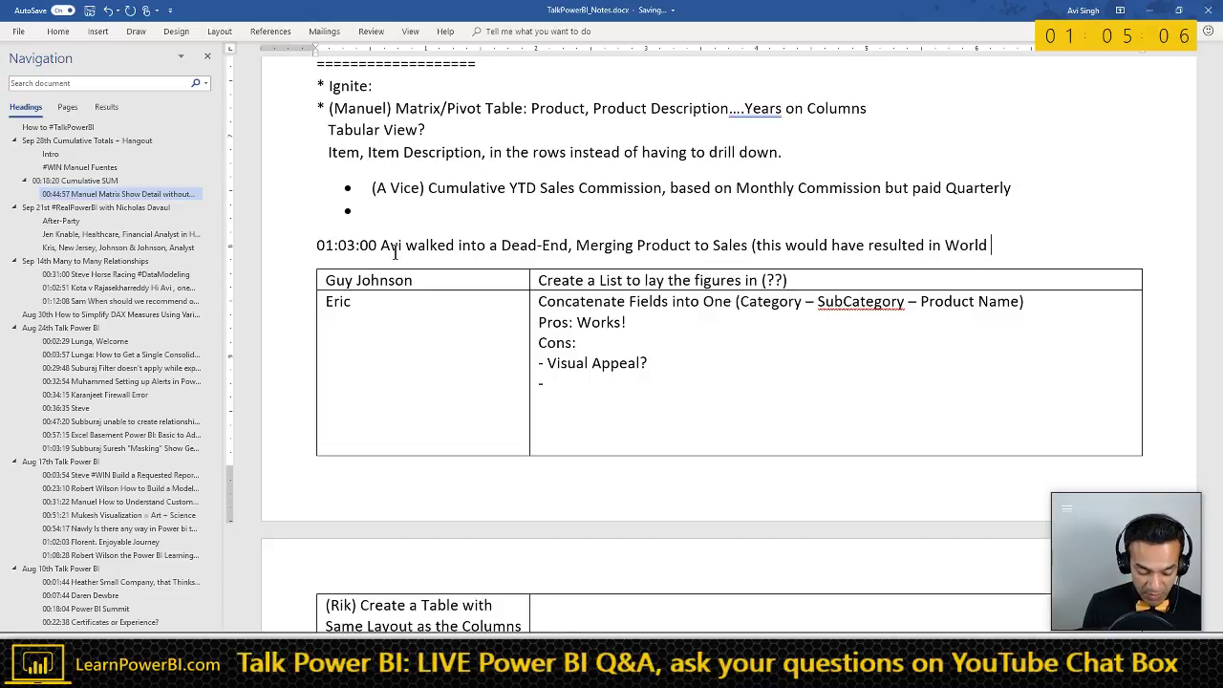
{"action": "type", "text": "Destruction"}
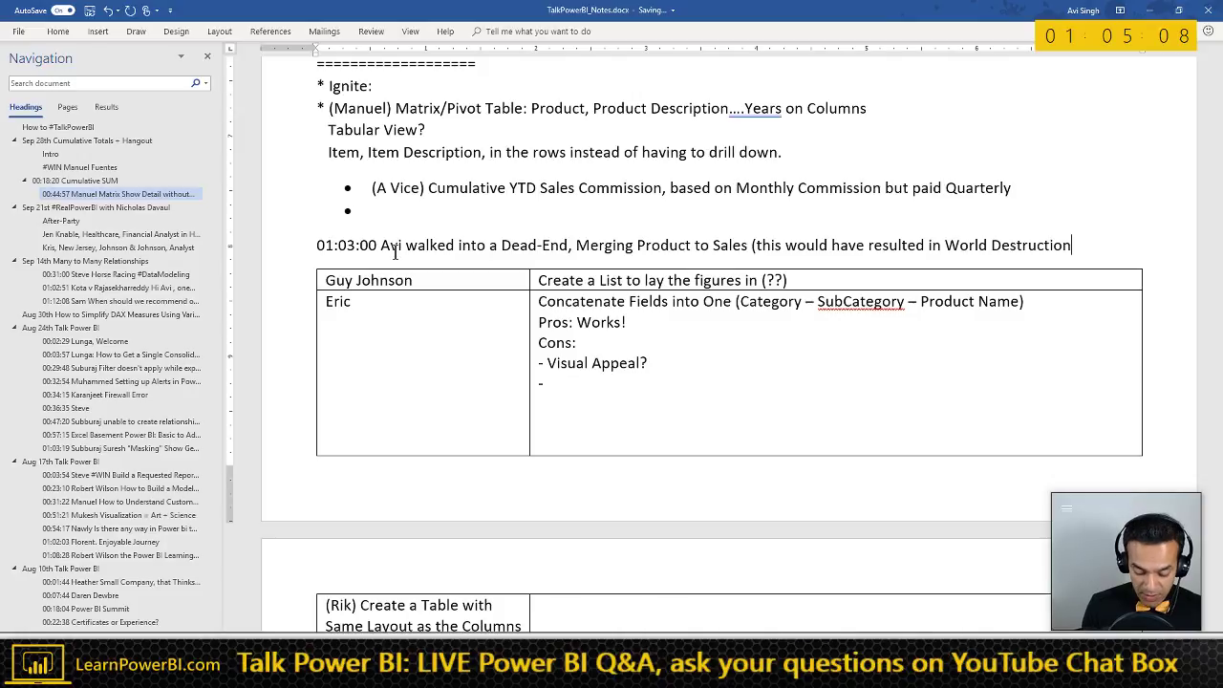
{"action": "type", "text": ")"}
- Make the 01:03:00 note line bold with a larger font size
{"action": "triple_click", "coordinate": [396, 251]}
{"action": "key", "text": "ctrl+b"}
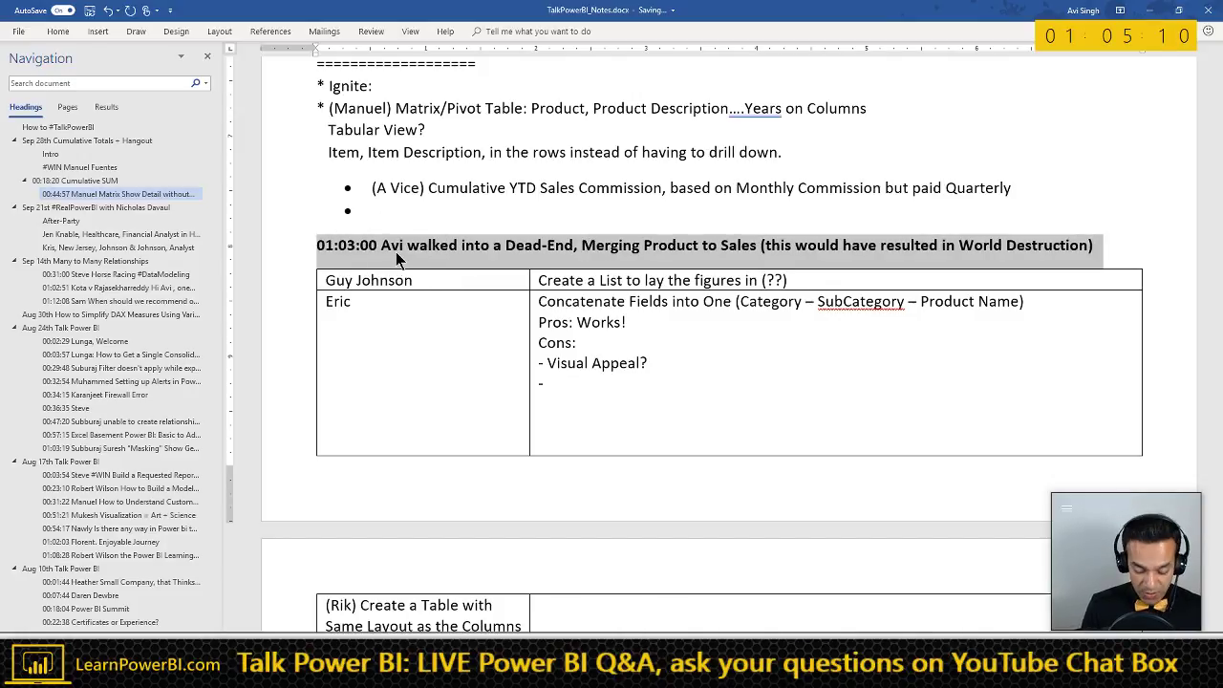
{"action": "key", "text": "ctrl+shift+period"}
{"action": "key", "text": "alt+Tab"}
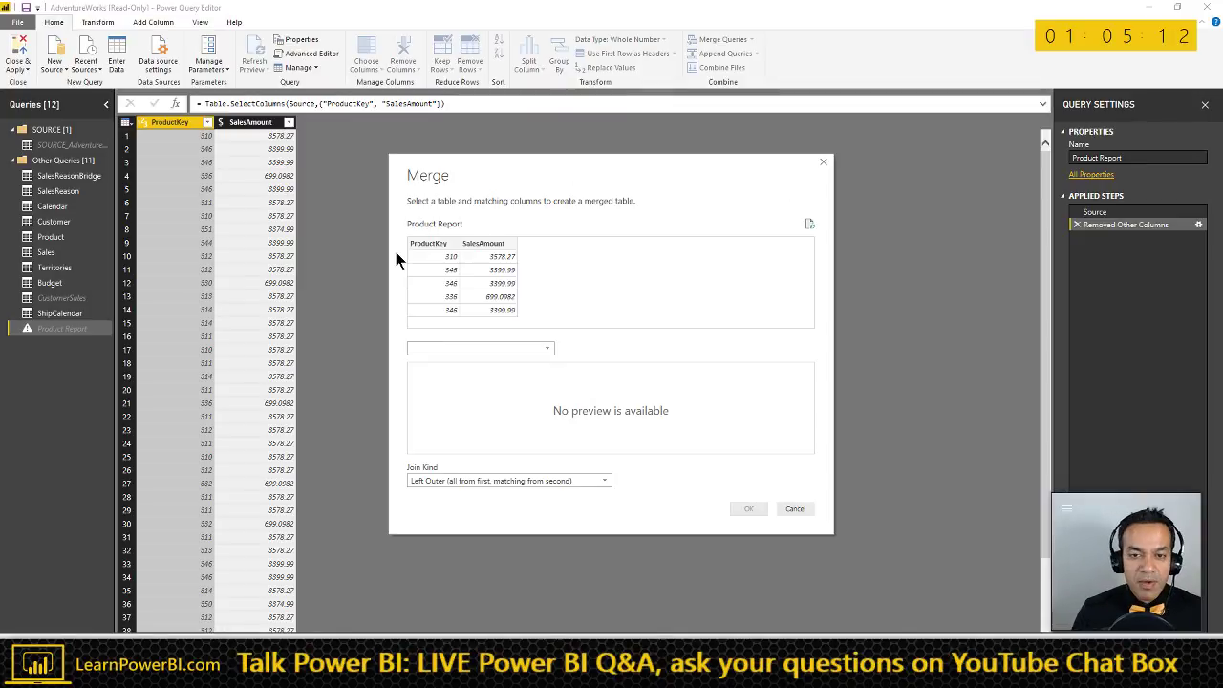
- Merge Product Report with the Product table on ProductKey
{"action": "left_click", "coordinate": [481, 350]}
{"action": "left_click", "coordinate": [478, 352]}
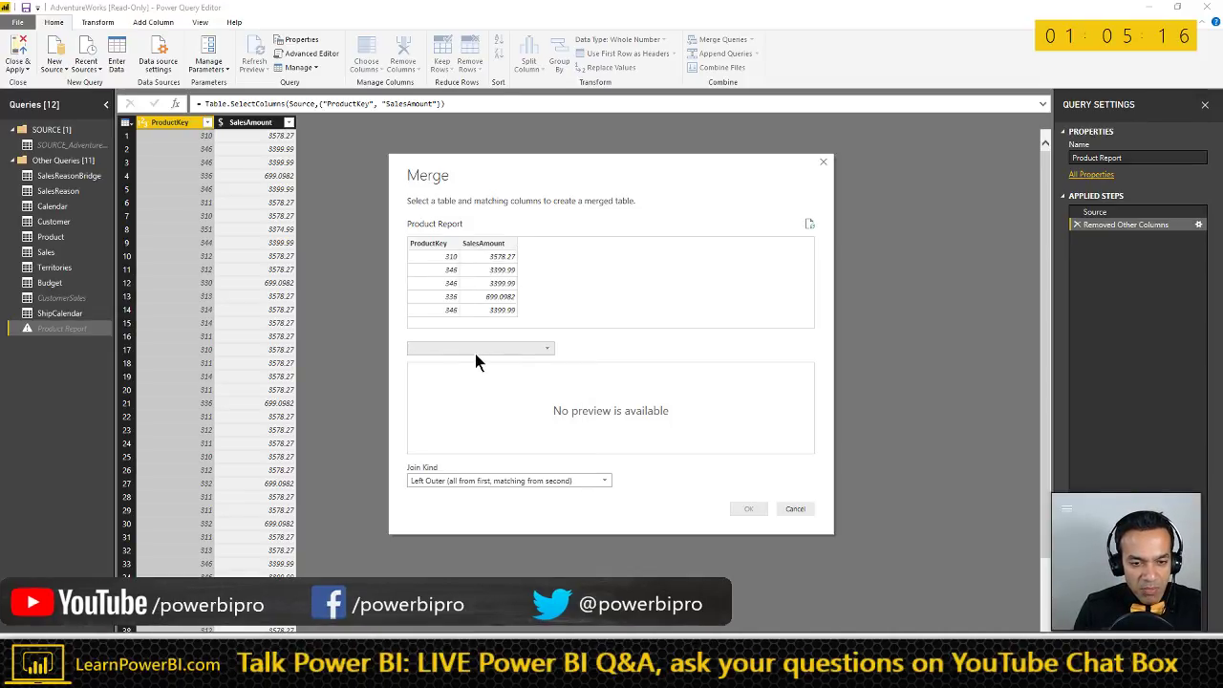
{"action": "left_click", "coordinate": [476, 352]}
{"action": "left_click", "coordinate": [435, 415]}
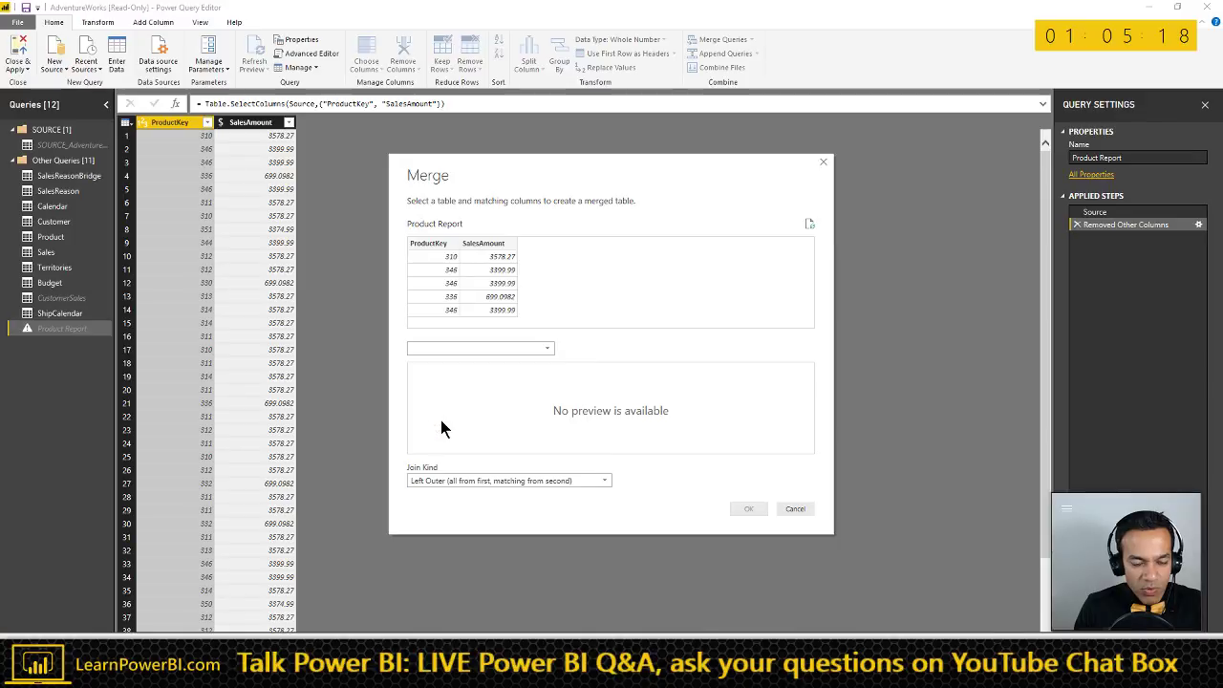
{"action": "left_click", "coordinate": [439, 244]}
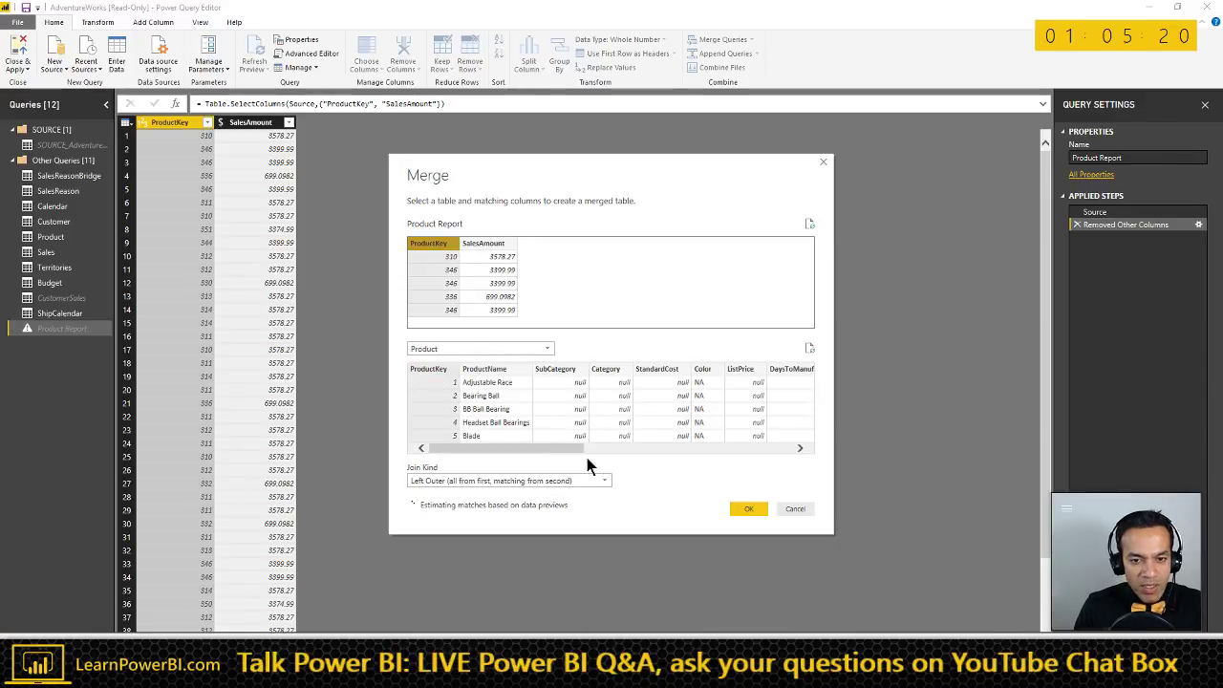
{"action": "left_click", "coordinate": [747, 511]}
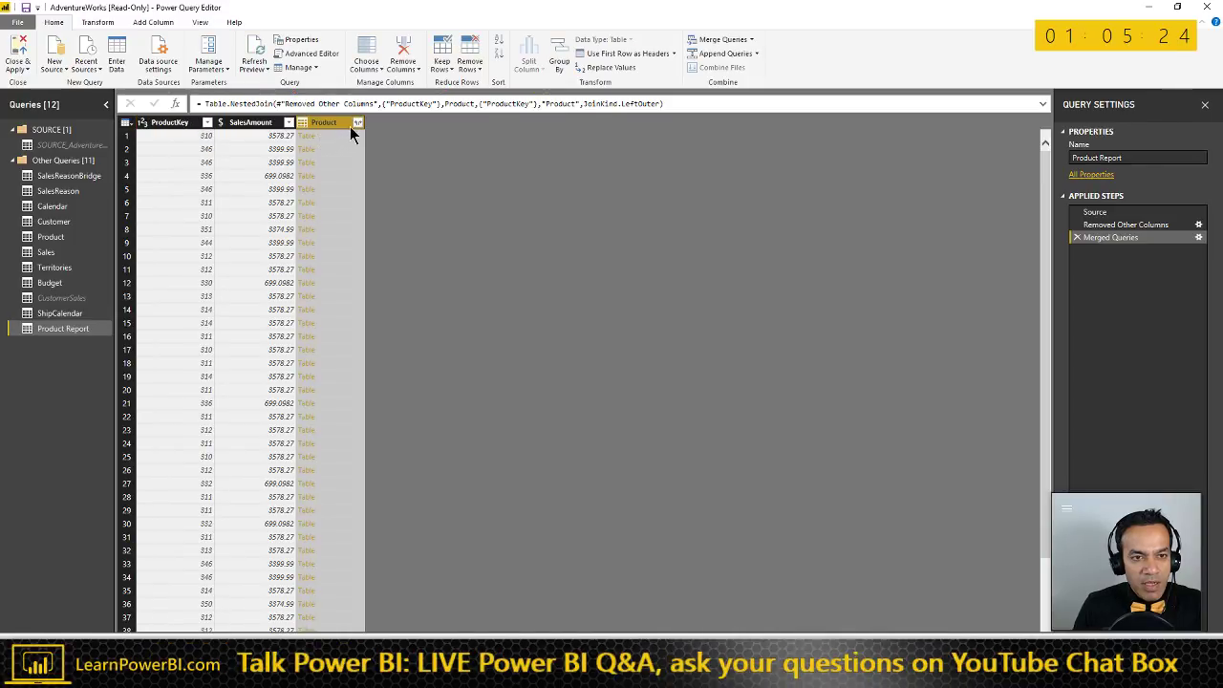
- Add OrderDate to the columns kept in the Removed Other Columns step
{"action": "left_click", "coordinate": [357, 122]}
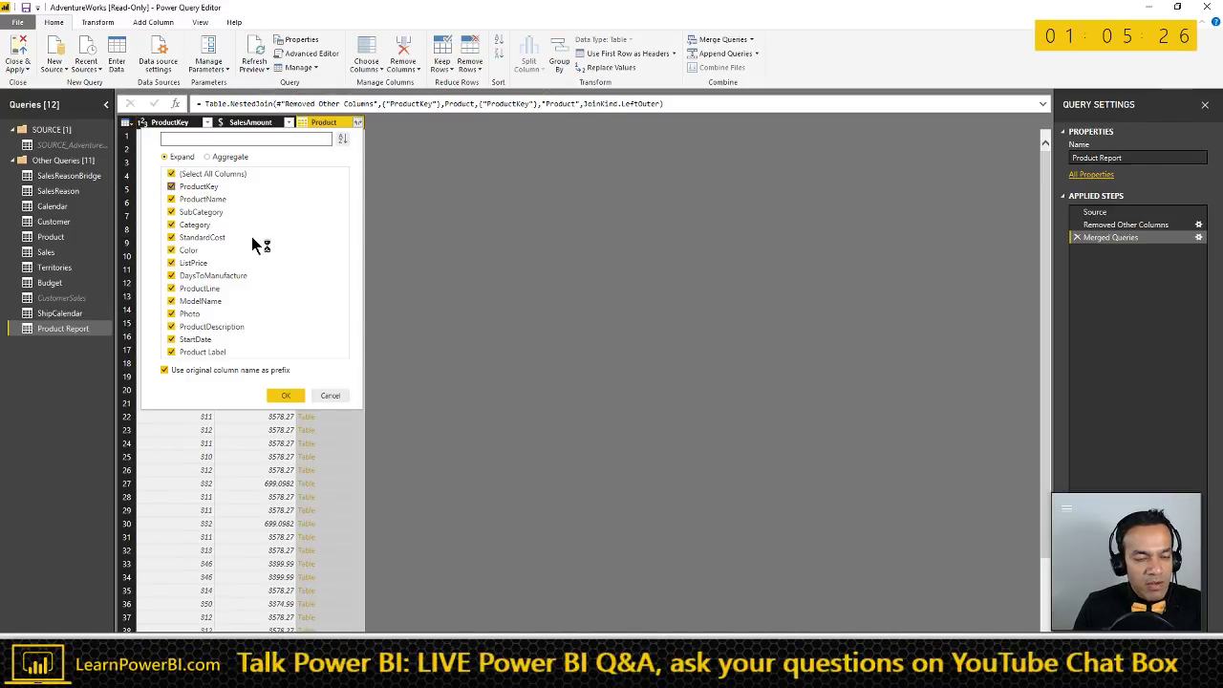
{"action": "left_click", "coordinate": [331, 396]}
{"action": "left_click", "coordinate": [1185, 226]}
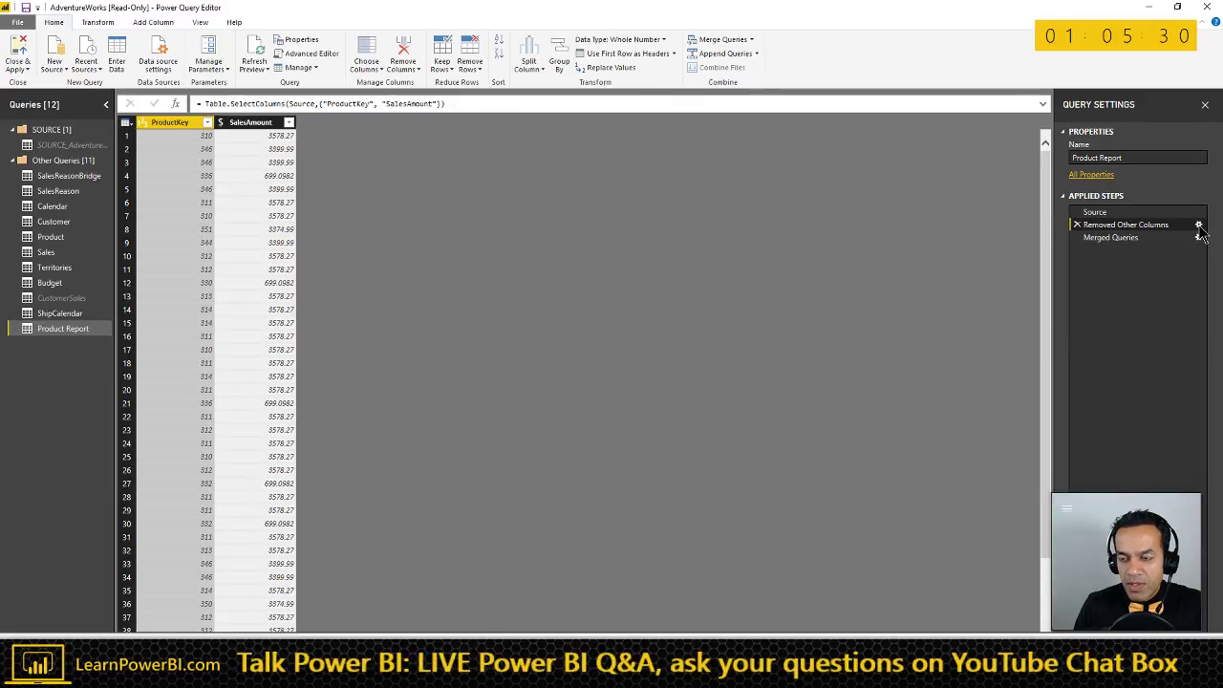
{"action": "left_click", "coordinate": [1199, 225]}
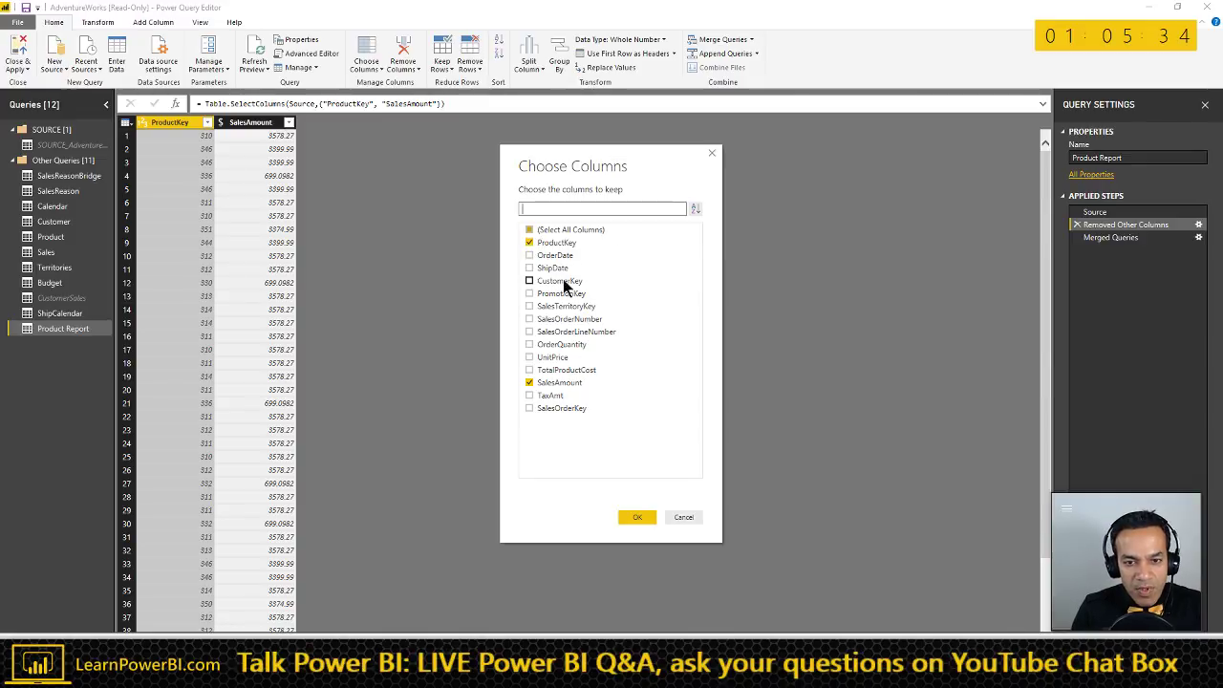
{"action": "left_click", "coordinate": [530, 256]}
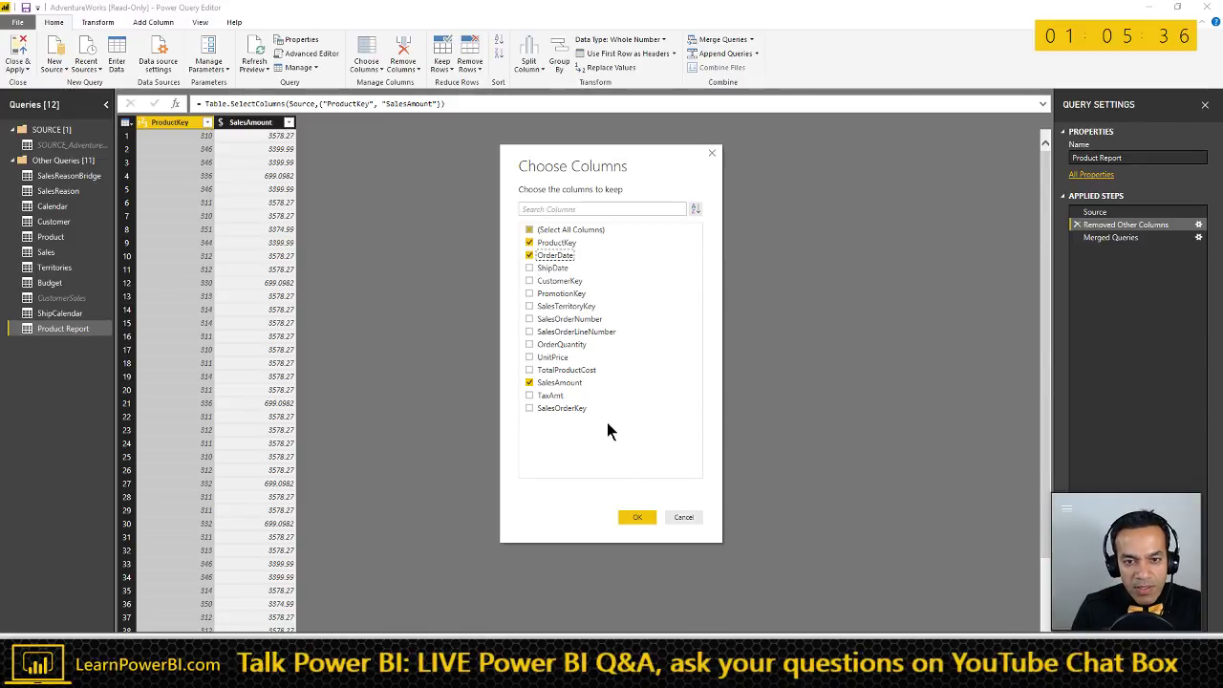
{"action": "left_click", "coordinate": [634, 517]}
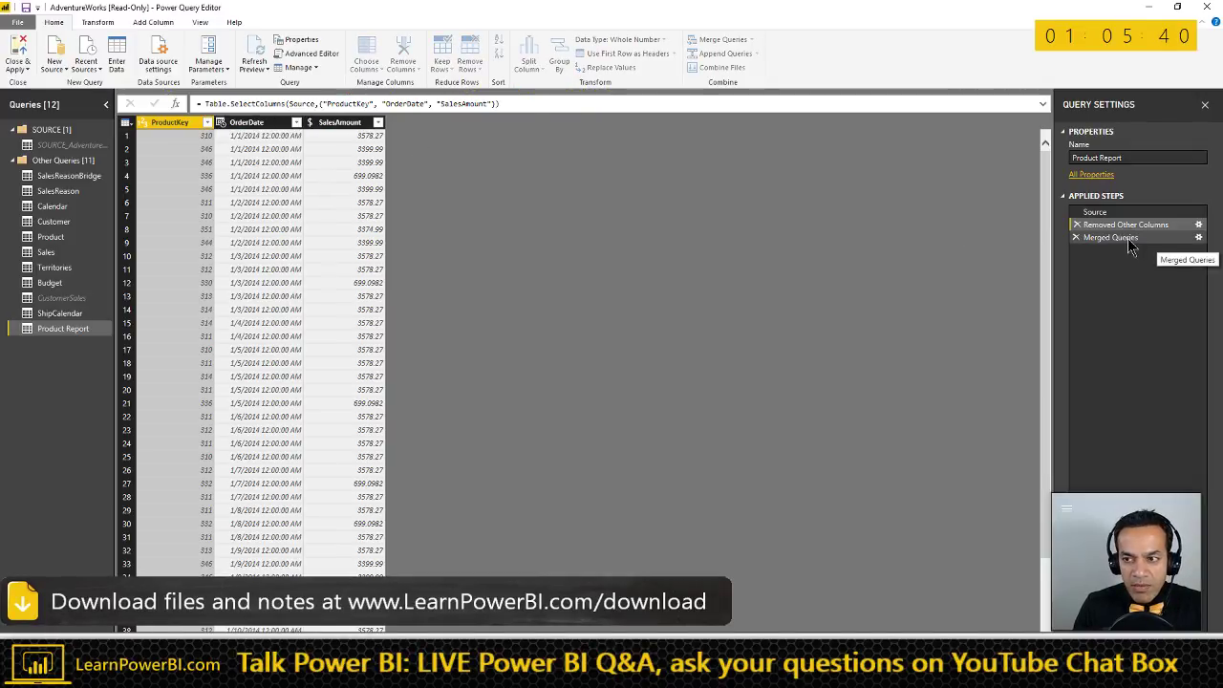
{"action": "left_click", "coordinate": [1111, 237]}
- Expand only ProductName, SubCategory and Category from Product, without the column-name prefix
{"action": "left_click", "coordinate": [447, 123]}
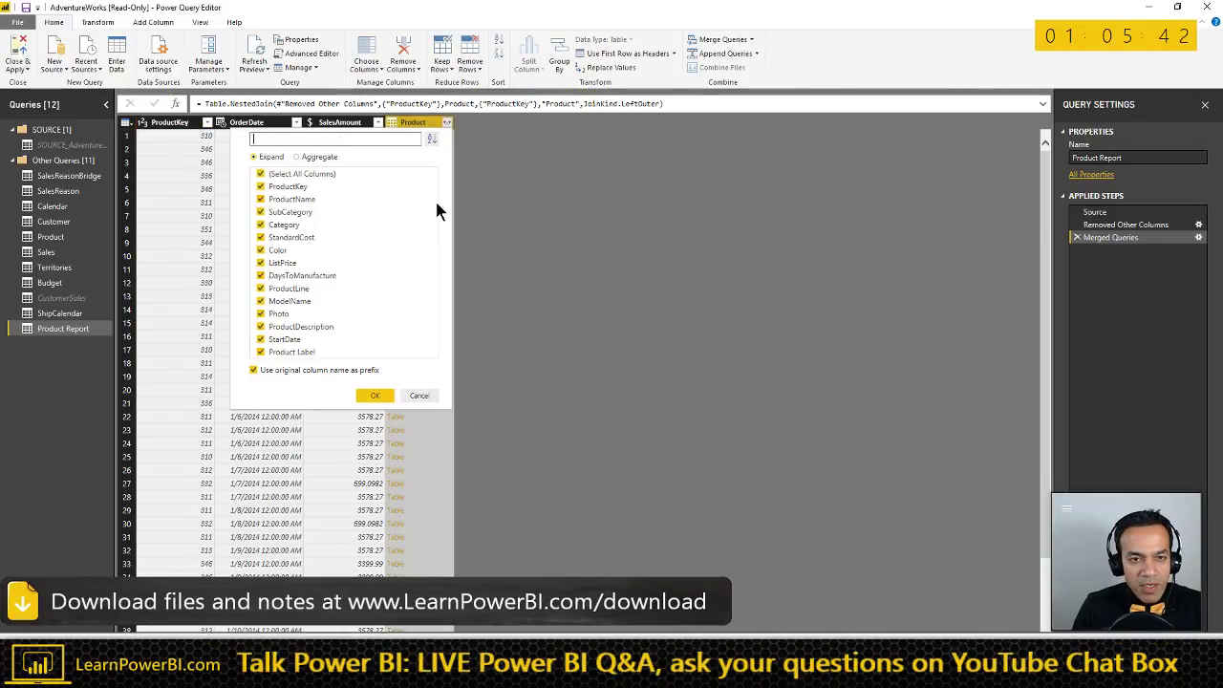
{"action": "left_click", "coordinate": [260, 173]}
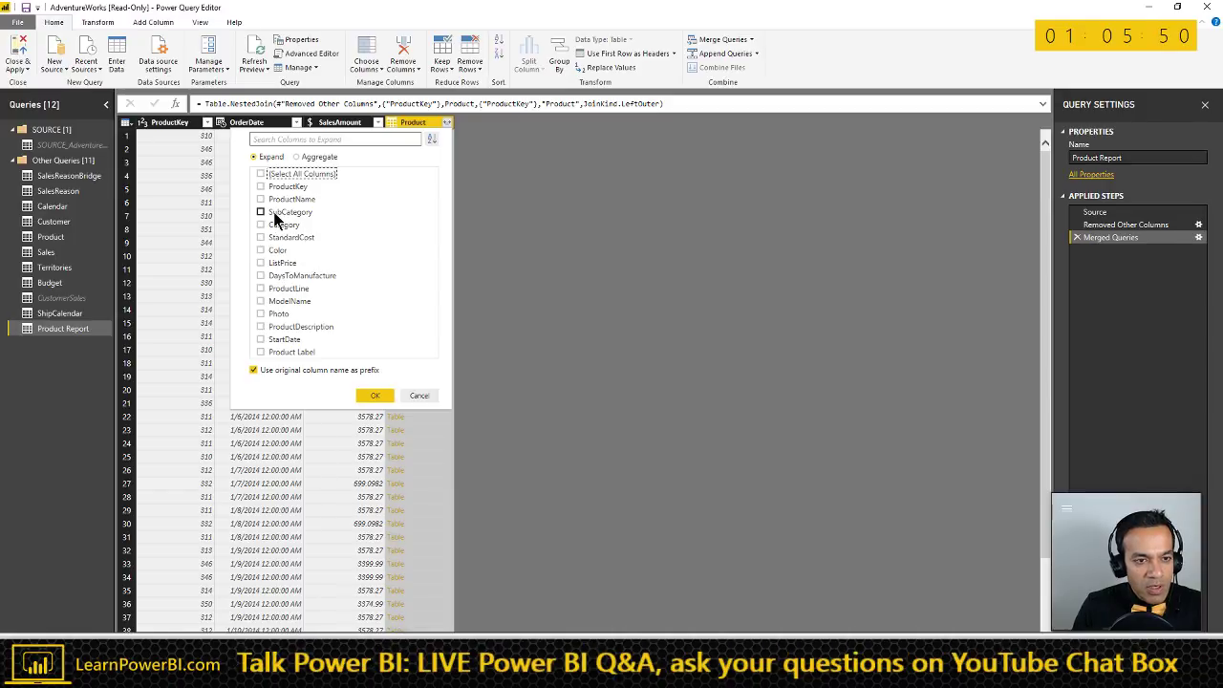
{"action": "left_click", "coordinate": [260, 223]}
{"action": "left_click", "coordinate": [260, 211]}
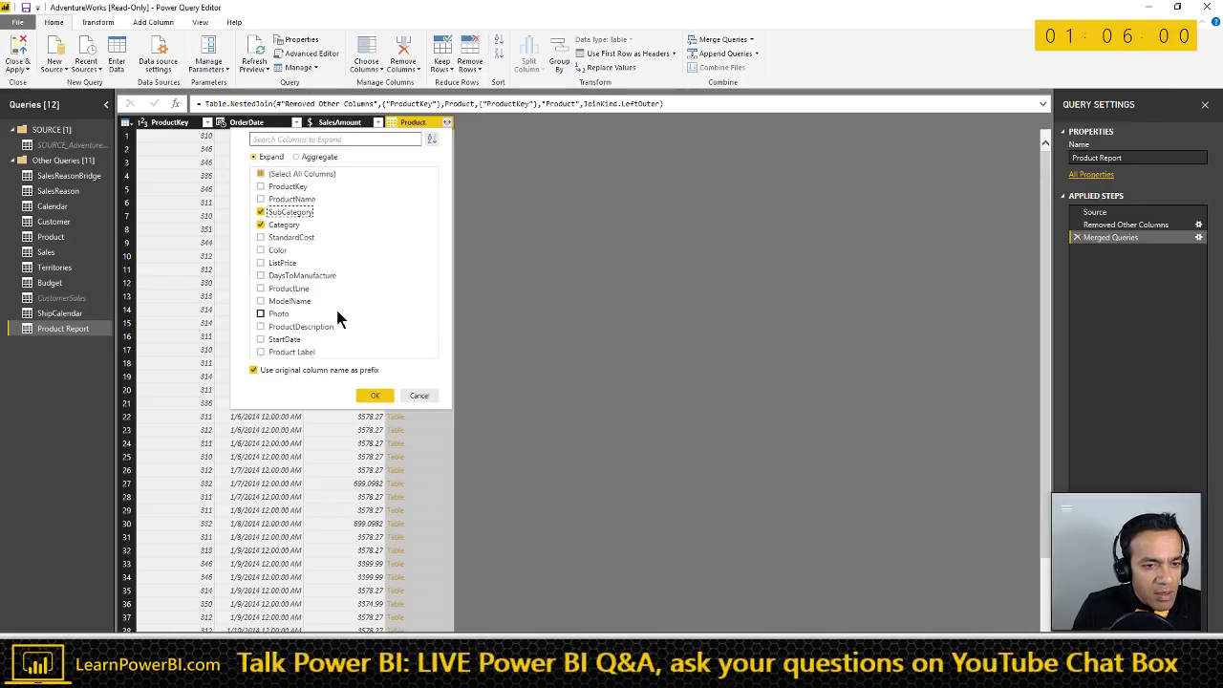
{"action": "left_click", "coordinate": [261, 199]}
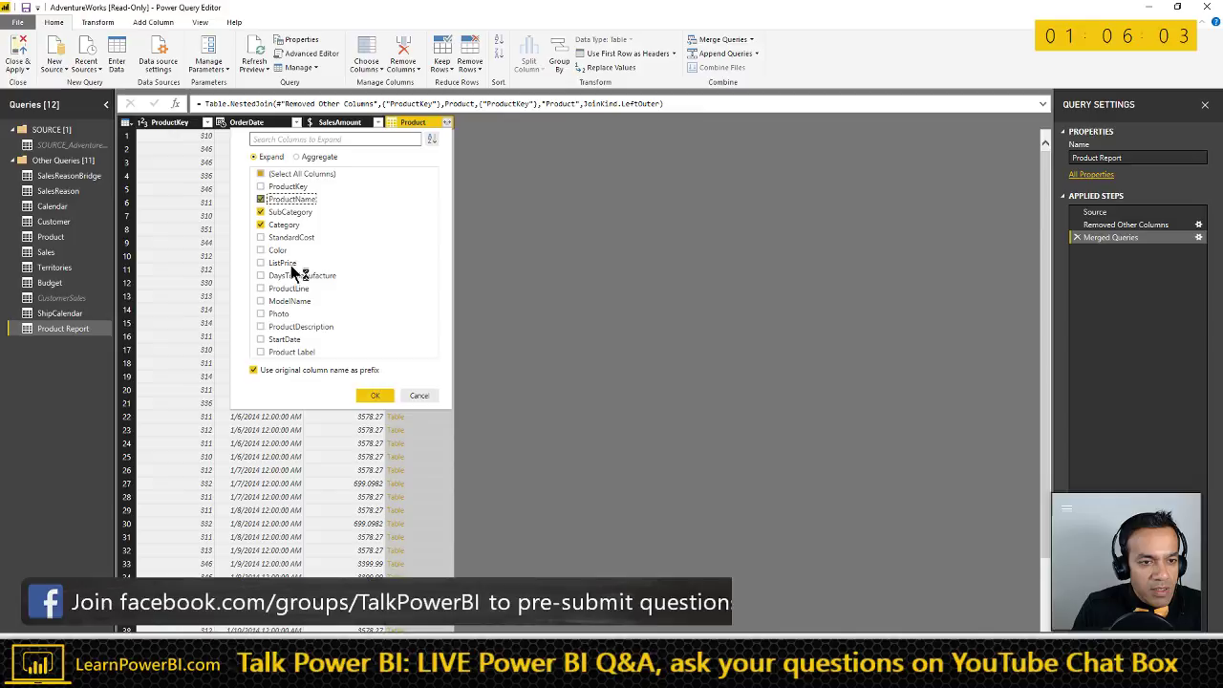
{"action": "left_click", "coordinate": [253, 370]}
{"action": "left_click", "coordinate": [373, 398]}
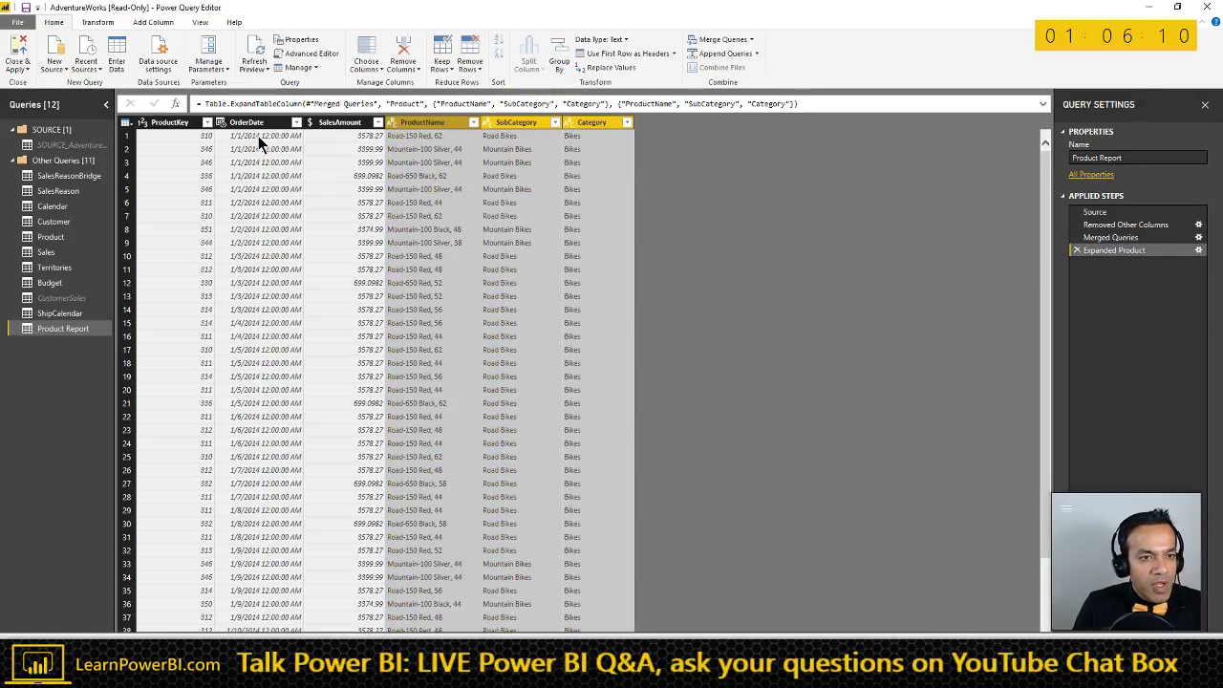
{"action": "left_click", "coordinate": [260, 125]}
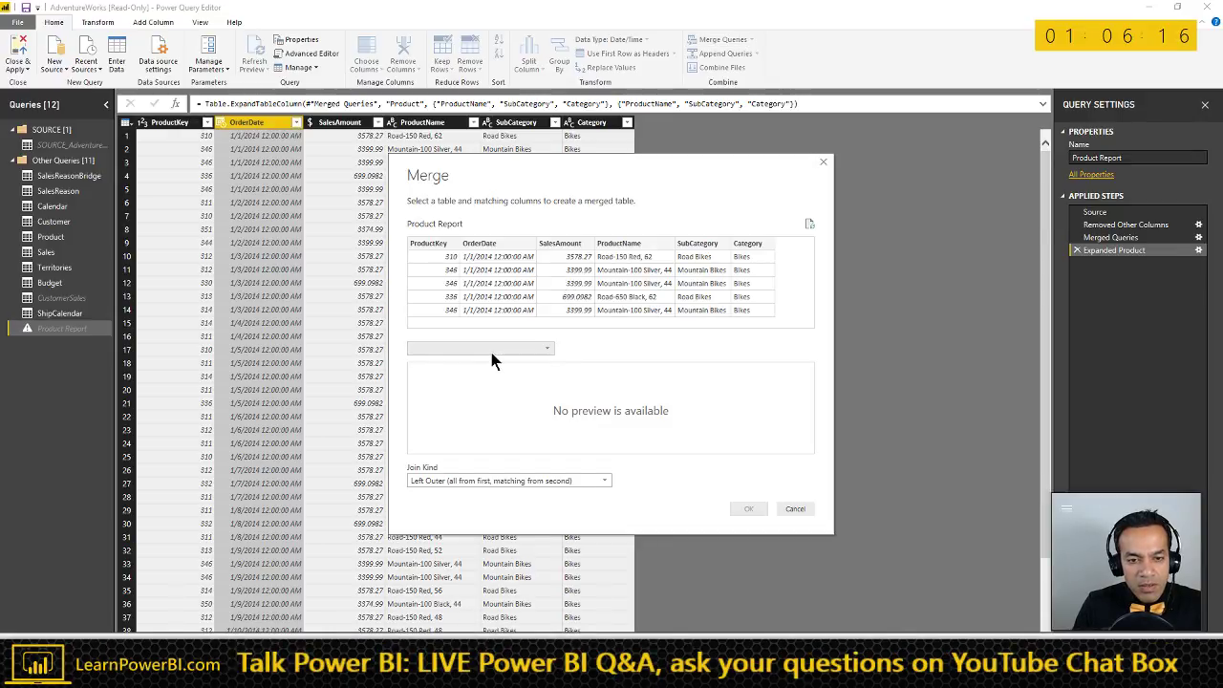
- Abandon the mismatched Calendar merge and change OrderDate's type to Date
{"action": "left_click", "coordinate": [492, 351]}
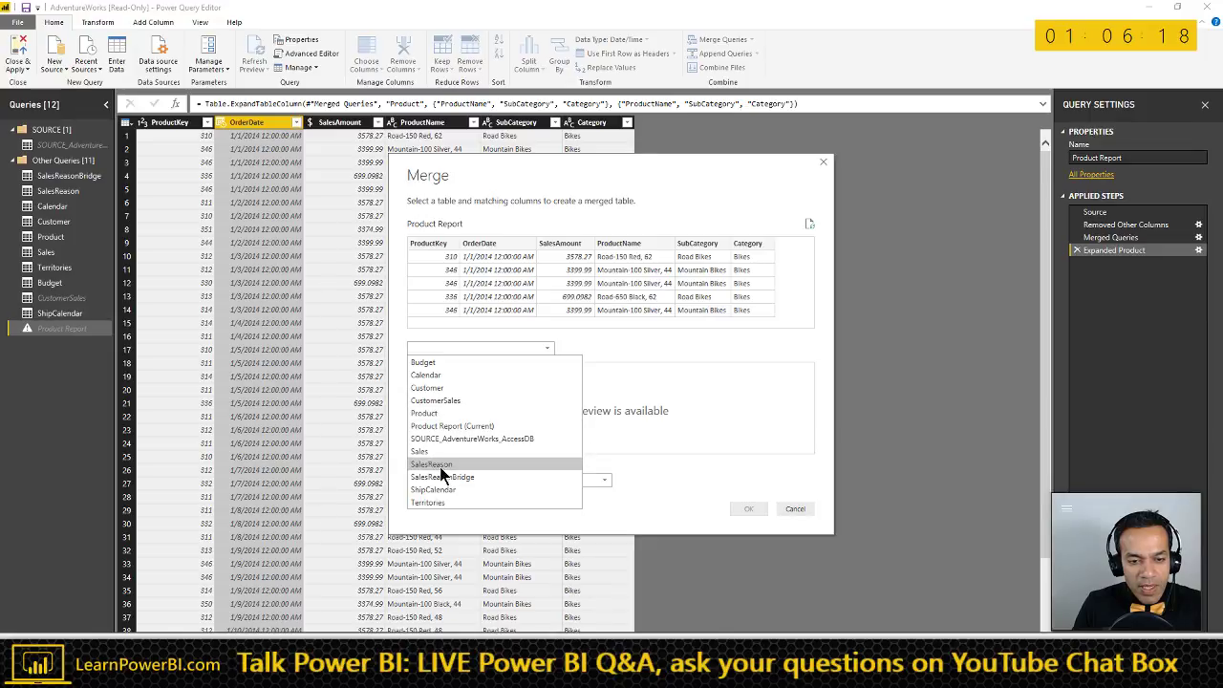
{"action": "left_click", "coordinate": [491, 268]}
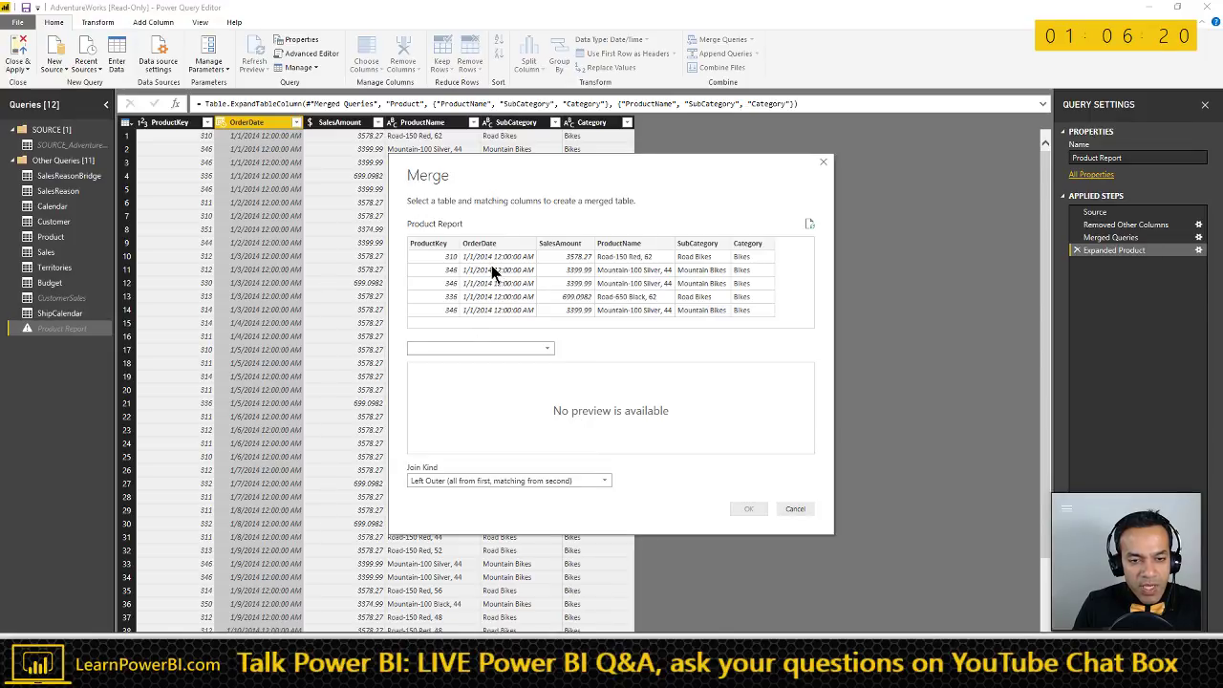
{"action": "left_click", "coordinate": [498, 243]}
{"action": "left_click", "coordinate": [420, 370]}
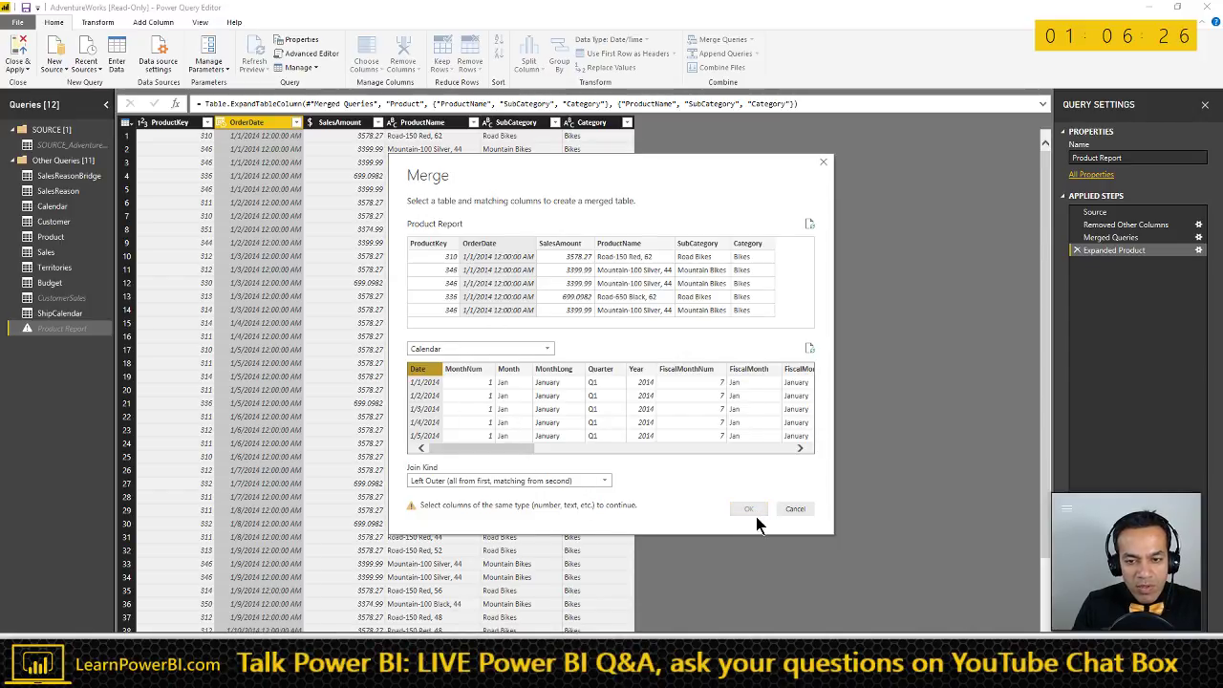
{"action": "left_click", "coordinate": [796, 510]}
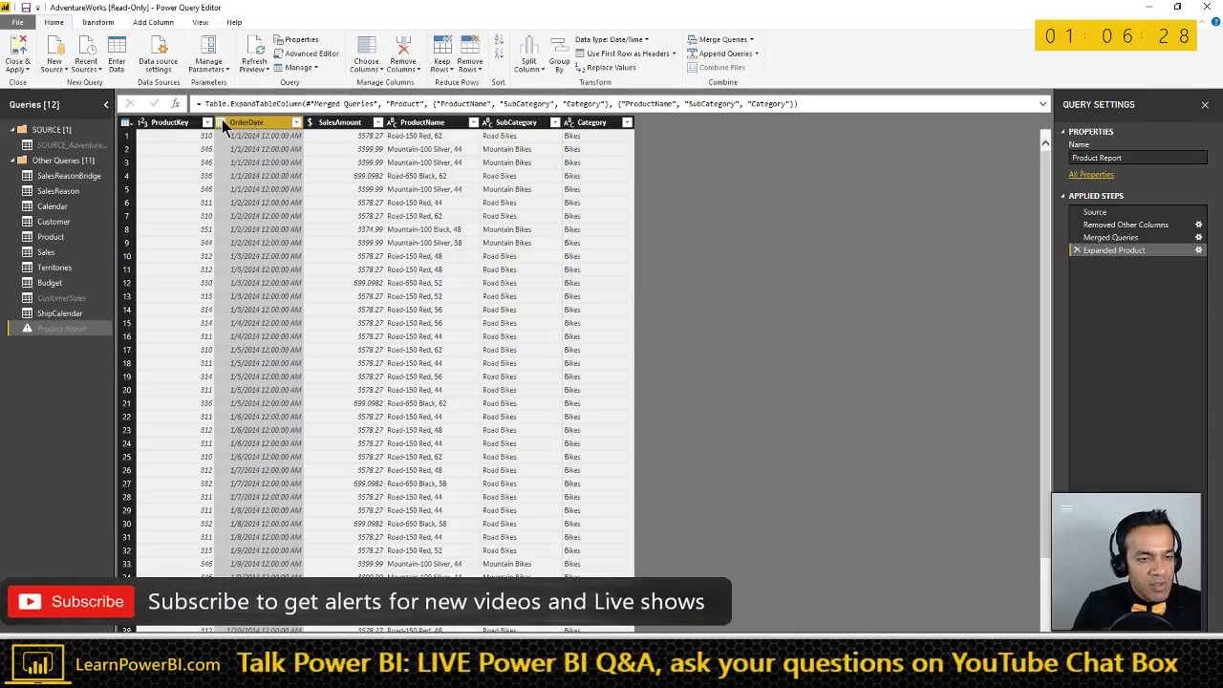
{"action": "left_click", "coordinate": [222, 127]}
{"action": "left_click", "coordinate": [223, 205]}
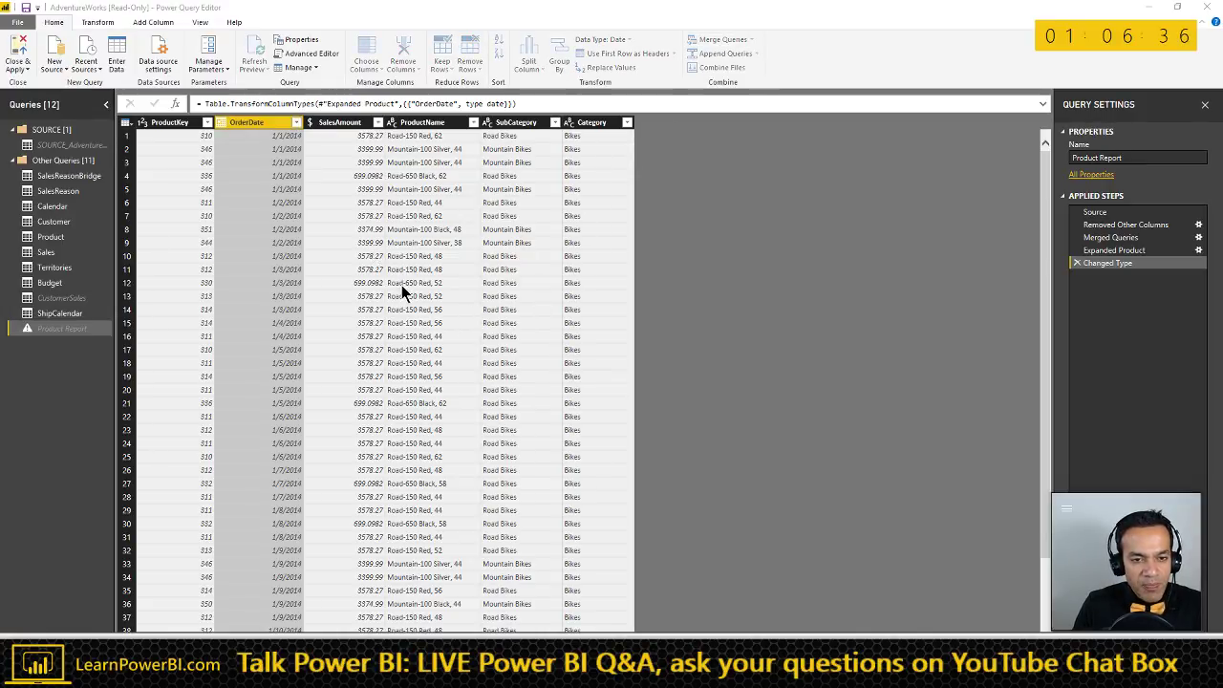
- Merge with Calendar on OrderDate = Date and expand only the Year column
{"action": "left_click", "coordinate": [452, 349]}
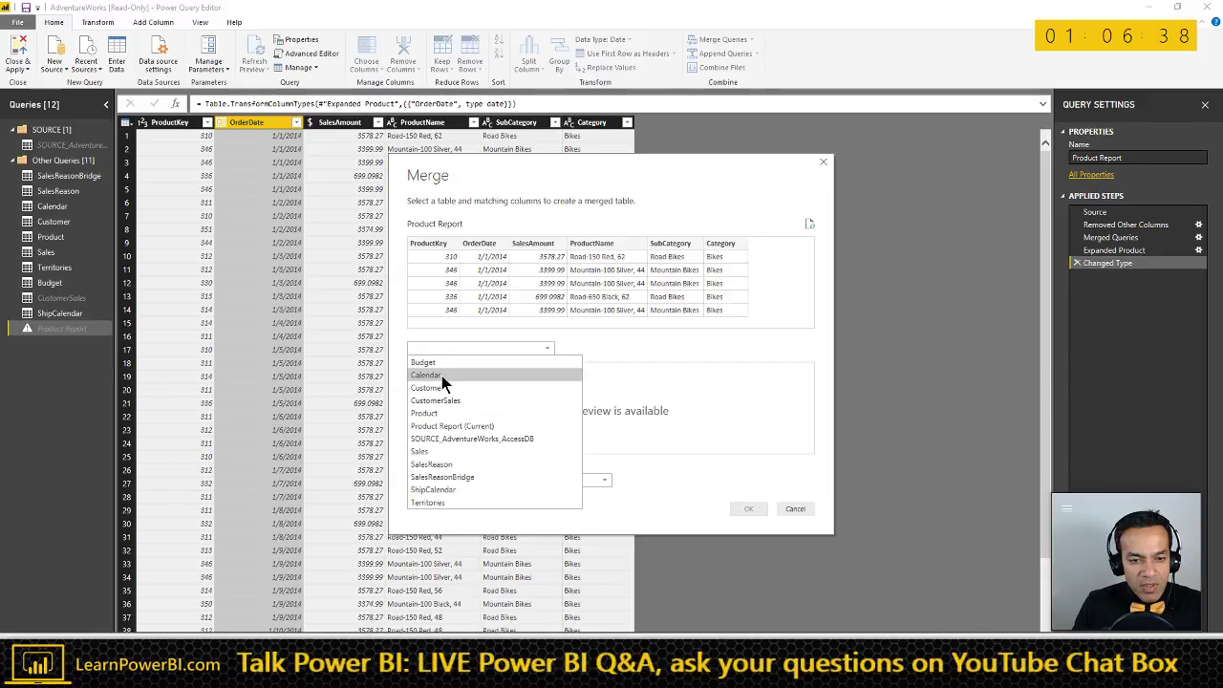
{"action": "left_click", "coordinate": [442, 374]}
{"action": "left_click", "coordinate": [418, 369]}
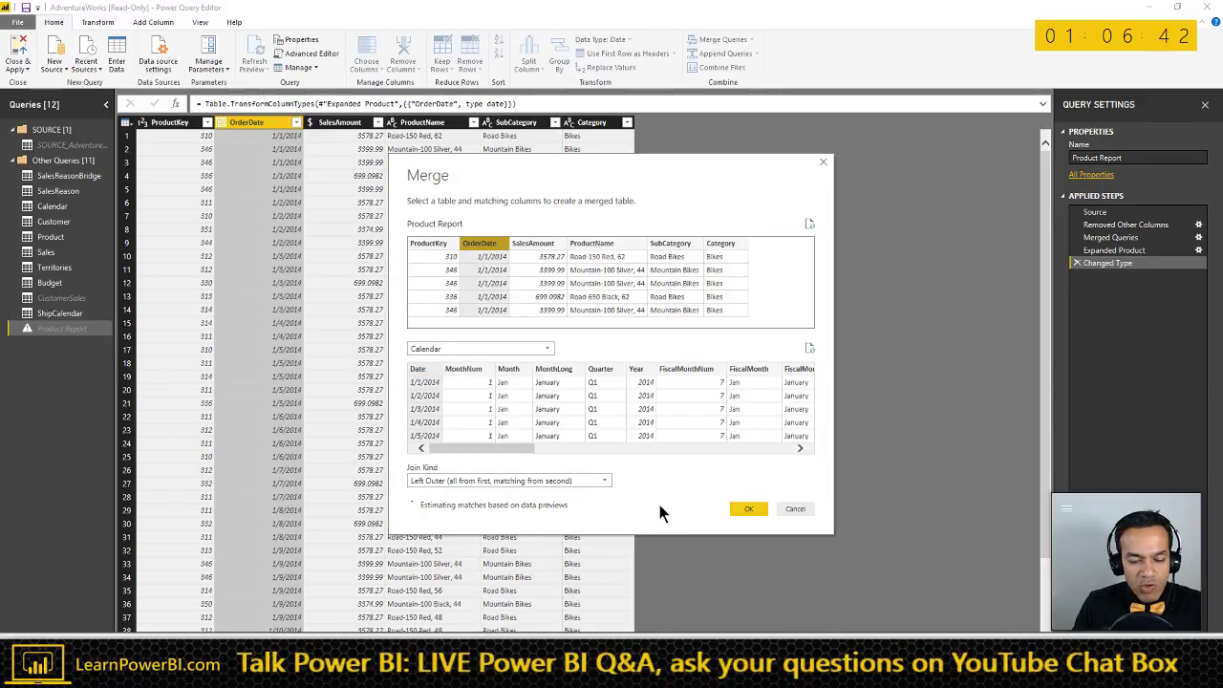
{"action": "left_click", "coordinate": [749, 509]}
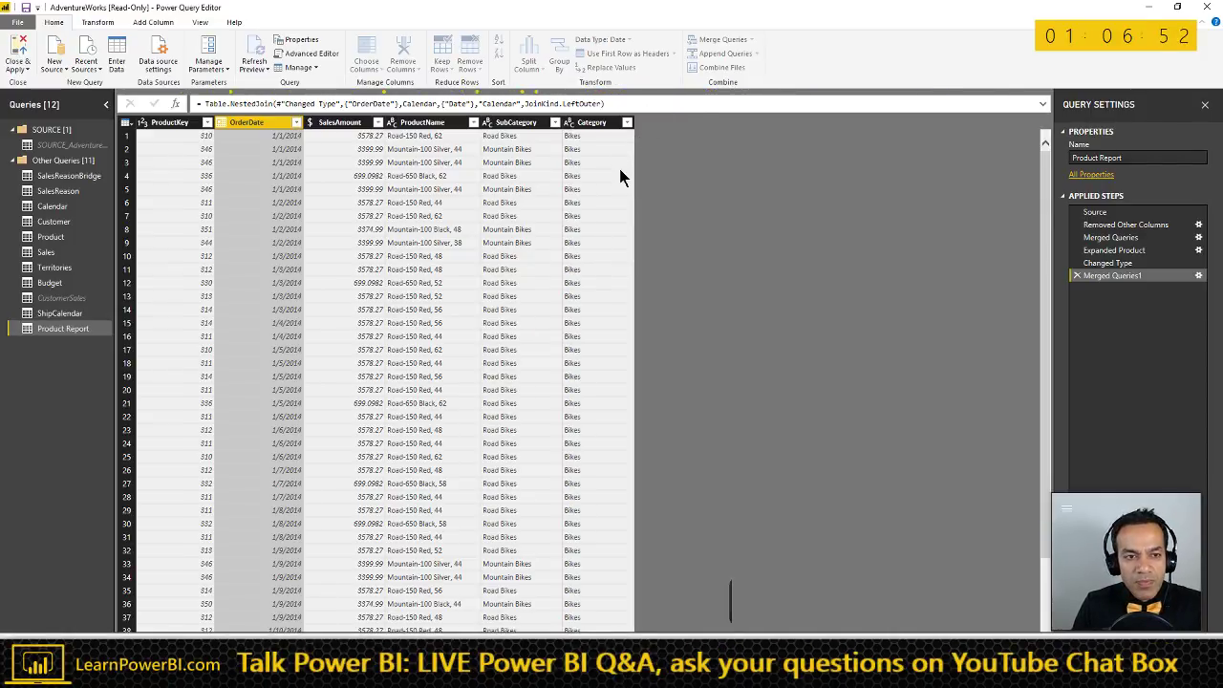
{"action": "left_click", "coordinate": [699, 123]}
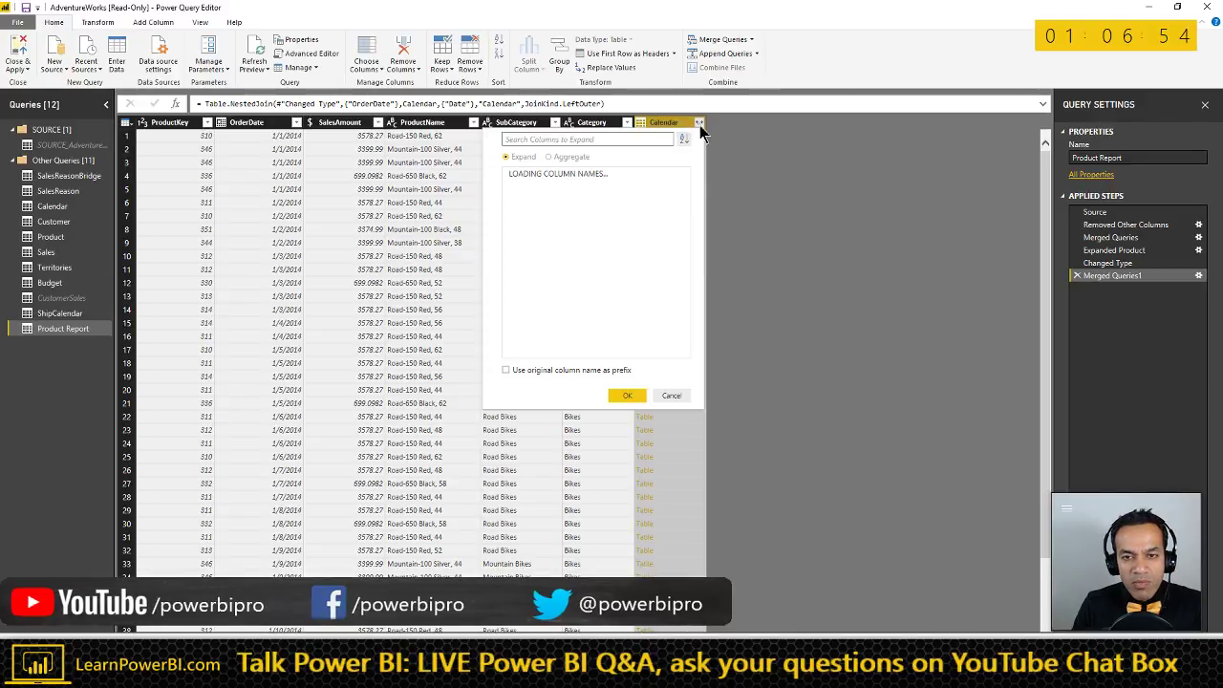
{"action": "left_click", "coordinate": [513, 174]}
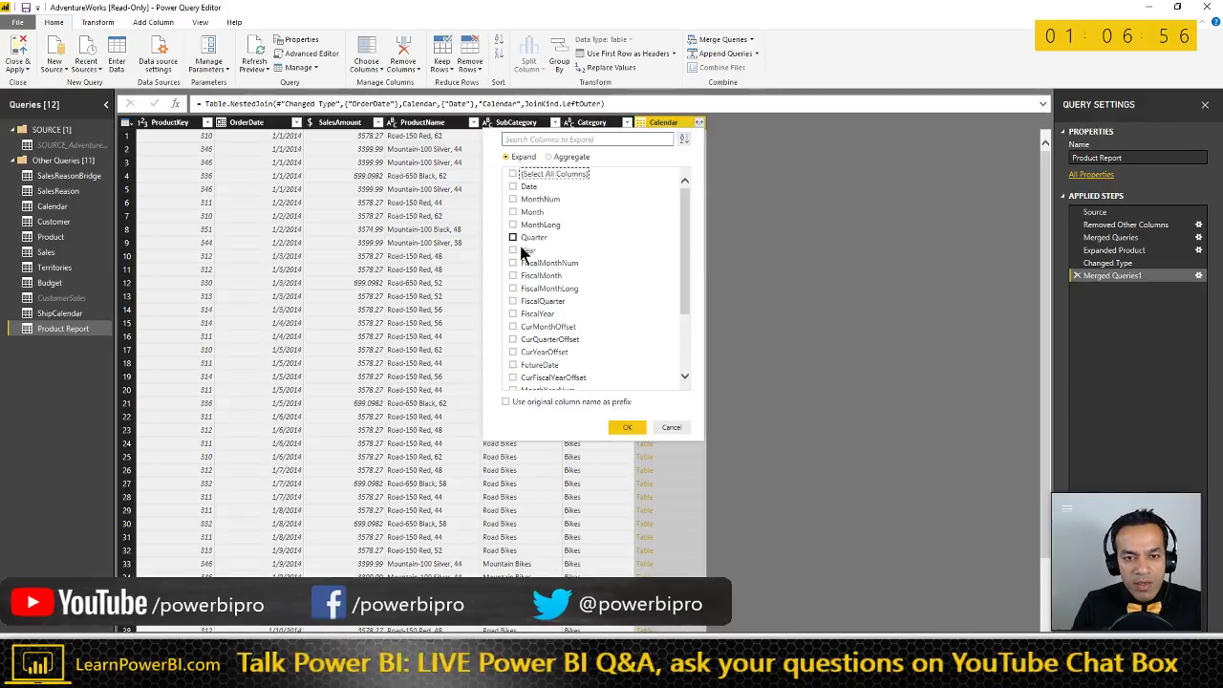
{"action": "left_click", "coordinate": [626, 427]}
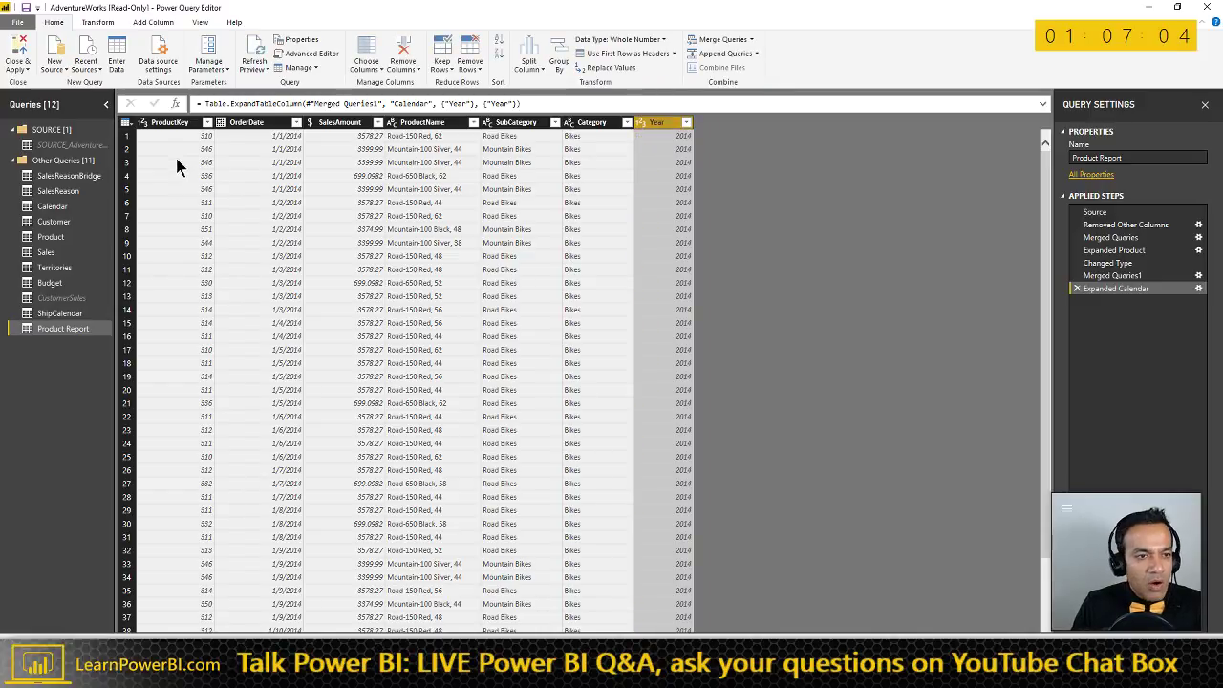
{"action": "left_click", "coordinate": [153, 22]}
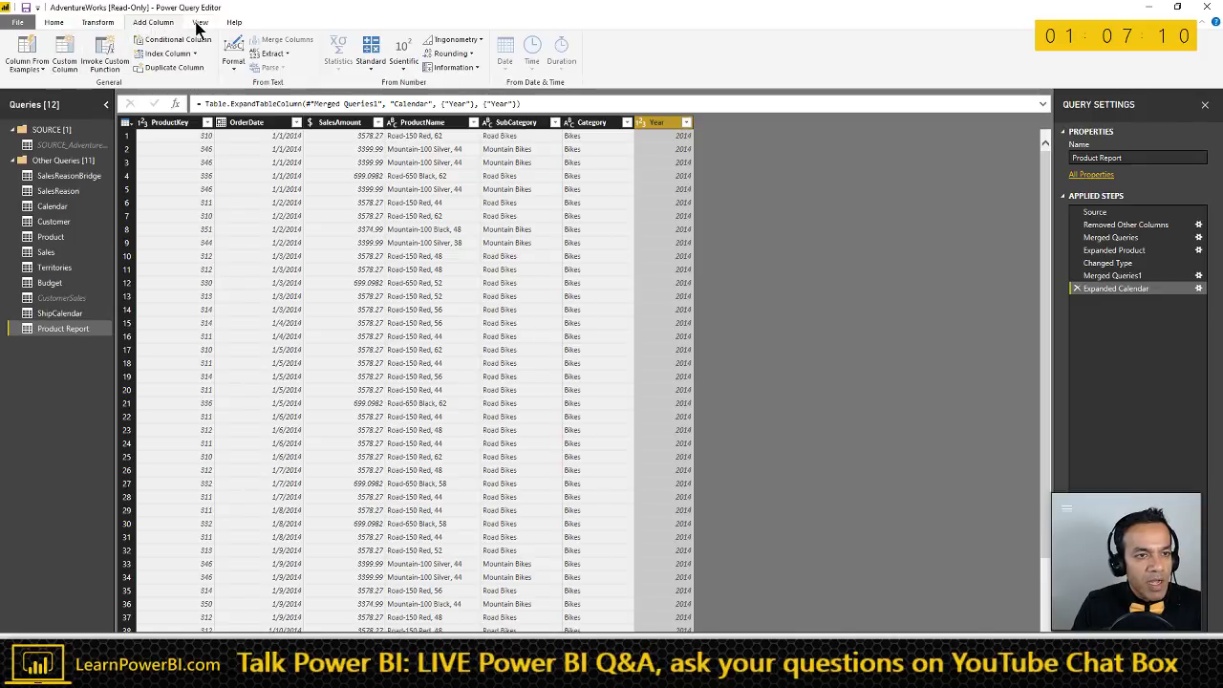
- Switch Group By to Advanced and add Category and SubCategory groupings after Year
{"action": "left_click", "coordinate": [92, 24]}
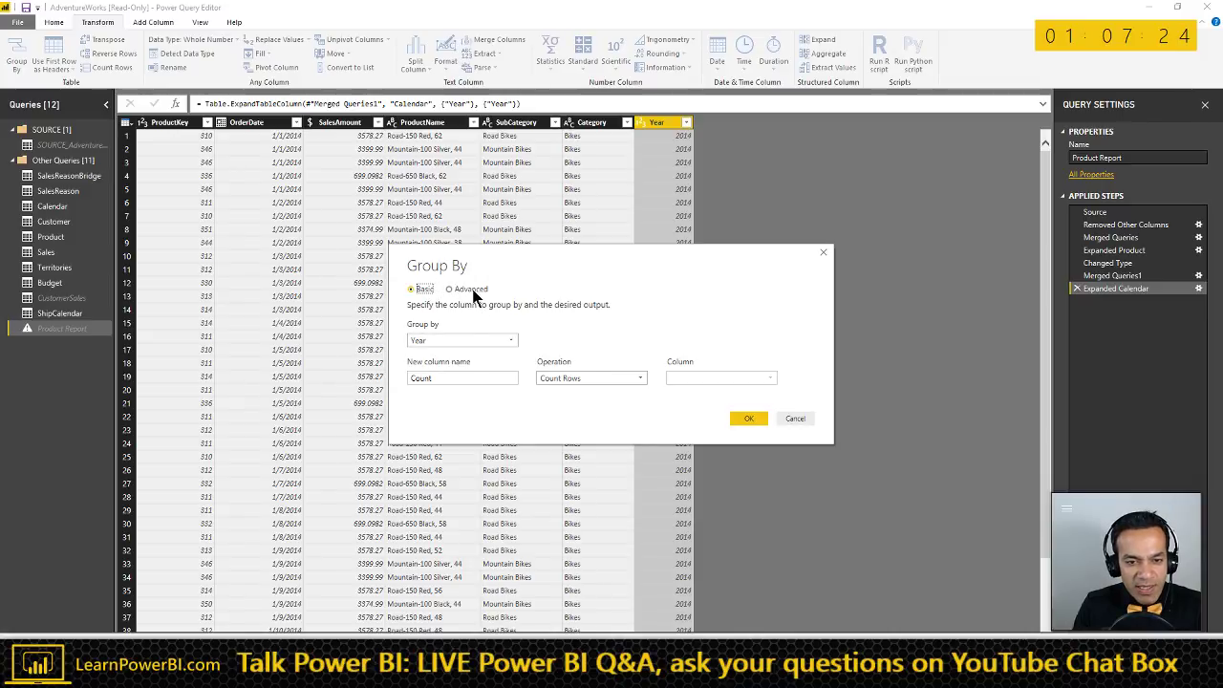
{"action": "left_click", "coordinate": [472, 291]}
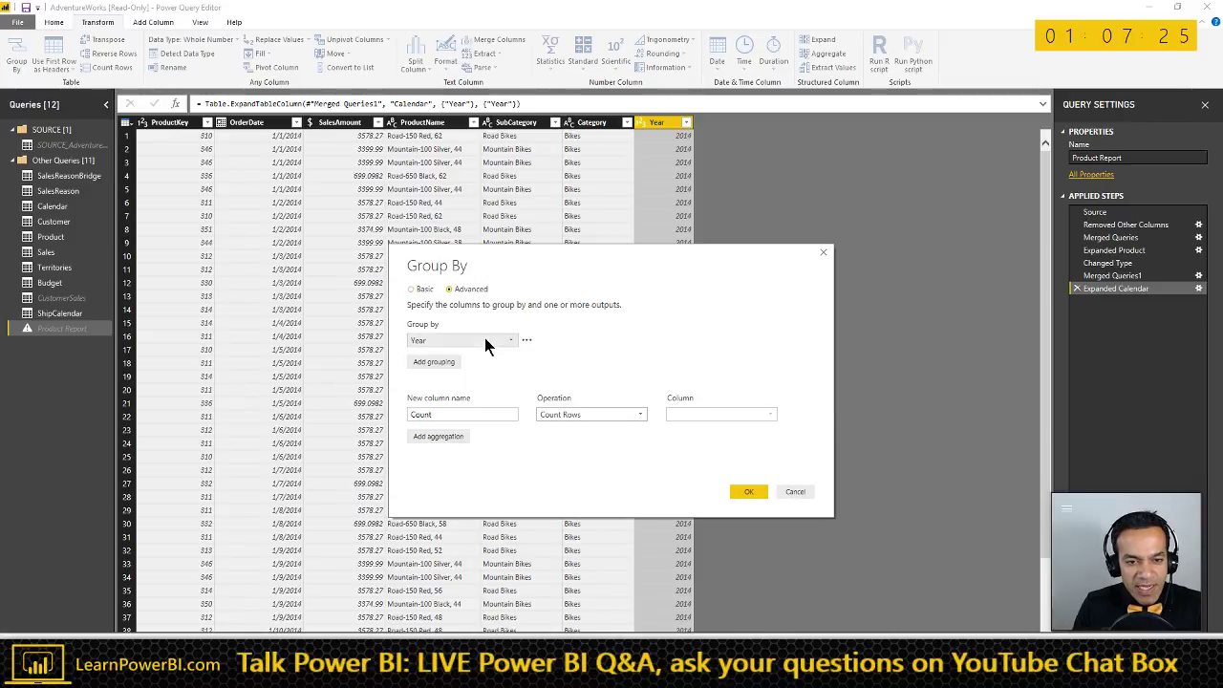
{"action": "left_click", "coordinate": [432, 362]}
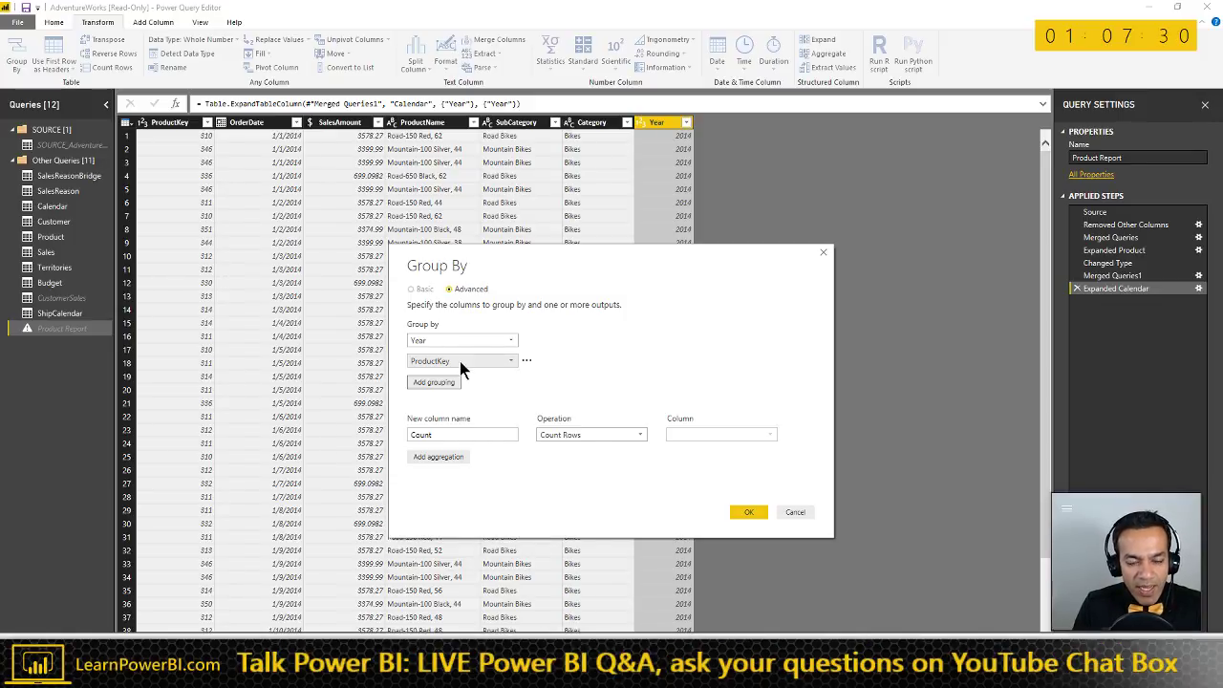
{"action": "left_click", "coordinate": [460, 361]}
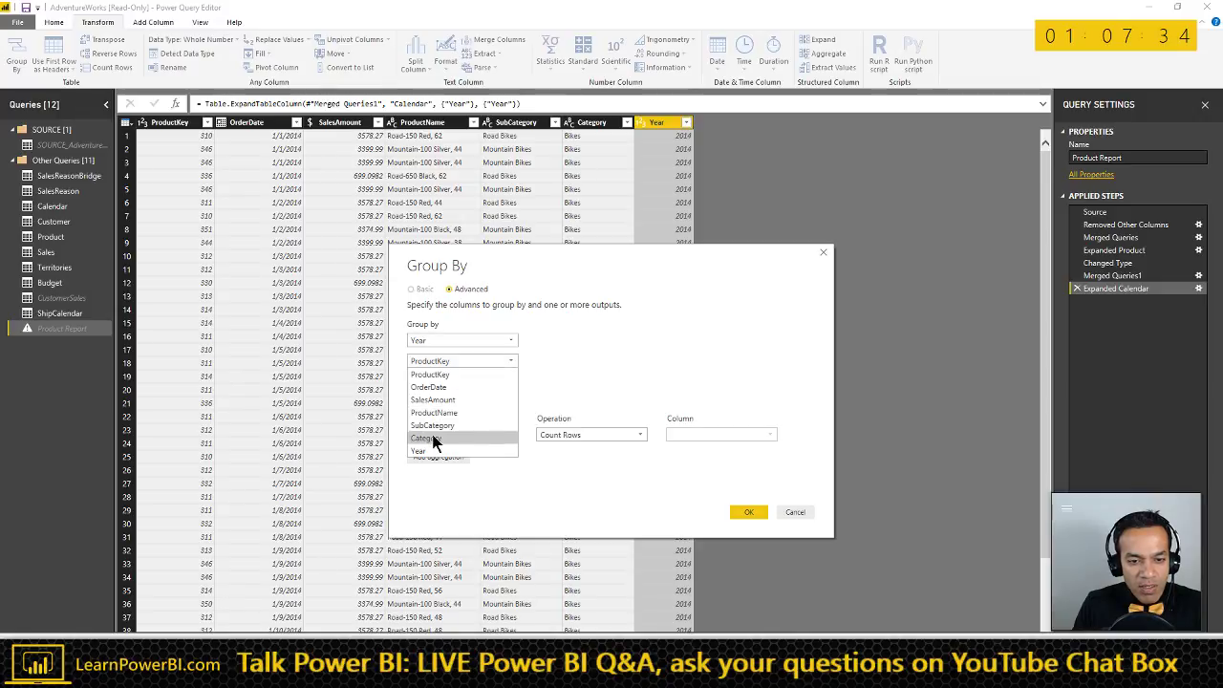
{"action": "left_click", "coordinate": [432, 437]}
{"action": "left_click", "coordinate": [437, 383]}
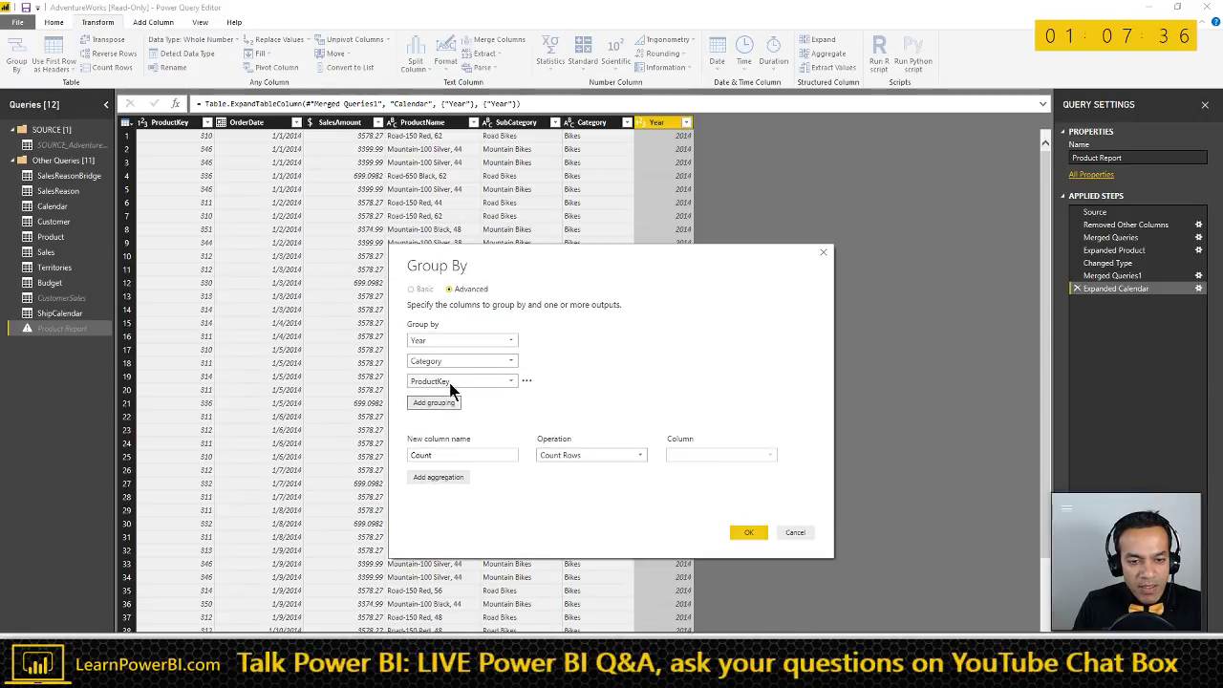
{"action": "left_click", "coordinate": [449, 383]}
{"action": "left_click", "coordinate": [432, 445]}
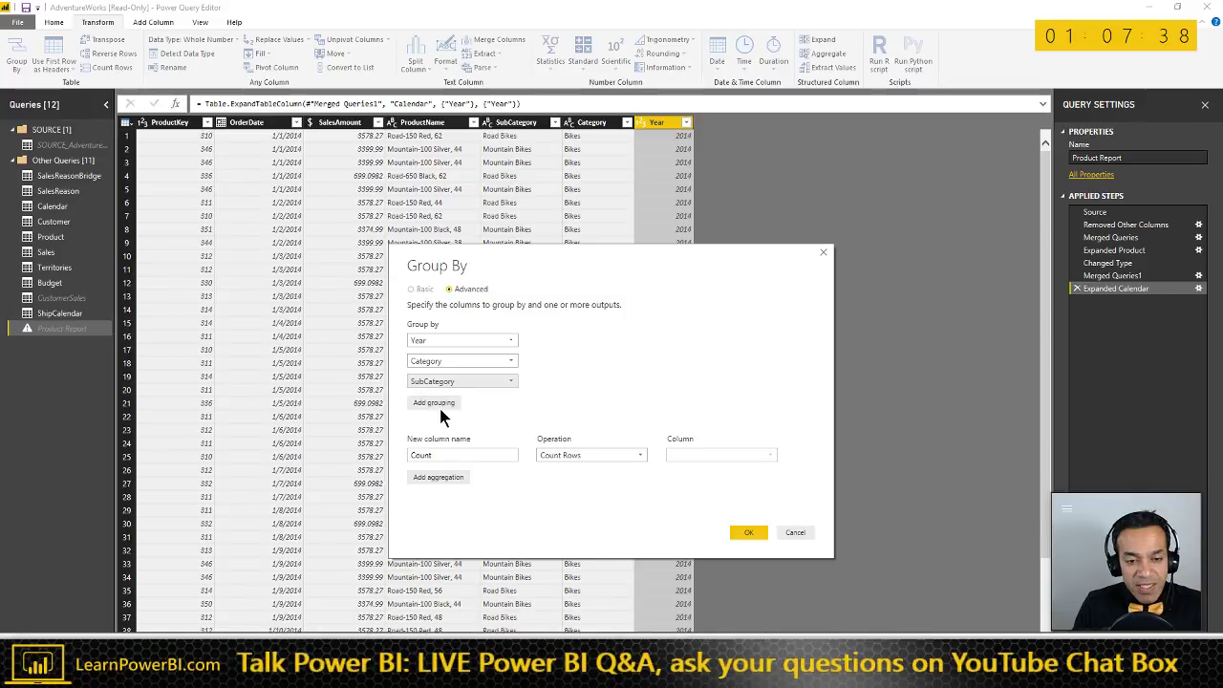
{"action": "left_click", "coordinate": [439, 402]}
{"action": "left_click", "coordinate": [438, 402]}
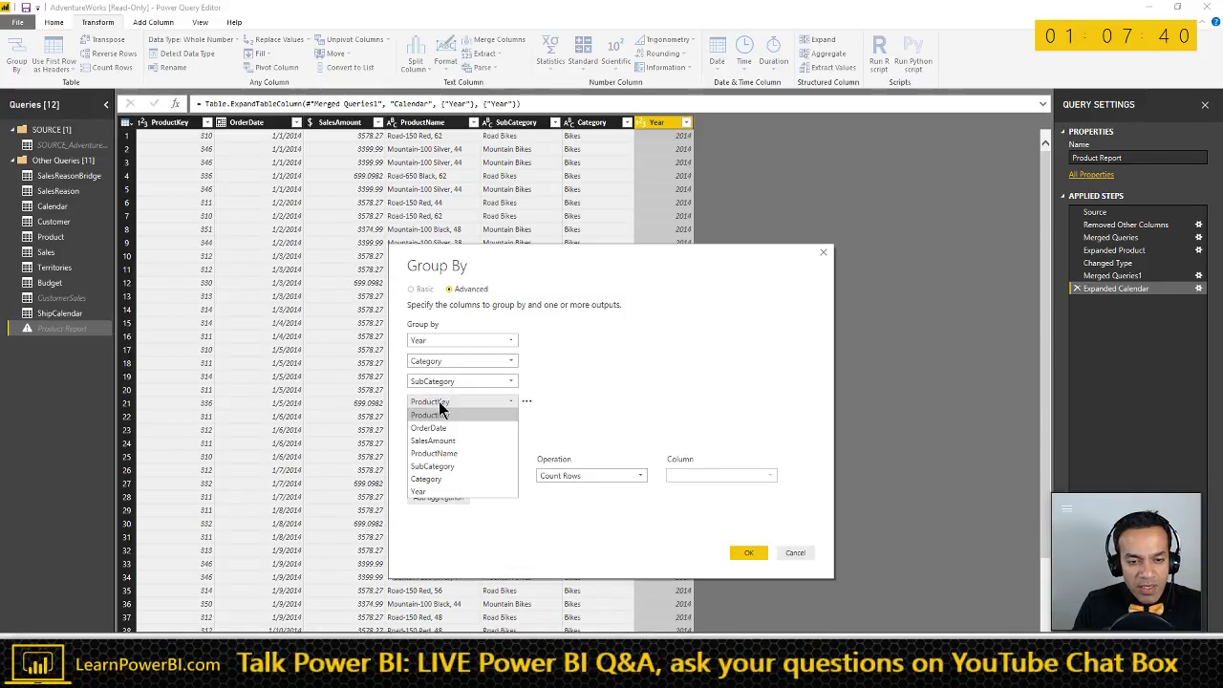
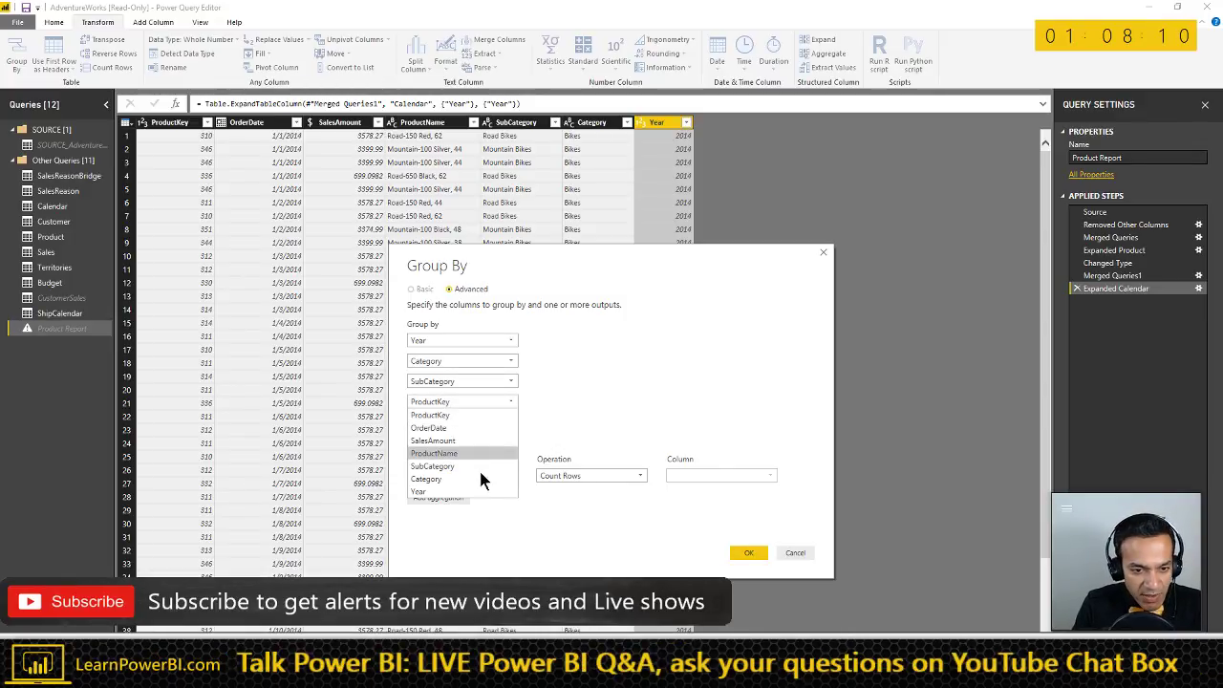
- Add ProductName as a grouping and a Sales column summing SalesAmount, then apply the grouping
{"action": "left_click", "coordinate": [464, 453]}
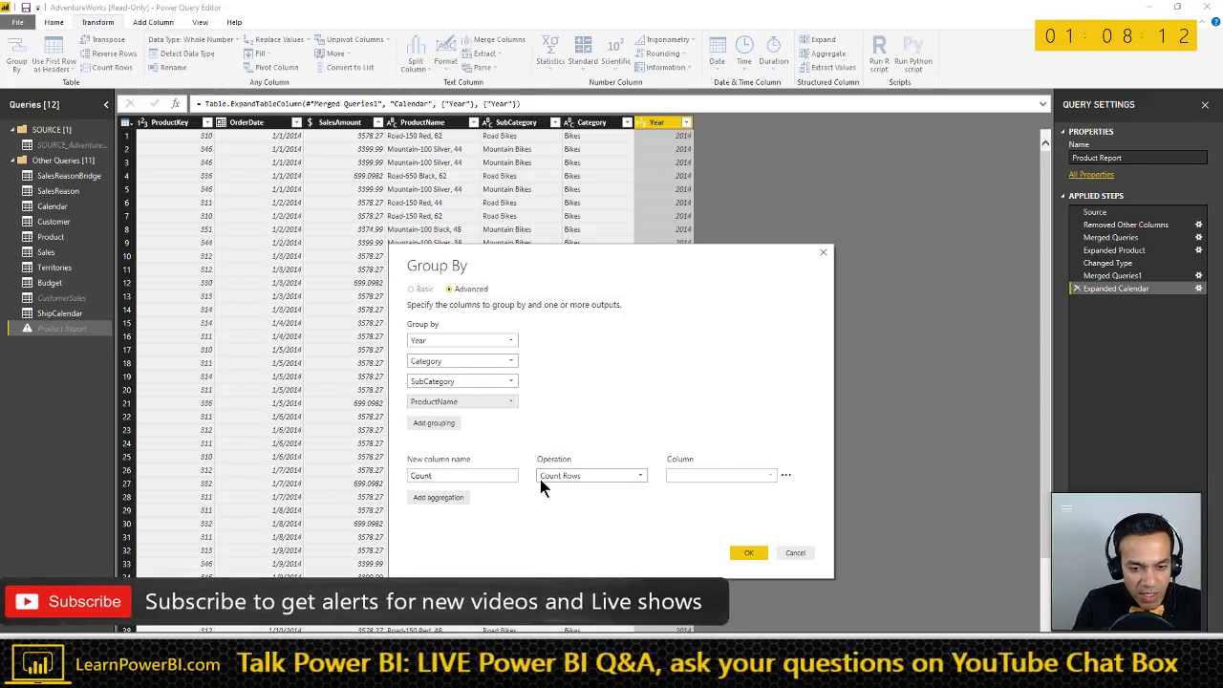
{"action": "left_click", "coordinate": [575, 477]}
{"action": "left_click", "coordinate": [574, 489]}
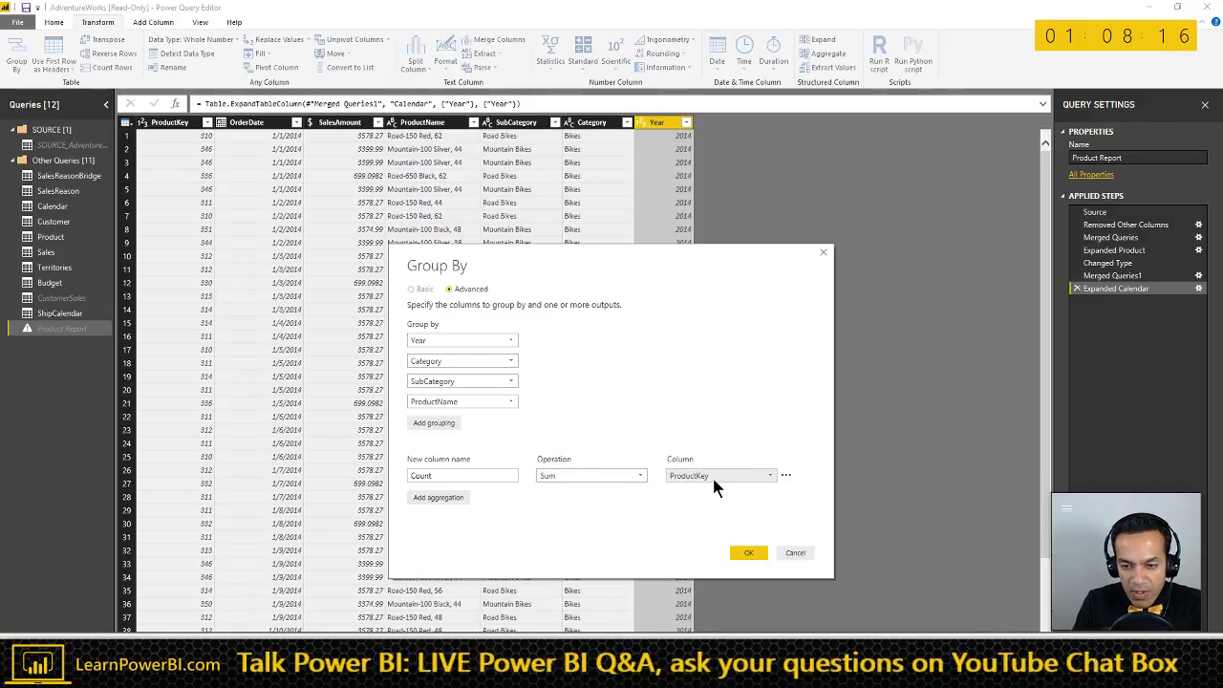
{"action": "left_click", "coordinate": [713, 477]}
{"action": "left_click", "coordinate": [700, 517]}
{"action": "double_click", "coordinate": [463, 475]}
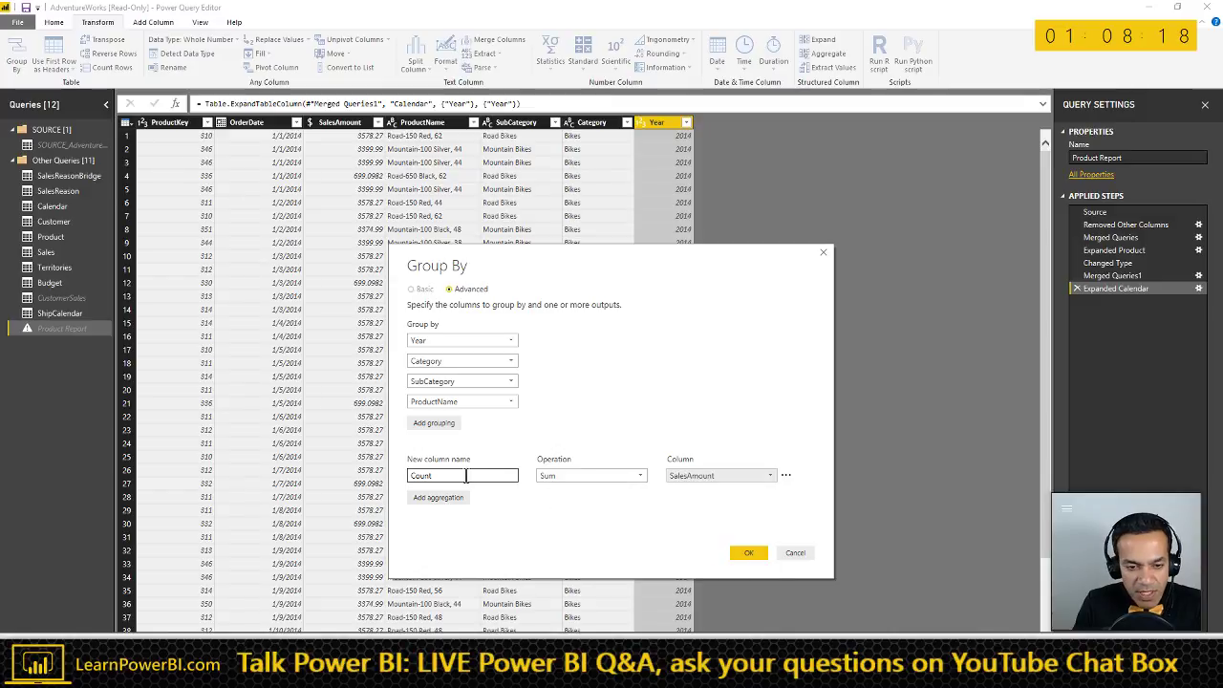
{"action": "key", "text": "BackSpace"}
{"action": "type", "text": "Sales"}
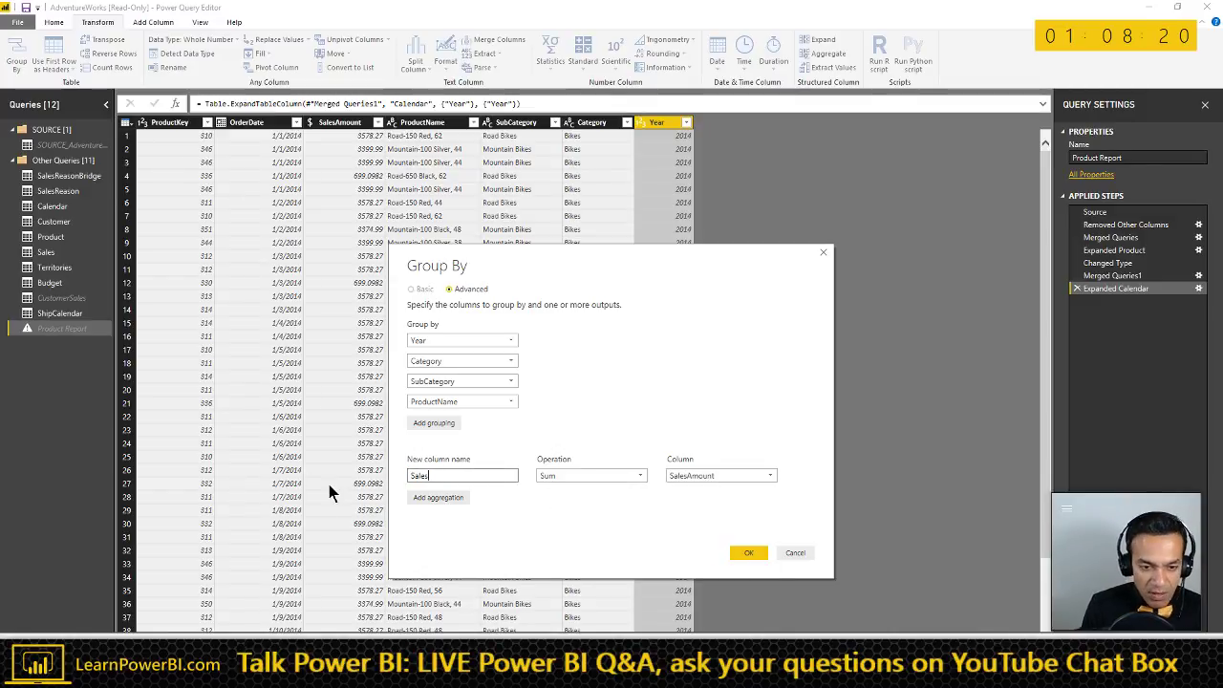
{"action": "left_click", "coordinate": [750, 553]}
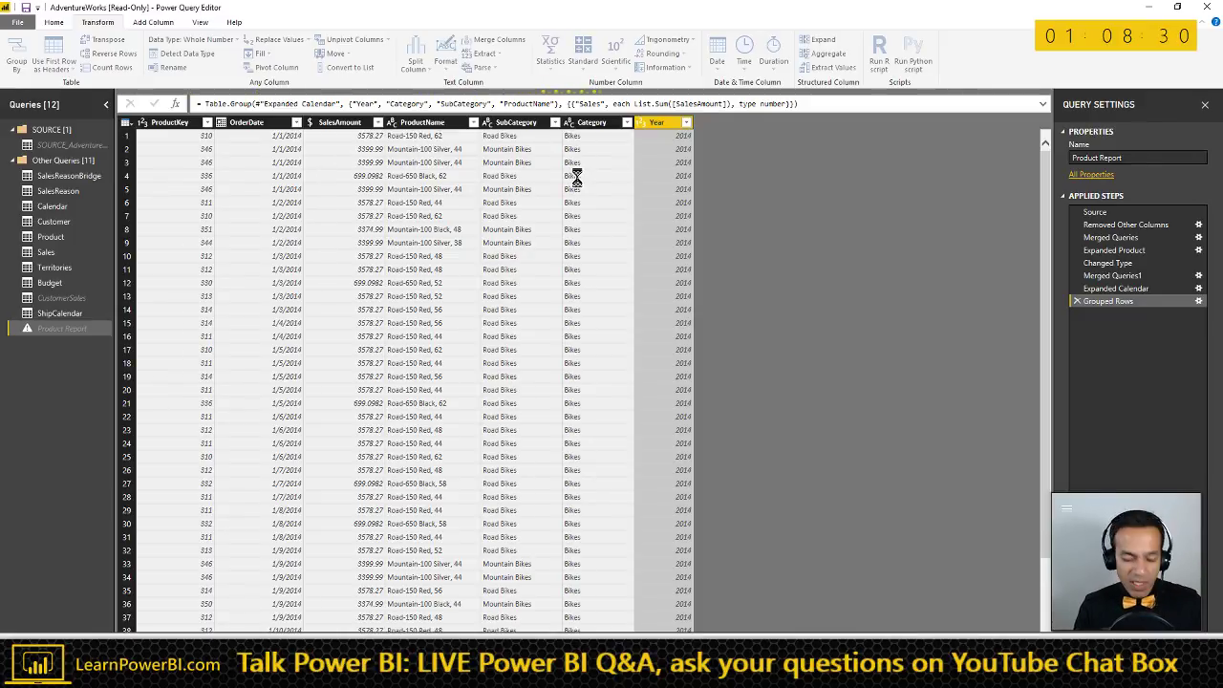
- In Word, add '- Hard Coded (Design Time)' under Cons and in the lower table cell
{"action": "key", "text": "alt+Tab"}
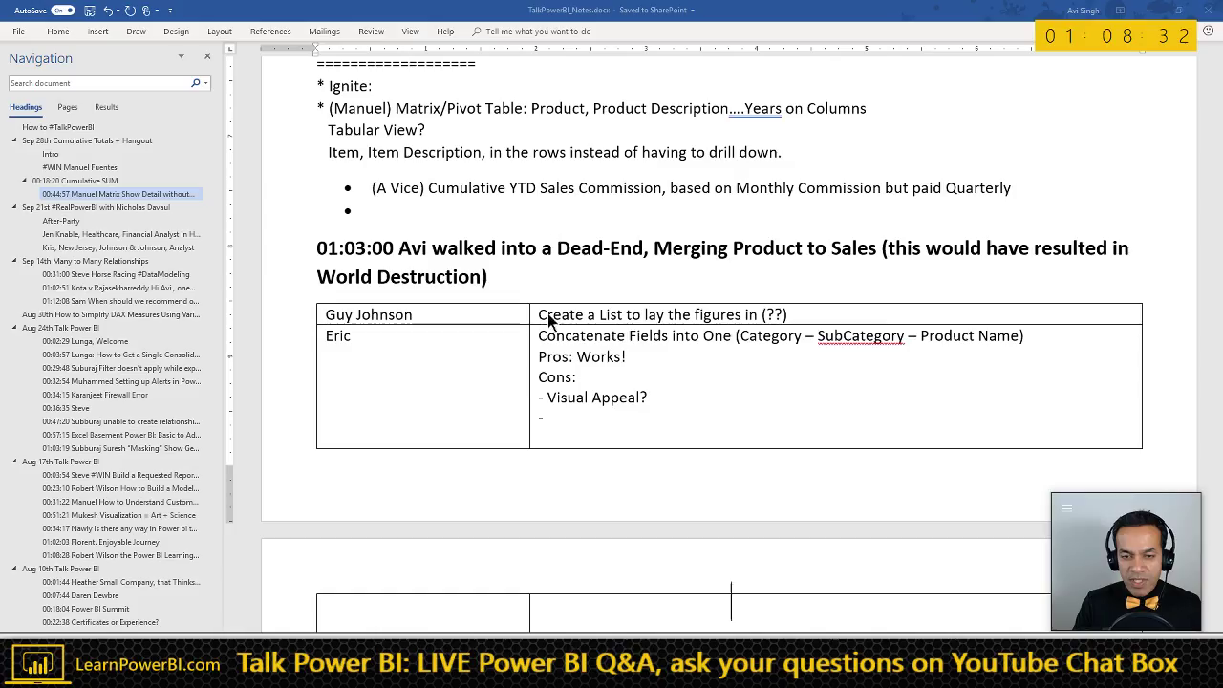
{"action": "scroll", "coordinate": [524, 482], "scroll_direction": "down", "scroll_amount": 2}
{"action": "scroll", "coordinate": [516, 481], "scroll_direction": "down", "scroll_amount": 2}
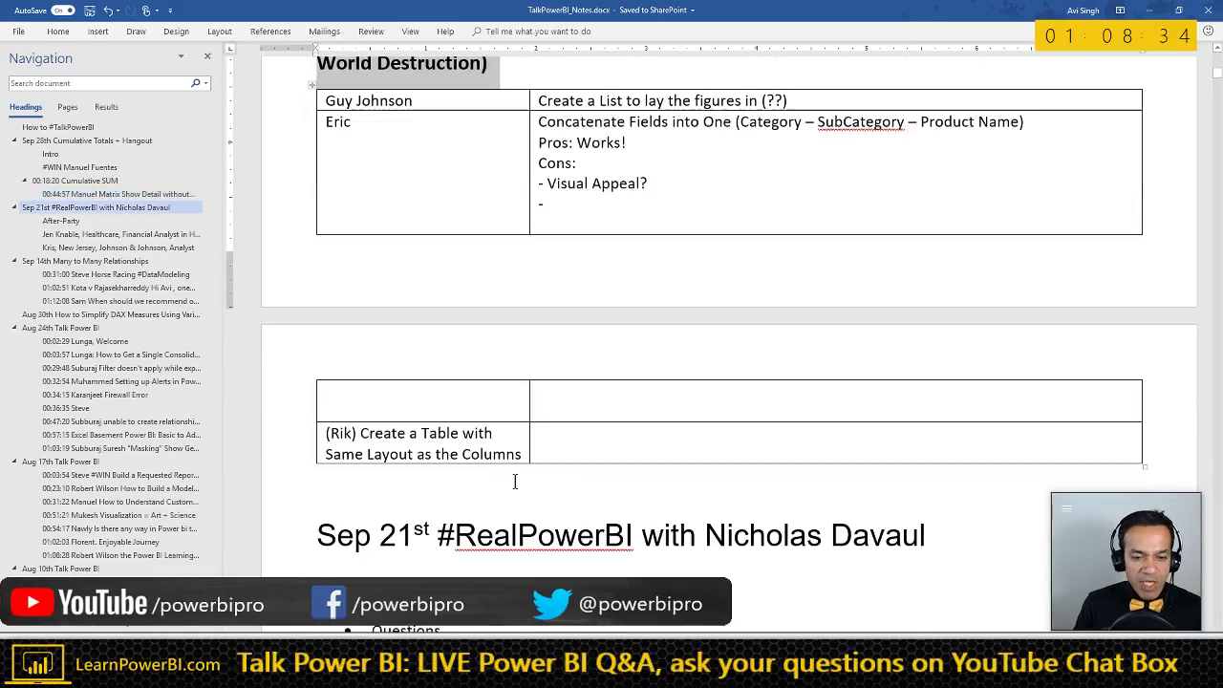
{"action": "left_click", "coordinate": [573, 442]}
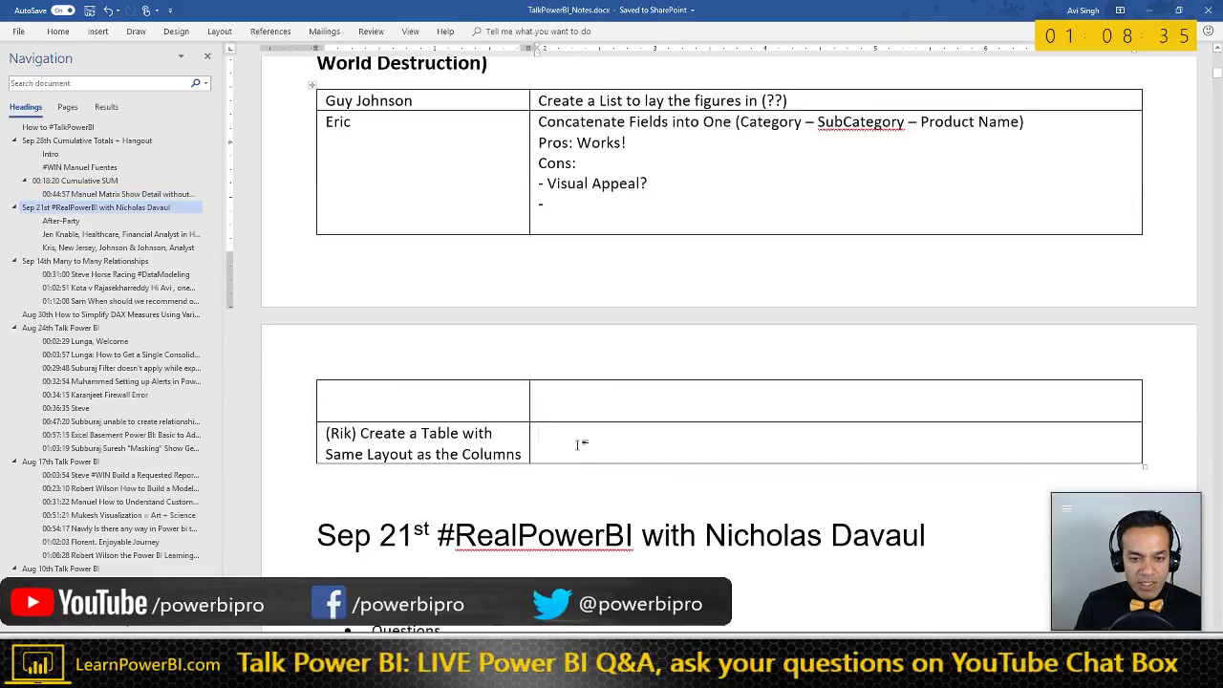
{"action": "left_click", "coordinate": [570, 208]}
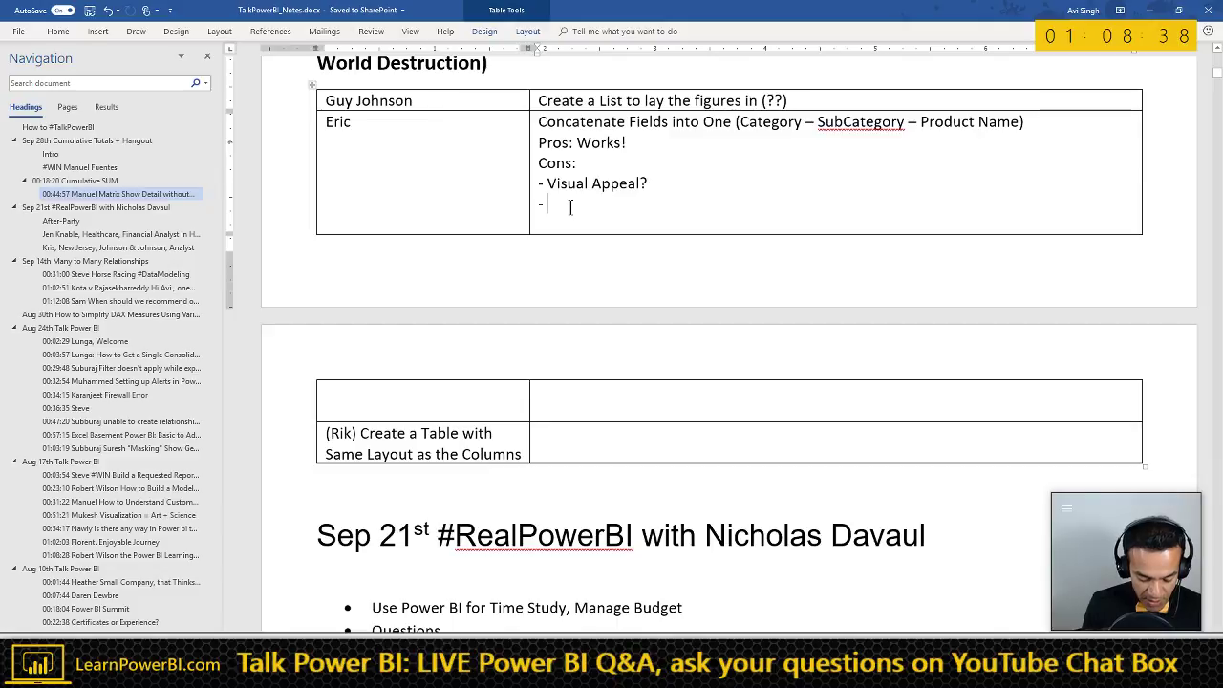
{"action": "type", "text": "H"}
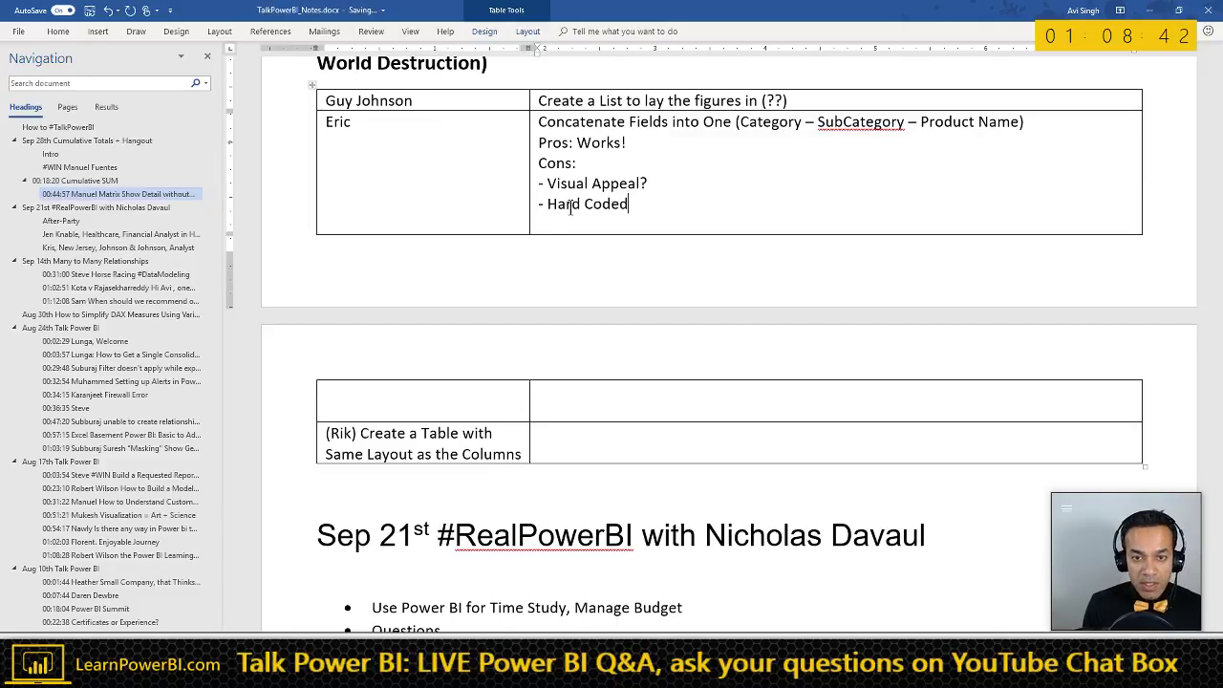
{"action": "type", "text": "ard Coded "}
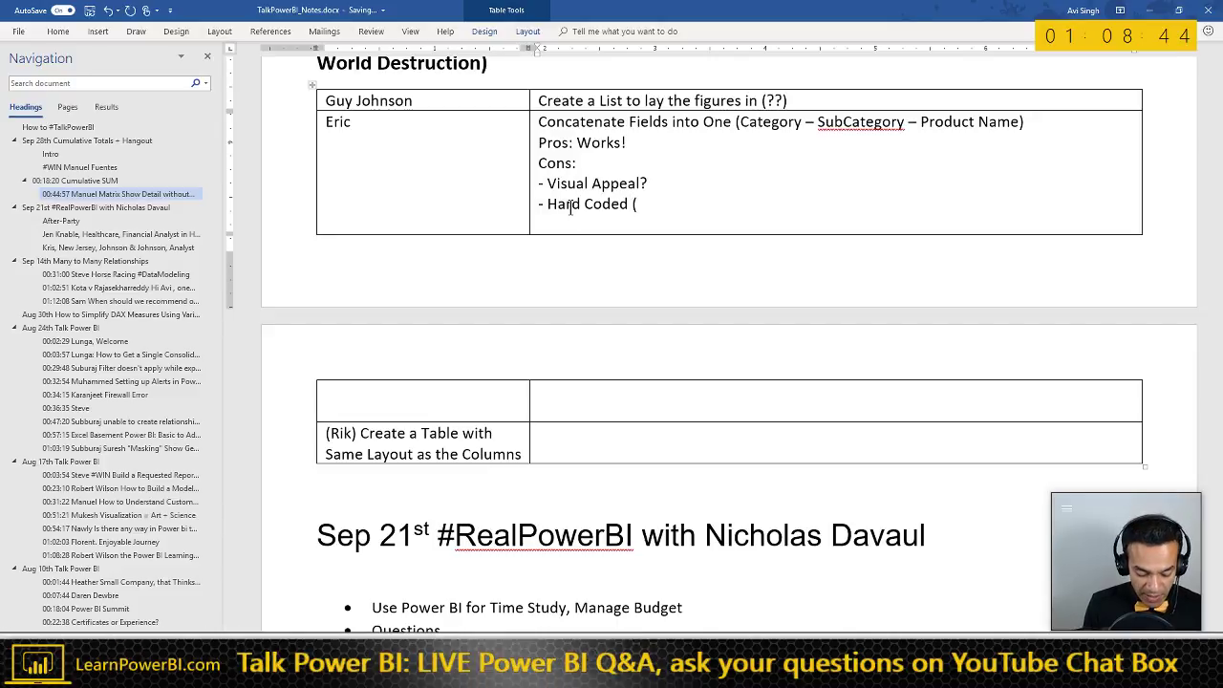
{"action": "type", "text": "(Design Time"}
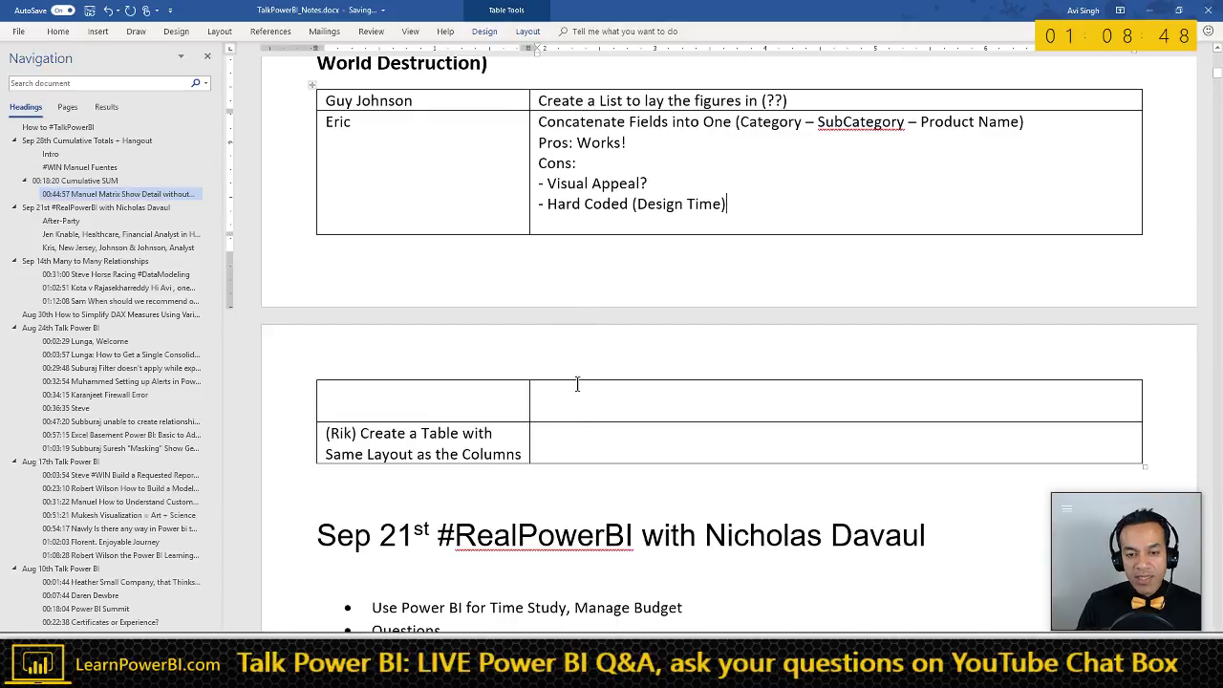
{"action": "left_click", "coordinate": [551, 437]}
{"action": "type", "text": "-"}
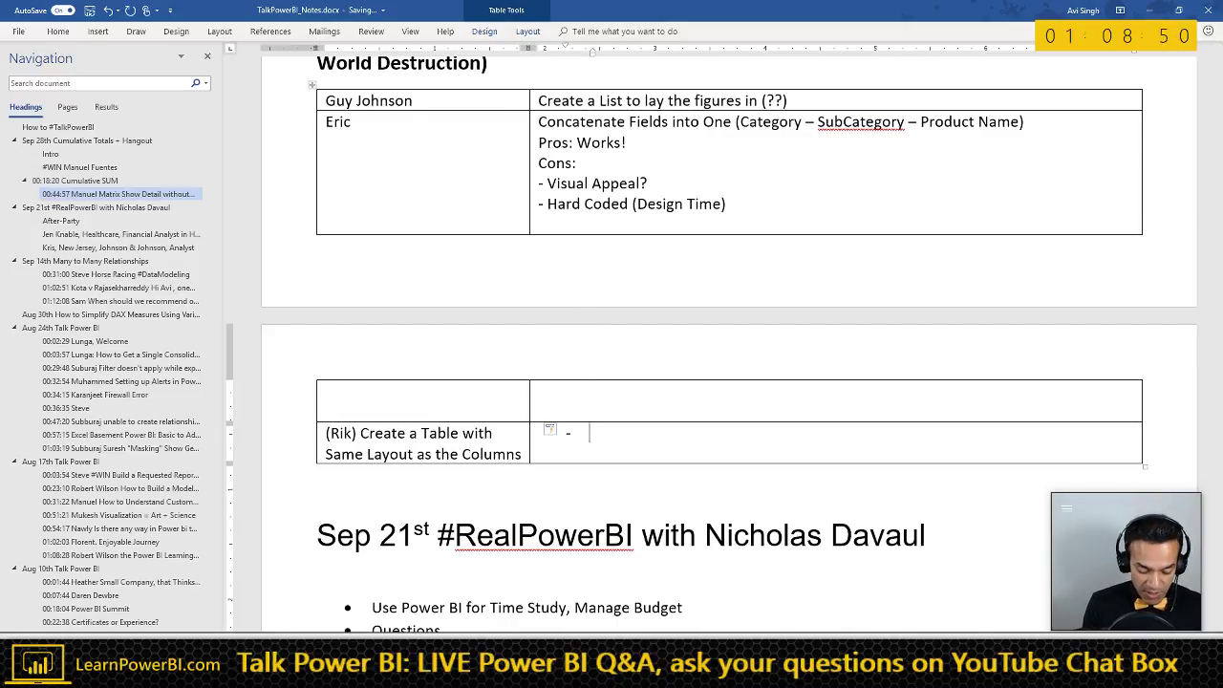
{"action": "type", "text": " Hard Coded (De"}
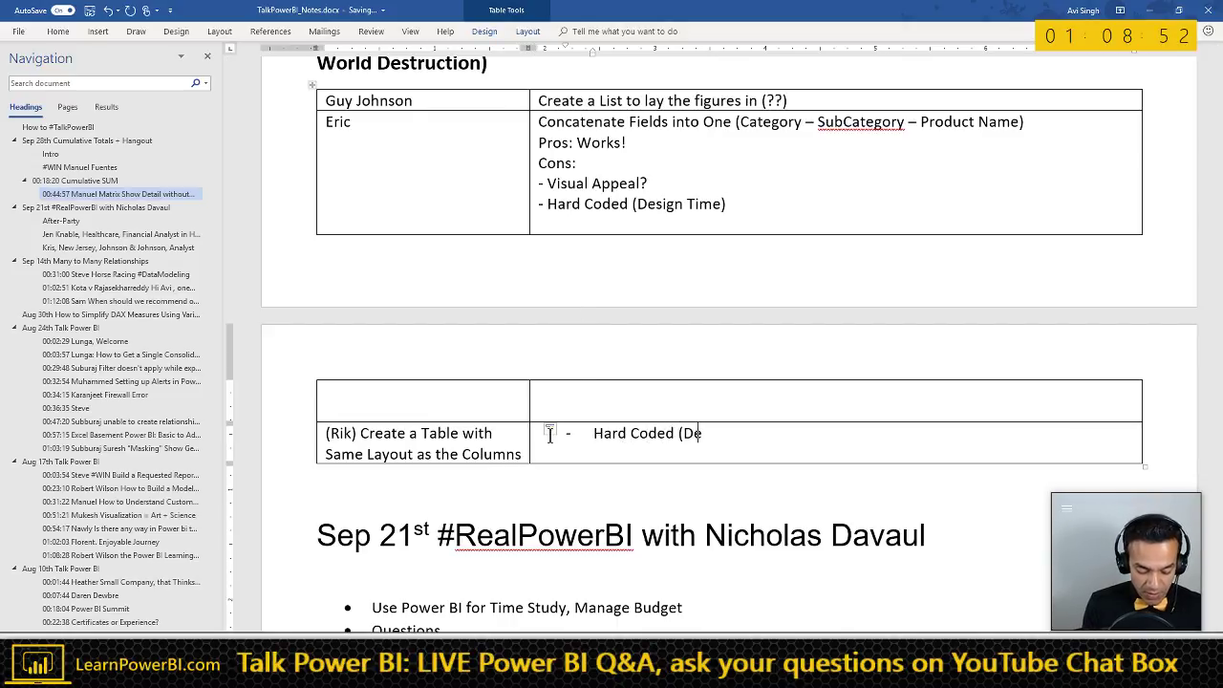
{"action": "type", "text": "sign Time"}
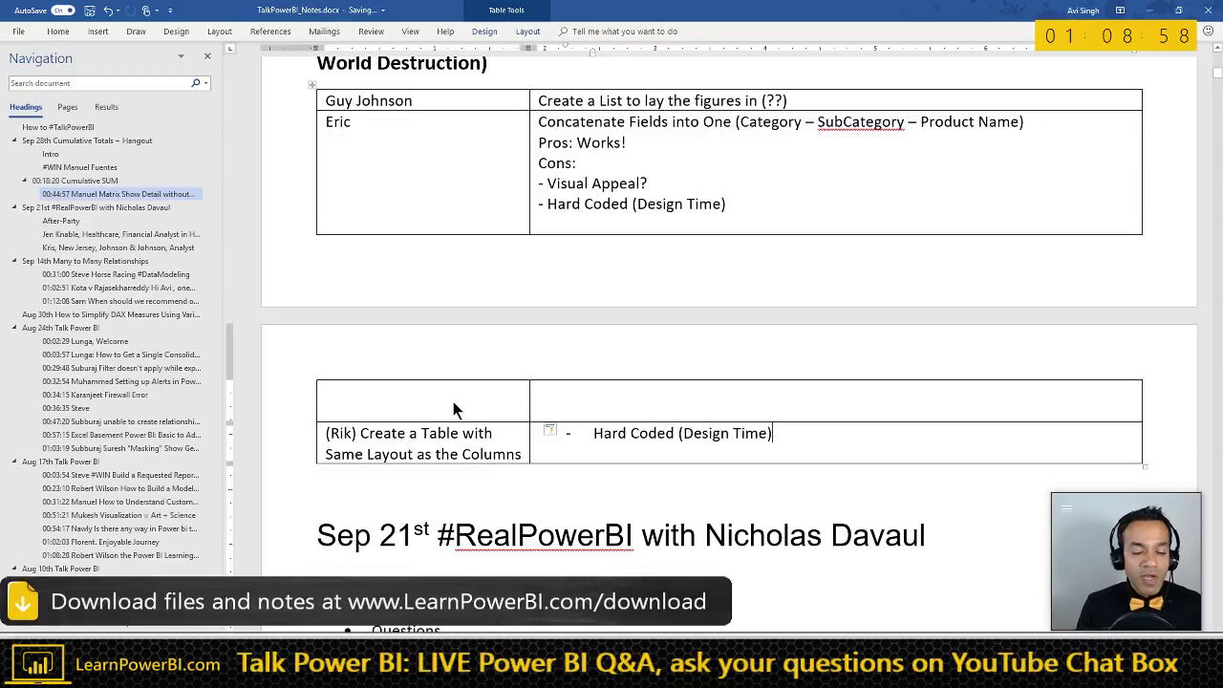
- Replace the ?? placeholder in the upper table with "Disconnected Table or Slicer"
{"action": "left_click", "coordinate": [560, 101]}
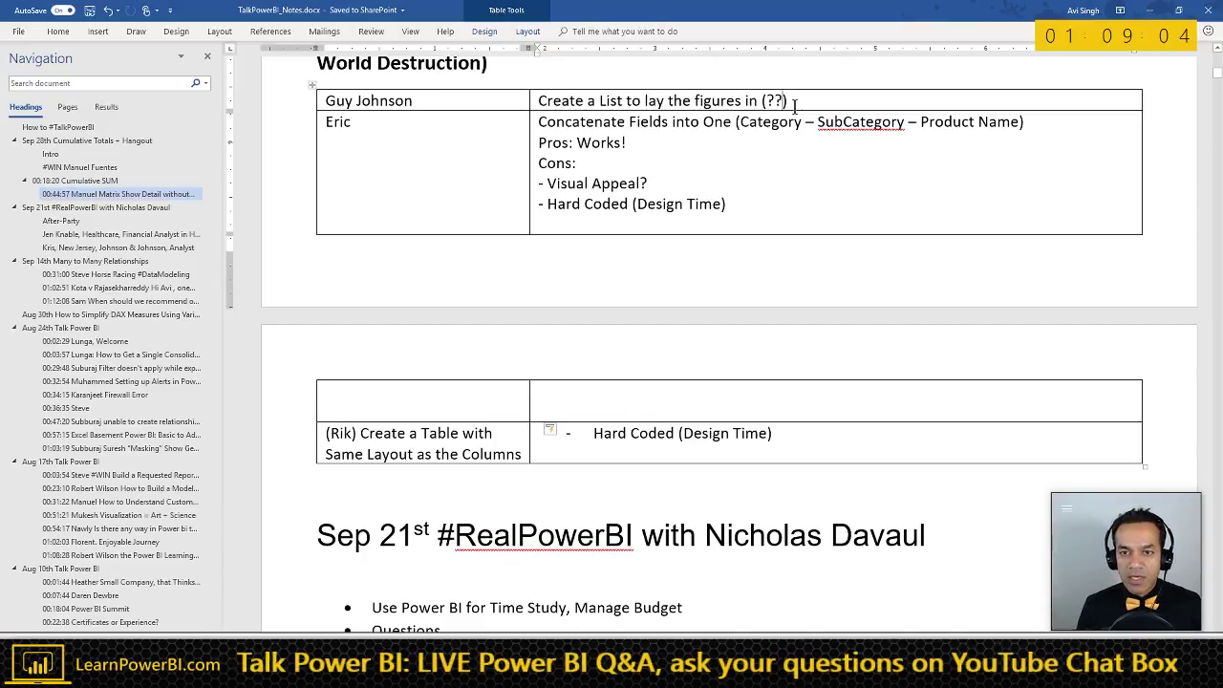
{"action": "key", "text": "shift+Left"}
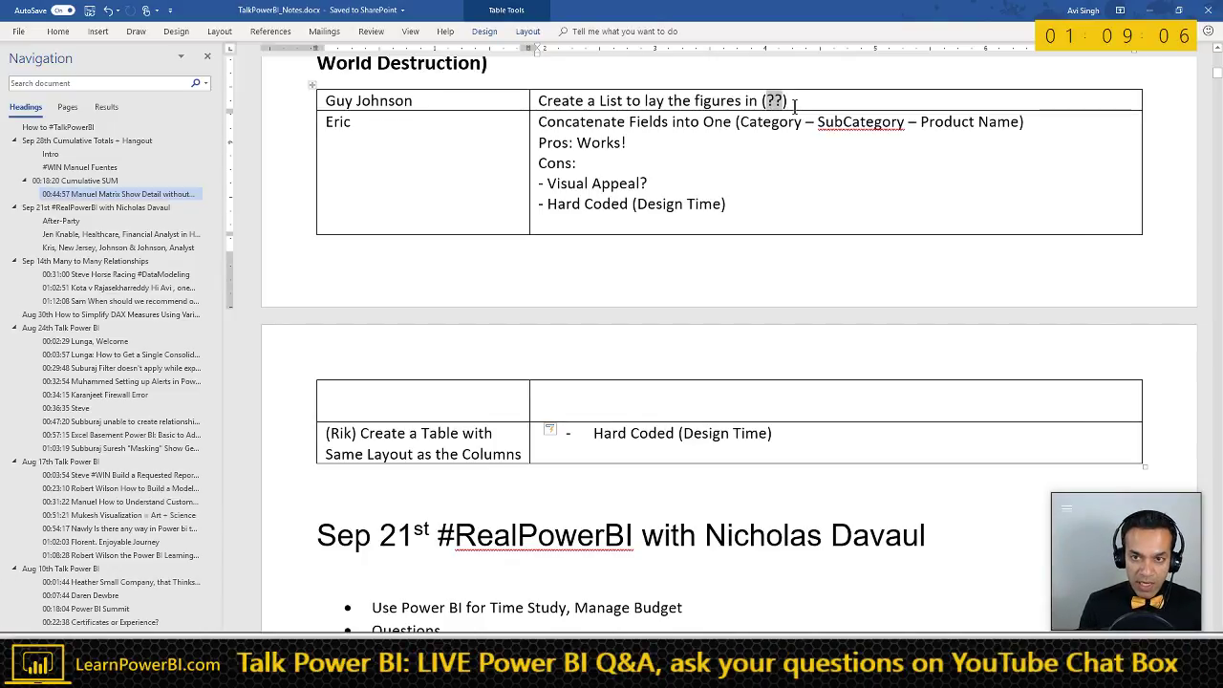
{"action": "type", "text": "\""}
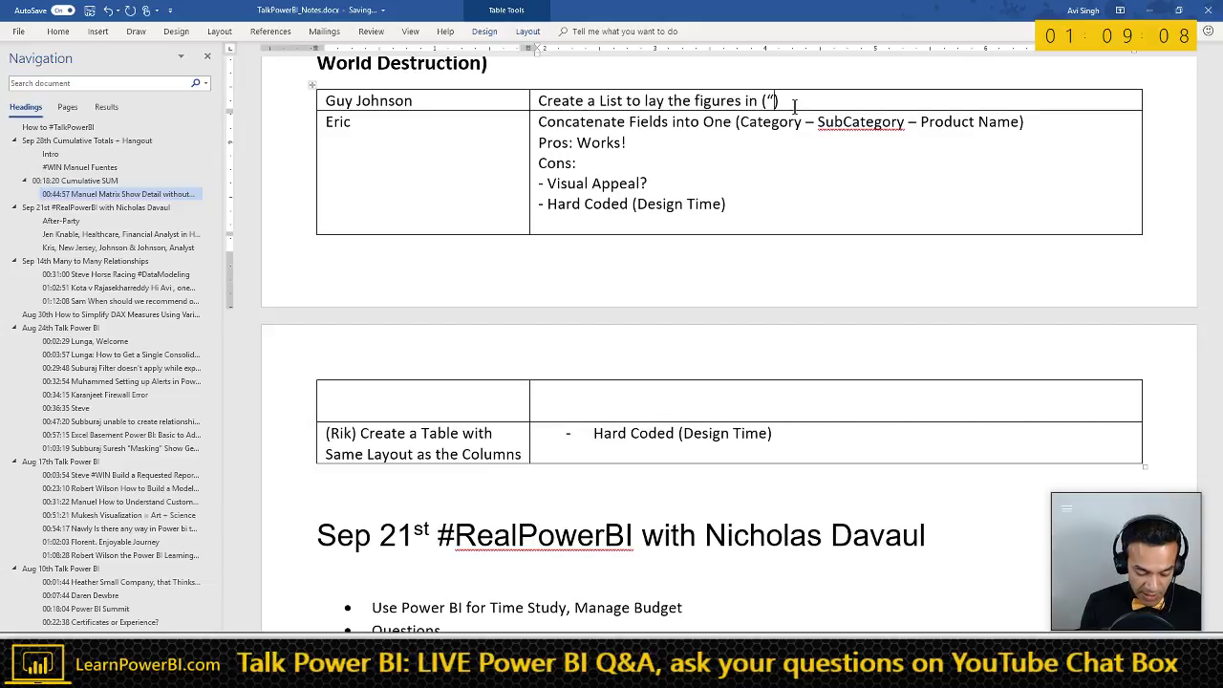
{"action": "type", "text": "Disconec"}
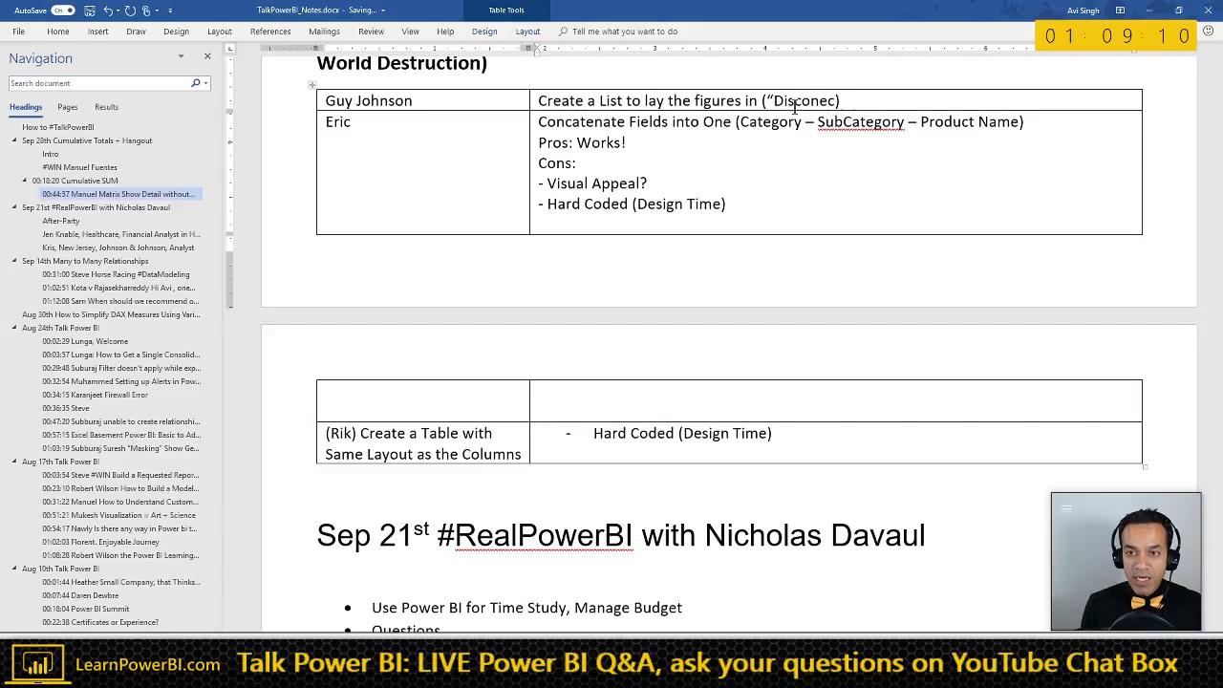
{"action": "key", "text": "BackSpace"}
{"action": "key", "text": "BackSpace"}
{"action": "type", "text": "n"}
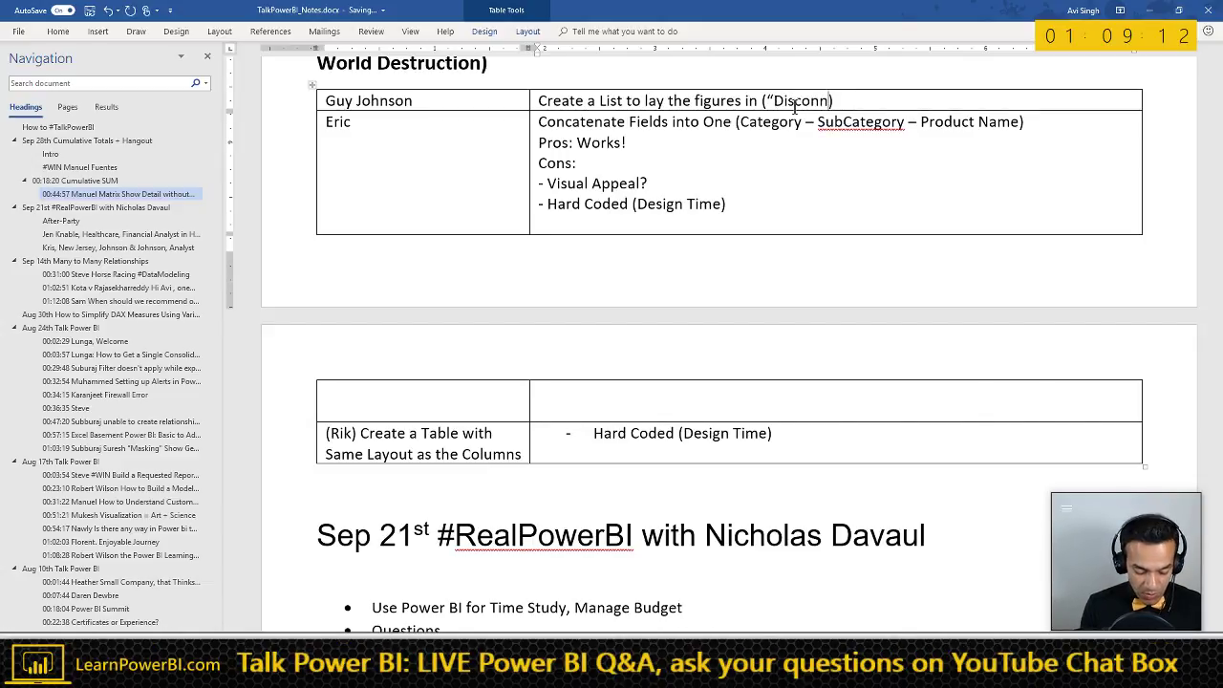
{"action": "type", "text": "ected Table o"}
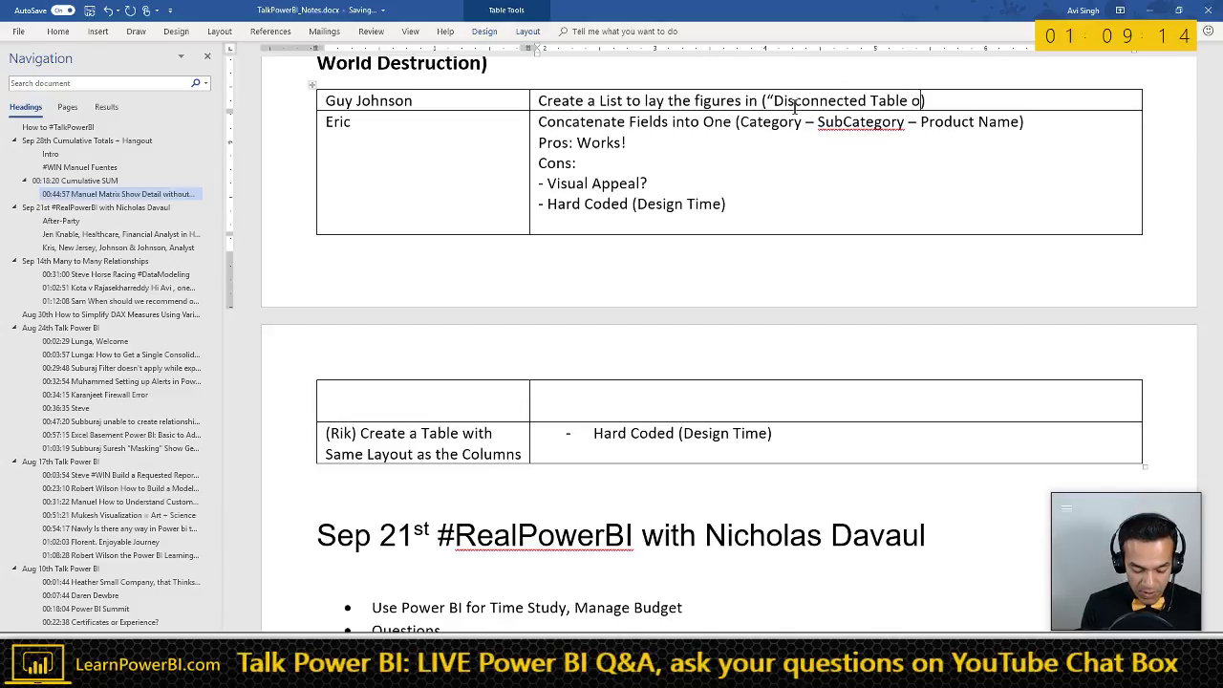
{"action": "type", "text": "r "}
{"action": "type", "text": "Slicer\""}
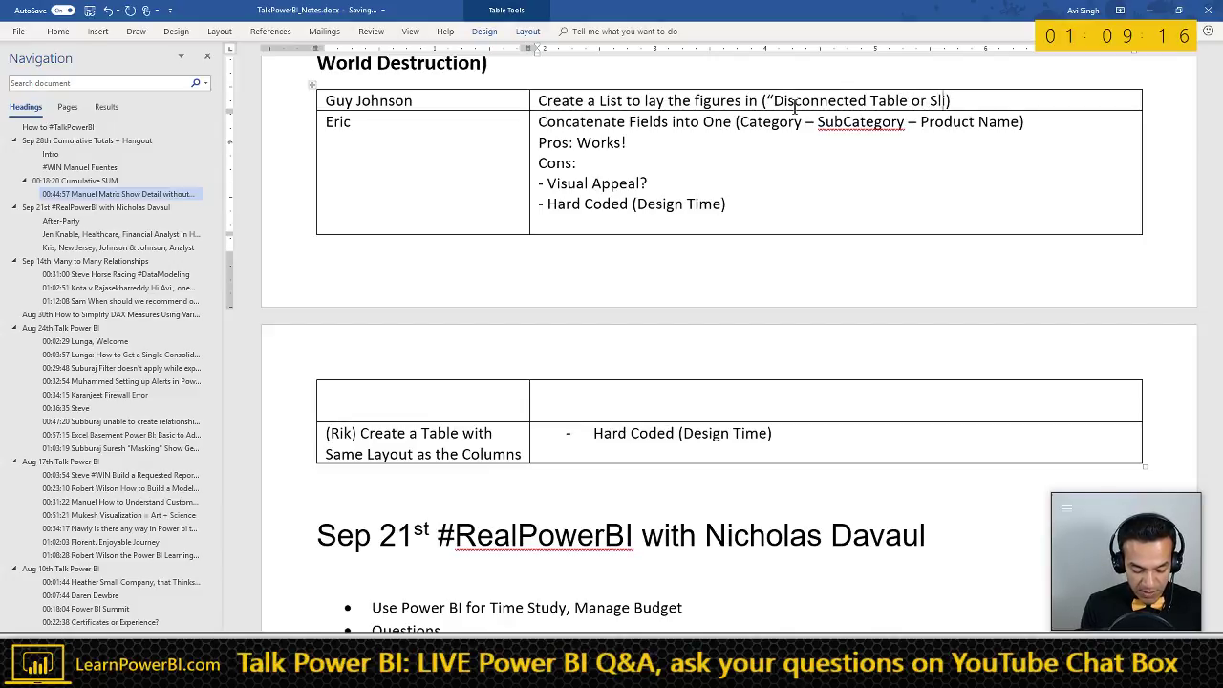
{"action": "key", "text": "Left"}
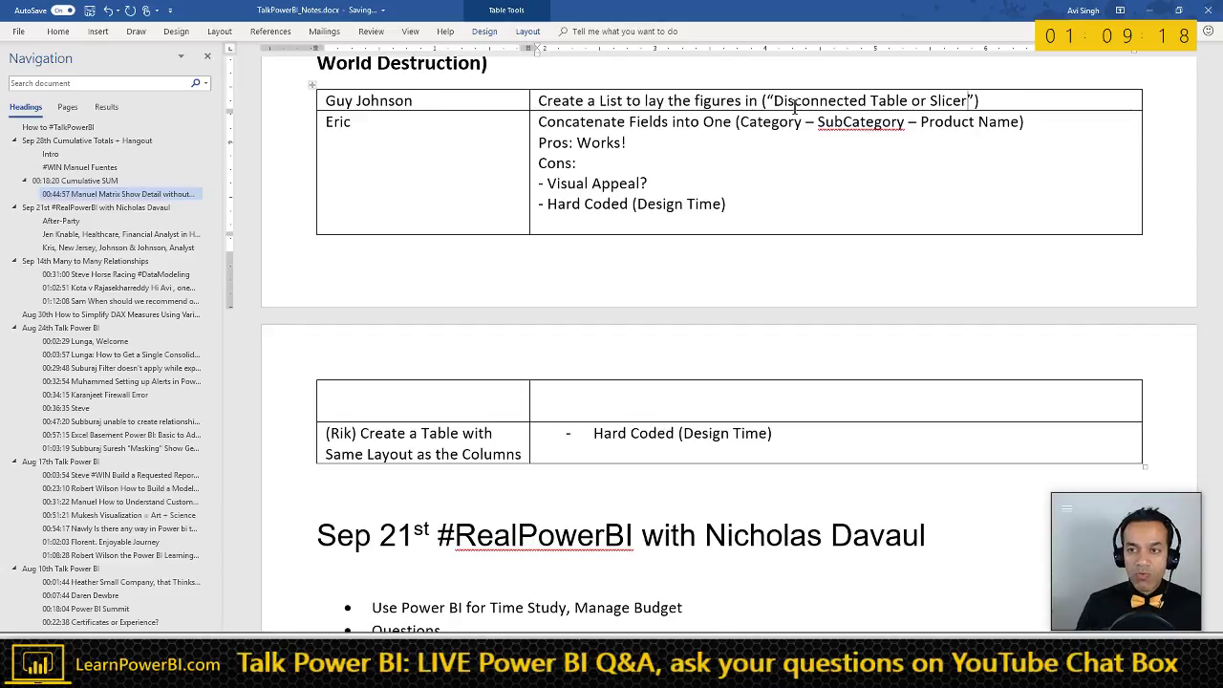
{"action": "key", "text": "ctrl+shift+Left"}
{"action": "key", "text": "ctrl+shift+Left"}
{"action": "key", "text": "ctrl+shift+Left"}
{"action": "key", "text": "ctrl+shift+Left"}
{"action": "key", "text": "ctrl+shift+Left"}
{"action": "key", "text": "ctrl+shift+Right"}
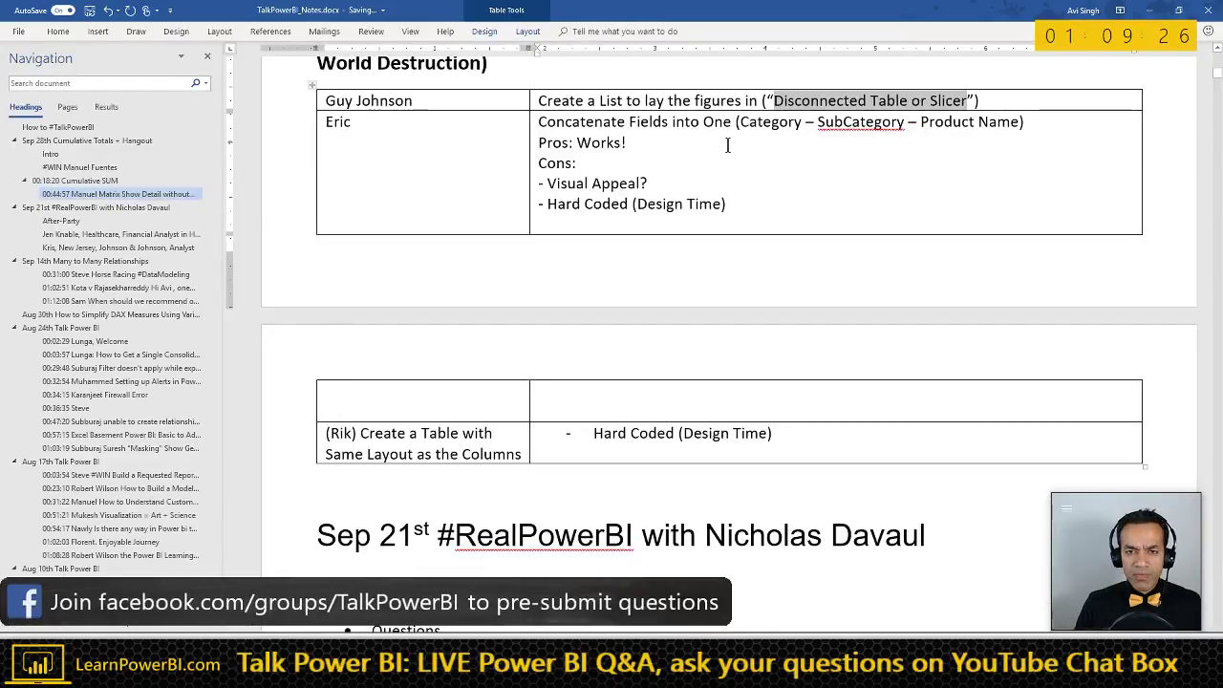
{"action": "left_click", "coordinate": [395, 235]}
{"action": "key", "text": "alt+Tab"}
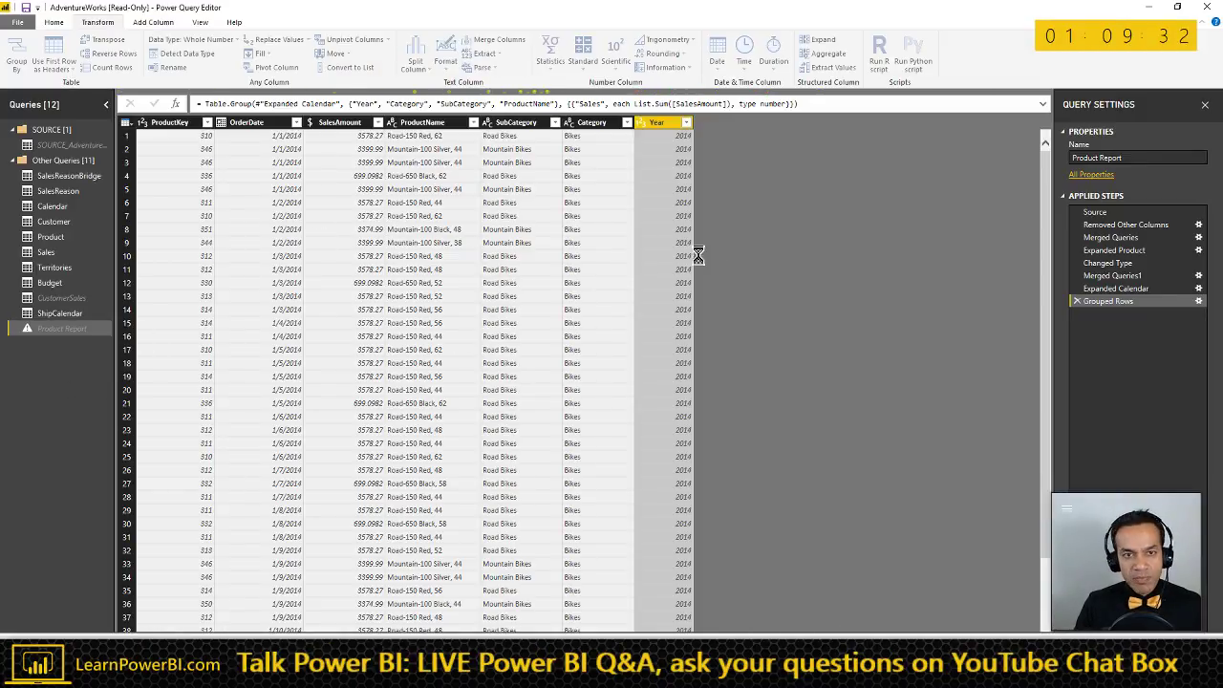
- Delete the Grouped Rows step from the Product Report query's Applied Steps
{"action": "left_click", "coordinate": [1077, 301]}
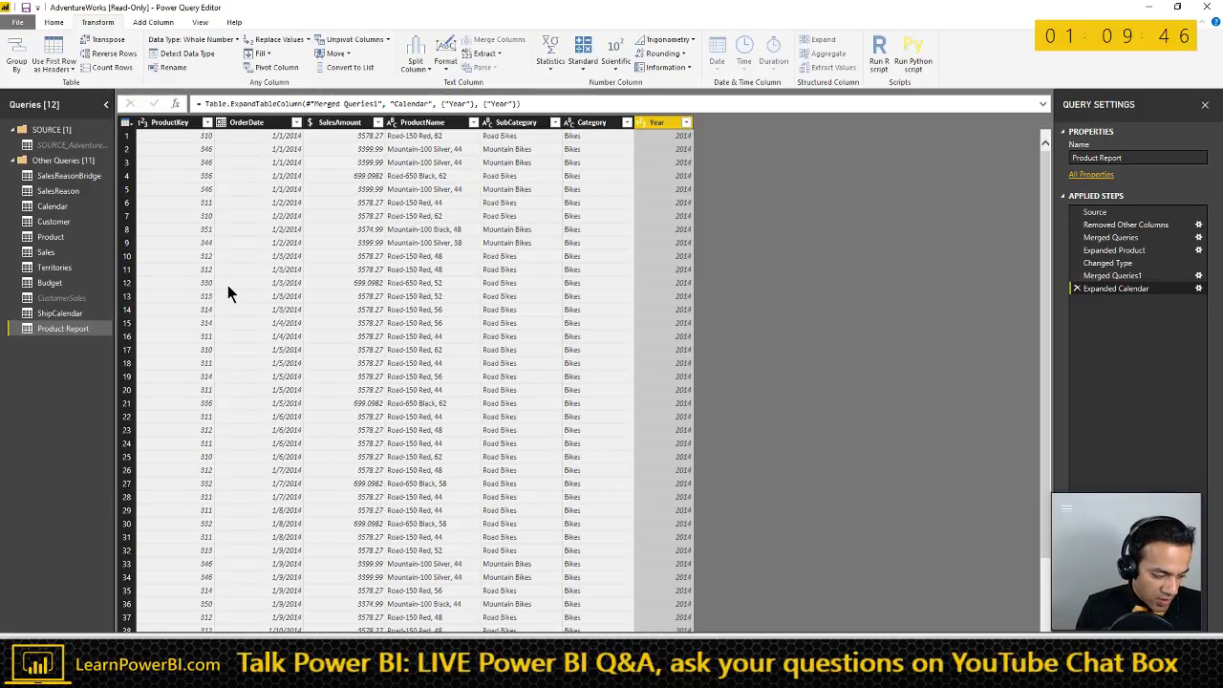
- Delete the parenthetical note from the top-right cell of the Word table
{"action": "key", "text": "alt+Tab"}
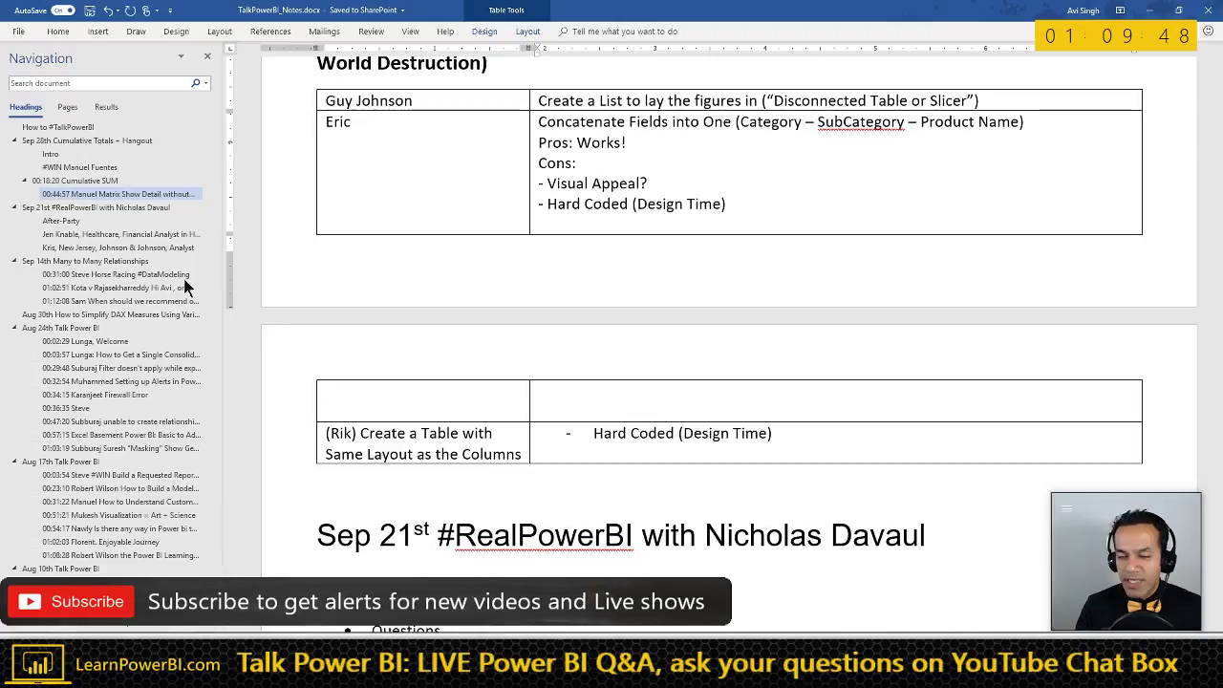
{"action": "key", "text": "Left"}
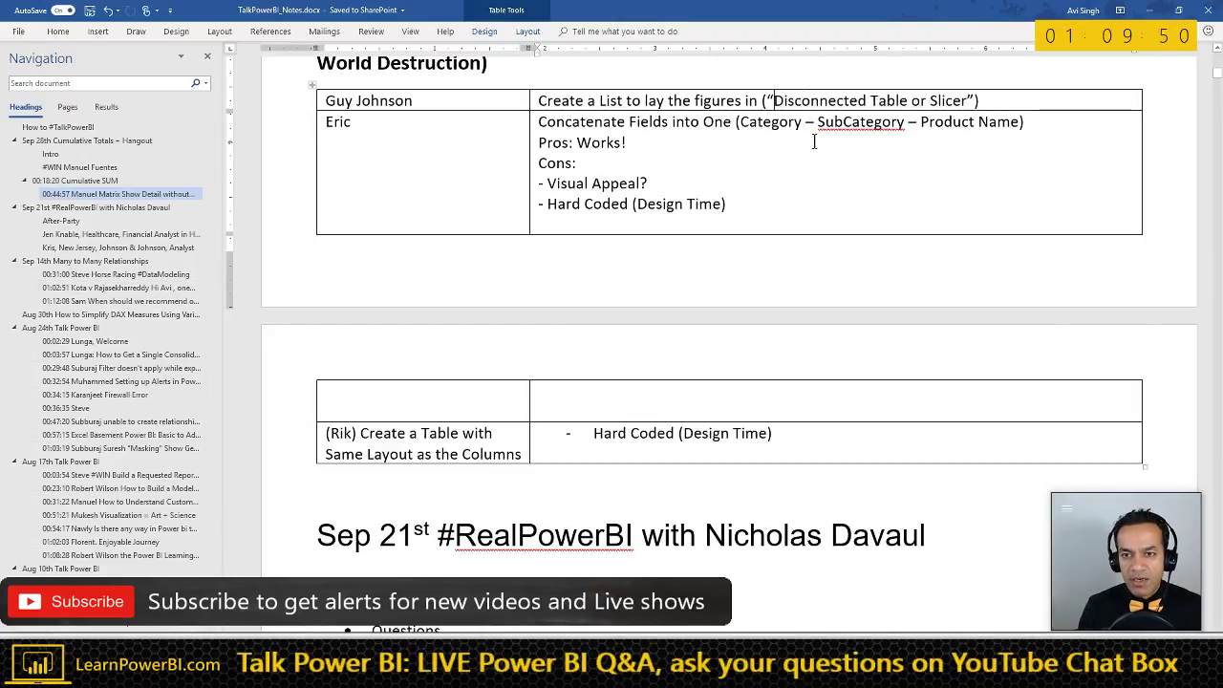
{"action": "key", "text": "shift+End"}
{"action": "key", "text": "shift+Left"}
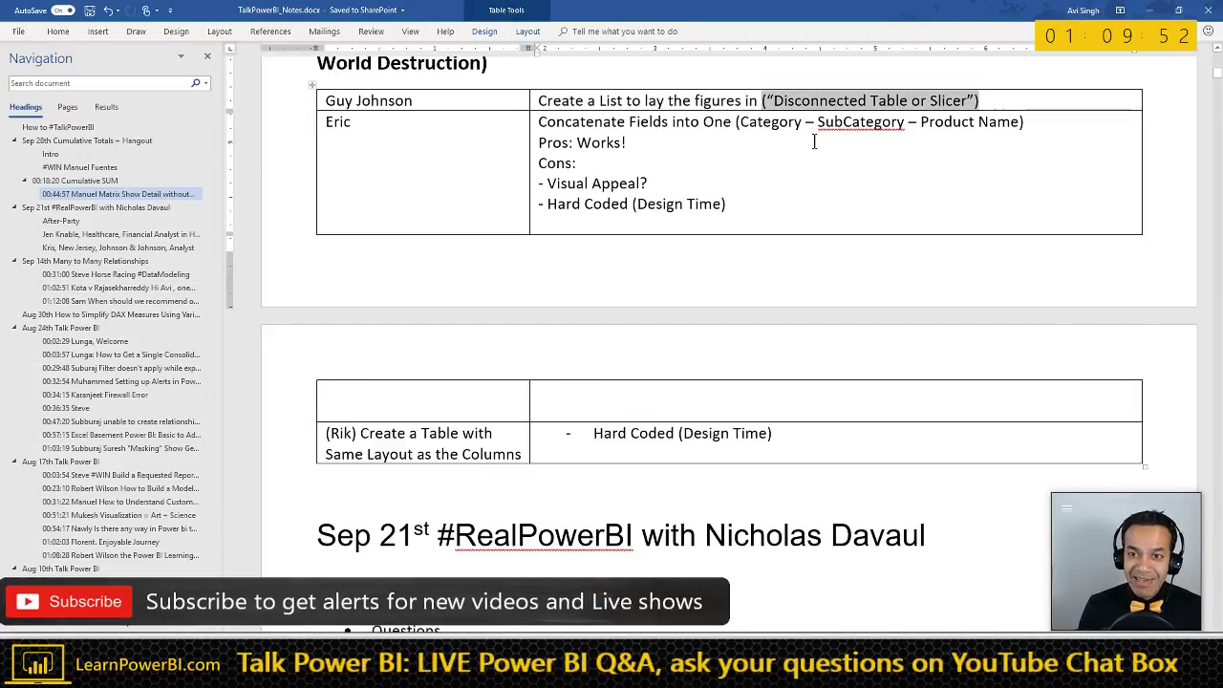
{"action": "key", "text": "Delete"}
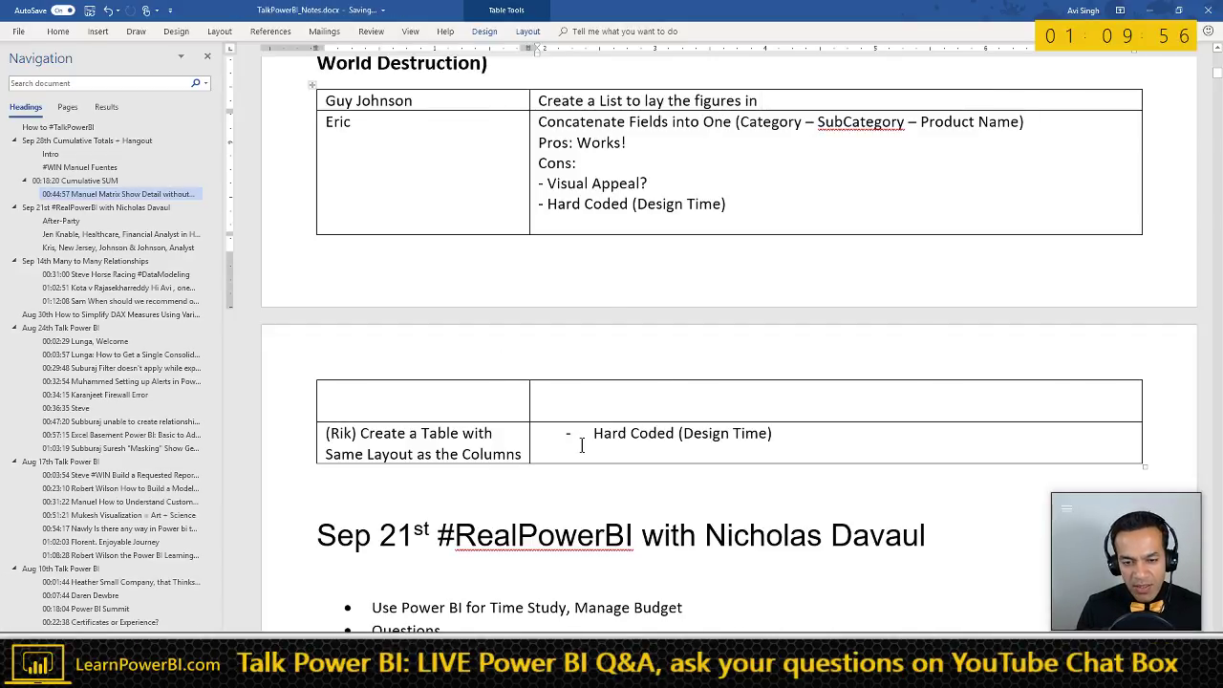
- Add a table row with the contributor's name and 'Custom Measures. (Hard Code)'
{"action": "left_click", "coordinate": [560, 452]}
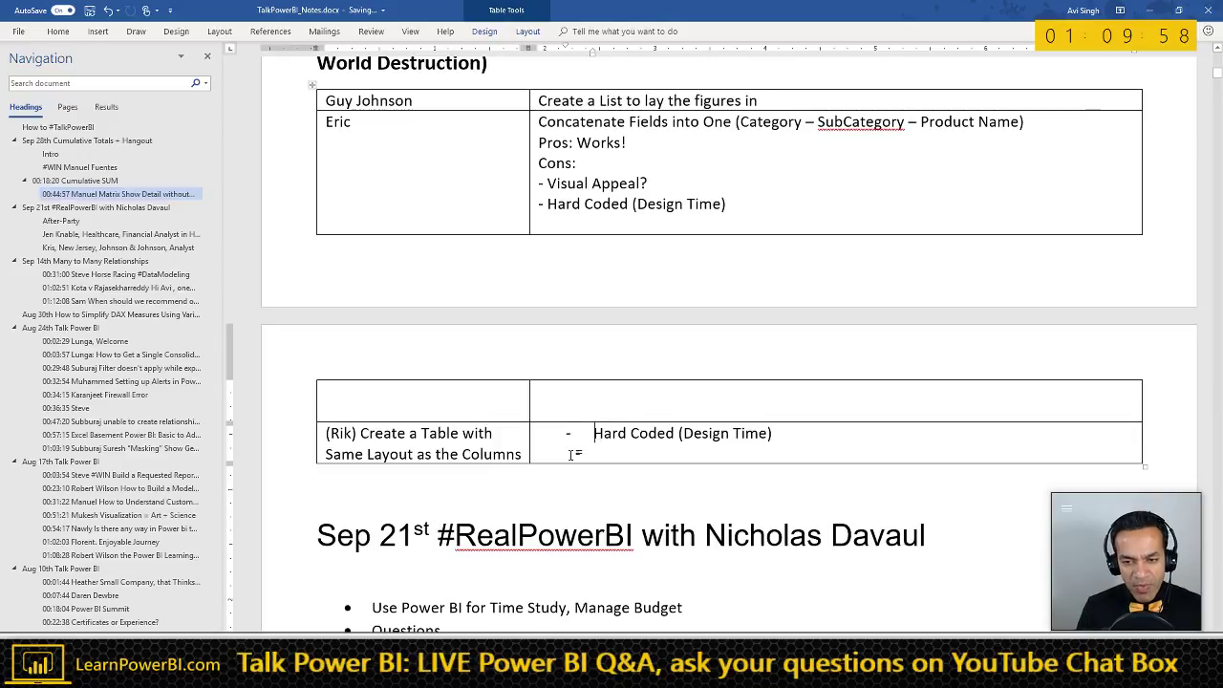
{"action": "key", "text": "Tab"}
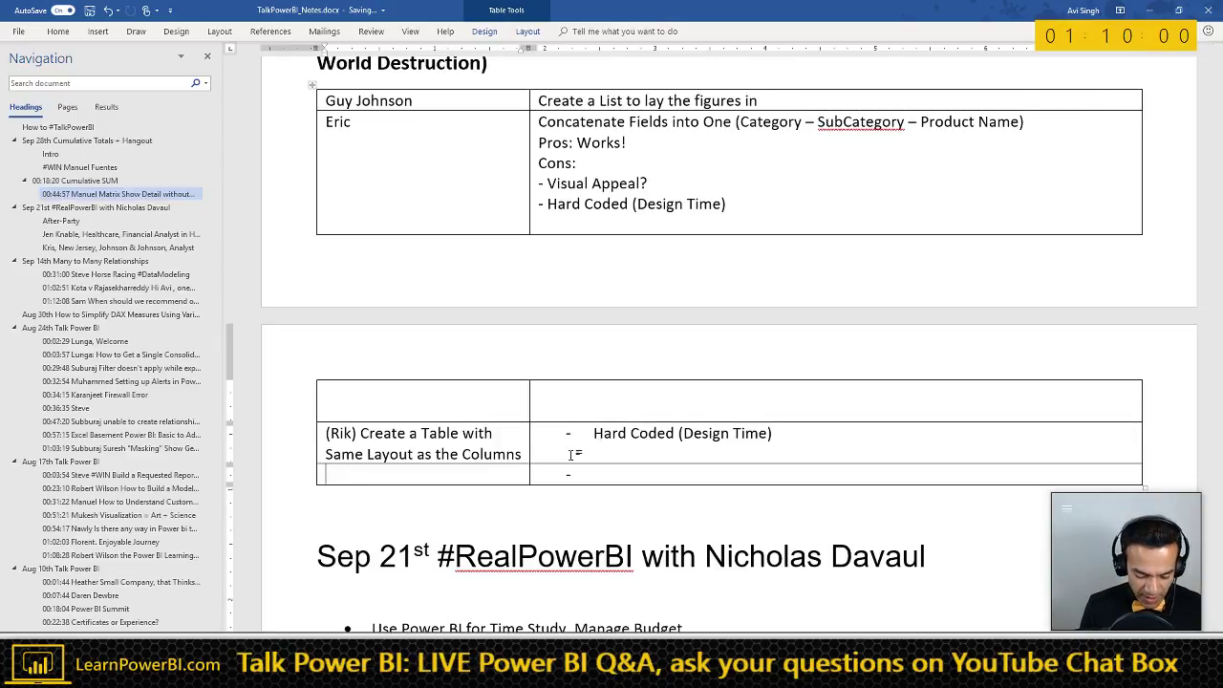
{"action": "type", "text": "Avi"}
{"action": "key", "text": "Tab"}
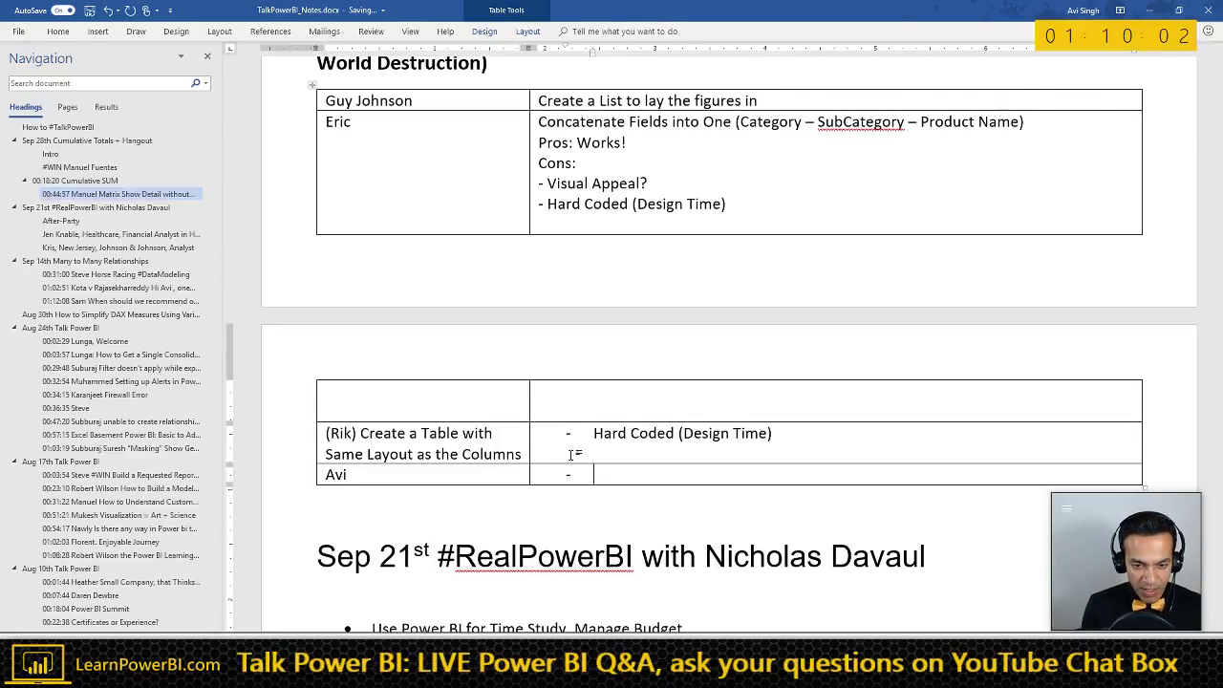
{"action": "key", "text": "BackSpace"}
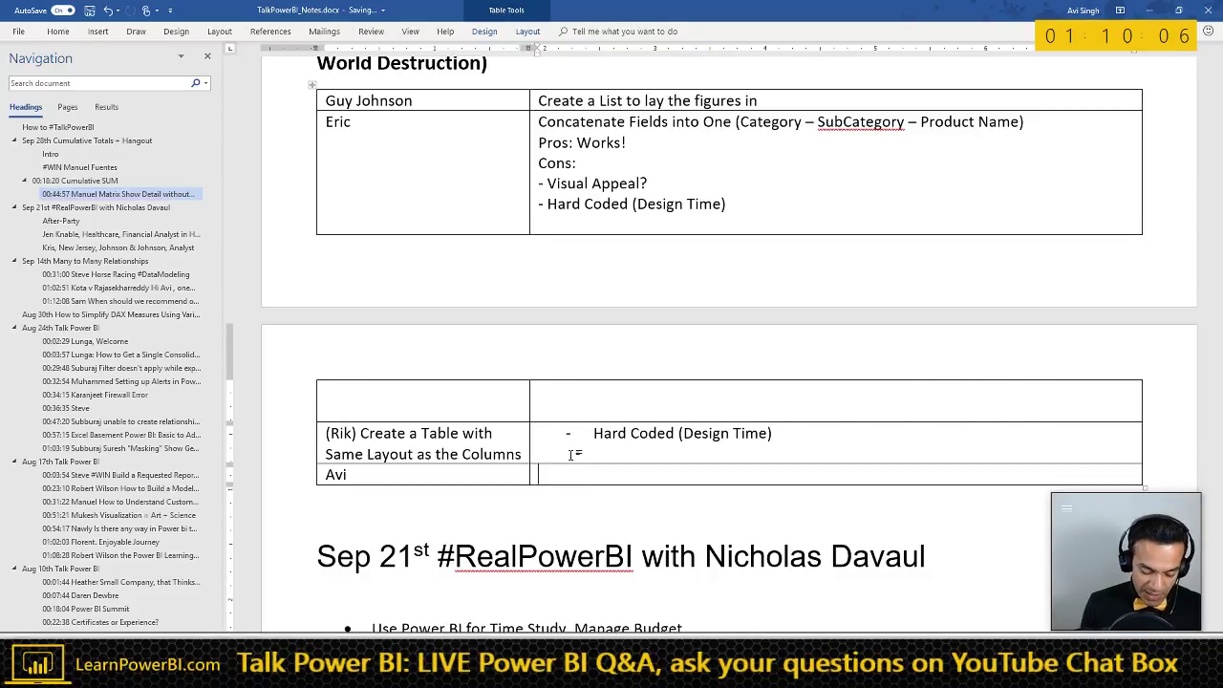
{"action": "type", "text": "Custom Meas"}
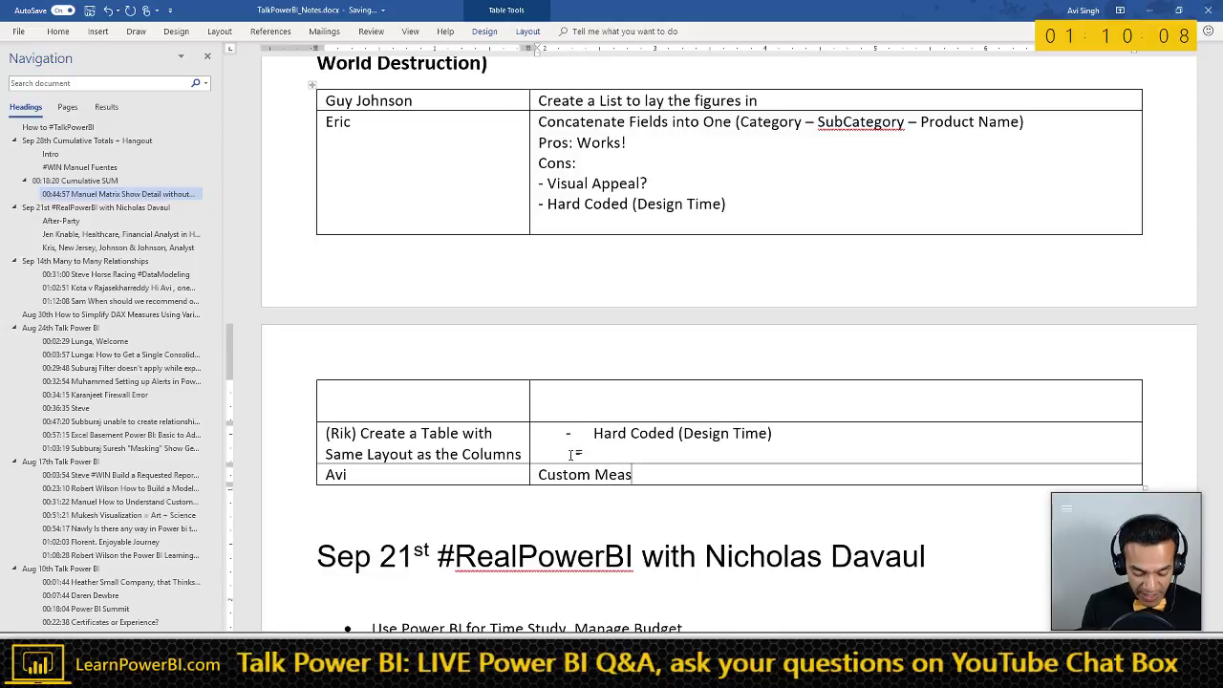
{"action": "type", "text": "ures."}
{"action": "key", "text": "Return"}
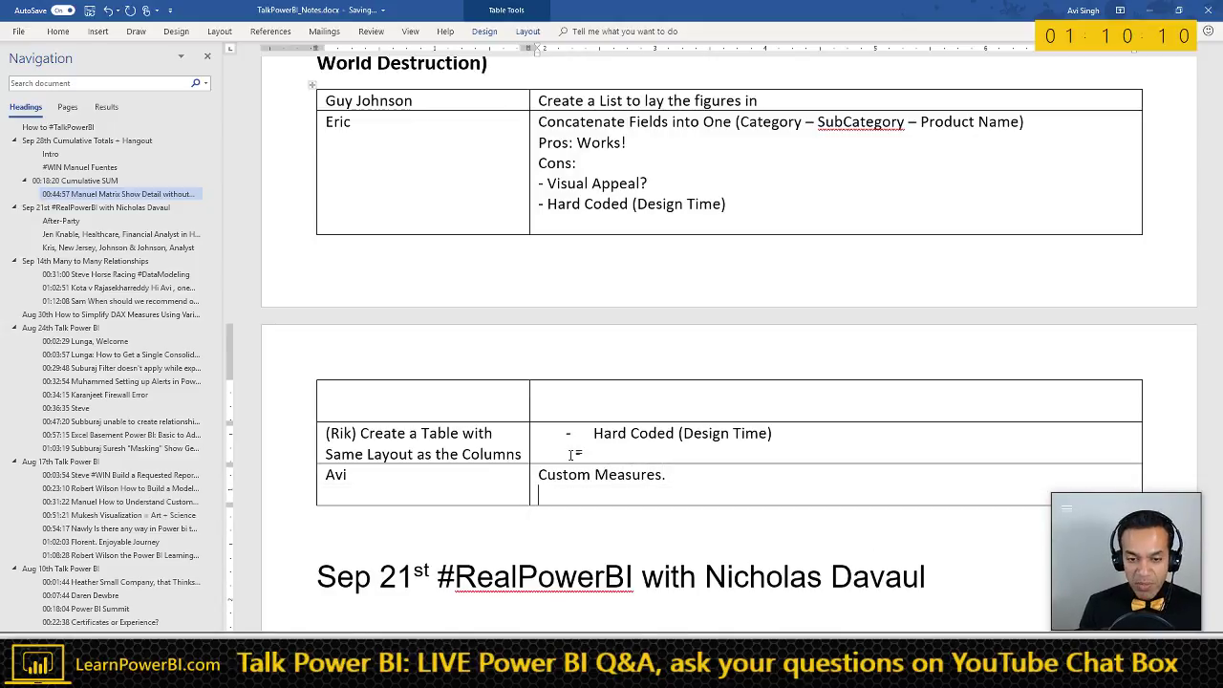
{"action": "type", "text": "(a"}
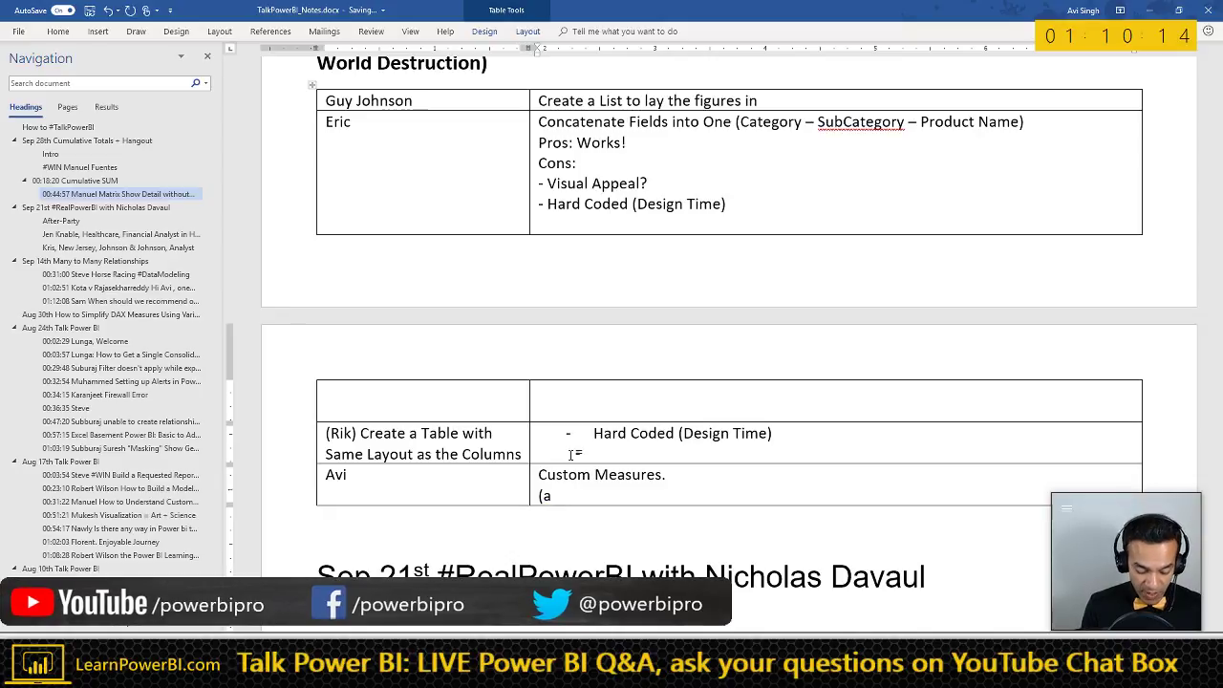
{"action": "type", "text": "rdHard"}
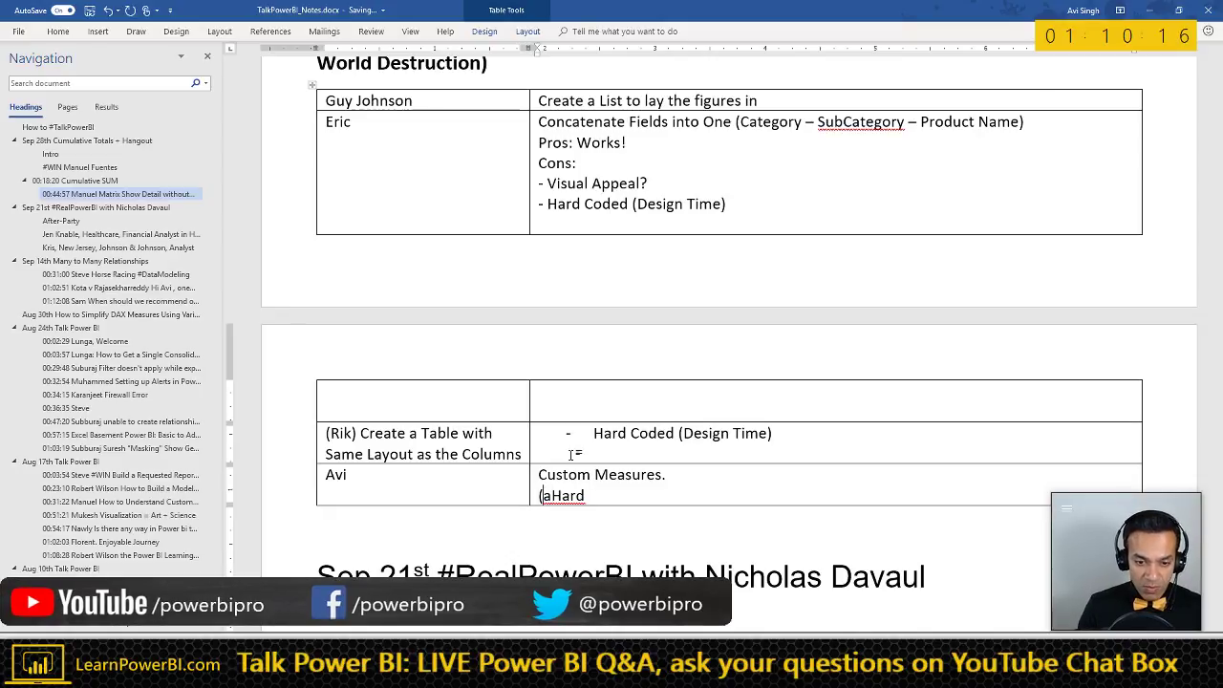
{"action": "key", "text": "Delete"}
{"action": "key", "text": "End"}
{"action": "type", "text": "Code"}
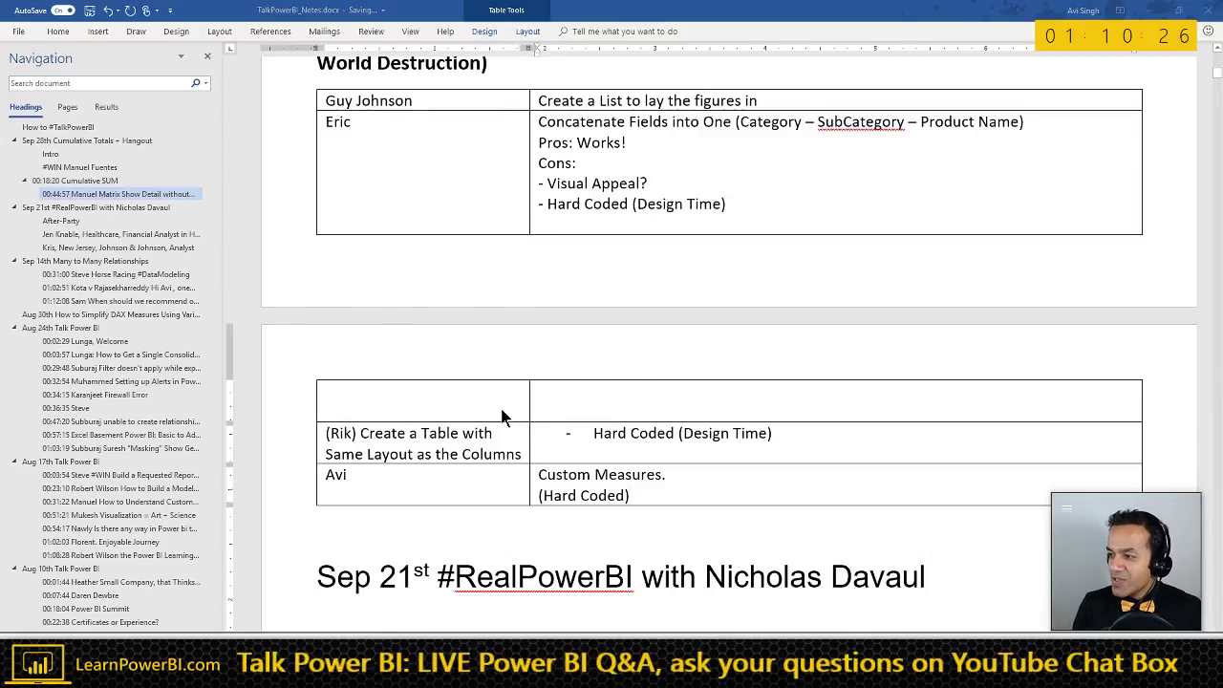
- Return to the Power BI Desktop report page
{"action": "key", "text": "alt+Tab"}
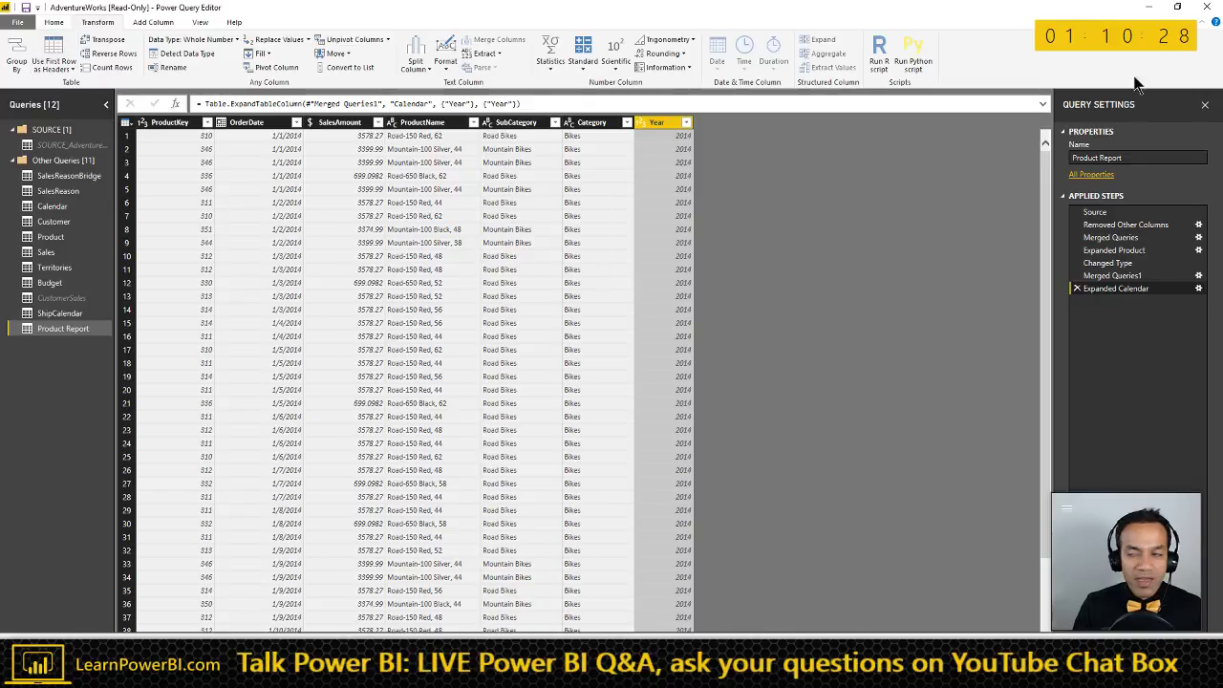
{"action": "key", "text": "alt+Tab"}
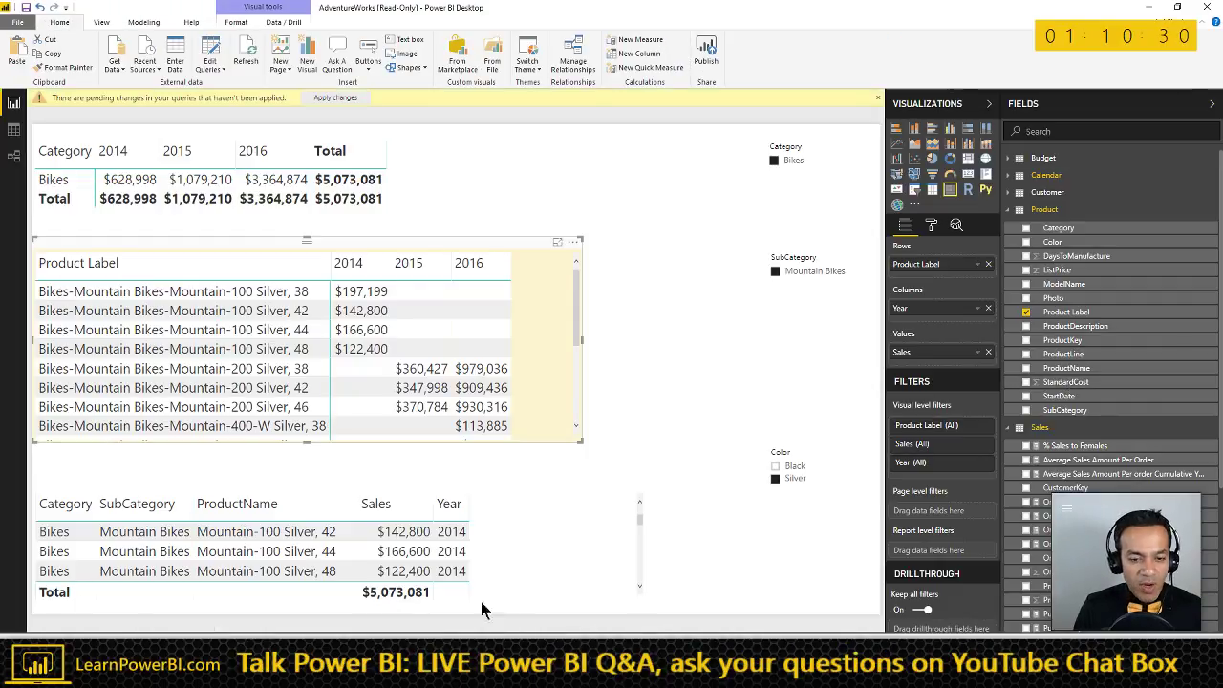
{"action": "right_click", "coordinate": [397, 638]}
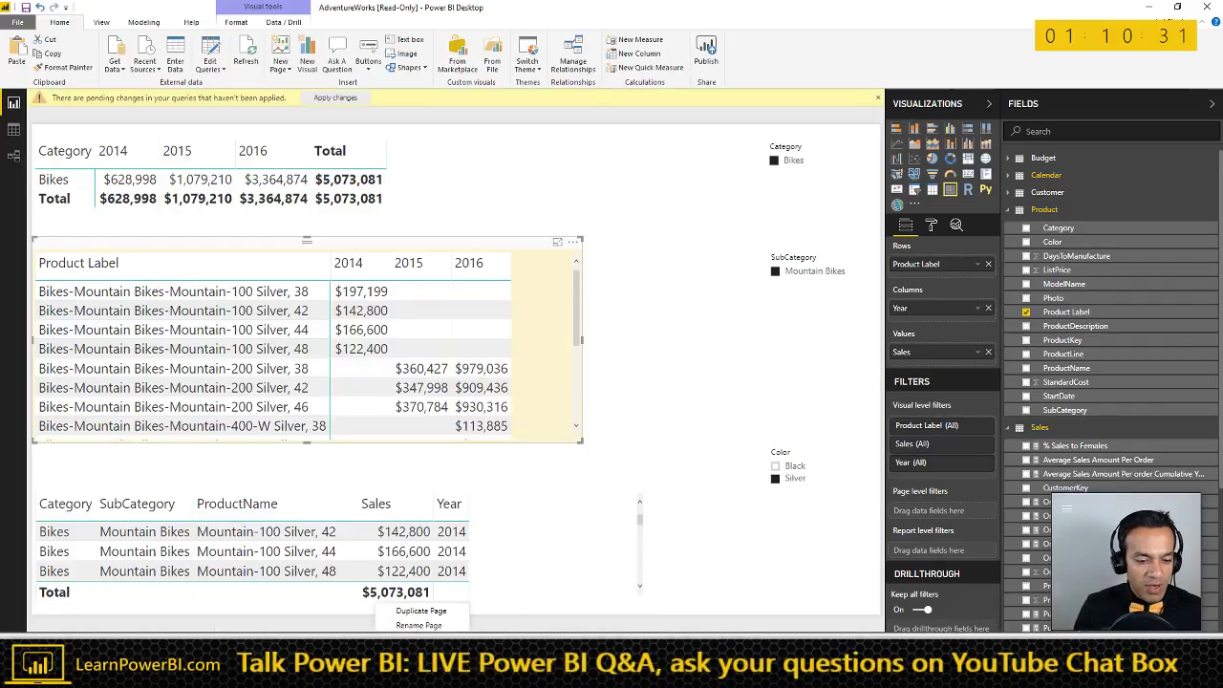
- Duplicate the report page and delete its Product Label and Category/Year matrices
{"action": "left_click", "coordinate": [433, 612]}
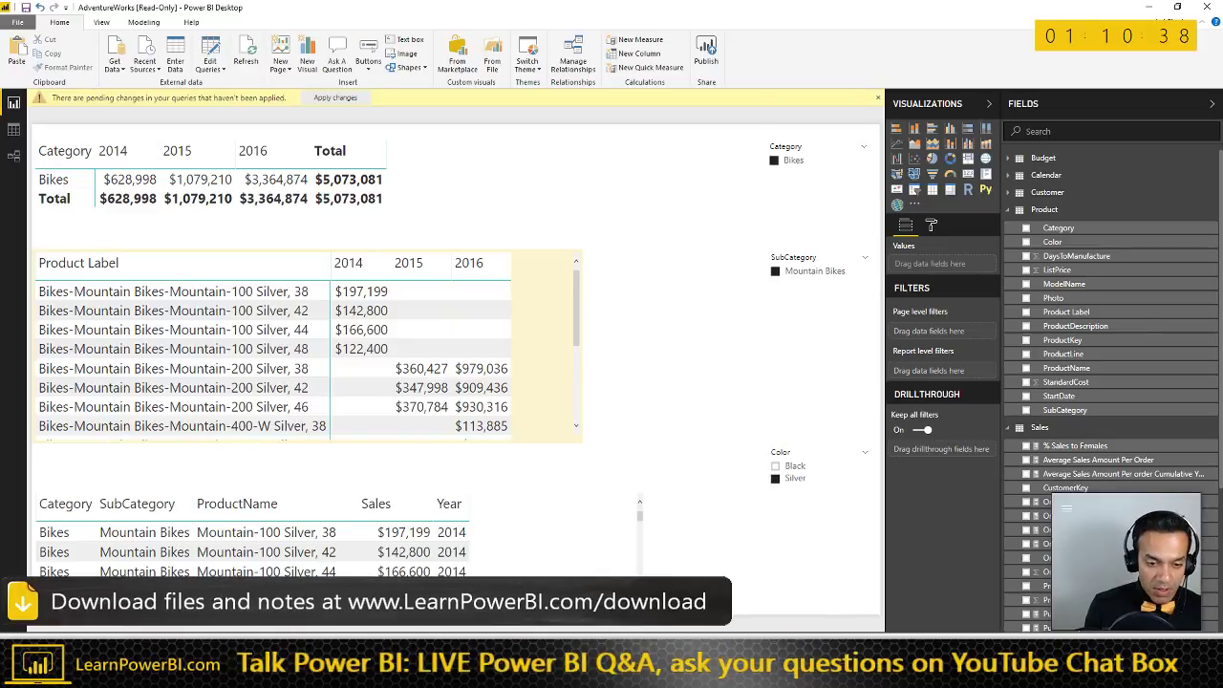
{"action": "left_click", "coordinate": [538, 495]}
{"action": "left_click", "coordinate": [509, 252]}
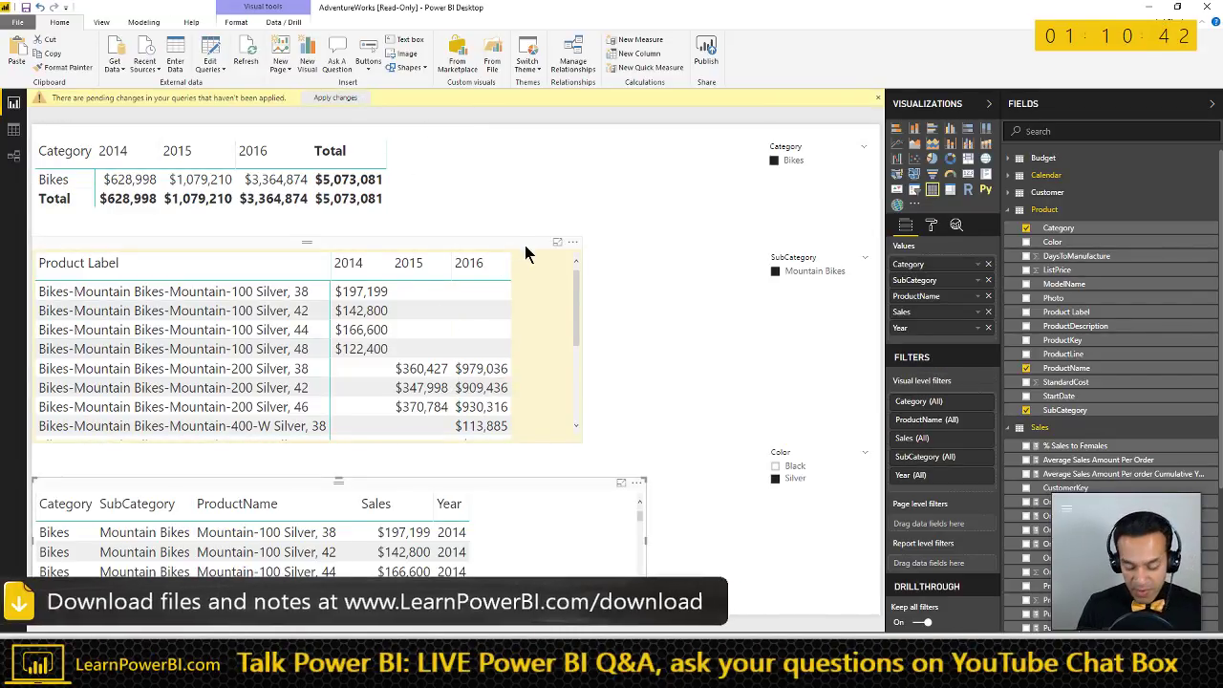
{"action": "key", "text": "Delete"}
{"action": "left_click", "coordinate": [396, 210]}
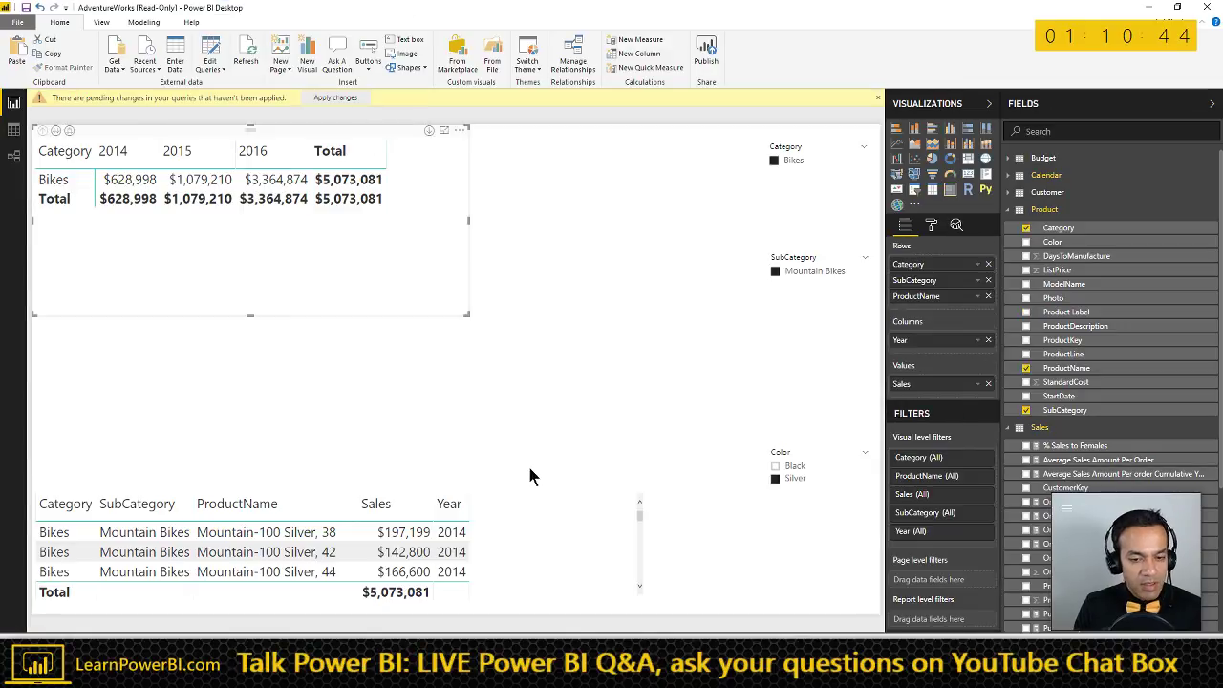
{"action": "key", "text": "Delete"}
- Enlarge the remaining table and remove its Sales and Year fields
{"action": "left_click", "coordinate": [581, 493]}
{"action": "left_click_drag", "start_coordinate": [638, 485], "coordinate": [623, 140]}
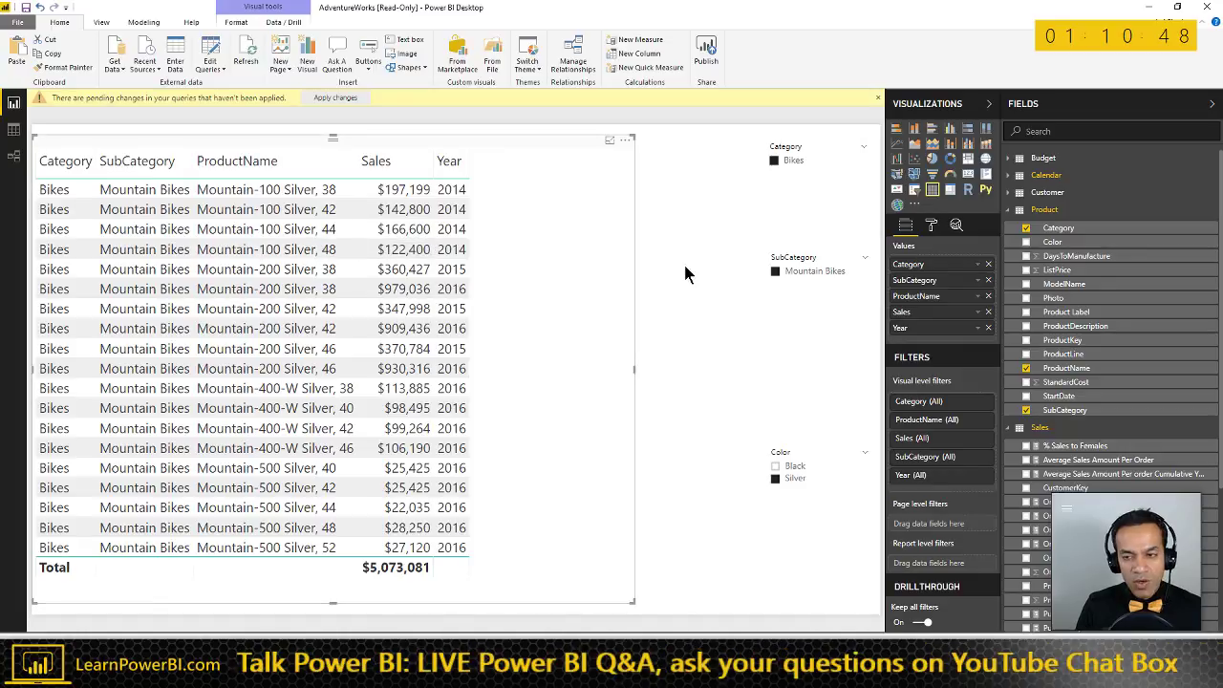
{"action": "left_click", "coordinate": [988, 312]}
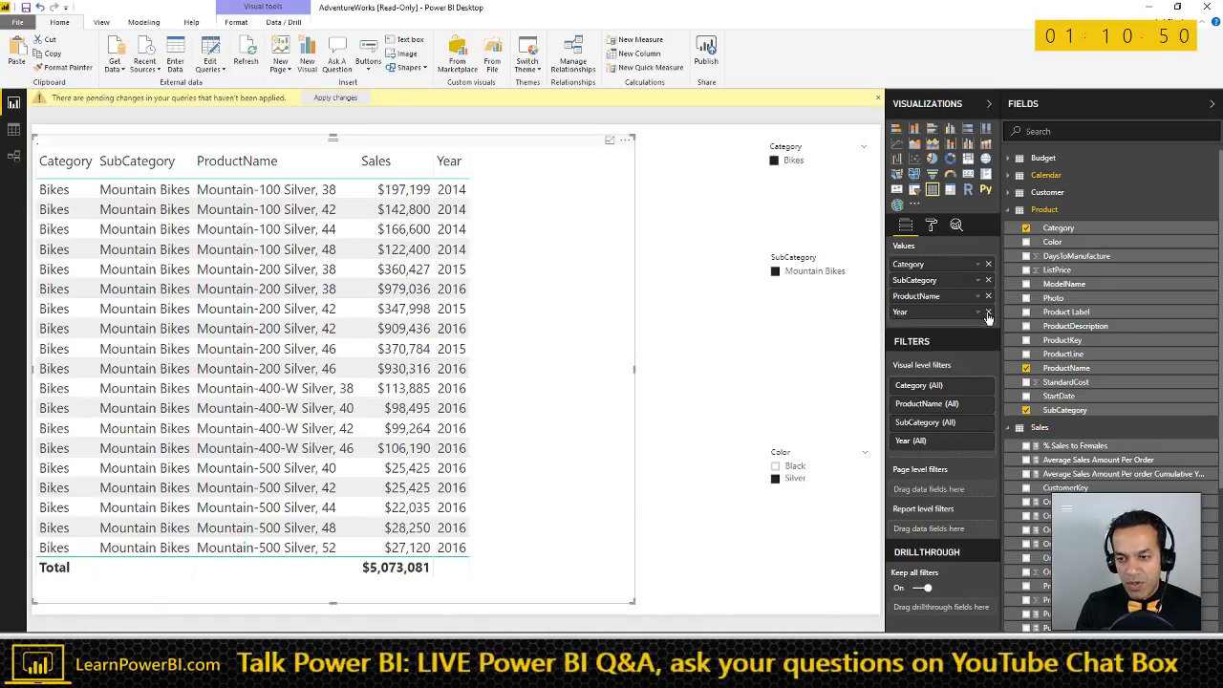
{"action": "left_click", "coordinate": [988, 312]}
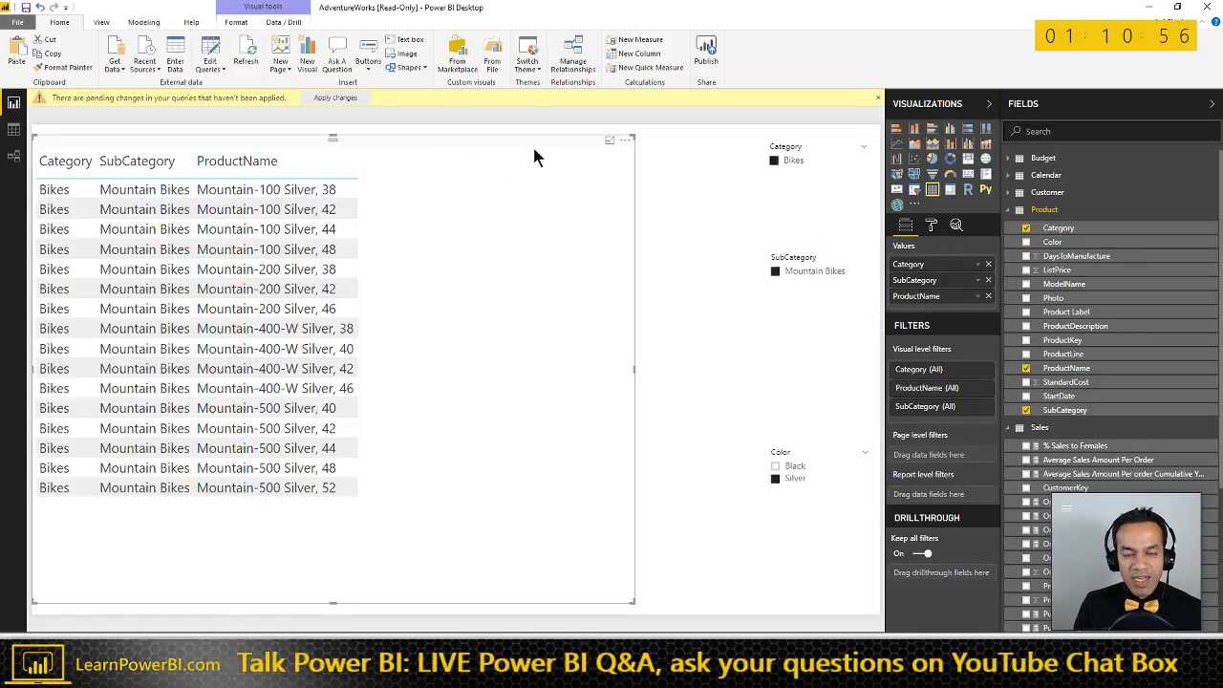
{"action": "left_click", "coordinate": [1081, 236]}
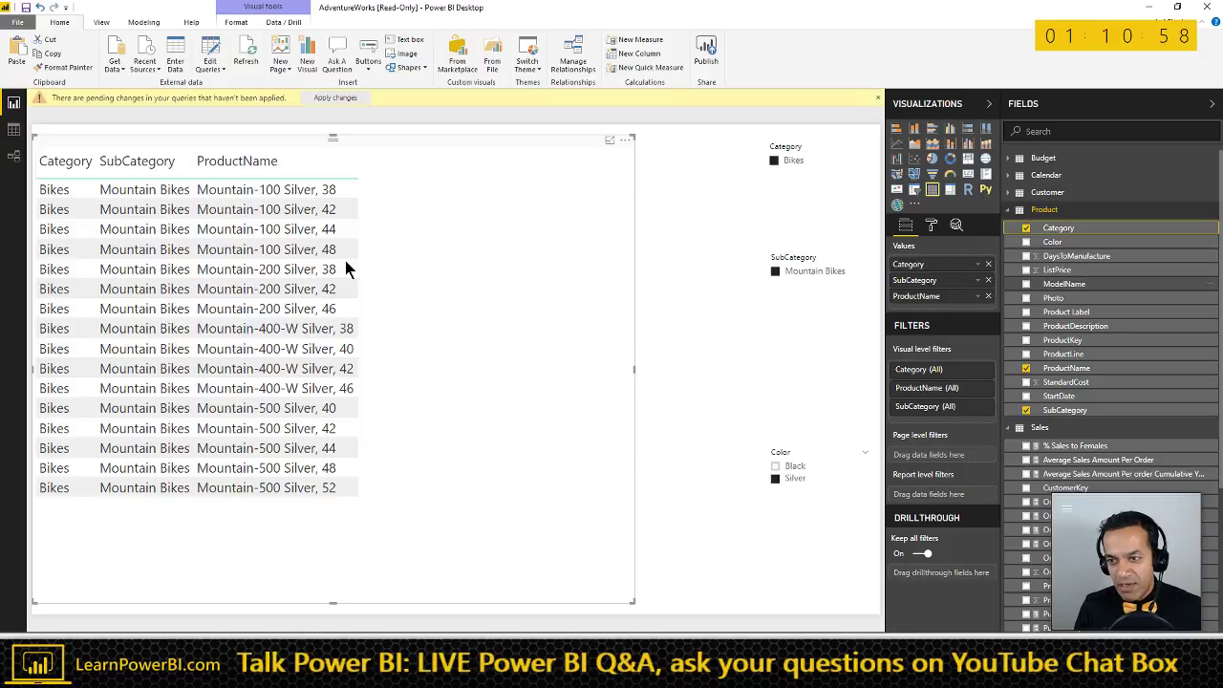
{"action": "left_click", "coordinate": [145, 24]}
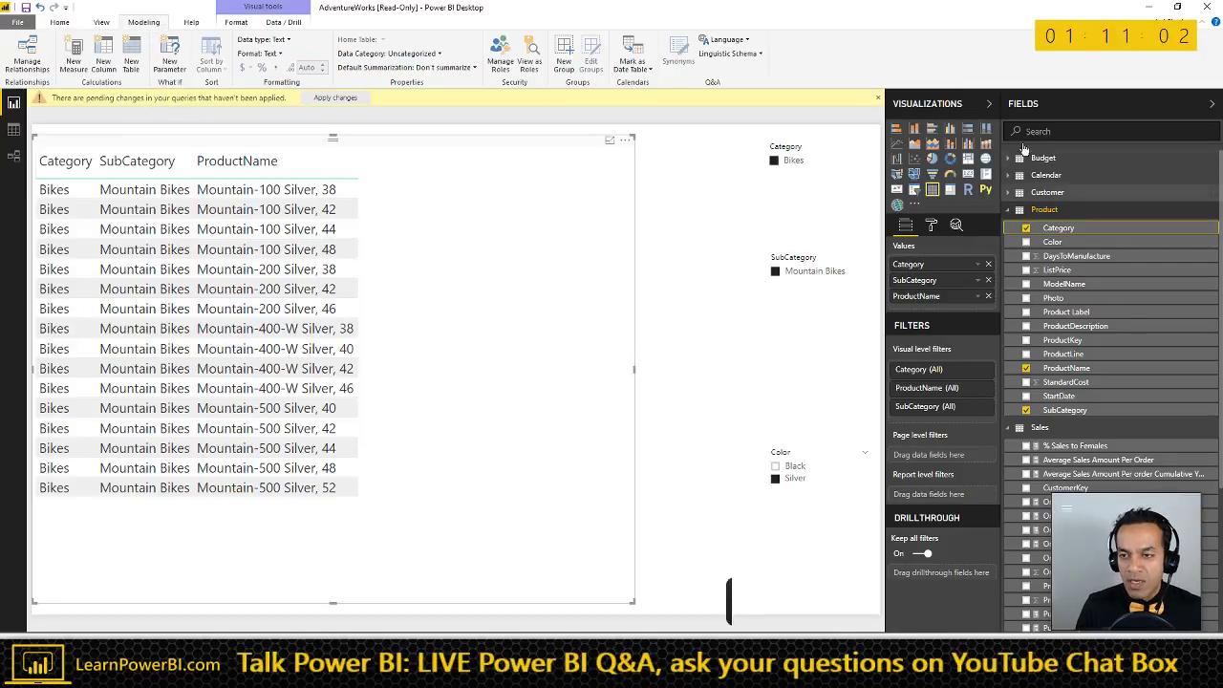
- Enter Data to create a table named _Formulas and load it
{"action": "left_click", "coordinate": [101, 22]}
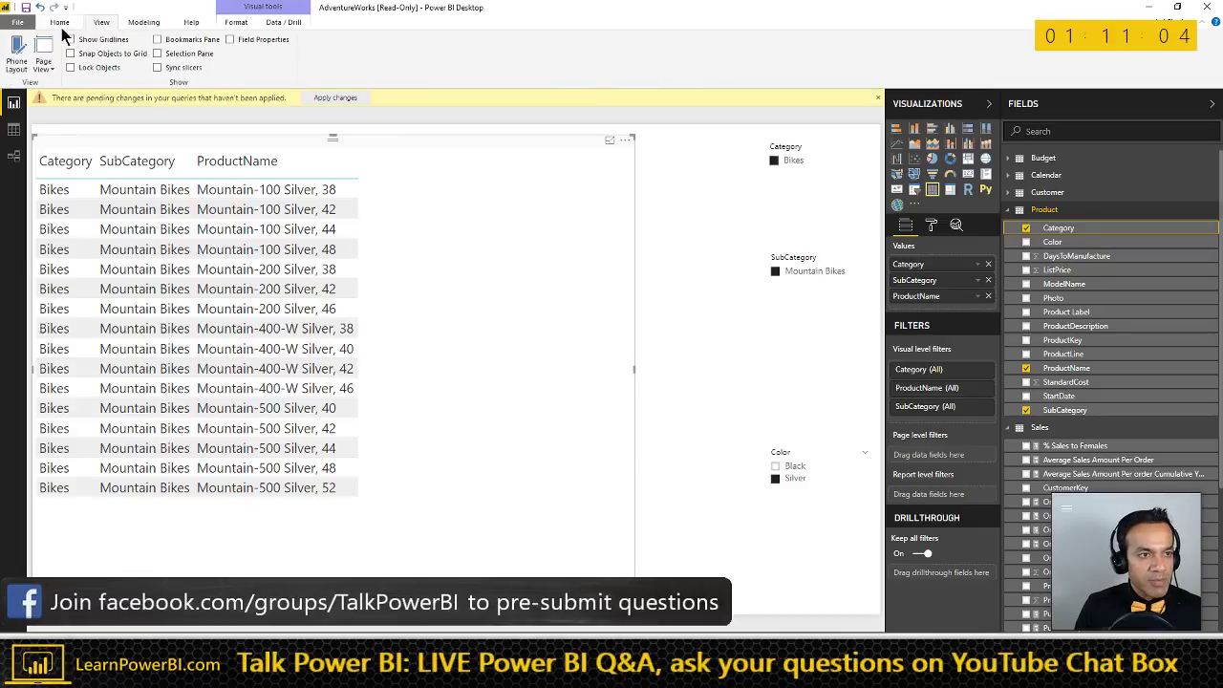
{"action": "left_click", "coordinate": [61, 23]}
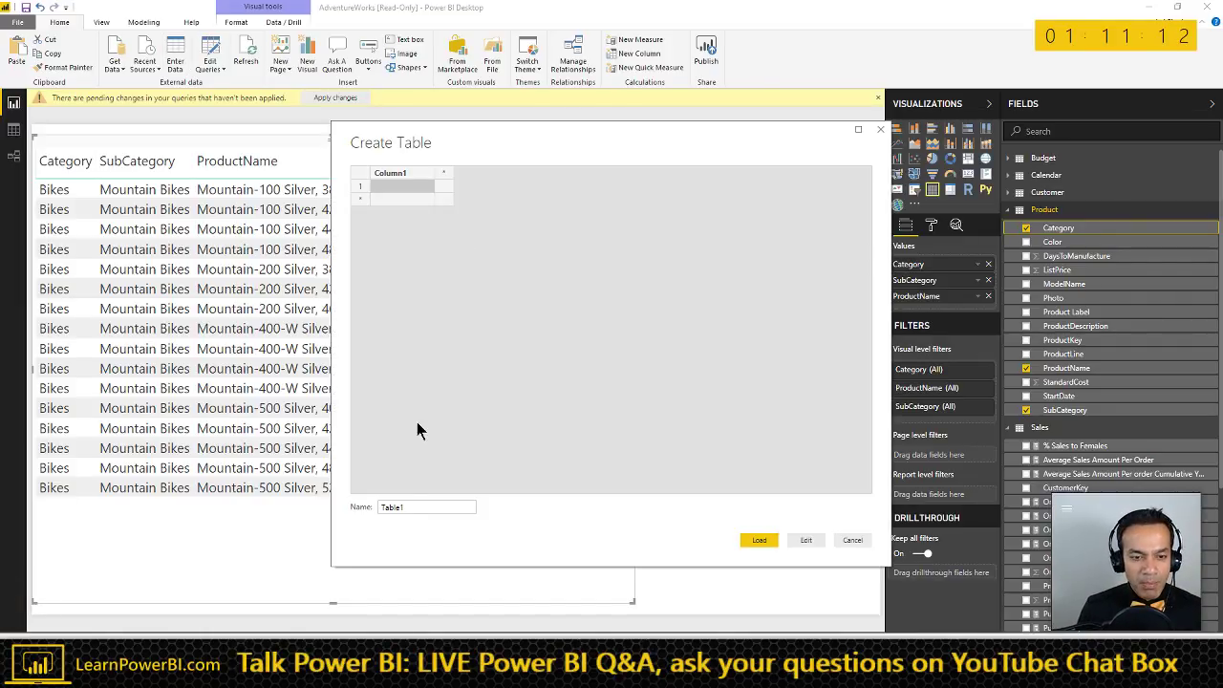
{"action": "left_click_drag", "start_coordinate": [401, 507], "coordinate": [346, 501]}
{"action": "type", "text": "_Formulas"}
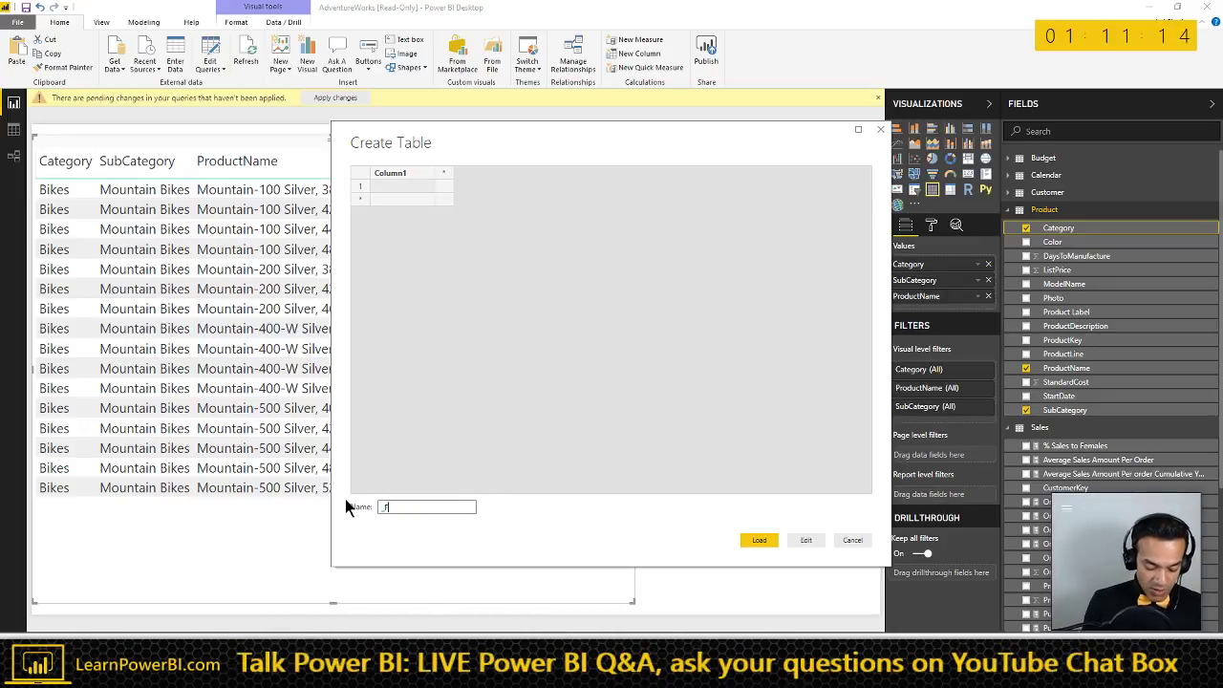
{"action": "left_click", "coordinate": [759, 541]}
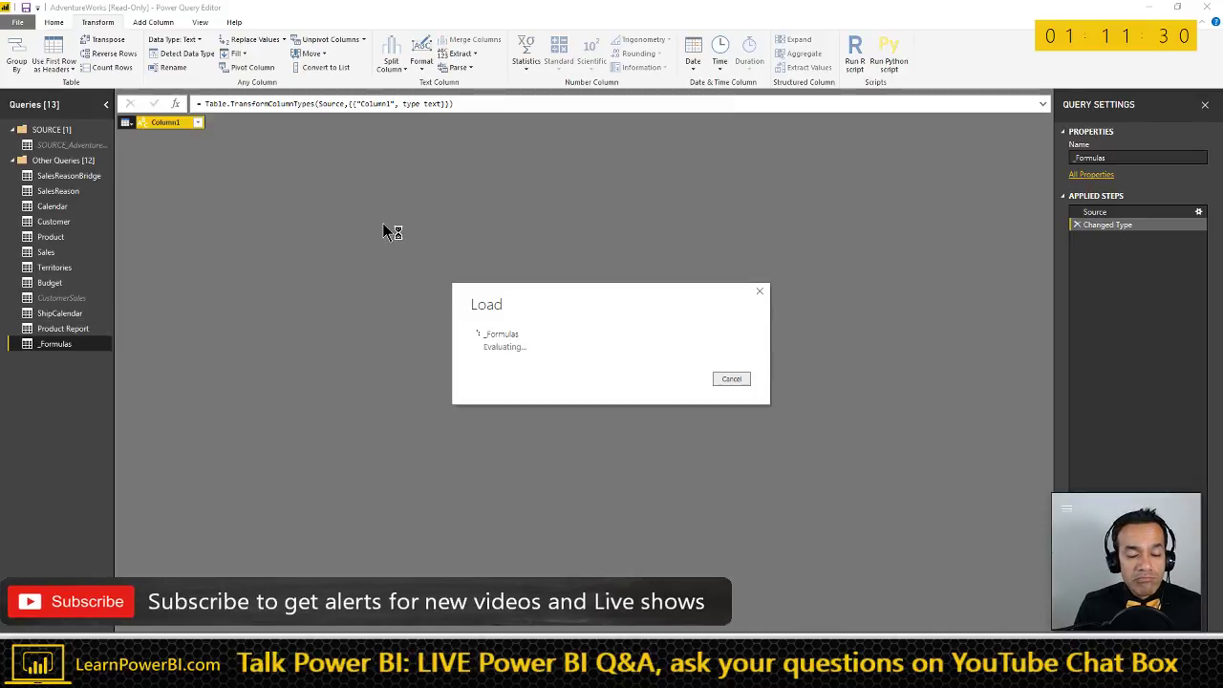
- Check the Product Report query's load options unchanged and return to the report
{"action": "left_click", "coordinate": [70, 329]}
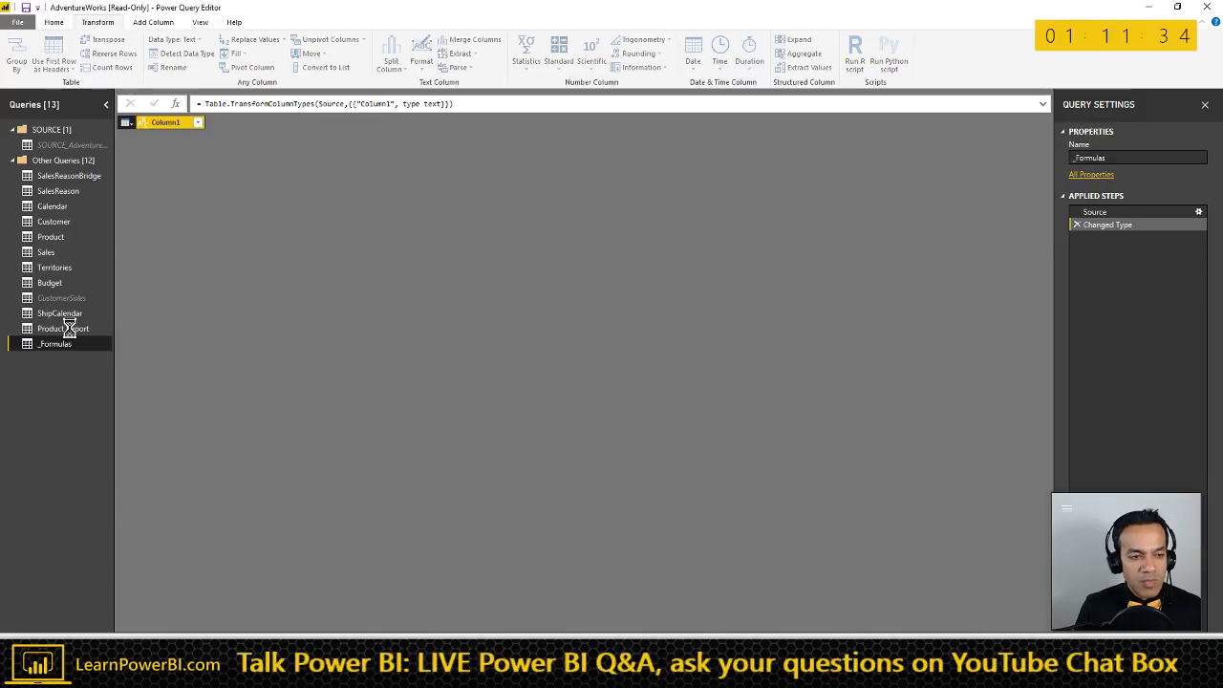
{"action": "right_click", "coordinate": [71, 332]}
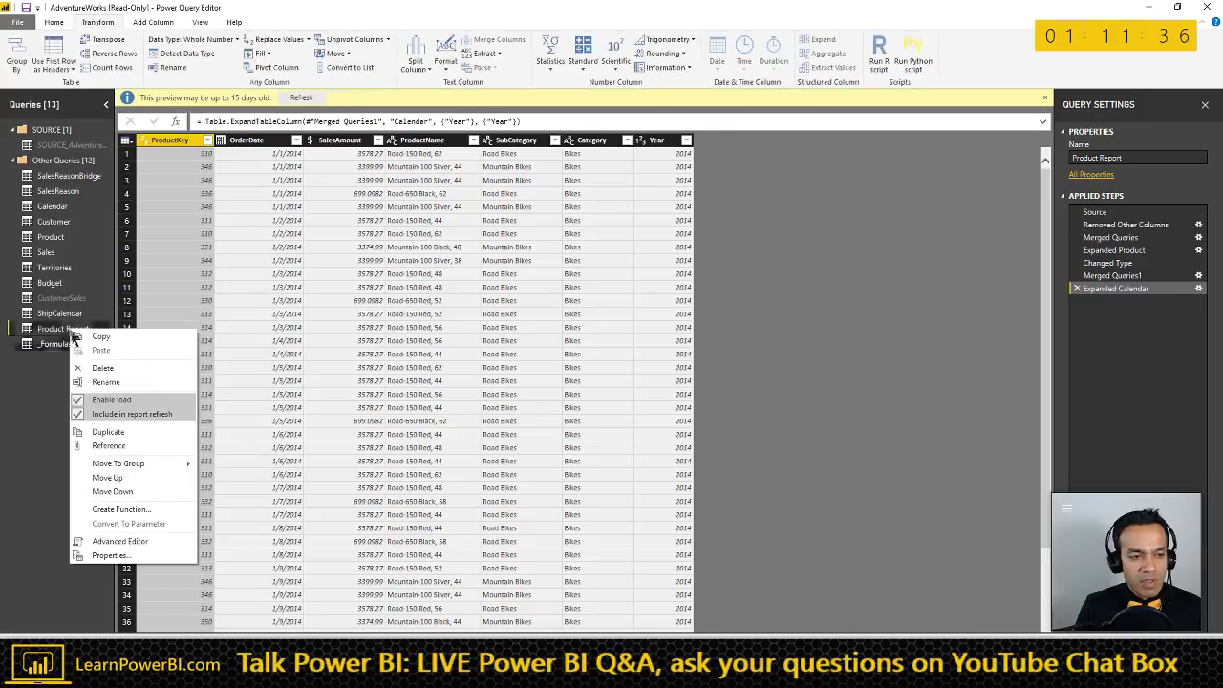
{"action": "left_click", "coordinate": [129, 394]}
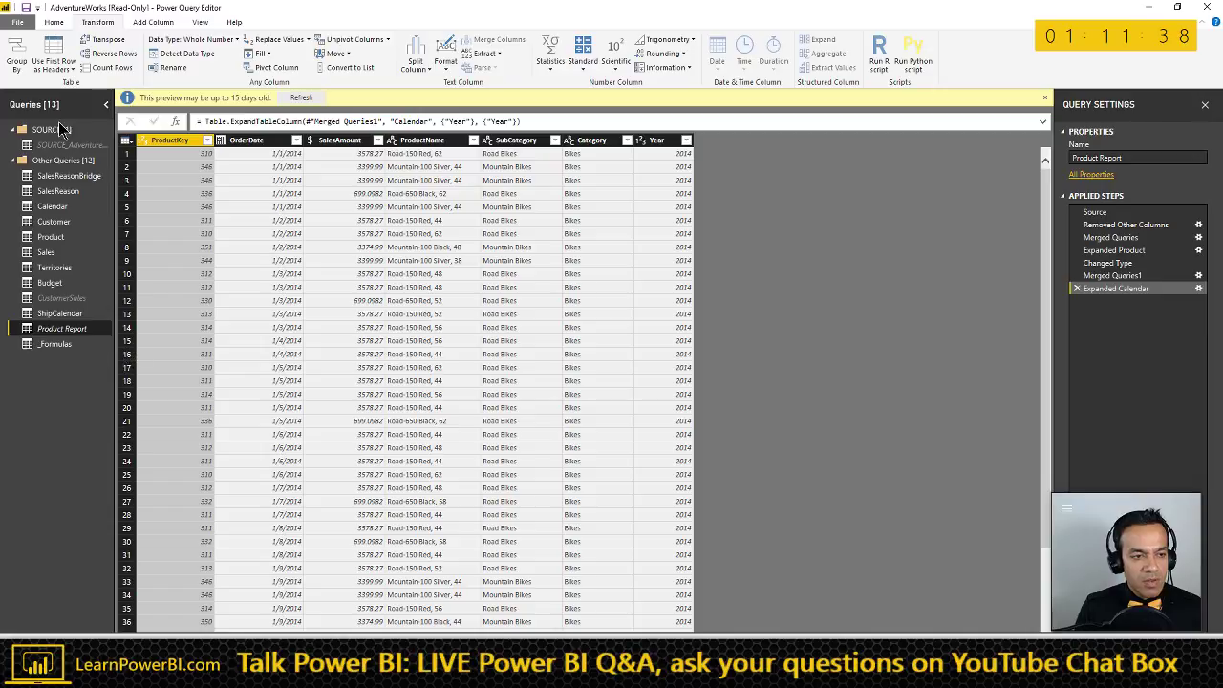
{"action": "scroll", "coordinate": [81, 55], "scroll_direction": "up", "scroll_amount": 1}
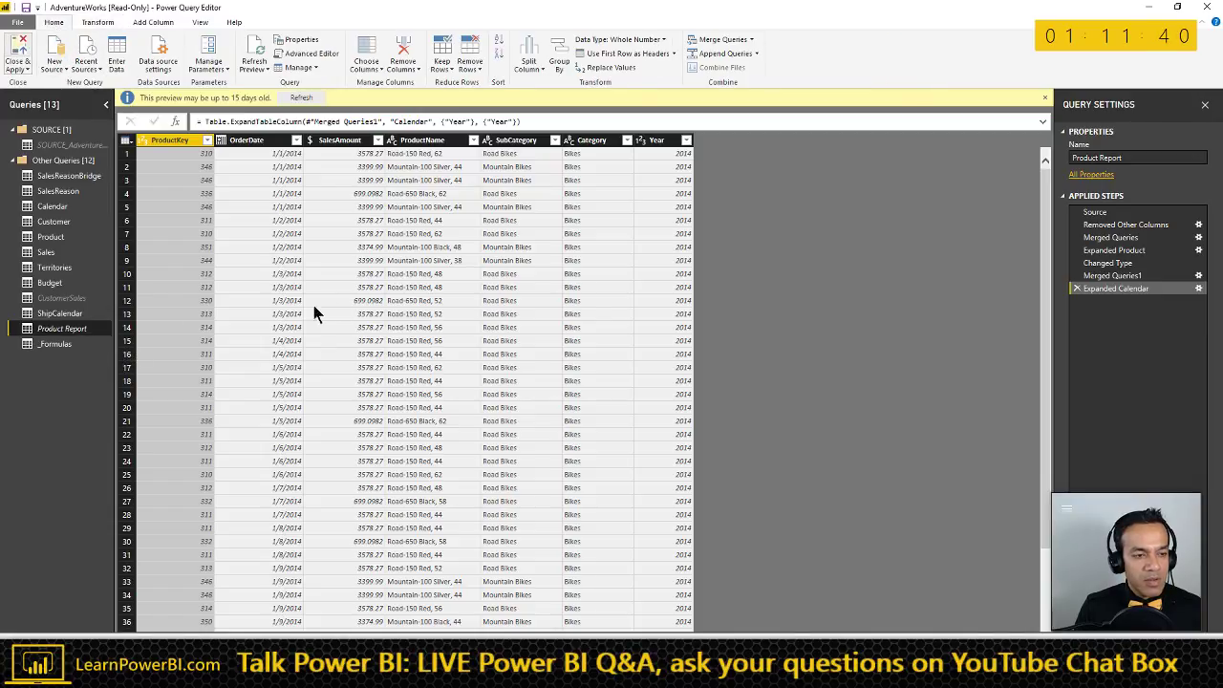
{"action": "key", "text": "alt+Tab"}
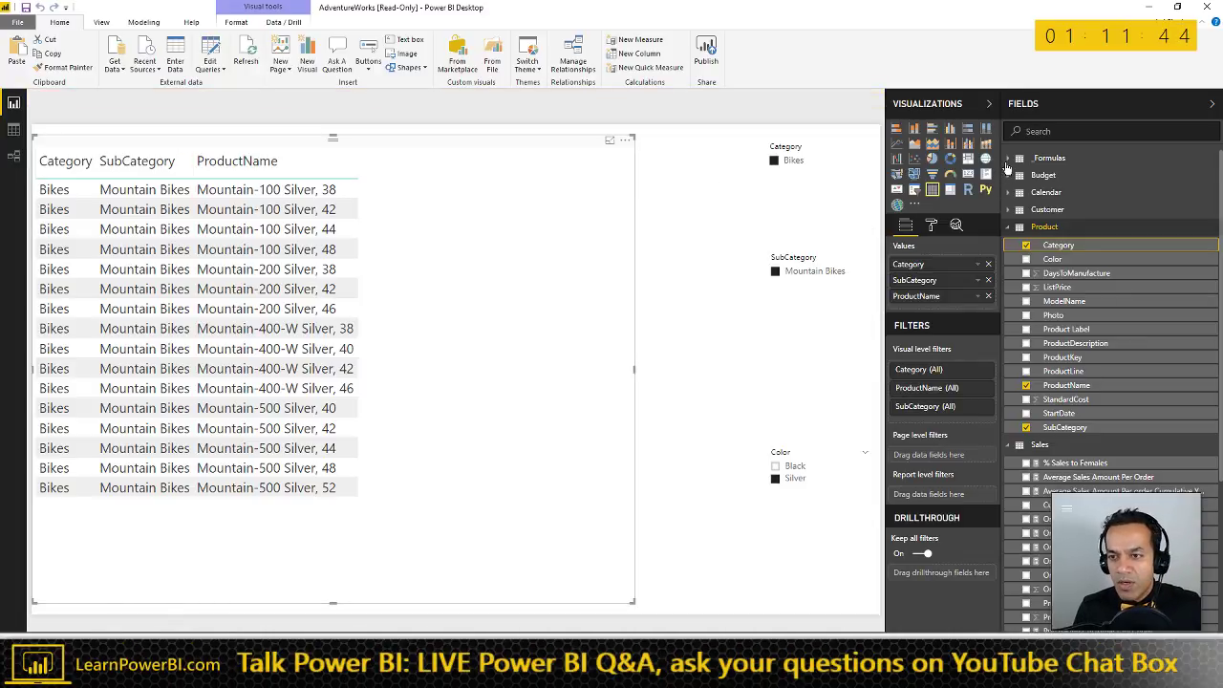
- Hide Column1 of the _Formulas table from report view
{"action": "left_click", "coordinate": [1099, 158]}
{"action": "right_click", "coordinate": [1185, 180]}
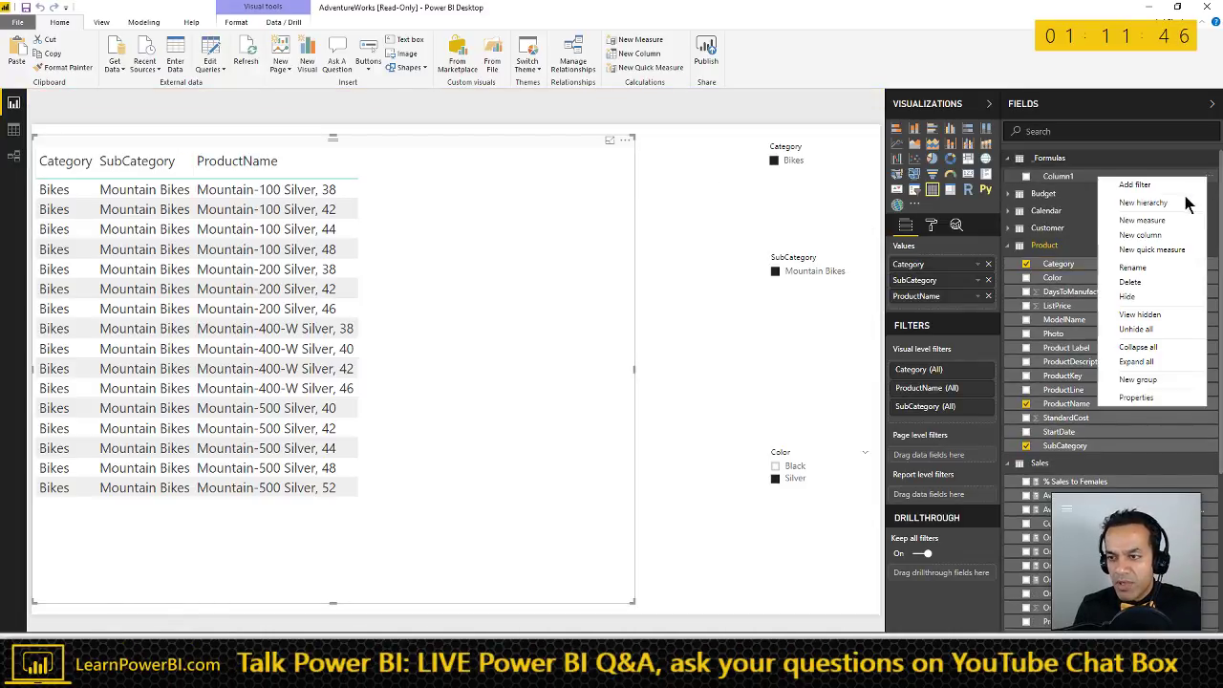
{"action": "left_click", "coordinate": [1128, 296]}
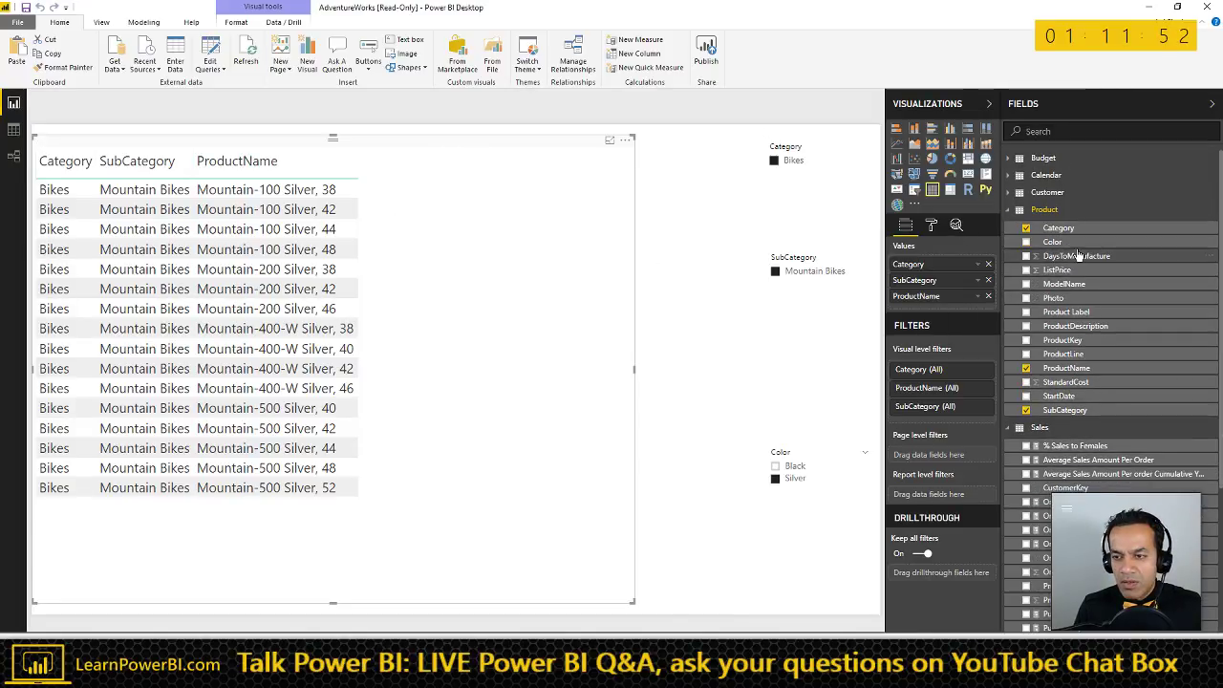
- On Modeling, cancel the new column formula and start a new measure
{"action": "left_click", "coordinate": [160, 24]}
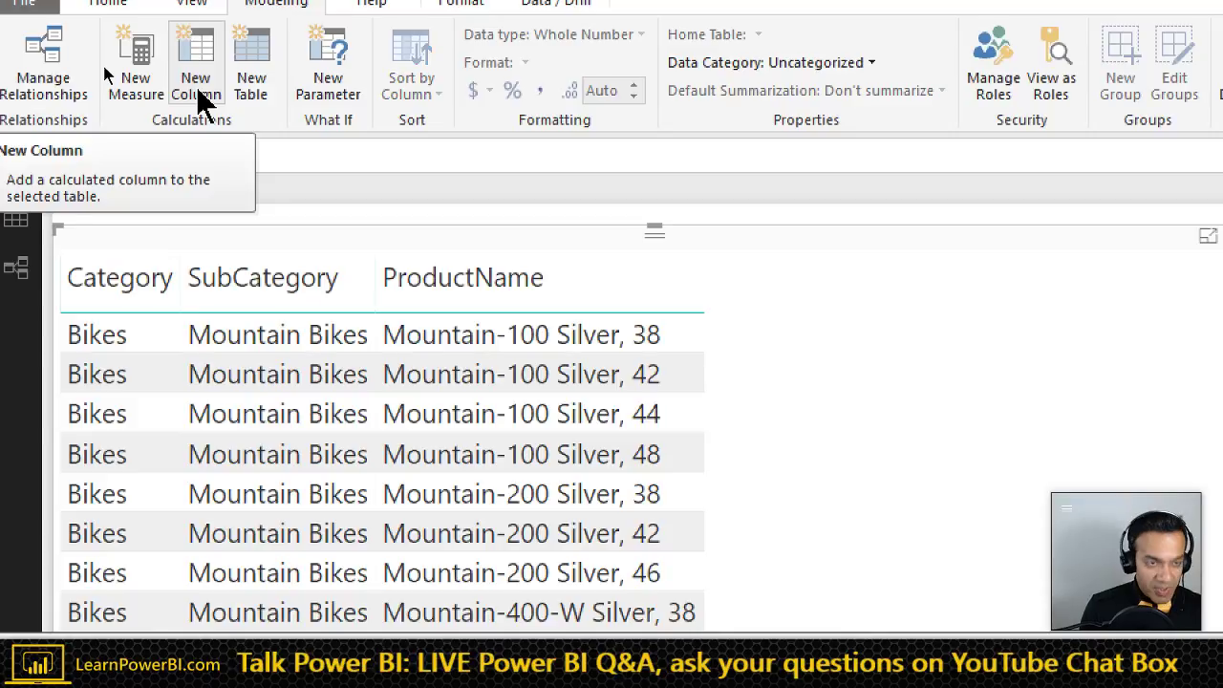
{"action": "key", "text": "Escape"}
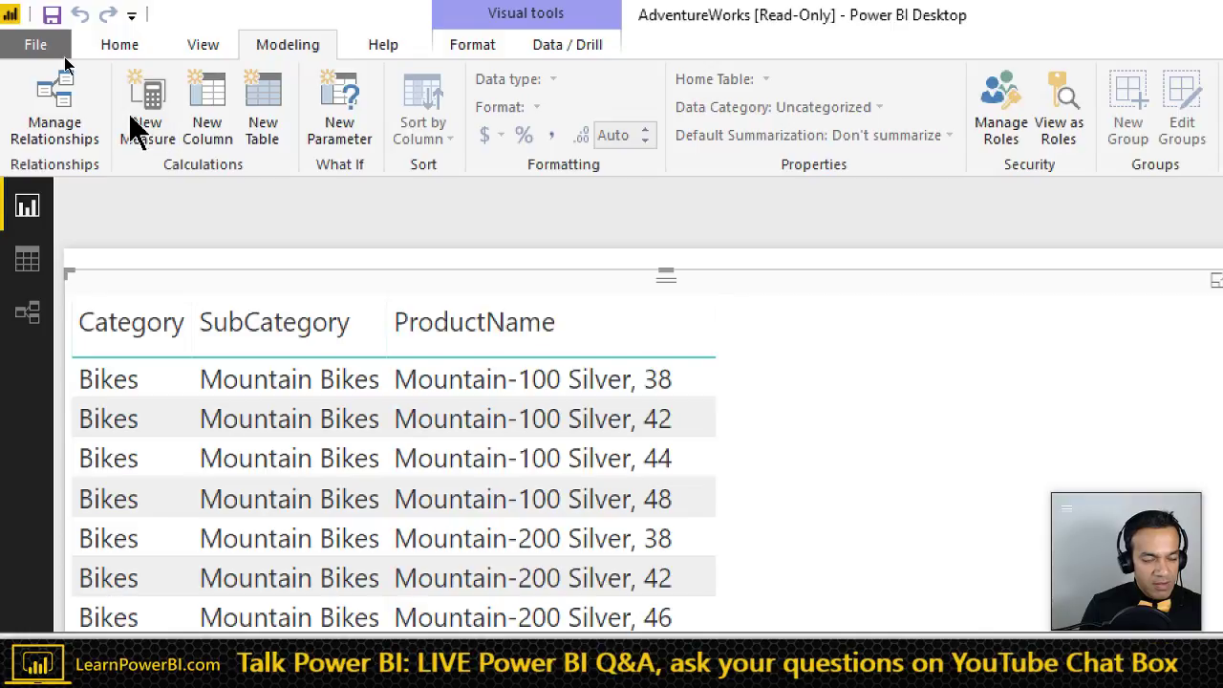
{"action": "left_click", "coordinate": [136, 134]}
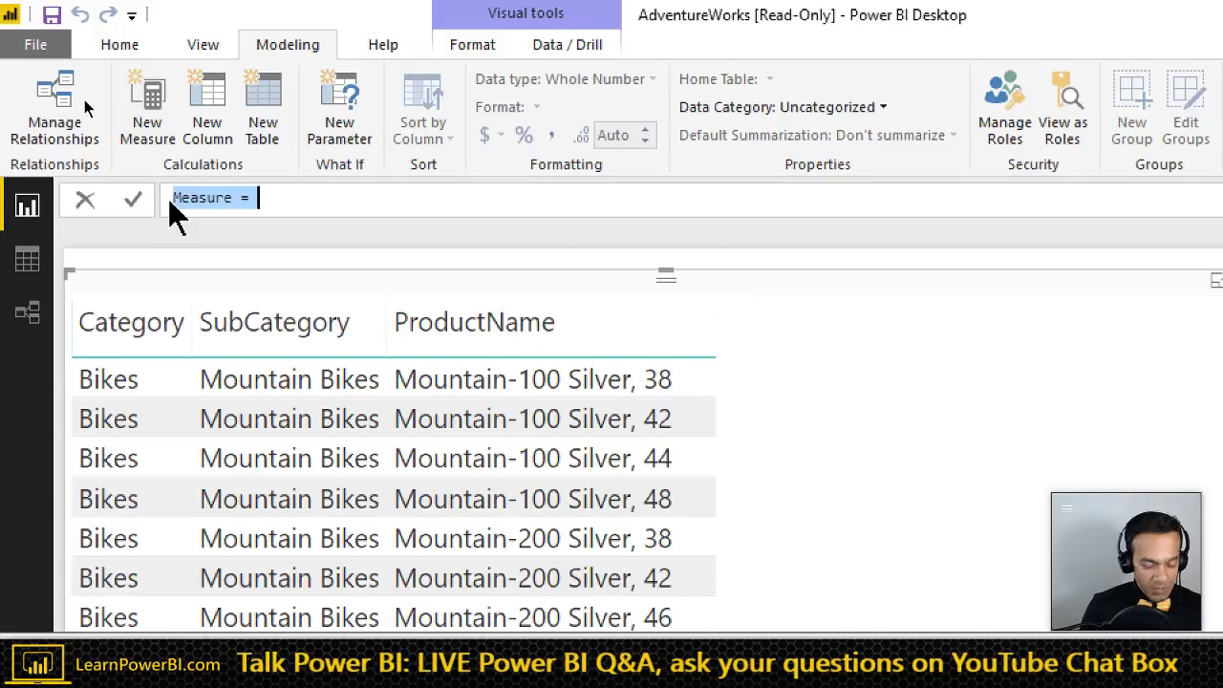
- Begin the measure as 2014 Sales = CALCULATE([Sales], ...)
{"action": "key", "text": "BackSpace"}
{"action": "type", "text": "2014 Sa"}
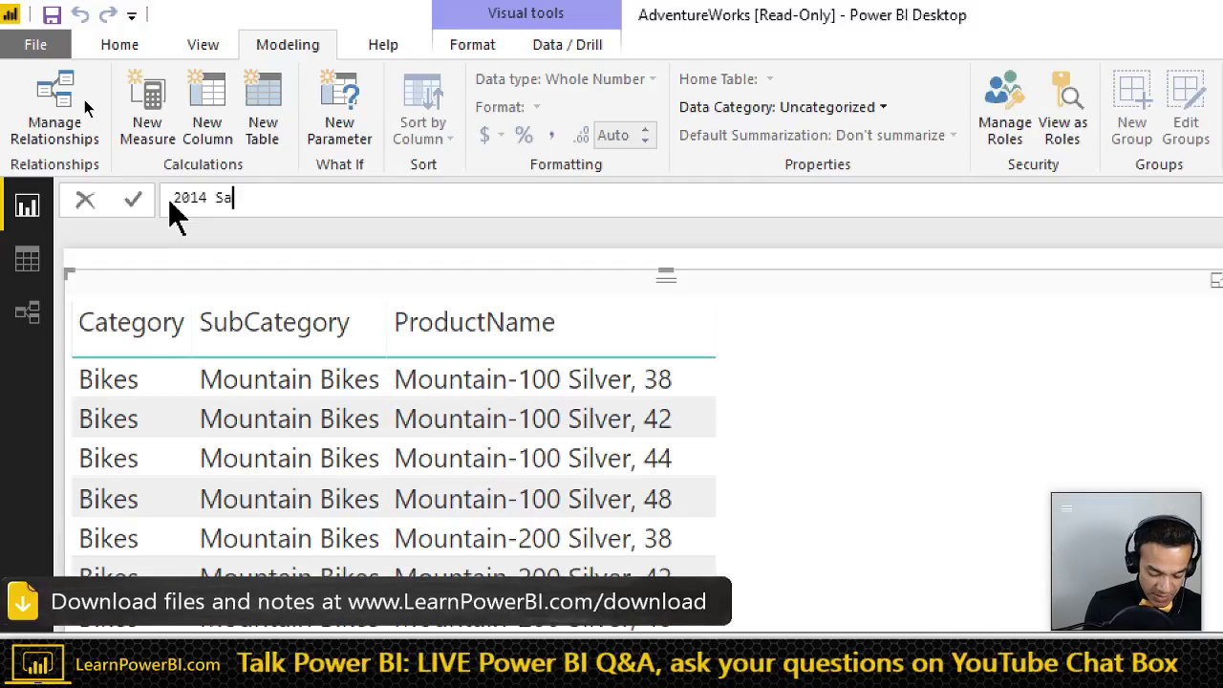
{"action": "type", "text": "les = ["}
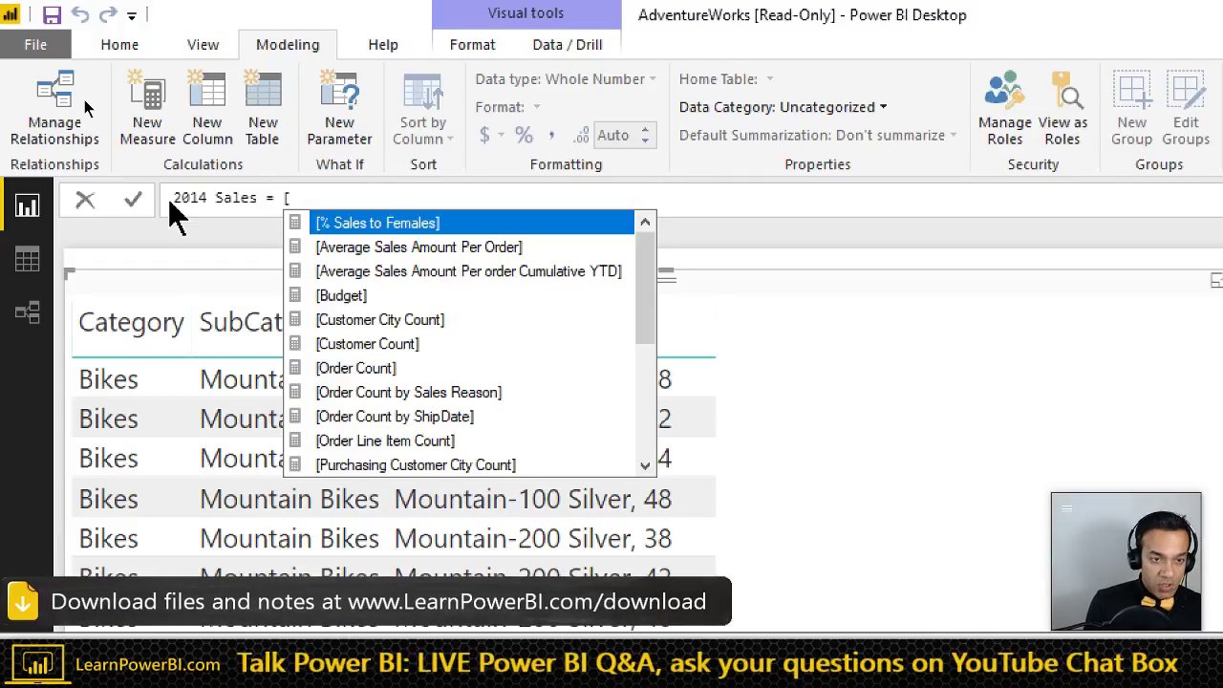
{"action": "key", "text": "BackSpace"}
{"action": "type", "text": "CALCULATE("}
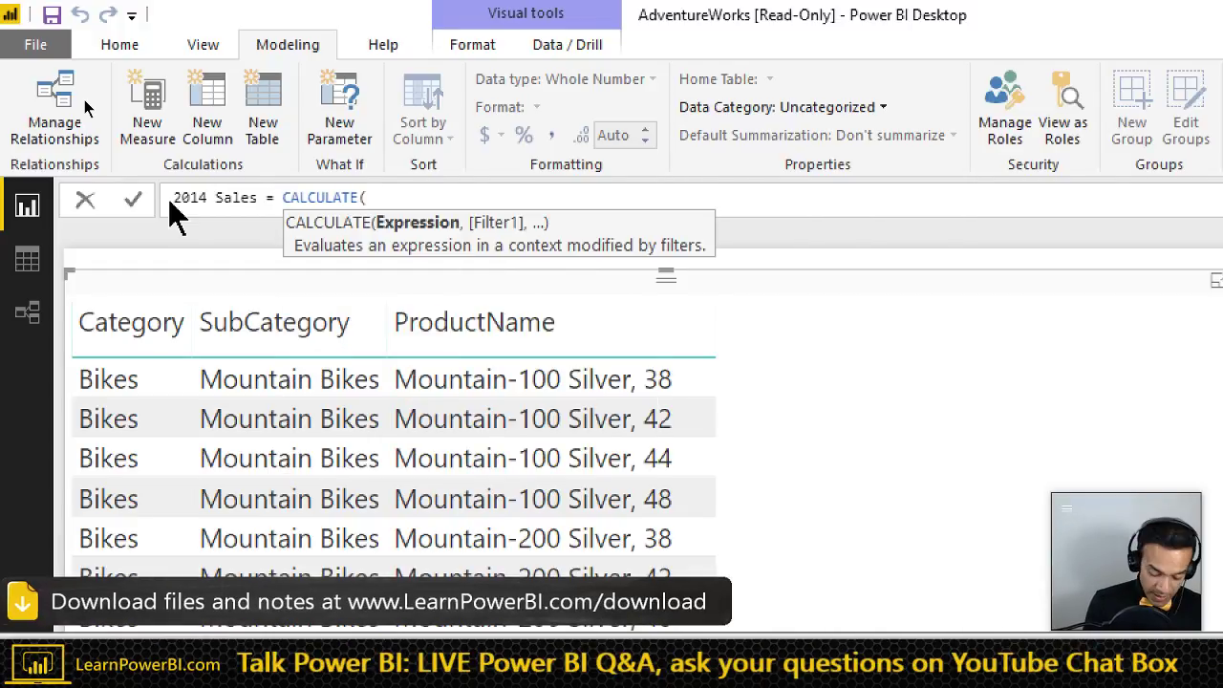
{"action": "type", "text": "["}
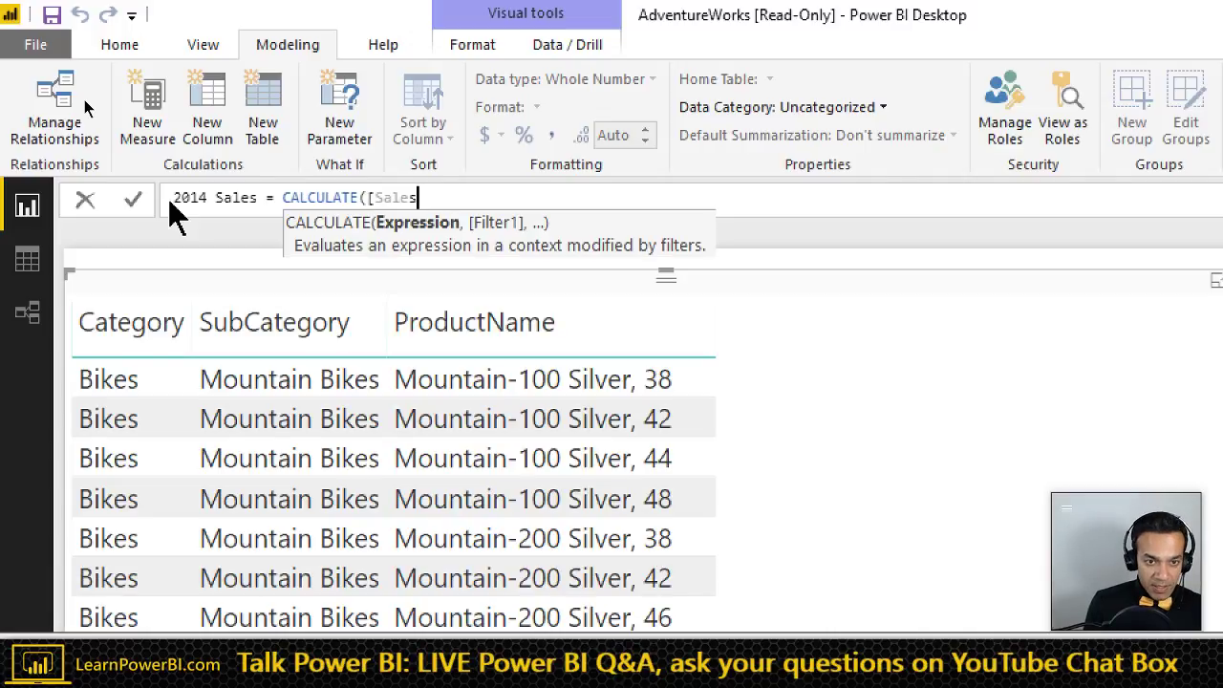
{"action": "type", "text": "Sales   "}
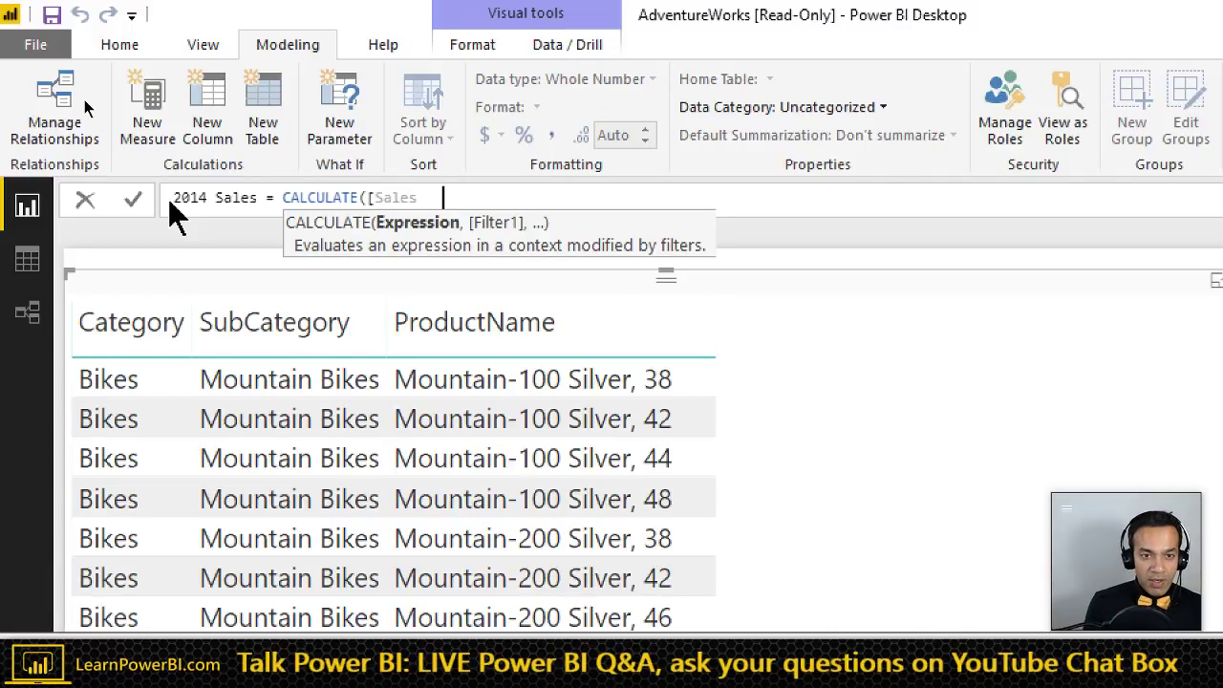
{"action": "type", "text": ", Year"}
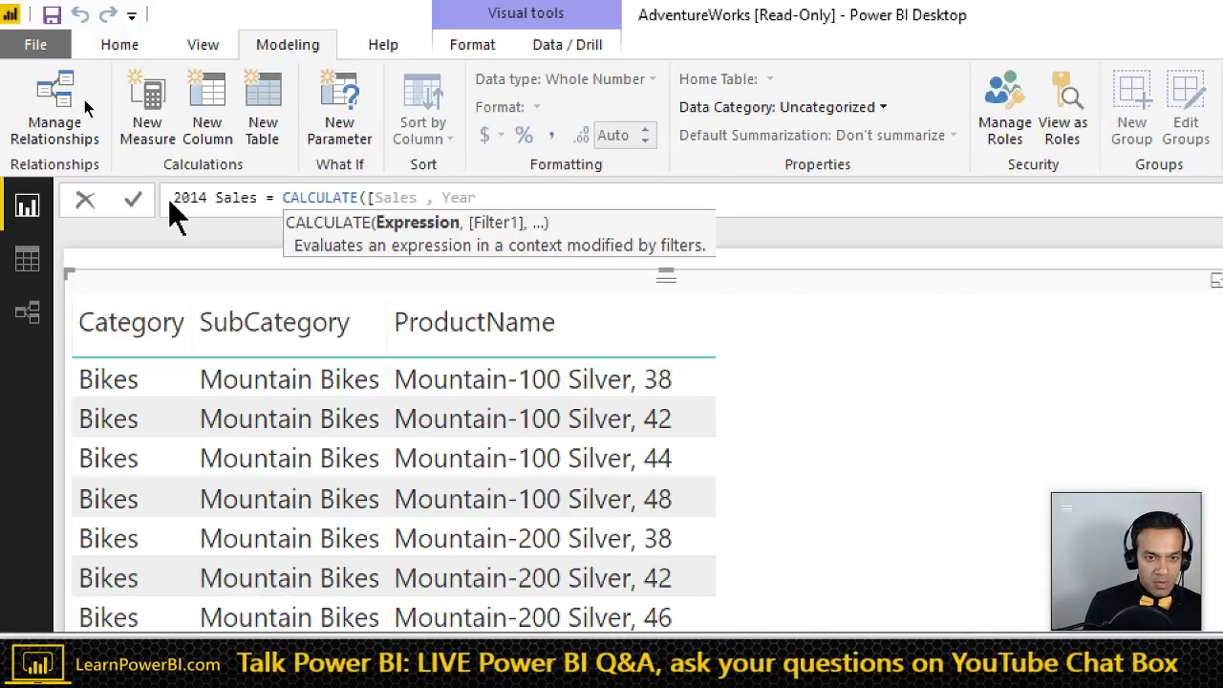
{"action": "key", "text": "BackSpace"}
{"action": "key", "text": "BackSpace"}
{"action": "type", "text": "]"}
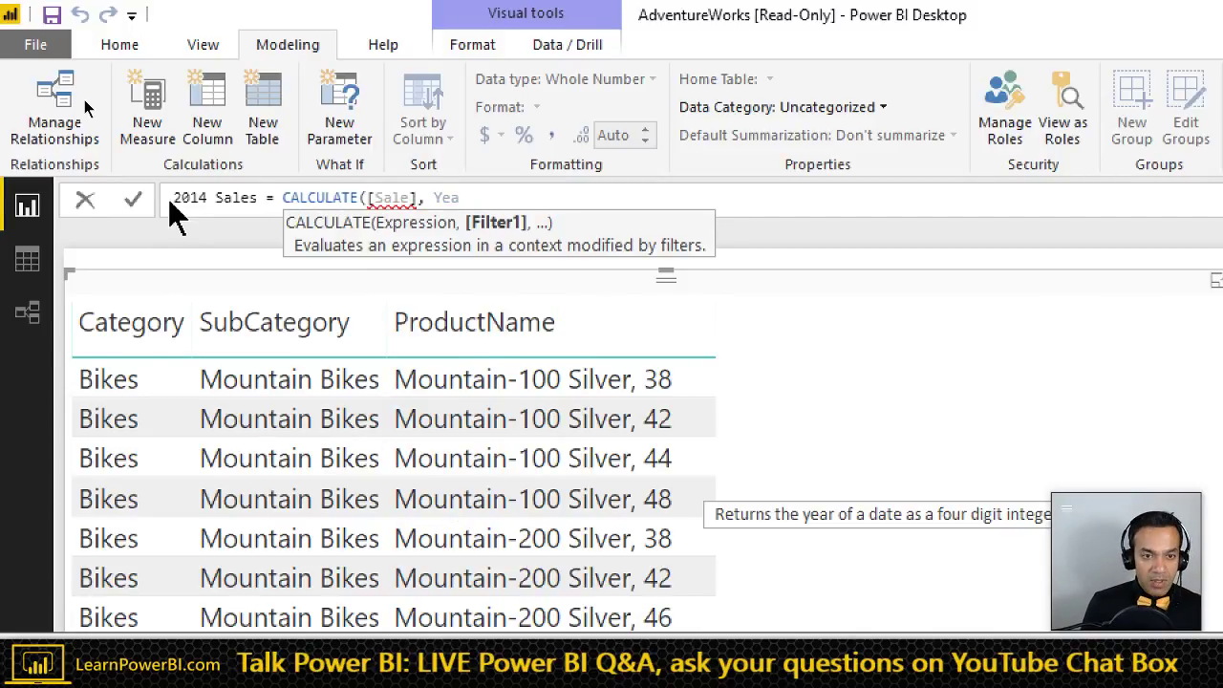
{"action": "key", "text": "Left"}
{"action": "key", "text": "Left"}
{"action": "key", "text": "Left"}
{"action": "key", "text": "Left"}
{"action": "key", "text": "Left"}
{"action": "key", "text": "Left"}
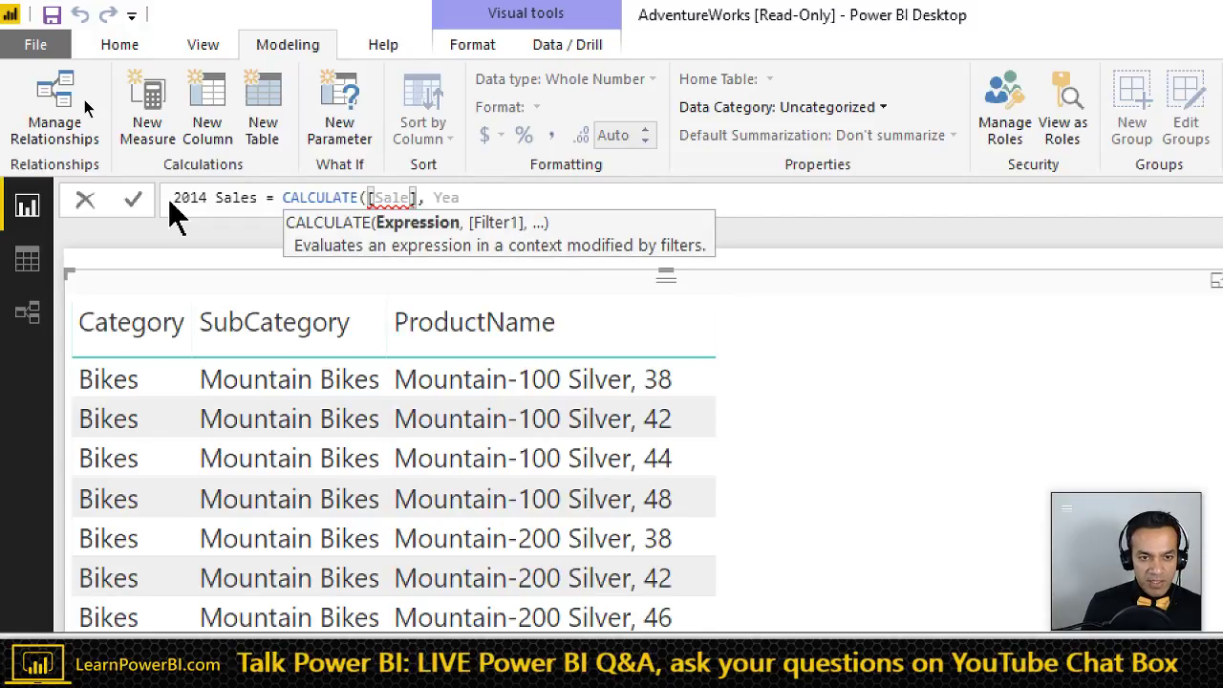
{"action": "type", "text": "s"}
{"action": "key", "text": "Right"}
{"action": "key", "text": "Right"}
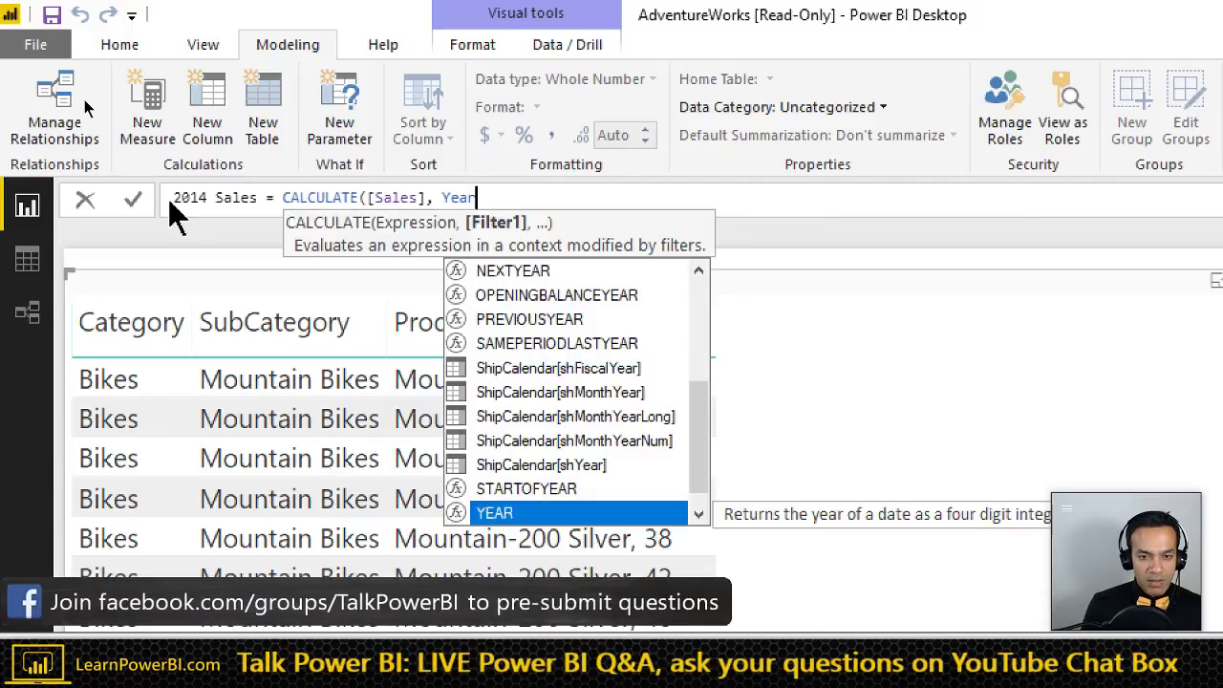
- Add the 'Calendar'[Year] = 2014 filter and commit the measure
{"action": "key", "text": "Down"}
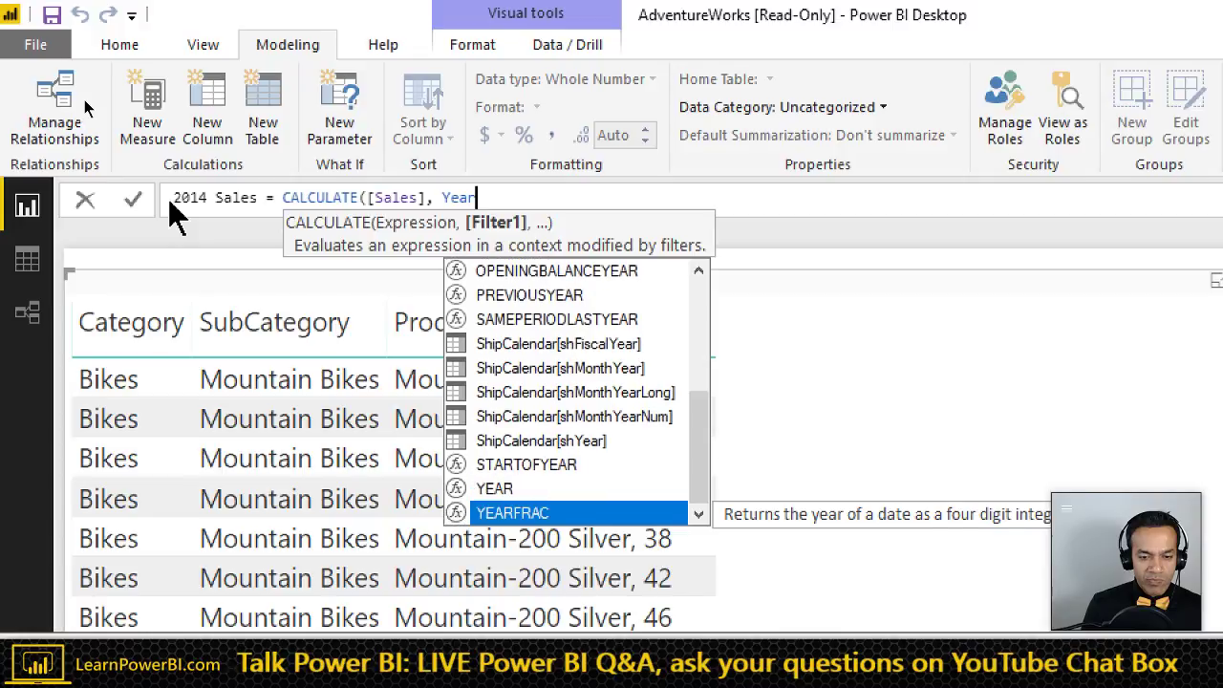
{"action": "key", "text": "ctrl+shift+Left"}
{"action": "type", "text": "Calendar"}
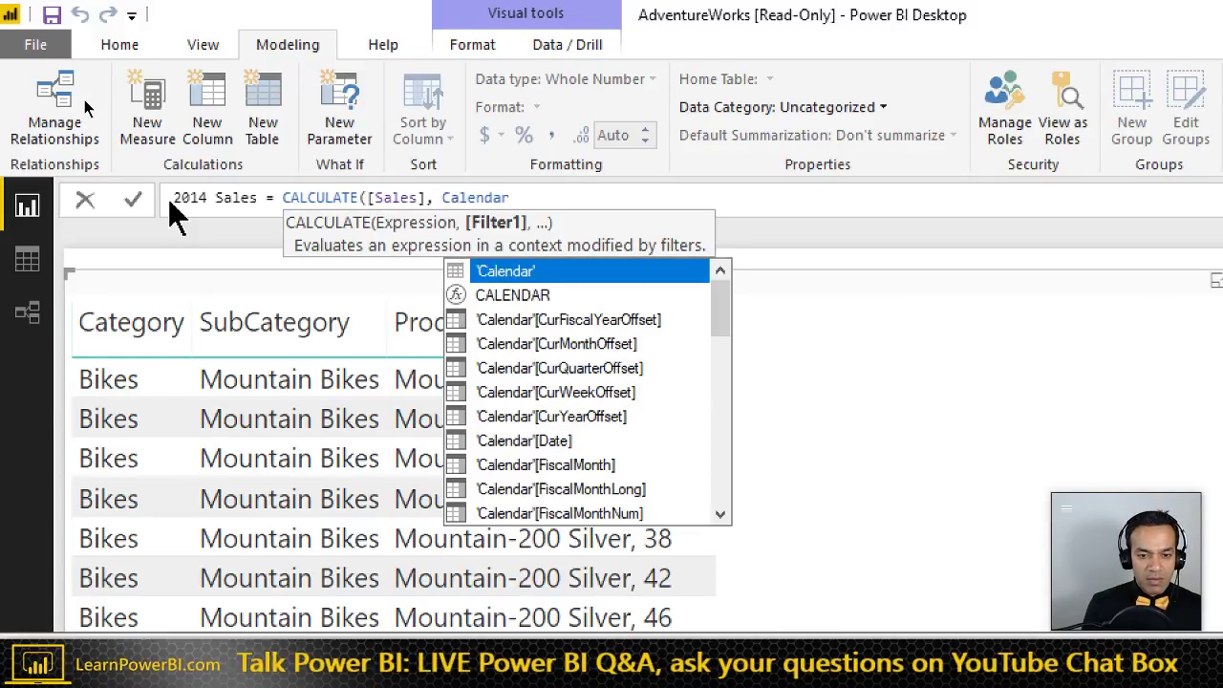
{"action": "type", "text": "["}
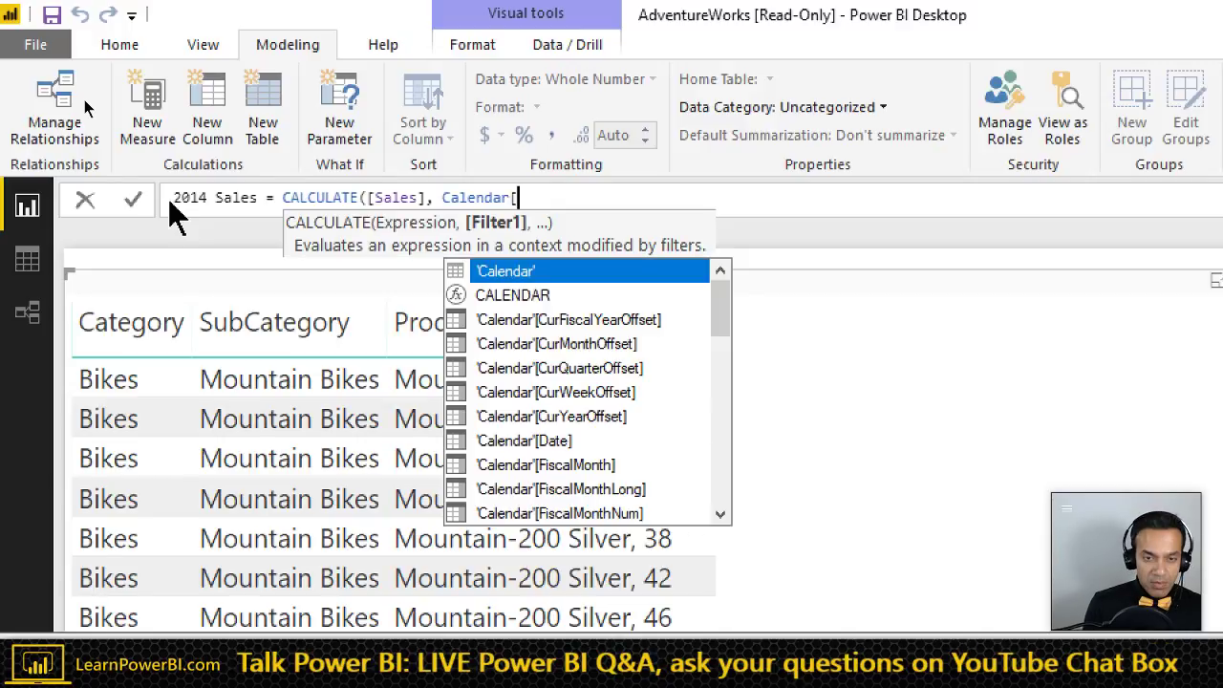
{"action": "type", "text": "Yea"}
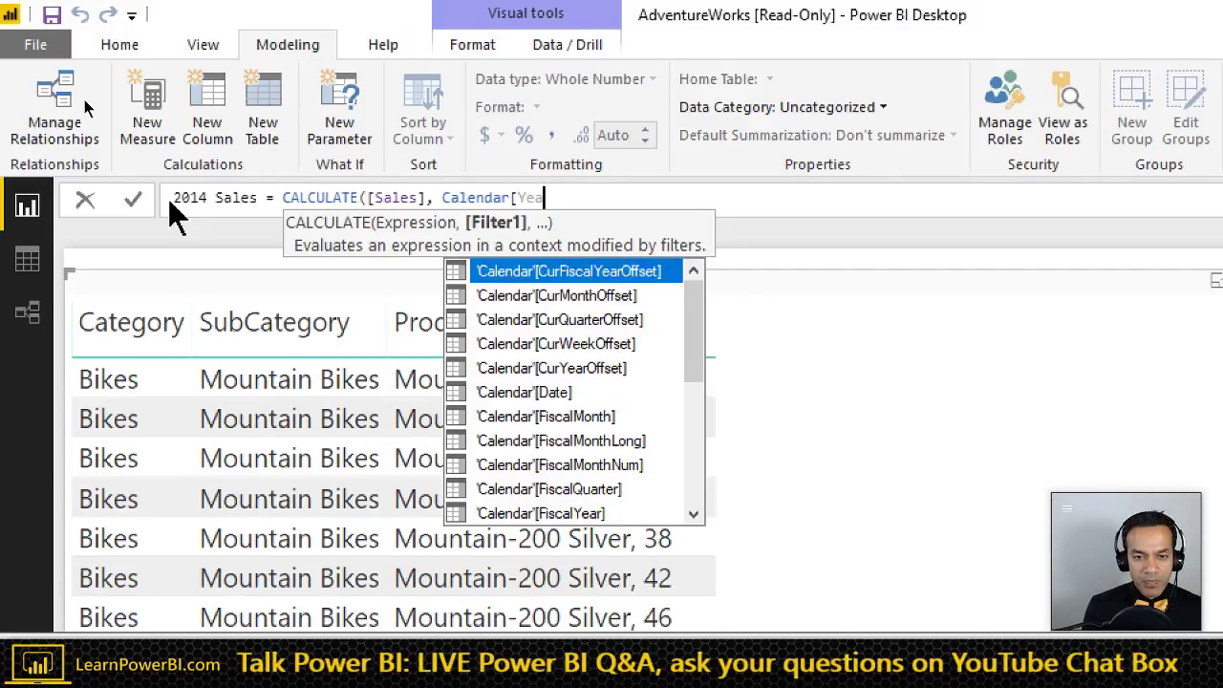
{"action": "key", "text": "Tab"}
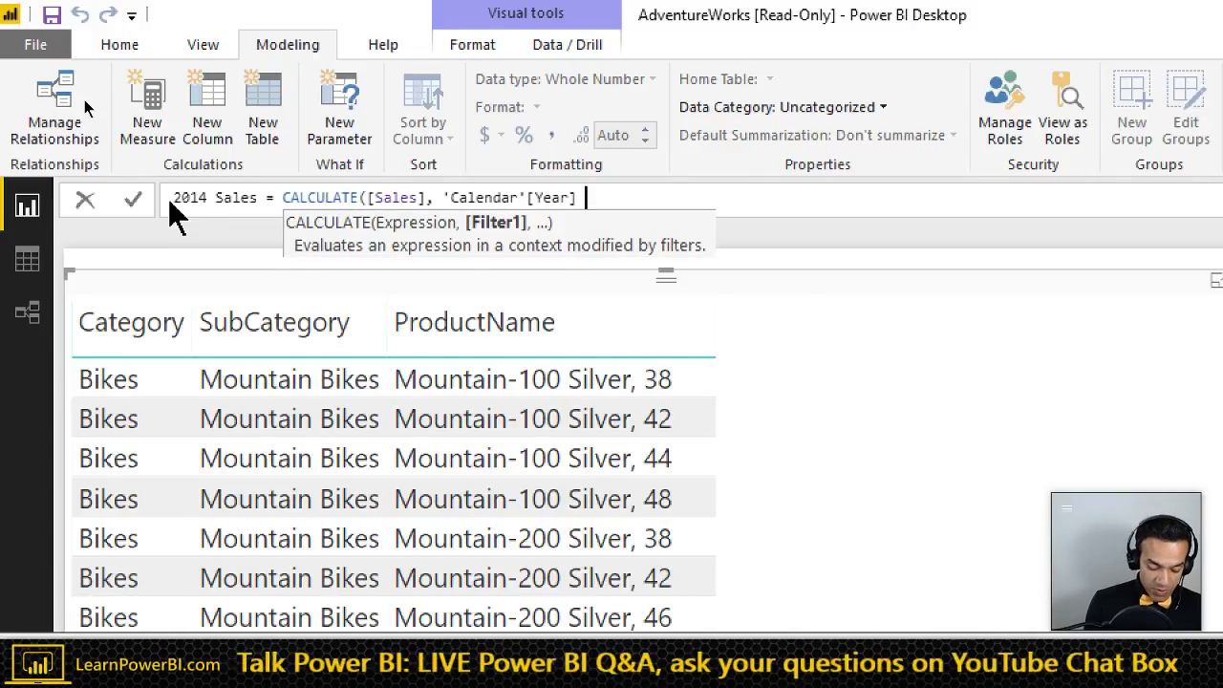
{"action": "type", "text": "= 2014)"}
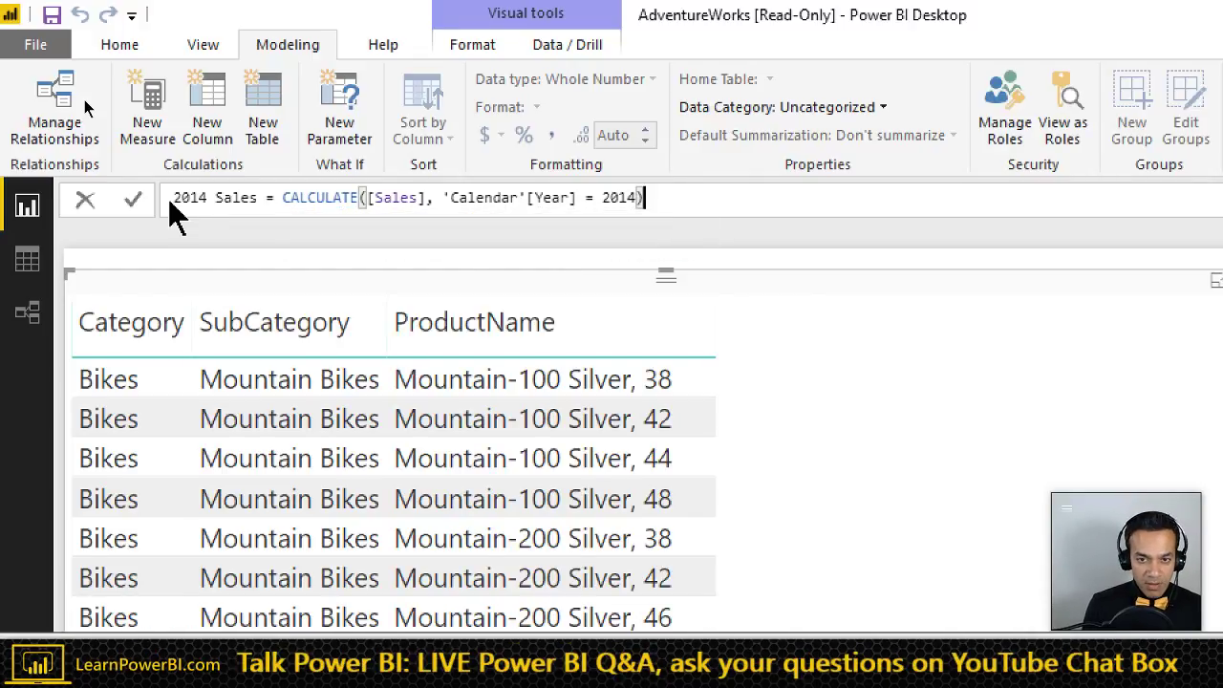
{"action": "key", "text": "Return"}
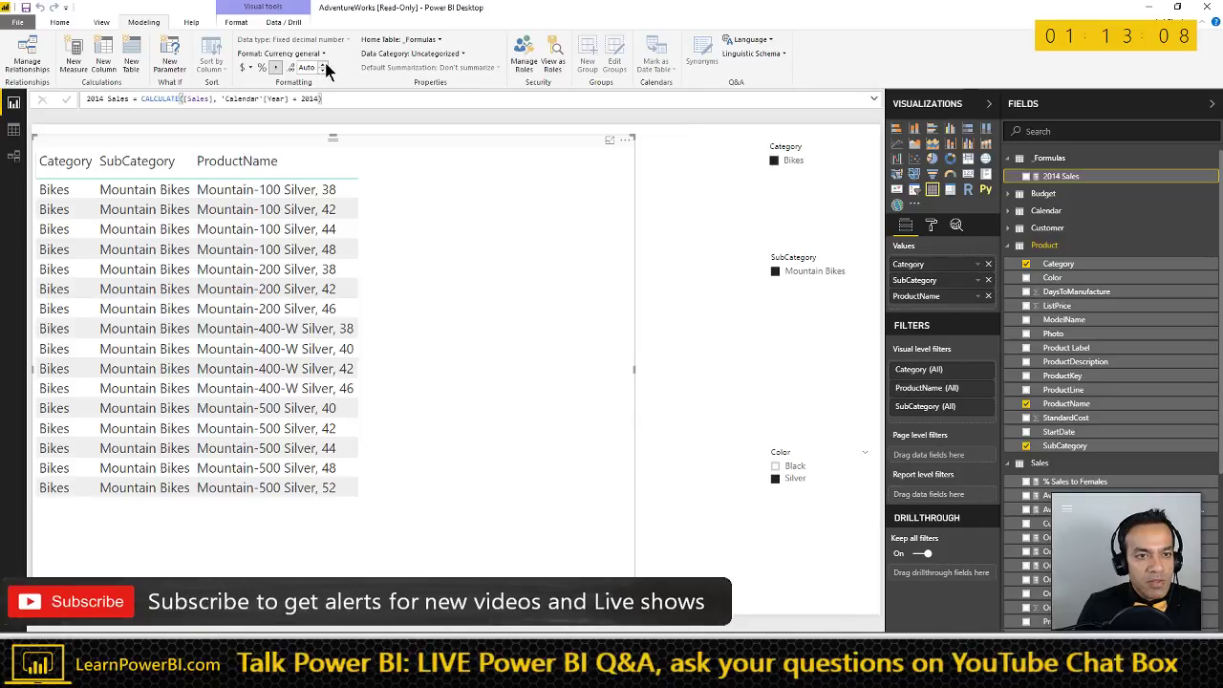
- Create 2015 and 2016 Sales measures in _Formulas and add the yearly Sales columns to the table
{"action": "left_click", "coordinate": [418, 42]}
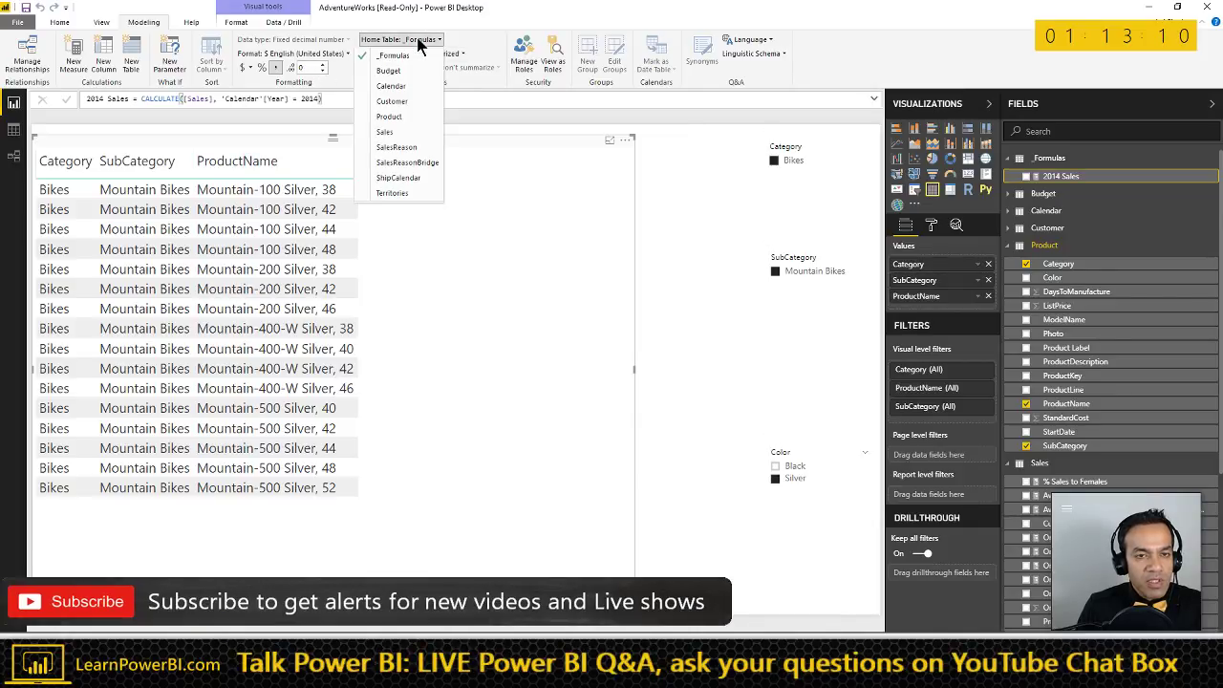
{"action": "left_click", "coordinate": [406, 56]}
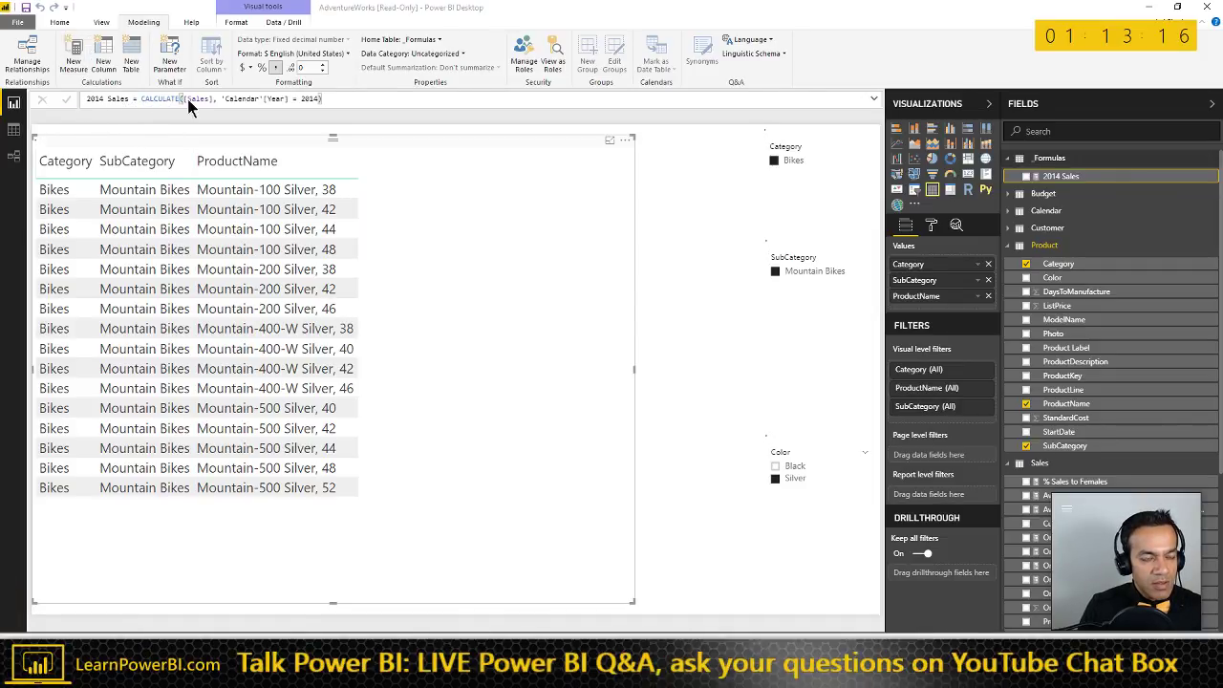
{"action": "type", "text": "2014 Sales = CALCULATE([Sales], 'Calendar'[Year] = 2014)"}
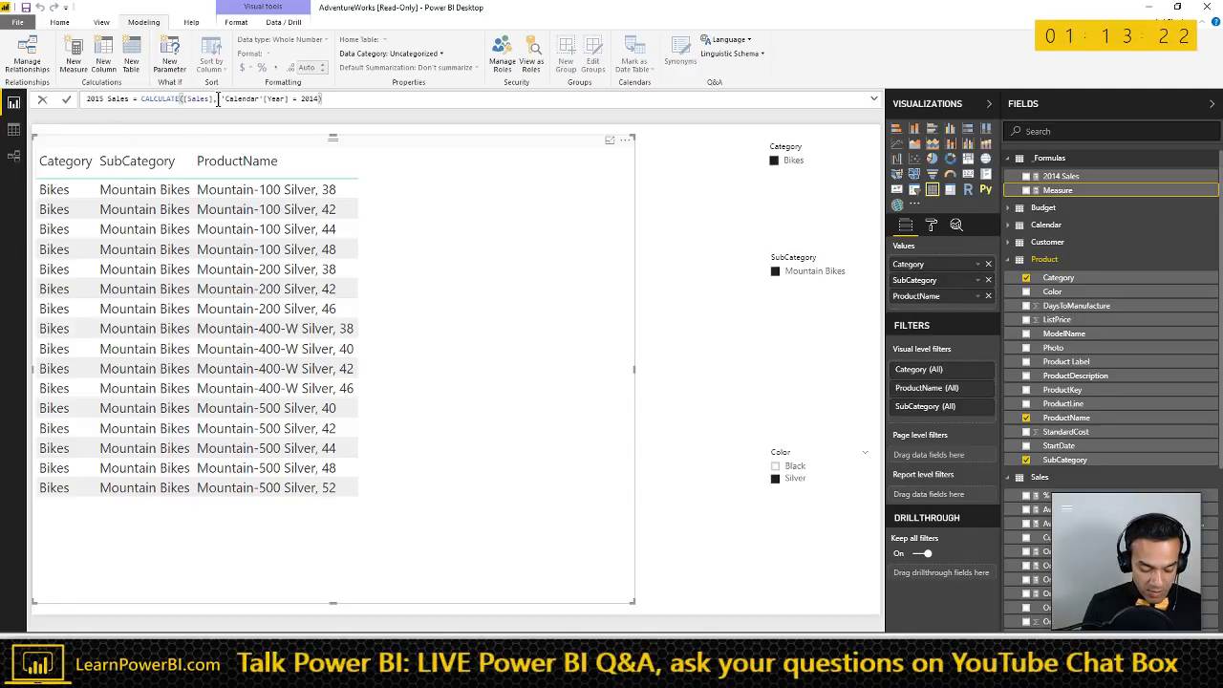
{"action": "key", "text": "Return"}
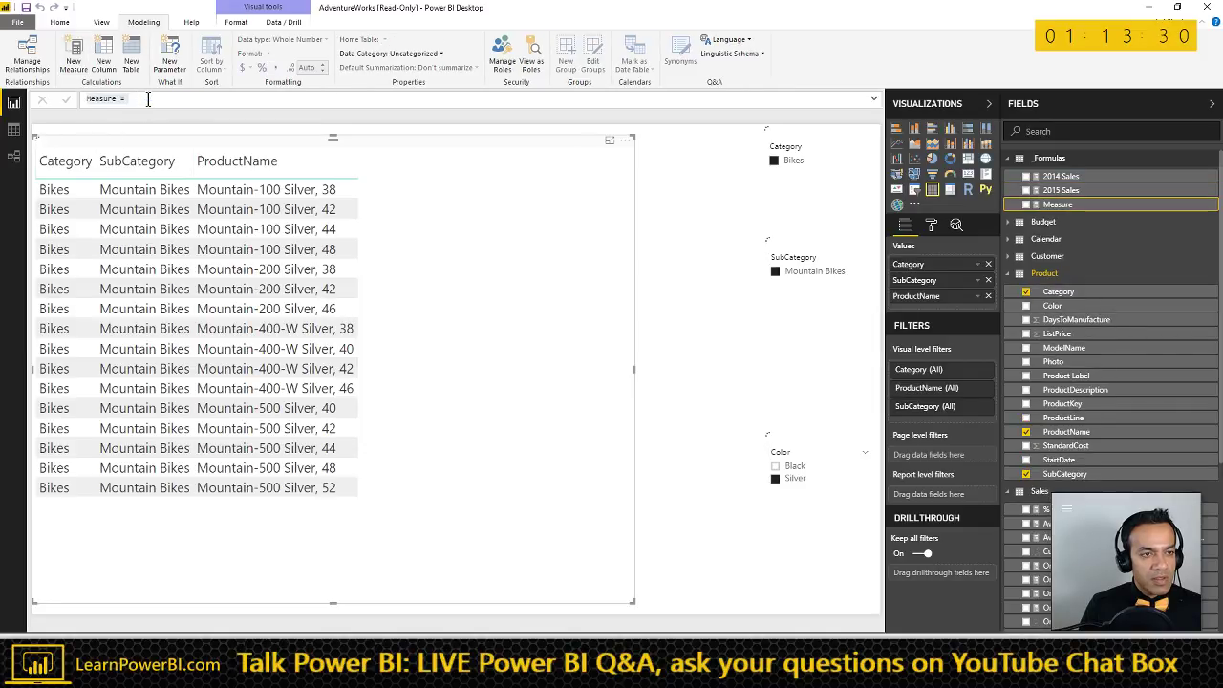
{"action": "type", "text": "2014 Sales = CALCULATE([Sales], 'Calendar'[Year] = 2014)"}
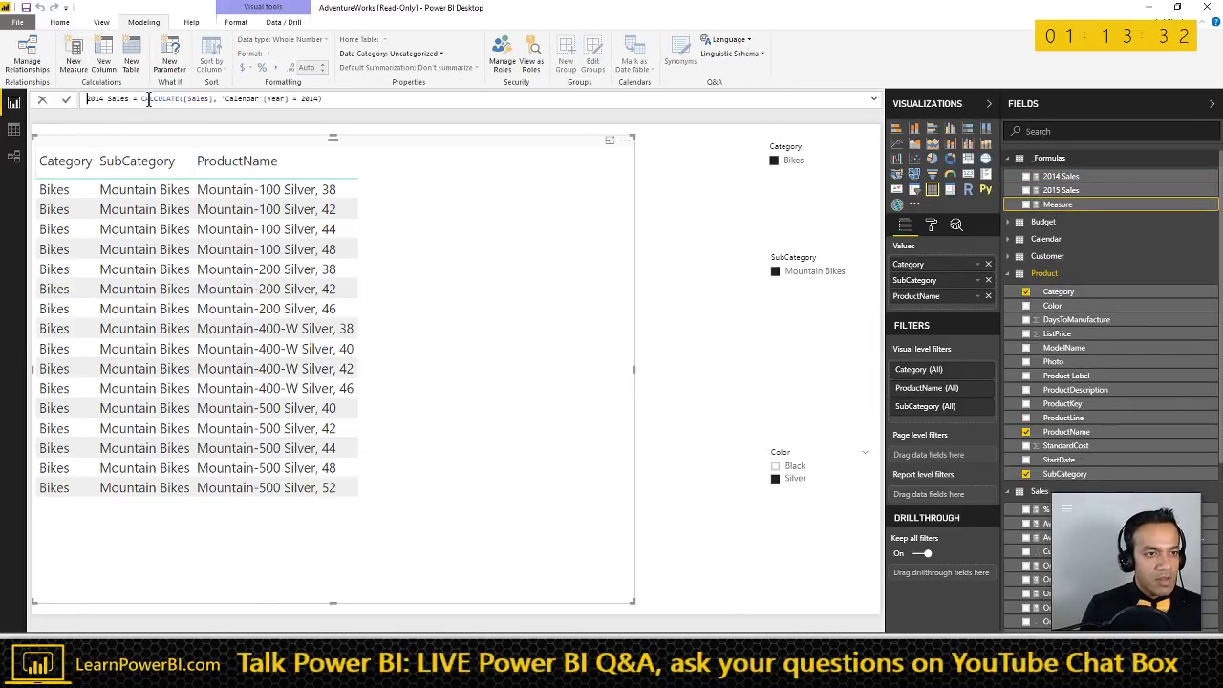
{"action": "key", "text": "Right"}
{"action": "key", "text": "Right"}
{"action": "key", "text": "Right"}
{"action": "key", "text": "Right"}
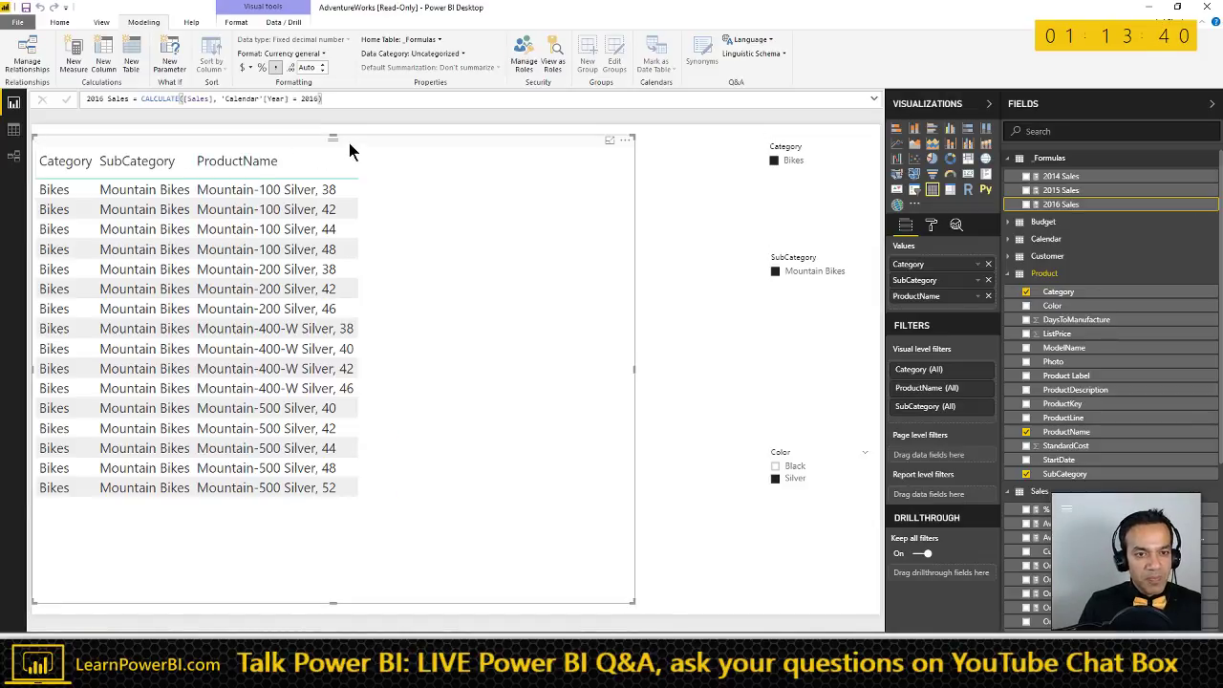
{"action": "left_click", "coordinate": [1026, 176]}
{"action": "left_click", "coordinate": [1027, 191]}
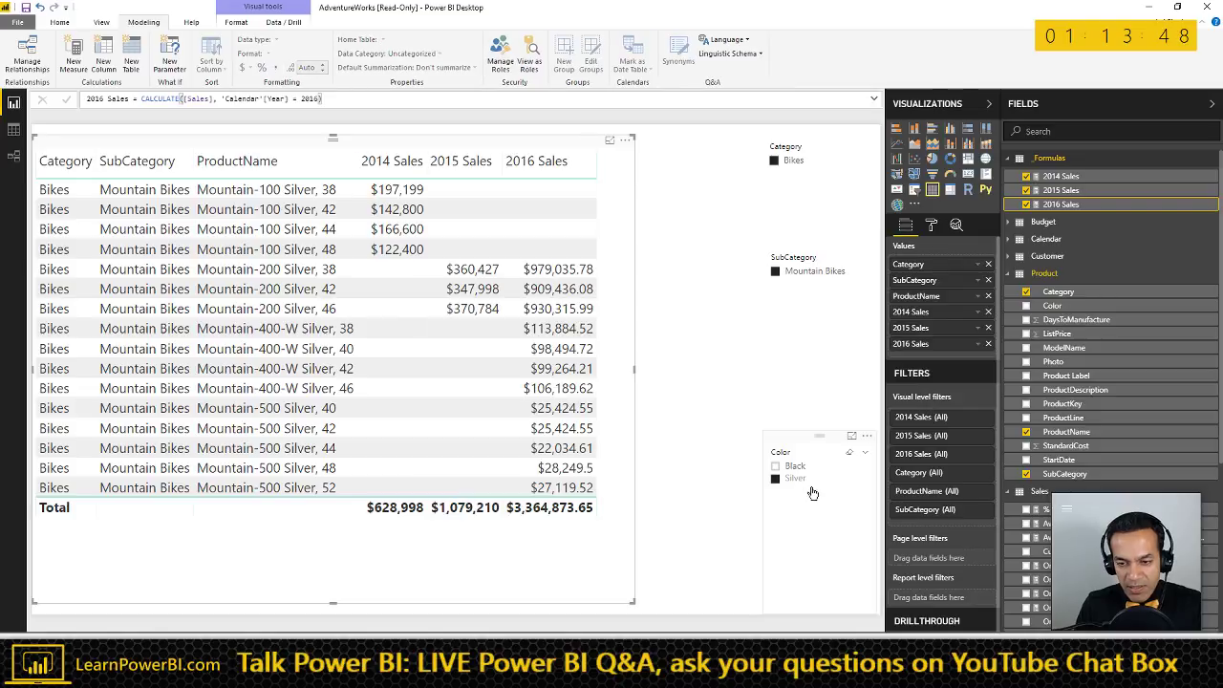
- Swap the Silver Color filter for Road Bikes in the SubCategory slicer and scroll the table to the top
{"action": "left_click", "coordinate": [803, 479]}
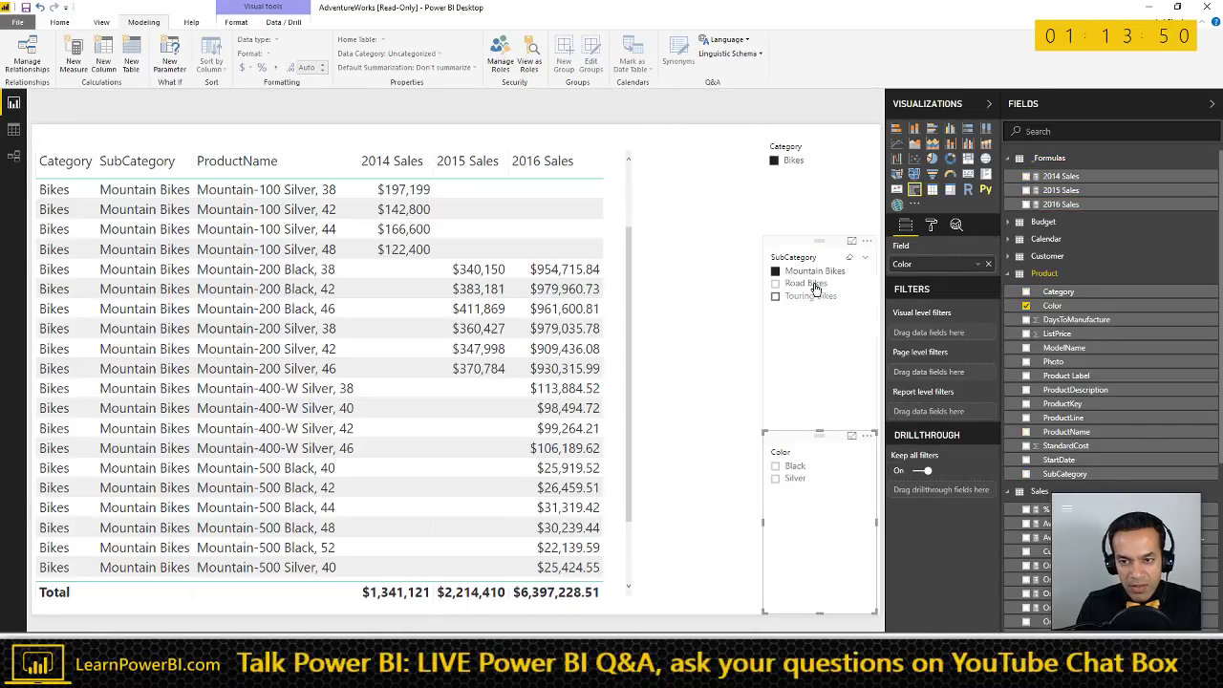
{"action": "left_click", "coordinate": [813, 285]}
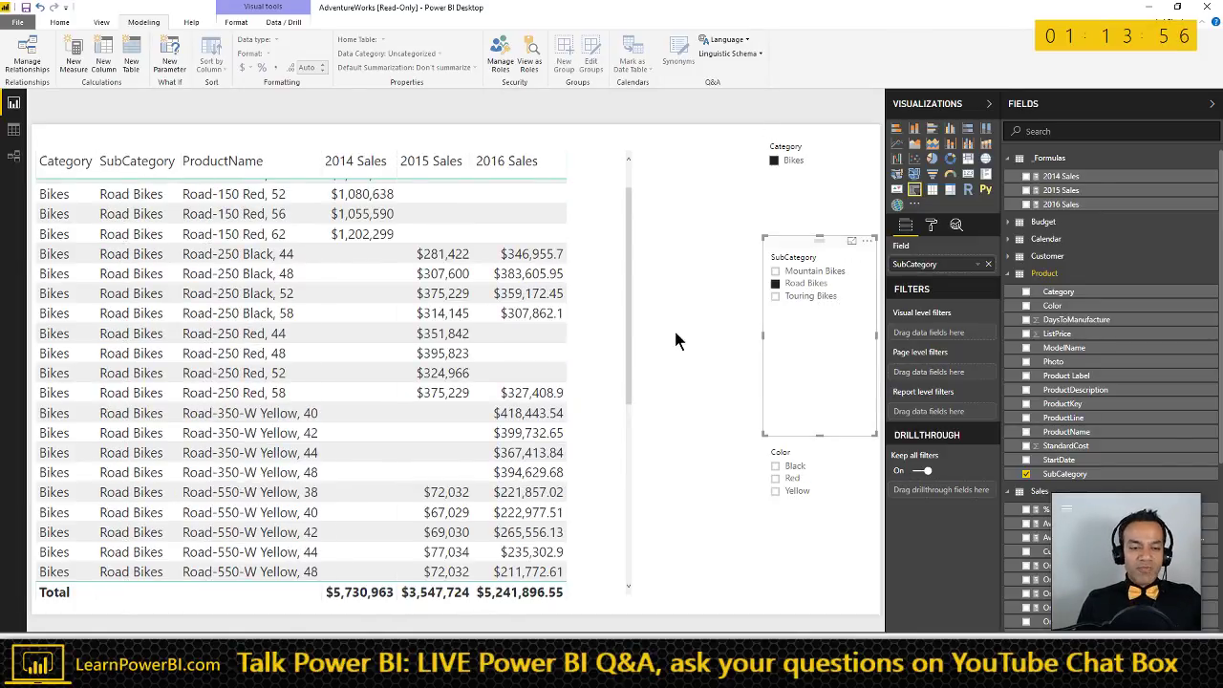
{"action": "left_click", "coordinate": [629, 174]}
{"action": "left_click", "coordinate": [628, 175]}
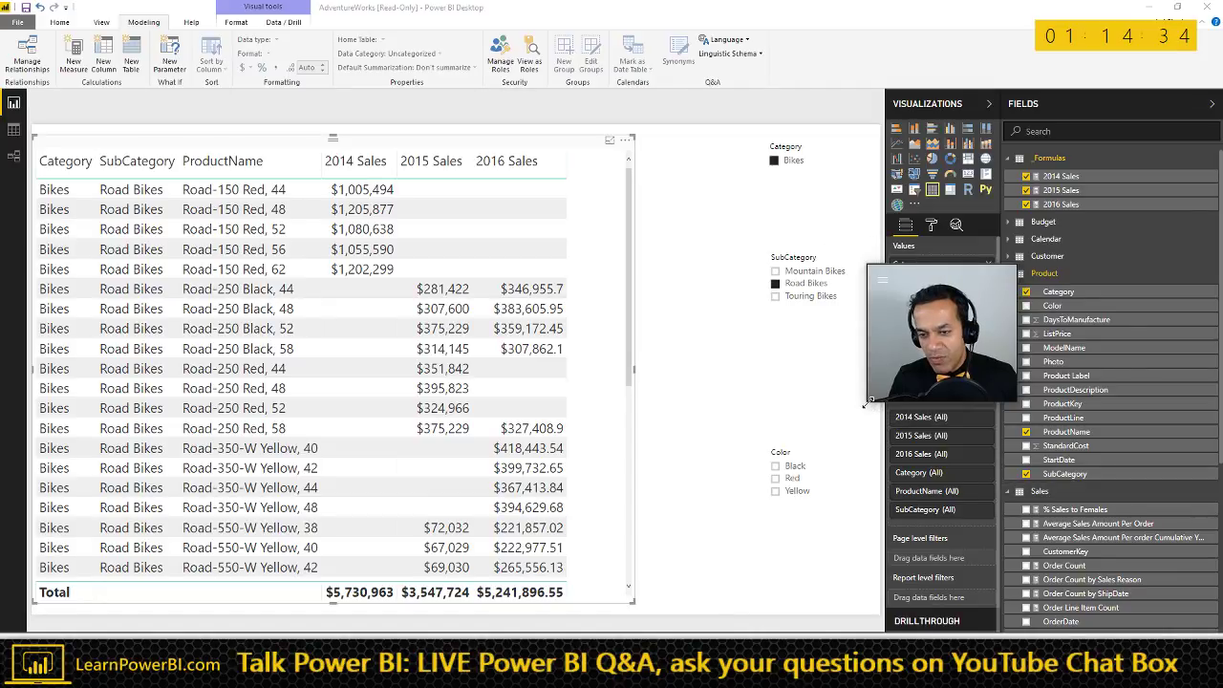
- Format 2016 Sales as $ English (United States) with 0 decimals, then move and enlarge the table visual
{"action": "left_click_drag", "start_coordinate": [870, 401], "coordinate": [819, 448]}
{"action": "left_click_drag", "start_coordinate": [881, 296], "coordinate": [1108, 473]}
{"action": "left_click_drag", "start_coordinate": [1042, 414], "coordinate": [973, 425]}
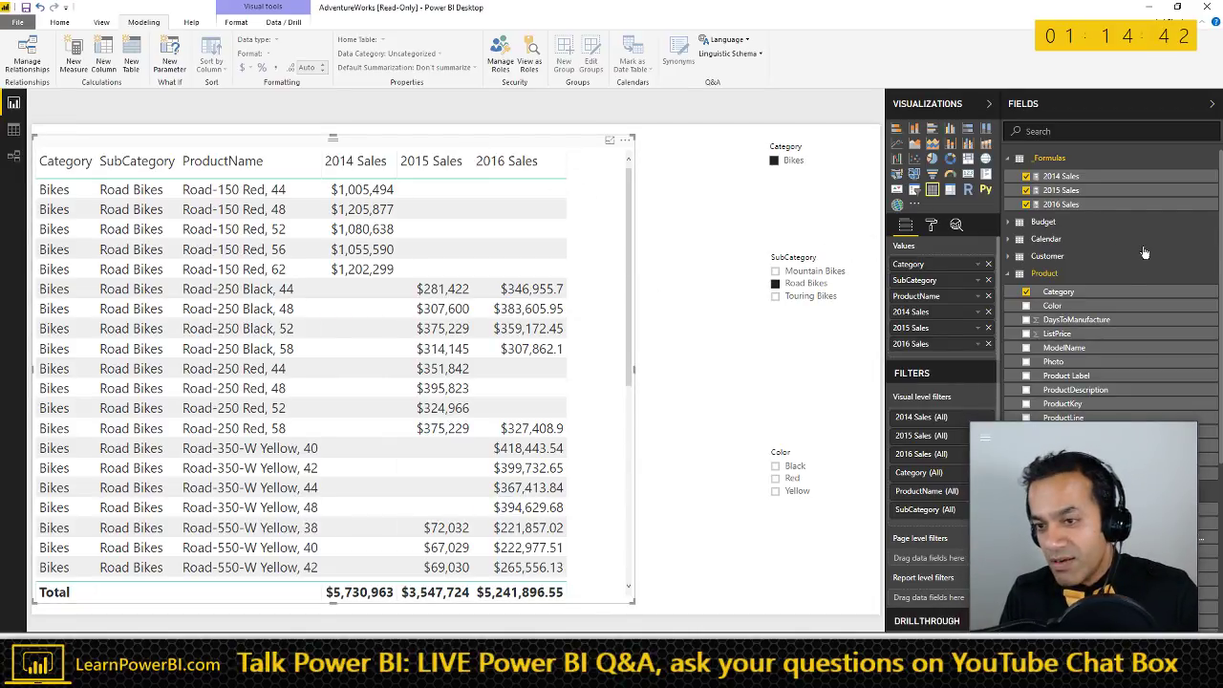
{"action": "left_click", "coordinate": [1060, 205]}
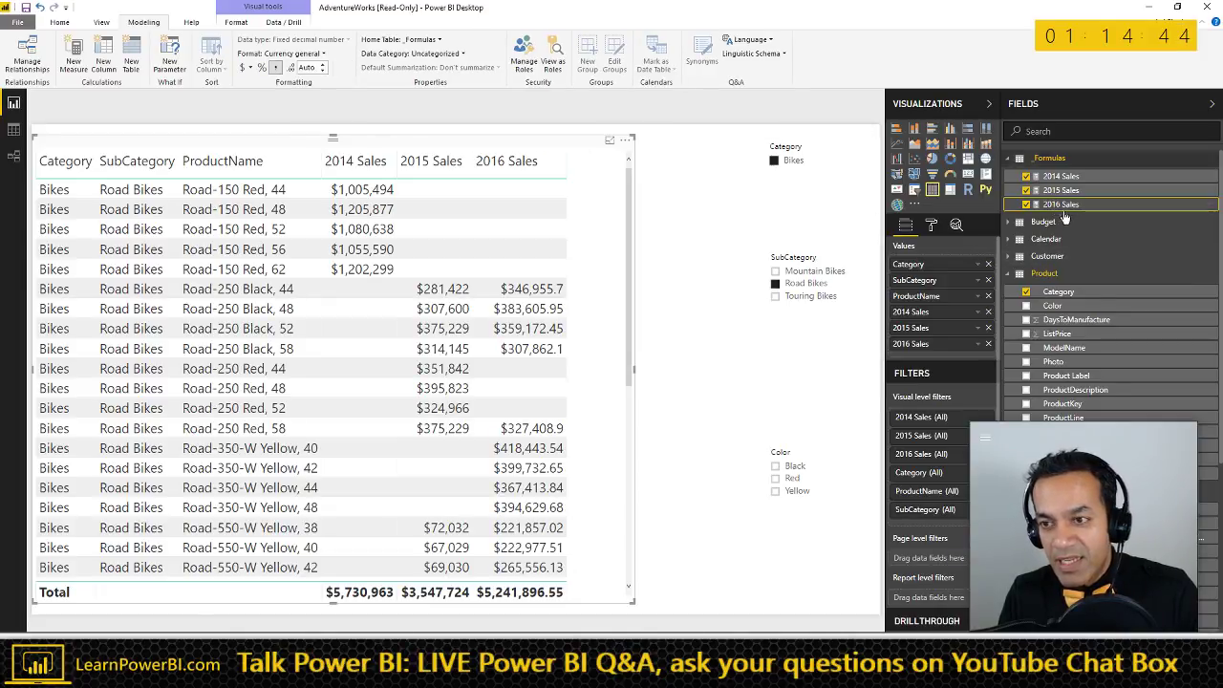
{"action": "left_click", "coordinate": [323, 71]}
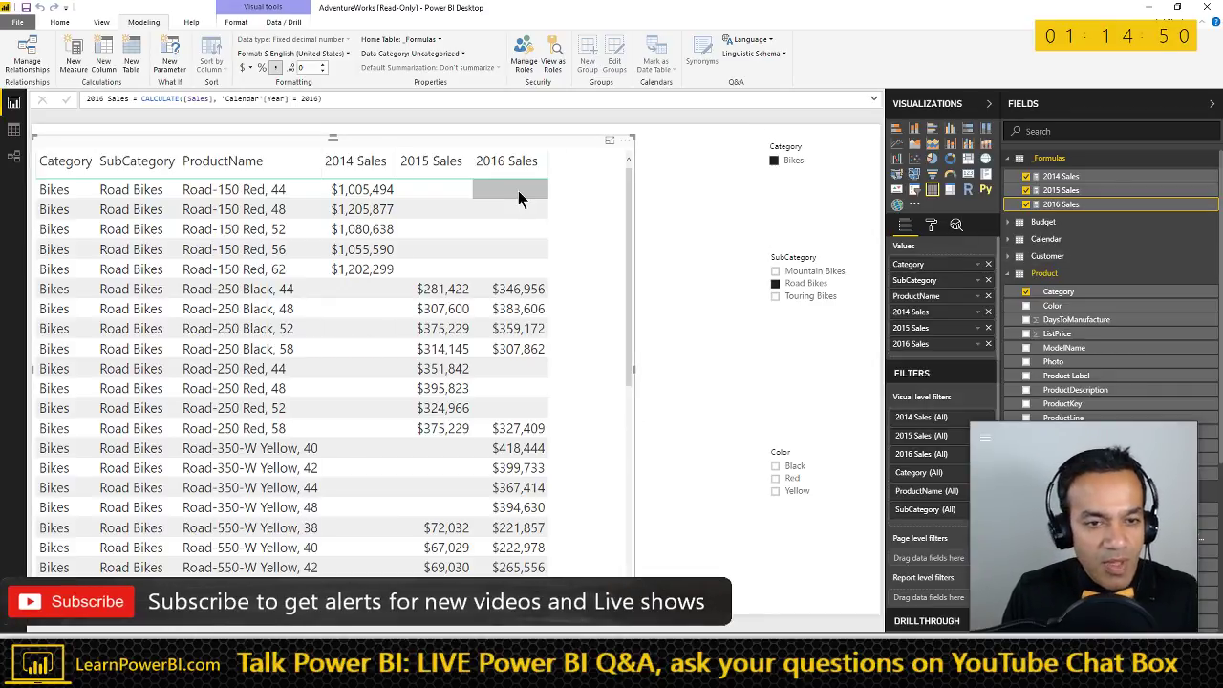
{"action": "left_click_drag", "start_coordinate": [544, 137], "coordinate": [563, 130]}
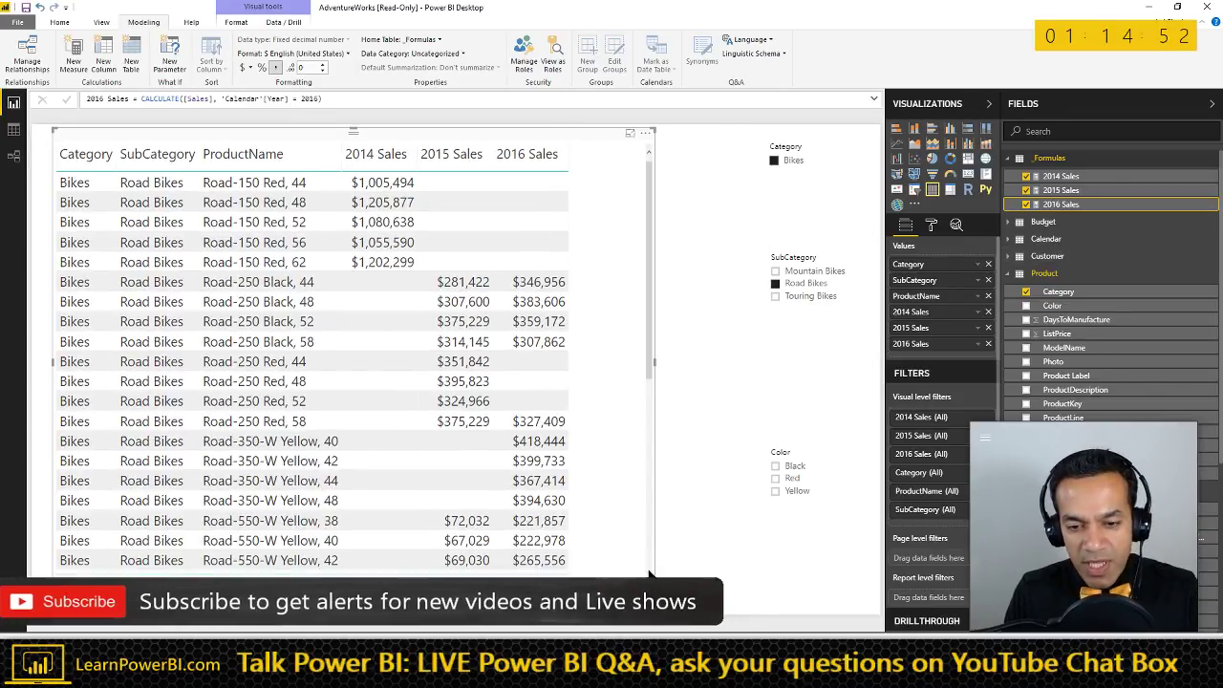
{"action": "left_click_drag", "start_coordinate": [650, 594], "coordinate": [685, 608]}
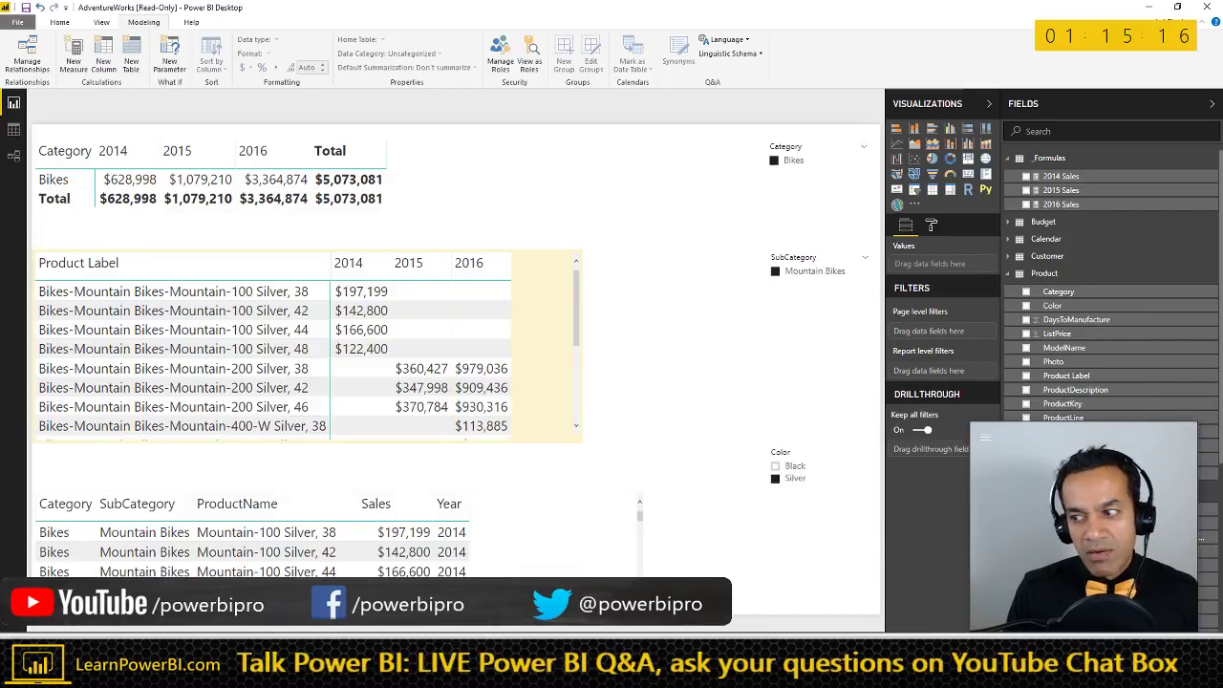
- Maximize Book4 in Excel, insert a new worksheet with Shift+F11, select B3, and return to Power BI
{"action": "key", "text": "alt+Tab"}
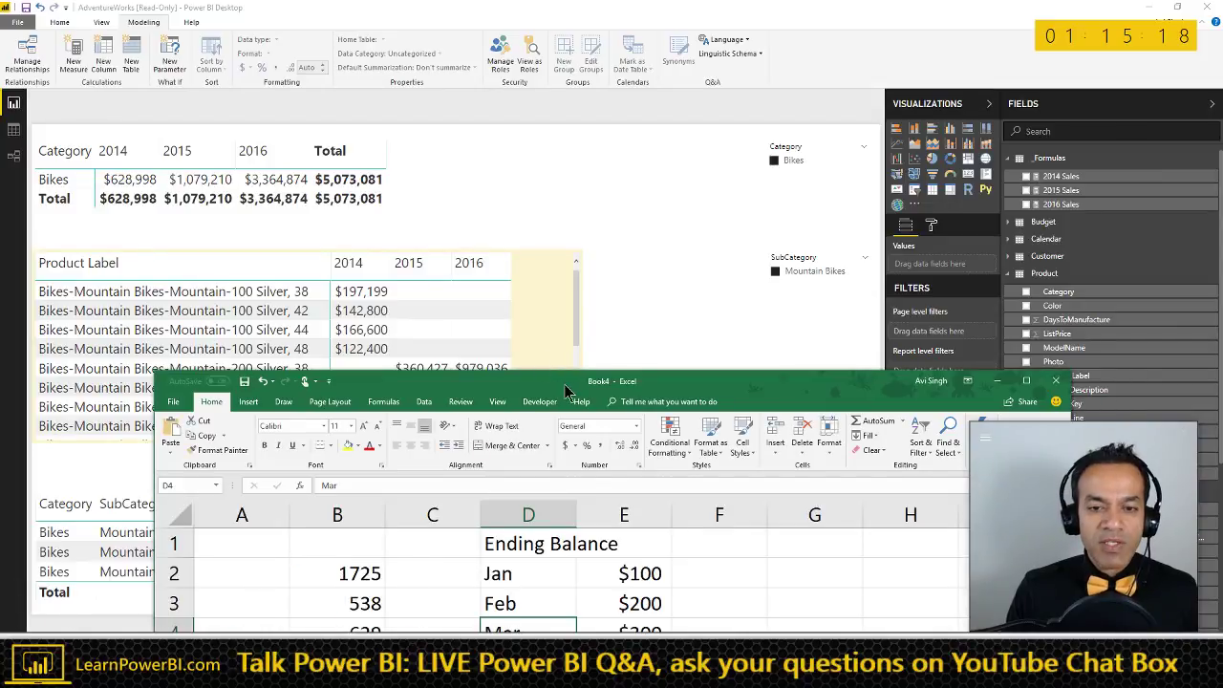
{"action": "double_click", "coordinate": [566, 390]}
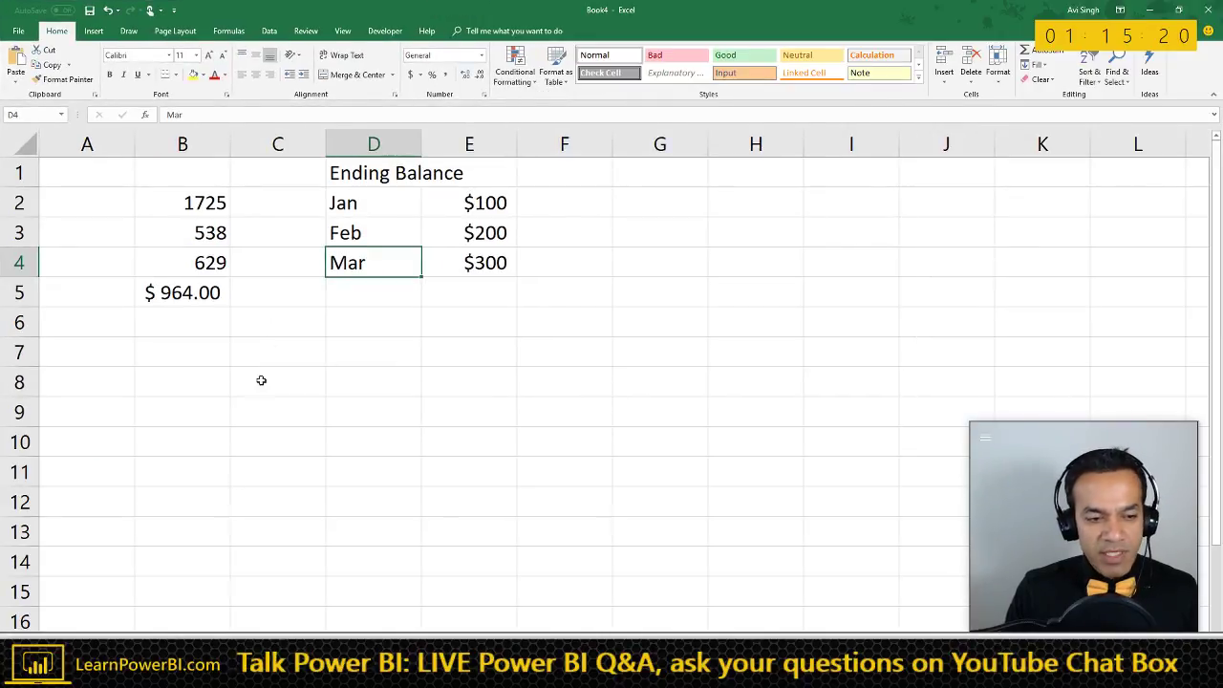
{"action": "key", "text": "shift+F11"}
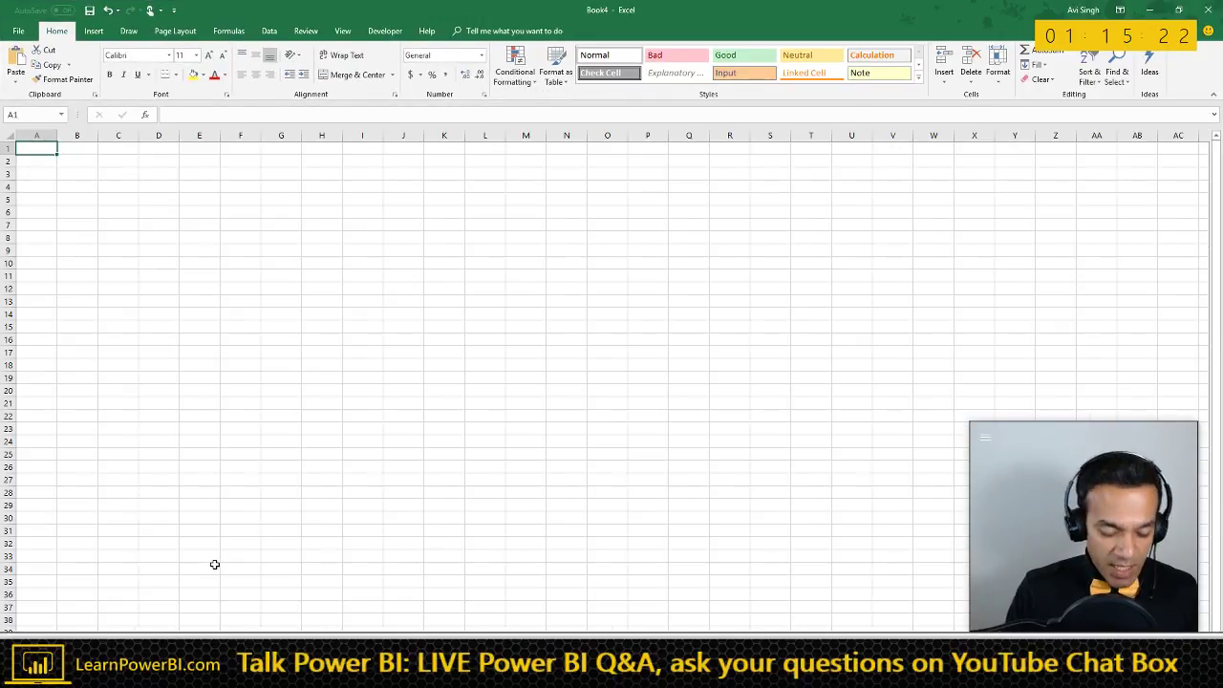
{"action": "left_click", "coordinate": [63, 178]}
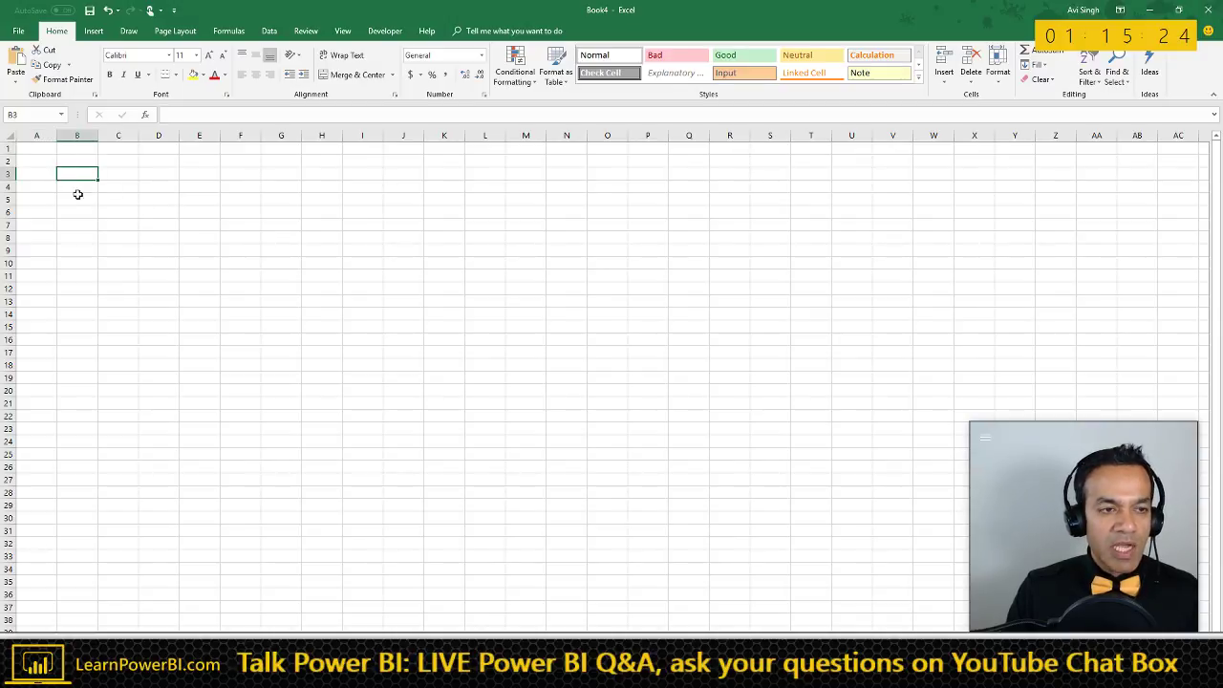
{"action": "scroll", "coordinate": [77, 191], "scroll_direction": "up", "scroll_amount": 3}
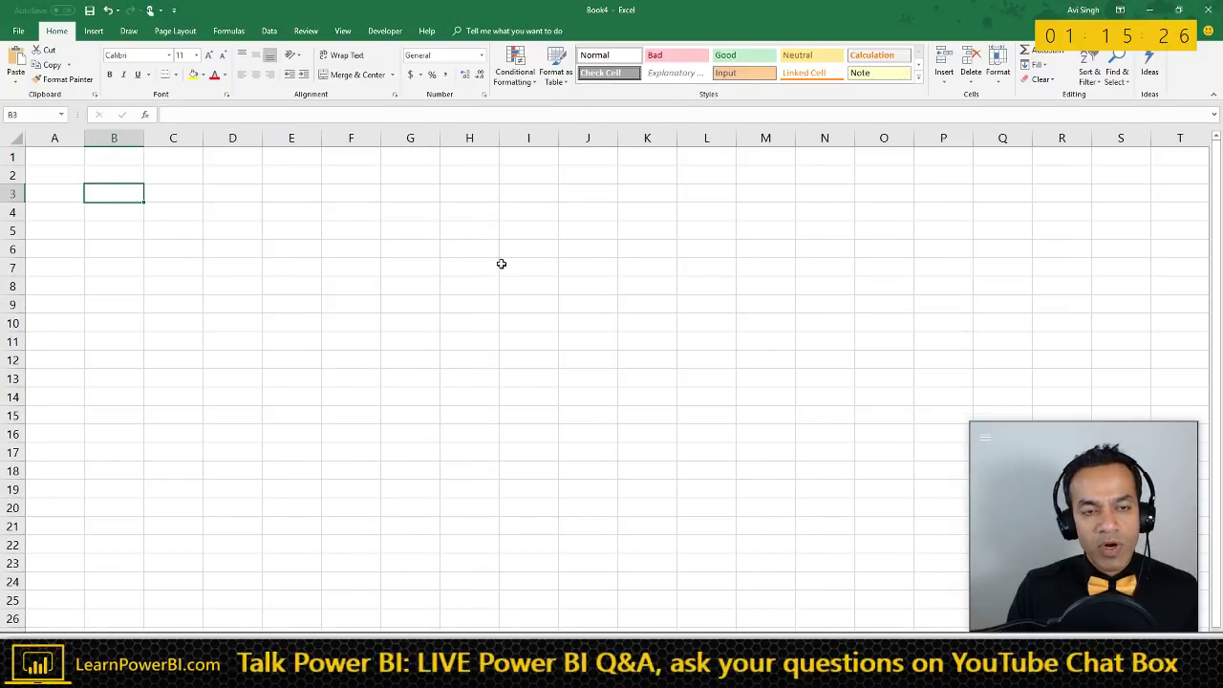
{"action": "key", "text": "alt+Tab"}
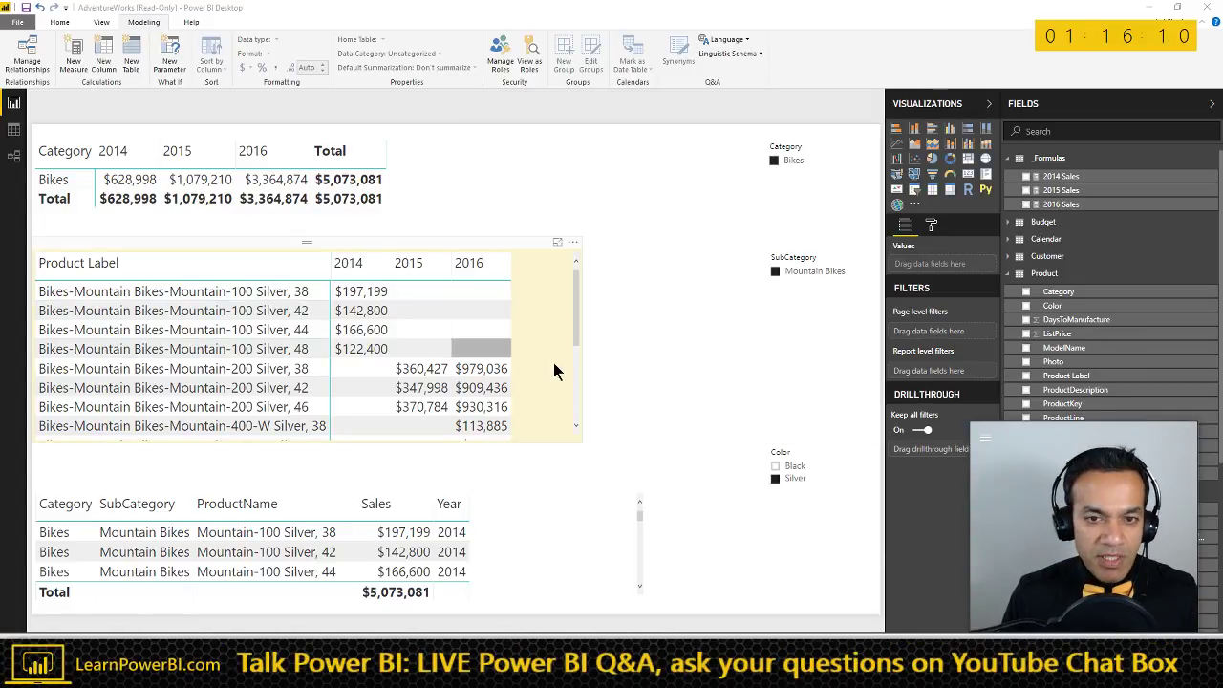
- On the Road Bikes table page, replace ProductName with Color and clear the slicer selections
{"action": "key", "text": "ctrl+Page_Down"}
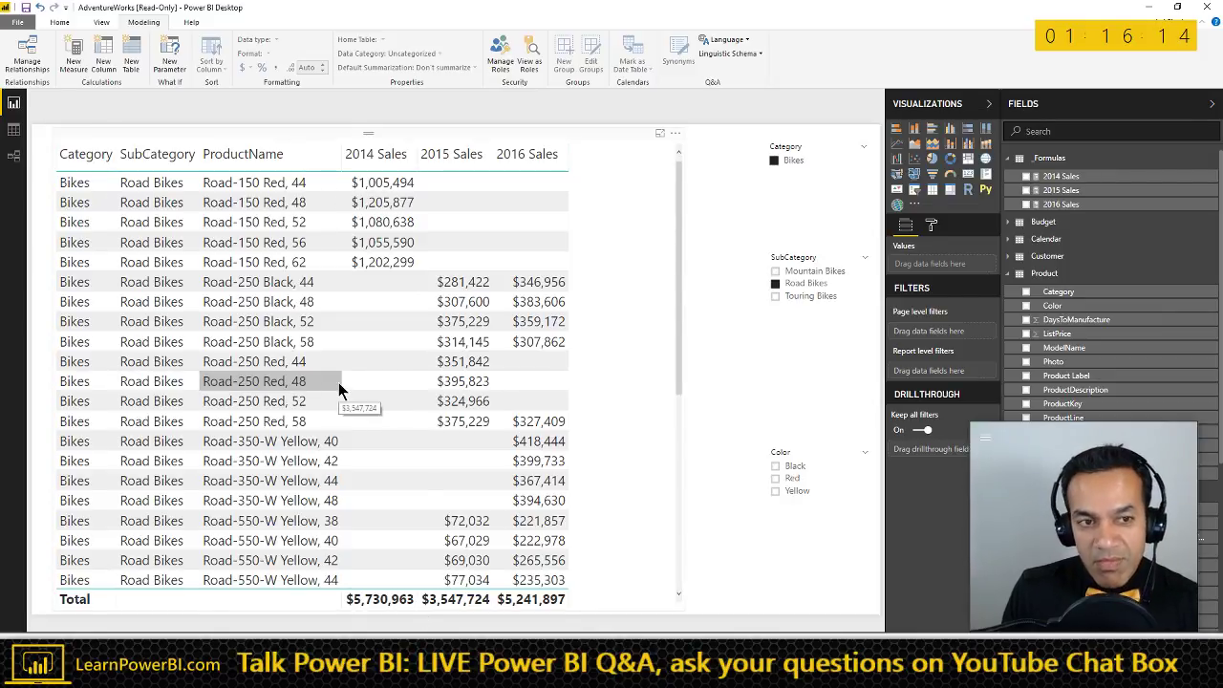
{"action": "left_click", "coordinate": [604, 131]}
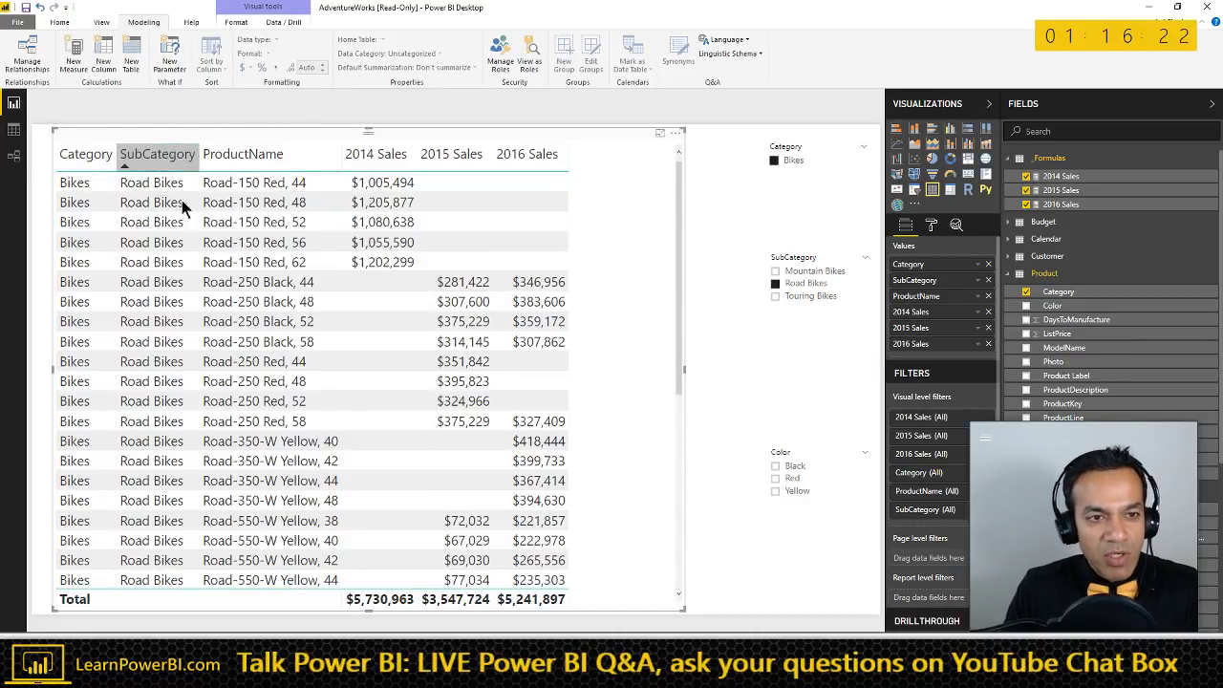
{"action": "left_click", "coordinate": [988, 296]}
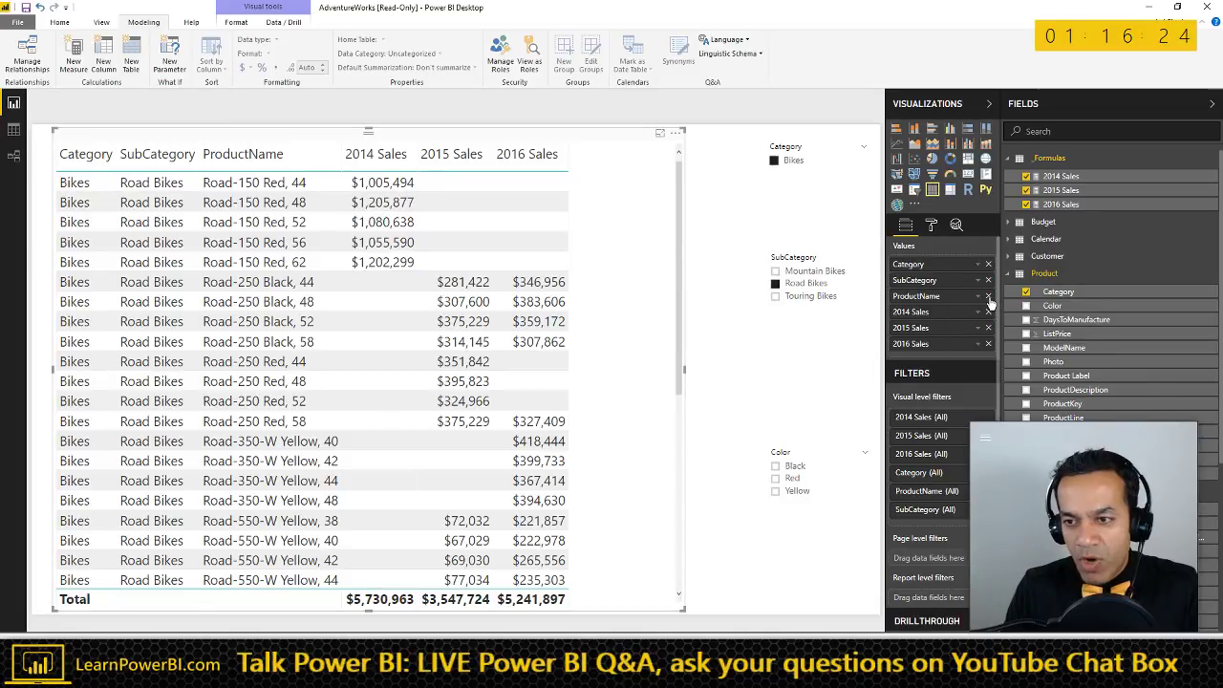
{"action": "left_click", "coordinate": [1054, 306]}
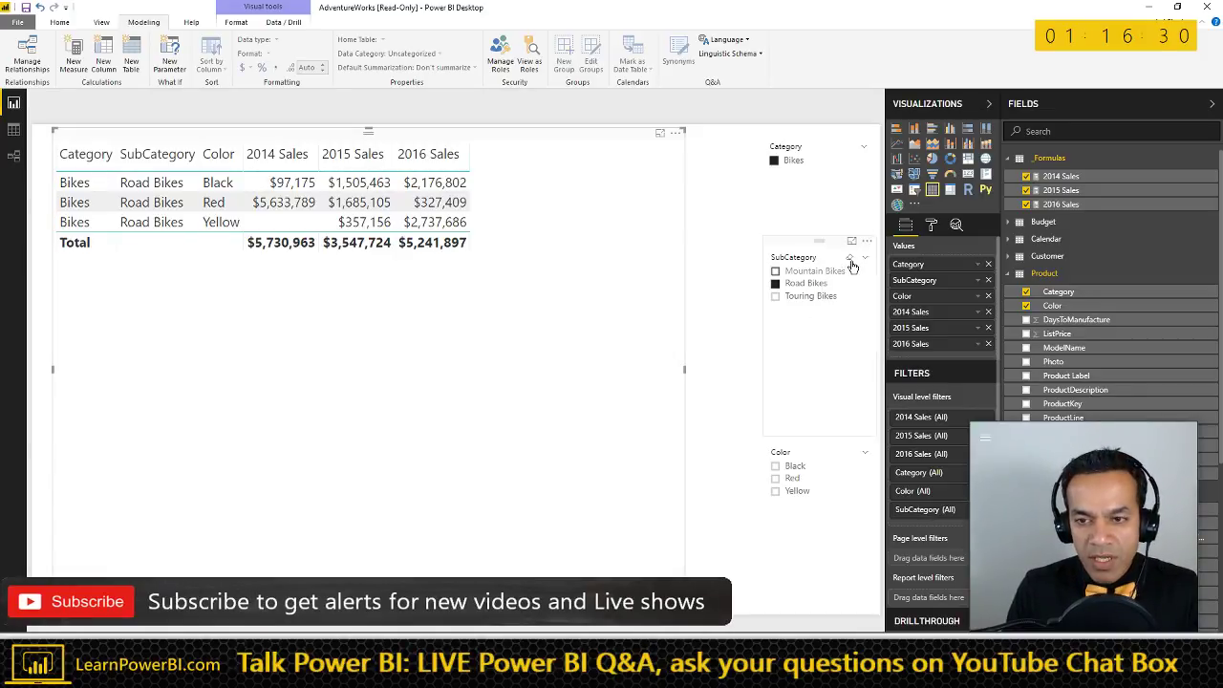
{"action": "left_click", "coordinate": [848, 146]}
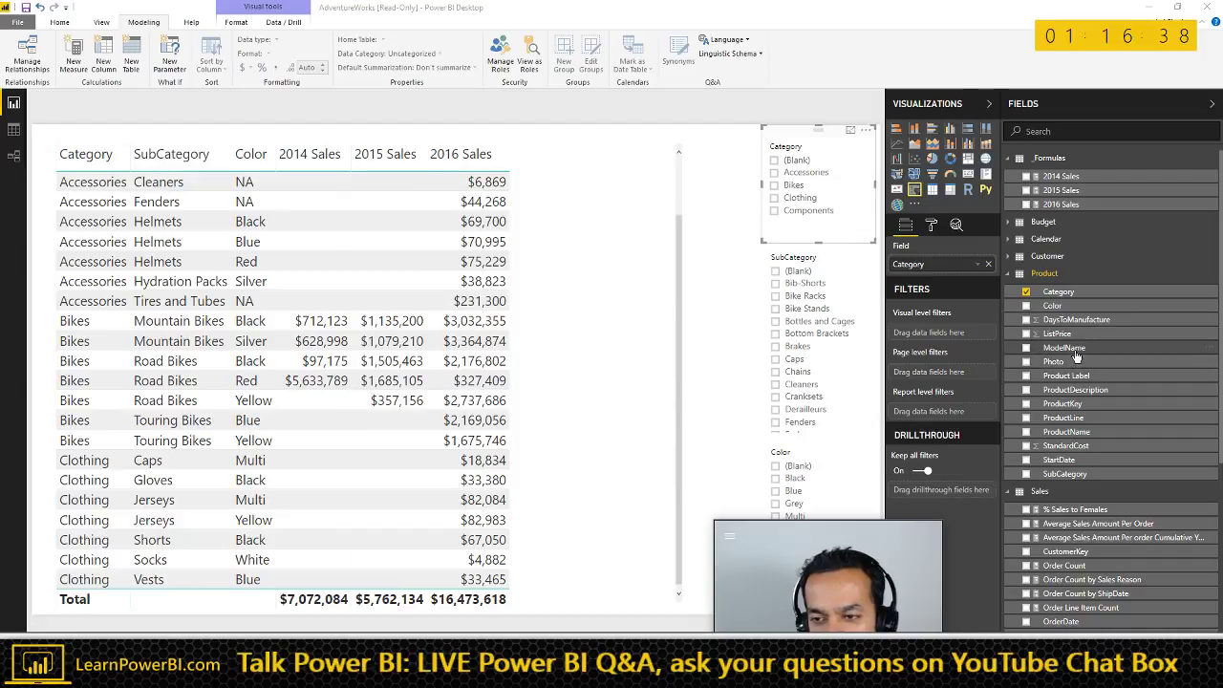
- Select the Category/SubCategory/Color table and display the 2014 Sales measure's DAX formula
{"action": "left_click_drag", "start_coordinate": [1032, 348], "coordinate": [521, 253]}
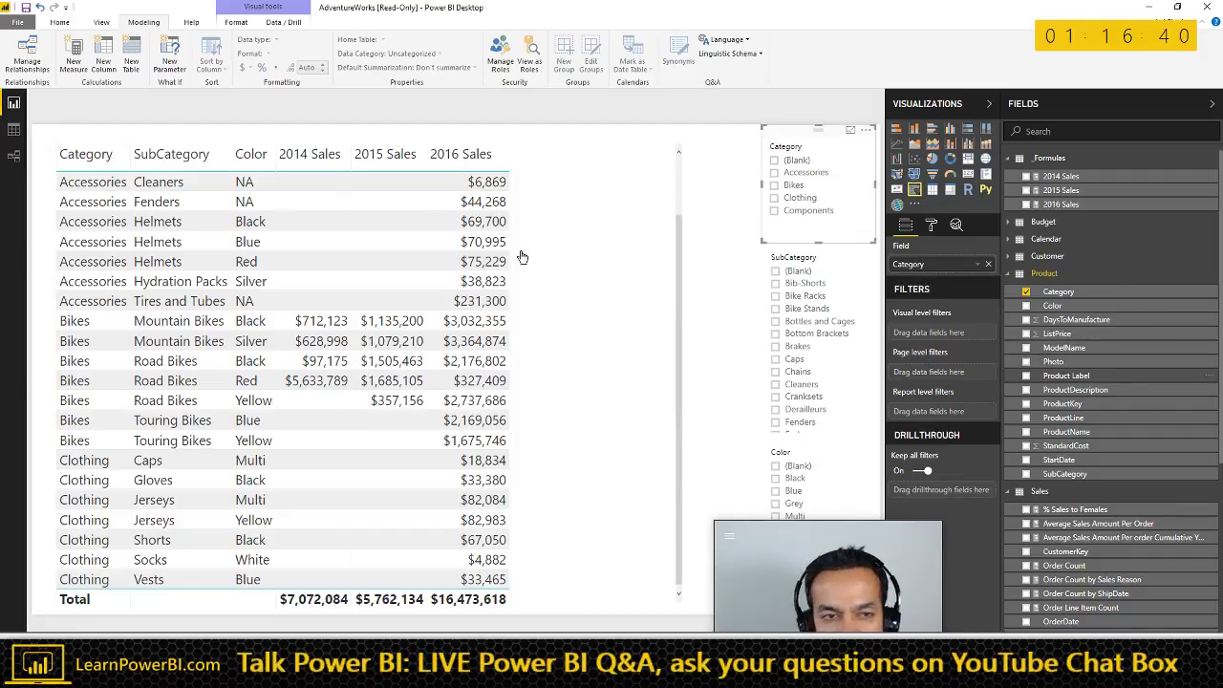
{"action": "left_click", "coordinate": [560, 127]}
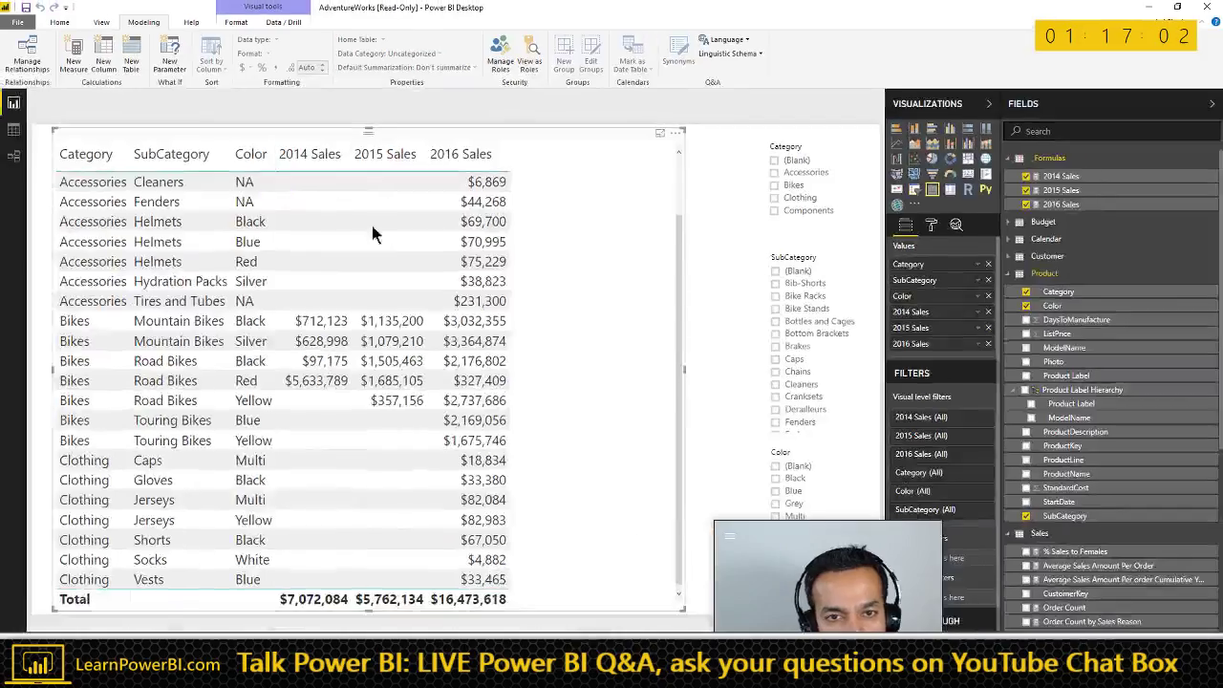
{"action": "left_click", "coordinate": [1070, 176]}
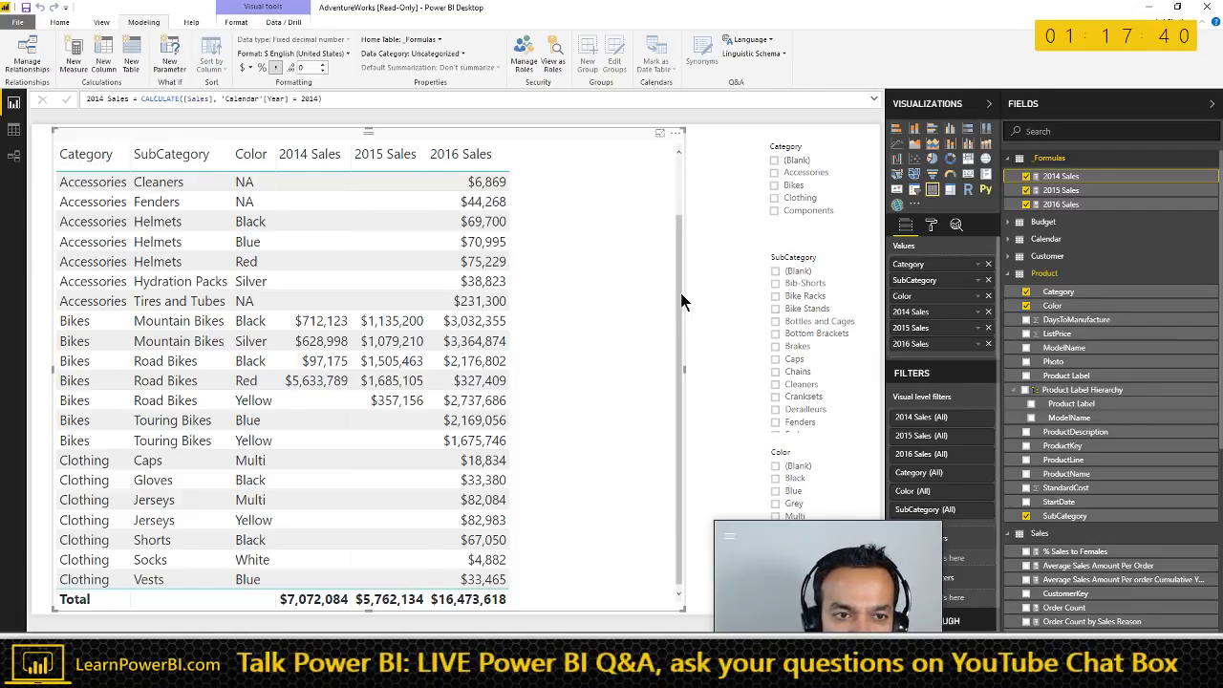
- Rename the 2014 Sales column in the Values well to 2014
{"action": "left_click", "coordinate": [975, 312]}
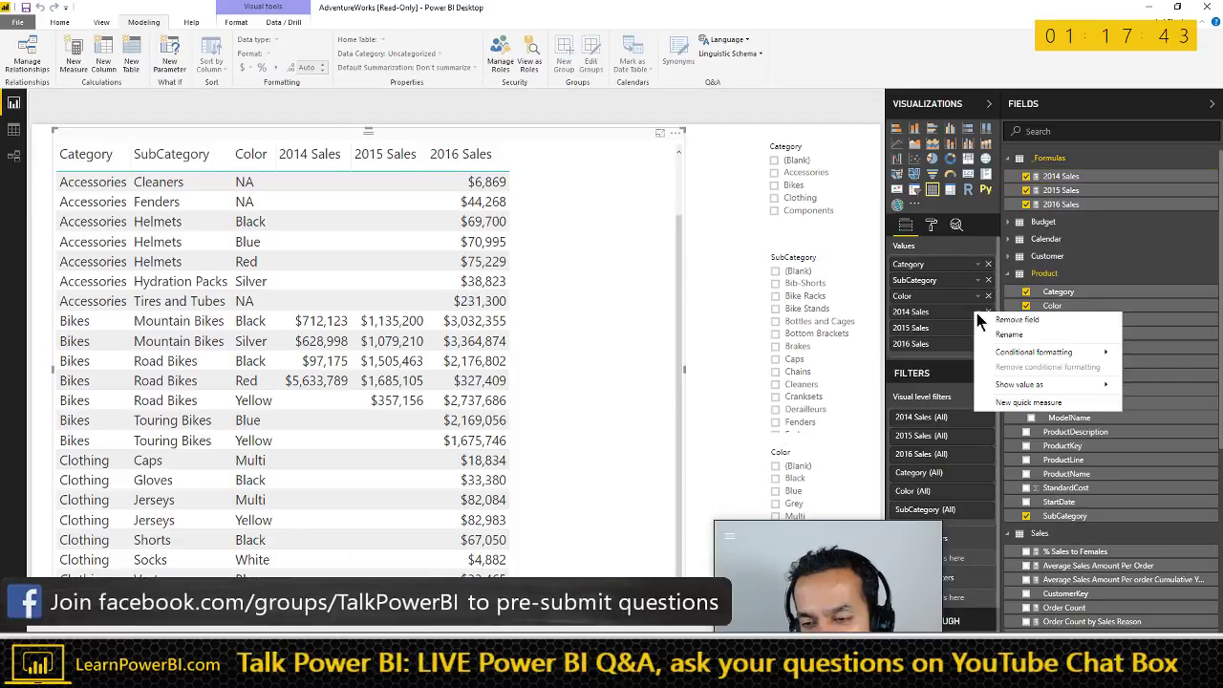
{"action": "left_click", "coordinate": [575, 137]}
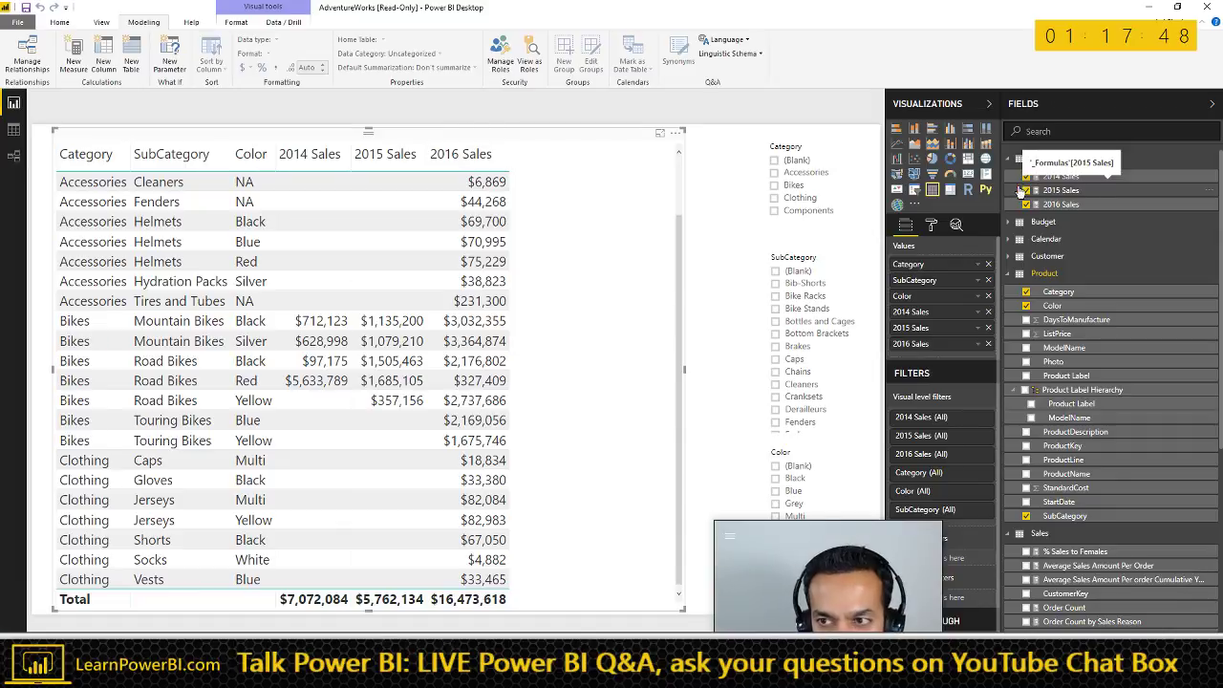
{"action": "left_click", "coordinate": [1075, 178]}
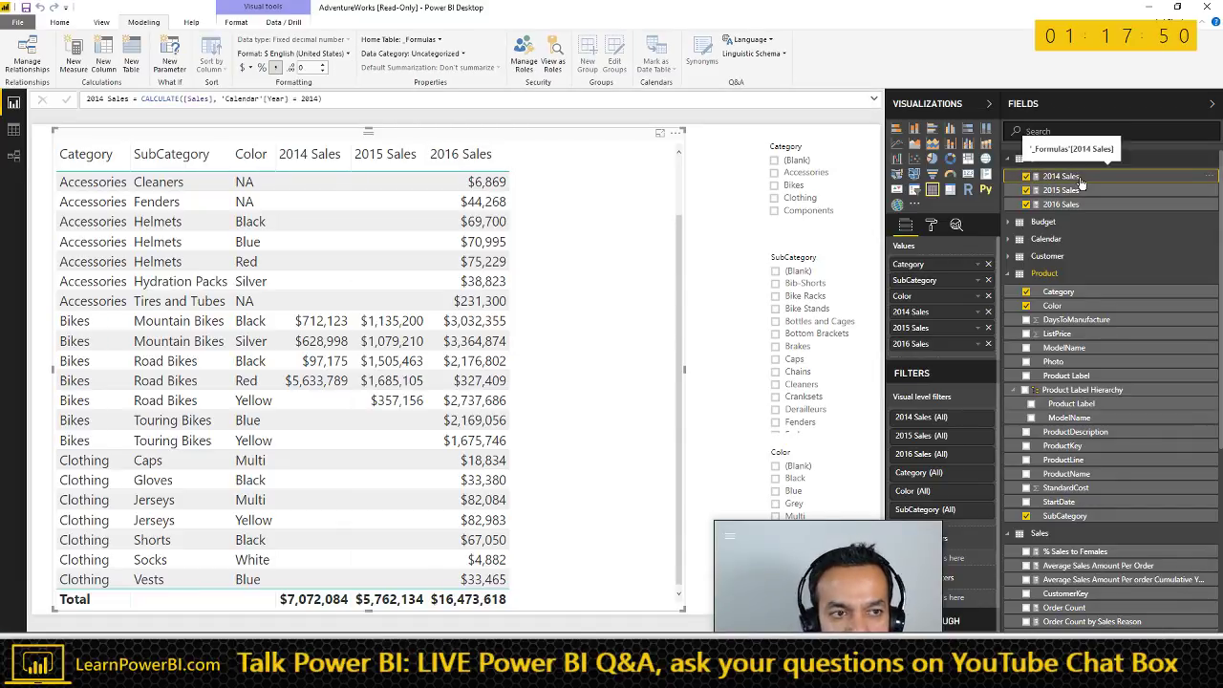
{"action": "right_click", "coordinate": [978, 317]}
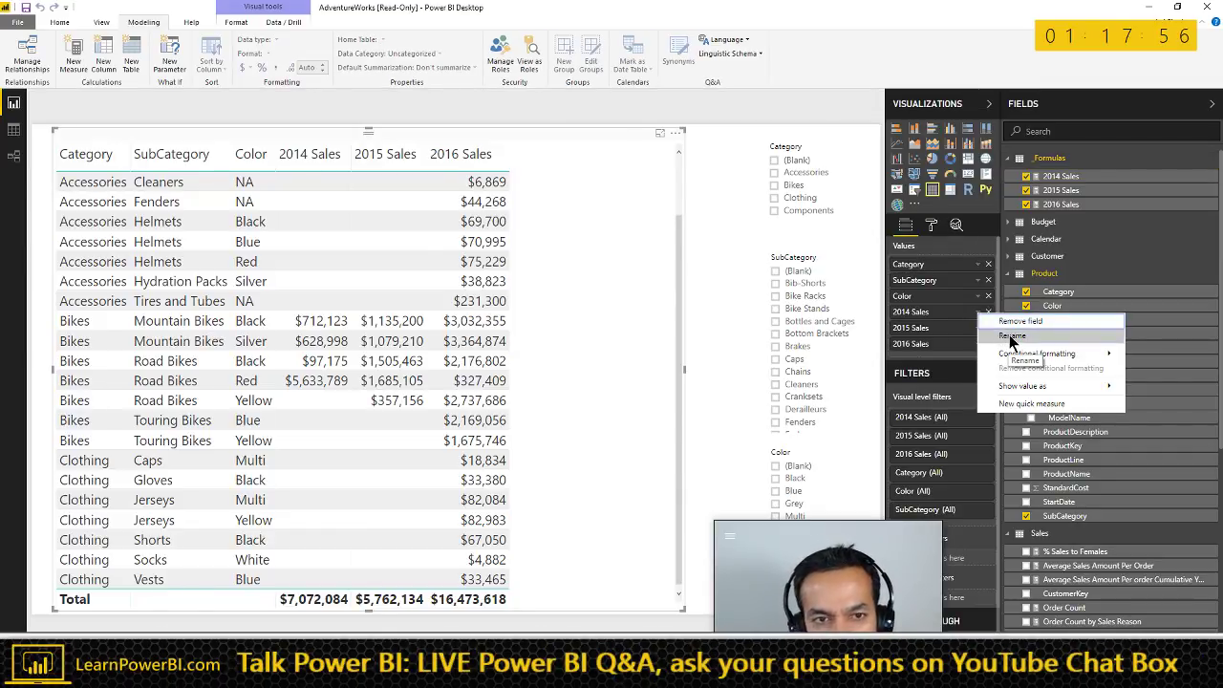
{"action": "left_click", "coordinate": [1011, 338]}
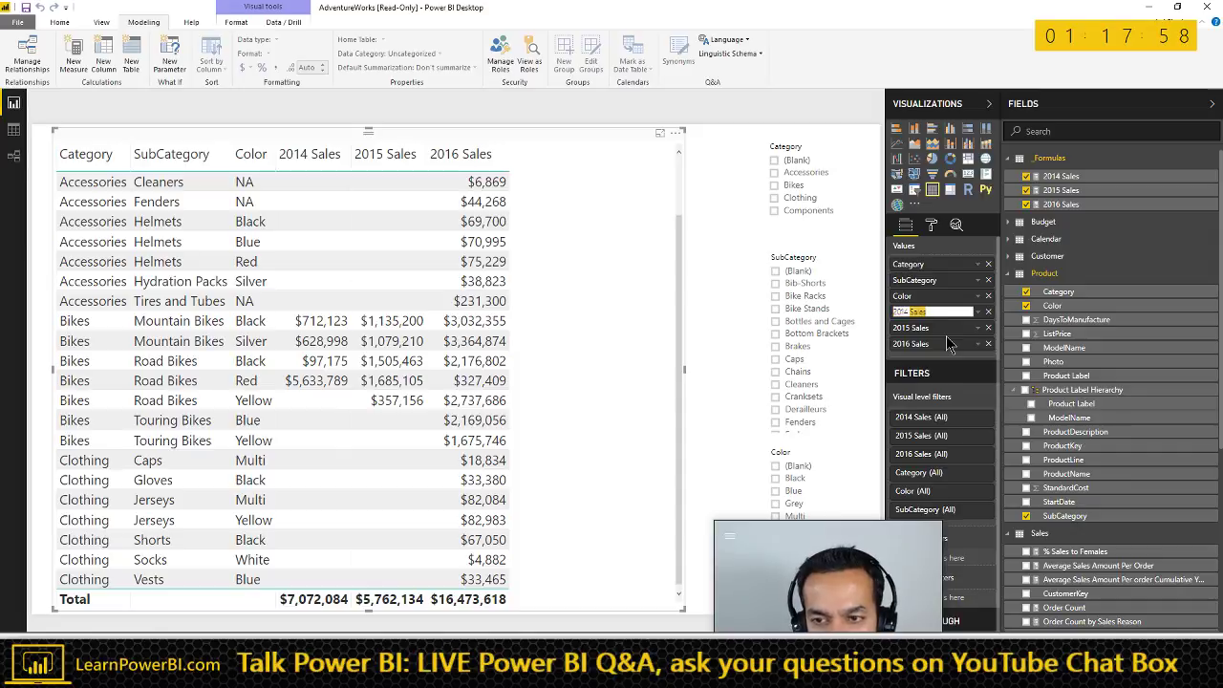
{"action": "type", "text": "2014"}
{"action": "key", "text": "Return"}
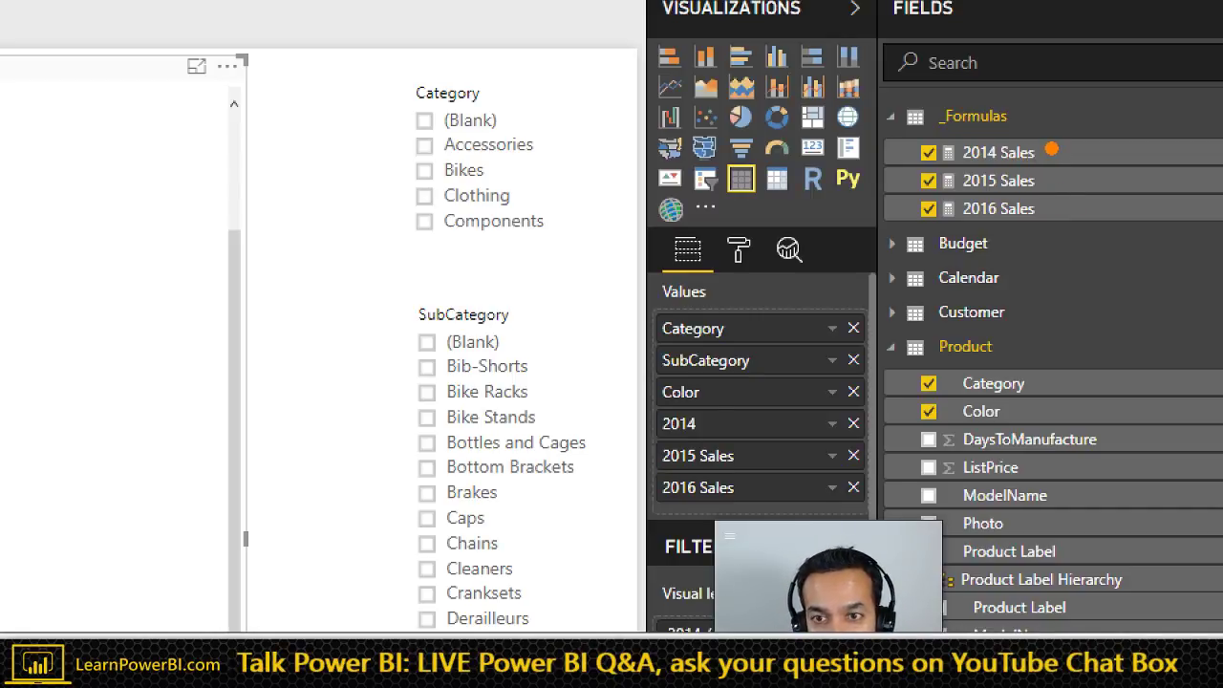
- Rename 2015 Sales and 2016 Sales to 2015 and 2016, then switch to Excel
{"action": "mouse_move", "coordinate": [1051, 151]}
{"action": "left_mouse_down"}
{"action": "mouse_move", "coordinate": [905, 41]}
{"action": "mouse_move", "coordinate": [791, 132]}
{"action": "mouse_move", "coordinate": [690, 412]}
{"action": "left_mouse_up"}
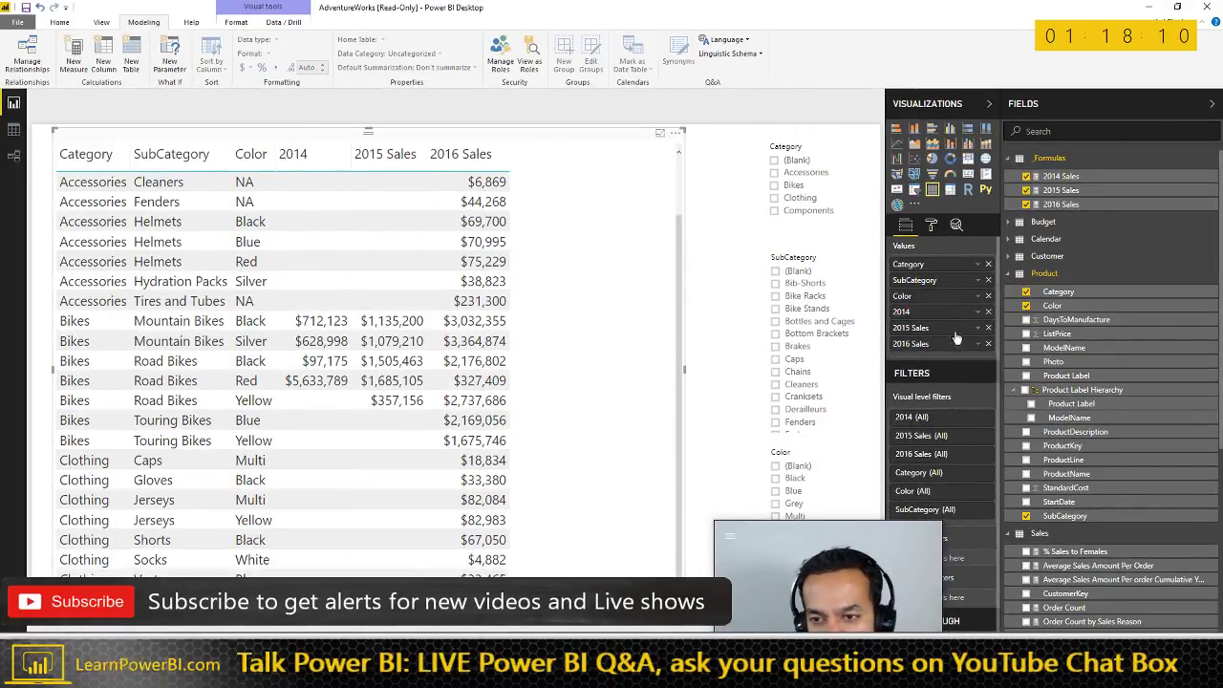
{"action": "left_click", "coordinate": [977, 327]}
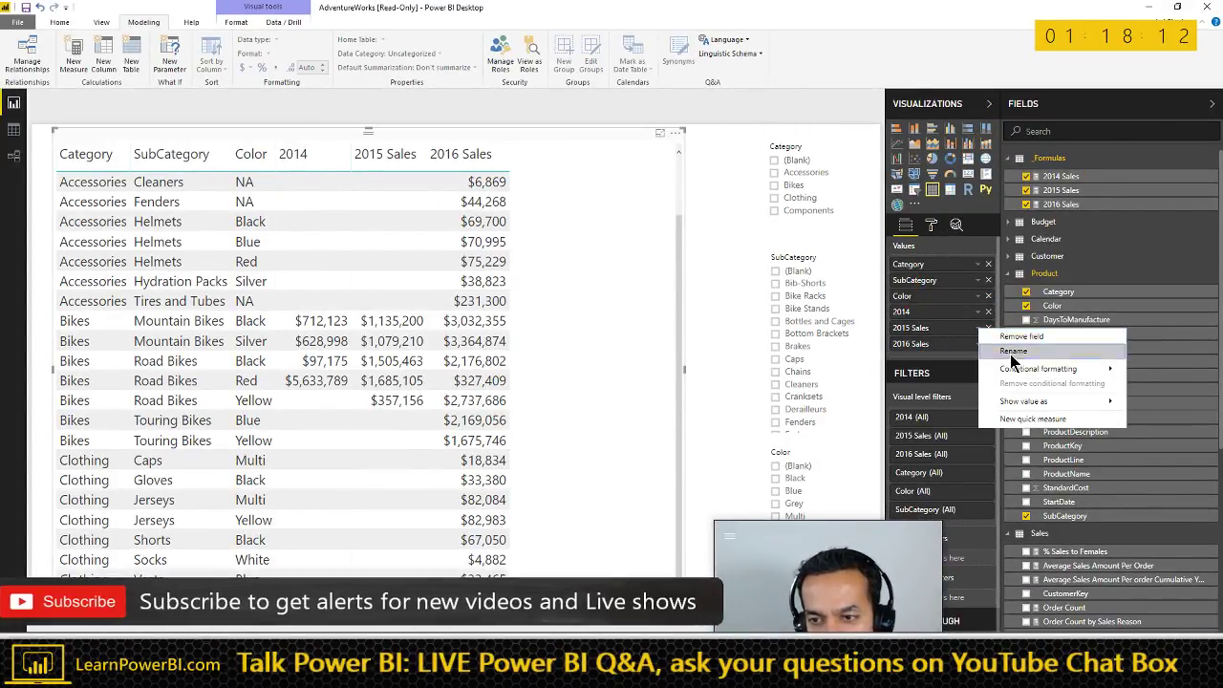
{"action": "left_click", "coordinate": [1013, 352]}
{"action": "type", "text": "2015"}
{"action": "key", "text": "Return"}
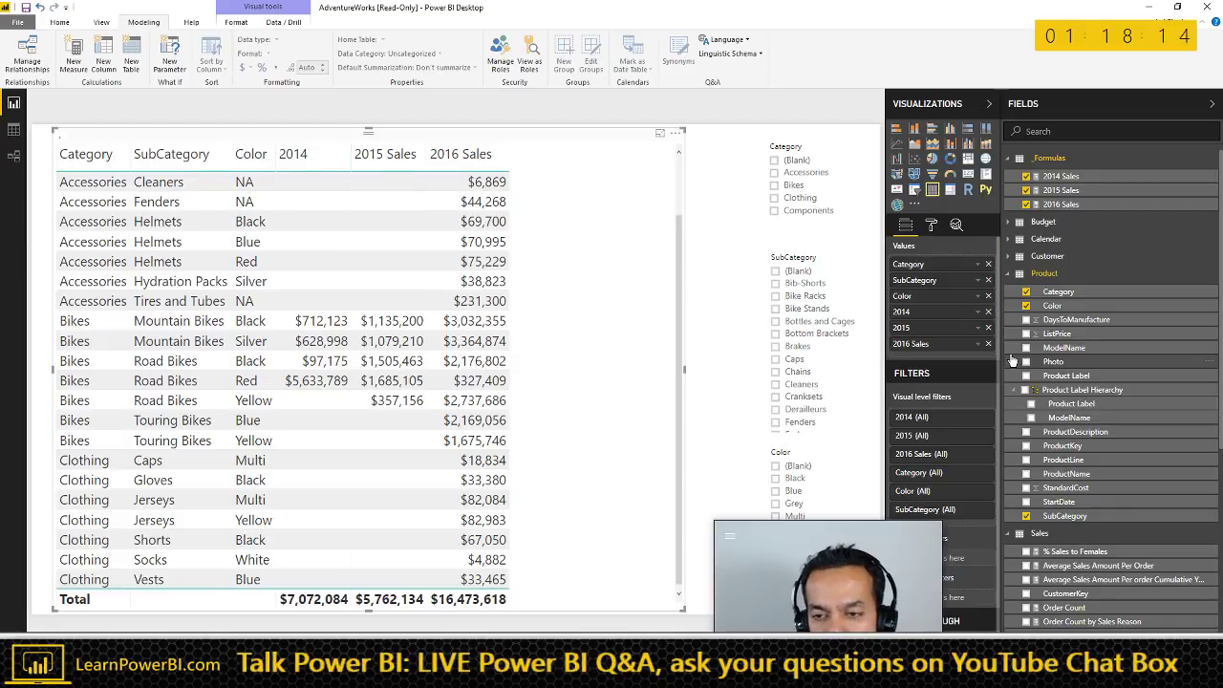
{"action": "left_click", "coordinate": [978, 344]}
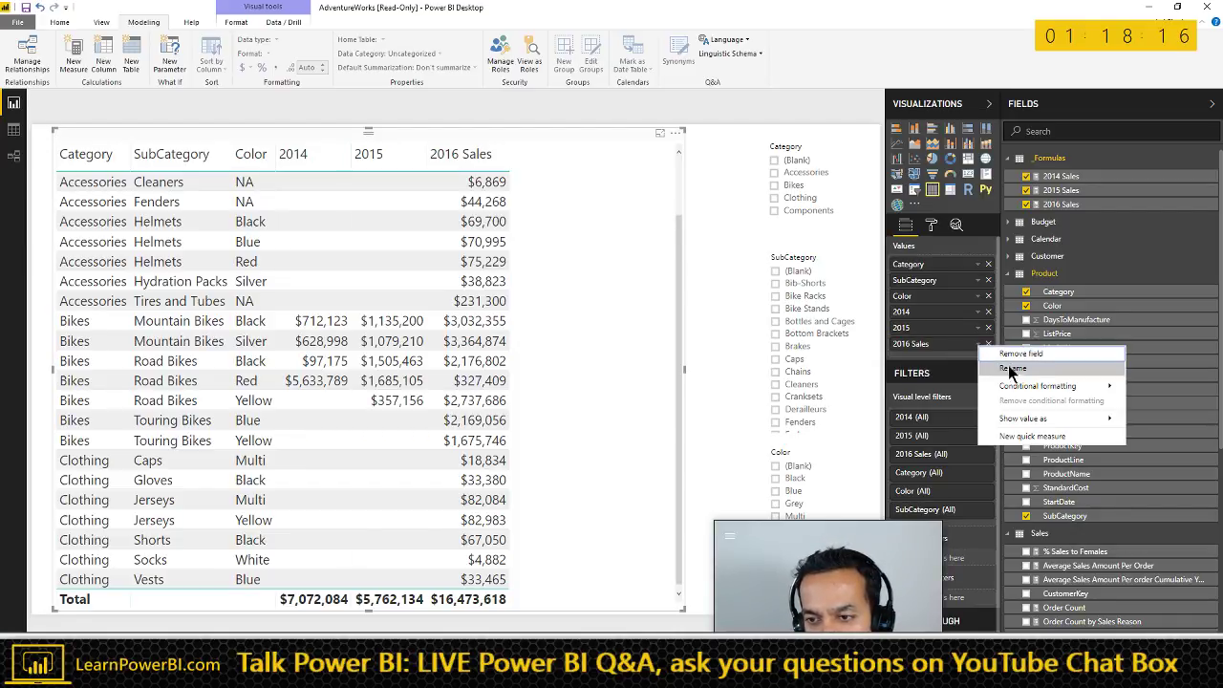
{"action": "left_click", "coordinate": [1015, 371]}
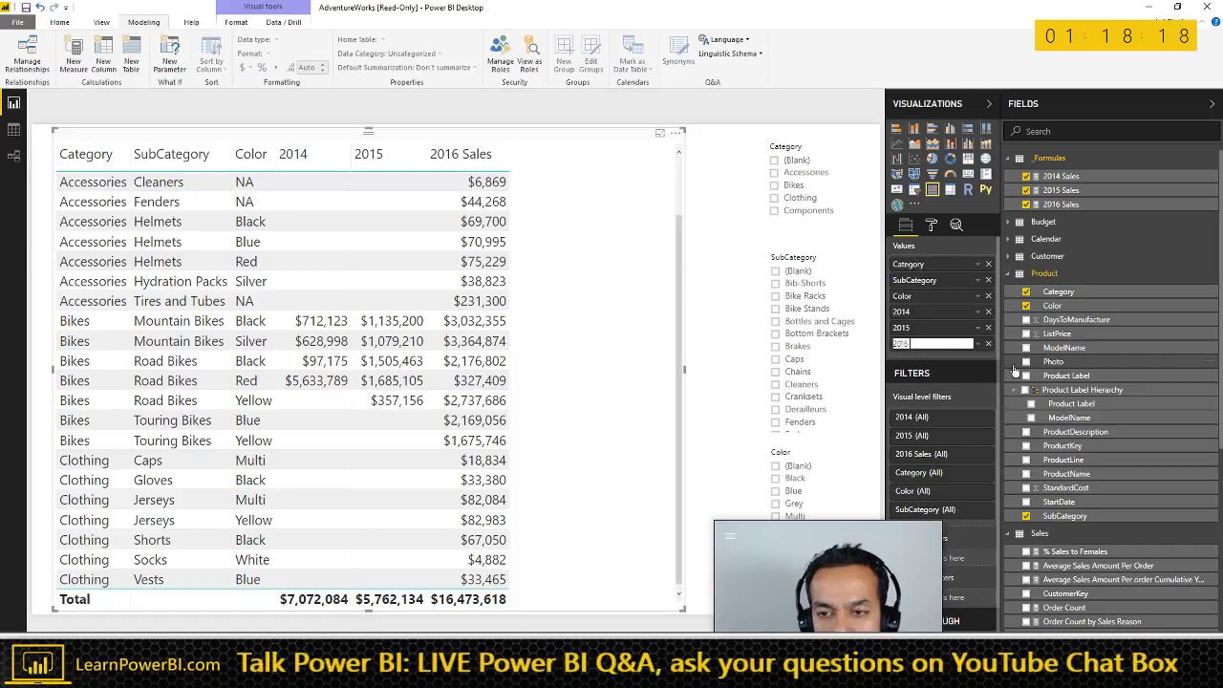
{"action": "key", "text": "Return"}
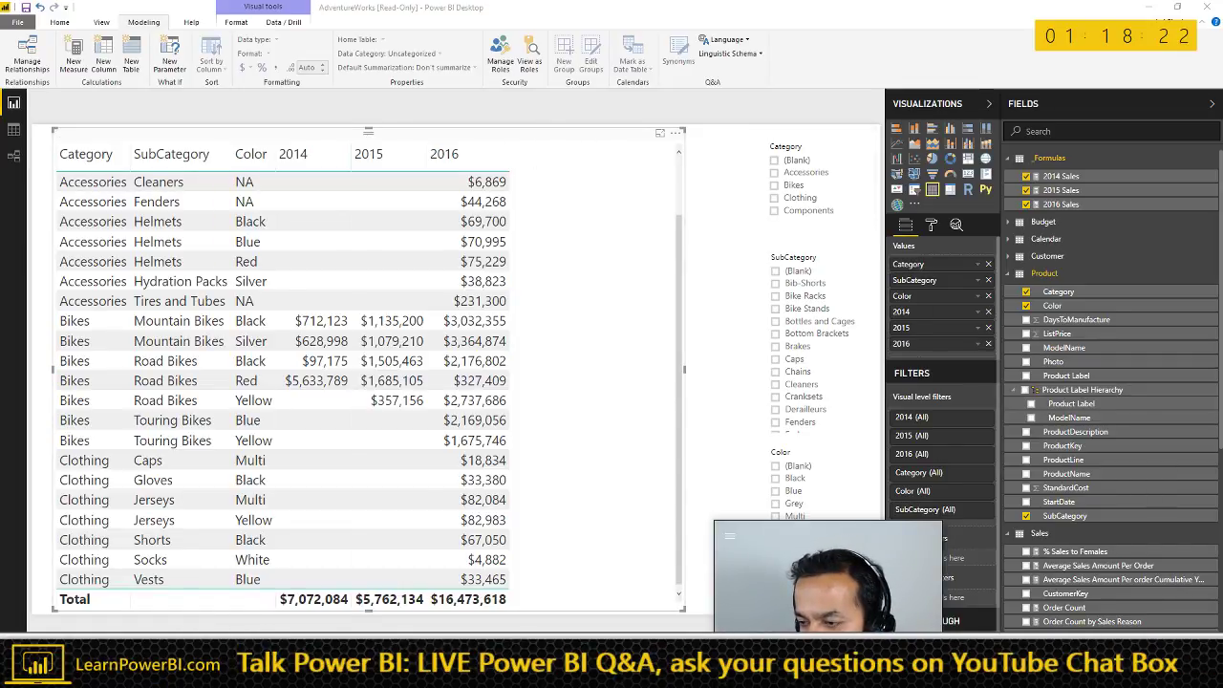
{"action": "key", "text": "alt+Tab"}
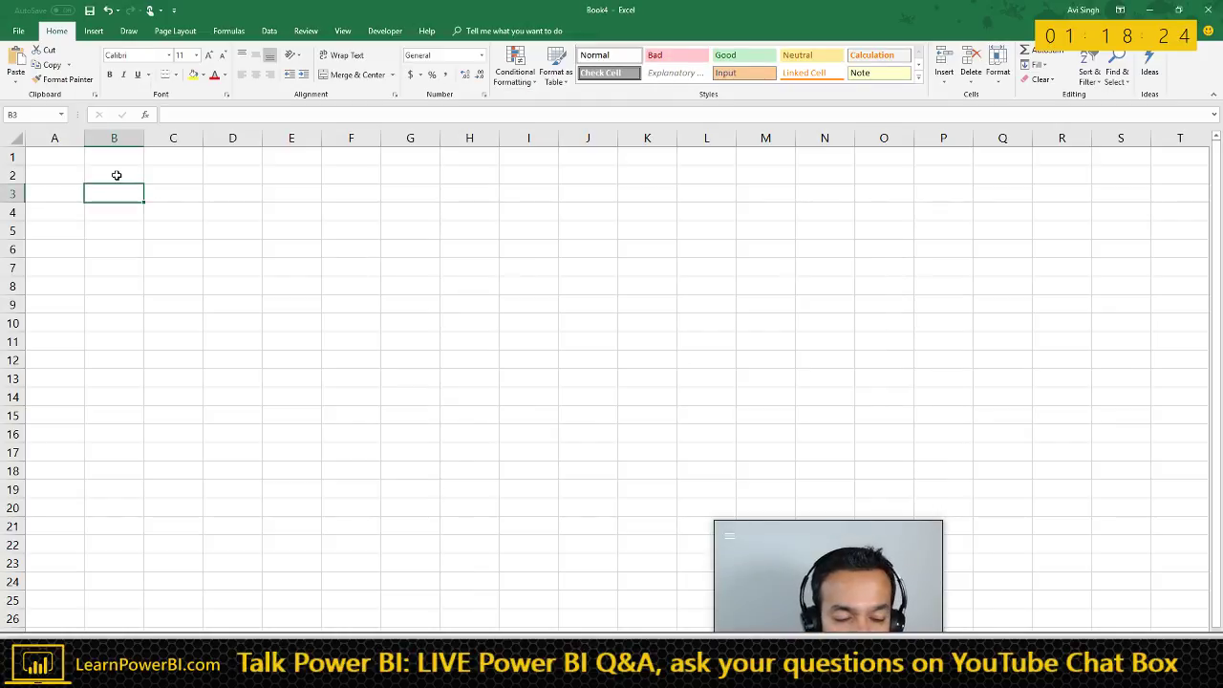
{"action": "left_click", "coordinate": [116, 175]}
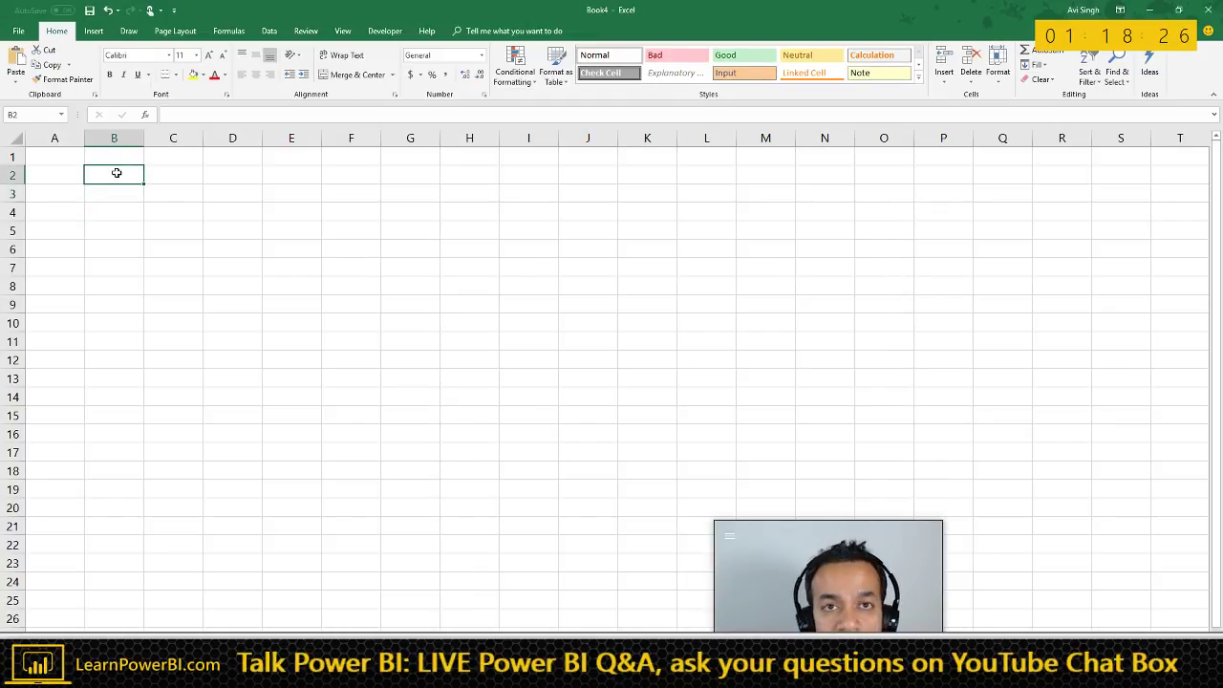
{"action": "scroll", "coordinate": [142, 220], "scroll_direction": "up", "scroll_amount": 1, "text": "ctrl"}
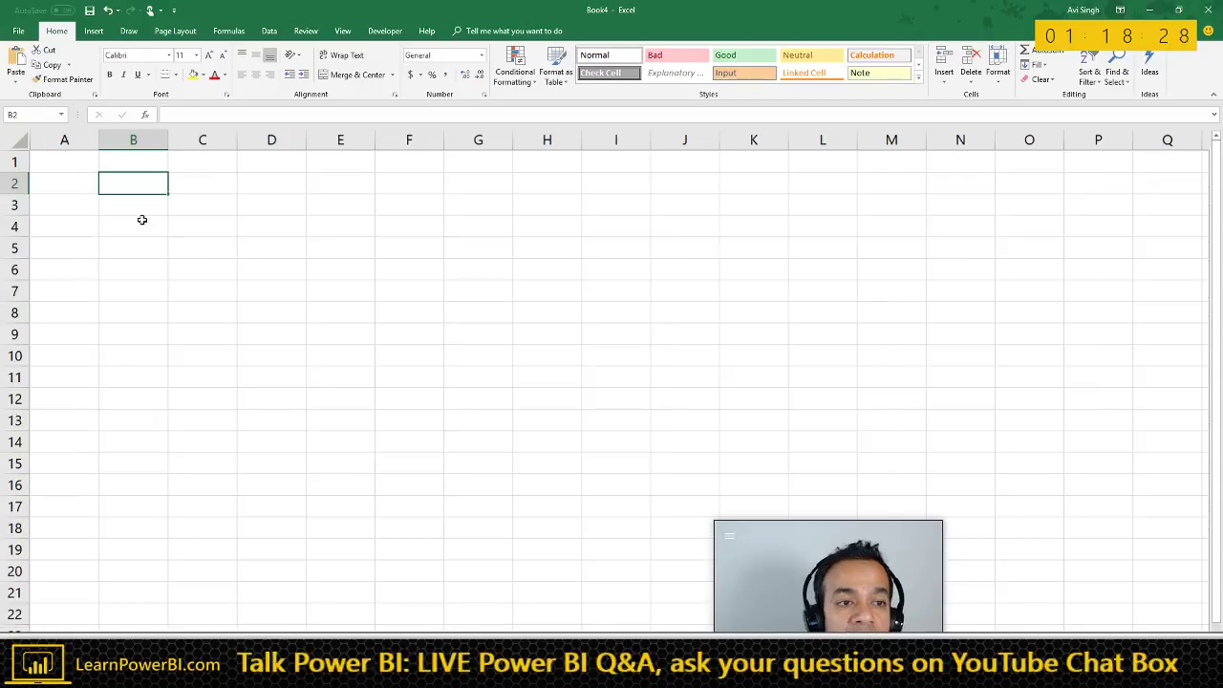
{"action": "scroll", "coordinate": [141, 219], "scroll_direction": "up", "scroll_amount": 1, "text": "ctrl"}
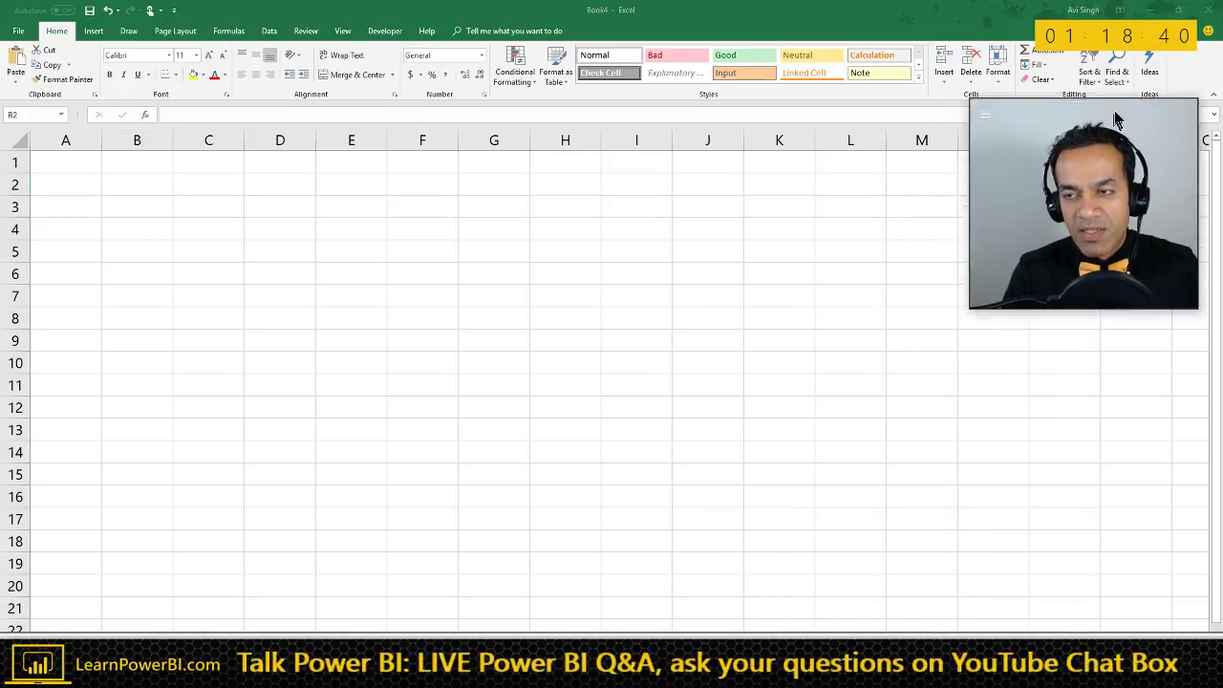
{"action": "left_click", "coordinate": [139, 187]}
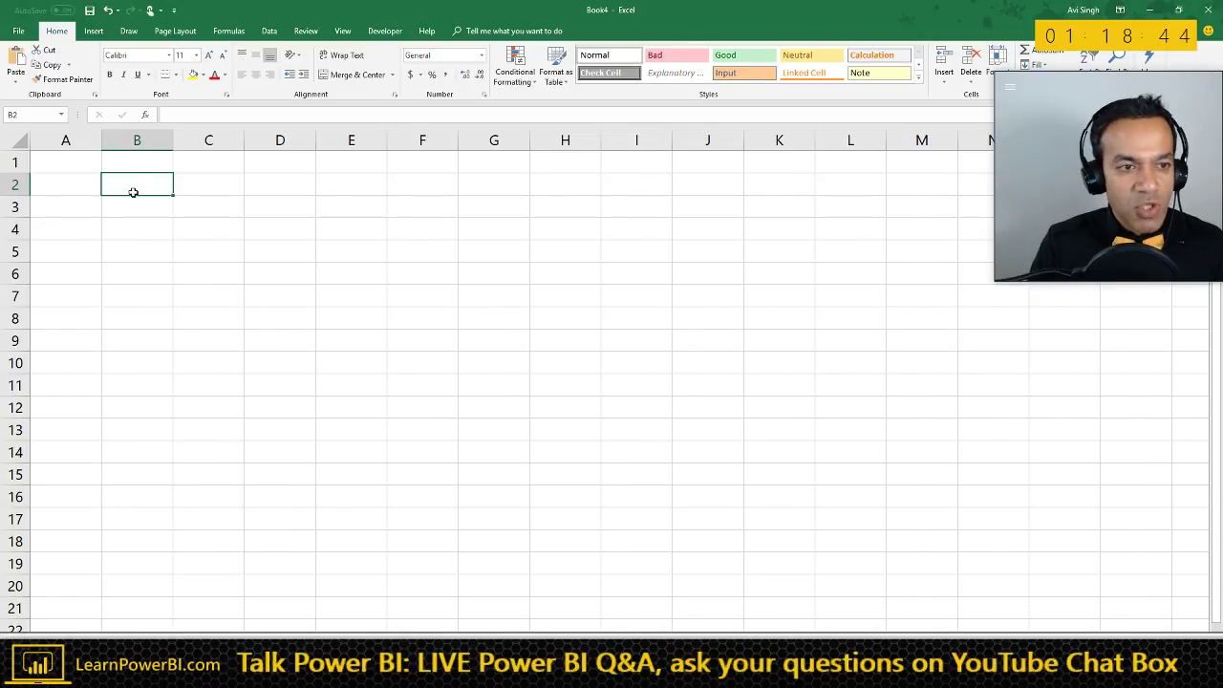
{"action": "scroll", "coordinate": [124, 225], "scroll_direction": "up", "scroll_amount": 2}
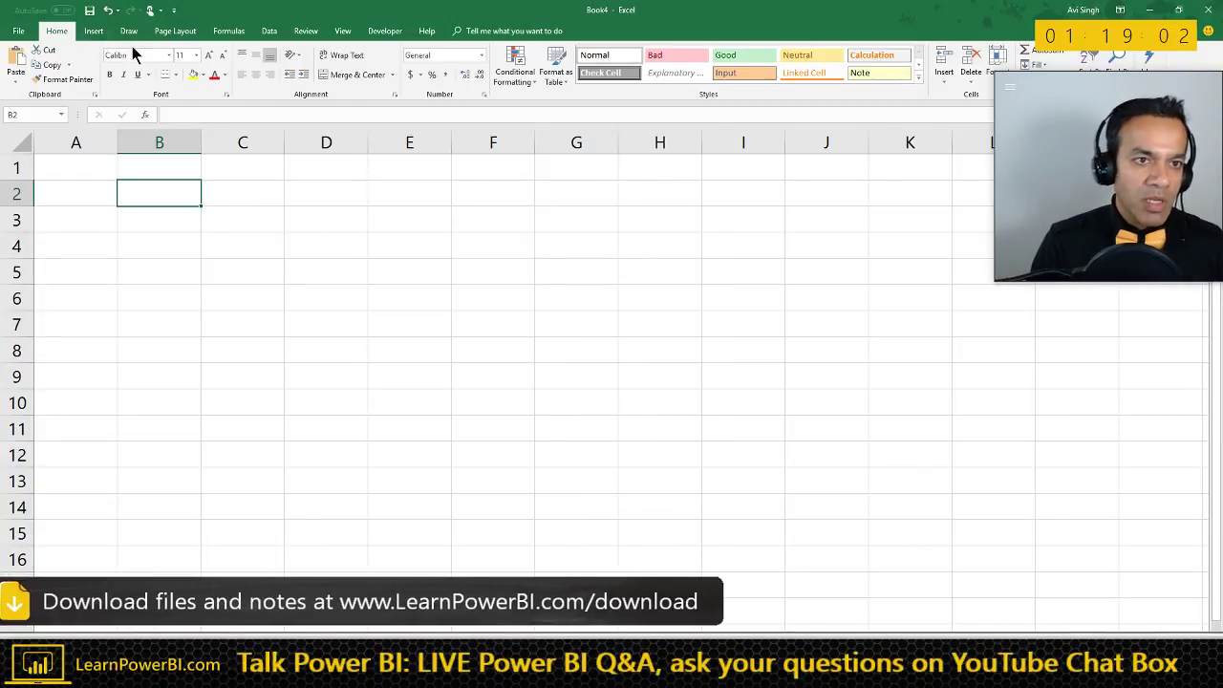
- Start an Analysis Services connection from Data > Get Data, entering localhost as the server
{"action": "left_click", "coordinate": [269, 31]}
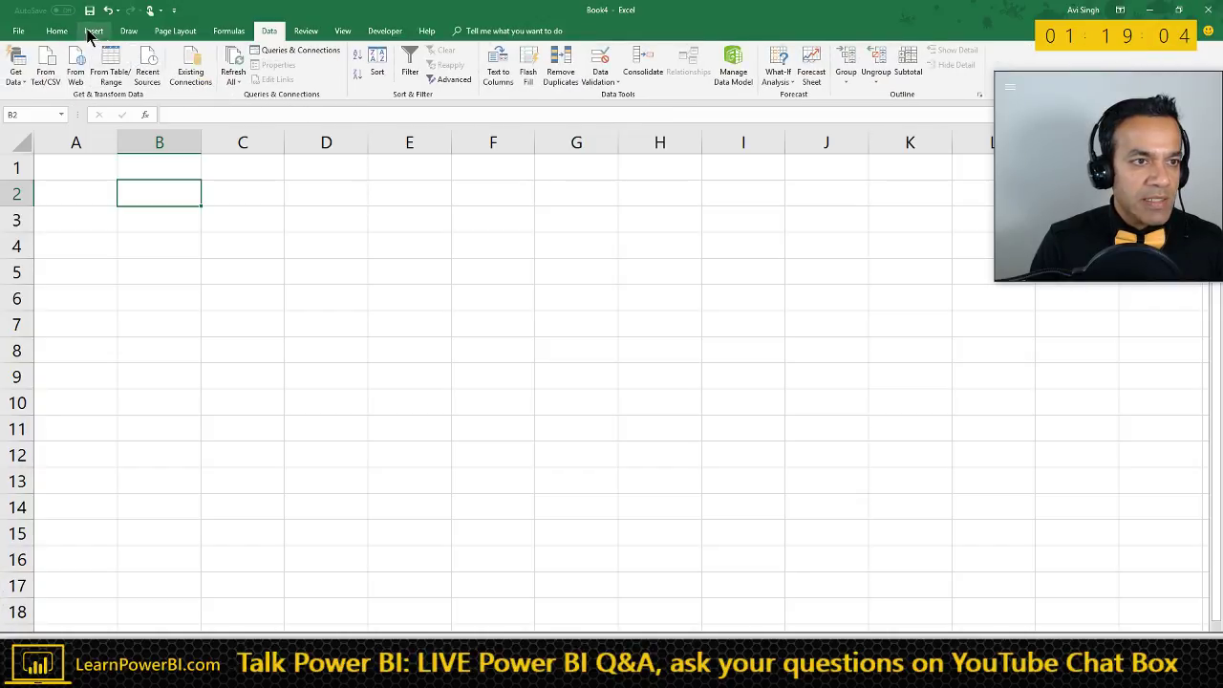
{"action": "left_click", "coordinate": [17, 80]}
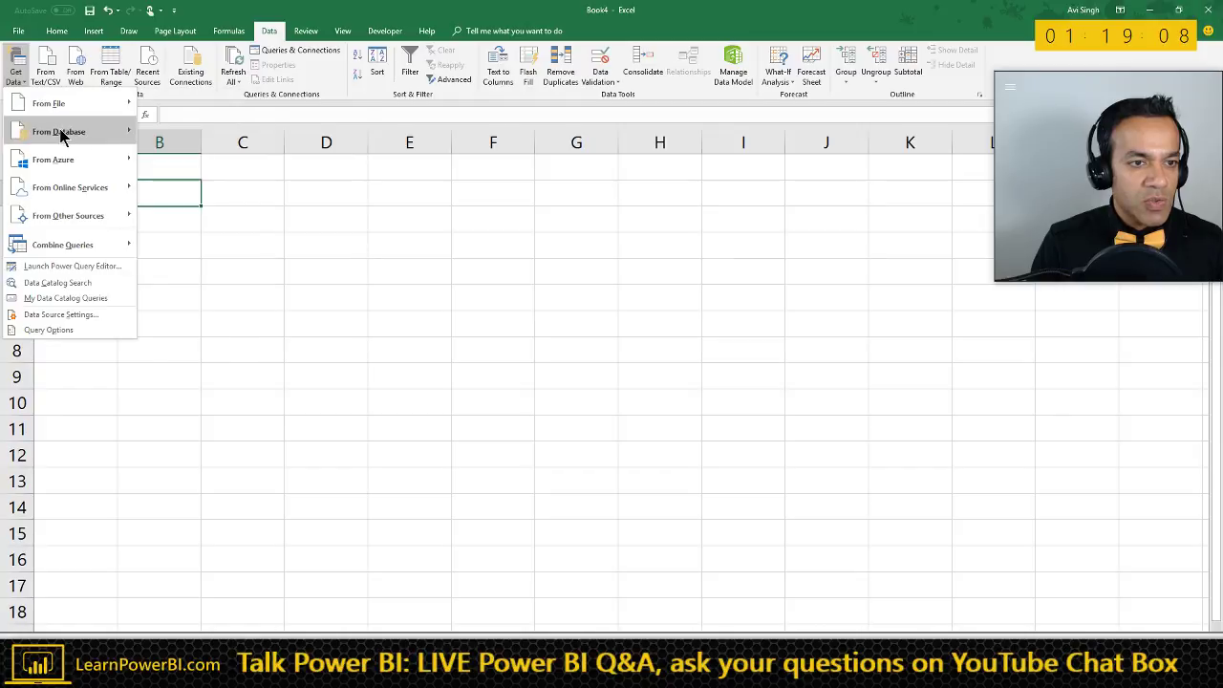
{"action": "mouse_move", "coordinate": [62, 136]}
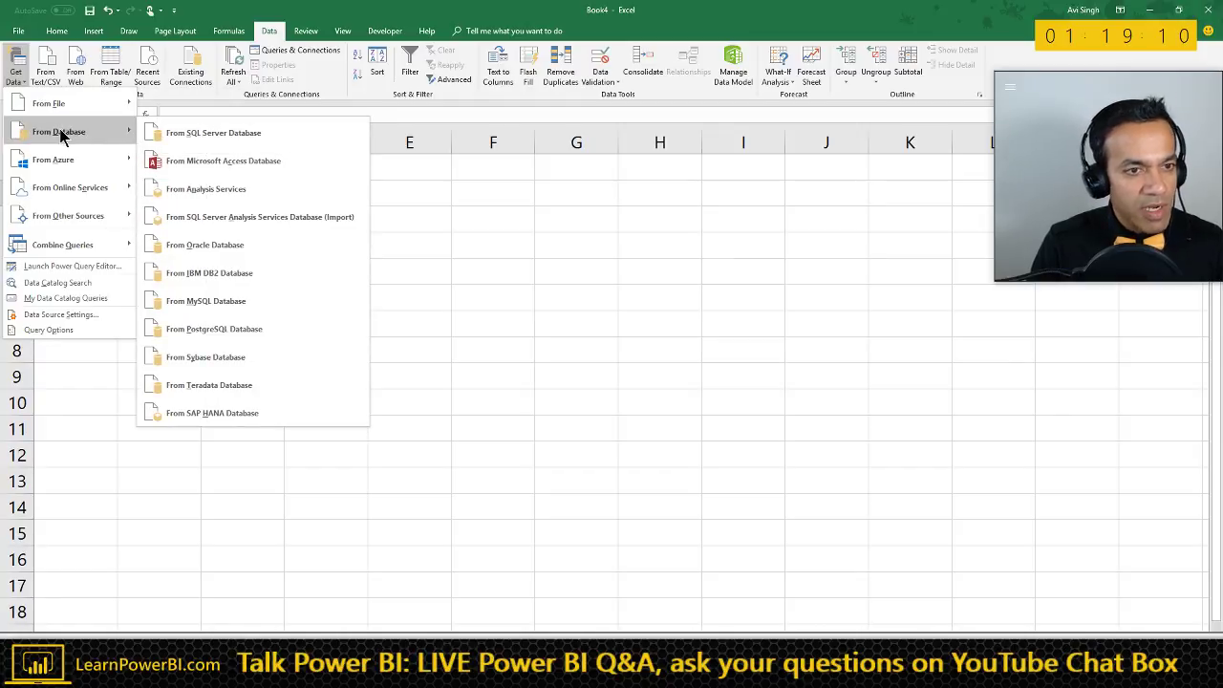
{"action": "left_click", "coordinate": [159, 190]}
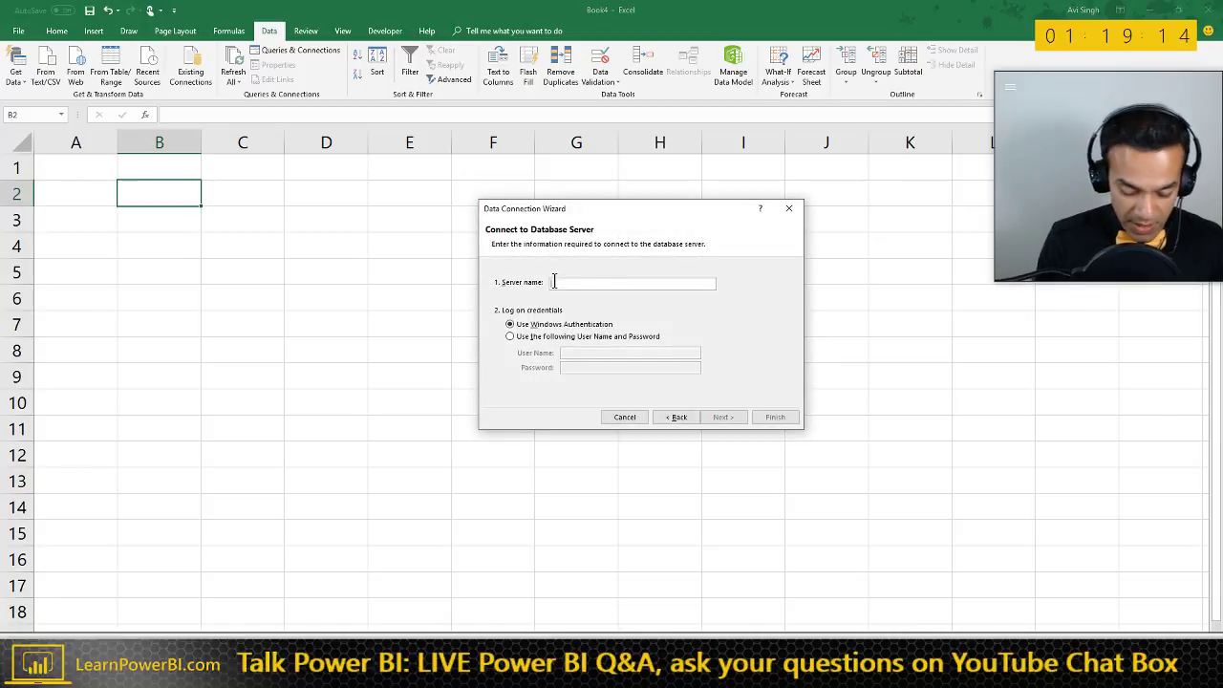
{"action": "type", "text": "localhost:60120"}
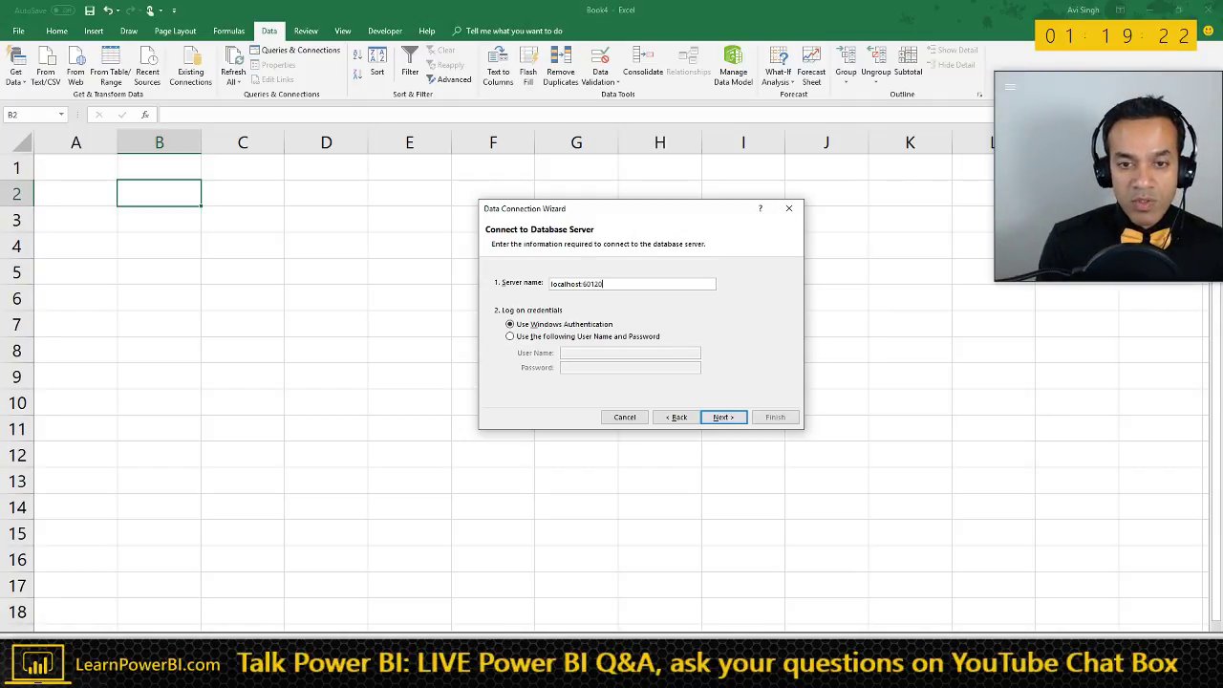
{"action": "key", "text": "Return"}
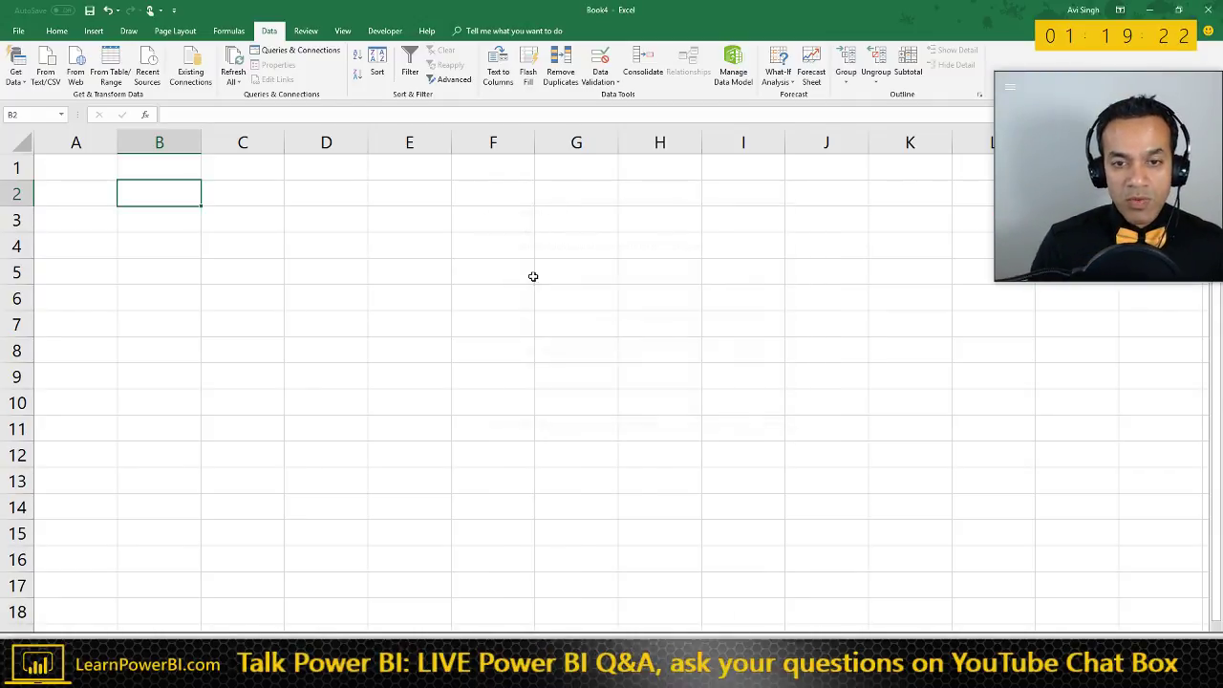
- Finish the connection to the Model cube and place an empty PivotTable at $B$2
{"action": "key", "text": "alt+Tab"}
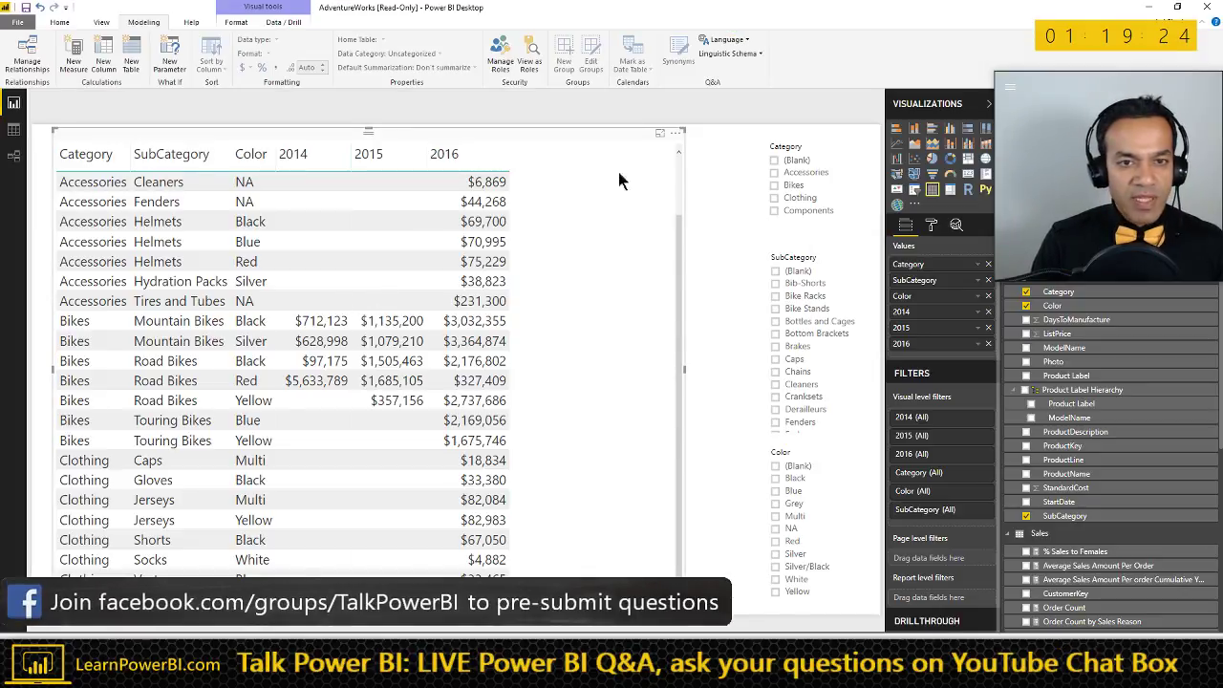
{"action": "key", "text": "alt+Tab"}
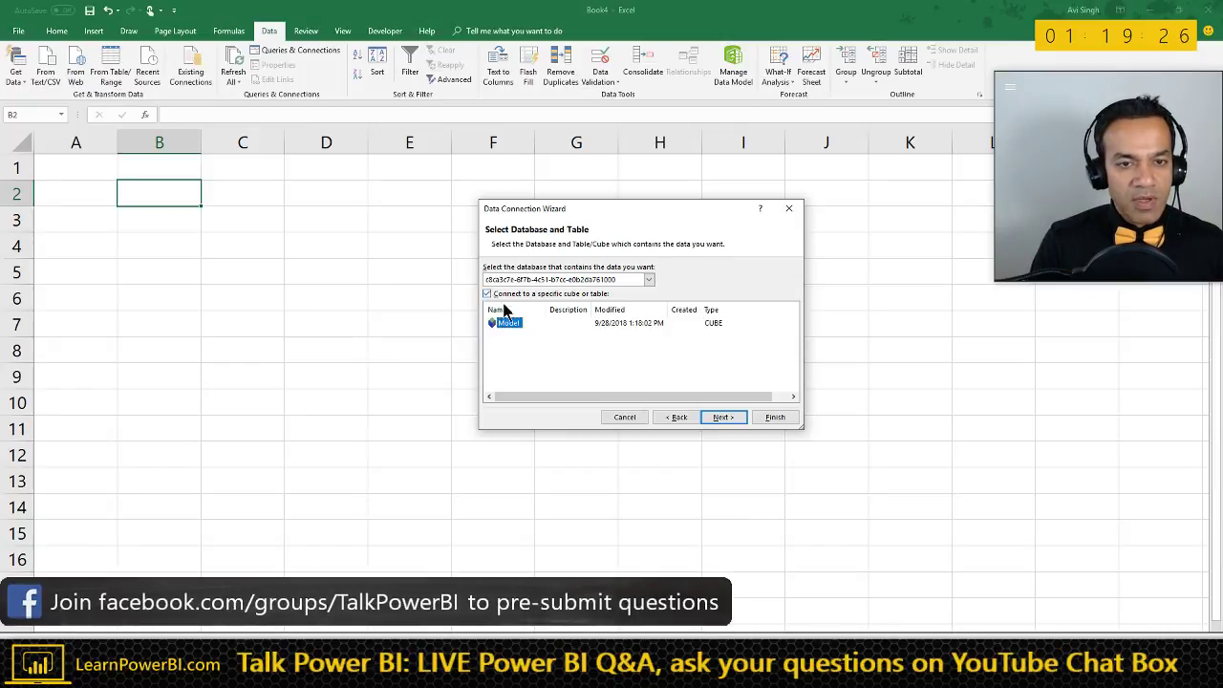
{"action": "left_click", "coordinate": [775, 417]}
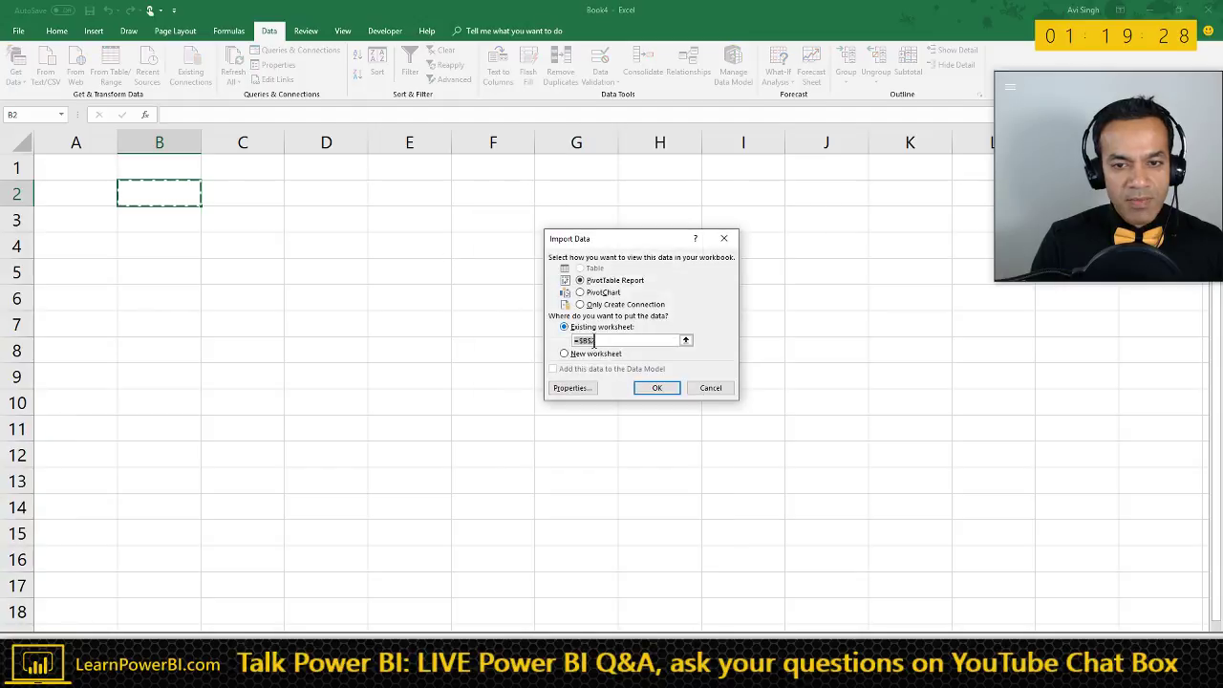
{"action": "left_click", "coordinate": [657, 392]}
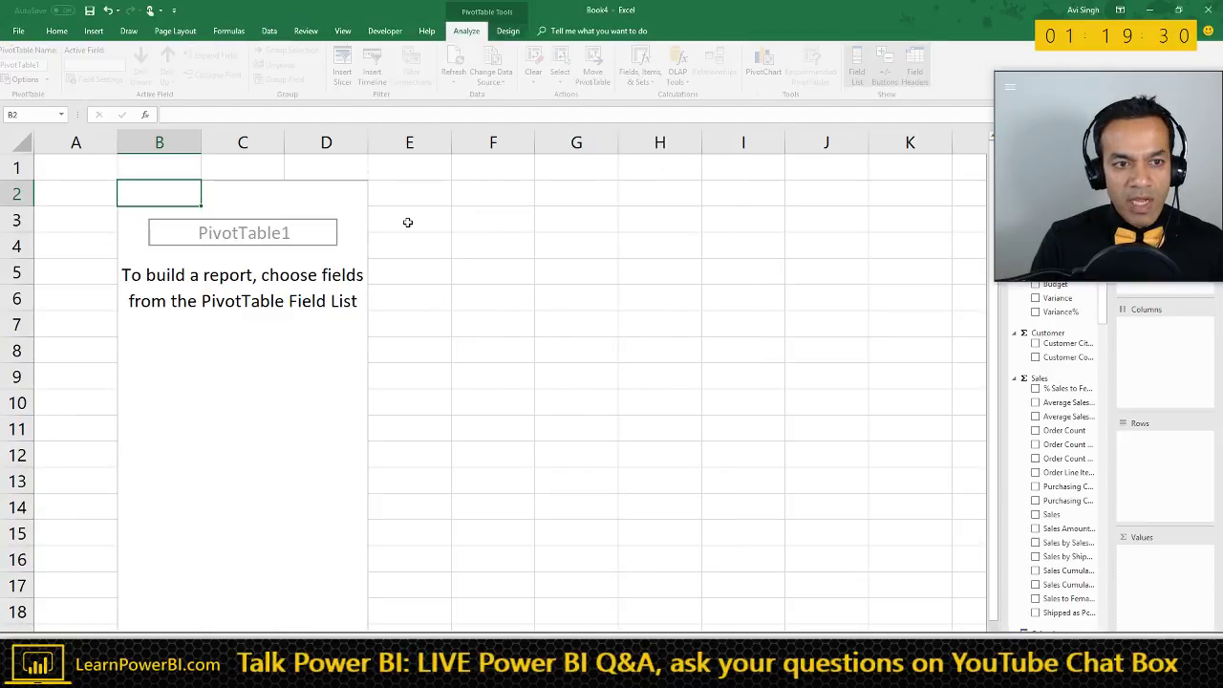
- Widen the PivotTable Fields pane and bring up the Show fields table list
{"action": "left_click_drag", "start_coordinate": [1052, 211], "coordinate": [680, 211]}
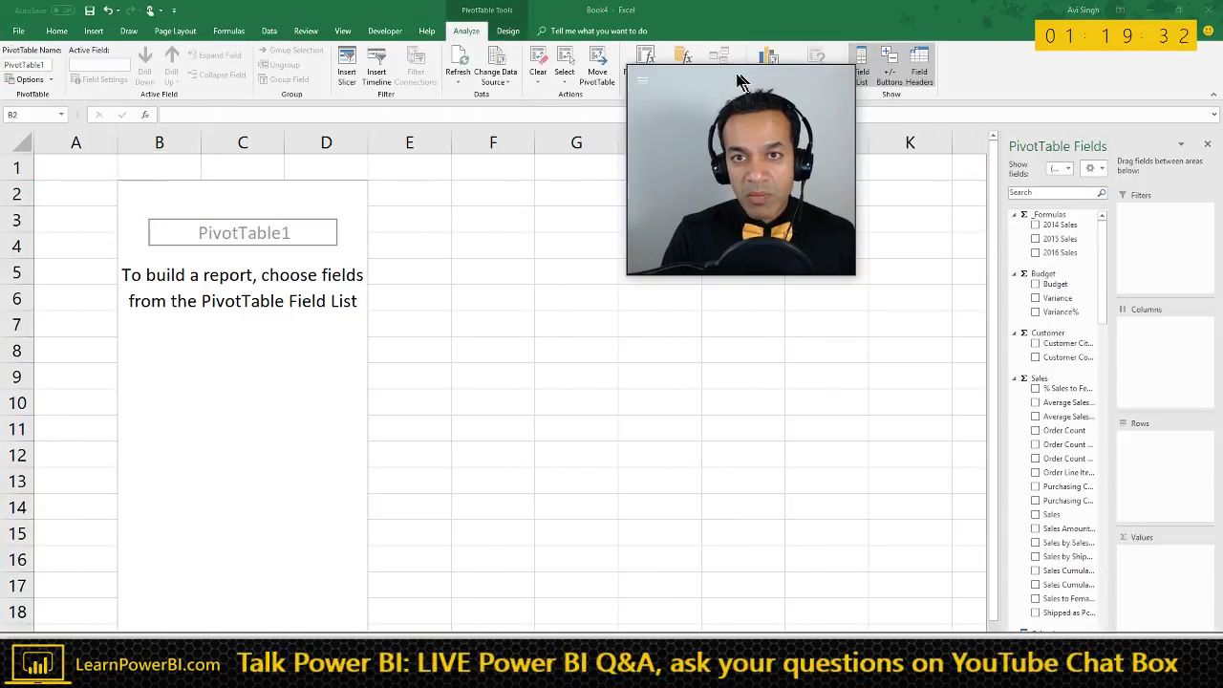
{"action": "left_click_drag", "start_coordinate": [718, 83], "coordinate": [807, 447]}
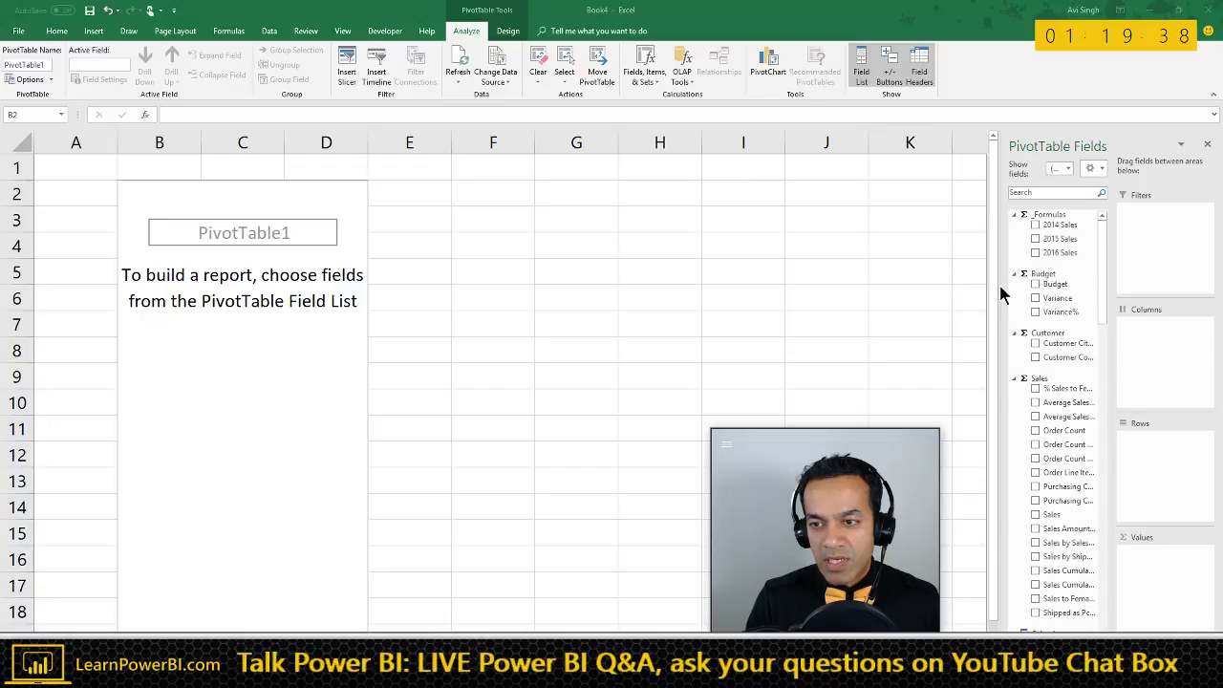
{"action": "left_click_drag", "start_coordinate": [1000, 294], "coordinate": [808, 390]}
{"action": "left_click_drag", "start_coordinate": [809, 449], "coordinate": [590, 429]}
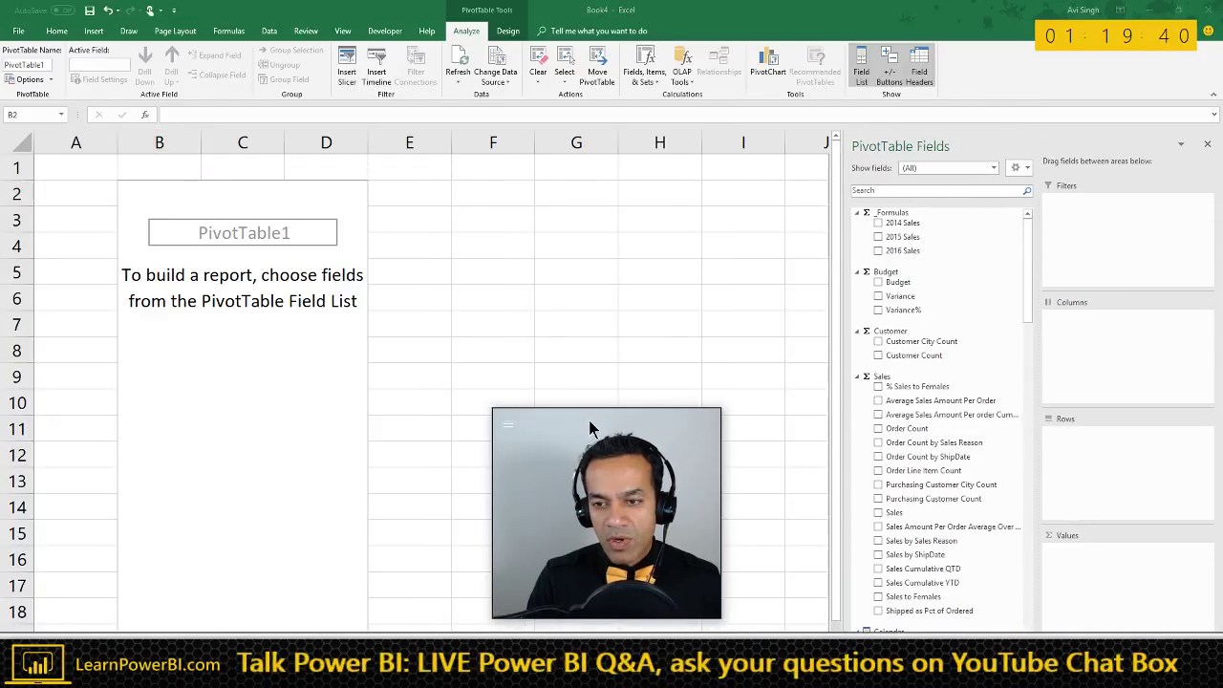
{"action": "left_click", "coordinate": [967, 170]}
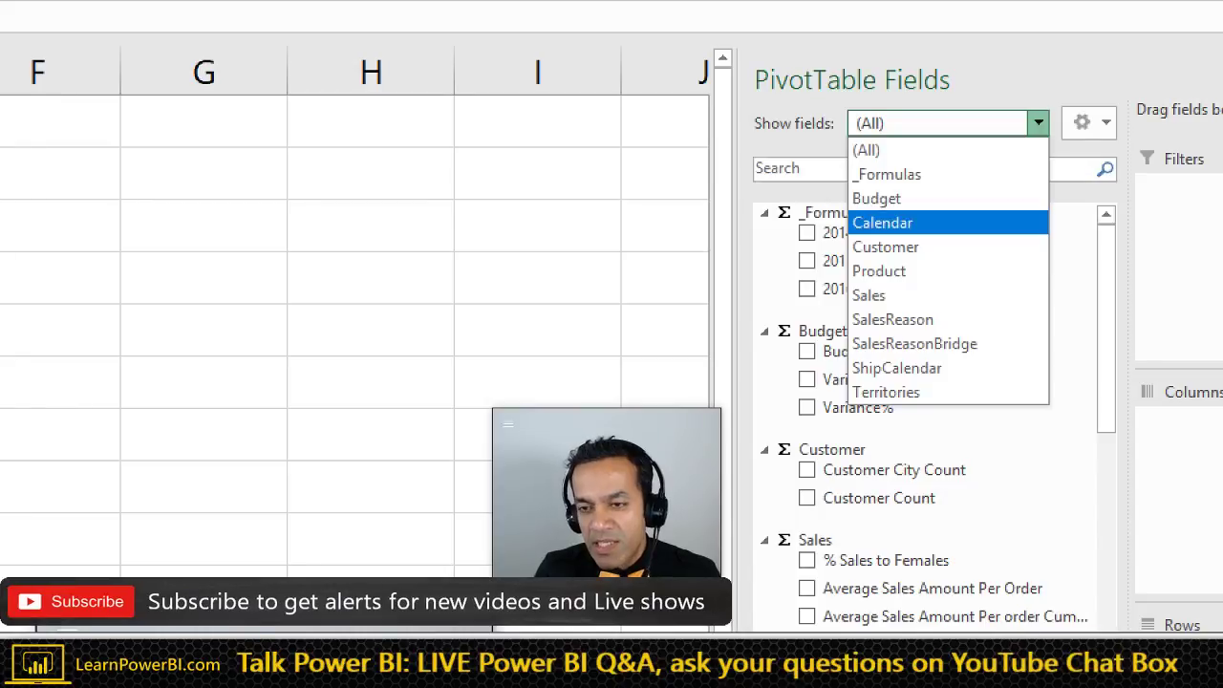
{"action": "key", "text": "Escape"}
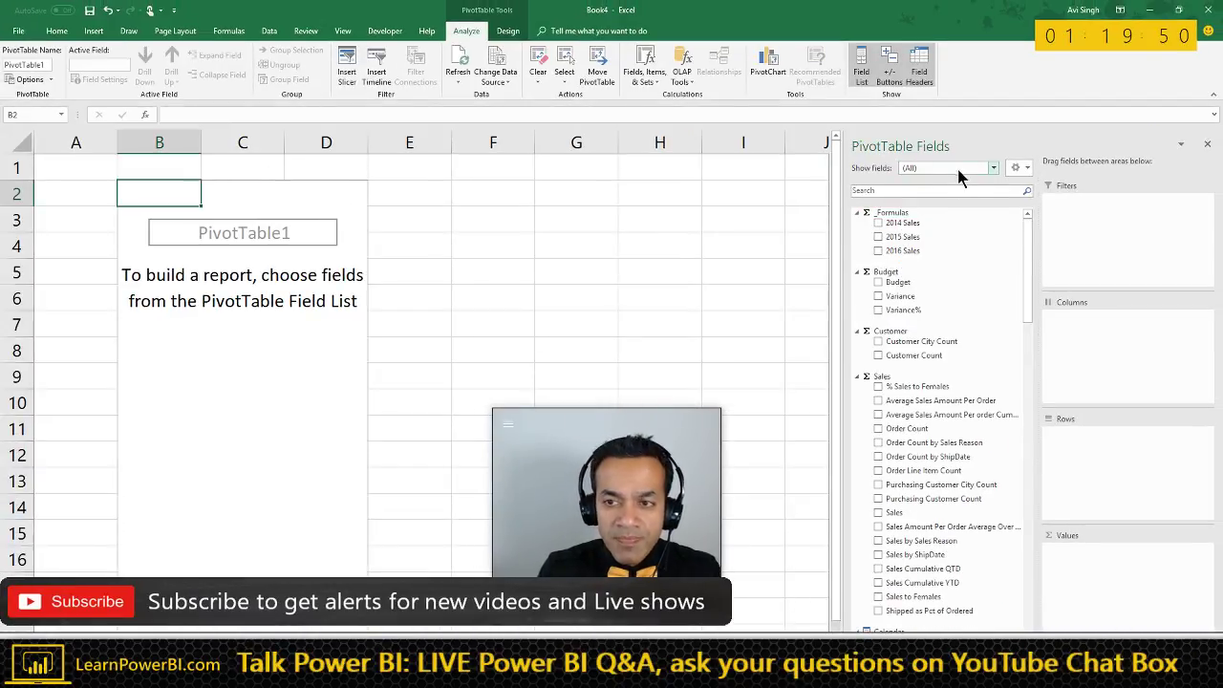
{"action": "left_click", "coordinate": [965, 121]}
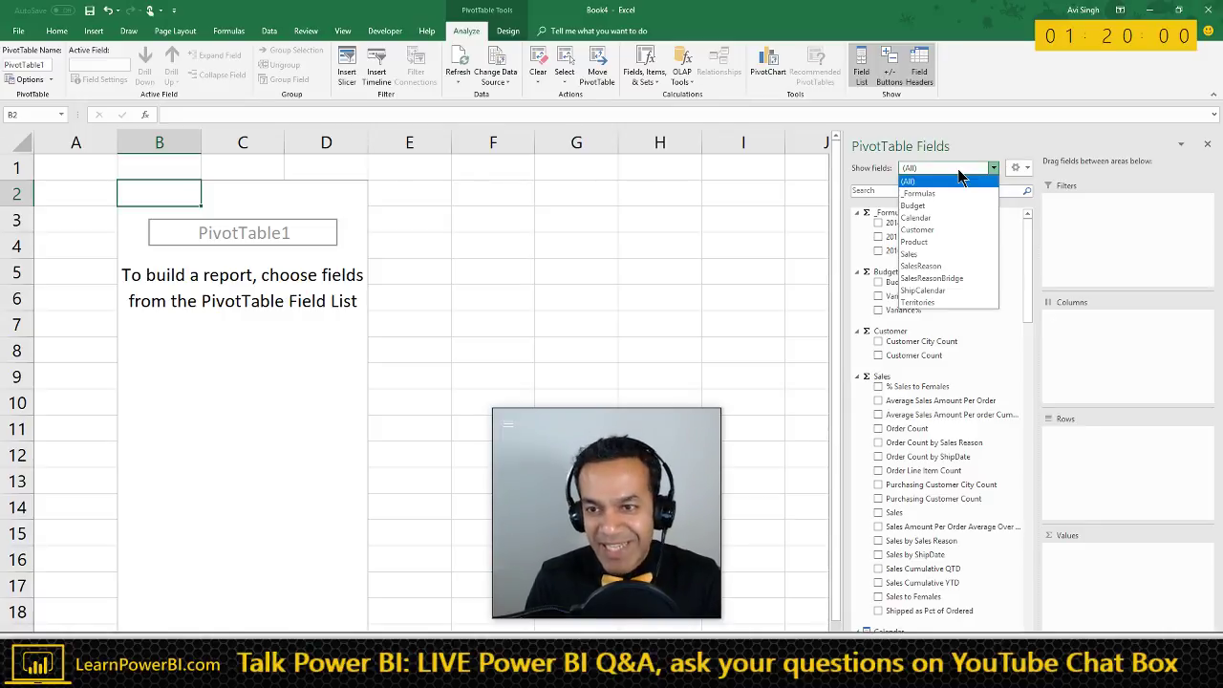
{"action": "left_click", "coordinate": [960, 172]}
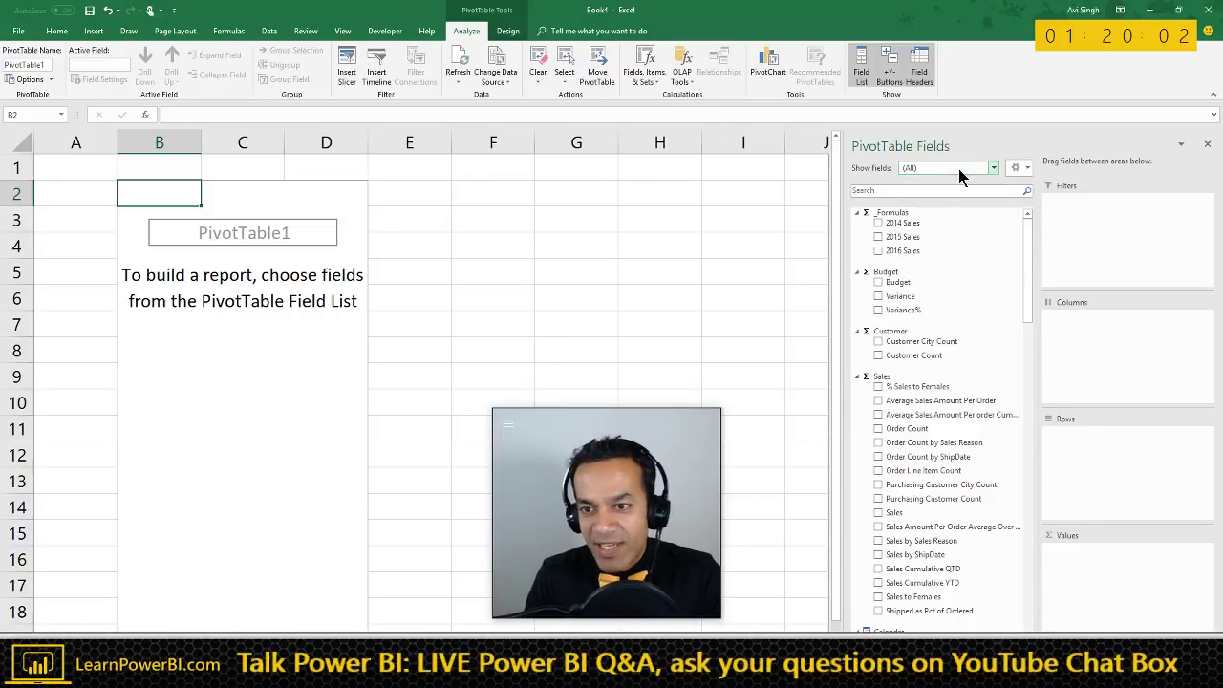
{"action": "left_click", "coordinate": [956, 168]}
- Show Product fields and add Category, SubCategory and ProductName to the PivotTable rows
{"action": "left_click", "coordinate": [975, 237]}
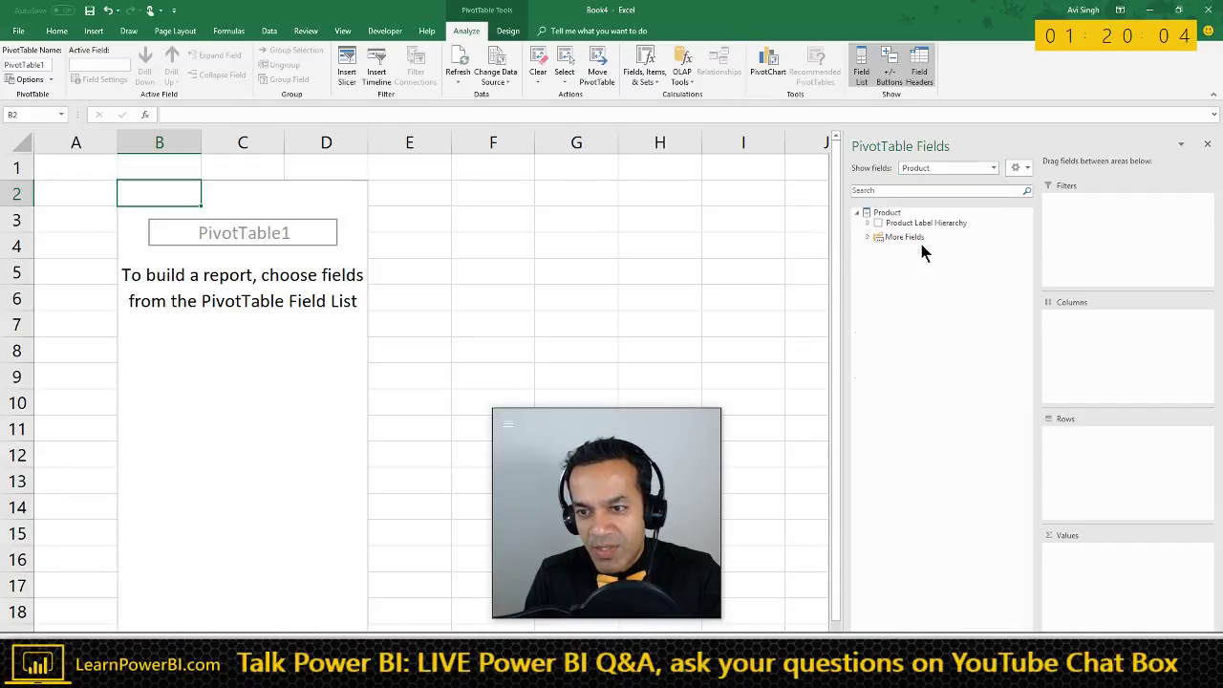
{"action": "left_click", "coordinate": [869, 237]}
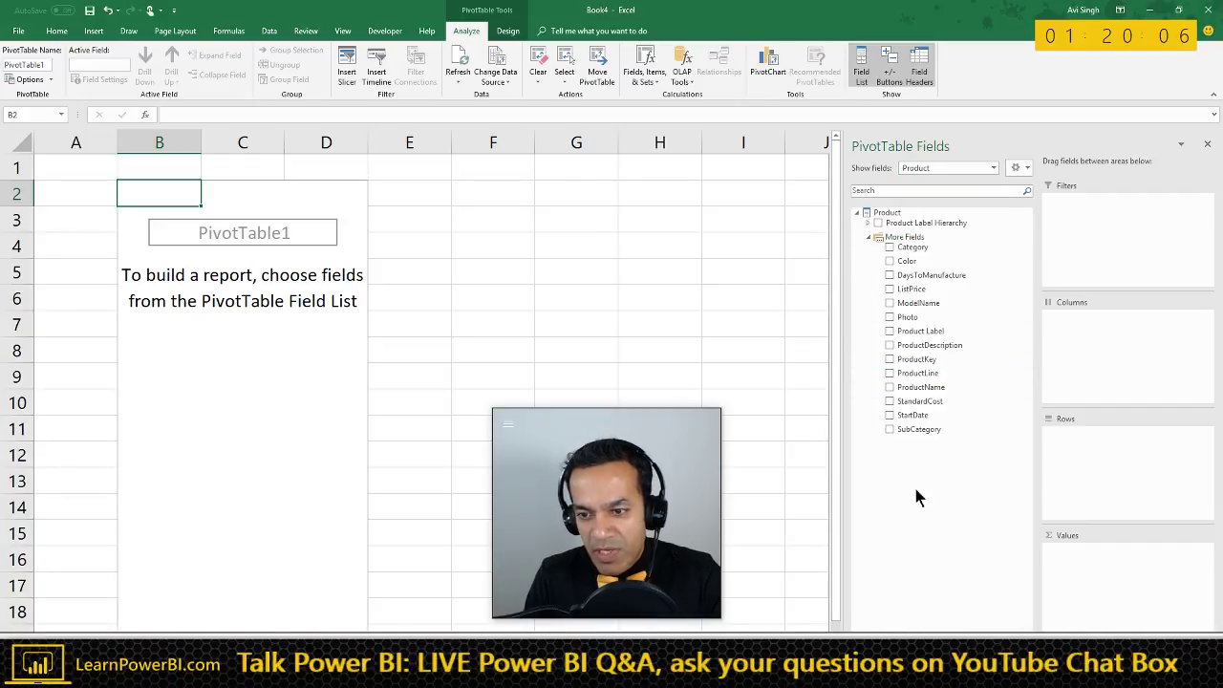
{"action": "left_click_drag", "start_coordinate": [913, 250], "coordinate": [1108, 445]}
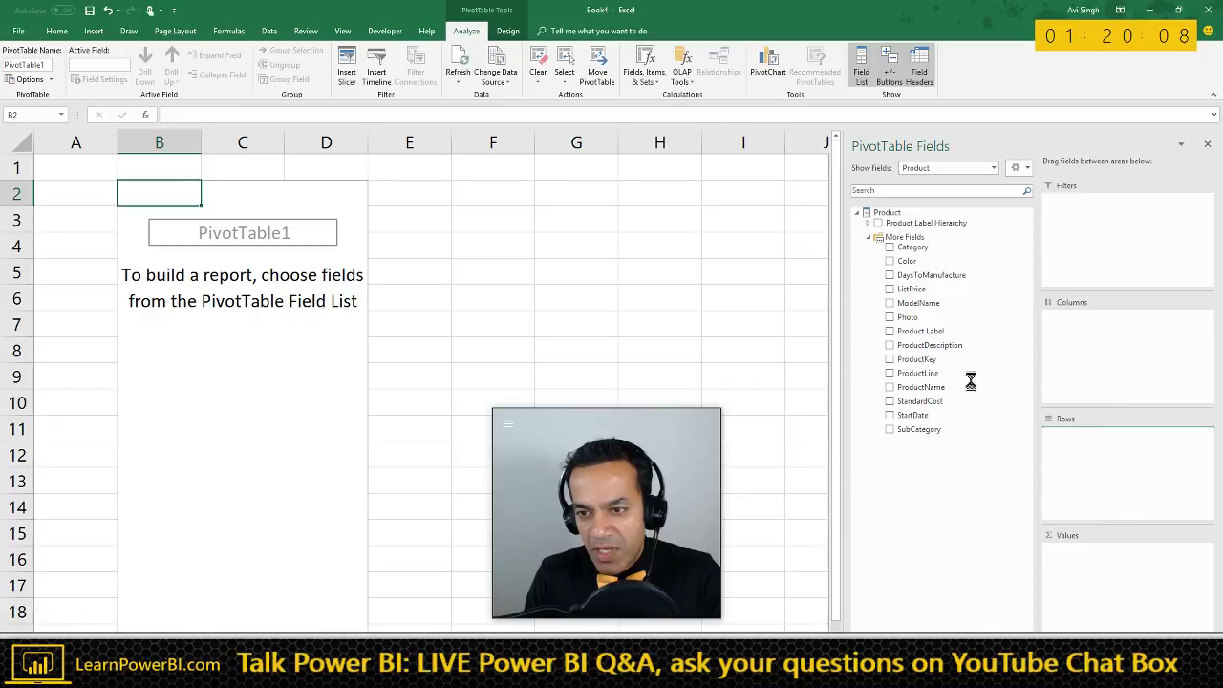
{"action": "left_click_drag", "start_coordinate": [923, 433], "coordinate": [1083, 445]}
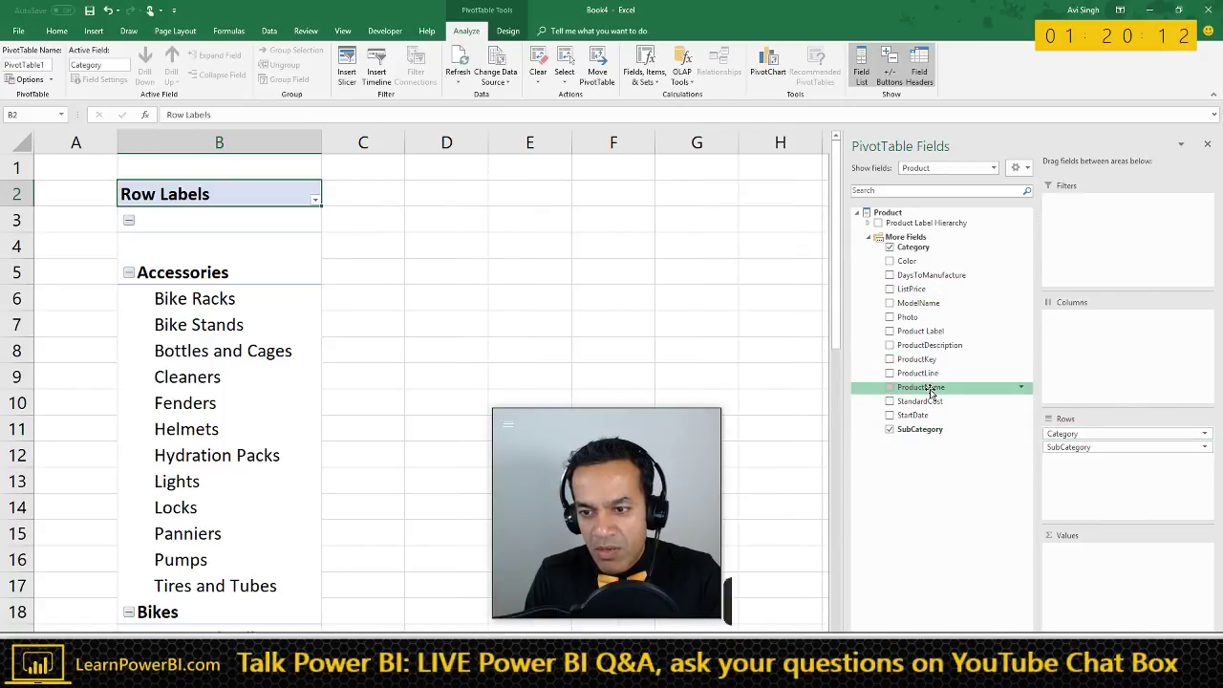
{"action": "left_click_drag", "start_coordinate": [806, 224], "coordinate": [838, 234]}
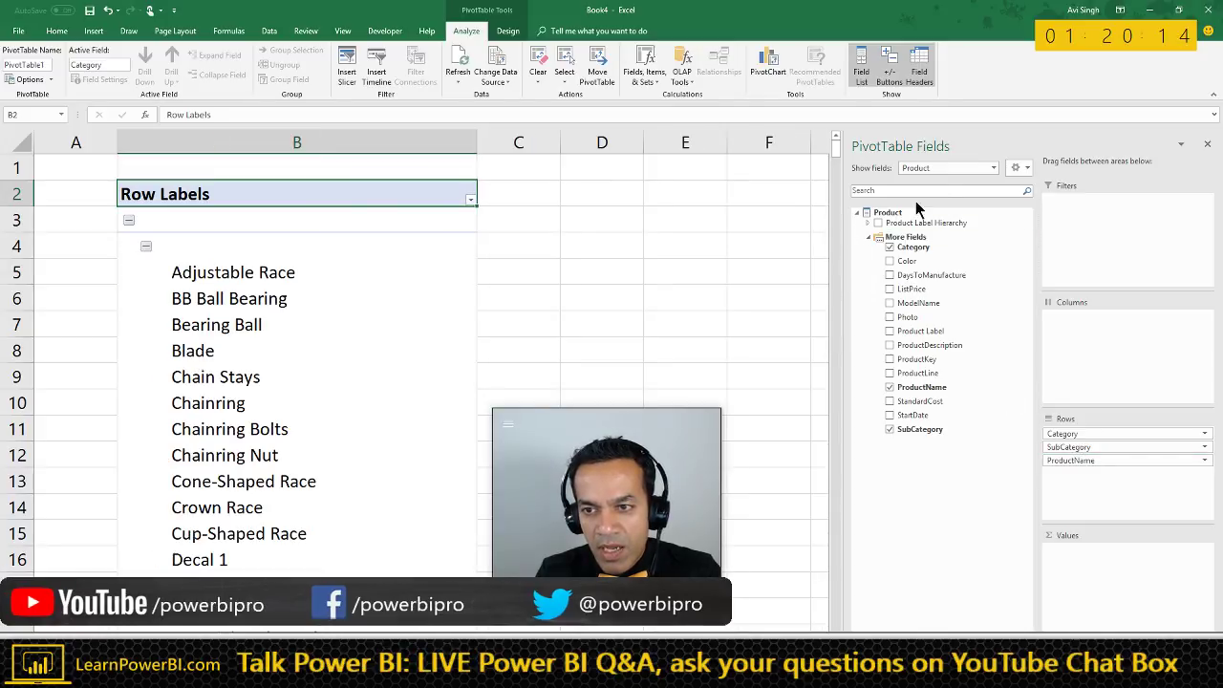
- Switch Show fields to Calendar and put Year in the PivotTable columns
{"action": "left_click", "coordinate": [951, 170]}
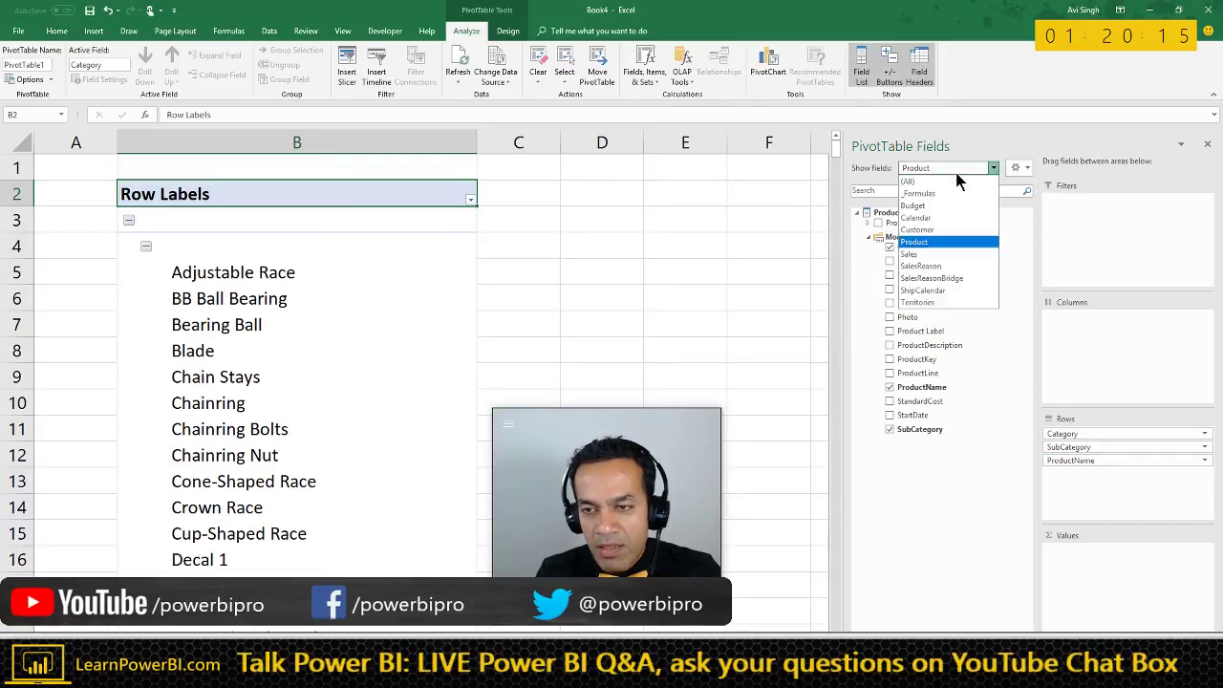
{"action": "left_click", "coordinate": [936, 218]}
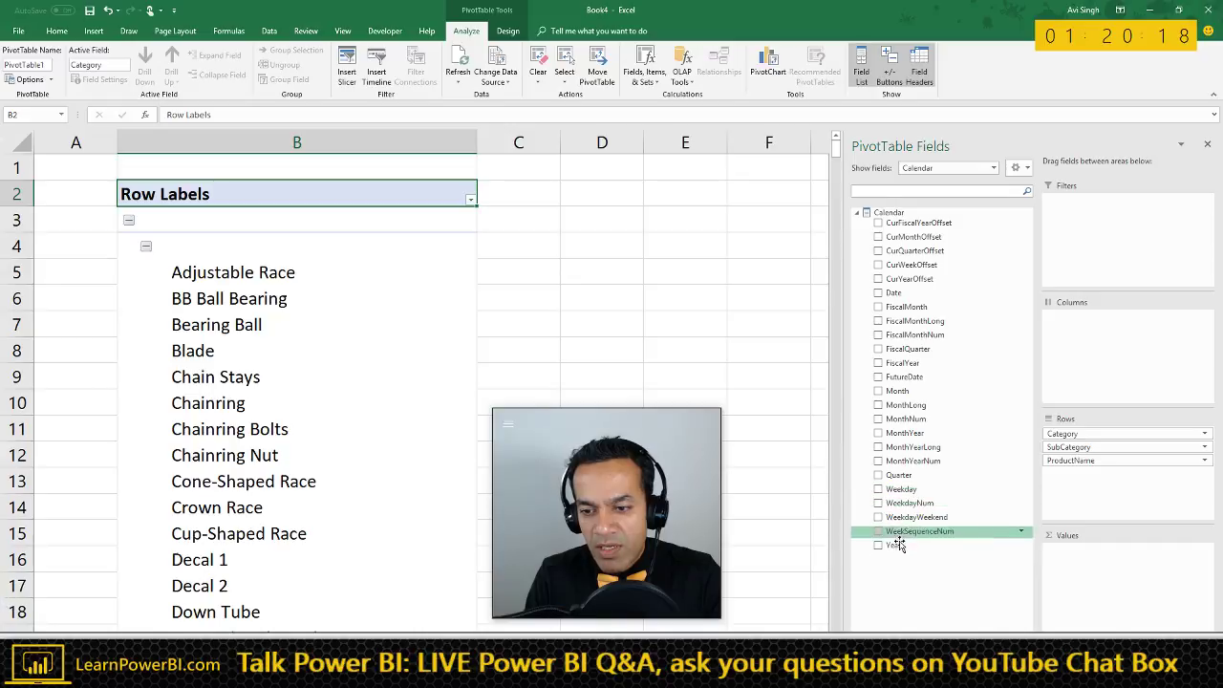
{"action": "left_click_drag", "start_coordinate": [893, 545], "coordinate": [1118, 365]}
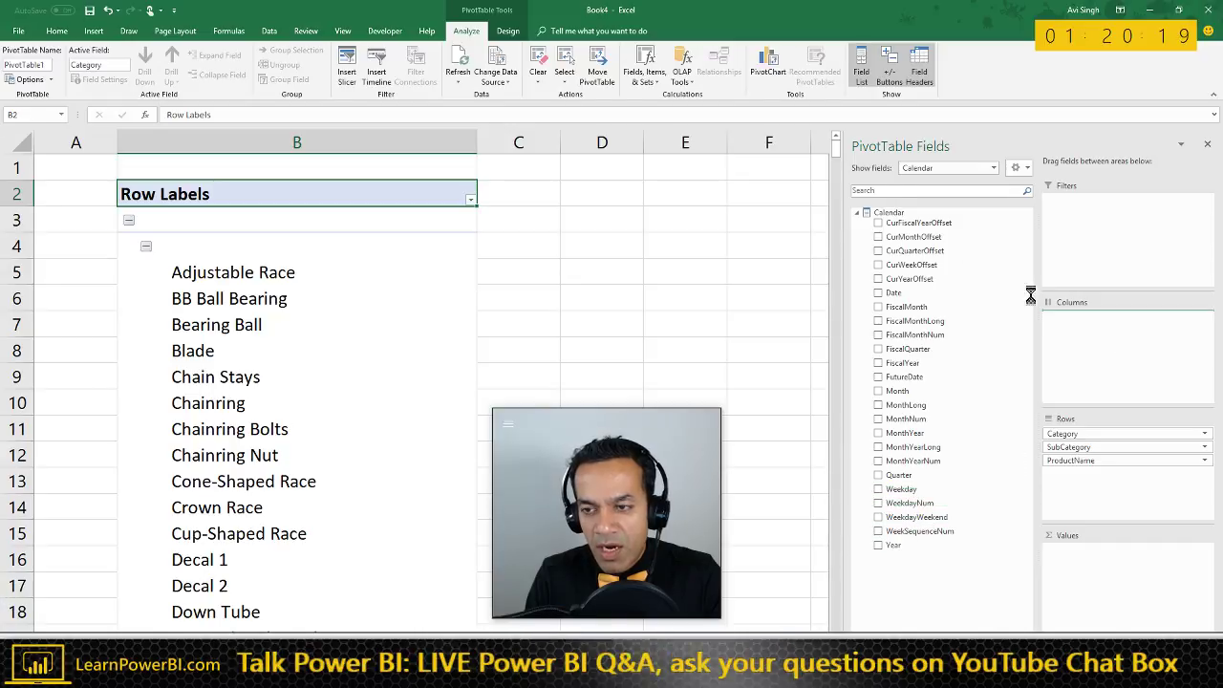
- Switch Show fields to Sales, add Sales as values, and close the Fields pane
{"action": "left_click", "coordinate": [945, 165]}
{"action": "left_click", "coordinate": [932, 255]}
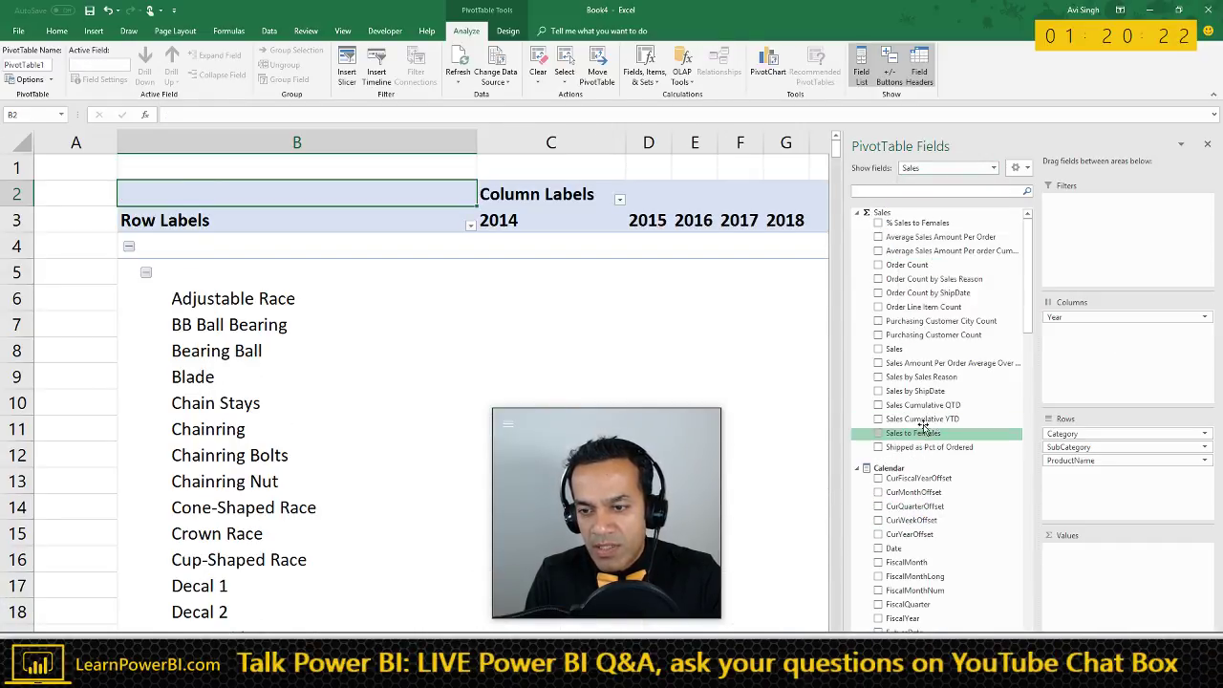
{"action": "left_click_drag", "start_coordinate": [927, 421], "coordinate": [1102, 564]}
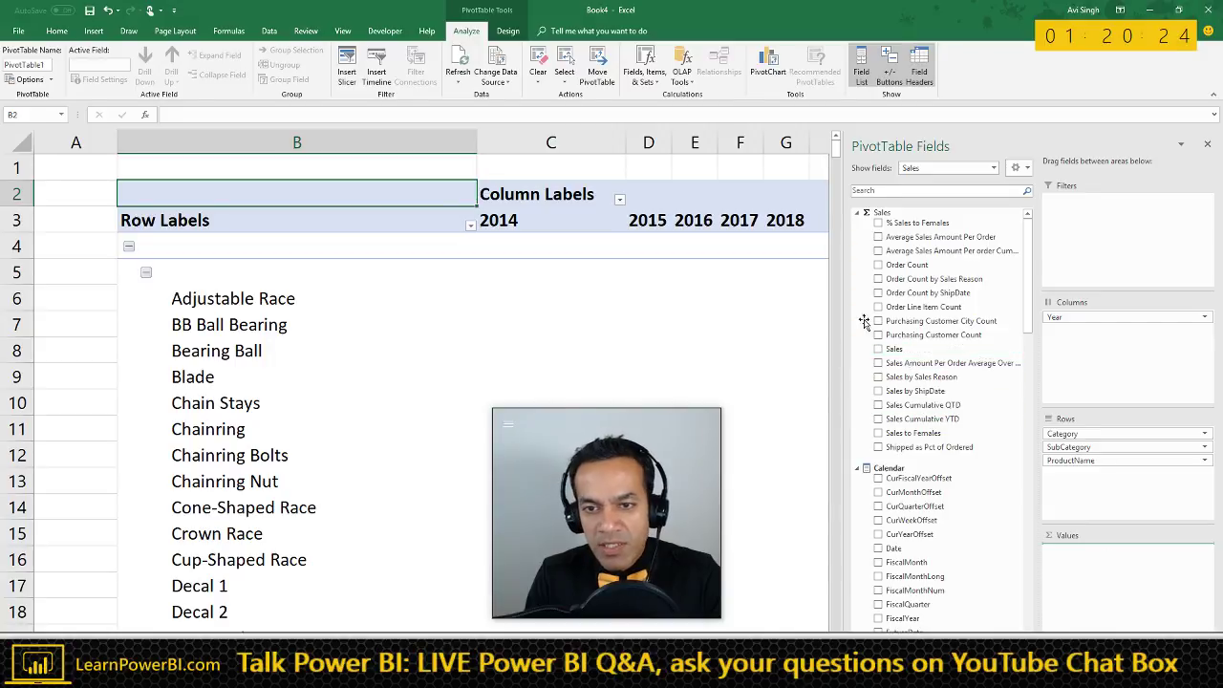
{"action": "left_click", "coordinate": [878, 349]}
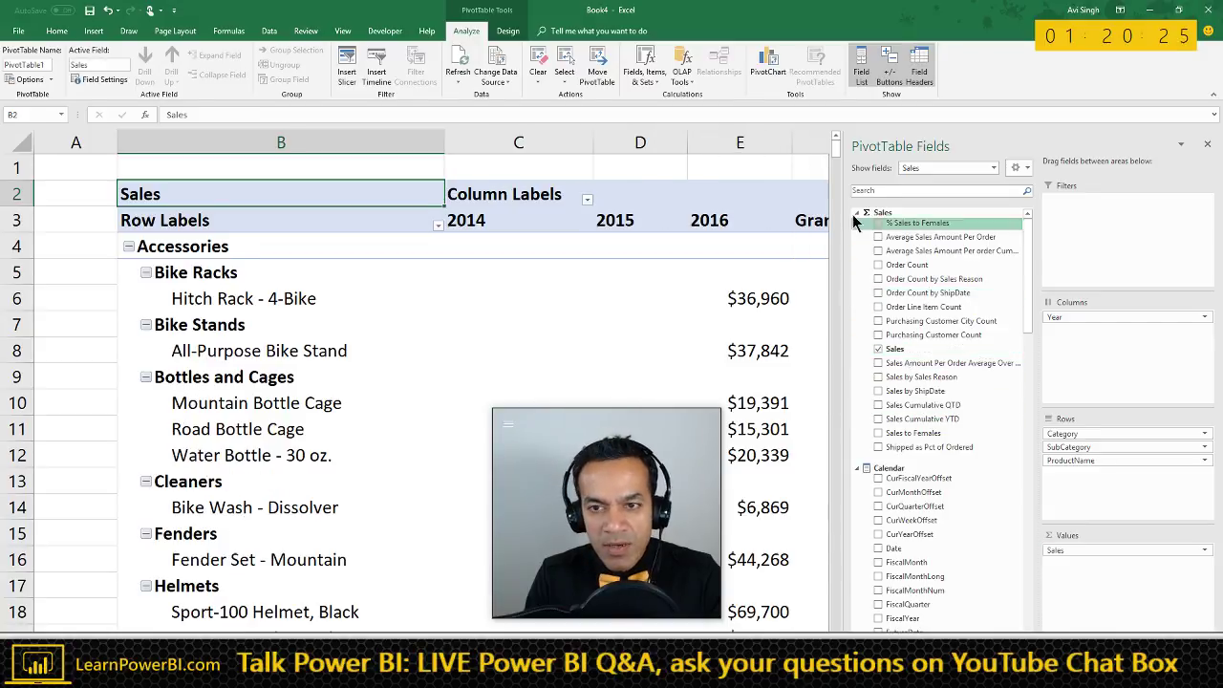
{"action": "left_click", "coordinate": [1209, 147]}
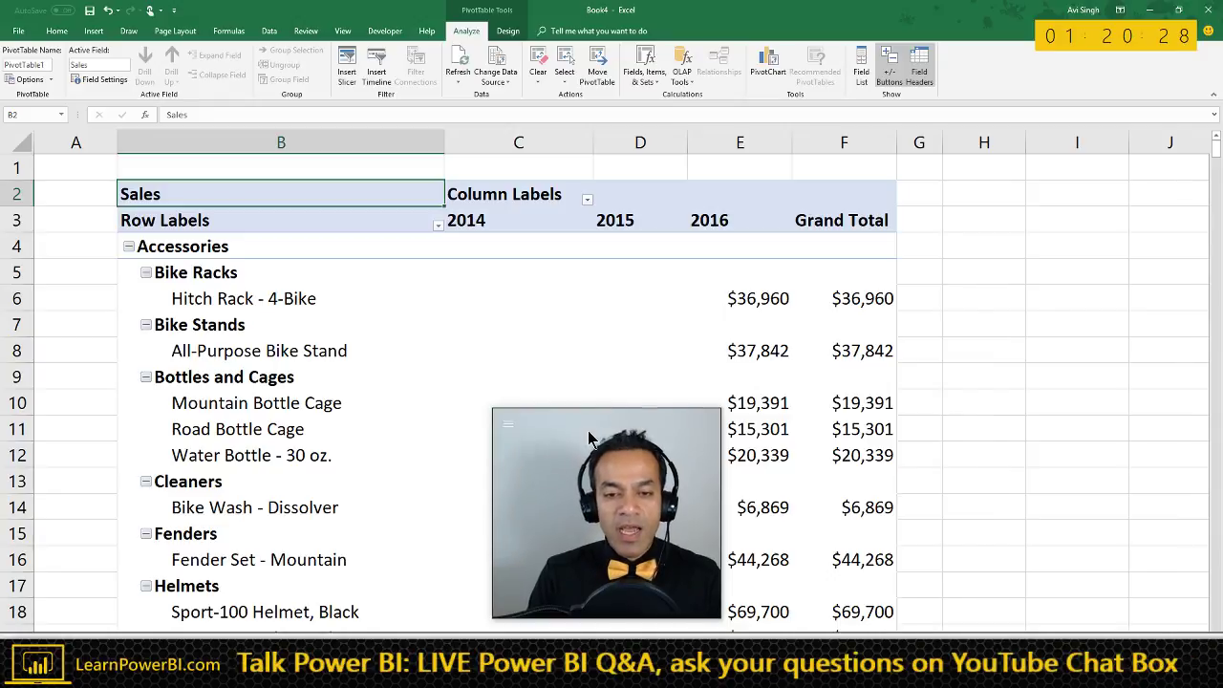
{"action": "left_click_drag", "start_coordinate": [604, 434], "coordinate": [1040, 411]}
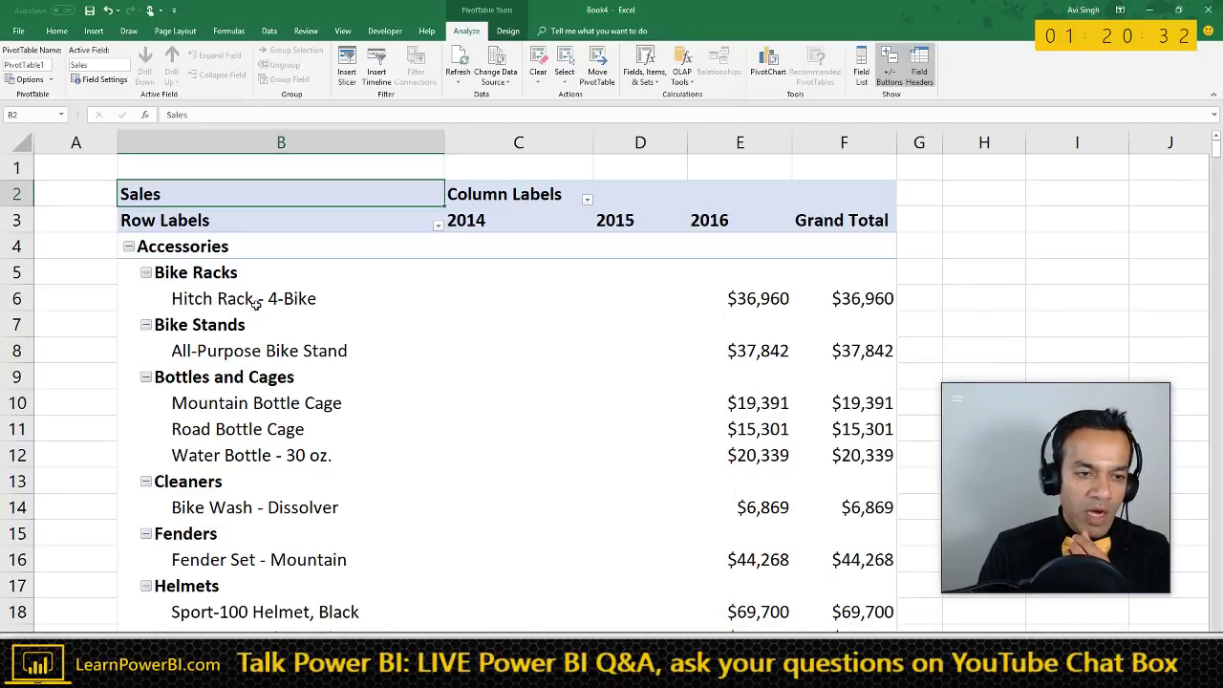
- Collapse all subcategories and switch the PivotTable report layout to Tabular Form
{"action": "left_click", "coordinate": [221, 299]}
{"action": "right_click", "coordinate": [181, 277]}
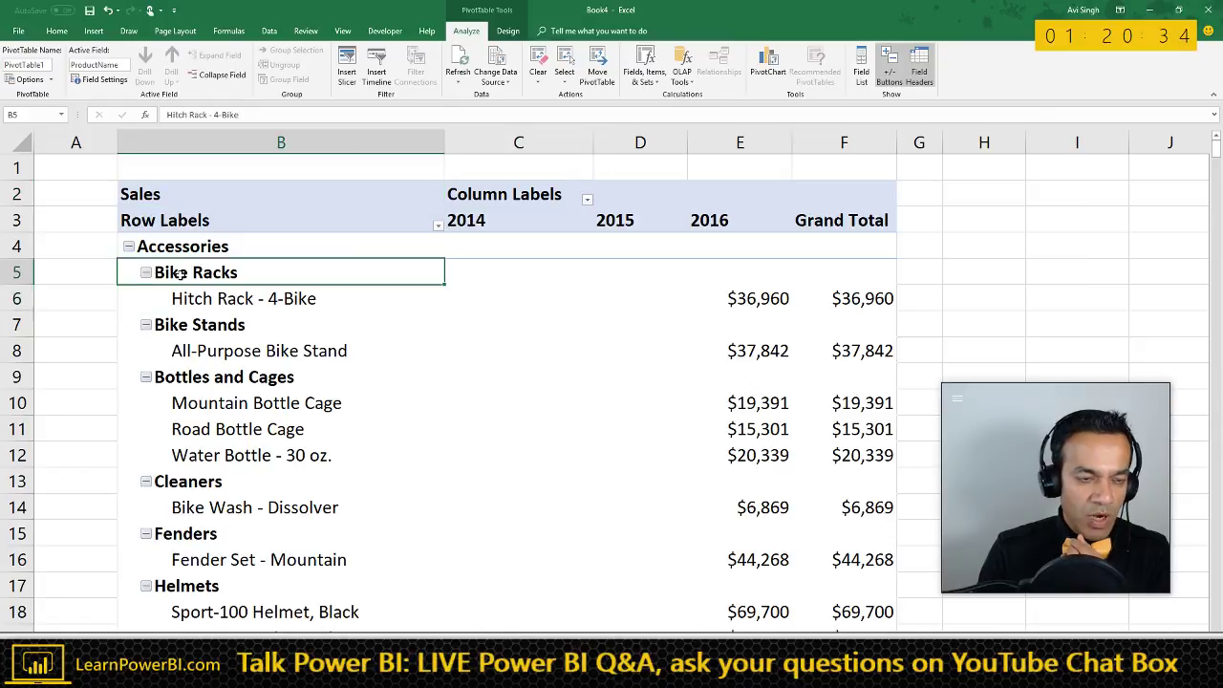
{"action": "mouse_move", "coordinate": [229, 379]}
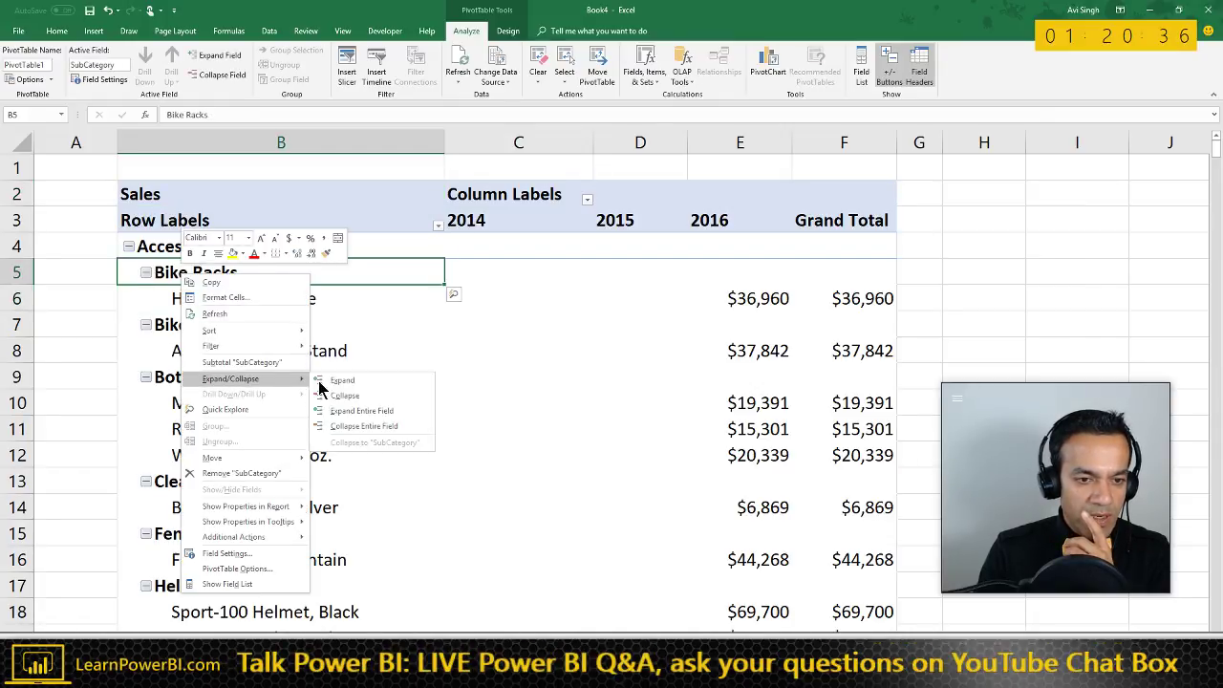
{"action": "left_click", "coordinate": [344, 426]}
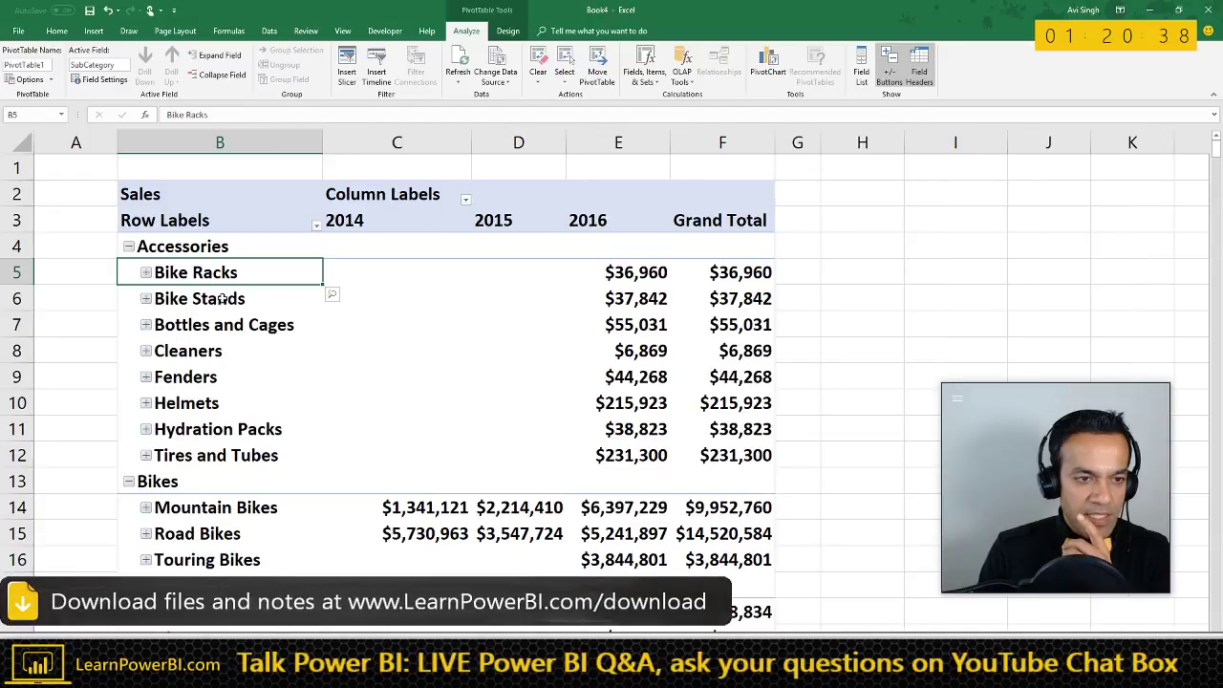
{"action": "left_click", "coordinate": [507, 32]}
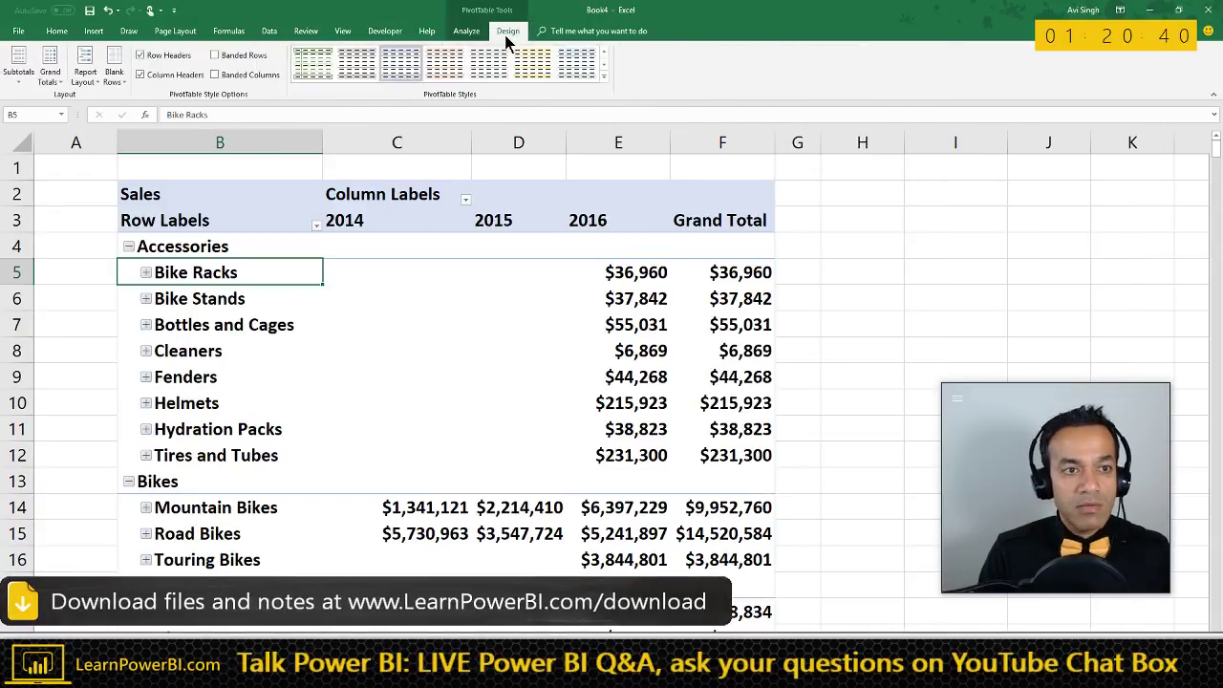
{"action": "left_click", "coordinate": [86, 74]}
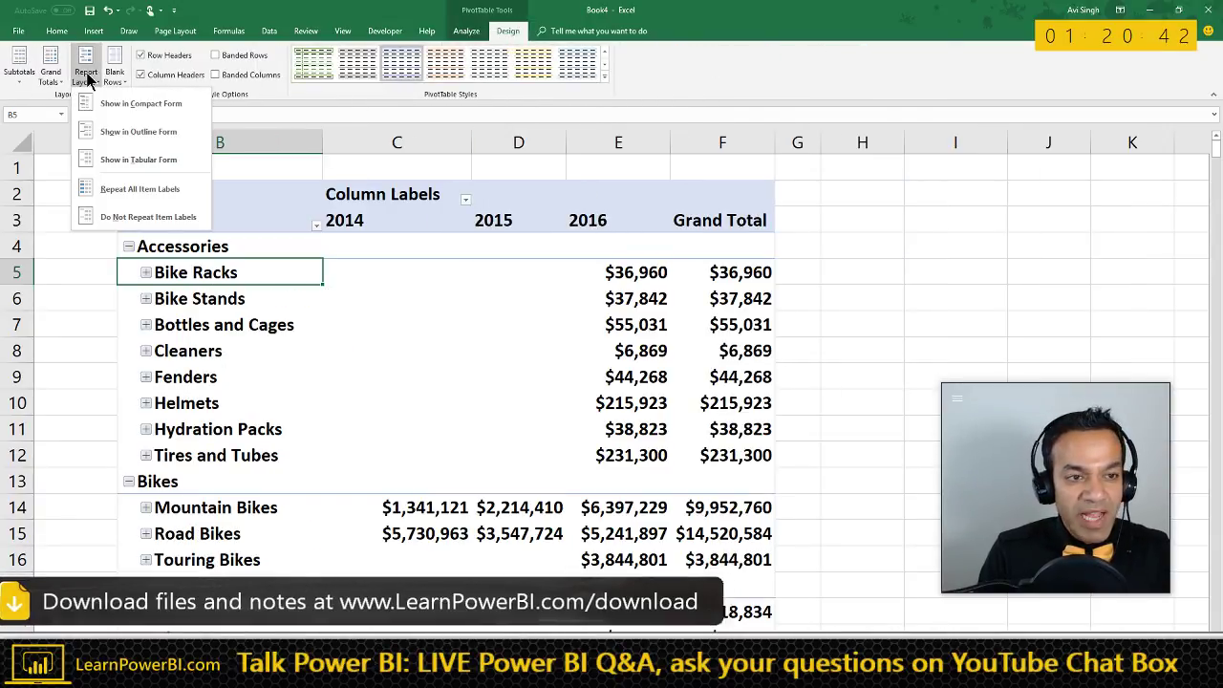
{"action": "left_click", "coordinate": [124, 160]}
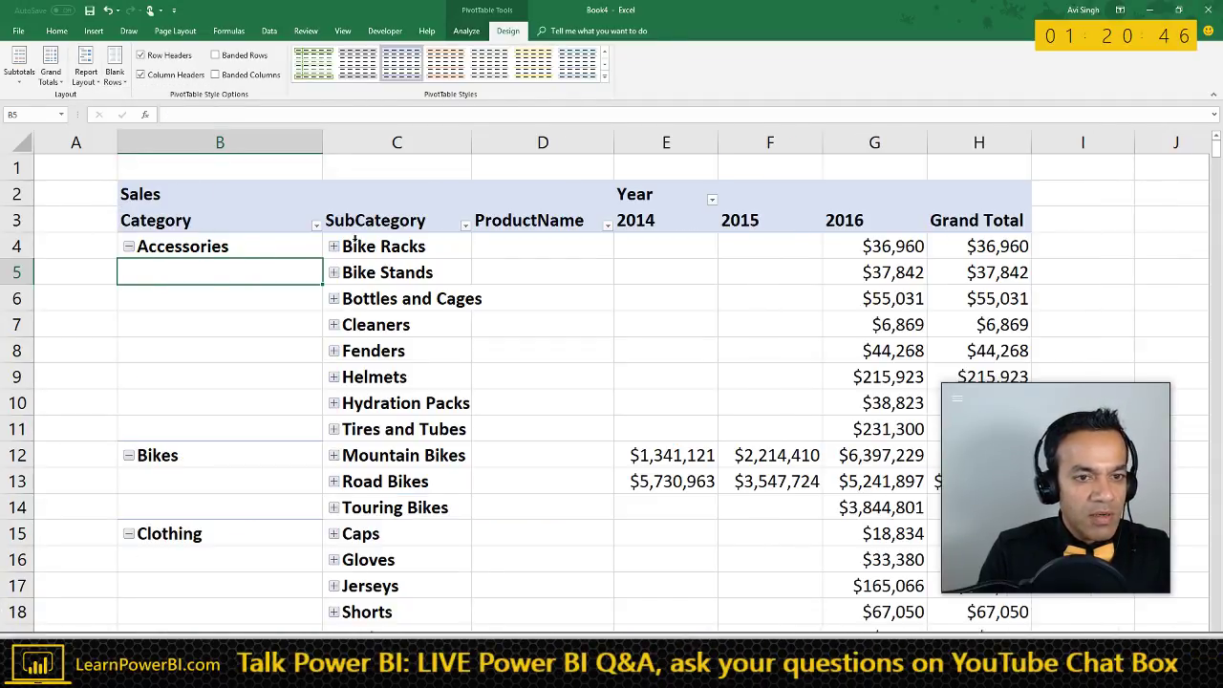
- Expand the entire SubCategory field to products and set Repeat All Item Labels
{"action": "right_click", "coordinate": [371, 247]}
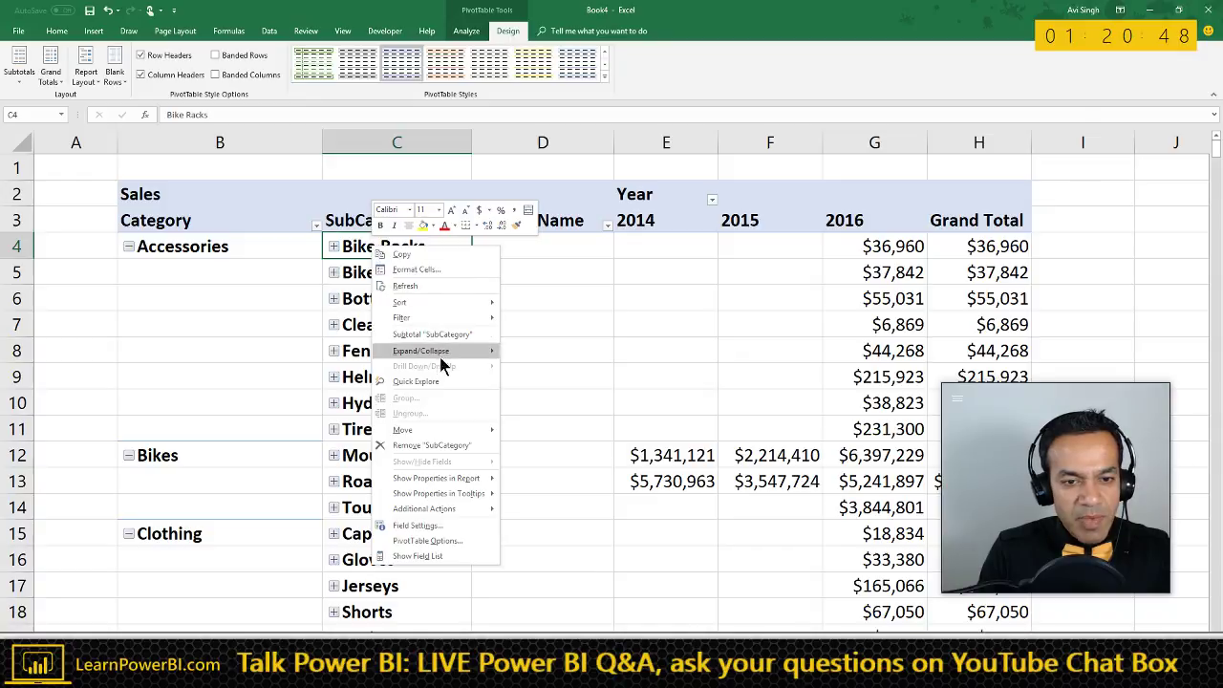
{"action": "mouse_move", "coordinate": [435, 355]}
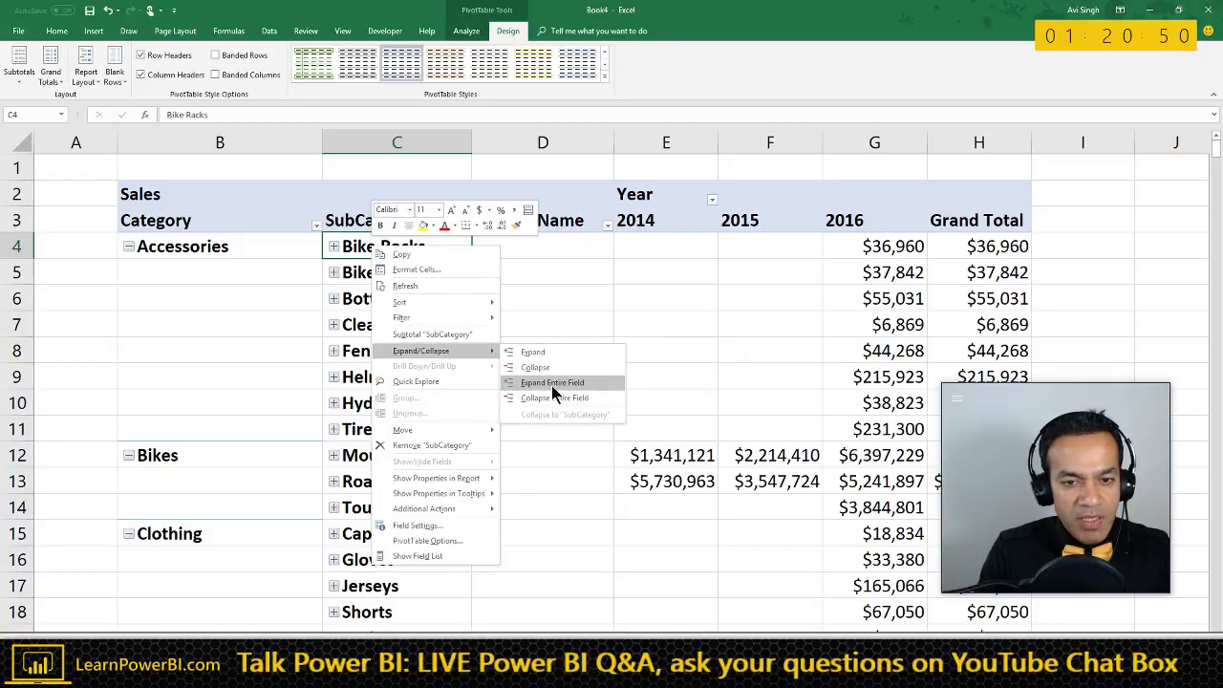
{"action": "left_click", "coordinate": [552, 384]}
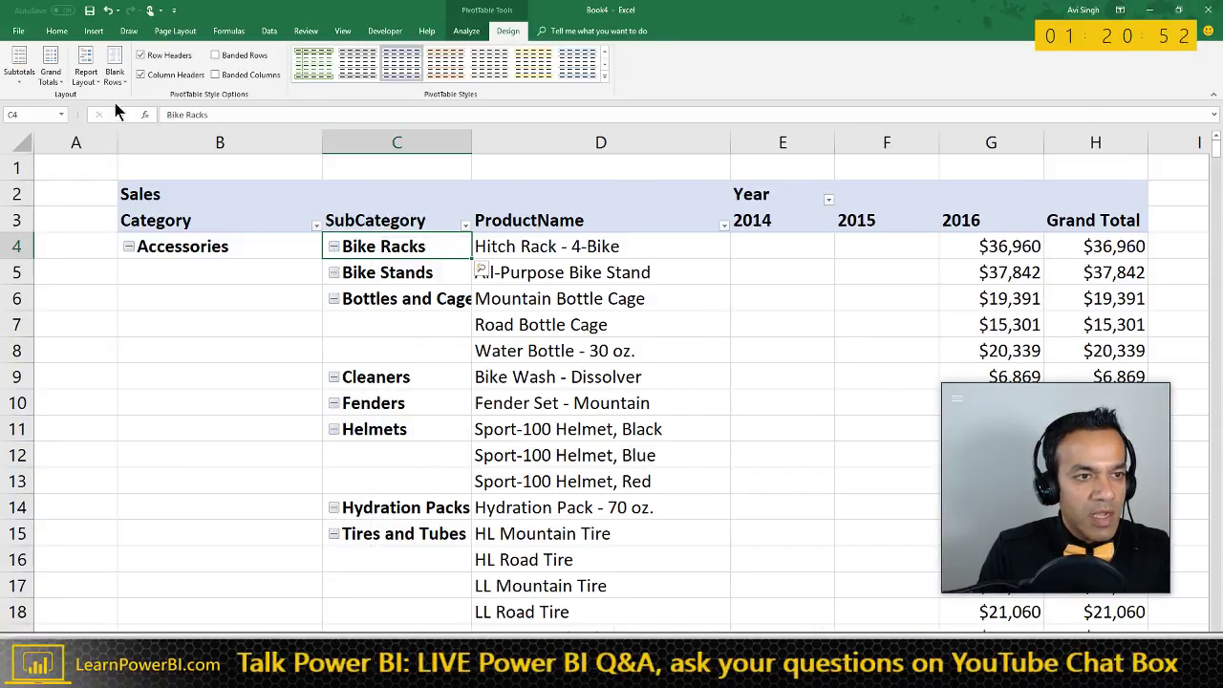
{"action": "left_click", "coordinate": [86, 72]}
{"action": "left_click", "coordinate": [125, 191]}
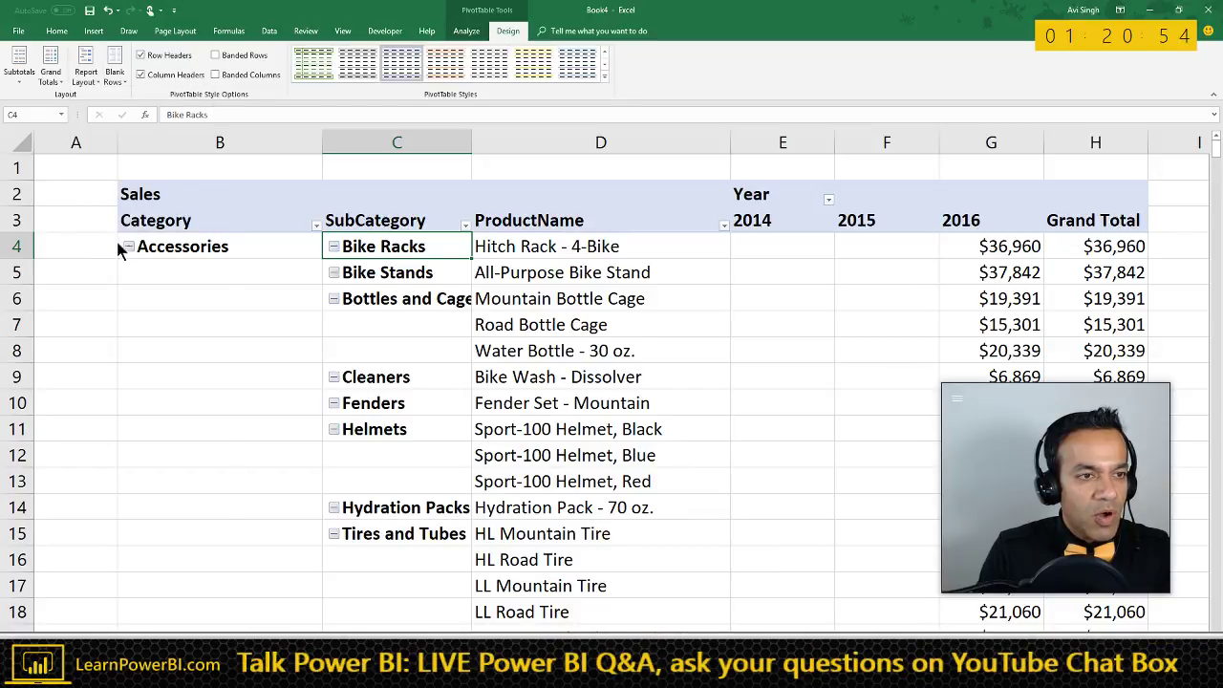
{"action": "left_click", "coordinate": [283, 247]}
{"action": "right_click", "coordinate": [284, 246]}
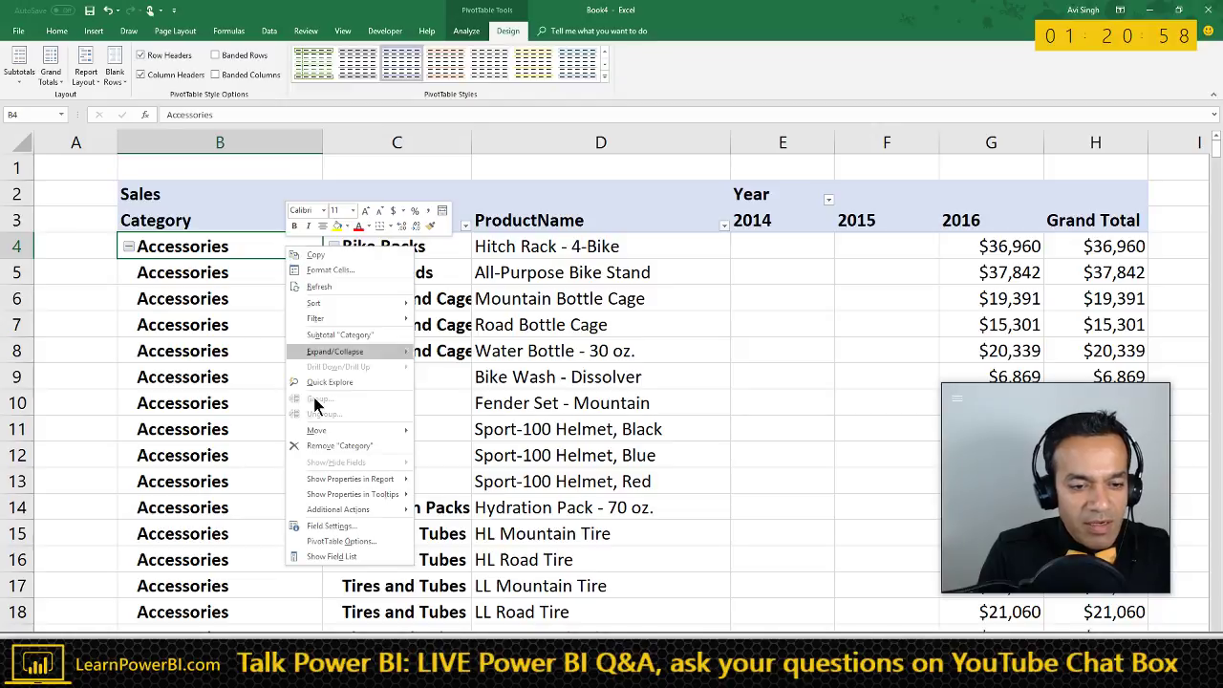
- Turn off Show expand/collapse buttons on the Display tab of PivotTable1's options
{"action": "key", "text": "Escape"}
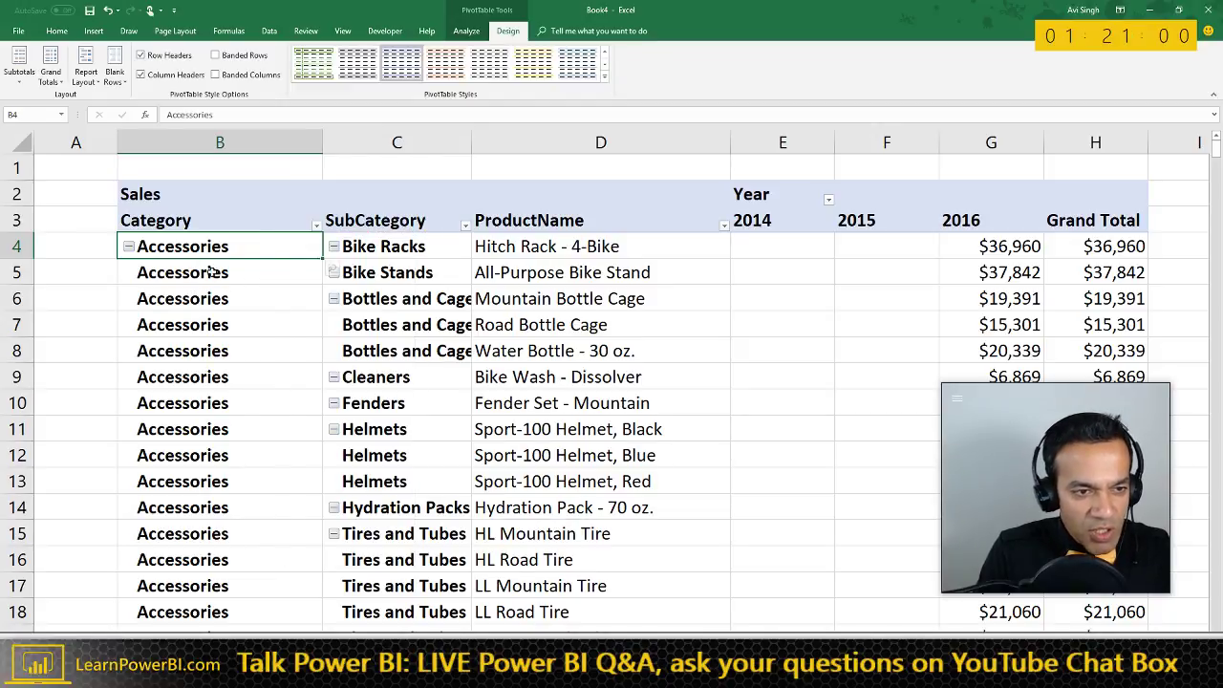
{"action": "left_click", "coordinate": [397, 252]}
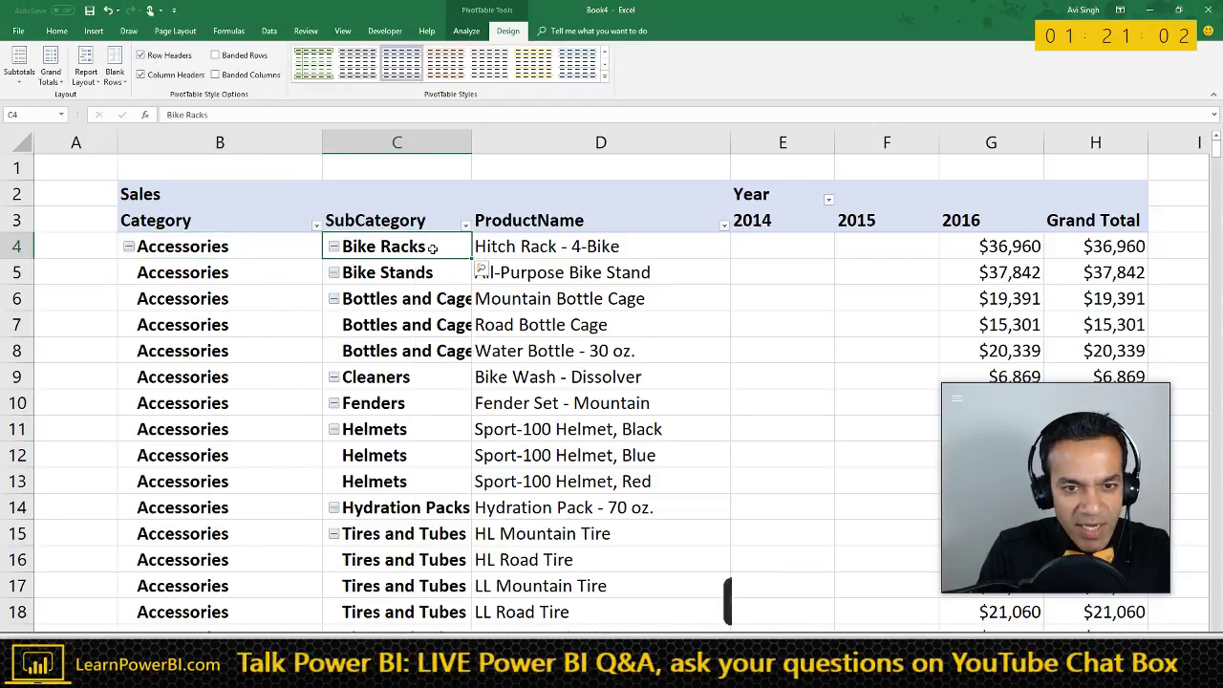
{"action": "right_click", "coordinate": [402, 247]}
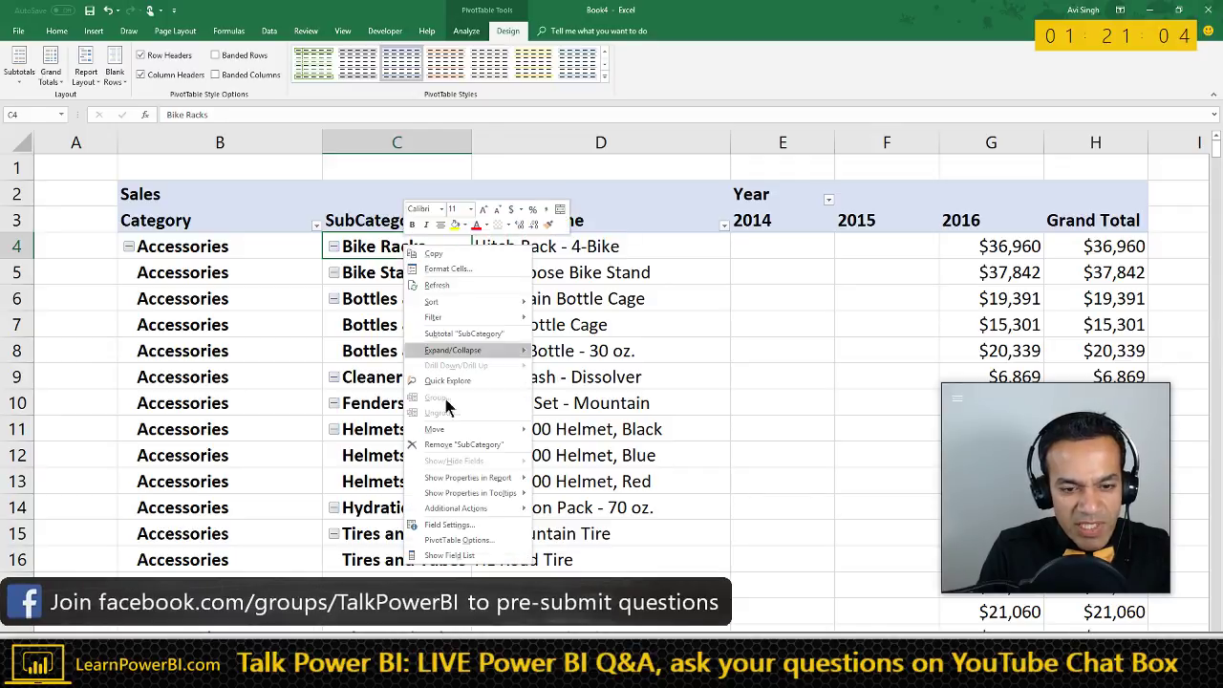
{"action": "key", "text": "Escape"}
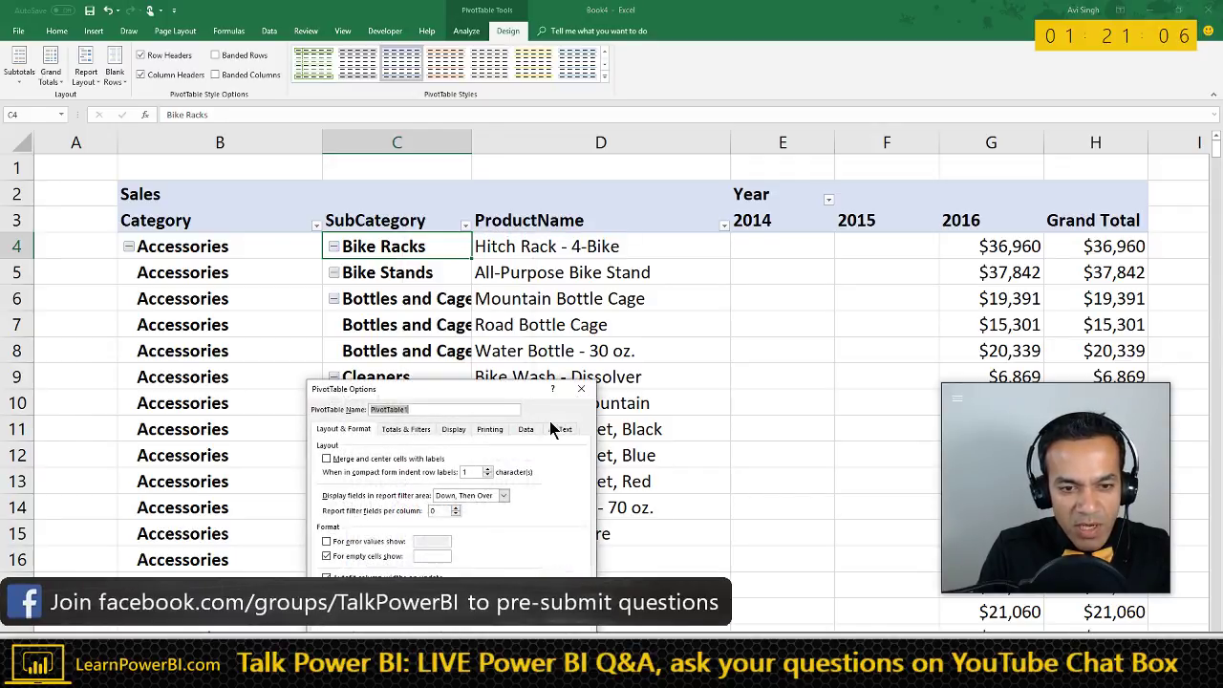
{"action": "left_click_drag", "start_coordinate": [478, 402], "coordinate": [700, 273]}
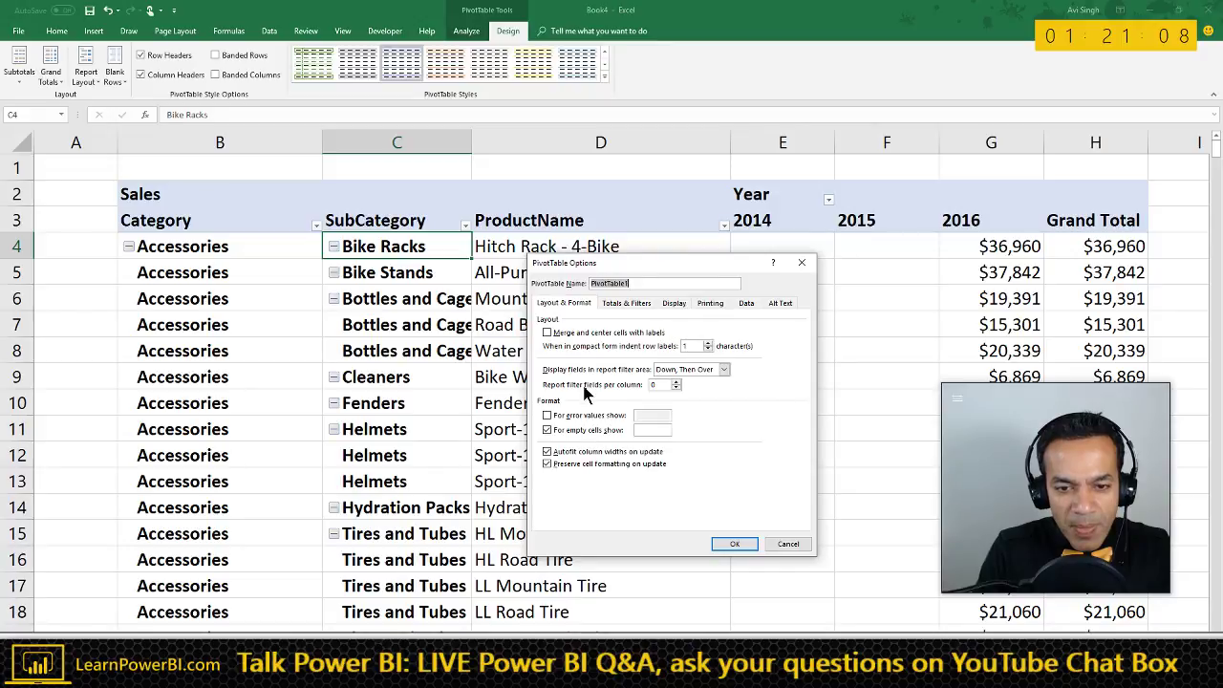
{"action": "left_click", "coordinate": [617, 303]}
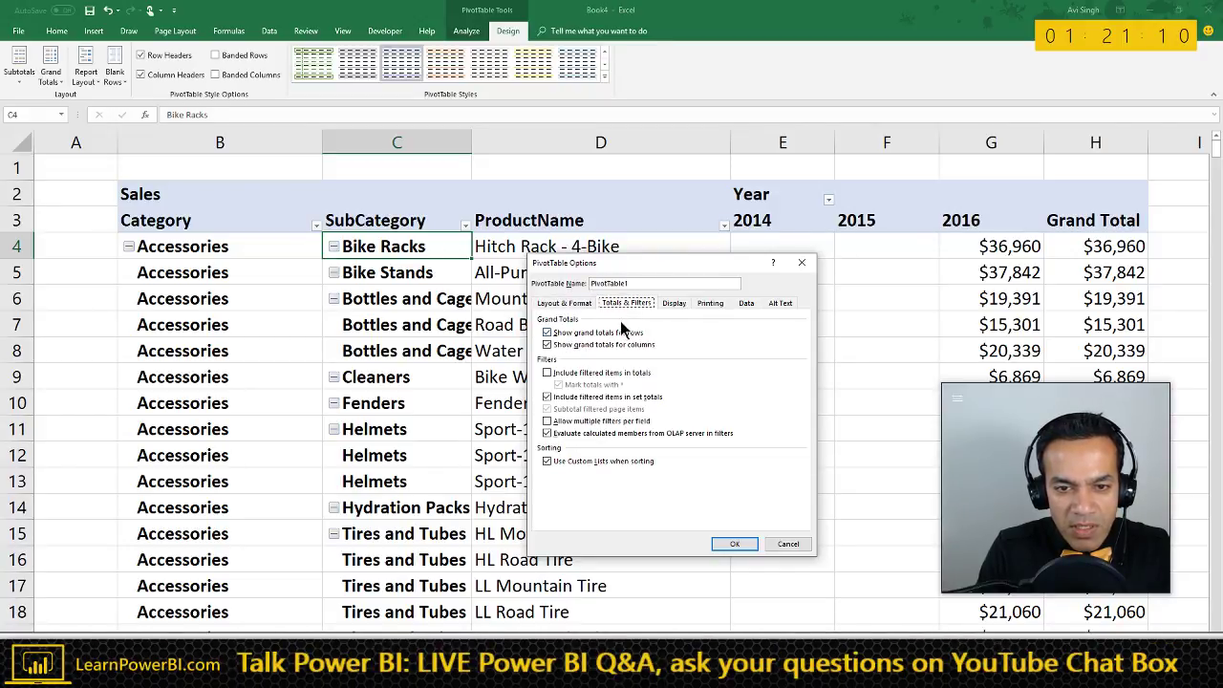
{"action": "key", "text": "Right"}
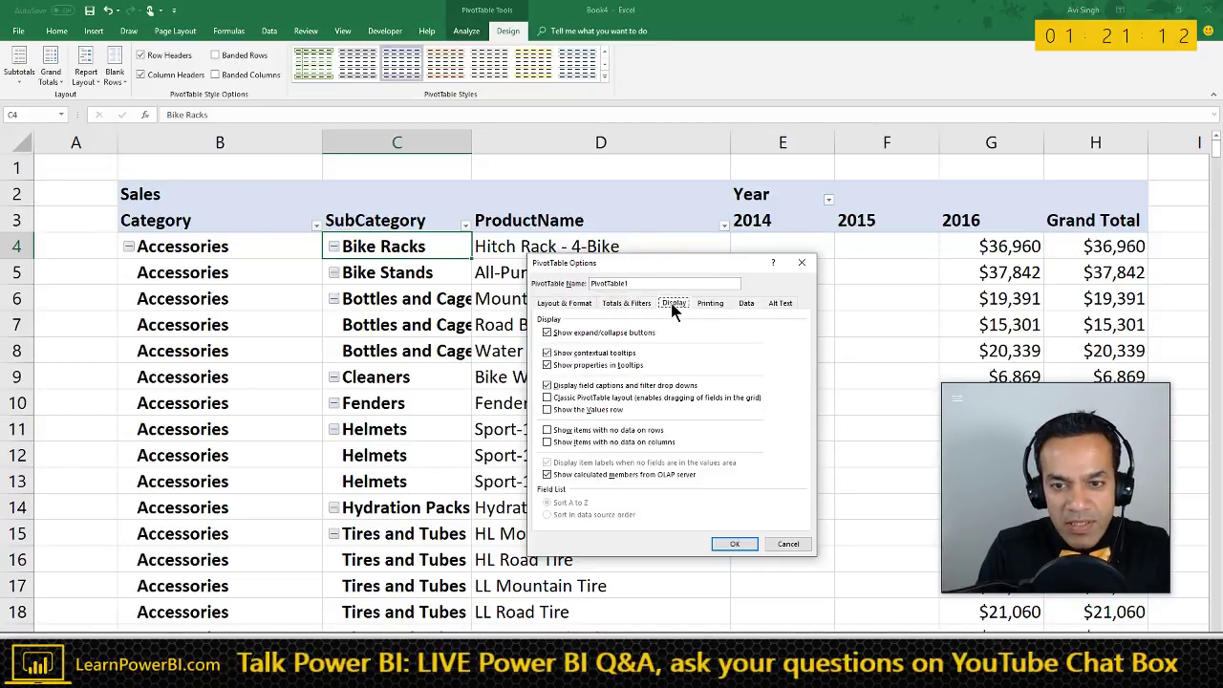
{"action": "key", "text": "Tab"}
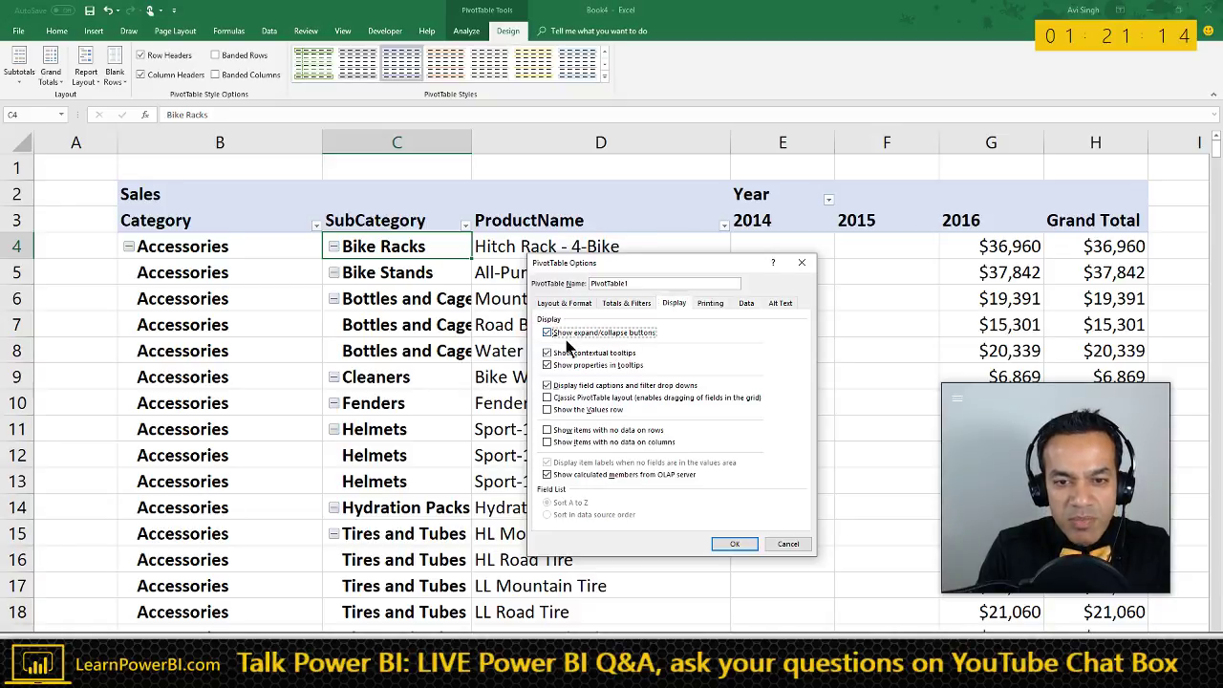
{"action": "left_click", "coordinate": [734, 544]}
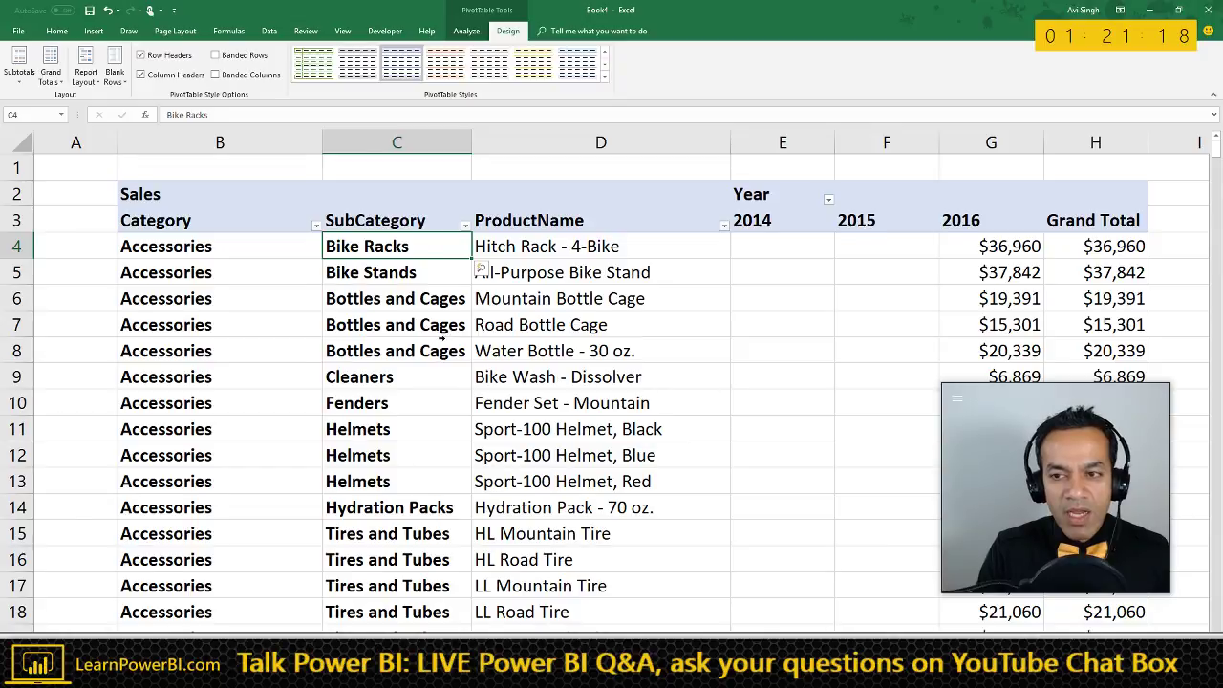
- Collapse the ribbon, scroll through the flat pivot rows, and select the Sales header cell
{"action": "scroll", "coordinate": [441, 339], "scroll_direction": "down", "scroll_amount": 1, "text": "ctrl"}
{"action": "scroll", "coordinate": [550, 341], "scroll_direction": "down", "scroll_amount": 1, "text": "ctrl"}
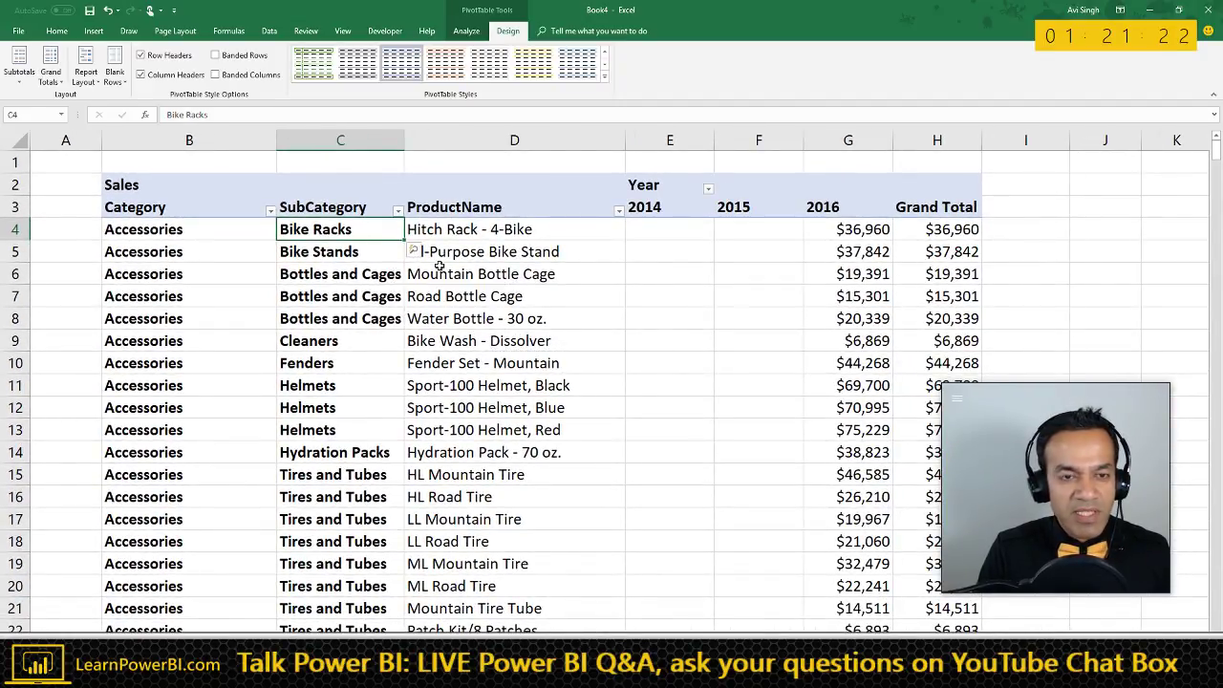
{"action": "double_click", "coordinate": [507, 31]}
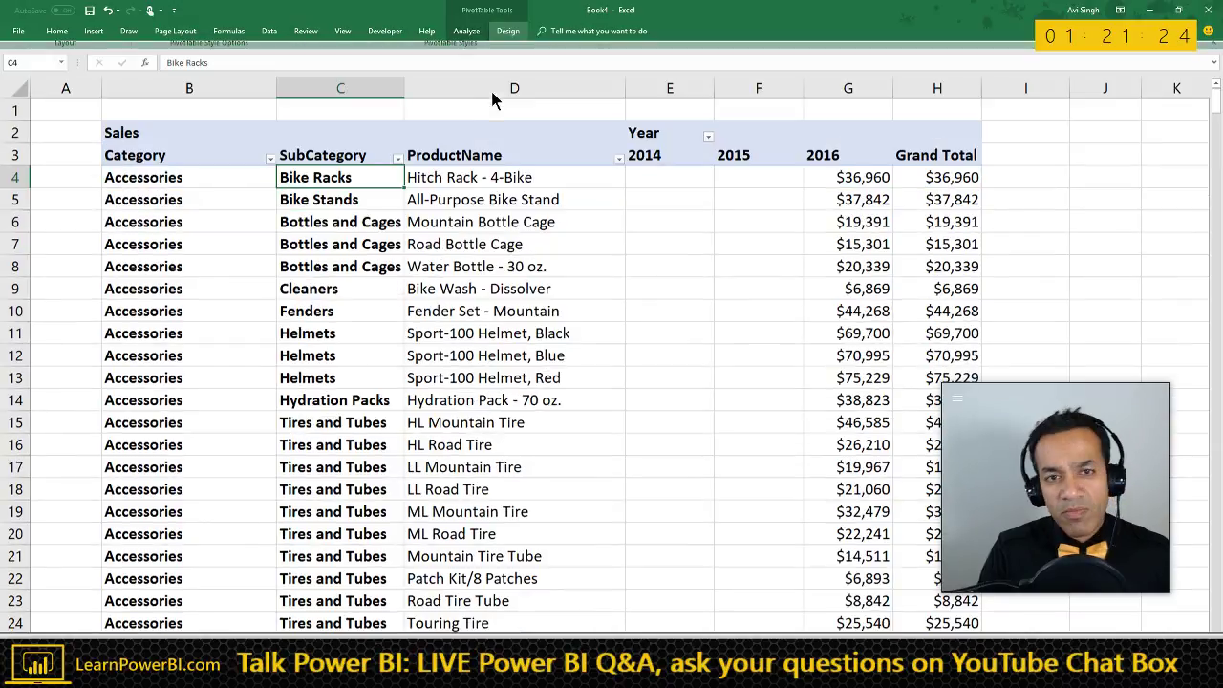
{"action": "left_click_drag", "start_coordinate": [1009, 391], "coordinate": [1068, 105]}
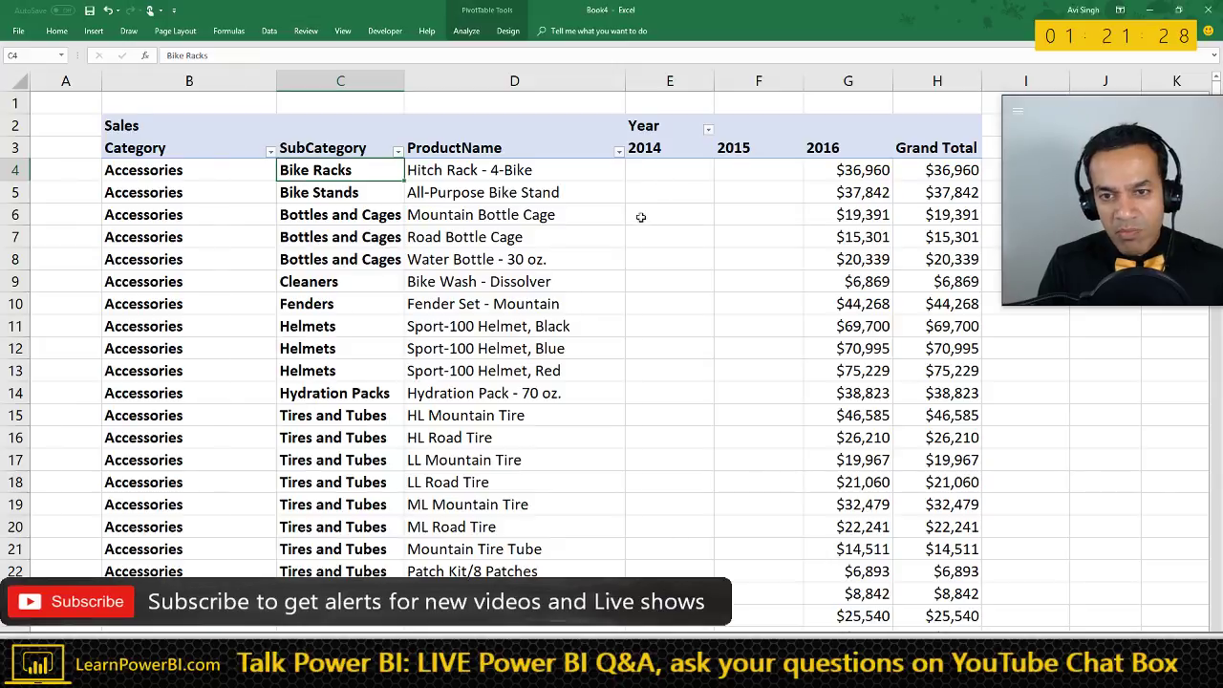
{"action": "scroll", "coordinate": [560, 243], "scroll_direction": "down", "scroll_amount": 1}
{"action": "scroll", "coordinate": [527, 310], "scroll_direction": "down", "scroll_amount": 10}
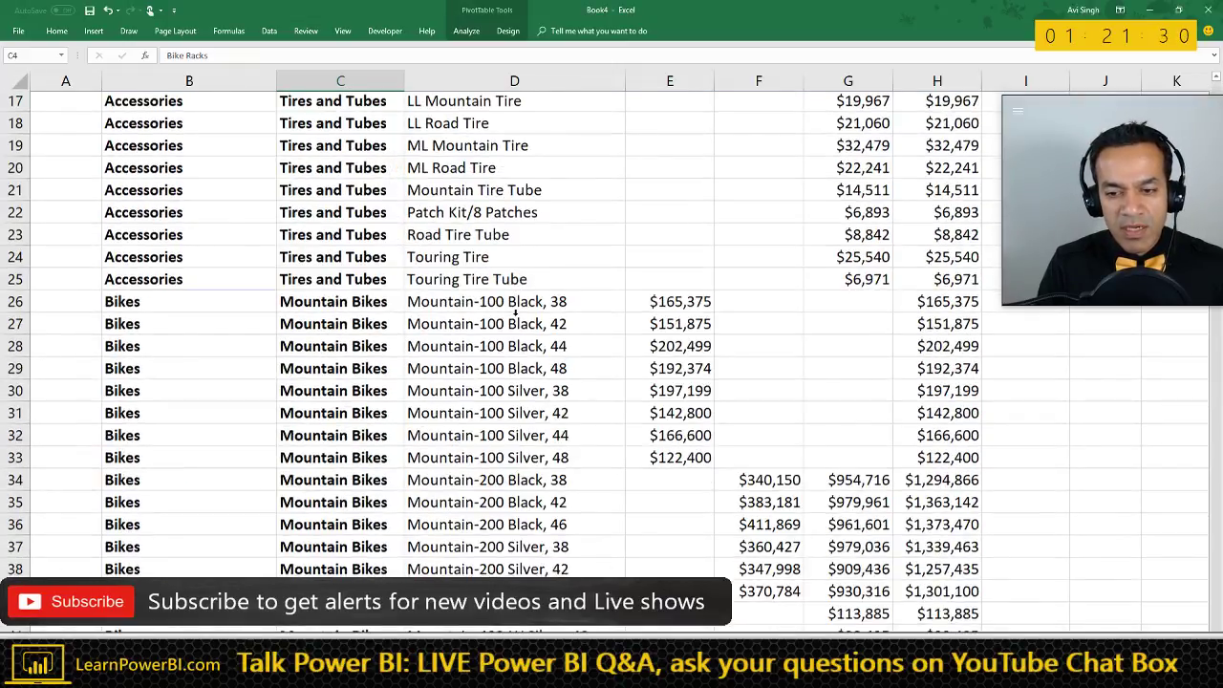
{"action": "scroll", "coordinate": [514, 311], "scroll_direction": "up", "scroll_amount": 11}
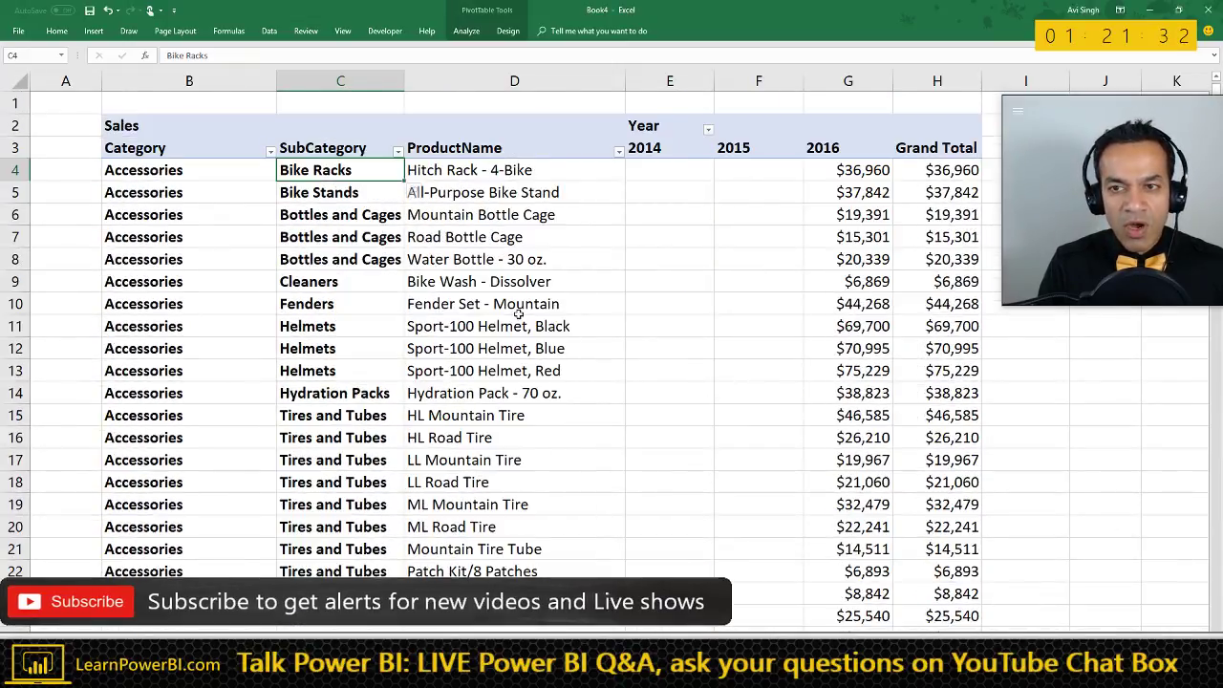
{"action": "left_click", "coordinate": [156, 127]}
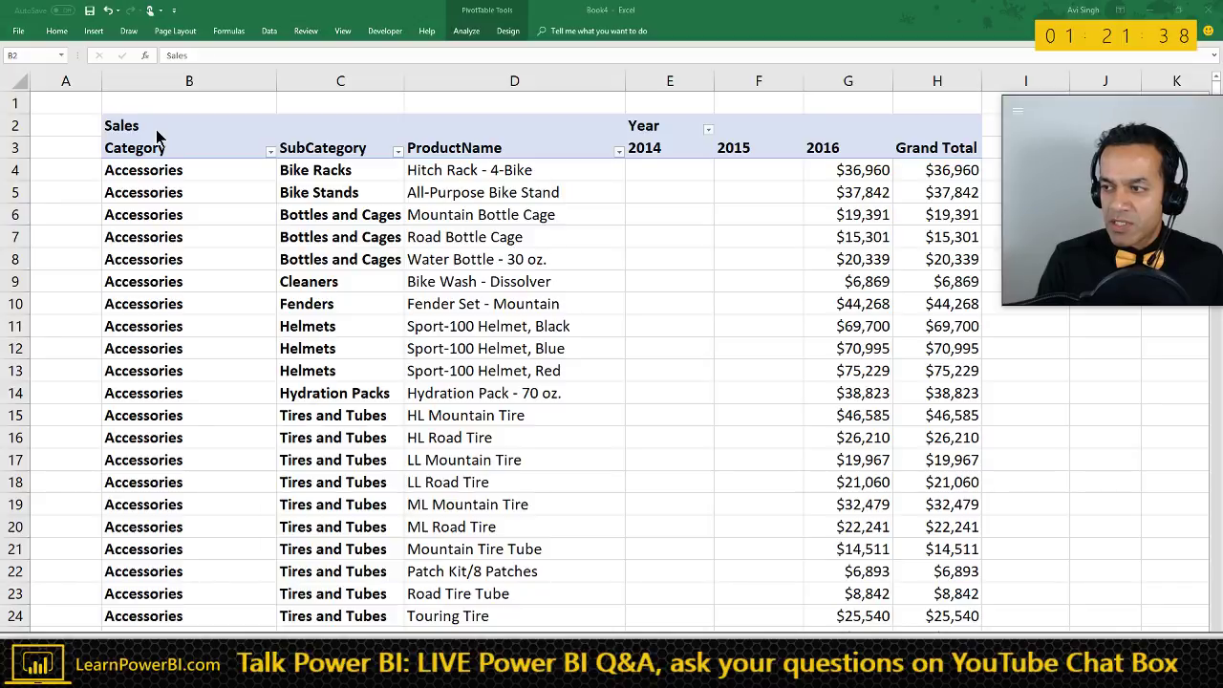
- Compare with the Power BI report, then select the ProductName field in the Excel pivot
{"action": "key", "text": "alt+Tab"}
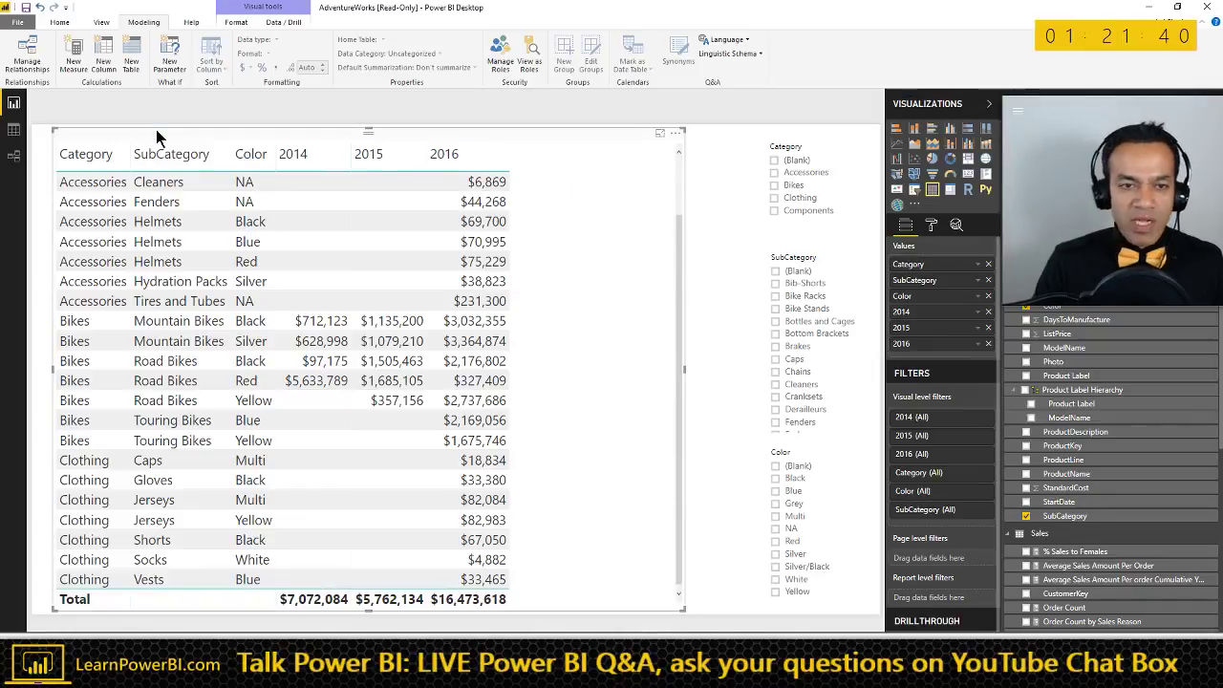
{"action": "key", "text": "alt+Tab"}
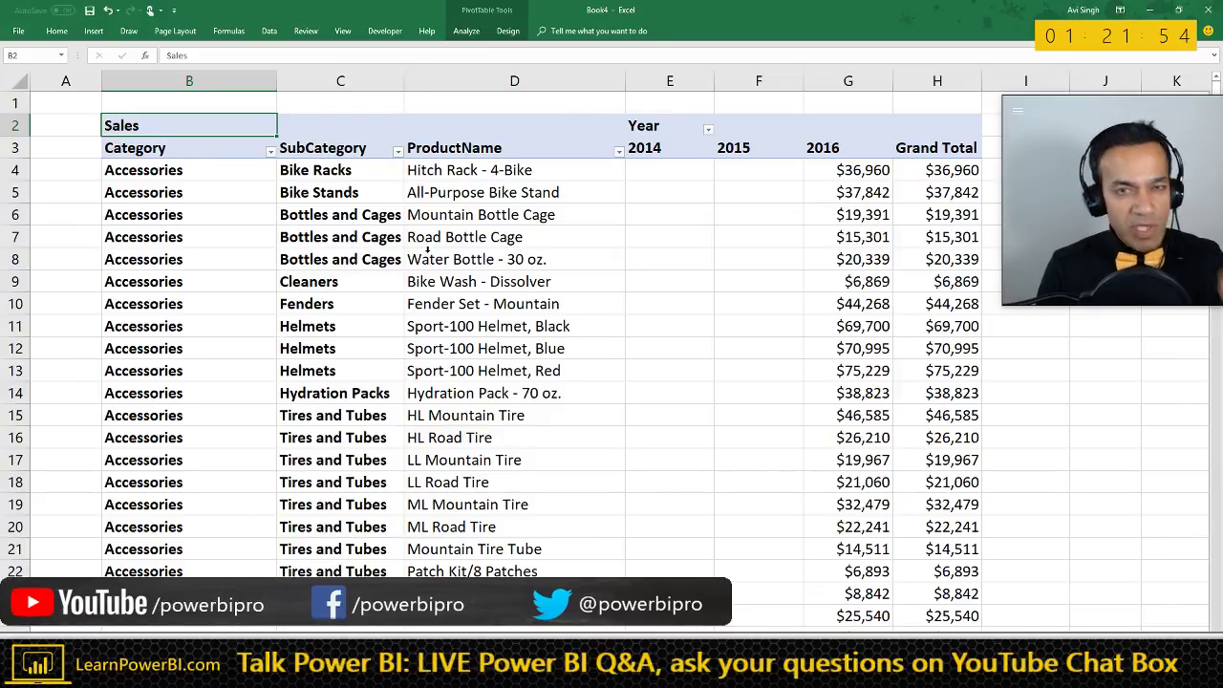
{"action": "left_click", "coordinate": [528, 141]}
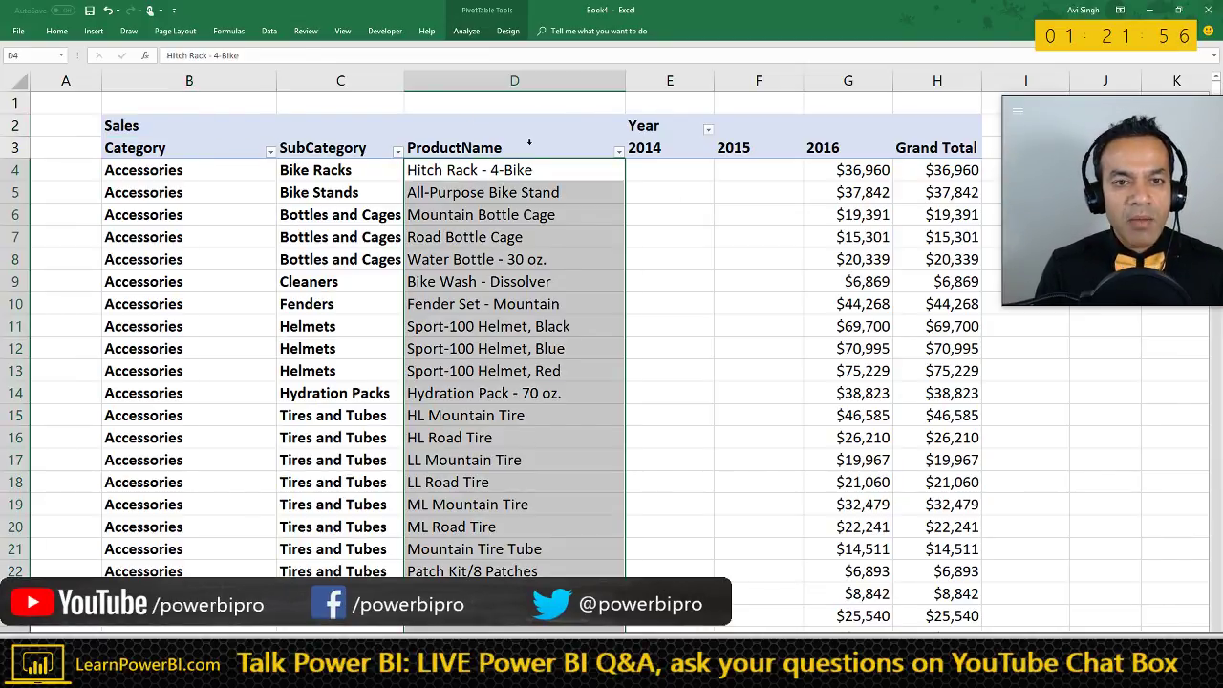
{"action": "left_click", "coordinate": [520, 146]}
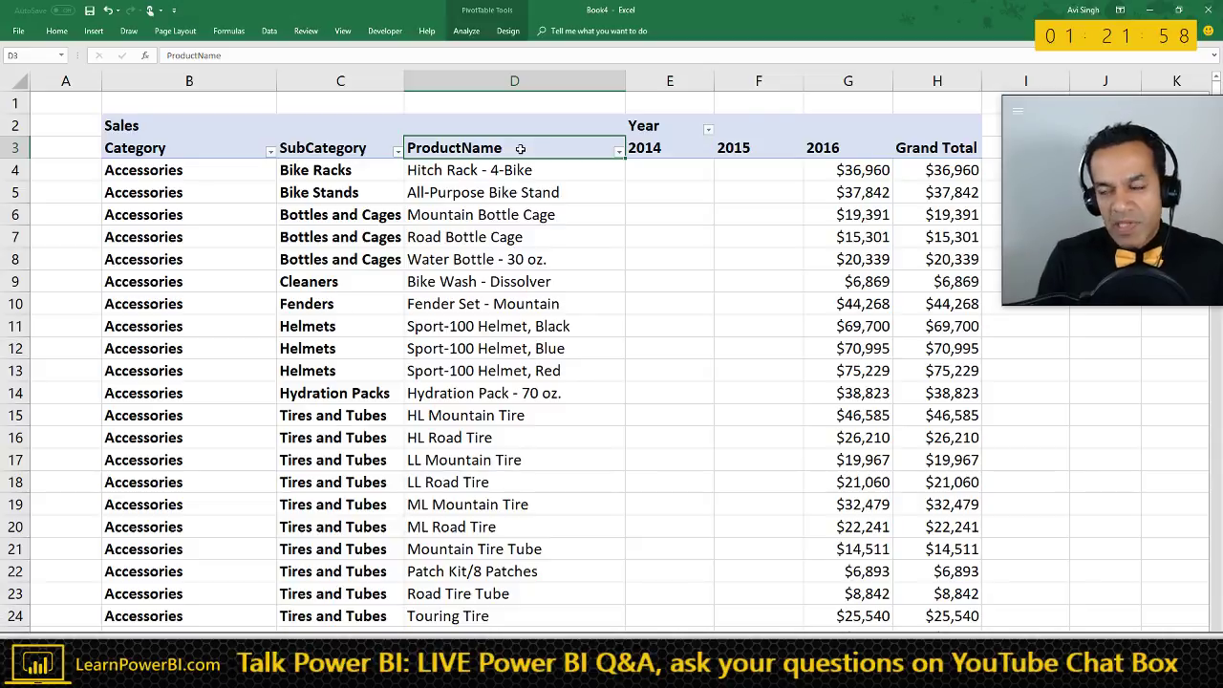
- In Power BI, view the LearnPowerBI.com title page and the sales dashboard page, then return to Excel
{"action": "key", "text": "alt+Tab"}
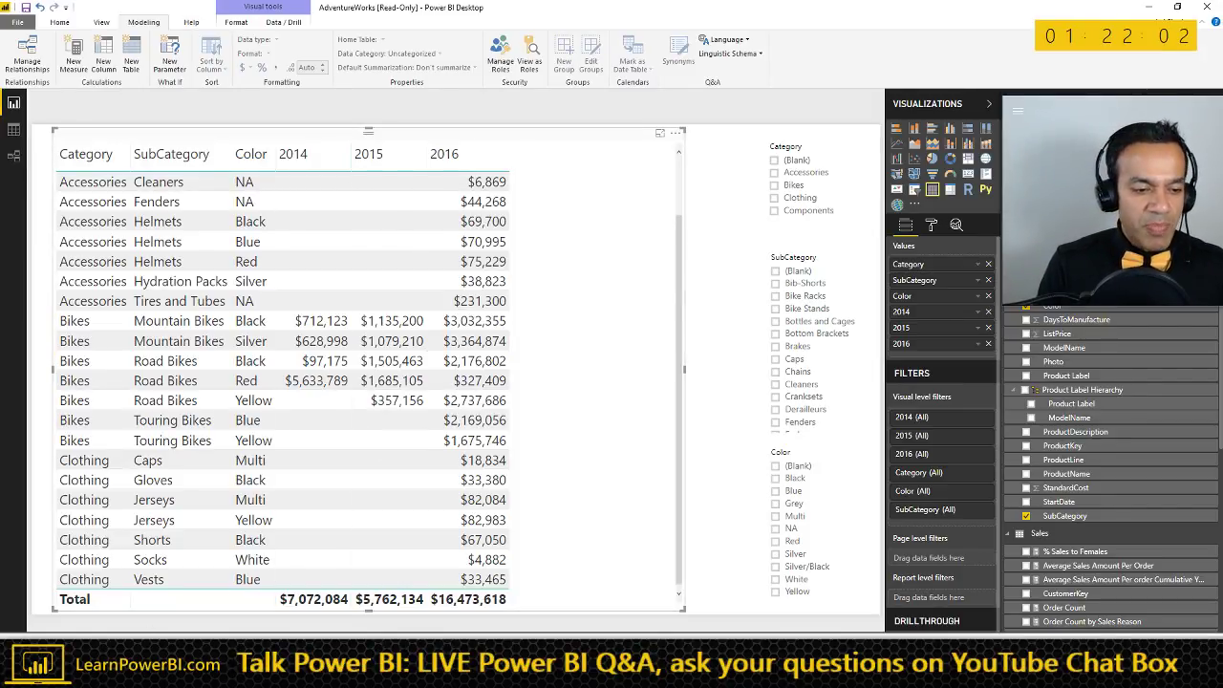
{"action": "left_click", "coordinate": [72, 643]}
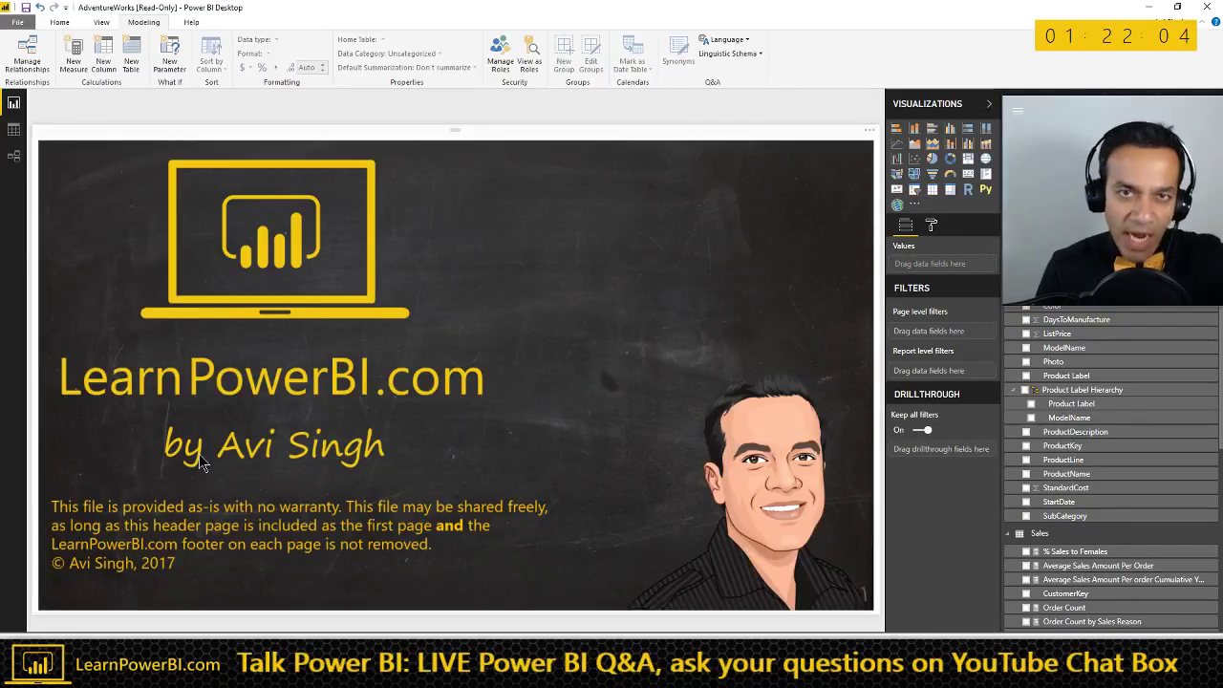
{"action": "left_click", "coordinate": [163, 639]}
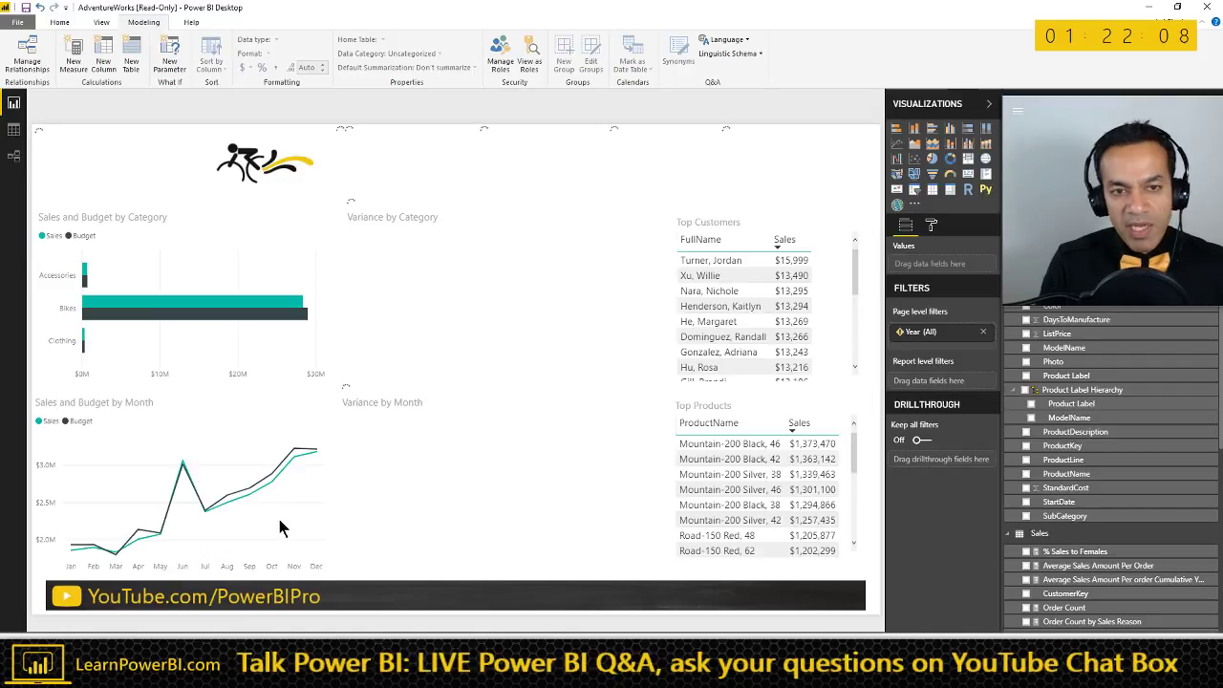
{"action": "key", "text": "alt+Tab"}
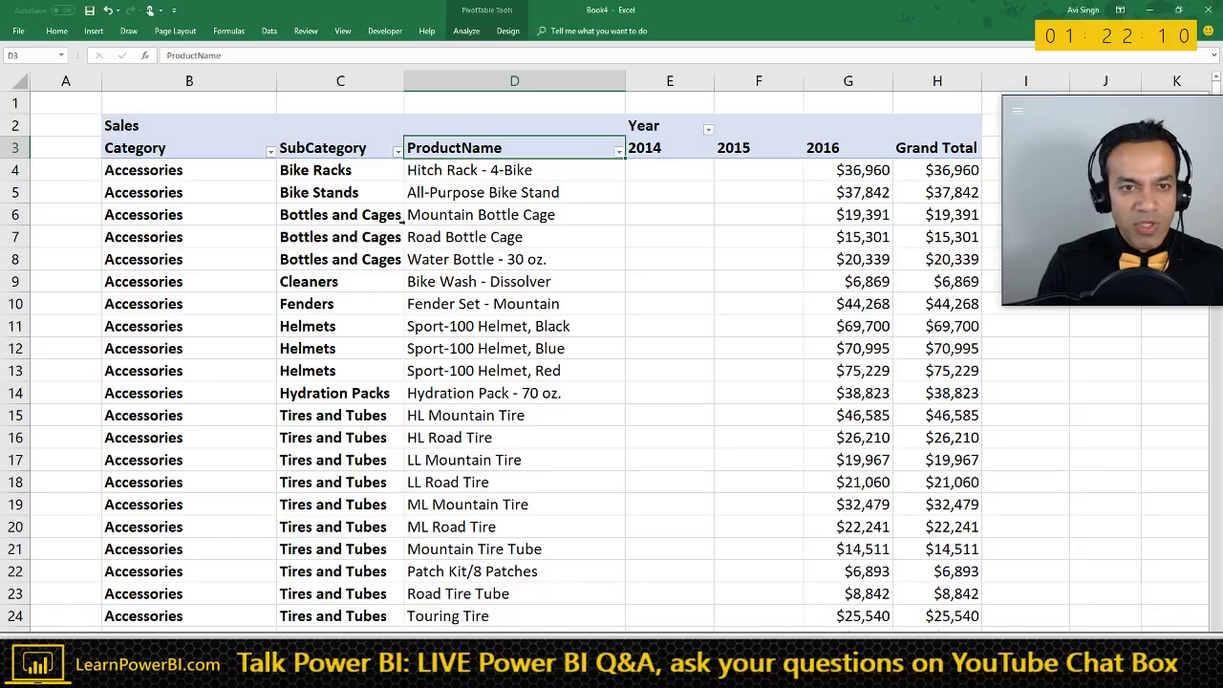
- Select pivot ranges: the header row to Grand Total, 2016 sales G4:G12, and ProductName values
{"action": "left_click", "coordinate": [200, 124]}
{"action": "key", "text": "shift+Right"}
{"action": "key", "text": "shift+Right"}
{"action": "key", "text": "shift+Right"}
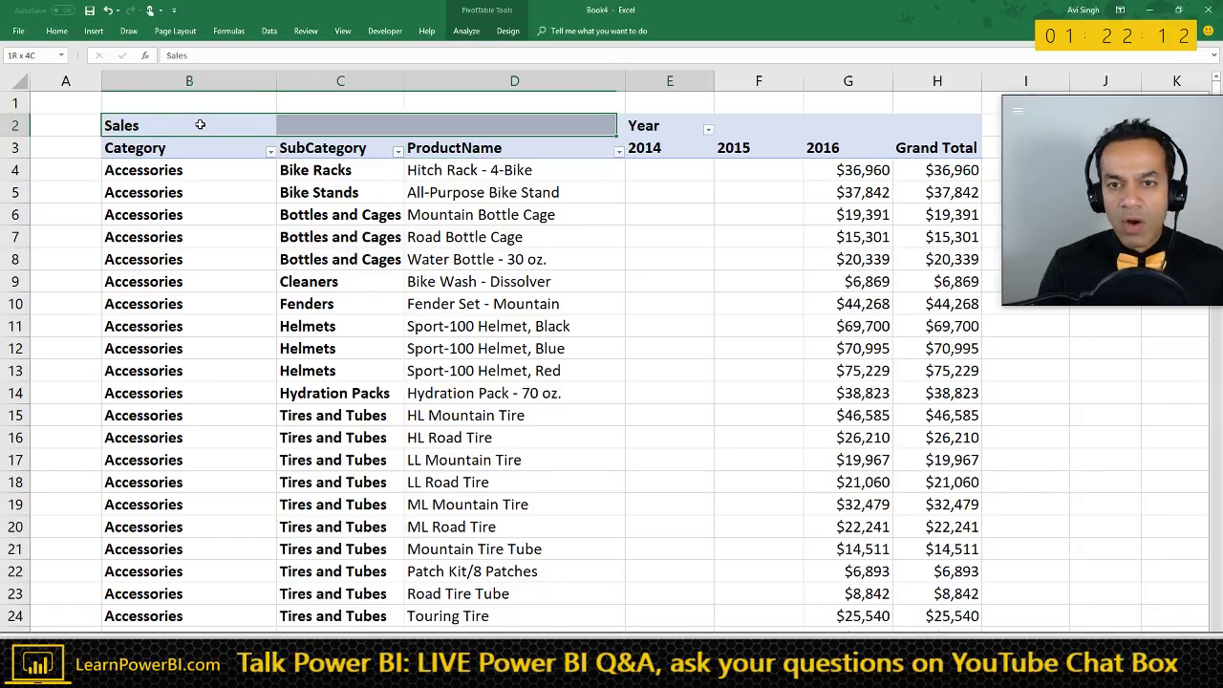
{"action": "left_click", "coordinate": [909, 126], "text": "shift"}
{"action": "key", "text": "ctrl+shift+Down"}
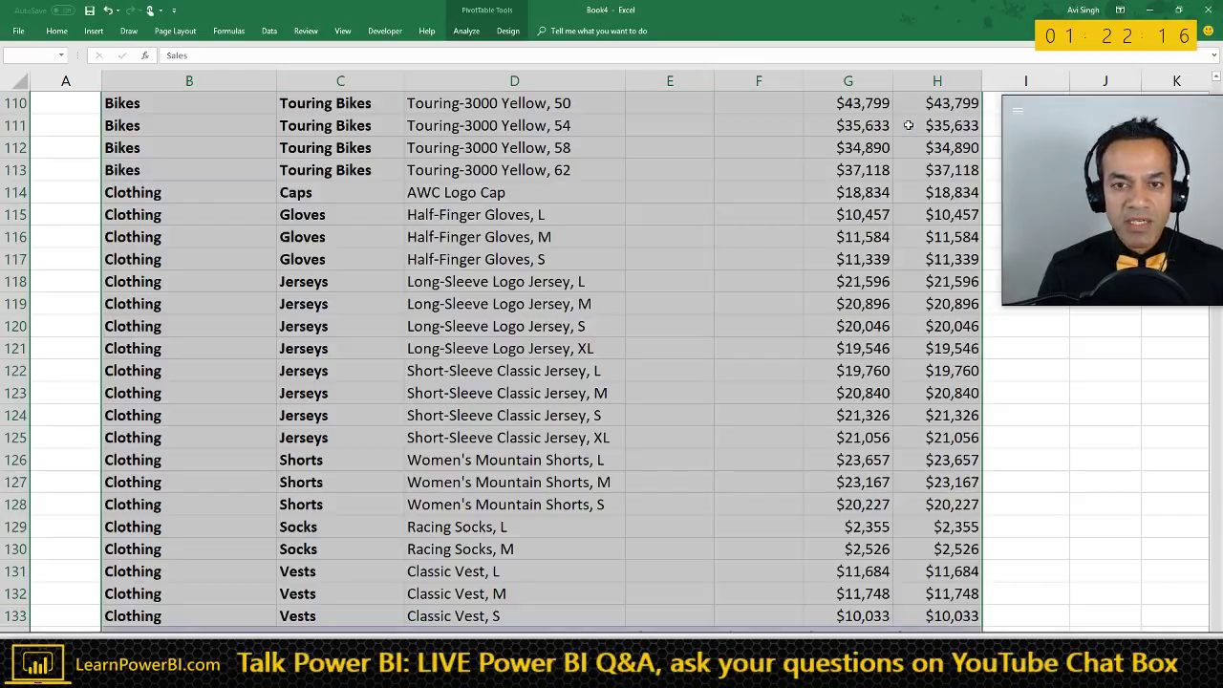
{"action": "key", "text": "ctrl+Home"}
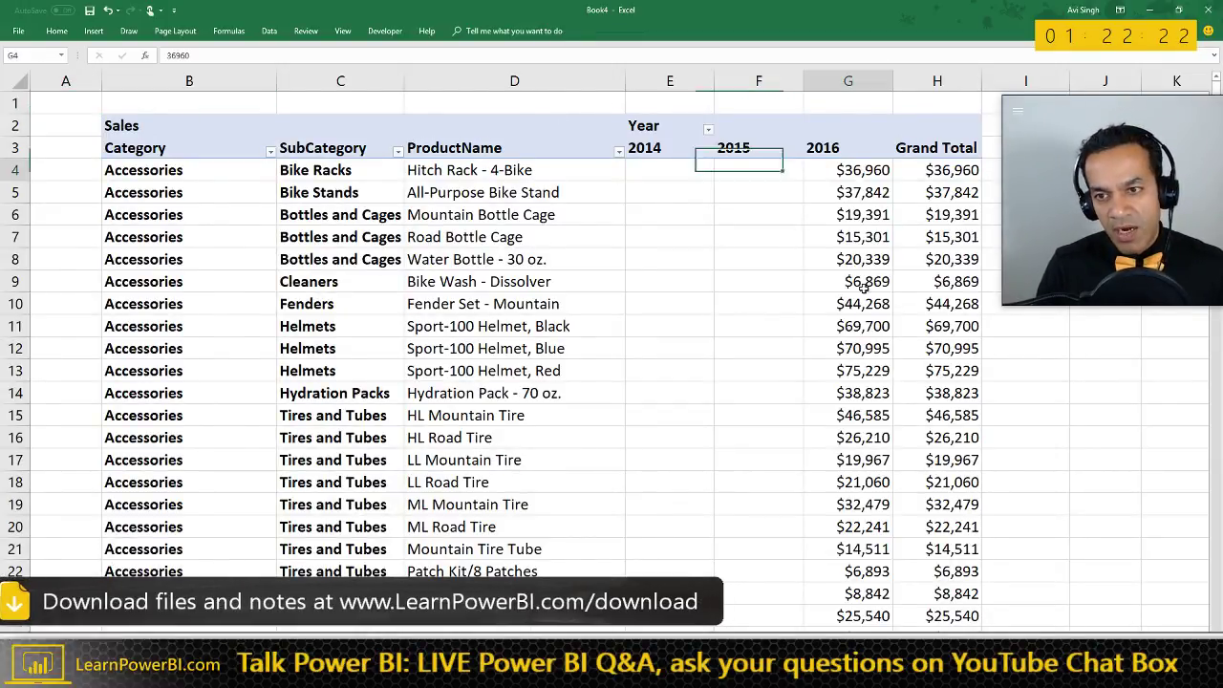
{"action": "left_click_drag", "start_coordinate": [860, 170], "coordinate": [864, 348]}
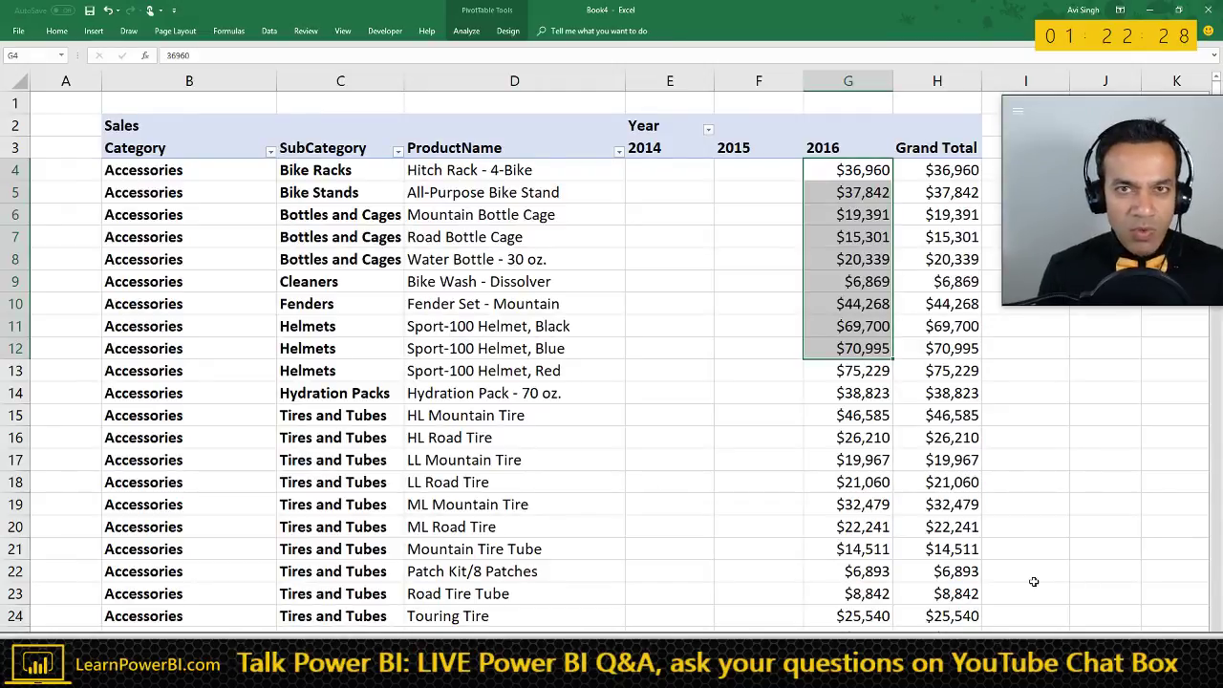
{"action": "left_click", "coordinate": [497, 227]}
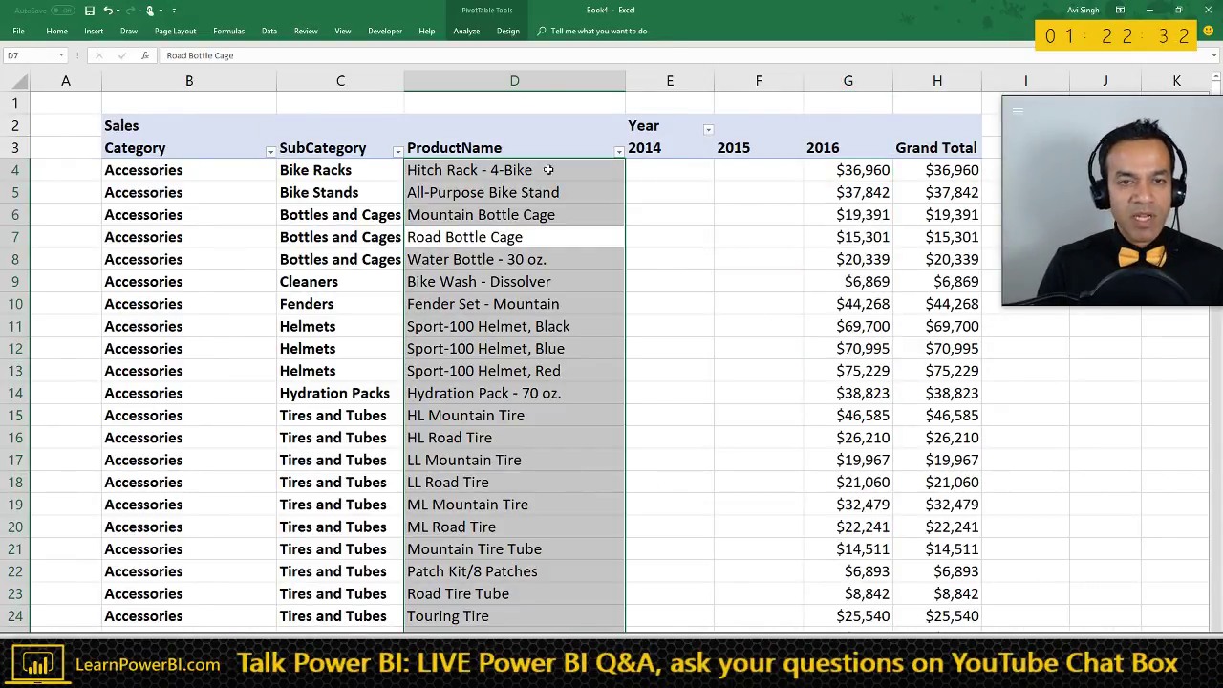
- Move Excel aside, re-maximize it, then minimize it to reveal the Power BI report
{"action": "left_click_drag", "start_coordinate": [611, 11], "coordinate": [863, 223]}
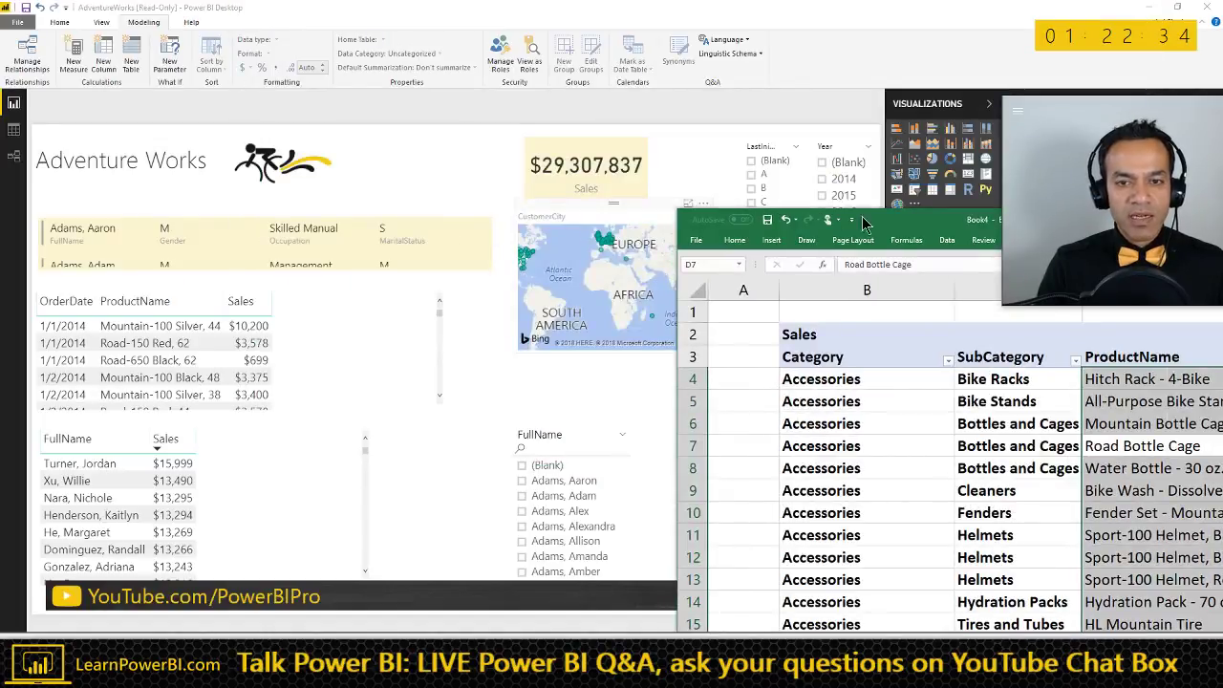
{"action": "double_click", "coordinate": [933, 227]}
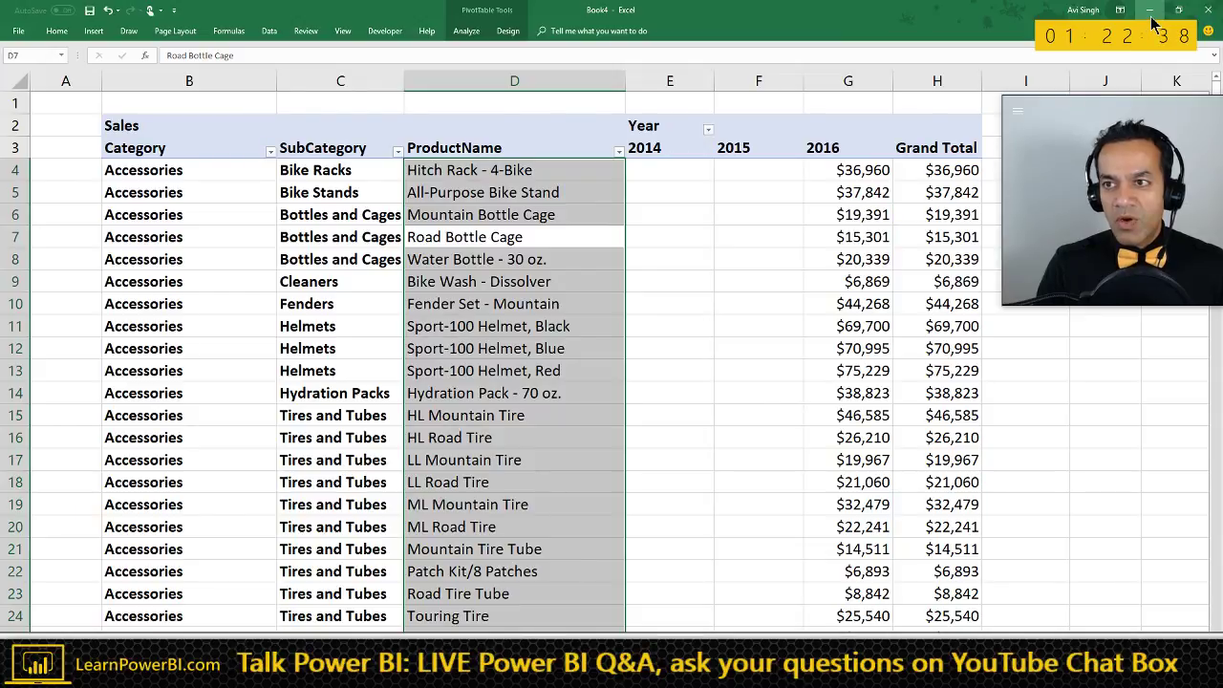
{"action": "left_click", "coordinate": [1150, 11]}
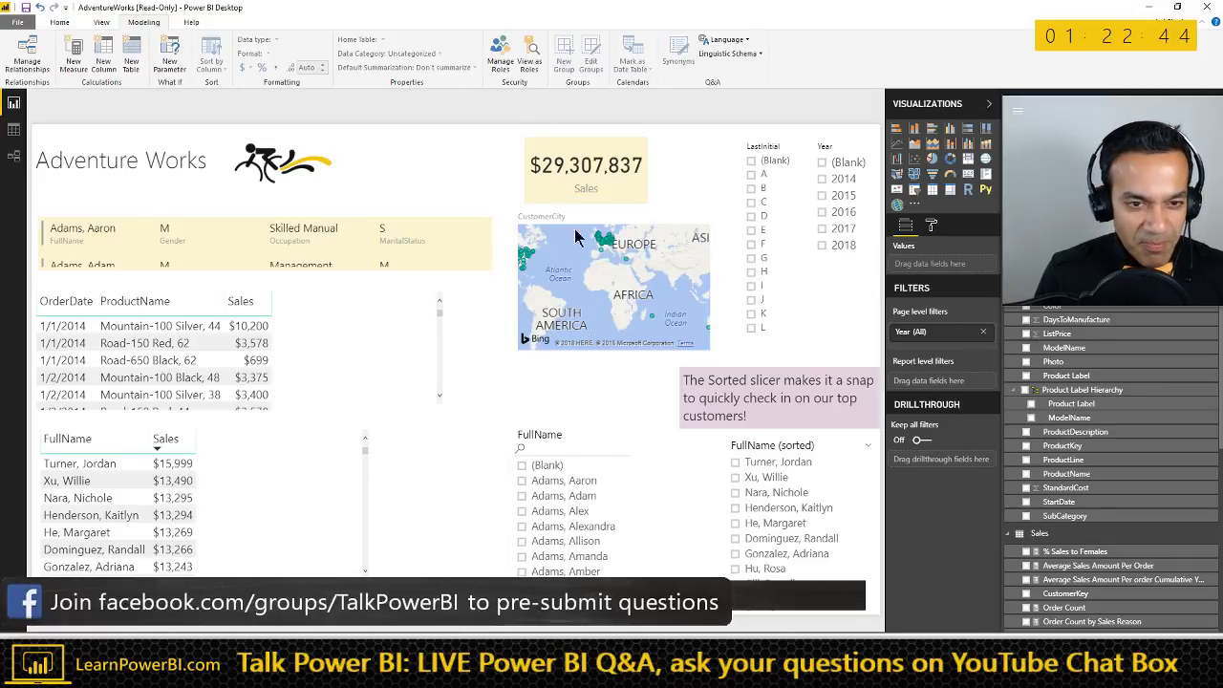
- Cycle from the Category and SubCategory table page to the Product Label matrix page, then switch to Word
{"action": "key", "text": "ctrl+Page_Down"}
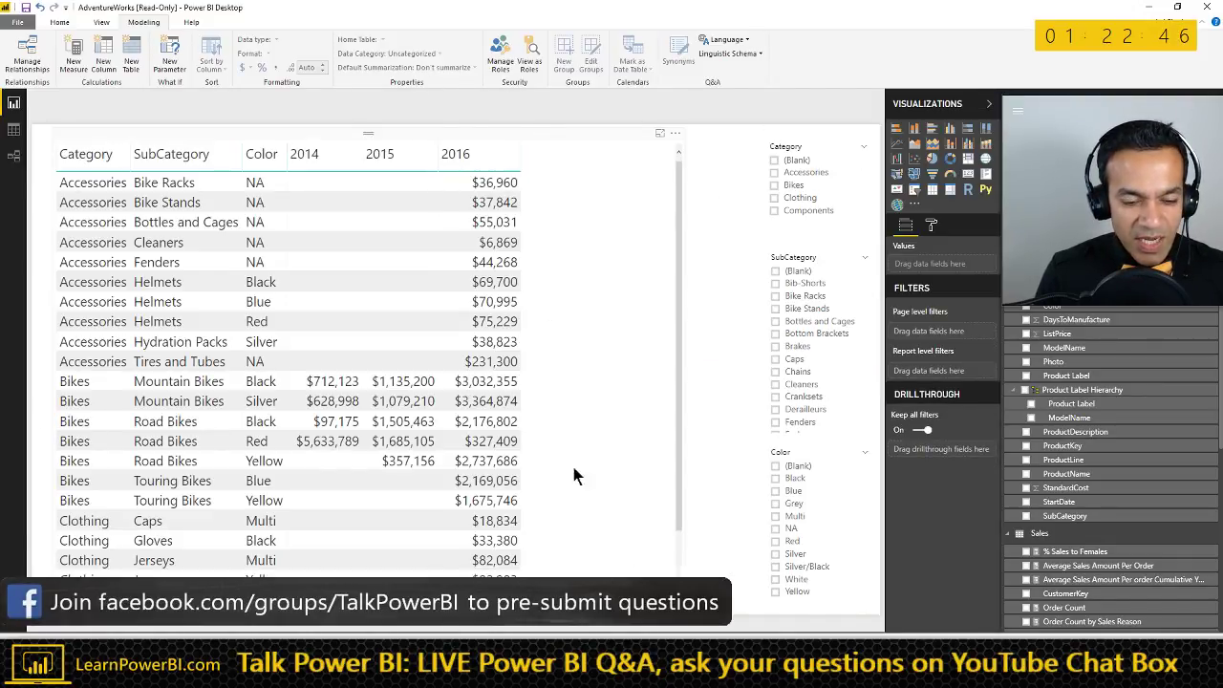
{"action": "left_click", "coordinate": [573, 475]}
{"action": "key", "text": "ctrl+Page_Down"}
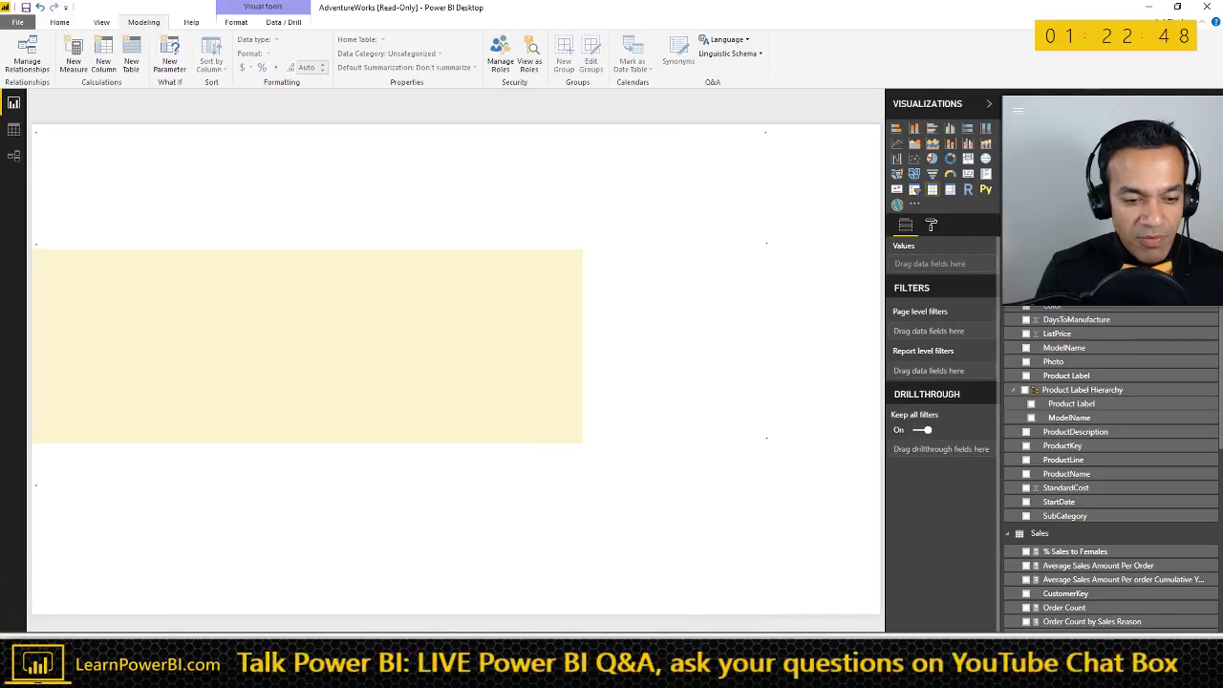
{"action": "key", "text": "ctrl+Page_Down"}
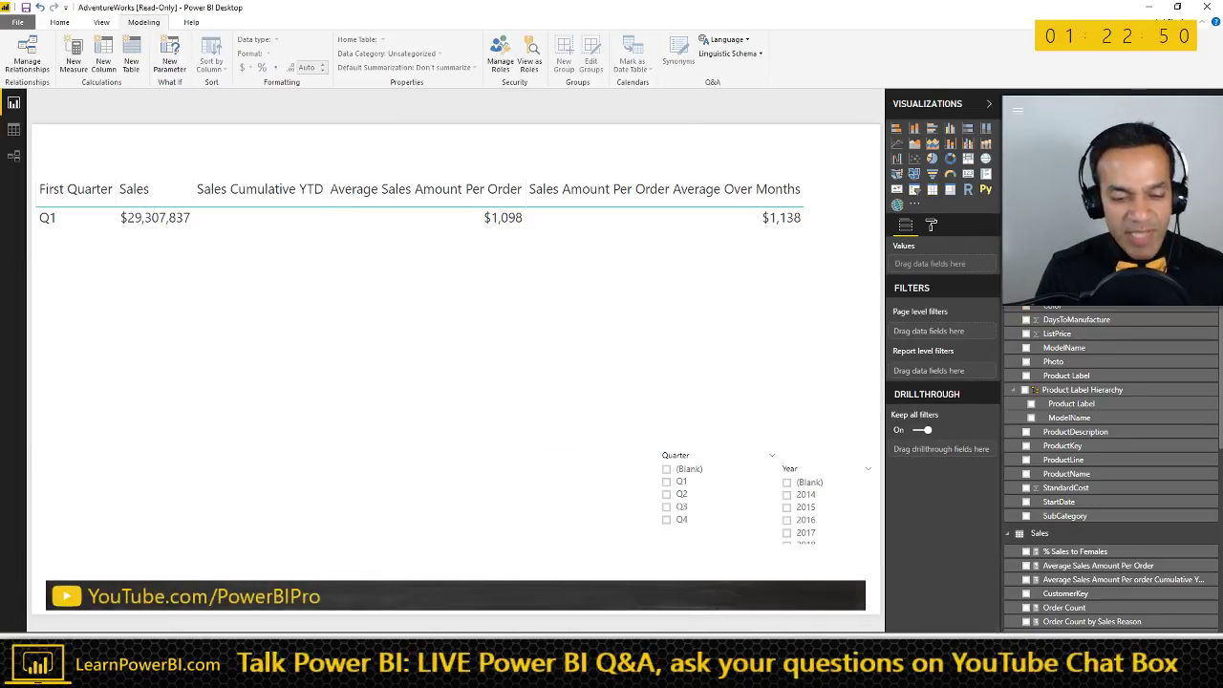
{"action": "key", "text": "ctrl+Page_Up"}
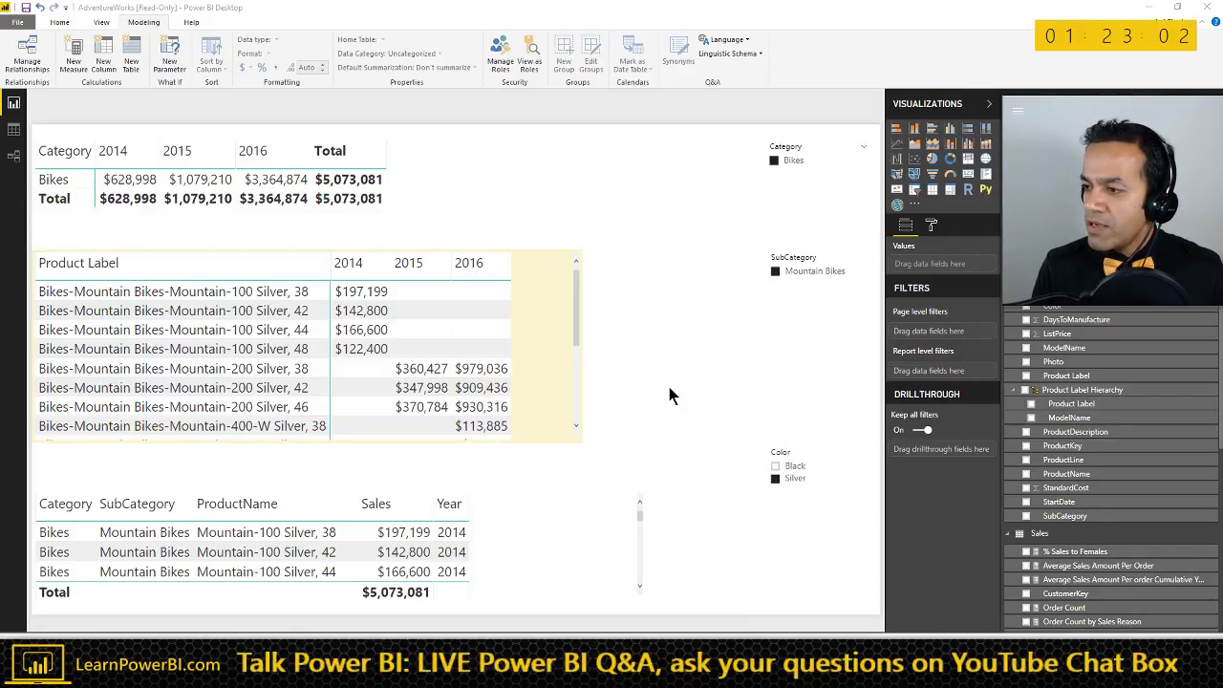
{"action": "key", "text": "alt+Tab"}
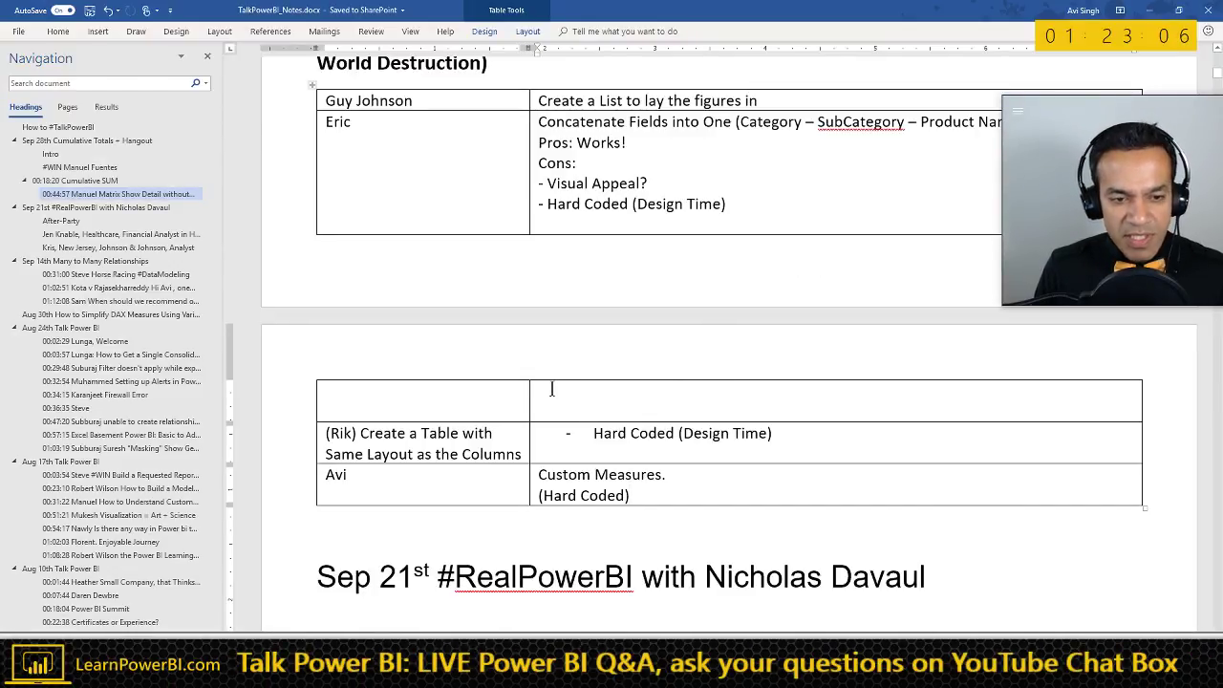
- Scroll up to the 00:44:57 Matrix Show Detail notes and place the cursor in the empty bullet
{"action": "scroll", "coordinate": [551, 389], "scroll_direction": "up", "scroll_amount": 3}
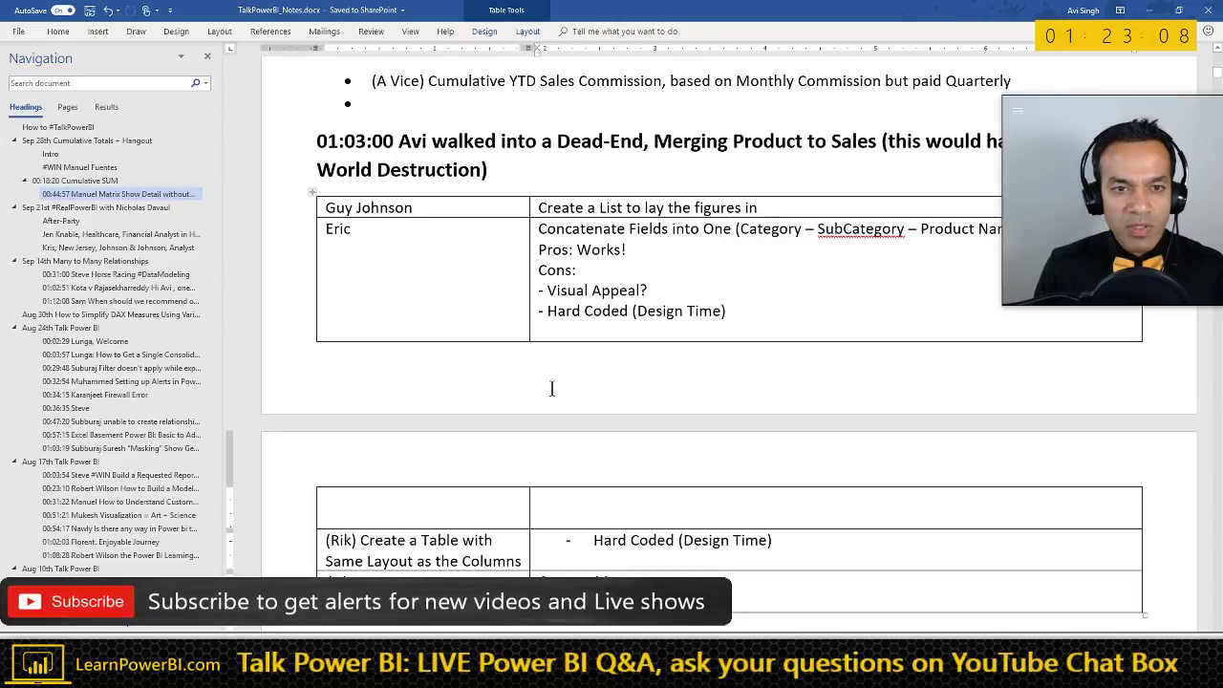
{"action": "scroll", "coordinate": [552, 389], "scroll_direction": "up", "scroll_amount": 6}
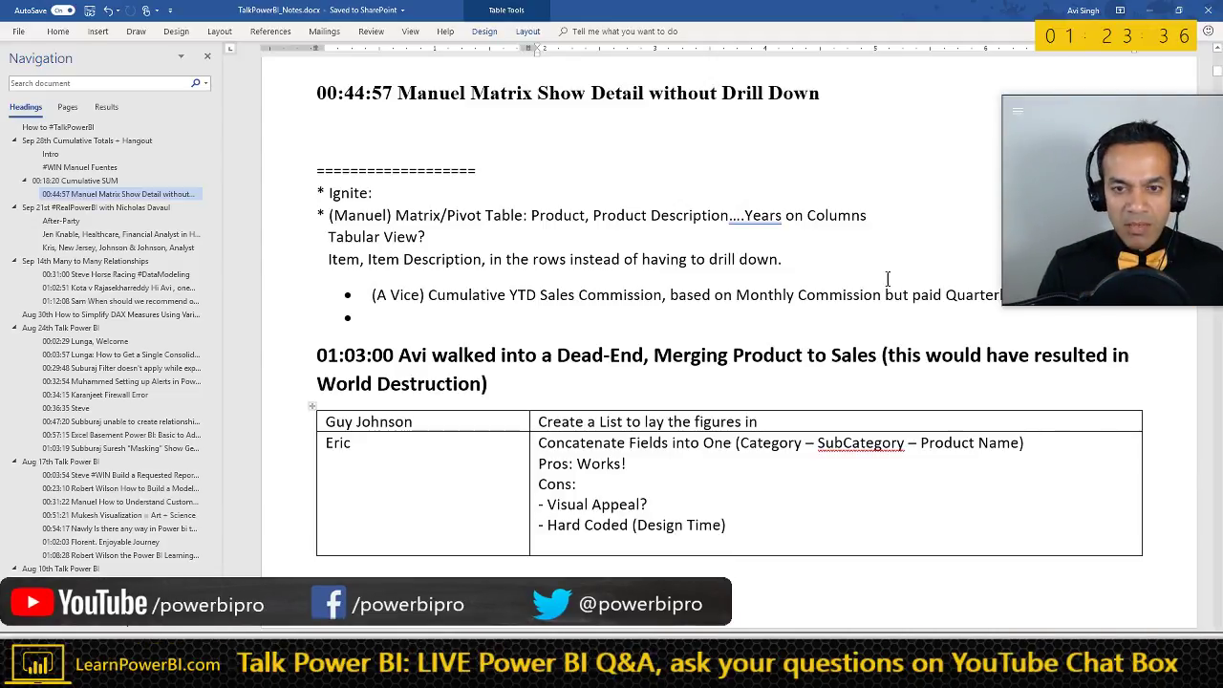
{"action": "left_click", "coordinate": [521, 321]}
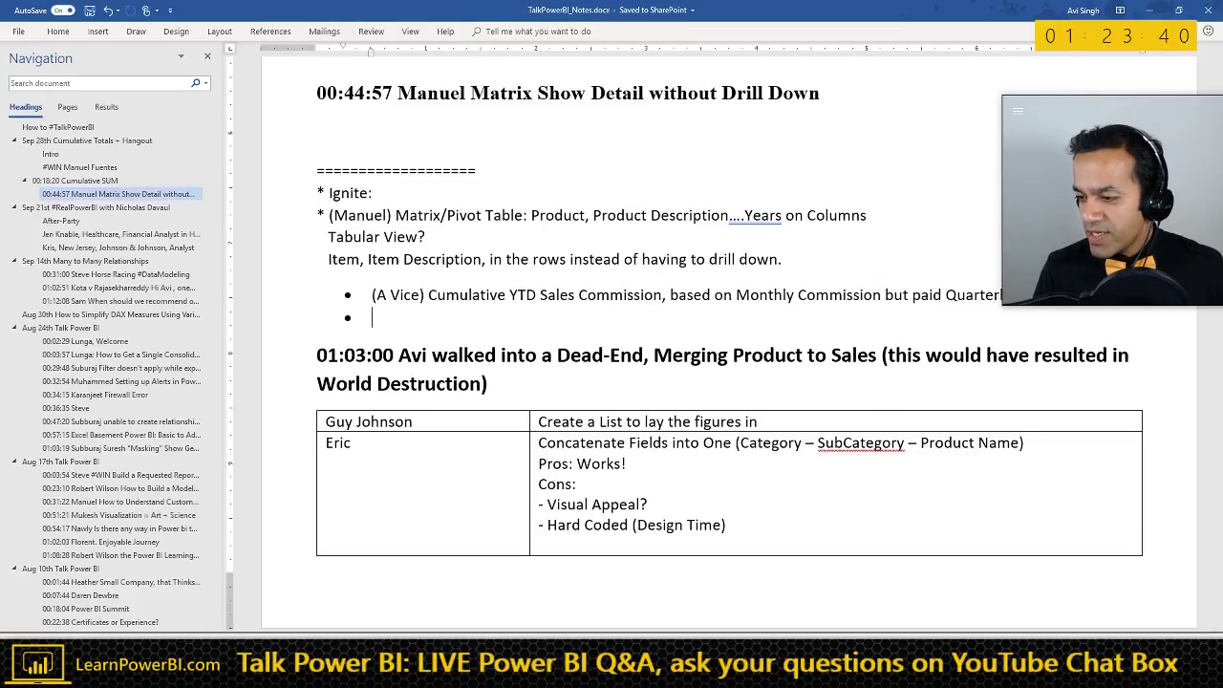
- Glance at the YouTube channel, return to Word, then switch to the Talk Power BI notes page
{"action": "key", "text": "alt+Tab"}
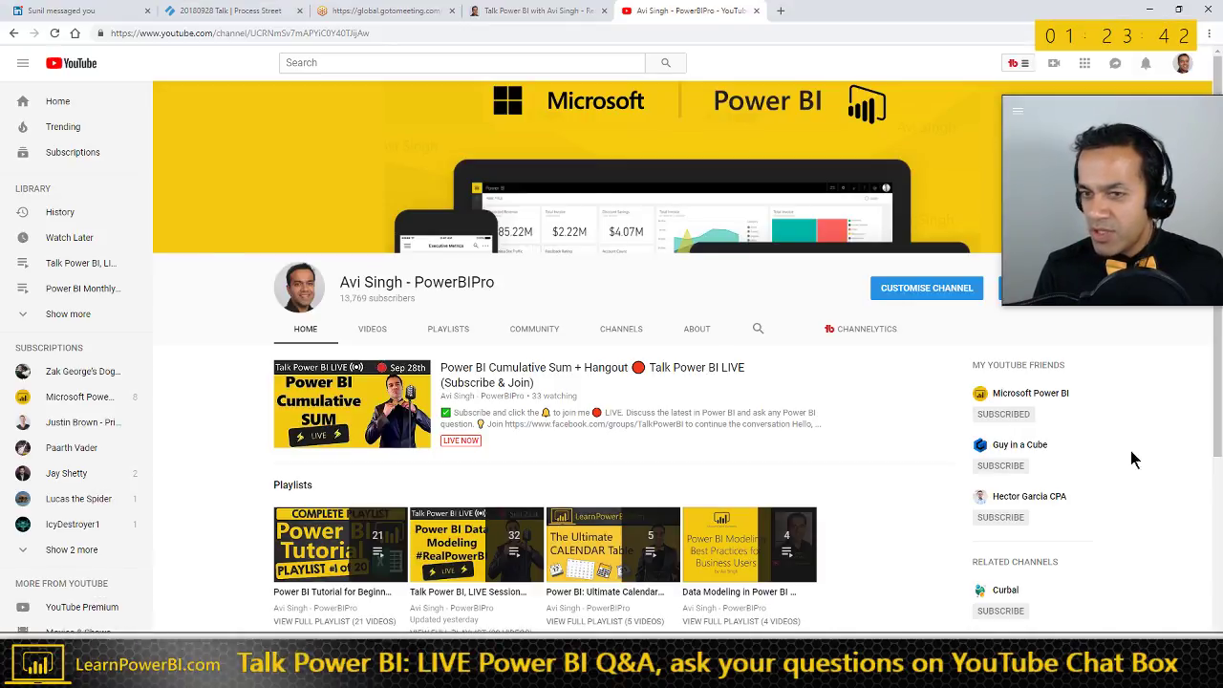
{"action": "key", "text": "alt+Tab"}
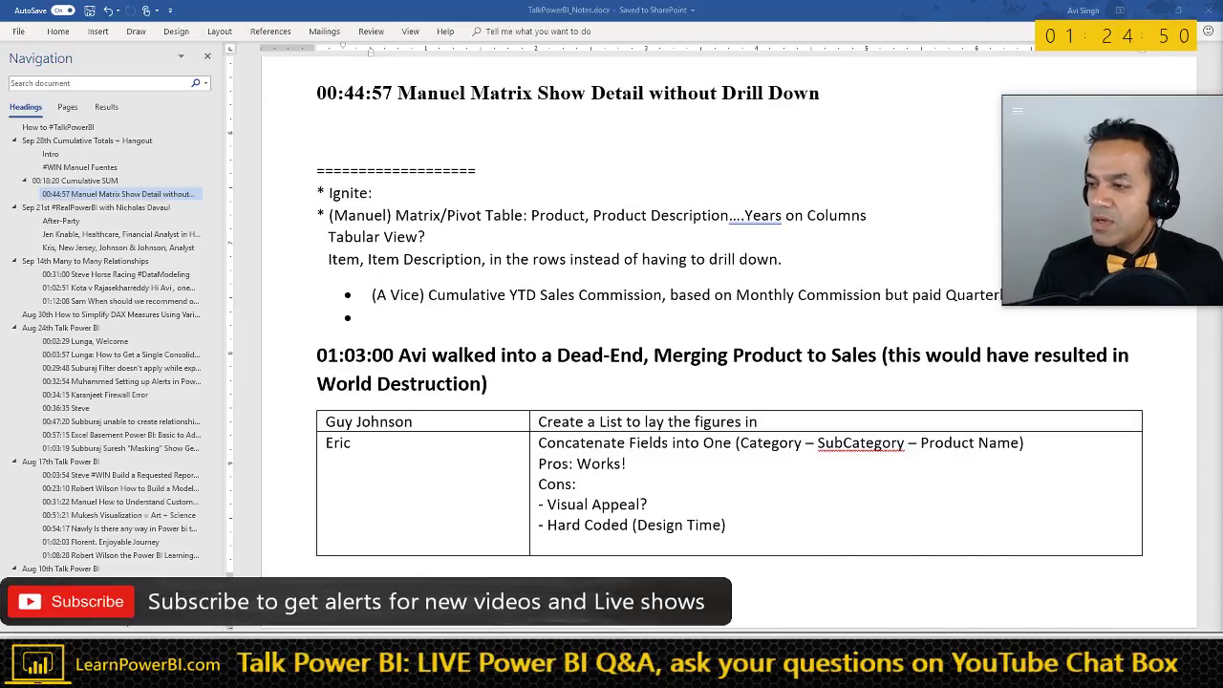
{"action": "key", "text": "alt+Tab"}
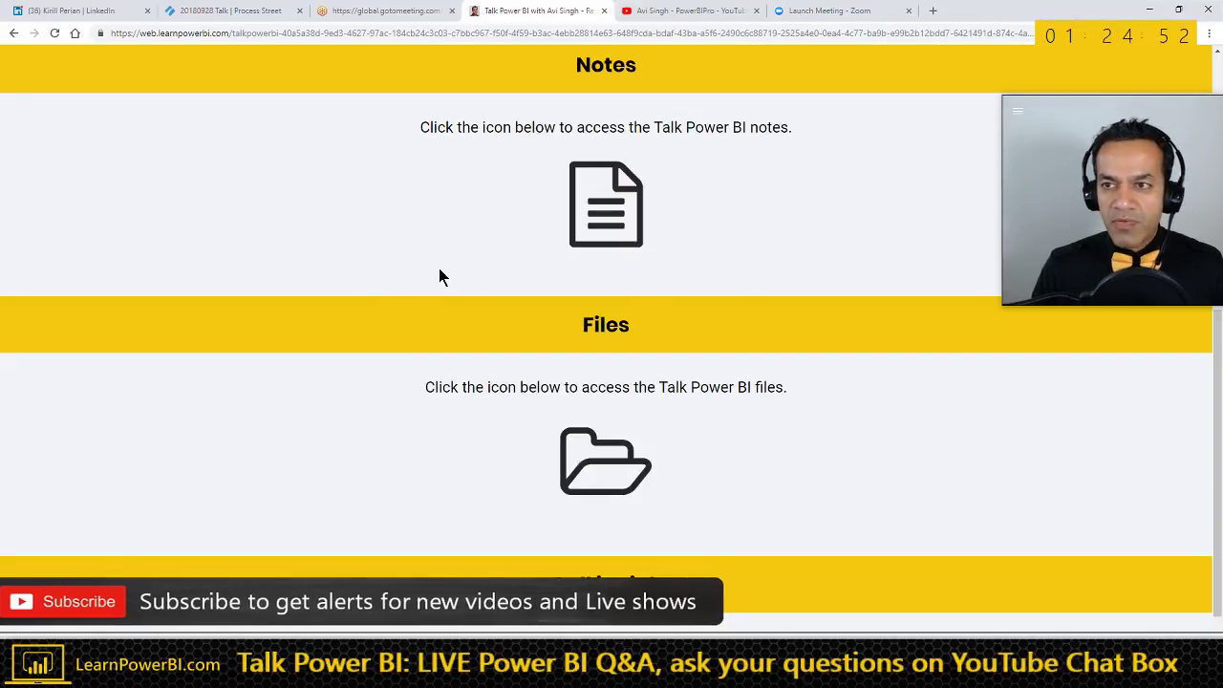
- Scroll the Talk Power BI page down to the Call in Link section, then return to Word
{"action": "left_click_drag", "start_coordinate": [1068, 125], "coordinate": [988, 98]}
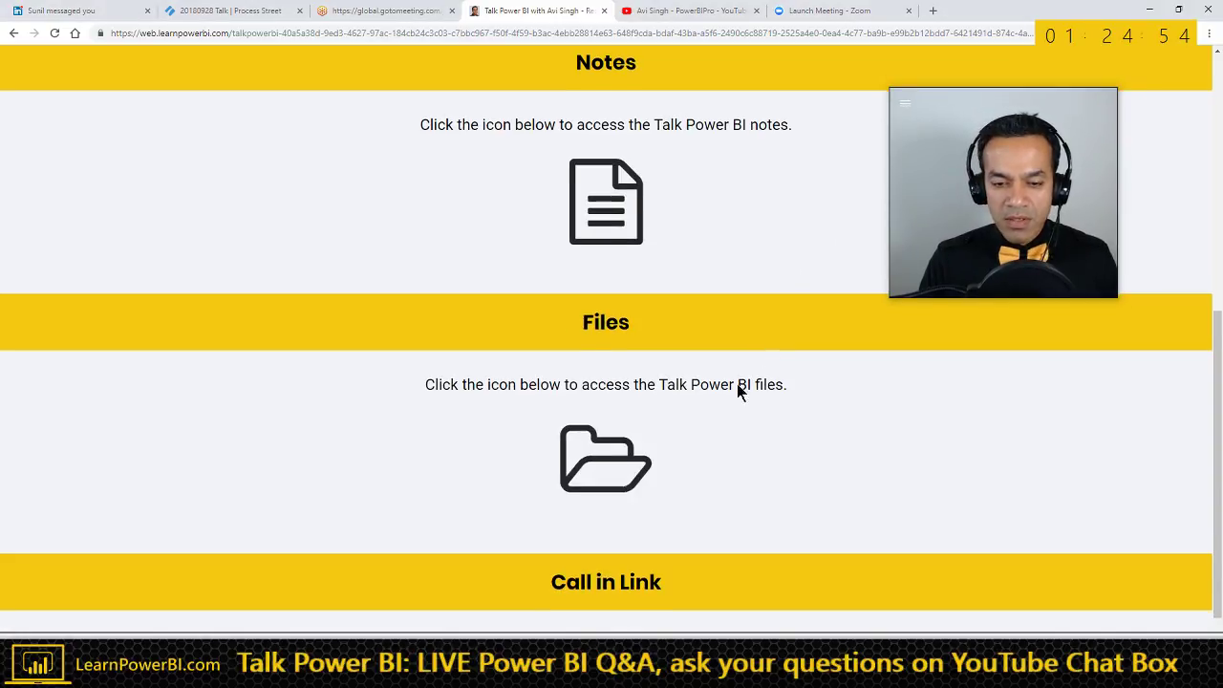
{"action": "scroll", "coordinate": [726, 421], "scroll_direction": "down", "scroll_amount": 2}
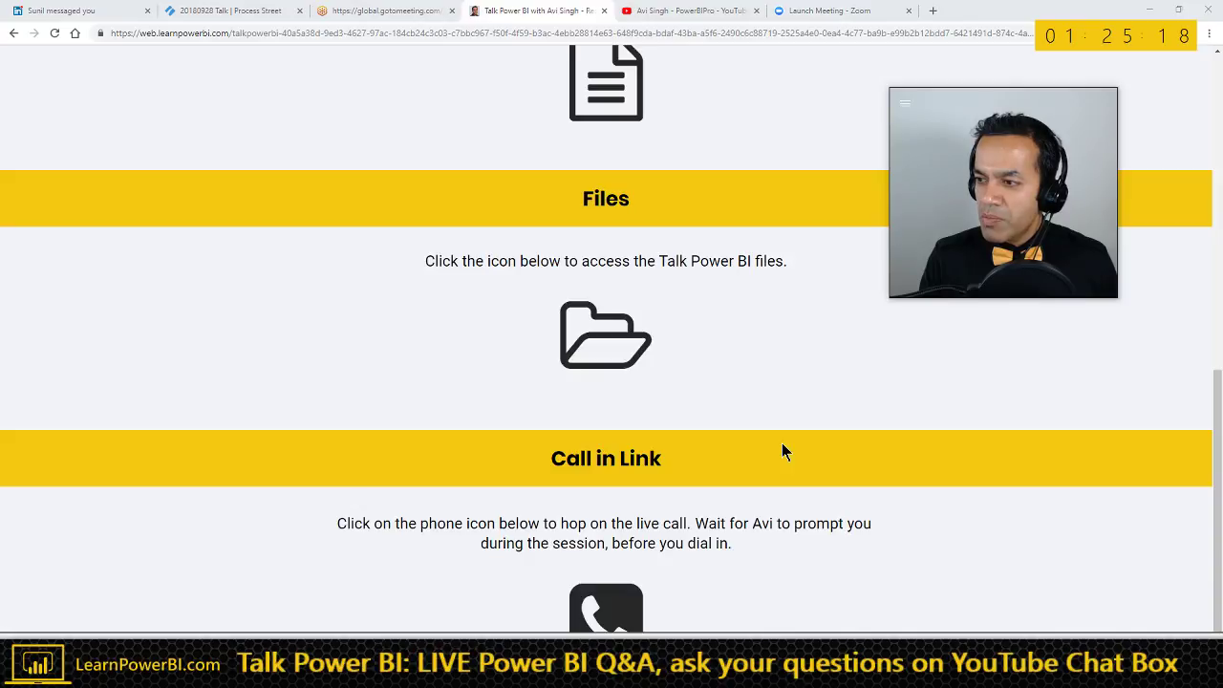
{"action": "key", "text": "alt+Tab"}
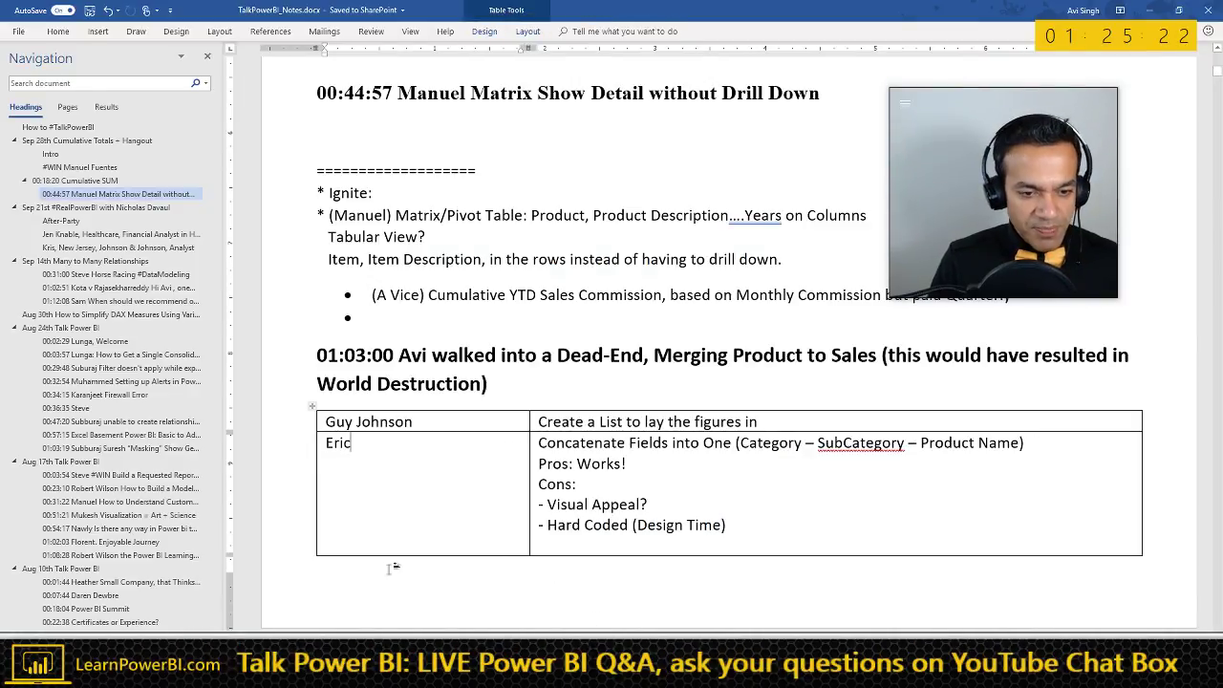
- Insert a bold level-2 heading line '01:25:31' above the Sep 21st heading
{"action": "scroll", "coordinate": [391, 567], "scroll_direction": "down", "scroll_amount": 5}
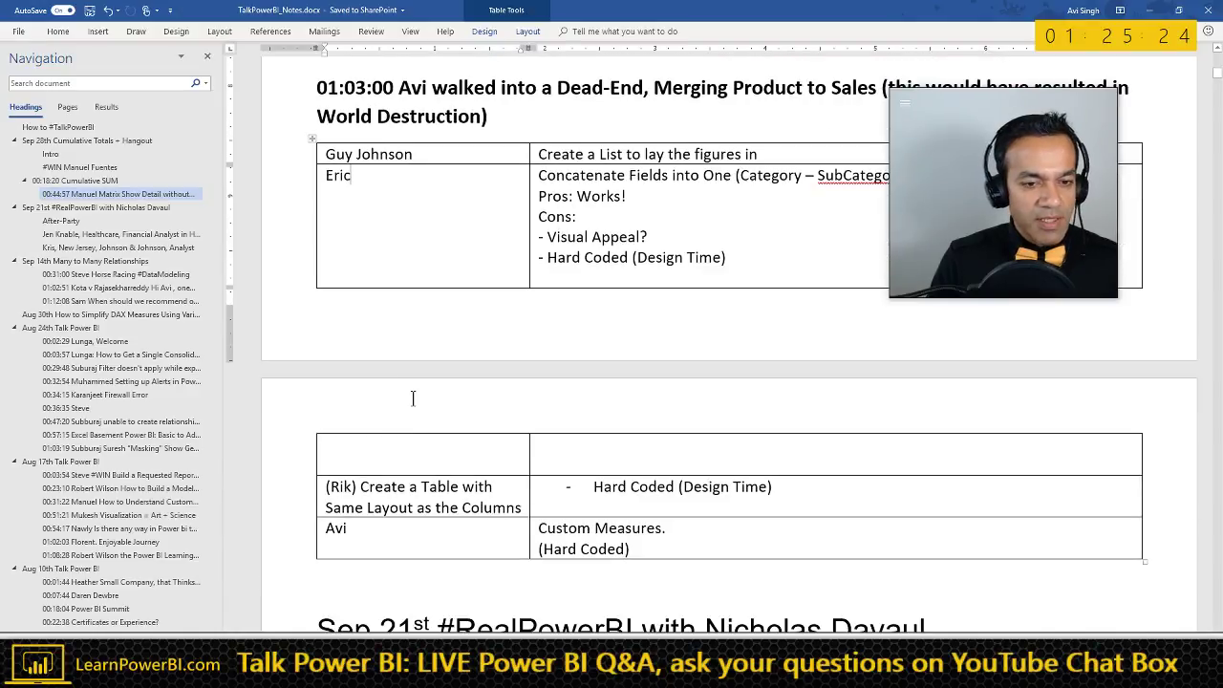
{"action": "scroll", "coordinate": [411, 401], "scroll_direction": "down", "scroll_amount": 3}
{"action": "left_click", "coordinate": [364, 430]}
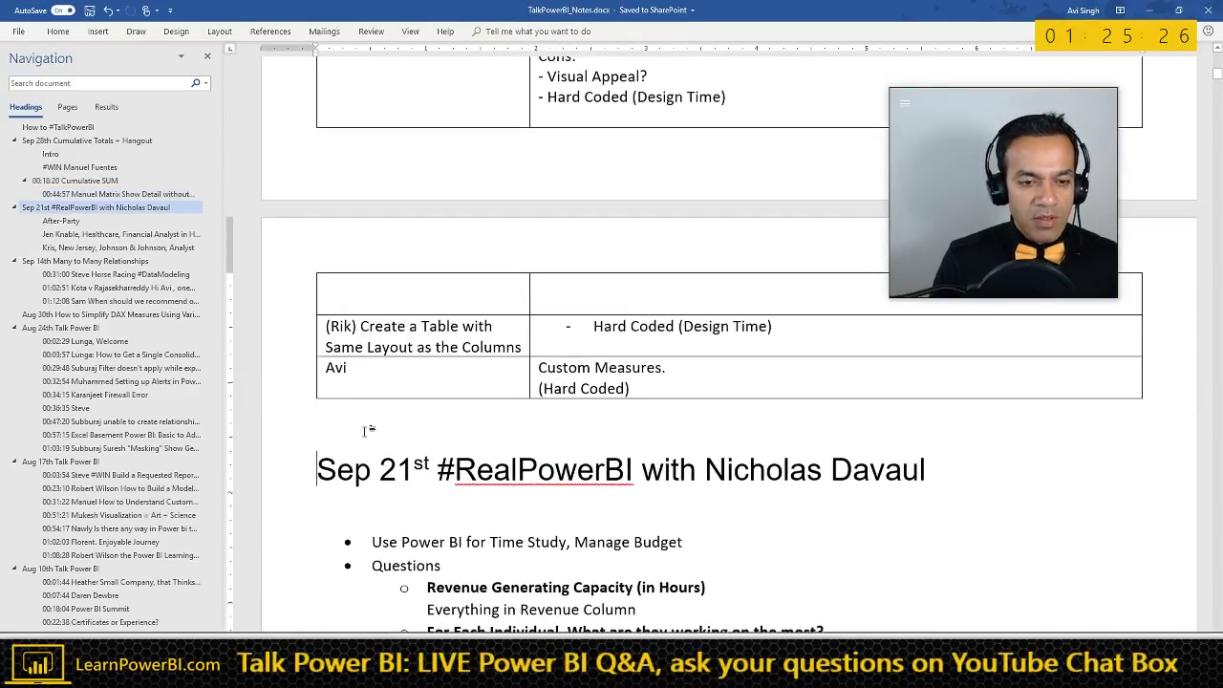
{"action": "key", "text": "Return"}
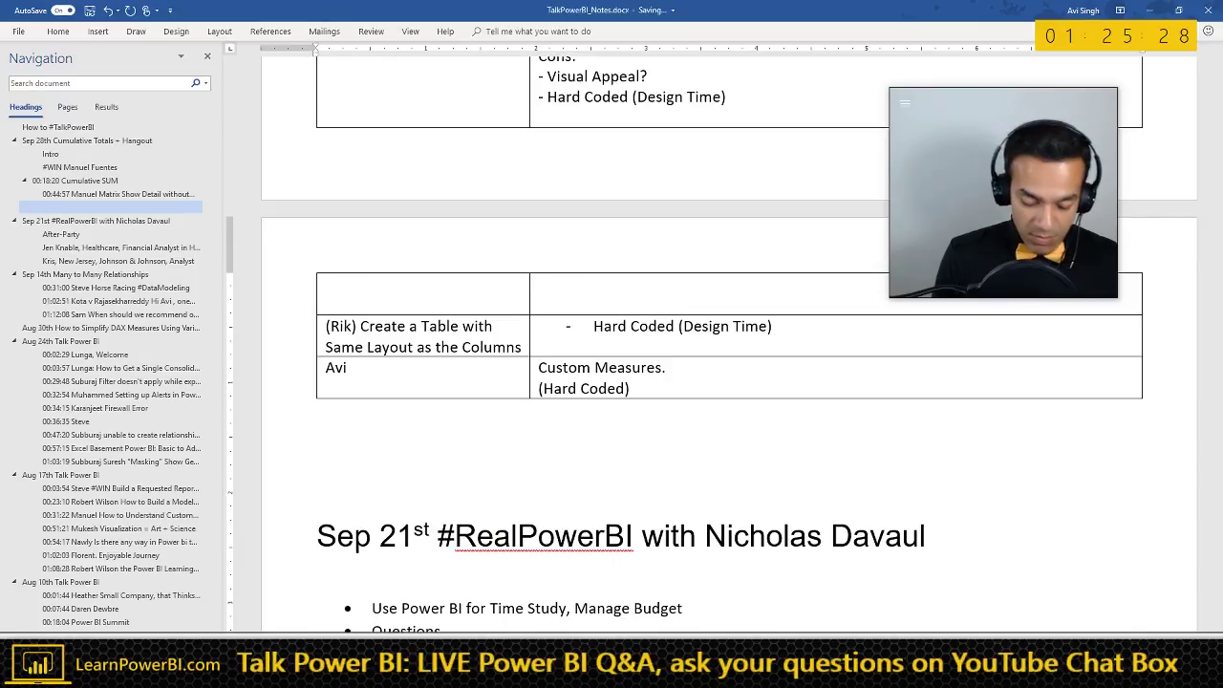
{"action": "type", "text": "1"}
{"action": "key", "text": "BackSpace"}
{"action": "type", "text": "01"}
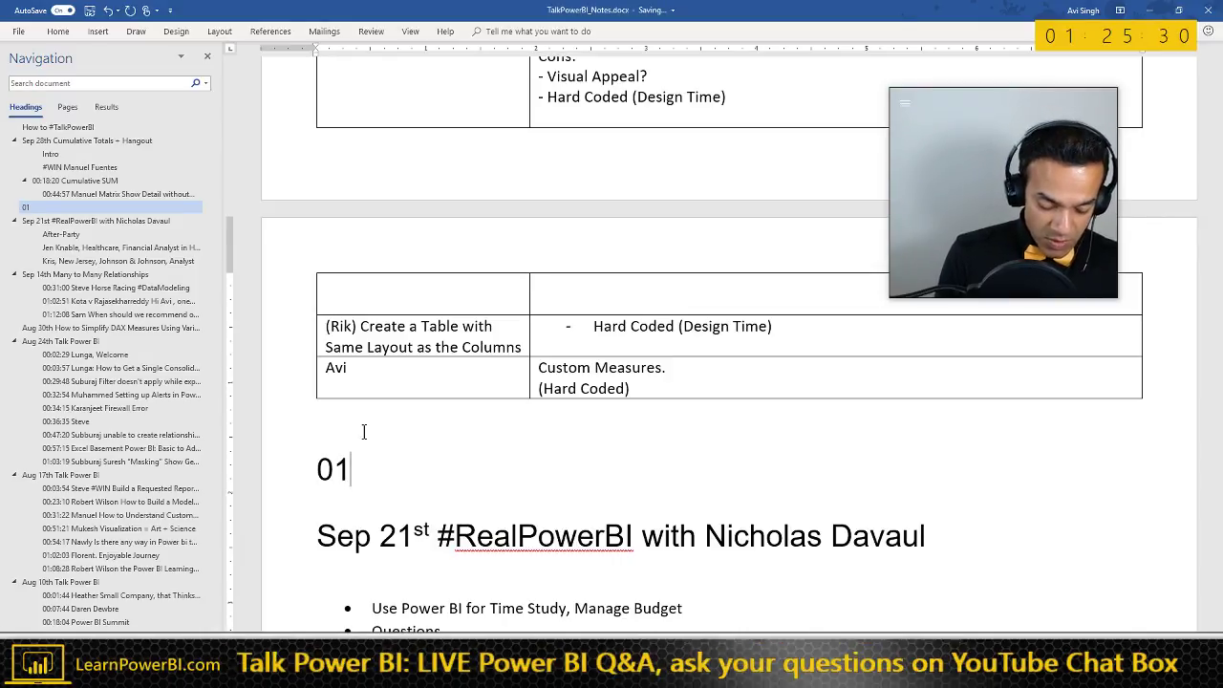
{"action": "type", "text": ":25:31"}
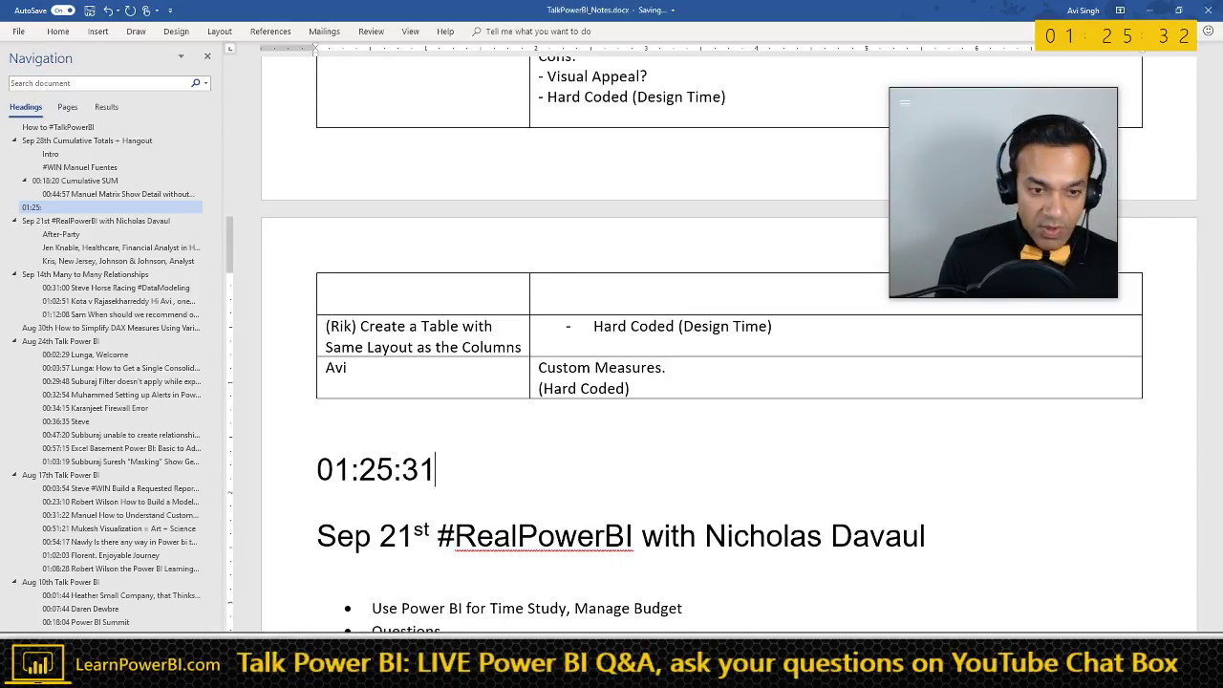
{"action": "key", "text": "ctrl+b"}
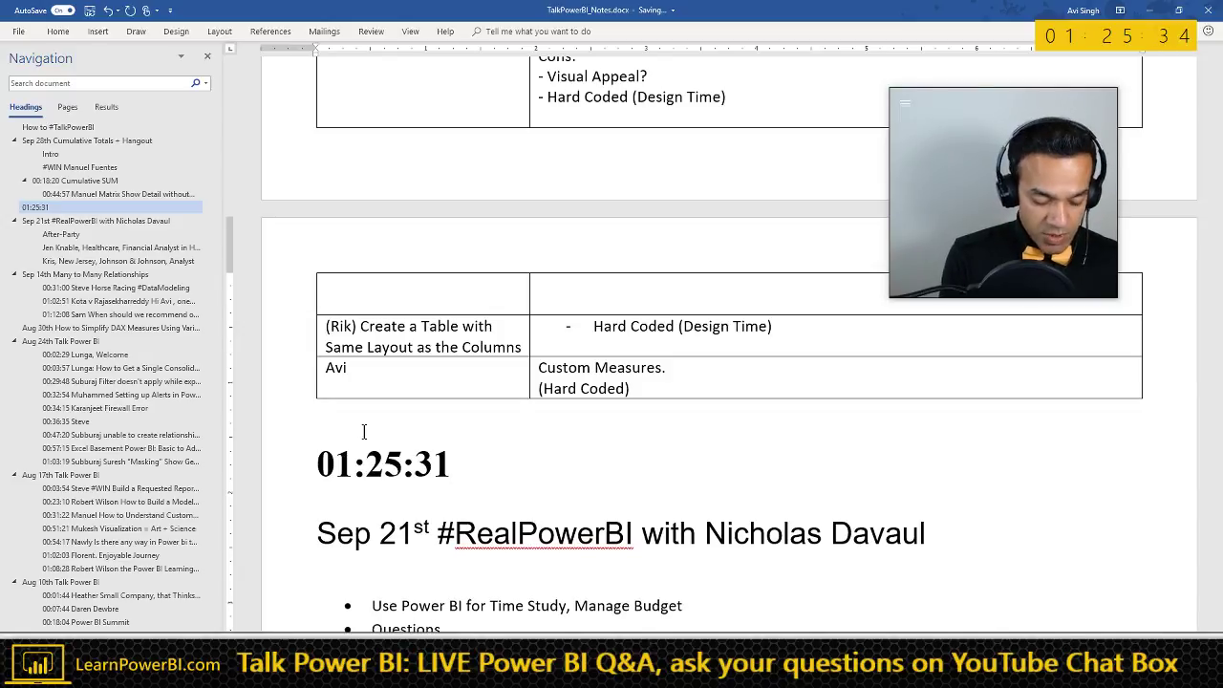
{"action": "key", "text": "ctrl+alt+2"}
- Complete the heading with 'Rolling Sum in a Matrix' and bring Power BI back to the front
{"action": "type", "text": "Maj"}
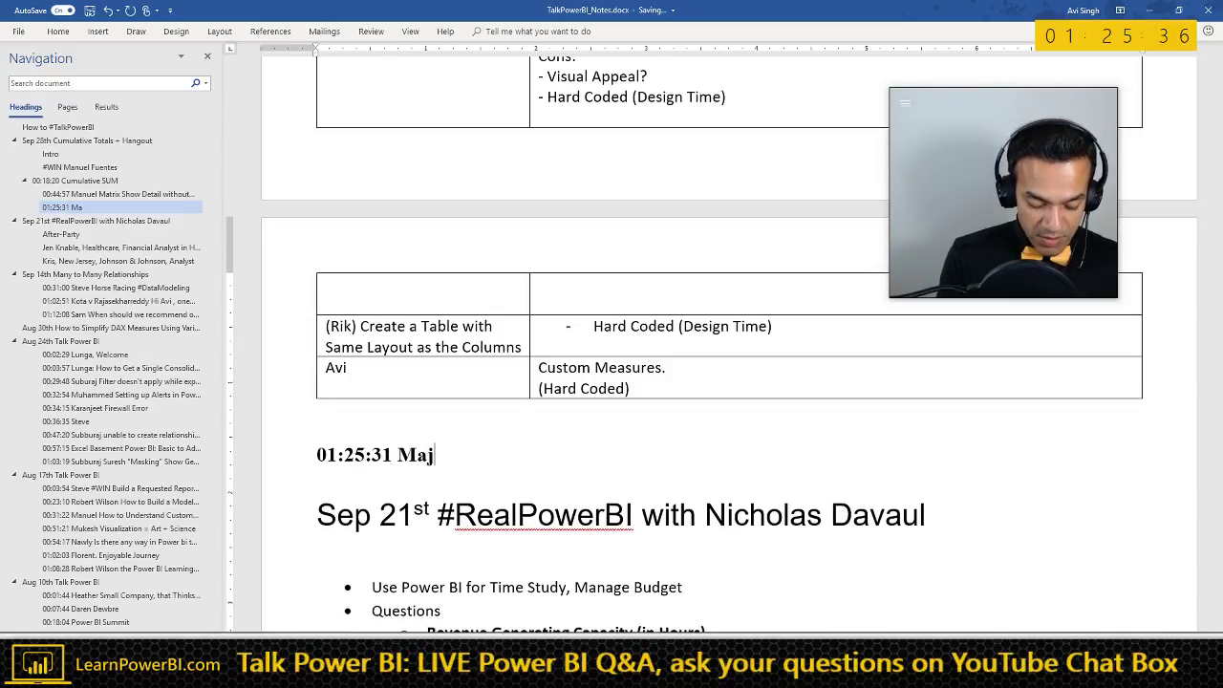
{"action": "type", "text": "ido Rolling"}
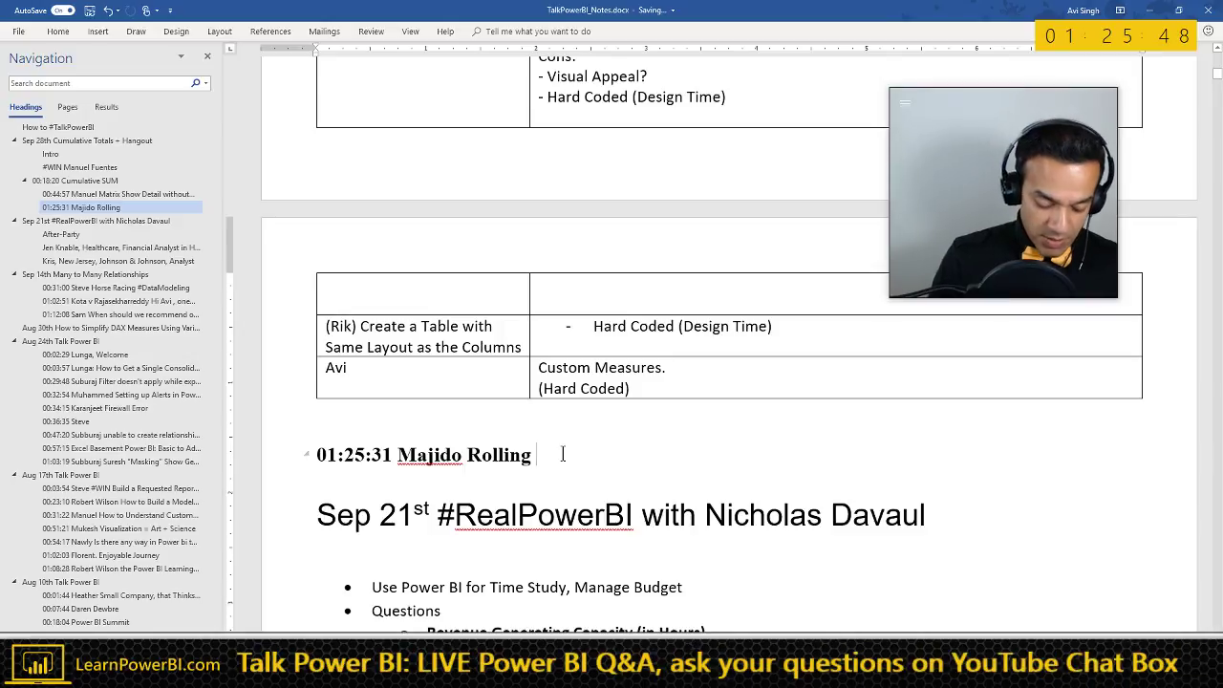
{"action": "type", "text": "Sum in a M"}
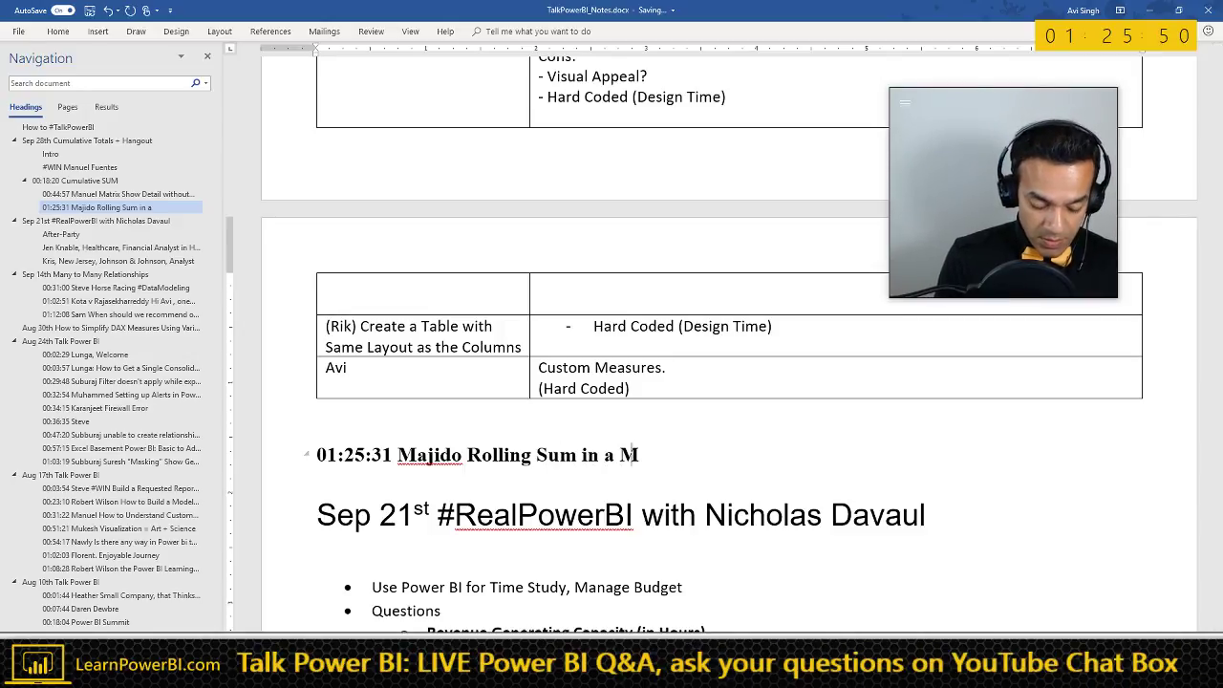
{"action": "type", "text": "atrix"}
{"action": "key", "text": "Return"}
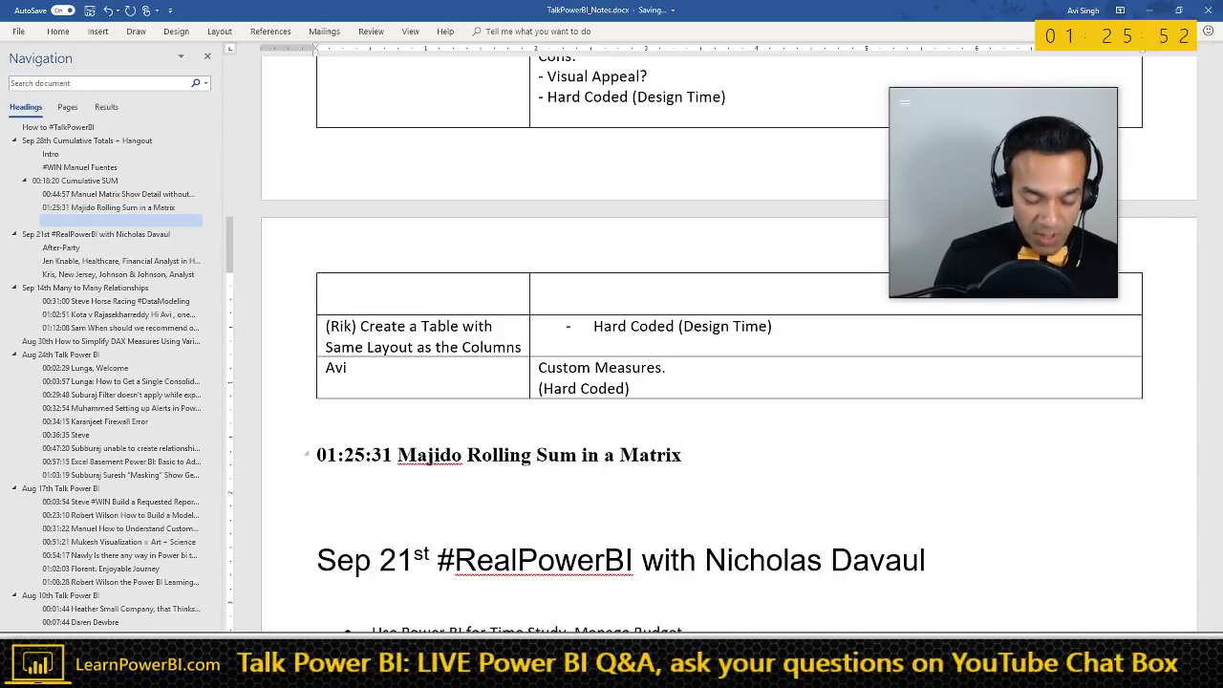
{"action": "key", "text": "BackSpace"}
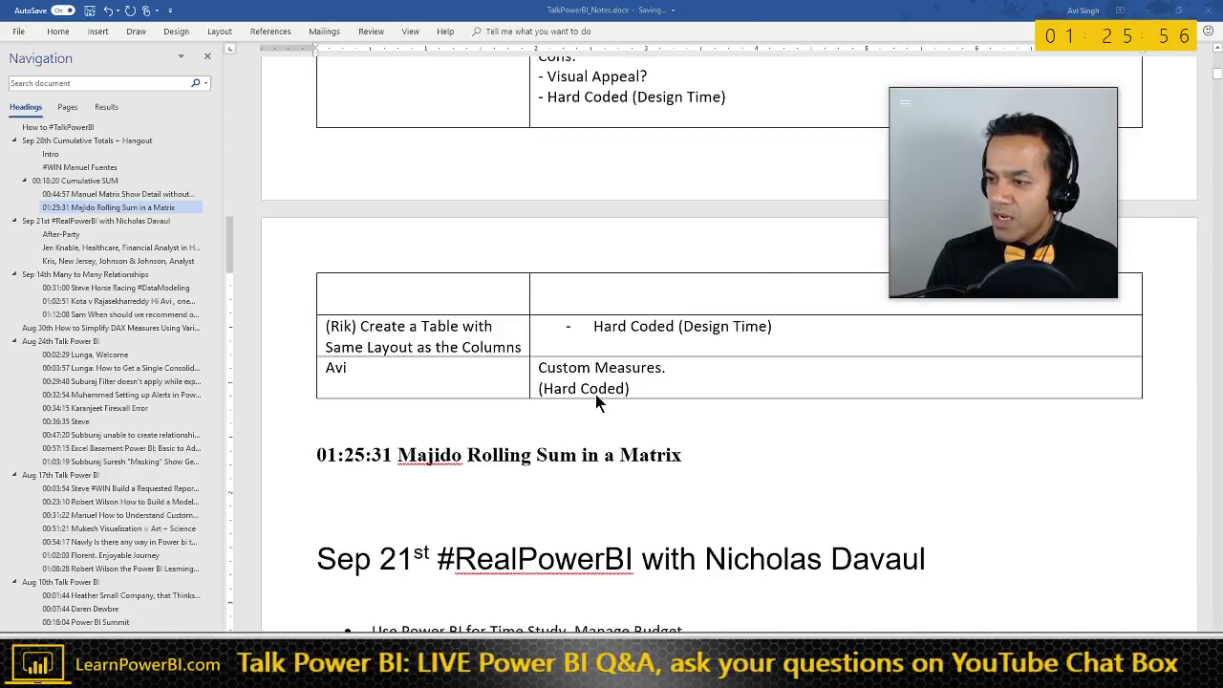
{"action": "key", "text": "alt+Tab"}
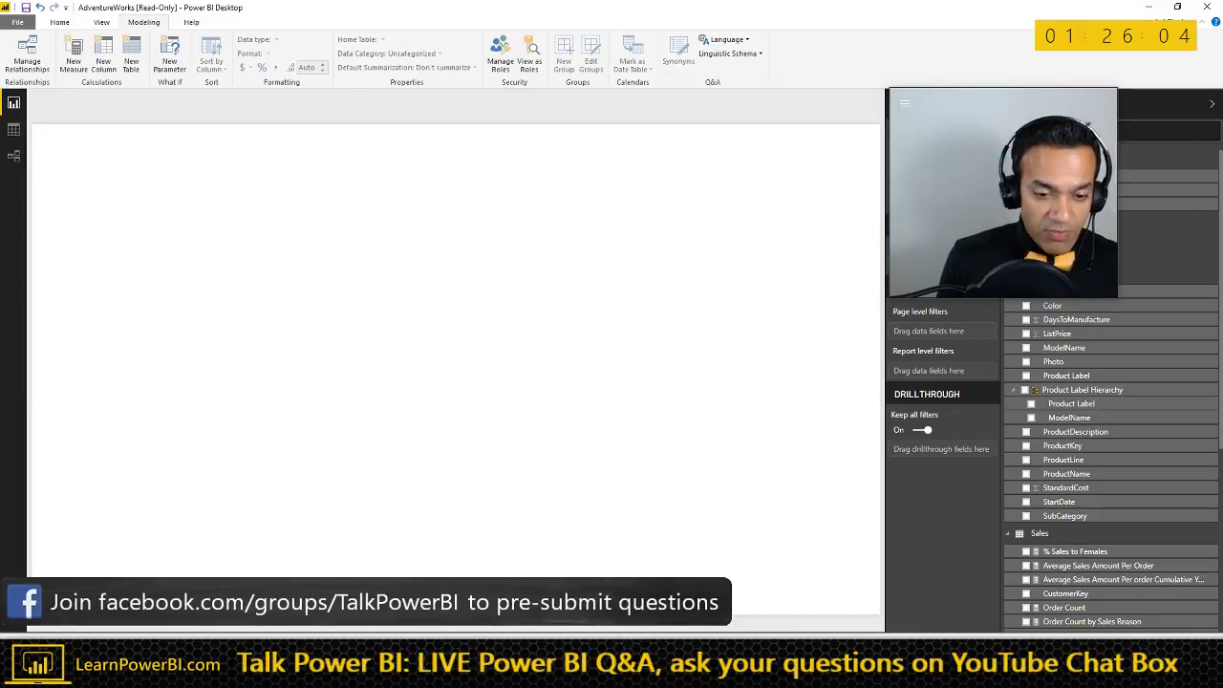
- Start saving the report, check the Talk Power BI web page, then return to the save dialog
{"action": "key", "text": "ctrl+s"}
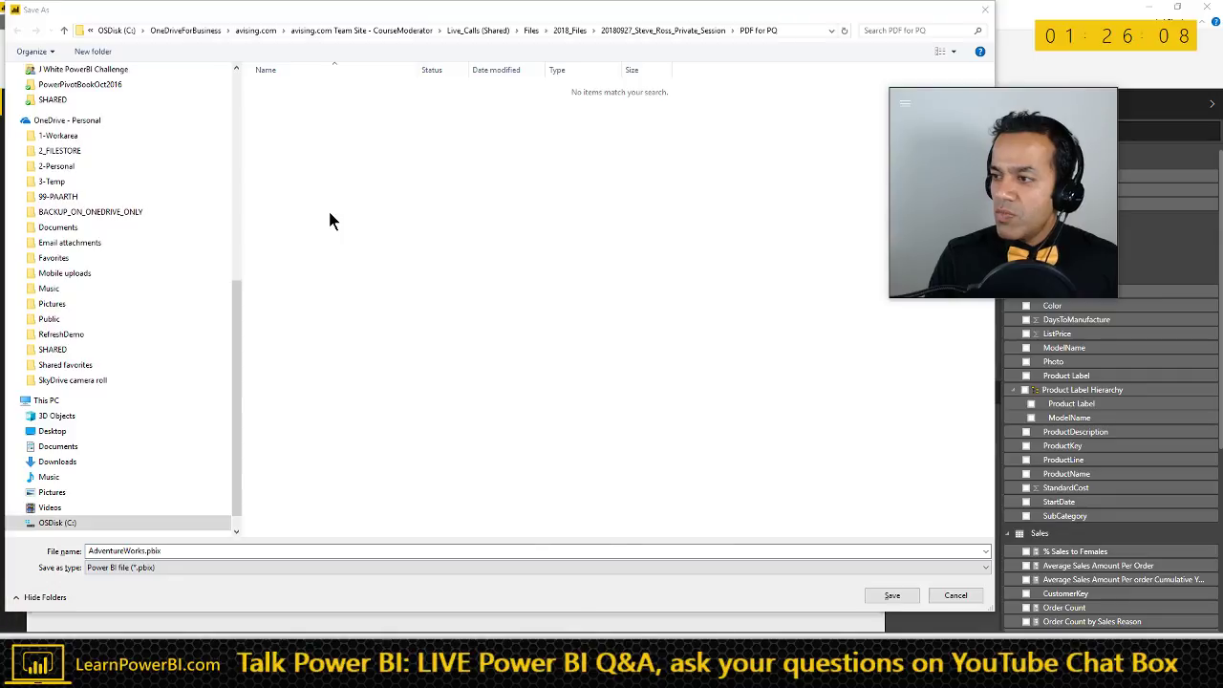
{"action": "key", "text": "alt+Tab"}
{"action": "scroll", "coordinate": [469, 277], "scroll_direction": "up", "scroll_amount": 7}
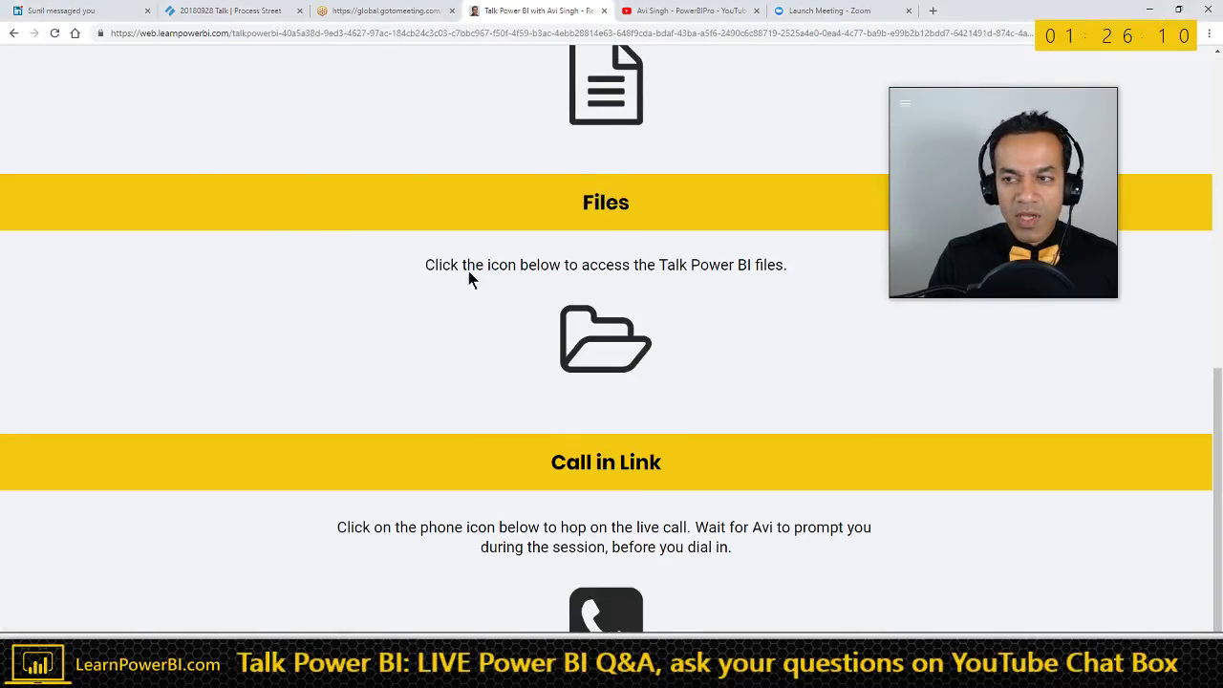
{"action": "scroll", "coordinate": [402, 323], "scroll_direction": "down", "scroll_amount": 4}
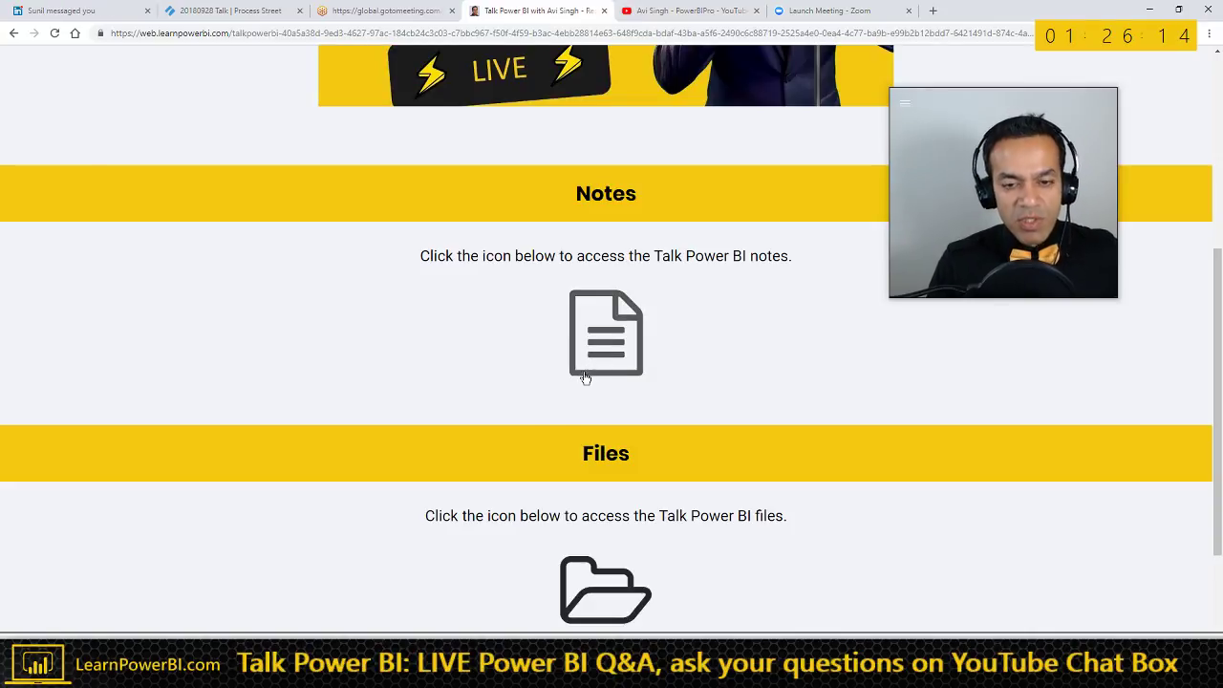
{"action": "scroll", "coordinate": [480, 475], "scroll_direction": "down", "scroll_amount": 1}
{"action": "scroll", "coordinate": [481, 475], "scroll_direction": "down", "scroll_amount": 1}
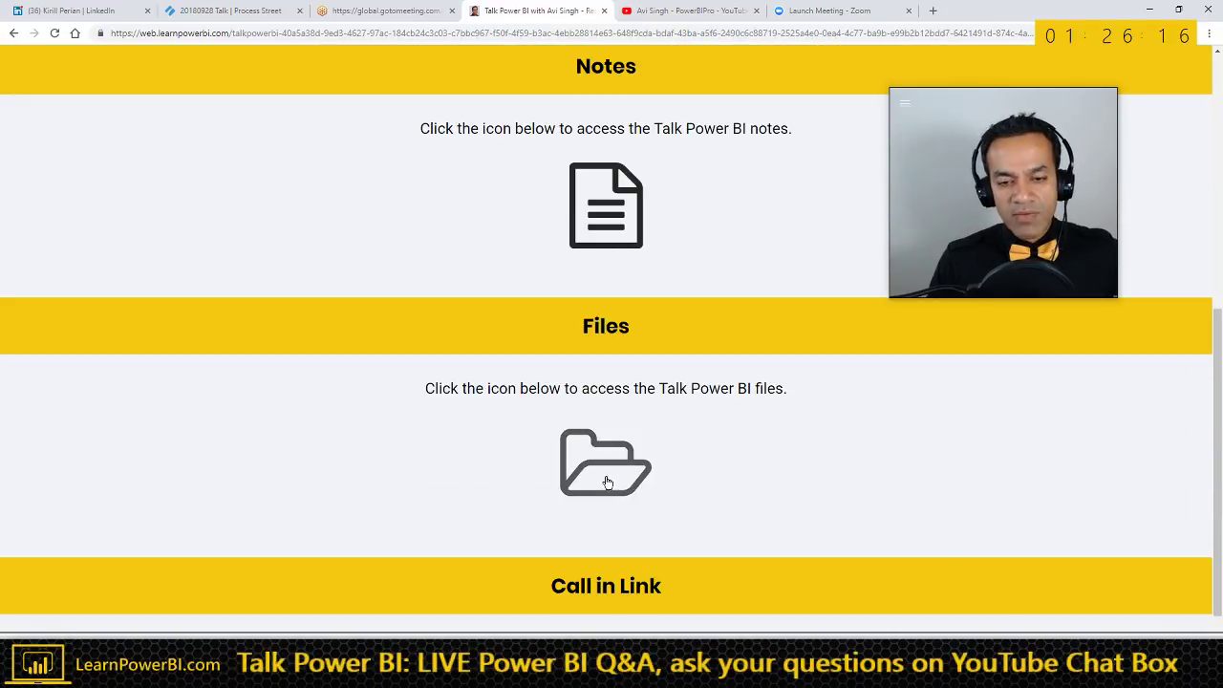
{"action": "key", "text": "alt+Tab"}
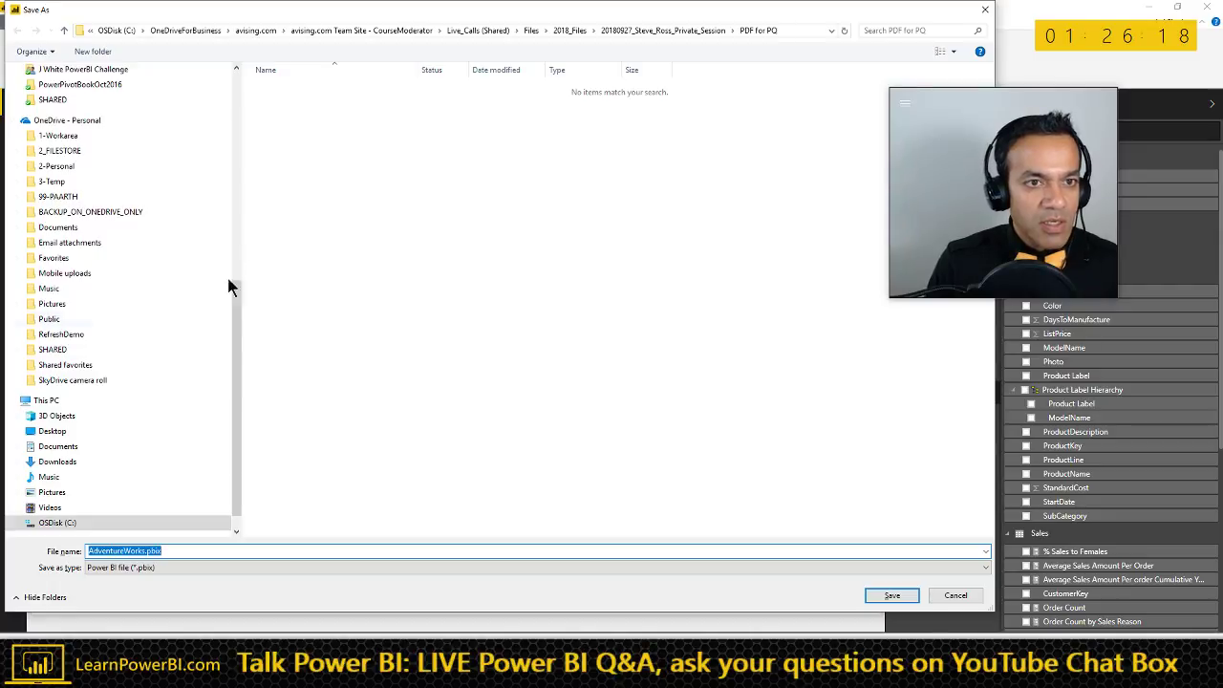
- Save the report in Talk Power BI Files (SHARED PUBLIC) > 2018_Files under a date-prefixed file name
{"action": "left_click_drag", "start_coordinate": [238, 355], "coordinate": [259, 110]}
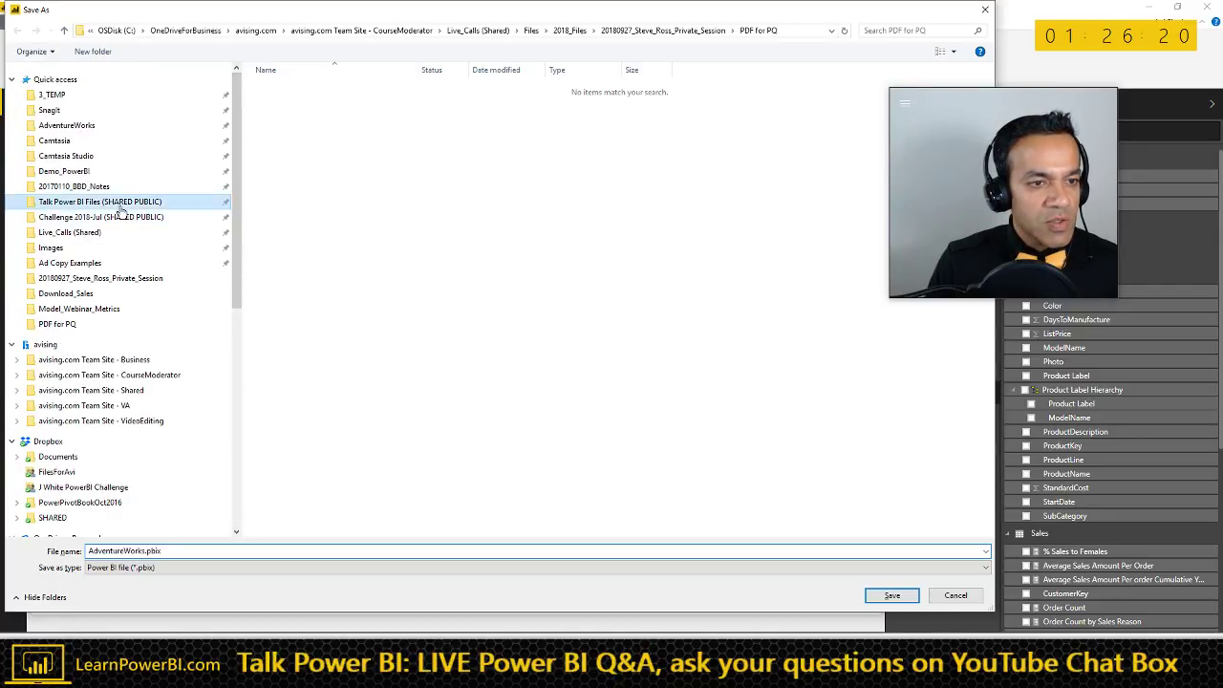
{"action": "left_click", "coordinate": [120, 204]}
{"action": "left_click", "coordinate": [286, 103]}
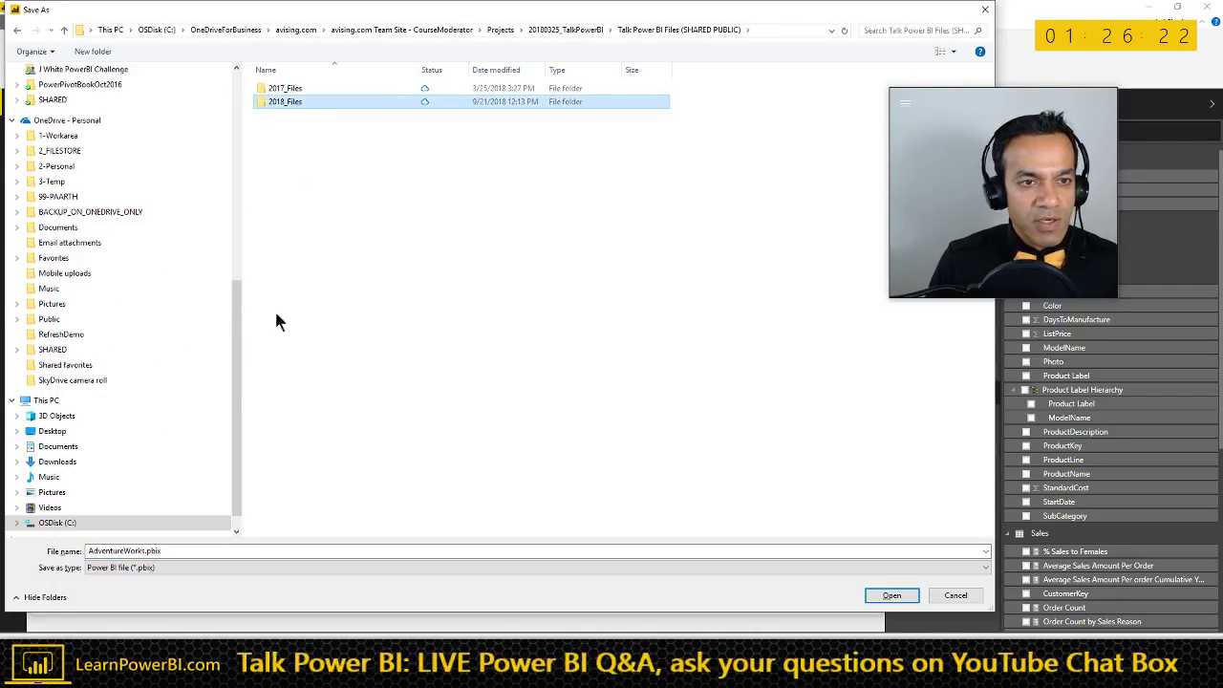
{"action": "key", "text": "Return"}
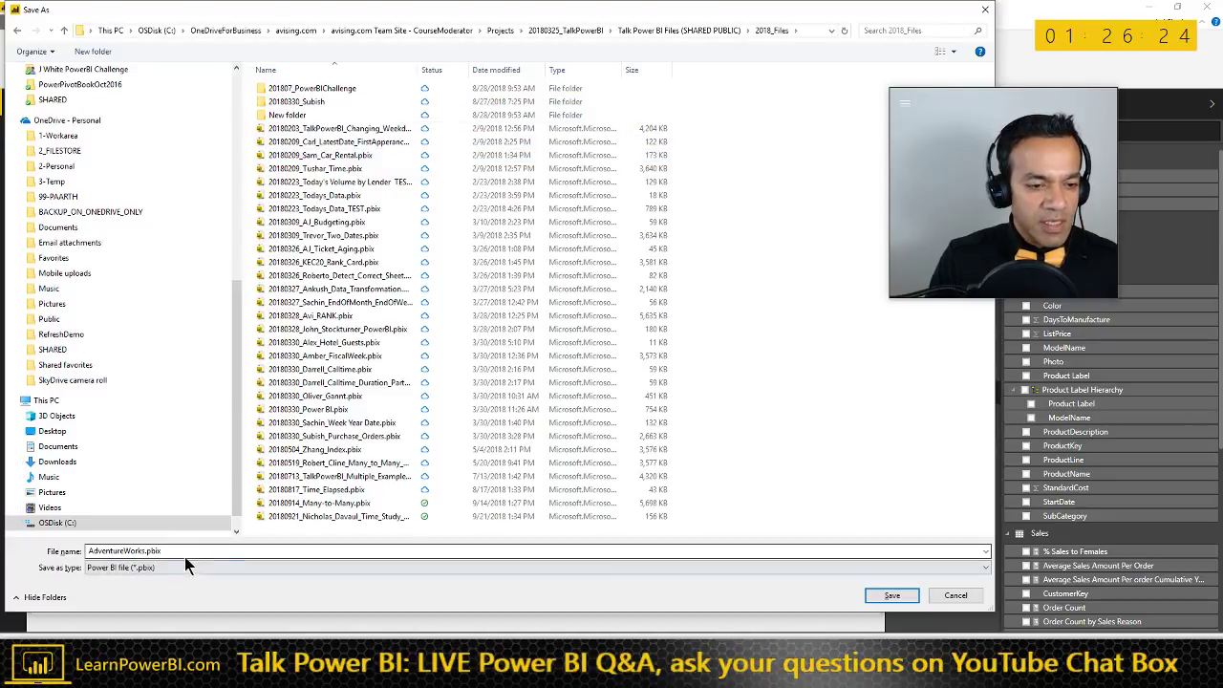
{"action": "double_click", "coordinate": [187, 552]}
{"action": "key", "text": "Home"}
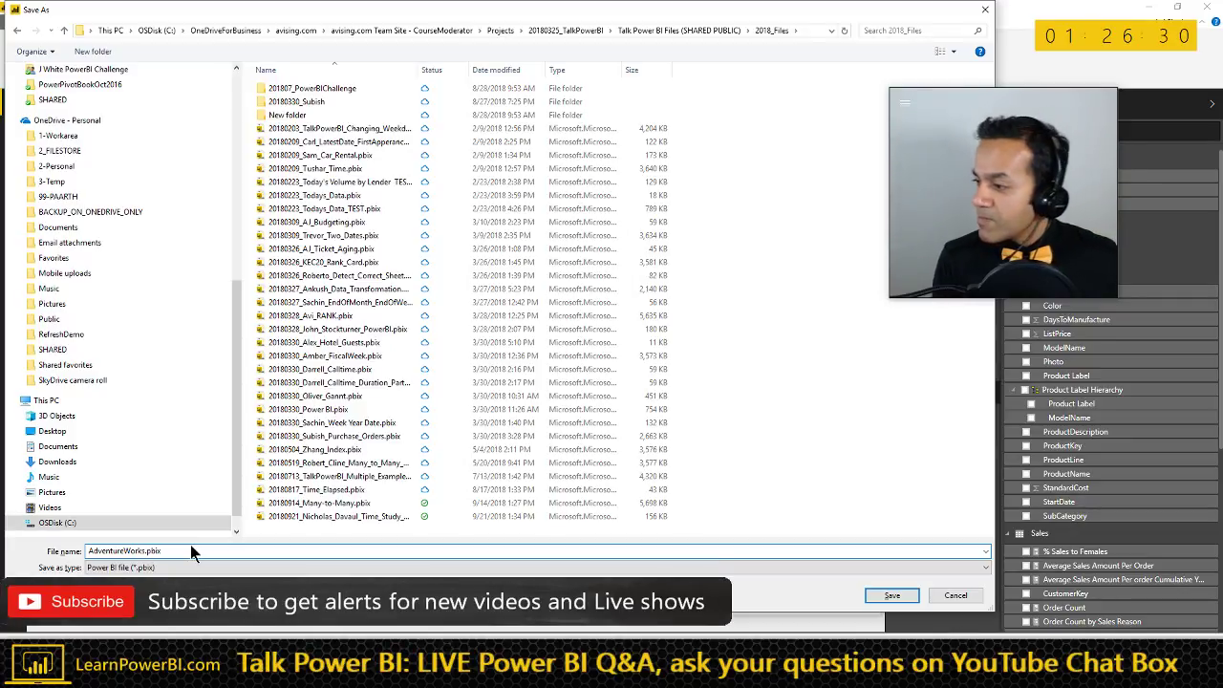
{"action": "type", "text": "201909"}
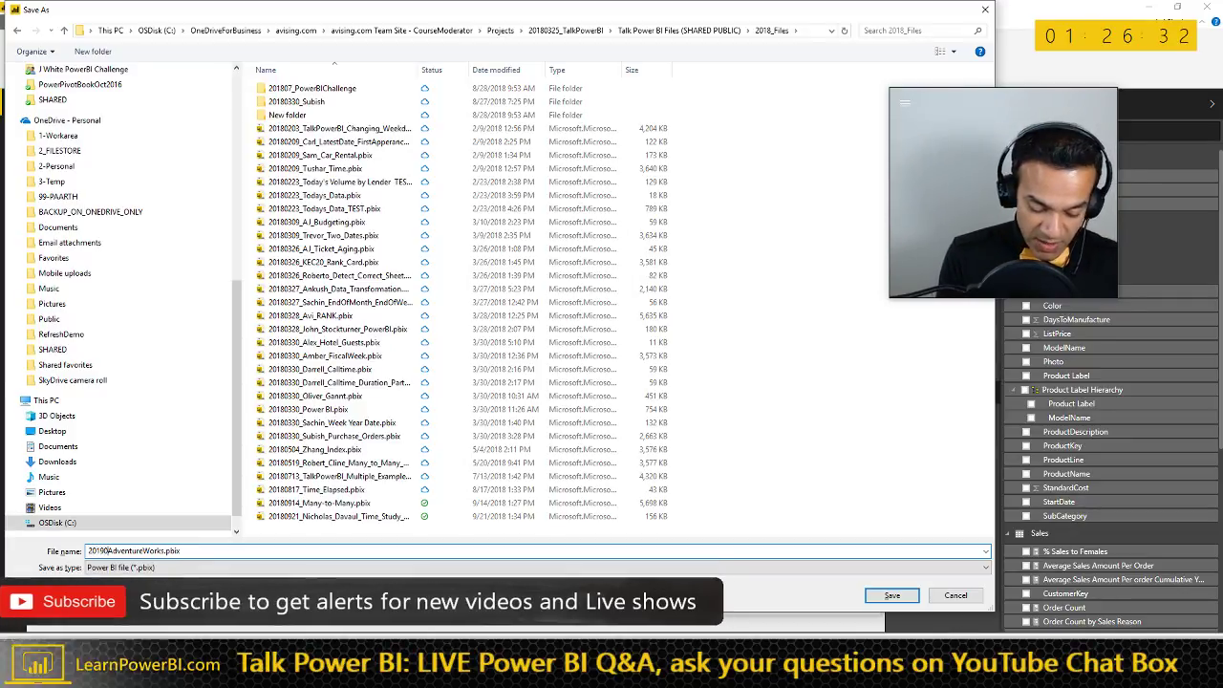
{"action": "type", "text": "28"}
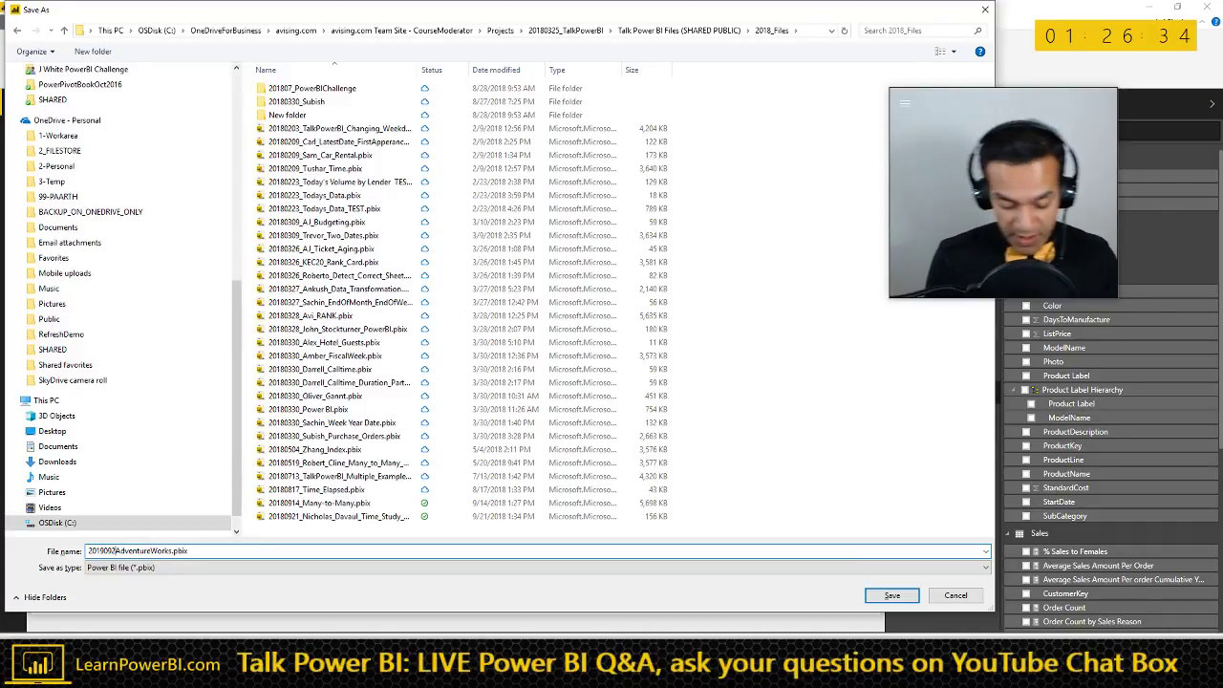
{"action": "type", "text": "_"}
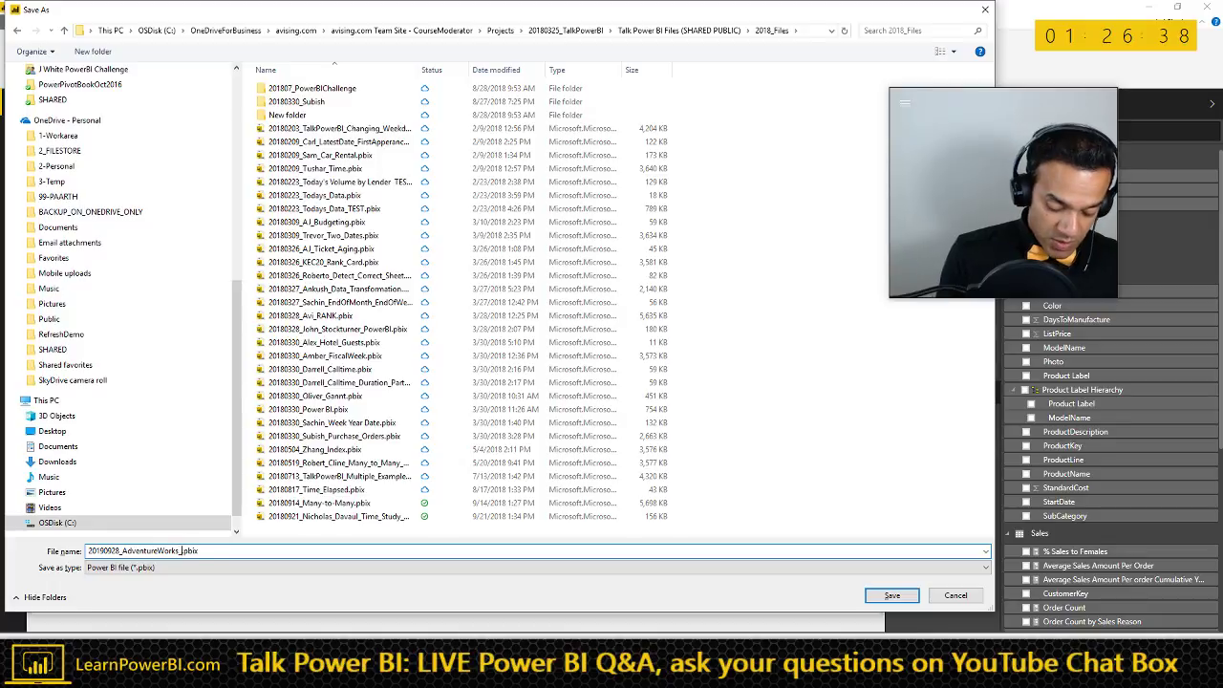
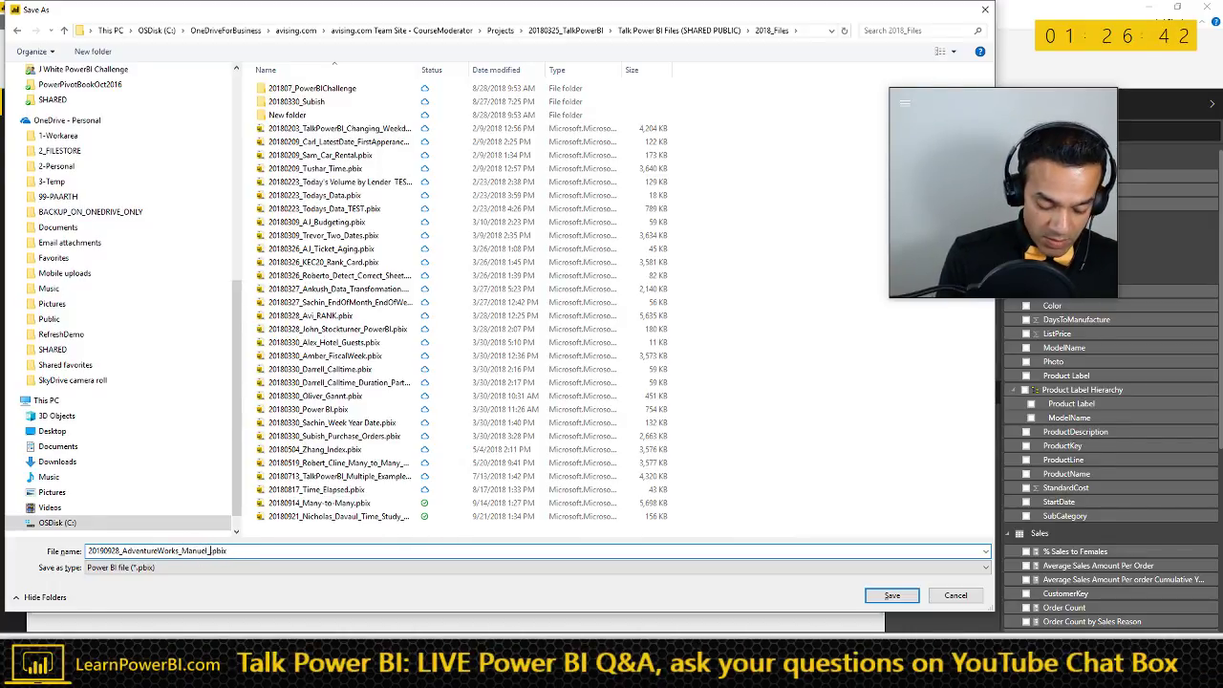
{"action": "key", "text": "Return"}
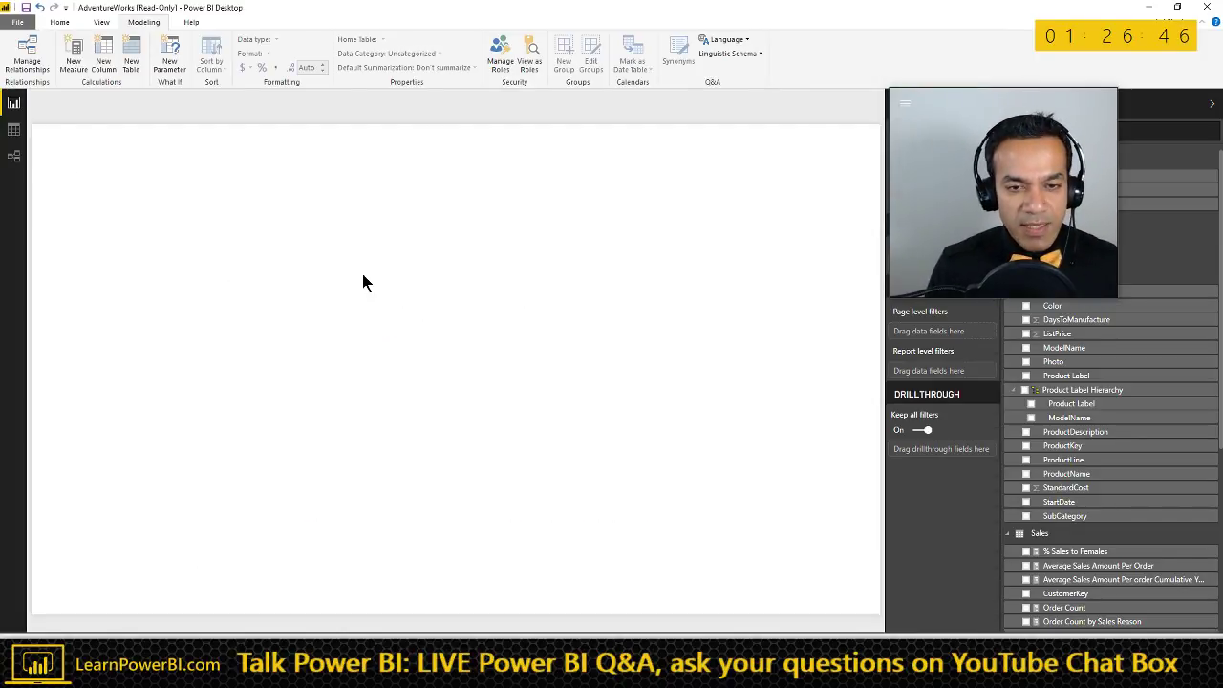
- Insert a text box with font size 32, stretched into a wide, short strip across the top
{"action": "left_click", "coordinate": [67, 26]}
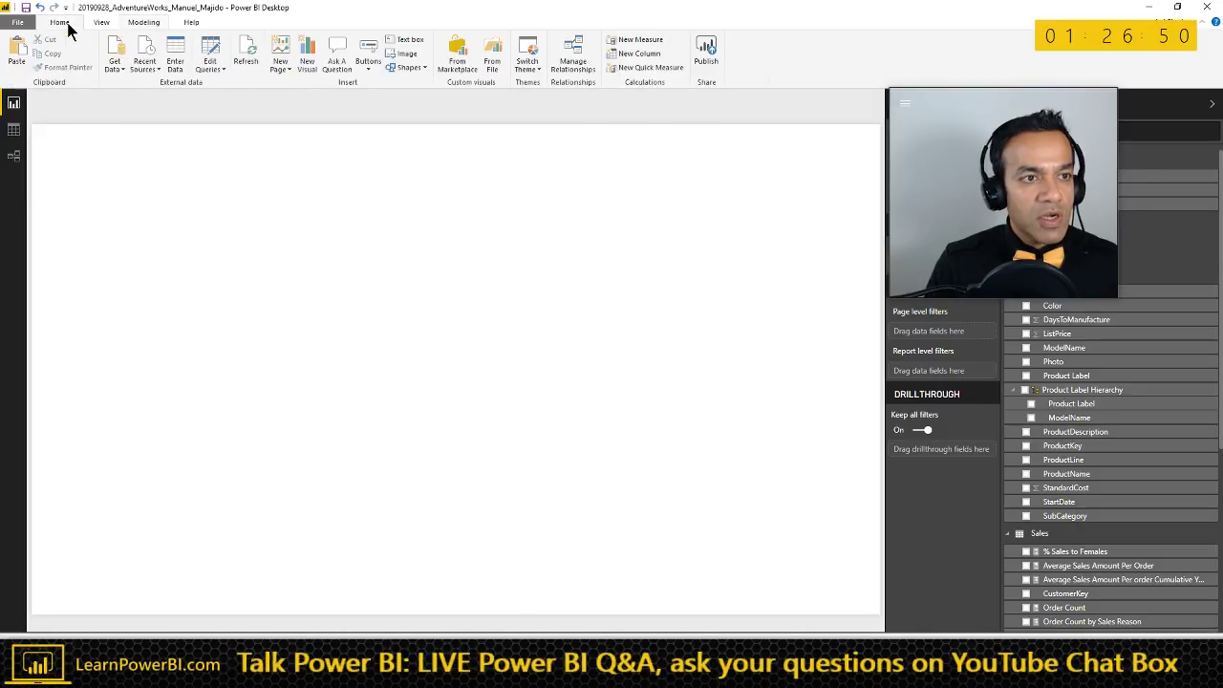
{"action": "left_click", "coordinate": [407, 40]}
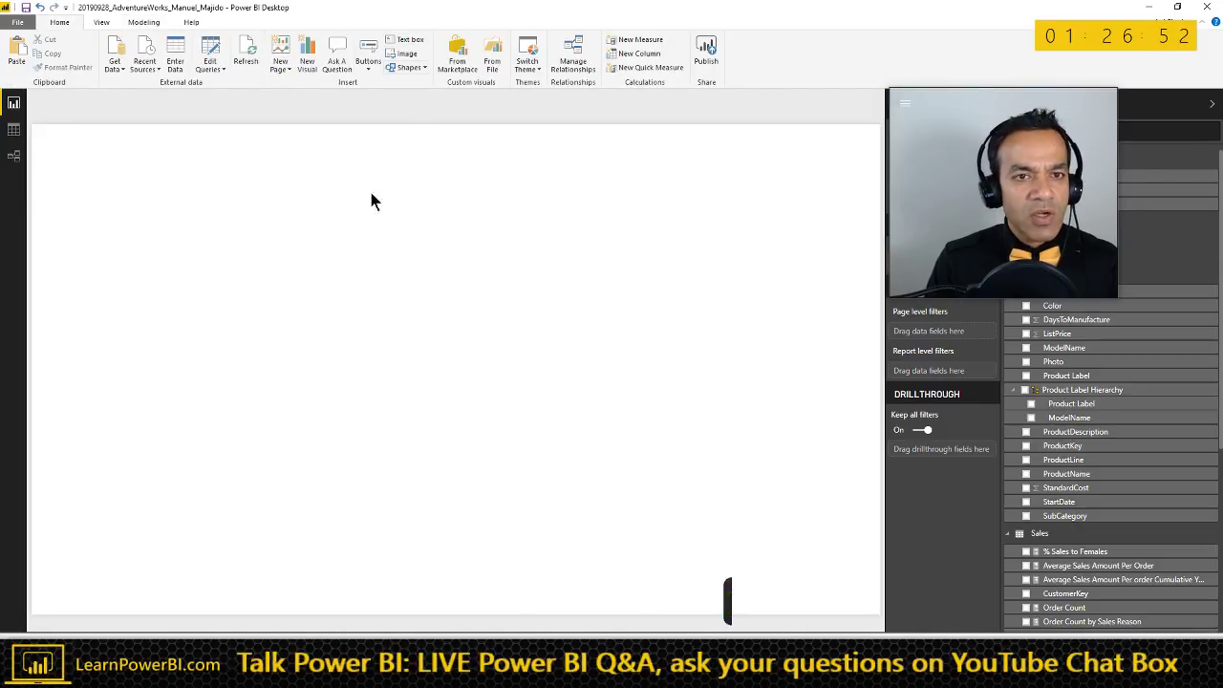
{"action": "left_click", "coordinate": [83, 169]}
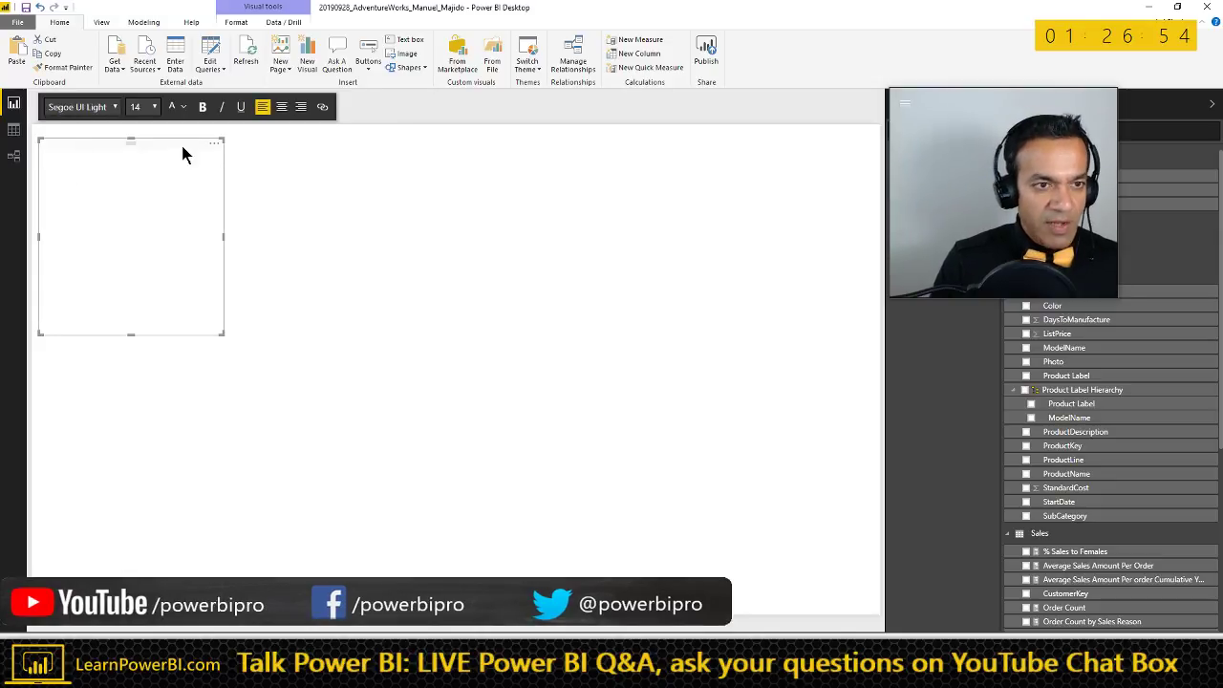
{"action": "left_click", "coordinate": [154, 107]}
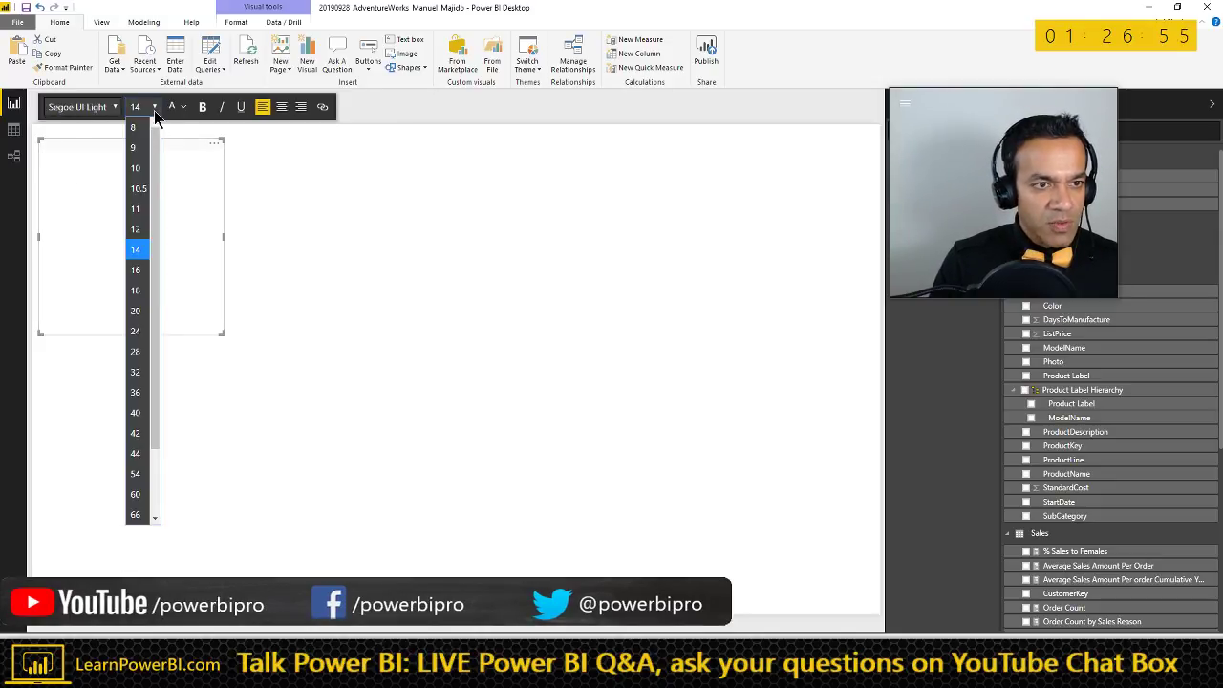
{"action": "left_click", "coordinate": [137, 375]}
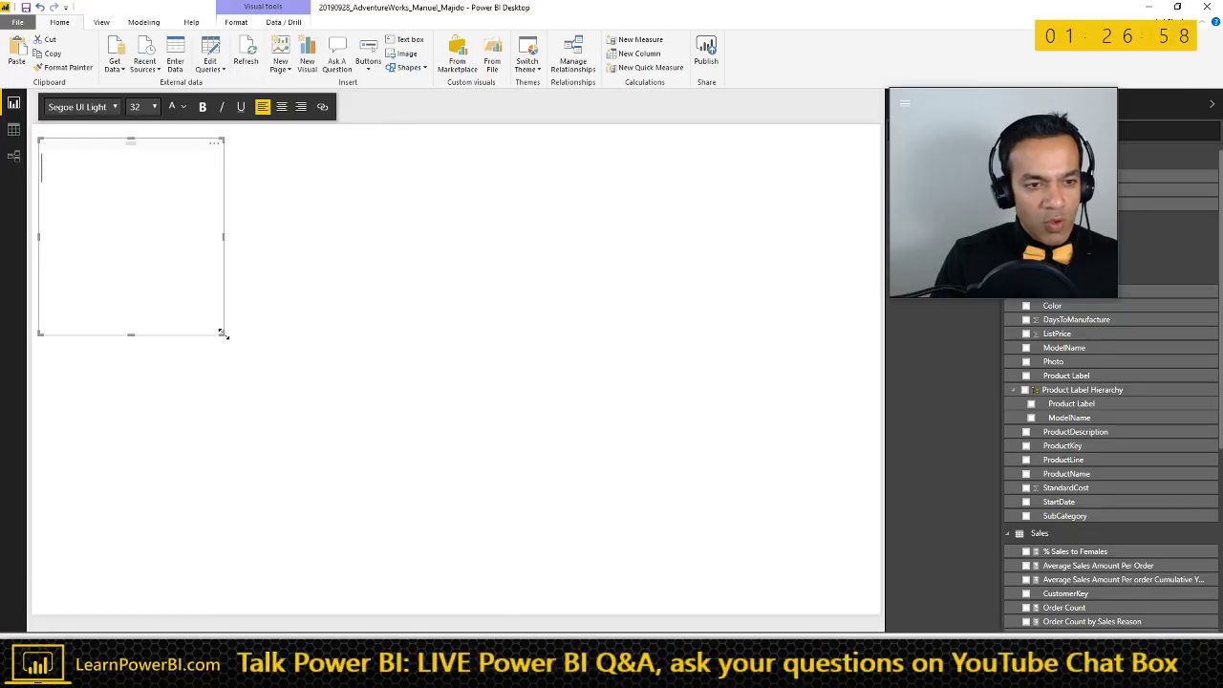
{"action": "left_click_drag", "start_coordinate": [223, 334], "coordinate": [838, 214]}
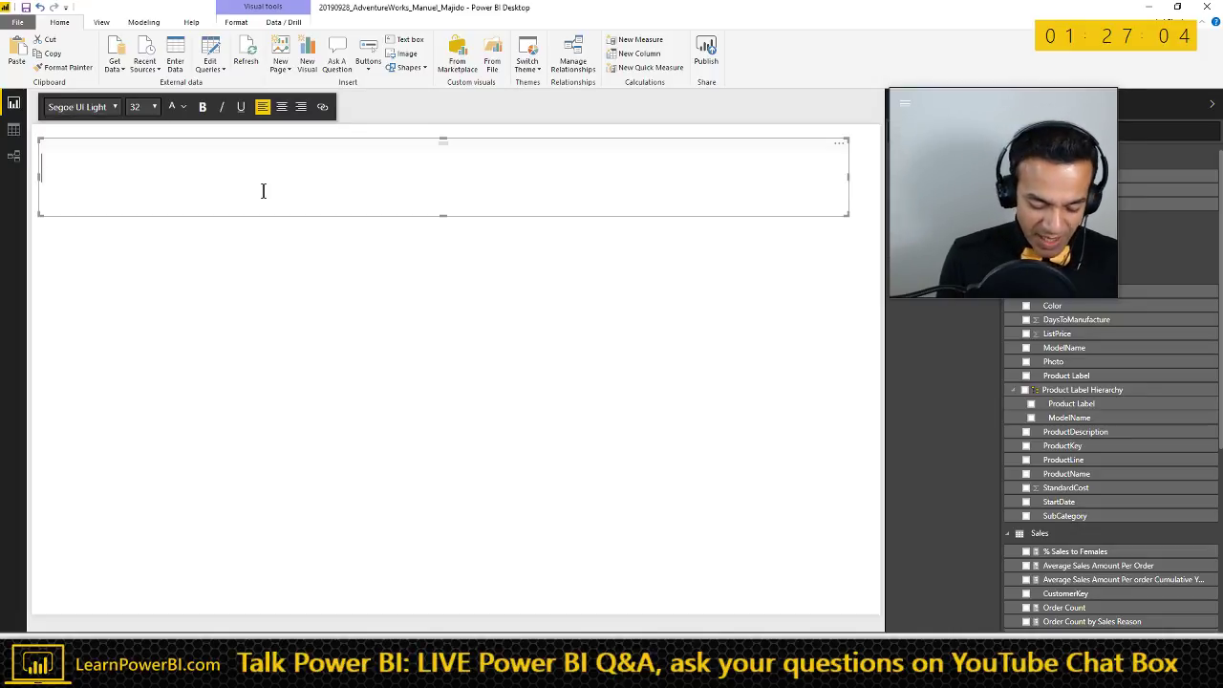
- Enter the title 'Rolling Sum' in the text box and deselect it
{"action": "type", "text": "olling SUm"}
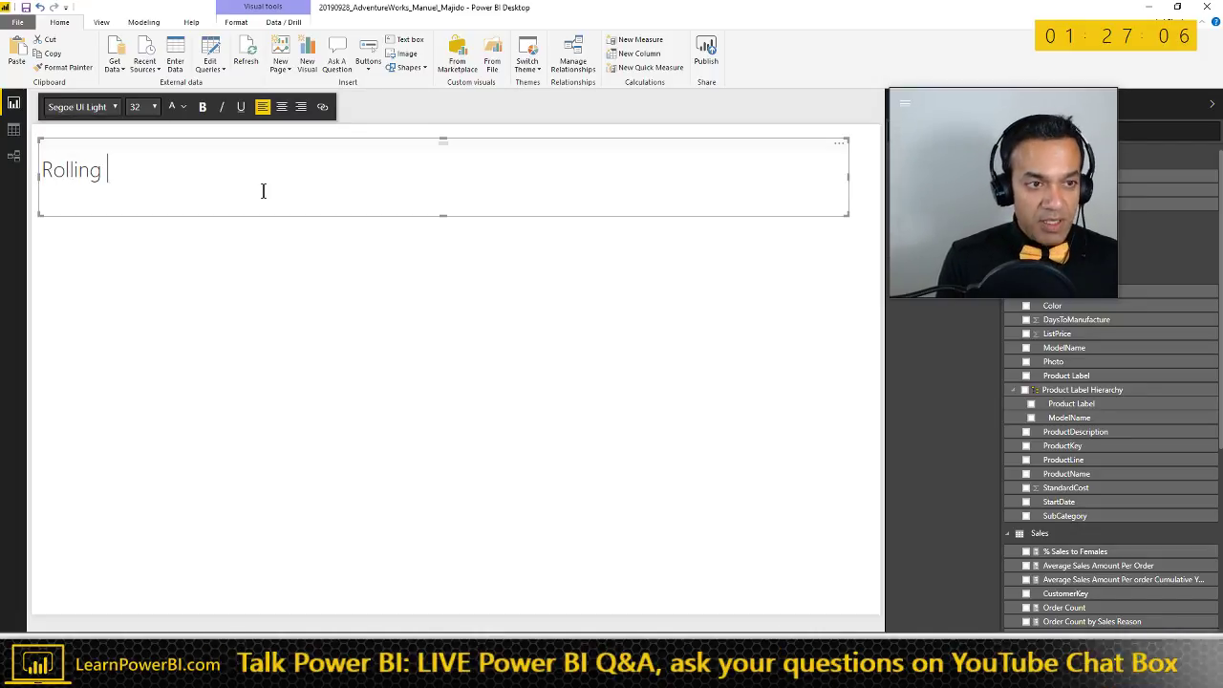
{"action": "key", "text": "BackSpace"}
{"action": "key", "text": "BackSpace"}
{"action": "type", "text": "um"}
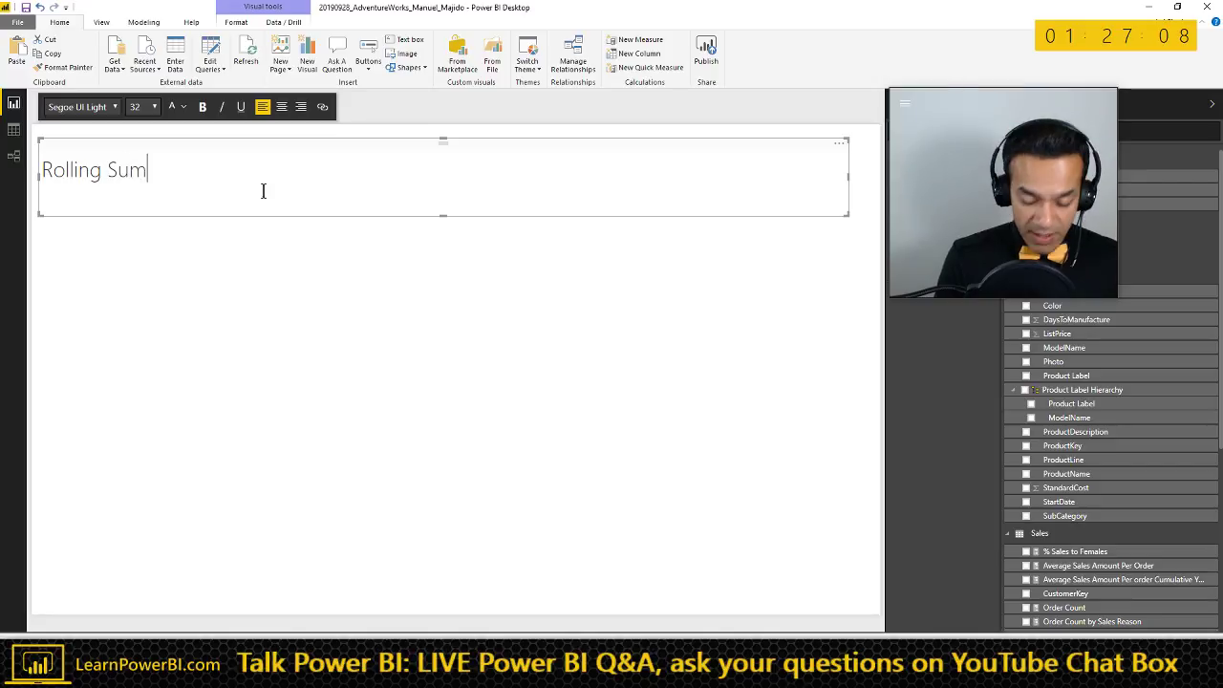
{"action": "left_click", "coordinate": [300, 295]}
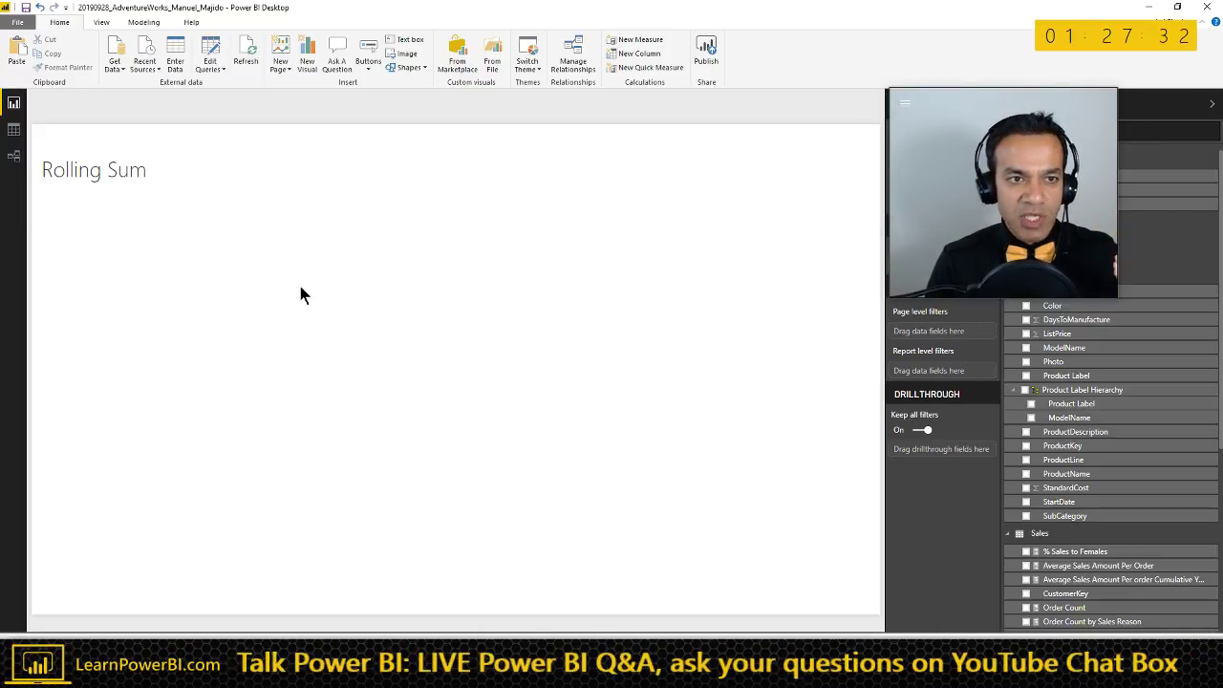
{"action": "left_click", "coordinate": [300, 286]}
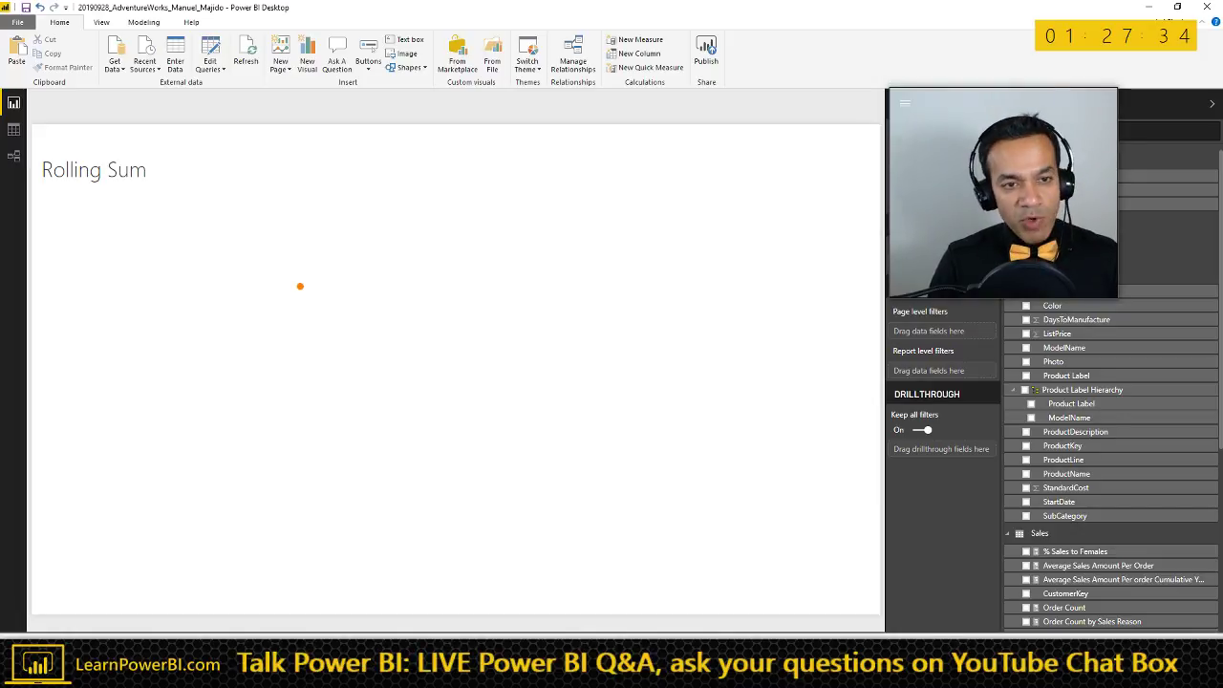
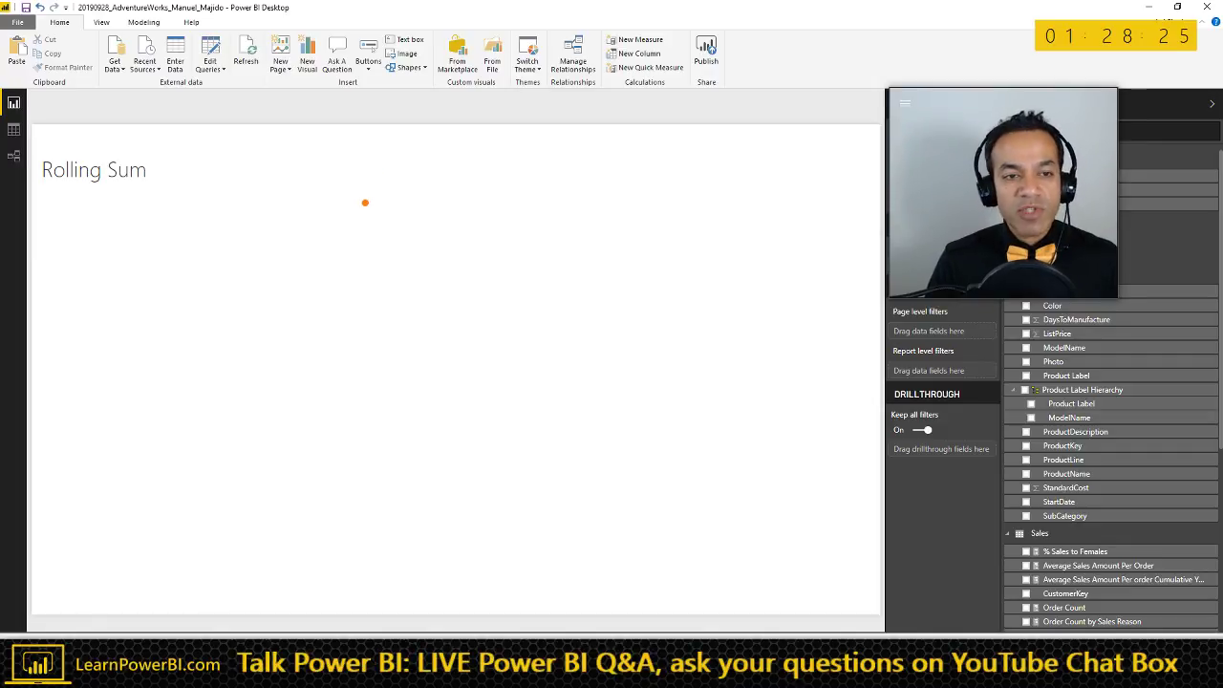
- Append a dash and the contributor's name after 'Rolling Sum' in the page title
{"action": "left_click_drag", "start_coordinate": [372, 229], "coordinate": [504, 227]}
{"action": "left_click_drag", "start_coordinate": [392, 251], "coordinate": [493, 250]}
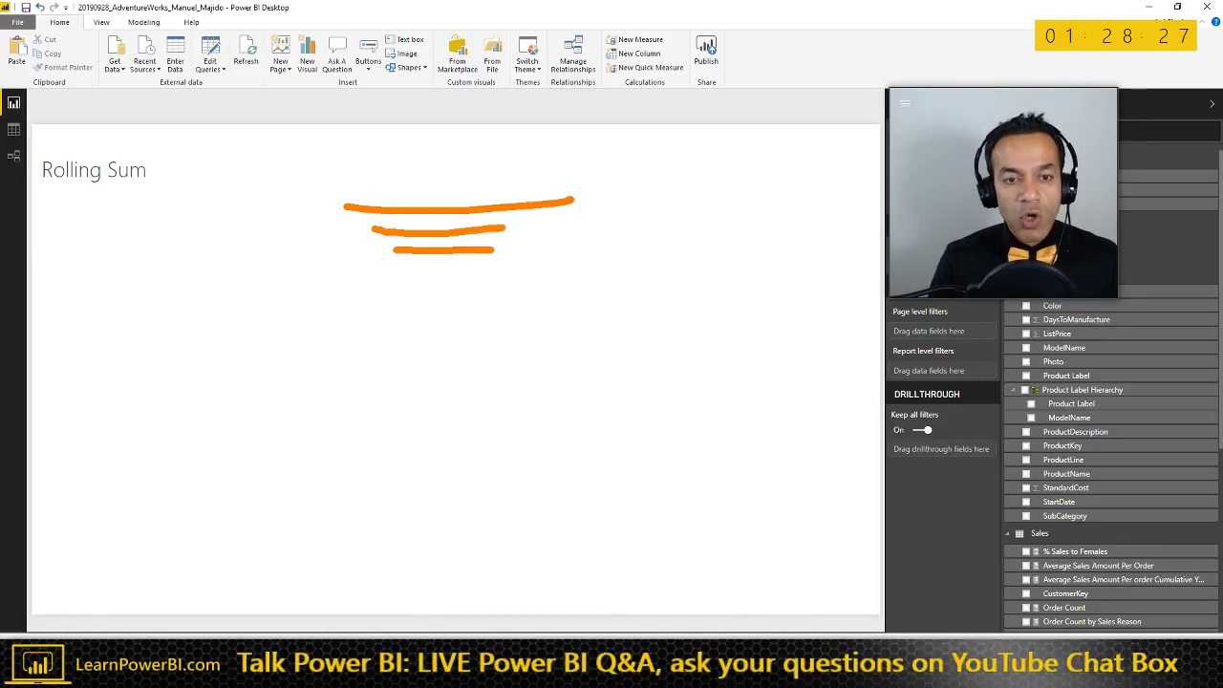
{"action": "key", "text": "Escape"}
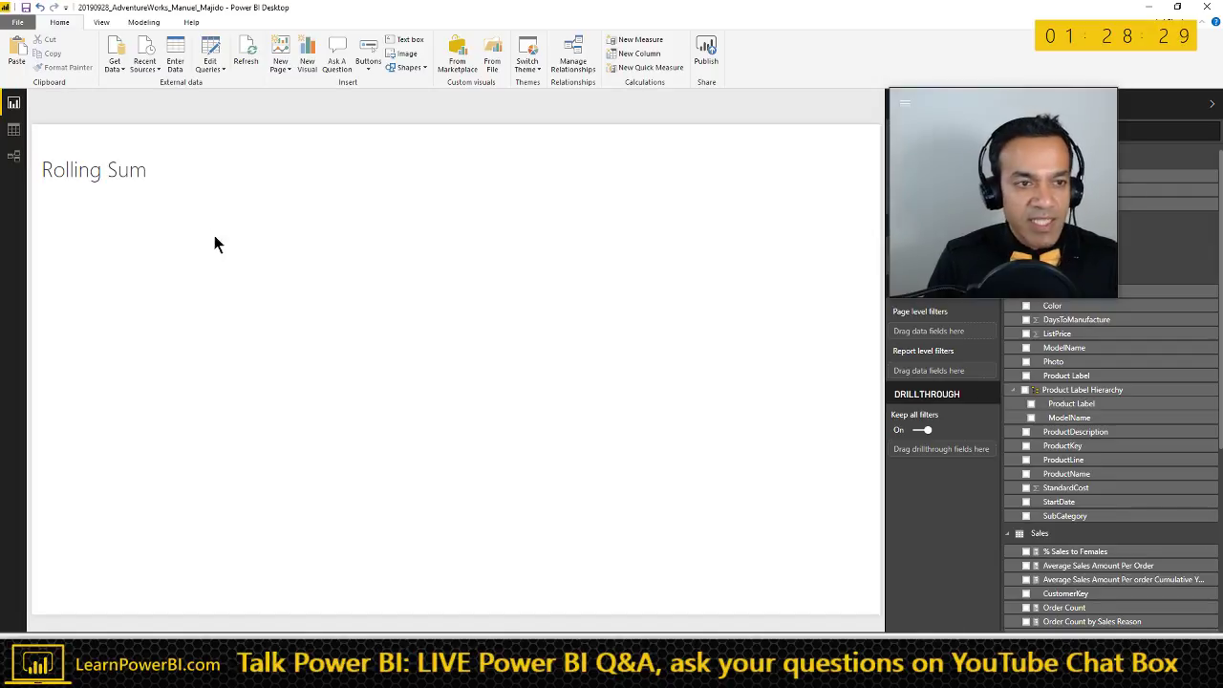
{"action": "left_click", "coordinate": [202, 163]}
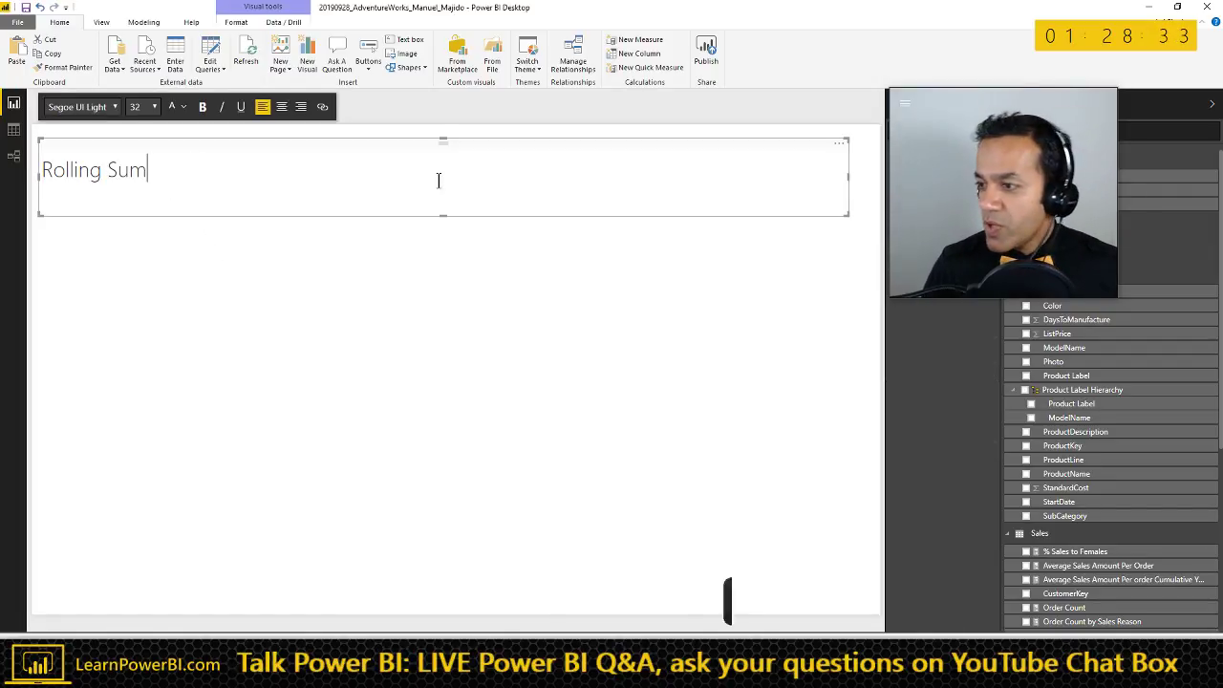
{"action": "key", "text": "Escape"}
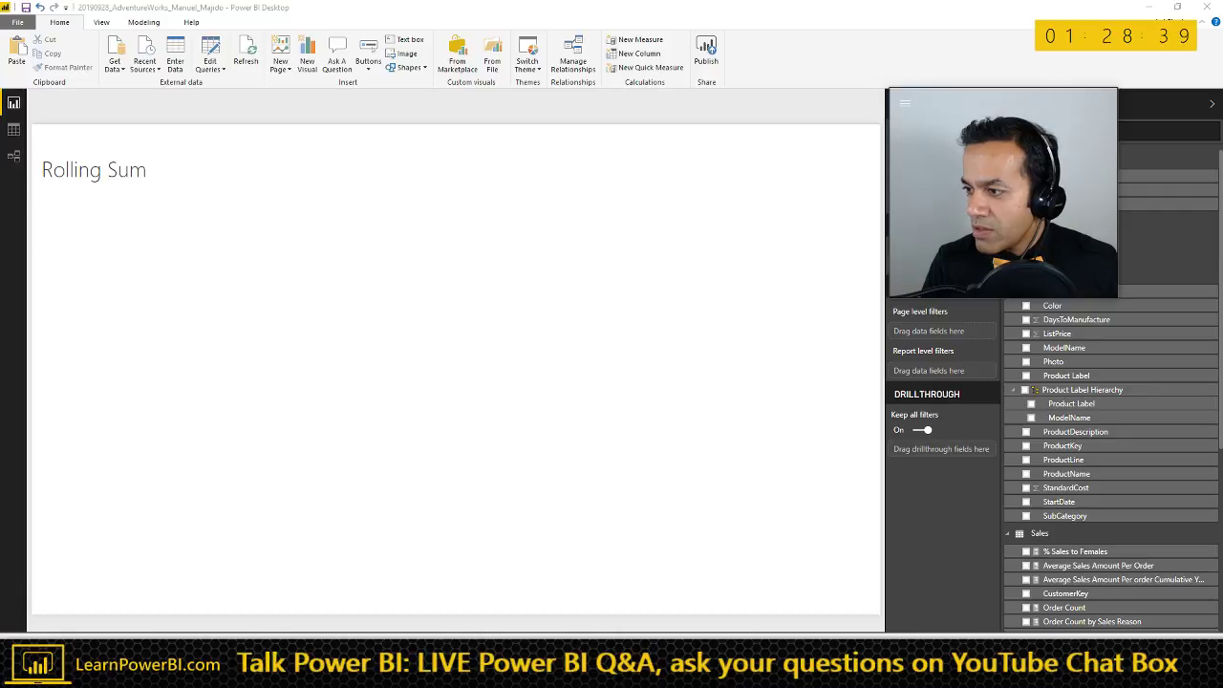
{"action": "left_click", "coordinate": [173, 170]}
{"action": "type", "text": "- Majid"}
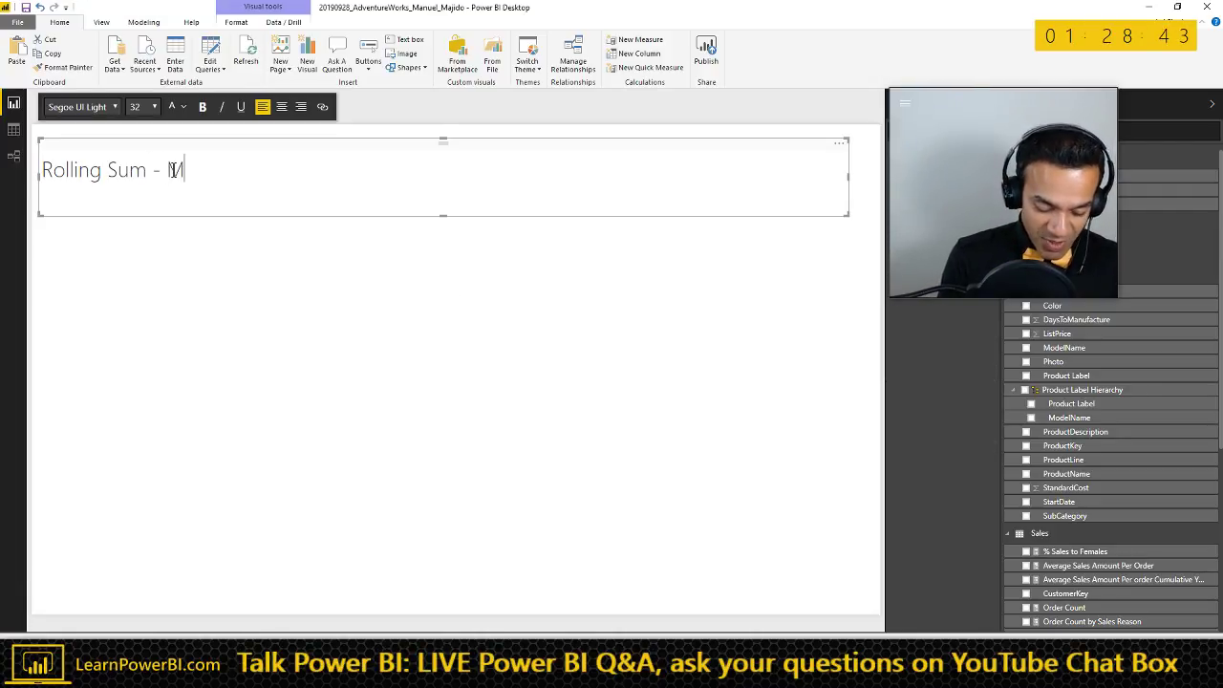
{"action": "left_click", "coordinate": [190, 321]}
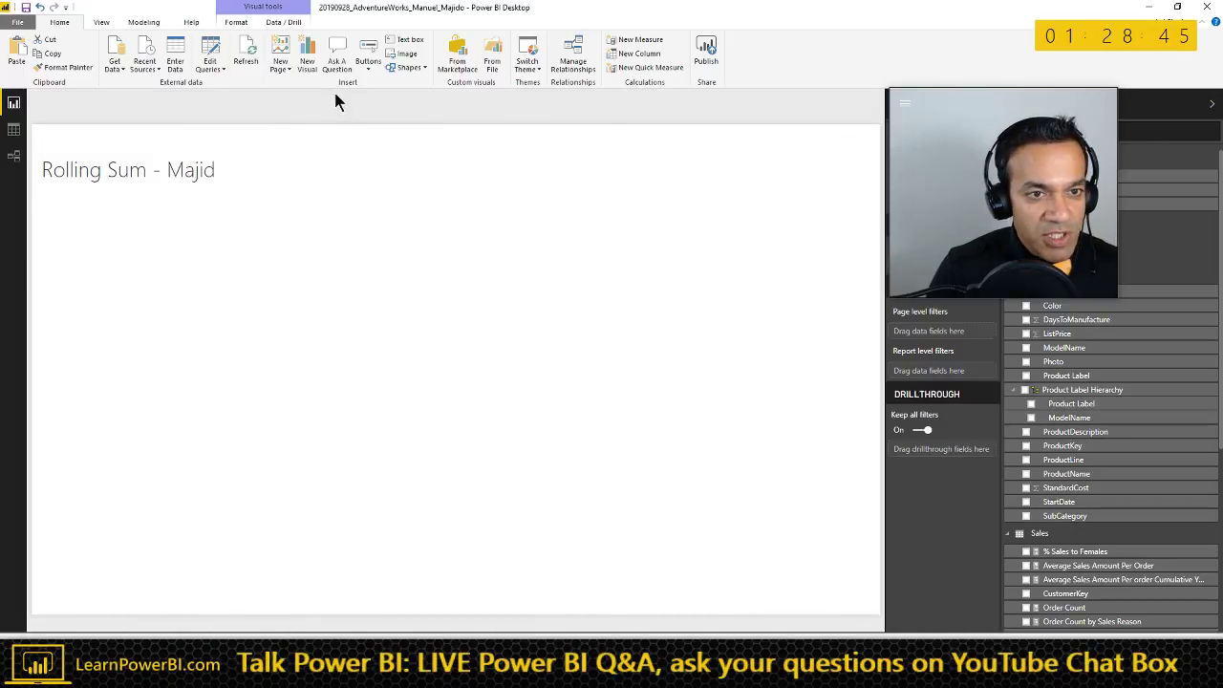
- Add '(Netherlands)' after the contributor's name in the title
{"action": "left_click", "coordinate": [237, 153]}
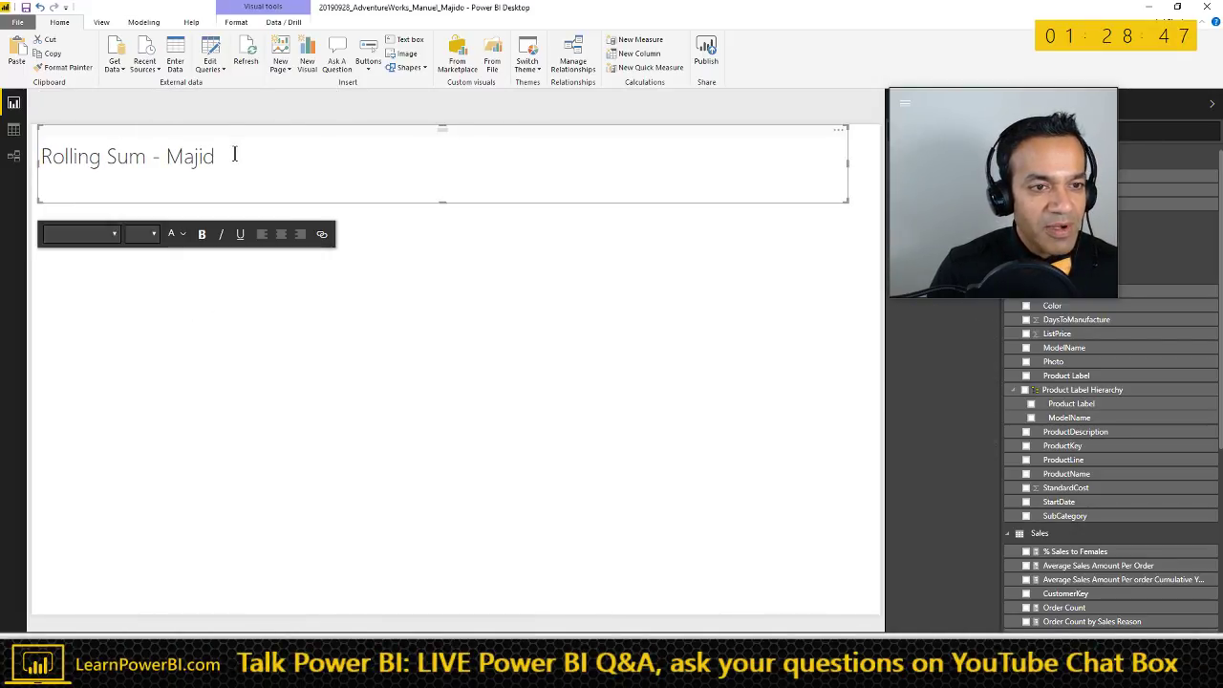
{"action": "type", "text": "Netherlands"}
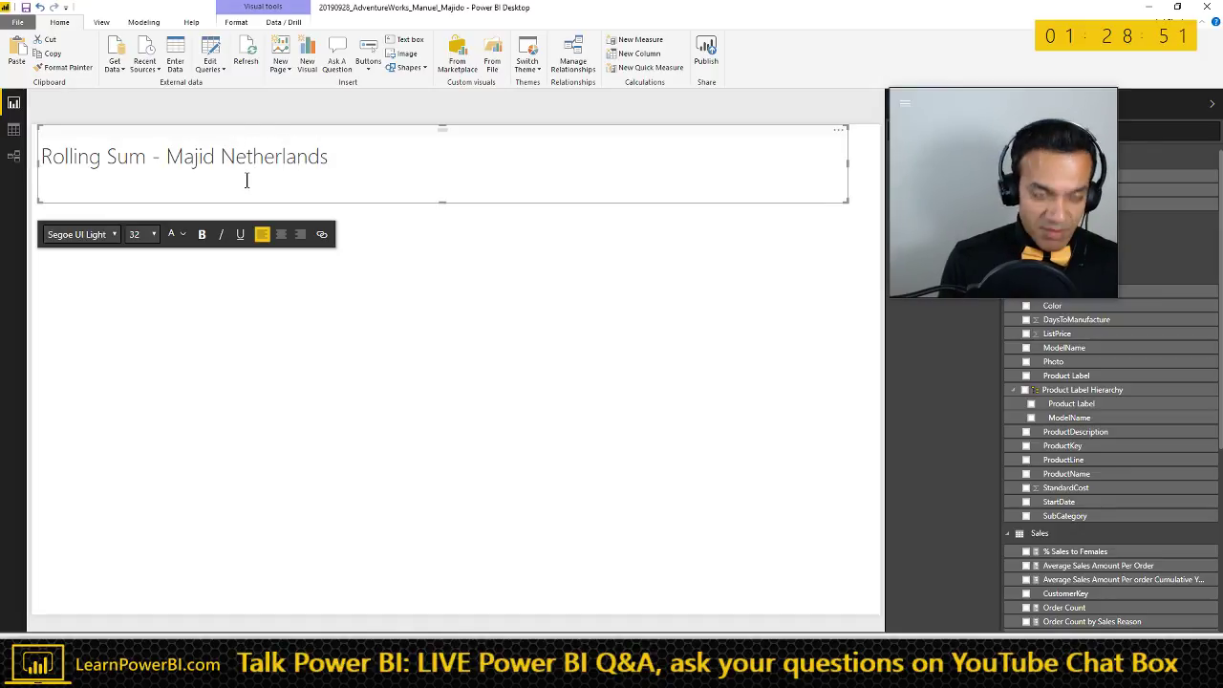
{"action": "type", "text": ")"}
{"action": "key", "text": "ctrl+Left"}
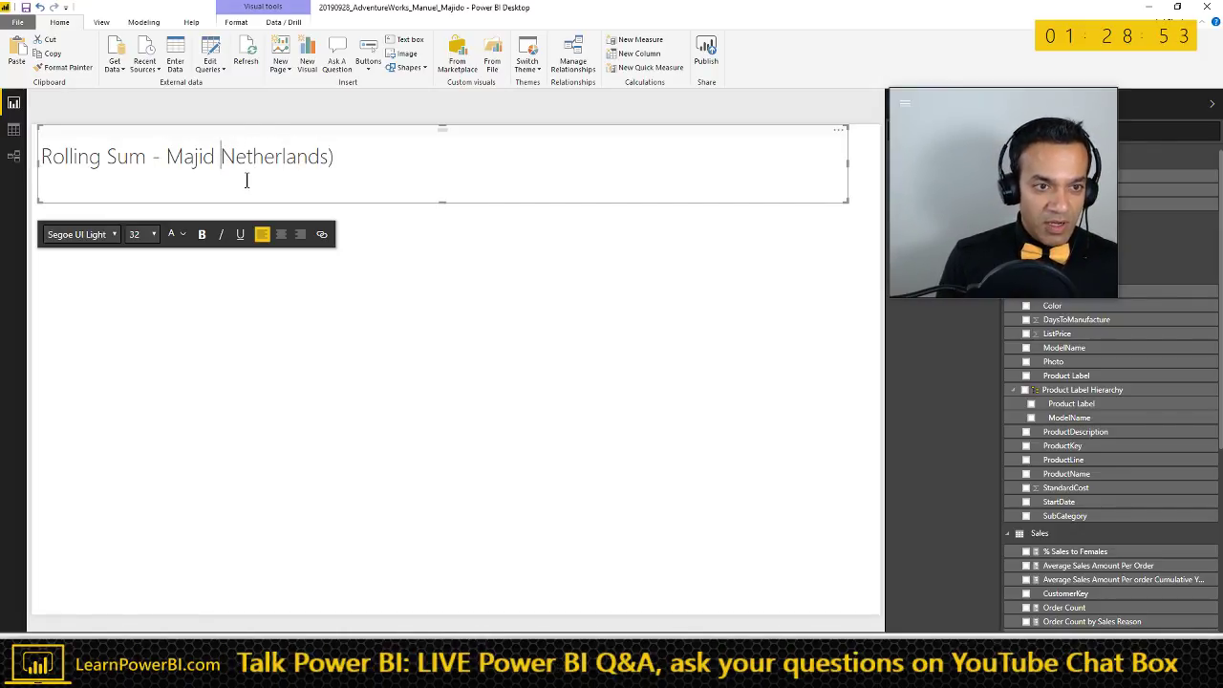
{"action": "type", "text": "("}
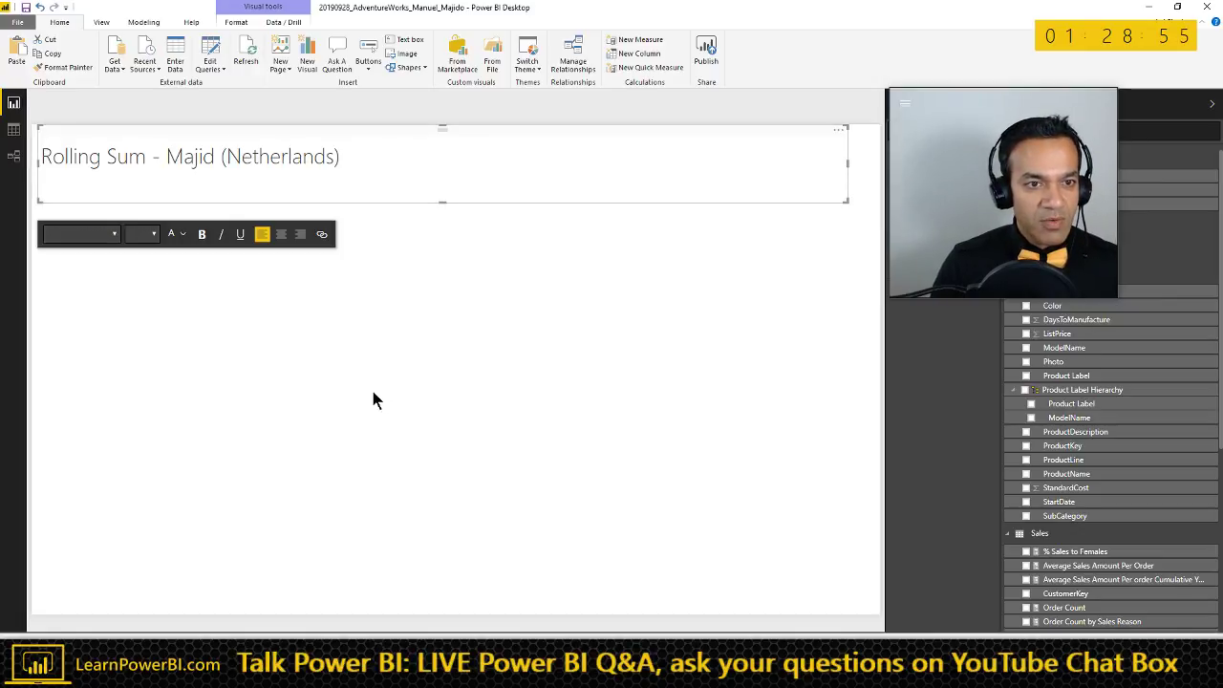
{"action": "left_click", "coordinate": [372, 392]}
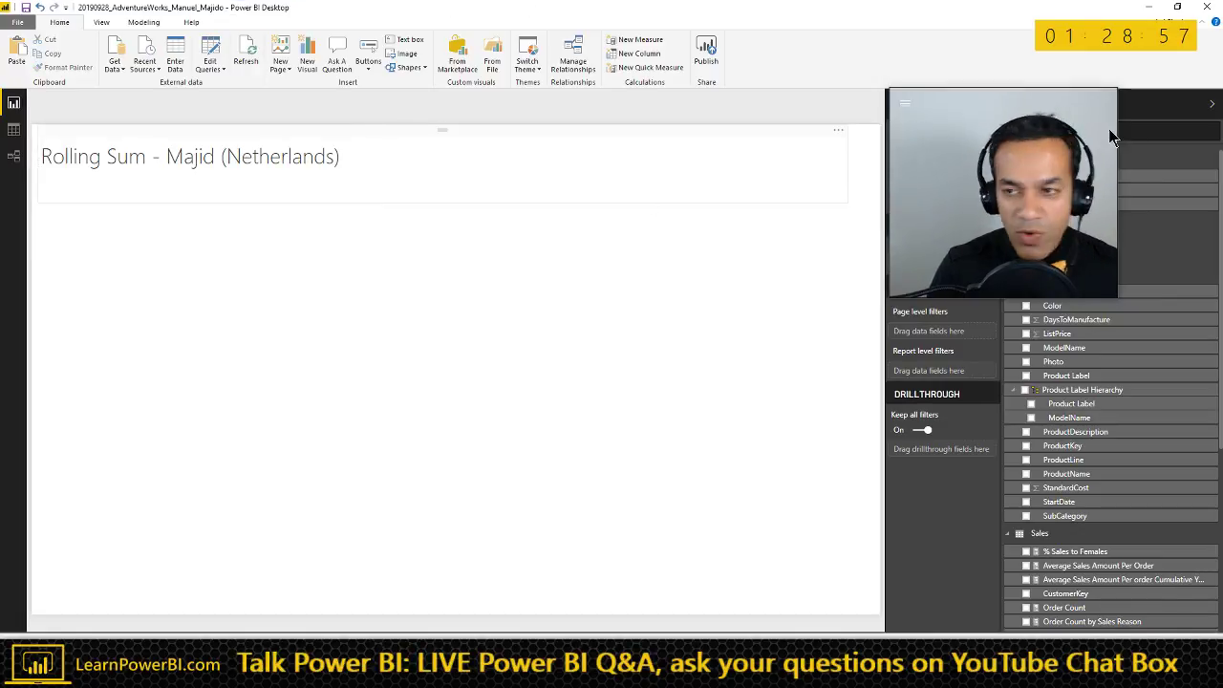
{"action": "left_click", "coordinate": [374, 153]}
- Add a line chart and size it to fill the page beneath the title
{"action": "left_click", "coordinate": [427, 219]}
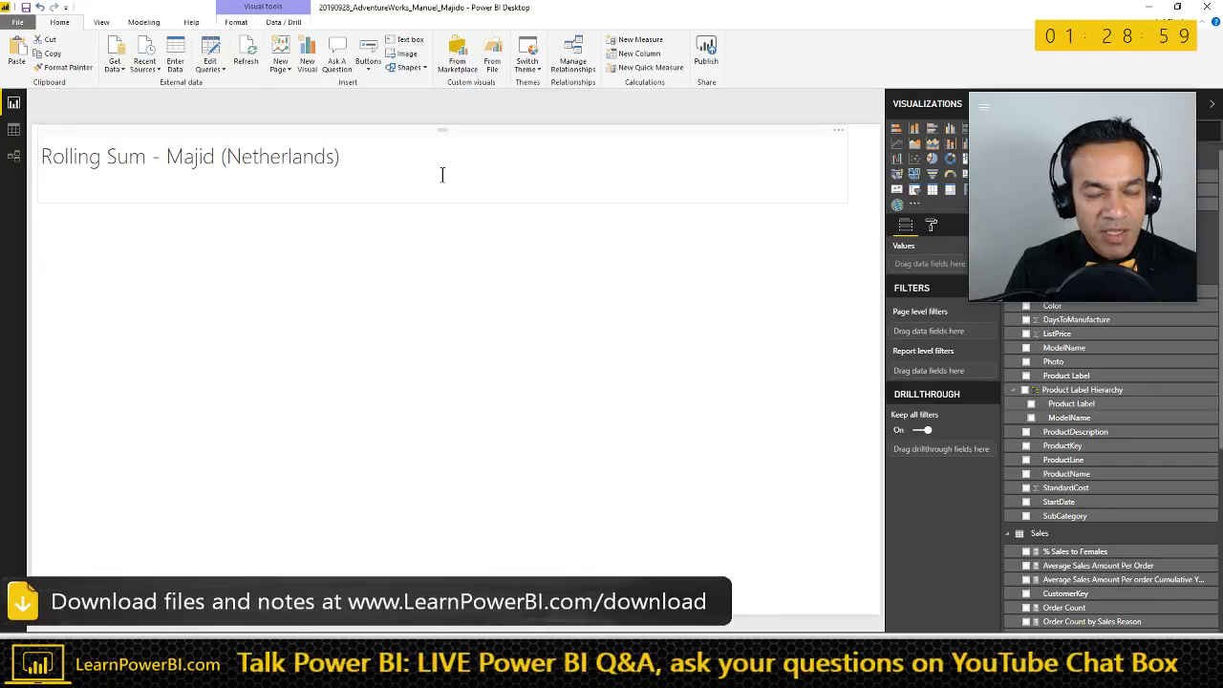
{"action": "left_click", "coordinate": [499, 130]}
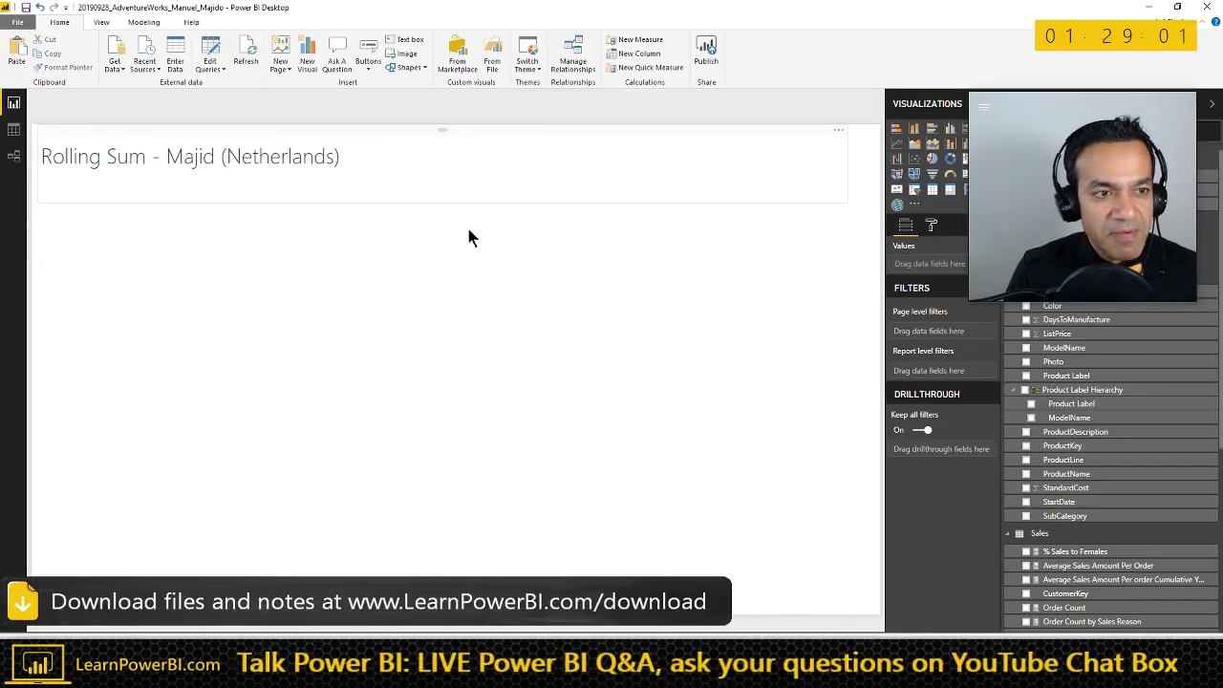
{"action": "left_click", "coordinate": [544, 319]}
{"action": "left_click_drag", "start_coordinate": [1043, 122], "coordinate": [1042, 391]}
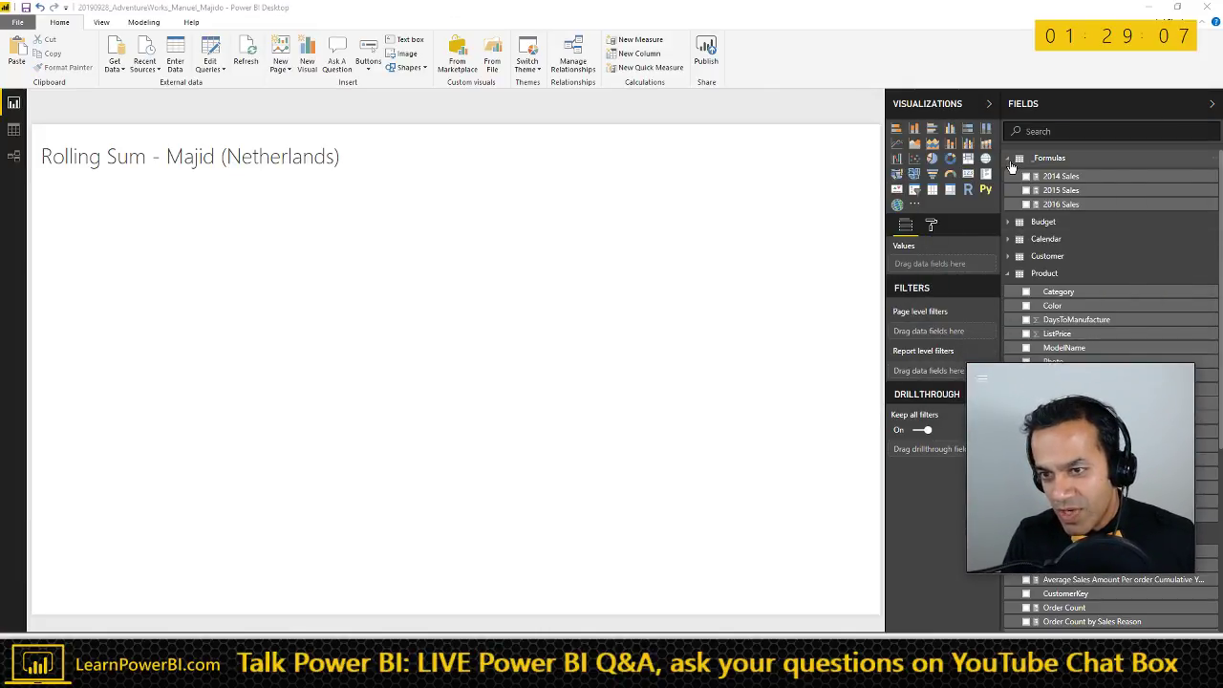
{"action": "left_click", "coordinate": [1042, 157]}
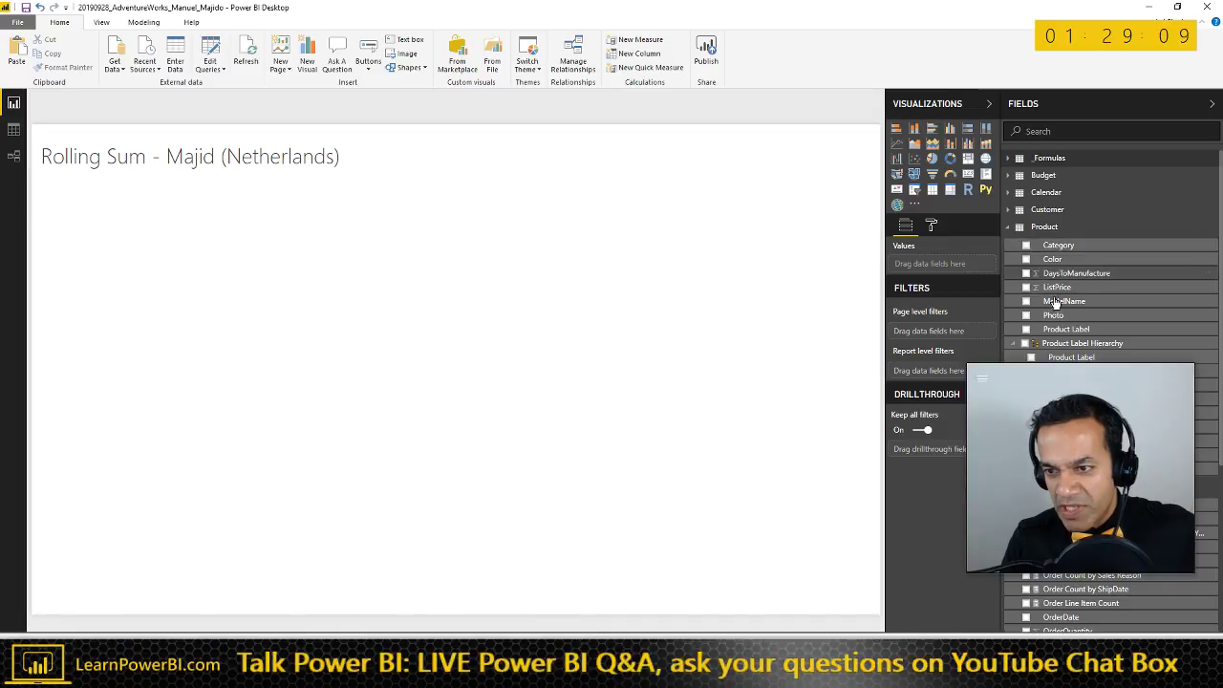
{"action": "left_click_drag", "start_coordinate": [1070, 372], "coordinate": [1108, 426]}
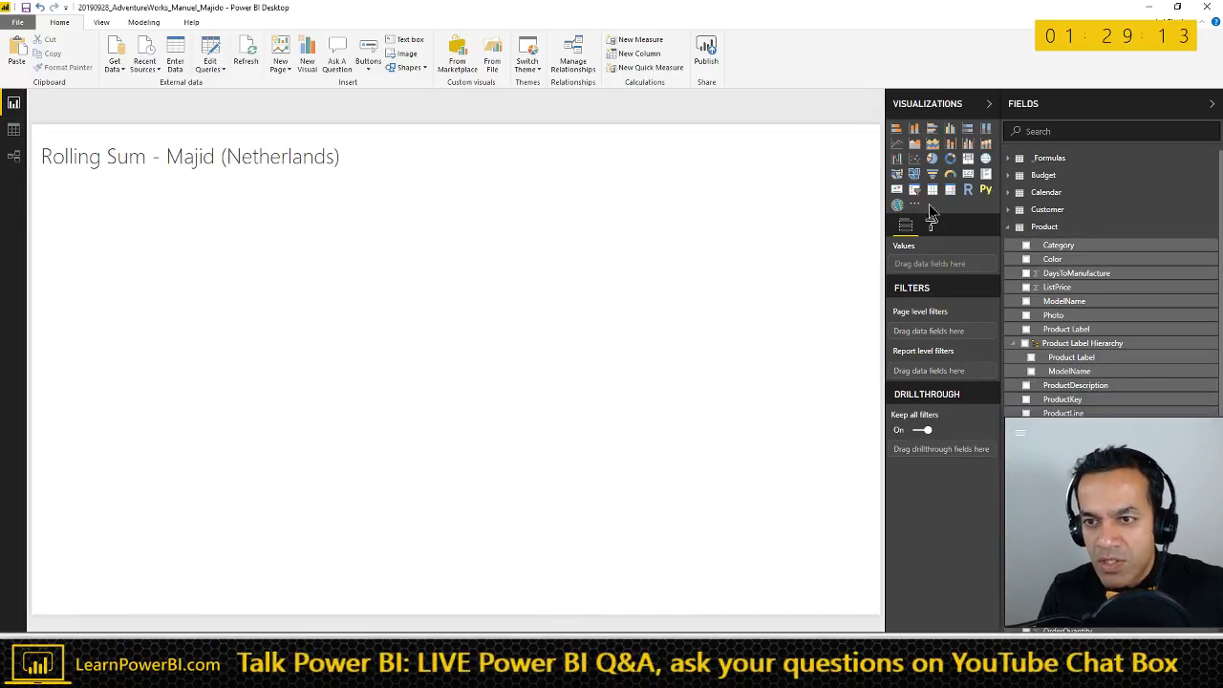
{"action": "left_click", "coordinate": [896, 145]}
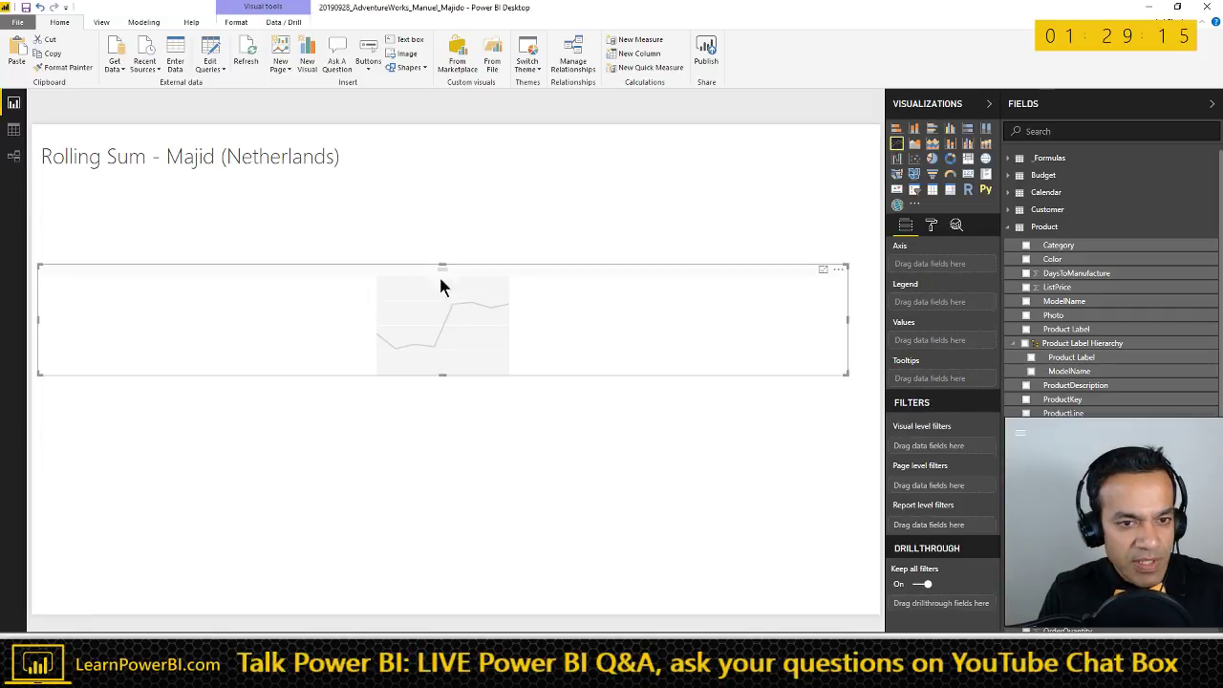
{"action": "left_click_drag", "start_coordinate": [550, 265], "coordinate": [544, 217]}
{"action": "left_click_drag", "start_coordinate": [841, 326], "coordinate": [858, 612]}
{"action": "left_click_drag", "start_coordinate": [859, 219], "coordinate": [871, 216]}
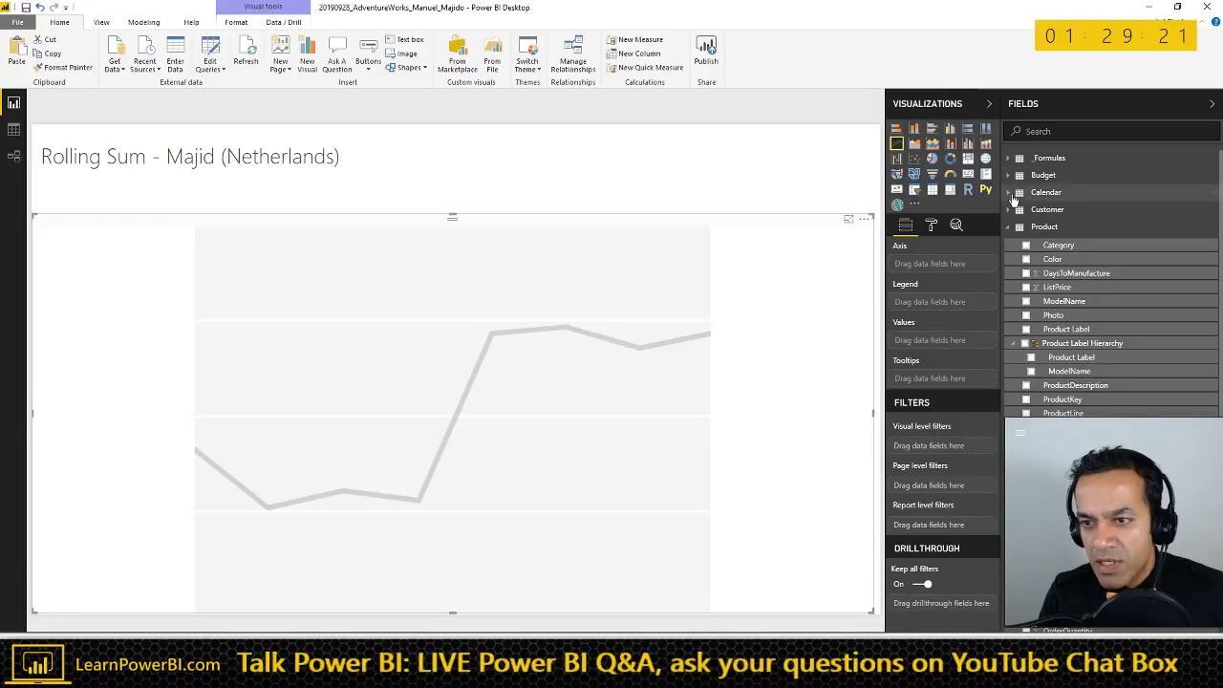
- Plot Sales by Calendar Date on the line chart
{"action": "left_click", "coordinate": [1007, 192]}
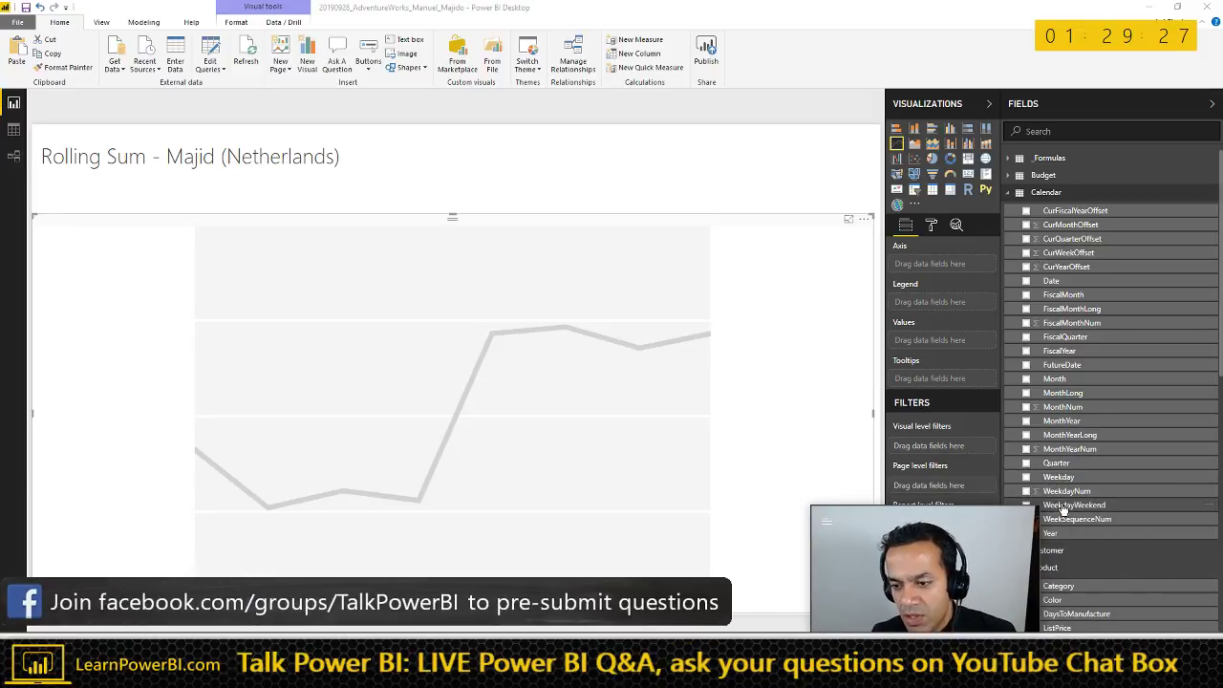
{"action": "left_click_drag", "start_coordinate": [1051, 280], "coordinate": [590, 353]}
{"action": "left_click", "coordinate": [1011, 194]}
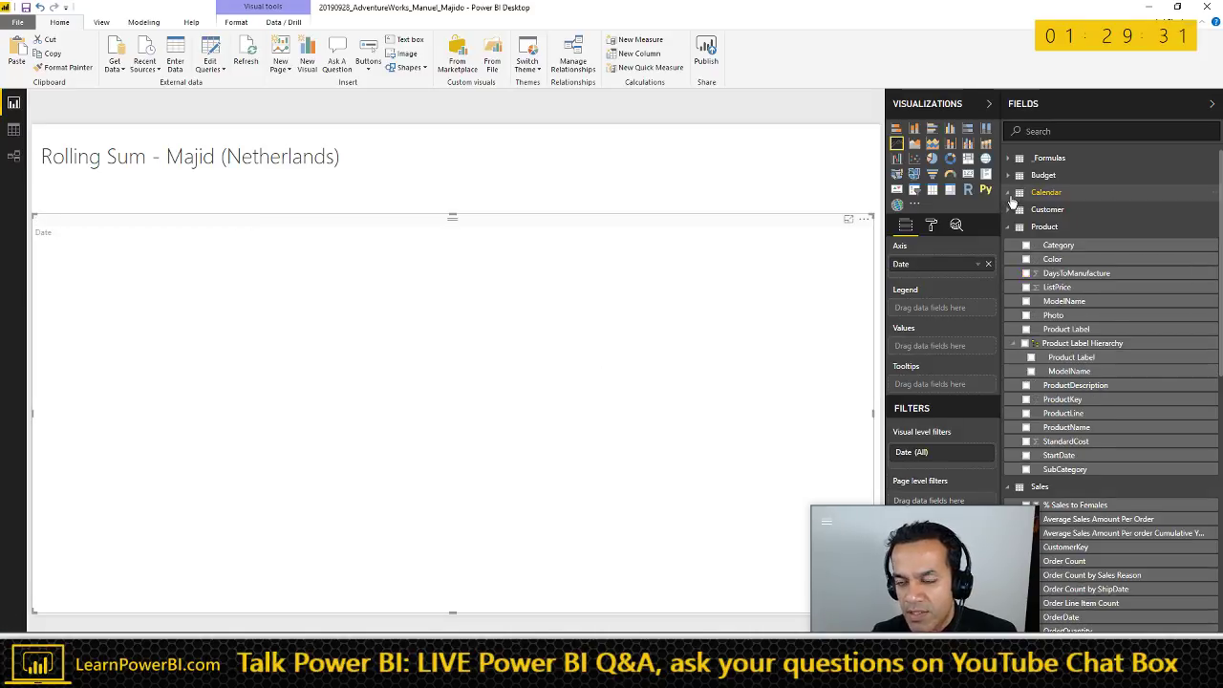
{"action": "left_click_drag", "start_coordinate": [973, 506], "coordinate": [965, 469]}
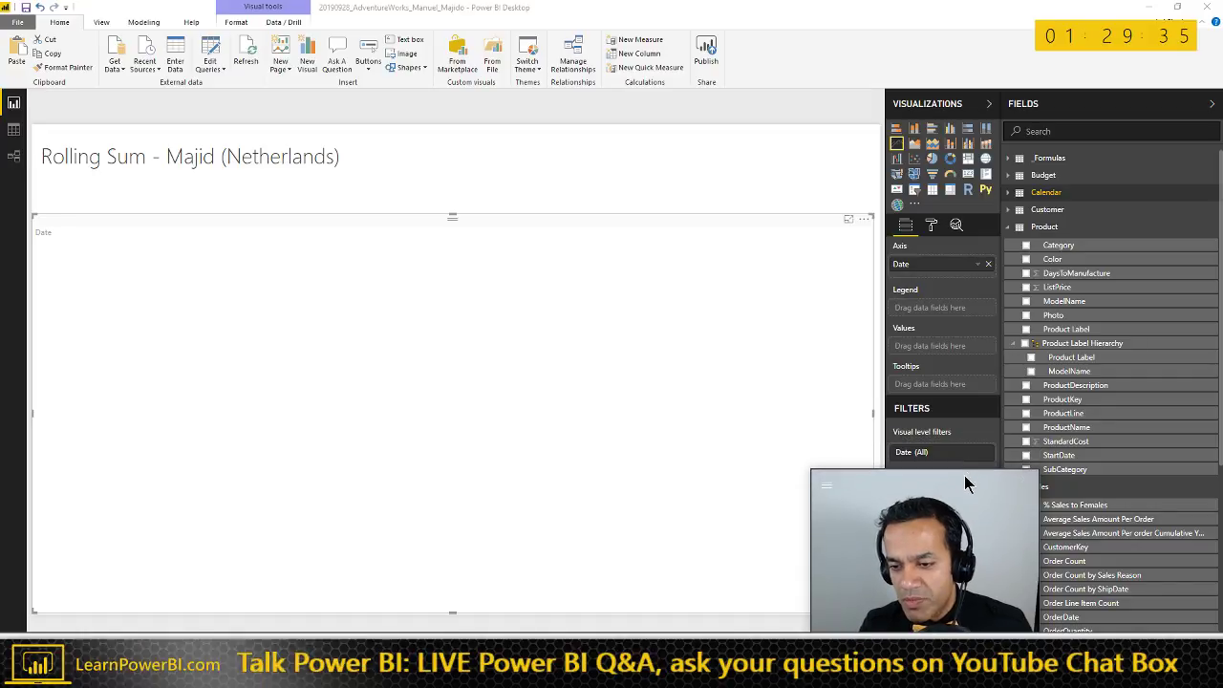
{"action": "scroll", "coordinate": [1109, 578], "scroll_direction": "down", "scroll_amount": 5}
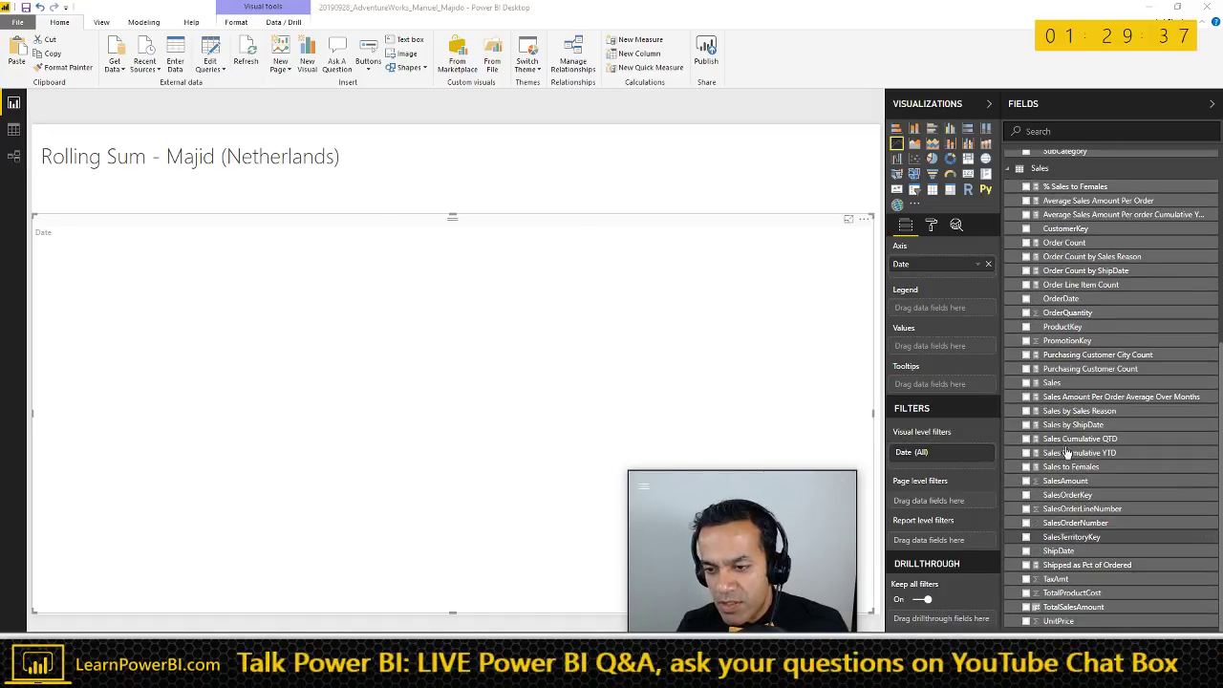
{"action": "left_click_drag", "start_coordinate": [528, 418], "coordinate": [398, 388]}
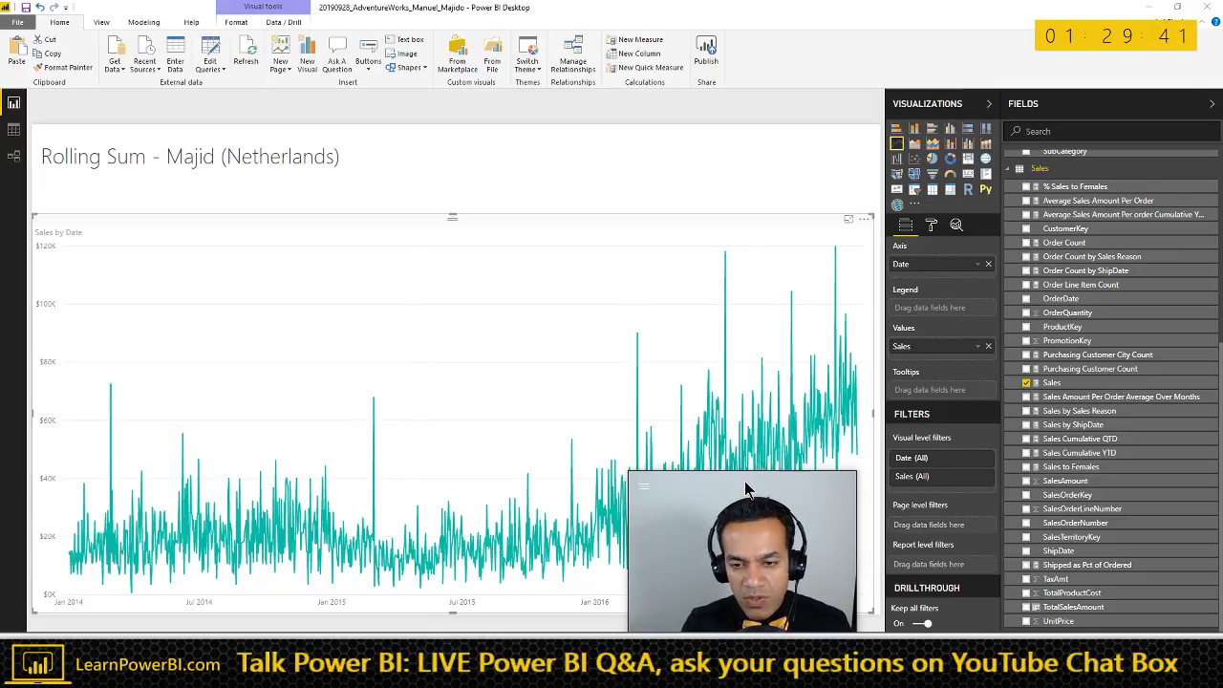
{"action": "scroll", "coordinate": [1089, 277], "scroll_direction": "up", "scroll_amount": 10}
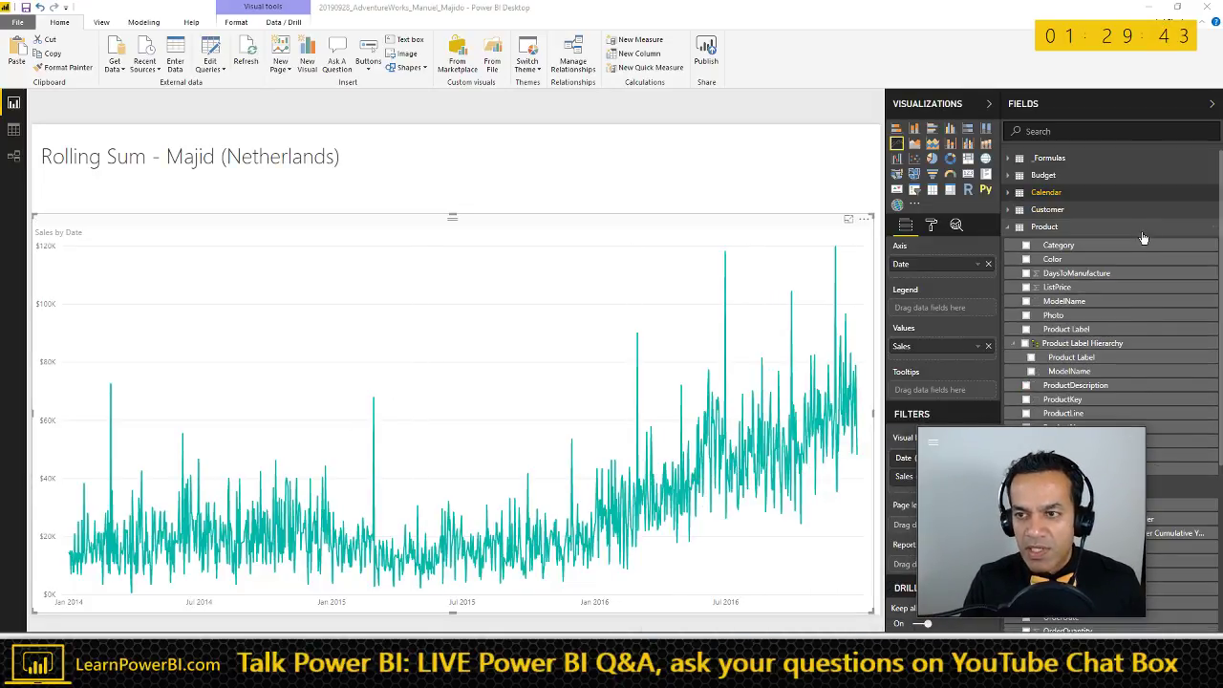
- Display the _Formulas 2014 Sales measure's formula with the Modeling commands available
{"action": "left_click", "coordinate": [1008, 160]}
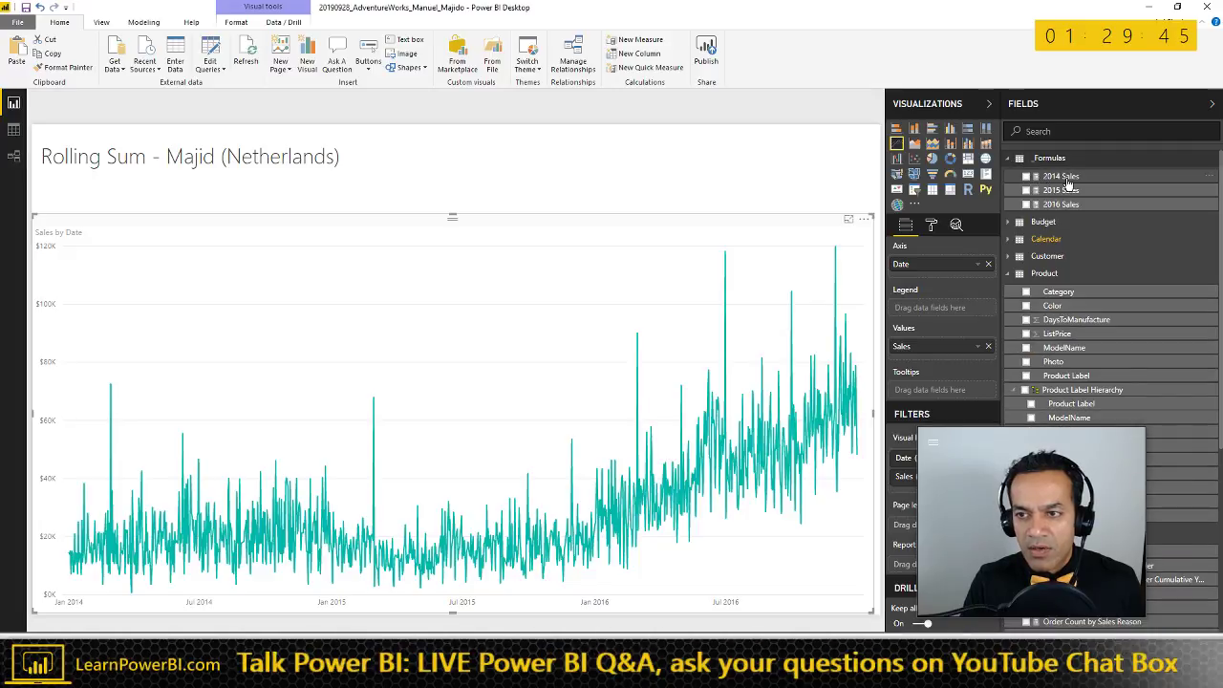
{"action": "left_click", "coordinate": [1059, 176]}
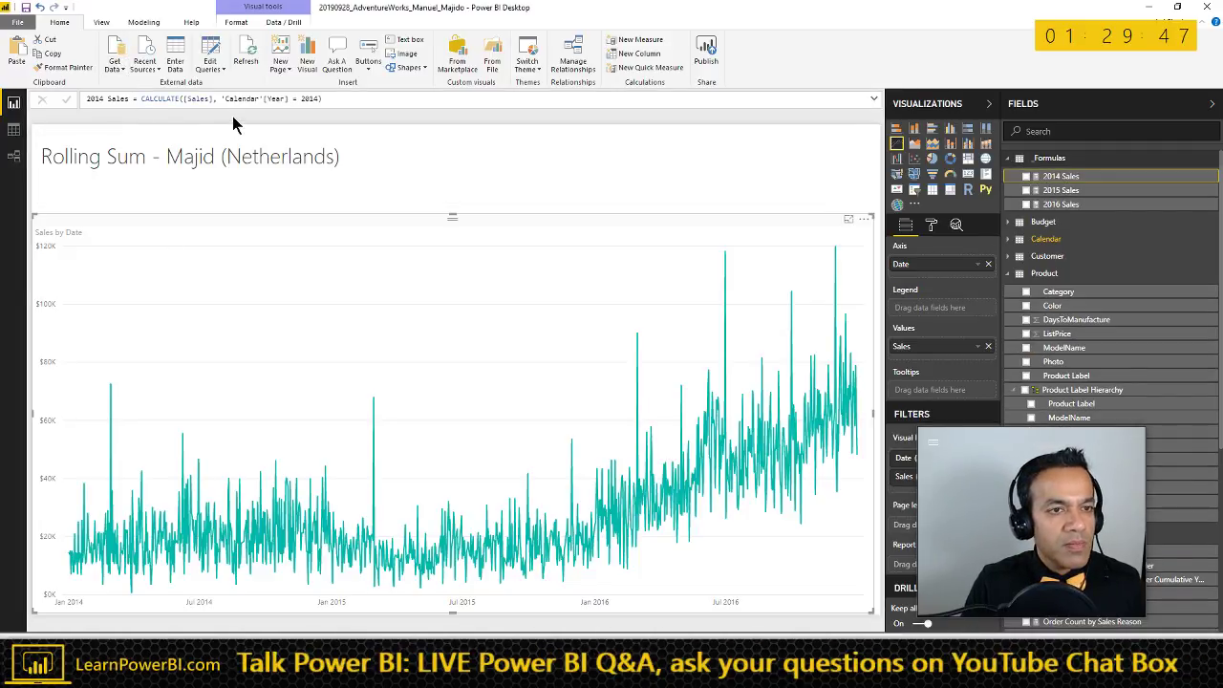
{"action": "left_click", "coordinate": [148, 23]}
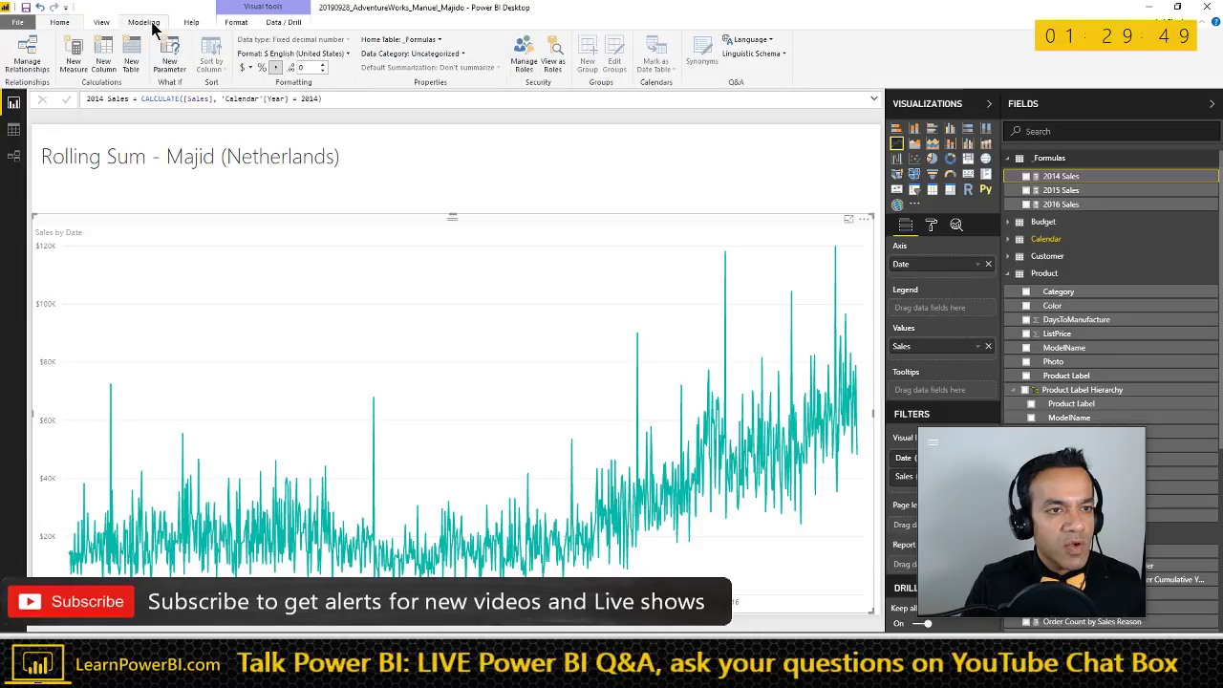
{"action": "left_click", "coordinate": [115, 189]}
- Start a new measure reading = CALCULATE([Sales] using the suggestions
{"action": "left_click", "coordinate": [72, 53]}
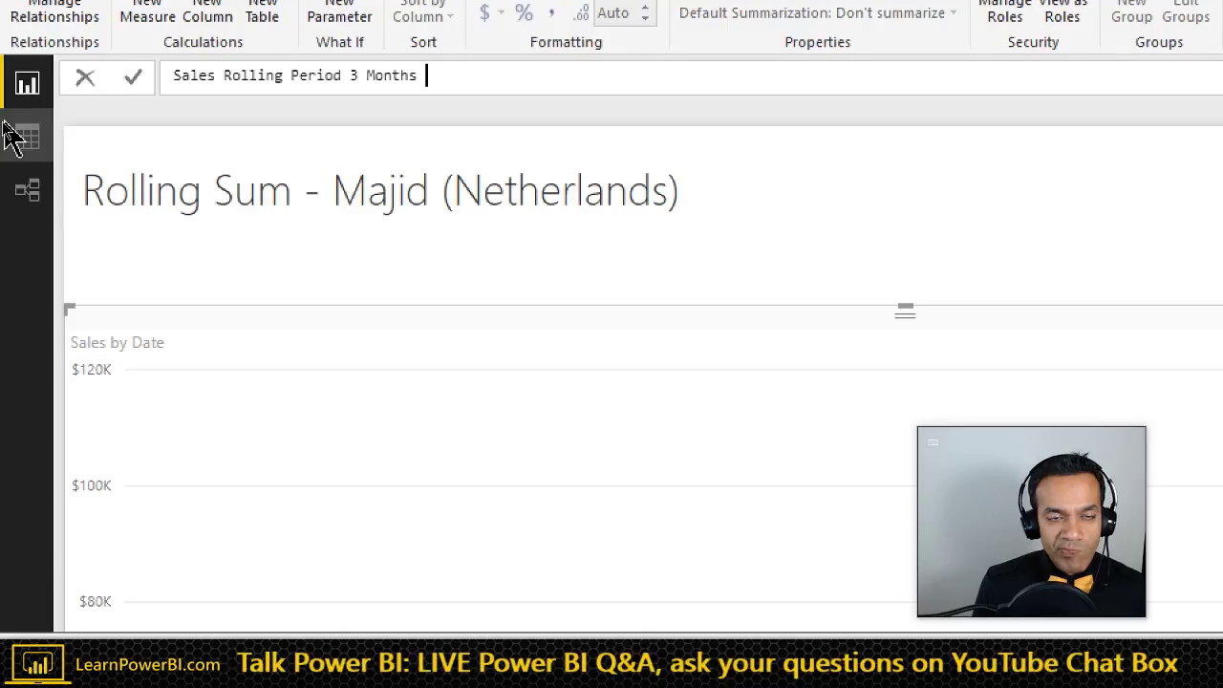
{"action": "type", "text": "= CAL"}
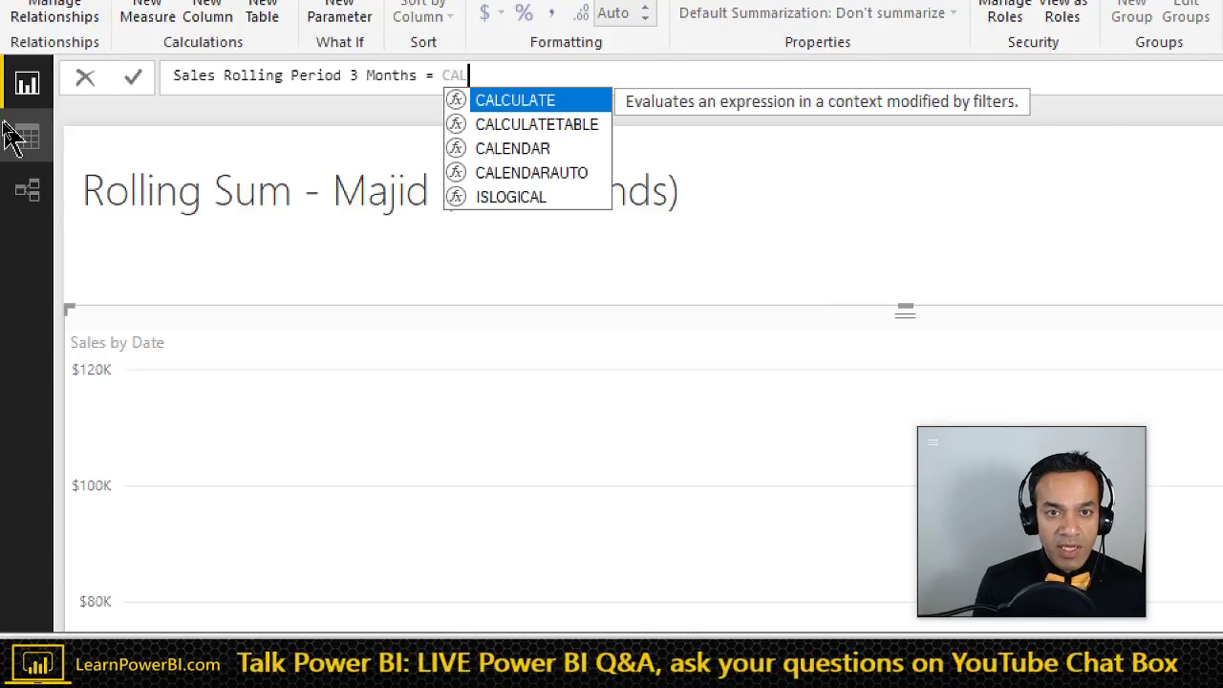
{"action": "key", "text": "Tab"}
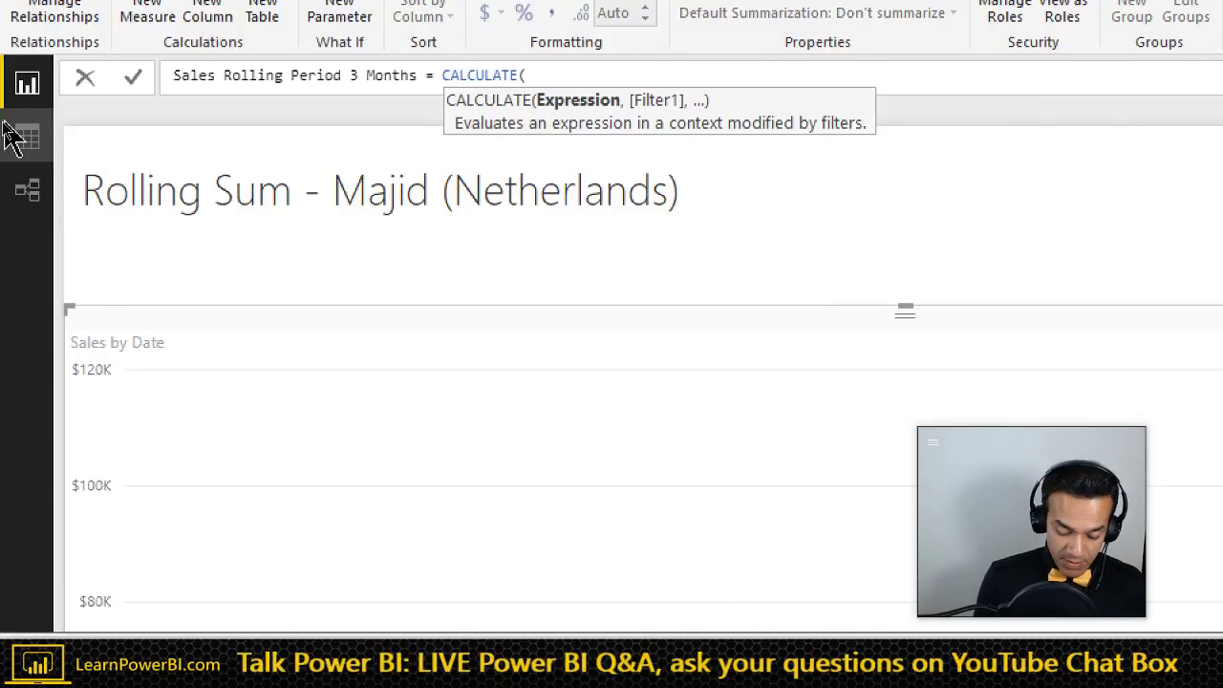
{"action": "type", "text": "[Sales"}
{"action": "key", "text": "Tab"}
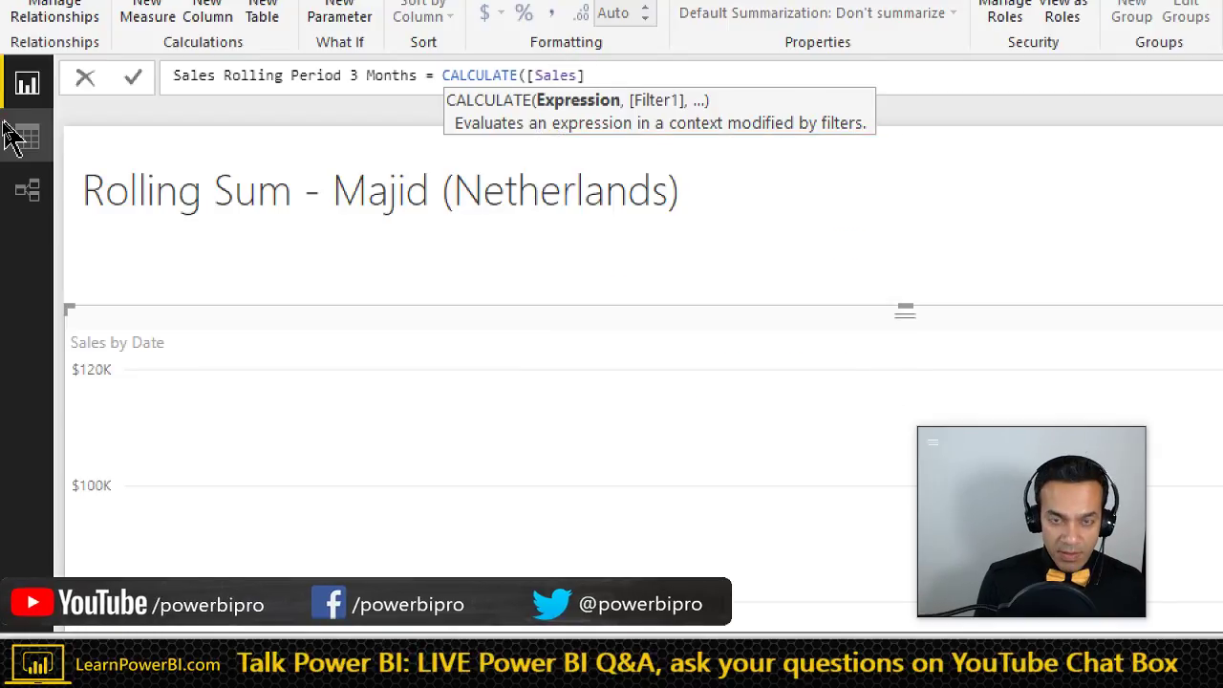
- Add DATESINPERIOD('Calendar'[Date], as CALCULATE's filter, then switch to the browser
{"action": "type", "text": ", DATES"}
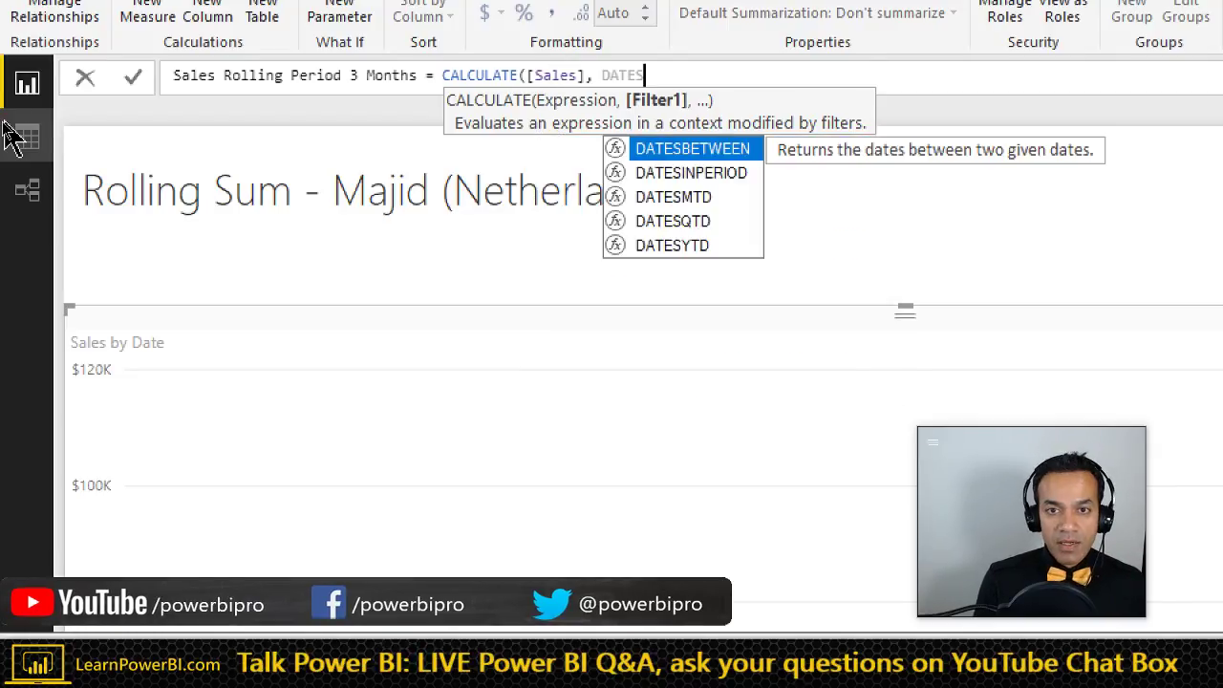
{"action": "key", "text": "Down"}
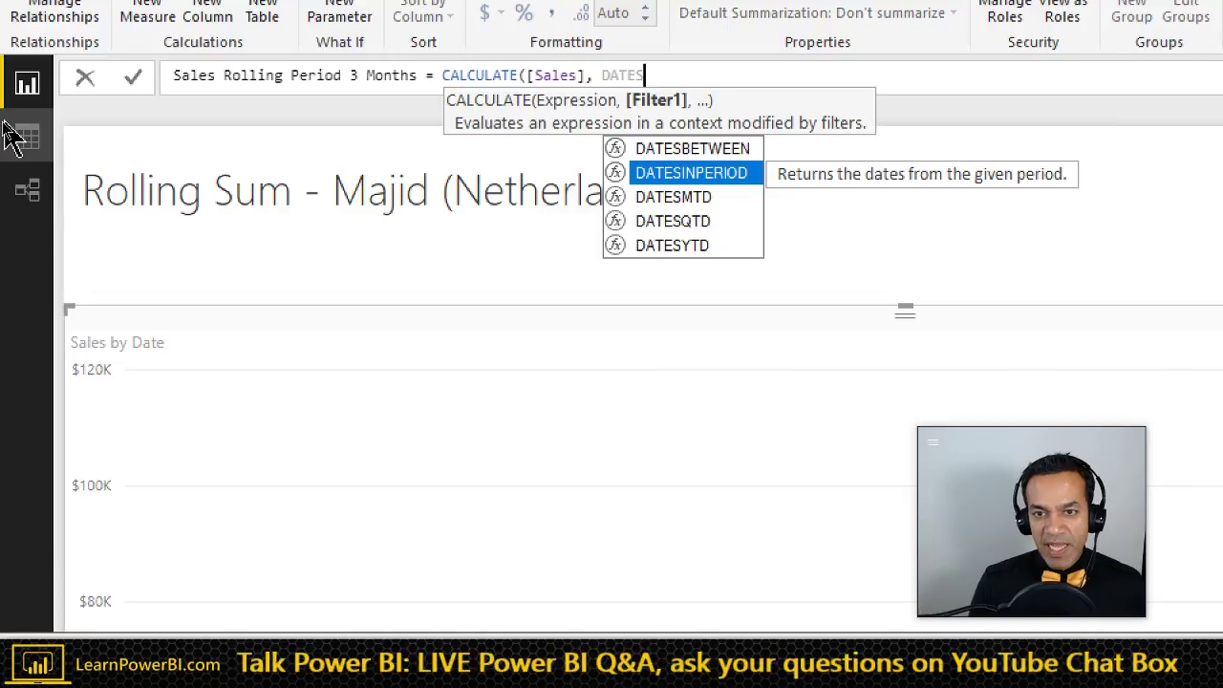
{"action": "key", "text": "Tab"}
{"action": "type", "text": "("}
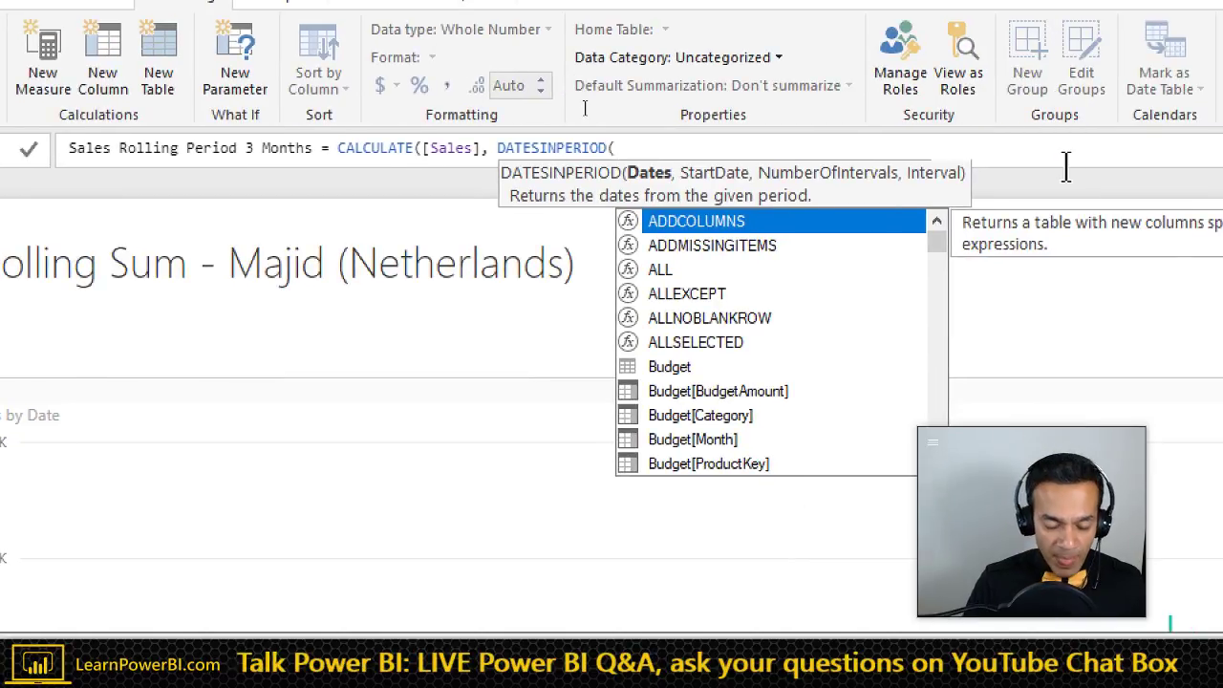
{"action": "type", "text": "(al"}
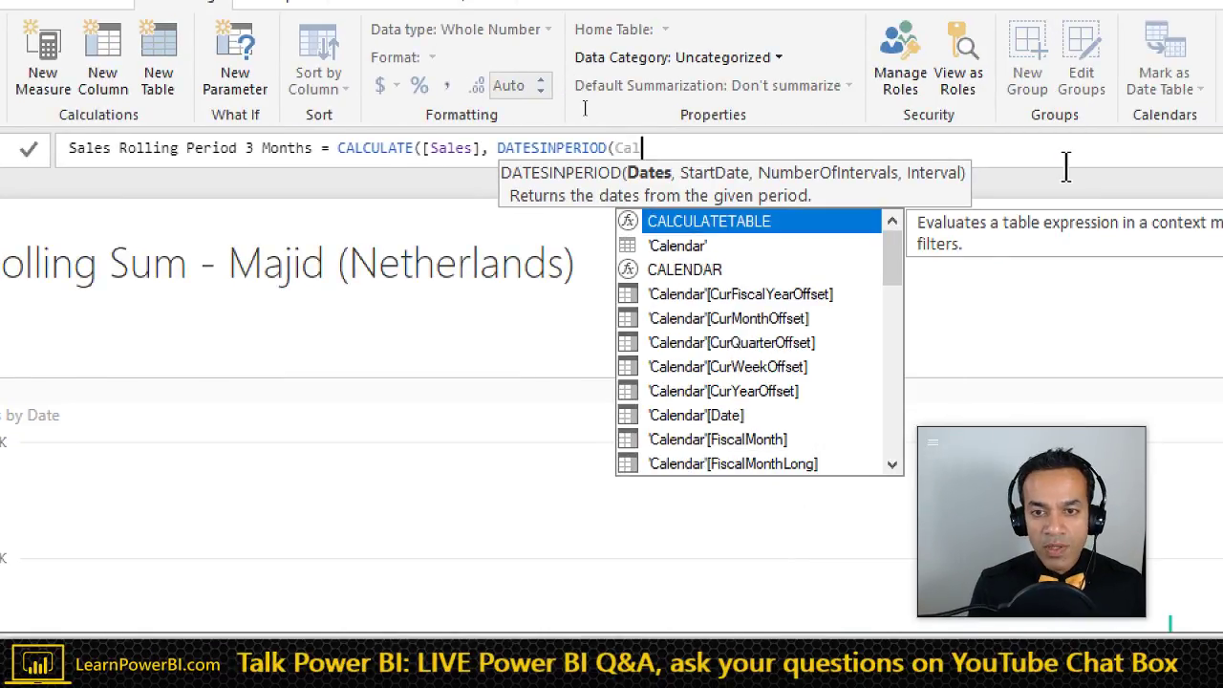
{"action": "key", "text": "Down"}
{"action": "key", "text": "Down"}
{"action": "key", "text": "Down"}
{"action": "key", "text": "Down"}
{"action": "key", "text": "Down"}
{"action": "key", "text": "Down"}
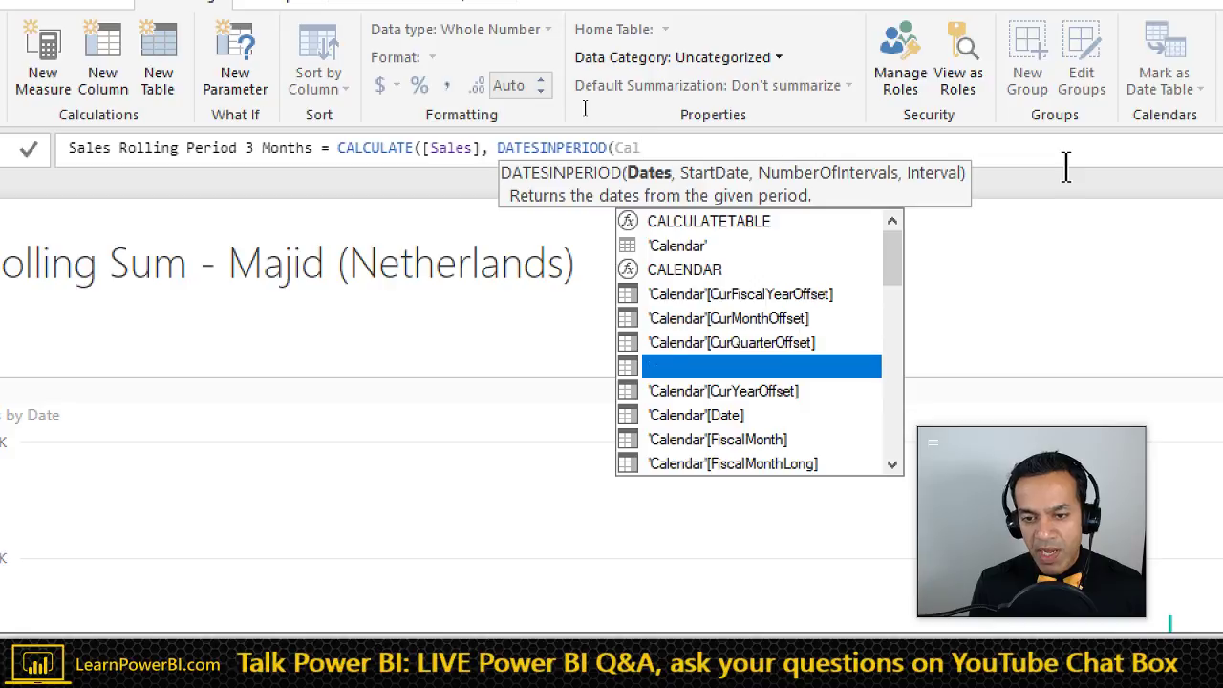
{"action": "key", "text": "Tab"}
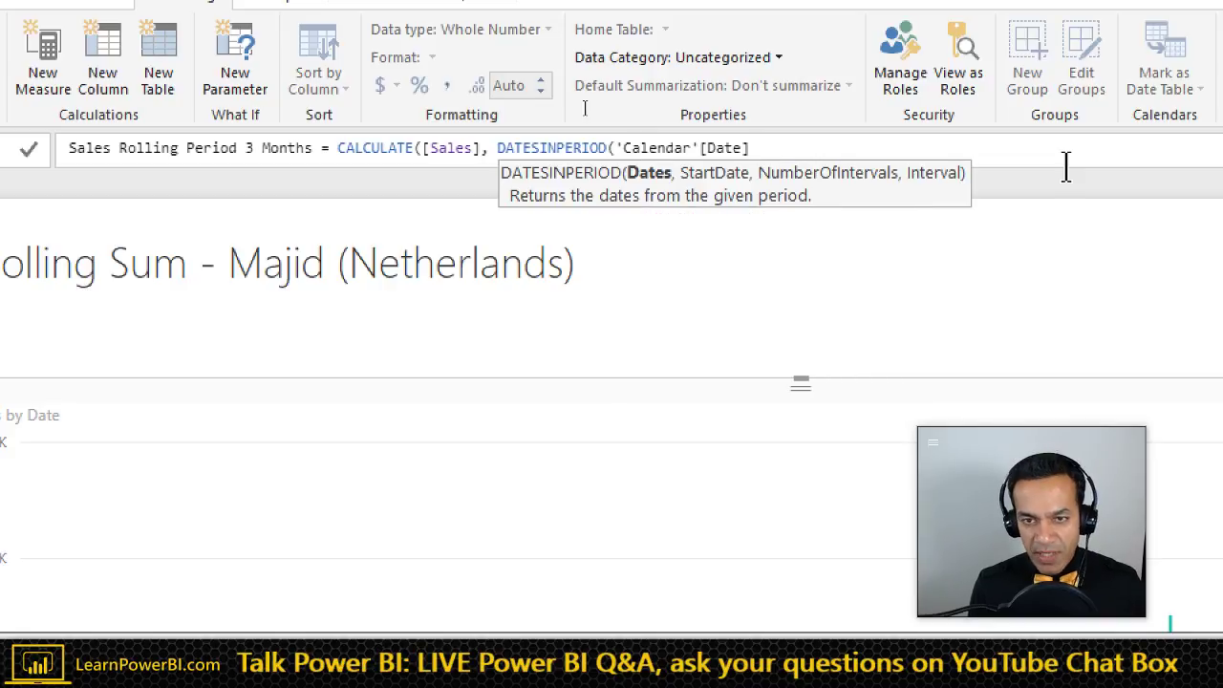
{"action": "type", "text": ","}
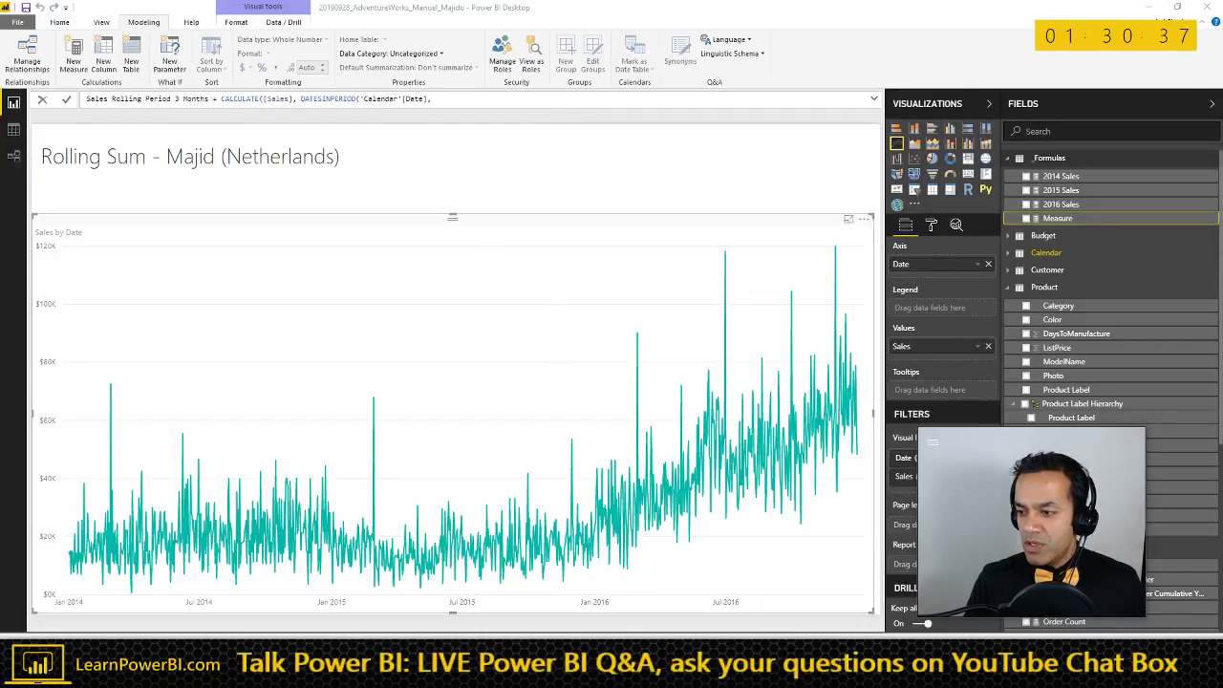
{"action": "key", "text": "alt+Tab"}
{"action": "left_click", "coordinate": [690, 10]}
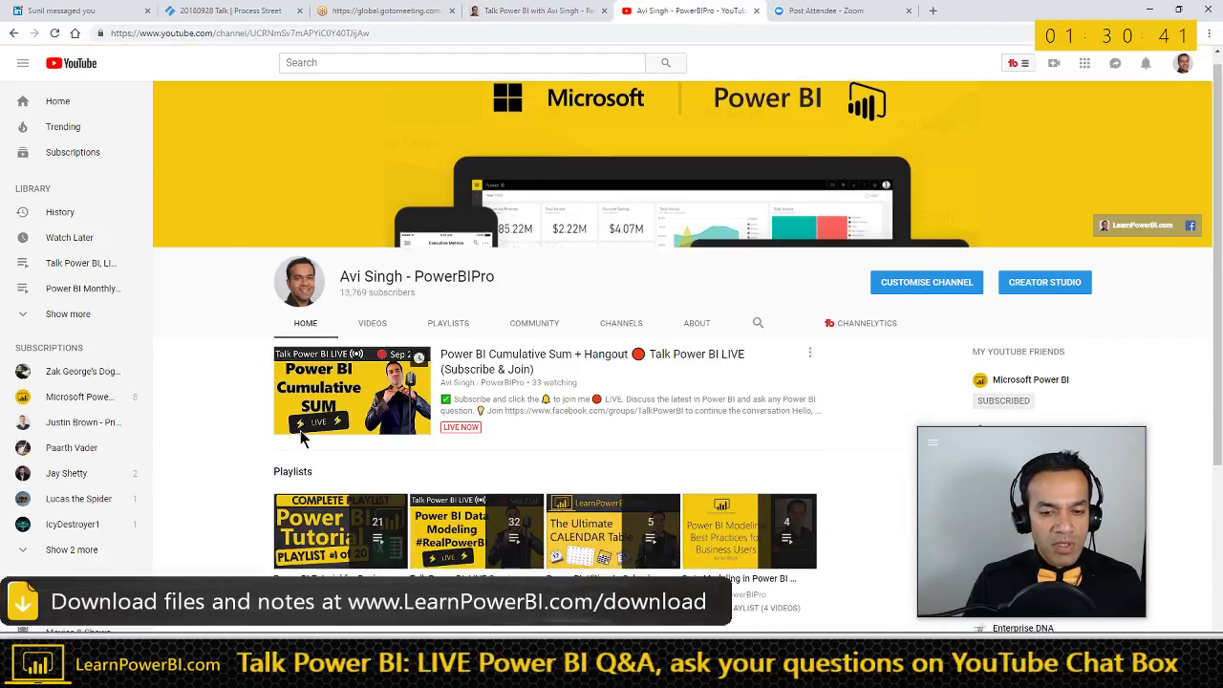
{"action": "scroll", "coordinate": [300, 431], "scroll_direction": "down", "scroll_amount": 1}
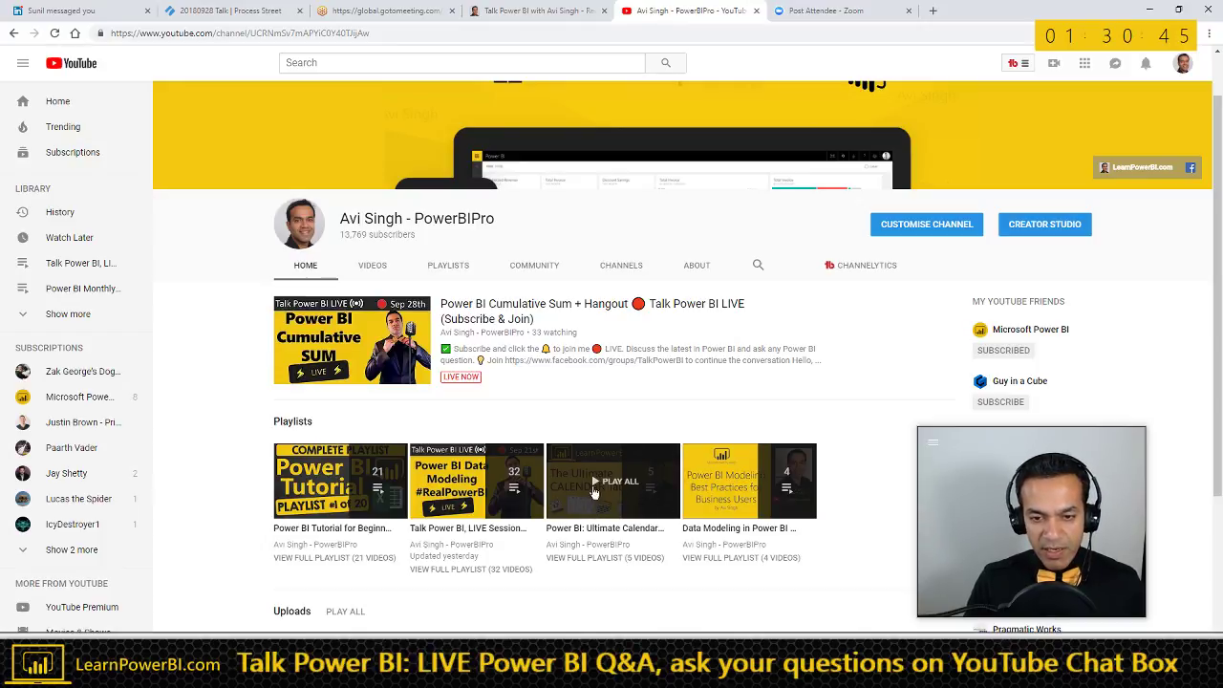
{"action": "key", "text": "alt+Tab"}
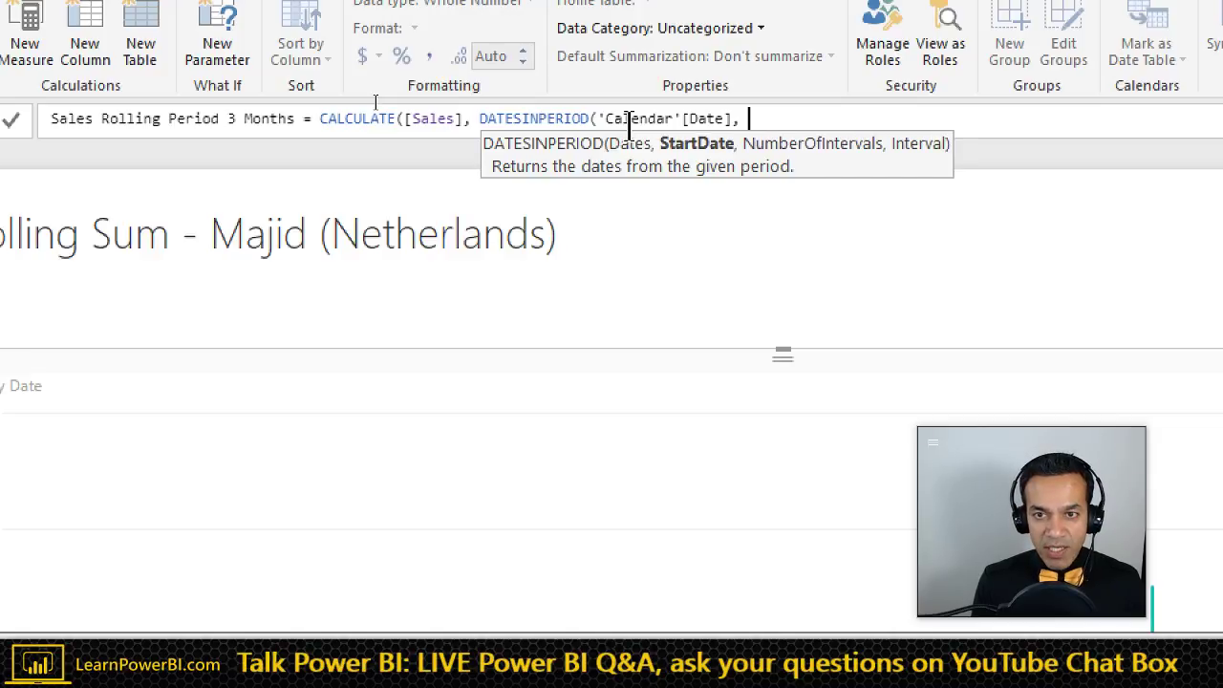
- Finish the date window with MAX('Calendar'[Date]), -3, MONTH and close the parentheses
{"action": "type", "text": "MAX("}
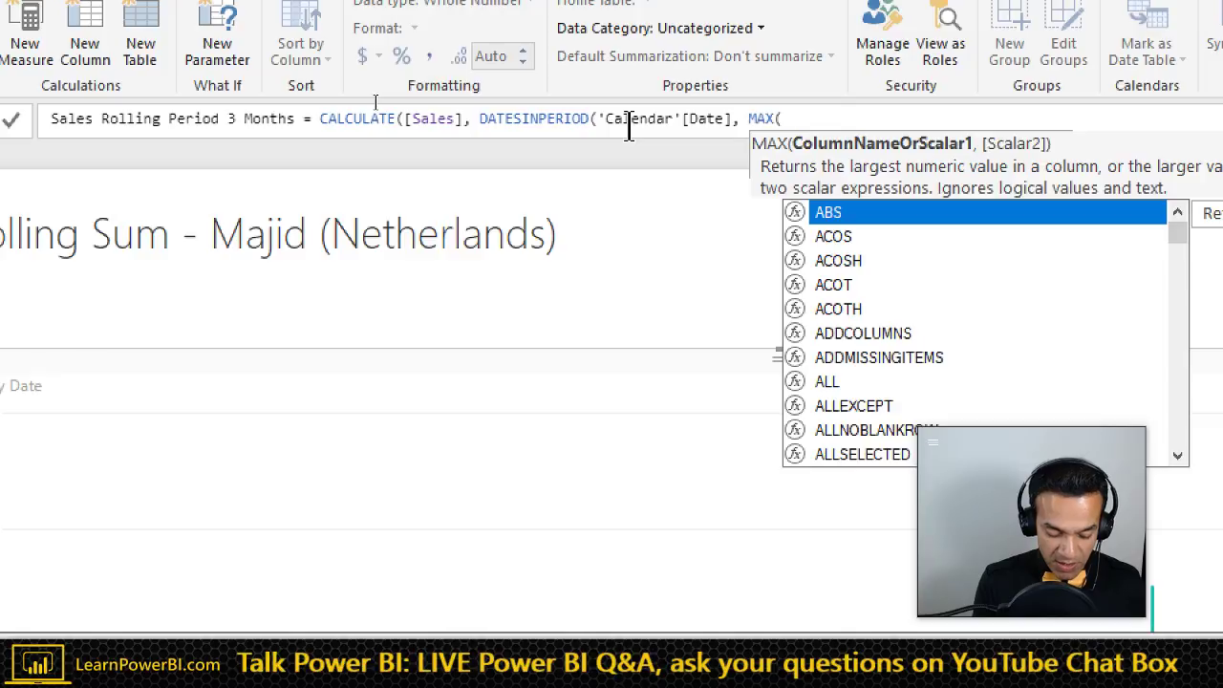
{"action": "type", "text": "Calendar"}
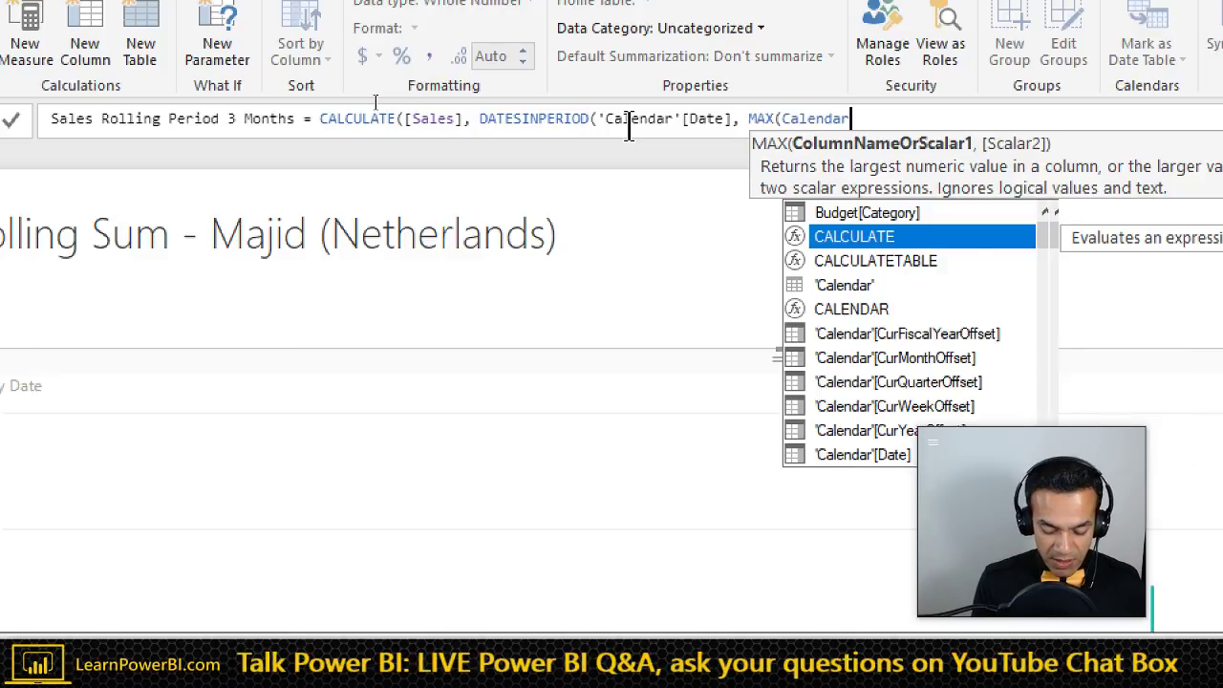
{"action": "type", "text": "[D"}
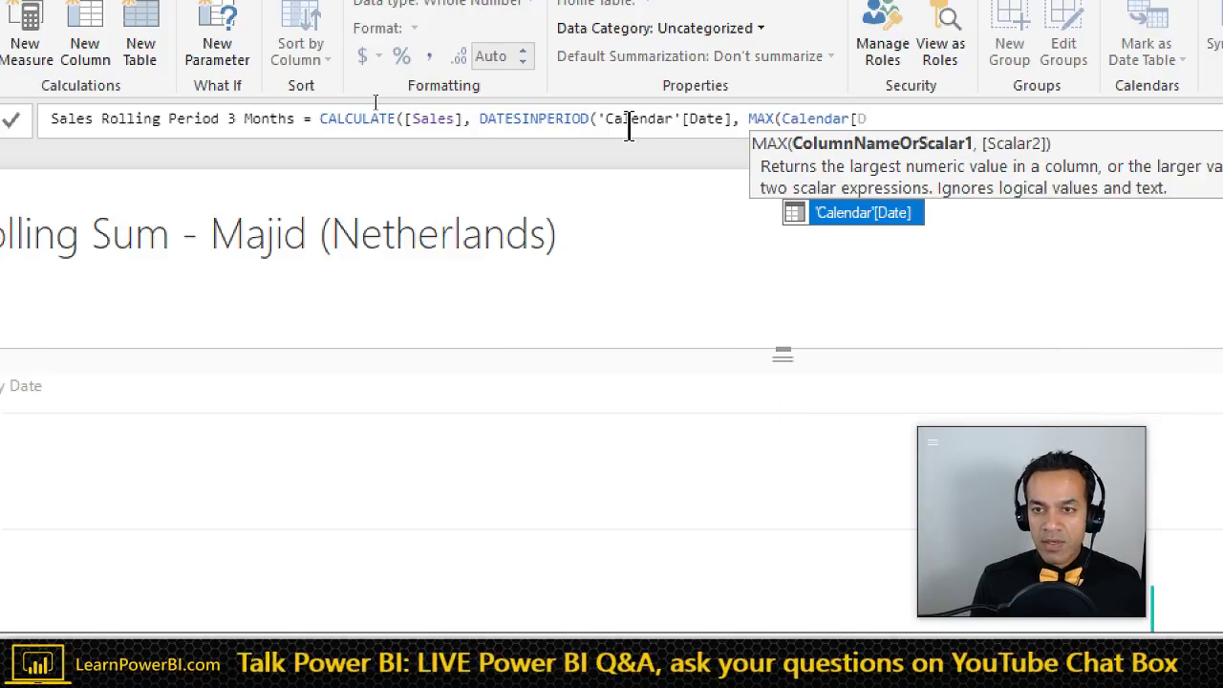
{"action": "key", "text": "Tab"}
{"action": "type", "text": ")"}
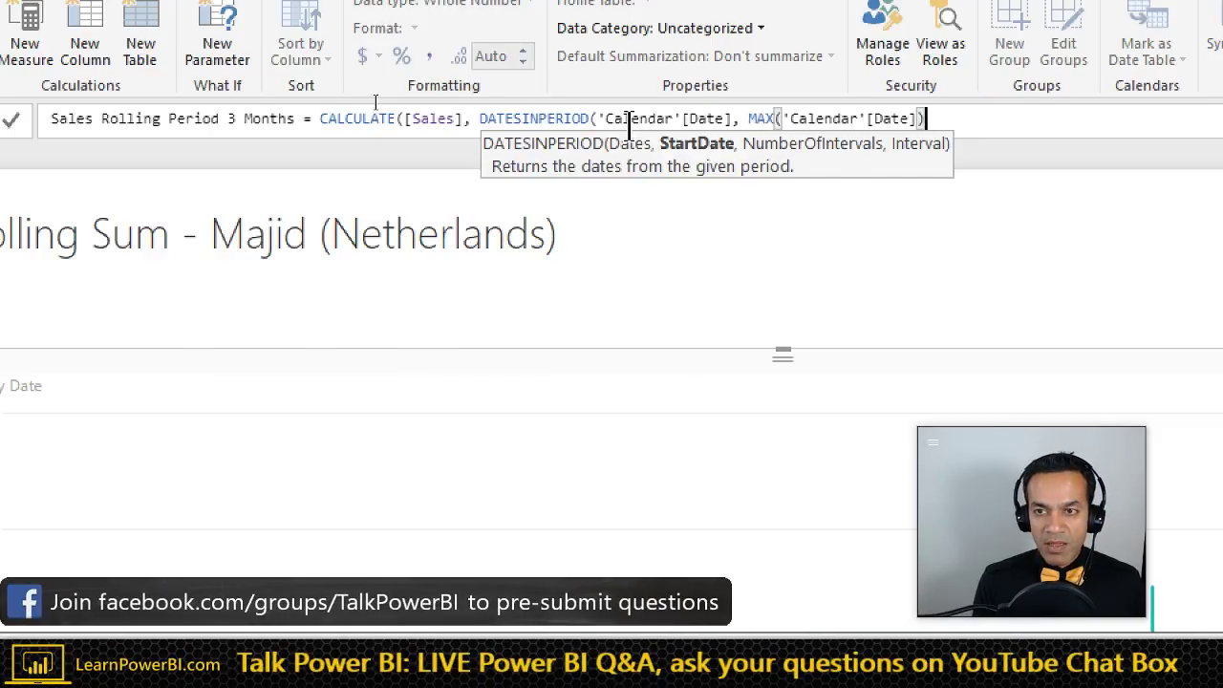
{"action": "type", "text": ", -3 "}
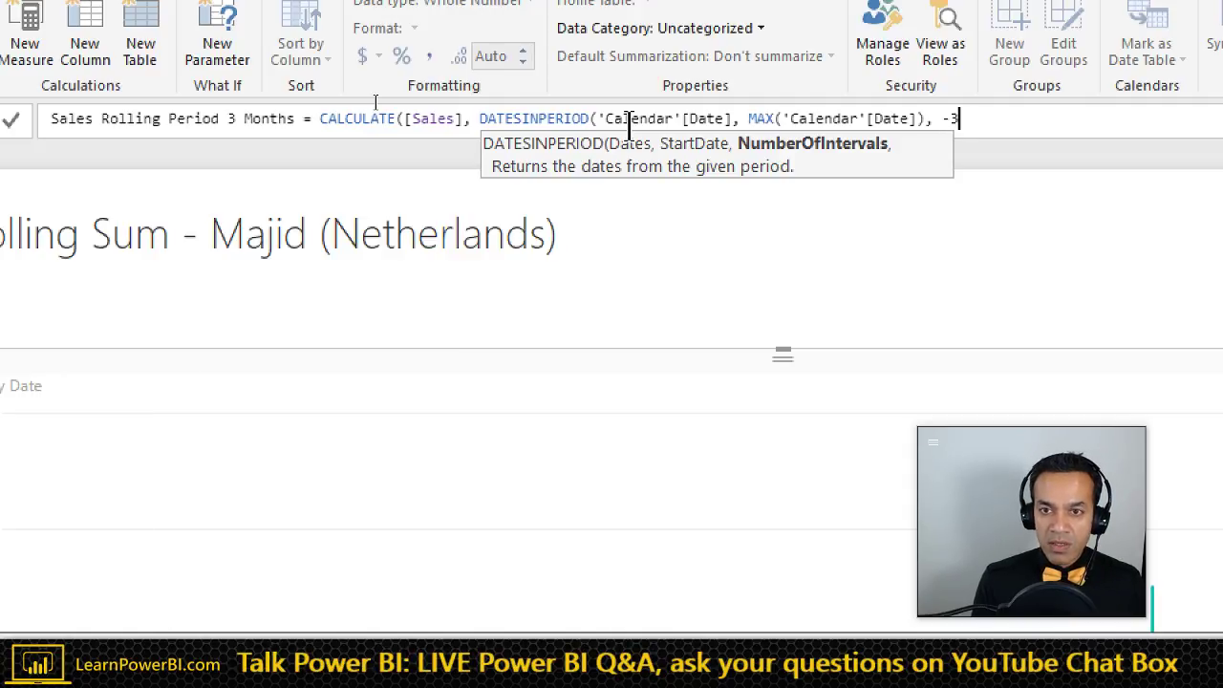
{"action": "type", "text": ", "}
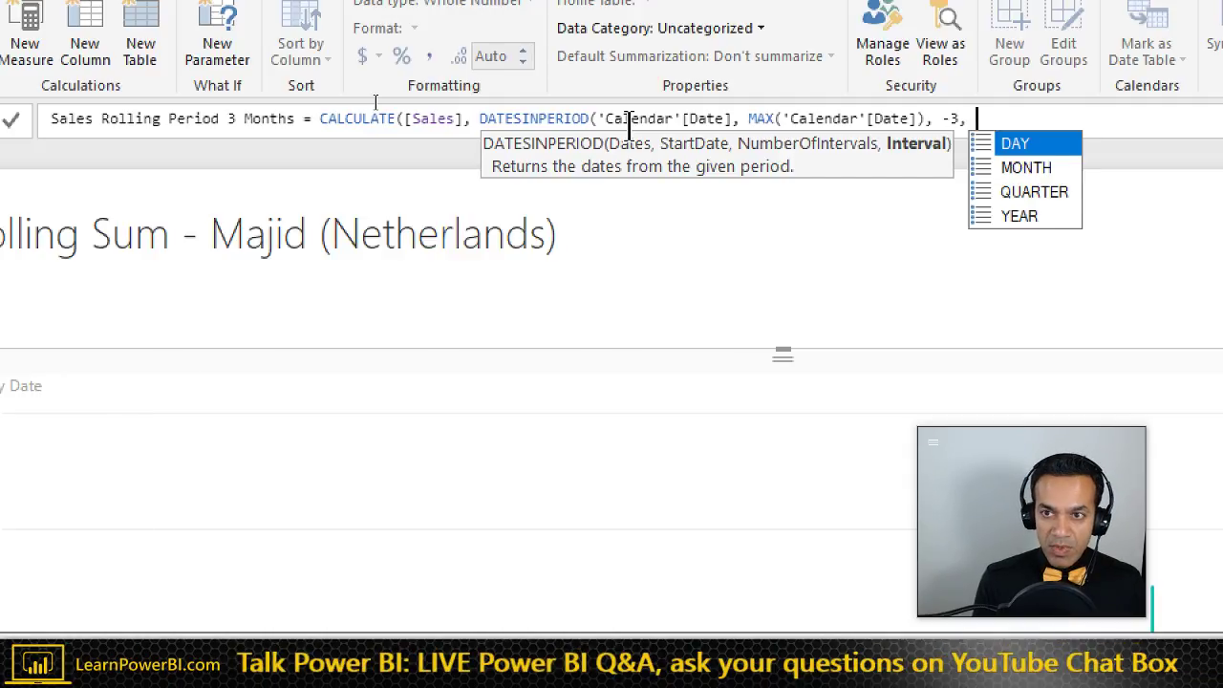
{"action": "type", "text": "MONTH"}
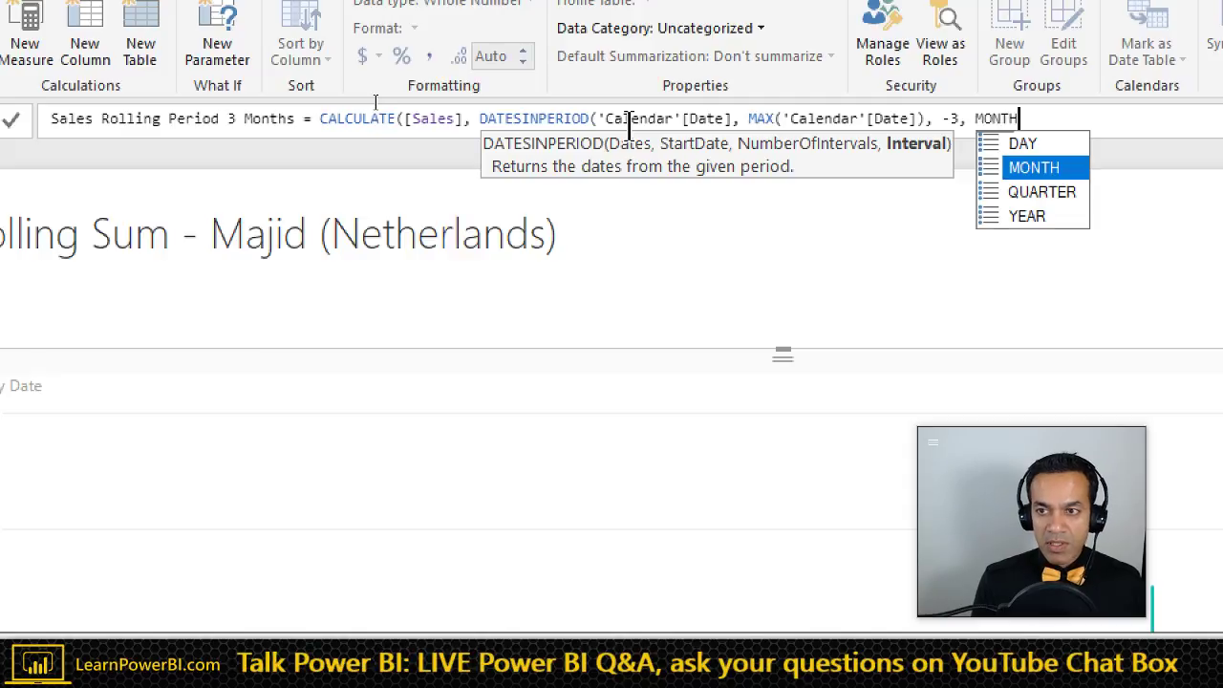
{"action": "type", "text": ")"}
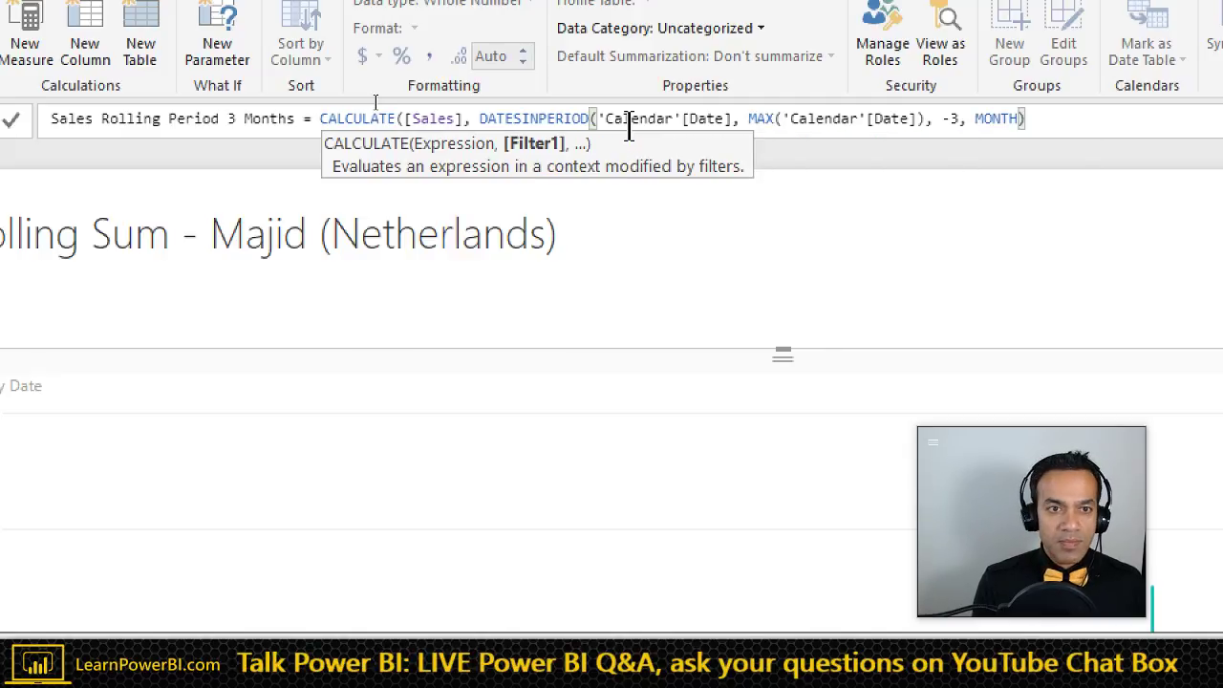
{"action": "type", "text": ")"}
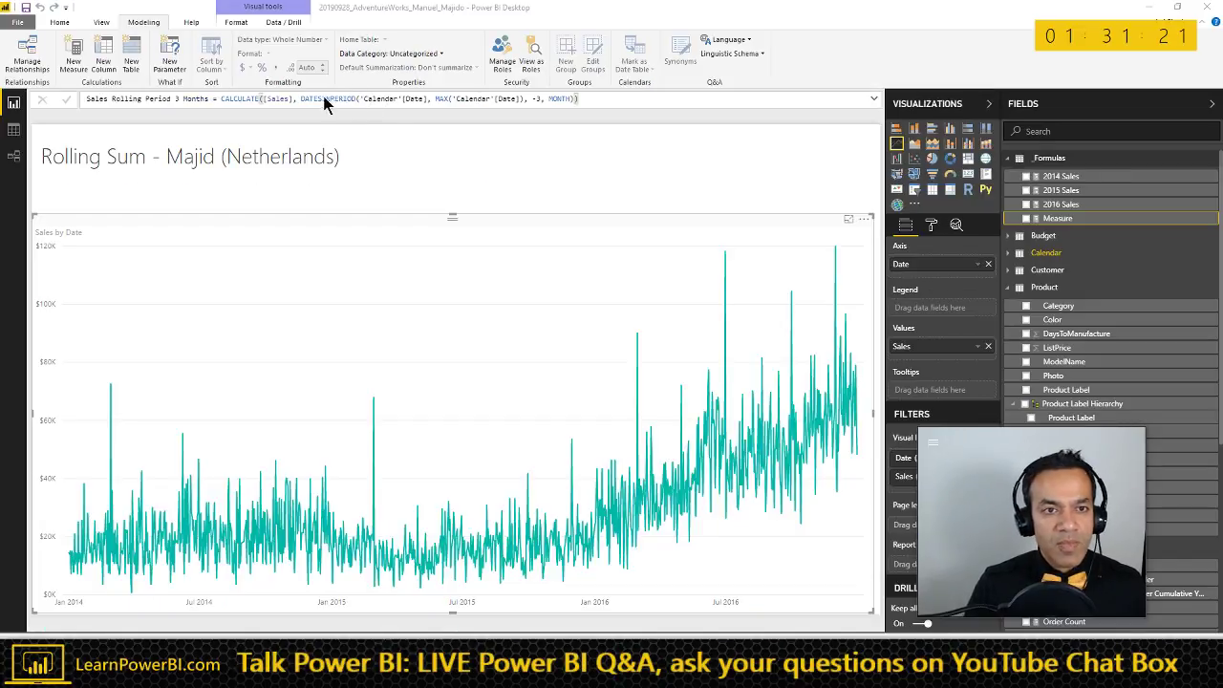
- Commit Sales Rolling Period 3 Months, add it to the line chart, and shorten the chart
{"action": "key", "text": "Return"}
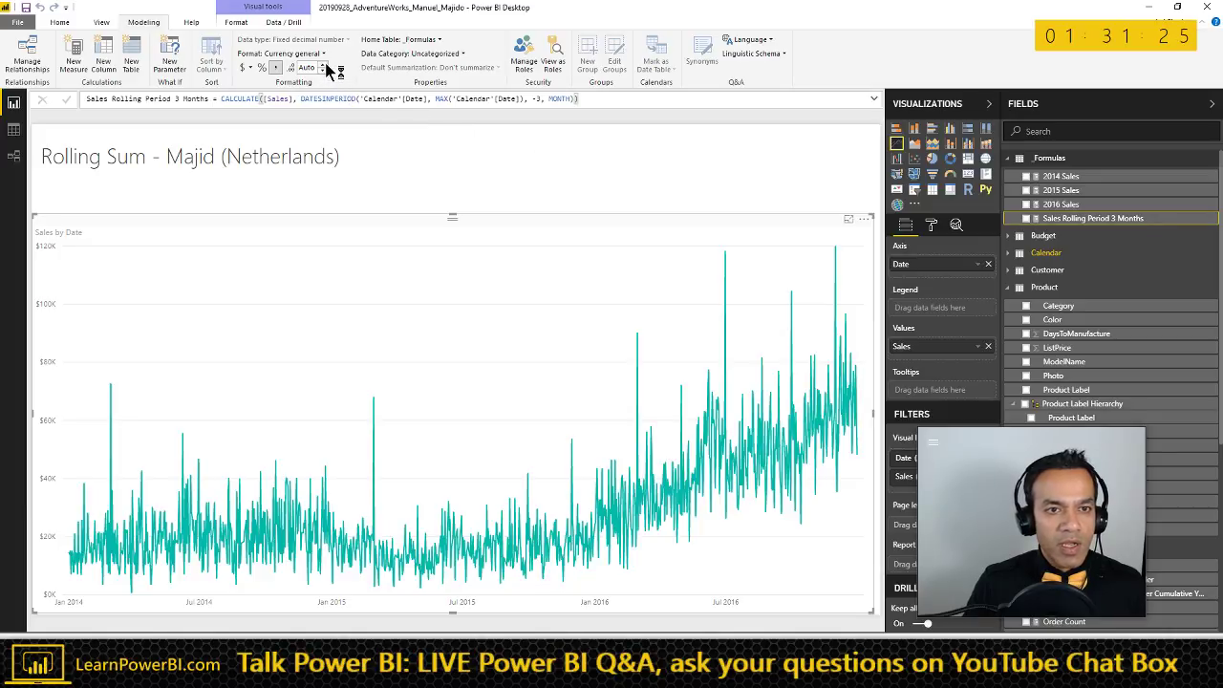
{"action": "left_click_drag", "start_coordinate": [1070, 222], "coordinate": [474, 399]}
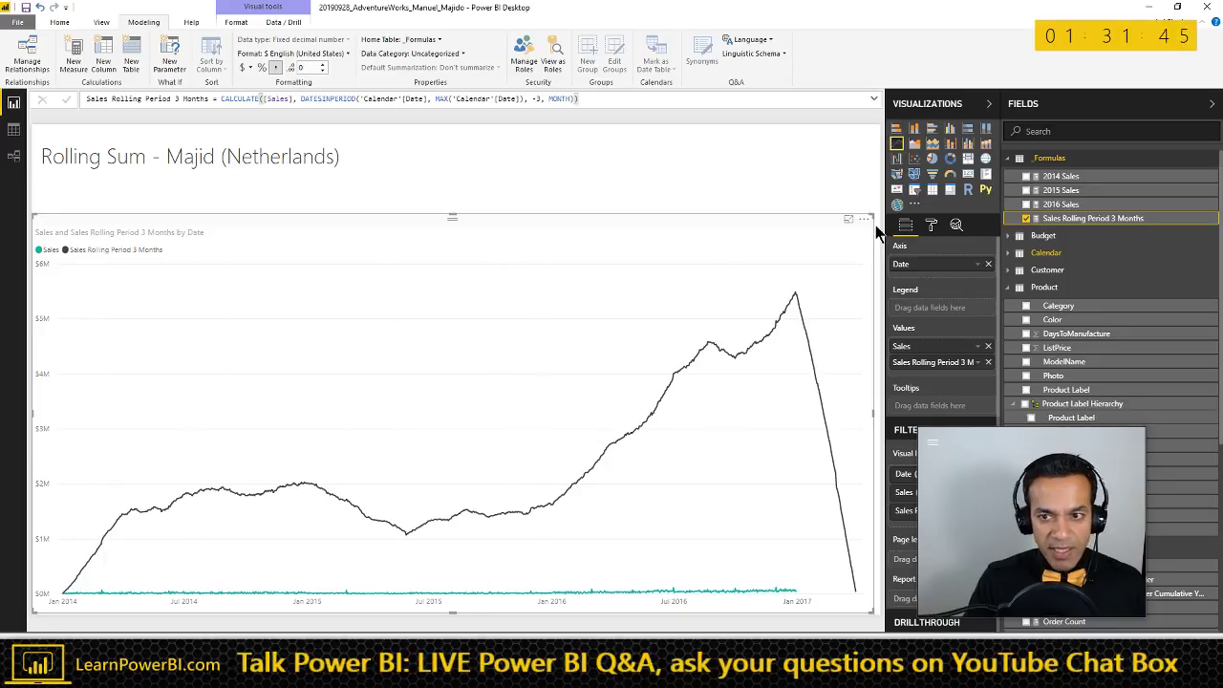
{"action": "left_click_drag", "start_coordinate": [873, 218], "coordinate": [879, 431]}
{"action": "key", "text": "Escape"}
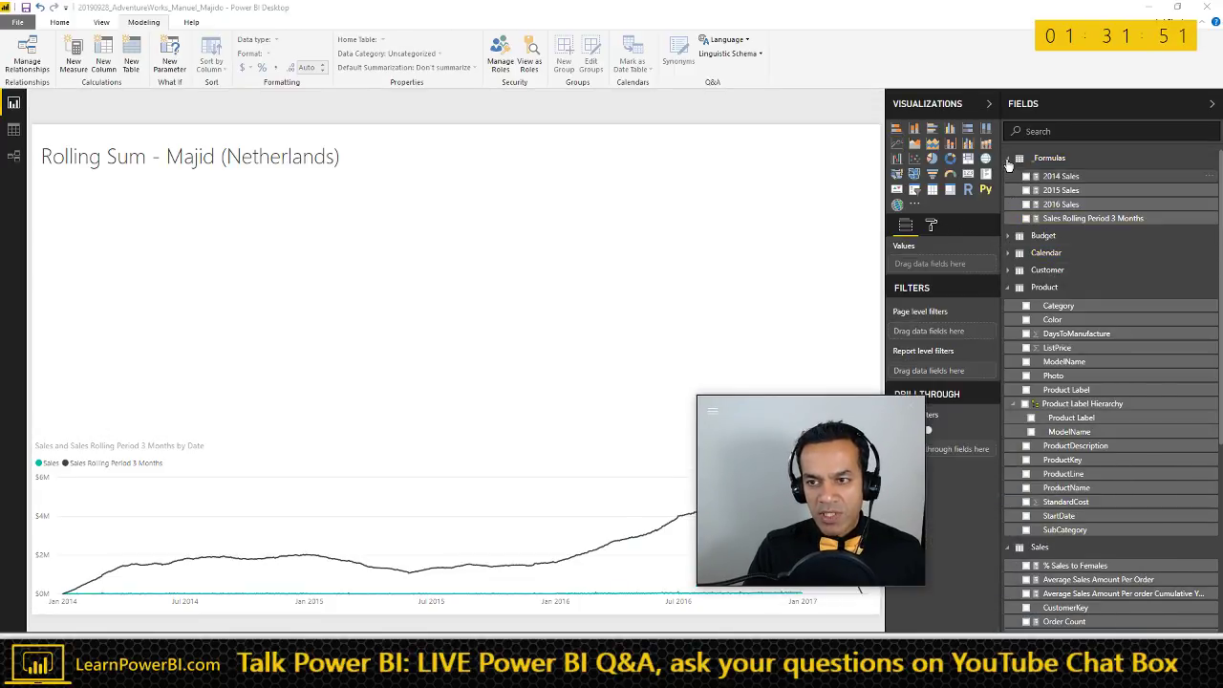
- Add an empty matrix visual sized into the upper-left of the page
{"action": "left_click", "coordinate": [1042, 158]}
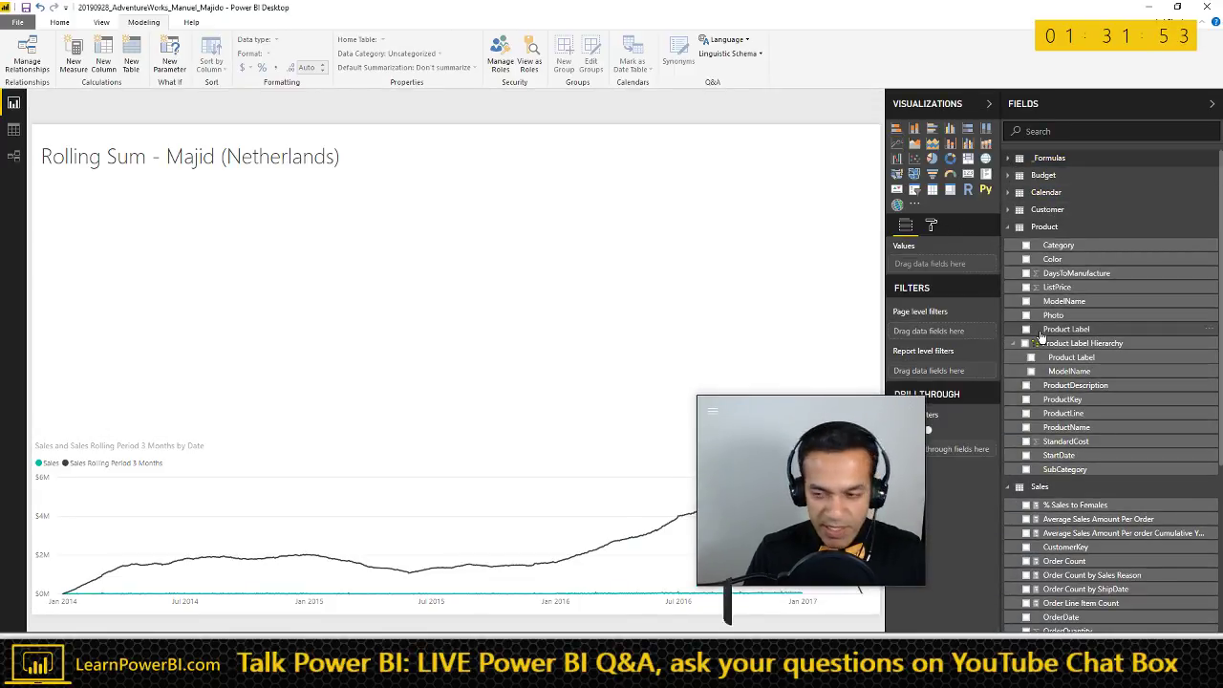
{"action": "scroll", "coordinate": [1098, 445], "scroll_direction": "down", "scroll_amount": 2}
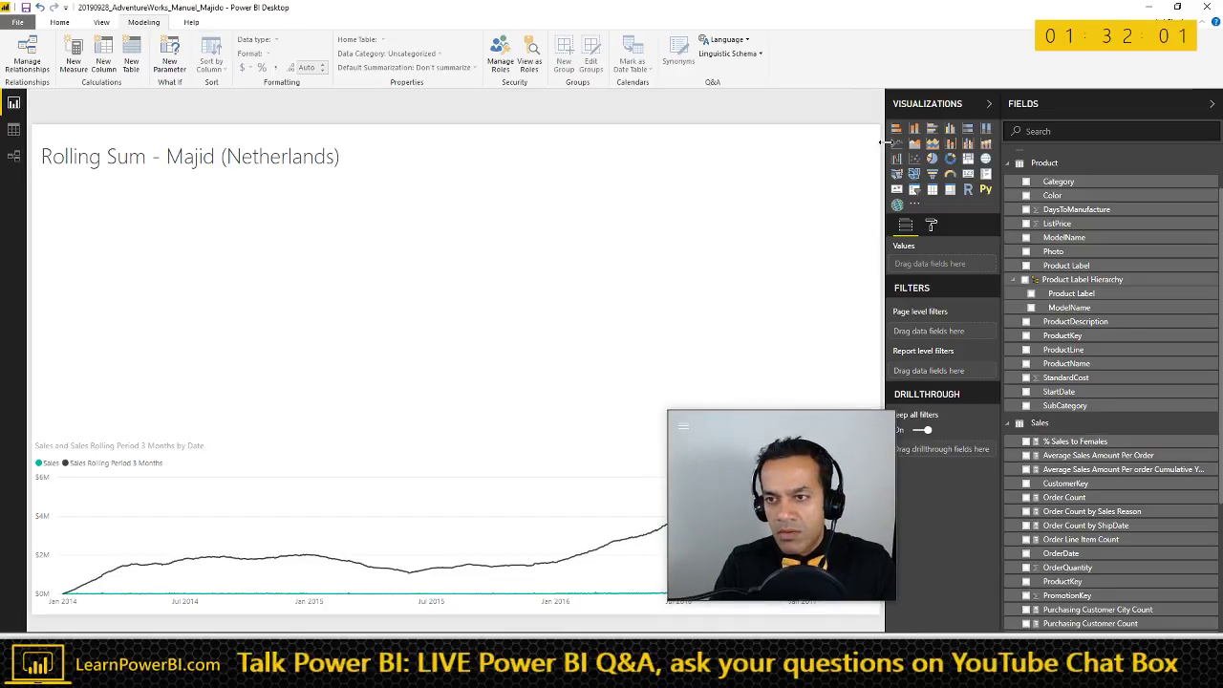
{"action": "left_click", "coordinate": [950, 190]}
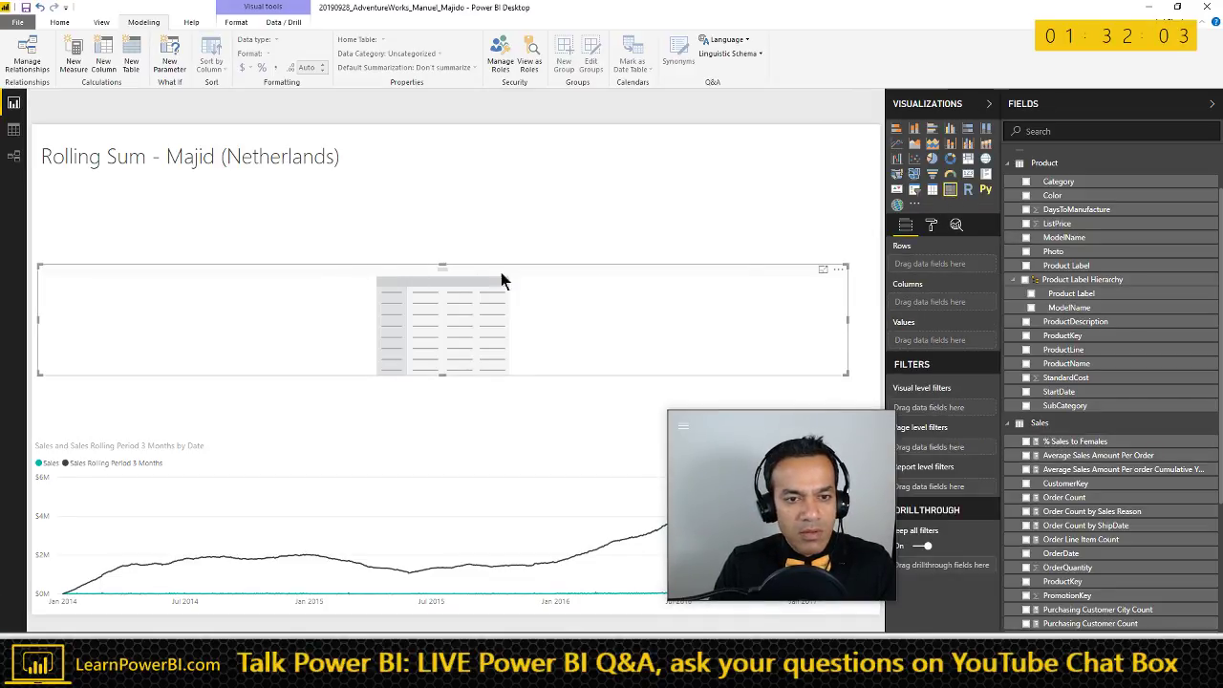
{"action": "left_click_drag", "start_coordinate": [822, 260], "coordinate": [557, 192]}
- Put Calendar MonthYear in the matrix, running across its columns from Jan-14
{"action": "scroll", "coordinate": [1075, 239], "scroll_direction": "up", "scroll_amount": 2}
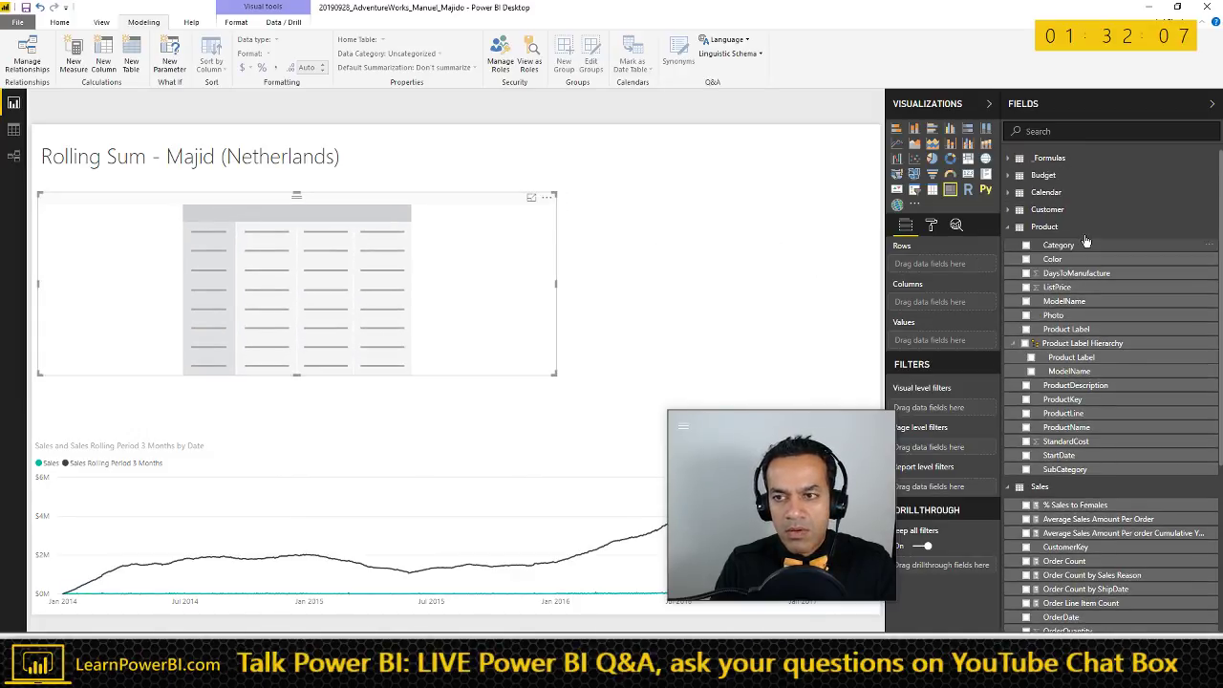
{"action": "left_click", "coordinate": [1010, 231]}
{"action": "left_click", "coordinate": [1009, 247]}
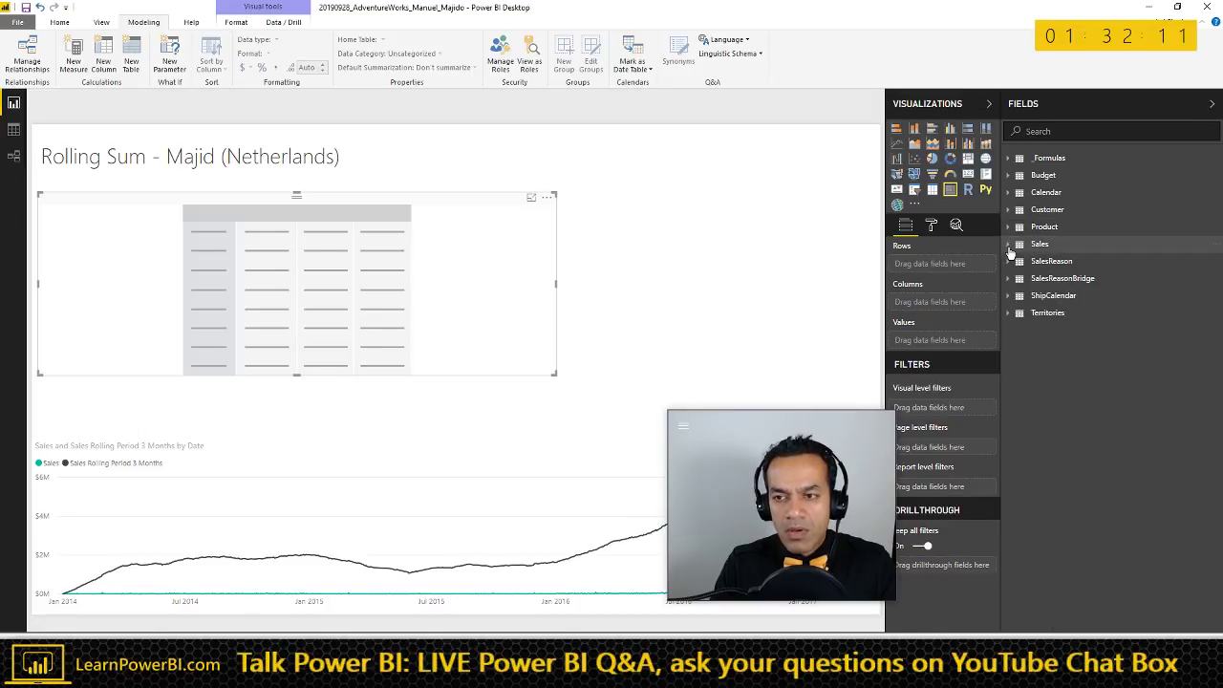
{"action": "left_click", "coordinate": [1013, 192]}
{"action": "left_click_drag", "start_coordinate": [1063, 420], "coordinate": [970, 275]}
{"action": "left_click_drag", "start_coordinate": [859, 309], "coordinate": [502, 267]}
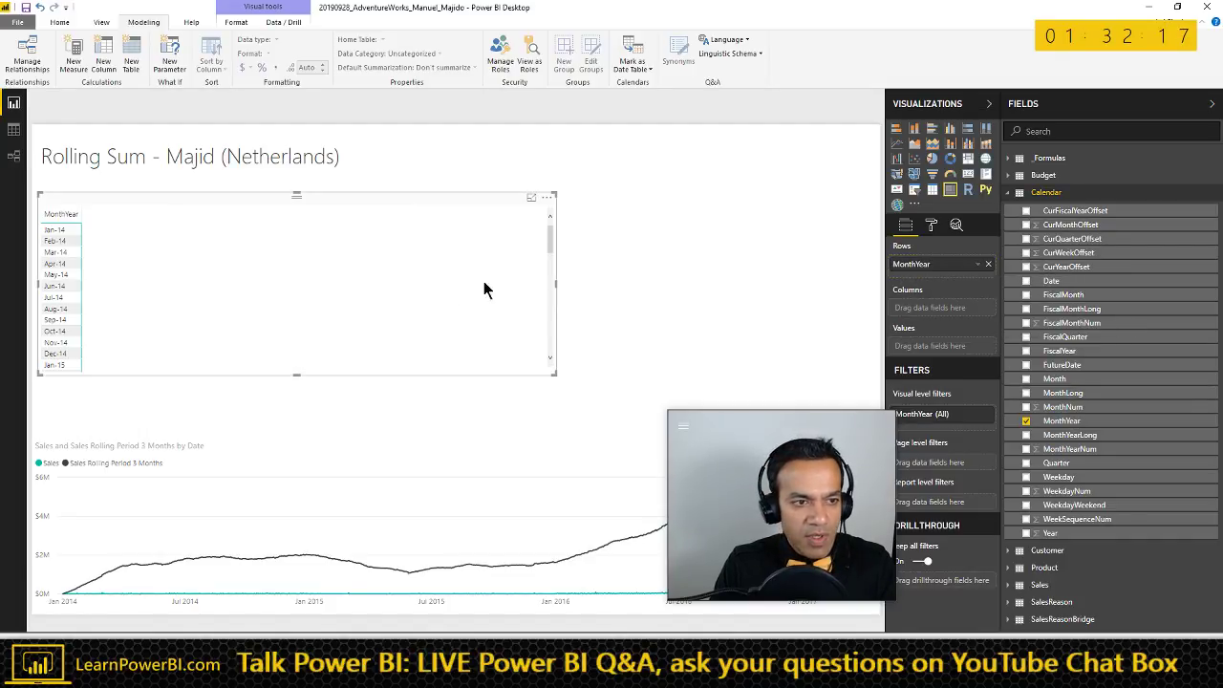
{"action": "left_click_drag", "start_coordinate": [945, 273], "coordinate": [941, 303]}
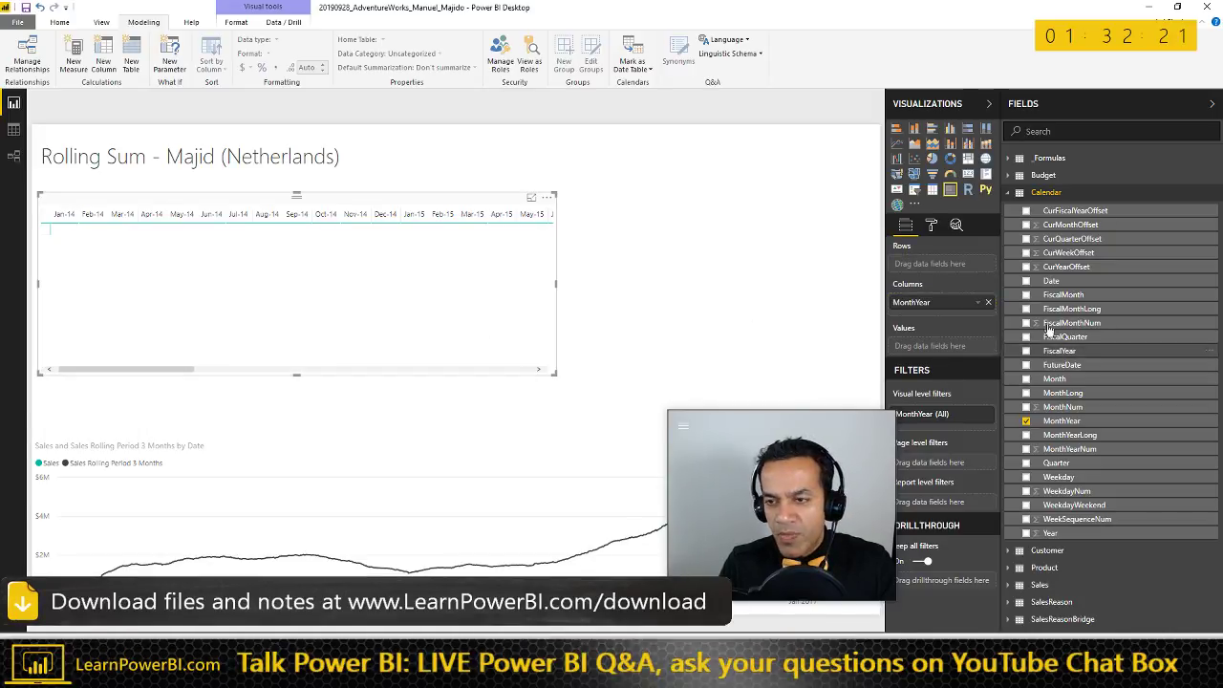
- Drag the Year field onto the page and leave the report title unchanged
{"action": "left_click_drag", "start_coordinate": [1050, 532], "coordinate": [808, 187]}
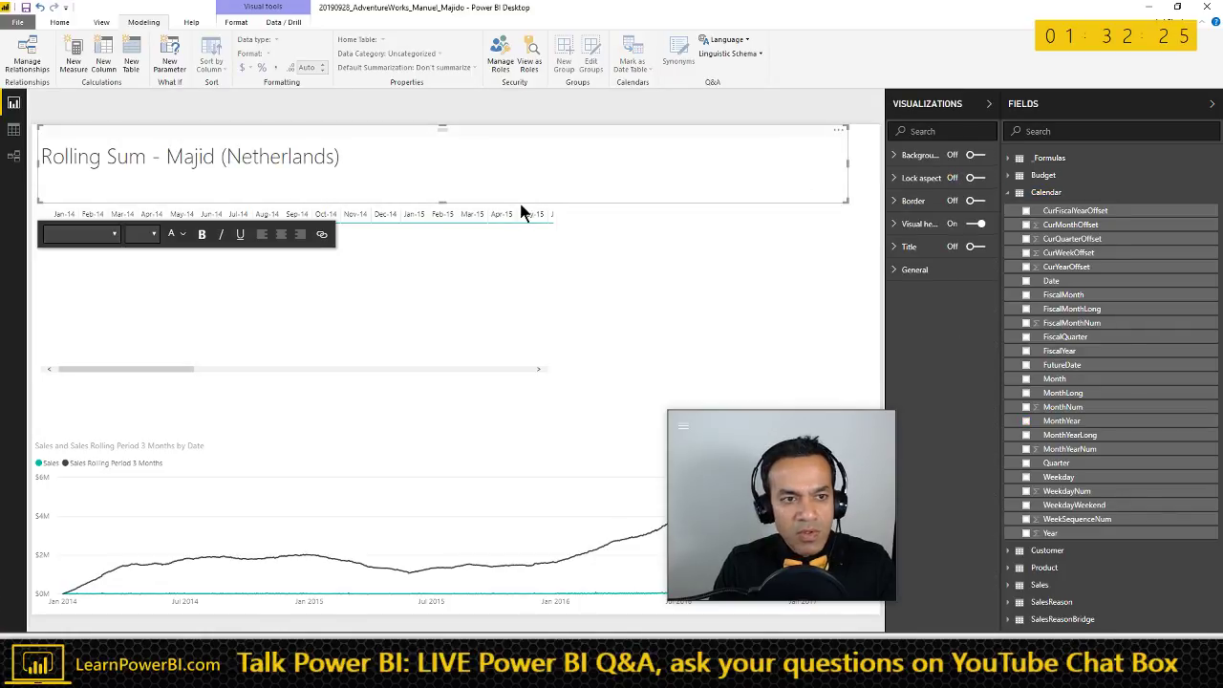
{"action": "left_click", "coordinate": [718, 236]}
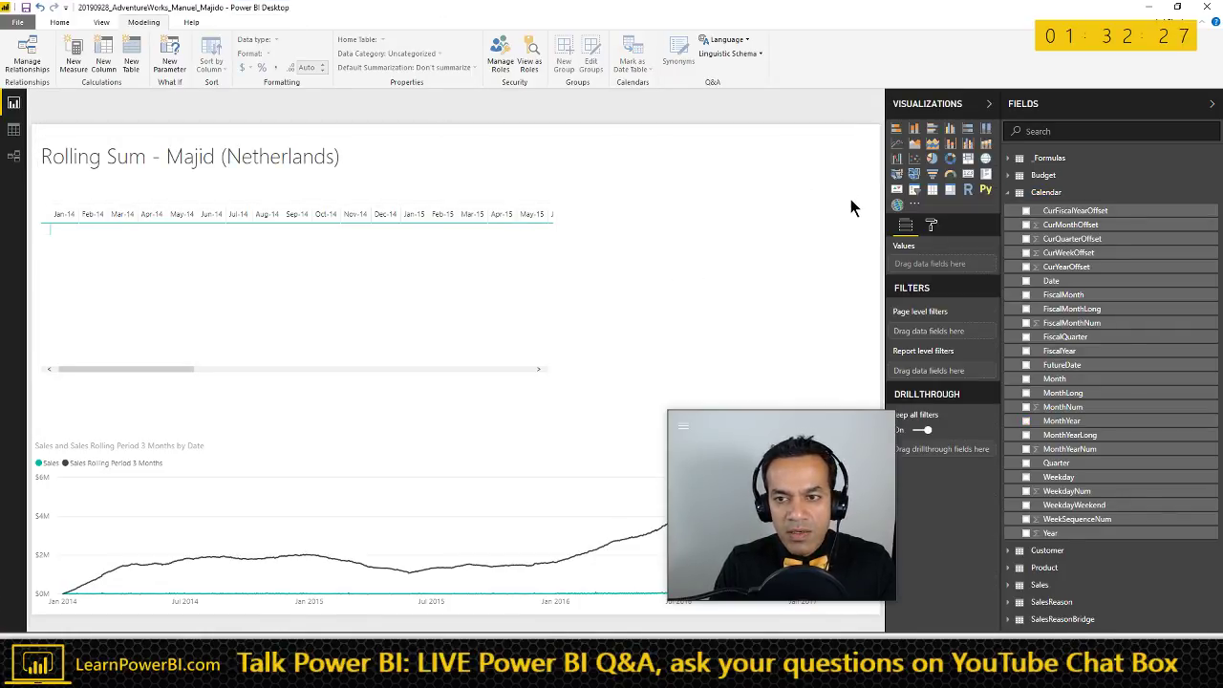
{"action": "left_click", "coordinate": [822, 191]}
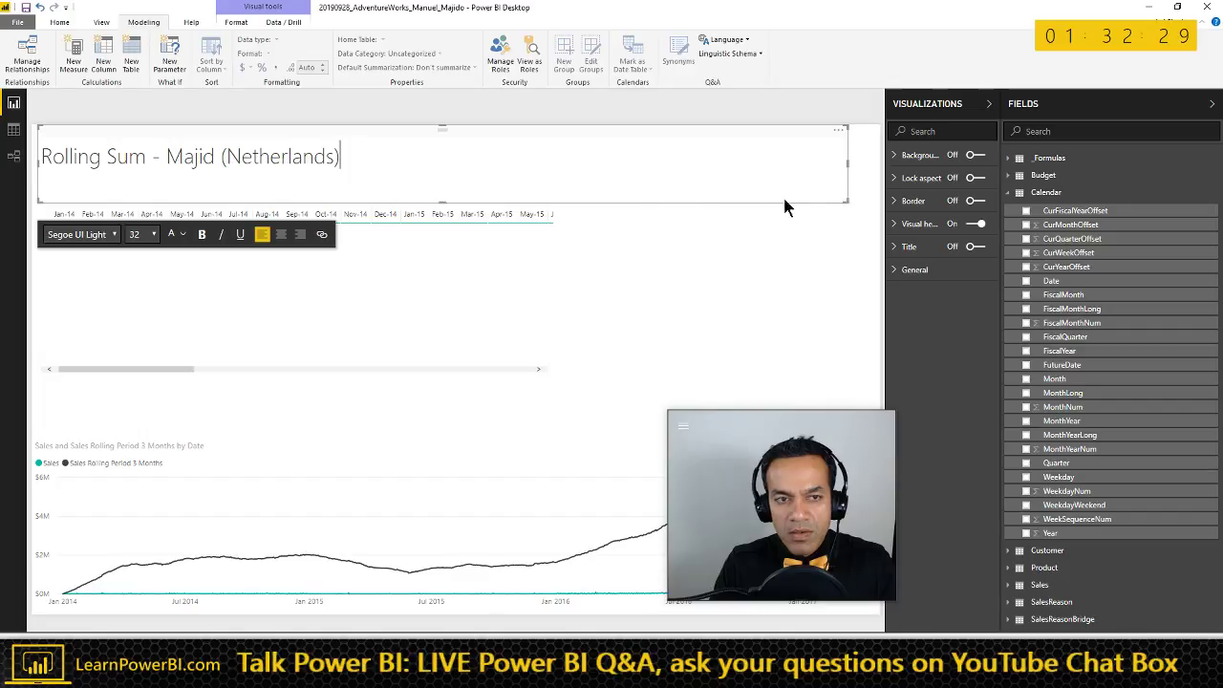
{"action": "left_click", "coordinate": [835, 265]}
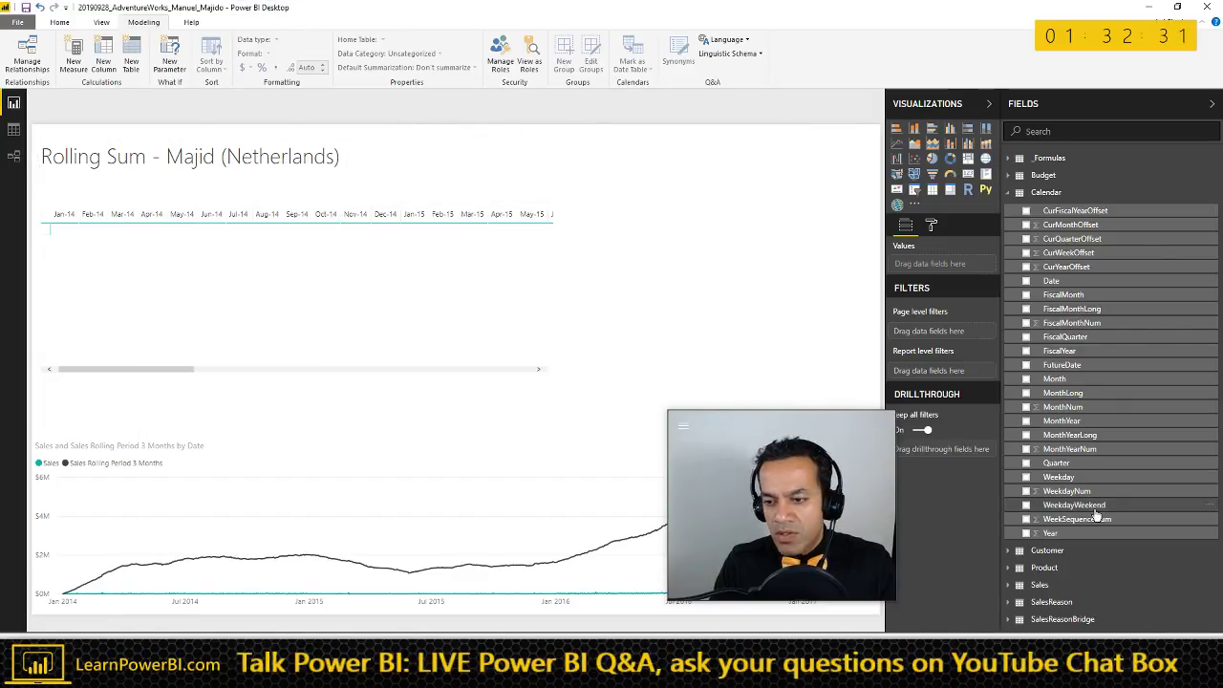
- Add a Year list slicer at the top right and select 2015
{"action": "left_click_drag", "start_coordinate": [1057, 533], "coordinate": [771, 192]}
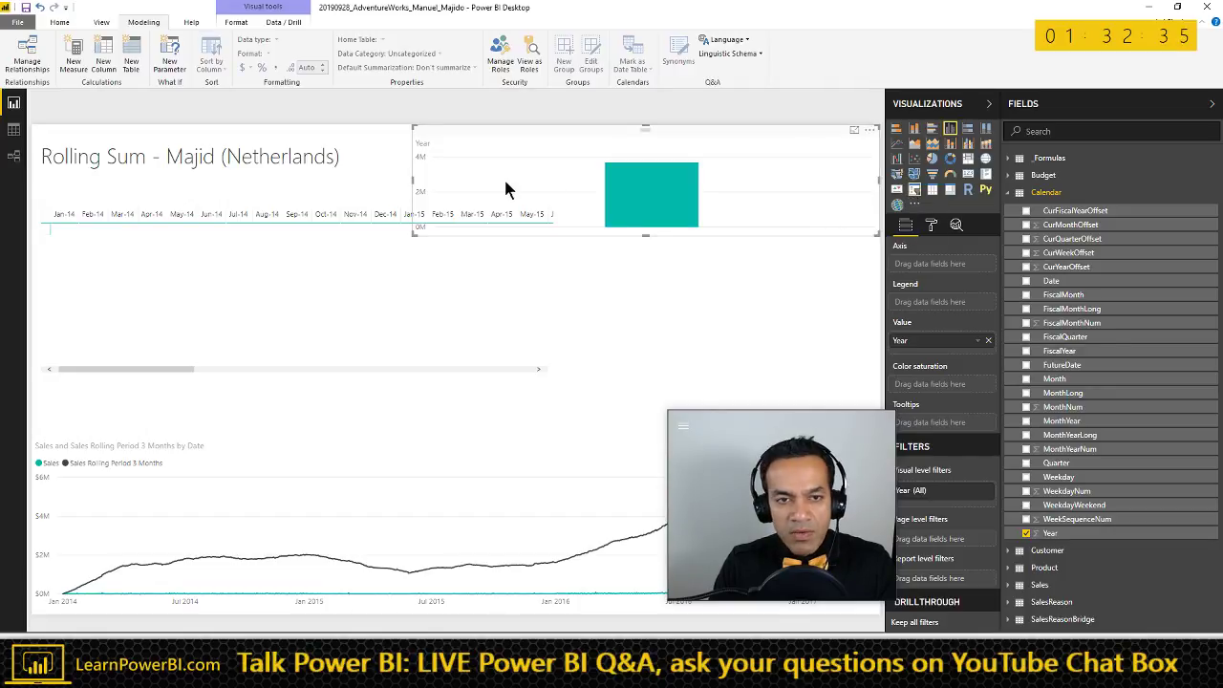
{"action": "left_click_drag", "start_coordinate": [411, 234], "coordinate": [750, 222]}
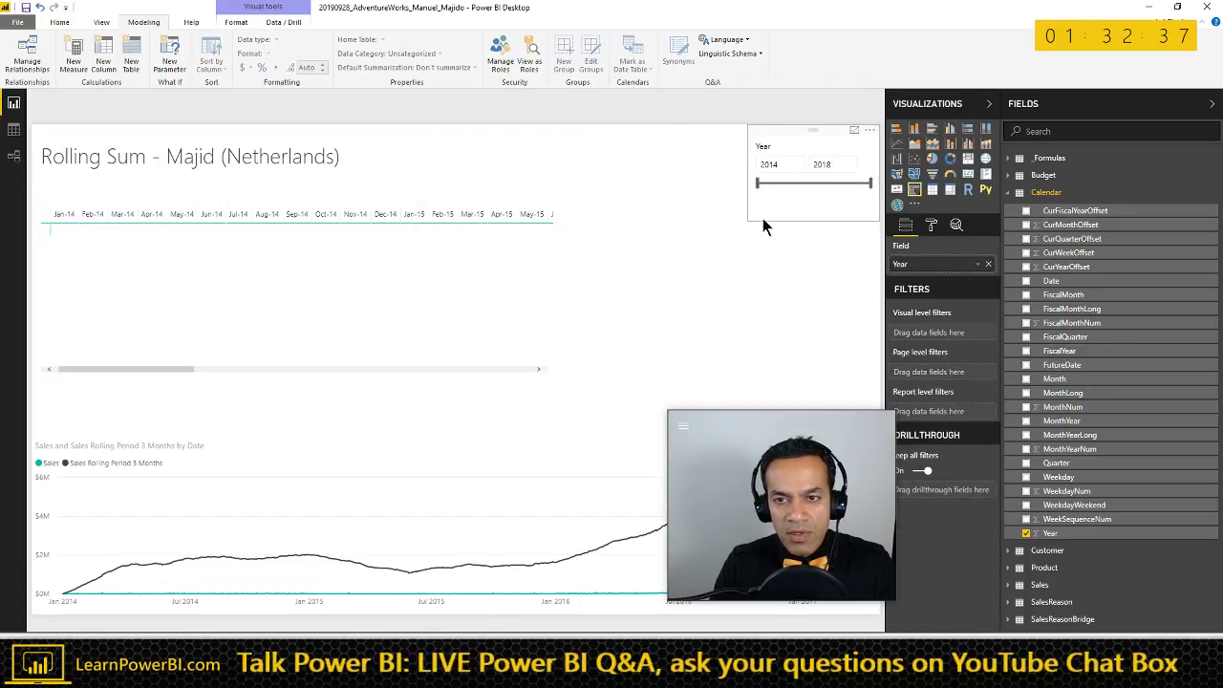
{"action": "left_click", "coordinate": [867, 147]}
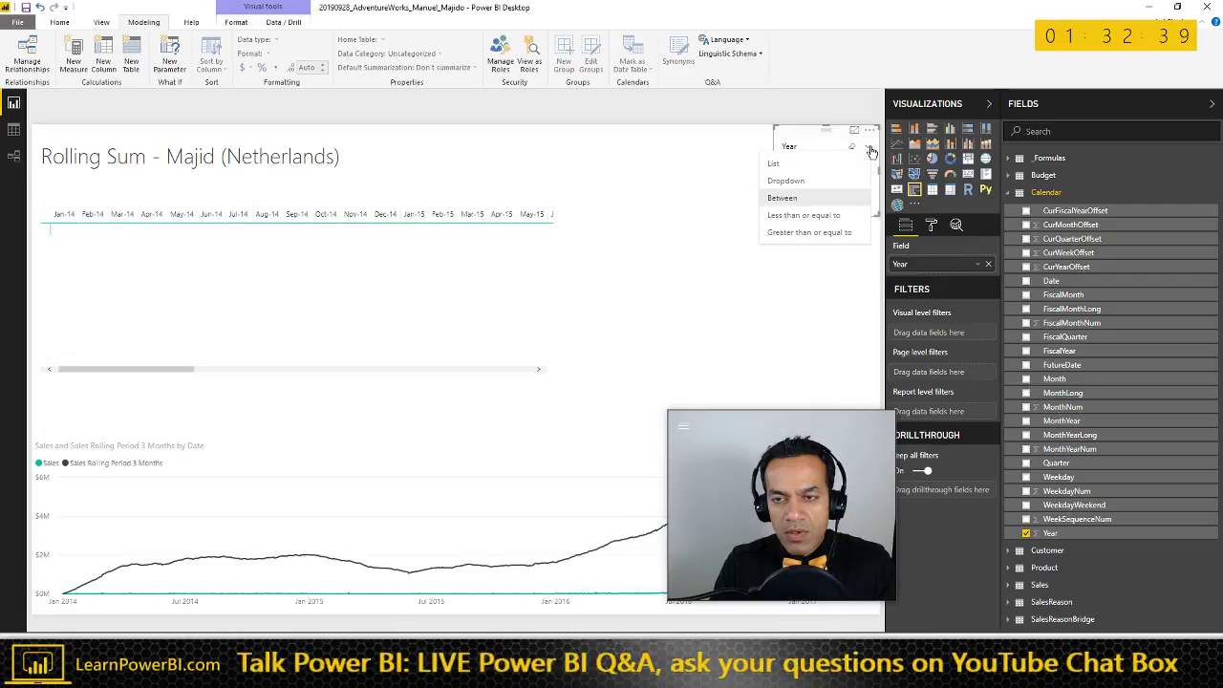
{"action": "key", "text": "Escape"}
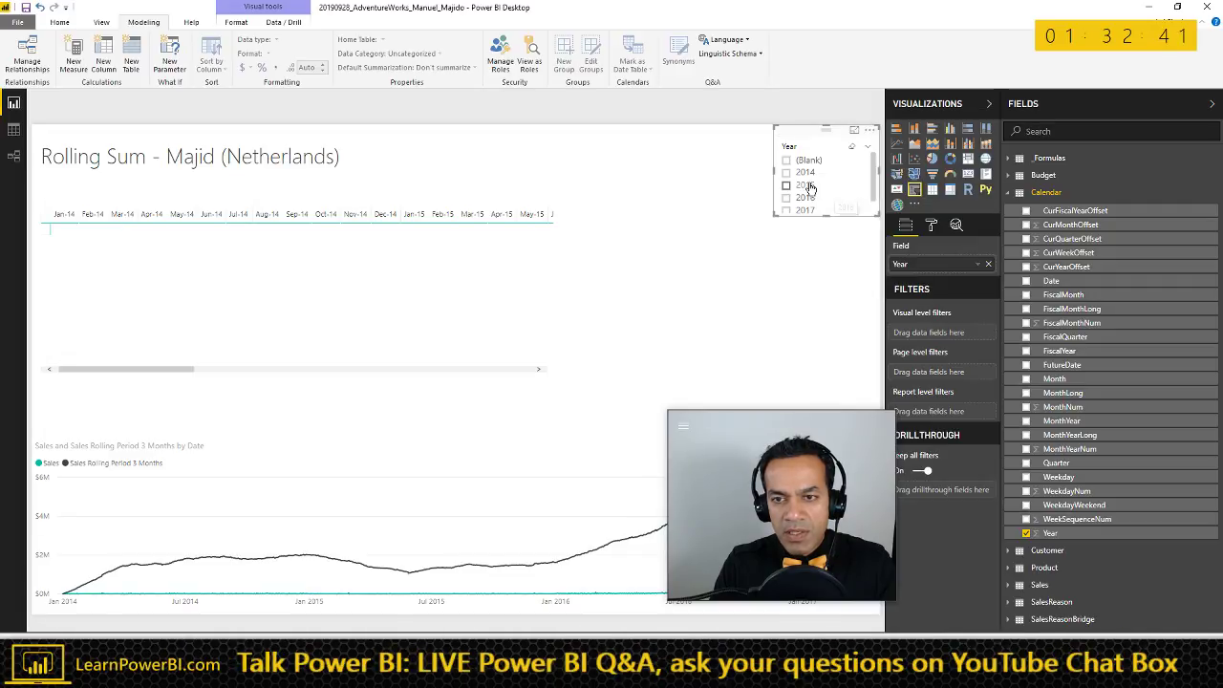
{"action": "left_click", "coordinate": [530, 345]}
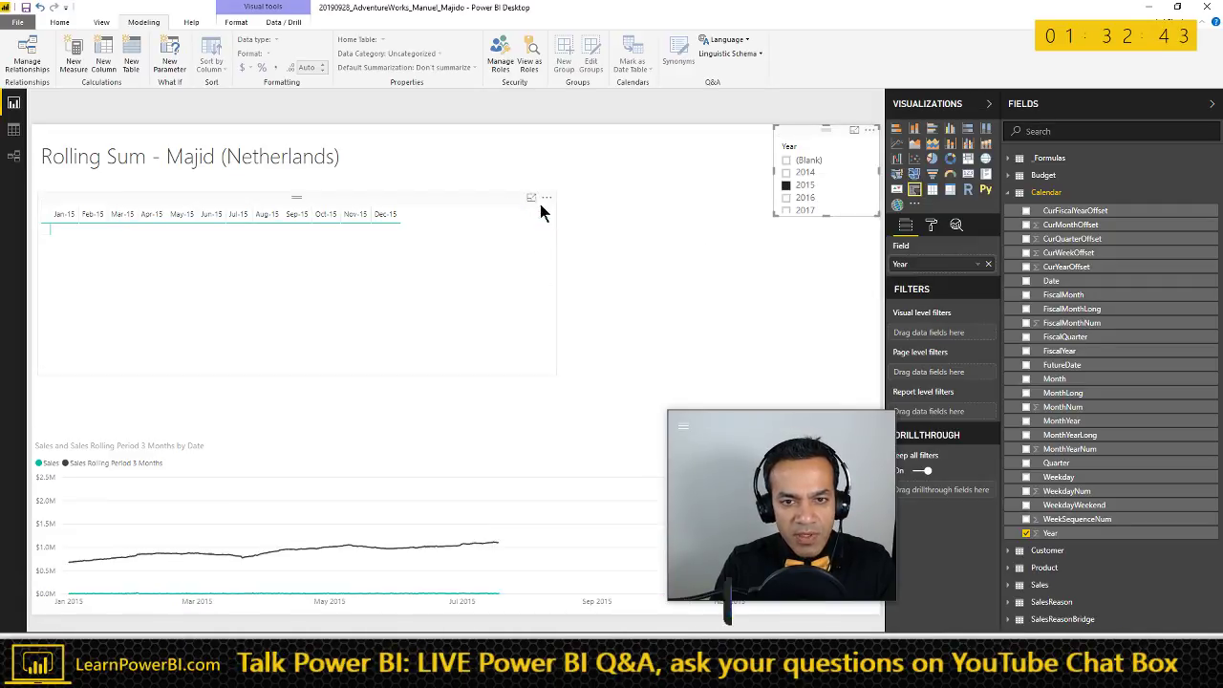
- Set the matrix grid text size to 12
{"action": "left_click", "coordinate": [933, 227]}
{"action": "left_click", "coordinate": [932, 249]}
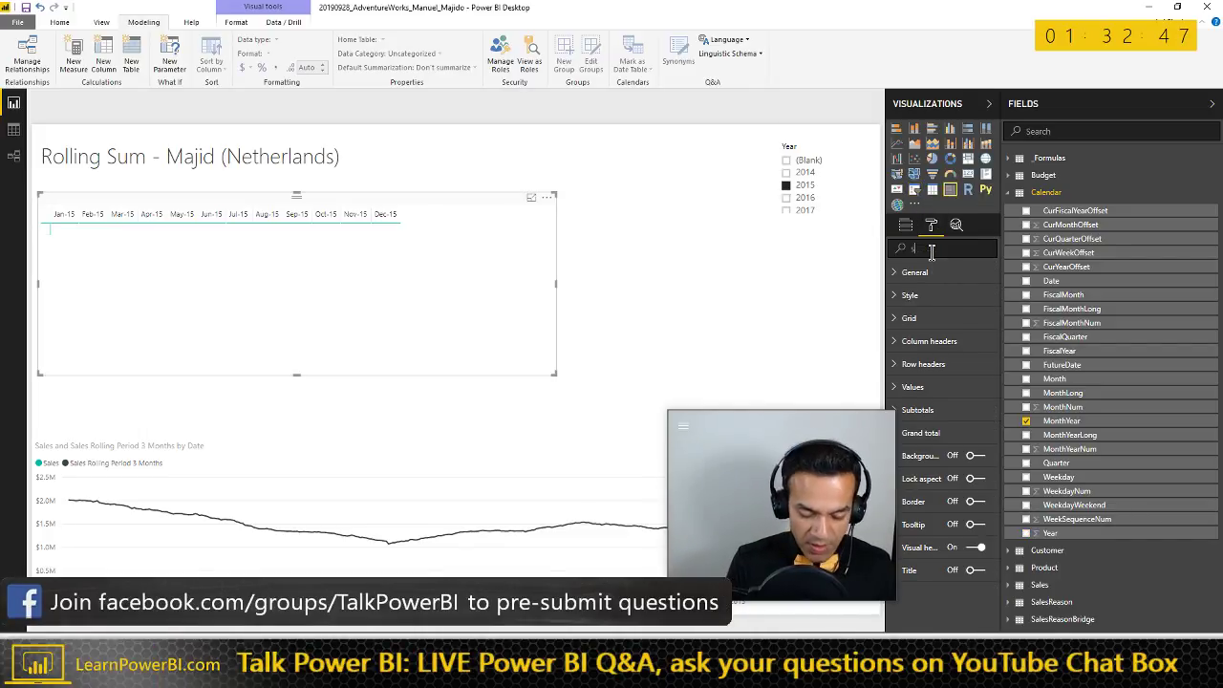
{"action": "type", "text": "size"}
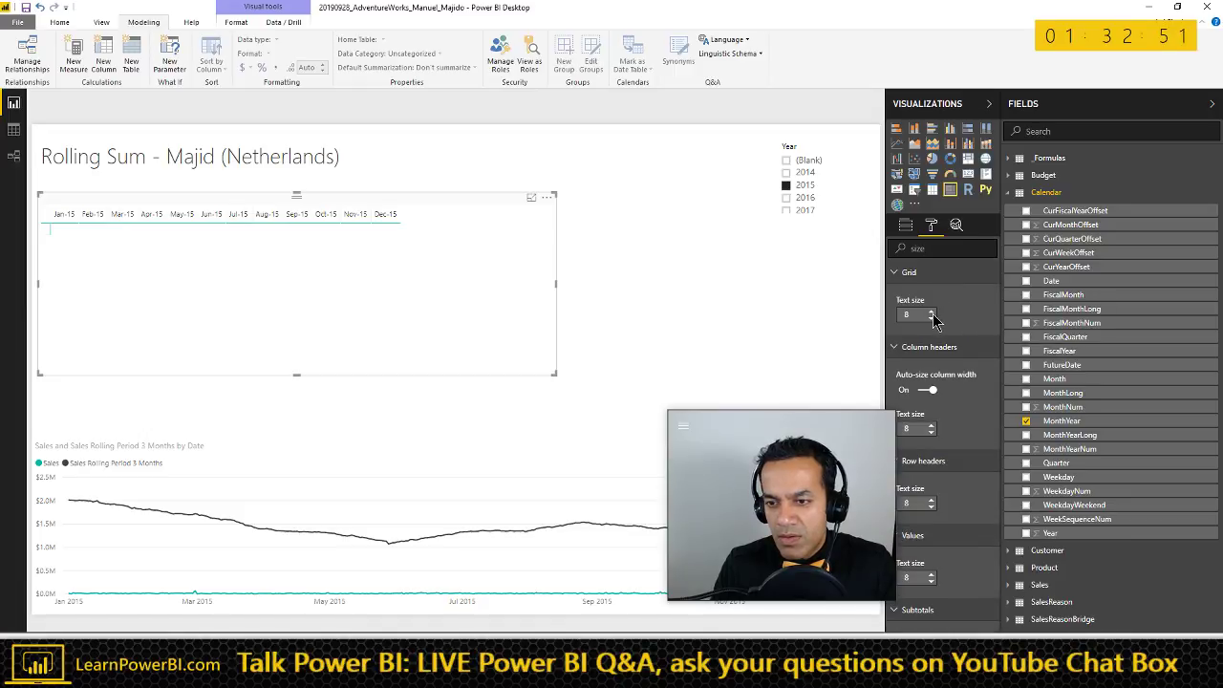
{"action": "left_click", "coordinate": [931, 313]}
{"action": "left_click", "coordinate": [931, 313]}
{"action": "left_click", "coordinate": [931, 313]}
{"action": "left_click", "coordinate": [931, 313]}
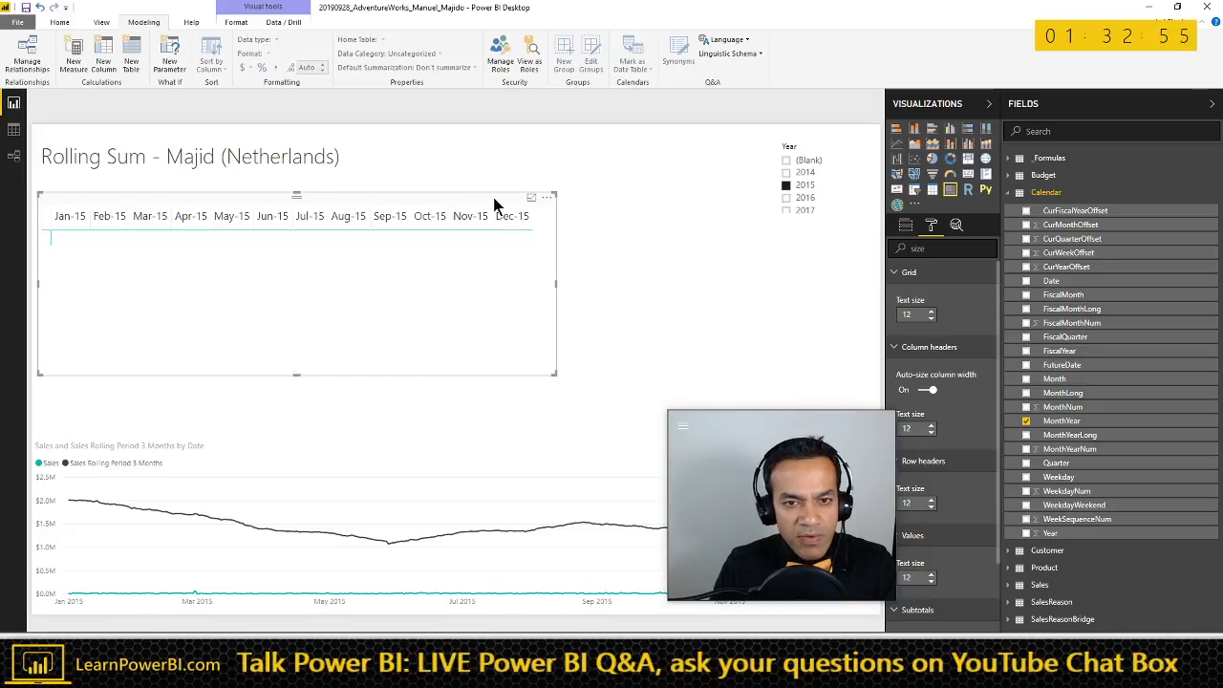
- Add Territories Country as matrix rows and widen it to show Dec-15
{"action": "left_click", "coordinate": [1041, 192]}
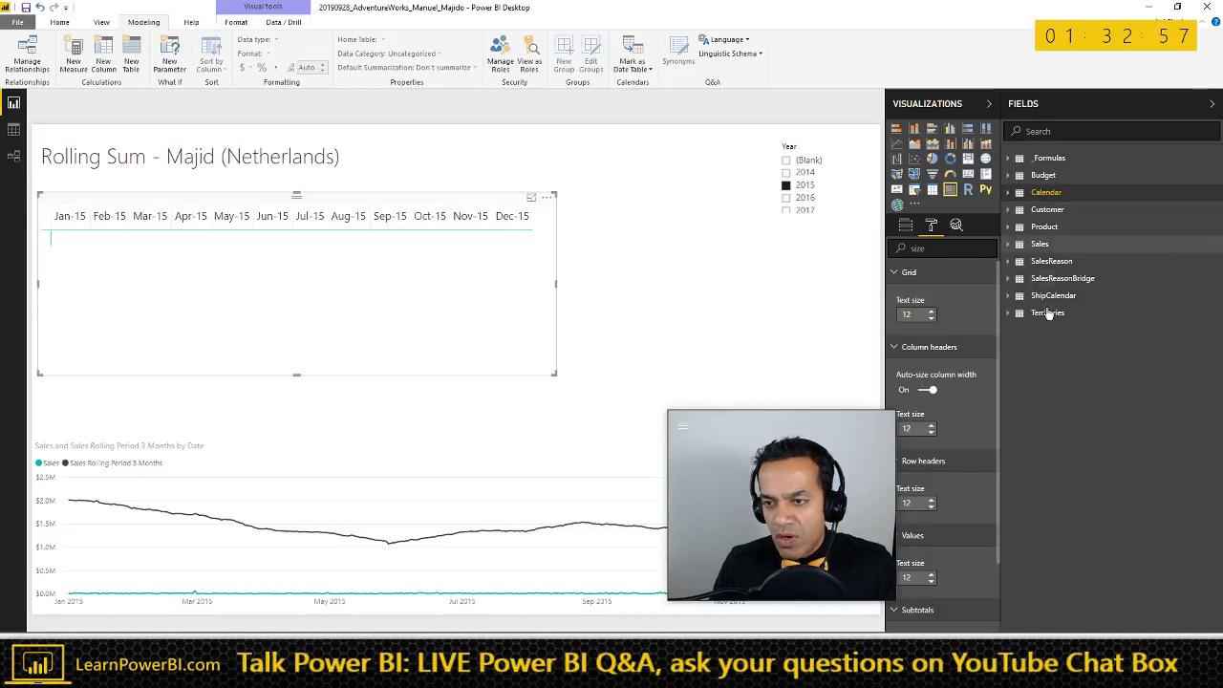
{"action": "left_click", "coordinate": [1011, 316]}
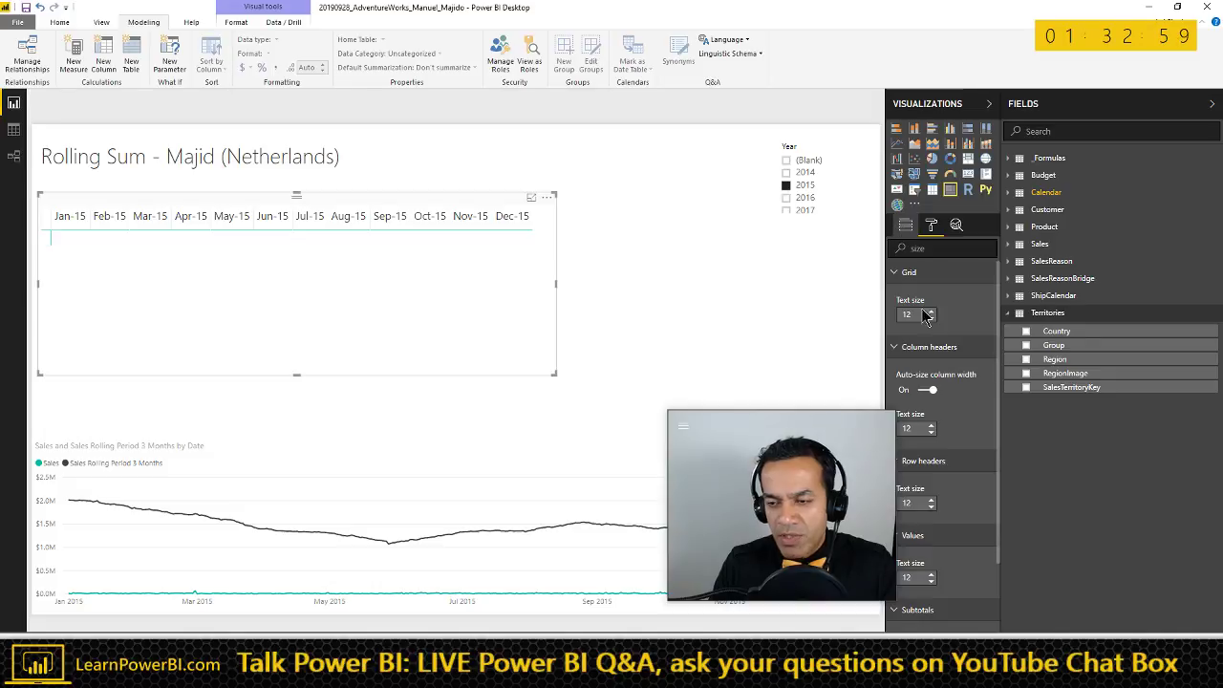
{"action": "left_click_drag", "start_coordinate": [1051, 331], "coordinate": [935, 266]}
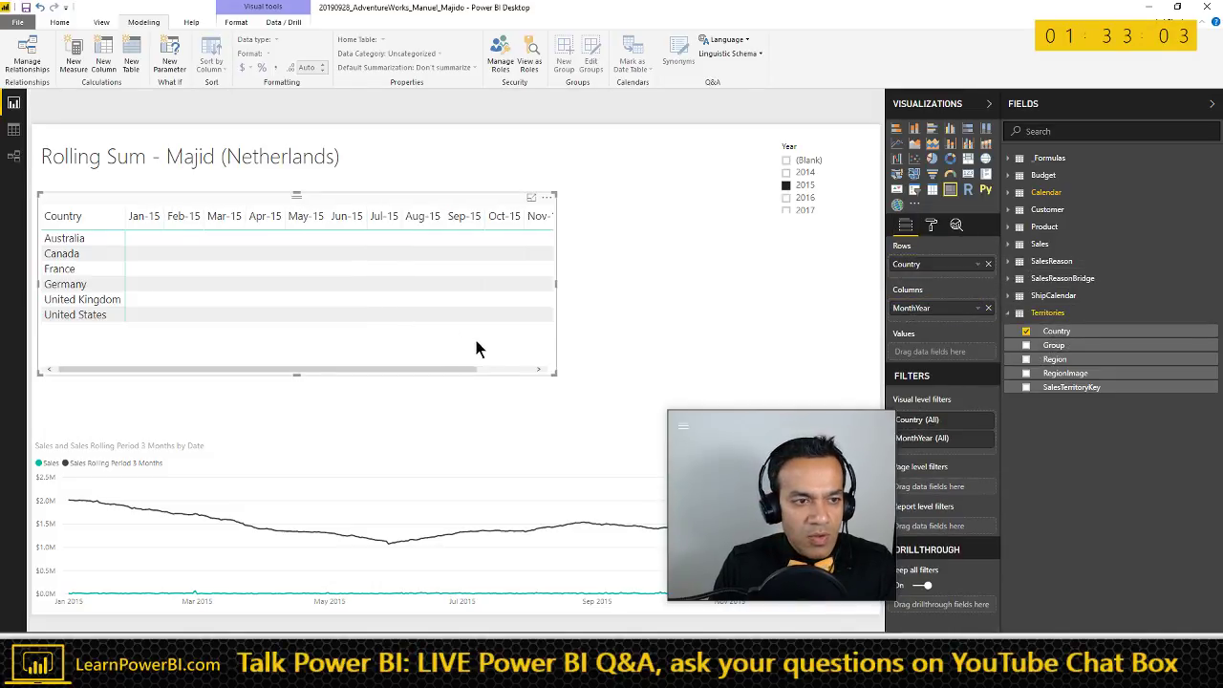
{"action": "left_click_drag", "start_coordinate": [553, 373], "coordinate": [715, 361]}
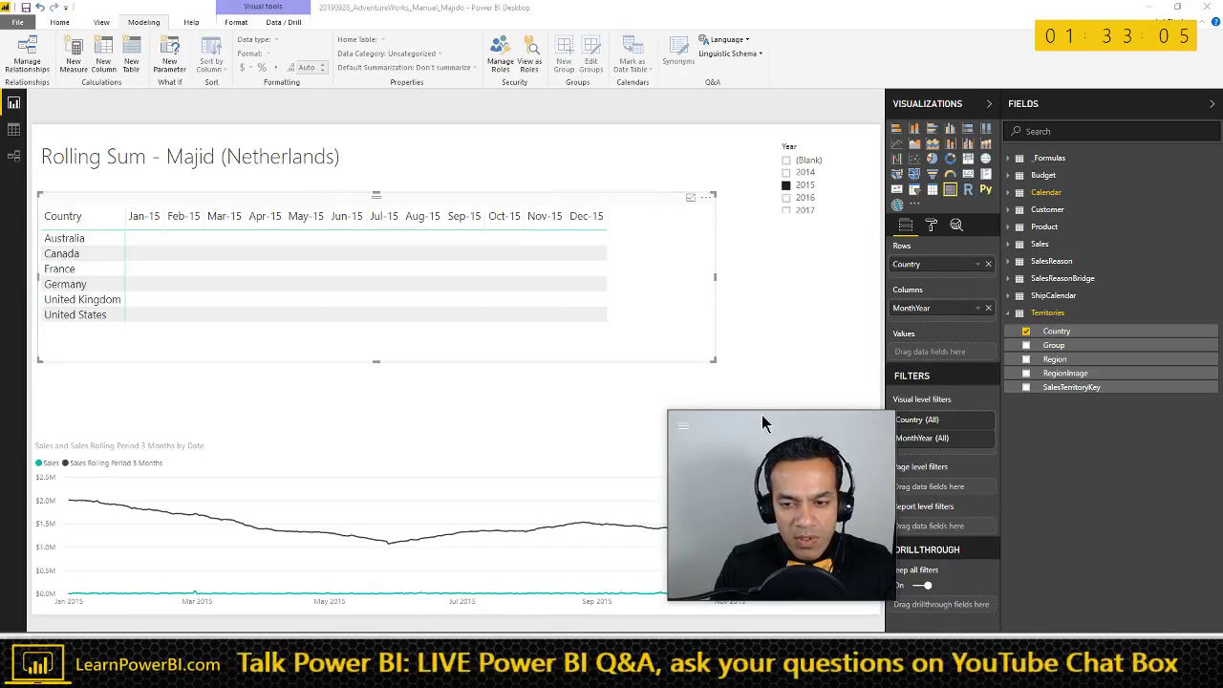
- Remove Date from the line chart's axis
{"action": "left_click", "coordinate": [582, 436]}
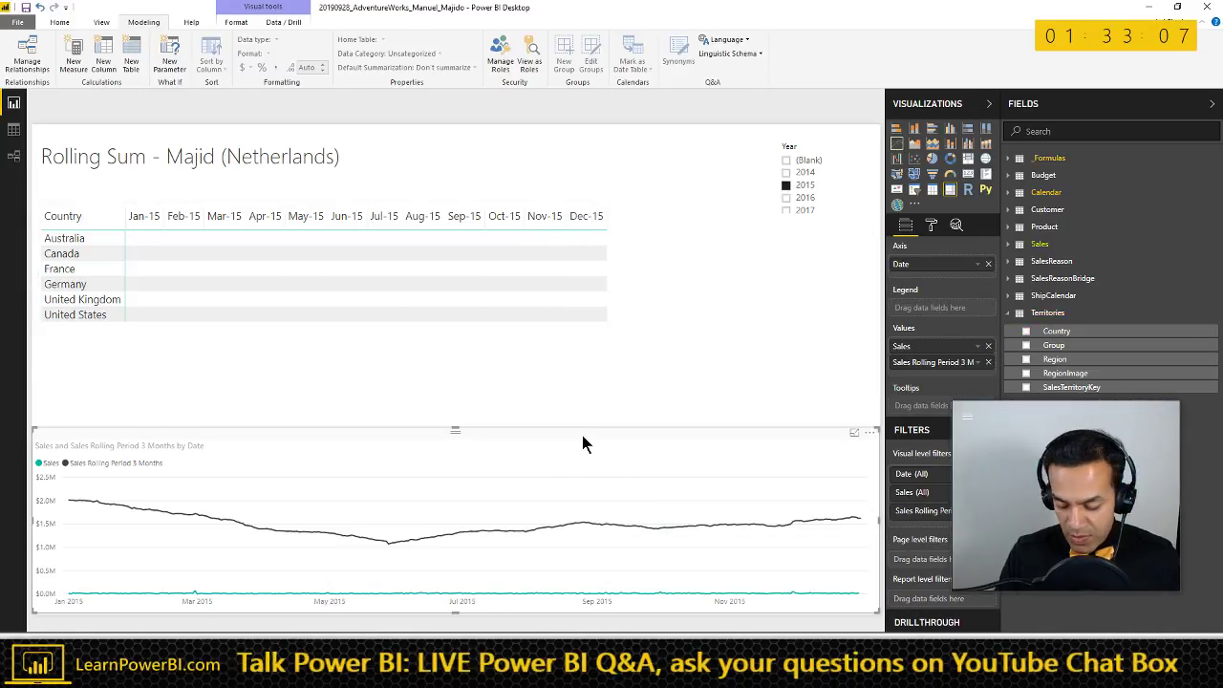
{"action": "key", "text": "Delete"}
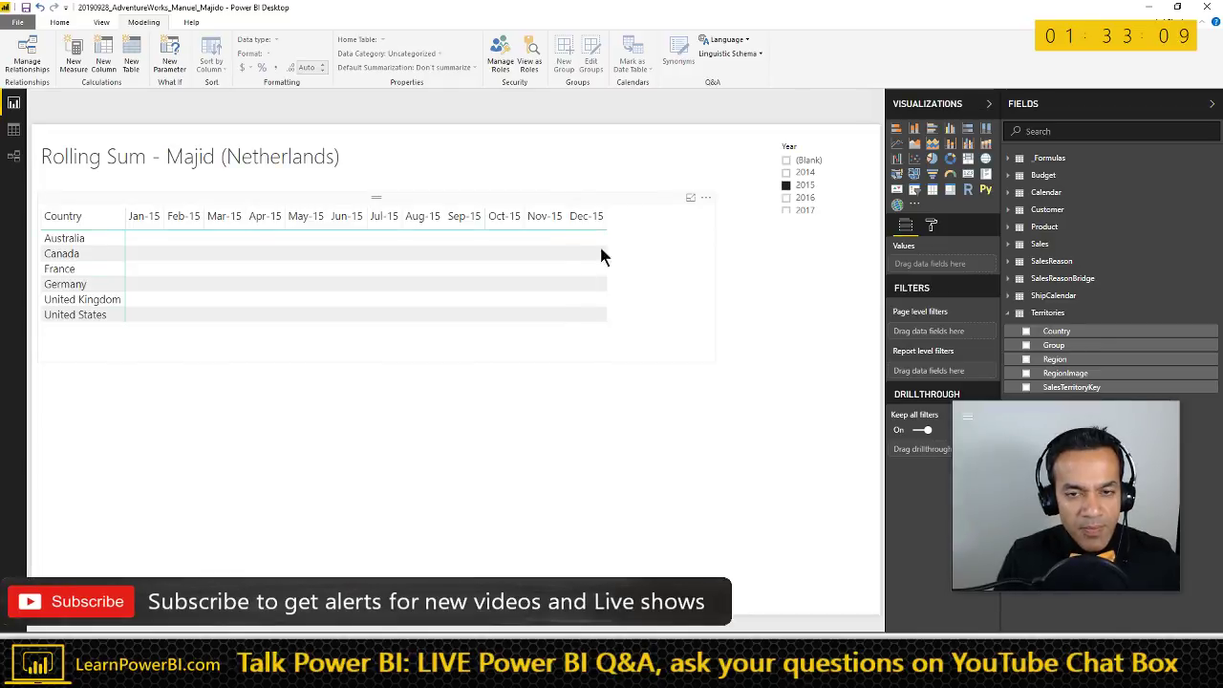
{"action": "key", "text": "ctrl+z"}
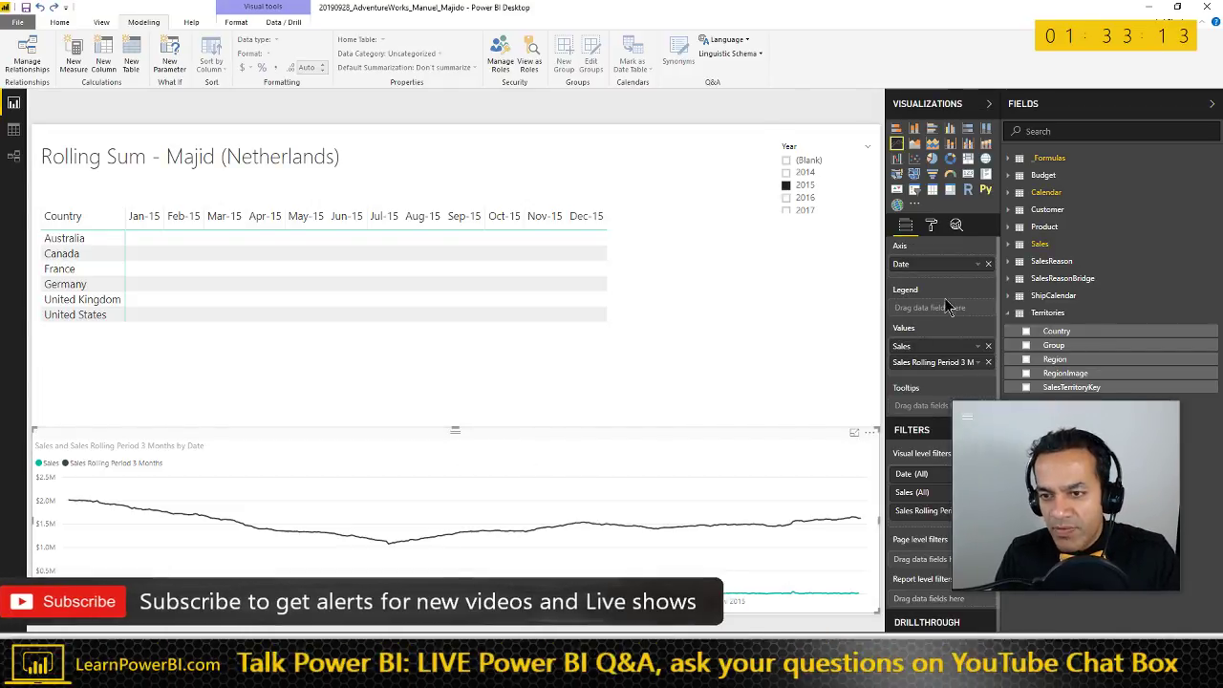
{"action": "left_click_drag", "start_coordinate": [1051, 415], "coordinate": [1088, 523]}
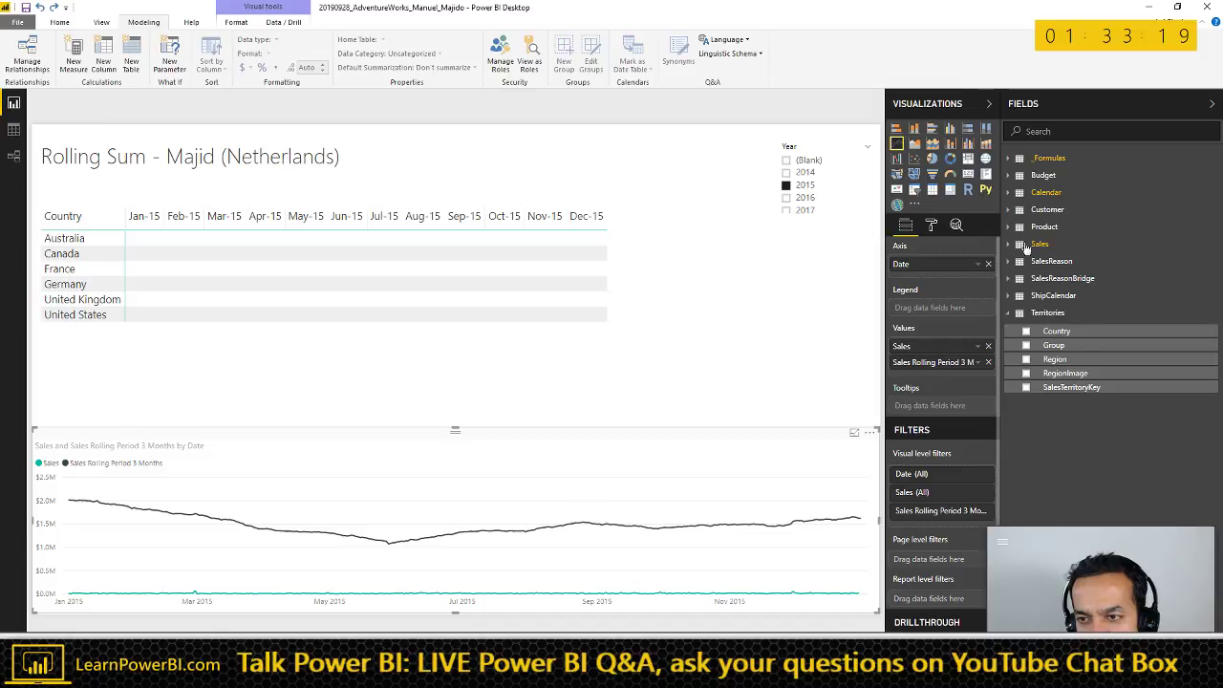
{"action": "left_click", "coordinate": [988, 263]}
{"action": "left_click", "coordinate": [1046, 192]}
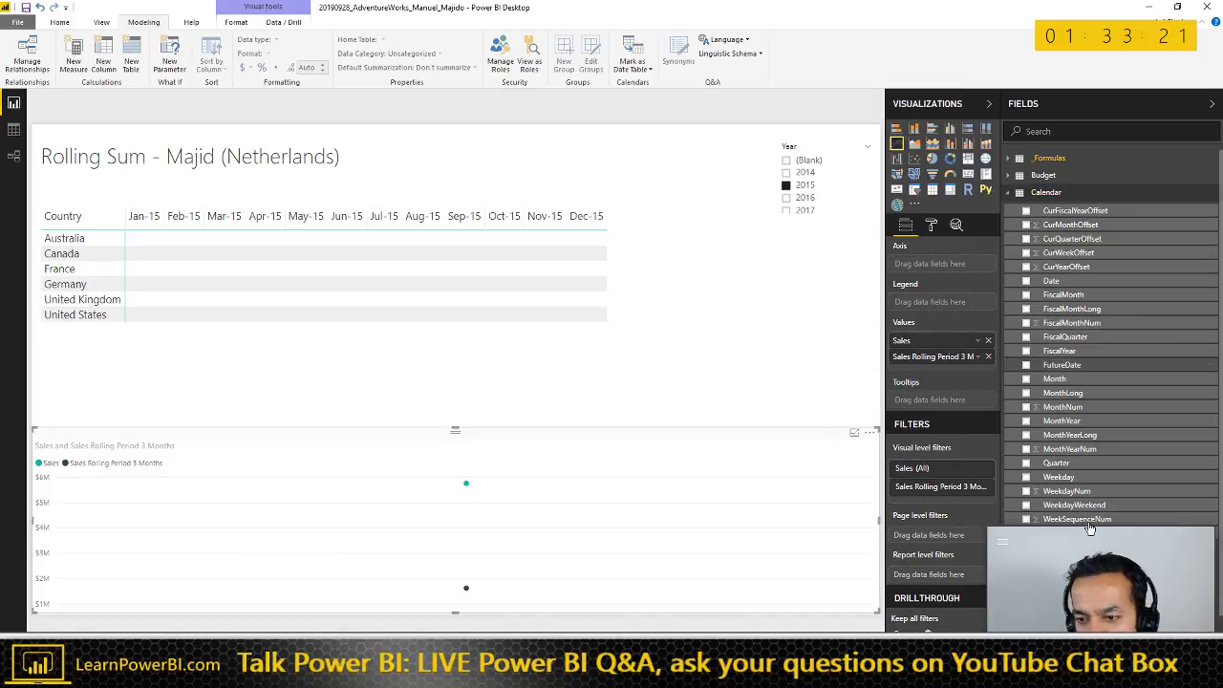
{"action": "left_click_drag", "start_coordinate": [1092, 535], "coordinate": [1078, 544]}
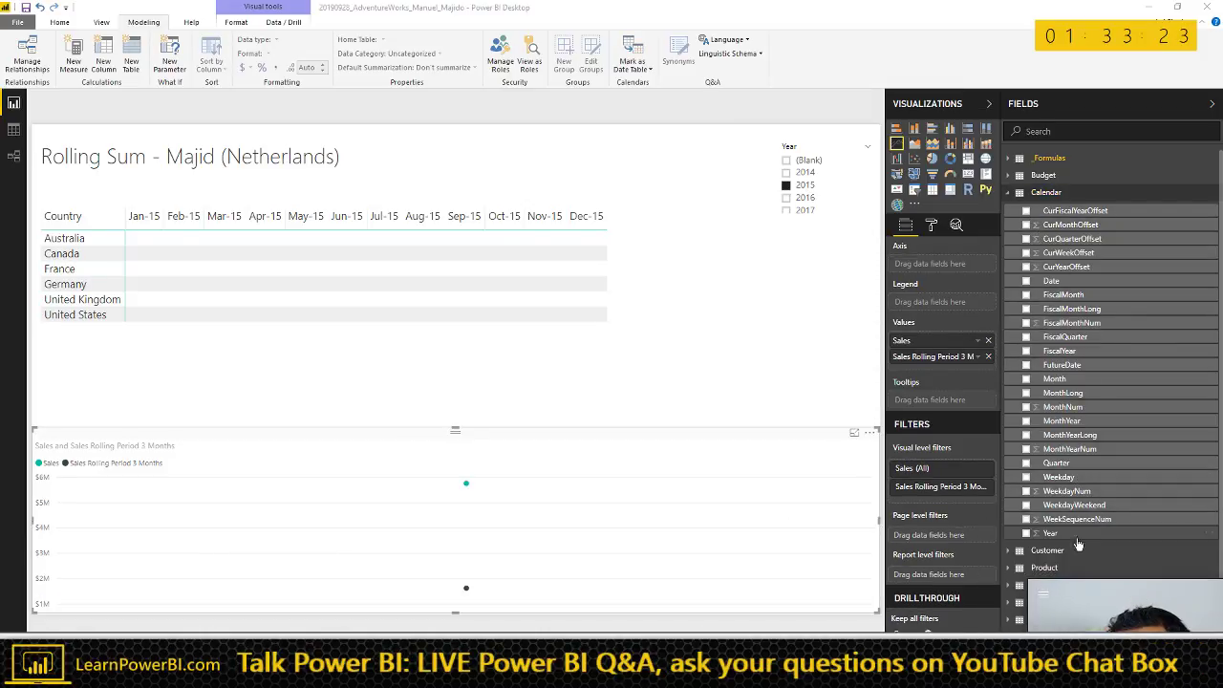
- Plot the line chart by Calendar MonthYear and open the Sales Rolling Period 3 Months formula
{"action": "left_click_drag", "start_coordinate": [1061, 420], "coordinate": [961, 271]}
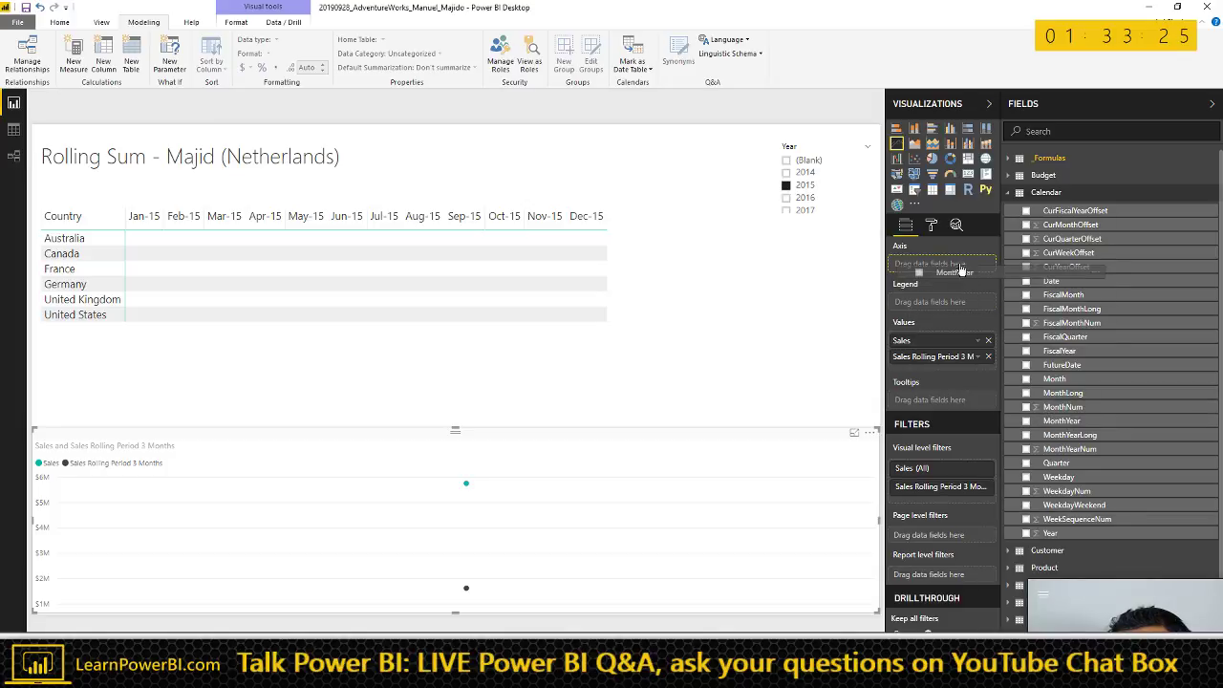
{"action": "left_click_drag", "start_coordinate": [1032, 373], "coordinate": [941, 267]}
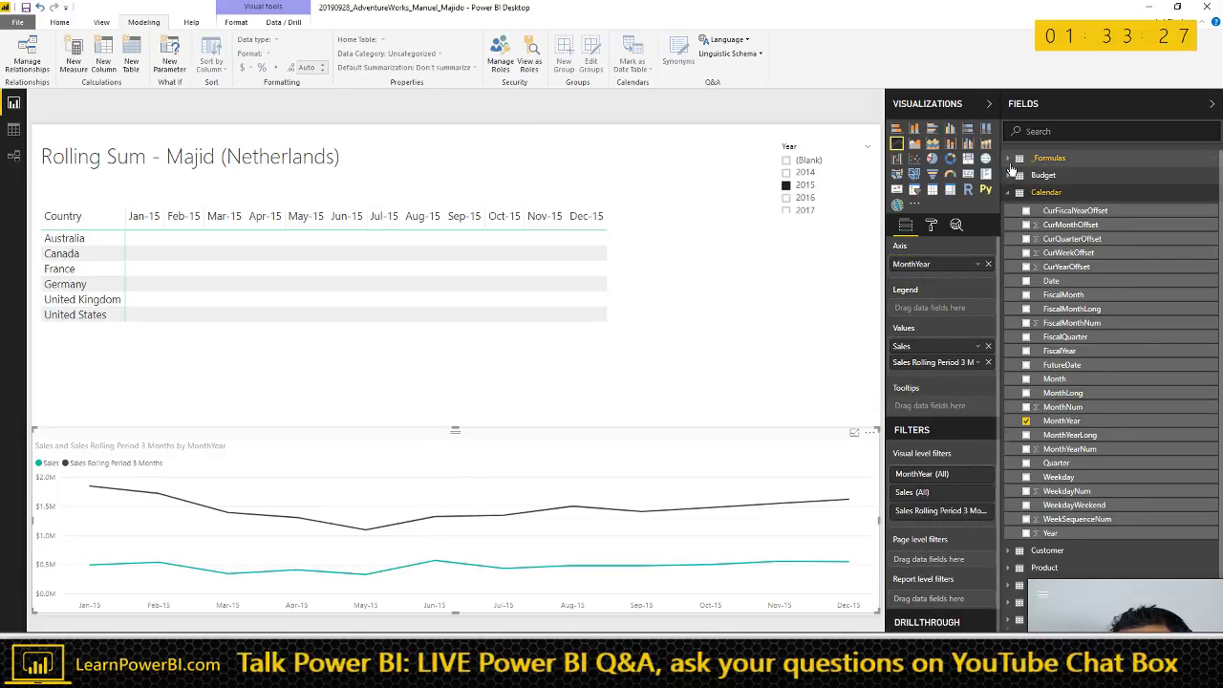
{"action": "left_click", "coordinate": [1011, 160]}
{"action": "left_click", "coordinate": [1090, 218]}
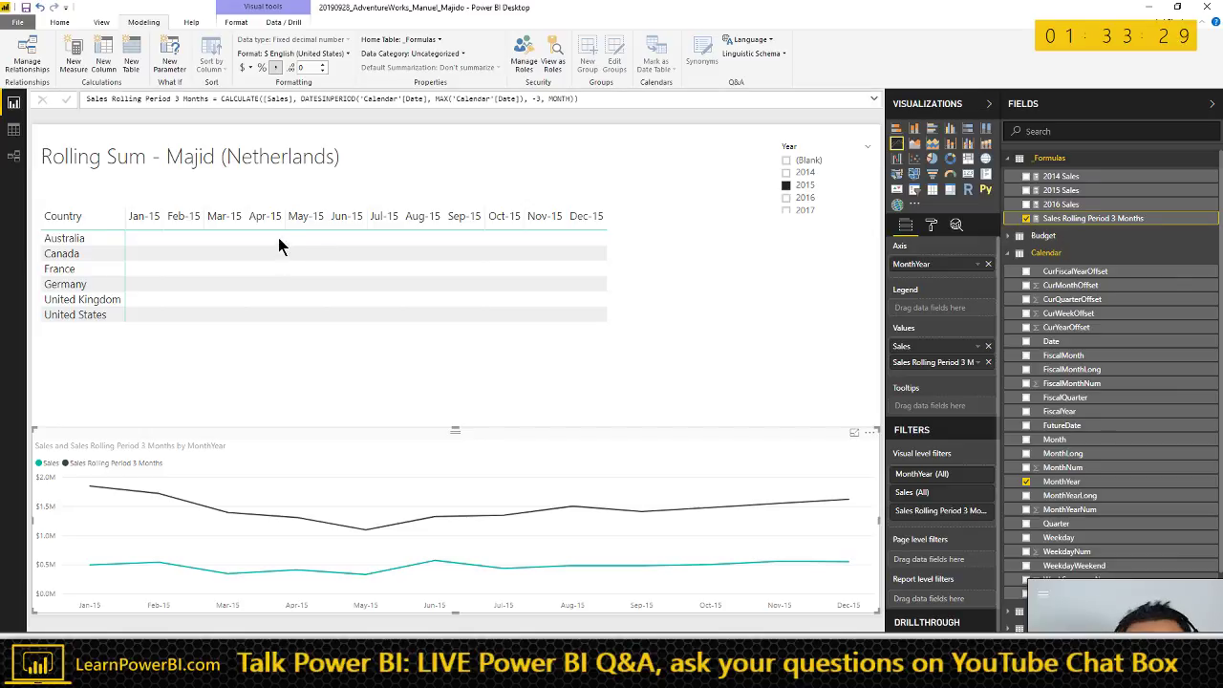
- Turn the measure into Average Sales Rolling Period 3 Months, dividing by 3
{"action": "left_click", "coordinate": [115, 99]}
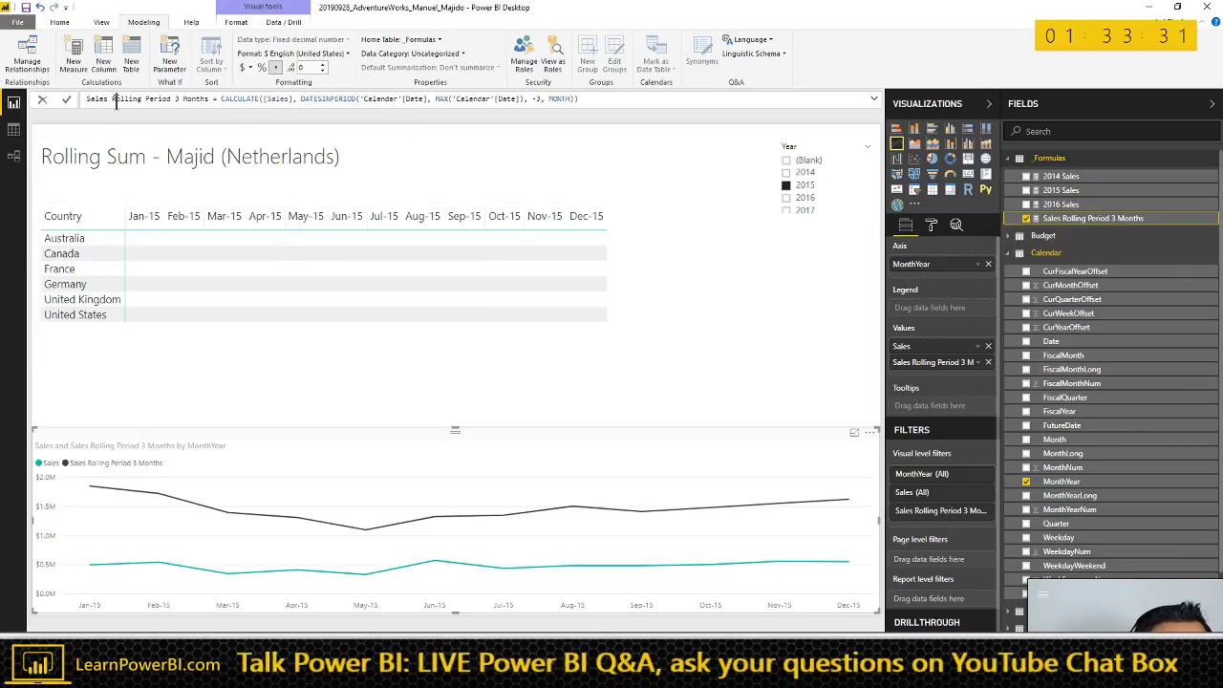
{"action": "type", "text": "Average "}
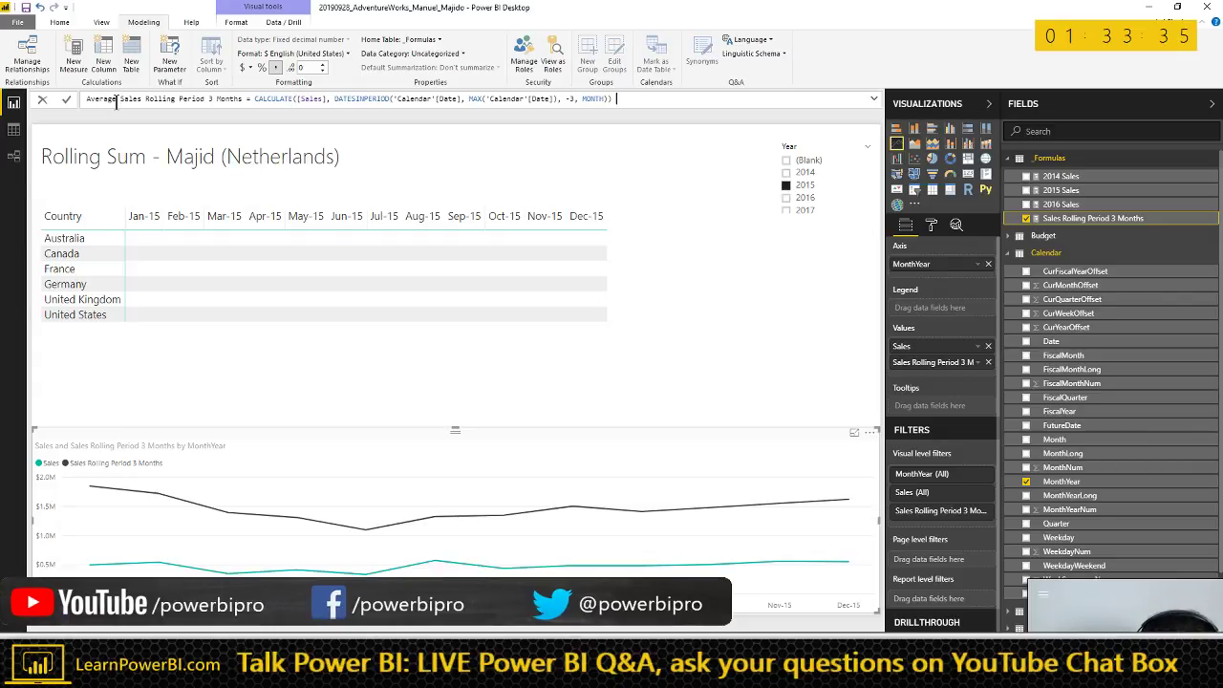
{"action": "type", "text": "3"}
{"action": "key", "text": "Return"}
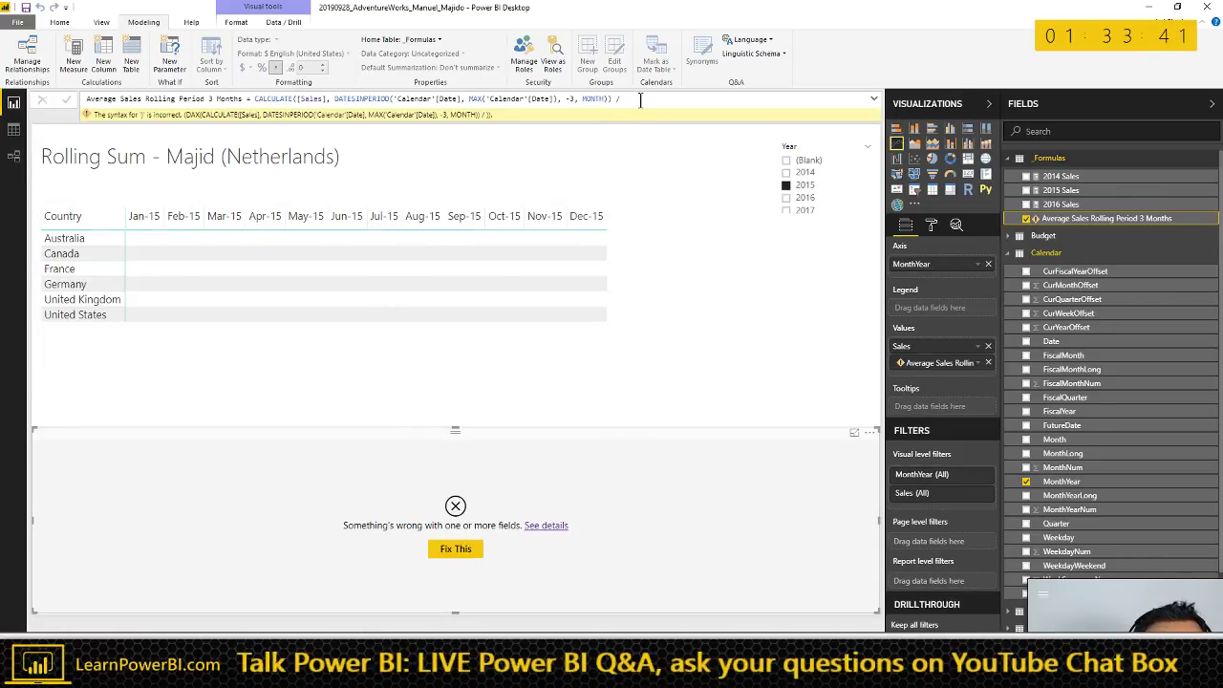
{"action": "key", "text": "Escape"}
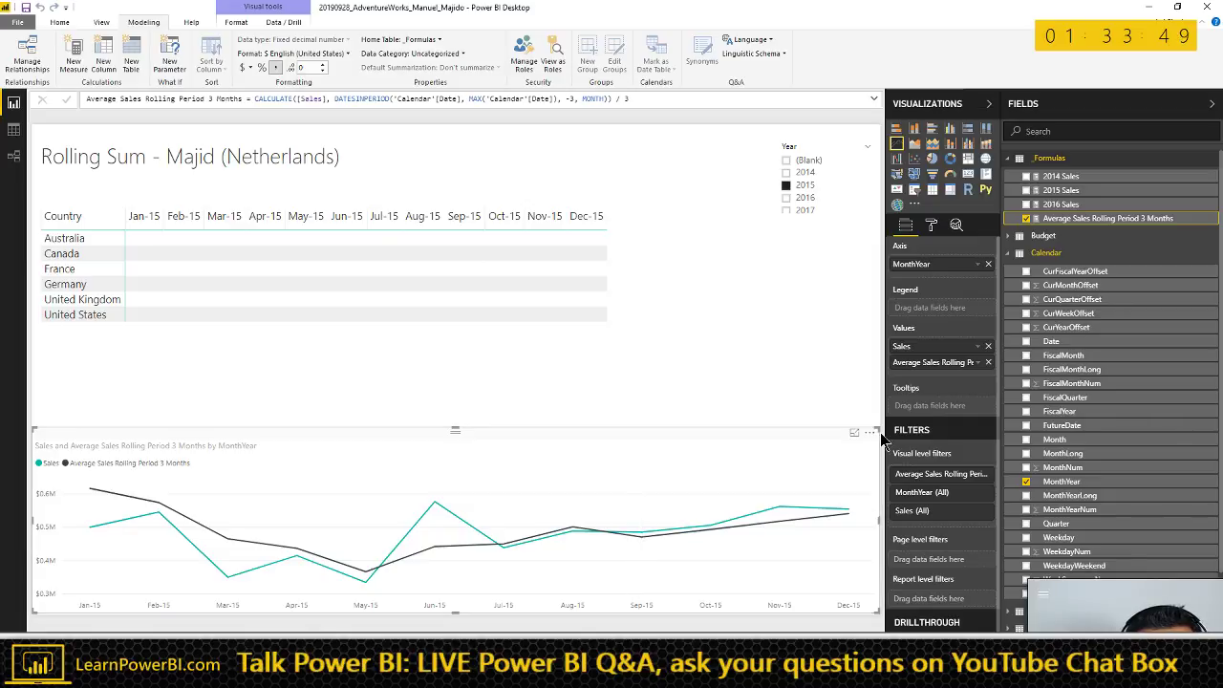
- Shrink the line chart to a bottom strip and duplicate the Country by MonthYear matrix
{"action": "left_click_drag", "start_coordinate": [877, 432], "coordinate": [720, 564]}
{"action": "left_click", "coordinate": [397, 377]}
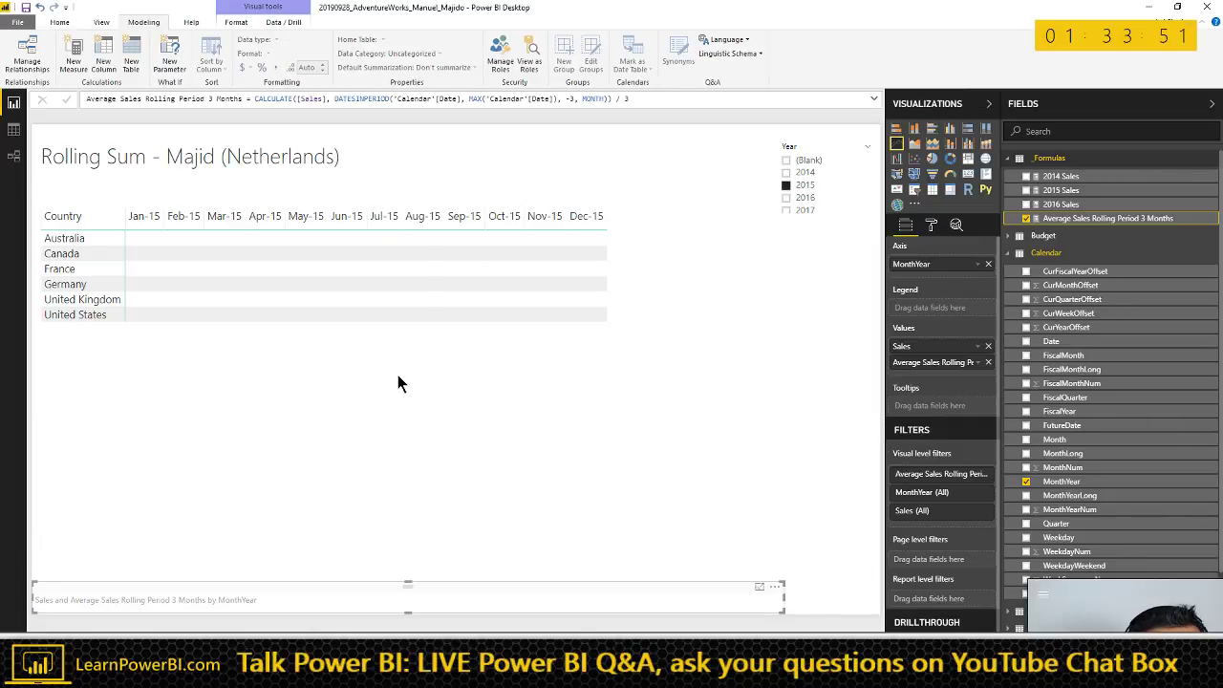
{"action": "left_click", "coordinate": [537, 201]}
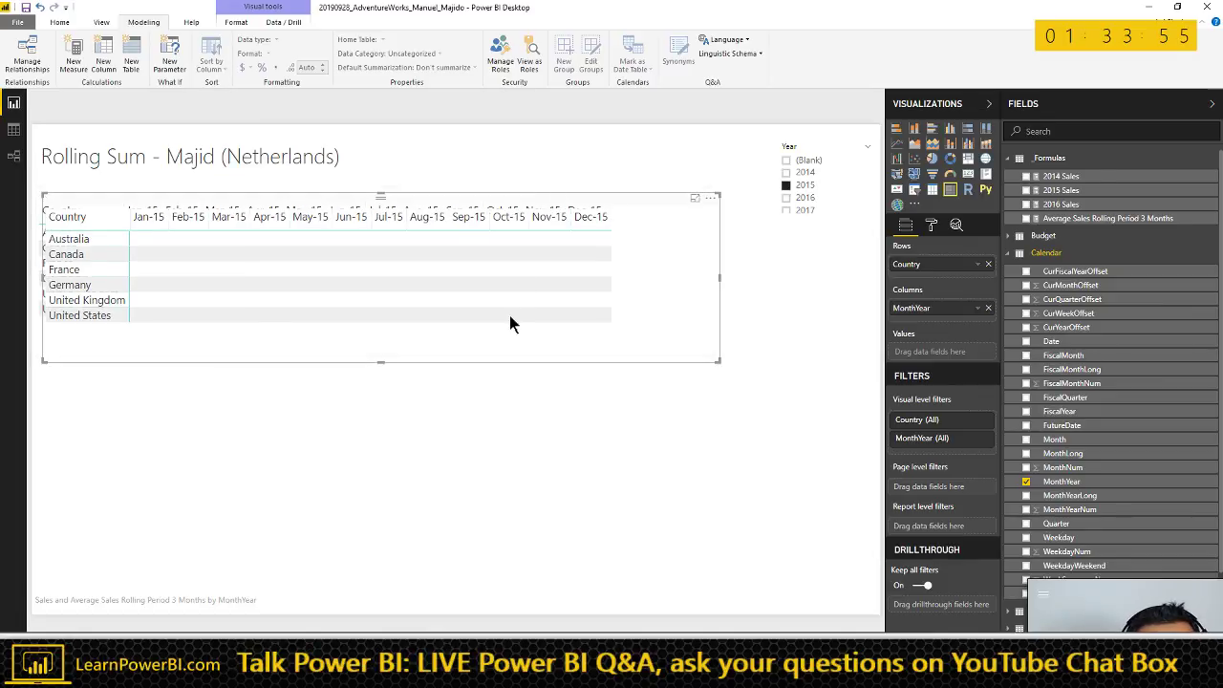
{"action": "key", "text": "ctrl+c"}
{"action": "key", "text": "ctrl+v"}
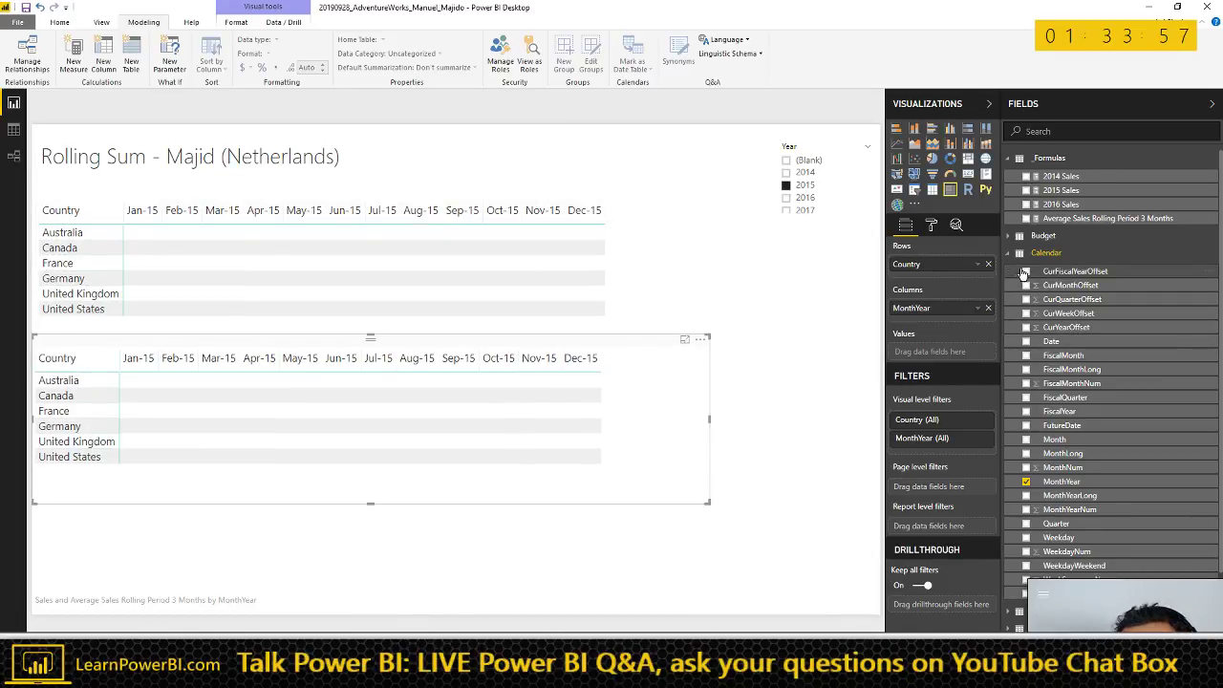
- Add Sales to the top matrix's Values and enlarge the Year slicer so 2018 appears
{"action": "left_click", "coordinate": [1010, 253]}
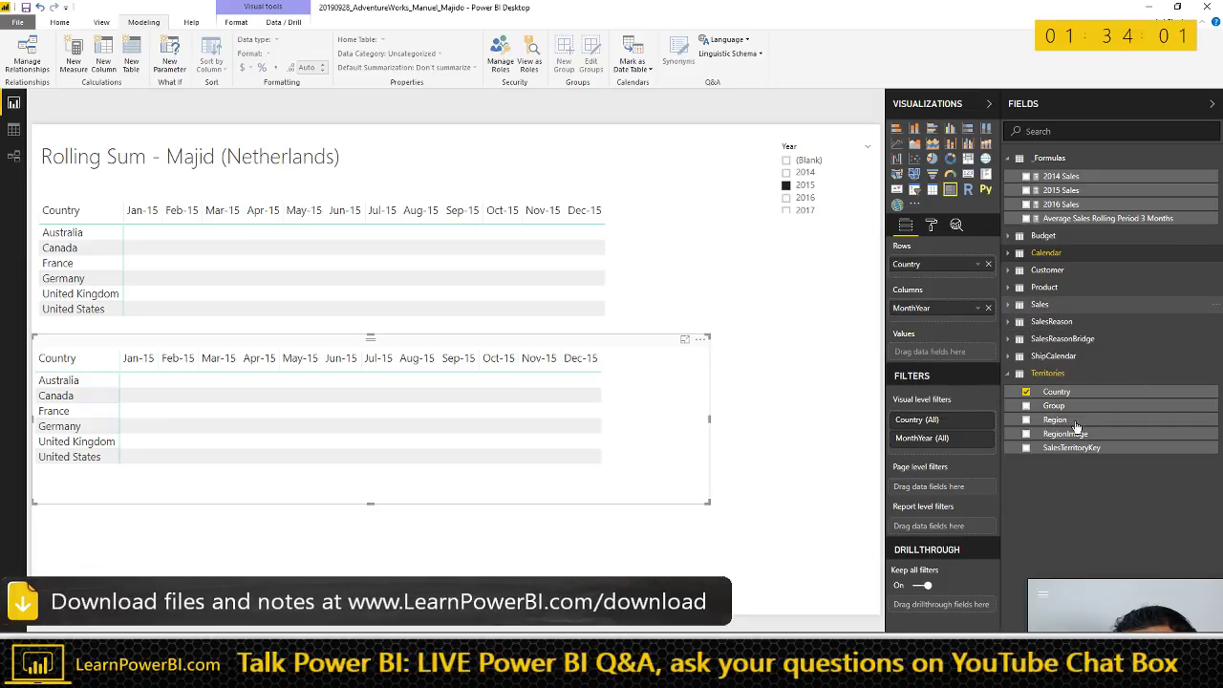
{"action": "left_click", "coordinate": [1040, 304]}
{"action": "scroll", "coordinate": [1078, 429], "scroll_direction": "down", "scroll_amount": 3}
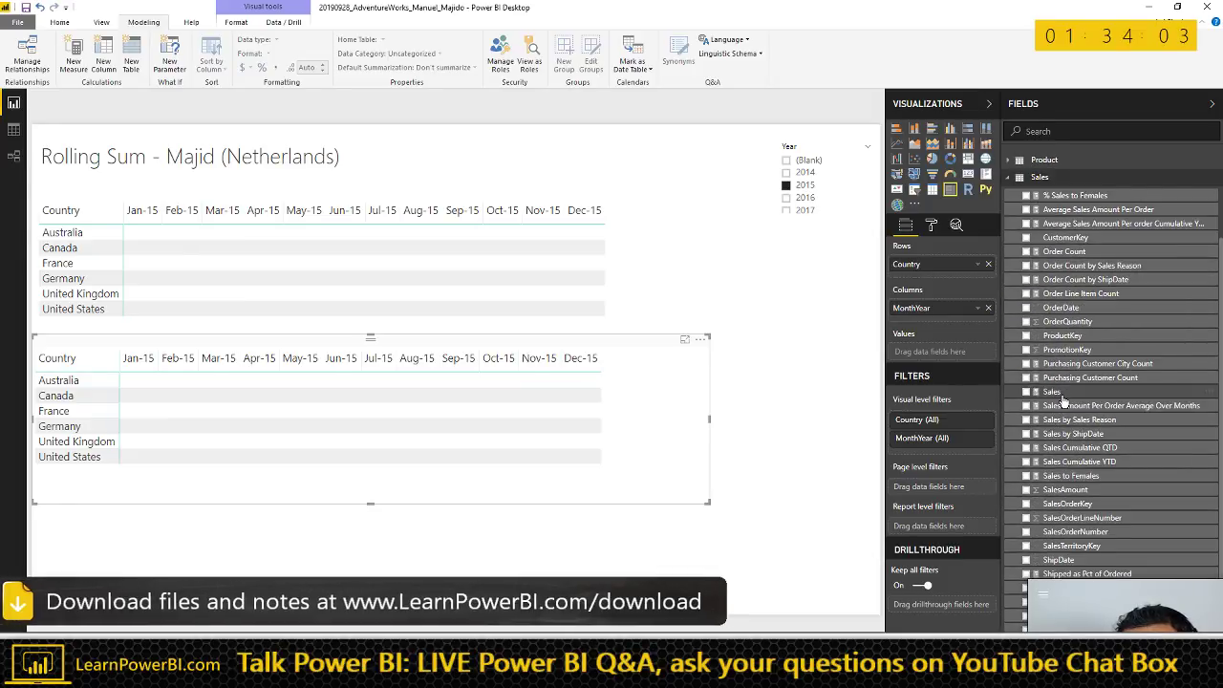
{"action": "left_click_drag", "start_coordinate": [1061, 396], "coordinate": [526, 288]}
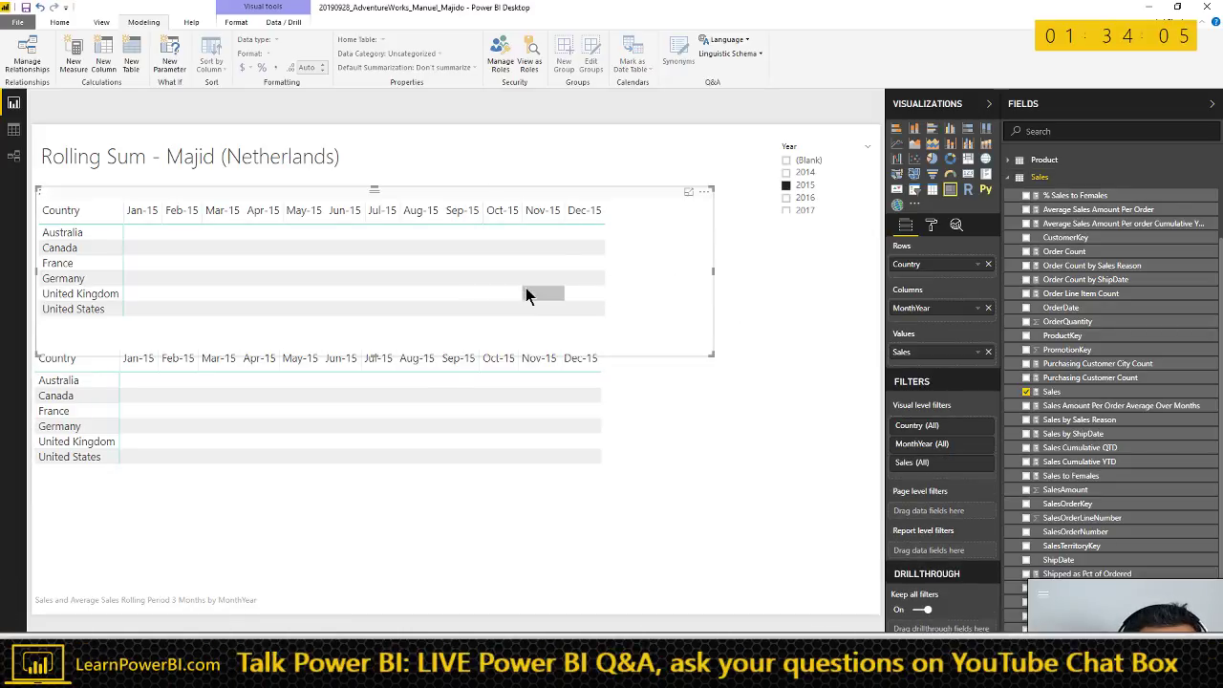
{"action": "left_click", "coordinate": [805, 140]}
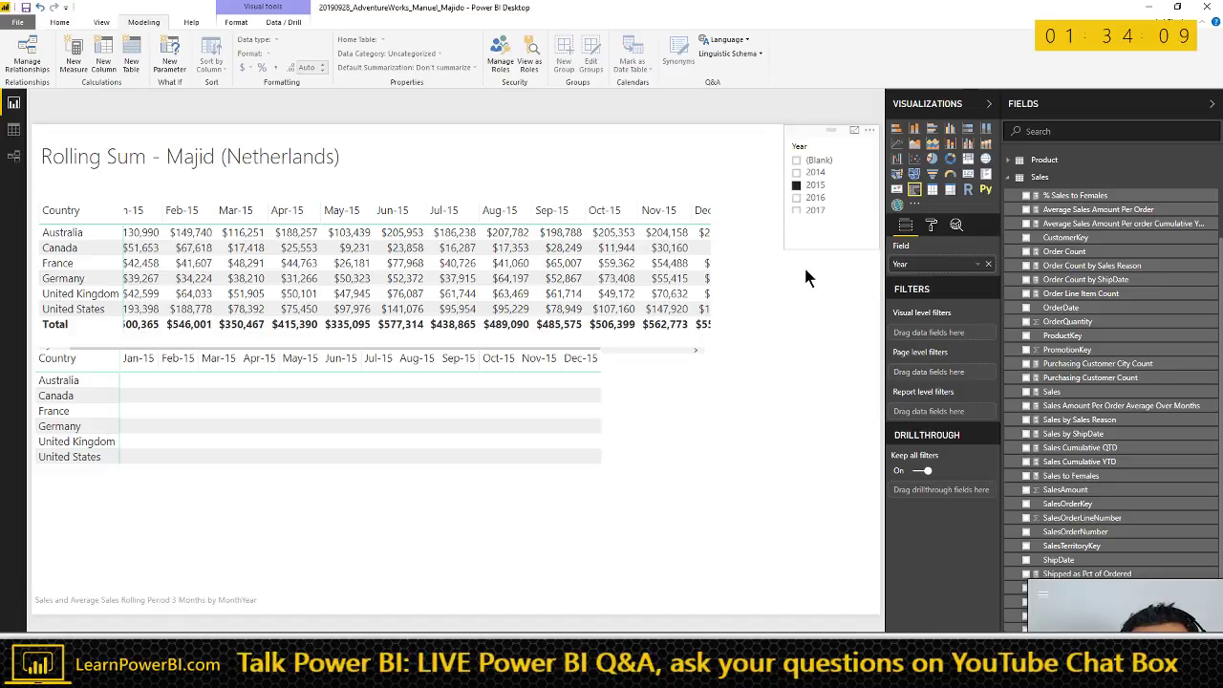
{"action": "left_click_drag", "start_coordinate": [806, 277], "coordinate": [808, 274]}
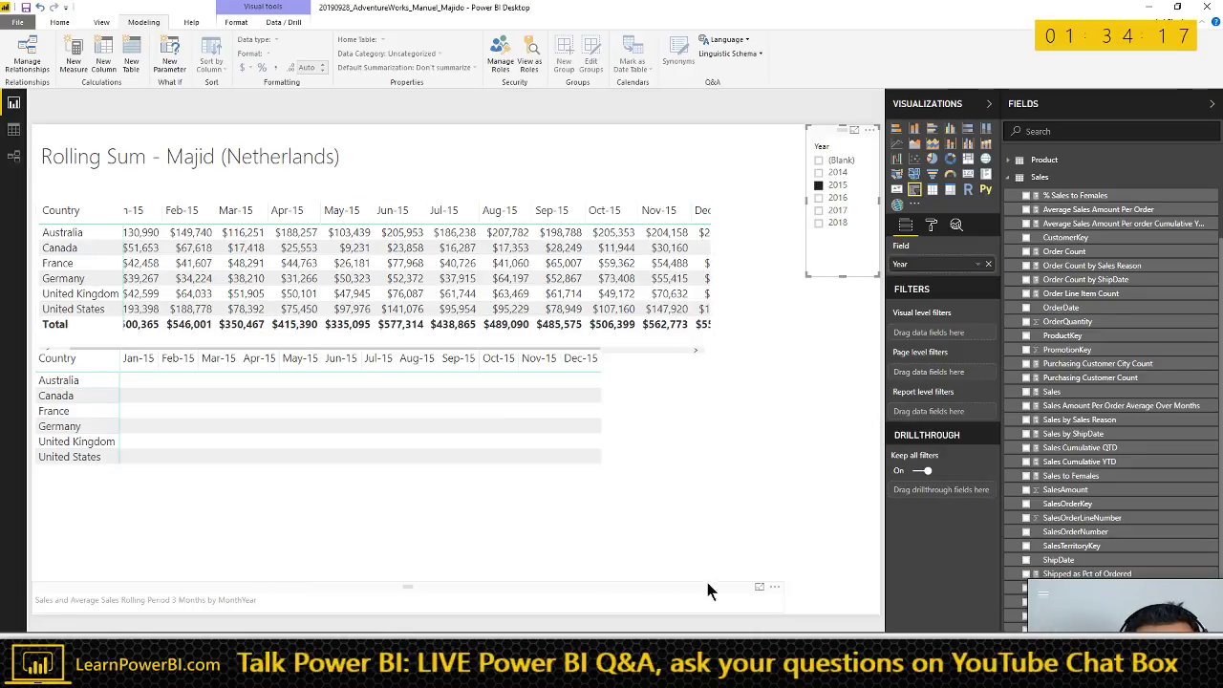
- Enlarge the Sales and rolling average line chart and view it in focus mode with Sales highlighted
{"action": "left_click", "coordinate": [746, 591]}
{"action": "left_click_drag", "start_coordinate": [782, 583], "coordinate": [862, 422]}
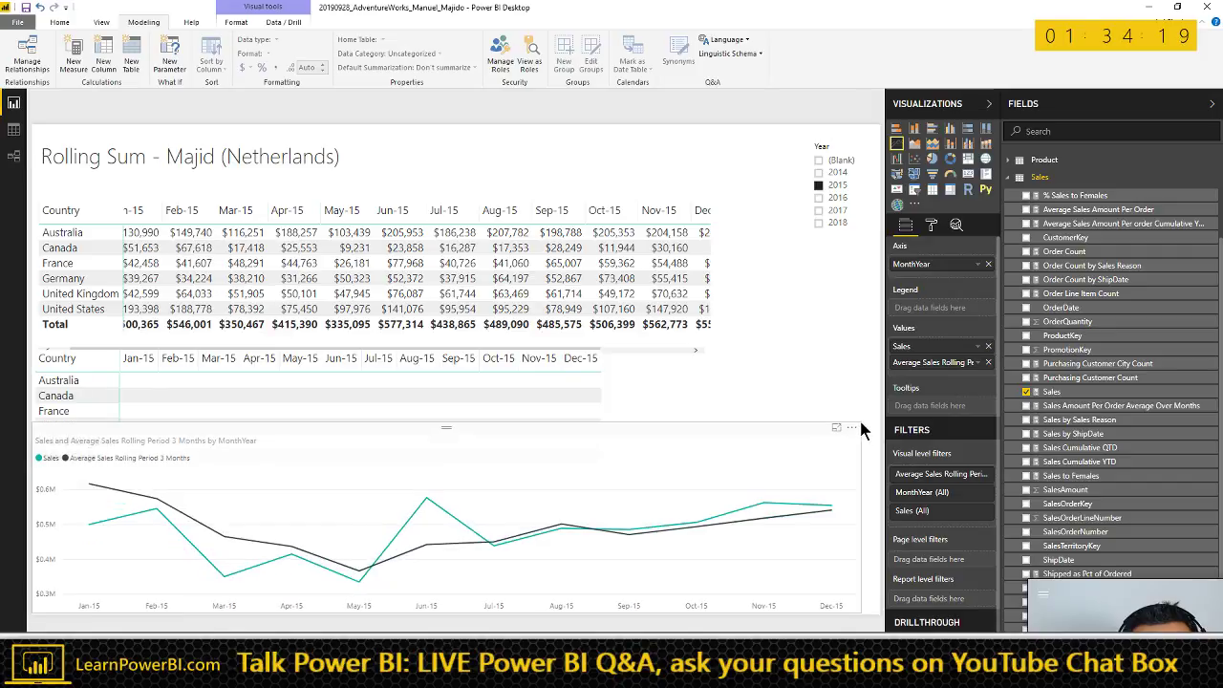
{"action": "left_click", "coordinate": [838, 428]}
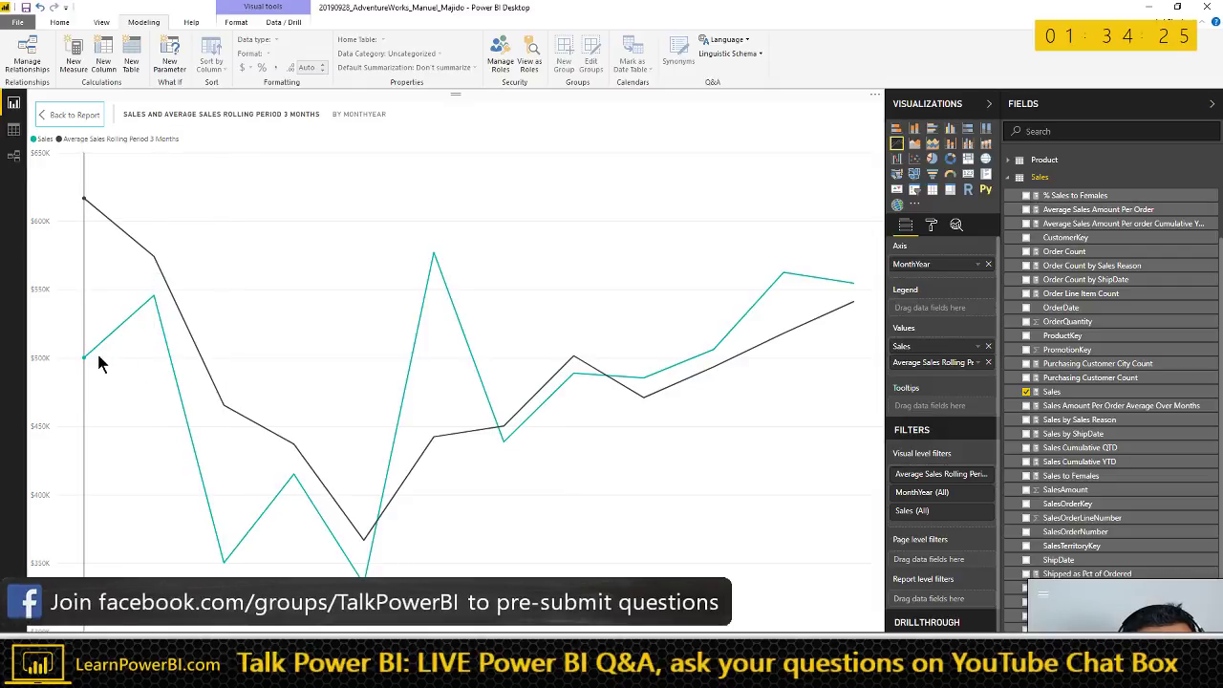
{"action": "left_click", "coordinate": [44, 142]}
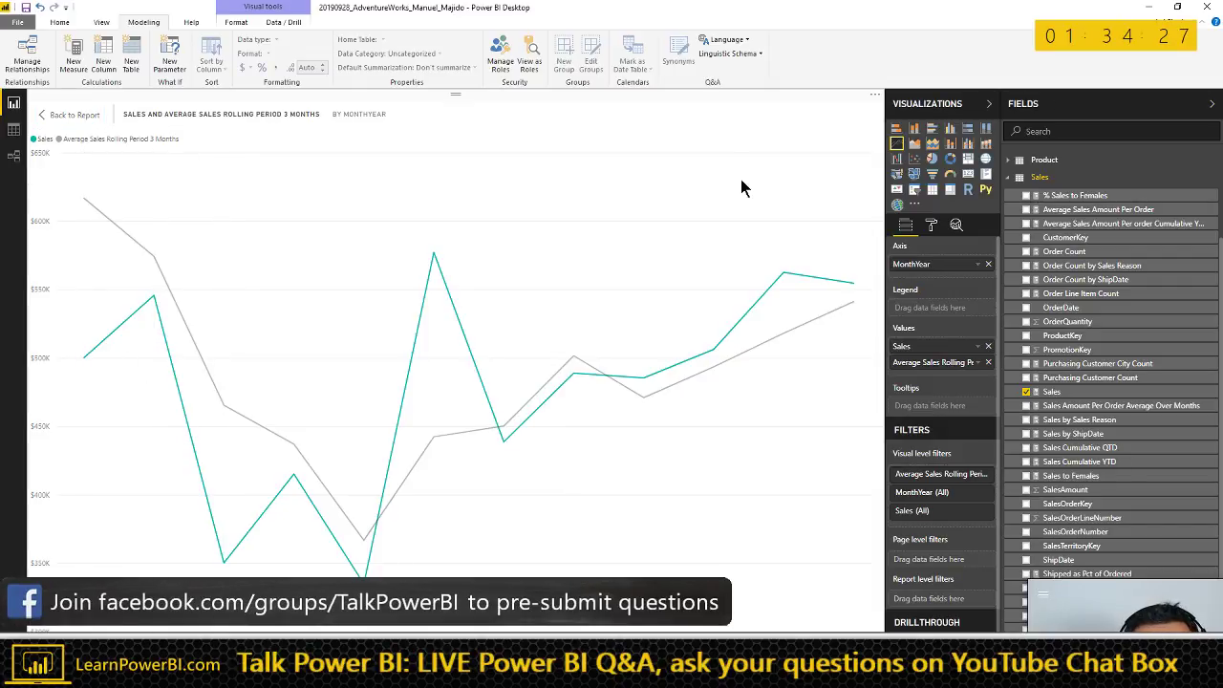
{"action": "left_click", "coordinate": [69, 115]}
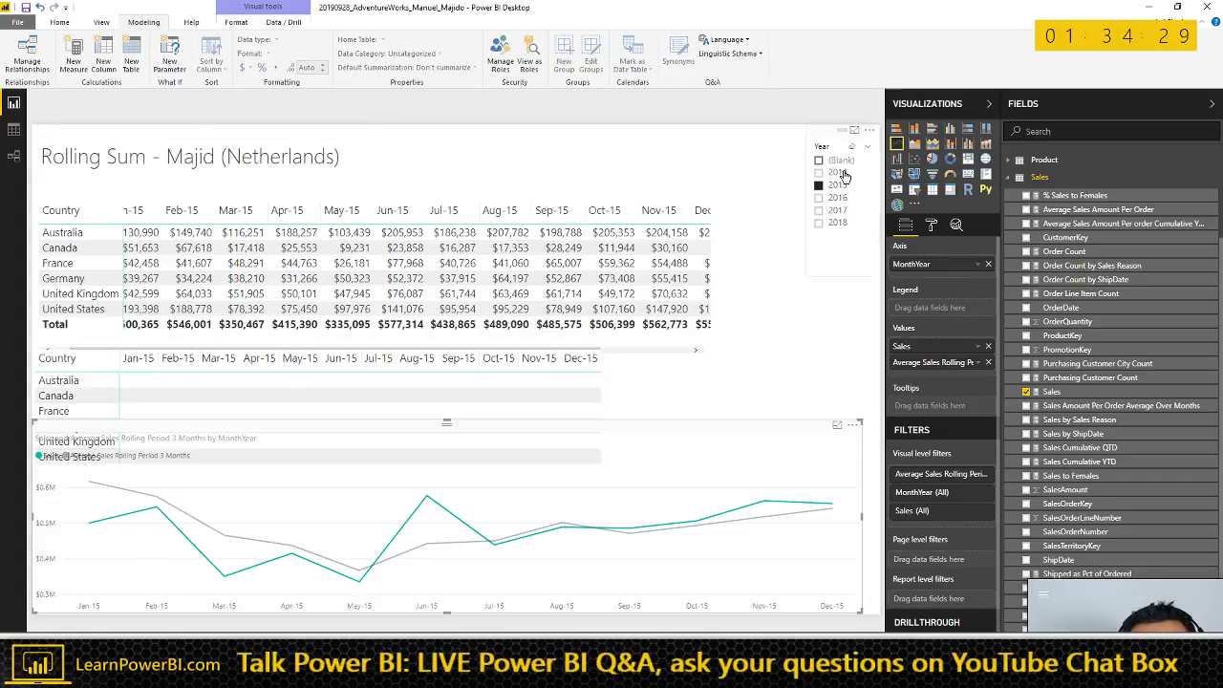
- Clear the 2015 Year filter and compare the Sales and rolling average lines across all years
{"action": "left_click", "coordinate": [853, 149]}
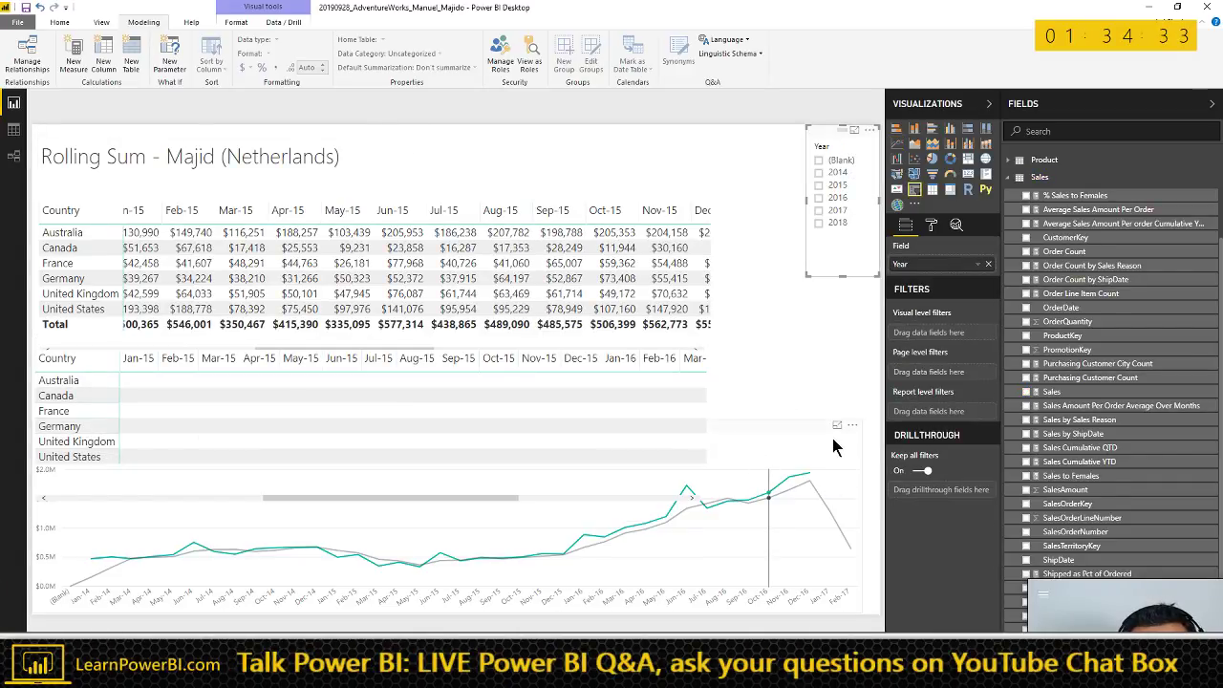
{"action": "left_click", "coordinate": [838, 424]}
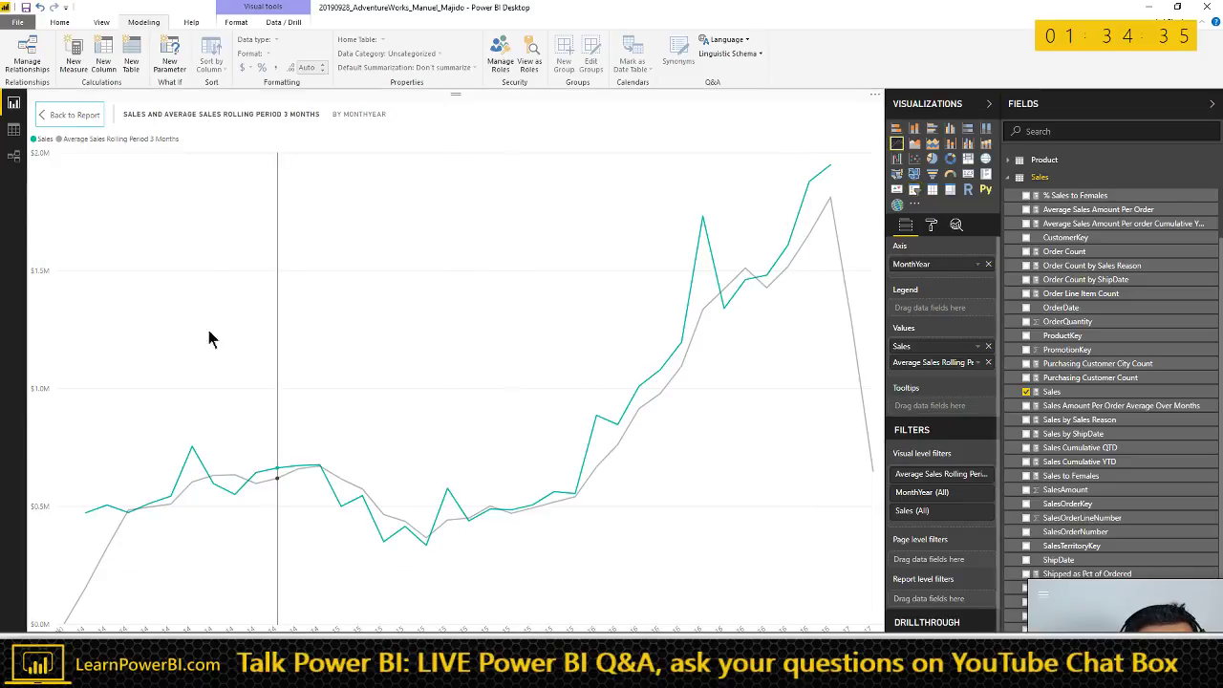
{"action": "left_click", "coordinate": [49, 148]}
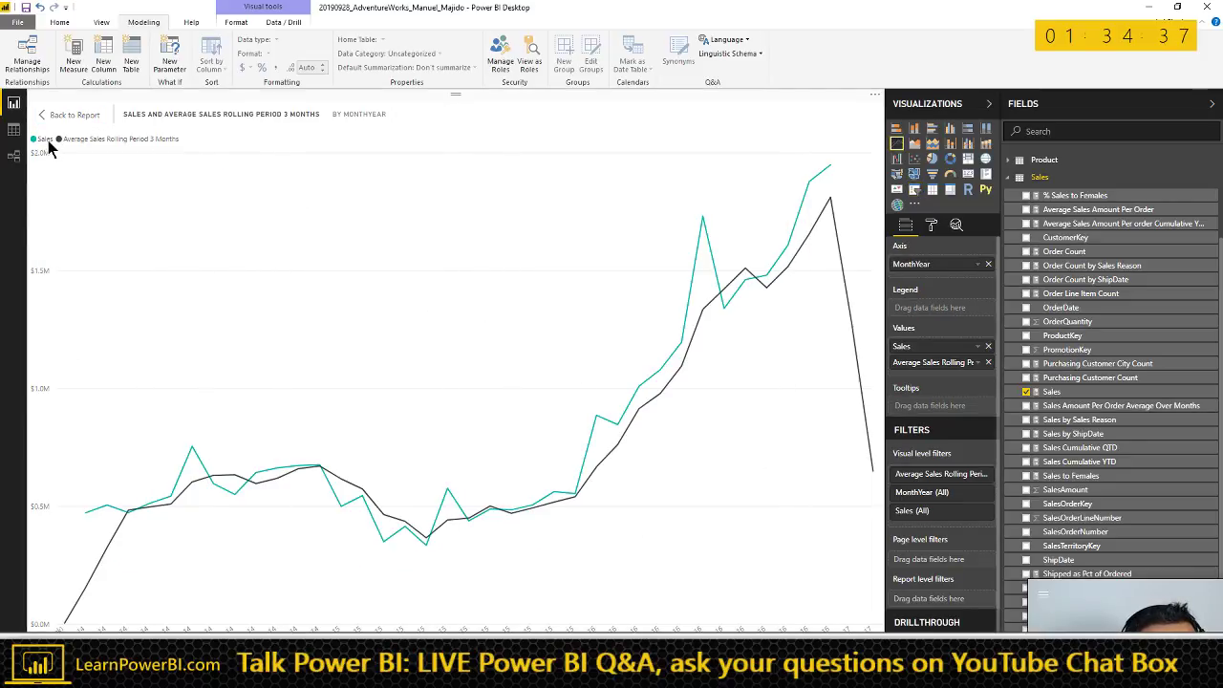
{"action": "left_click", "coordinate": [49, 148]}
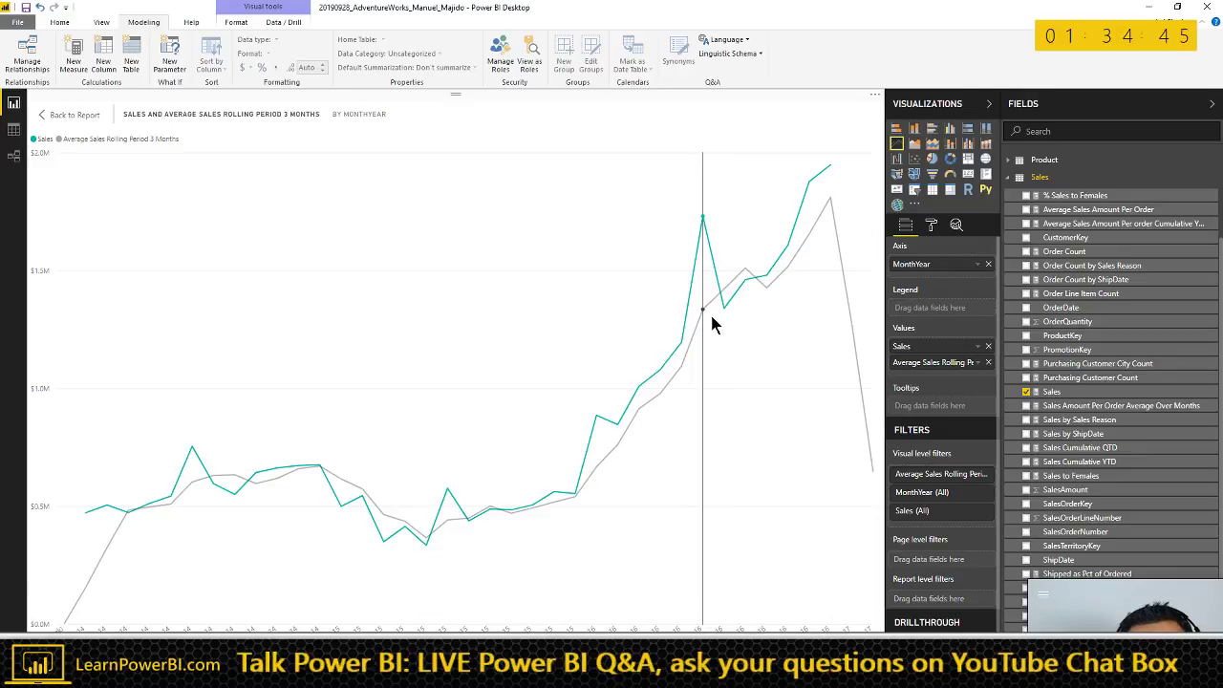
{"action": "left_click", "coordinate": [68, 113]}
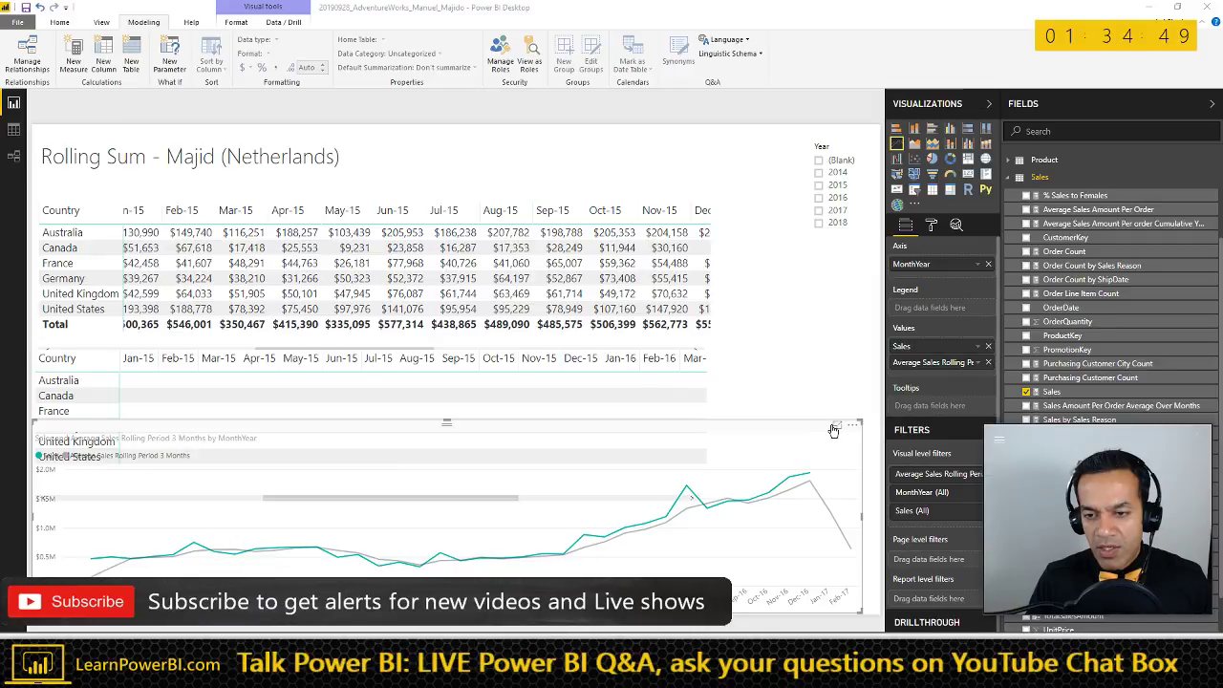
{"action": "left_click", "coordinate": [836, 426]}
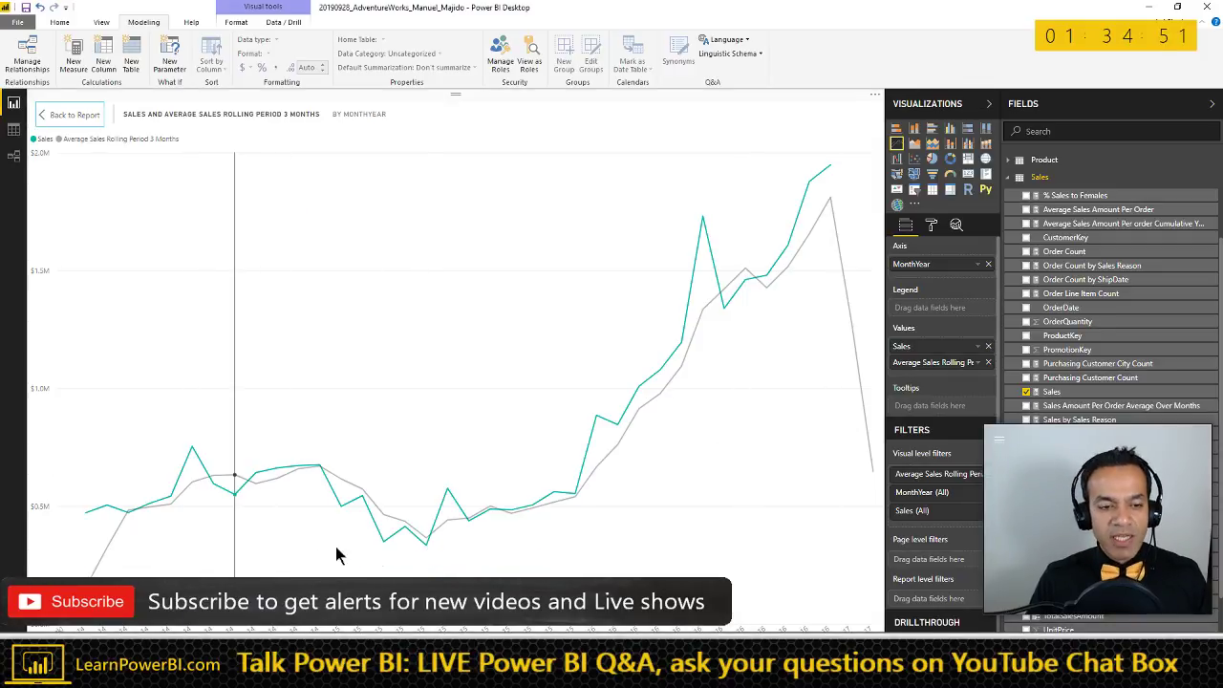
{"action": "left_click", "coordinate": [122, 138]}
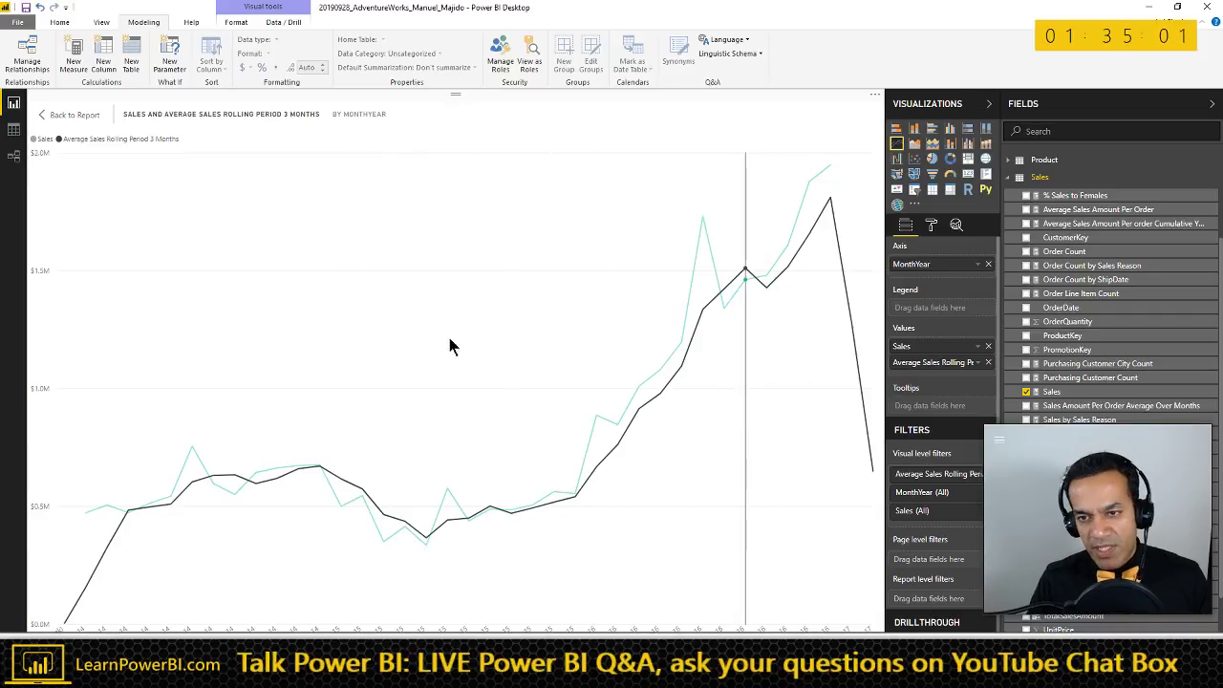
{"action": "left_click", "coordinate": [69, 114]}
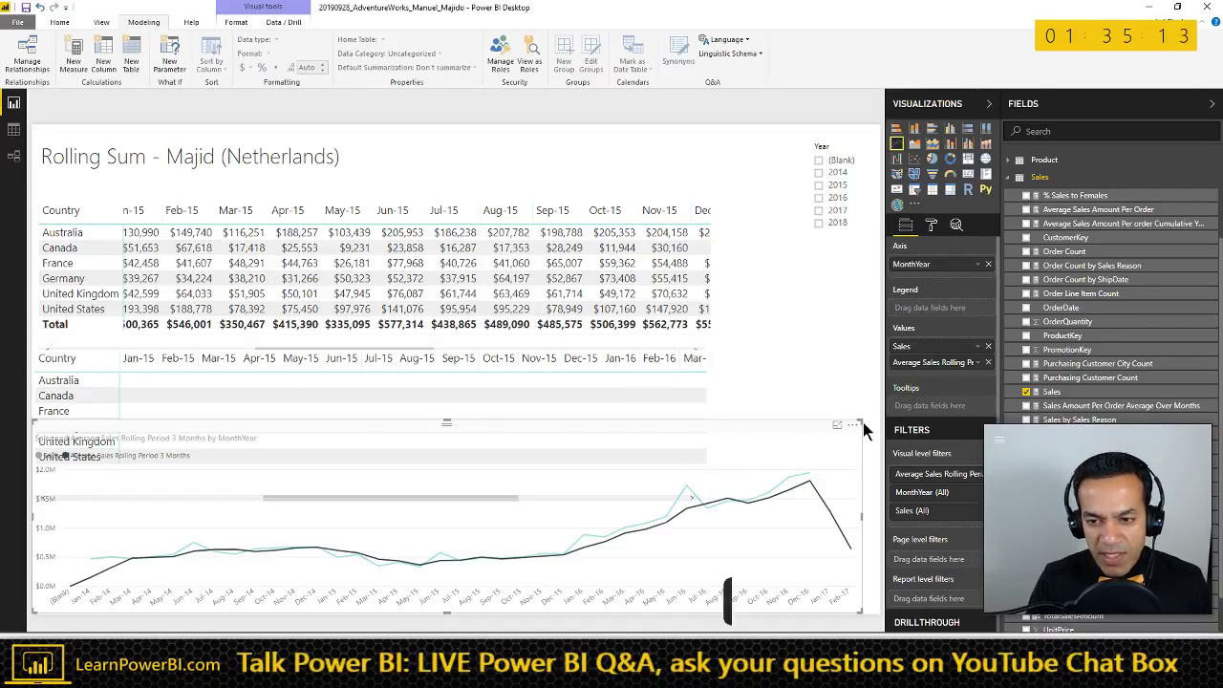
- Shrink the line chart and reposition the matrices so all countries are visible
{"action": "left_click_drag", "start_coordinate": [865, 430], "coordinate": [864, 528]}
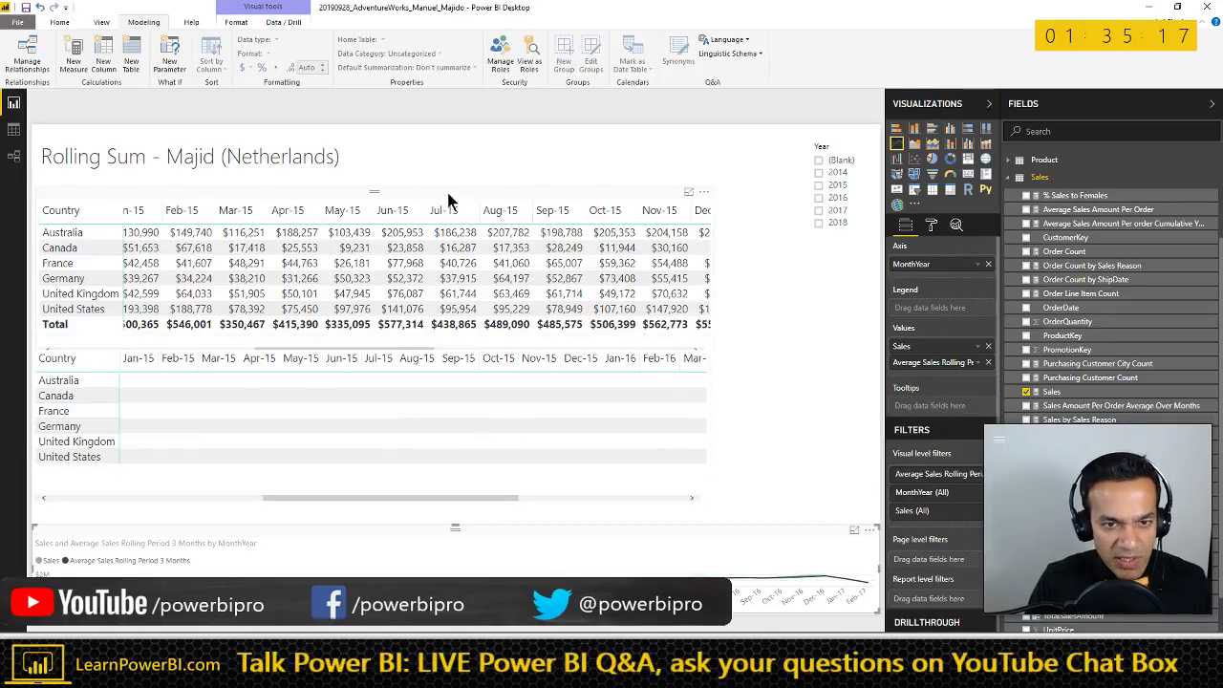
{"action": "left_click_drag", "start_coordinate": [449, 201], "coordinate": [439, 168]}
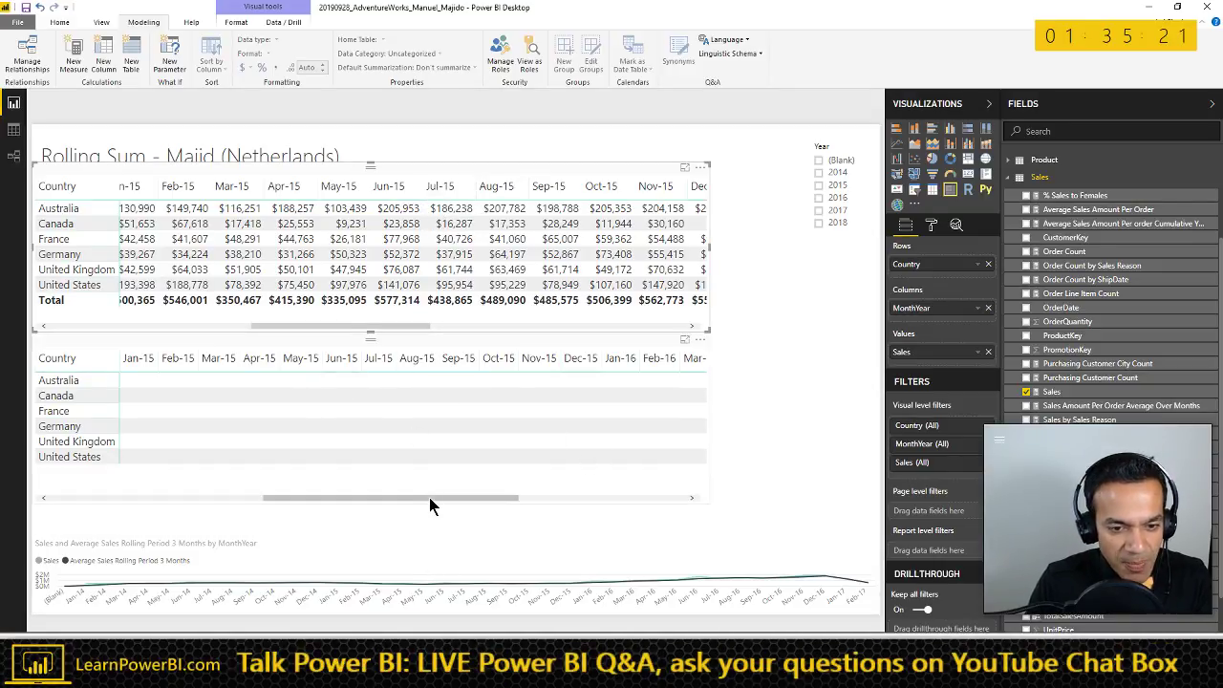
{"action": "left_click_drag", "start_coordinate": [429, 496], "coordinate": [128, 498]}
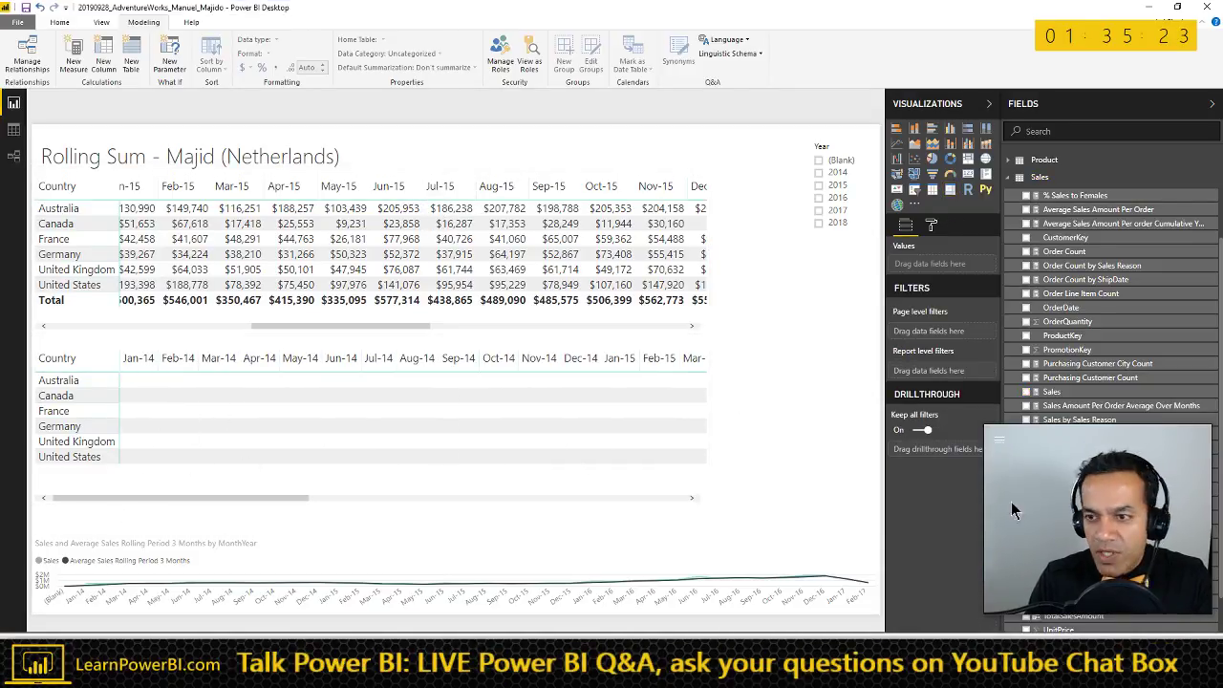
- Copy the 3-month rolling average formula into a new measure
{"action": "left_click", "coordinate": [1010, 179]}
{"action": "left_click", "coordinate": [1095, 218]}
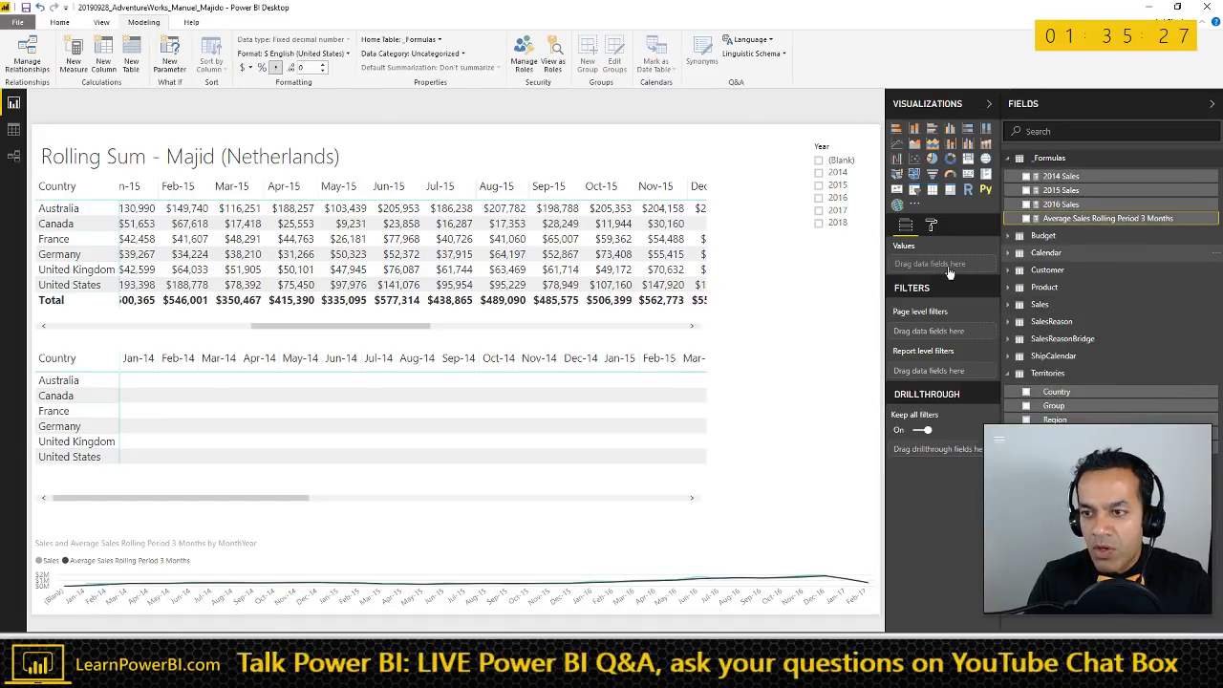
{"action": "left_click_drag", "start_coordinate": [310, 100], "coordinate": [628, 99]}
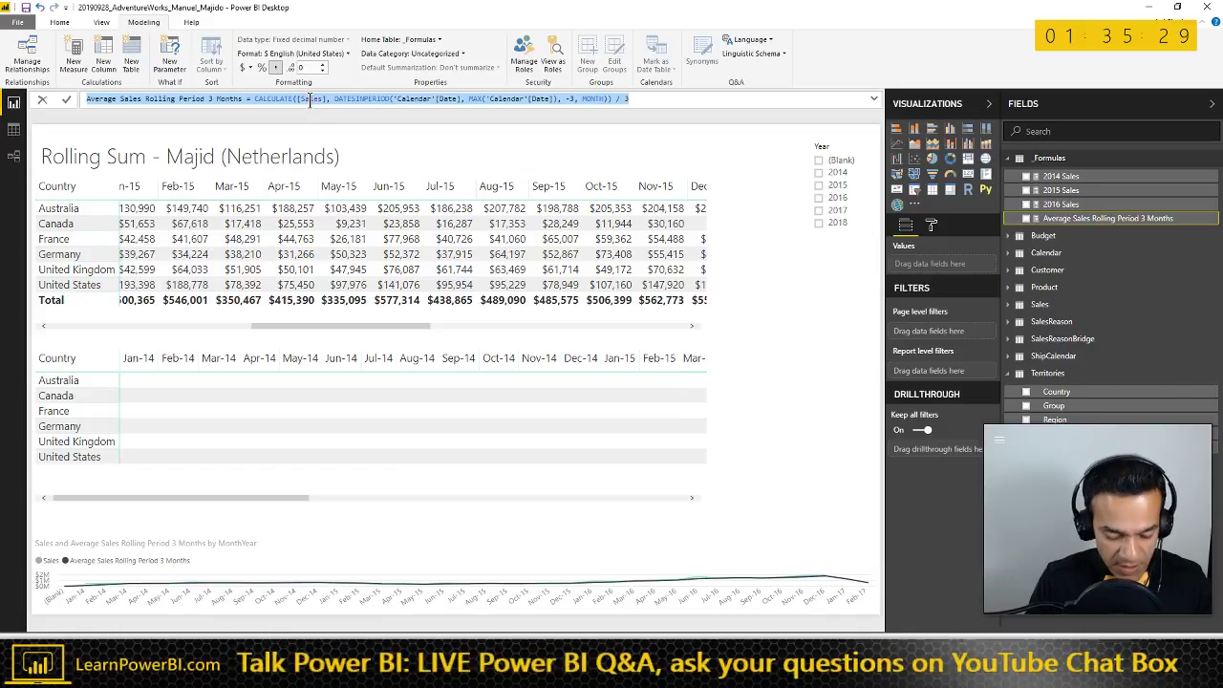
{"action": "key", "text": "Escape"}
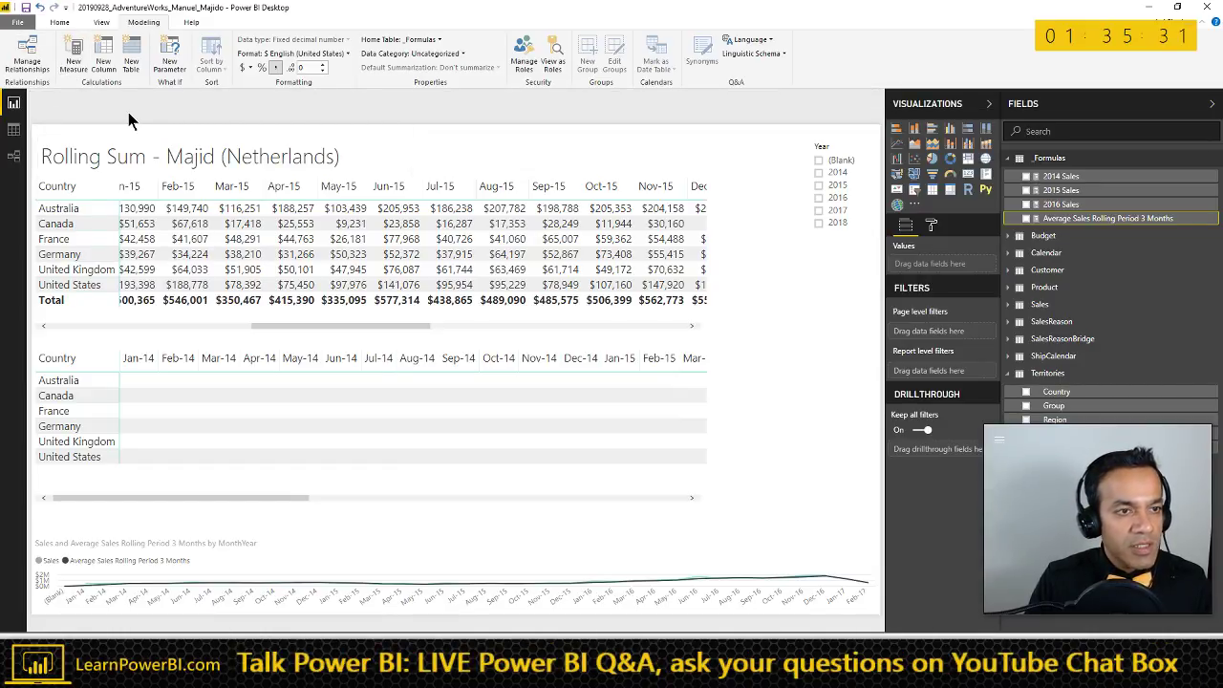
{"action": "left_click", "coordinate": [74, 57]}
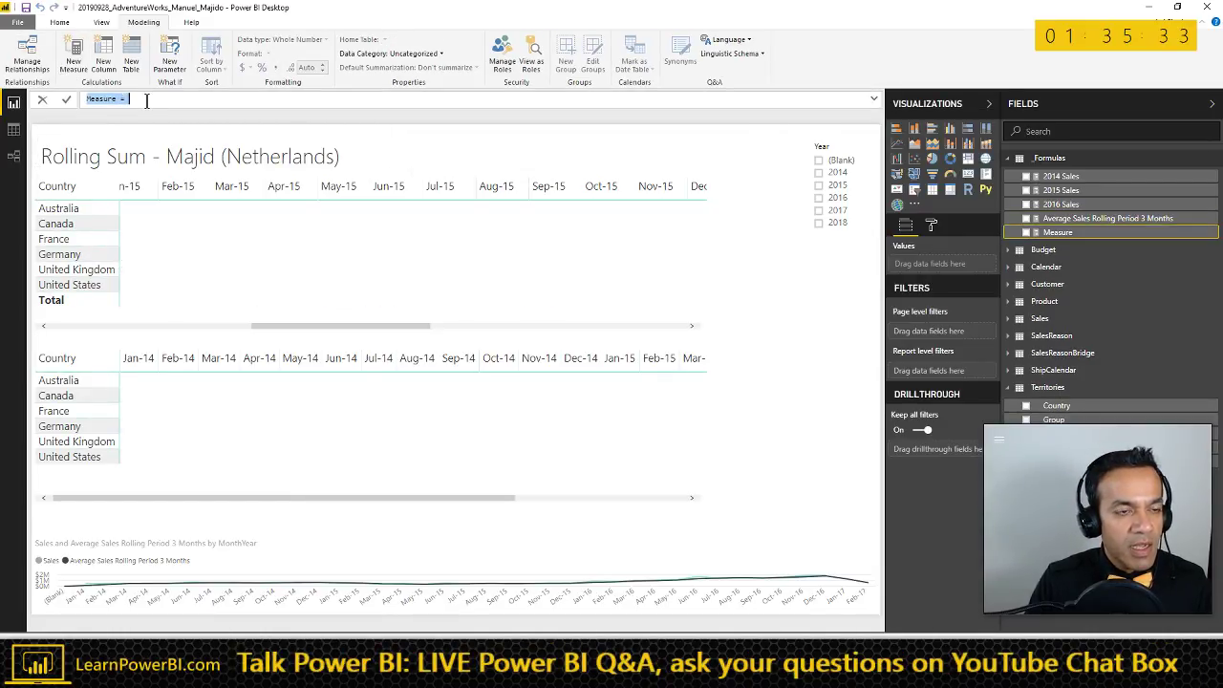
{"action": "type", "text": "Average Sales Rolling Period 3 Months = CALCULATE([Sales], DATESINPERIOD('Calendar'[Date], MAX('Calendar'[Date]), -3, MONTH)) / 3"}
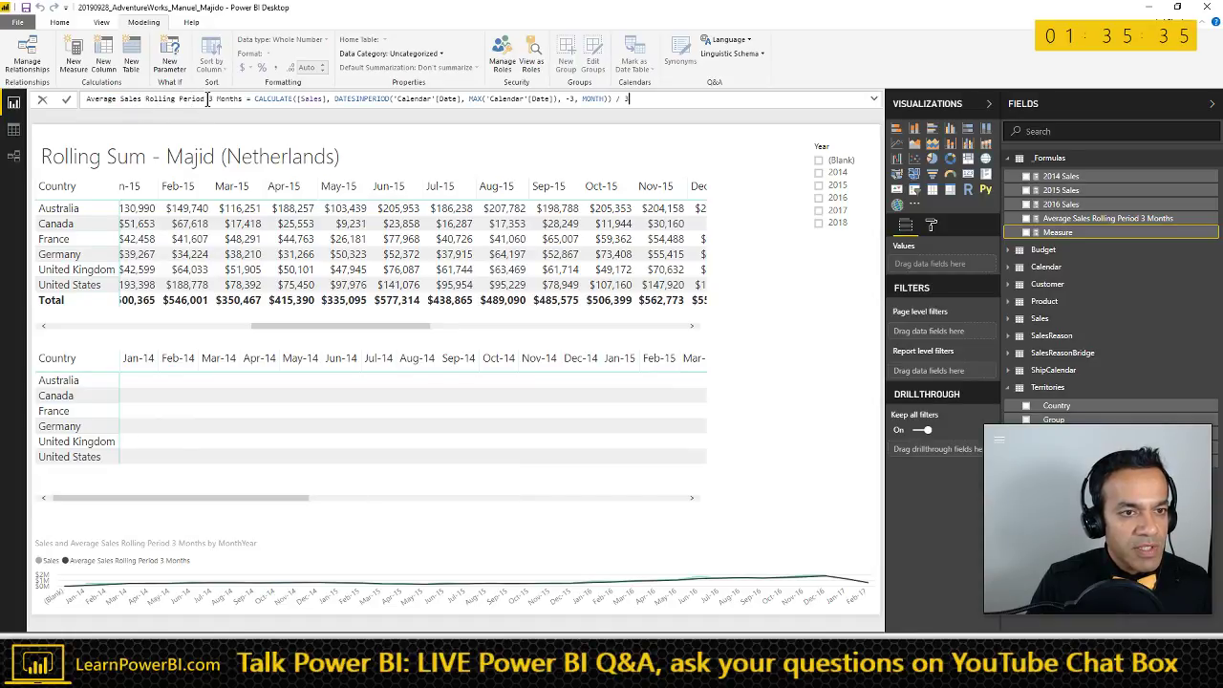
- Change the measure name to 12 Months, the DATESINPERIOD offset to -12 and the divisor to 12
{"action": "double_click", "coordinate": [210, 98]}
{"action": "type", "text": "12"}
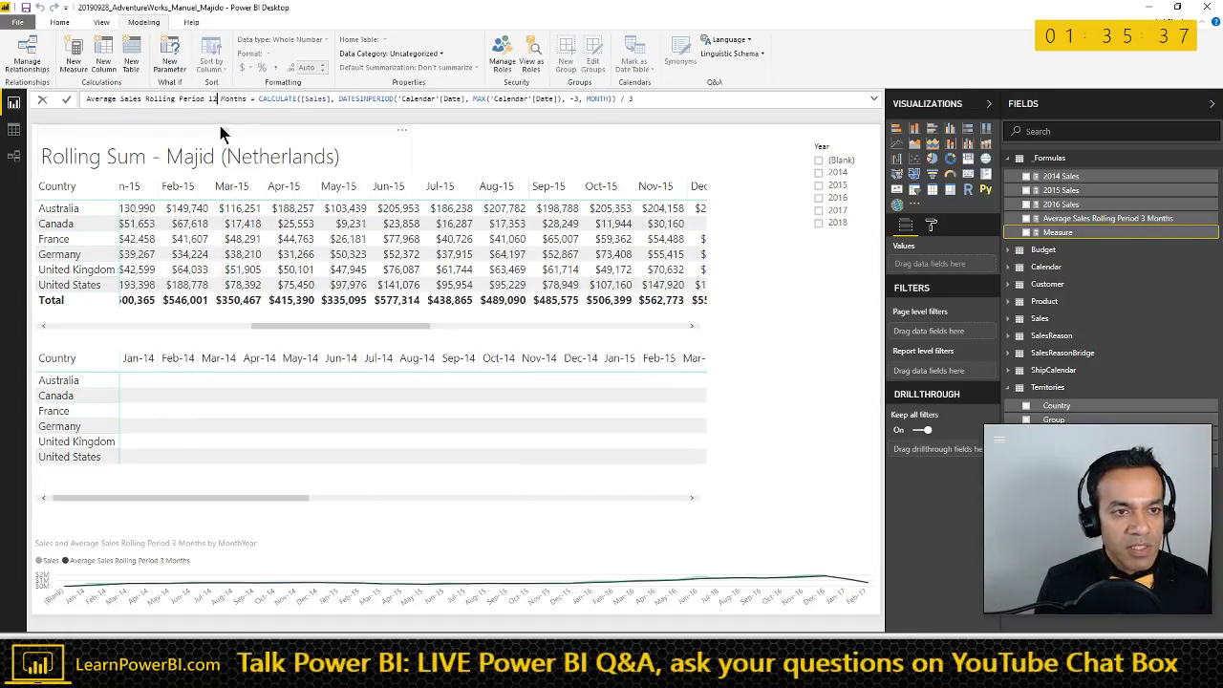
{"action": "key", "text": "ctrl+Right"}
{"action": "key", "text": "ctrl+Right"}
{"action": "key", "text": "ctrl+Right"}
{"action": "key", "text": "ctrl+Right"}
{"action": "key", "text": "ctrl+Right"}
{"action": "key", "text": "ctrl+Right"}
{"action": "key", "text": "ctrl+Right"}
{"action": "key", "text": "ctrl+Right"}
{"action": "key", "text": "ctrl+Right"}
{"action": "key", "text": "ctrl+Right"}
{"action": "key", "text": "ctrl+Right"}
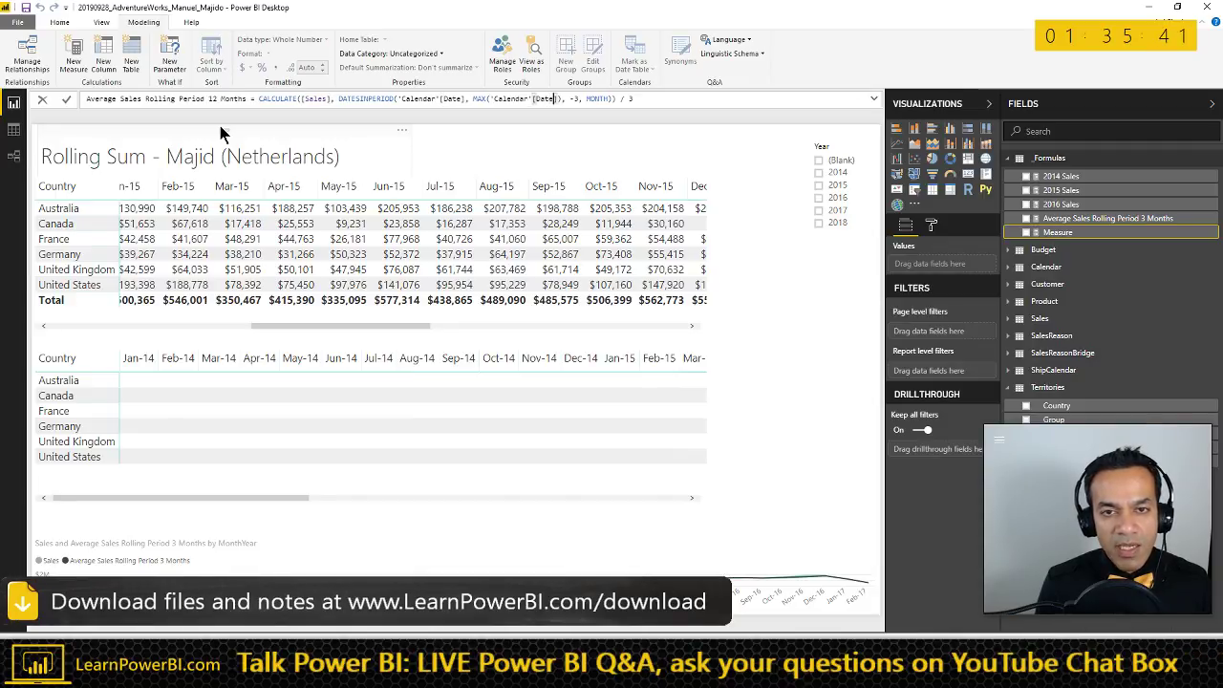
{"action": "key", "text": "BackSpace"}
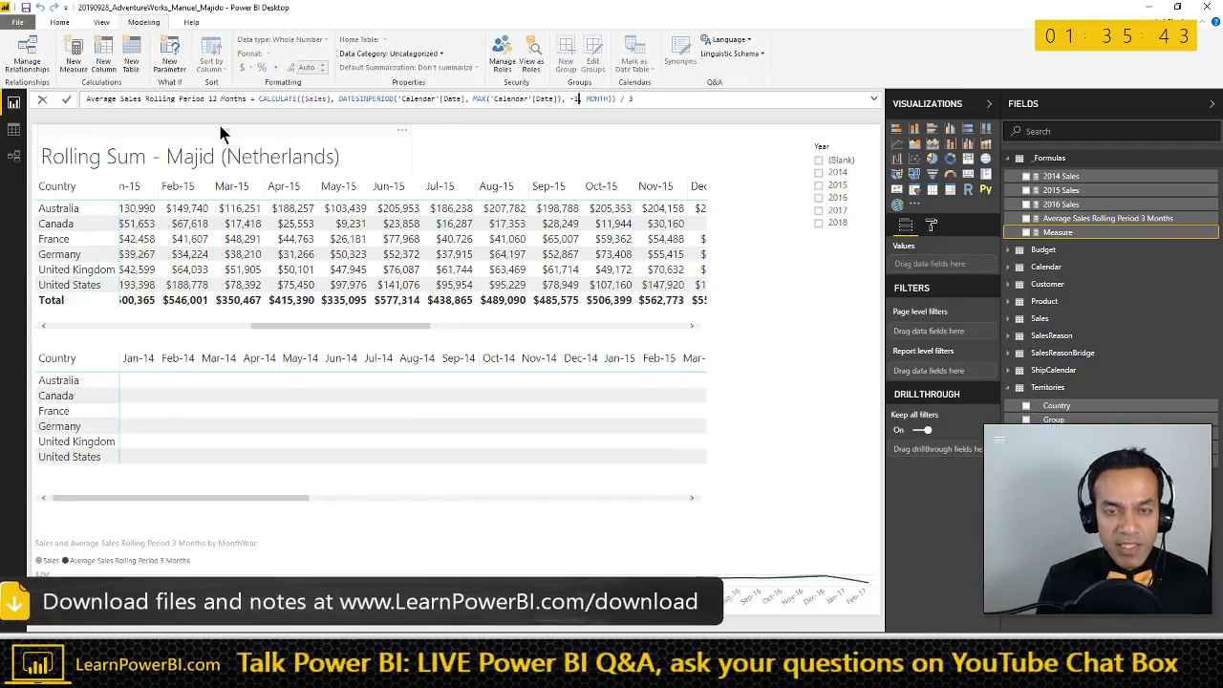
{"action": "type", "text": "1"}
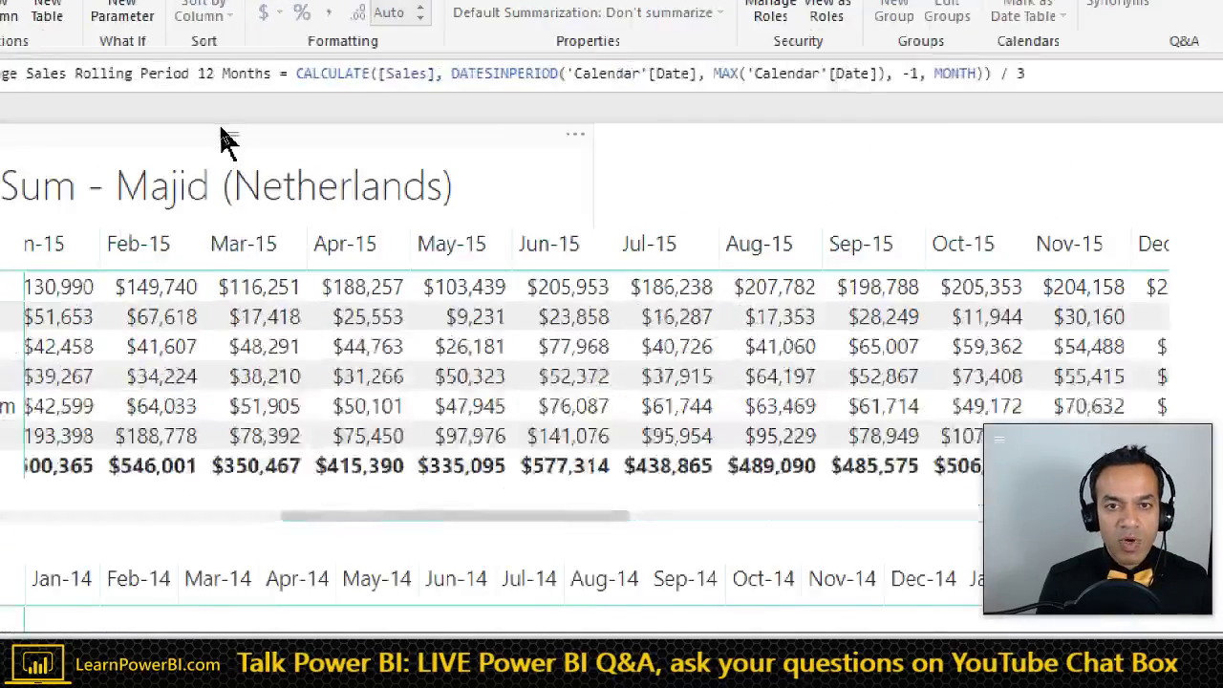
{"action": "key", "text": "ctrl+Right"}
{"action": "key", "text": "ctrl+shift+Left"}
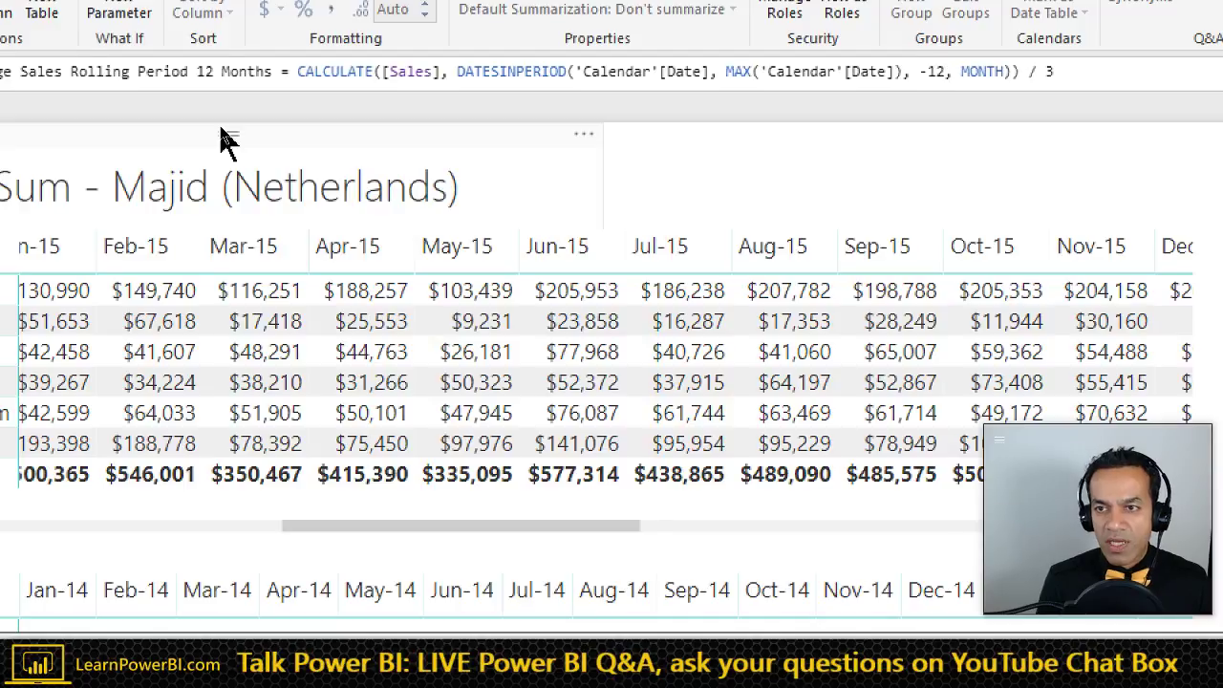
{"action": "key", "text": "BackSpace"}
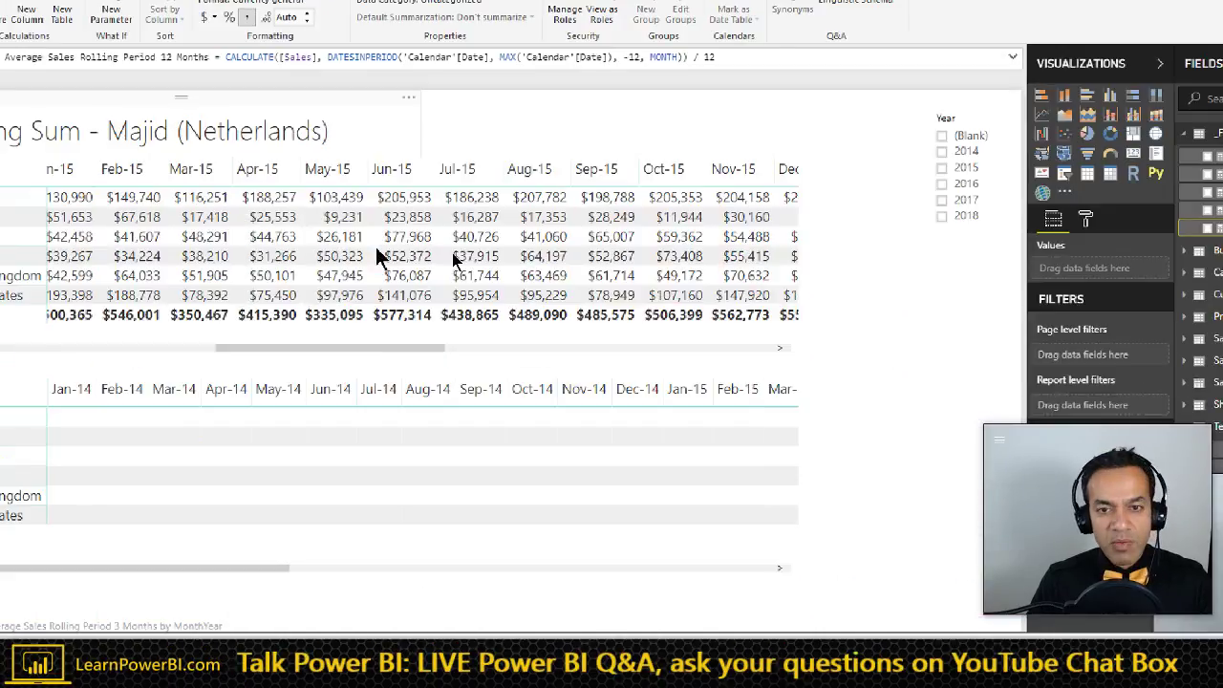
{"action": "key", "text": "Return"}
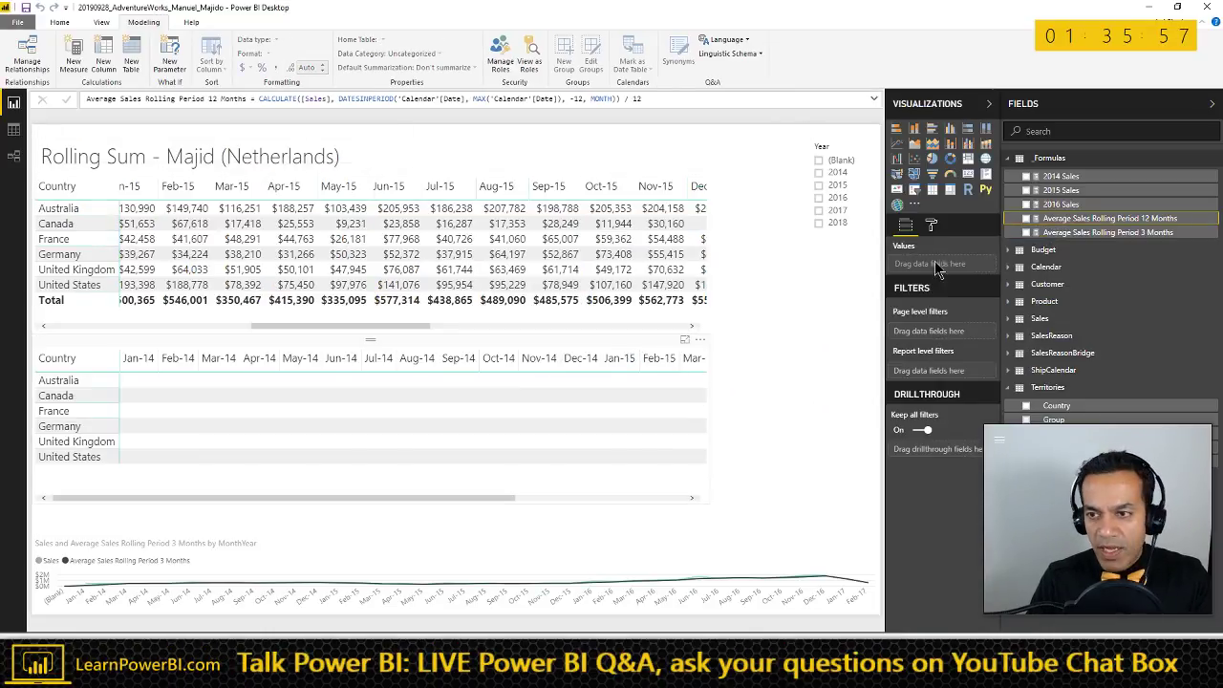
- Add the 12-month rolling average to the lower matrix, formatted with 0 decimals, and widen it
{"action": "left_click_drag", "start_coordinate": [1044, 223], "coordinate": [399, 426]}
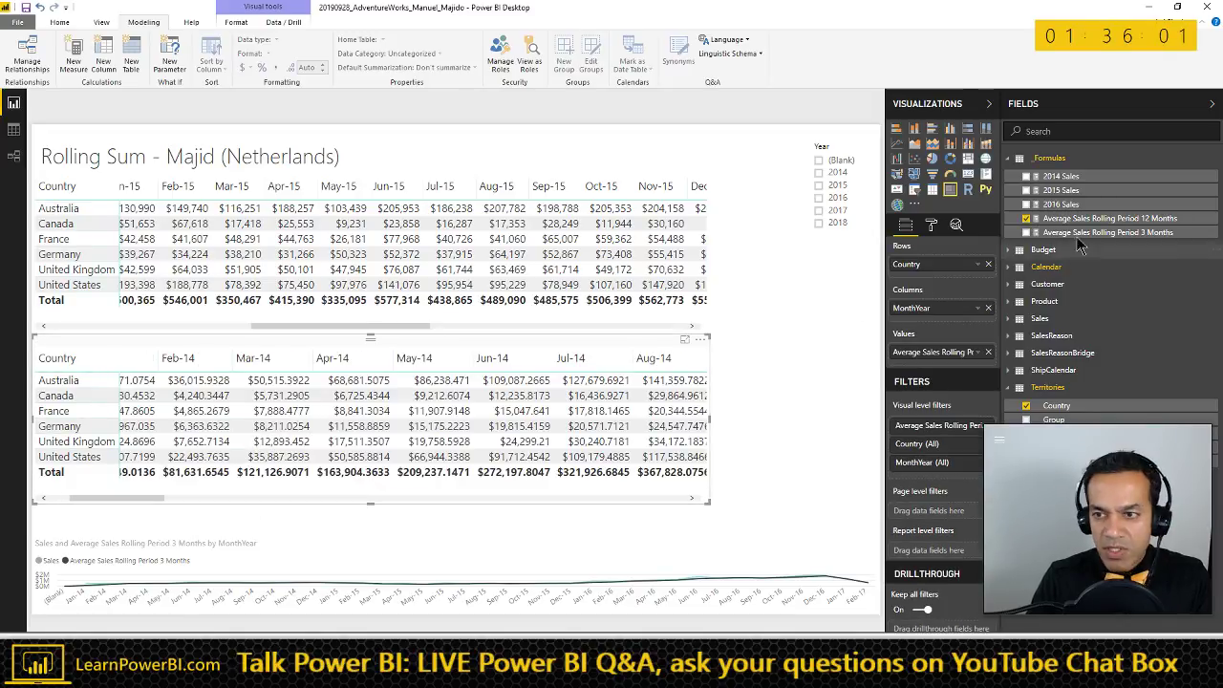
{"action": "left_click", "coordinate": [1109, 218]}
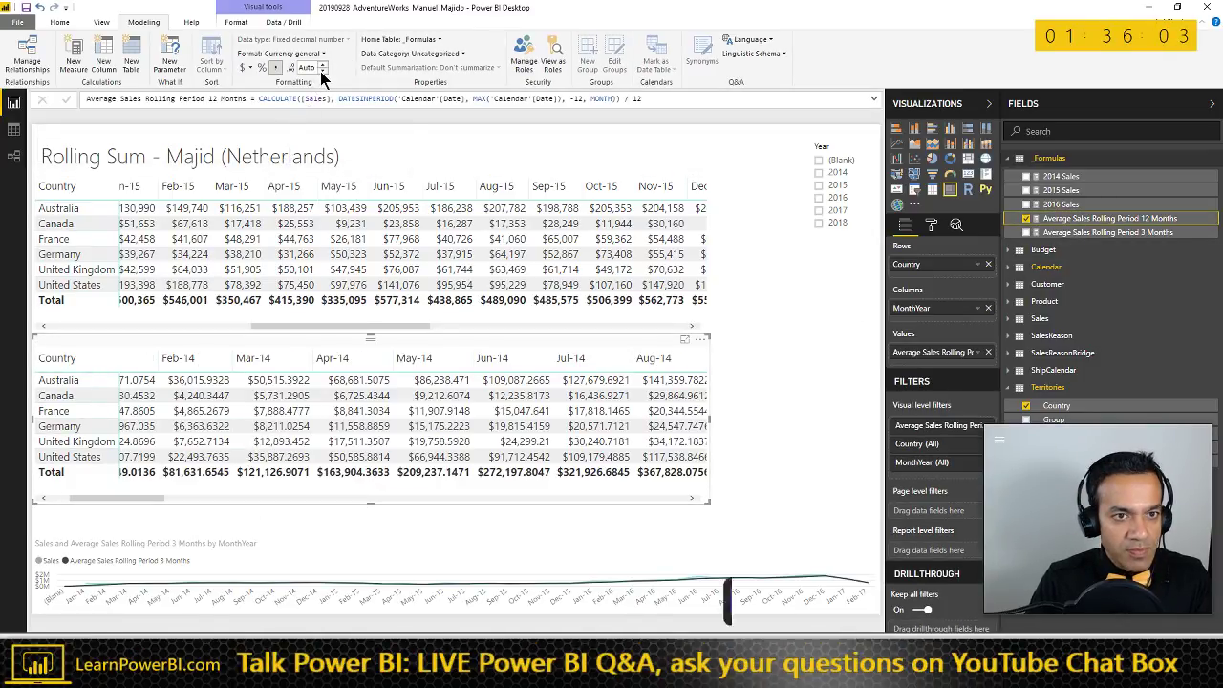
{"action": "left_click", "coordinate": [323, 64]}
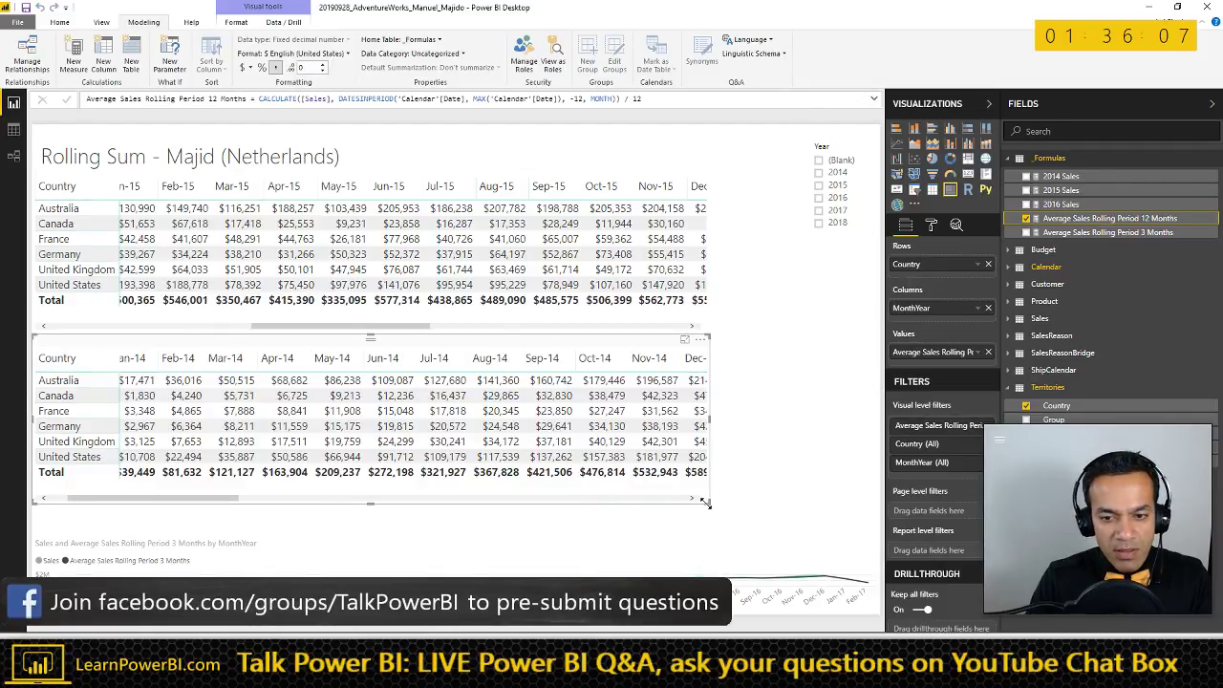
{"action": "left_click_drag", "start_coordinate": [846, 517], "coordinate": [879, 511]}
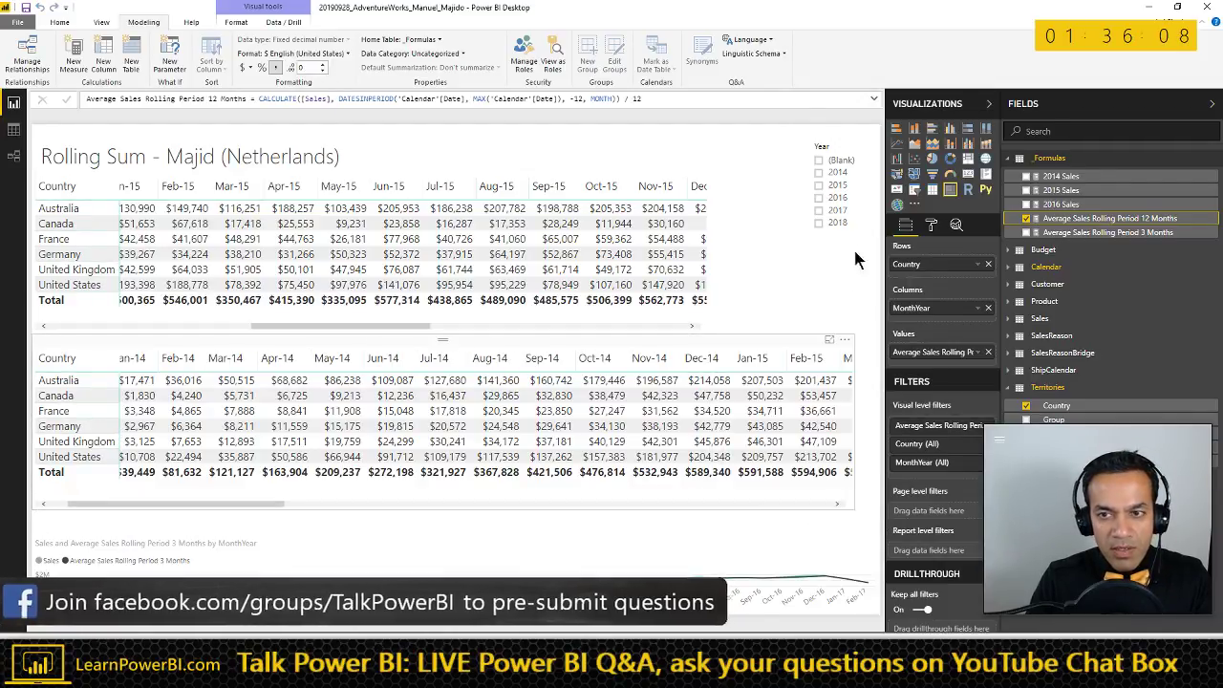
- Filter the report to 2015, widen the top matrix to show Dec-15 and Total, and select both matrices
{"action": "left_click", "coordinate": [837, 187]}
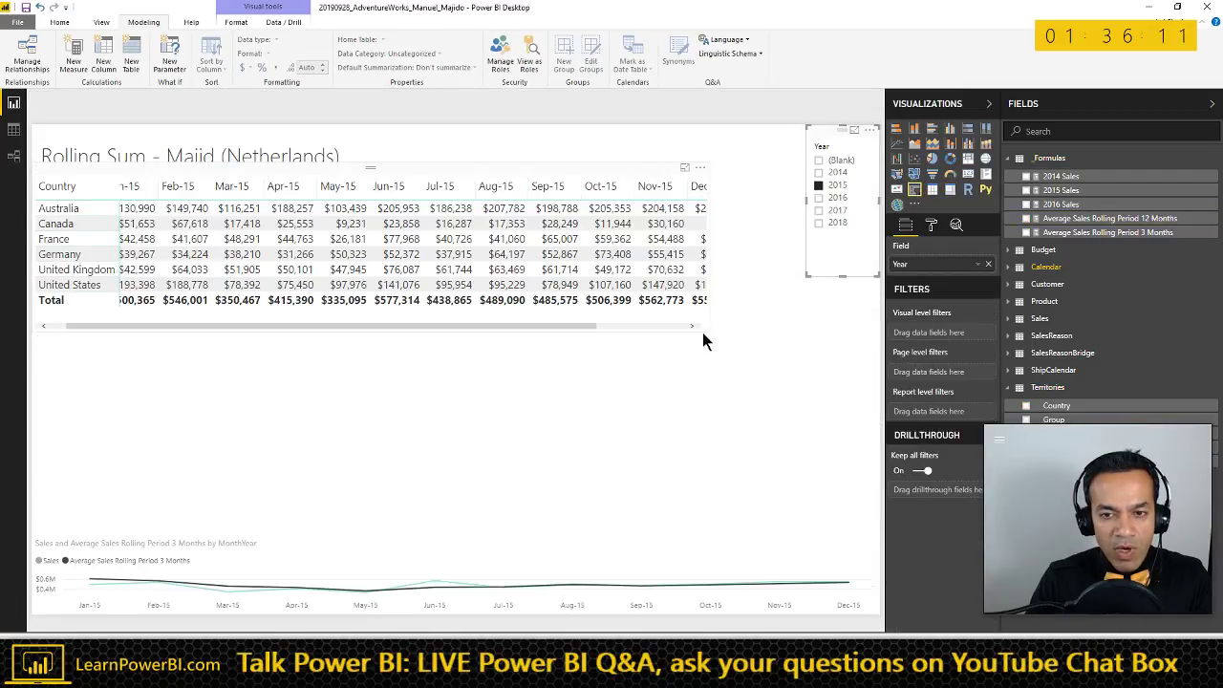
{"action": "left_click_drag", "start_coordinate": [703, 333], "coordinate": [800, 322]}
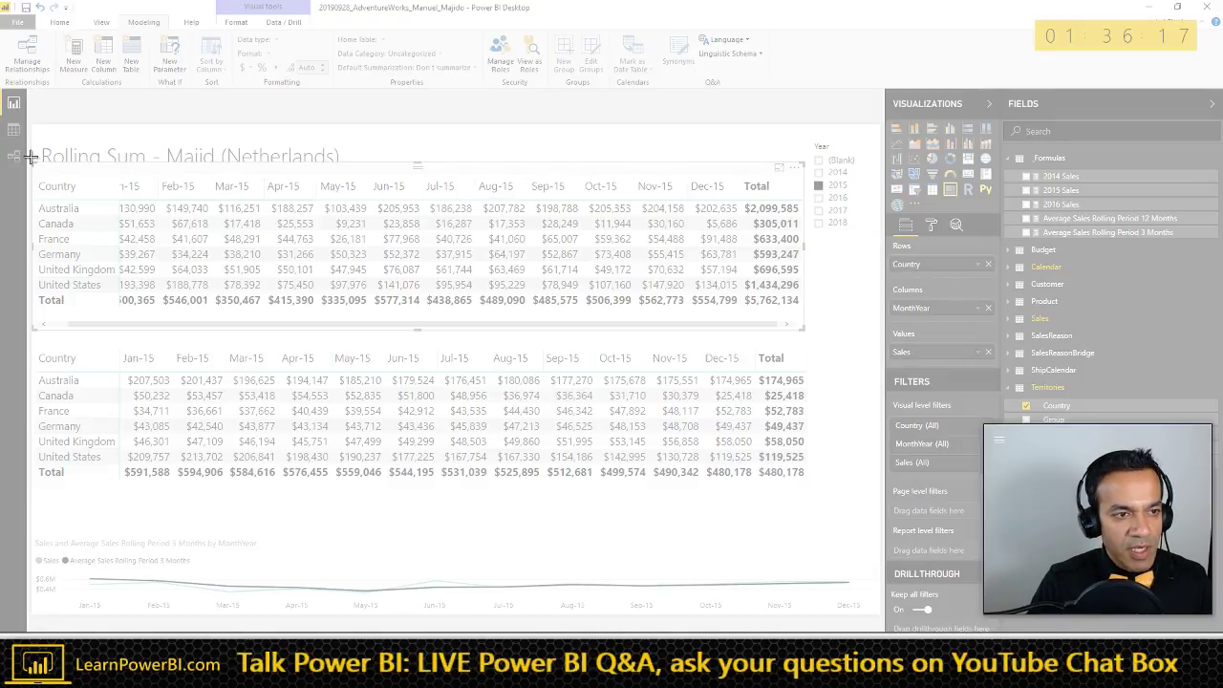
{"action": "left_click_drag", "start_coordinate": [27, 156], "coordinate": [882, 499]}
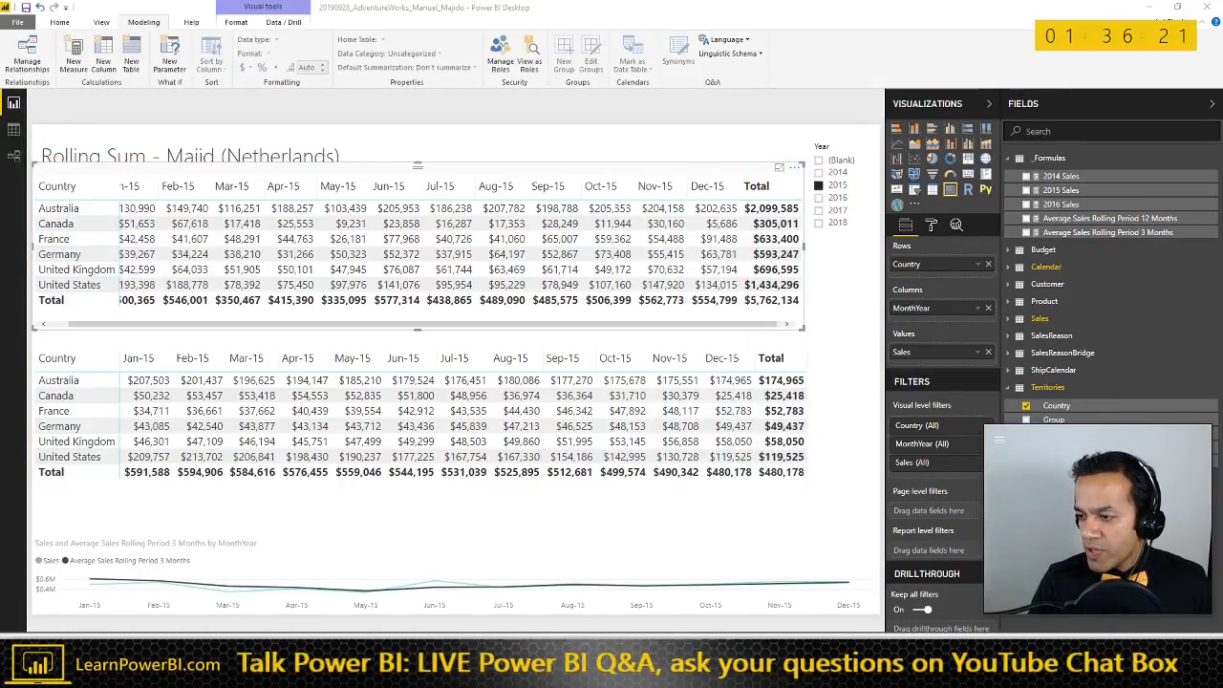
{"action": "key", "text": "alt+Tab"}
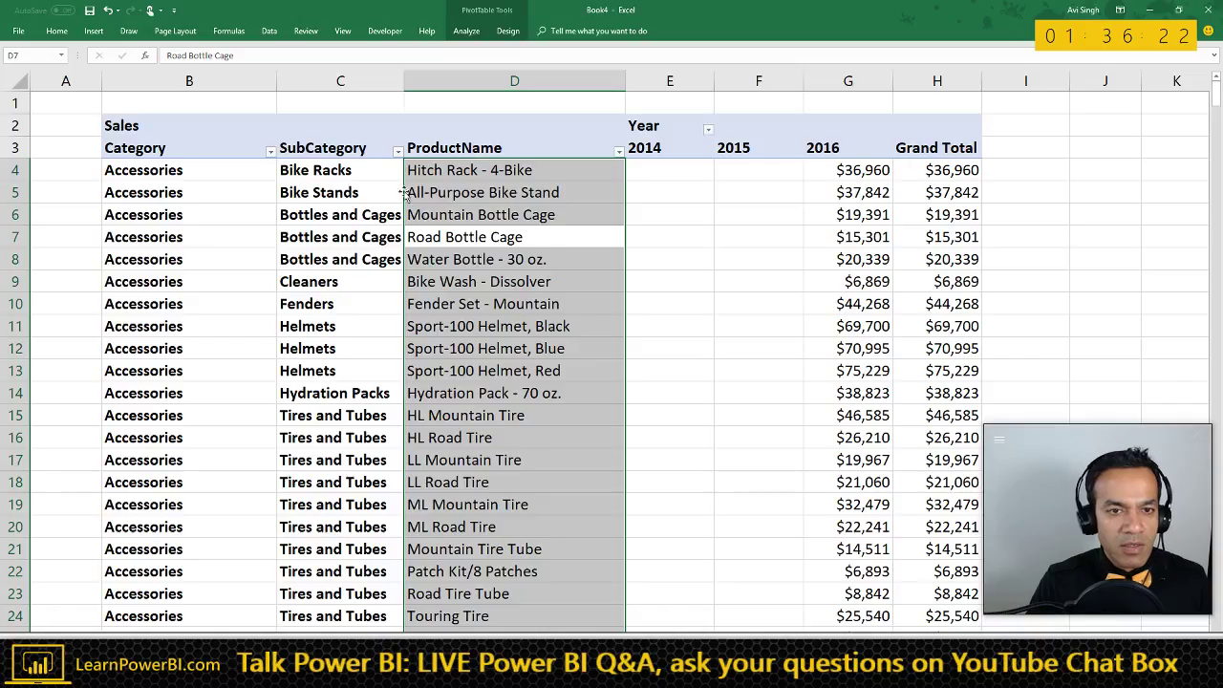
- Paste the captured Power BI matrices as a picture on a new worksheet
{"action": "left_click", "coordinate": [371, 160]}
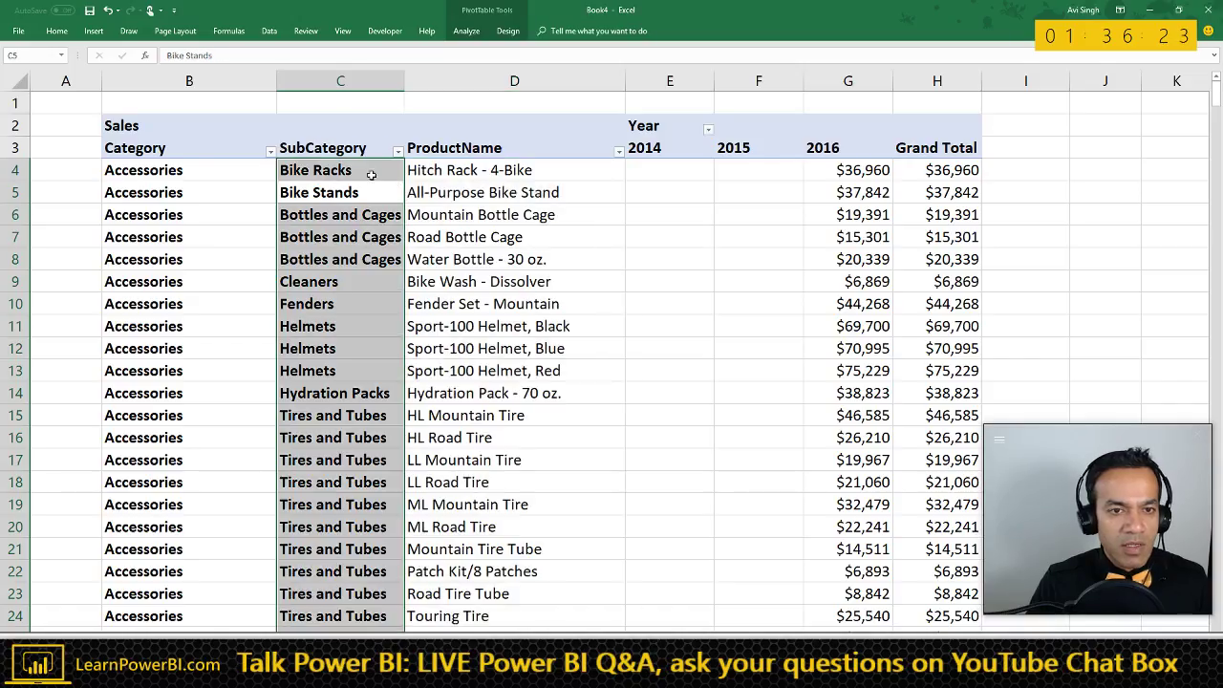
{"action": "scroll", "coordinate": [339, 281], "scroll_direction": "down", "scroll_amount": 4}
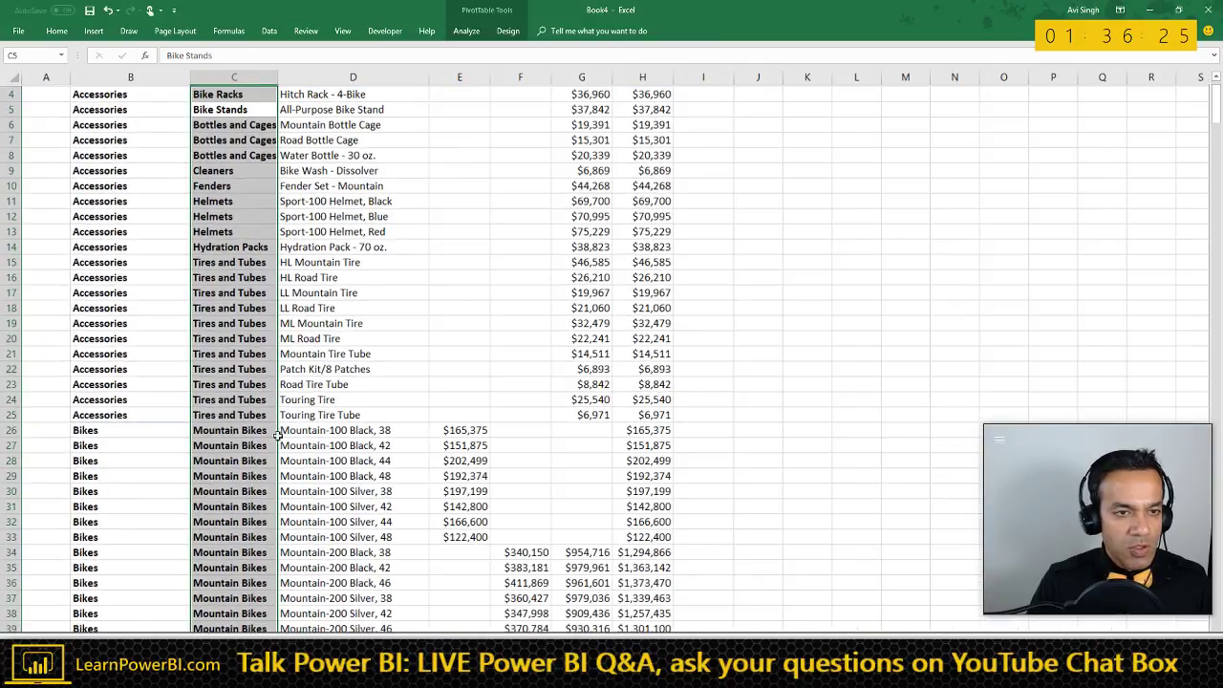
{"action": "scroll", "coordinate": [191, 620], "scroll_direction": "down", "scroll_amount": 1}
{"action": "key", "text": "shift+F11"}
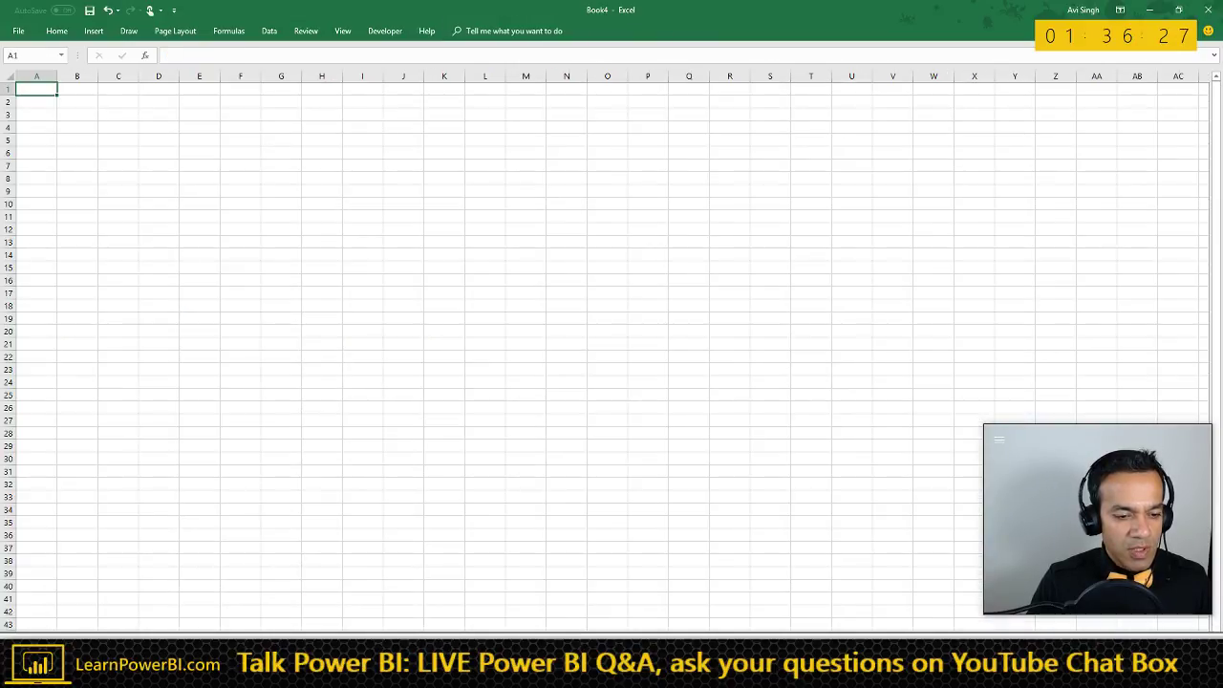
{"action": "key", "text": "ctrl+v"}
{"action": "left_click_drag", "start_coordinate": [130, 170], "coordinate": [600, 422]}
- Select the whole Sales pivot from its Category header down on the pivot sheet
{"action": "key", "text": "ctrl+Page_Down"}
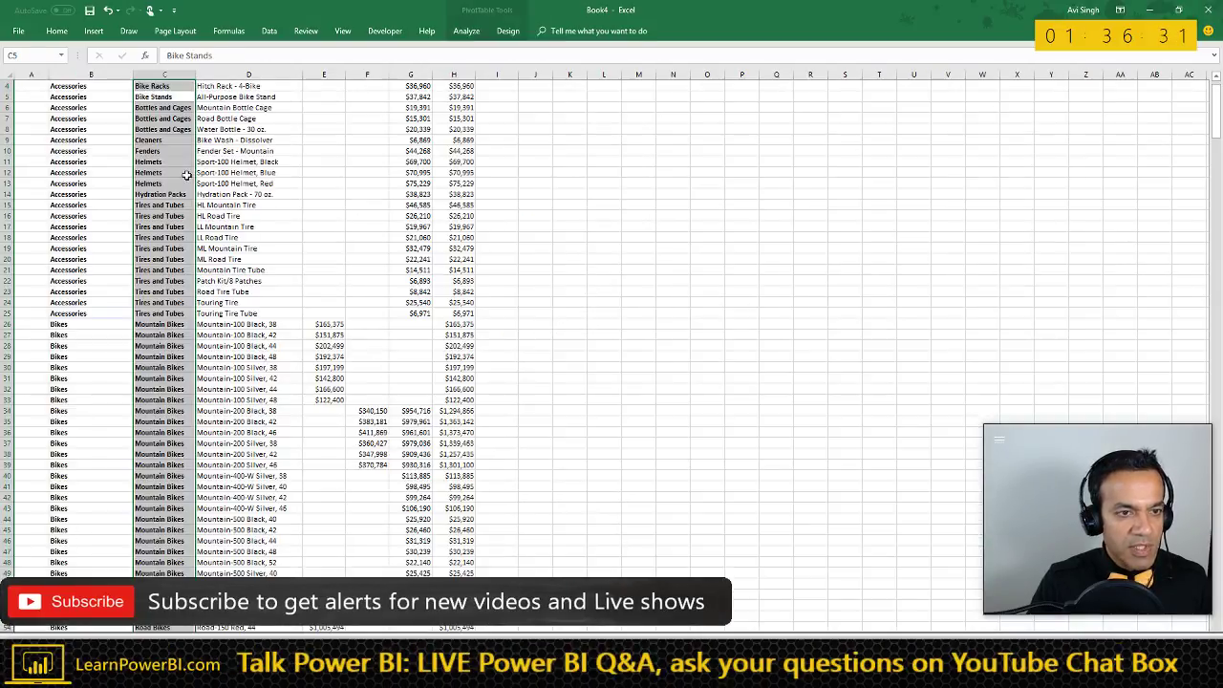
{"action": "left_click", "coordinate": [172, 140]}
{"action": "key", "text": "ctrl+Up"}
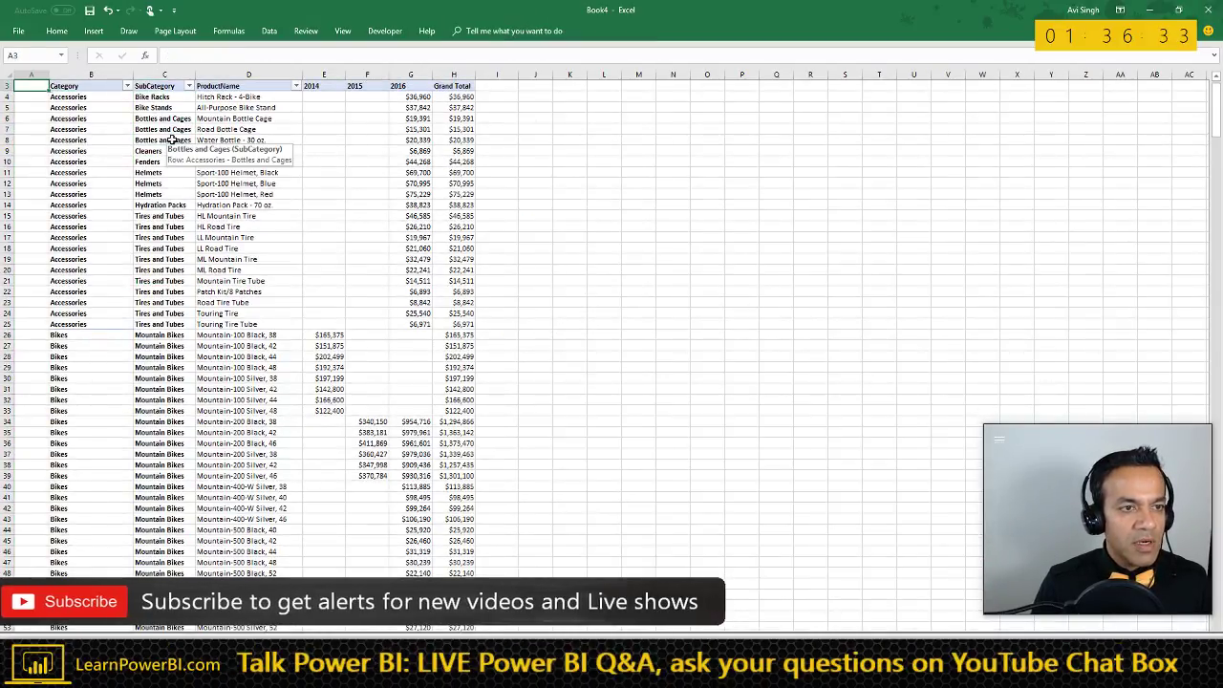
{"action": "key", "text": "Left"}
{"action": "key", "text": "ctrl+shift+Right"}
{"action": "key", "text": "ctrl+shift+Down"}
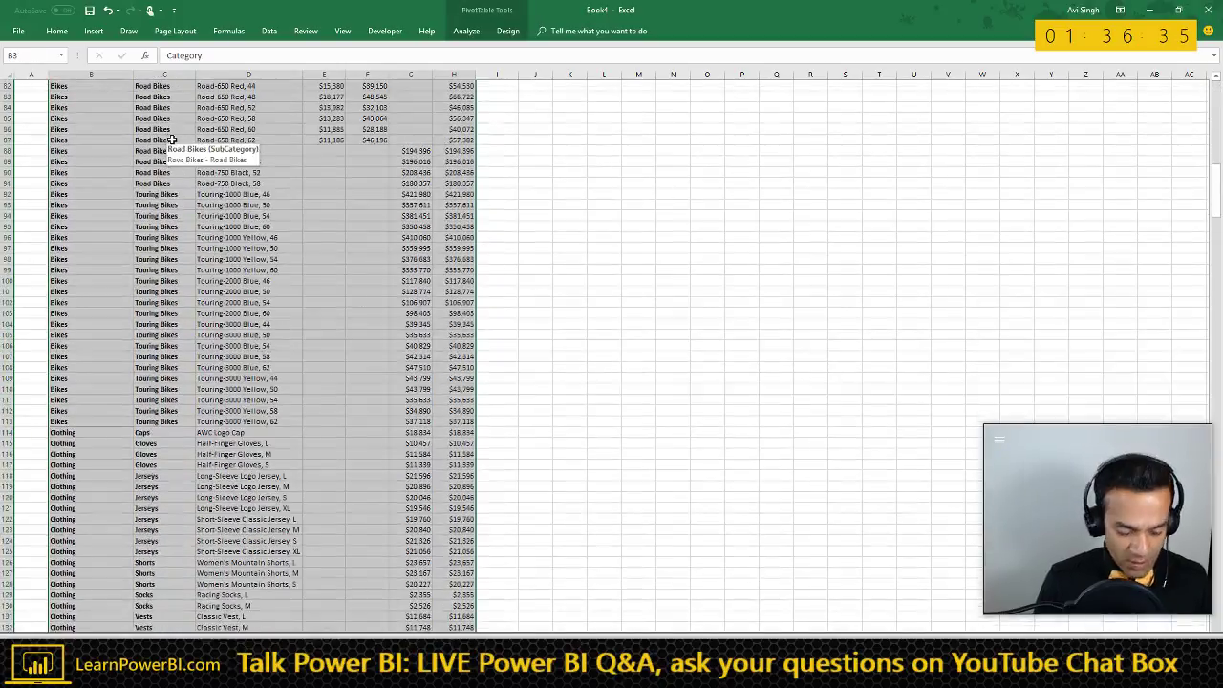
- Paste the pivot data at B2 on the picture sheet and inspect the Grand Total value
{"action": "key", "text": "ctrl+Page_Up"}
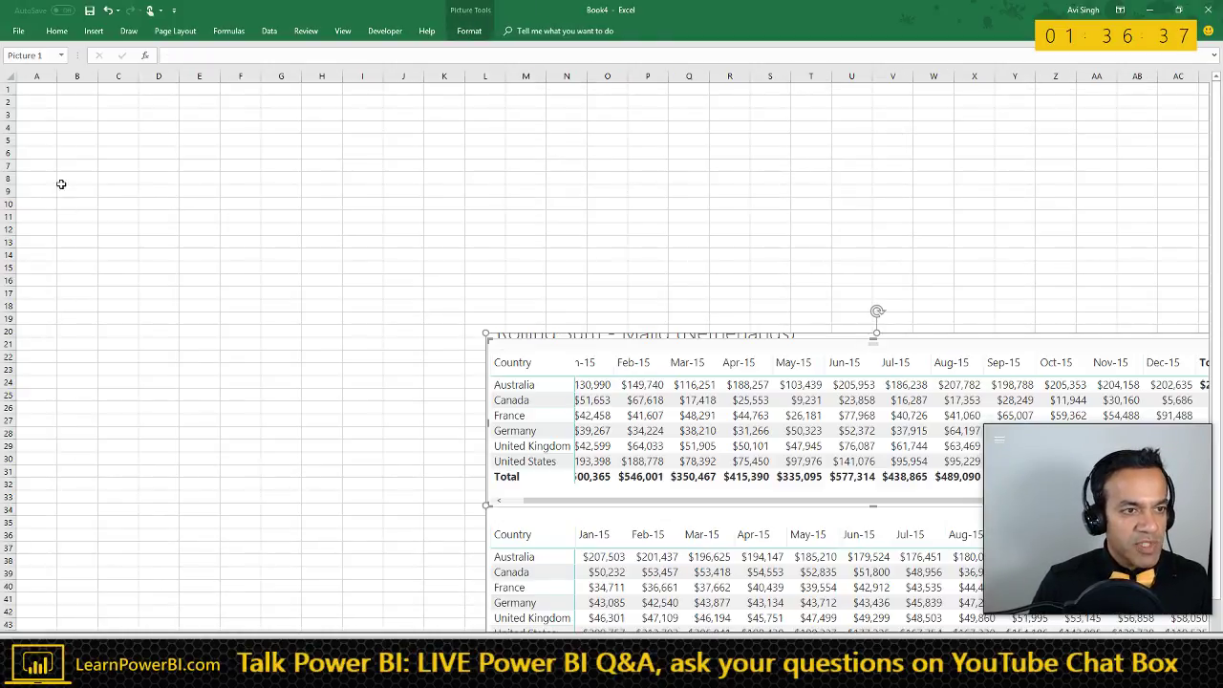
{"action": "left_click", "coordinate": [71, 102]}
{"action": "key", "text": "ctrl+v"}
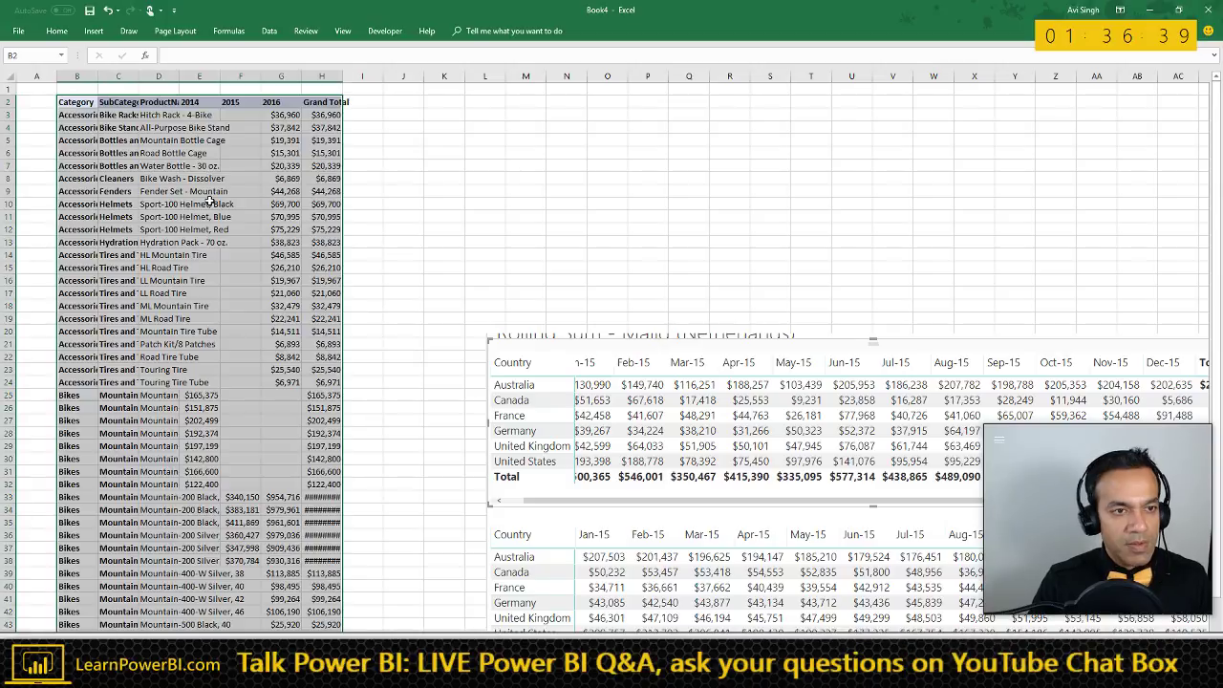
{"action": "left_click", "coordinate": [215, 140]}
{"action": "scroll", "coordinate": [261, 185], "scroll_direction": "up", "scroll_amount": 3}
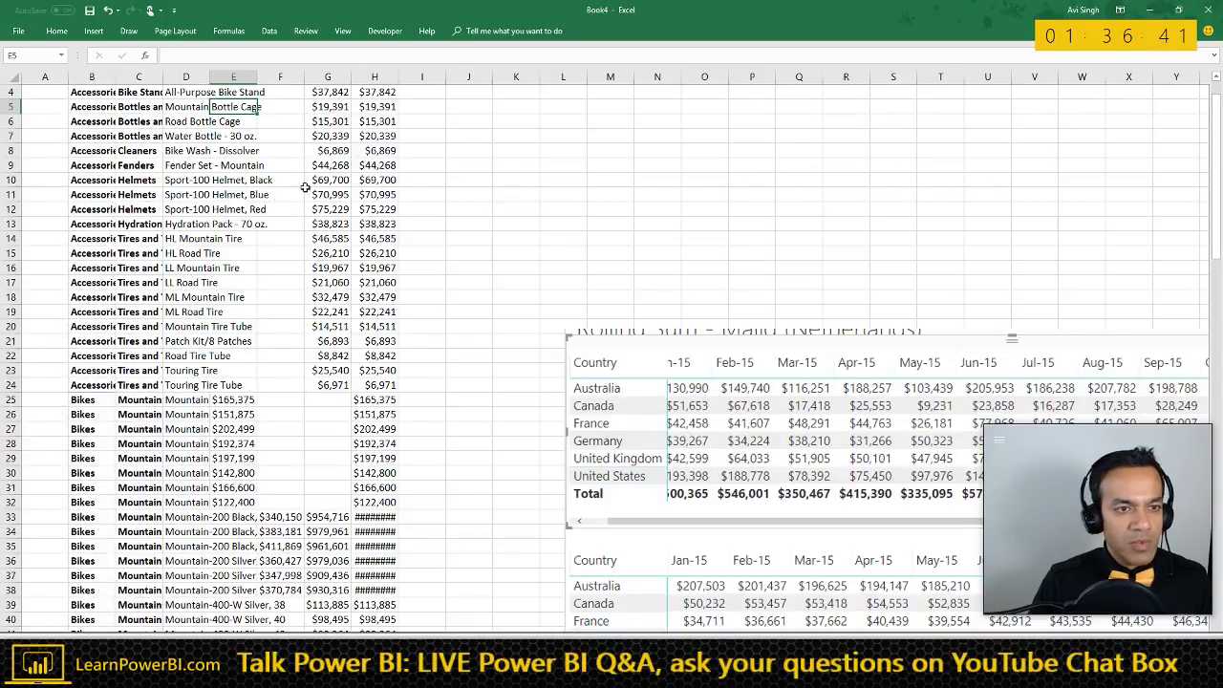
{"action": "right_click", "coordinate": [395, 162]}
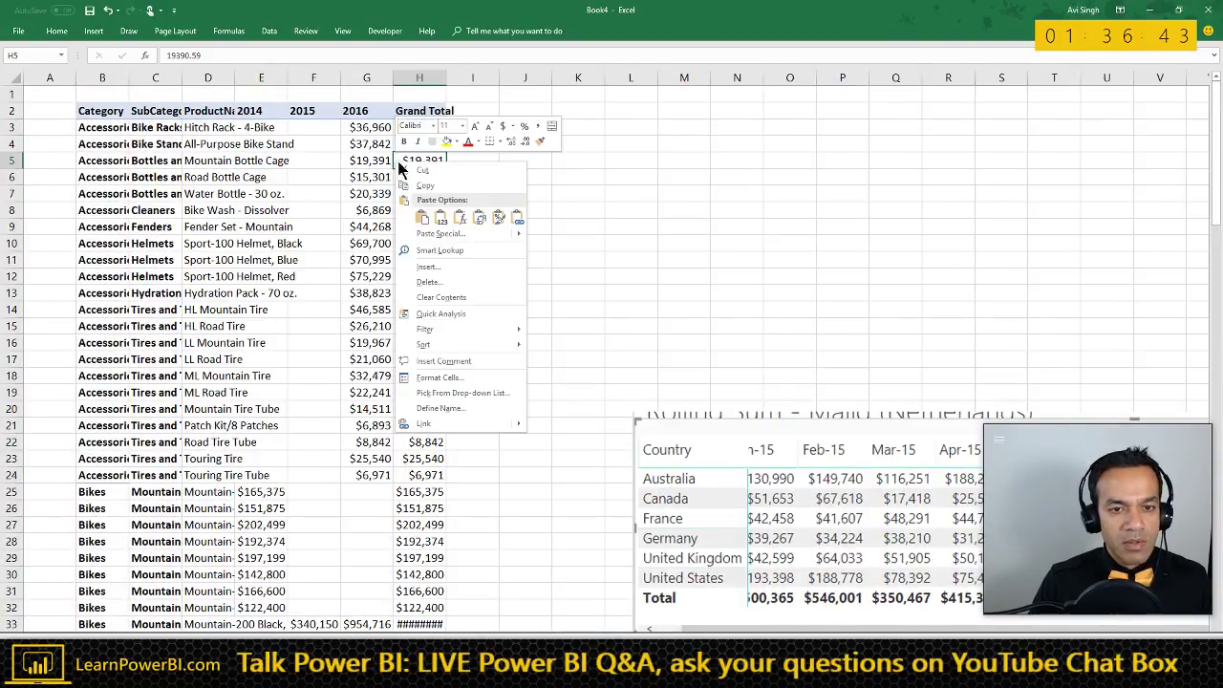
{"action": "key", "text": "Escape"}
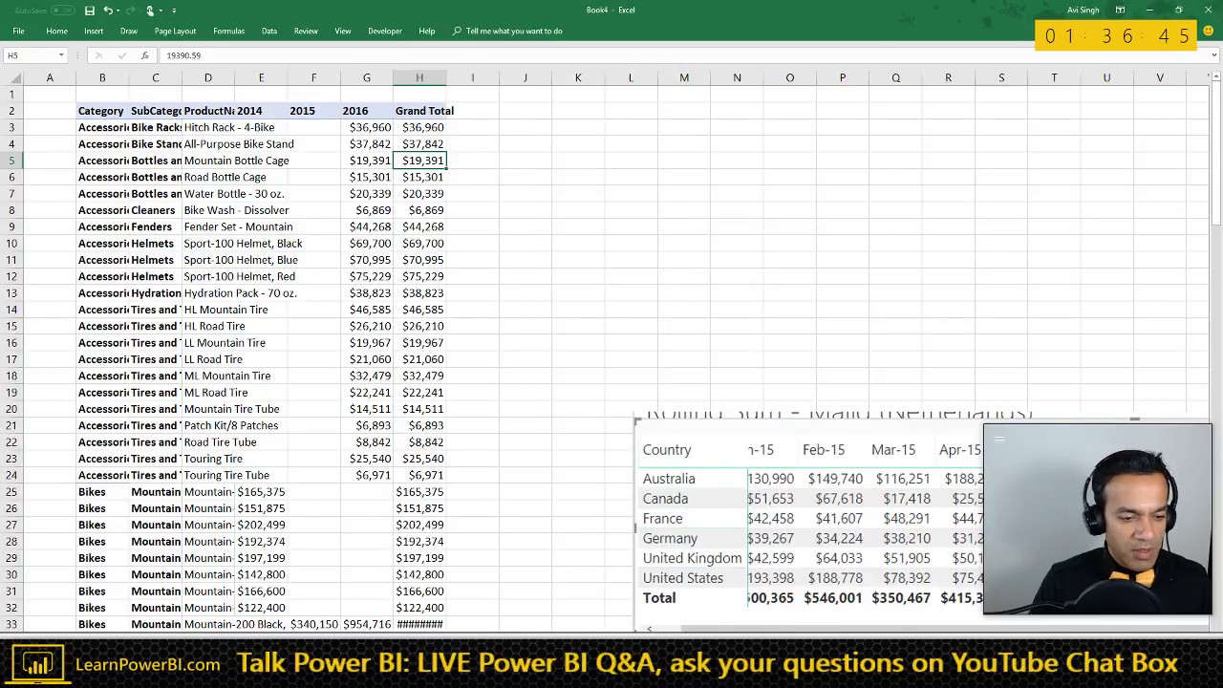
- Reselect the pivot on its sheet, starting from the Sales header and extending down
{"action": "key", "text": "ctrl+Page_Up"}
{"action": "scroll", "coordinate": [217, 230], "scroll_direction": "up", "scroll_amount": 8}
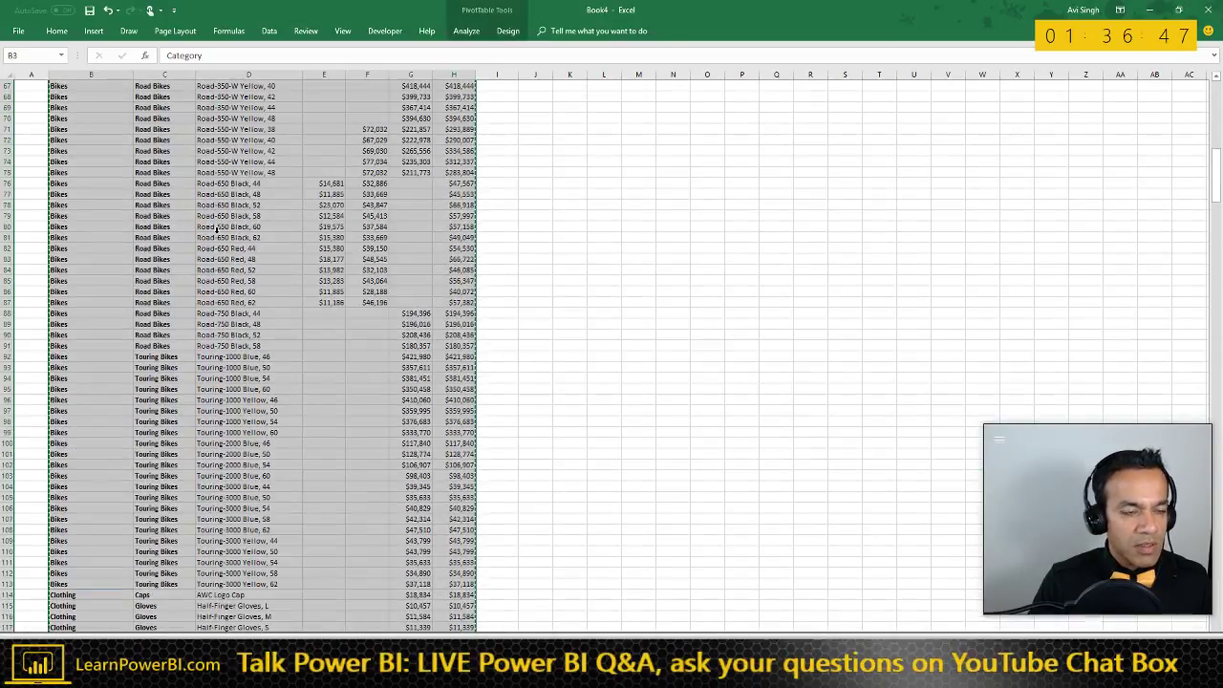
{"action": "scroll", "coordinate": [218, 223], "scroll_direction": "up", "scroll_amount": 6}
{"action": "left_click", "coordinate": [234, 182]}
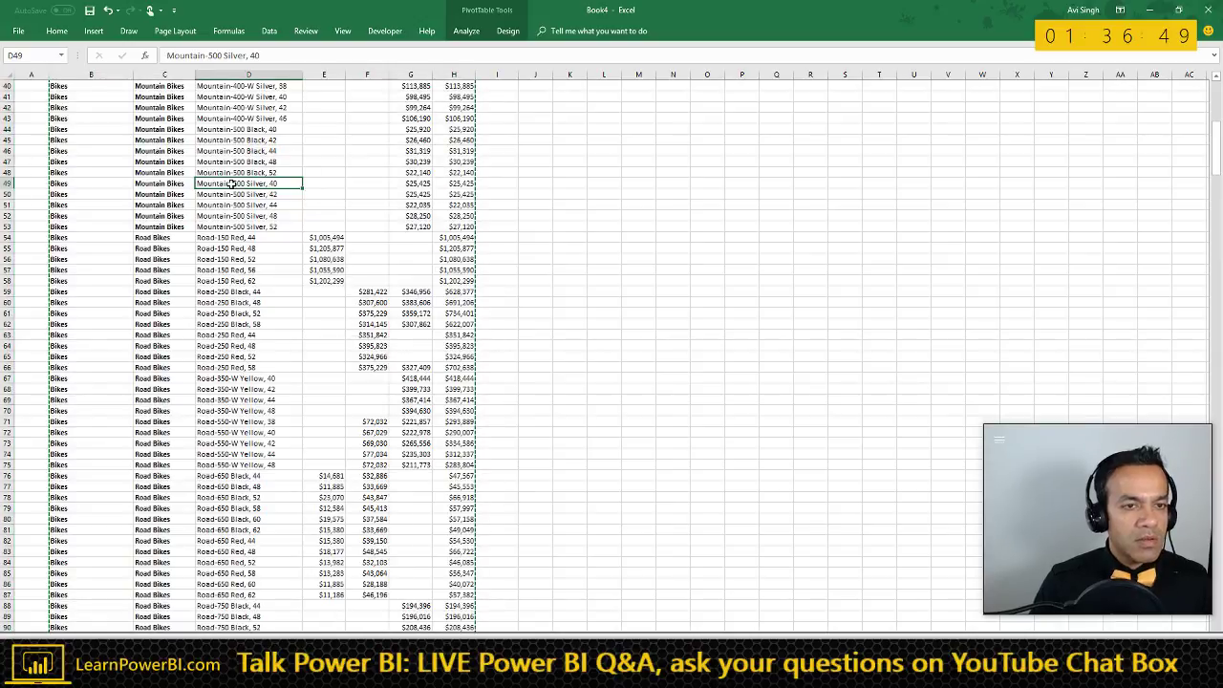
{"action": "key", "text": "ctrl+Up"}
{"action": "scroll", "coordinate": [234, 185], "scroll_direction": "up", "scroll_amount": 1}
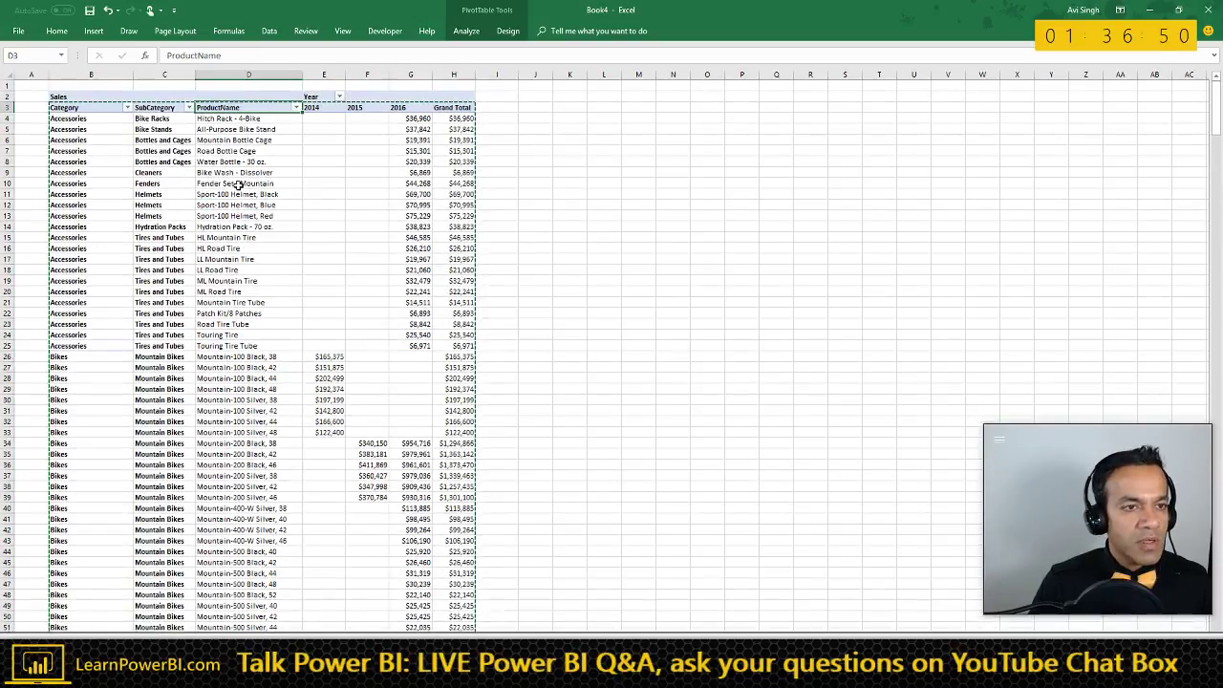
{"action": "left_click", "coordinate": [106, 98]}
{"action": "key", "text": "shift+Right"}
{"action": "key", "text": "shift+Right"}
{"action": "key", "text": "shift+Right"}
{"action": "key", "text": "shift+Right"}
{"action": "key", "text": "shift+Right"}
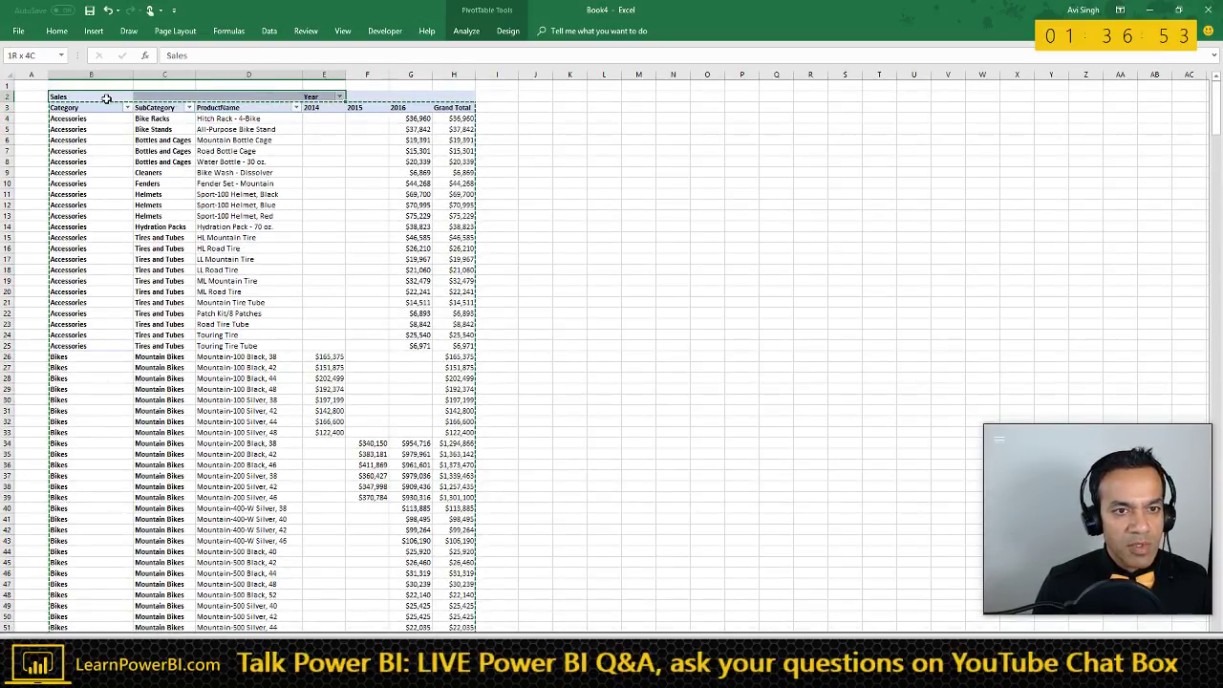
{"action": "key", "text": "ctrl+shift+Down"}
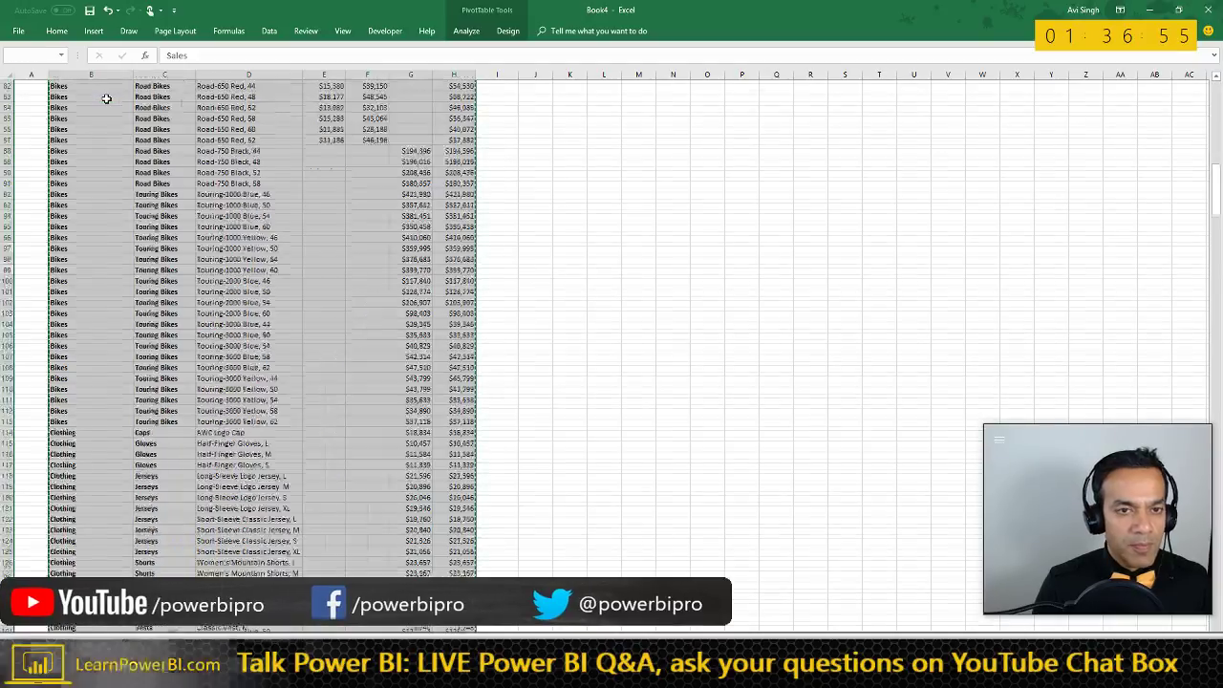
{"action": "key", "text": "ctrl+shift+Down"}
- Delete the old flat product table on the other sheet
{"action": "key", "text": "ctrl+Page_Up"}
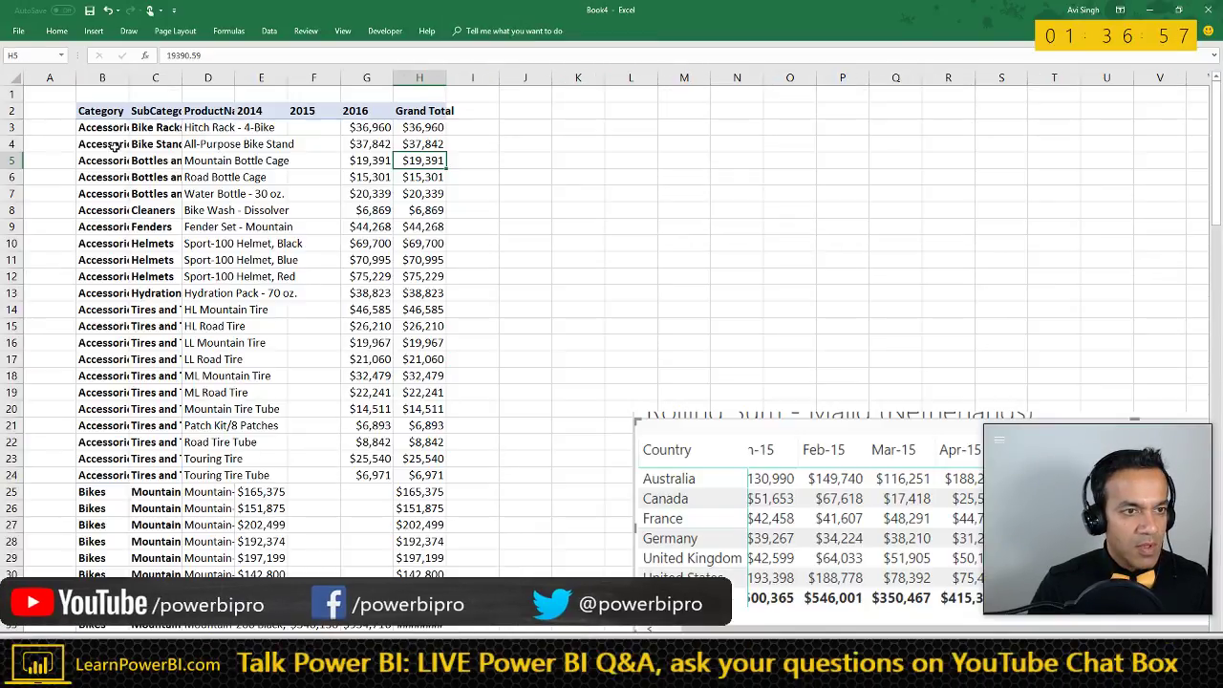
{"action": "left_click", "coordinate": [105, 112]}
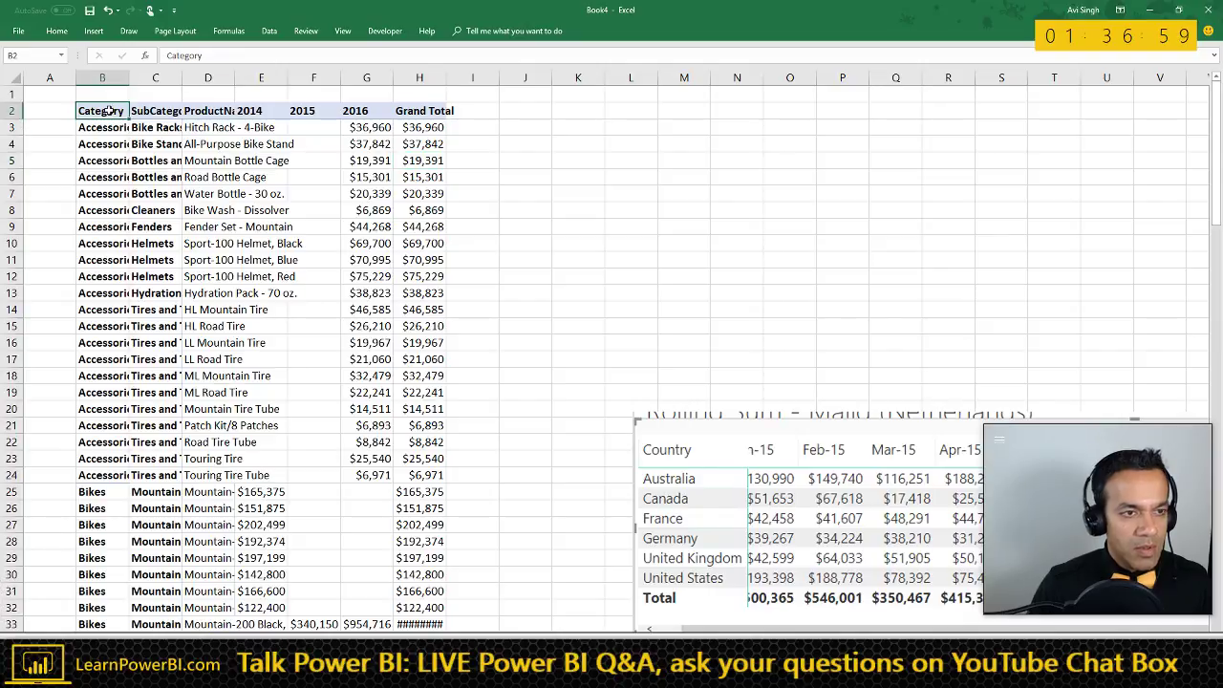
{"action": "key", "text": "ctrl+shift+Right"}
{"action": "key", "text": "ctrl+shift+Down"}
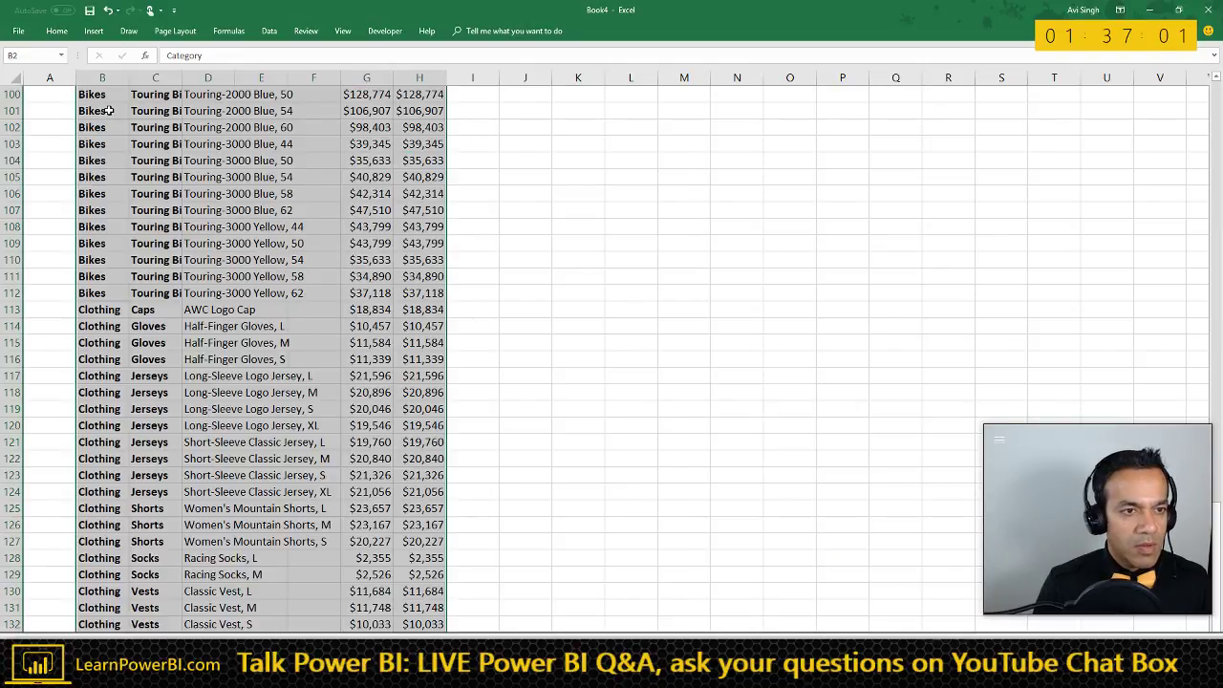
{"action": "key", "text": "Delete"}
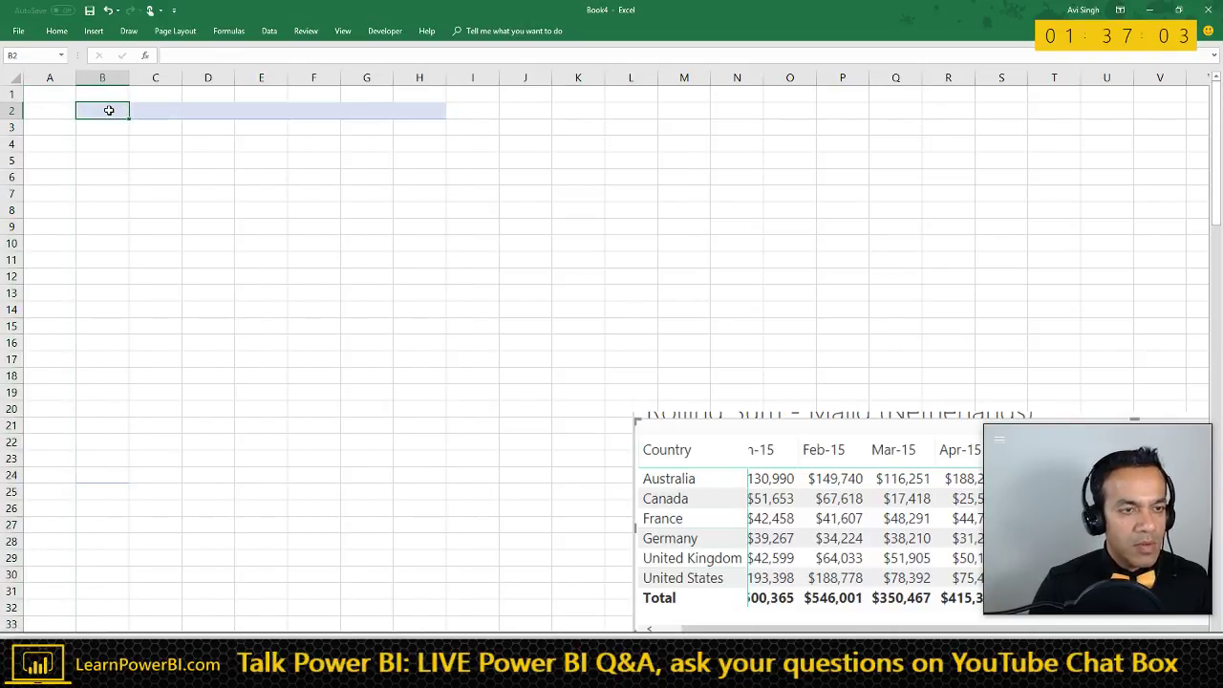
- Copy the pivot through its Grand Total row and paste it at B2 on the cleared sheet
{"action": "key", "text": "ctrl+shift+Down"}
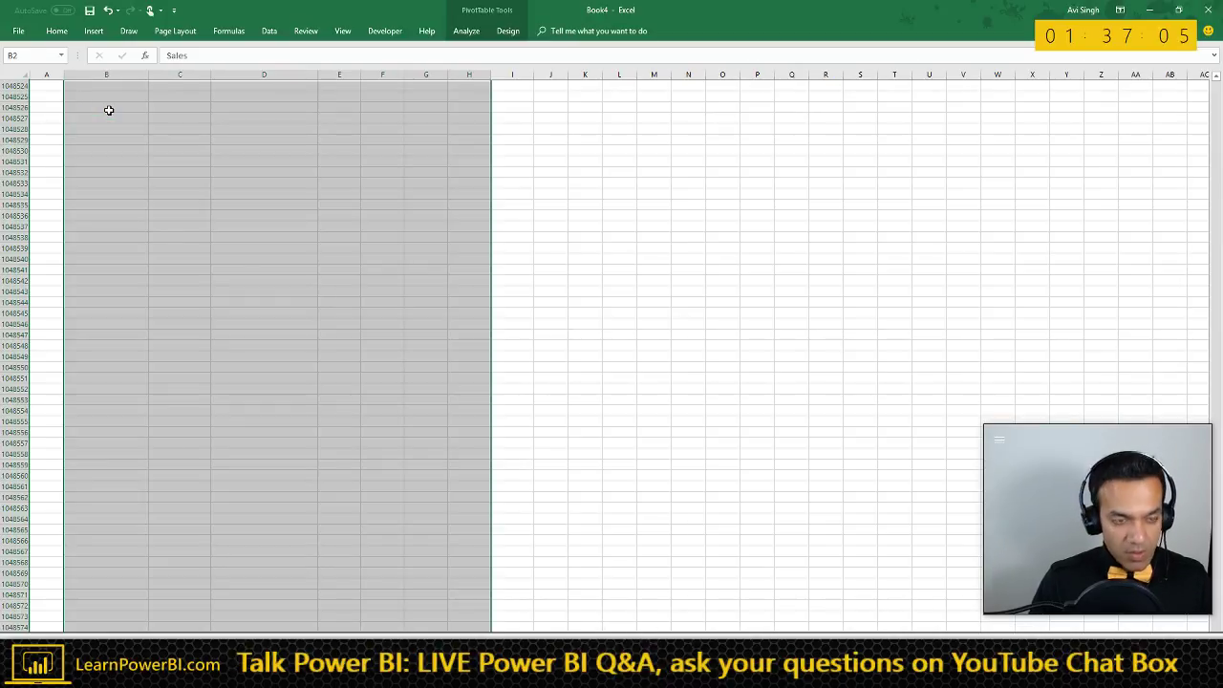
{"action": "key", "text": "ctrl+z"}
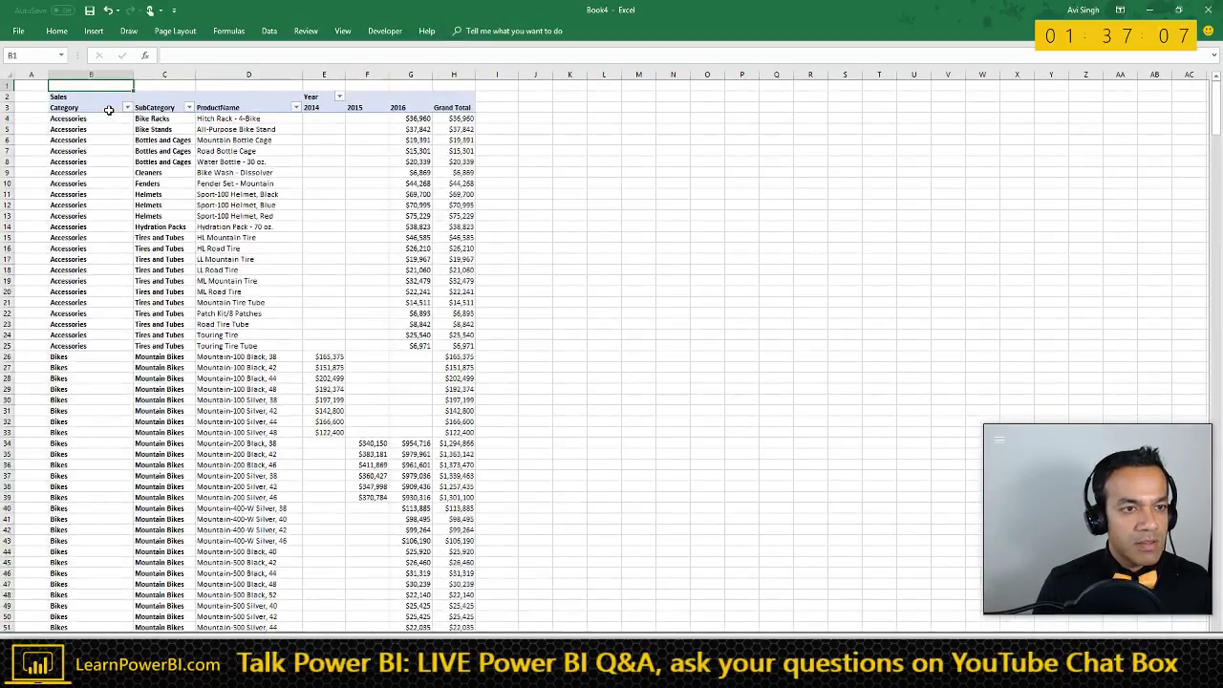
{"action": "key", "text": "Down"}
{"action": "key", "text": "shift+Right"}
{"action": "key", "text": "shift+Right"}
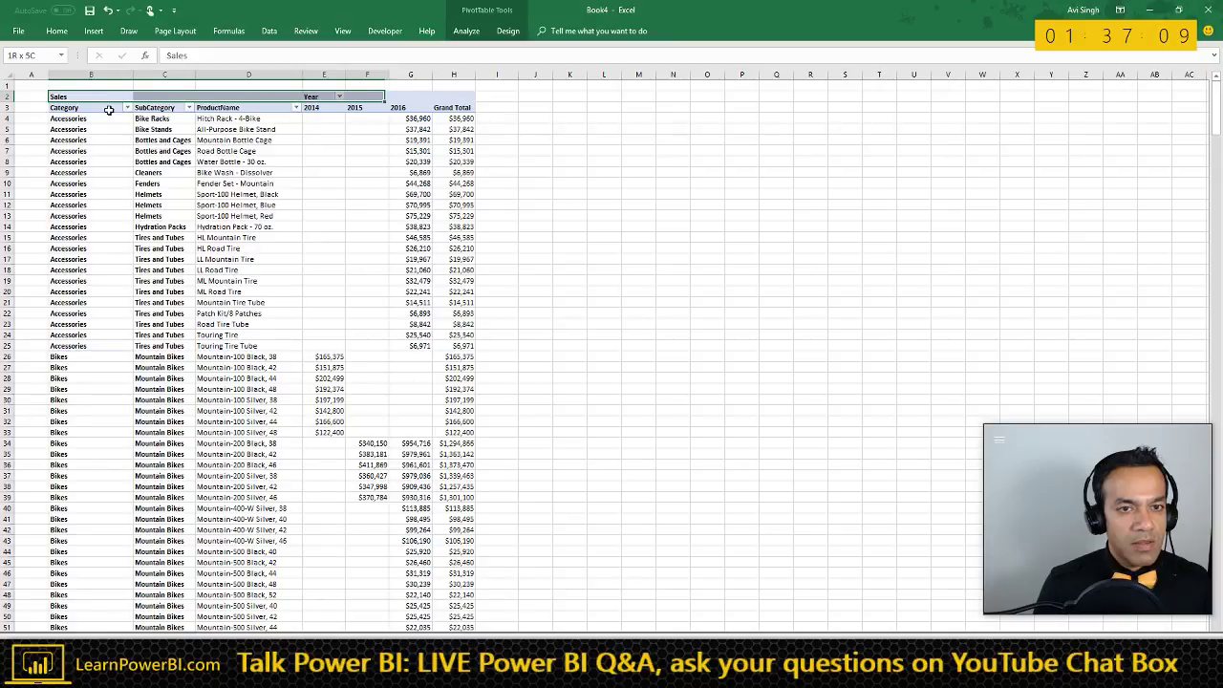
{"action": "key", "text": "ctrl+shift+Down"}
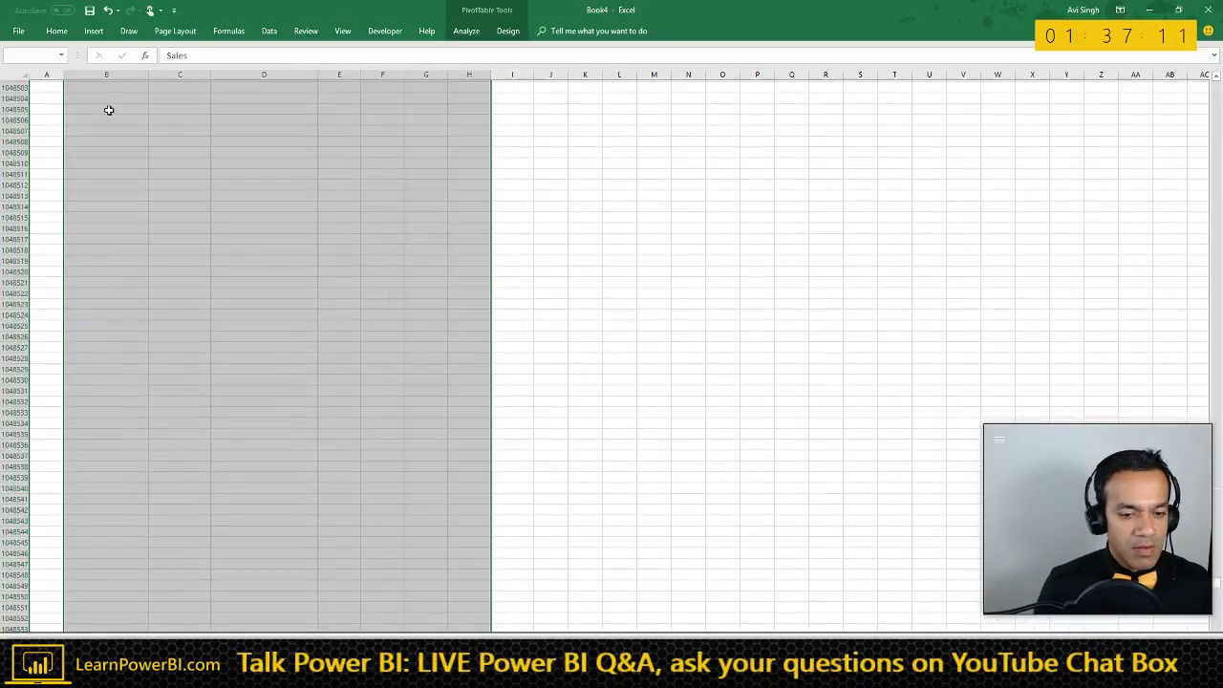
{"action": "key", "text": "ctrl+shift+Up"}
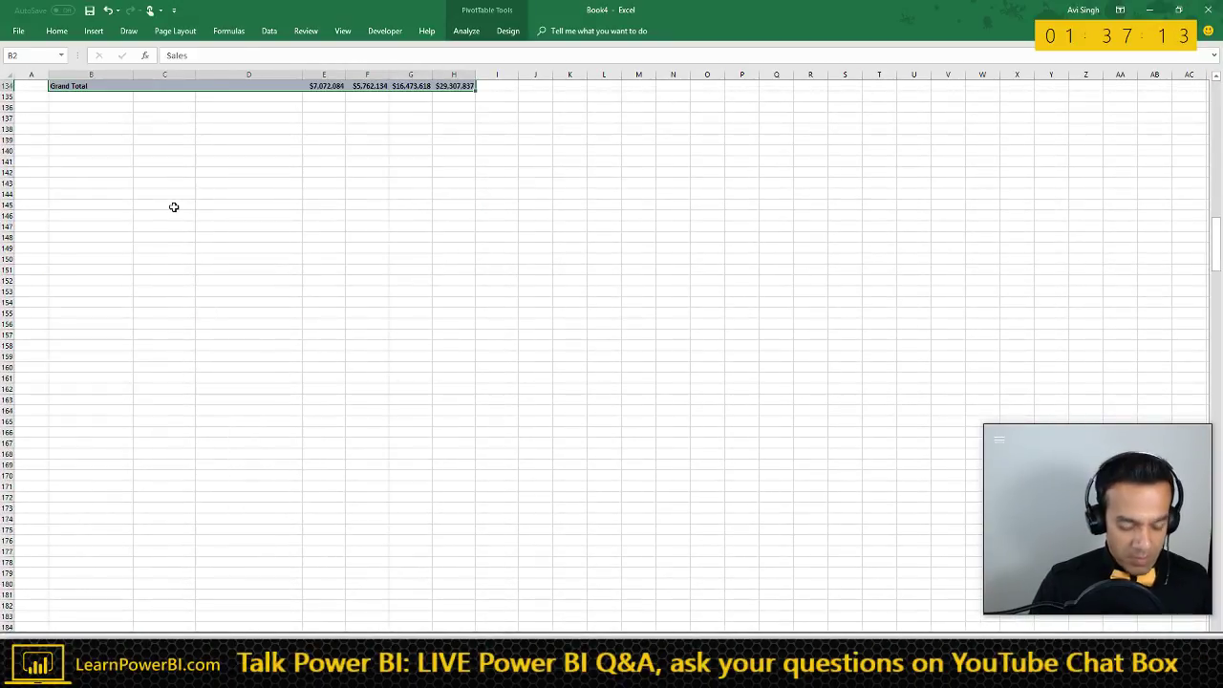
{"action": "key", "text": "ctrl+c"}
{"action": "key", "text": "alt+Tab"}
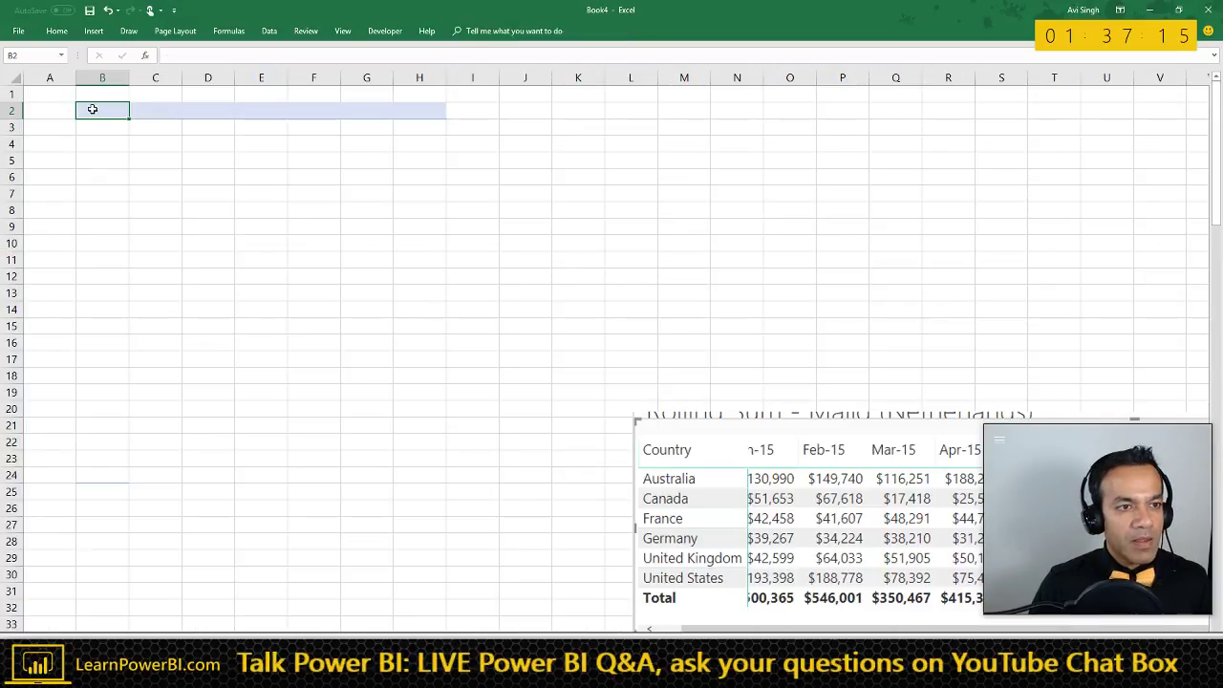
{"action": "key", "text": "ctrl+v"}
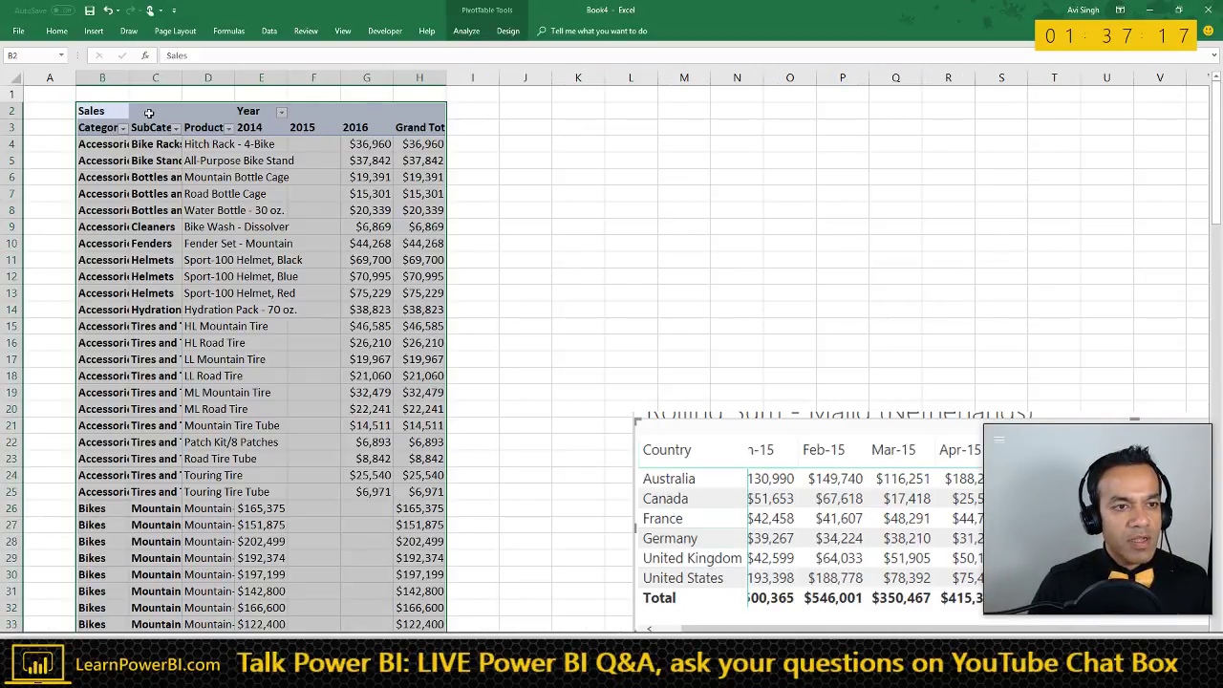
{"action": "left_click", "coordinate": [153, 177]}
- Remove Year and the product fields from the pivot, list the _Formulas measures, and refresh
{"action": "right_click", "coordinate": [153, 177]}
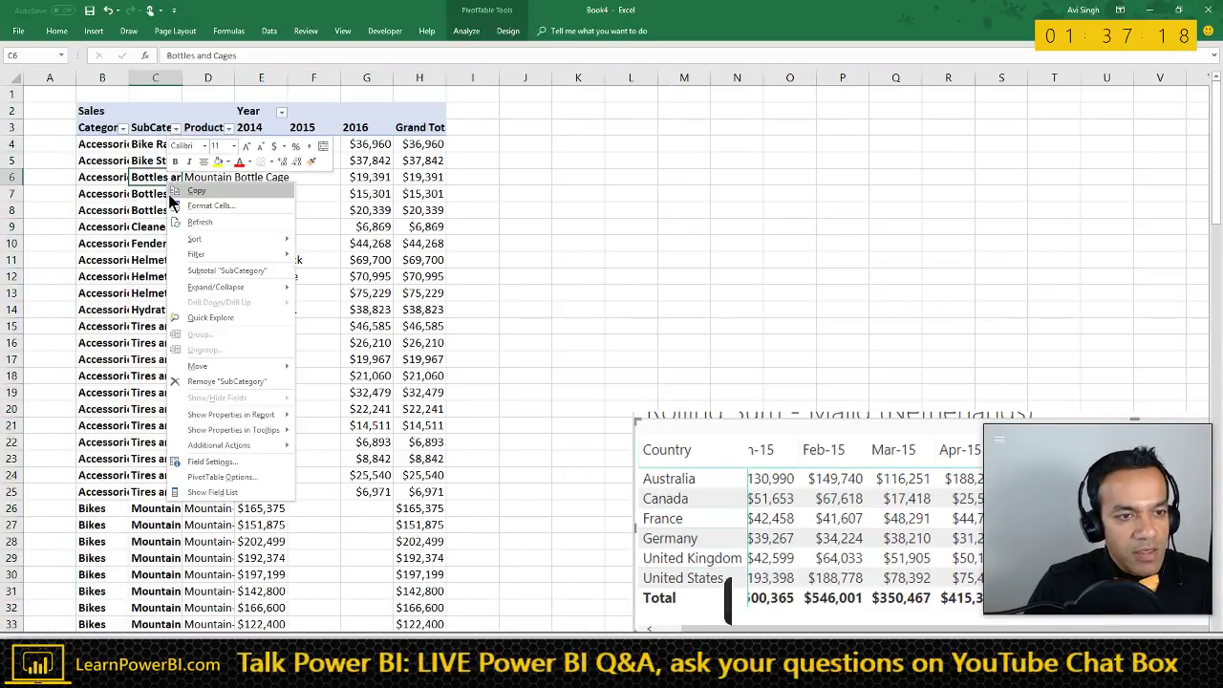
{"action": "left_click", "coordinate": [215, 492]}
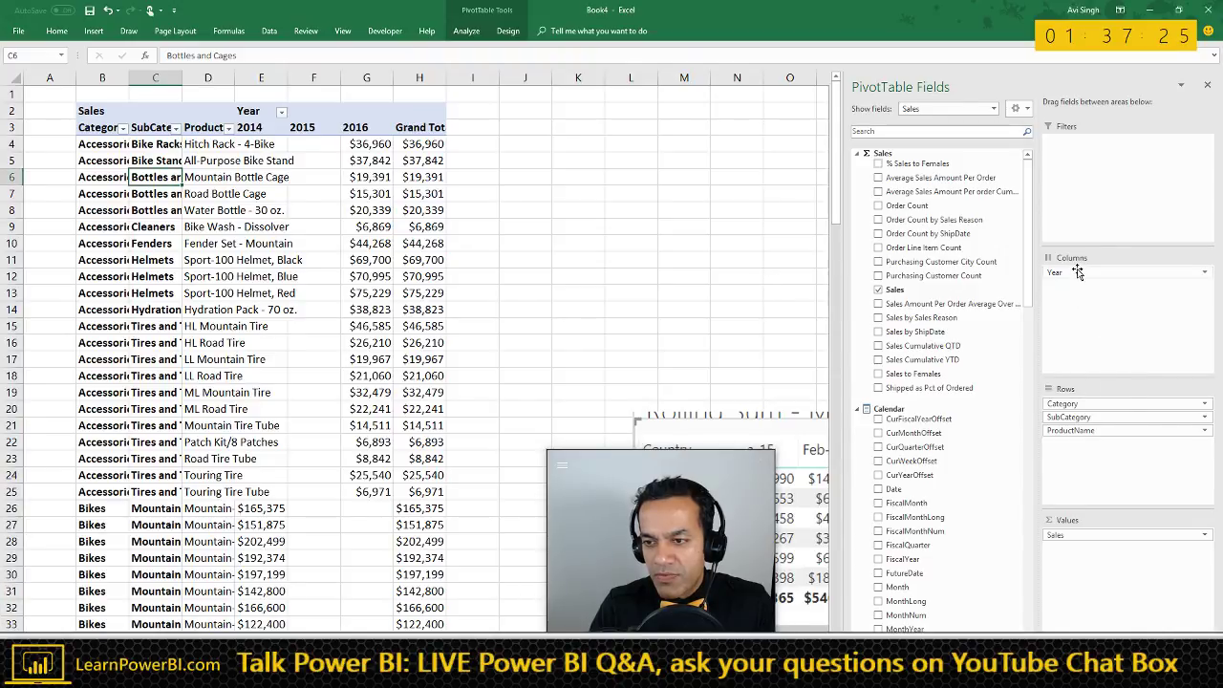
{"action": "left_click_drag", "start_coordinate": [1178, 375], "coordinate": [1175, 378]}
{"action": "left_click_drag", "start_coordinate": [1066, 403], "coordinate": [914, 412]}
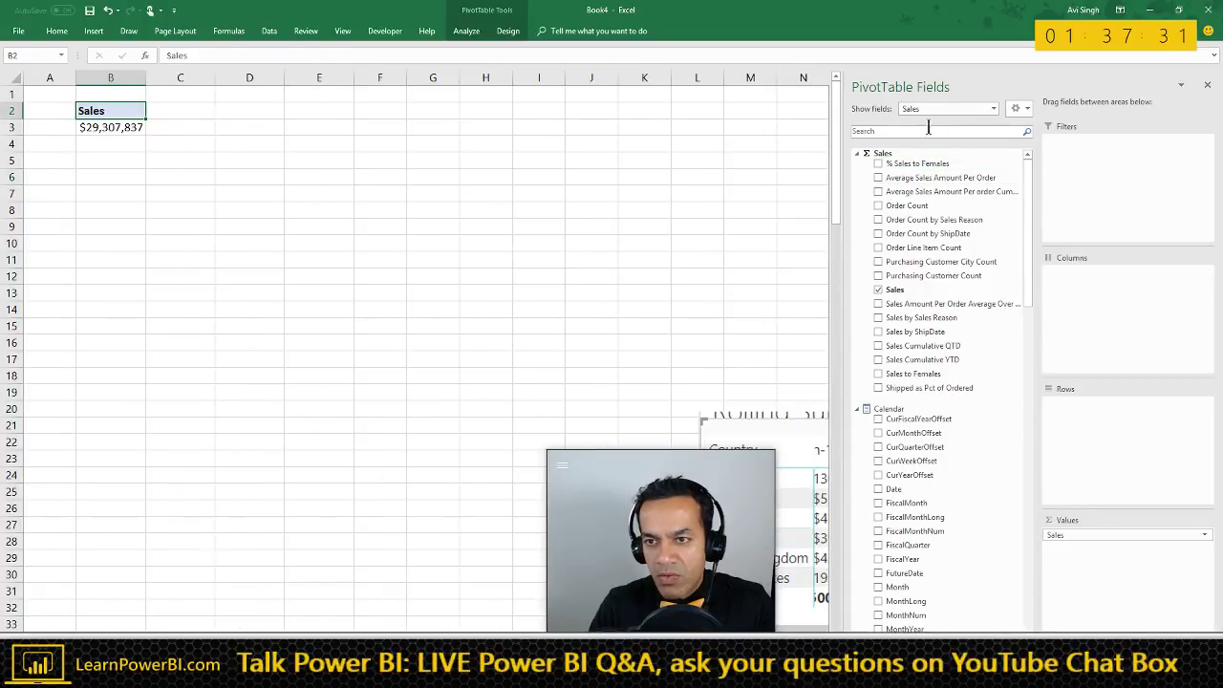
{"action": "left_click", "coordinate": [953, 108]}
{"action": "left_click", "coordinate": [975, 210]}
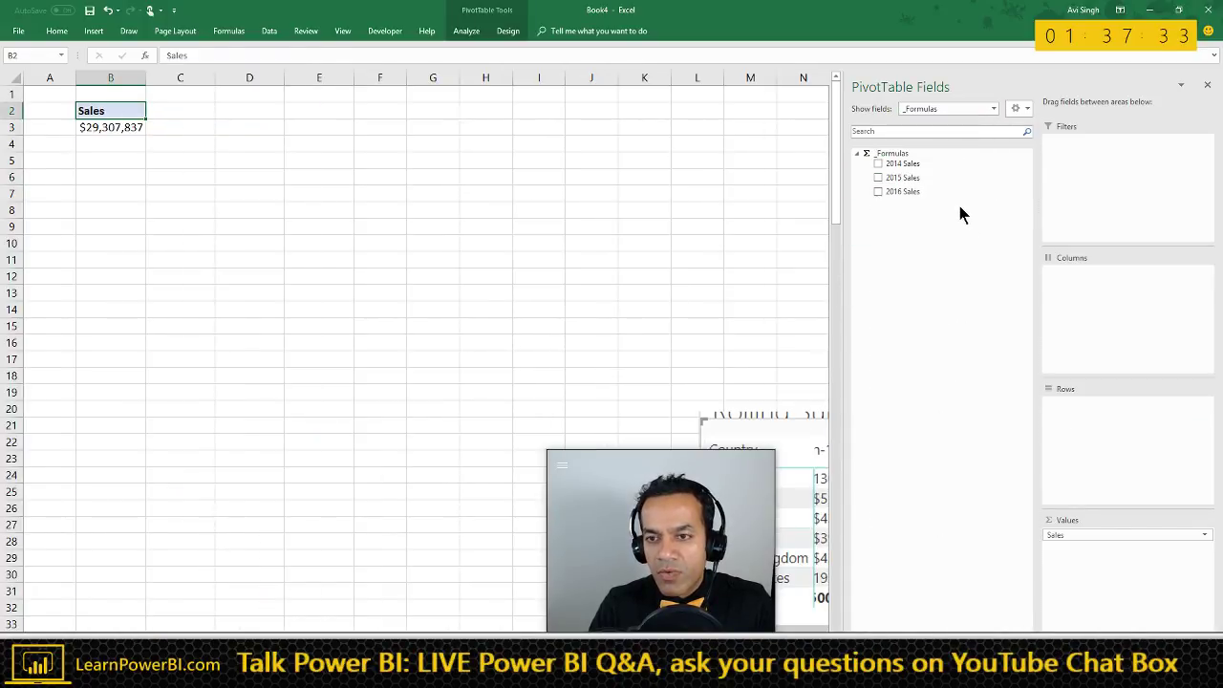
{"action": "right_click", "coordinate": [138, 127]}
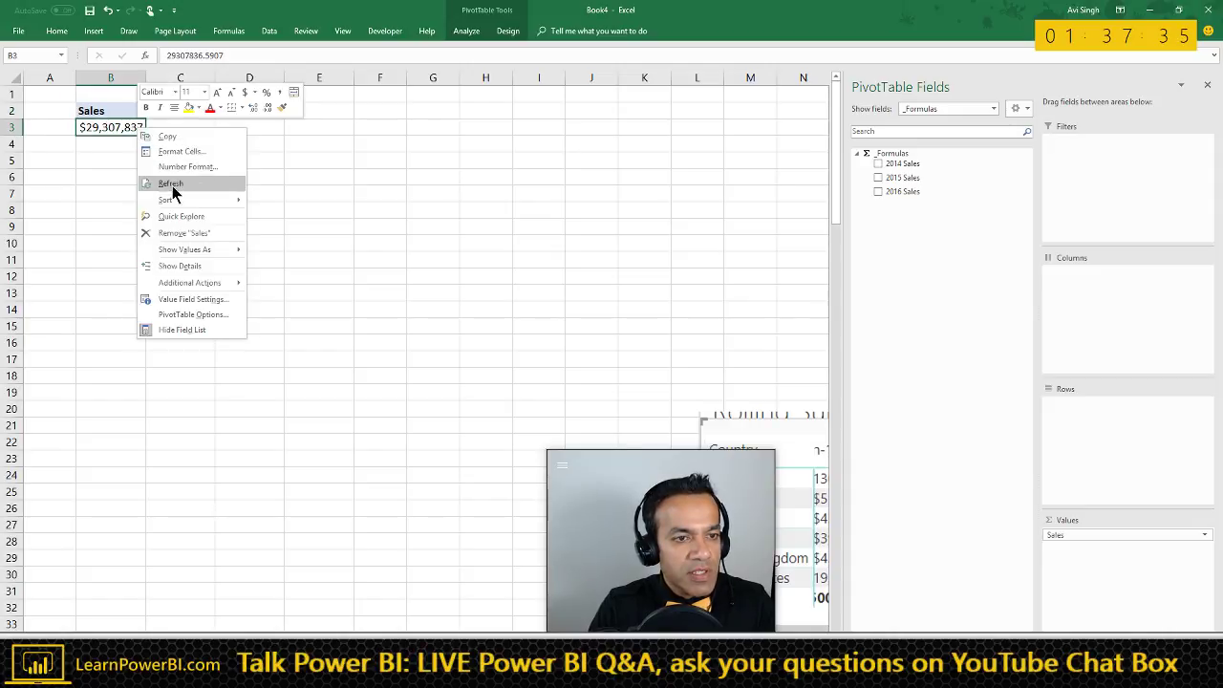
{"action": "left_click", "coordinate": [177, 184]}
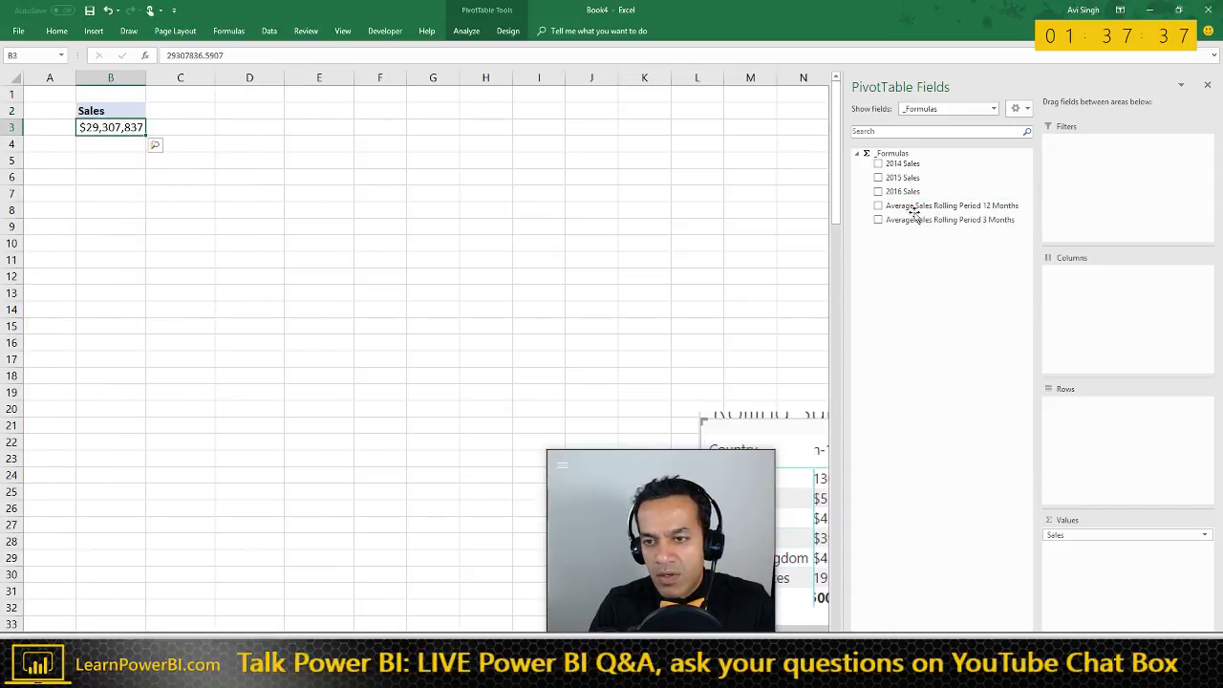
- Add Average Sales Rolling Period 12 Months to Values and Calendar MonthYear to Rows
{"action": "left_click_drag", "start_coordinate": [984, 216], "coordinate": [1123, 549]}
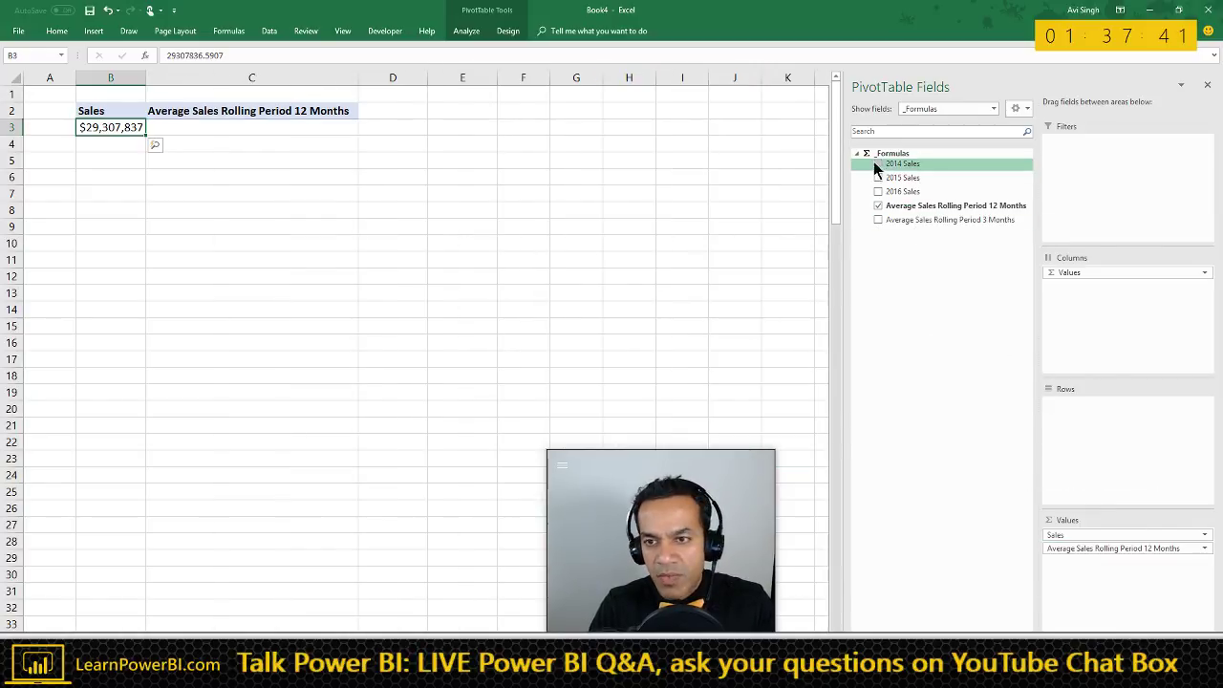
{"action": "left_click", "coordinate": [949, 110]}
{"action": "left_click", "coordinate": [933, 159]}
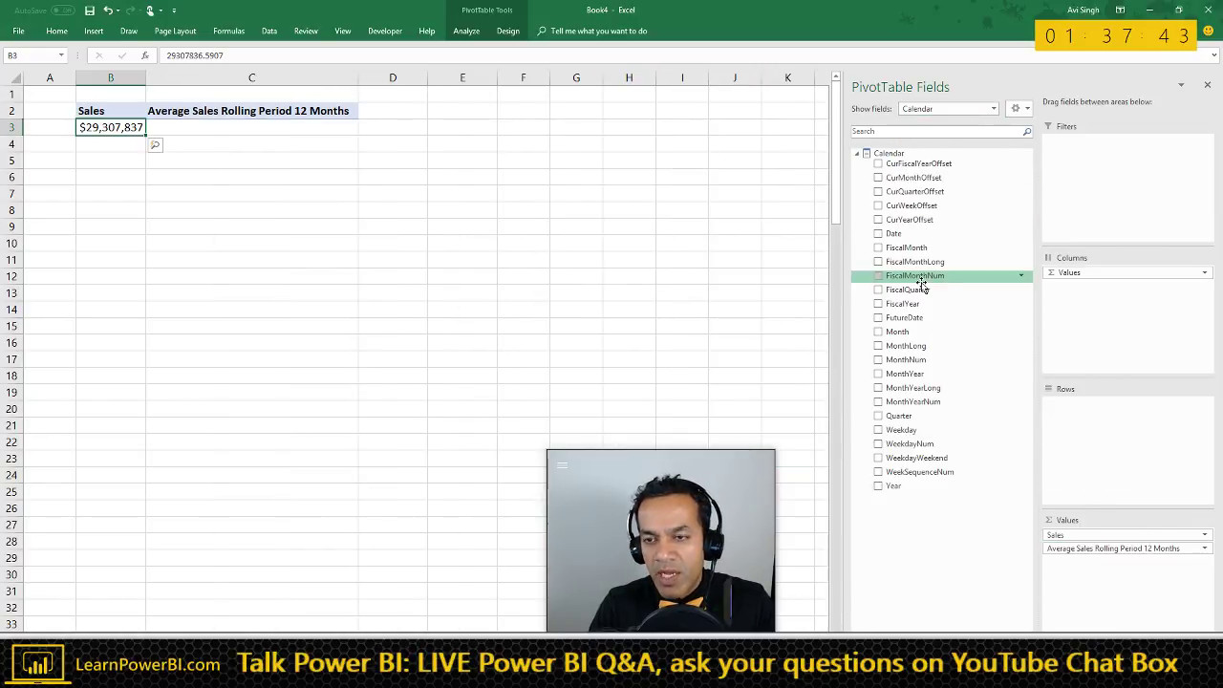
{"action": "left_click_drag", "start_coordinate": [920, 373], "coordinate": [1113, 406]}
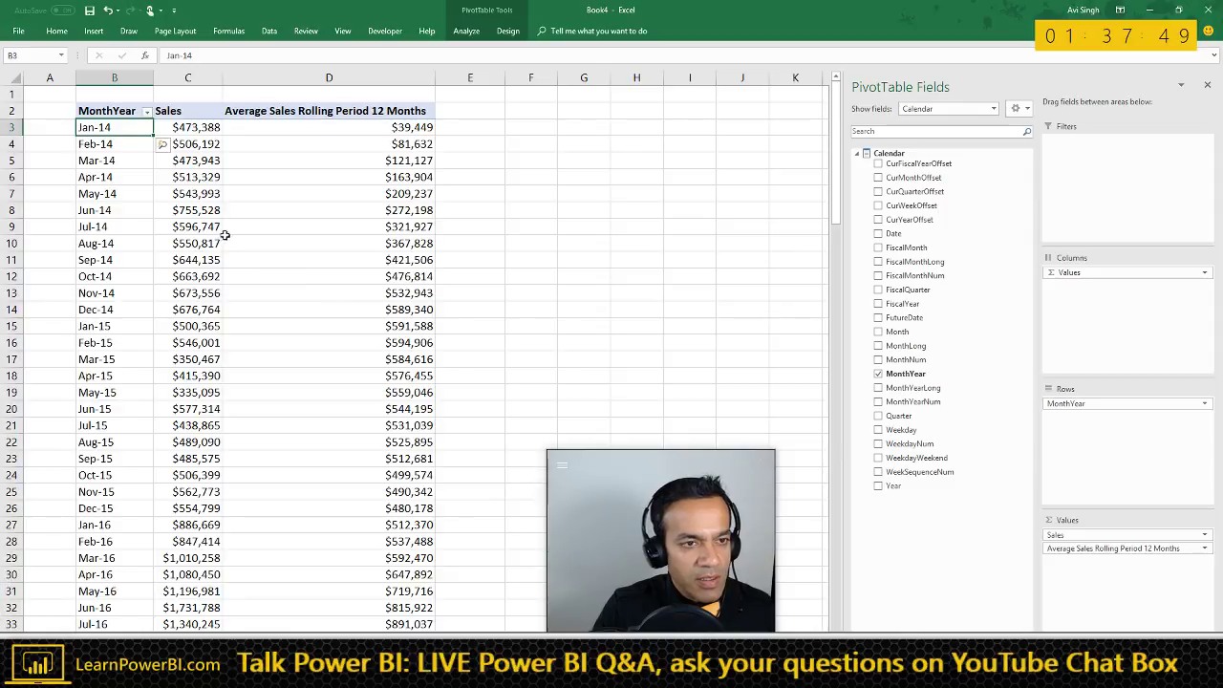
{"action": "left_click", "coordinate": [464, 128]}
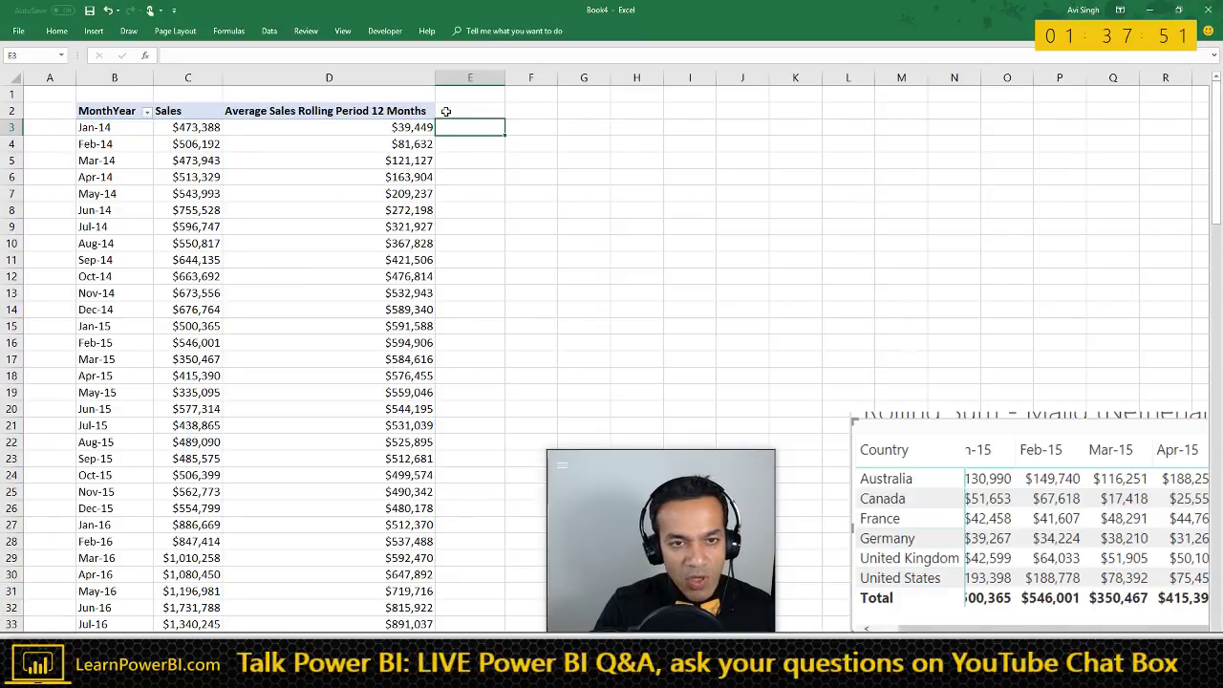
- Widen column D and enter =SUM(C3:C14)/12 in E14
{"action": "left_click_drag", "start_coordinate": [459, 80], "coordinate": [458, 80]}
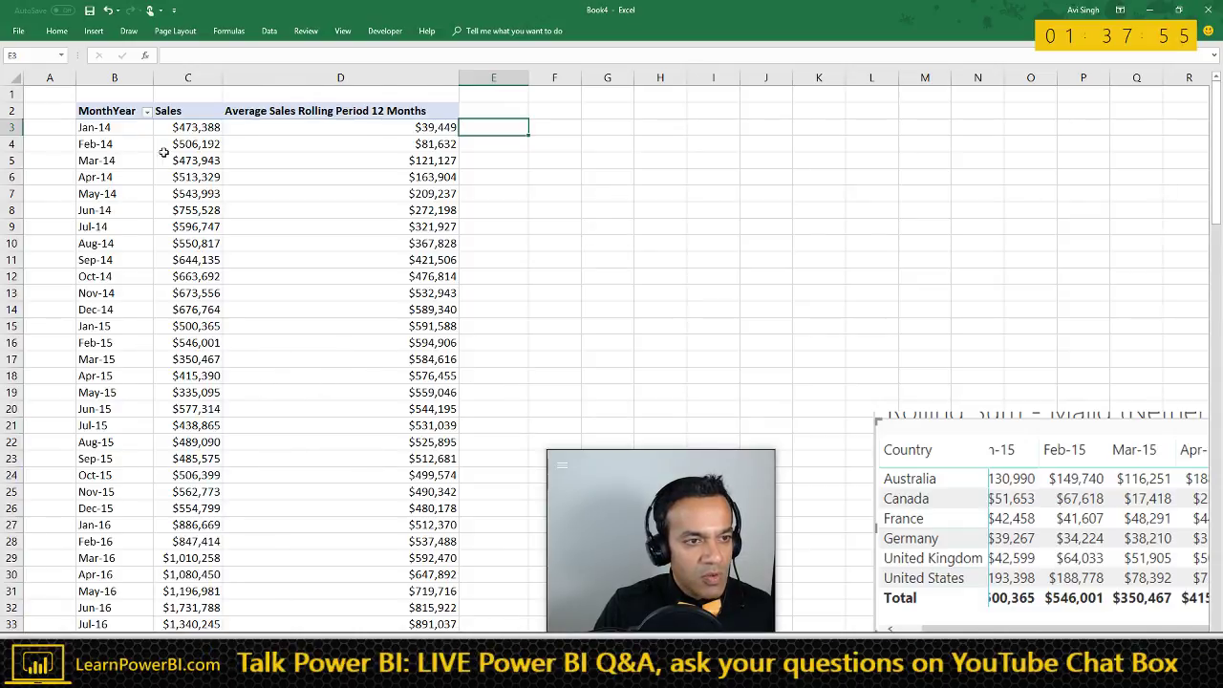
{"action": "left_click_drag", "start_coordinate": [191, 128], "coordinate": [181, 306]}
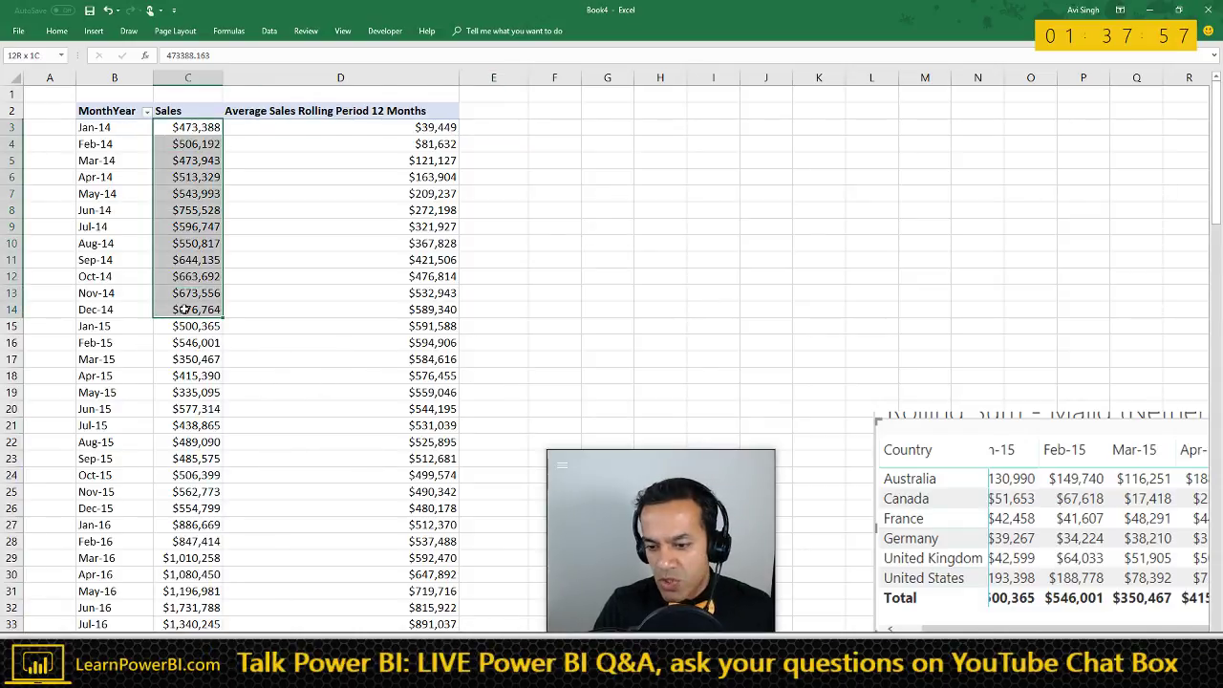
{"action": "left_click", "coordinate": [481, 311]}
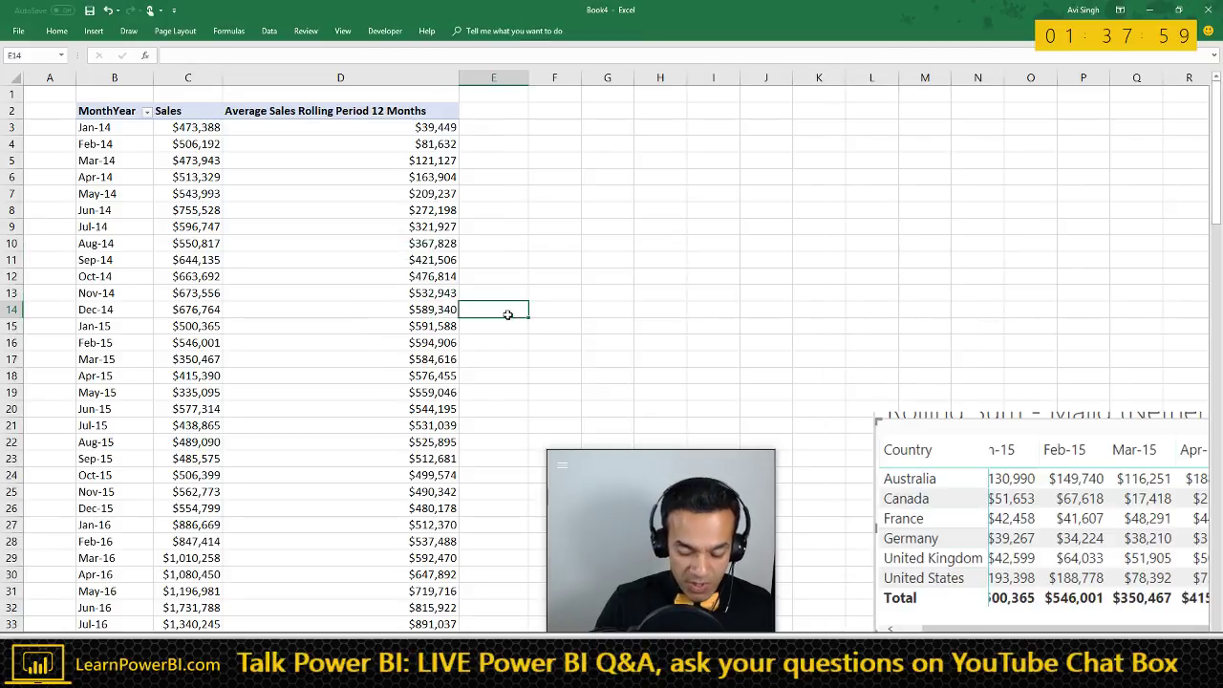
{"action": "type", "text": "="}
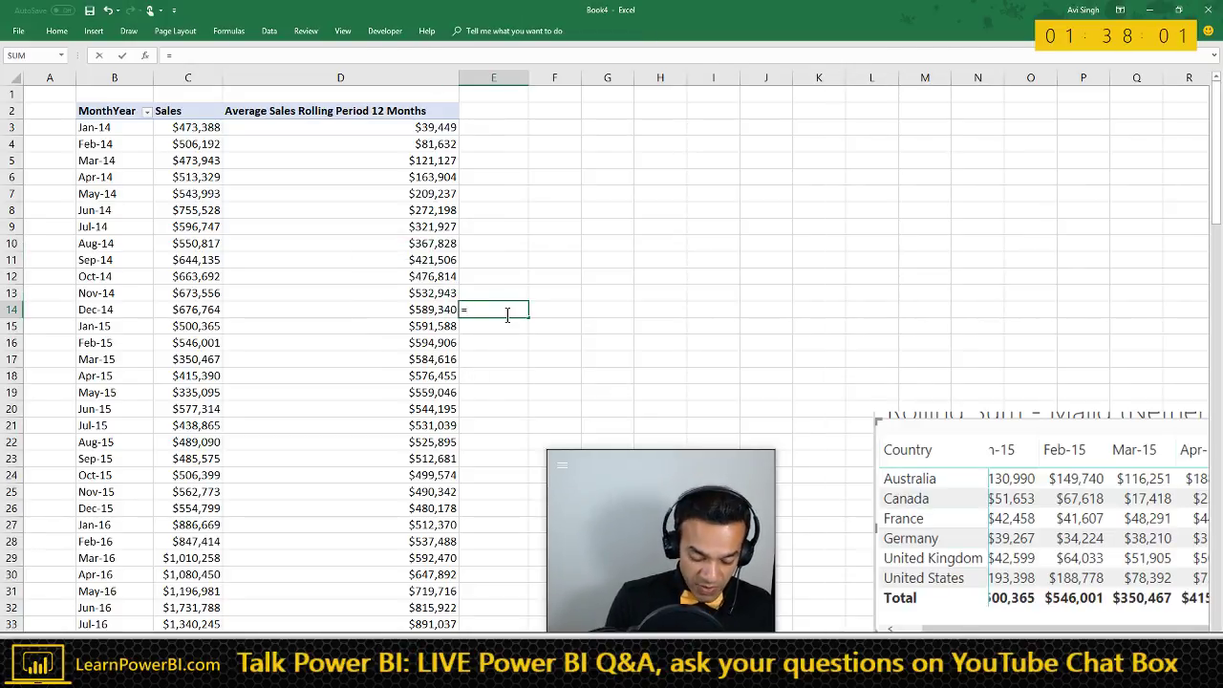
{"action": "type", "text": "SUM("}
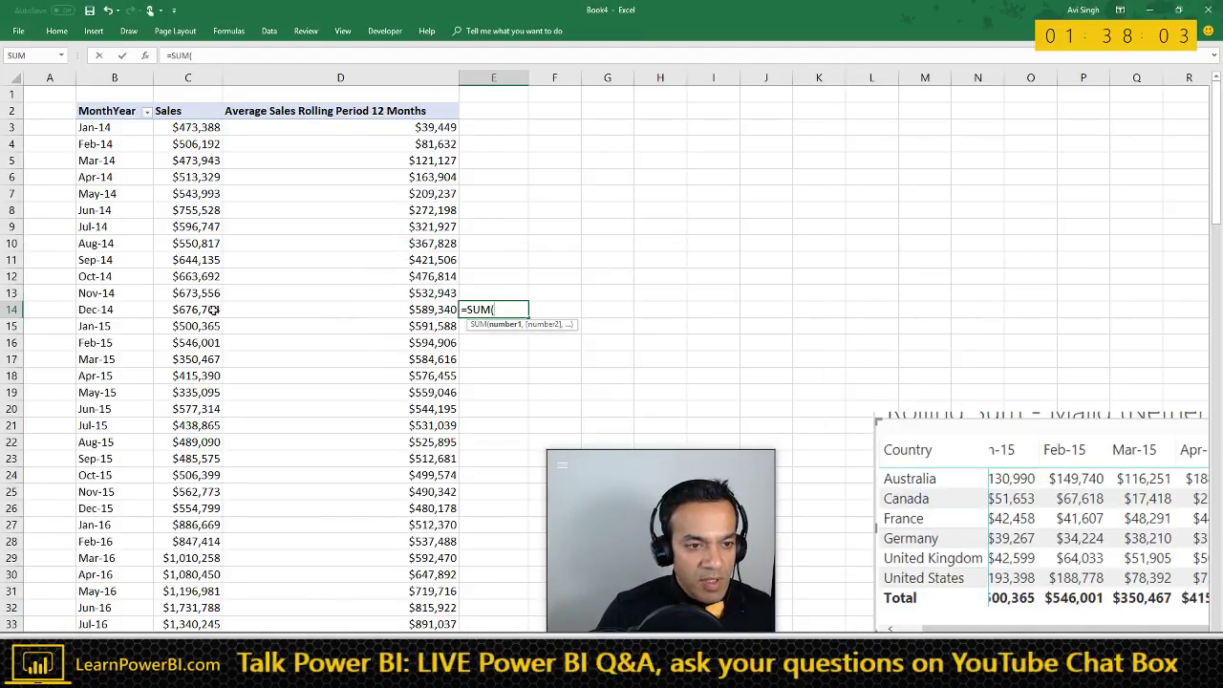
{"action": "left_click_drag", "start_coordinate": [214, 310], "coordinate": [207, 163]}
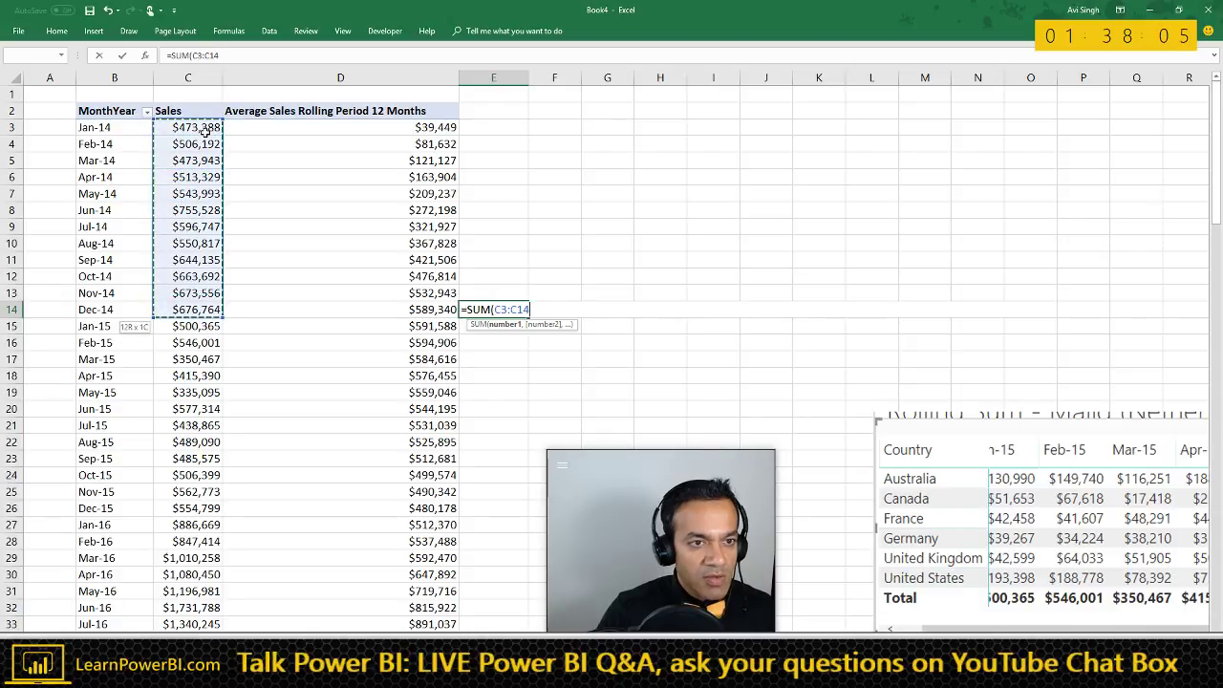
{"action": "type", "text": ")/12"}
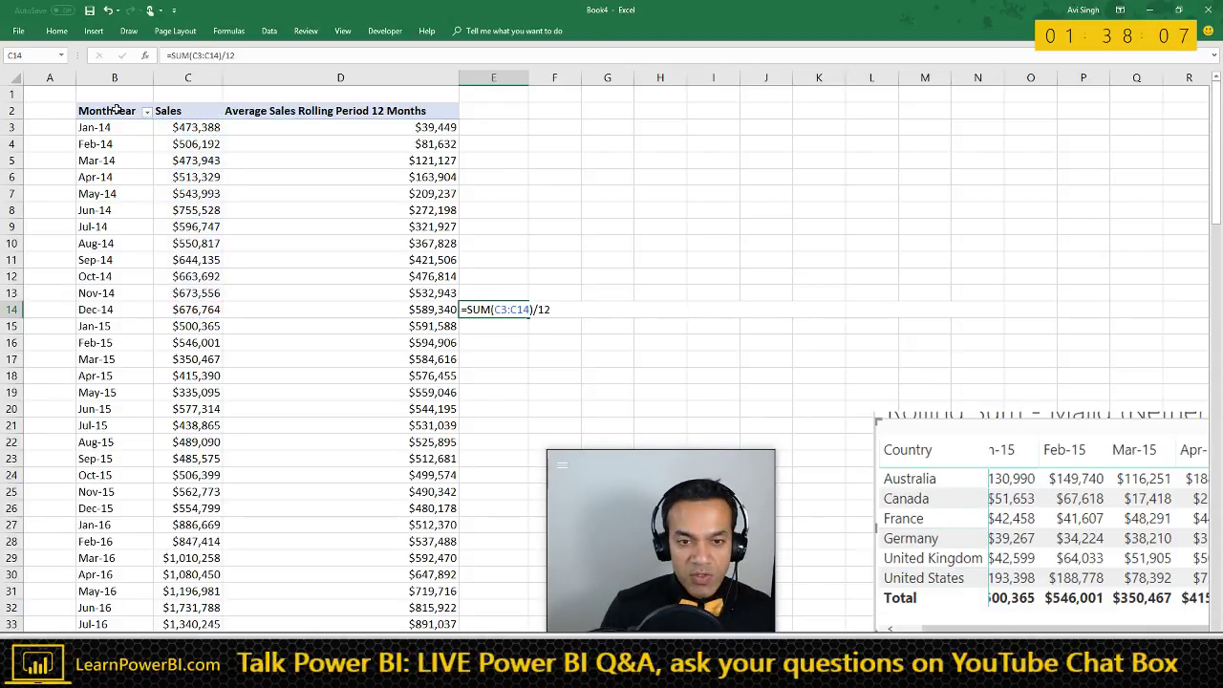
{"action": "key", "text": "Return"}
- Fill the formula down column E and format it as Currency with no decimal places
{"action": "left_click", "coordinate": [489, 310]}
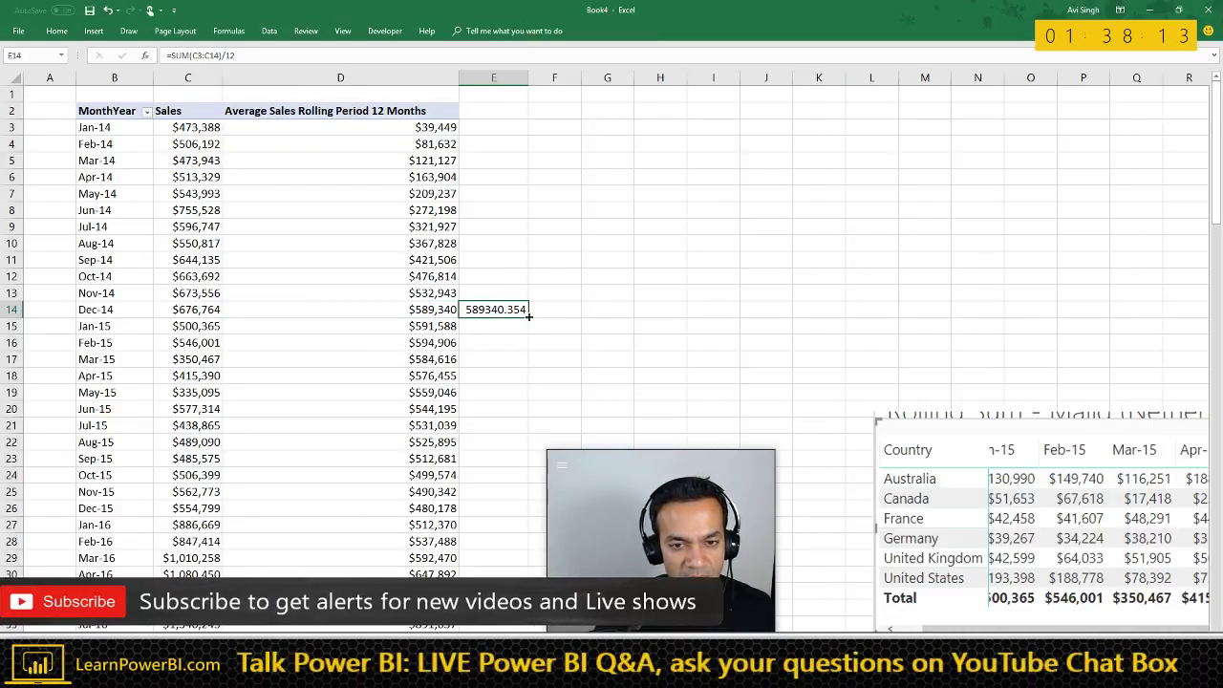
{"action": "double_click", "coordinate": [529, 318]}
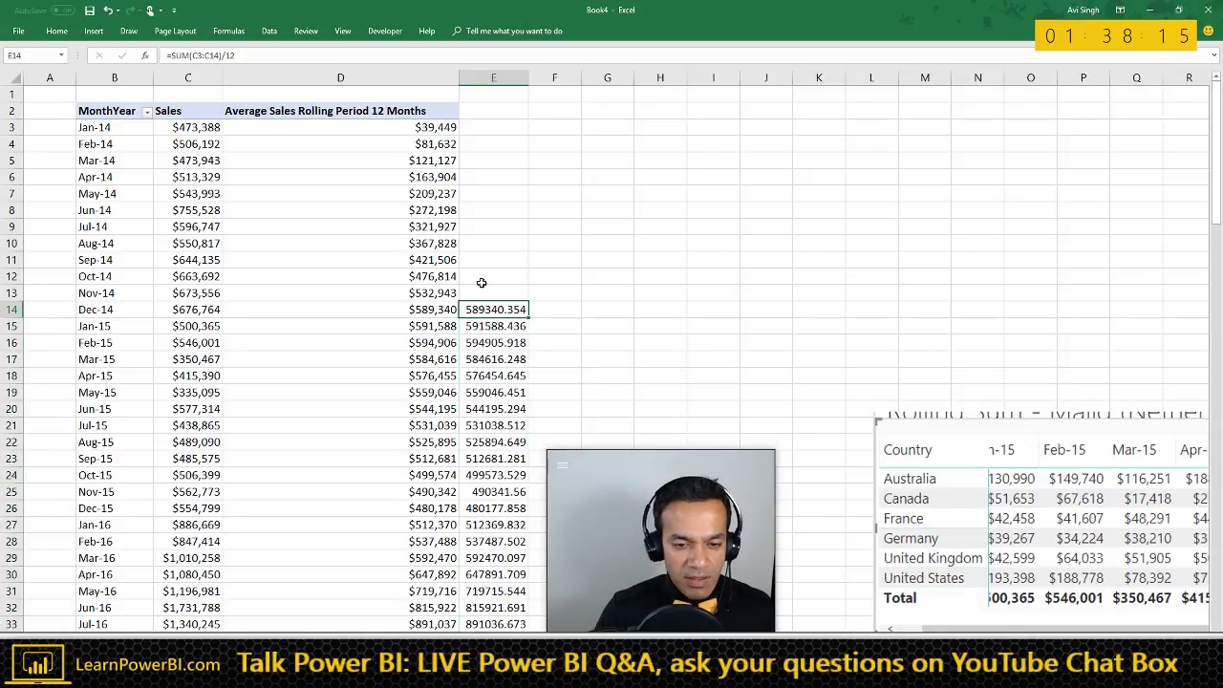
{"action": "key", "text": "ctrl+shift+Down"}
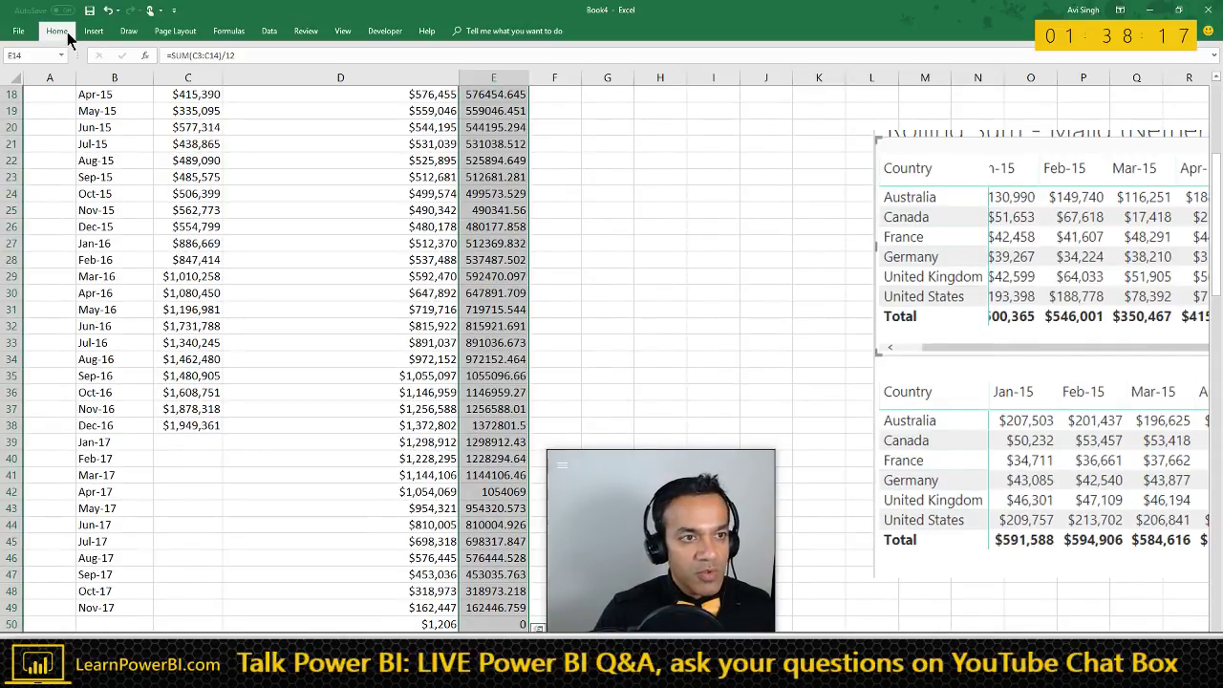
{"action": "left_click", "coordinate": [67, 31]}
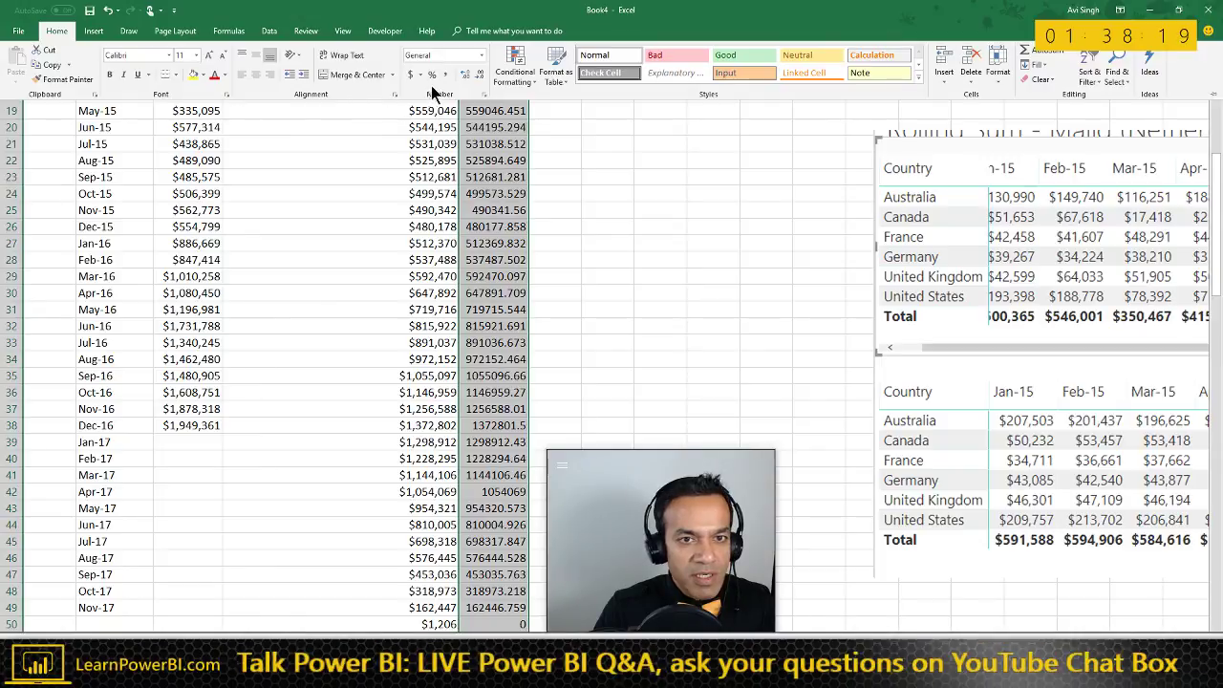
{"action": "left_click", "coordinate": [482, 55]}
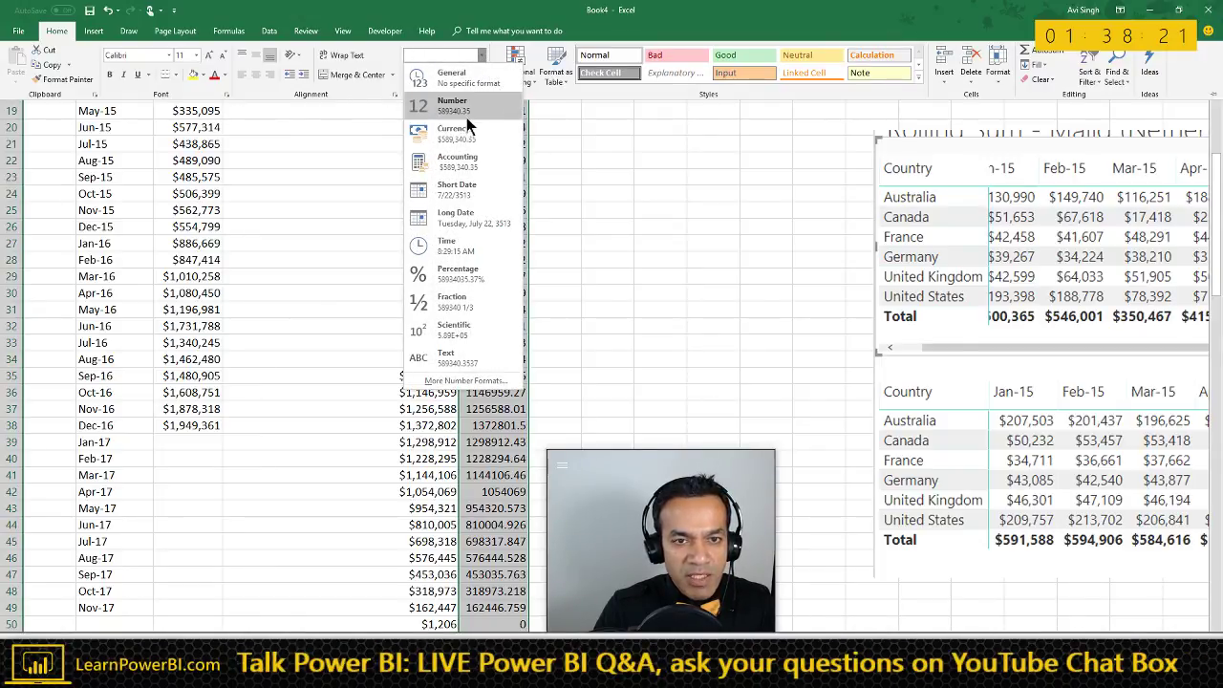
{"action": "left_click", "coordinate": [455, 131]}
{"action": "scroll", "coordinate": [473, 239], "scroll_direction": "up", "scroll_amount": 6}
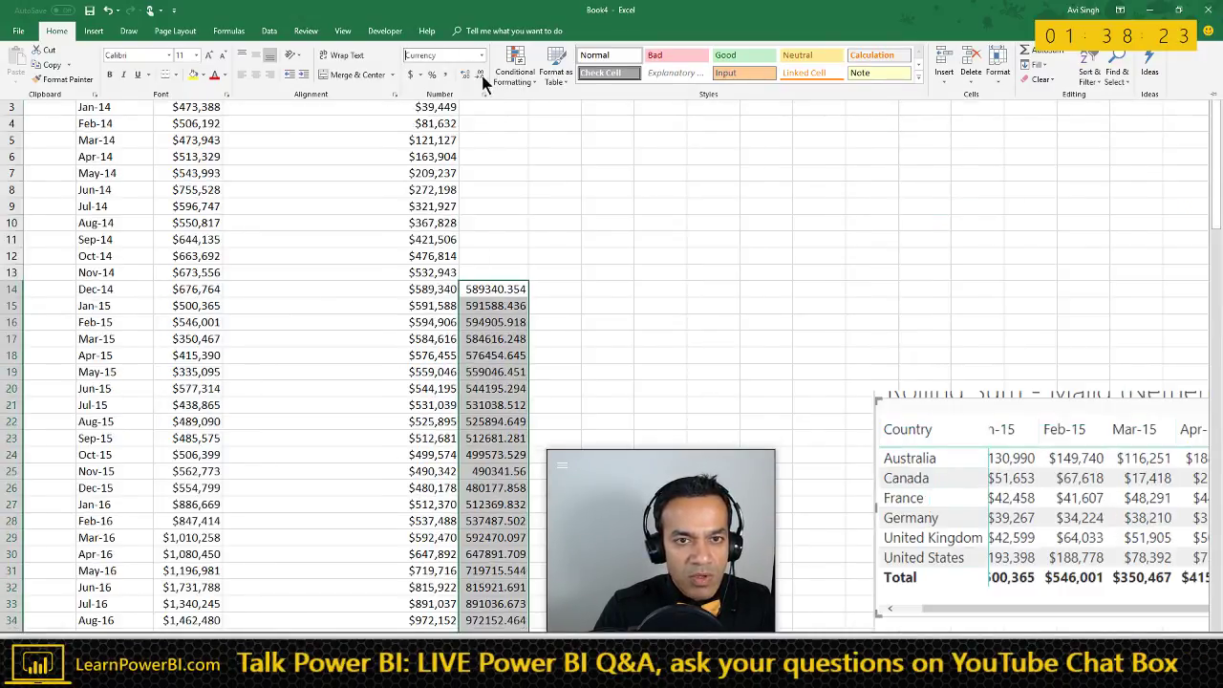
{"action": "left_click", "coordinate": [480, 74]}
{"action": "left_click", "coordinate": [480, 74]}
{"action": "left_click", "coordinate": [503, 310]}
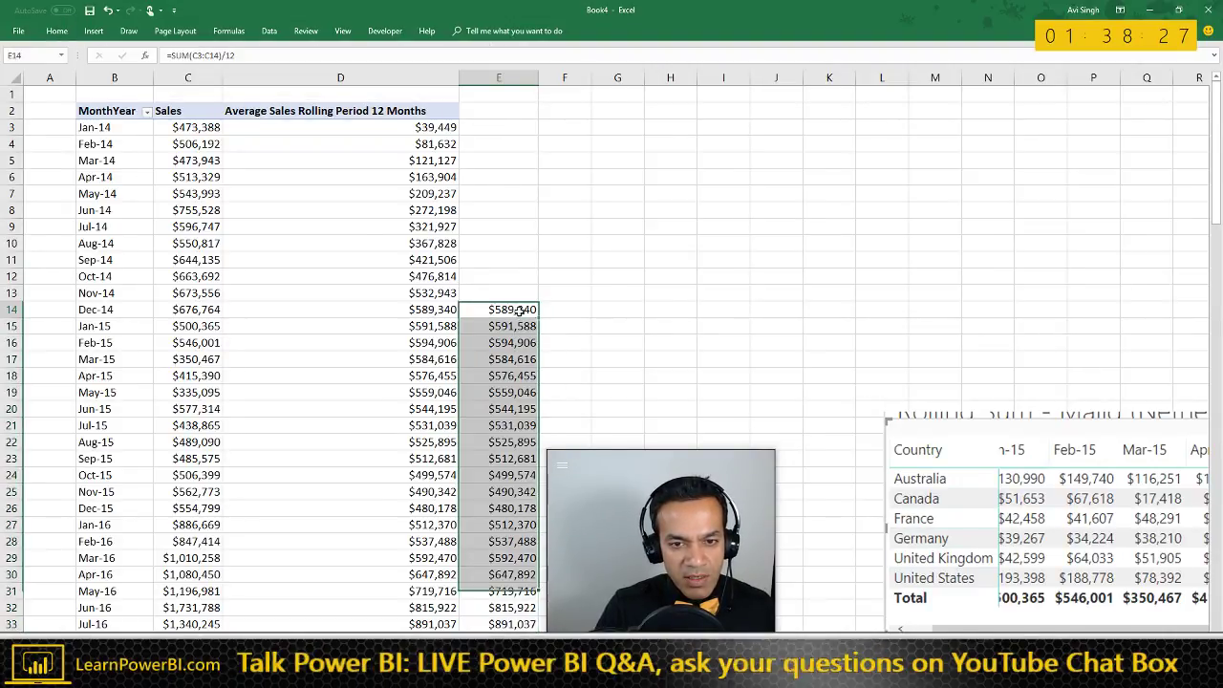
{"action": "left_click", "coordinate": [506, 310]}
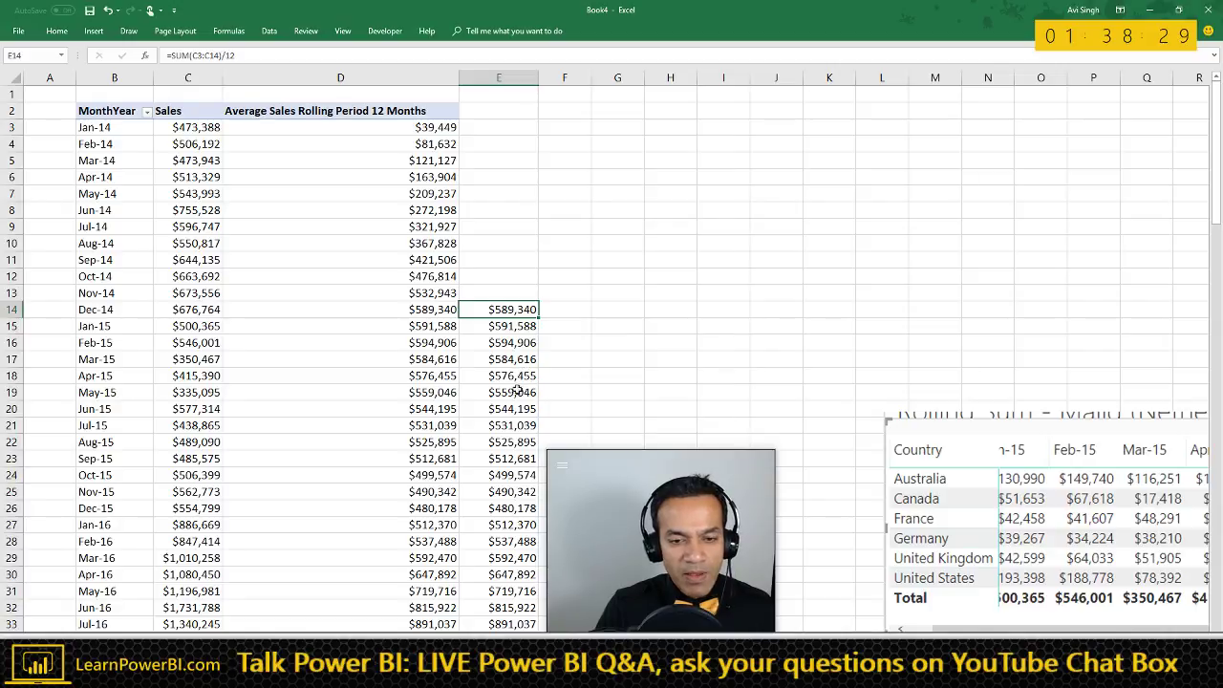
- Check the filled formulas in E14 and E19 and the empty cells above E14
{"action": "left_click", "coordinate": [517, 390]}
{"action": "left_click", "coordinate": [511, 312]}
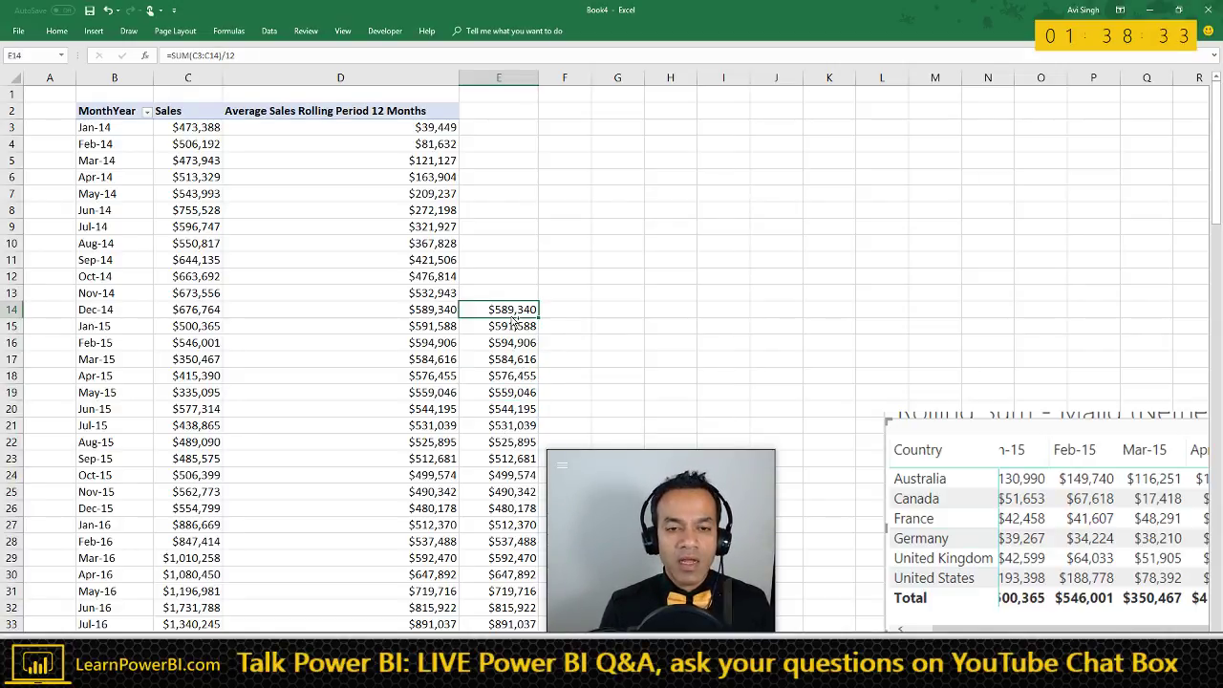
{"action": "key", "text": "ctrl+shift+Down"}
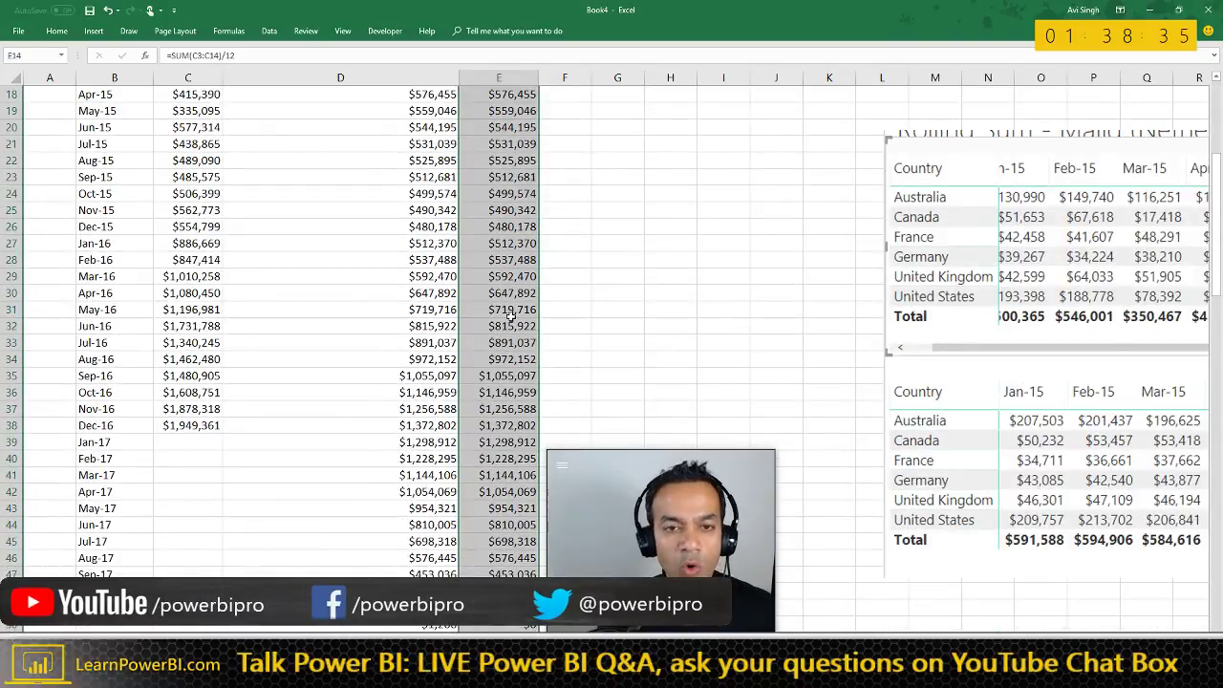
{"action": "key", "text": "Up"}
{"action": "key", "text": "Up"}
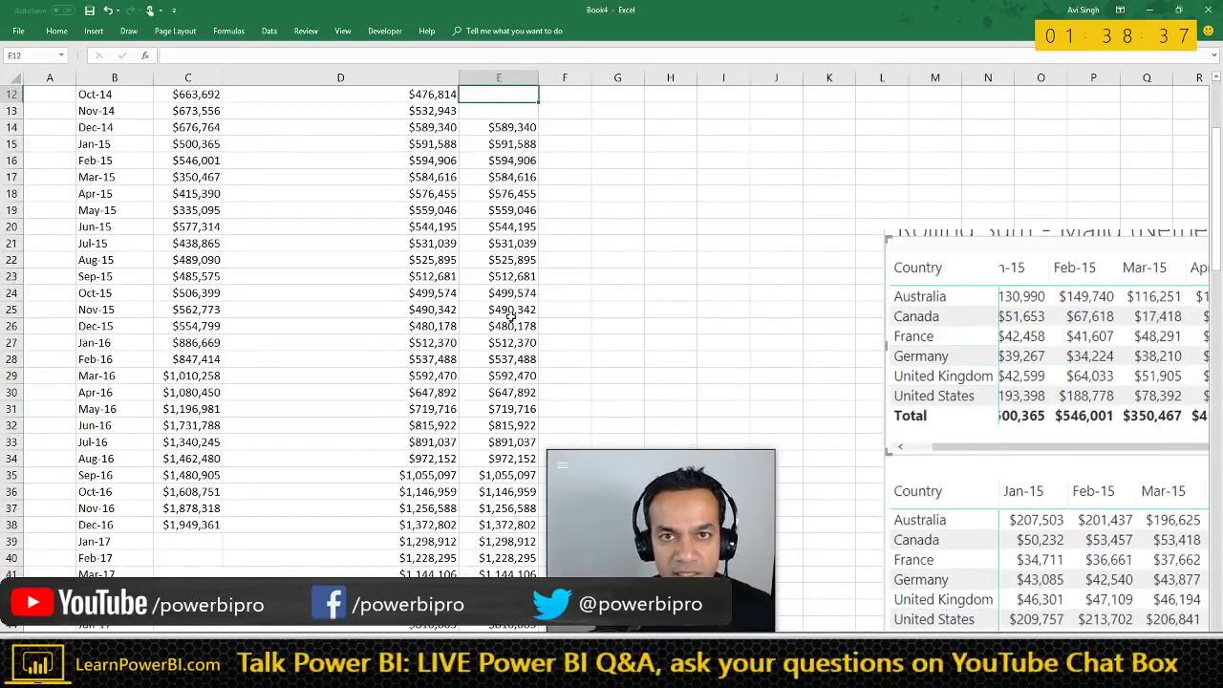
{"action": "key", "text": "Up"}
{"action": "key", "text": "Up"}
{"action": "key", "text": "Up"}
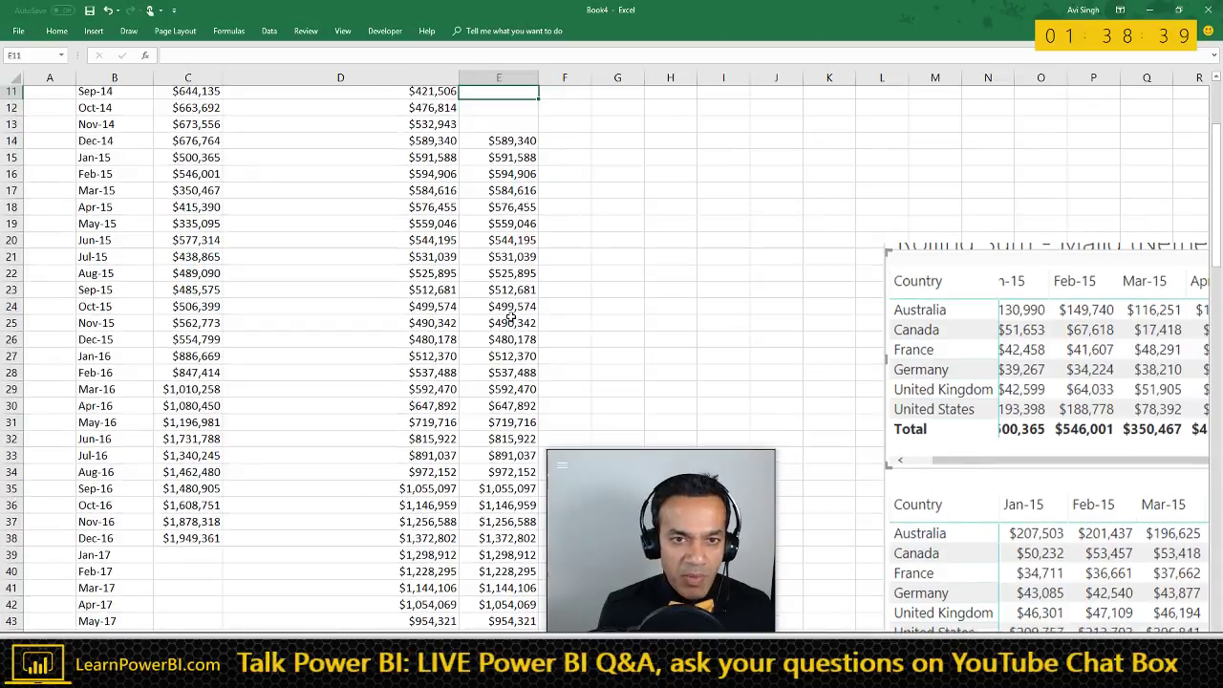
{"action": "left_click", "coordinate": [504, 181]}
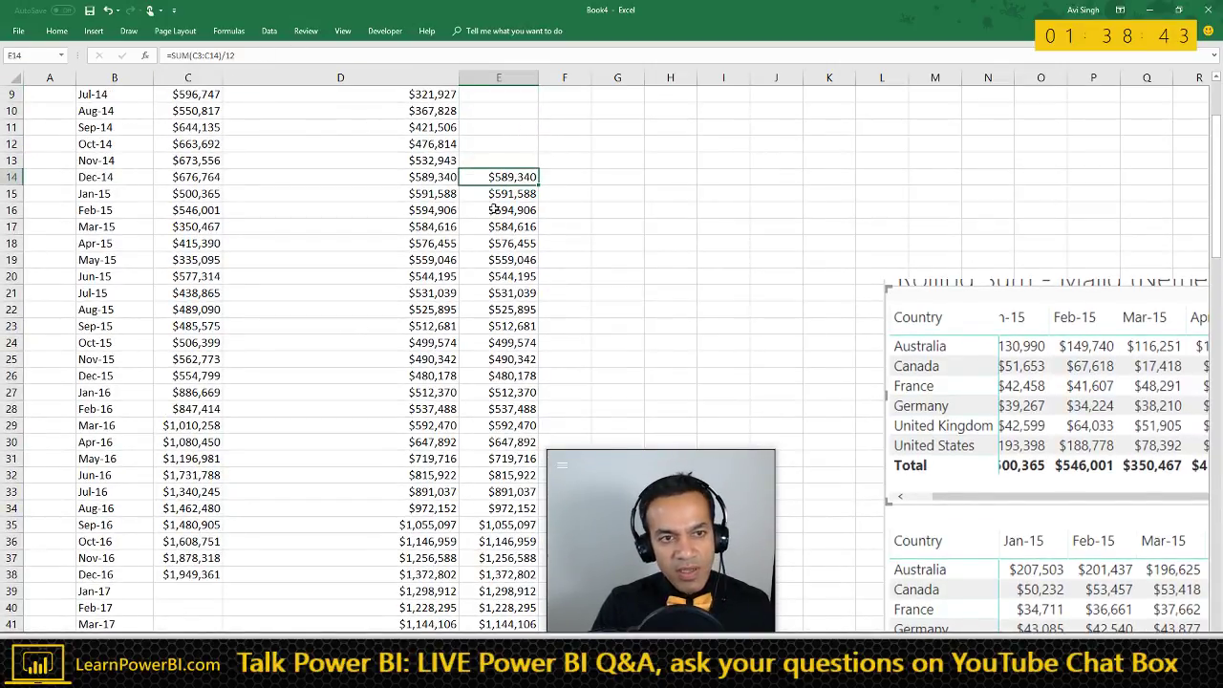
{"action": "scroll", "coordinate": [494, 208], "scroll_direction": "up", "scroll_amount": 1}
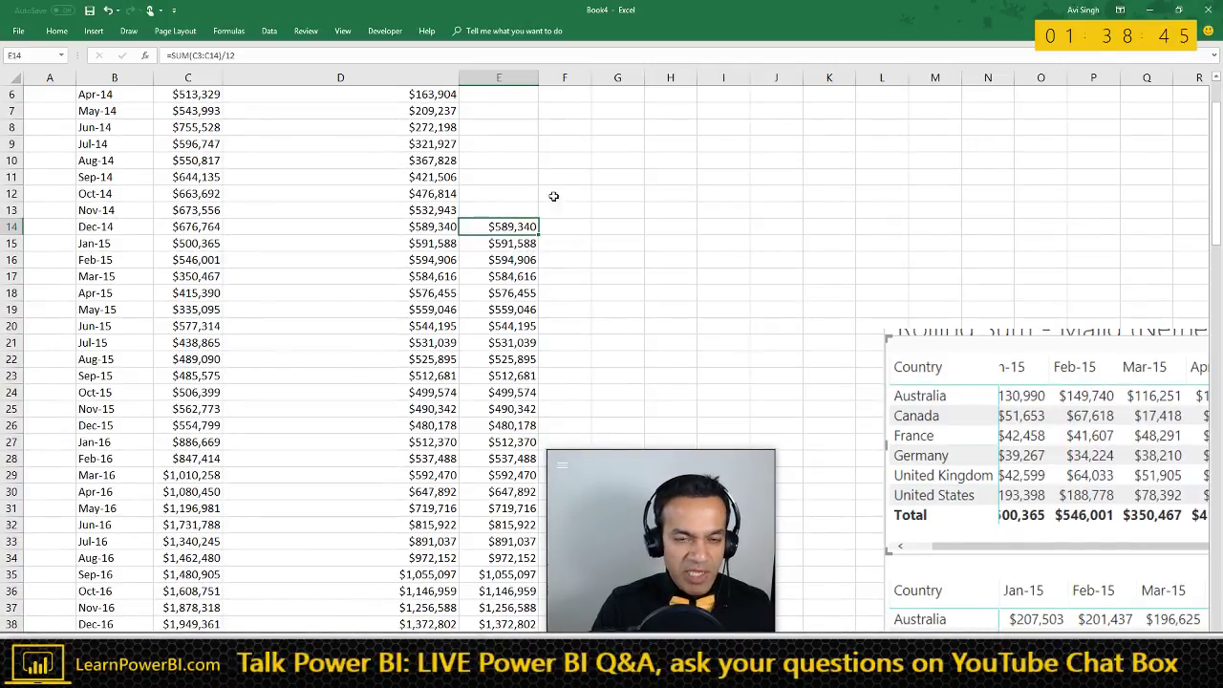
{"action": "scroll", "coordinate": [629, 211], "scroll_direction": "up", "scroll_amount": 2}
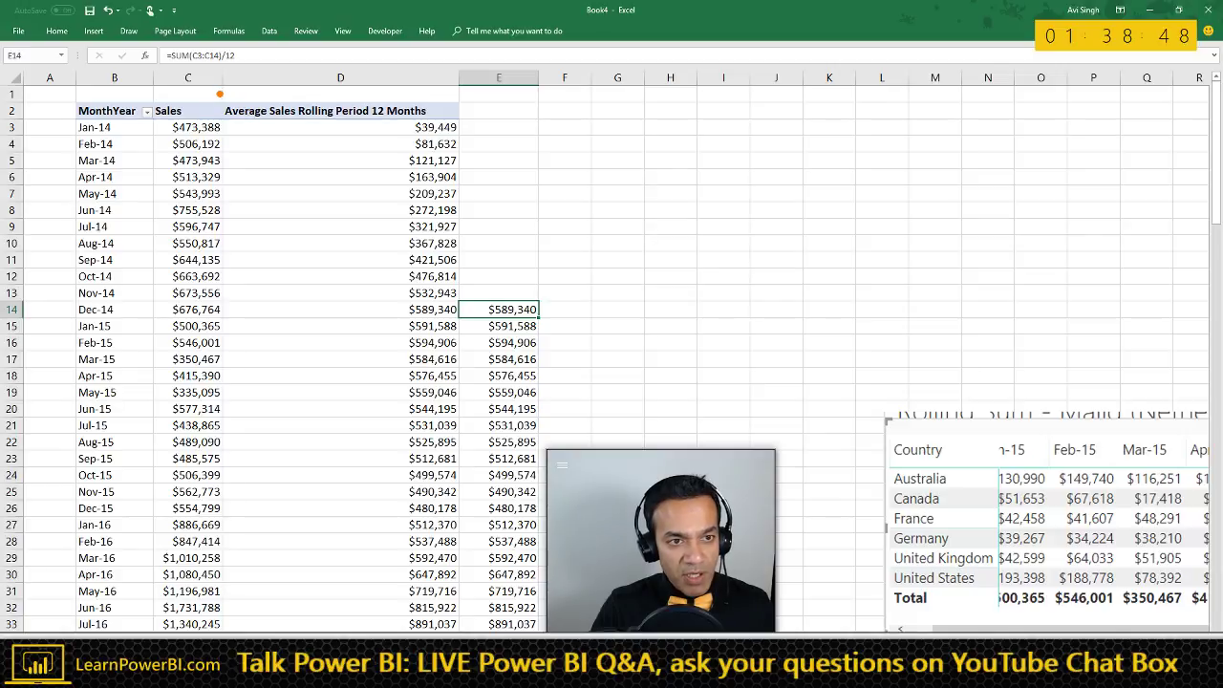
- Compare the pivot's Dec-14 rolling average with the manual average in E14
{"action": "mouse_move", "coordinate": [220, 93]}
{"action": "left_mouse_down"}
{"action": "mouse_move", "coordinate": [421, 354]}
{"action": "mouse_move", "coordinate": [463, 363]}
{"action": "left_mouse_up"}
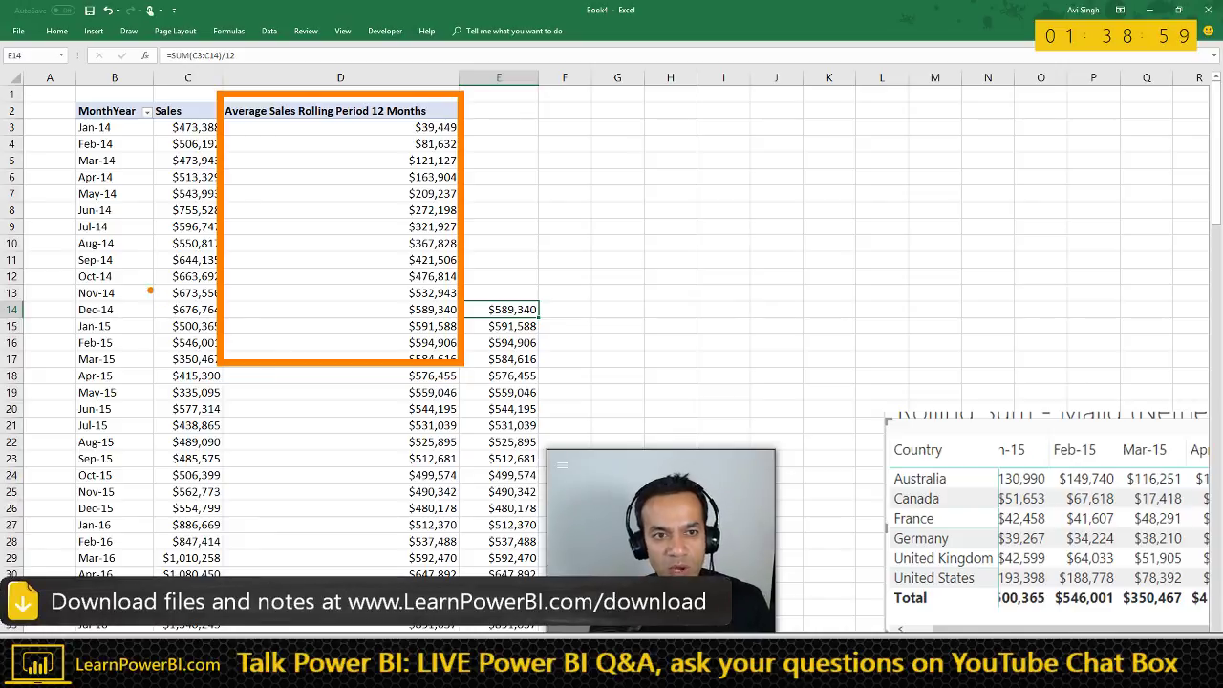
{"action": "key", "text": "Escape"}
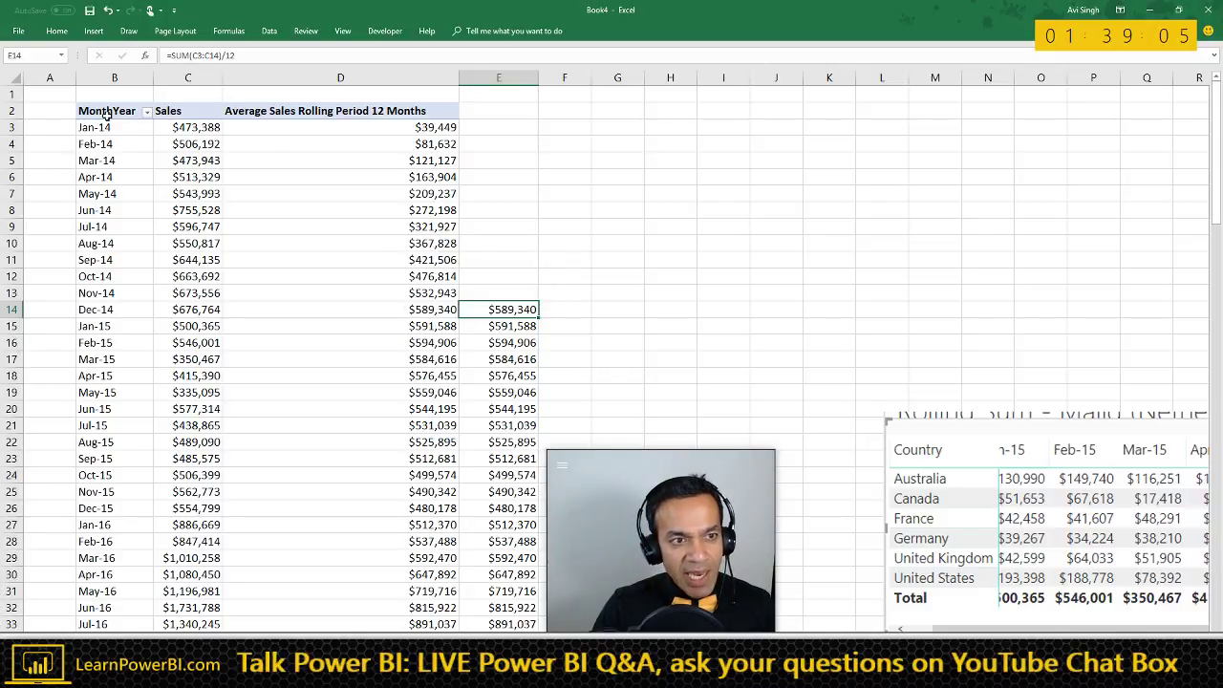
{"action": "left_click_drag", "start_coordinate": [107, 114], "coordinate": [404, 309]}
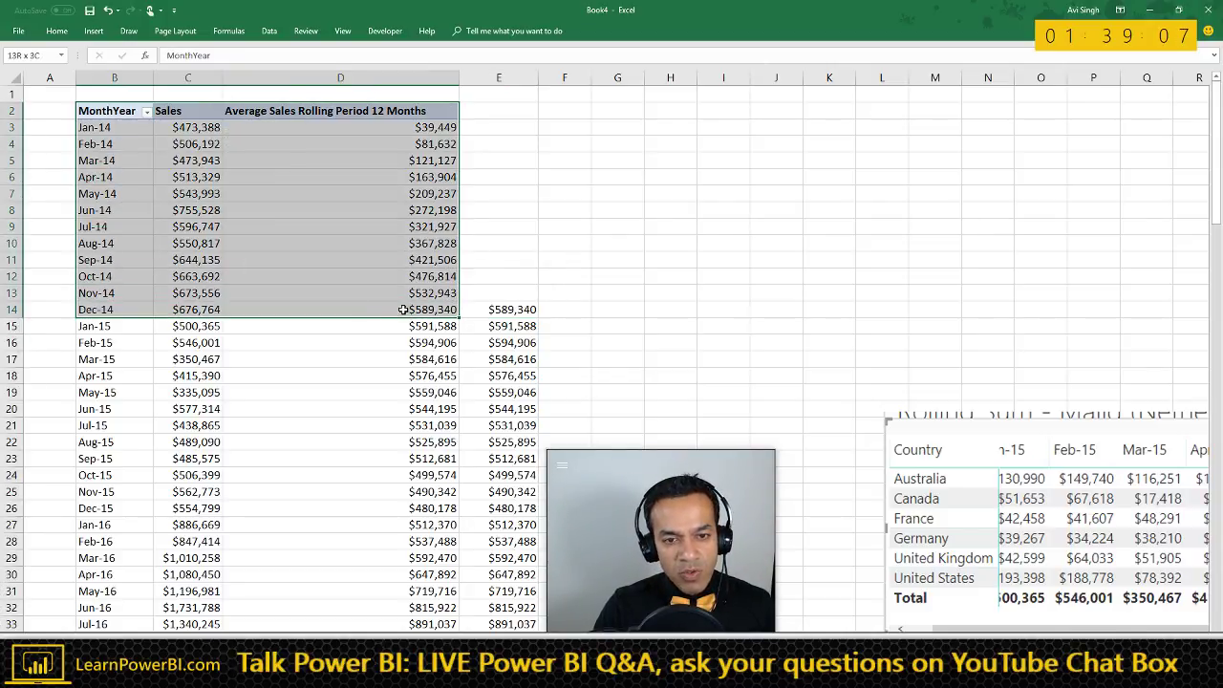
{"action": "left_click", "coordinate": [488, 310]}
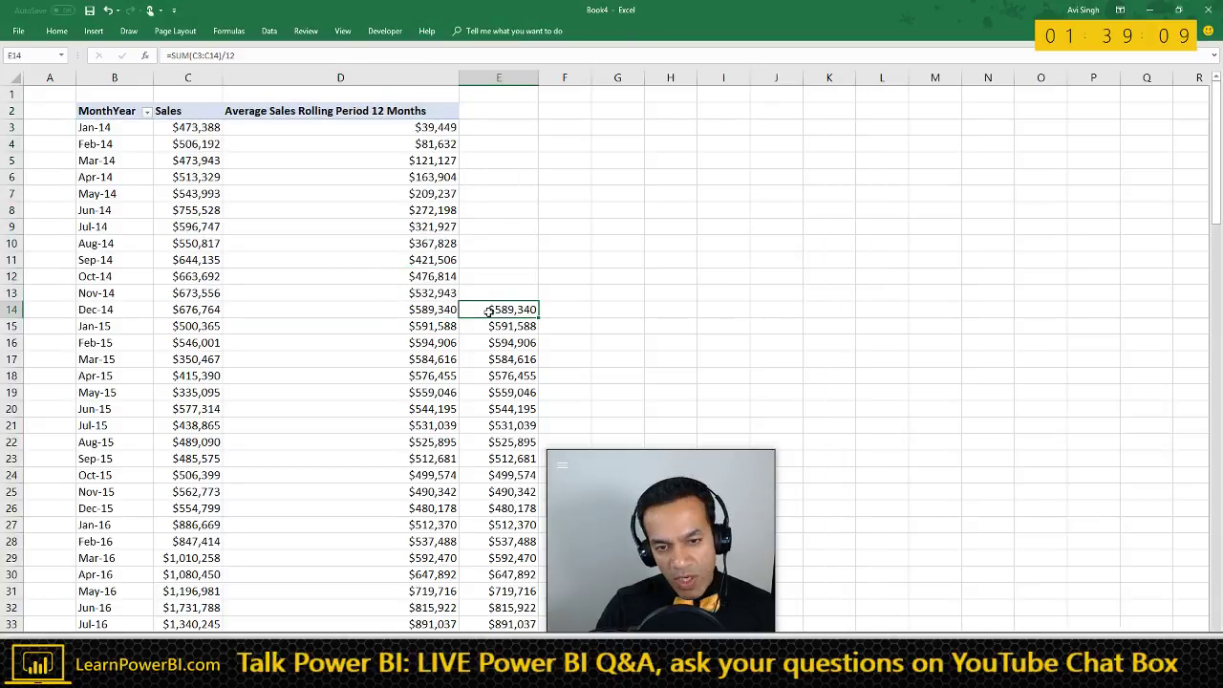
{"action": "left_click", "coordinate": [335, 311]}
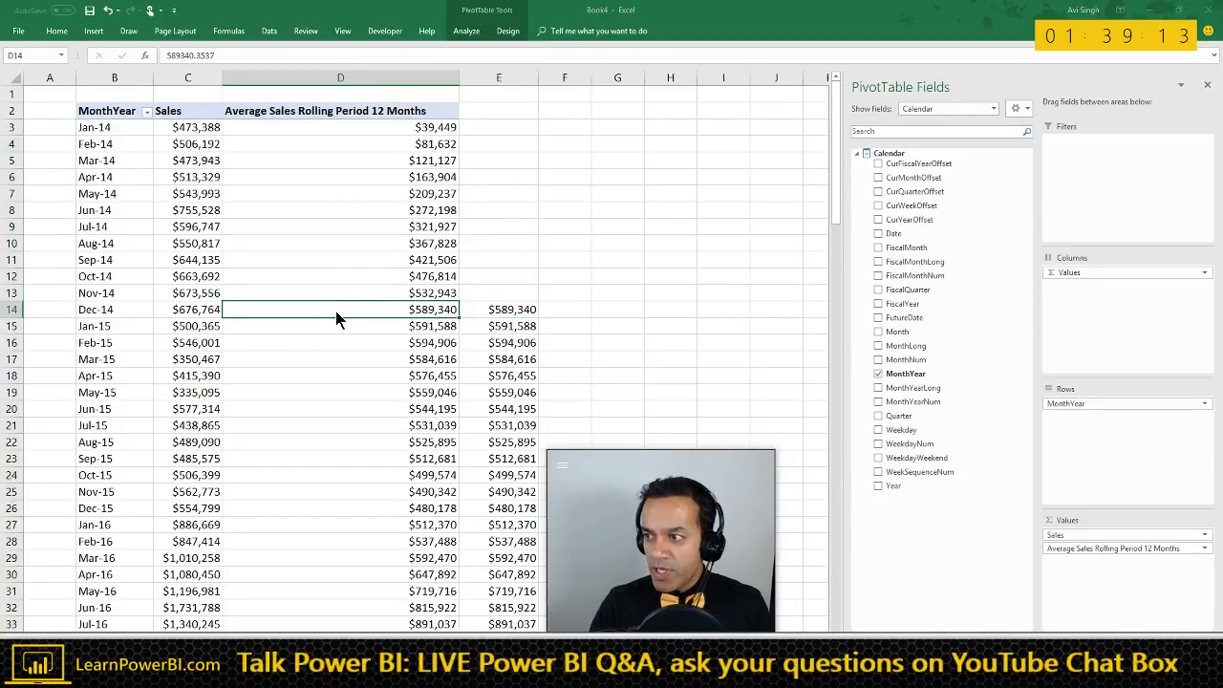
- Show the Power BI Rolling Sum report's lower matrix in Focus mode
{"action": "key", "text": "alt+Tab"}
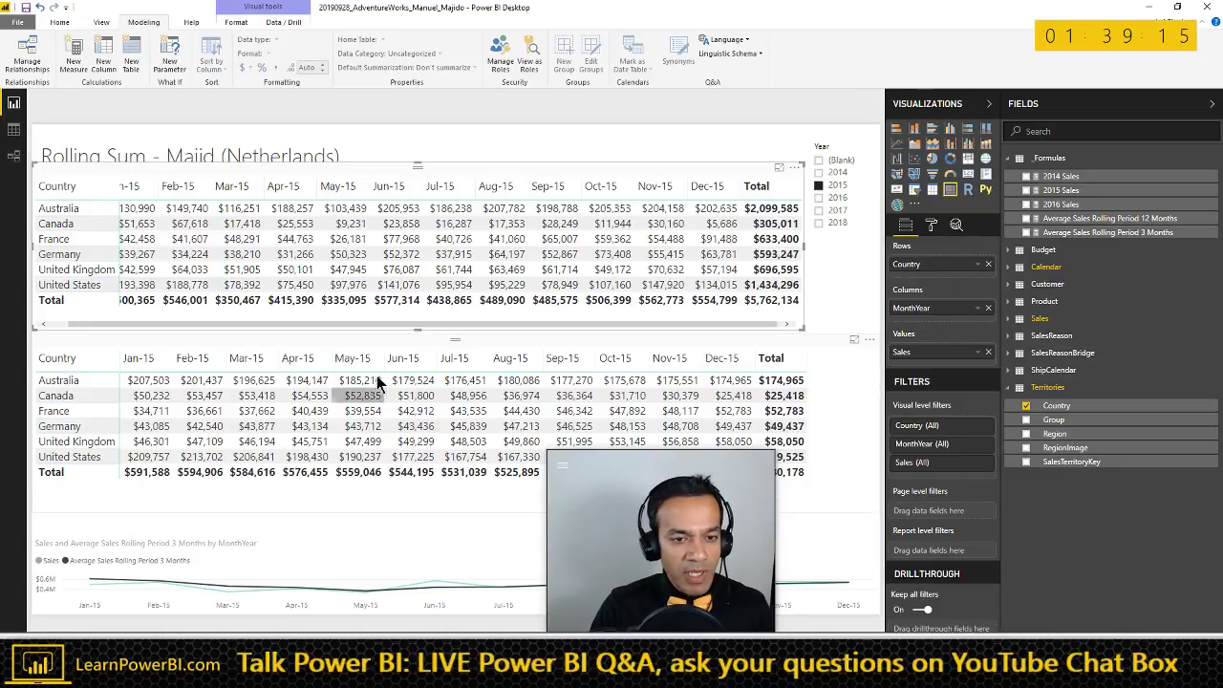
{"action": "left_click", "coordinate": [400, 342]}
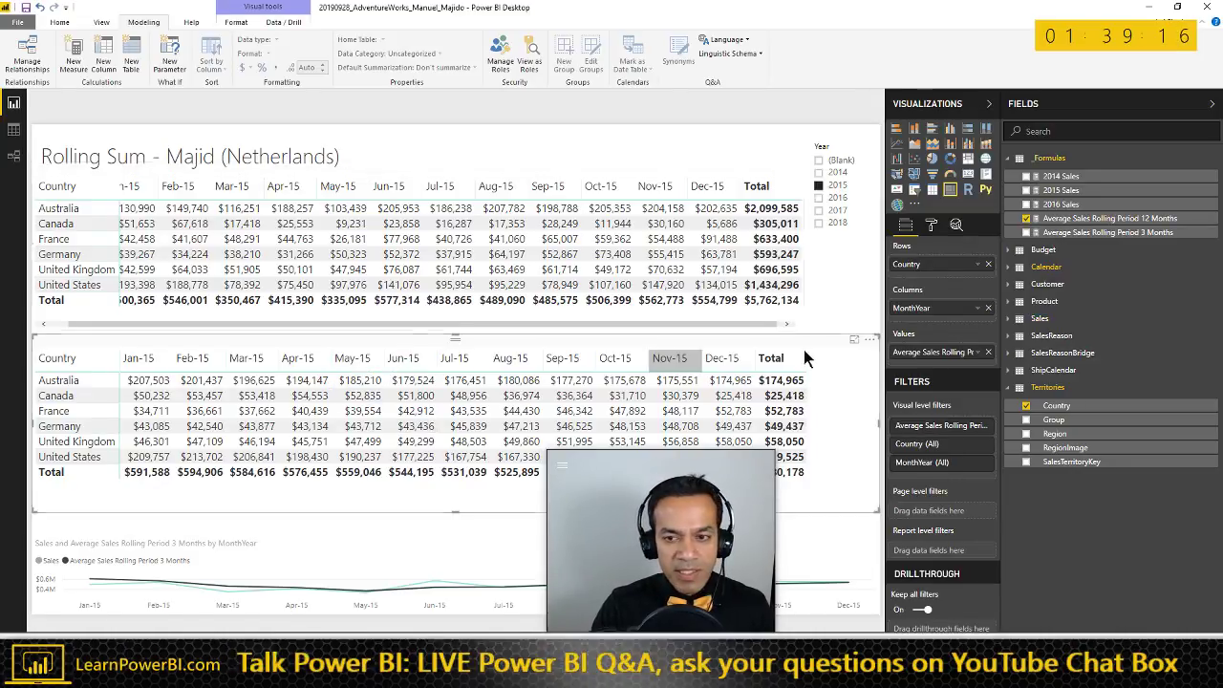
{"action": "left_click", "coordinate": [855, 342]}
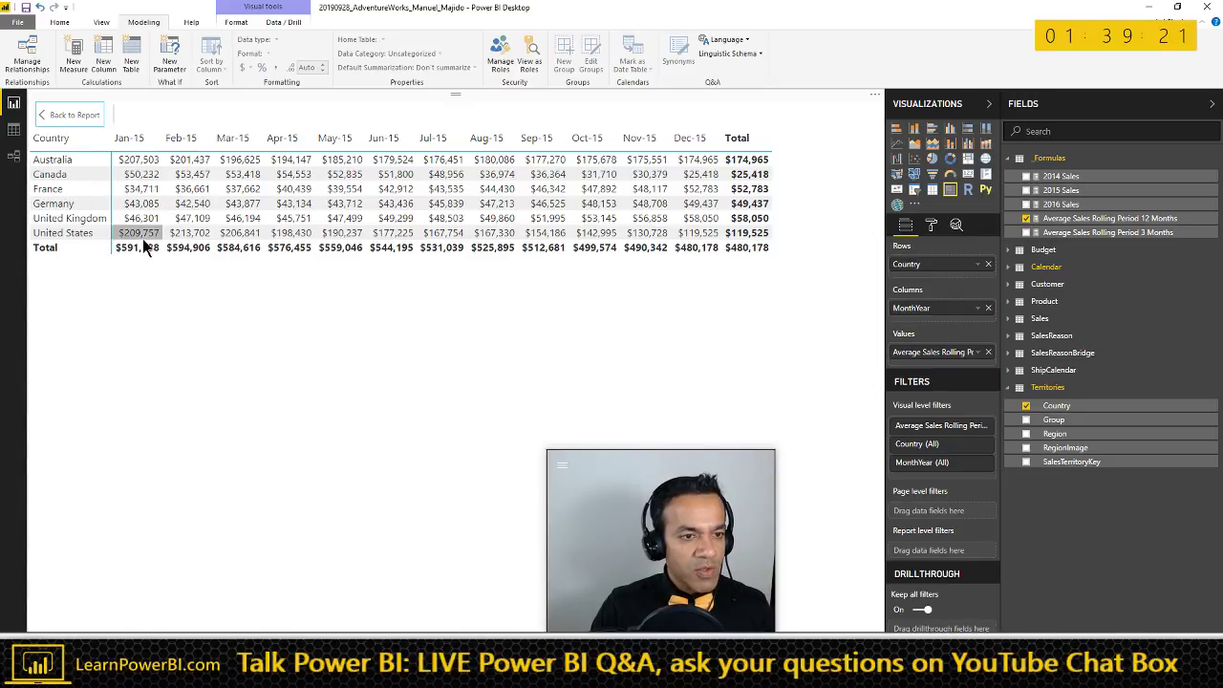
- Compare Excel's manual and pivot Jan-15 rolling averages, then return to Power BI
{"action": "key", "text": "alt+Tab"}
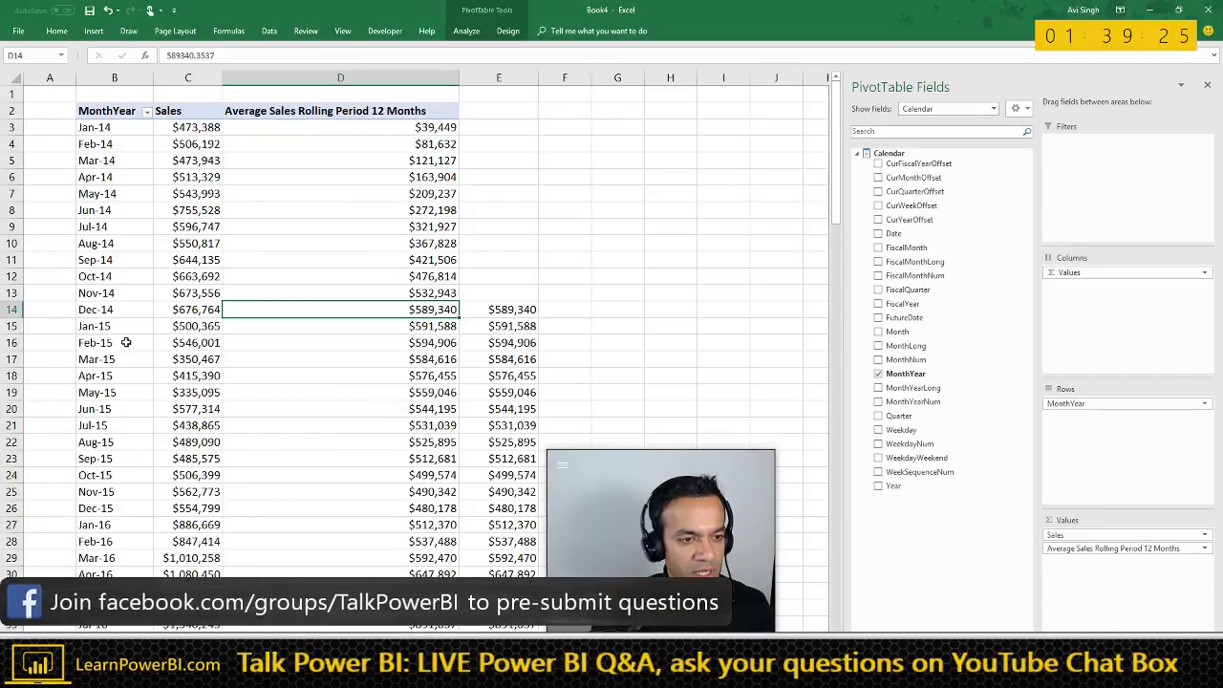
{"action": "left_click", "coordinate": [479, 331]}
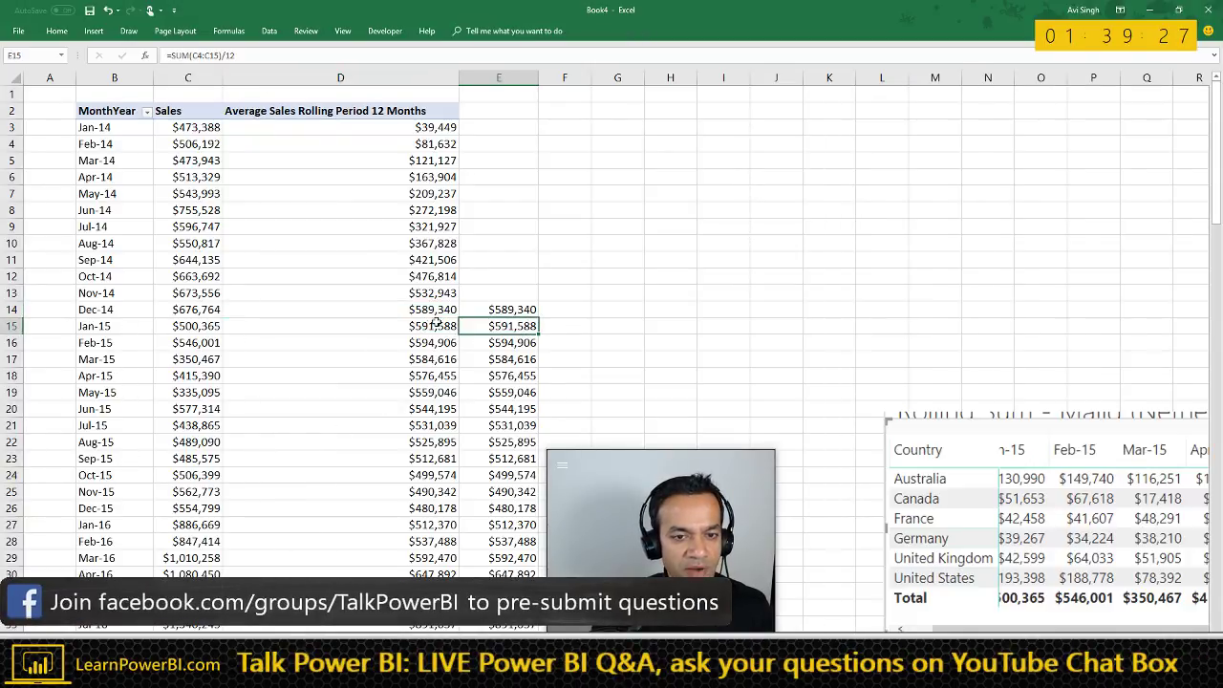
{"action": "key", "text": "Left"}
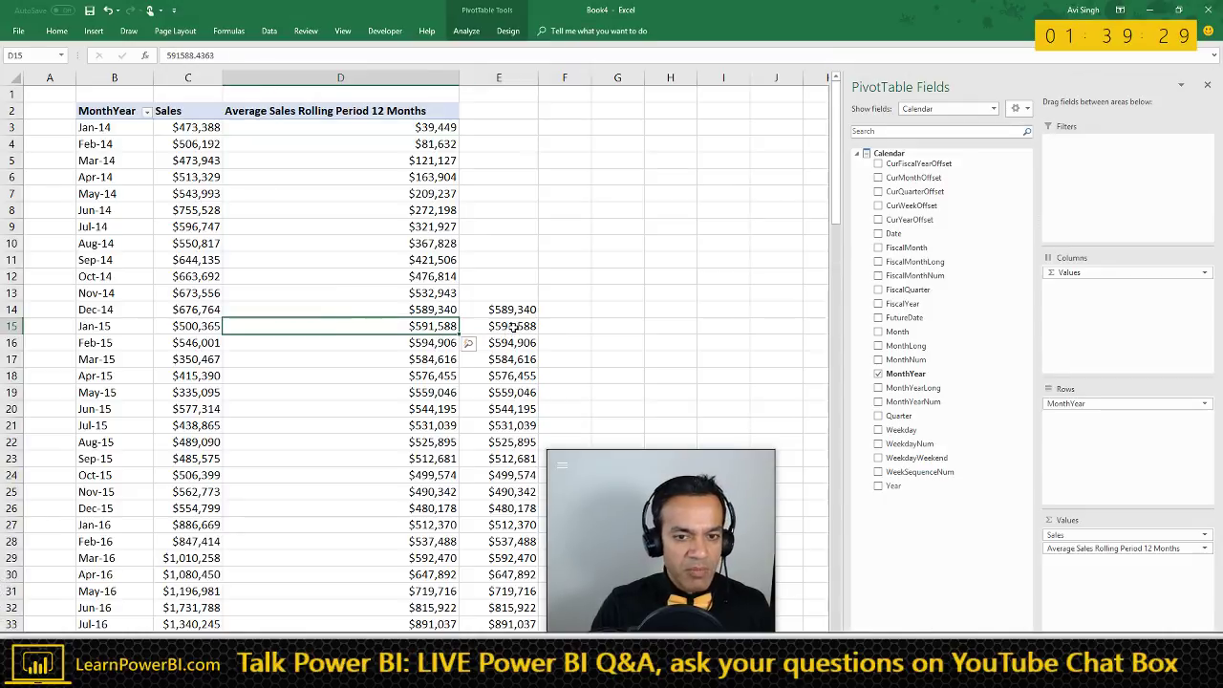
{"action": "key", "text": "Right"}
{"action": "key", "text": "alt+Tab"}
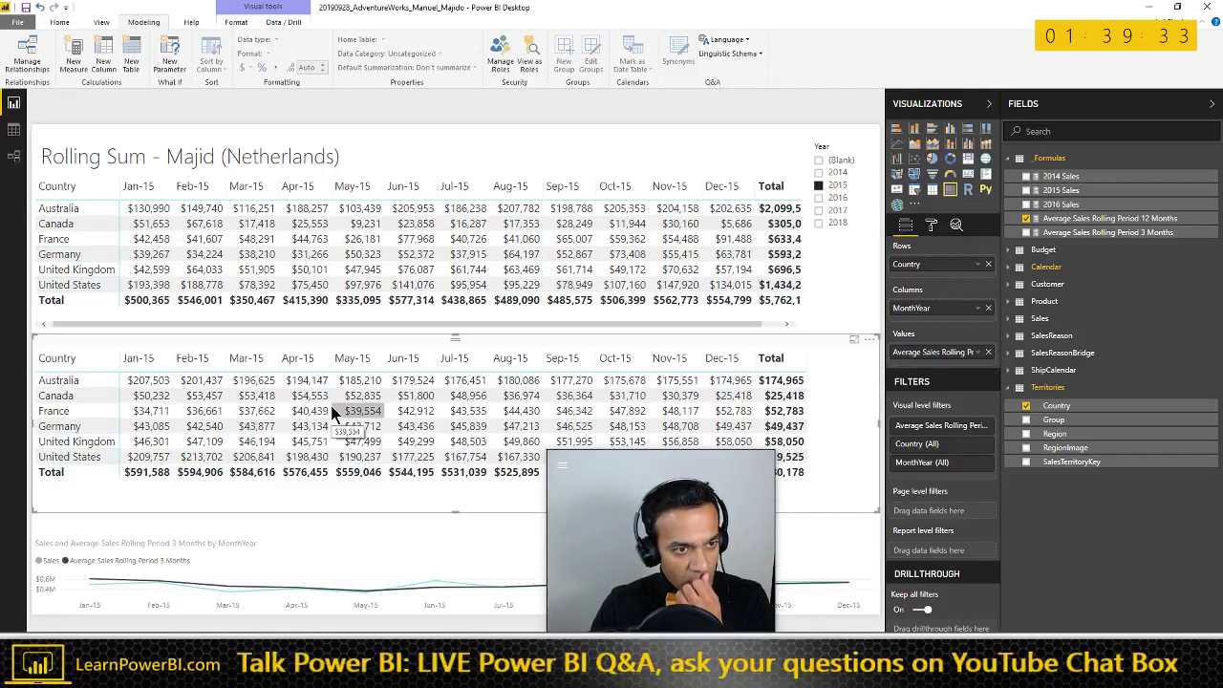
- Inspect the 12-month rolling average measure and the top matrix's Mar-15 Australia value
{"action": "left_click", "coordinate": [1061, 219]}
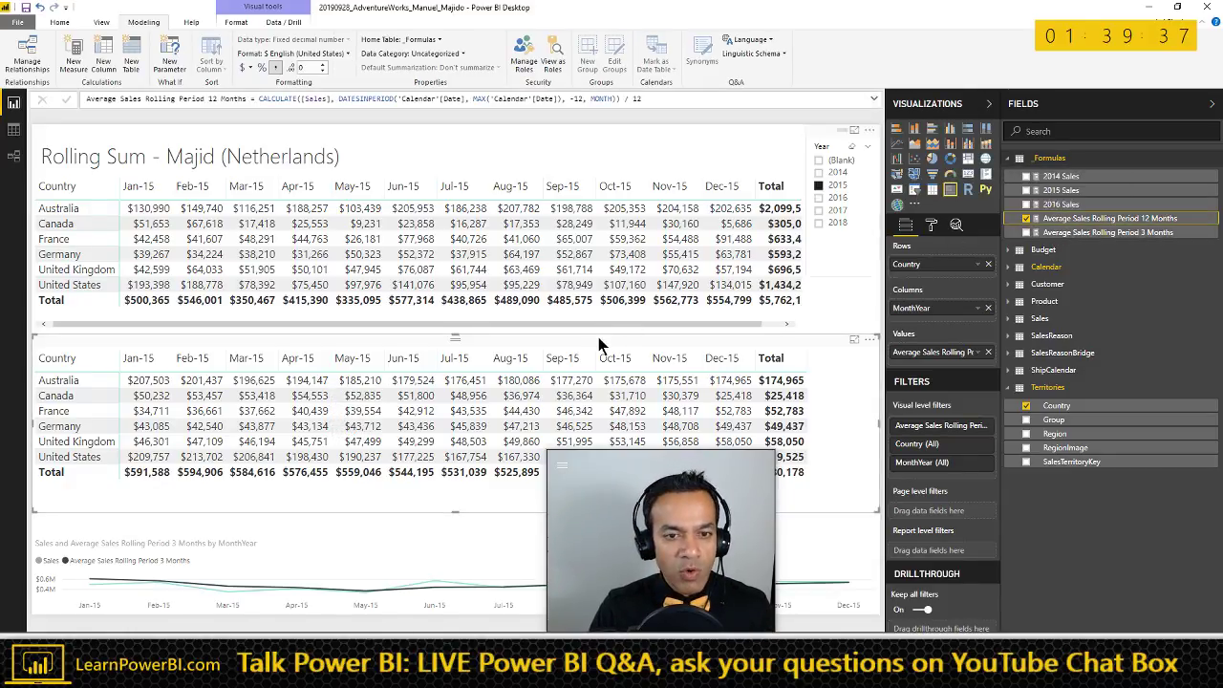
{"action": "left_click", "coordinate": [253, 209]}
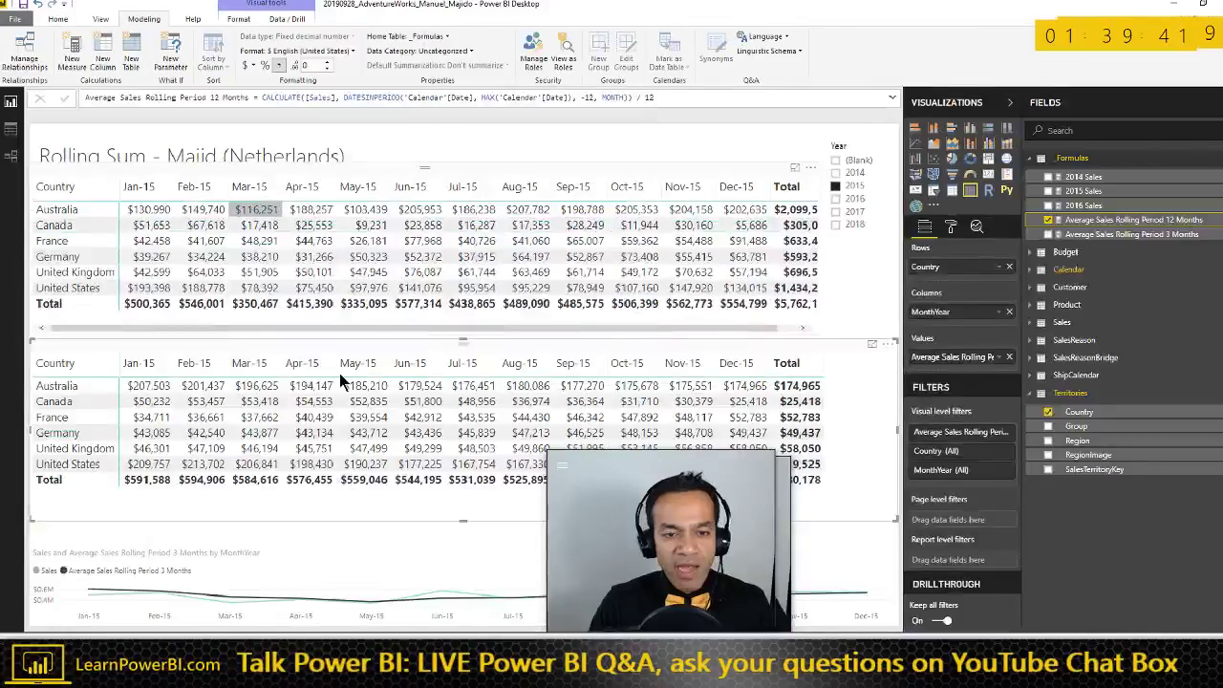
{"action": "left_click", "coordinate": [506, 350]}
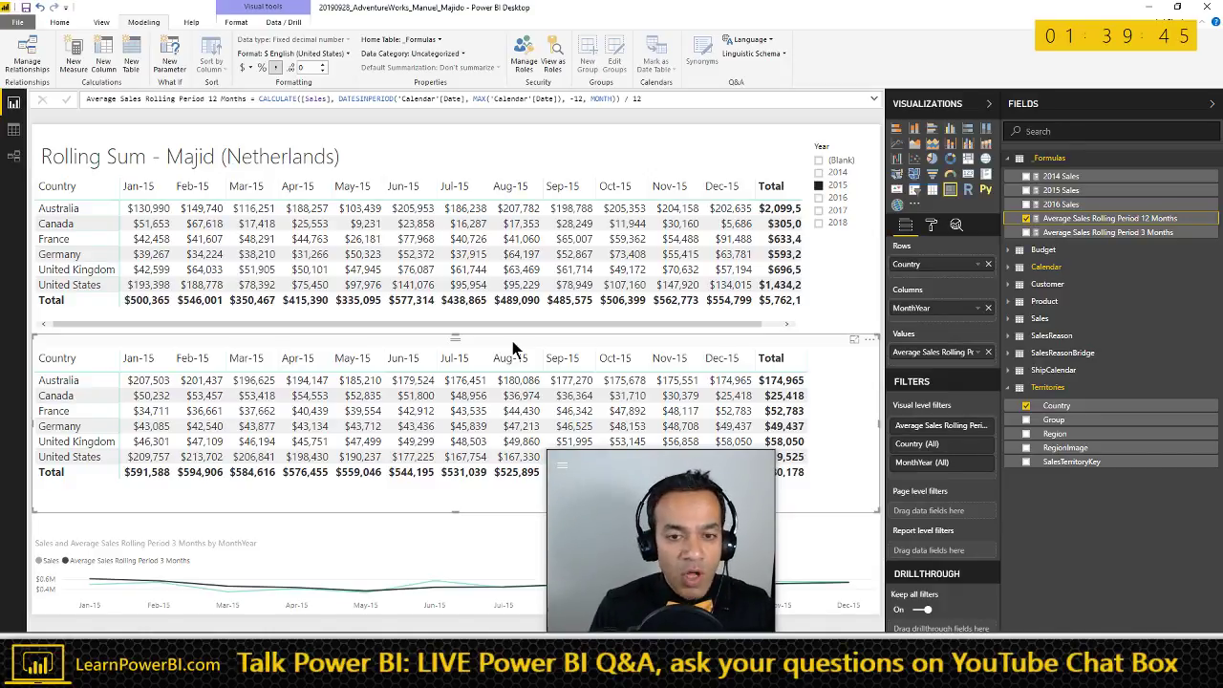
- Check the lower matrix's Oct-15 United States value, then spotlight that matrix
{"action": "left_click", "coordinate": [621, 455]}
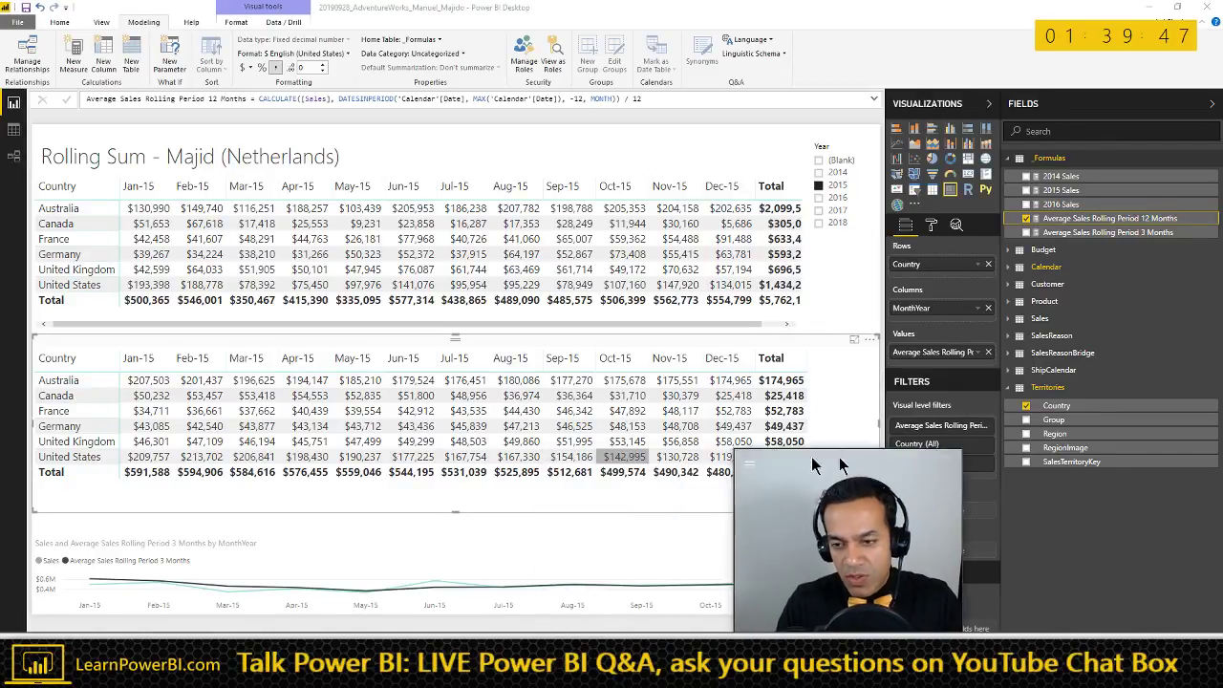
{"action": "left_click", "coordinate": [124, 489]}
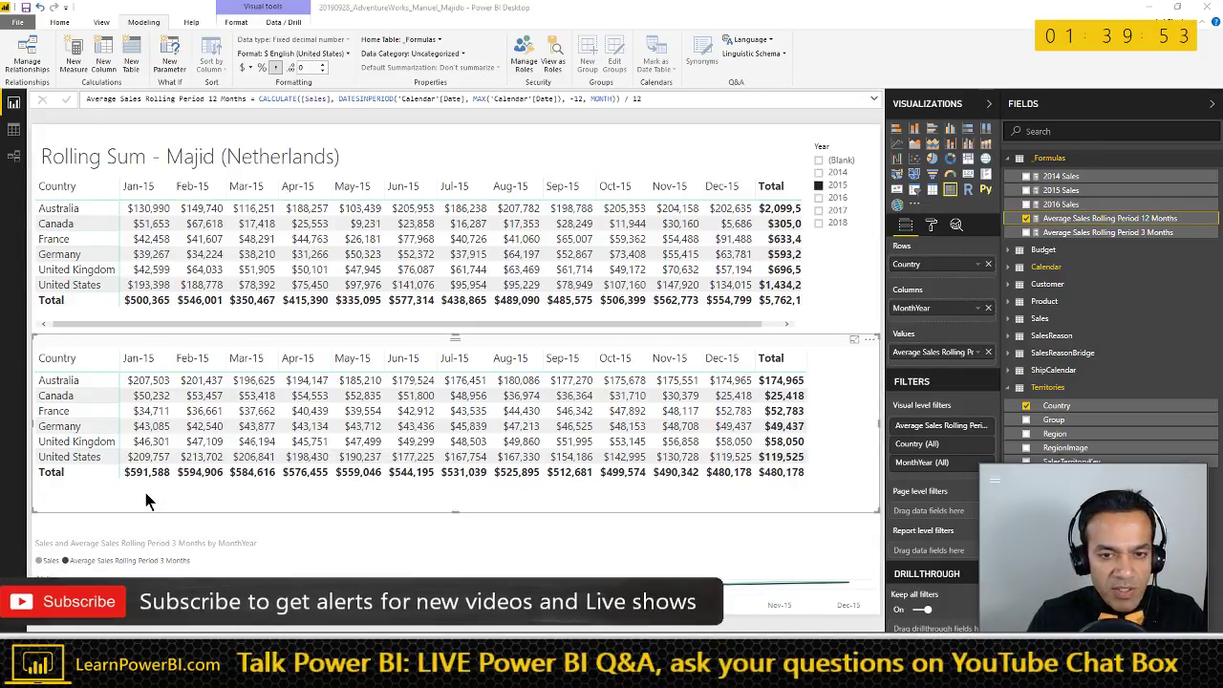
{"action": "left_click", "coordinate": [869, 341]}
{"action": "left_click", "coordinate": [878, 441]}
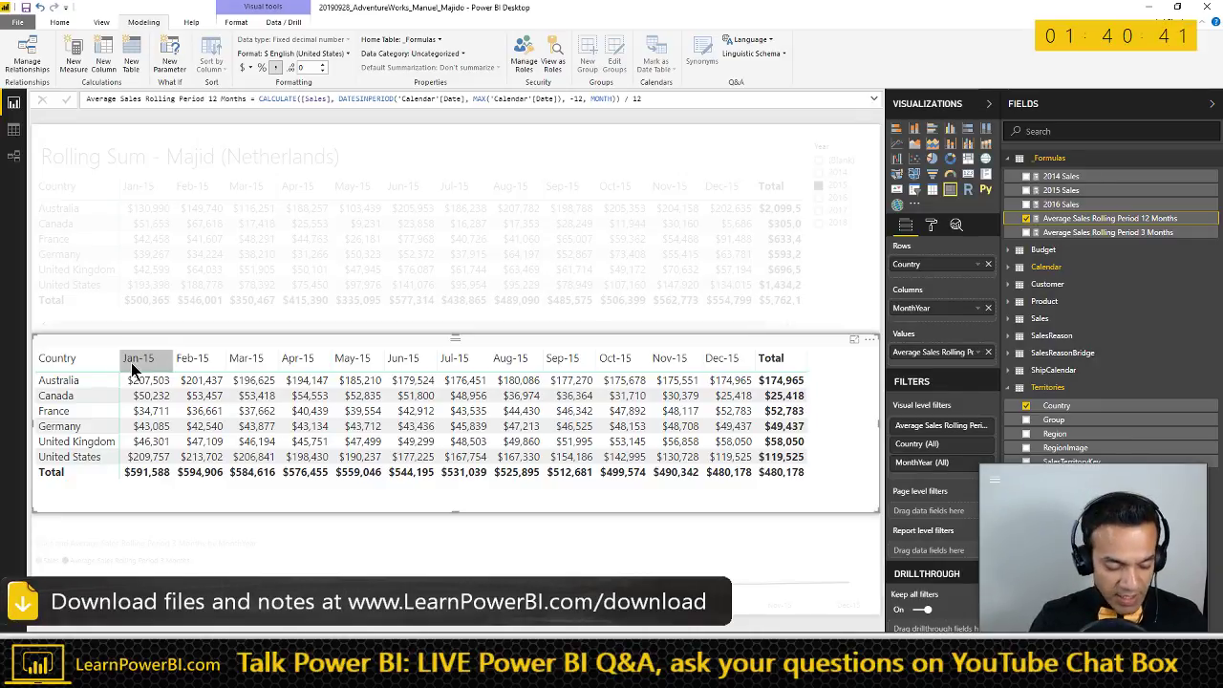
- Annotate the lower matrix's month headers, clear the mark, and switch to TalkPowerBI_Notes in Word
{"action": "mouse_move", "coordinate": [104, 341]}
{"action": "left_mouse_down"}
{"action": "mouse_move", "coordinate": [325, 379]}
{"action": "mouse_move", "coordinate": [772, 374]}
{"action": "mouse_move", "coordinate": [761, 369]}
{"action": "left_mouse_up"}
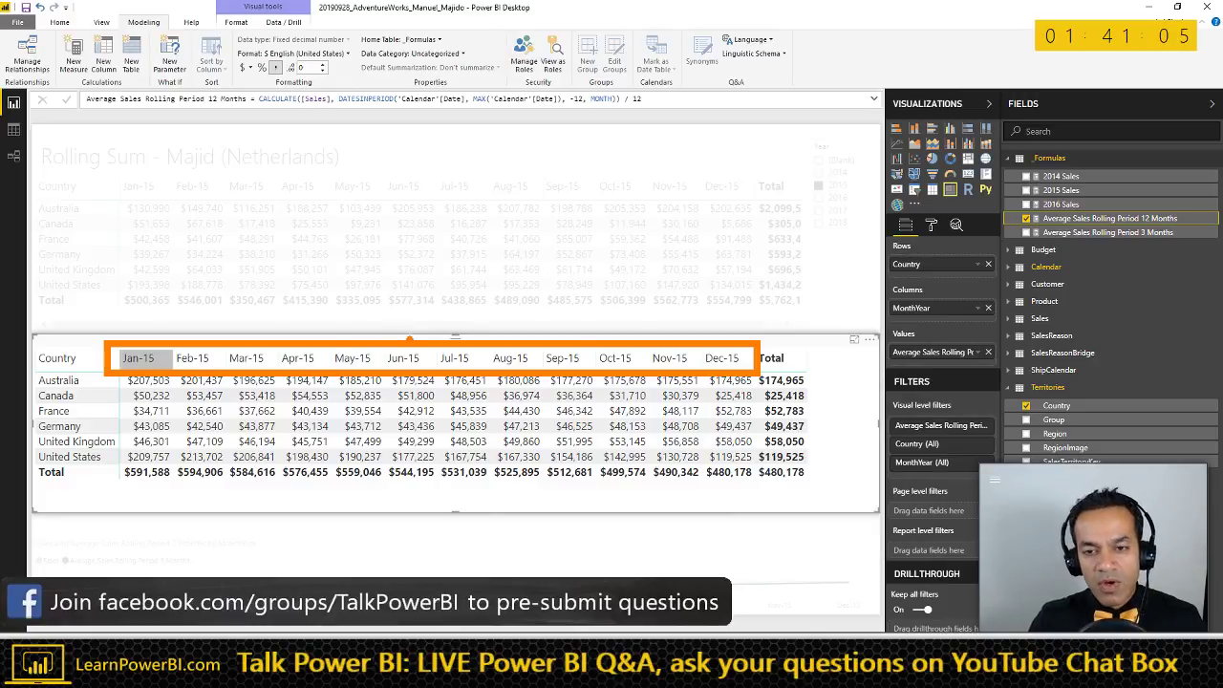
{"action": "key", "text": "Escape"}
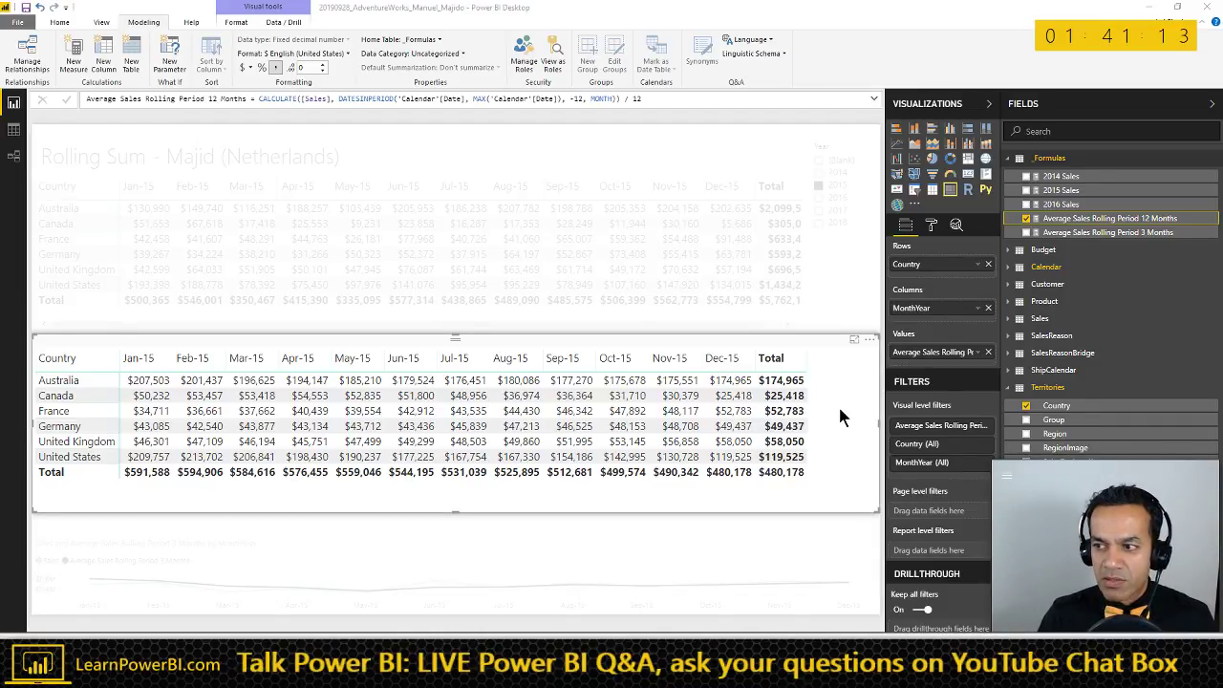
{"action": "key", "text": "alt+Tab"}
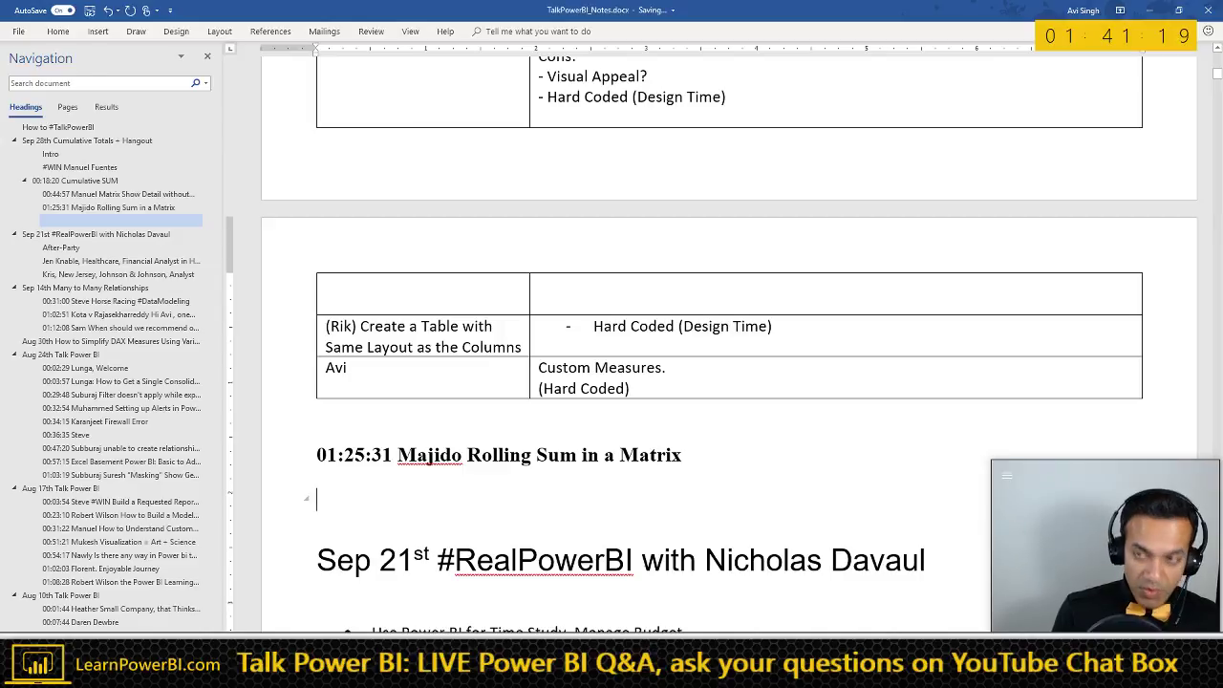
- Add the 01:41:20 heading with a name, fix the 01:25:31 heading's name, and add 'Netherlands!'
{"action": "type", "text": "01:41:20"}
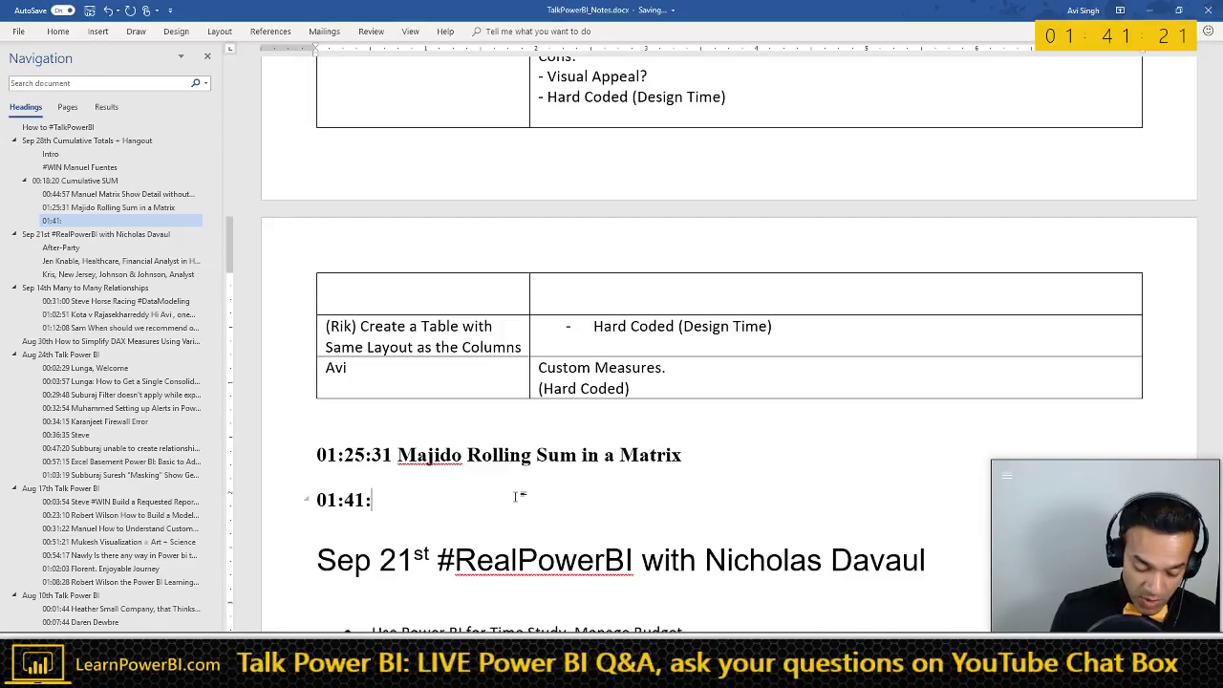
{"action": "left_click", "coordinate": [397, 455]}
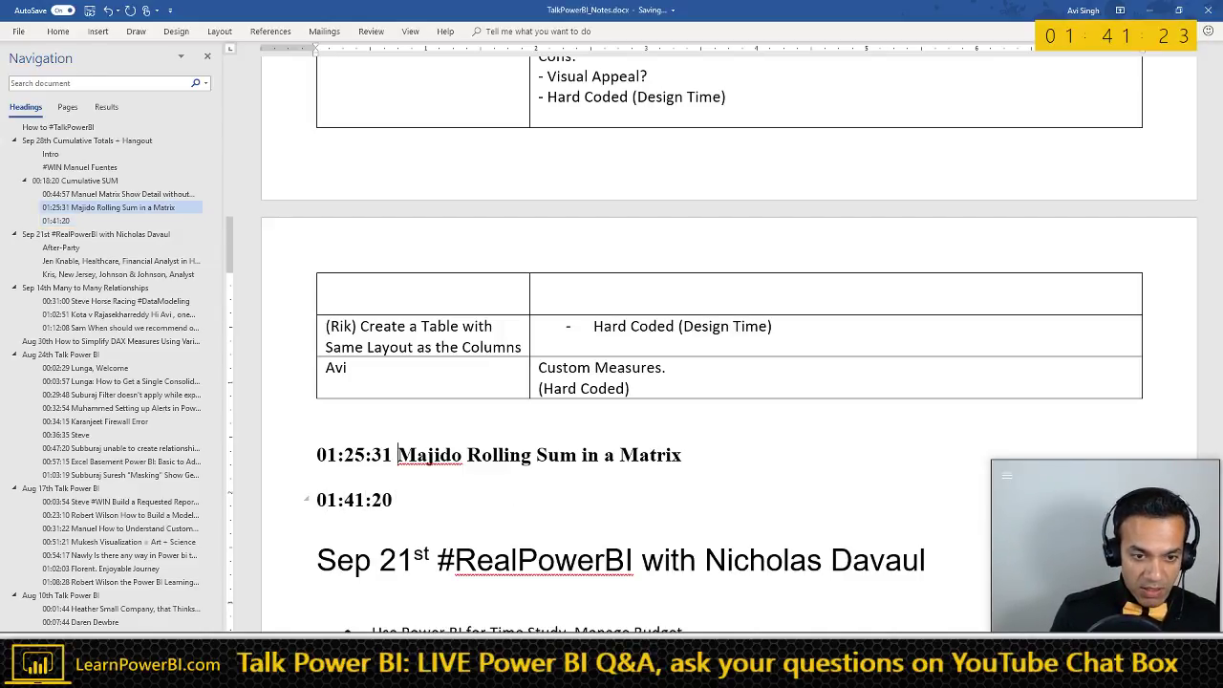
{"action": "key", "text": "BackSpace"}
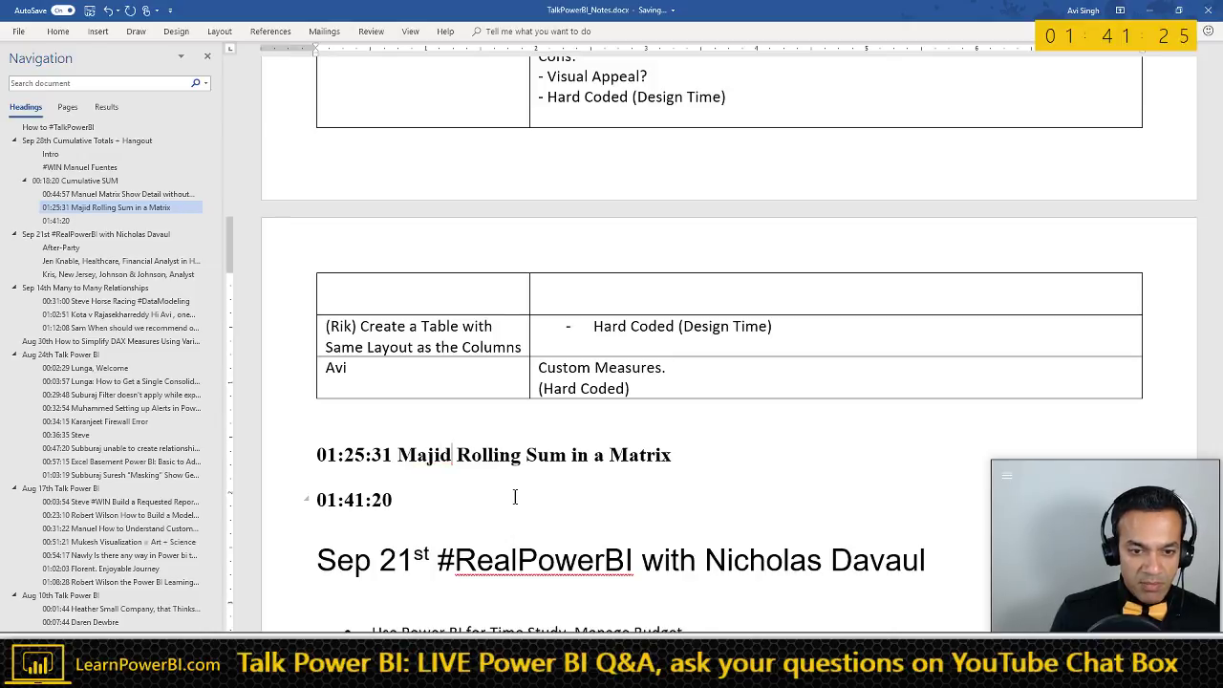
{"action": "left_click", "coordinate": [513, 498]}
{"action": "type", "text": "Majid"}
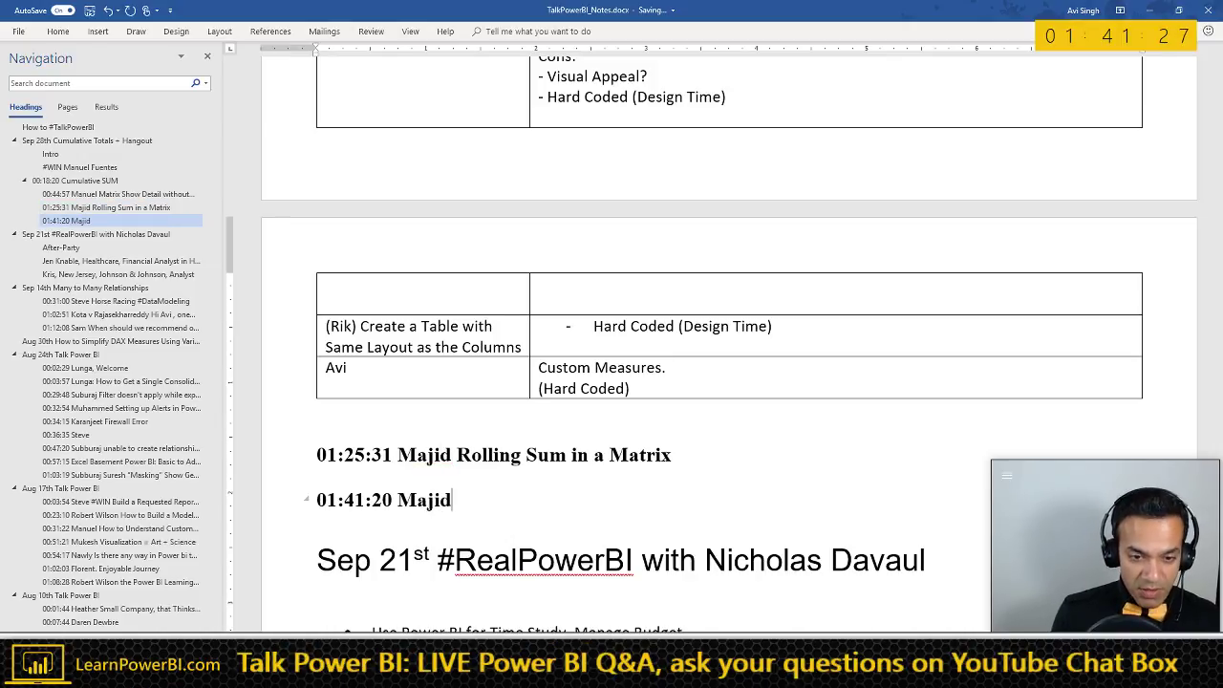
{"action": "key", "text": "Up"}
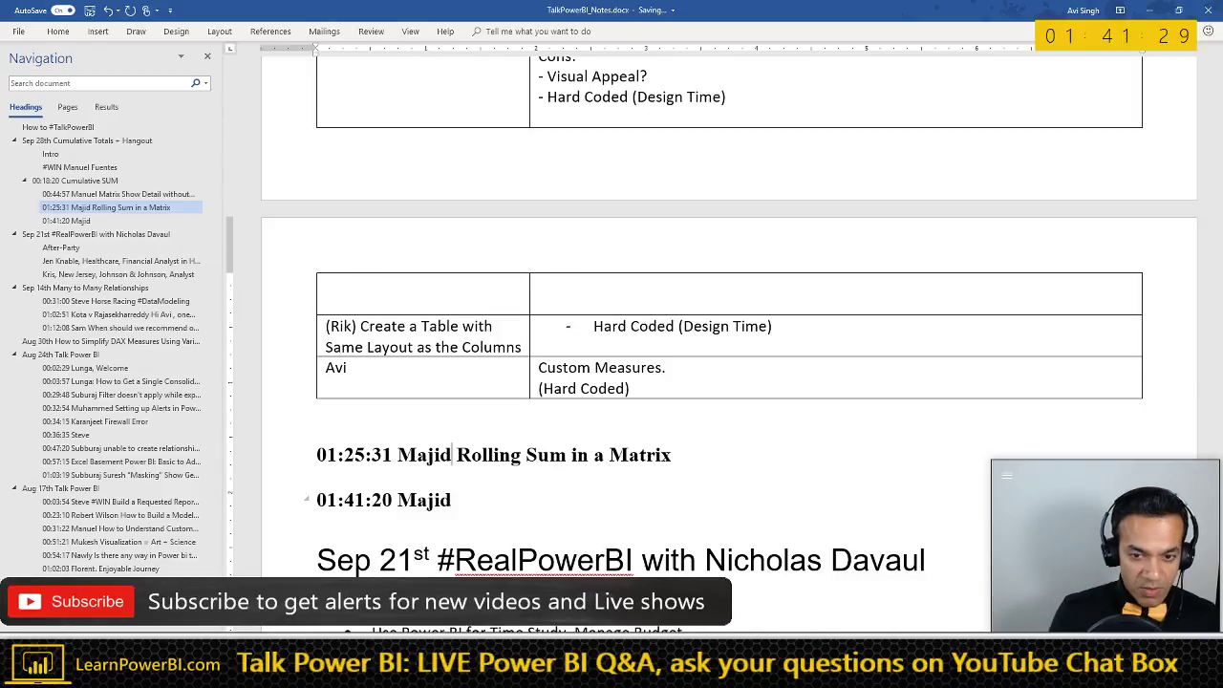
{"action": "key", "text": "Return"}
{"action": "type", "text": "N"}
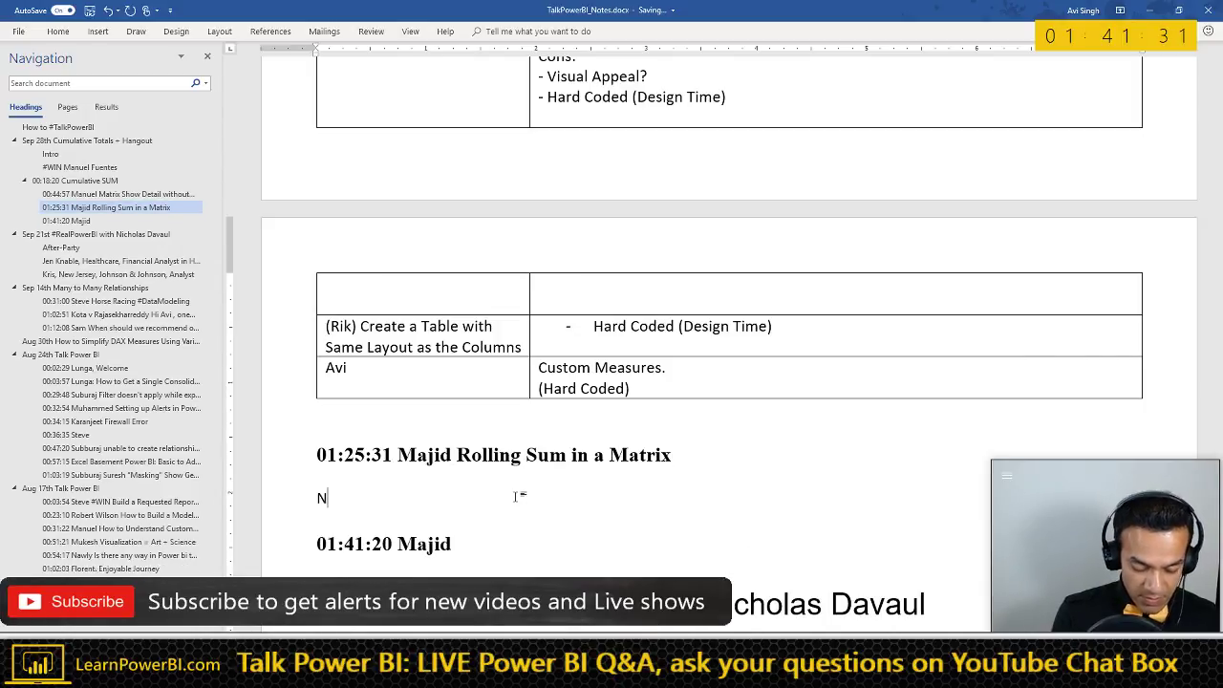
{"action": "type", "text": "etherlands"}
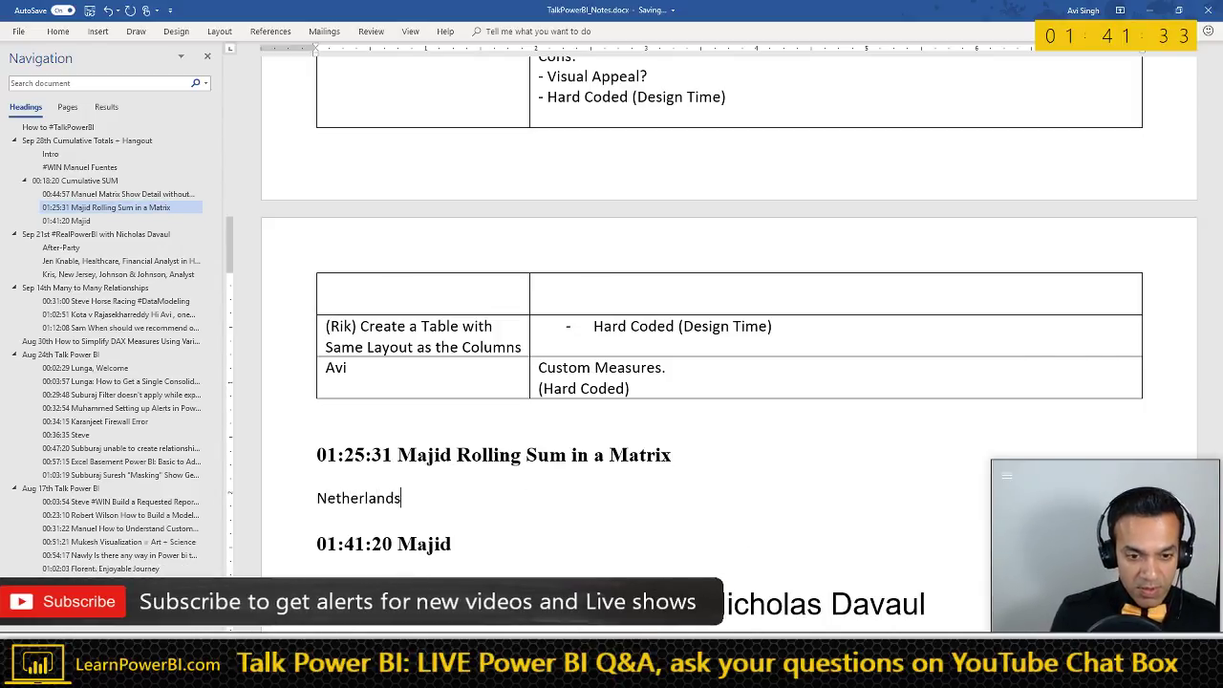
{"action": "type", "text": "!"}
- Add bullets 'Rolling Period (6 months rolling, 10 months rolling)' and 'Always show the last 12 Months'
{"action": "key", "text": "Down"}
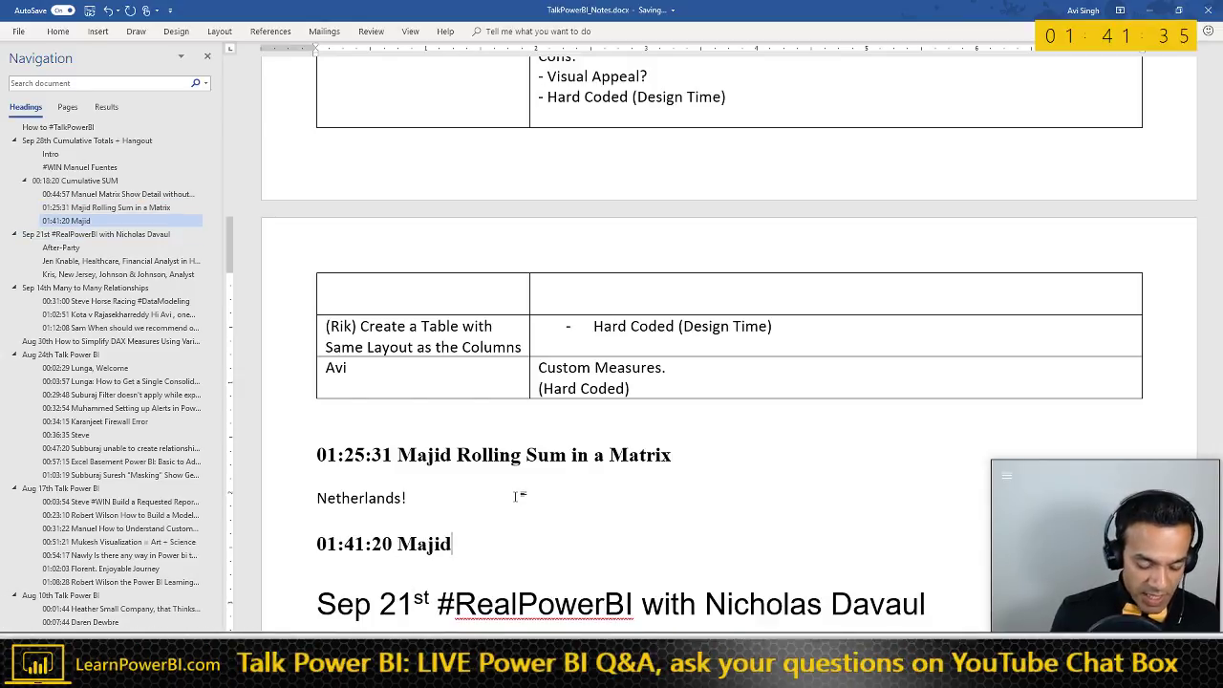
{"action": "key", "text": "Return"}
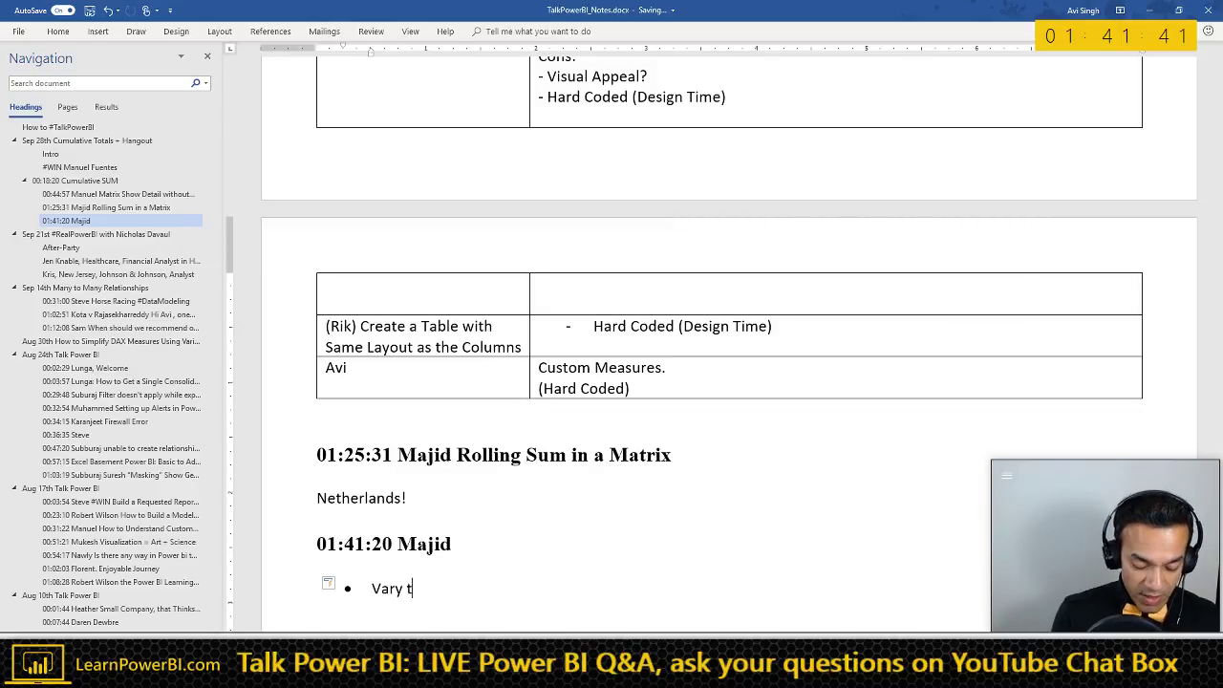
{"action": "type", "text": "Rolling Per"}
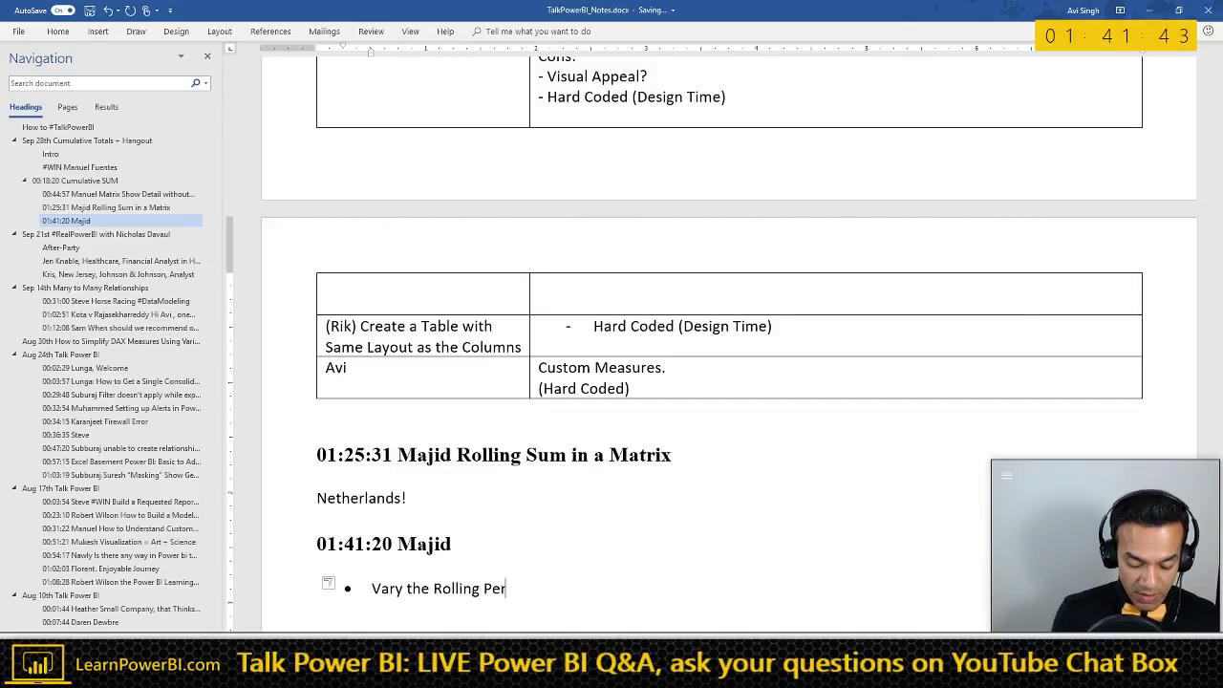
{"action": "type", "text": "iod ("}
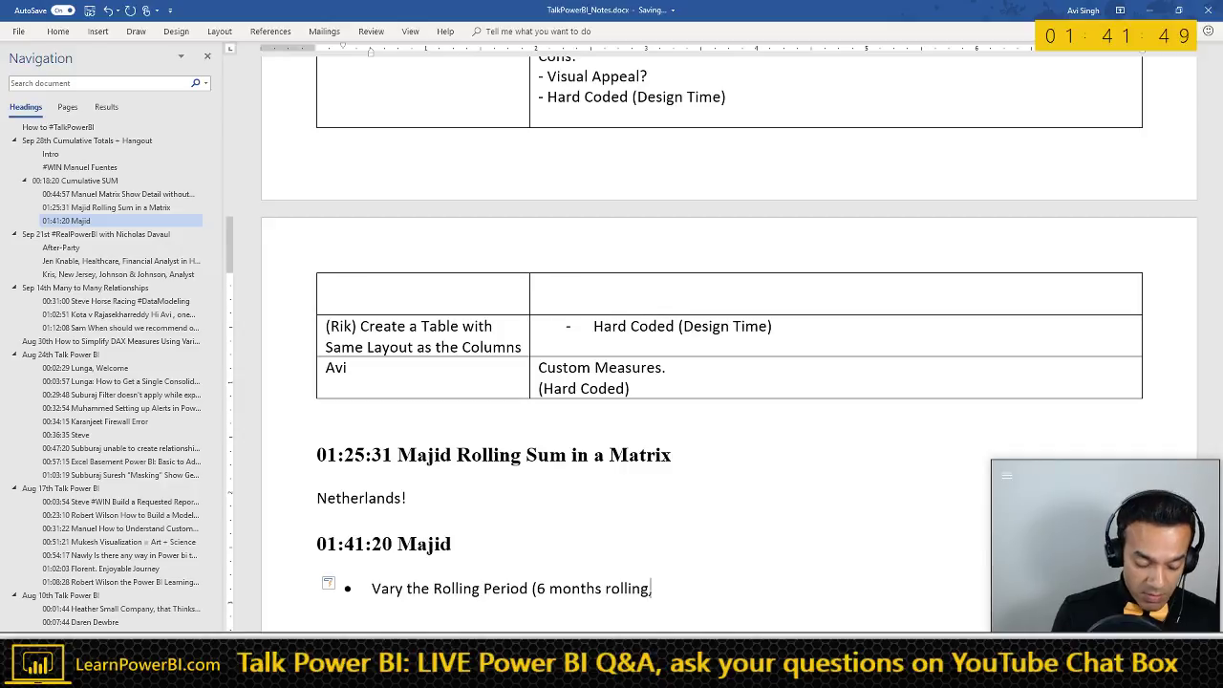
{"action": "type", "text": "6 months rolling, 10 months "}
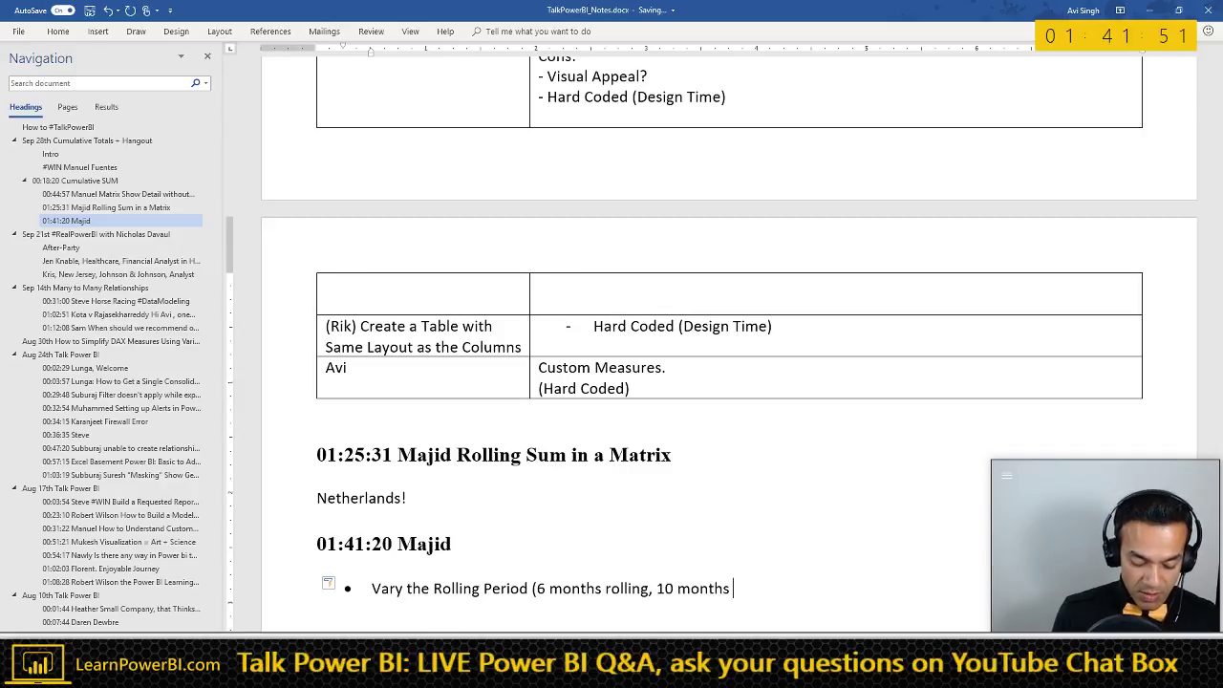
{"action": "type", "text": "rolling)"}
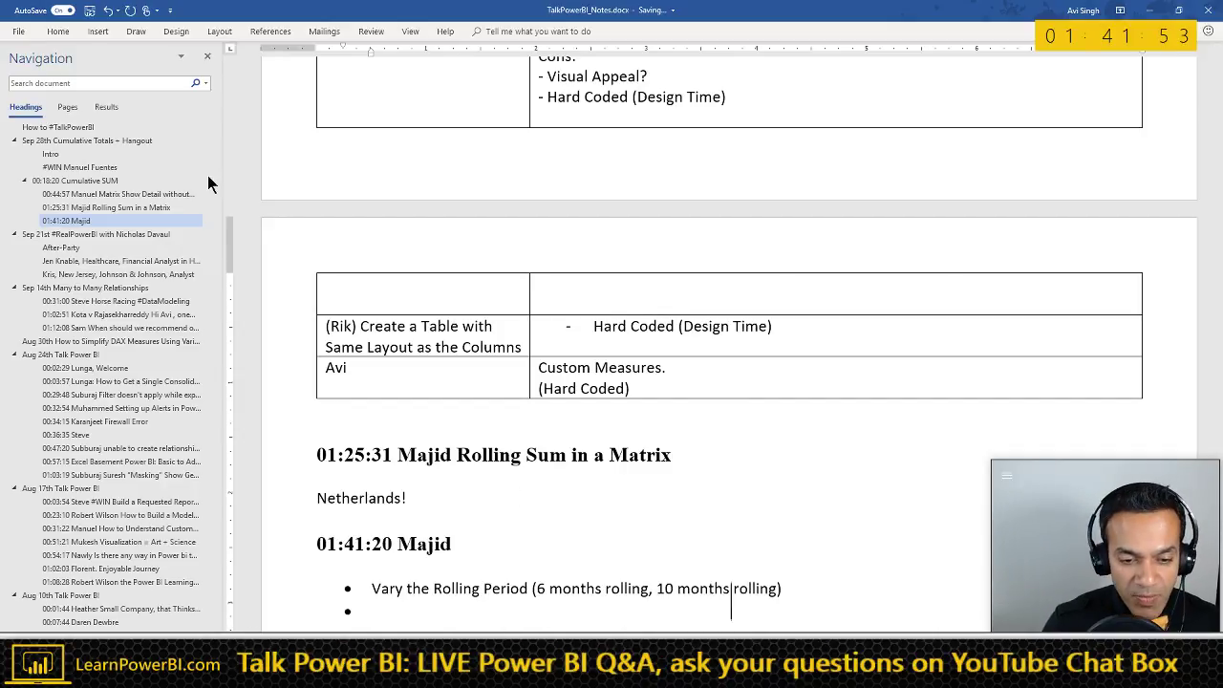
{"action": "key", "text": "Return"}
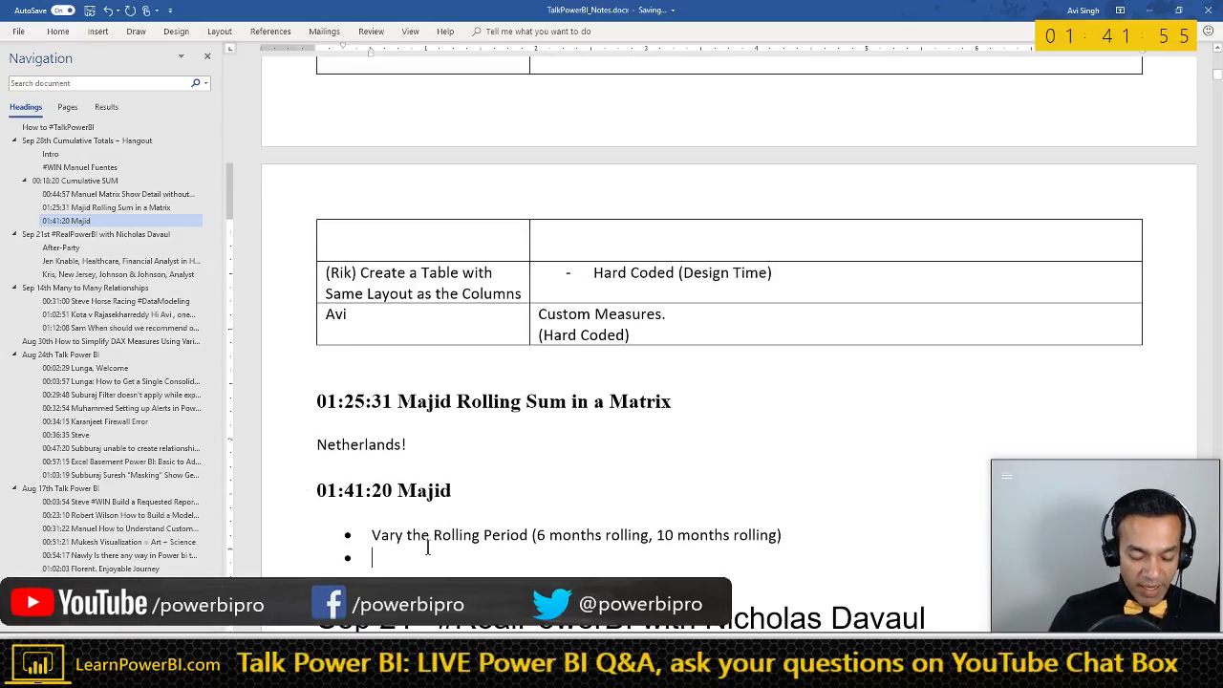
{"action": "type", "text": "(Av"}
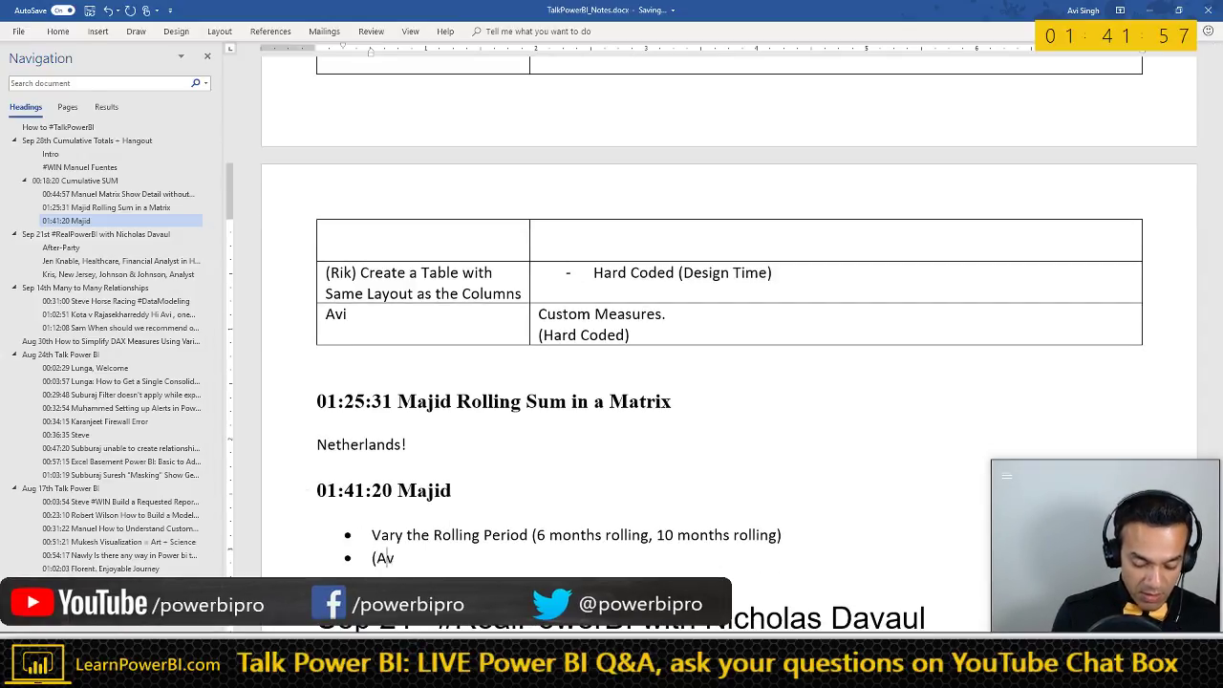
{"action": "type", "text": "i)"}
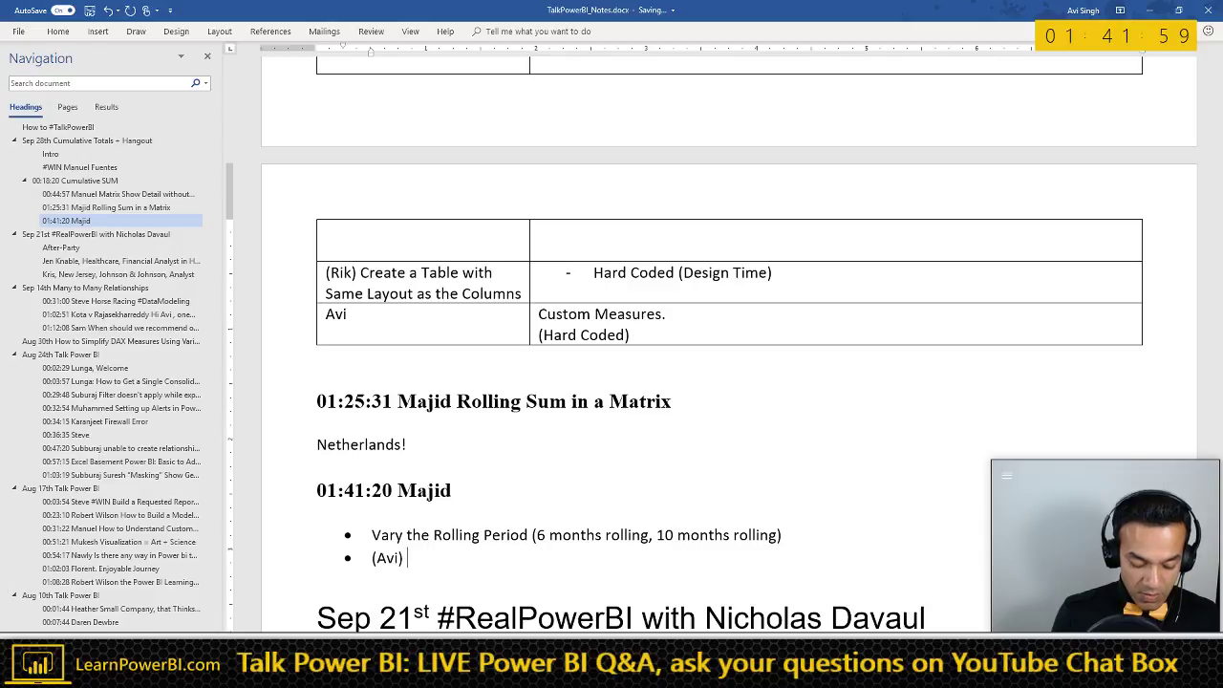
{"action": "type", "text": " Always show the "}
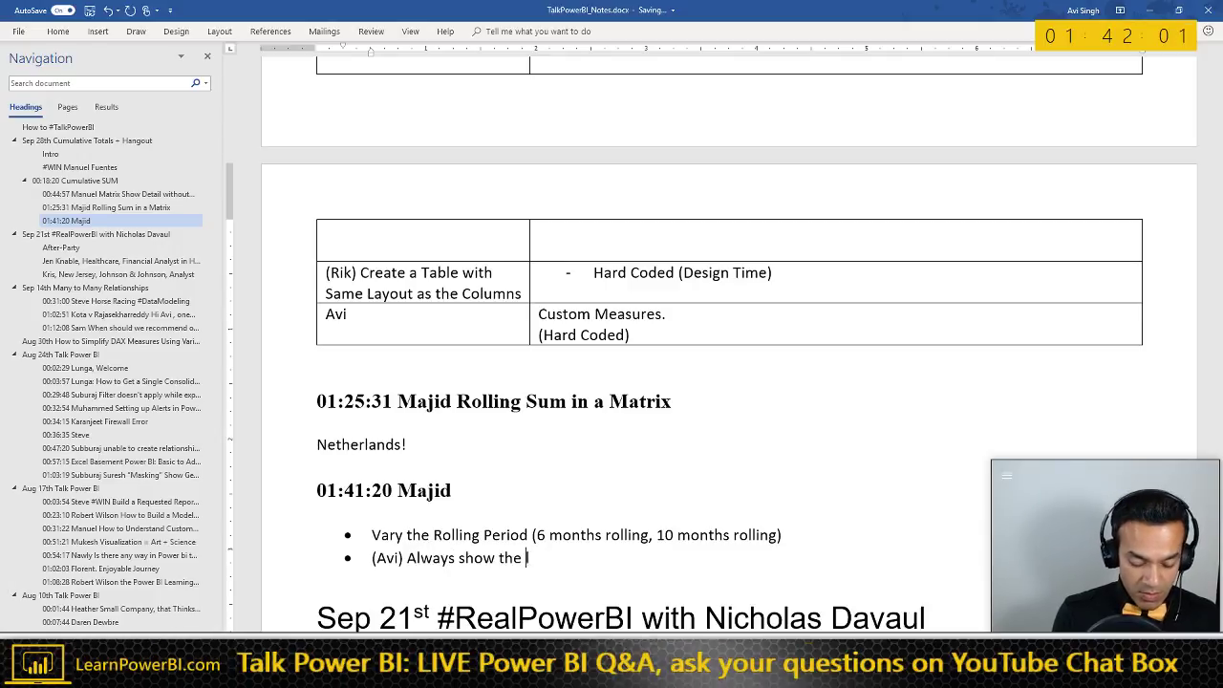
{"action": "type", "text": "last 12 Months"}
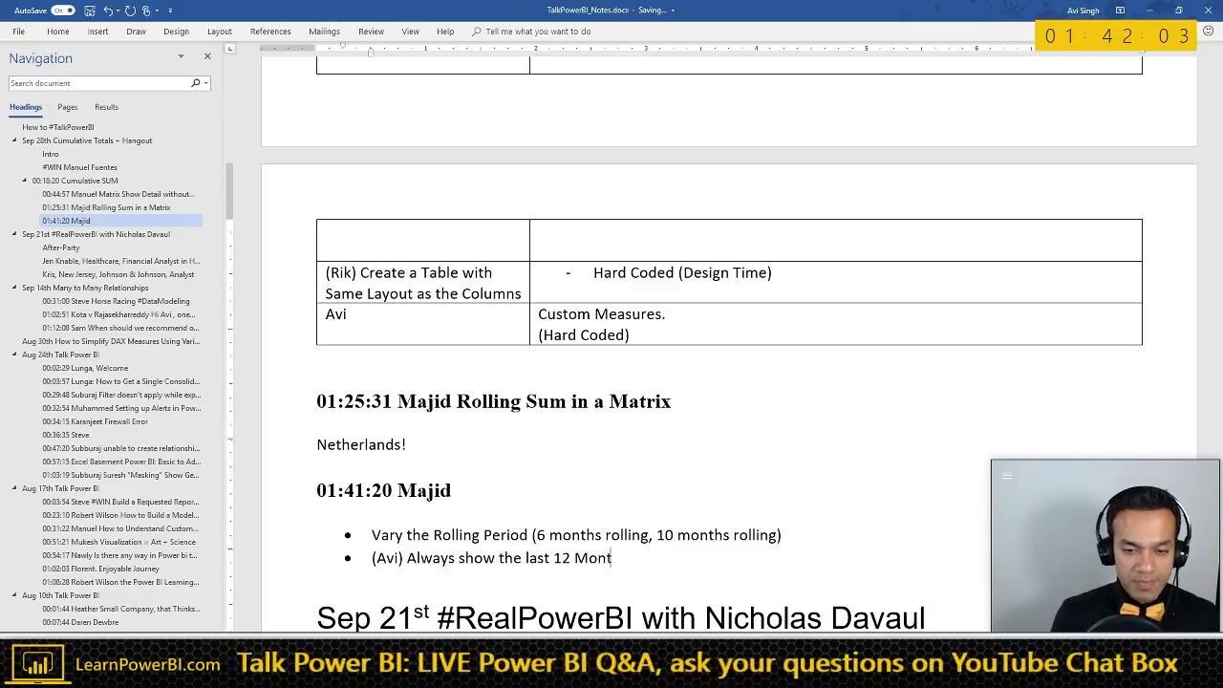
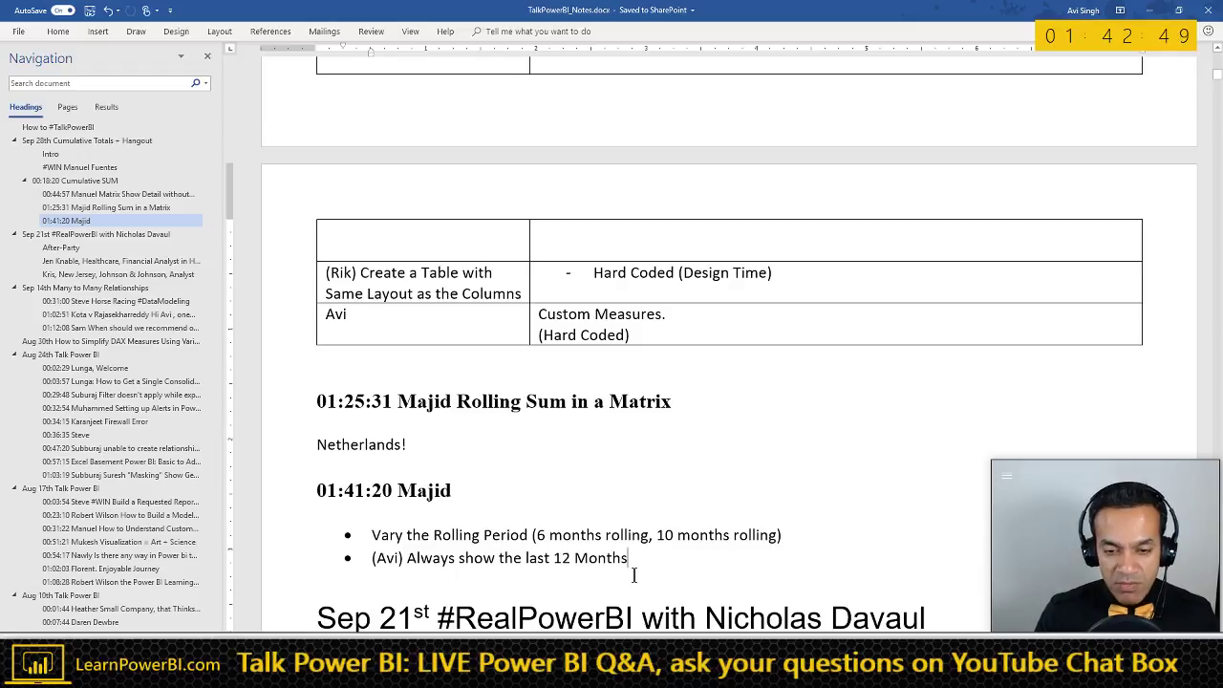
- Append ', 13 months' to the rolling periods listed in the first Majid bullet
{"action": "left_click", "coordinate": [777, 537]}
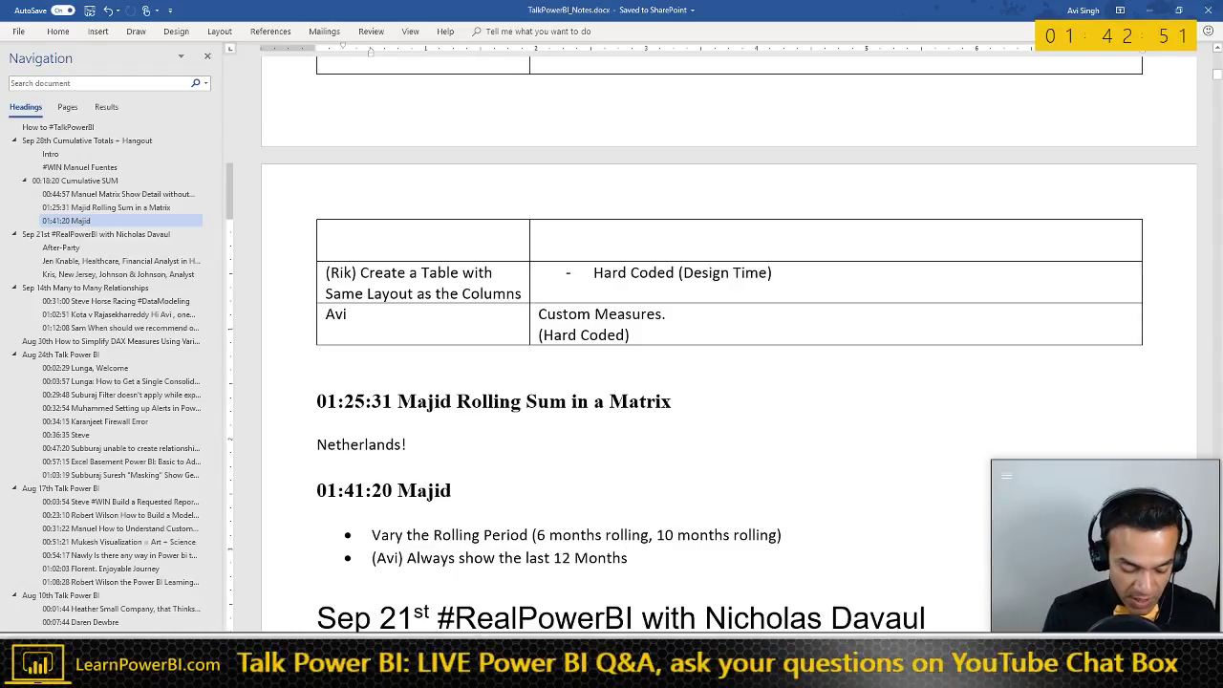
{"action": "type", "text": ", 13 months"}
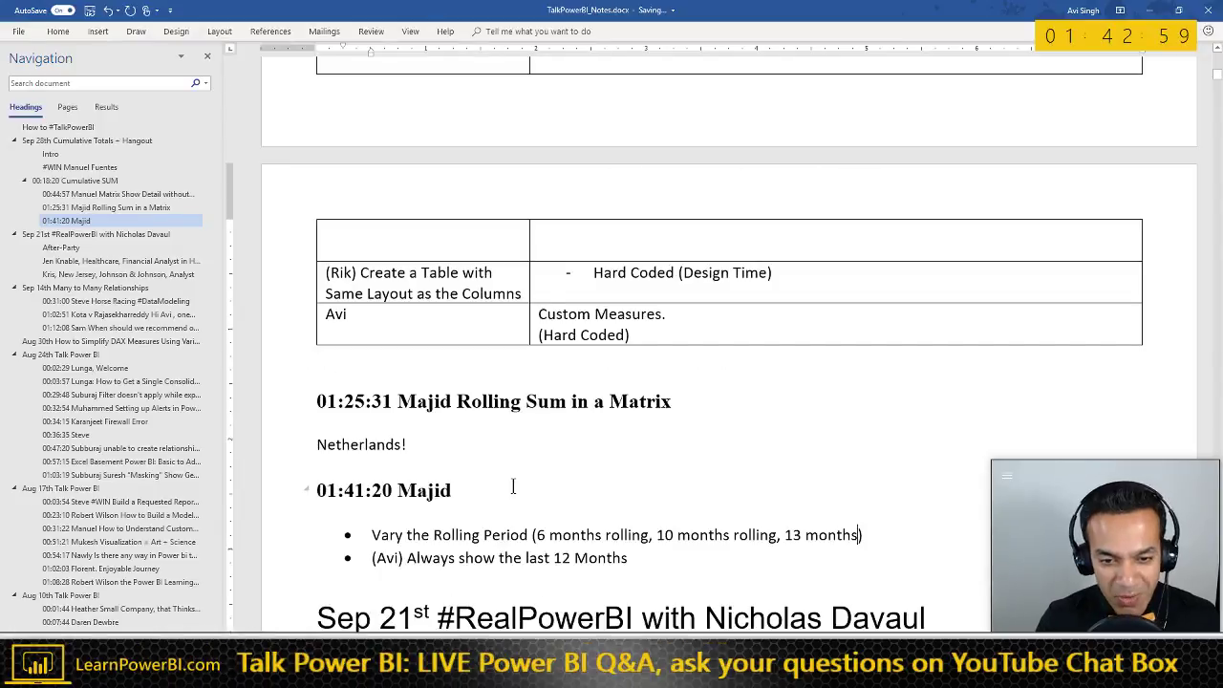
- In Power BI, enlarge the sales line chart and highlight its Sales series
{"action": "key", "text": "alt+Tab"}
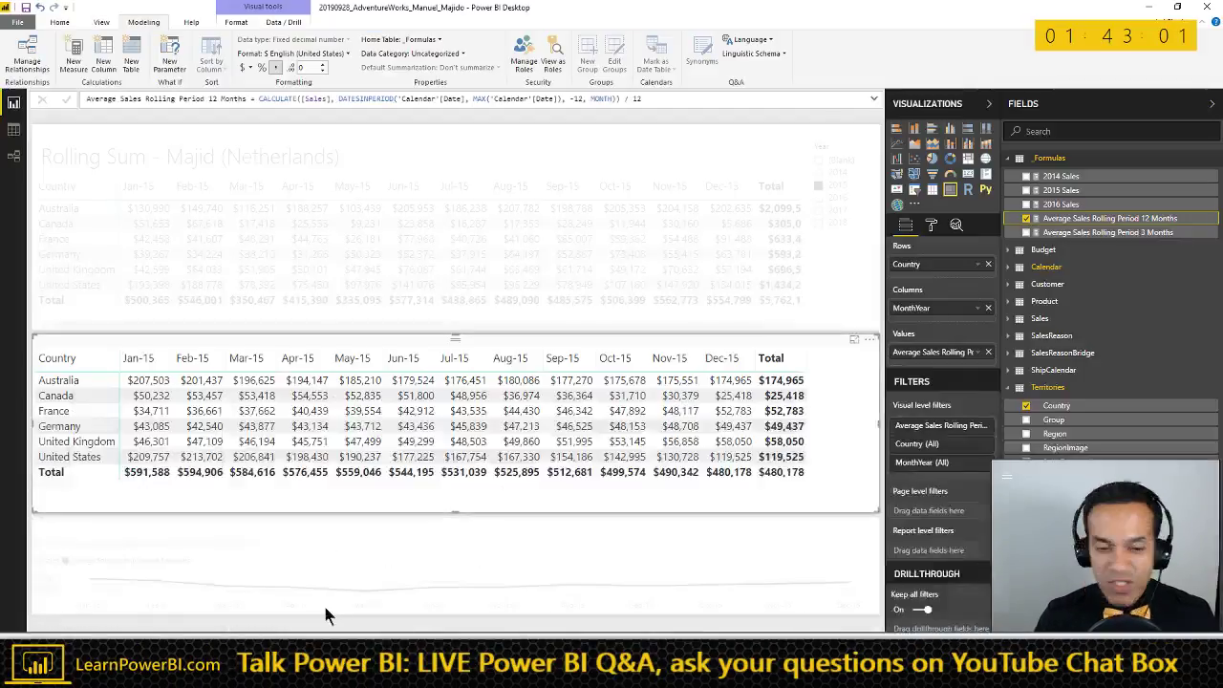
{"action": "left_click", "coordinate": [571, 558]}
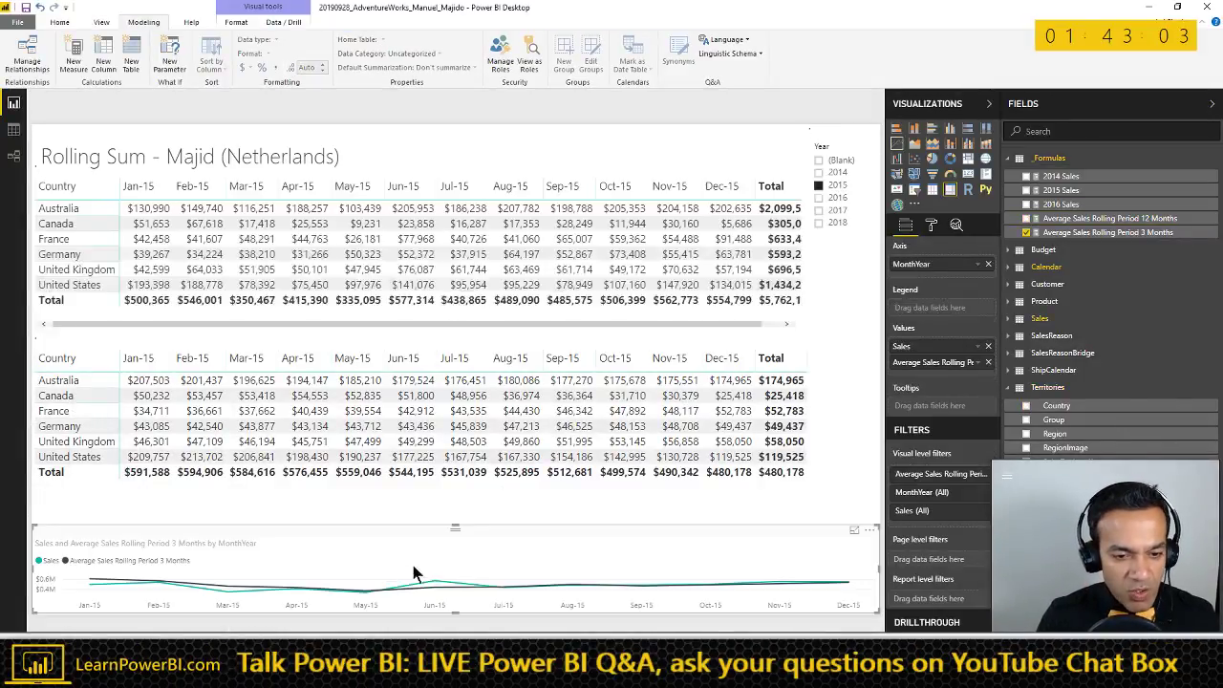
{"action": "left_click", "coordinate": [855, 529]}
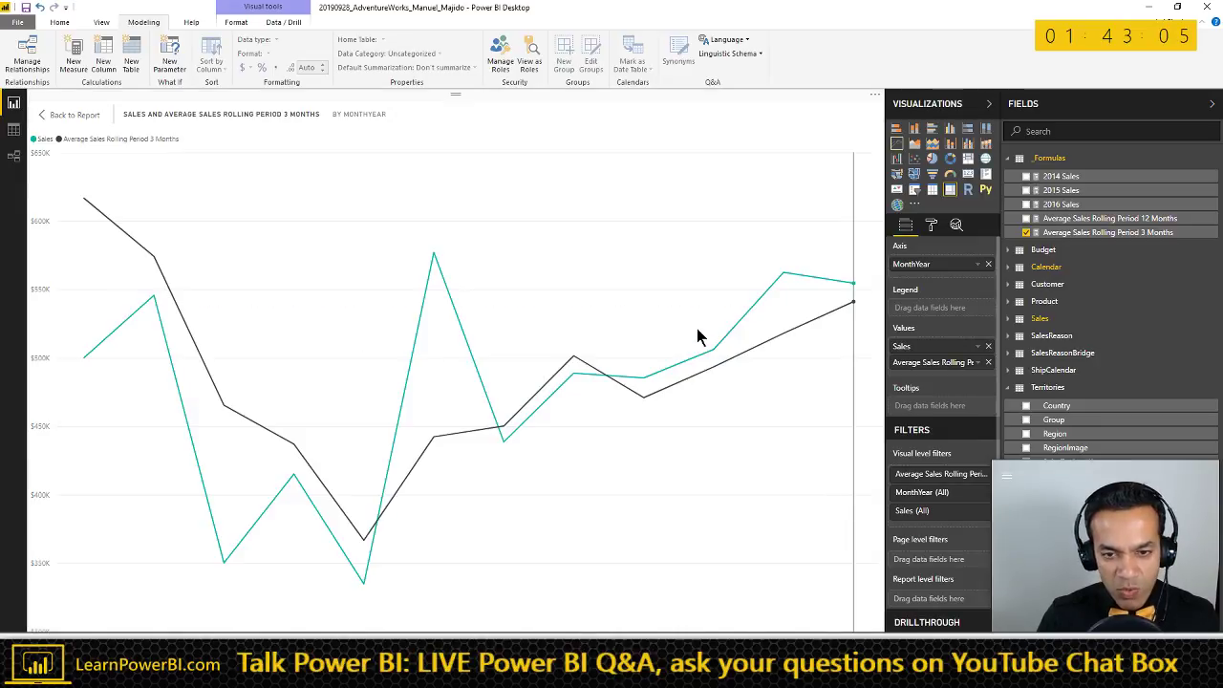
{"action": "left_click", "coordinate": [42, 142]}
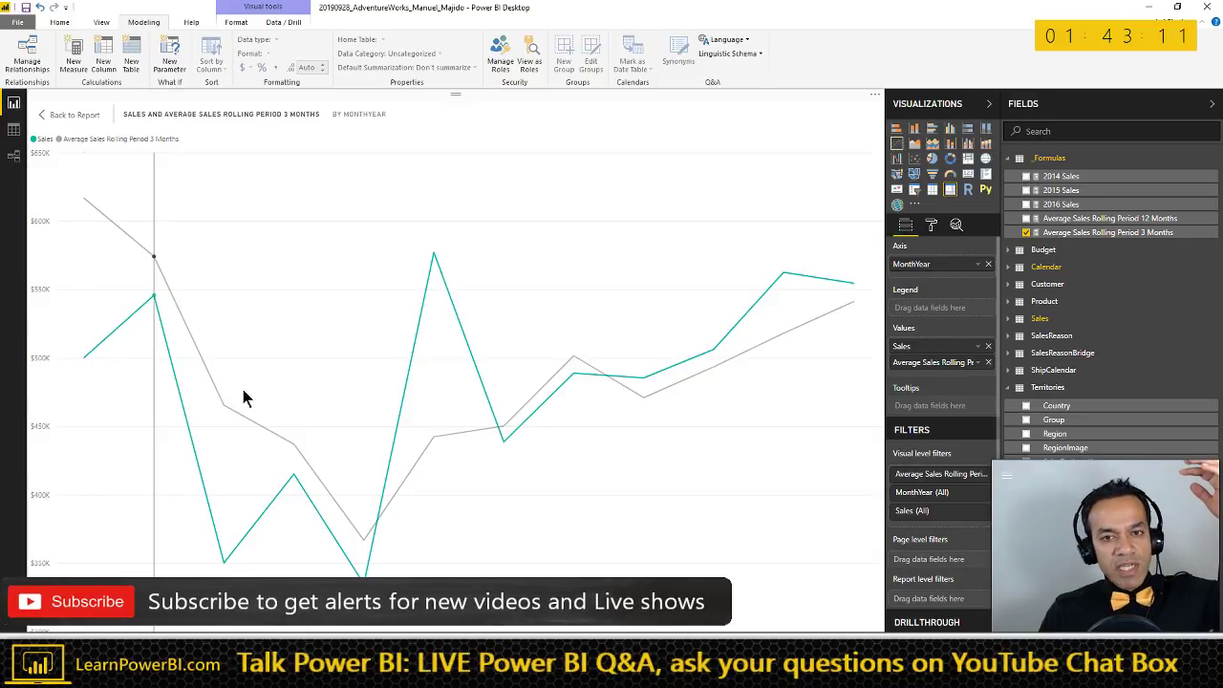
- Undo the 2015 year filter and re-enlarge the chart across all years
{"action": "left_click", "coordinate": [69, 115]}
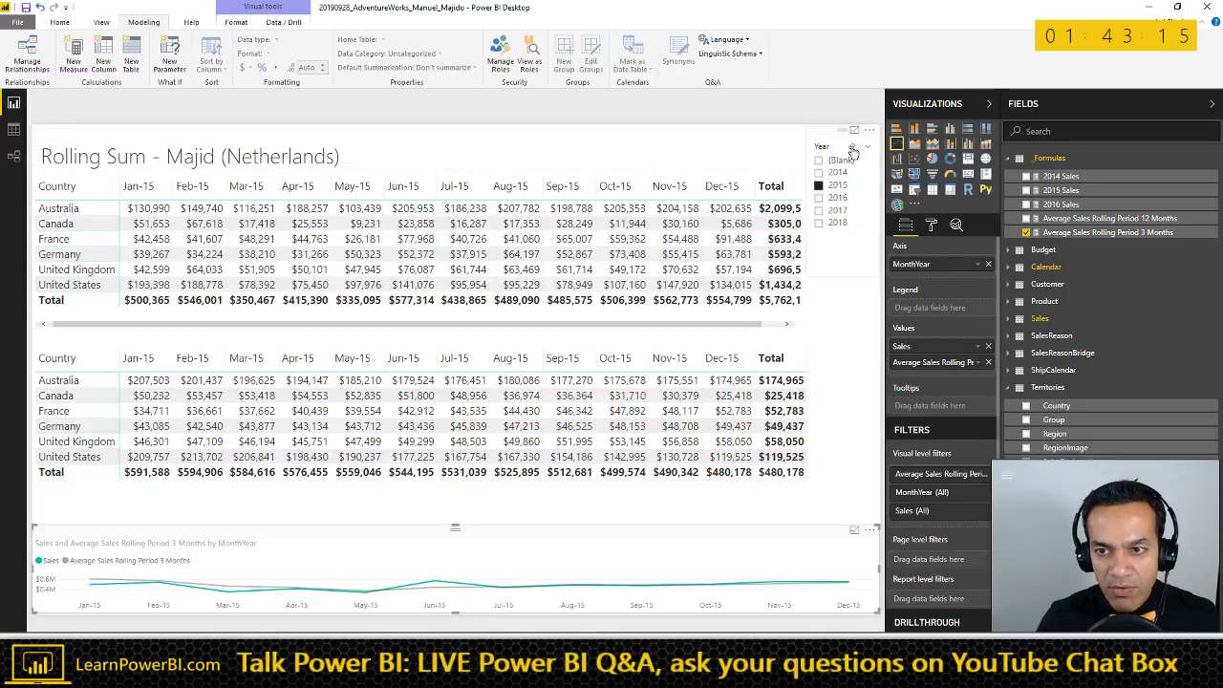
{"action": "key", "text": "ctrl+z"}
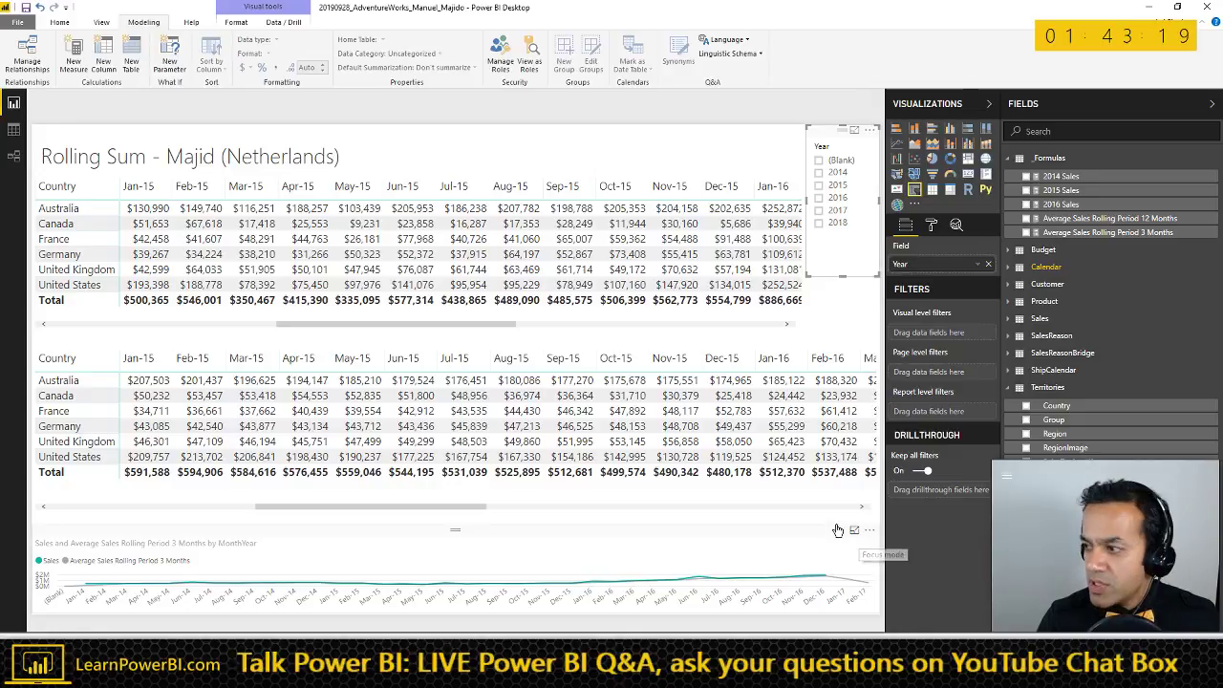
{"action": "left_click", "coordinate": [854, 529]}
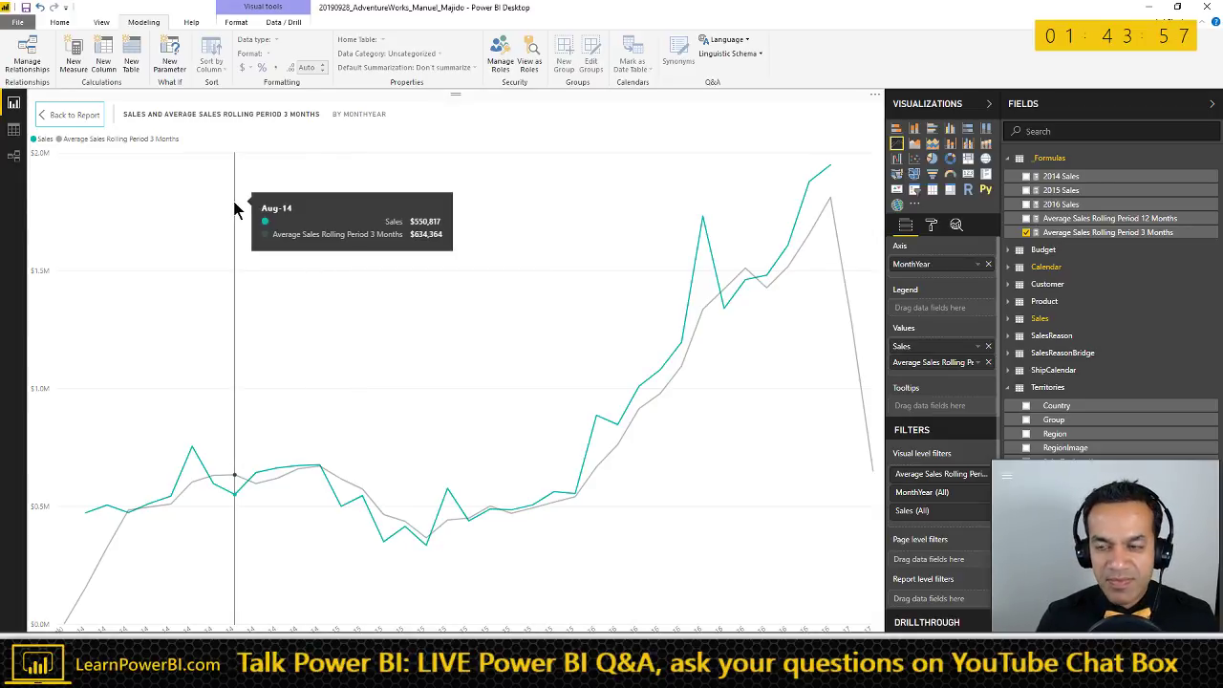
- Start a new measure in _Formulas and copy the full 3-month rolling-average DAX formula
{"action": "left_click", "coordinate": [1080, 233]}
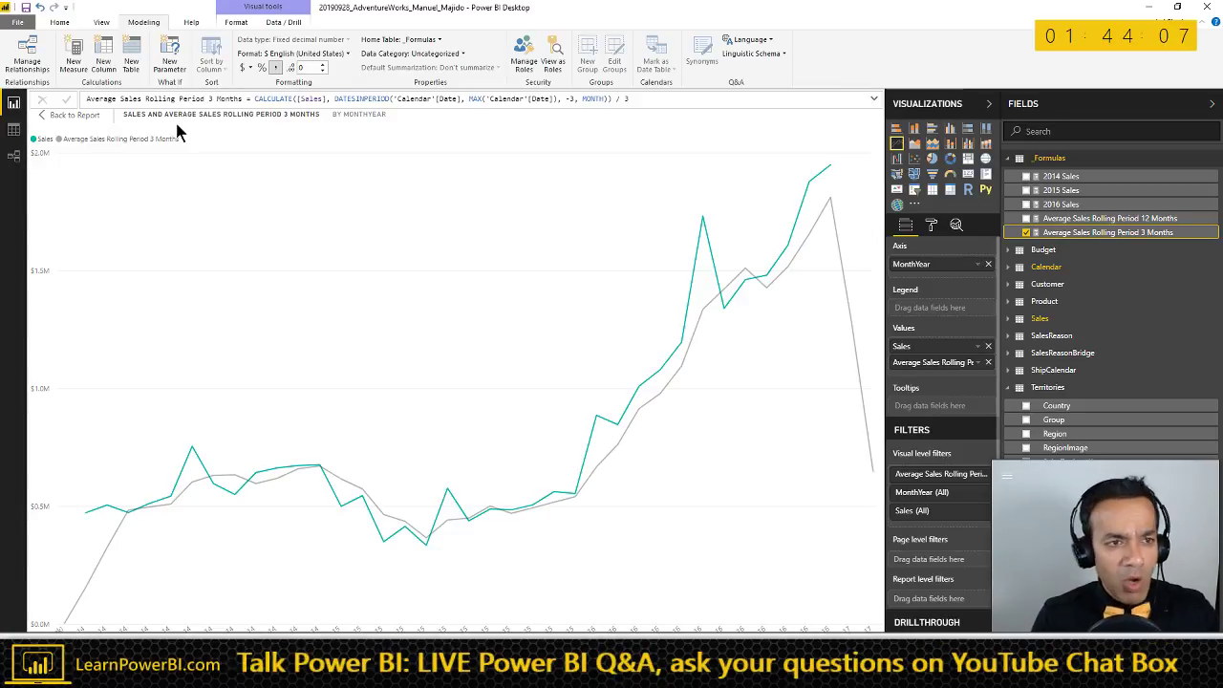
{"action": "left_click", "coordinate": [82, 65]}
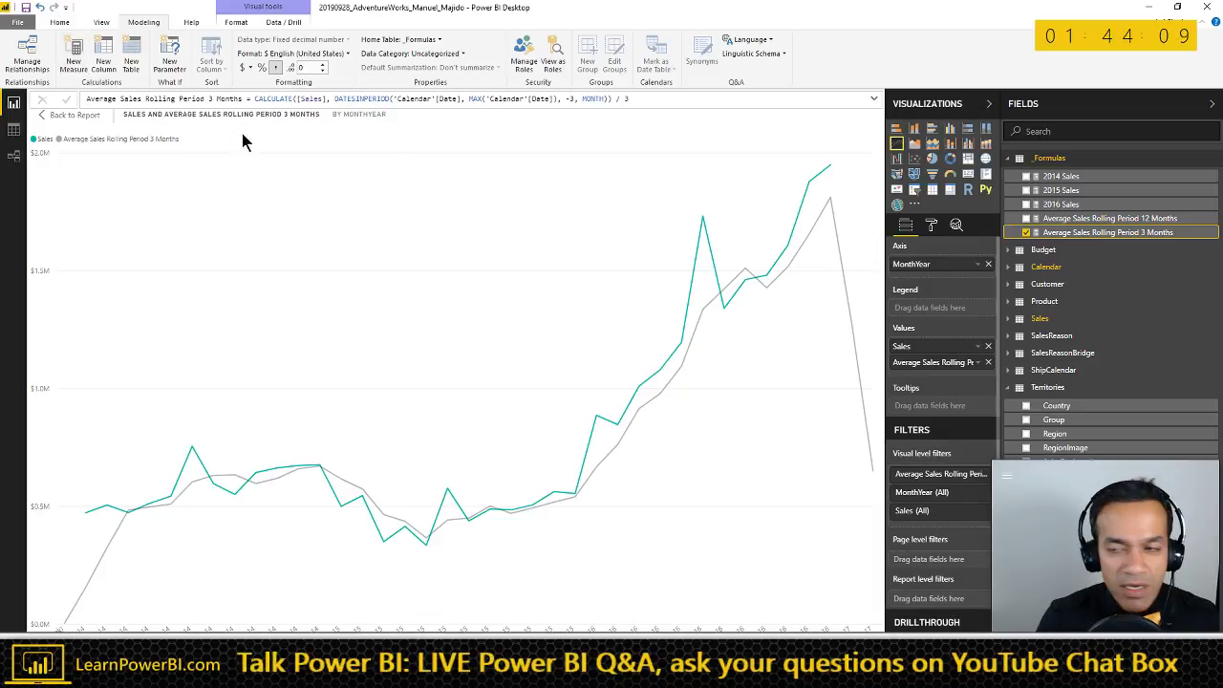
{"action": "left_click", "coordinate": [1074, 238]}
{"action": "left_click", "coordinate": [325, 99]}
{"action": "key", "text": "ctrl+a"}
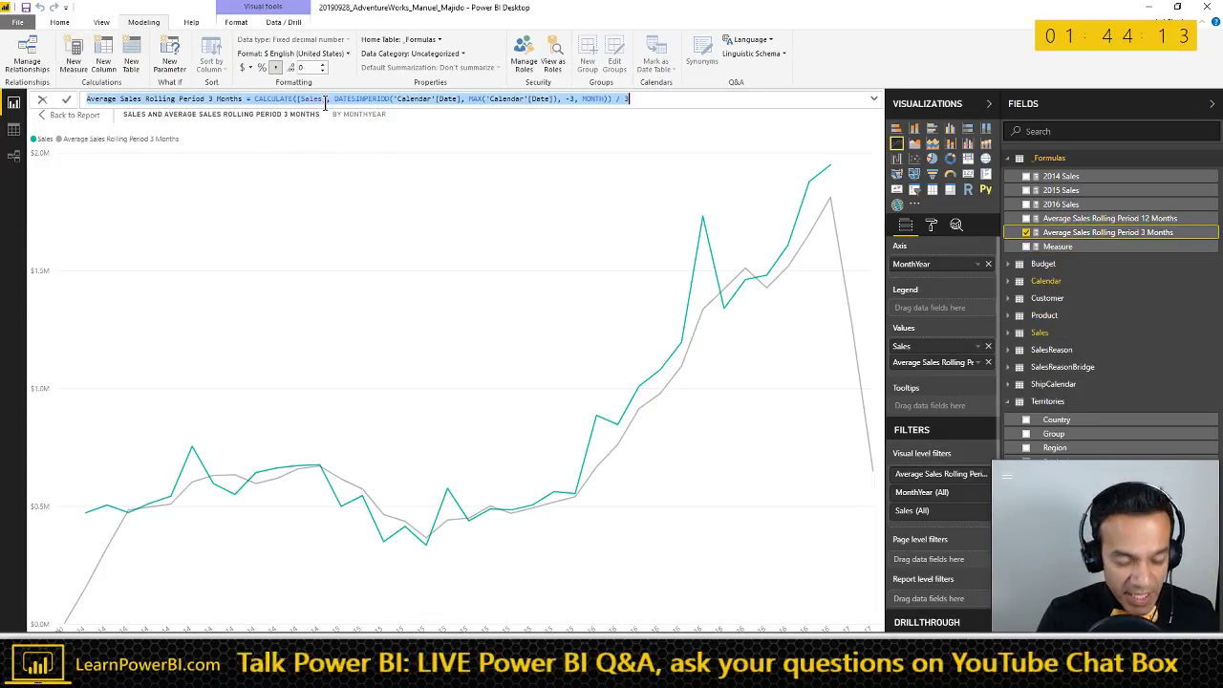
{"action": "left_click", "coordinate": [316, 143]}
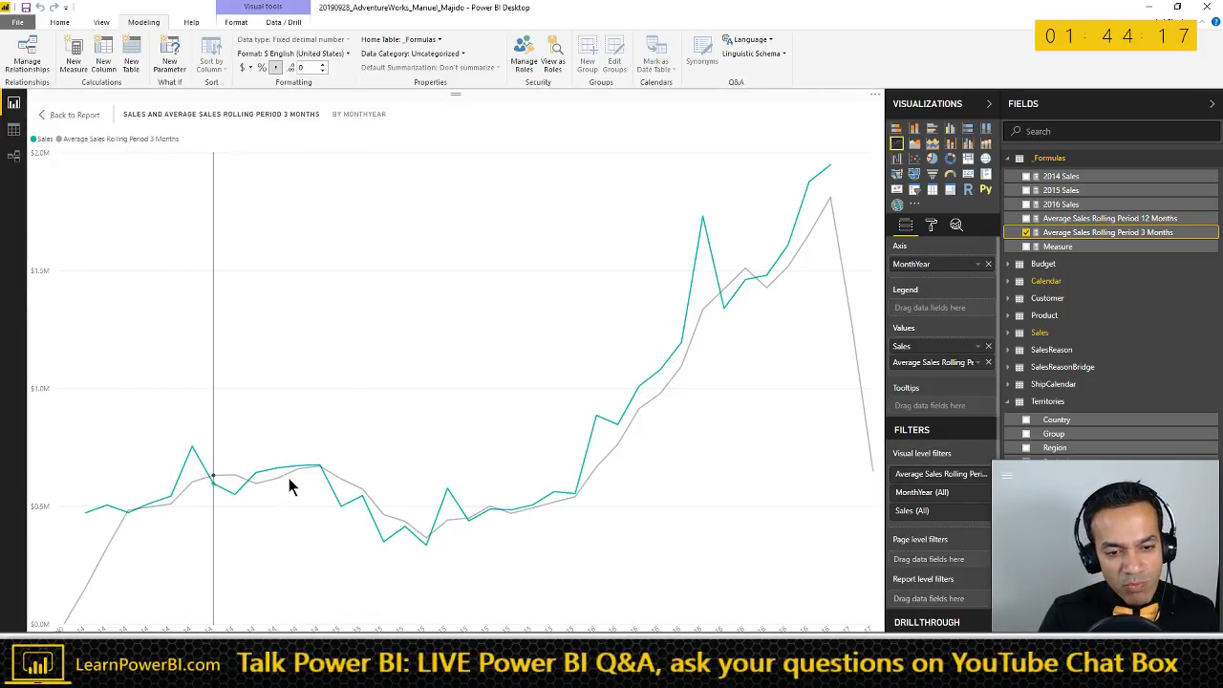
- Compare the 3-month rolling average with Sales on the enlarged all-months chart
{"action": "left_click", "coordinate": [101, 141]}
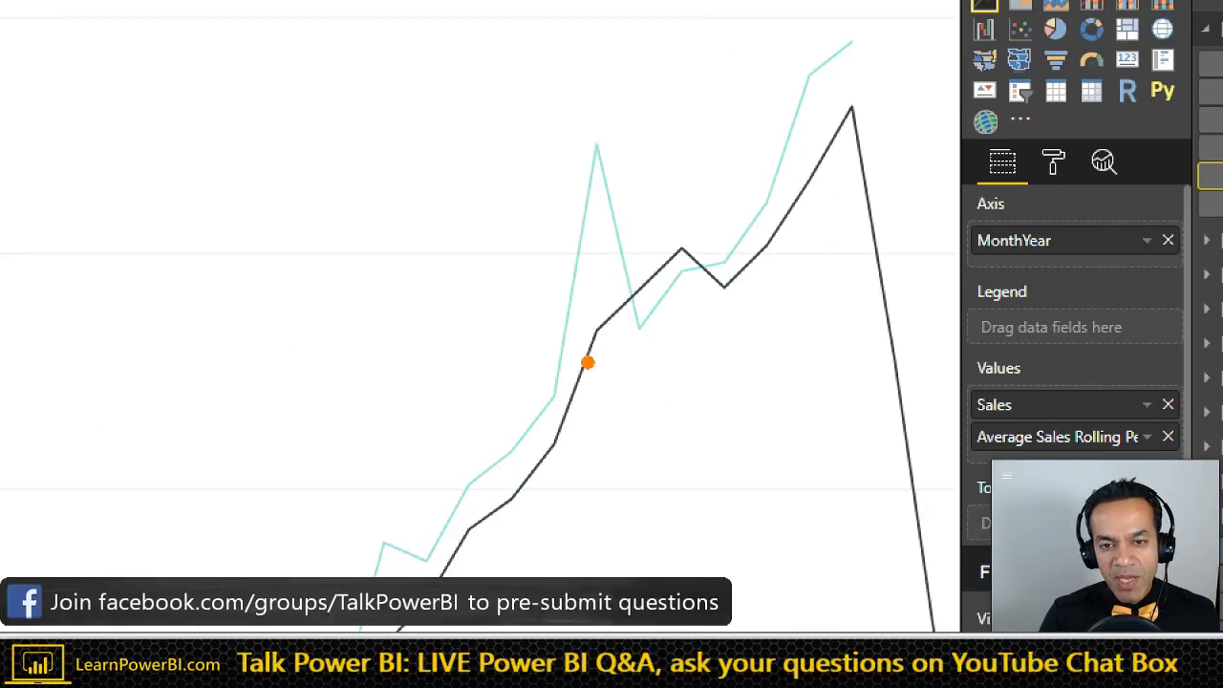
{"action": "left_click_drag", "start_coordinate": [585, 124], "coordinate": [585, 251]}
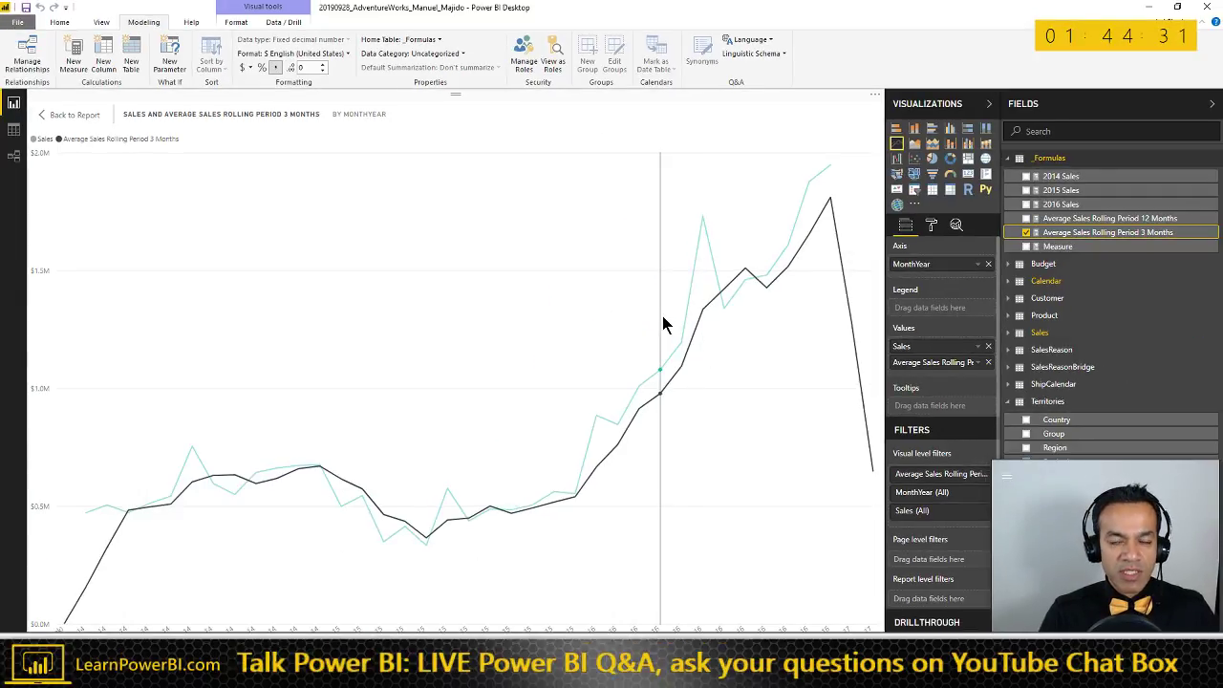
{"action": "mouse_move", "coordinate": [664, 320]}
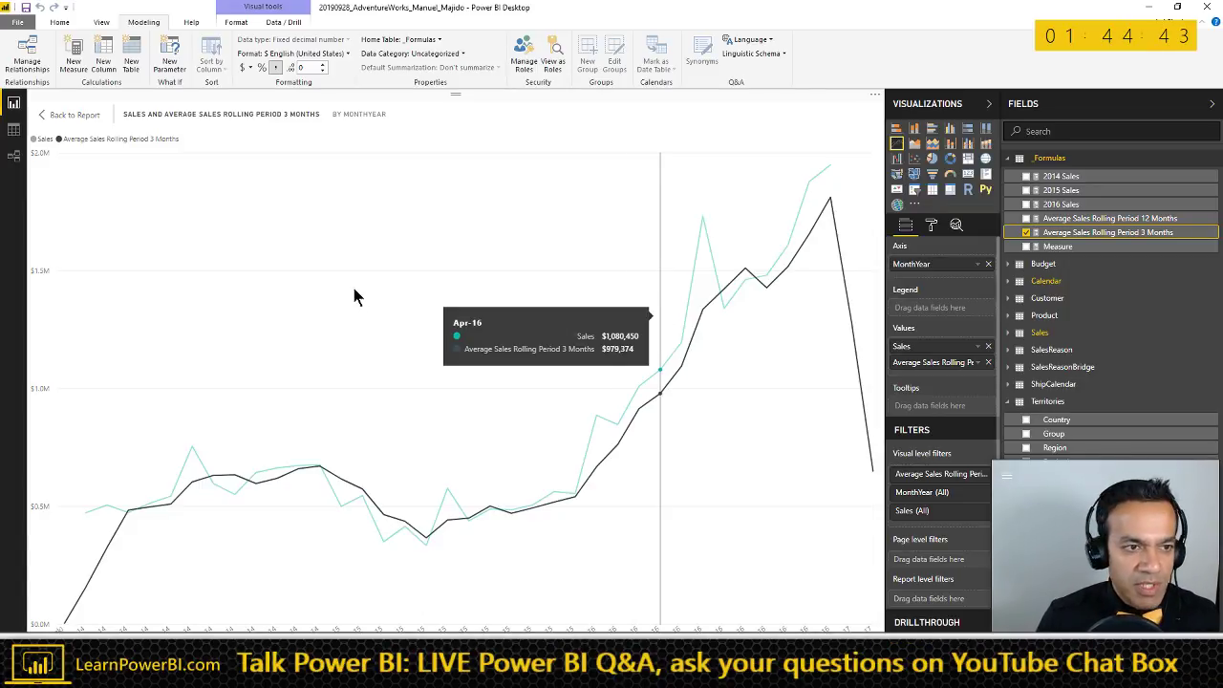
{"action": "left_click", "coordinate": [69, 114]}
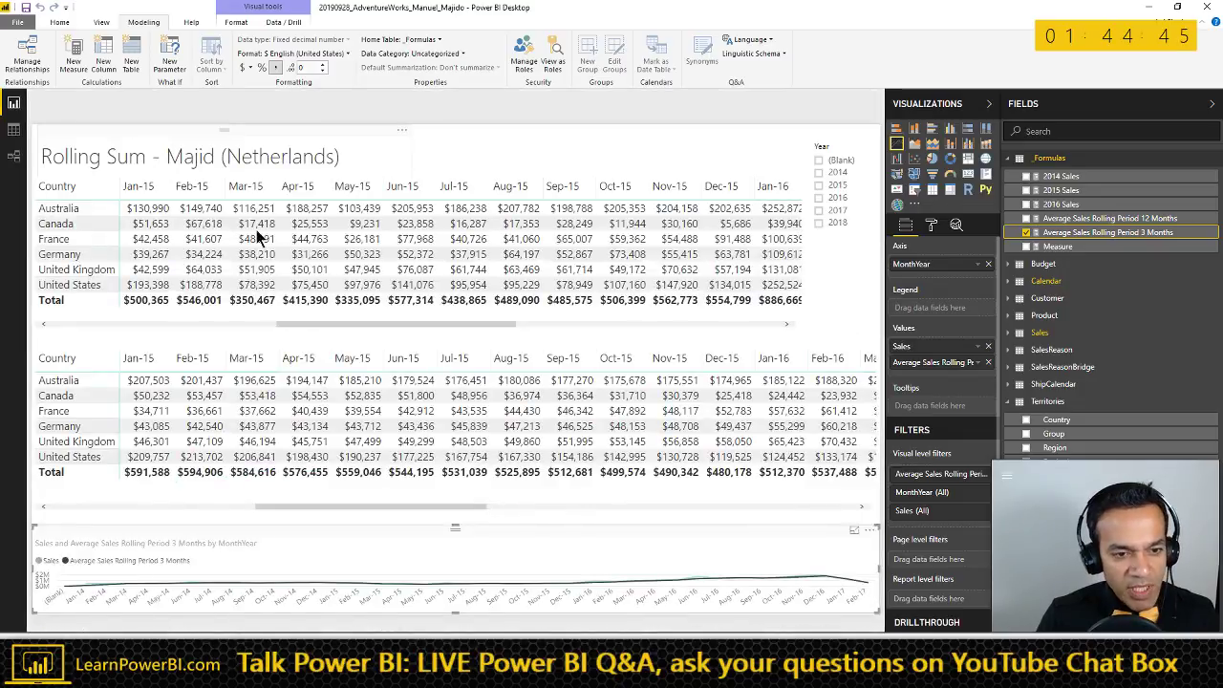
{"action": "left_click", "coordinate": [855, 531]}
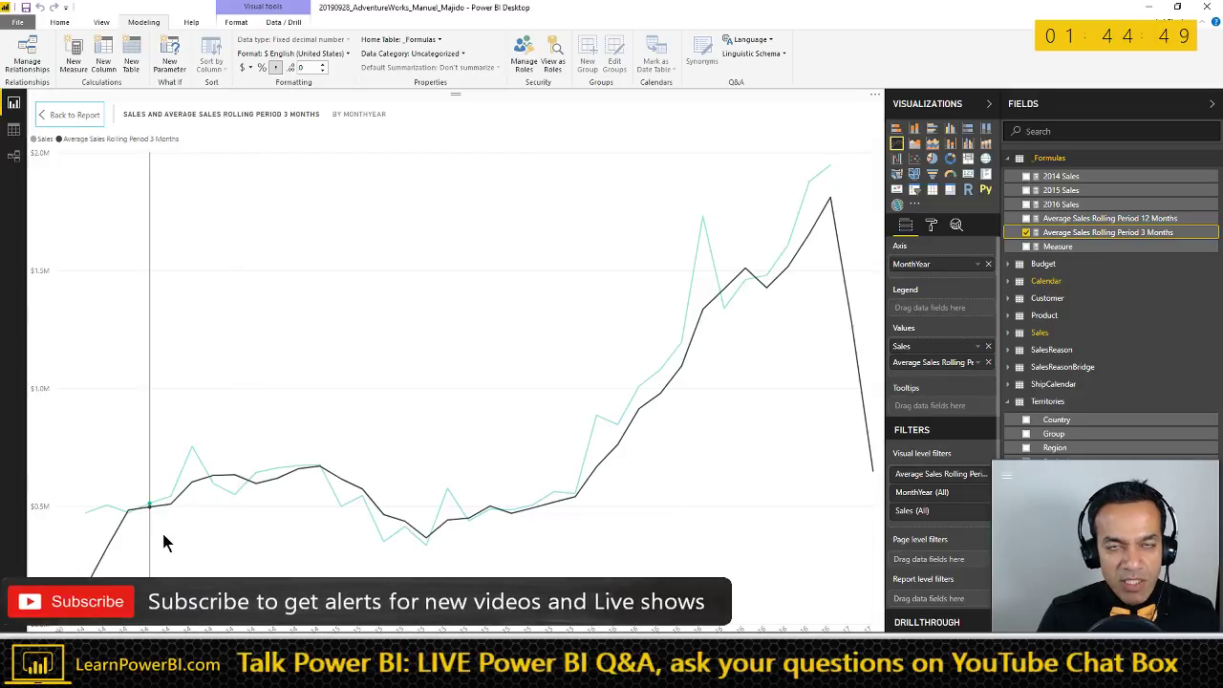
{"action": "mouse_move", "coordinate": [164, 542]}
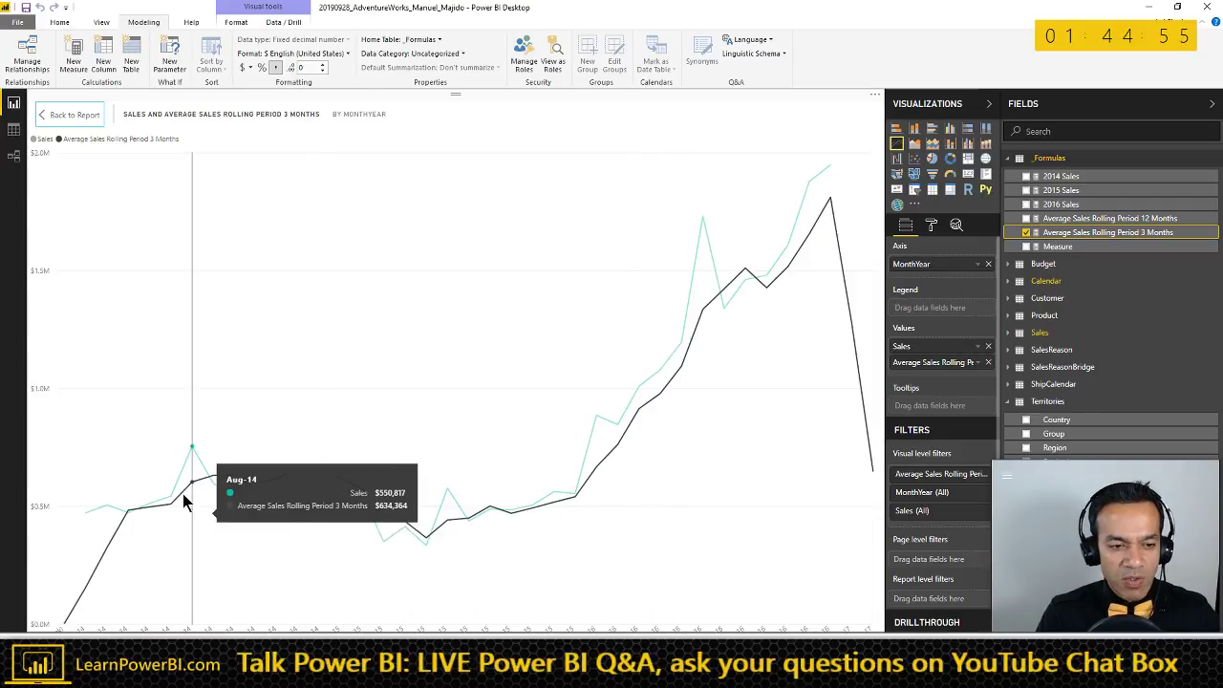
{"action": "left_click", "coordinate": [45, 140]}
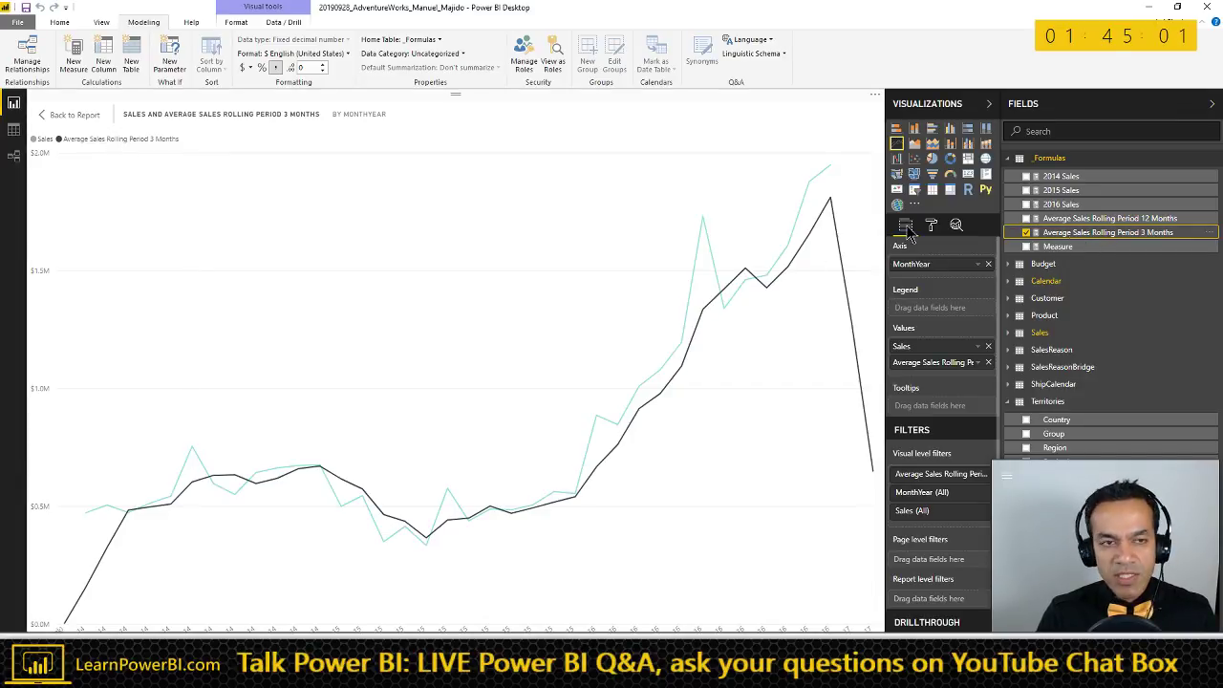
- Create Average Sales Rolling Period 6 Months from the 3-month formula, using 6, and add it to the chart
{"action": "triple_click", "coordinate": [429, 103]}
{"action": "key", "text": "ctrl+c"}
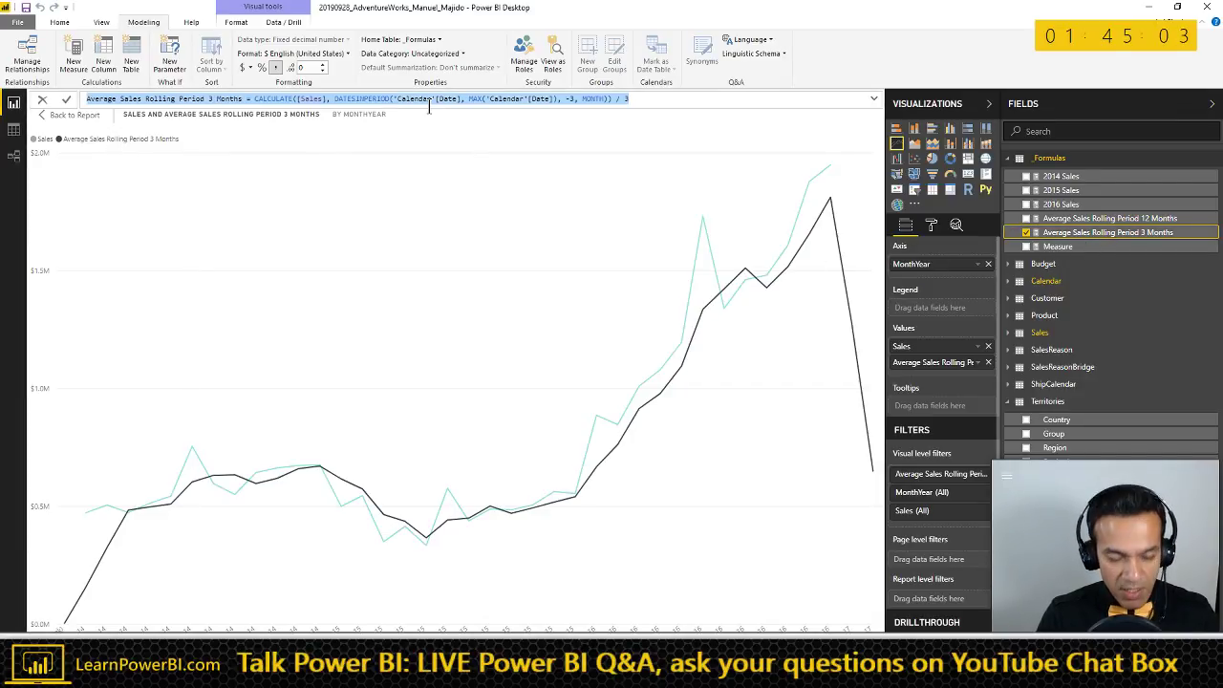
{"action": "left_click", "coordinate": [1058, 247]}
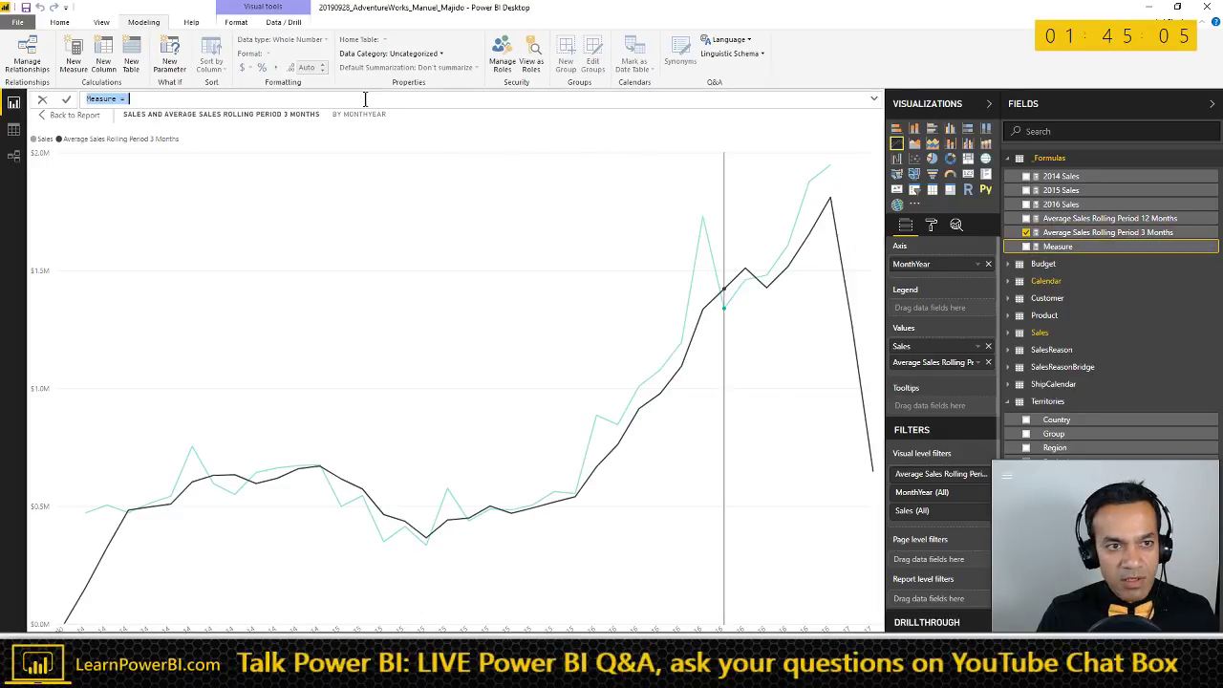
{"action": "key", "text": "ctrl+v"}
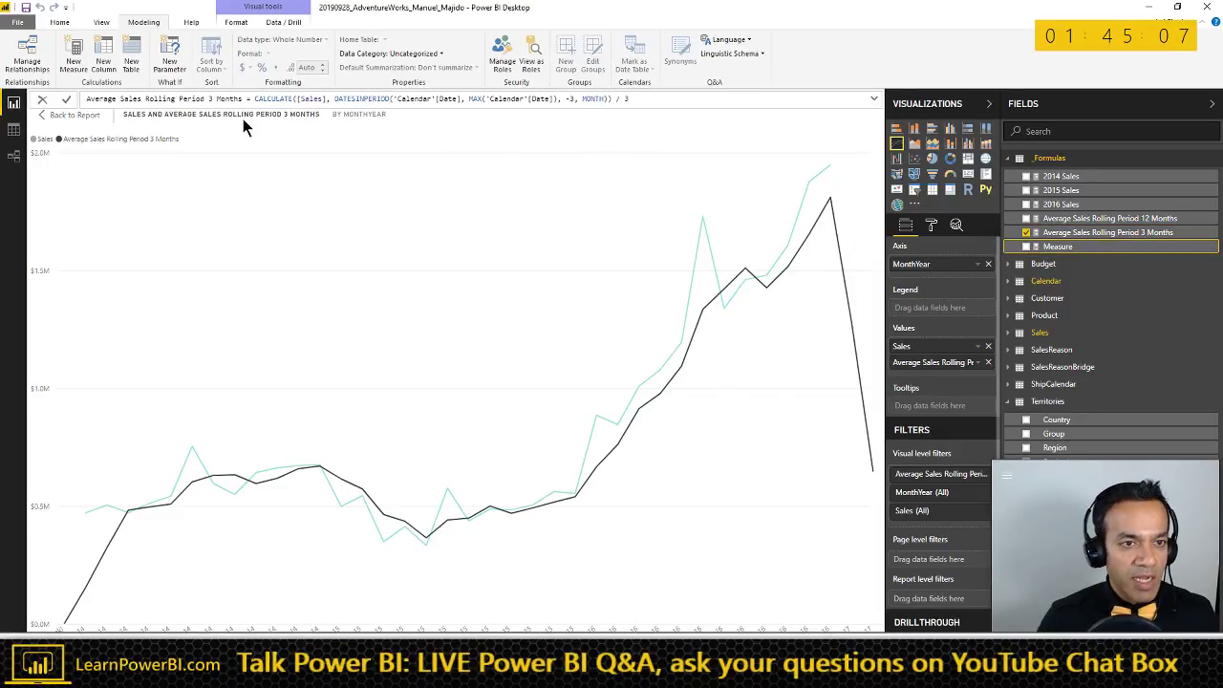
{"action": "left_click", "coordinate": [214, 101]}
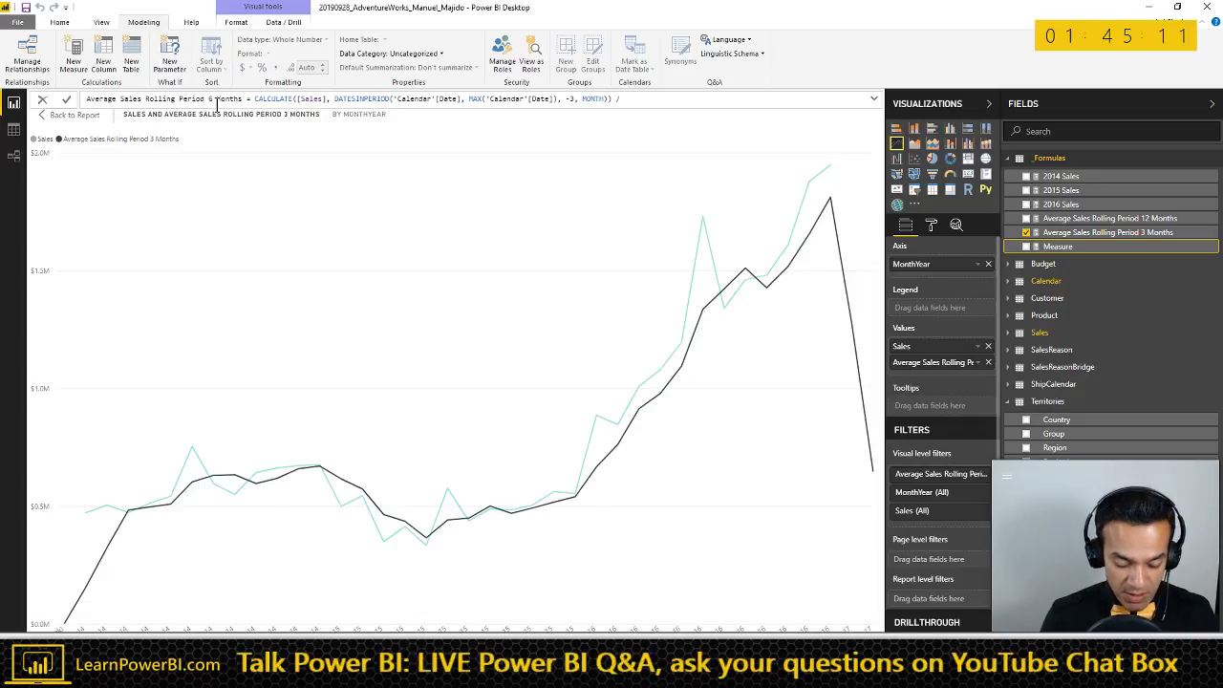
{"action": "type", "text": "6"}
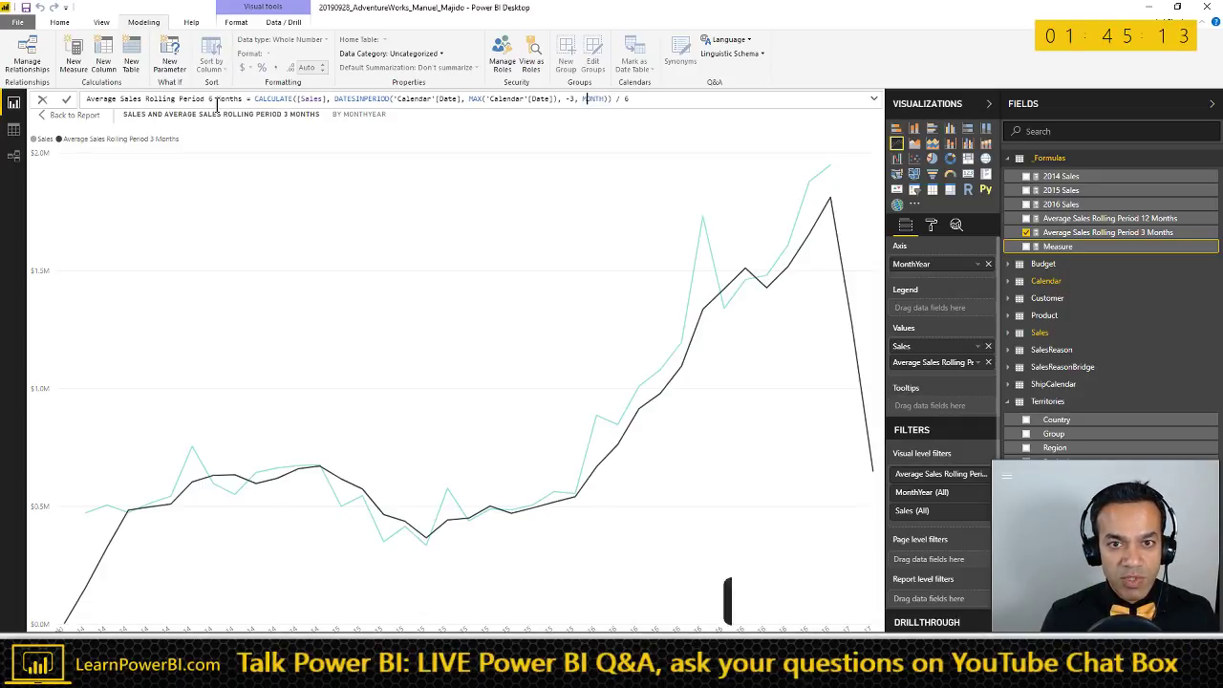
{"action": "key", "text": "Left"}
{"action": "key", "text": "Left"}
{"action": "key", "text": "shift+Left"}
{"action": "type", "text": "6"}
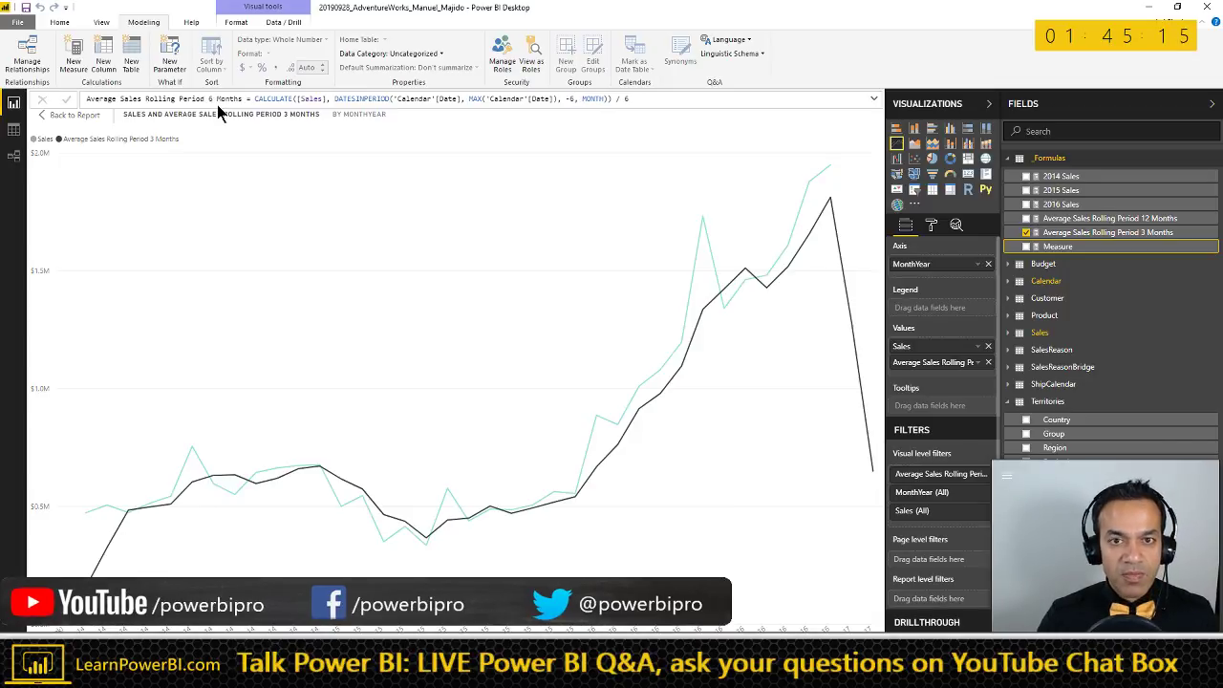
{"action": "key", "text": "Return"}
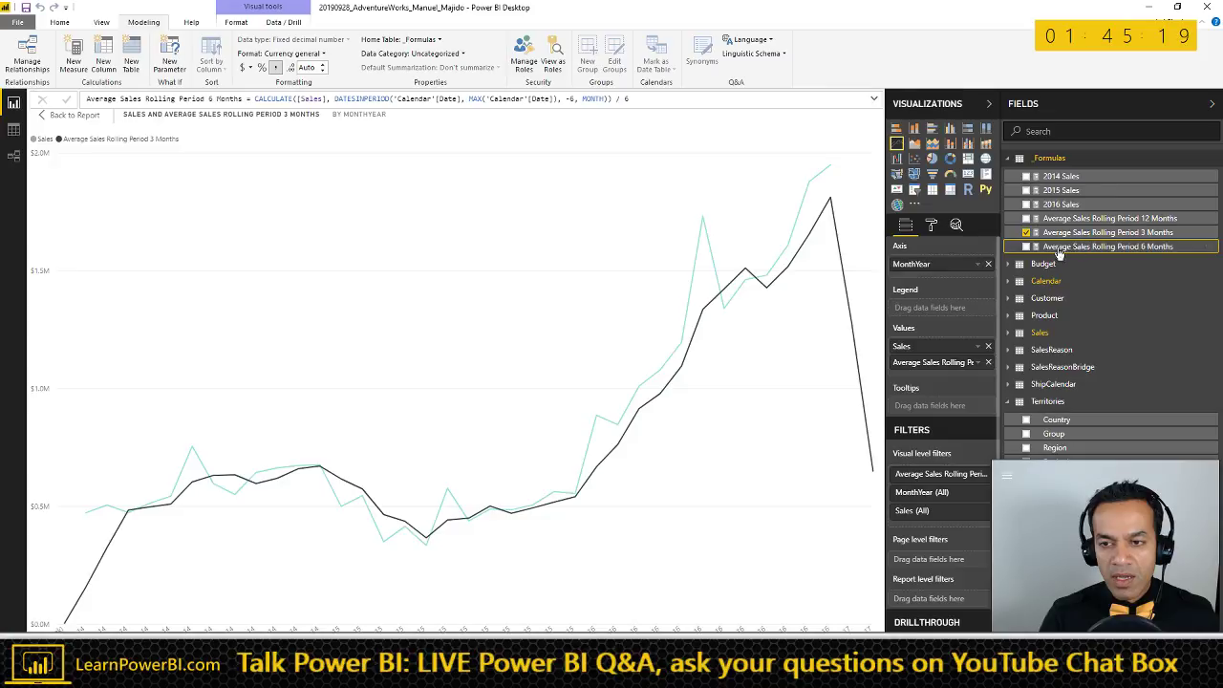
{"action": "left_click_drag", "start_coordinate": [1063, 253], "coordinate": [960, 363]}
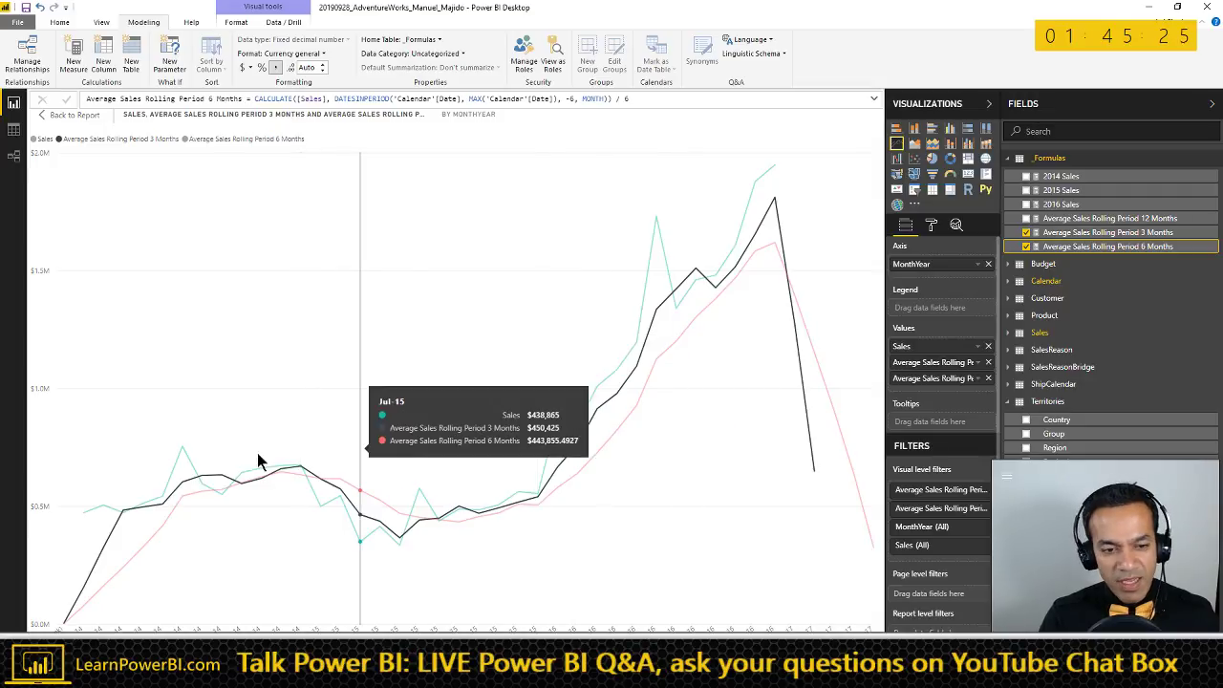
- Highlight the 6-month average line and annotate its rising trend on the chart, then clear the marks
{"action": "left_click", "coordinate": [241, 141]}
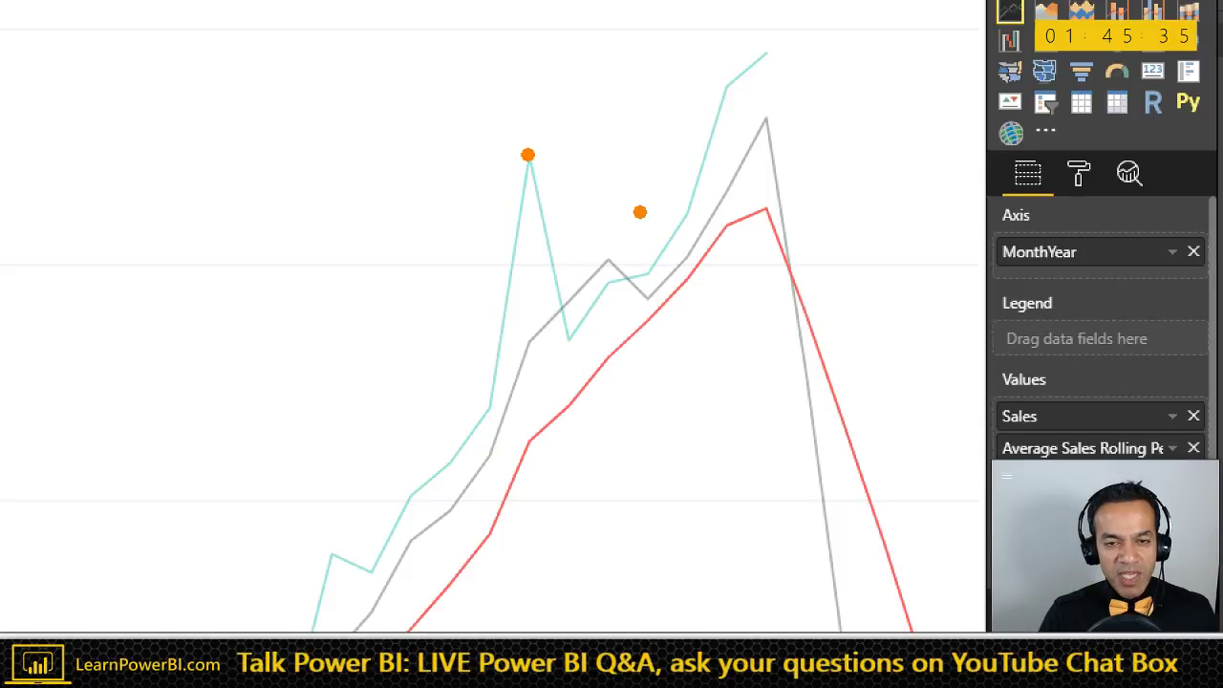
{"action": "left_click_drag", "start_coordinate": [491, 455], "coordinate": [562, 334]}
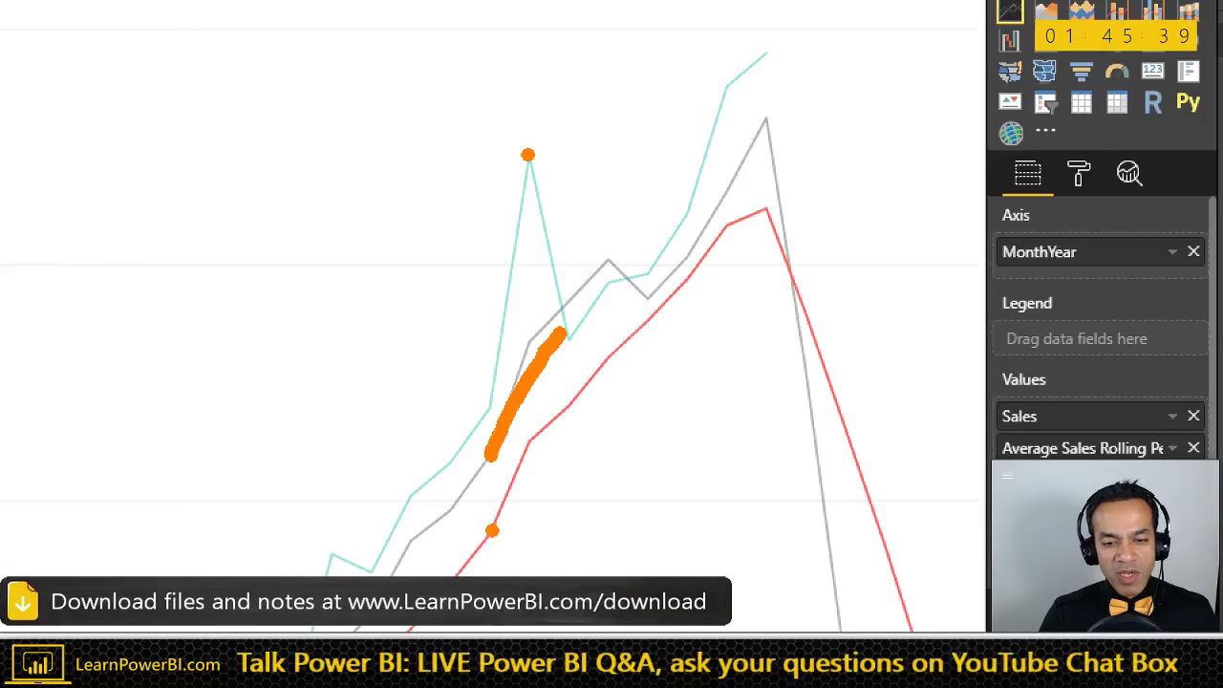
{"action": "mouse_move", "coordinate": [491, 528]}
{"action": "left_mouse_down"}
{"action": "mouse_move", "coordinate": [544, 423]}
{"action": "mouse_move", "coordinate": [745, 241]}
{"action": "left_mouse_up"}
{"action": "key", "text": "ctrl+z"}
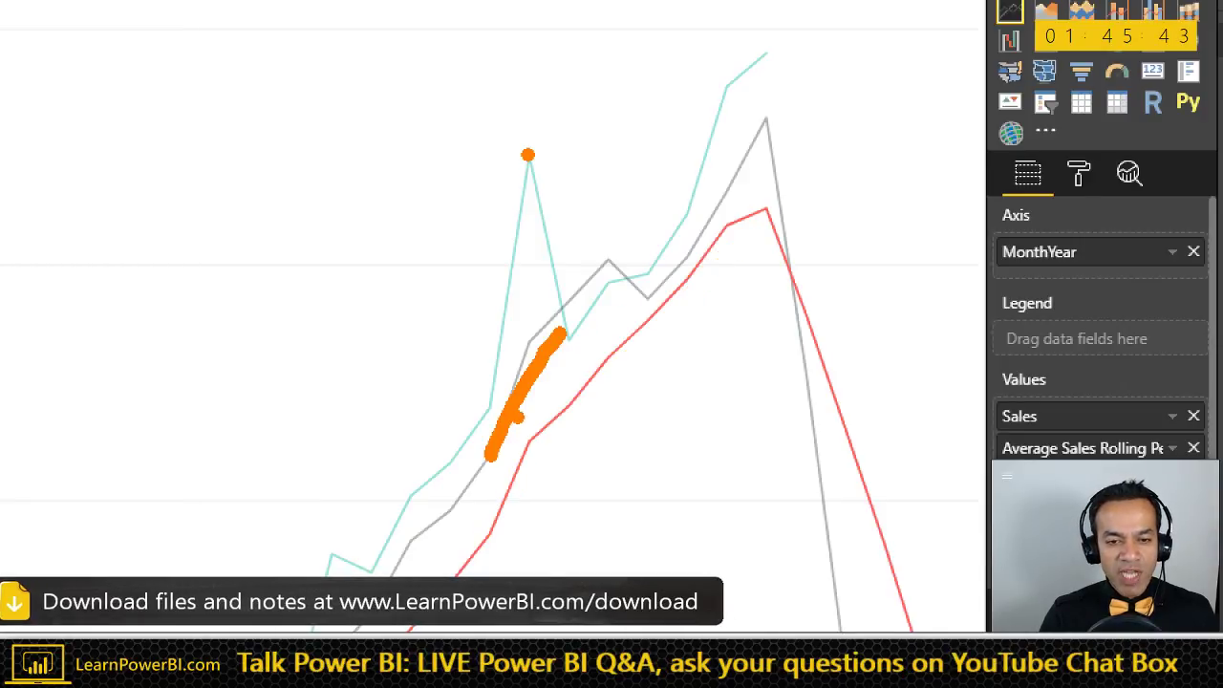
{"action": "key", "text": "ctrl+z"}
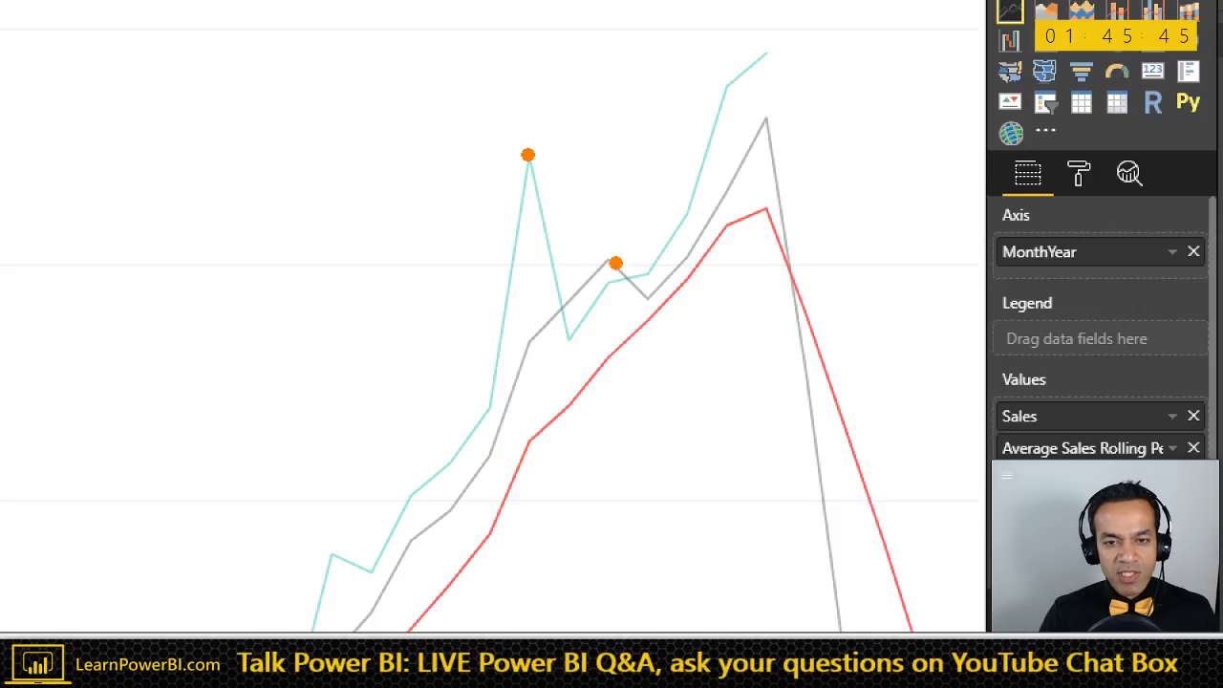
{"action": "left_click_drag", "start_coordinate": [614, 262], "coordinate": [649, 294]}
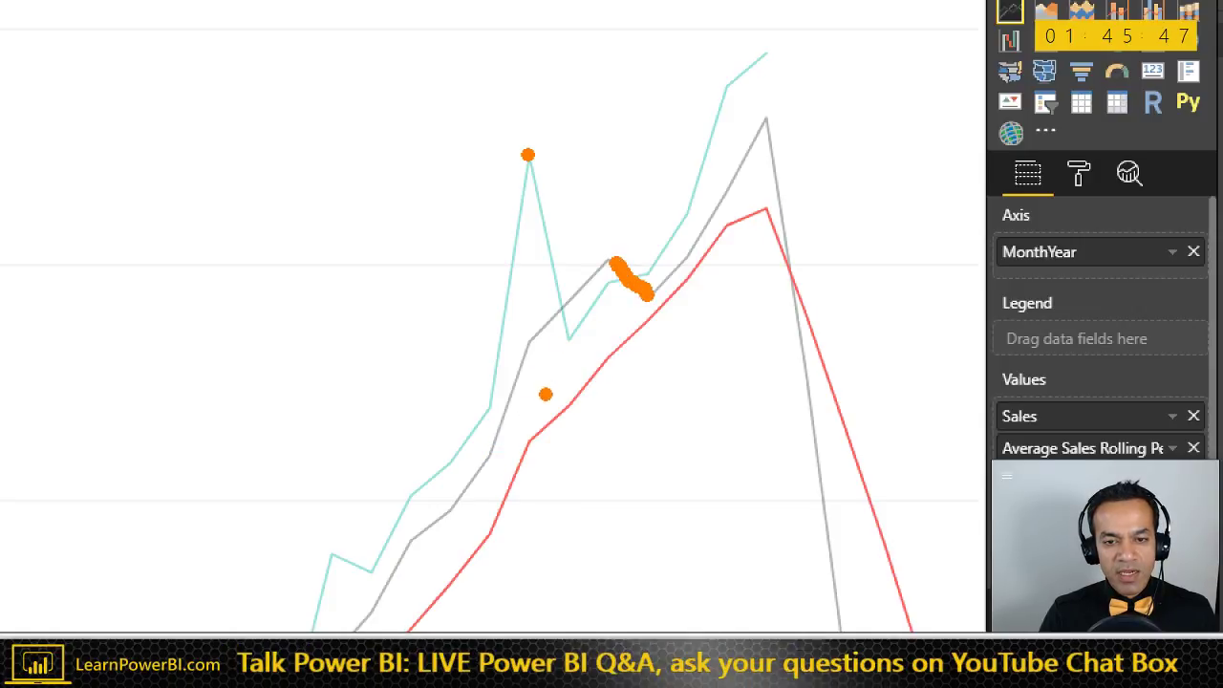
{"action": "mouse_move", "coordinate": [543, 424]}
{"action": "left_mouse_down"}
{"action": "mouse_move", "coordinate": [642, 341]}
{"action": "mouse_move", "coordinate": [755, 220]}
{"action": "left_mouse_up"}
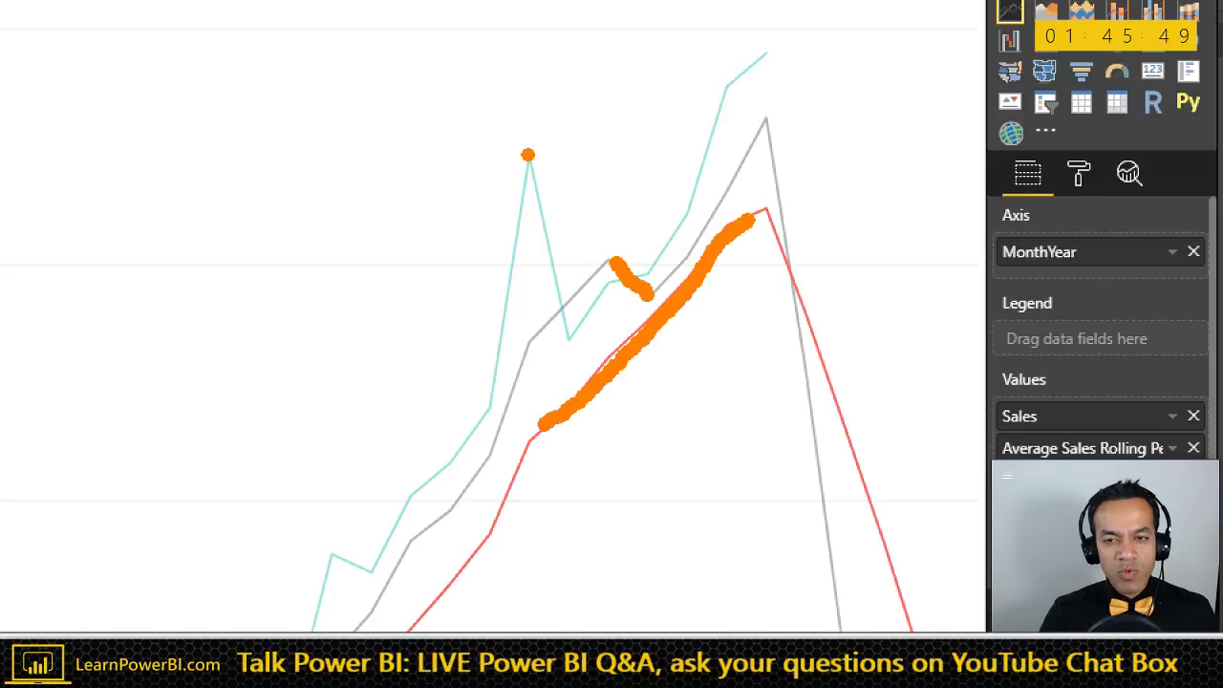
{"action": "key", "text": "Escape"}
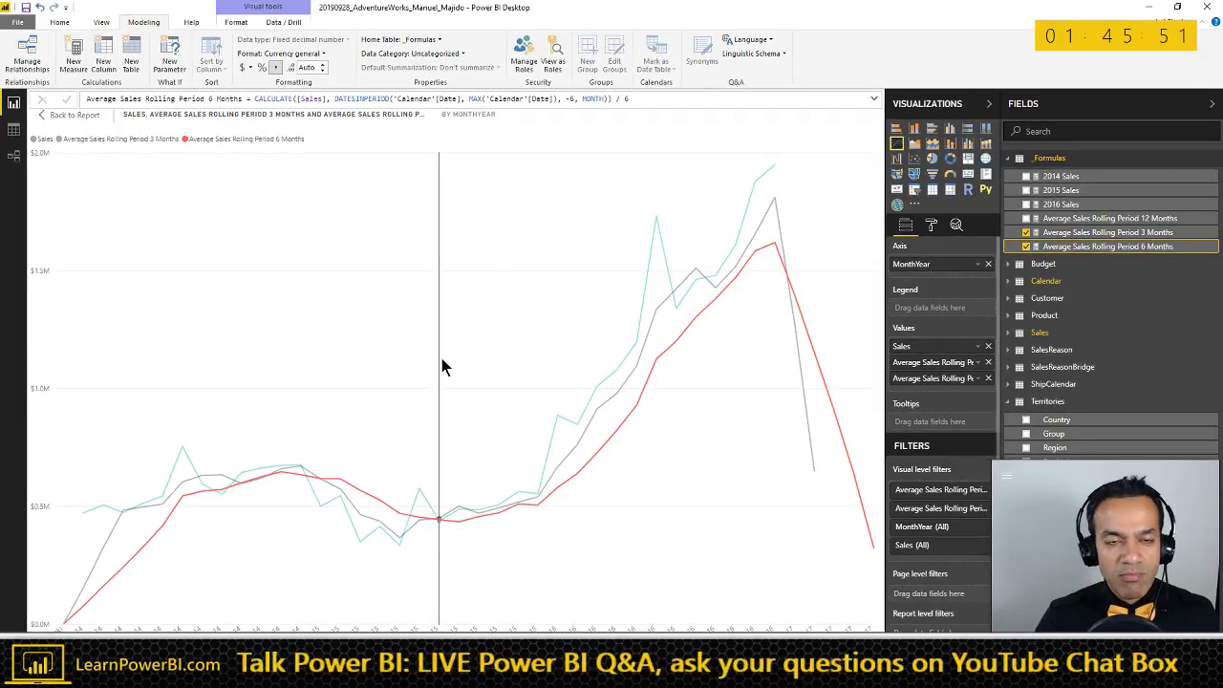
- Return to the report page, select the Rolling Period 3 Months measure, and go to Word
{"action": "mouse_move", "coordinate": [442, 366]}
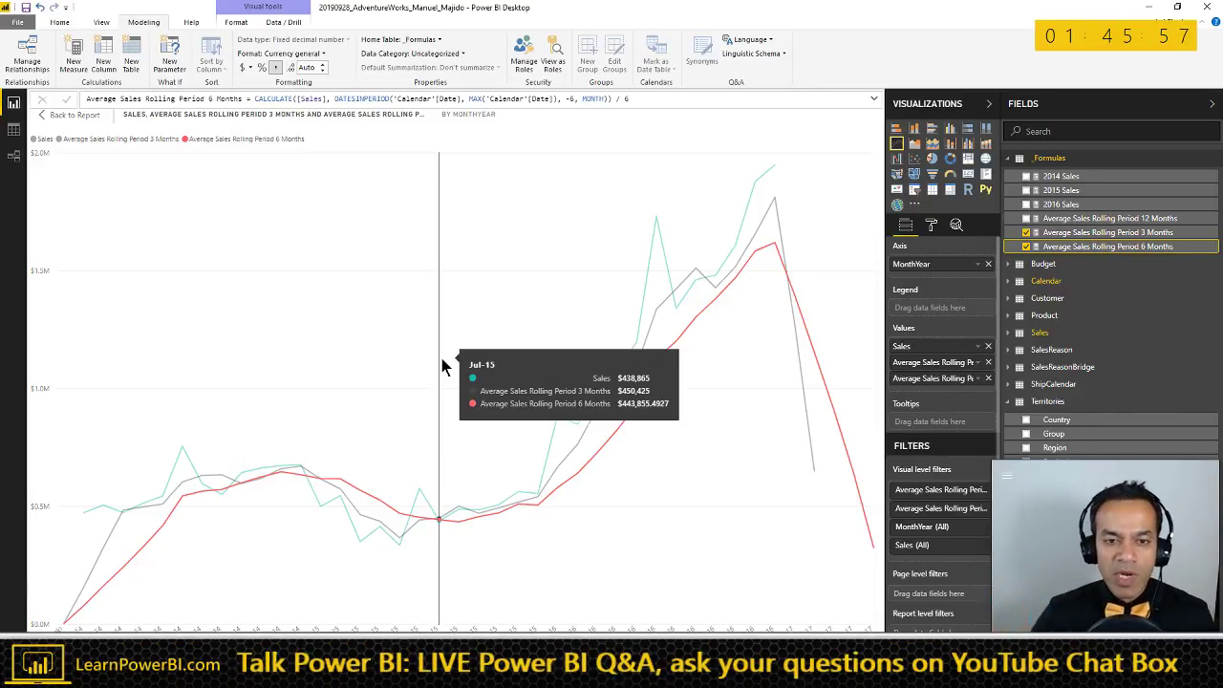
{"action": "mouse_move", "coordinate": [301, 352]}
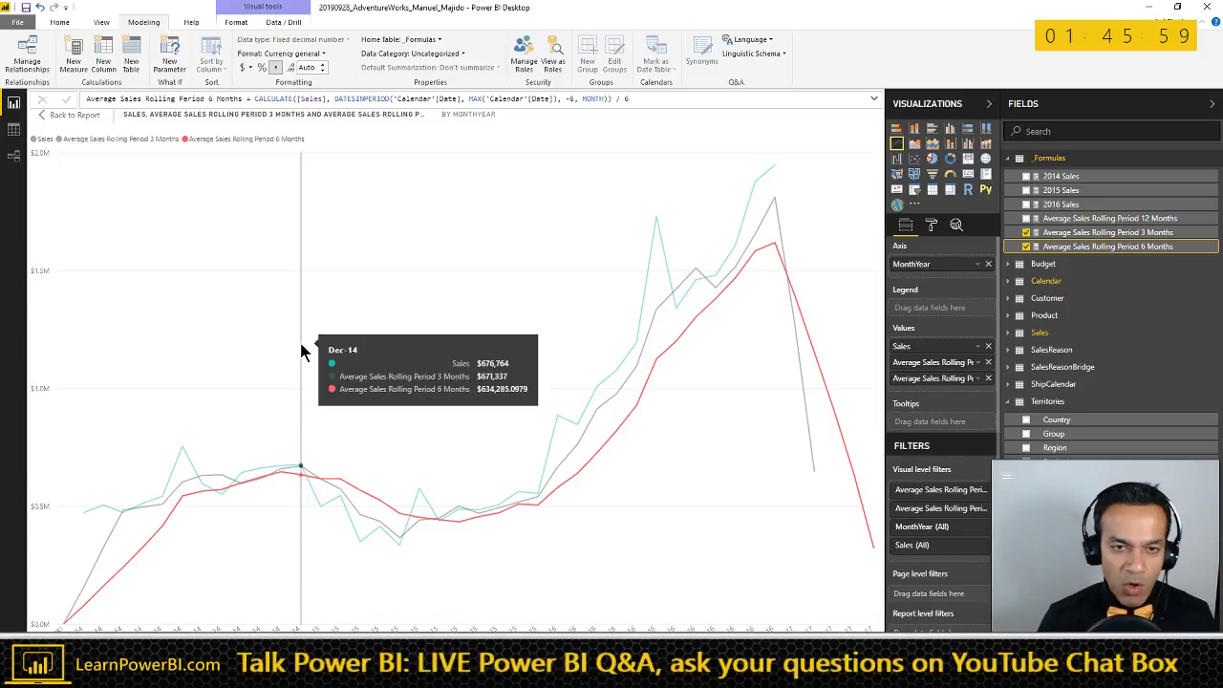
{"action": "left_click", "coordinate": [72, 115]}
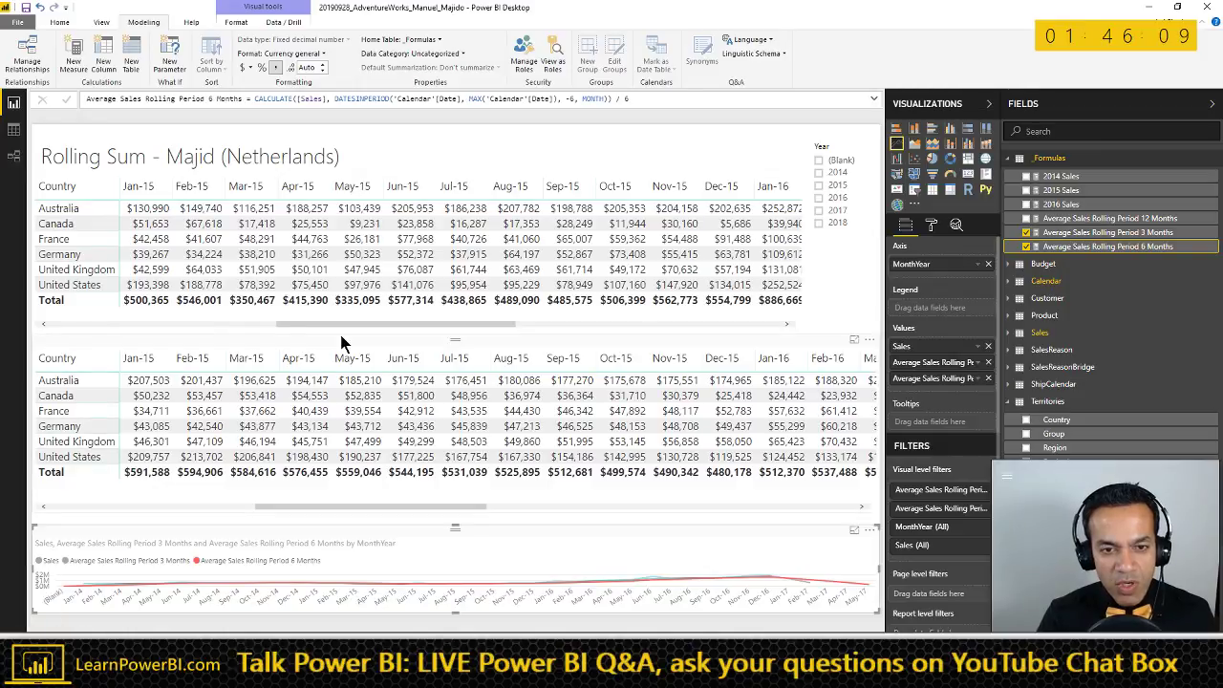
{"action": "left_click", "coordinate": [1099, 233]}
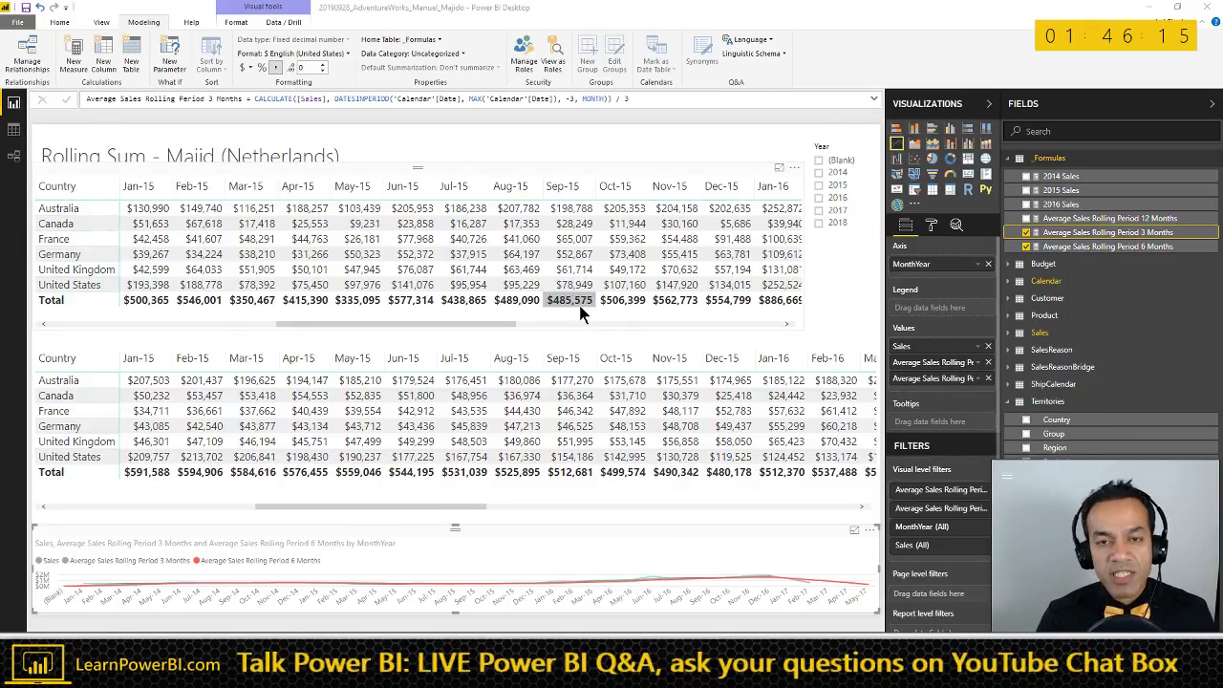
{"action": "key", "text": "alt+Tab"}
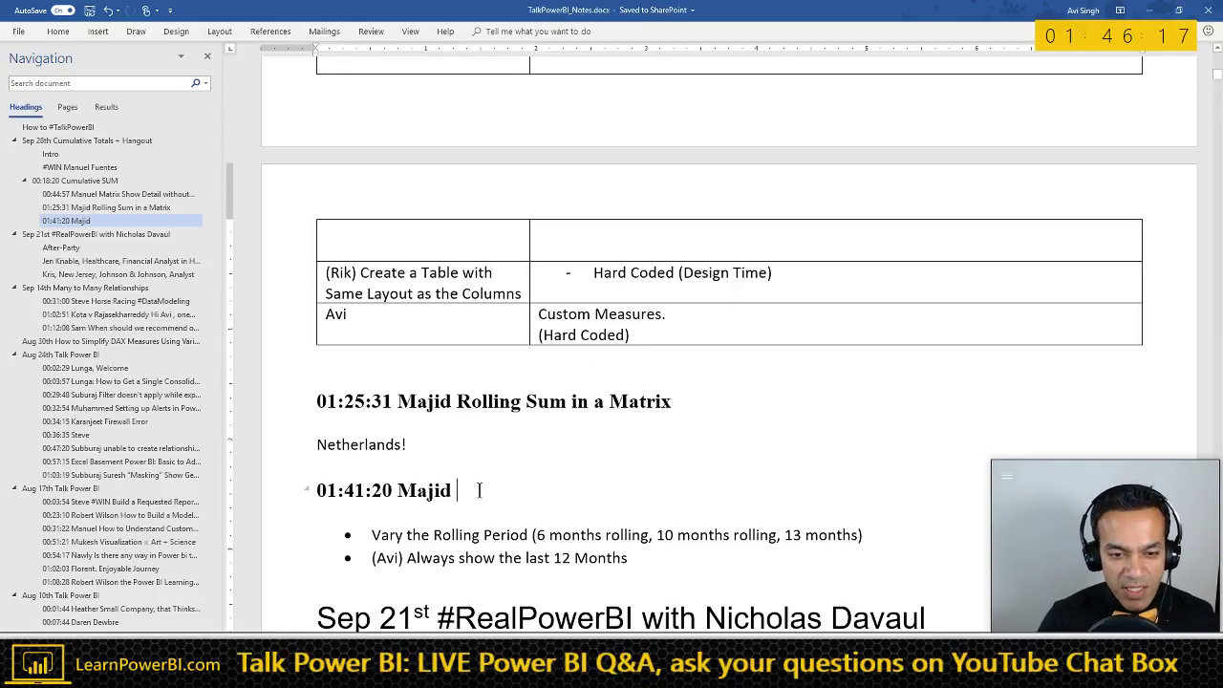
- Add 'Vary Rolling Period WIHOUT Hard Coded Measures' to the 01:41:20 Majid heading
{"action": "type", "text": "V"}
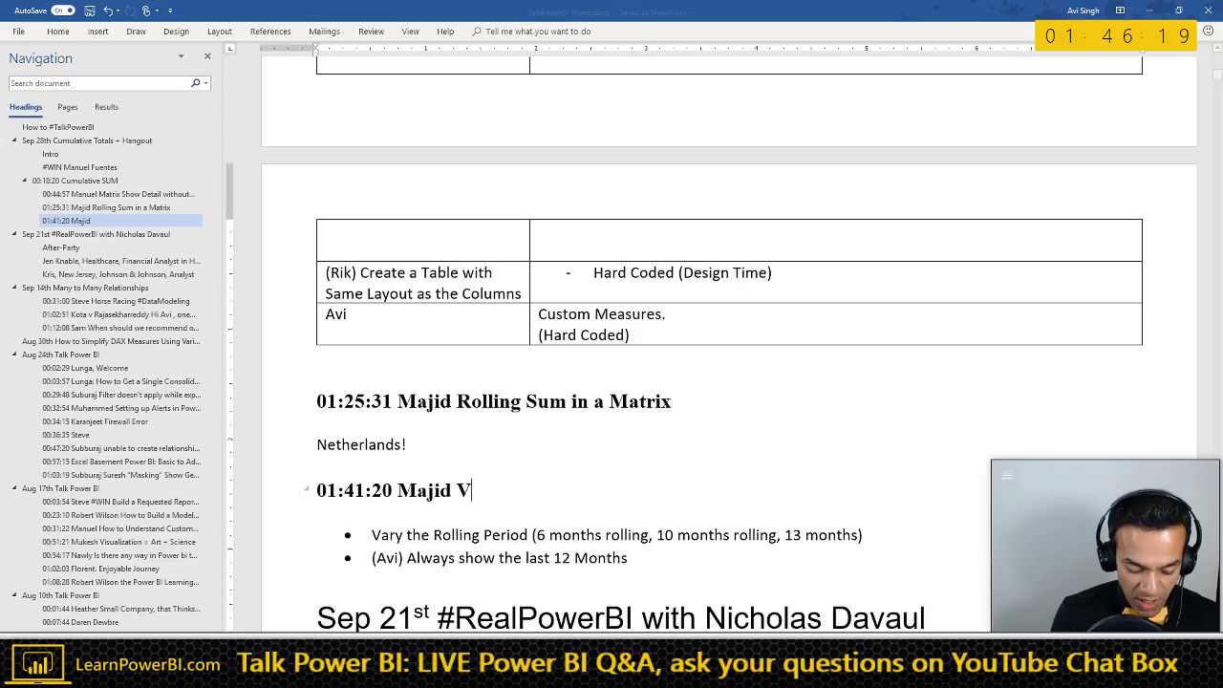
{"action": "type", "text": "ary Rolling "}
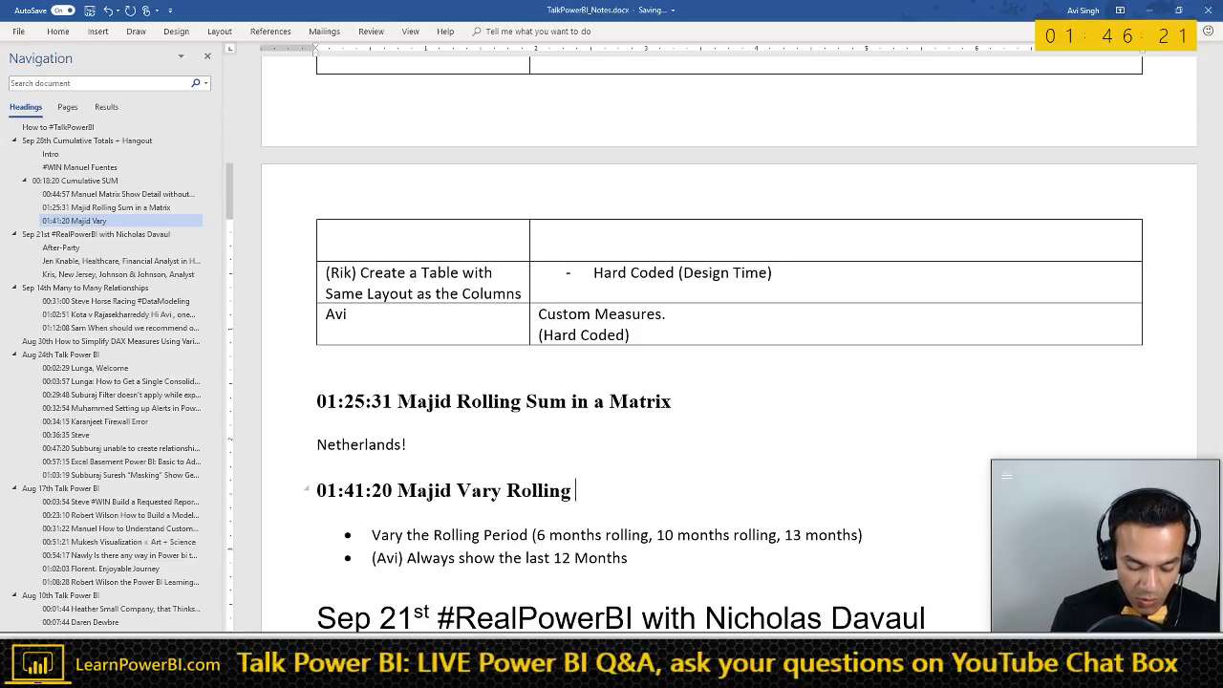
{"action": "type", "text": "Period WIHOUT Hard Coded"}
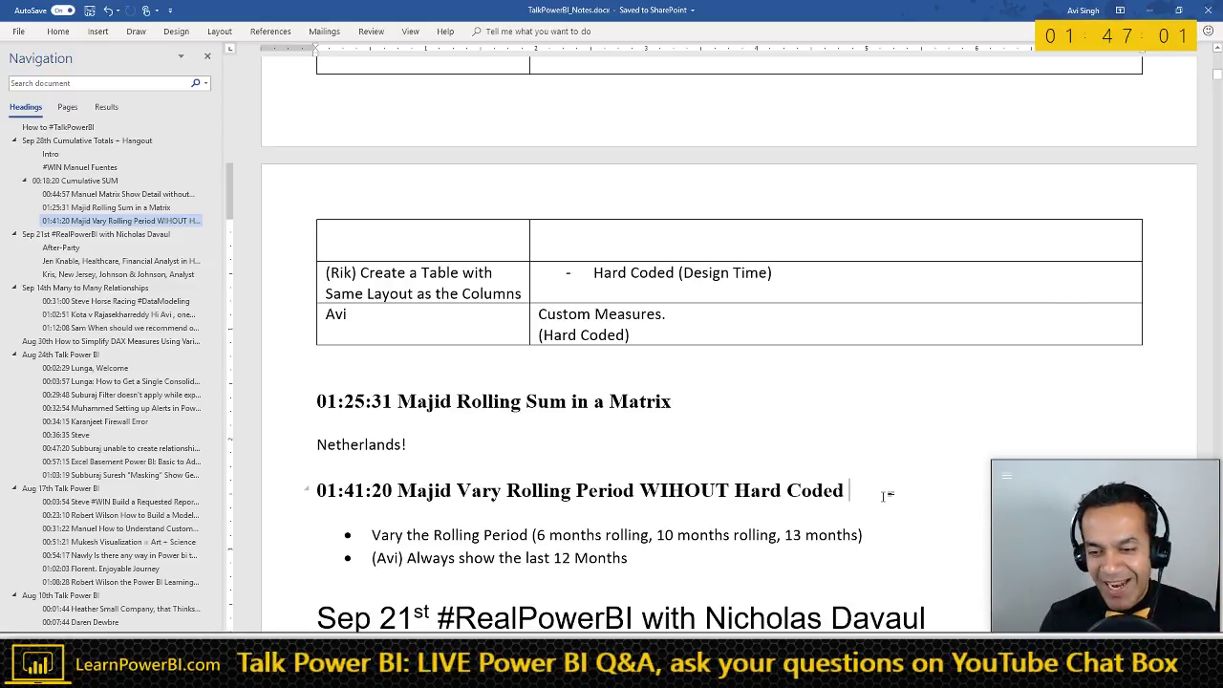
{"action": "scroll", "coordinate": [800, 450], "scroll_direction": "down", "scroll_amount": 3}
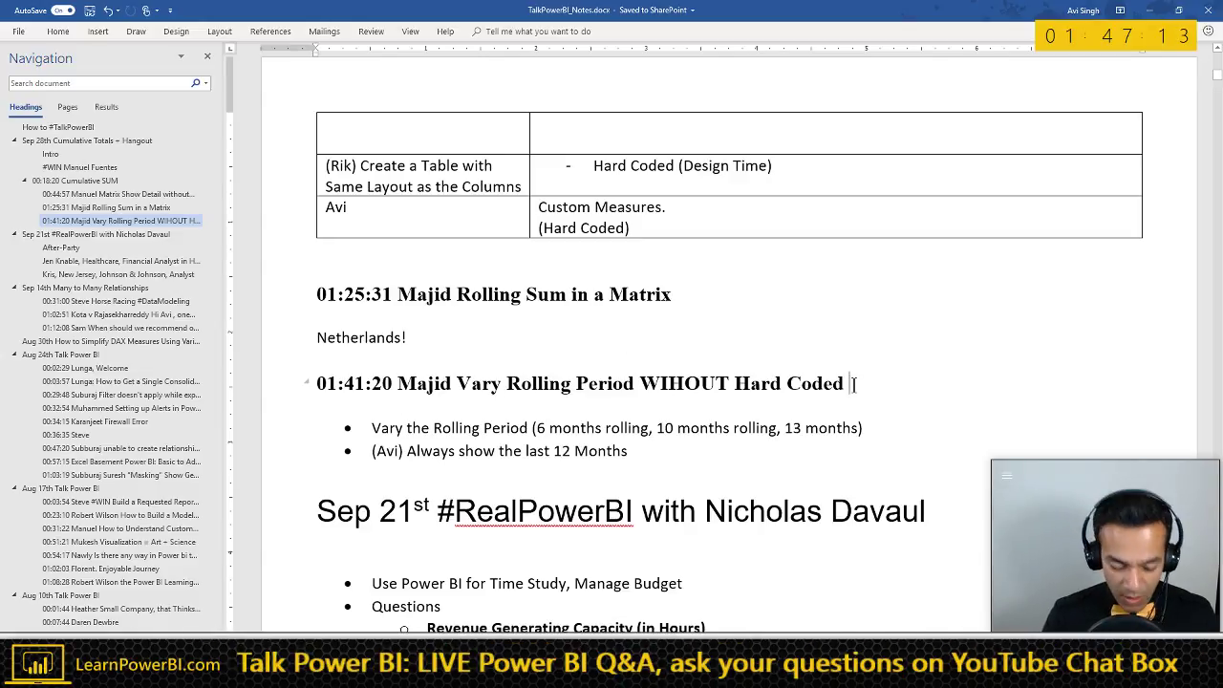
{"action": "type", "text": "Measures"}
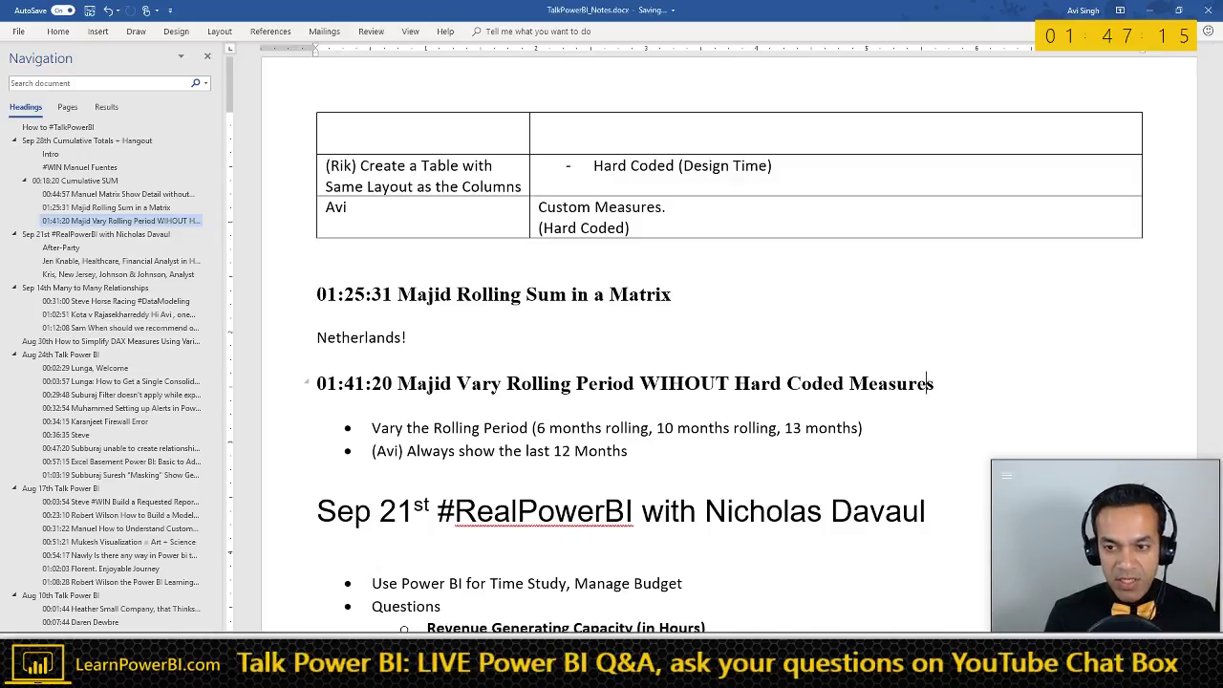
{"action": "key", "text": "alt+Tab"}
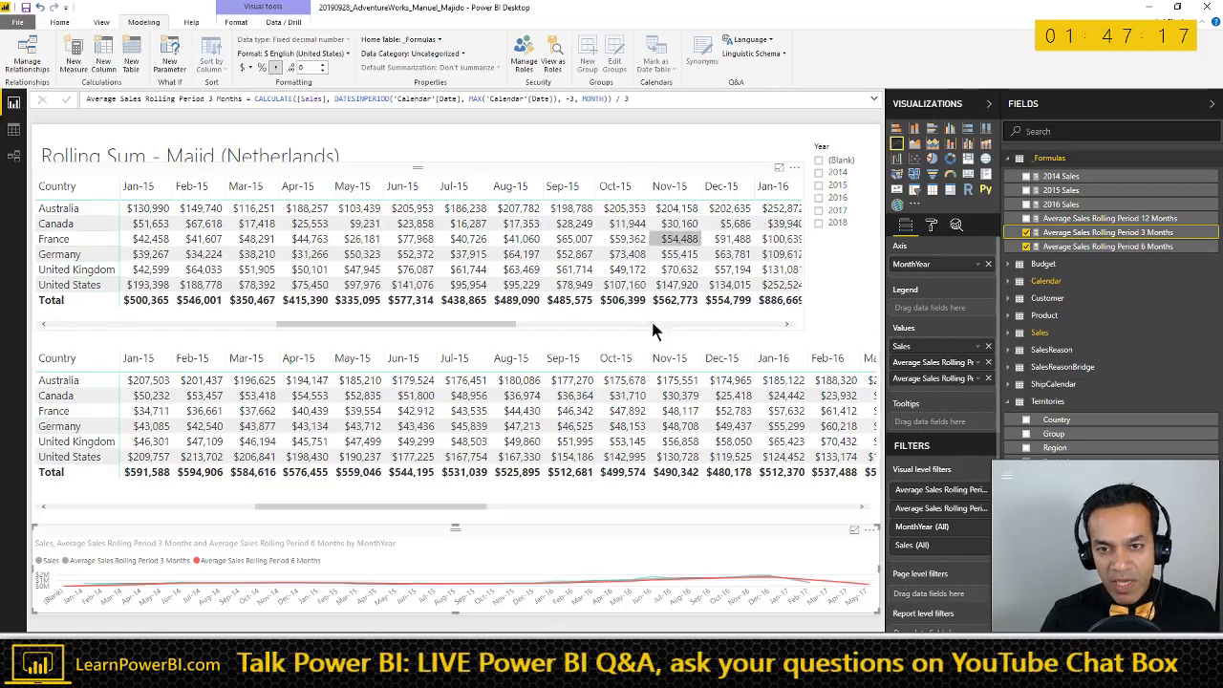
- Point out the 2014–2016 Sales measures on the enlarged chart, then delete every visual from the page
{"action": "left_click", "coordinate": [854, 529]}
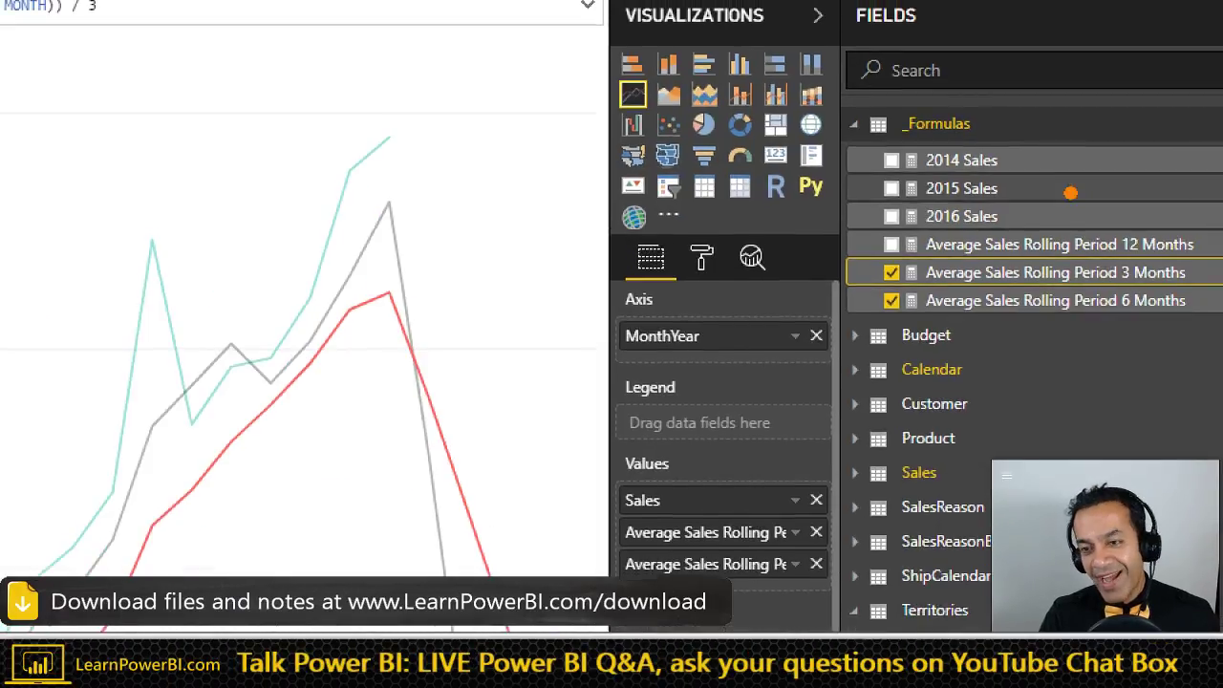
{"action": "mouse_move", "coordinate": [944, 125]}
{"action": "left_mouse_down"}
{"action": "mouse_move", "coordinate": [845, 246]}
{"action": "mouse_move", "coordinate": [993, 223]}
{"action": "mouse_move", "coordinate": [955, 119]}
{"action": "mouse_move", "coordinate": [887, 120]}
{"action": "left_mouse_up"}
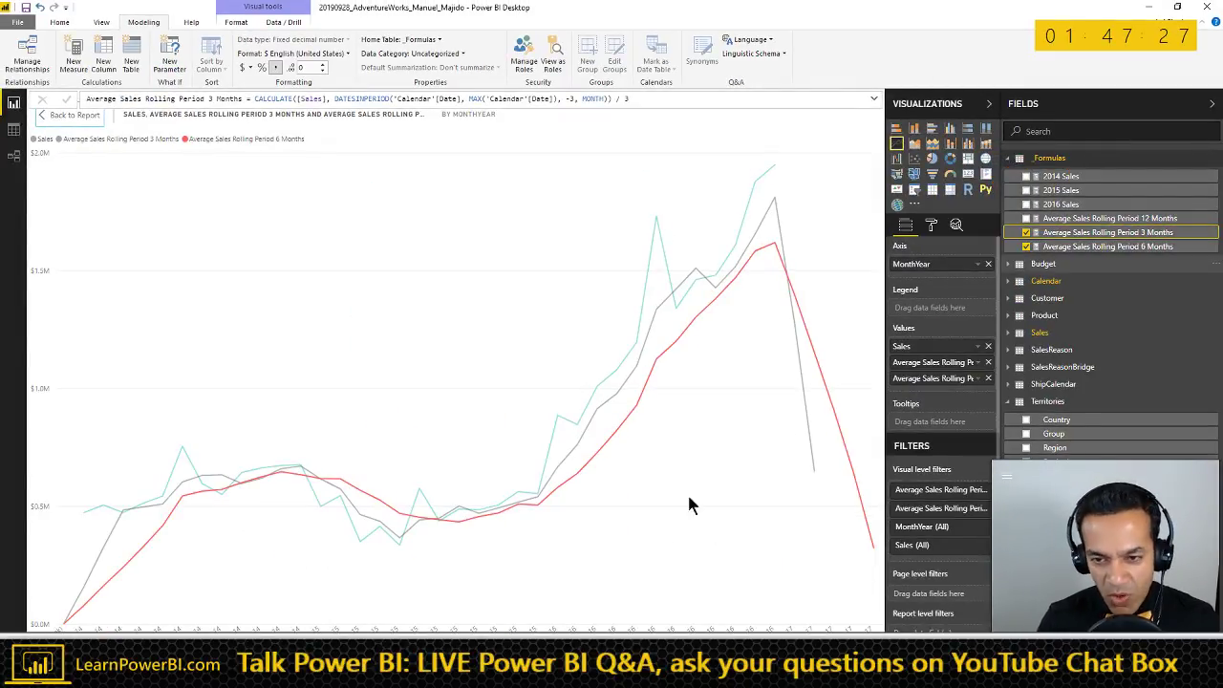
{"action": "left_click", "coordinate": [69, 115]}
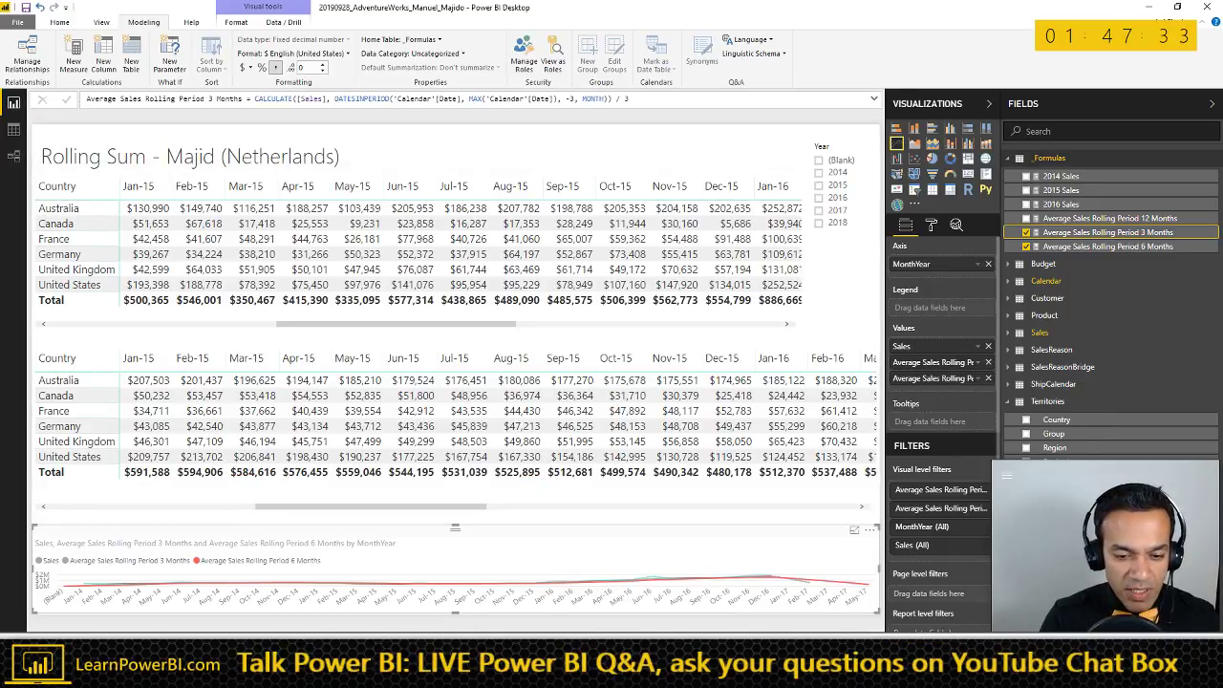
{"action": "key", "text": "ctrl+a"}
{"action": "key", "text": "Delete"}
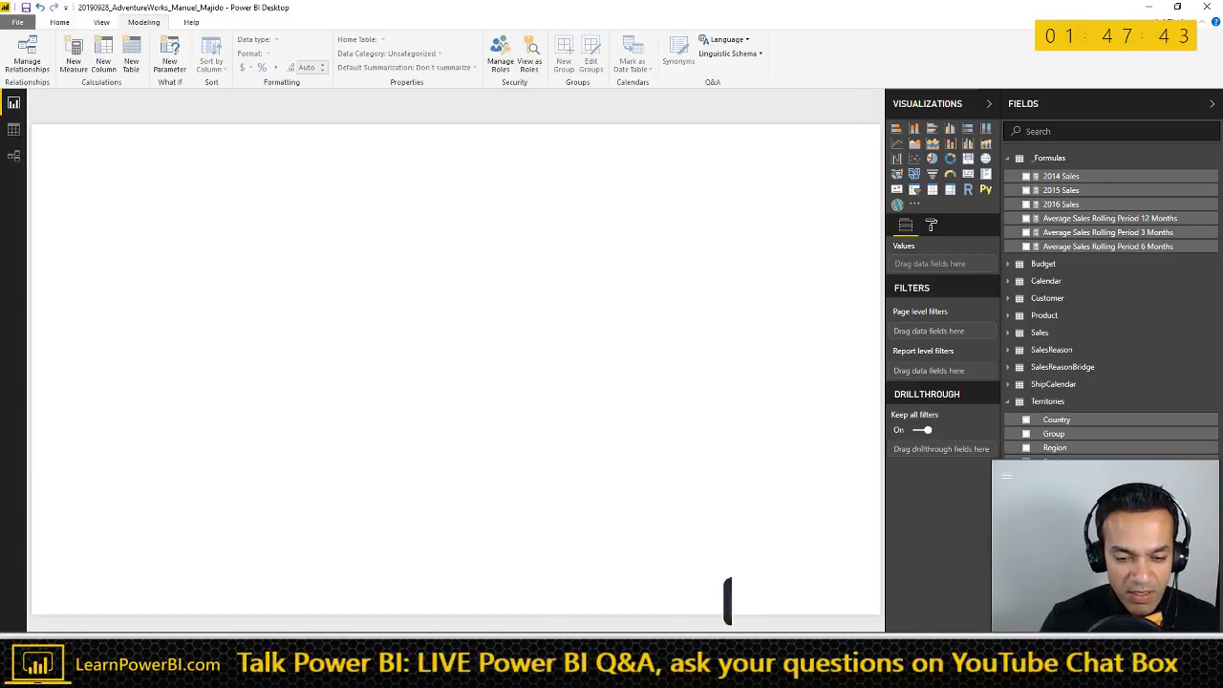
- Undo the deletions to bring the Rolling Sum matrix back onto the page
{"action": "key", "text": "ctrl+z"}
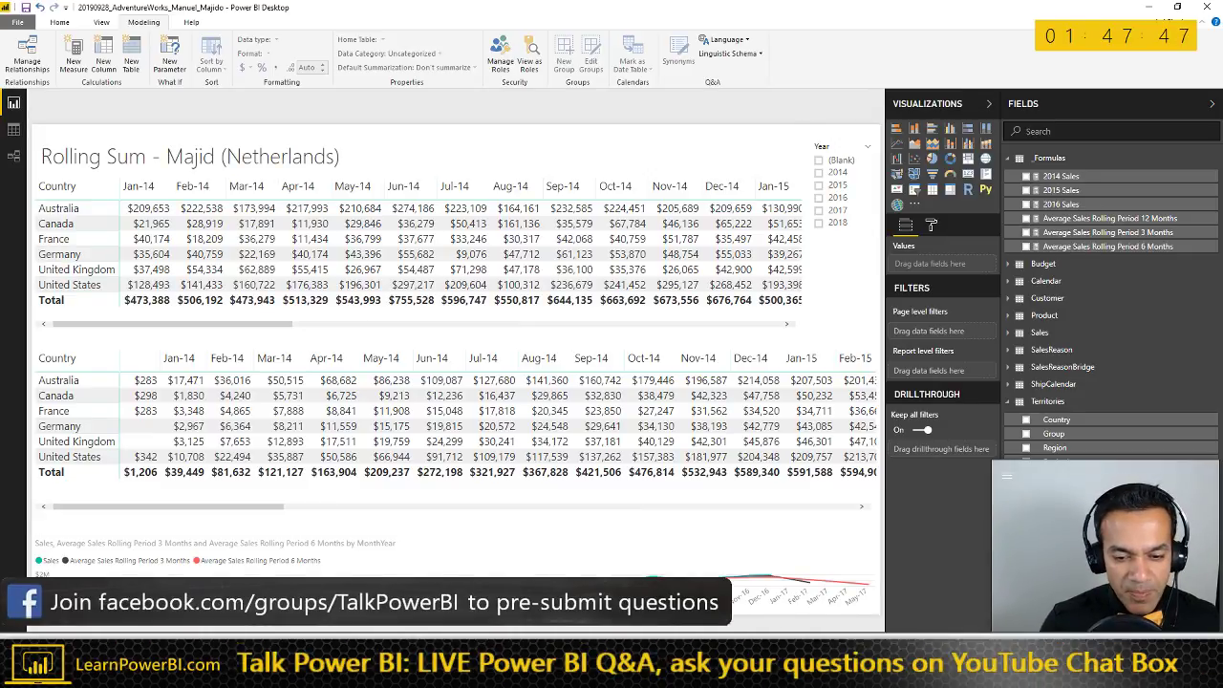
{"action": "key", "text": "ctrl+y"}
{"action": "key", "text": "ctrl+z"}
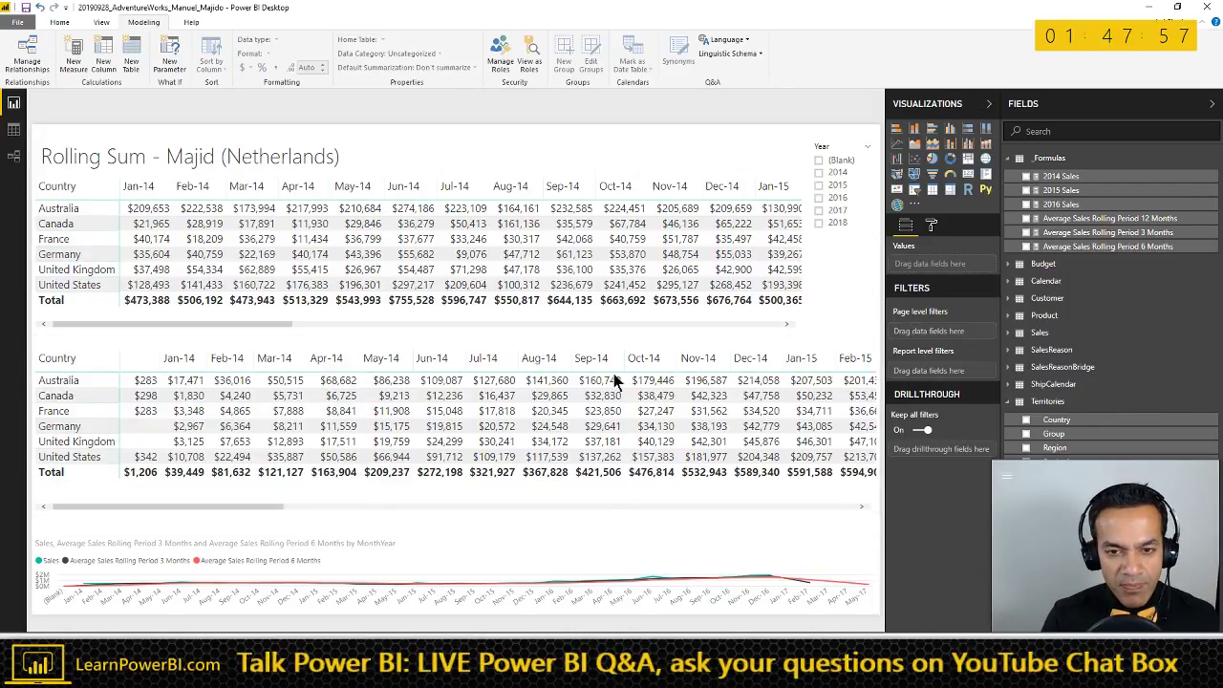
{"action": "left_click", "coordinate": [624, 339]}
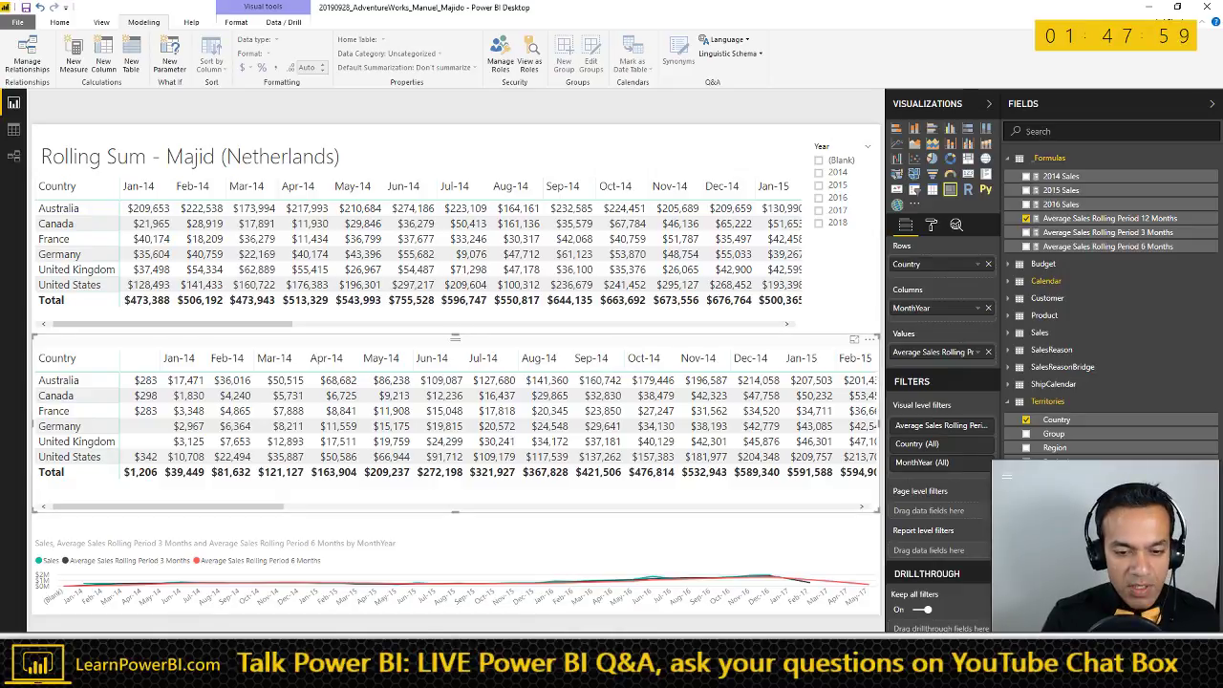
{"action": "key", "text": "ctrl+a"}
{"action": "key", "text": "Delete"}
{"action": "key", "text": "ctrl+z"}
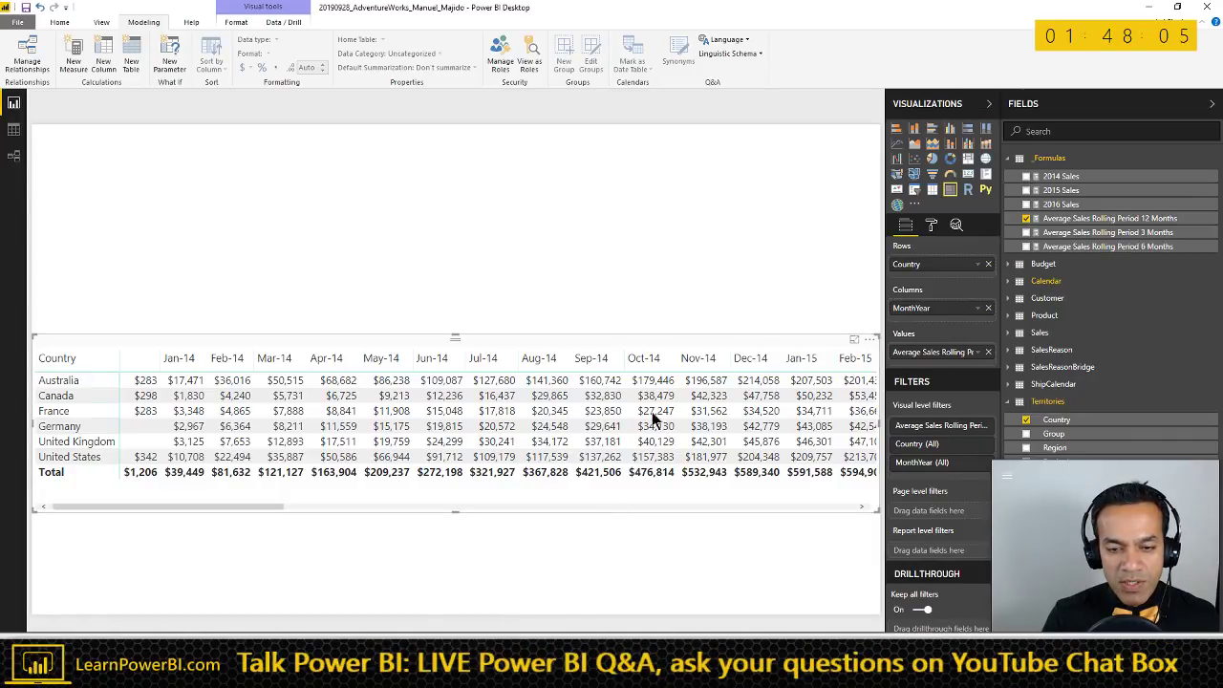
{"action": "key", "text": "ctrl+z"}
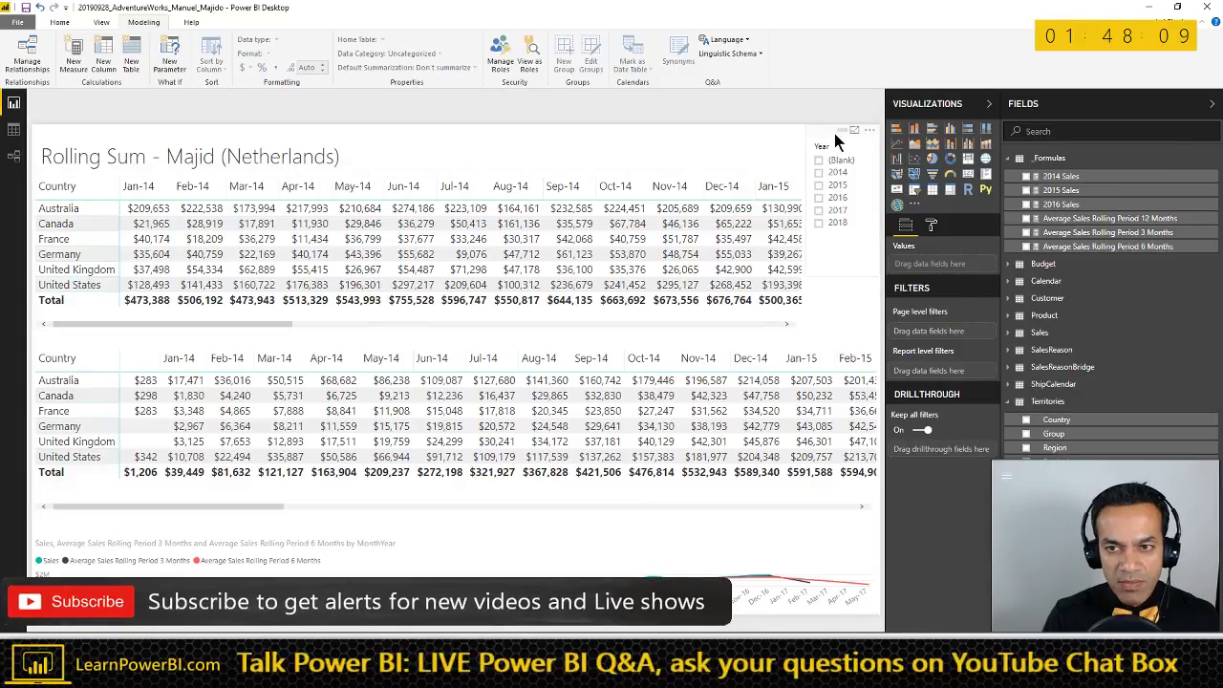
- Restore the Year slicer and filter the matrix to 2015
{"action": "left_click", "coordinate": [834, 132]}
{"action": "key", "text": "ctrl+z"}
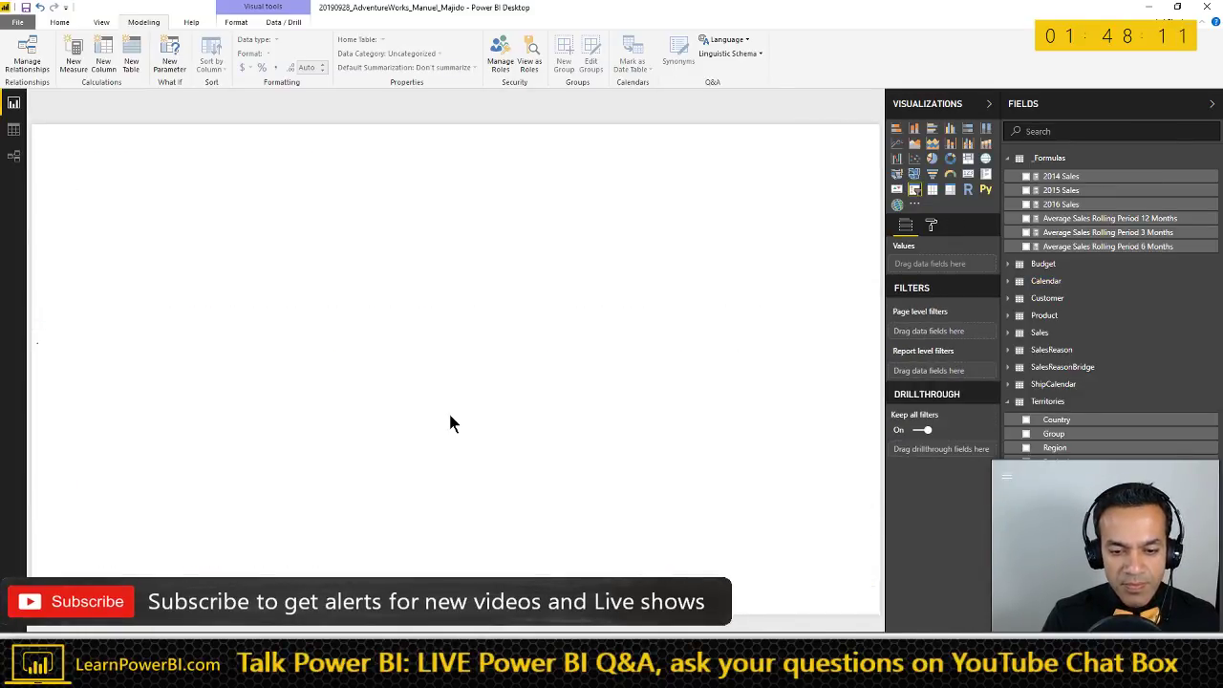
{"action": "key", "text": "ctrl+z"}
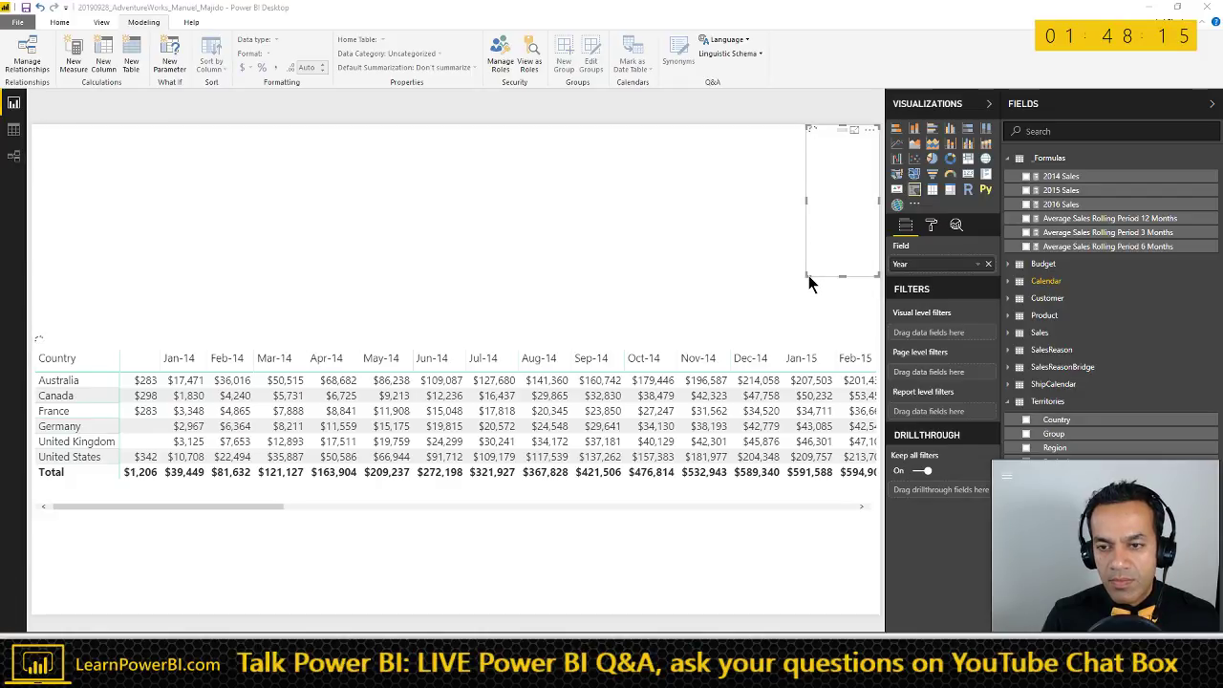
{"action": "key", "text": "ctrl+v"}
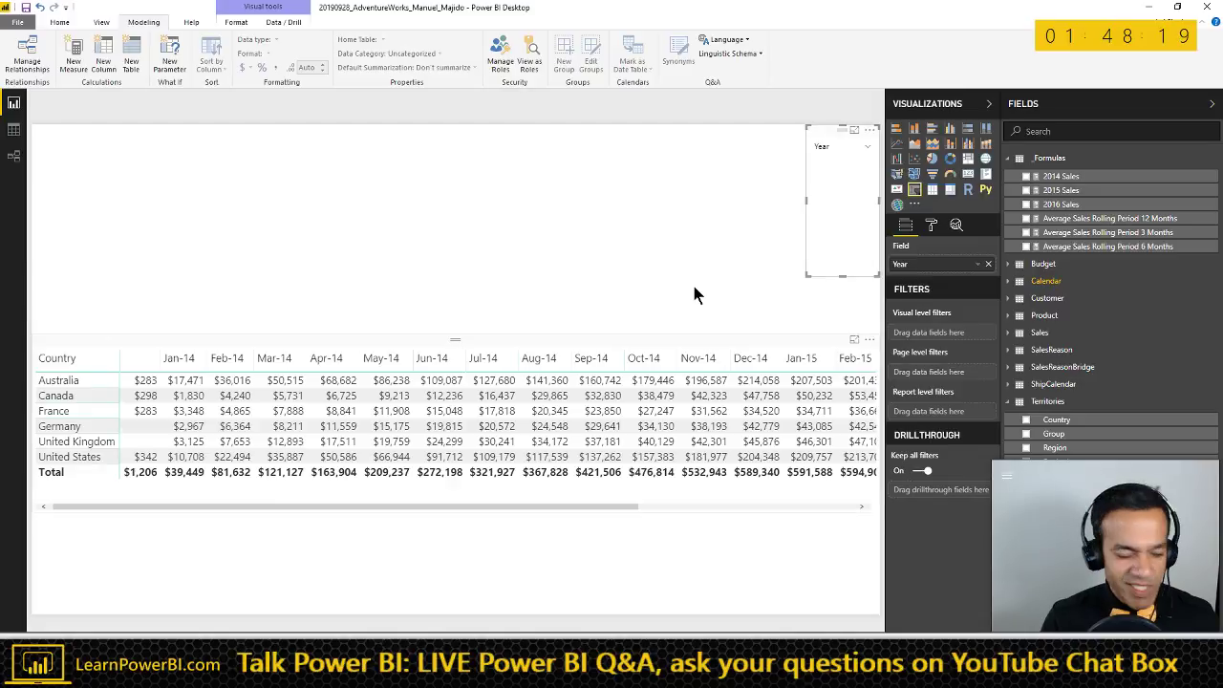
{"action": "left_click", "coordinate": [837, 188]}
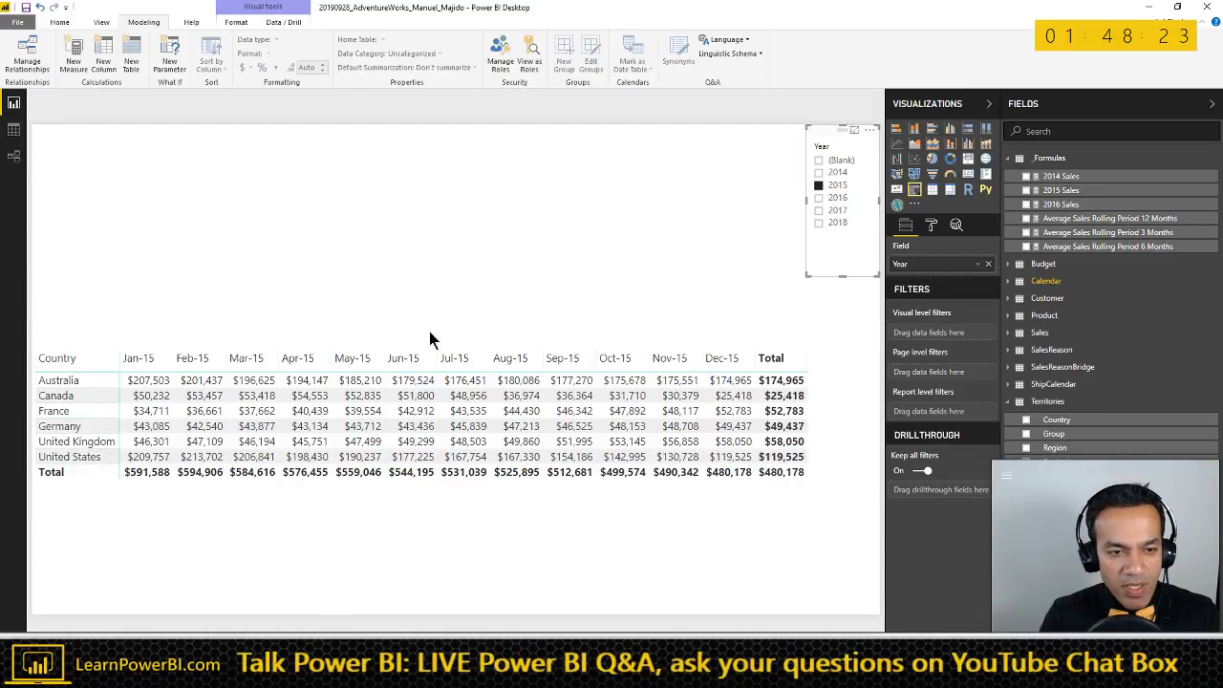
- Move the sales matrix higher on the page and make it narrower and taller
{"action": "left_click_drag", "start_coordinate": [432, 335], "coordinate": [372, 183]}
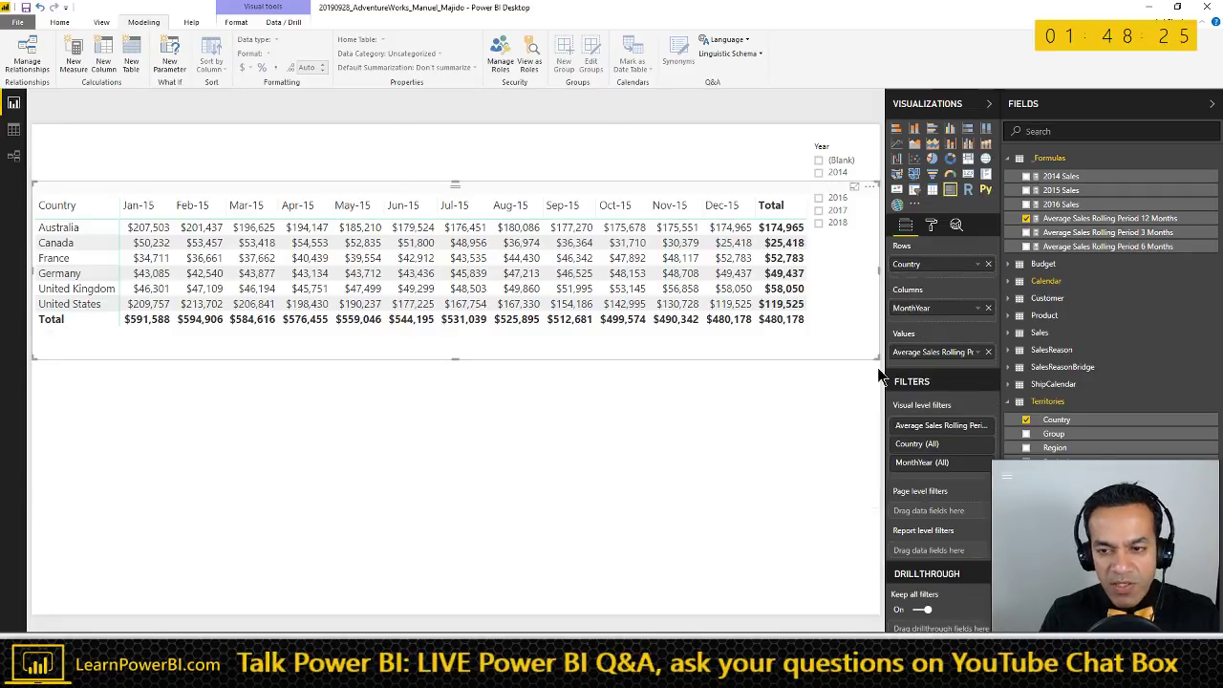
{"action": "left_click_drag", "start_coordinate": [877, 359], "coordinate": [800, 419]}
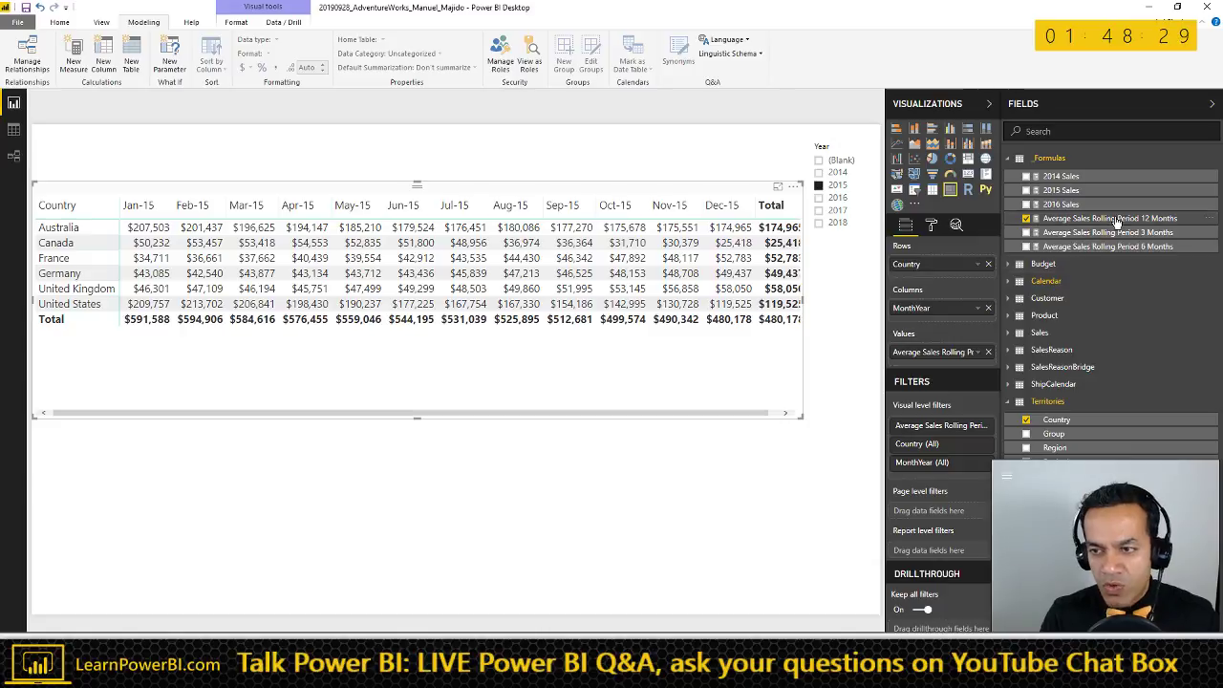
{"action": "left_click_drag", "start_coordinate": [674, 235], "coordinate": [669, 184]}
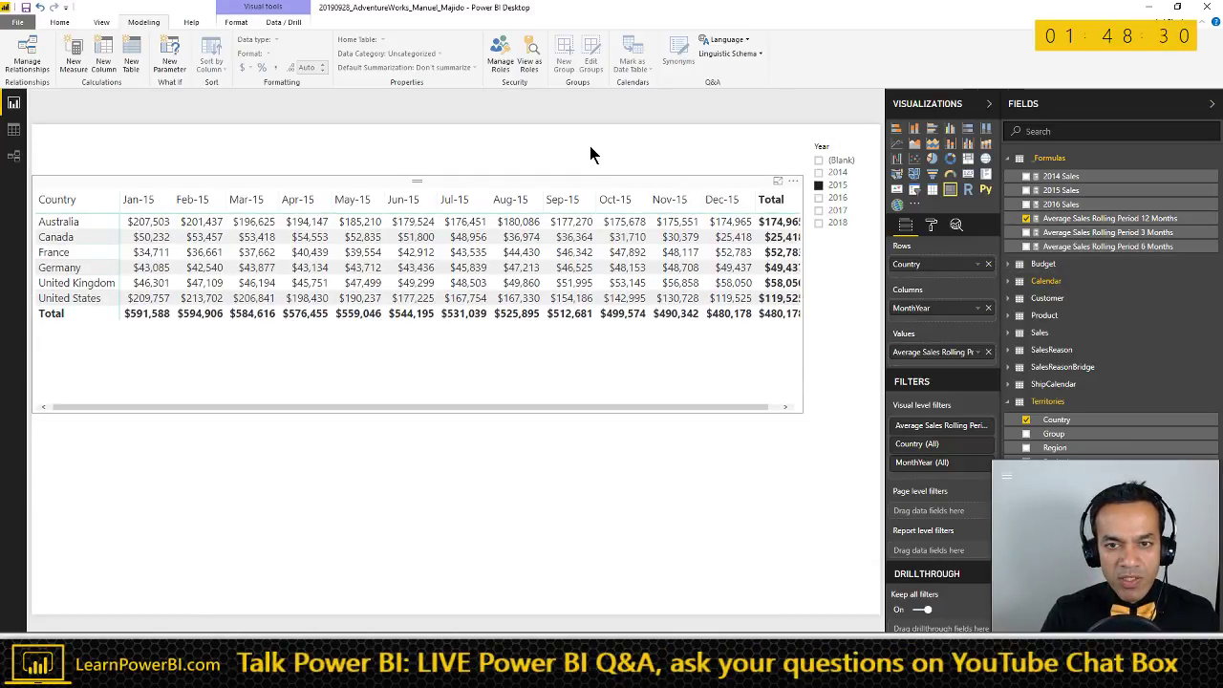
{"action": "left_click_drag", "start_coordinate": [590, 155], "coordinate": [615, 194]}
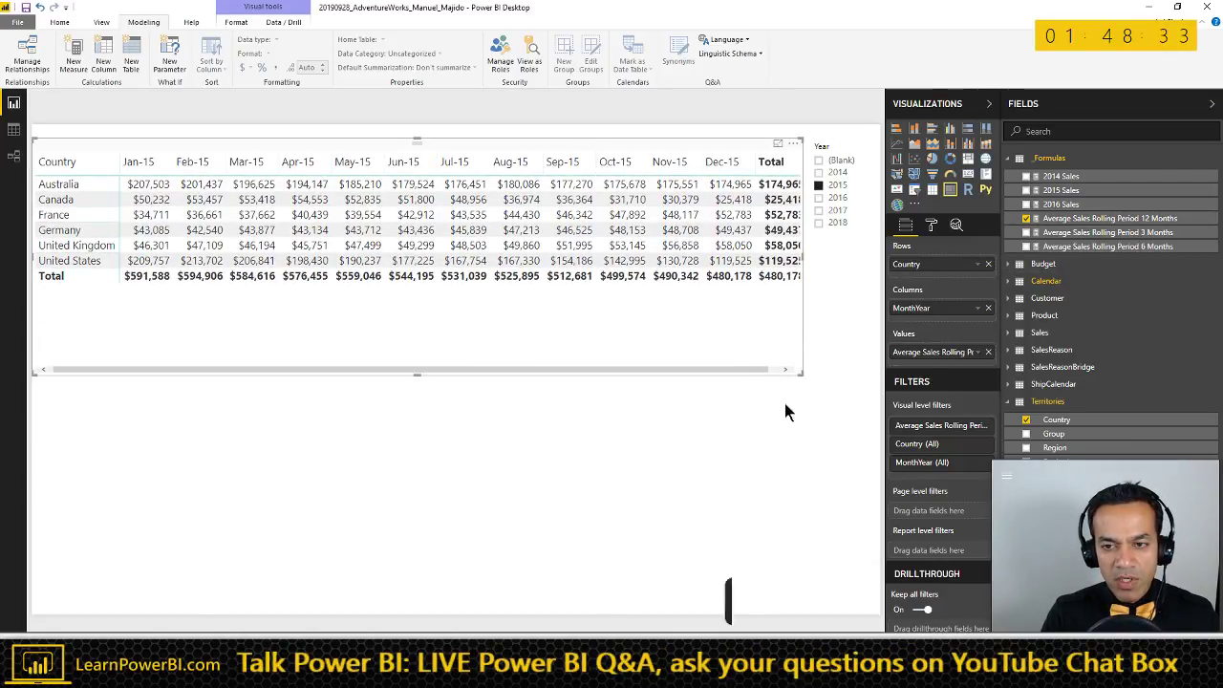
{"action": "left_click_drag", "start_coordinate": [785, 412], "coordinate": [762, 423]}
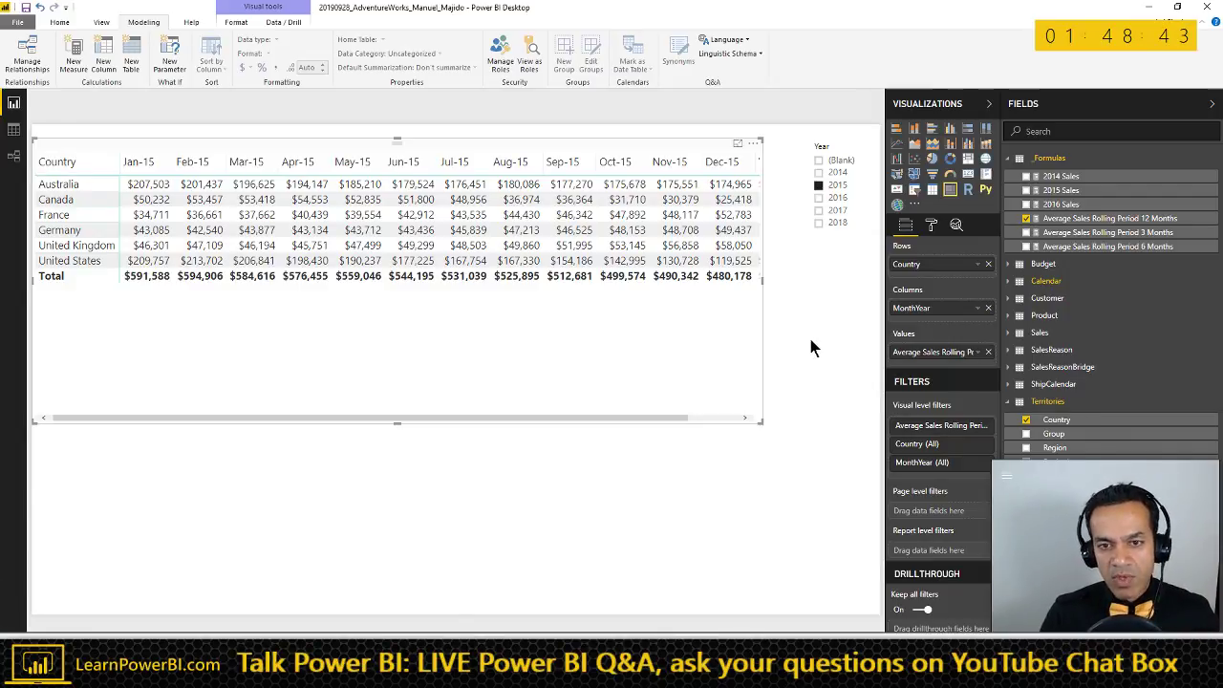
{"action": "left_click", "coordinate": [818, 405]}
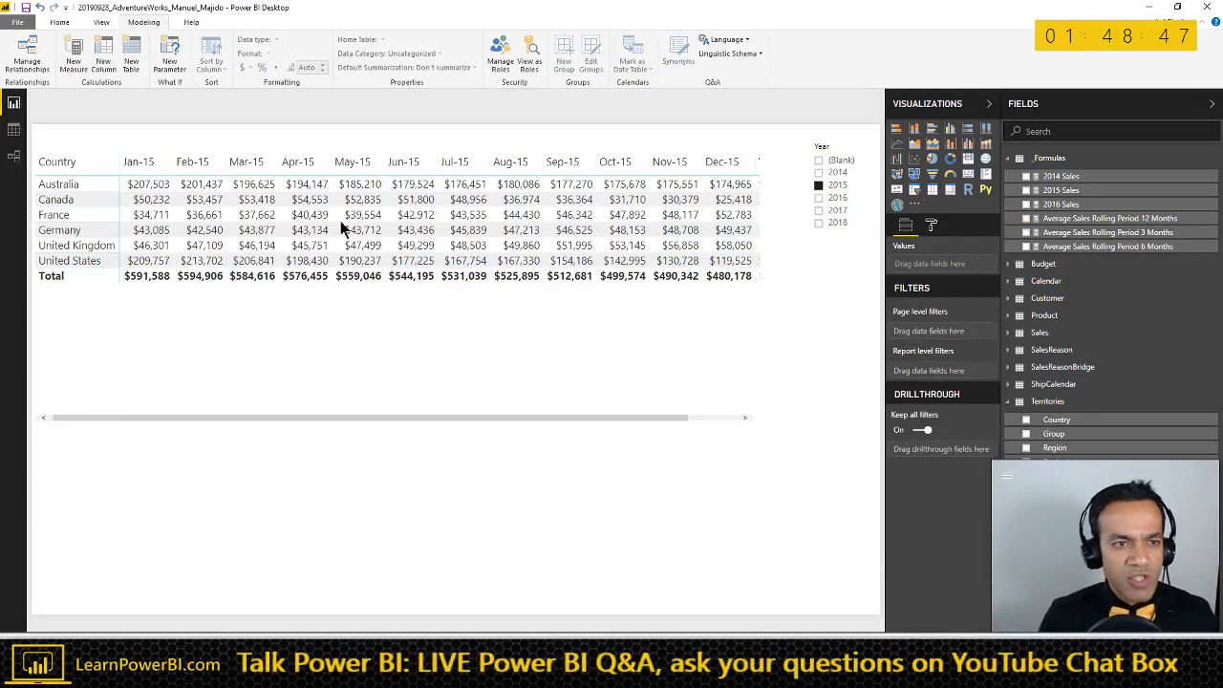
- Enter a new table with column Select Rolling Period holding 3, 6 and 12
{"action": "left_click", "coordinate": [62, 24]}
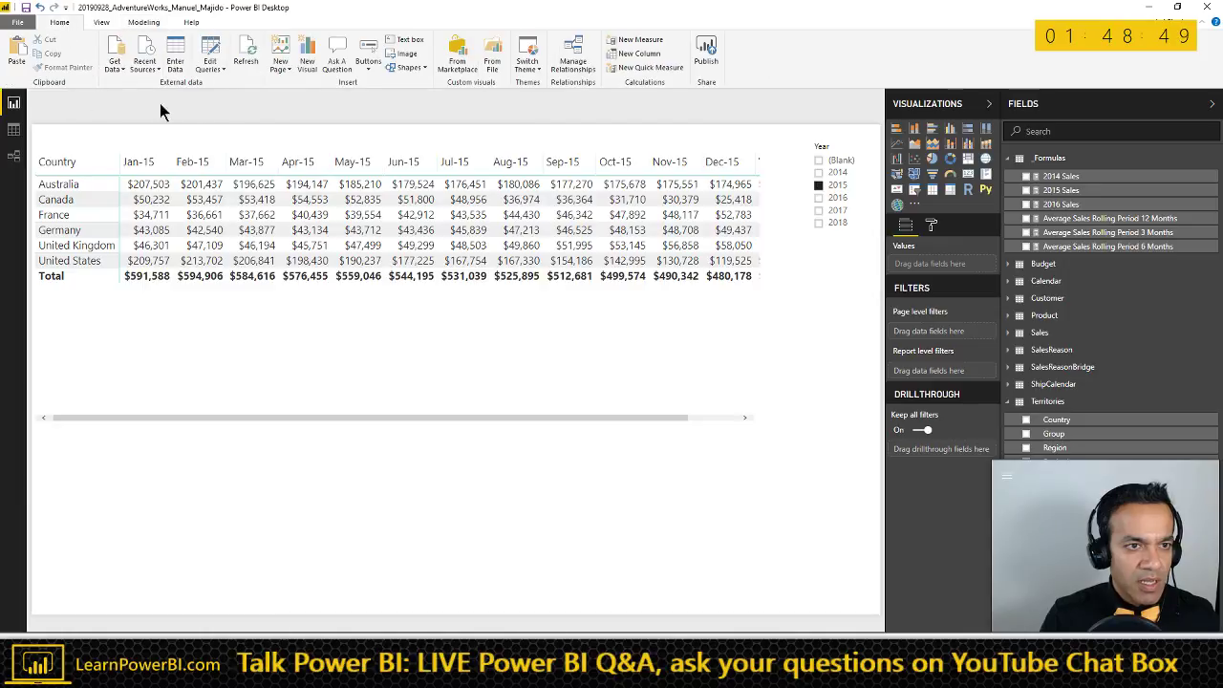
{"action": "left_click", "coordinate": [179, 62]}
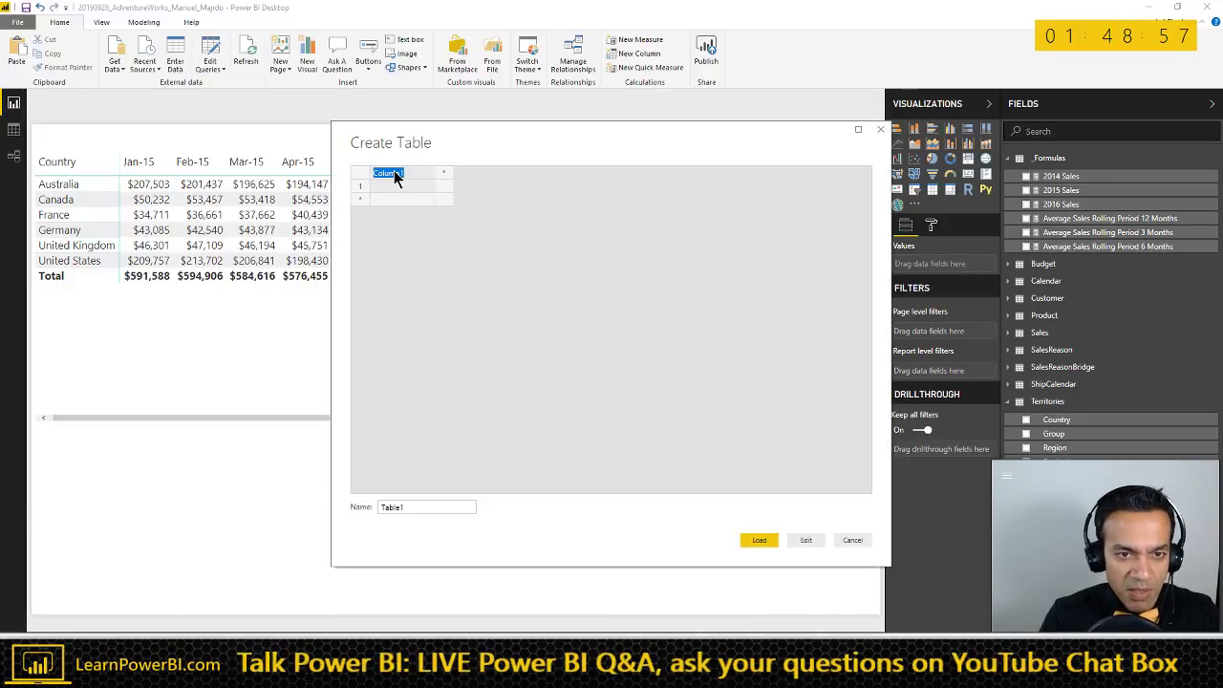
{"action": "type", "text": "Select"}
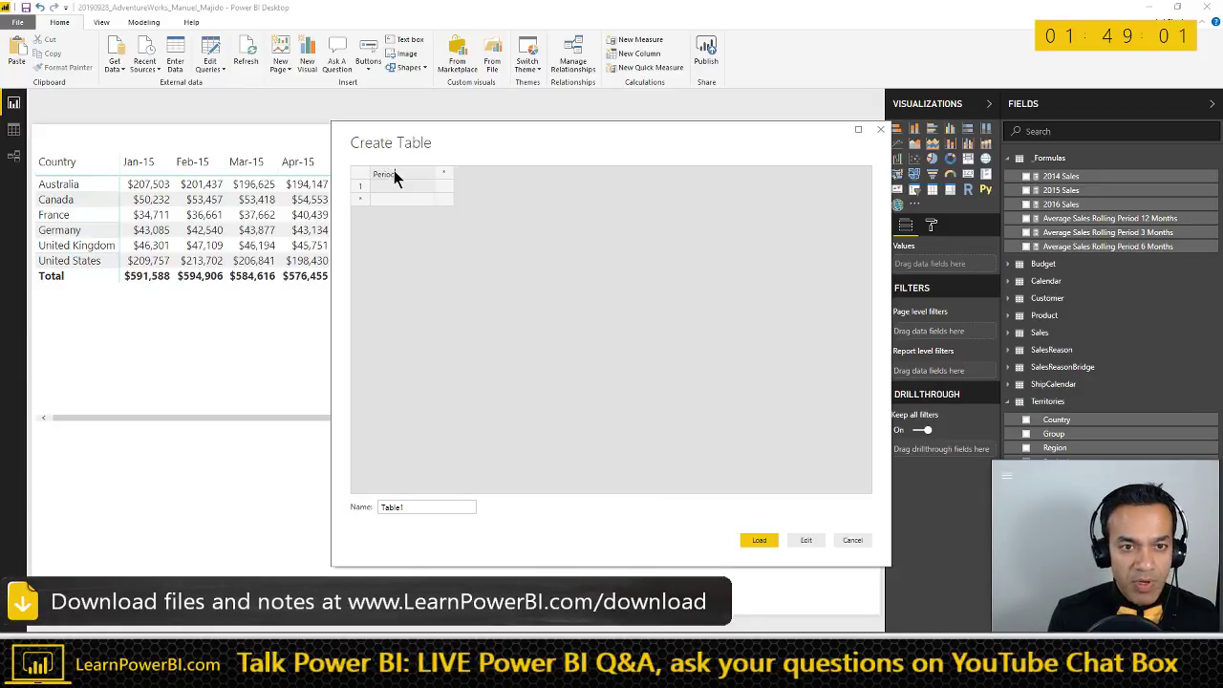
{"action": "key", "text": "Return"}
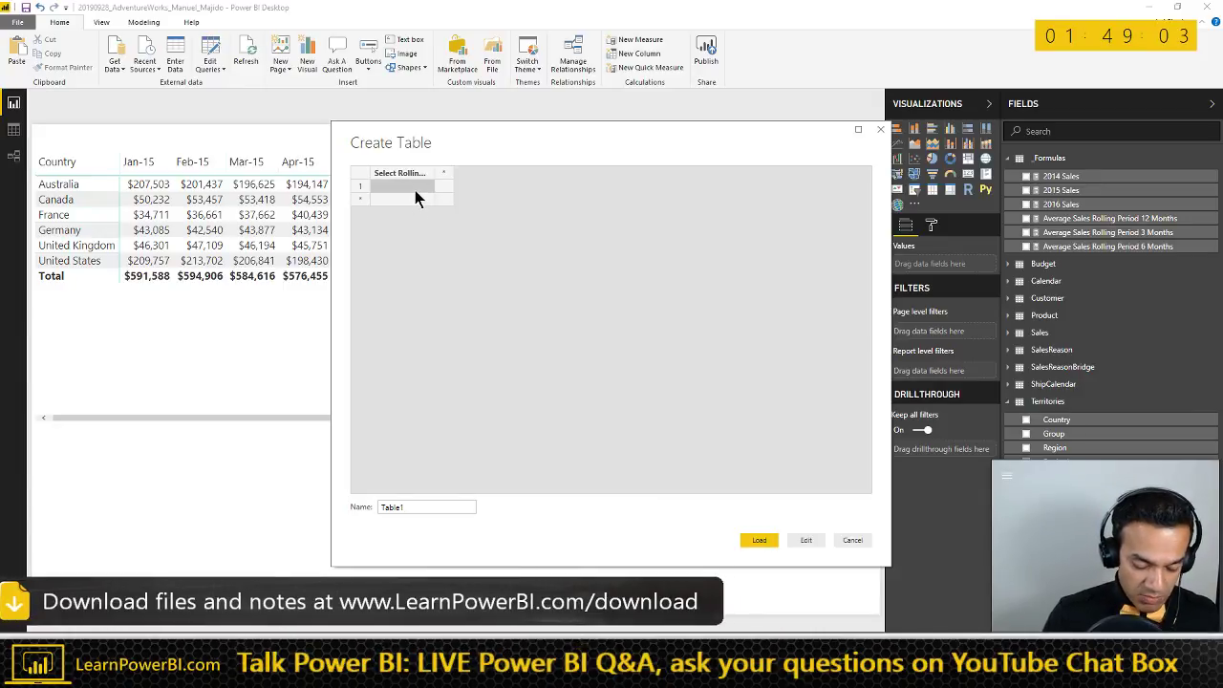
{"action": "type", "text": "6"}
{"action": "key", "text": "Return"}
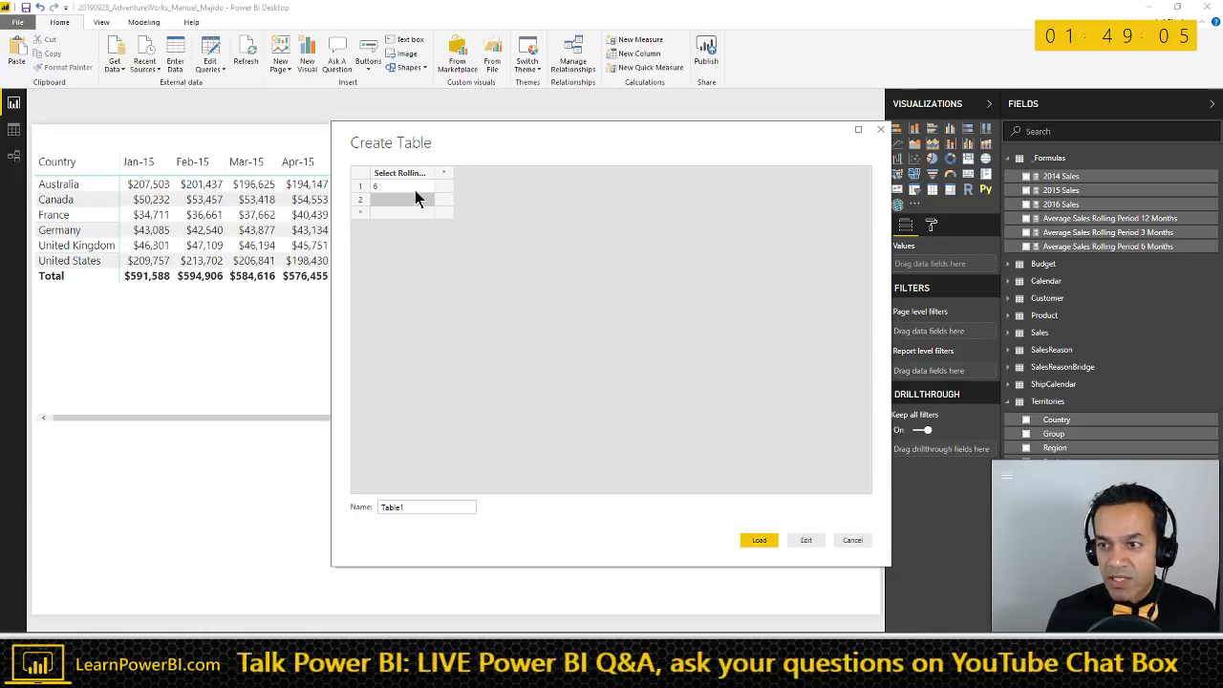
{"action": "key", "text": "Up"}
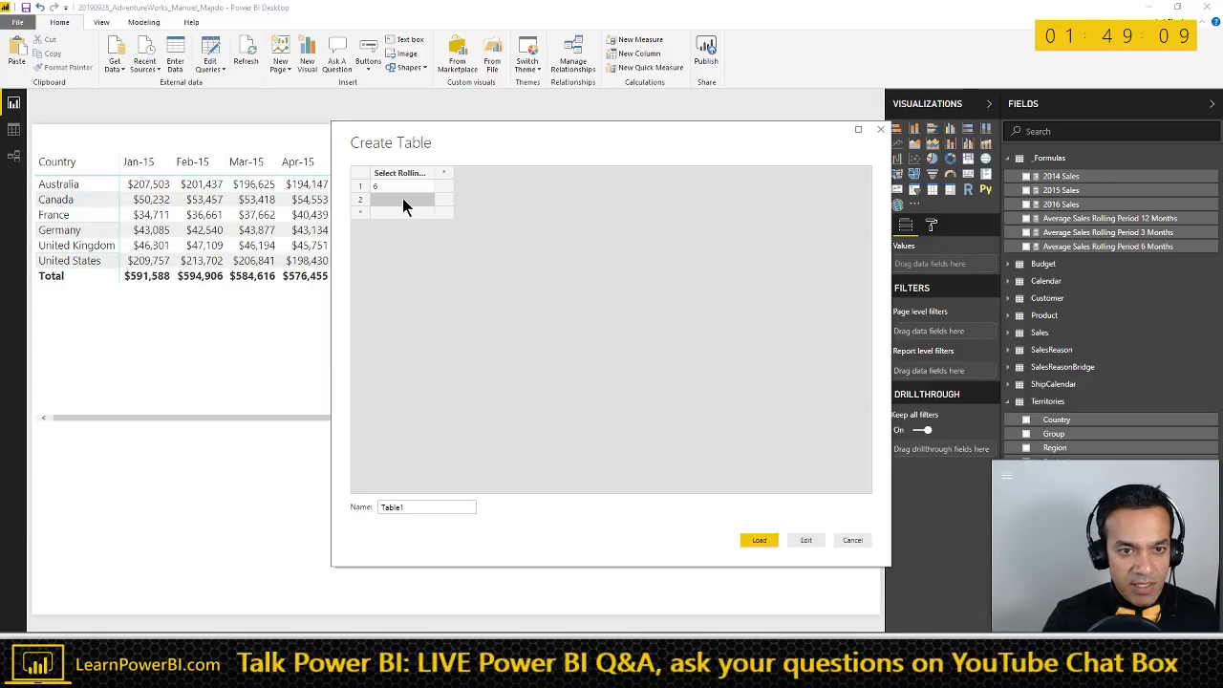
{"action": "type", "text": "3"}
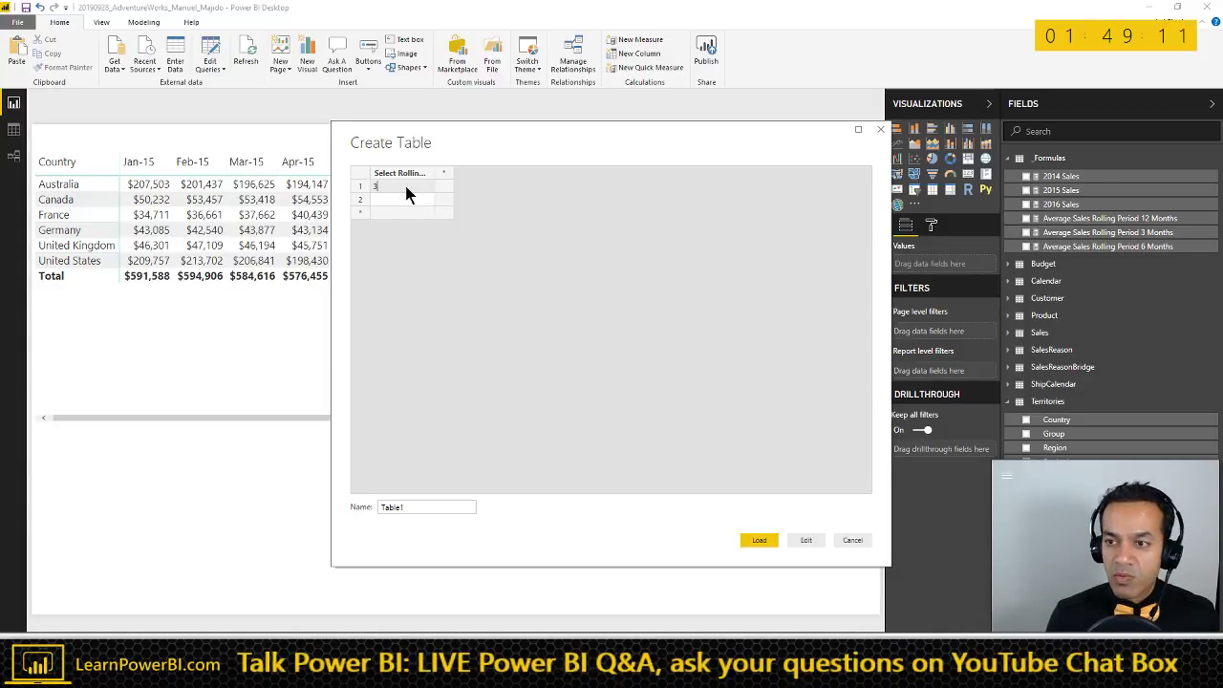
{"action": "type", "text": "6"}
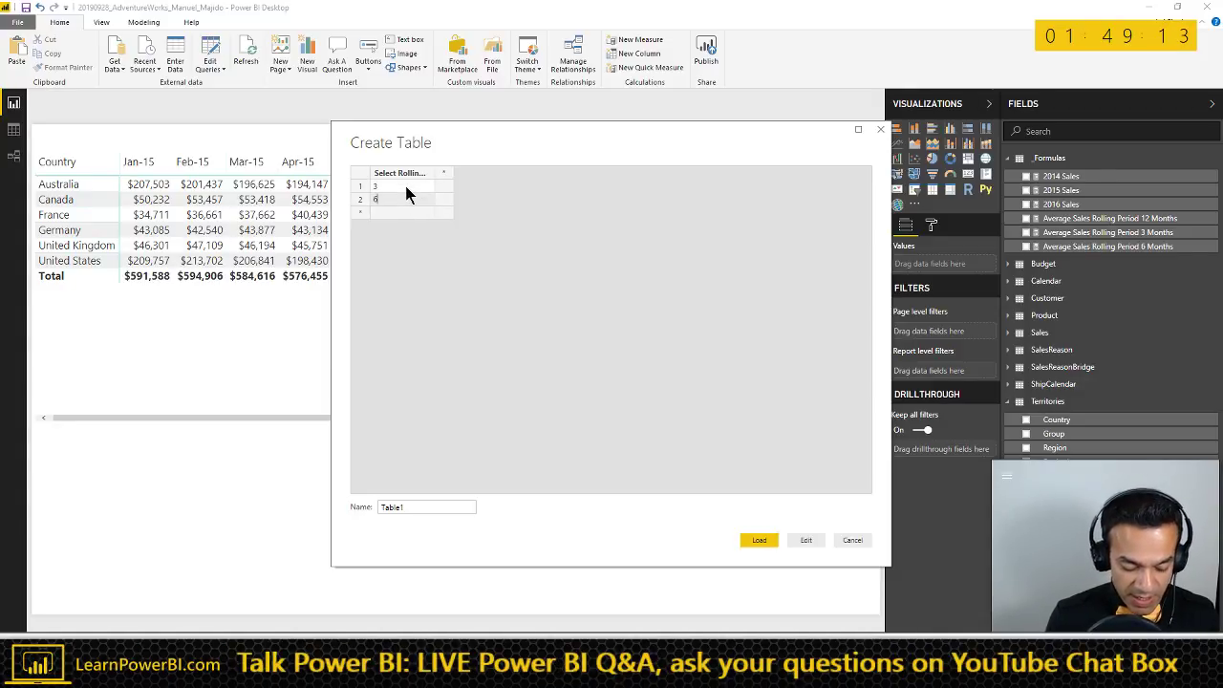
{"action": "key", "text": "Return"}
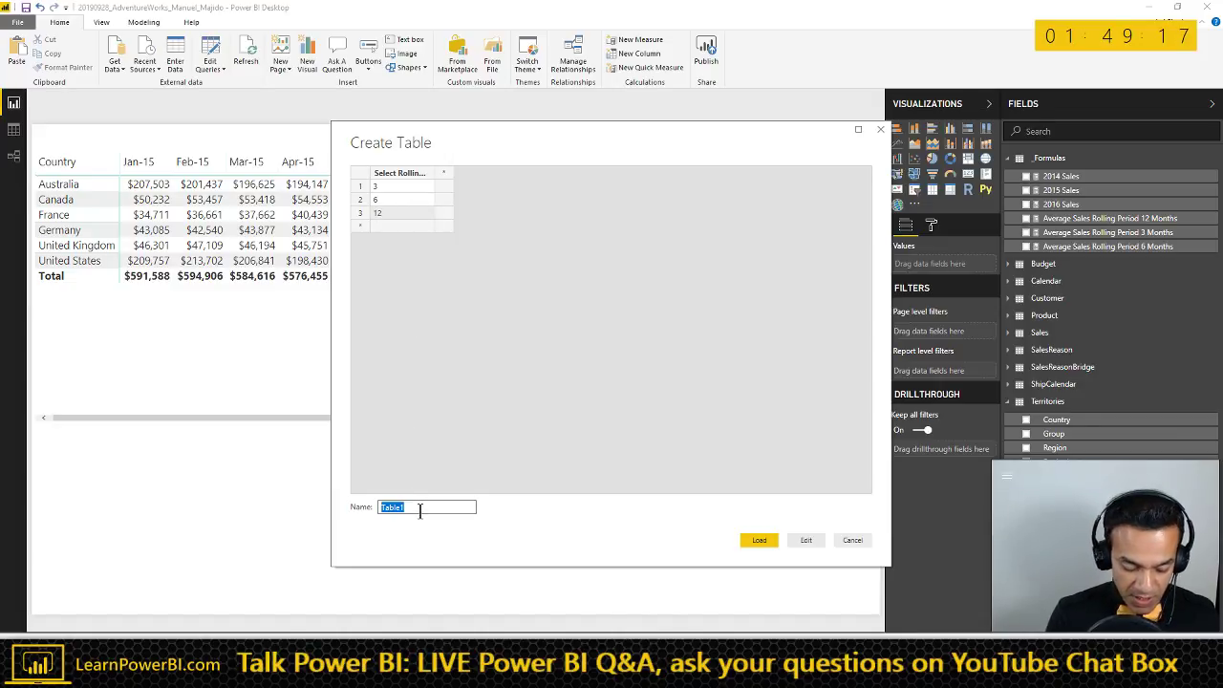
- Name the table Rolling Period, load it and apply the query changes
{"action": "type", "text": "lling Period"}
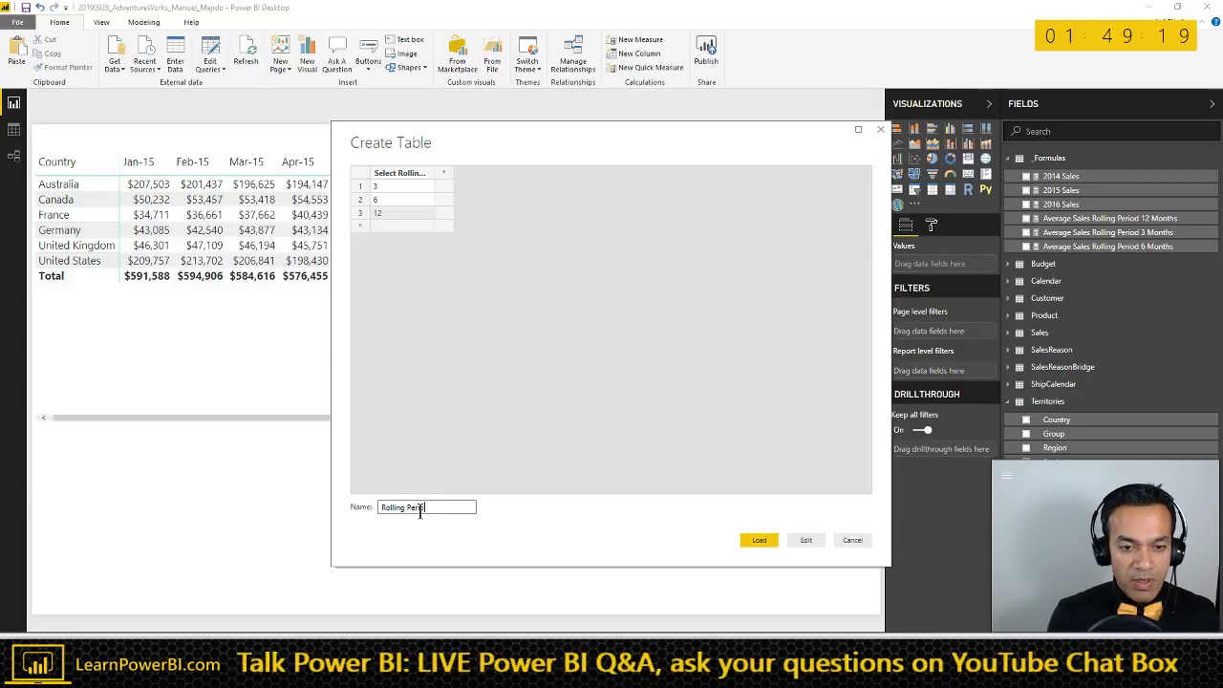
{"action": "left_click", "coordinate": [760, 541]}
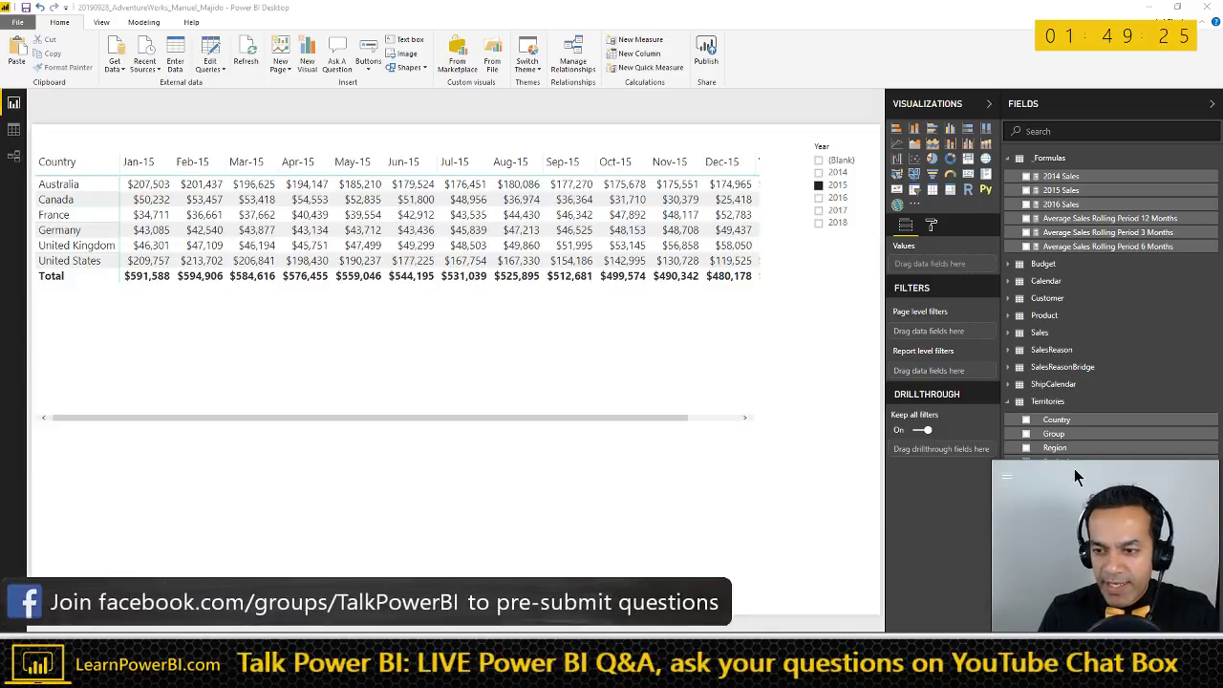
{"action": "left_click_drag", "start_coordinate": [1076, 476], "coordinate": [1068, 416]}
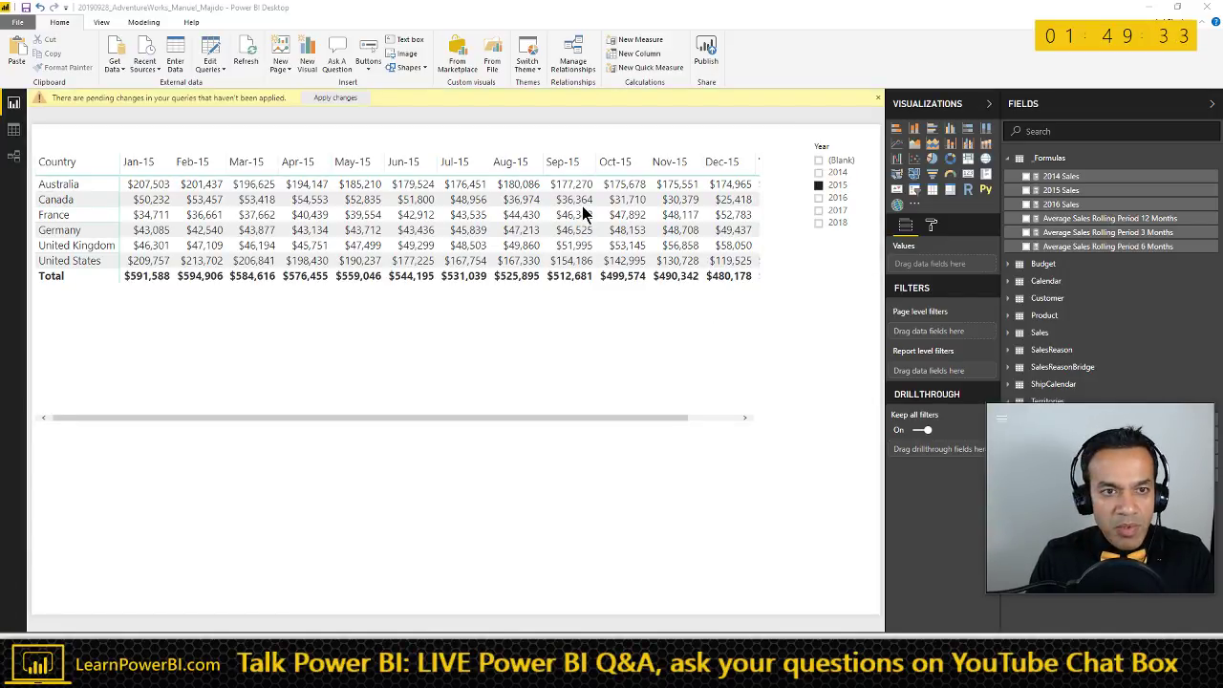
{"action": "left_click", "coordinate": [346, 98]}
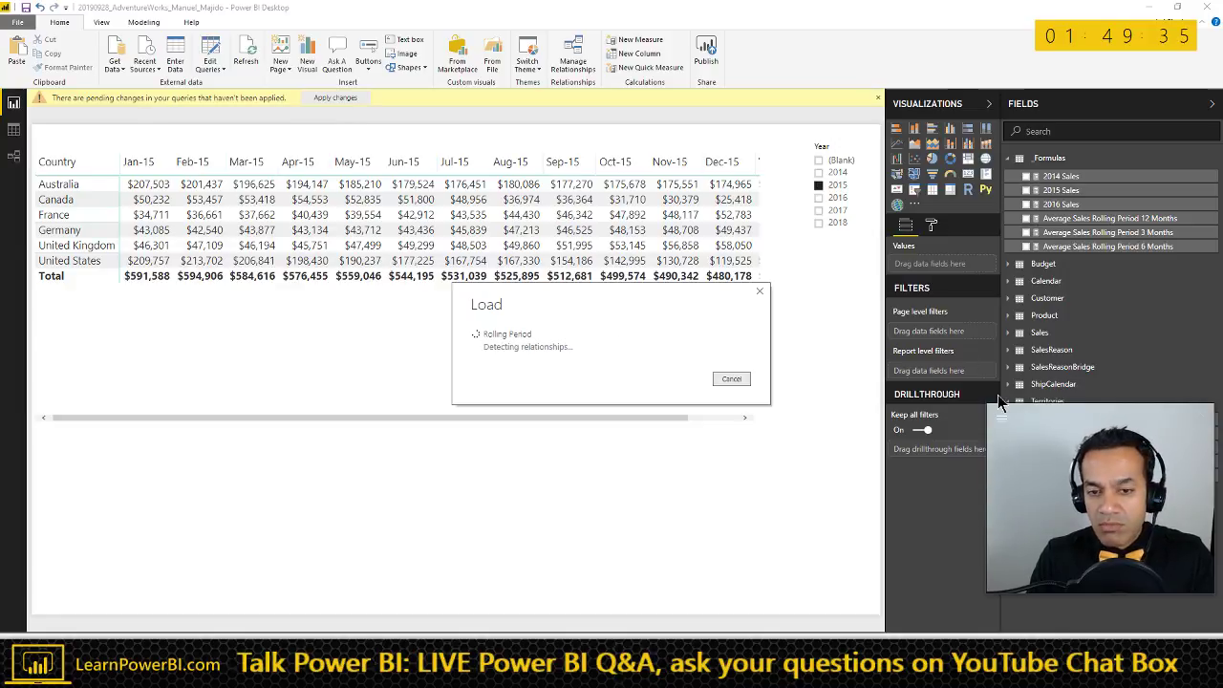
- Place the Select Rolling Period field on the canvas as a list-style slicer
{"action": "left_click", "coordinate": [1048, 418]}
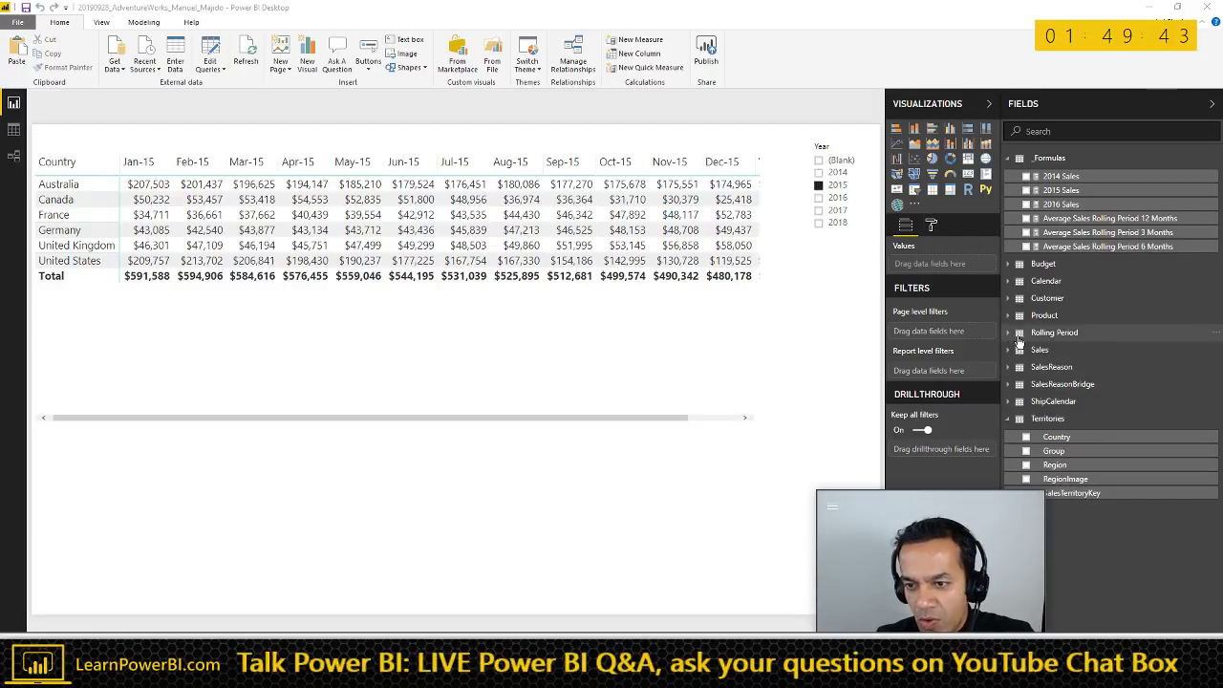
{"action": "left_click", "coordinate": [1010, 336]}
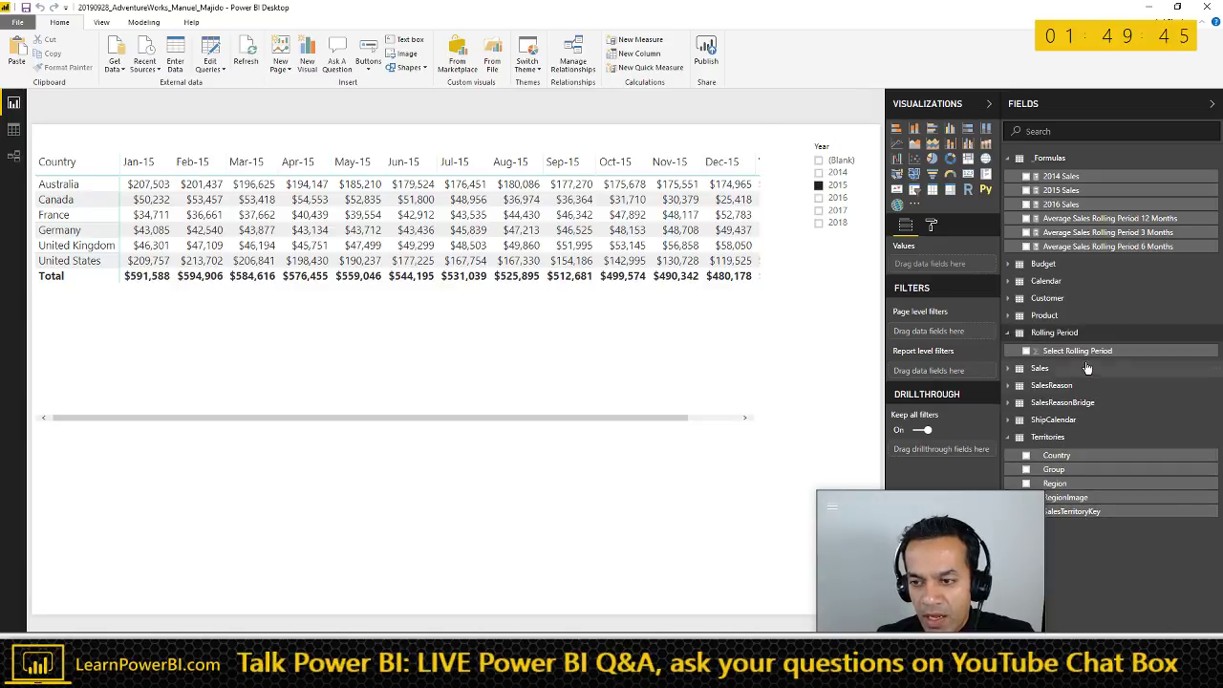
{"action": "left_click_drag", "start_coordinate": [1077, 351], "coordinate": [654, 485]}
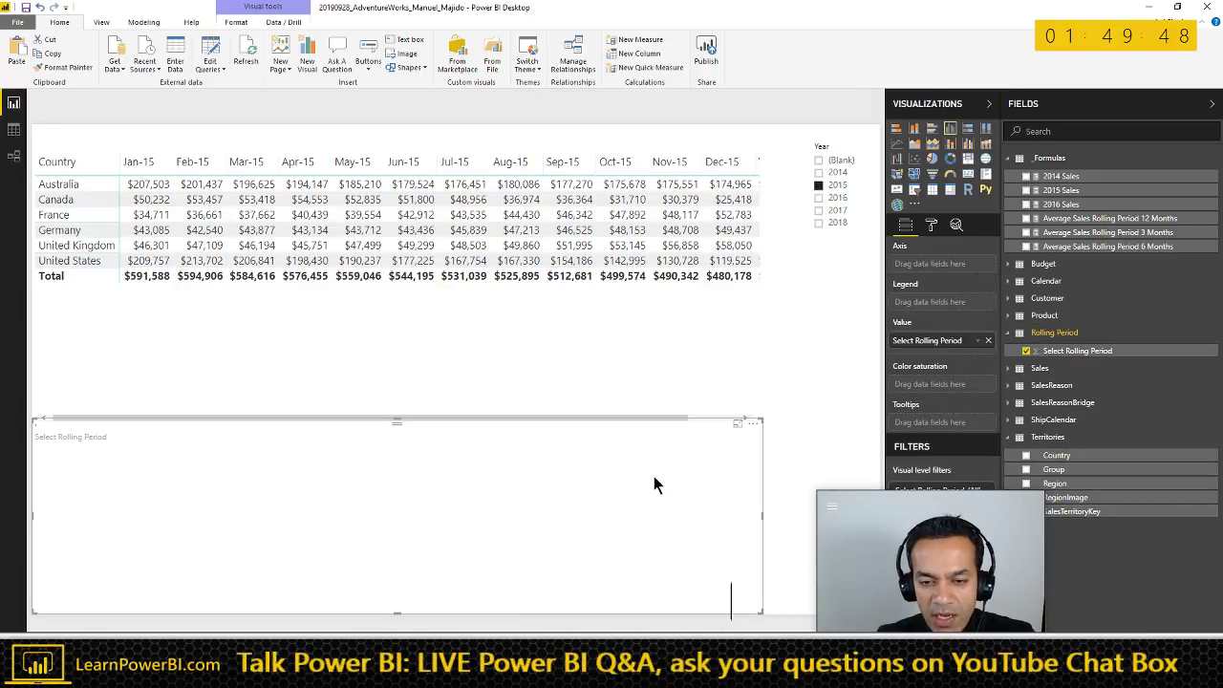
{"action": "left_click", "coordinate": [914, 189]}
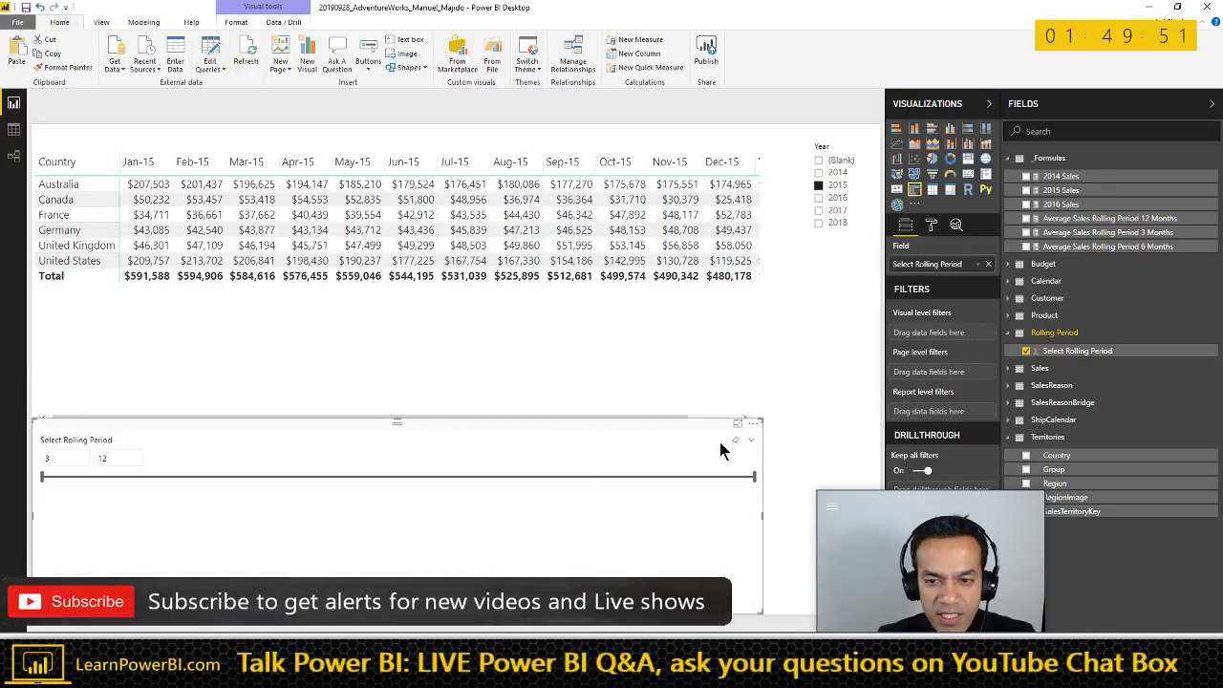
{"action": "left_click", "coordinate": [751, 443]}
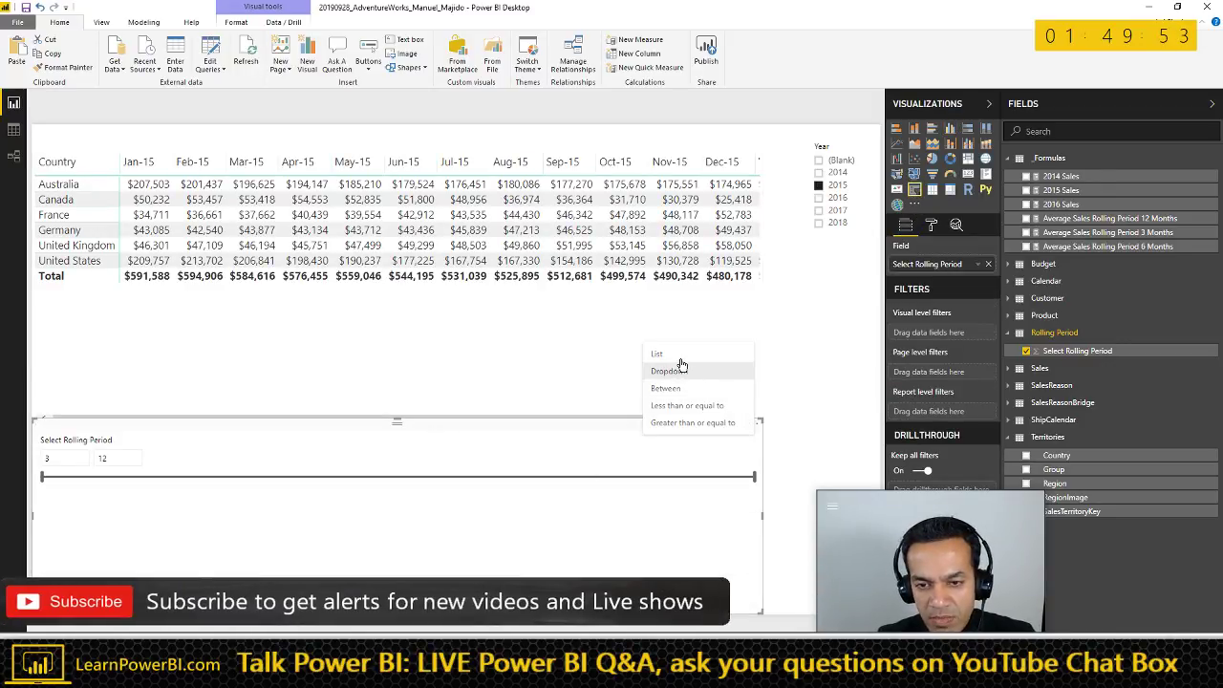
{"action": "left_click", "coordinate": [715, 463]}
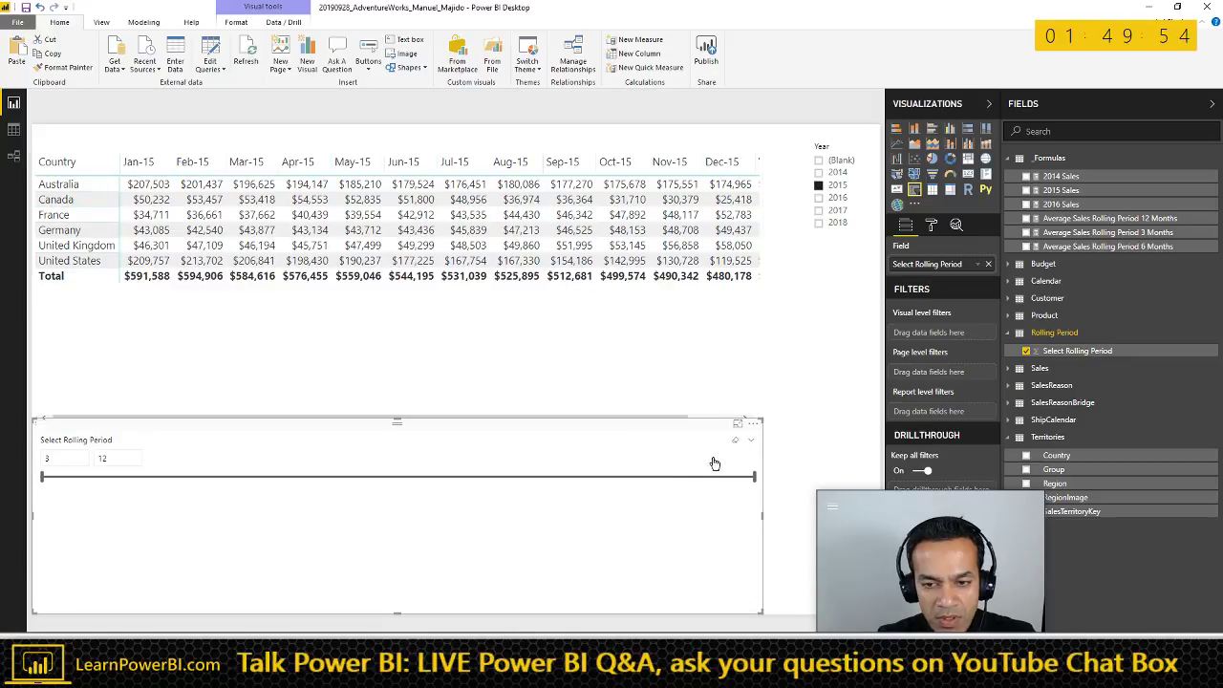
- Set slicer item text to 13 and header to 10, then shrink it beside the matrix
{"action": "left_click", "coordinate": [931, 224]}
{"action": "left_click", "coordinate": [923, 248]}
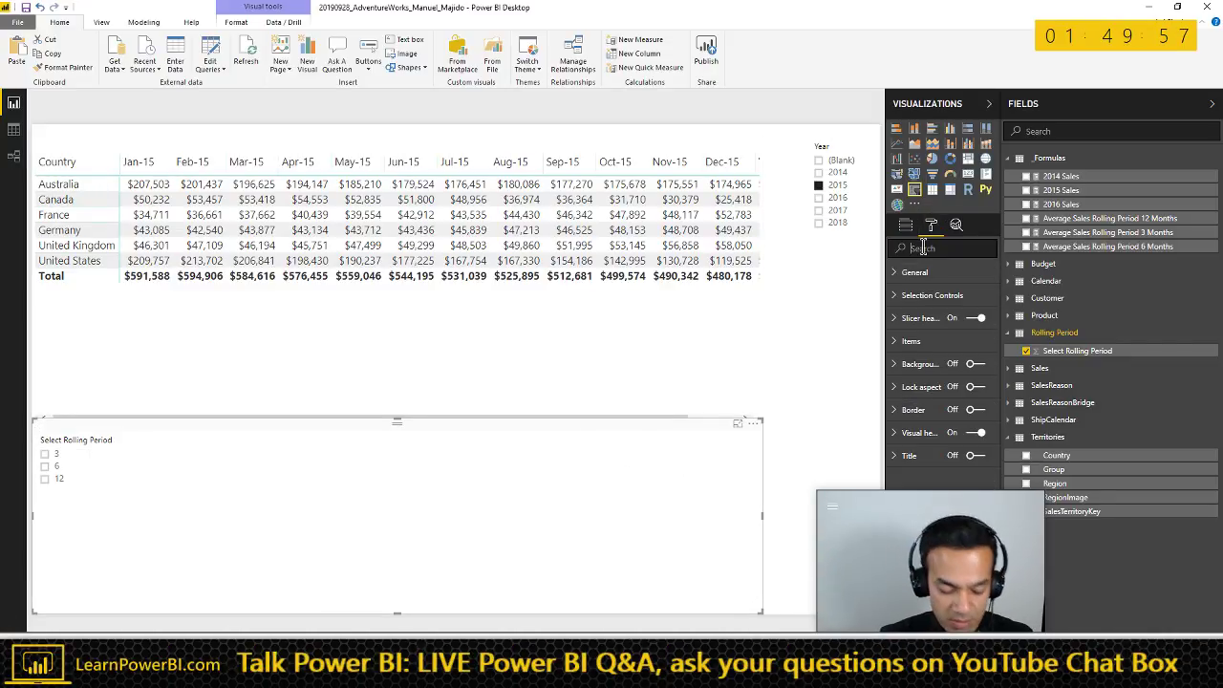
{"action": "type", "text": "size"}
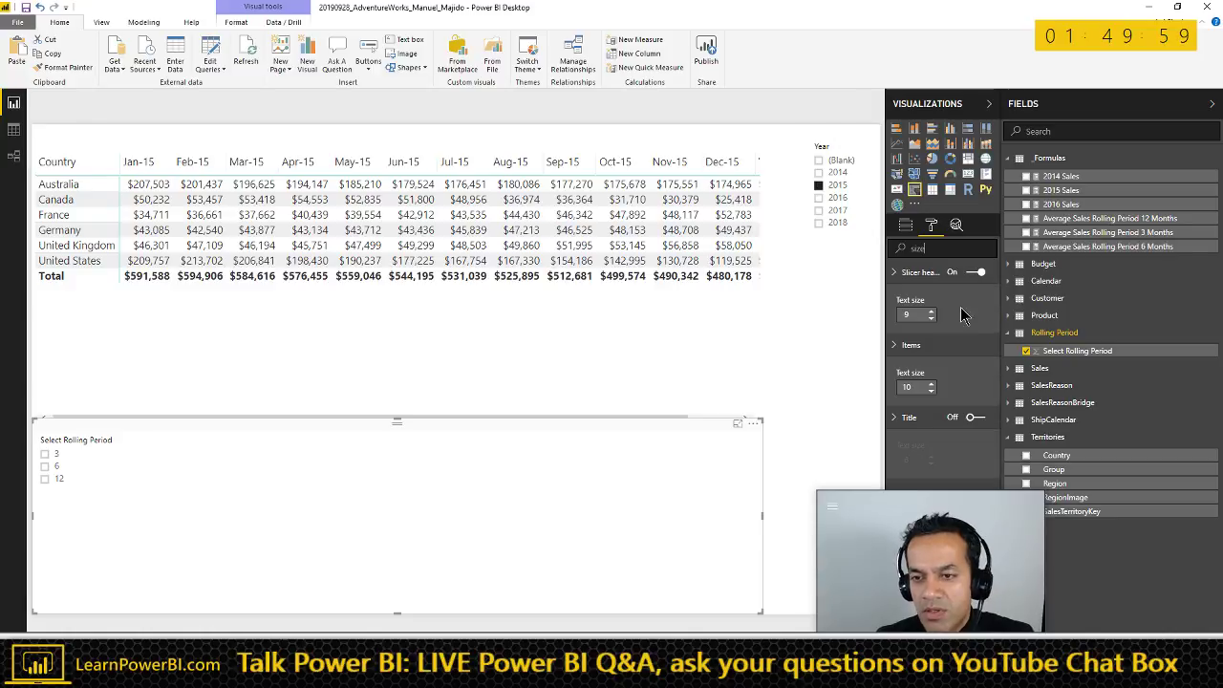
{"action": "left_click", "coordinate": [932, 313]}
{"action": "left_click", "coordinate": [931, 314]}
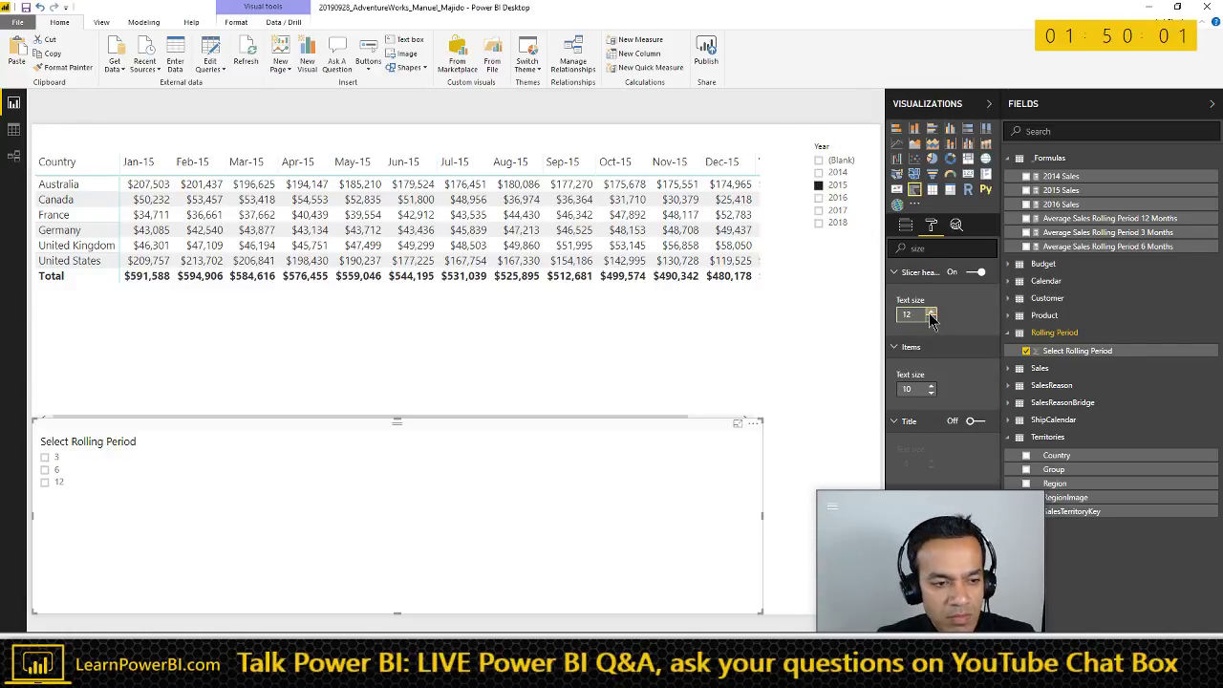
{"action": "left_click", "coordinate": [932, 314]}
{"action": "left_click", "coordinate": [931, 386]}
{"action": "left_click", "coordinate": [931, 386]}
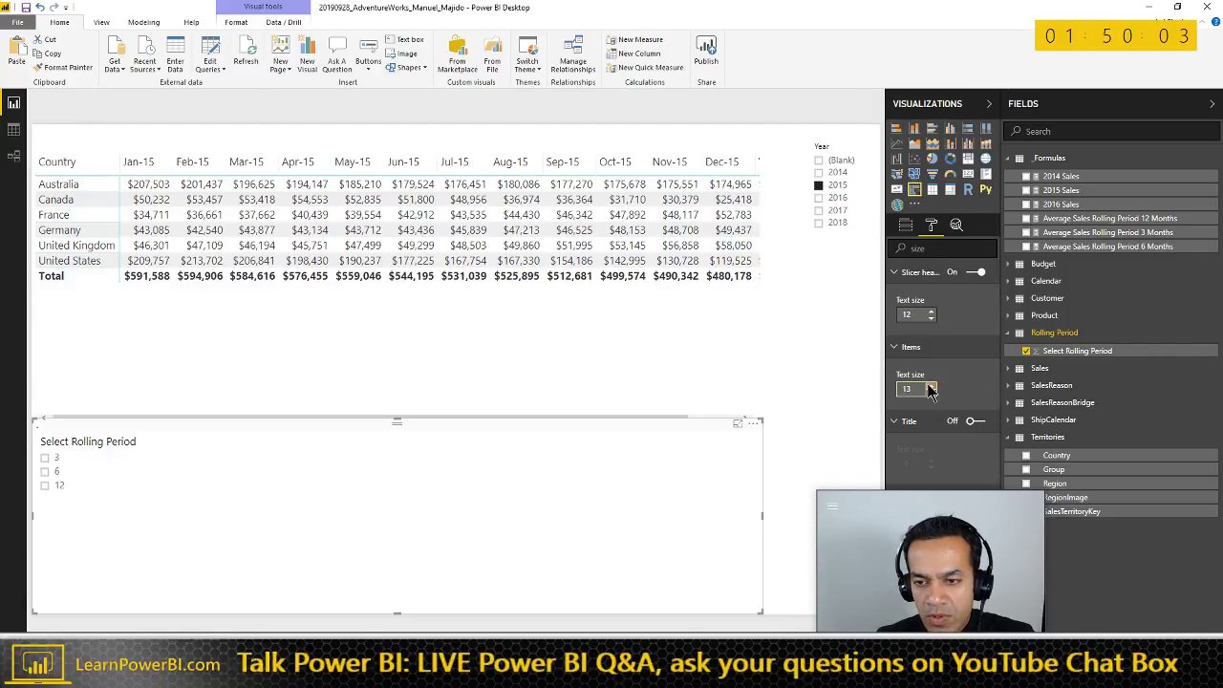
{"action": "left_click", "coordinate": [932, 318]}
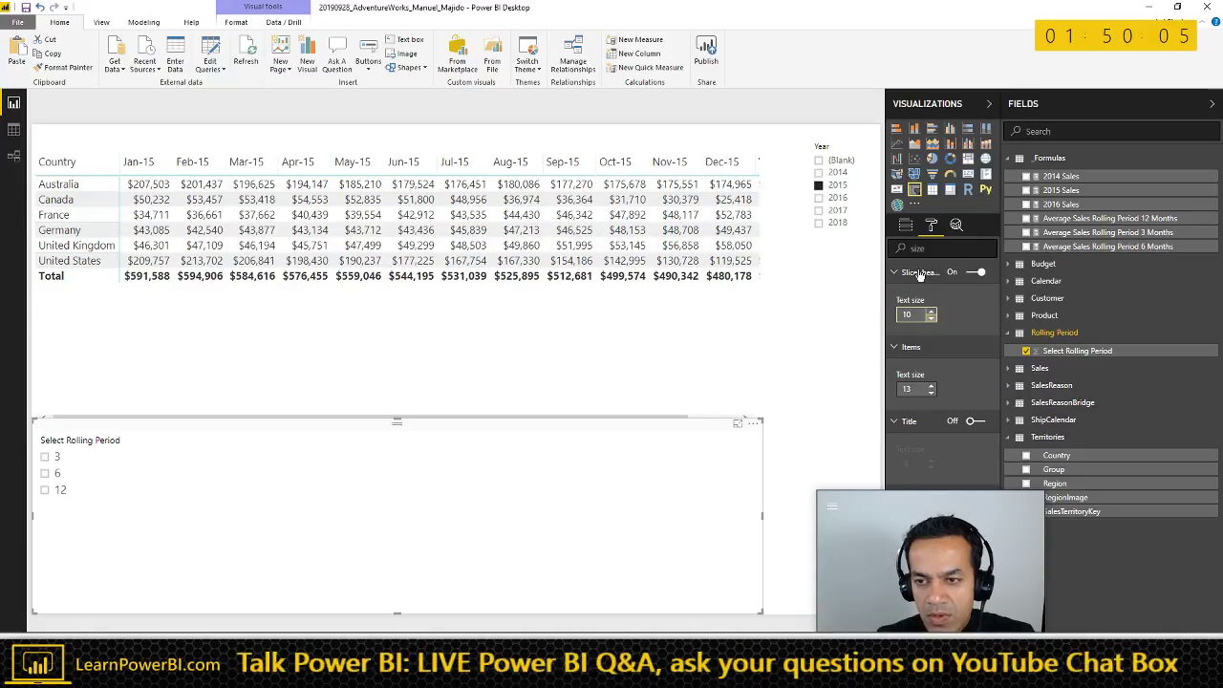
{"action": "left_click", "coordinate": [989, 105]}
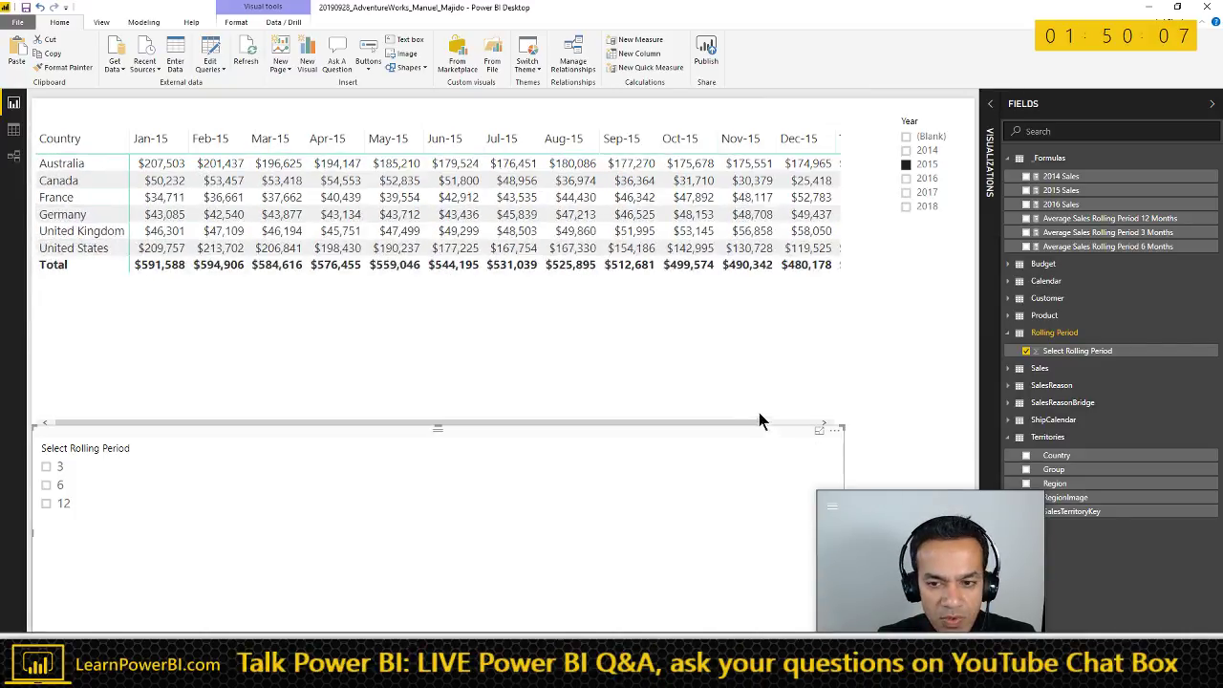
{"action": "left_click_drag", "start_coordinate": [843, 427], "coordinate": [962, 248]}
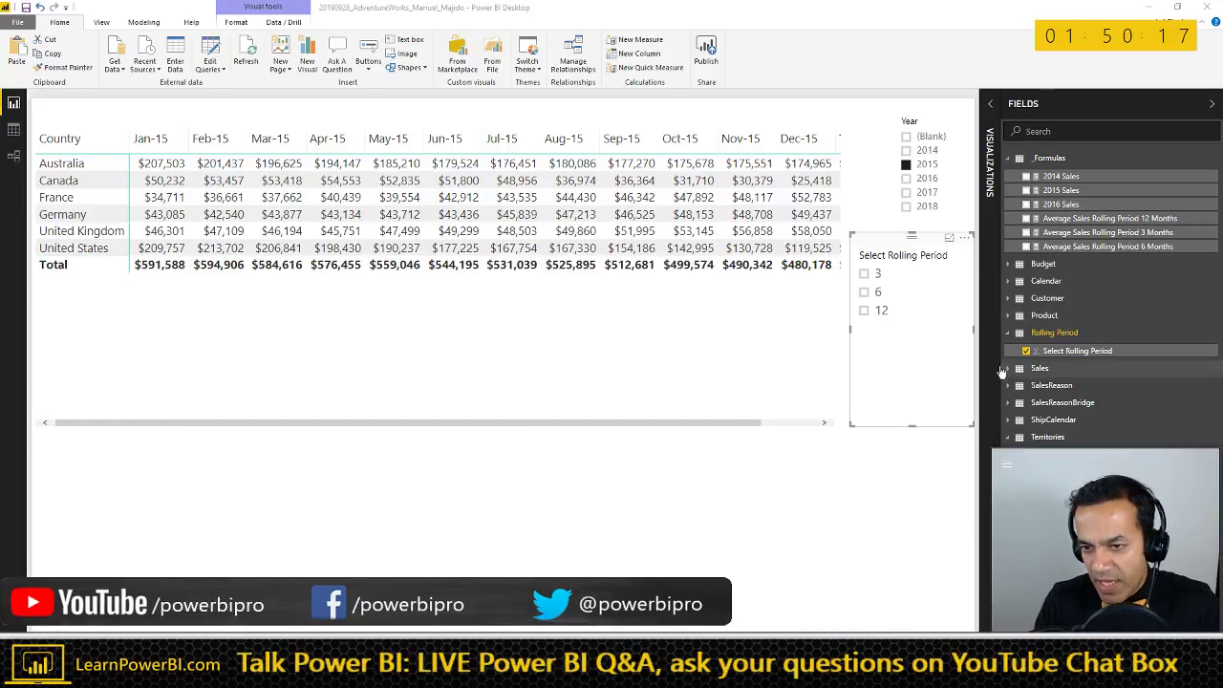
- Try Rolling Period values 3, 6 and 12 in the slicer, then widen the Fields pane
{"action": "left_click", "coordinate": [880, 277]}
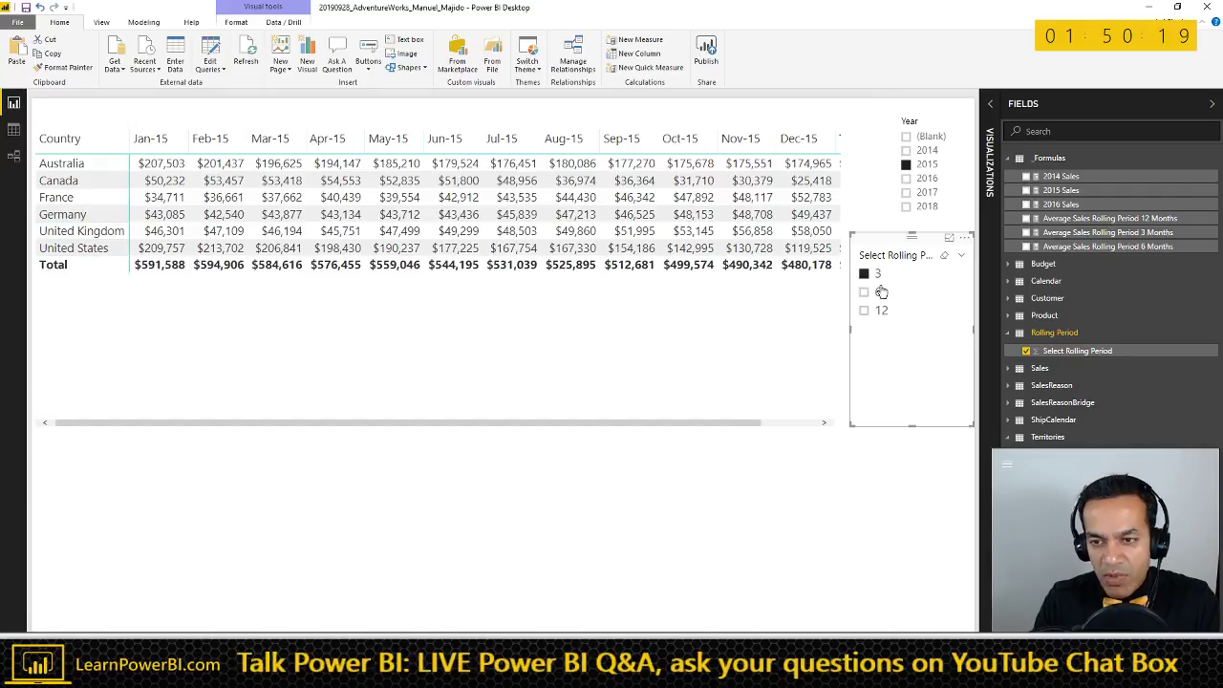
{"action": "left_click", "coordinate": [879, 293]}
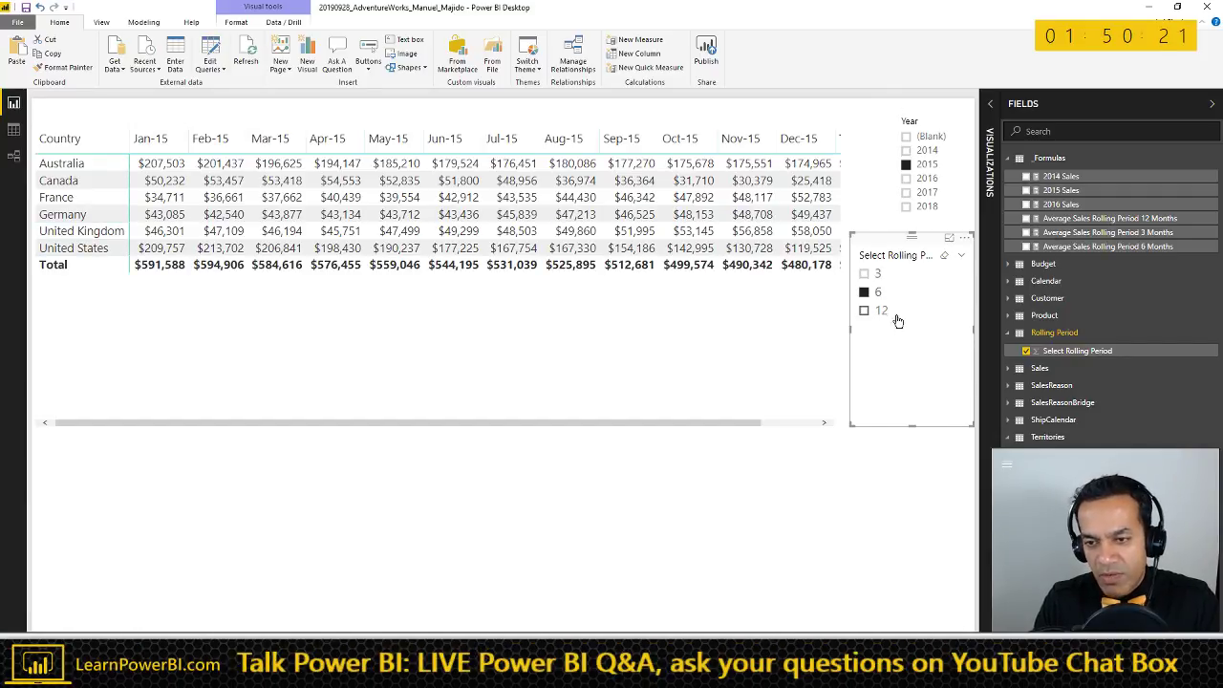
{"action": "left_click", "coordinate": [881, 310]}
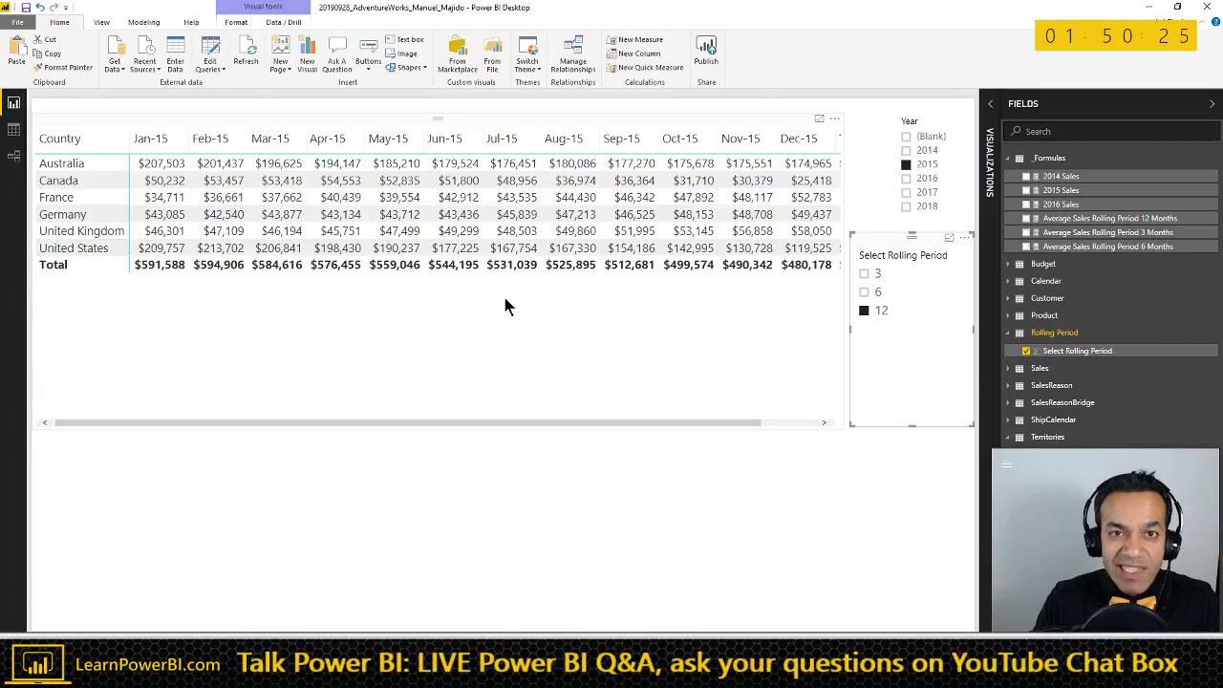
{"action": "left_click", "coordinate": [874, 292]}
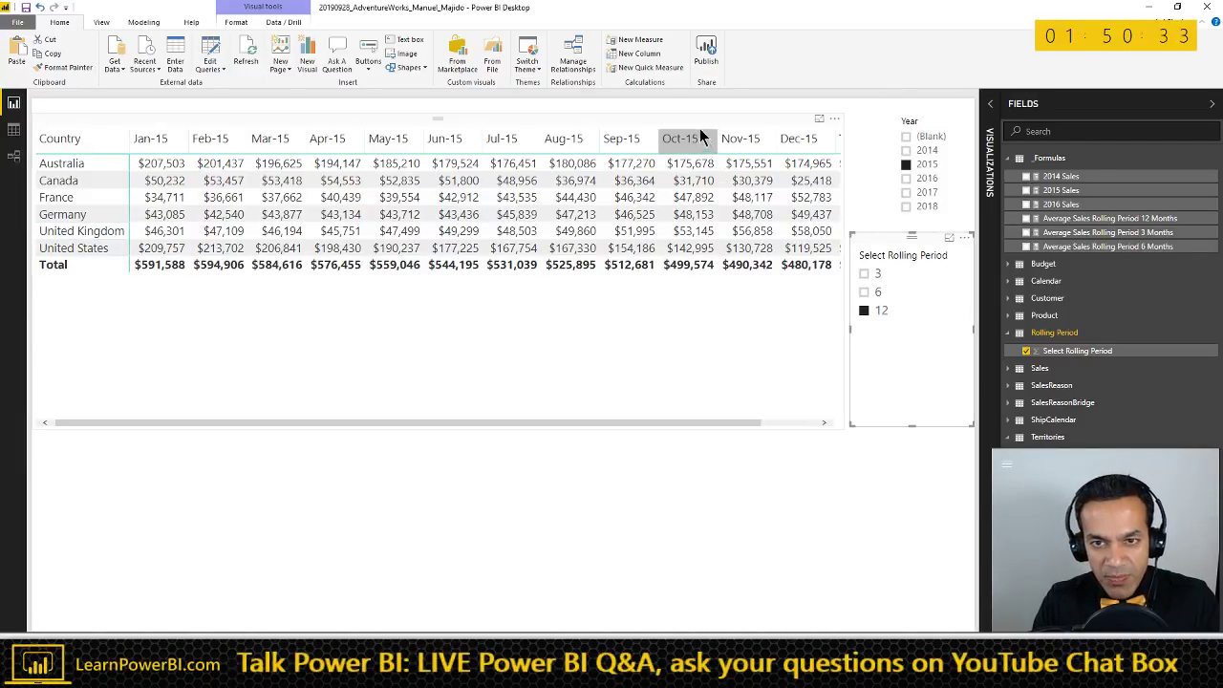
{"action": "left_click", "coordinate": [733, 186]}
{"action": "left_click_drag", "start_coordinate": [1001, 247], "coordinate": [902, 268]}
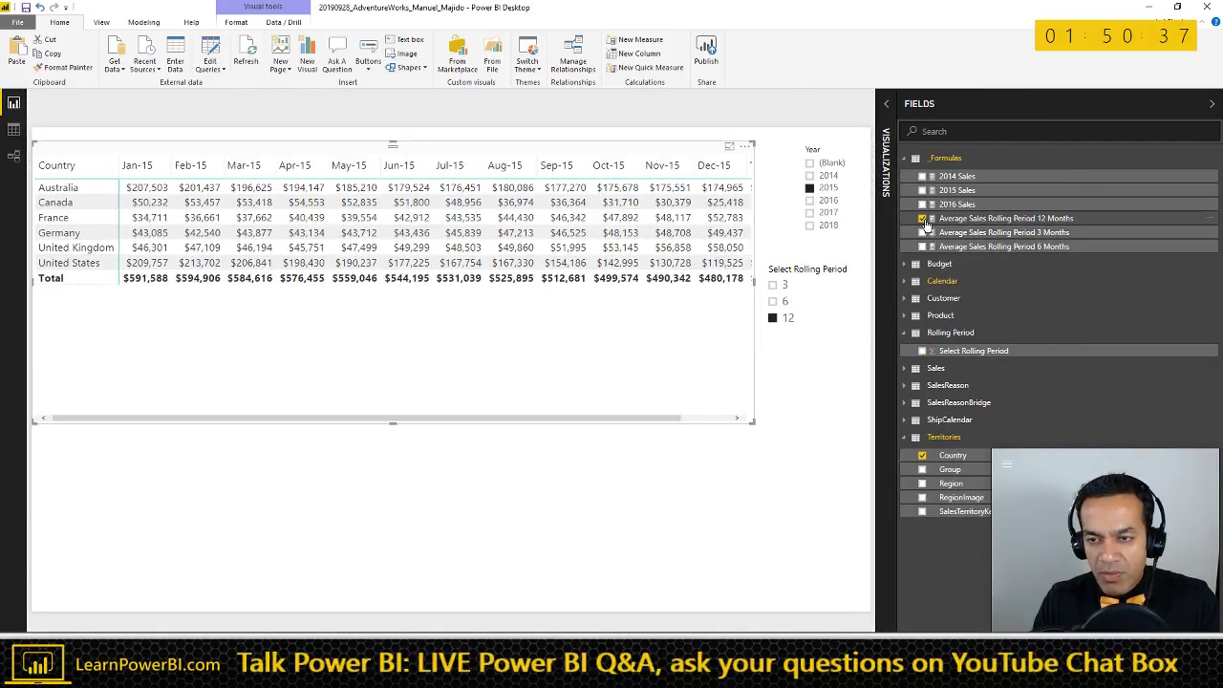
- Remove the 12-month rolling average from the matrix and start a new measure 'Rolling Sum Working Measure ='
{"action": "left_click", "coordinate": [923, 219]}
{"action": "left_click", "coordinate": [975, 247]}
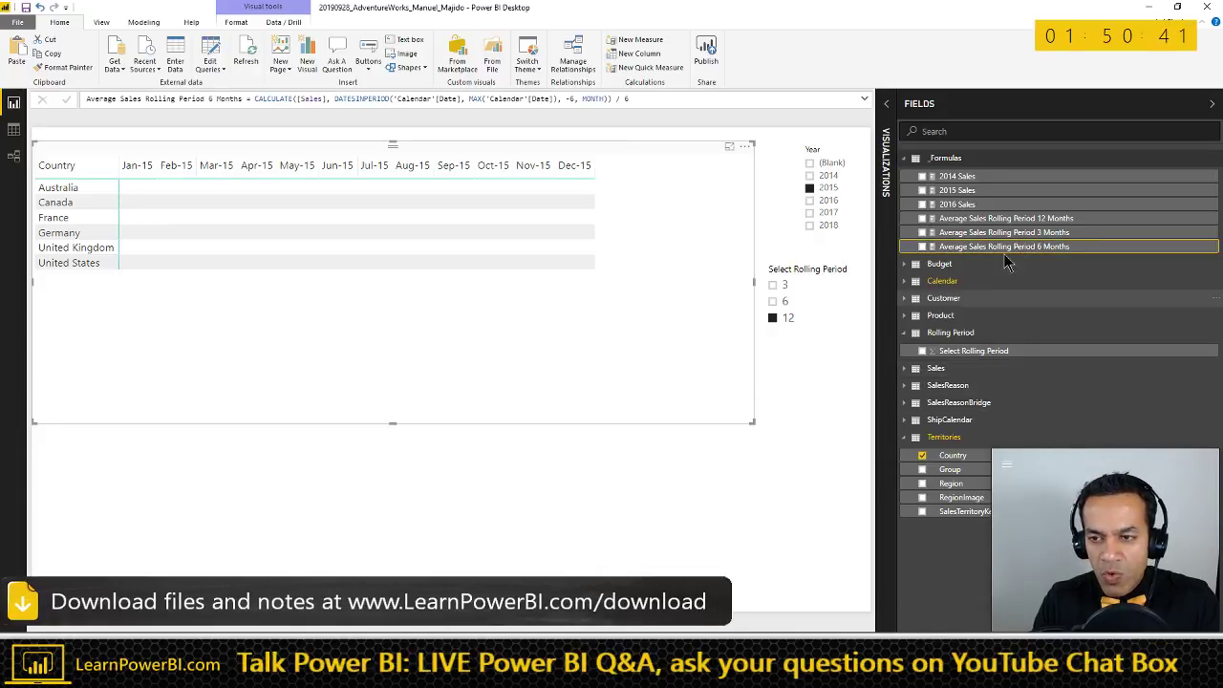
{"action": "left_click", "coordinate": [143, 22]}
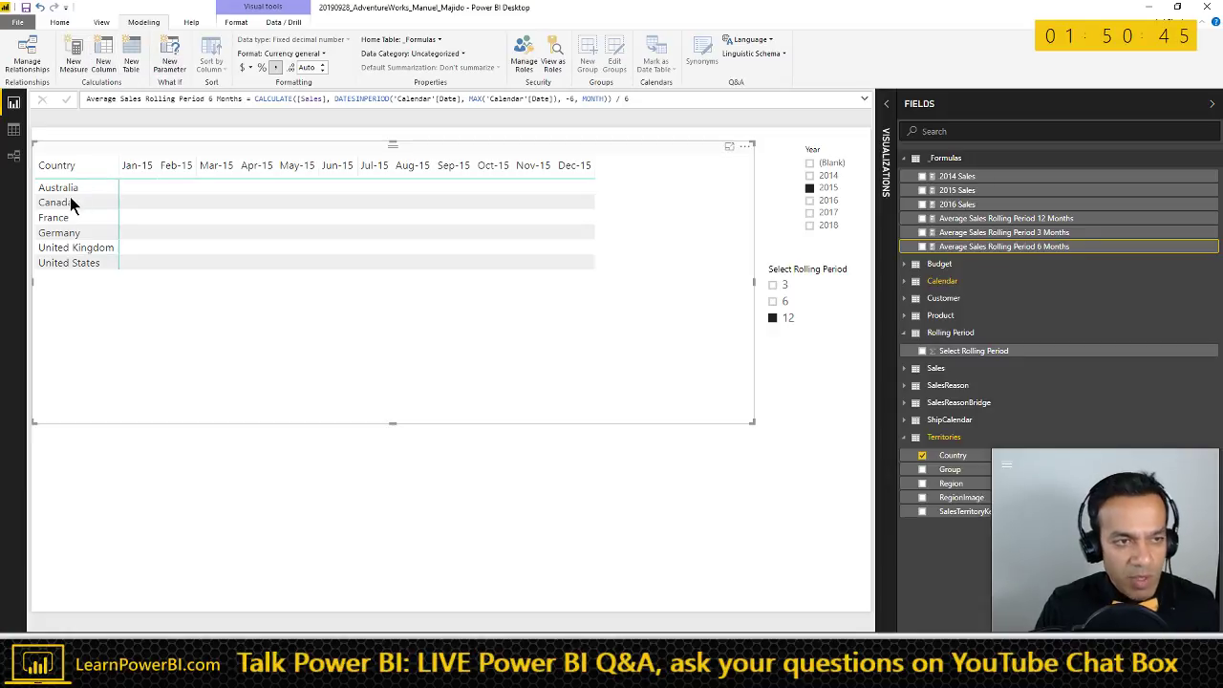
{"action": "key", "text": "alt+m"}
{"action": "key", "text": "n"}
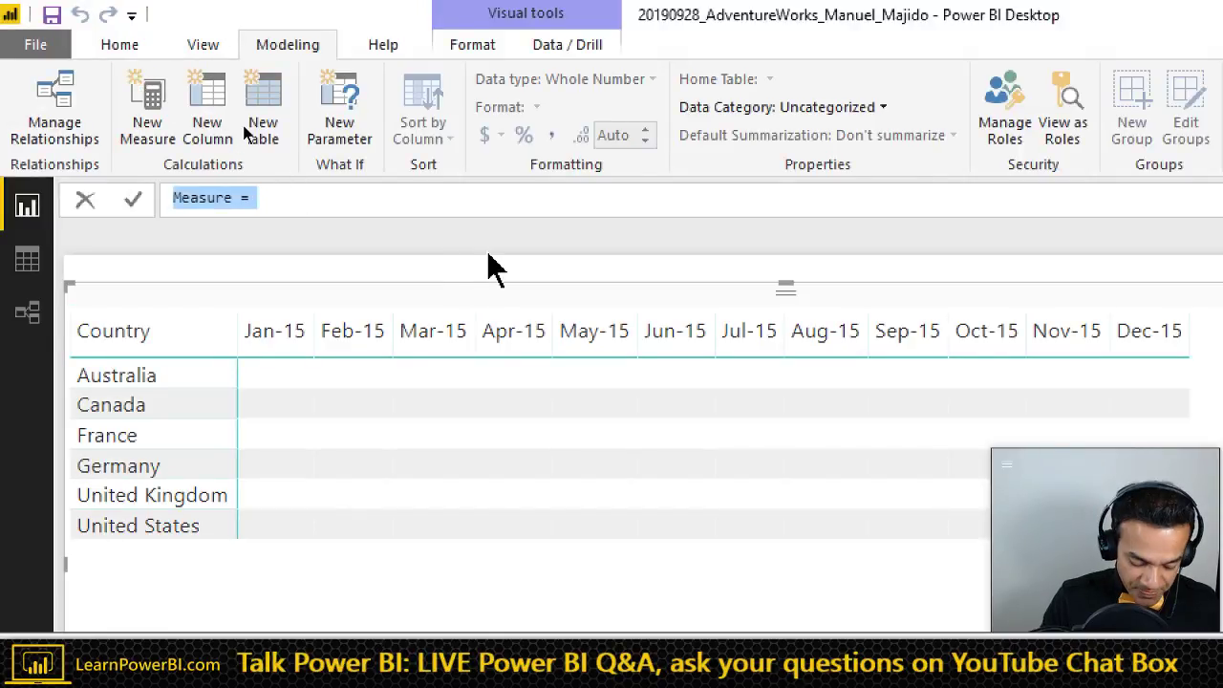
{"action": "type", "text": "R"}
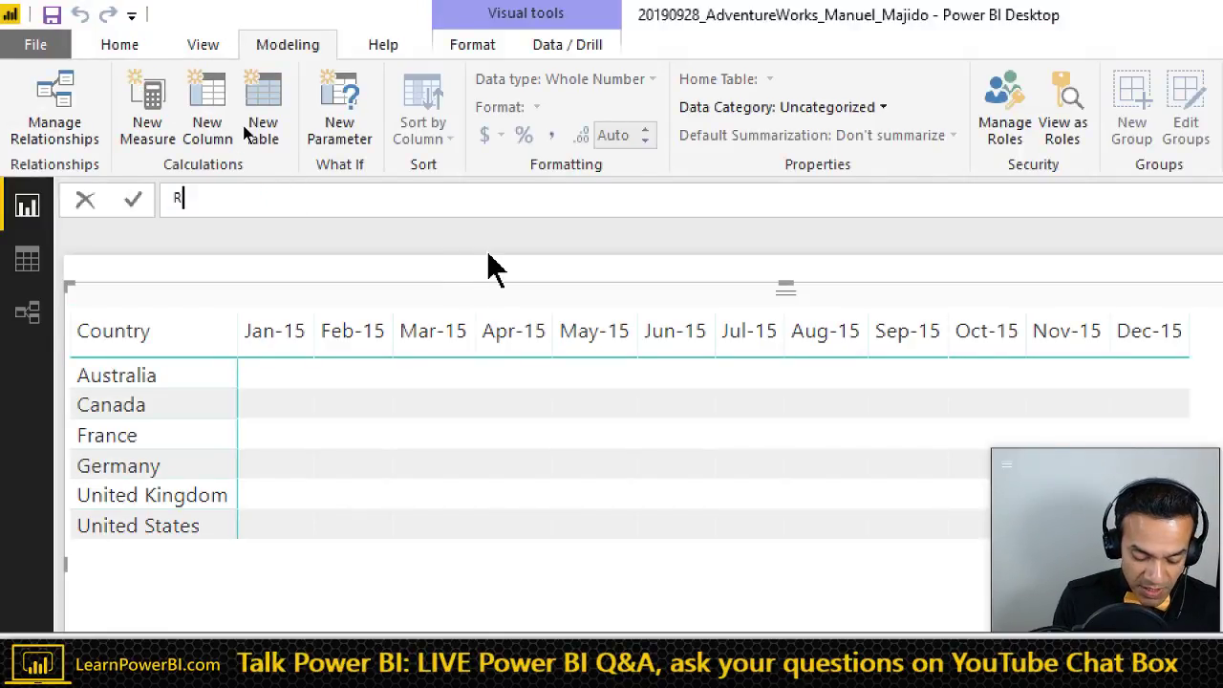
{"action": "type", "text": "olling Sum"}
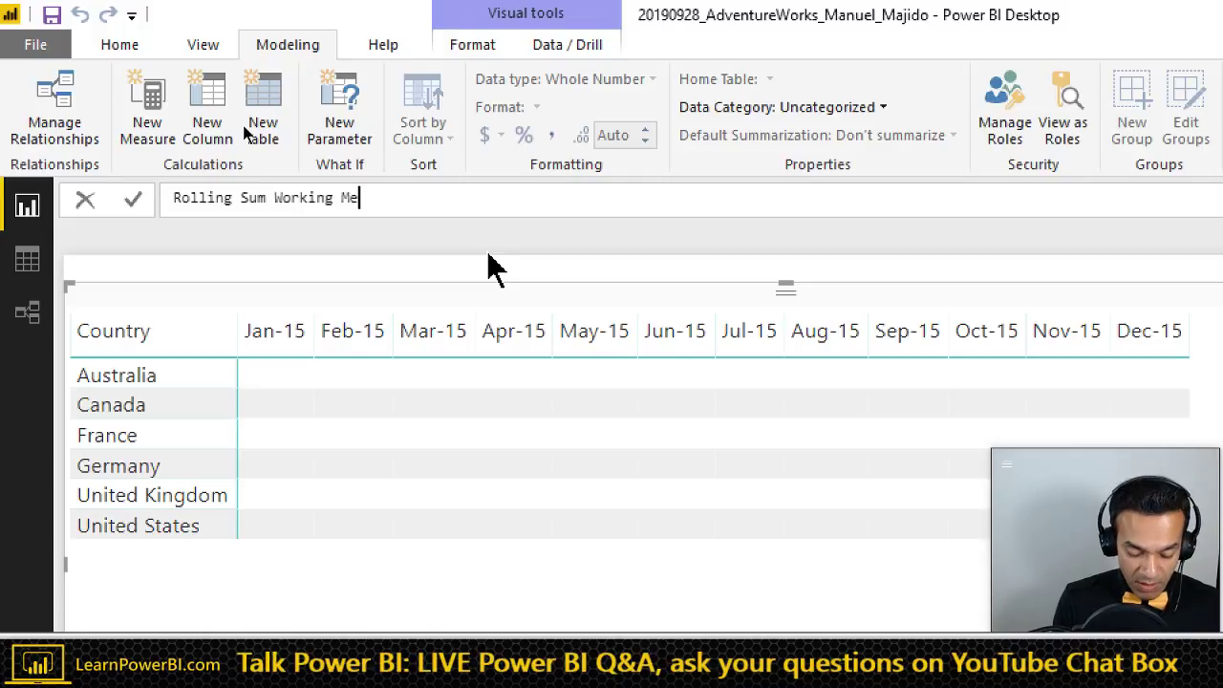
{"action": "type", "text": "Working Measure ="}
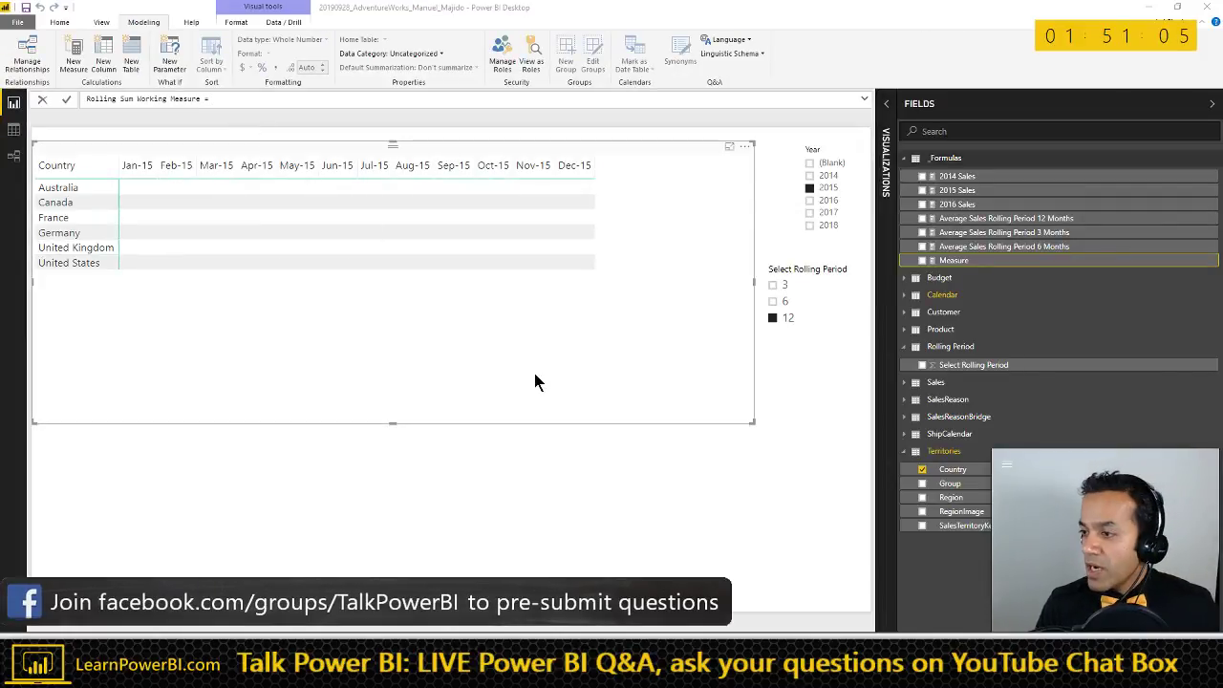
{"action": "key", "text": "alt+Tab"}
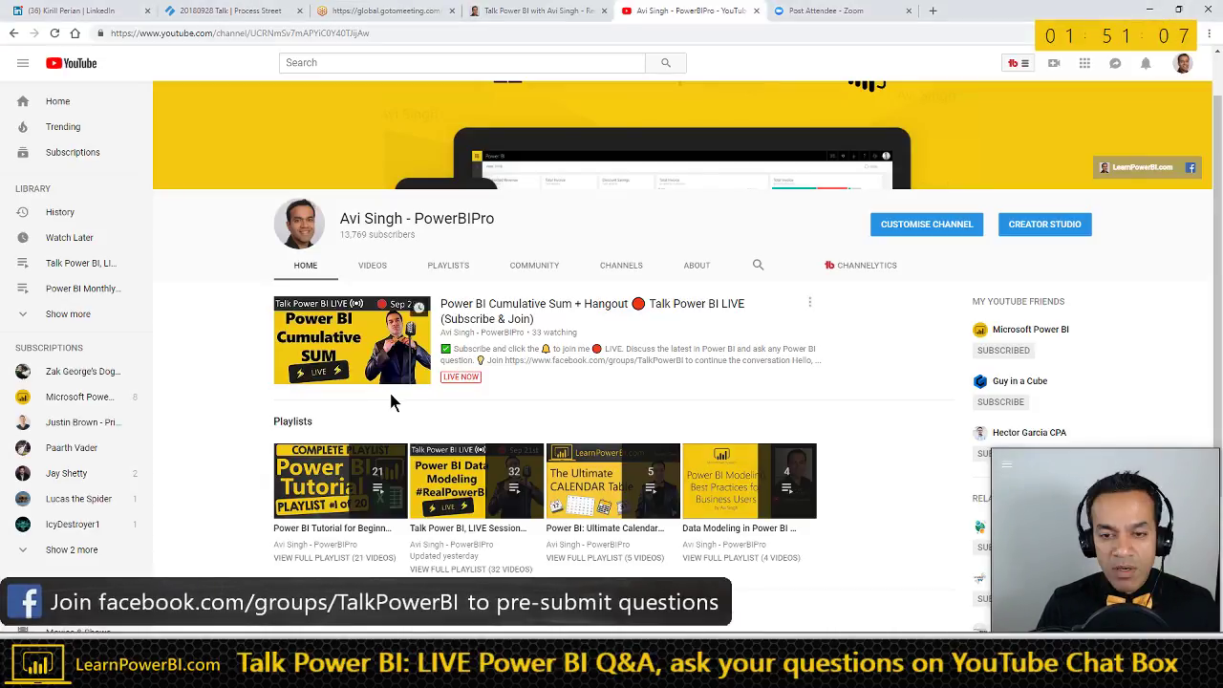
{"action": "scroll", "coordinate": [540, 408], "scroll_direction": "down", "scroll_amount": 1}
{"action": "scroll", "coordinate": [539, 408], "scroll_direction": "down", "scroll_amount": 4}
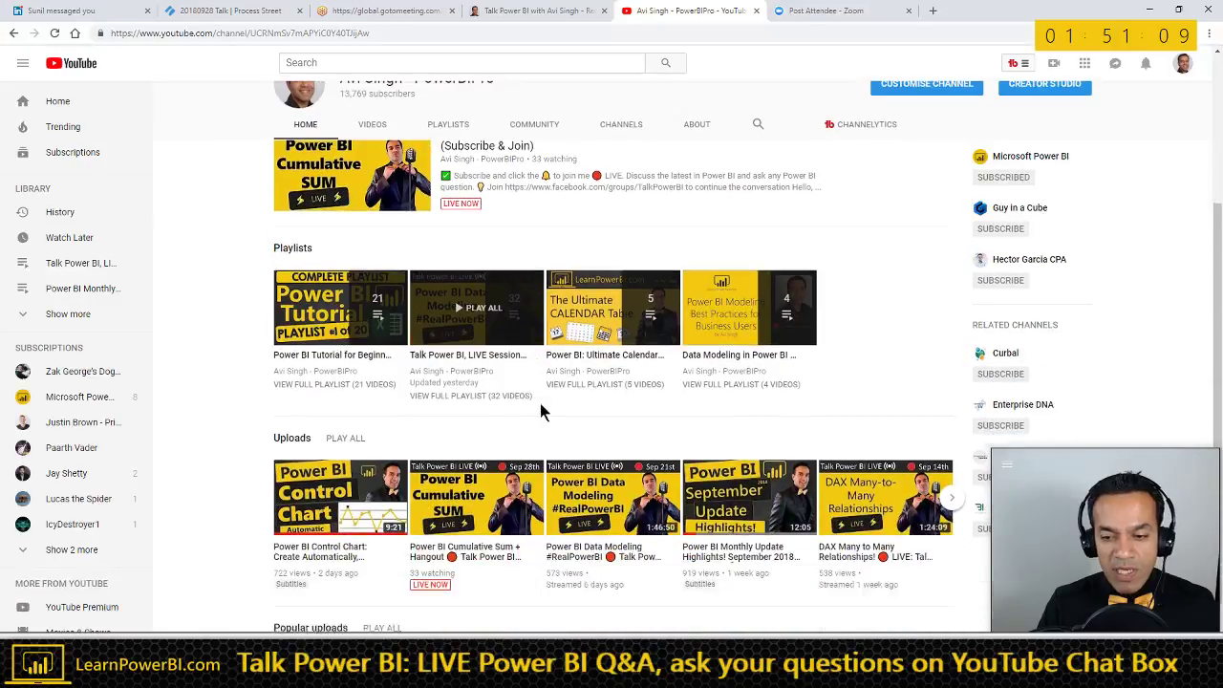
{"action": "scroll", "coordinate": [546, 410], "scroll_direction": "down", "scroll_amount": 1}
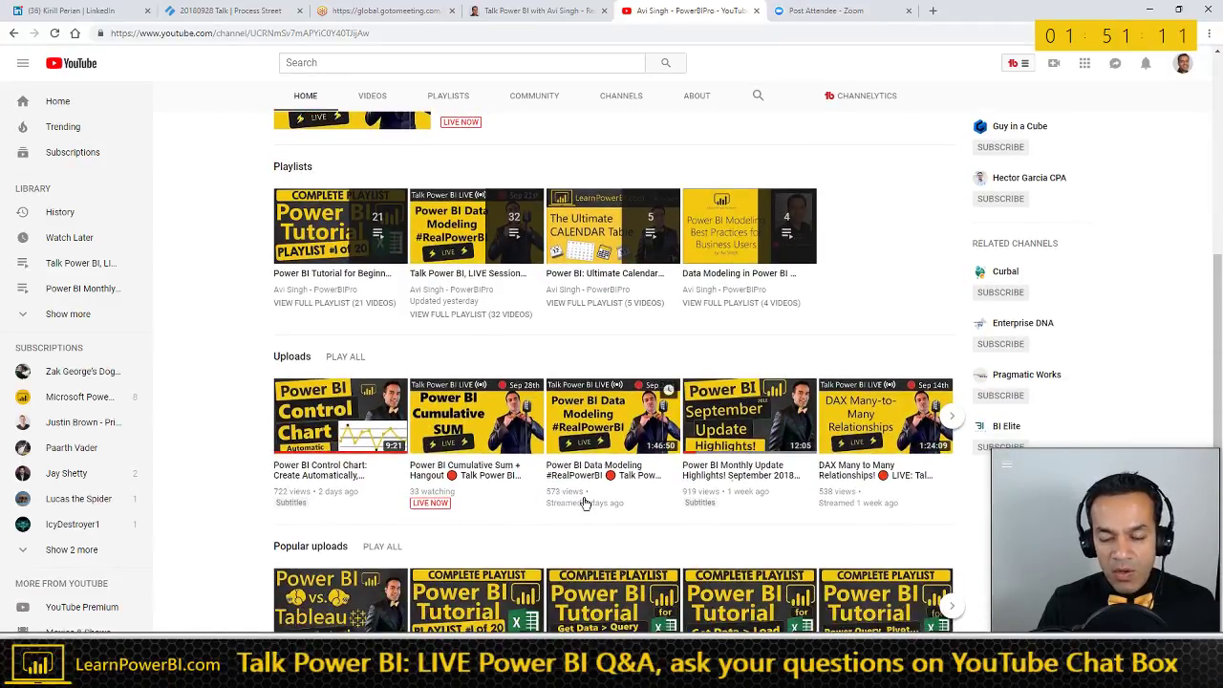
{"action": "left_click", "coordinate": [952, 418]}
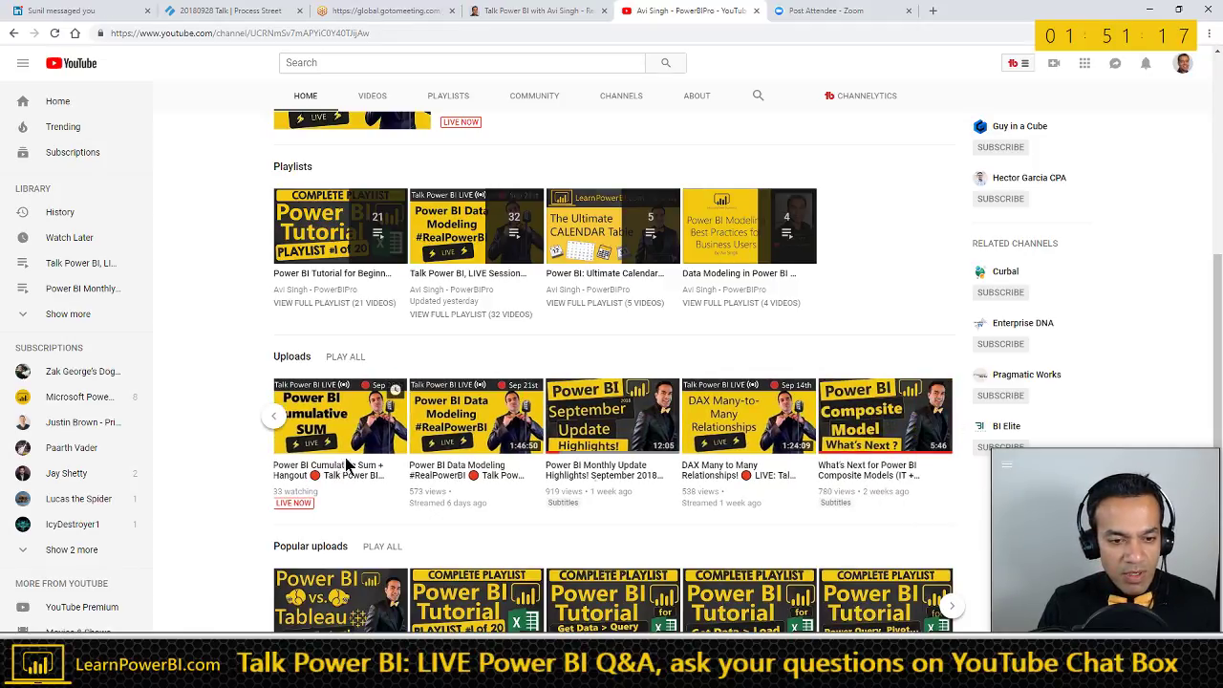
{"action": "scroll", "coordinate": [350, 478], "scroll_direction": "down", "scroll_amount": 1}
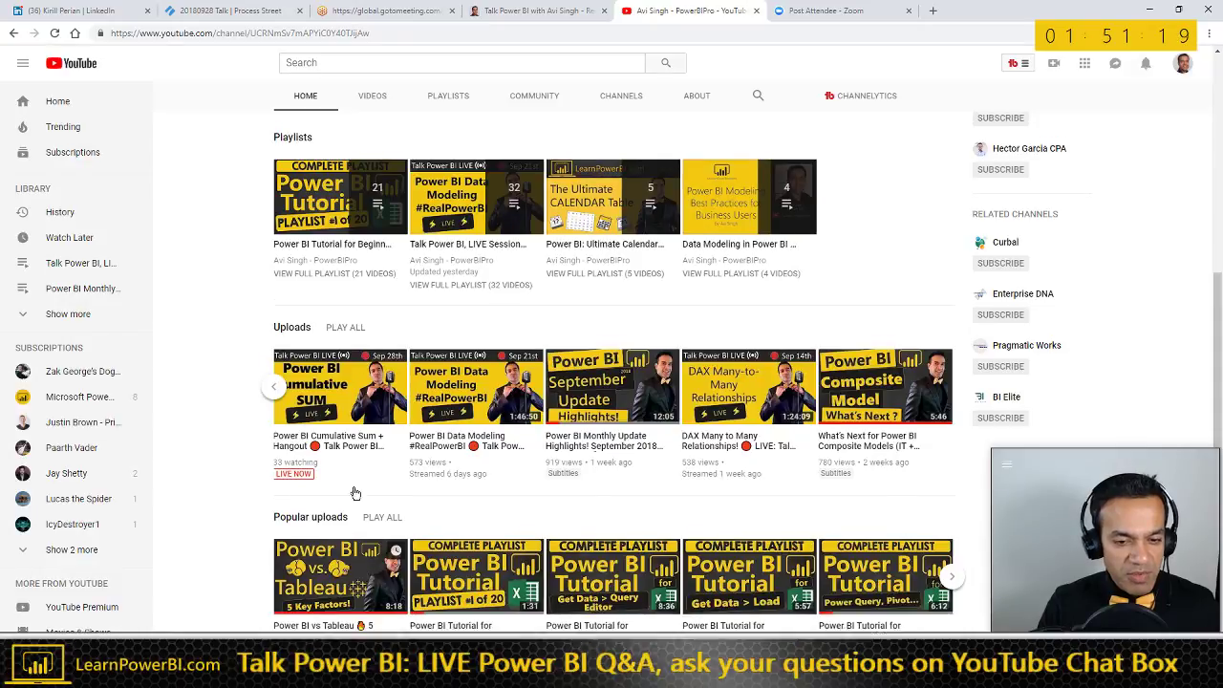
{"action": "scroll", "coordinate": [353, 492], "scroll_direction": "up", "scroll_amount": 3}
{"action": "left_click", "coordinate": [372, 169]}
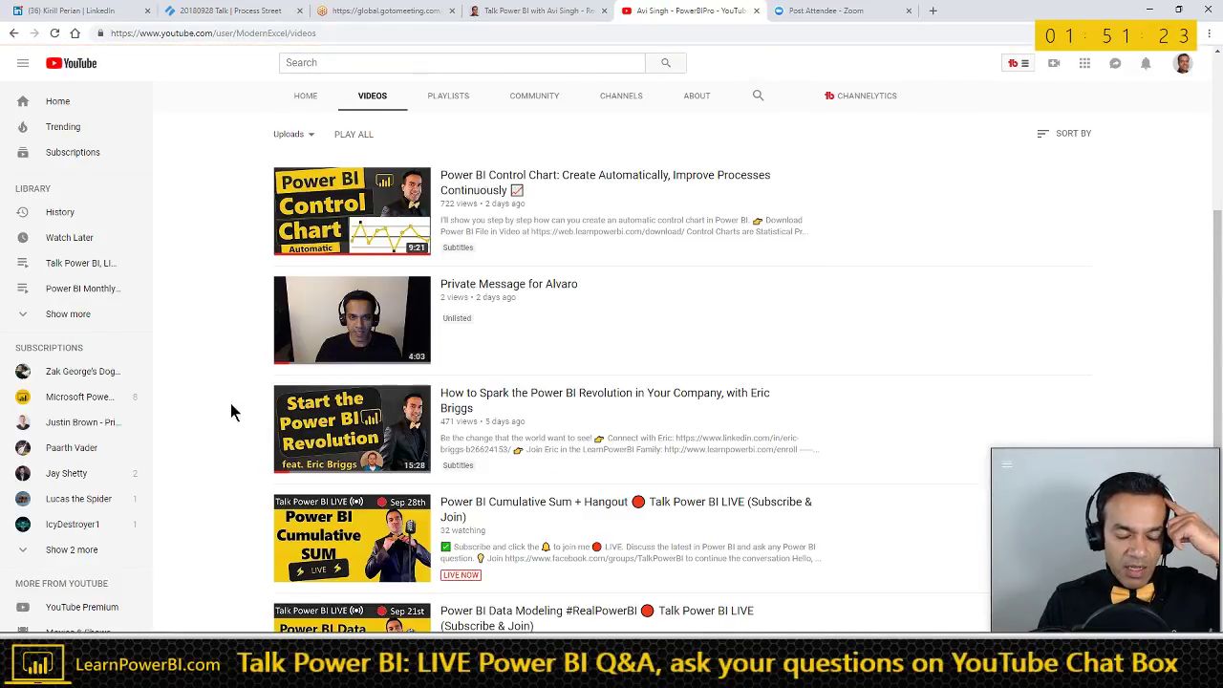
{"action": "scroll", "coordinate": [225, 424], "scroll_direction": "down", "scroll_amount": 5}
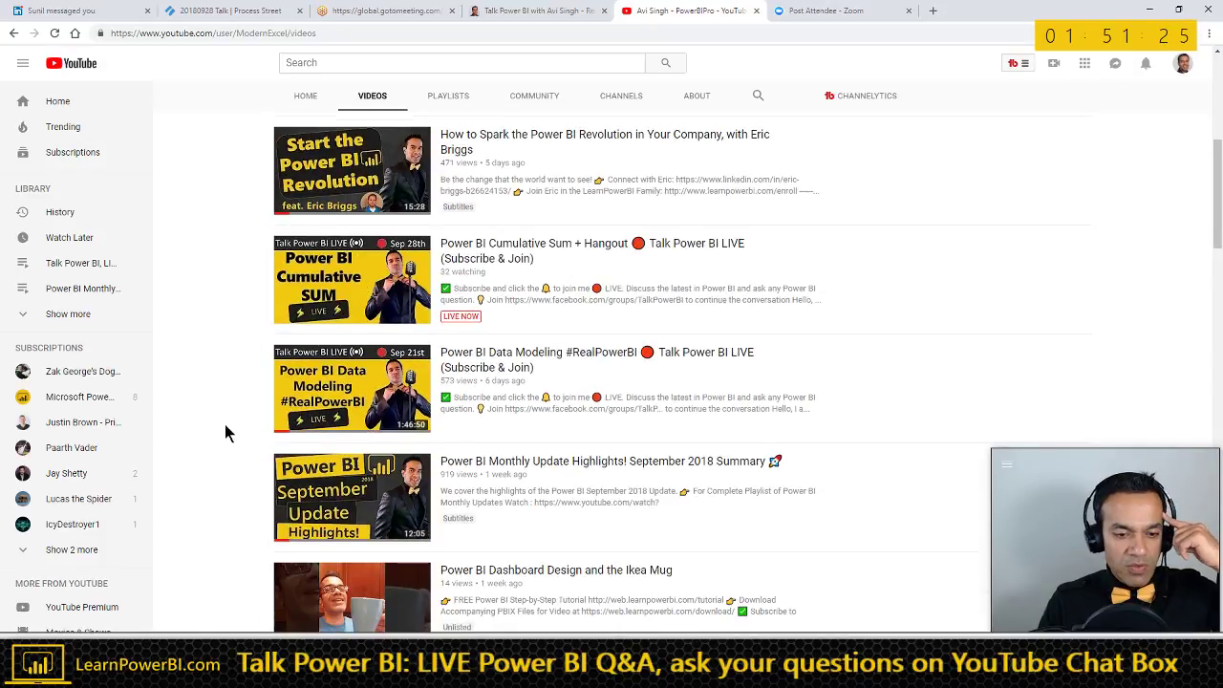
{"action": "scroll", "coordinate": [225, 424], "scroll_direction": "down", "scroll_amount": 4}
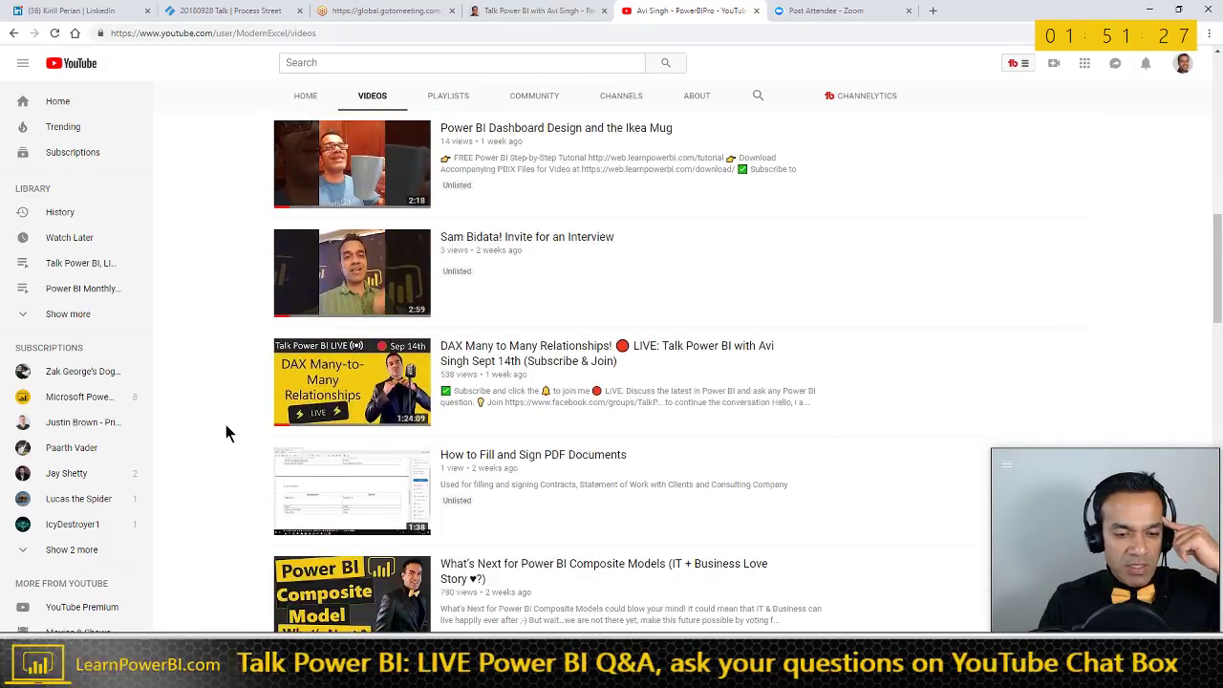
{"action": "scroll", "coordinate": [226, 426], "scroll_direction": "down", "scroll_amount": 1}
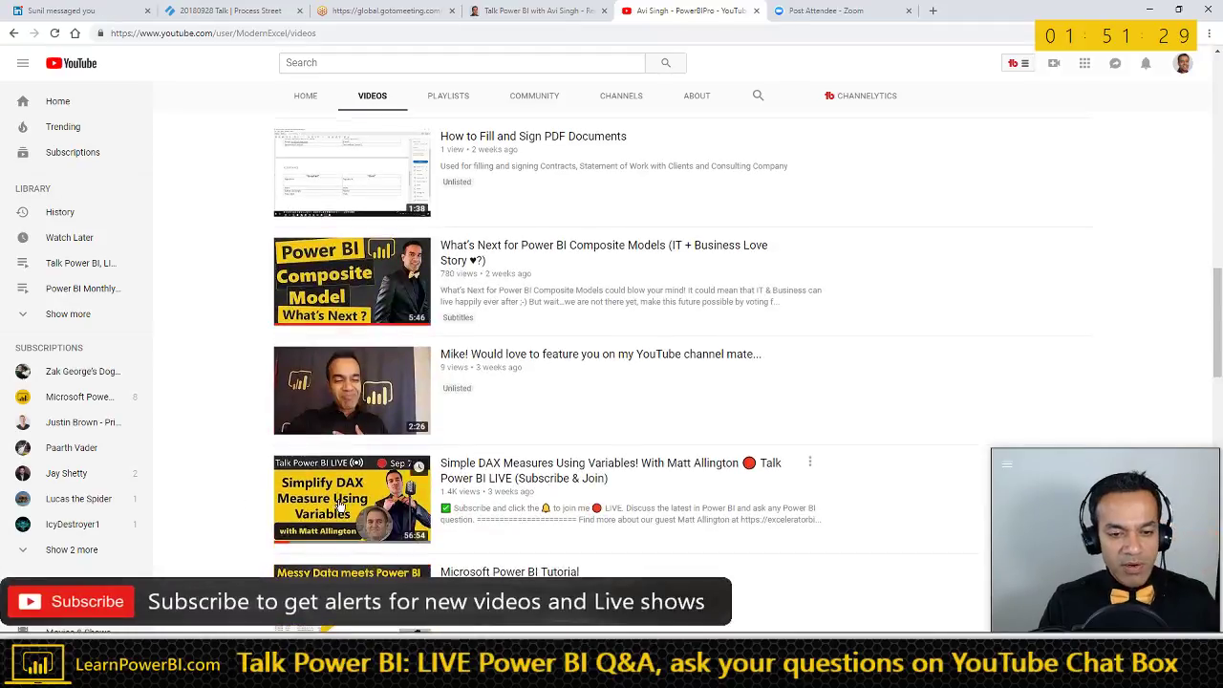
{"action": "left_click", "coordinate": [508, 472]}
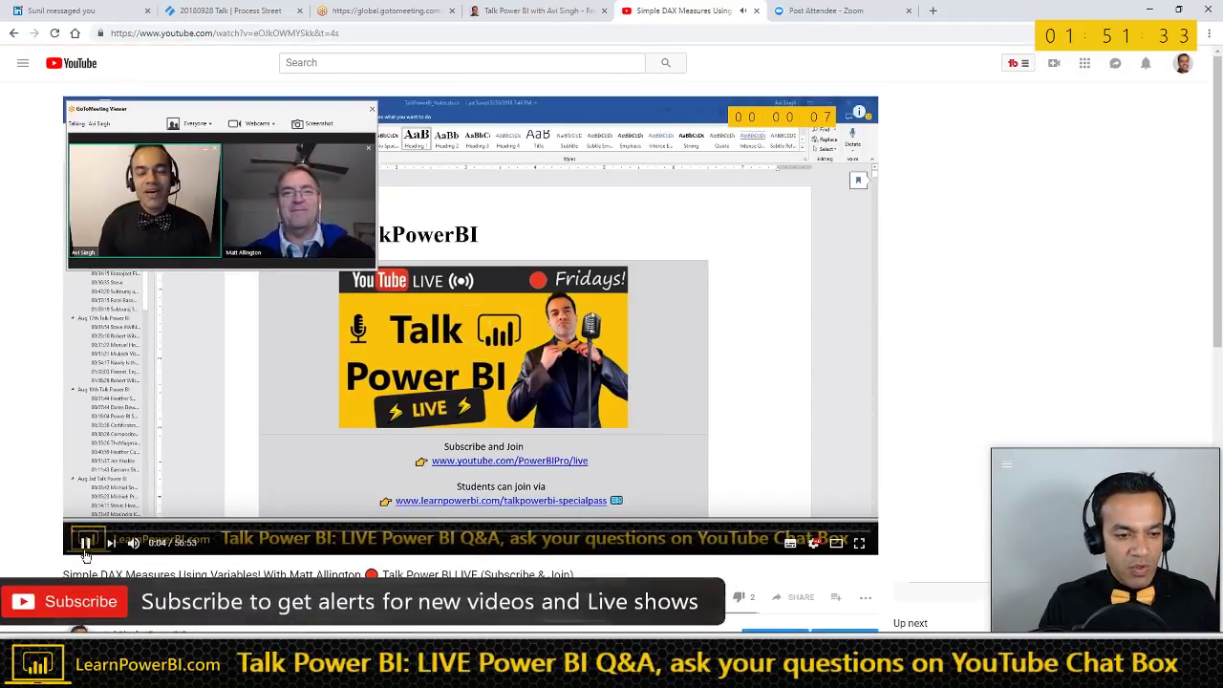
{"action": "key", "text": "alt+Tab"}
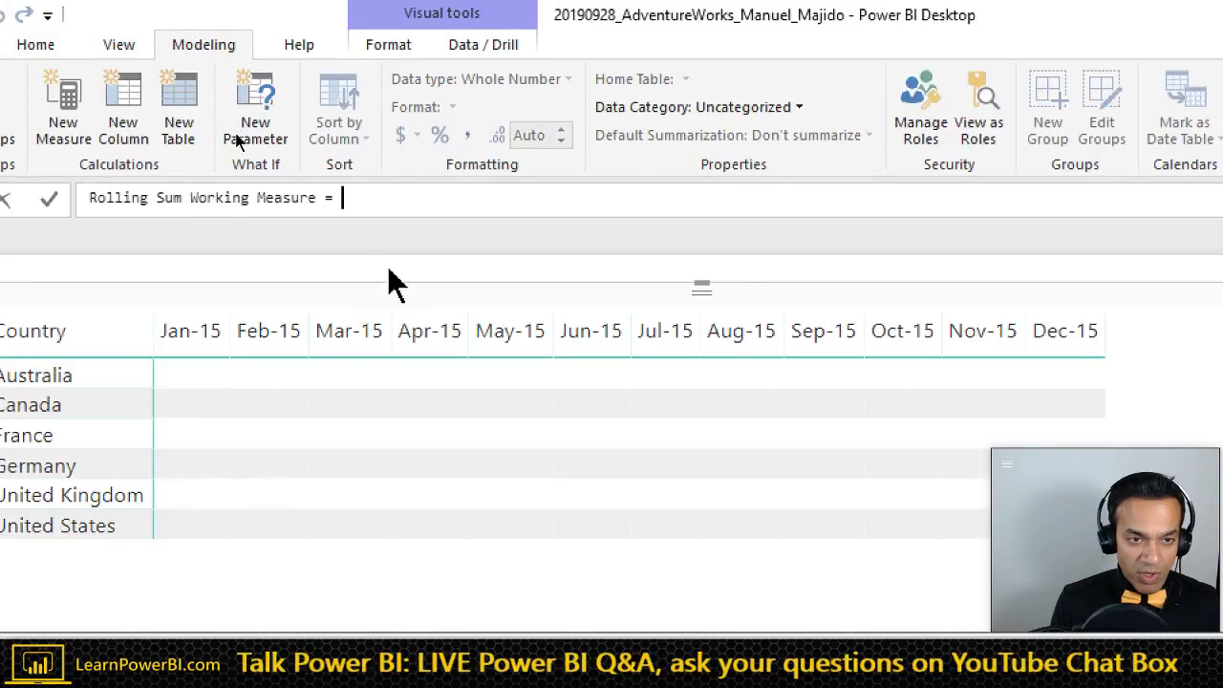
- Define VAR SelectedRollingPeriod = SELECTEDVALUE('Rolling Period'[Select Rolling Period]) in the measure
{"action": "type", "text": "AR"}
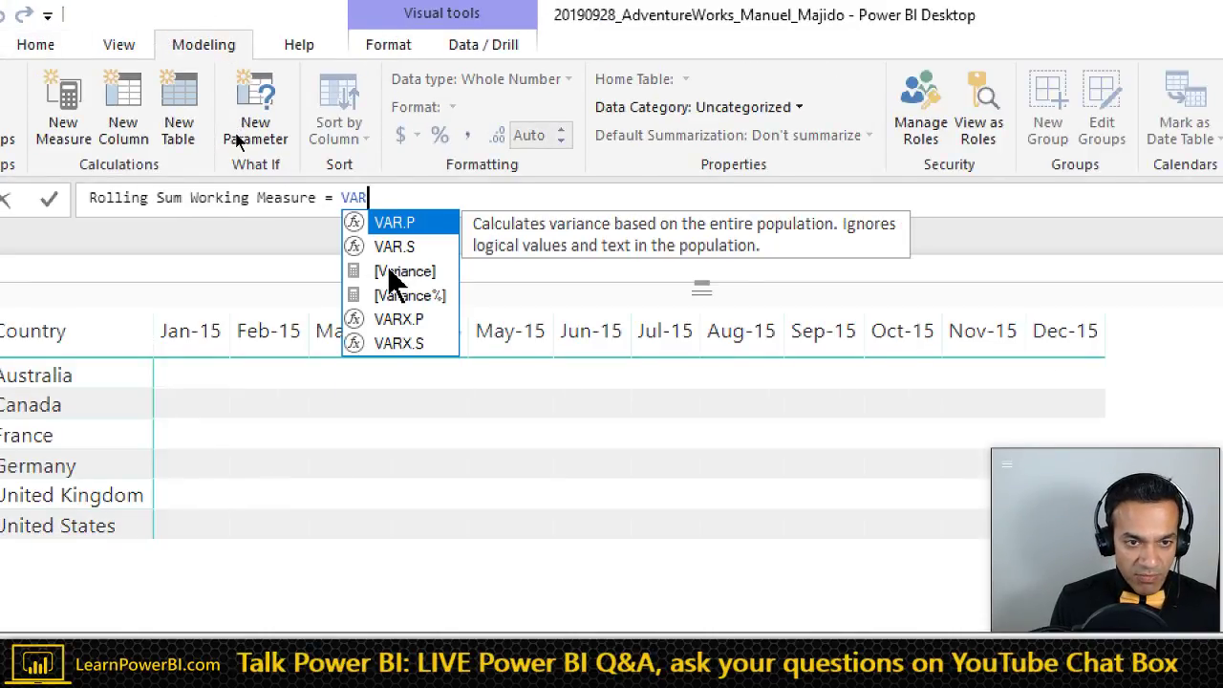
{"action": "key", "text": "ctrl+shift+Left"}
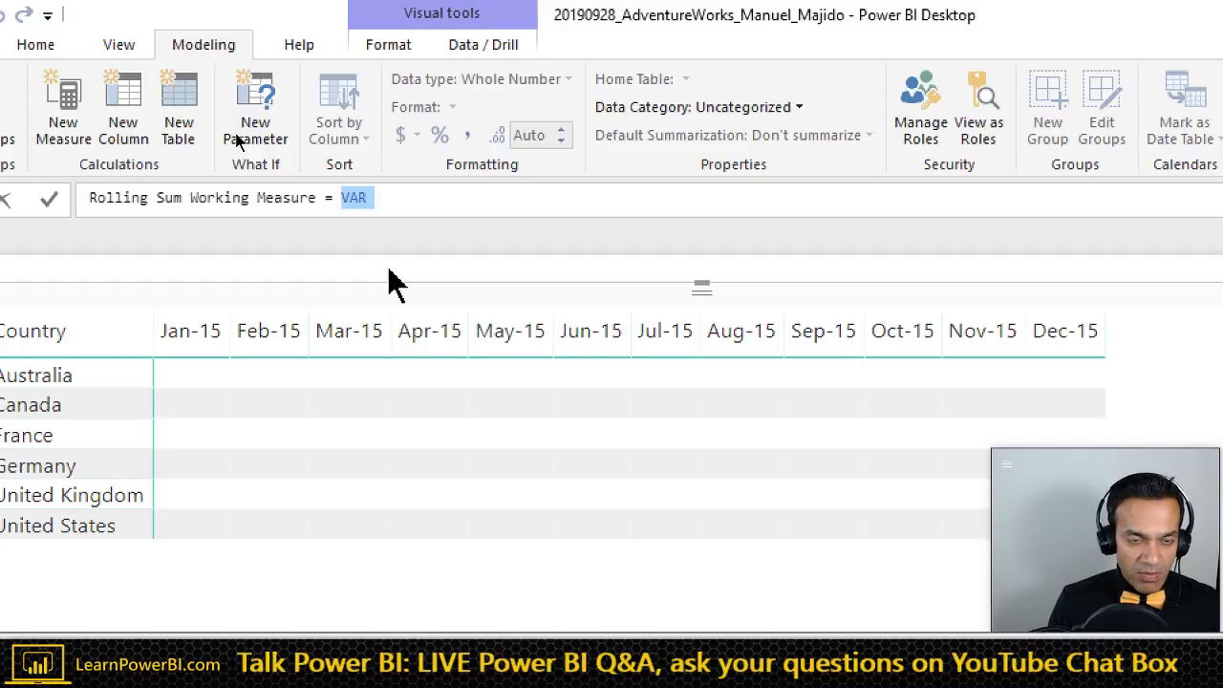
{"action": "key", "text": "Right"}
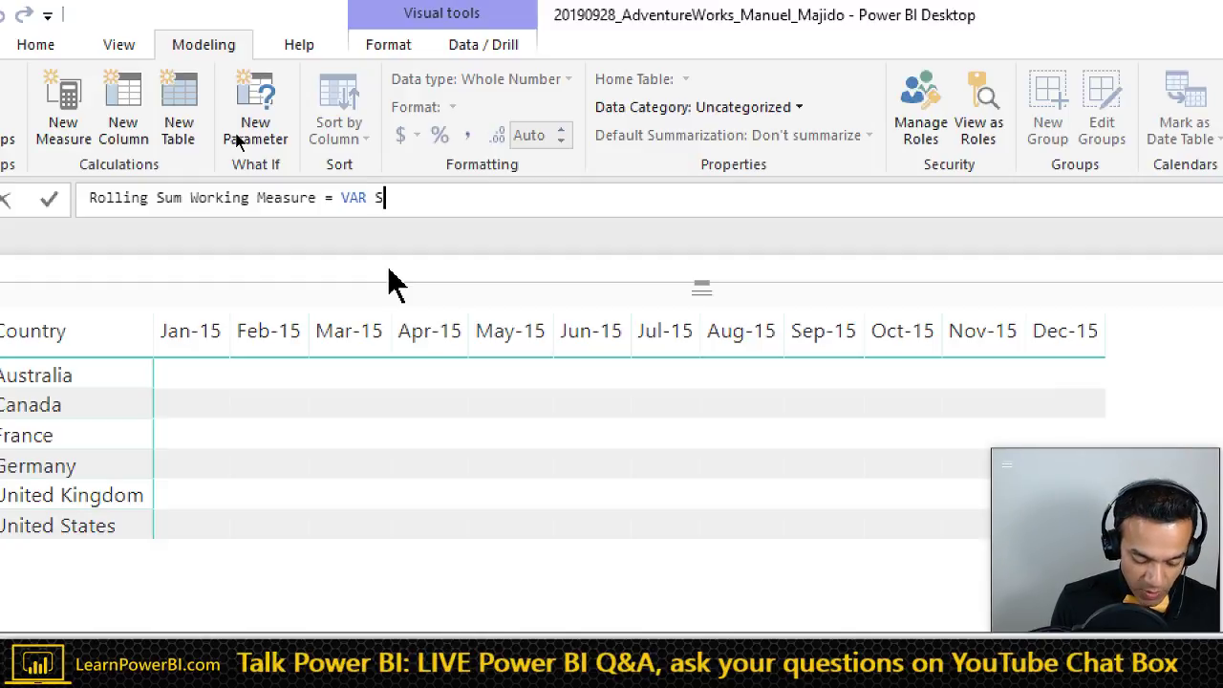
{"action": "type", "text": "SelectedRollingPeriod ="}
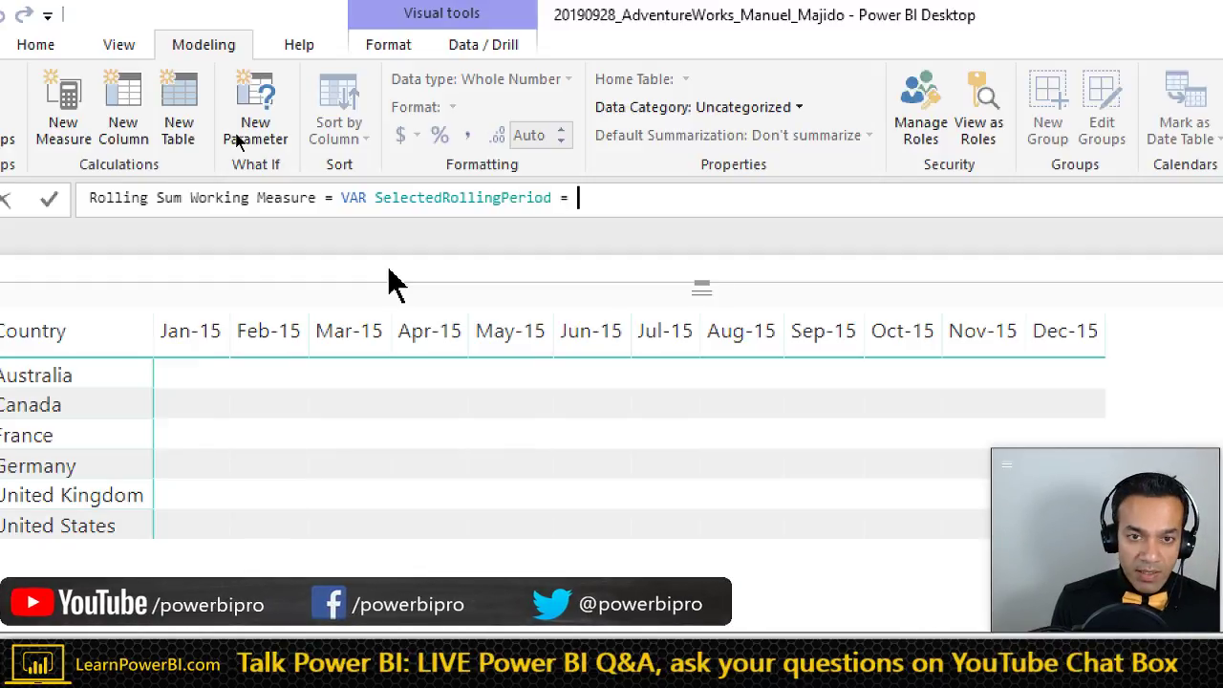
{"action": "type", "text": " SELECTE"}
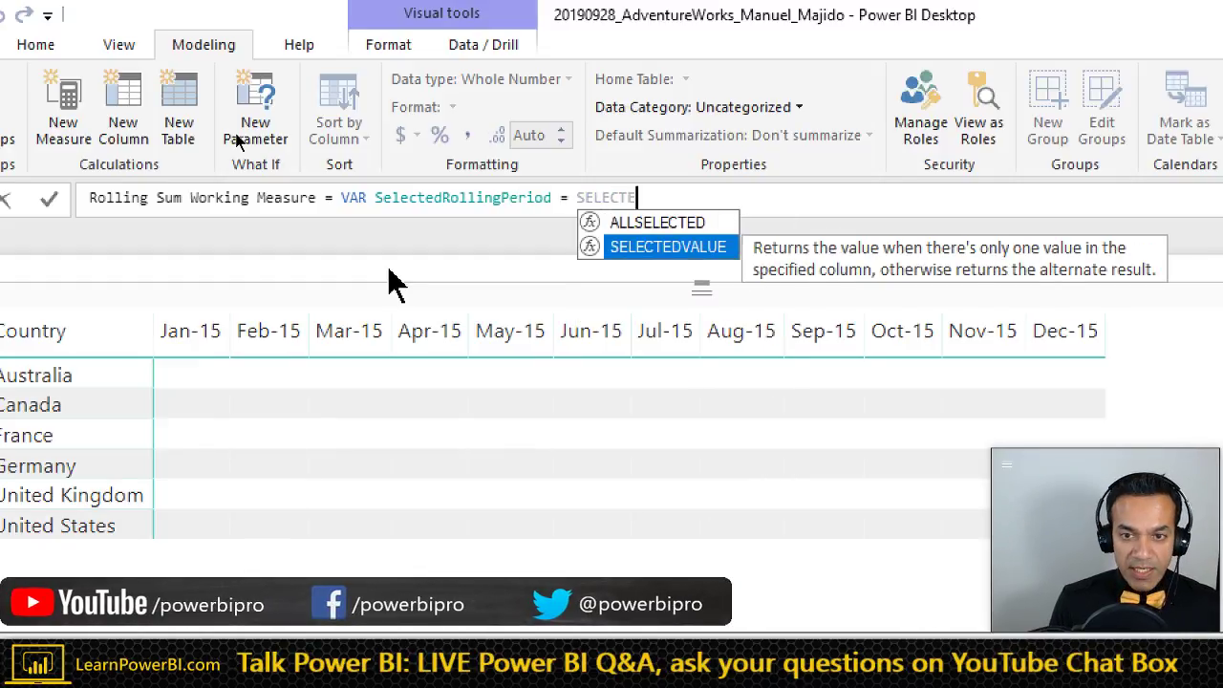
{"action": "type", "text": "D"}
{"action": "key", "text": "Tab"}
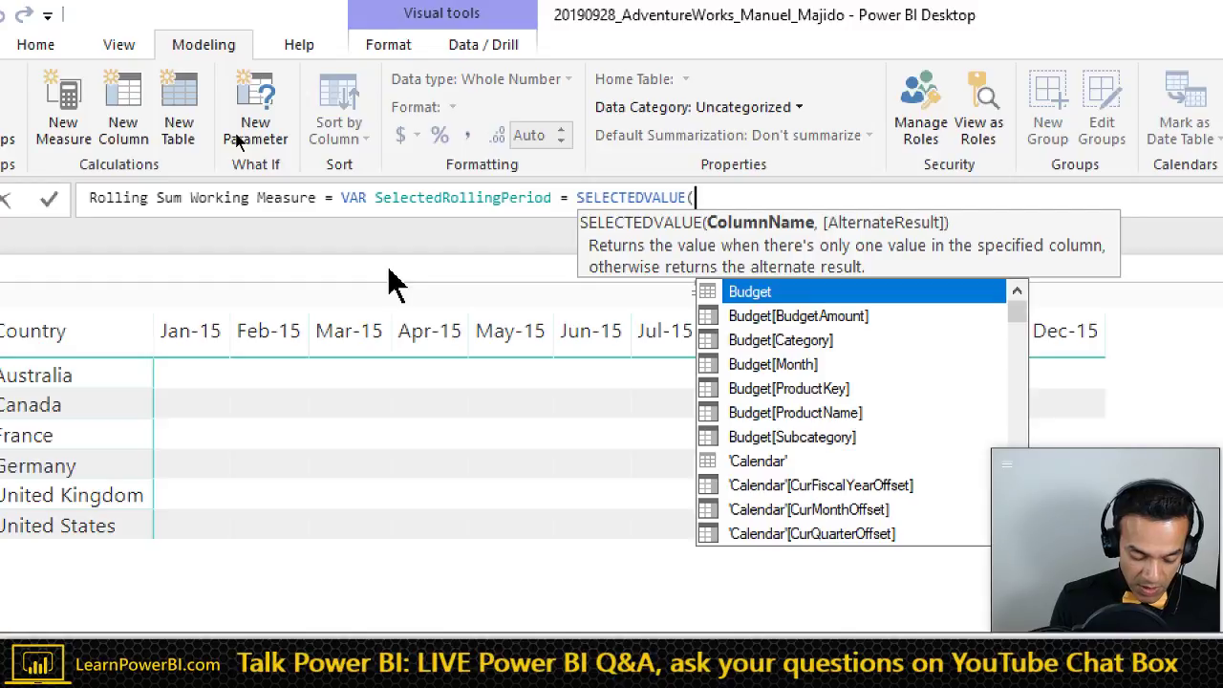
{"action": "type", "text": "Rollin"}
{"action": "key", "text": "Down"}
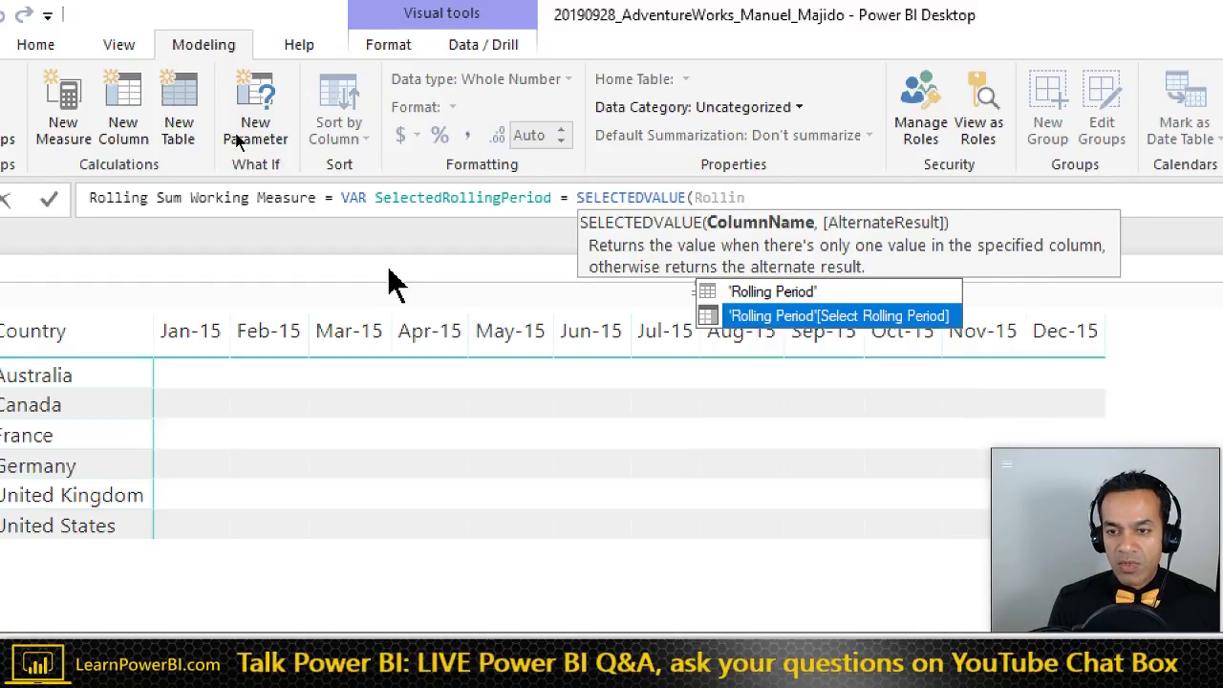
{"action": "key", "text": "Tab"}
{"action": "type", "text": ")"}
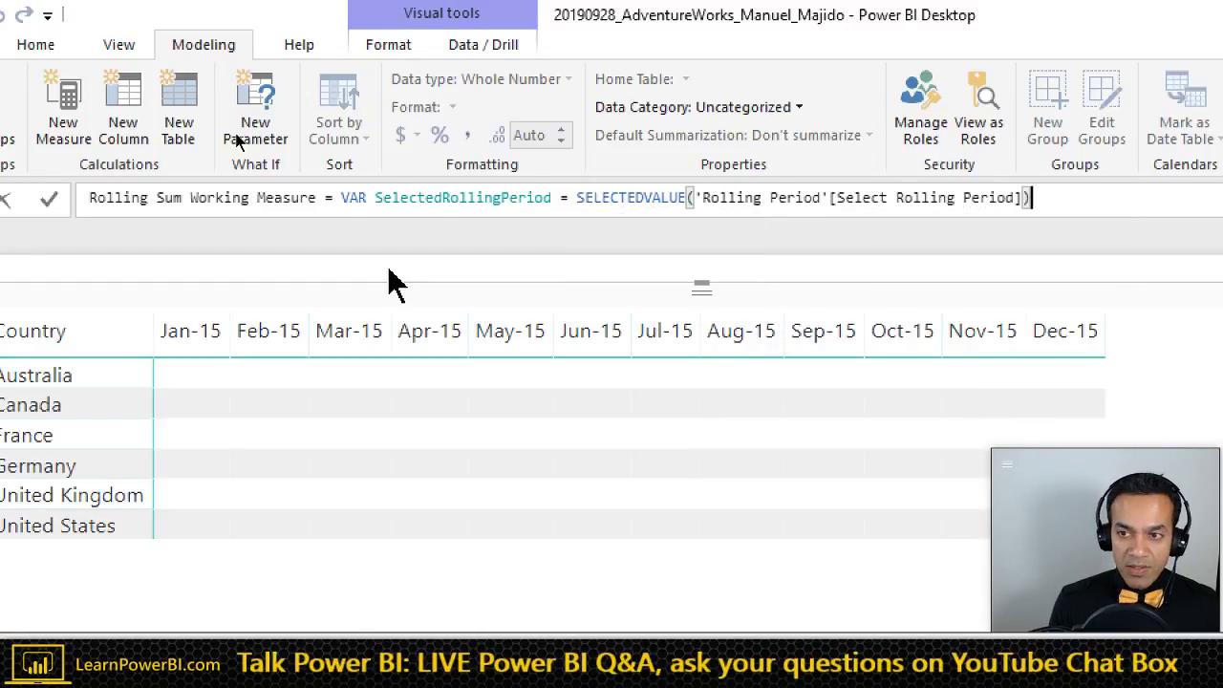
- Add RETURN SelectedRollingPeriod on a new line and commit the measure
{"action": "key", "text": "shift+Return"}
{"action": "type", "text": "RETURN"}
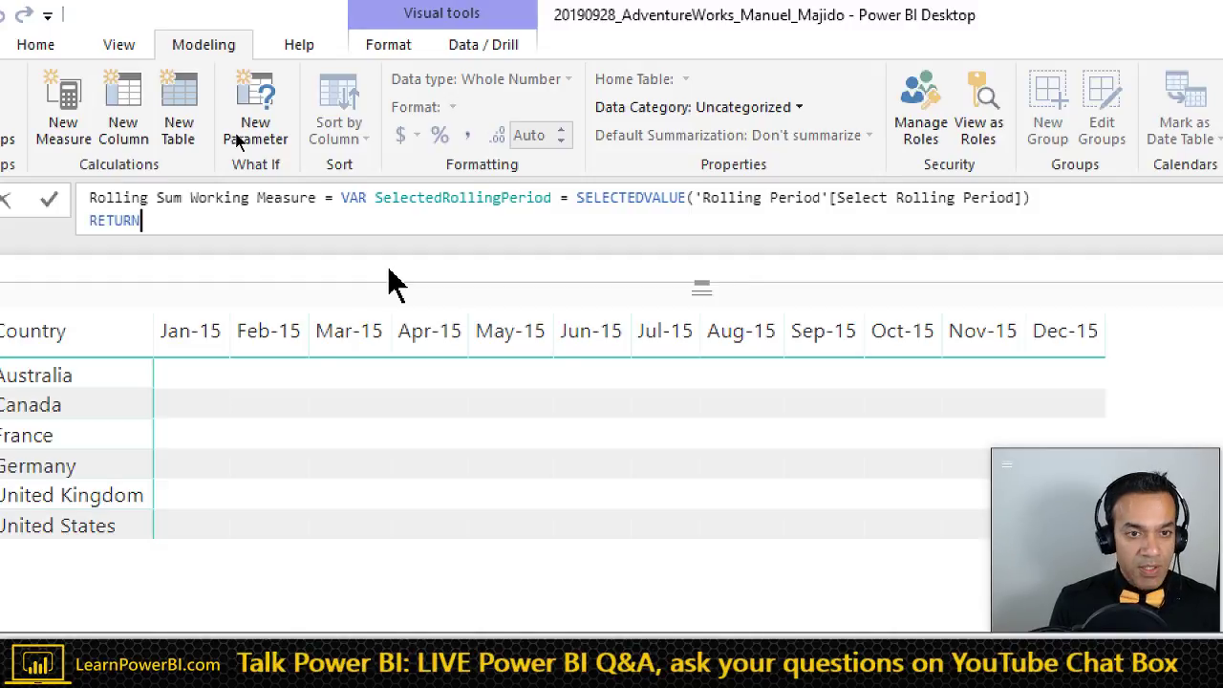
{"action": "type", "text": " Sele"}
{"action": "key", "text": "Down"}
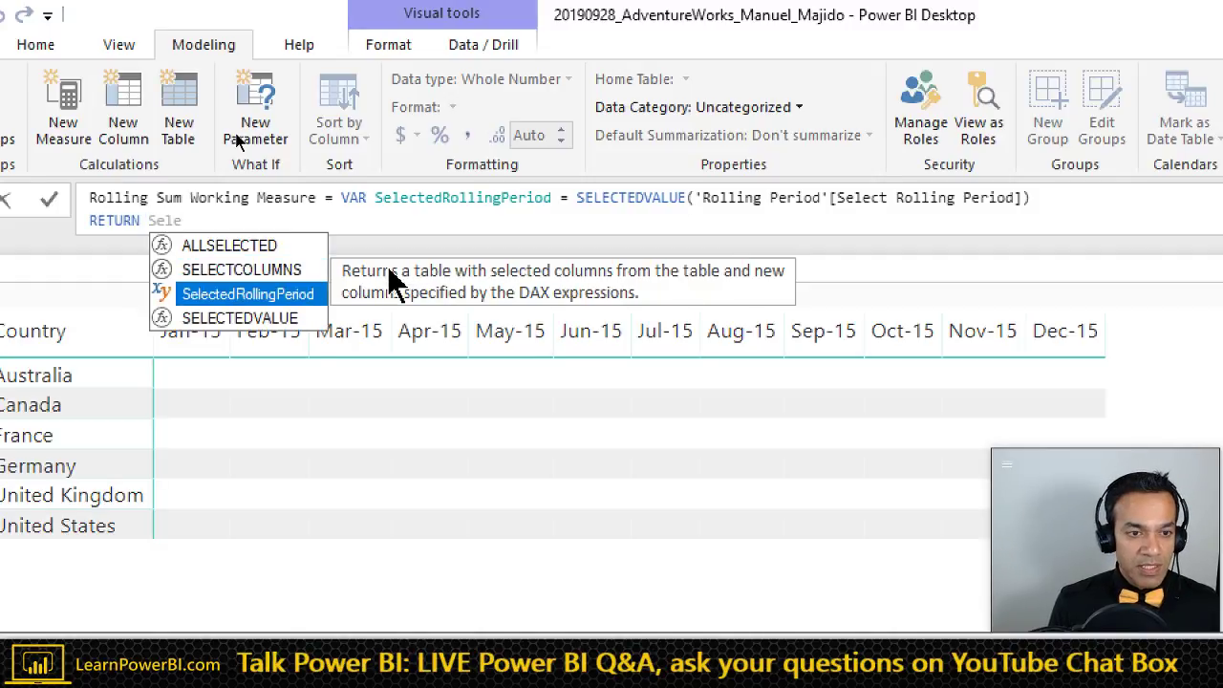
{"action": "key", "text": "Tab"}
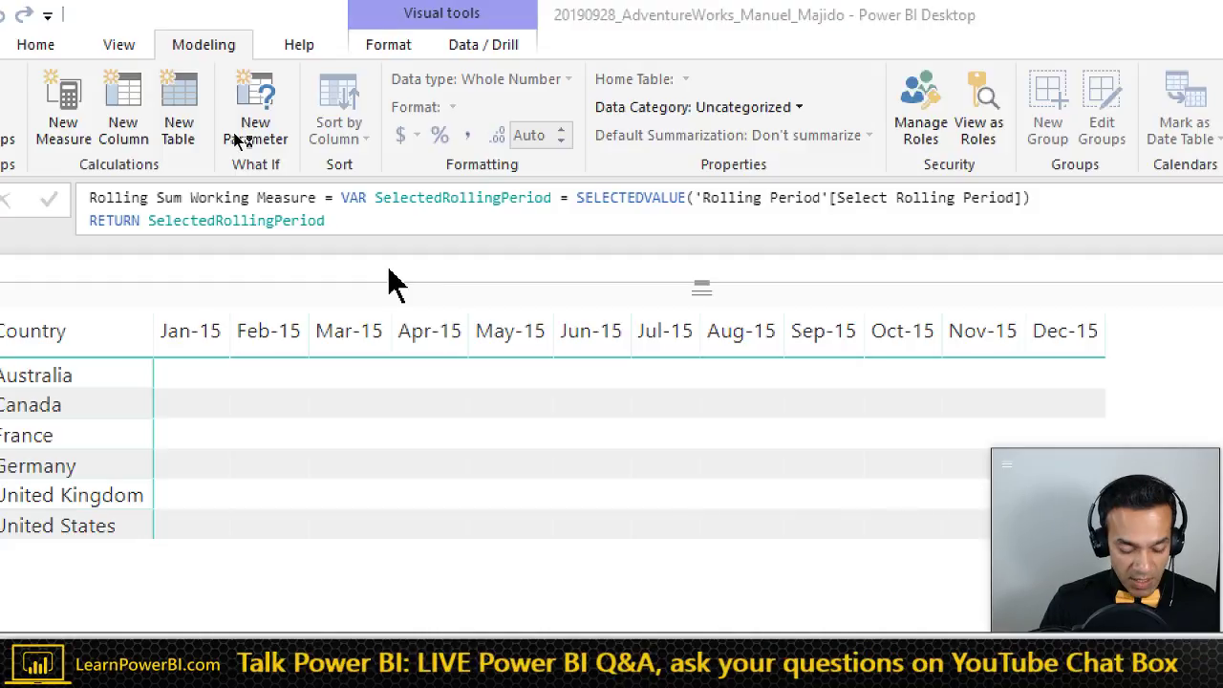
{"action": "key", "text": "Return"}
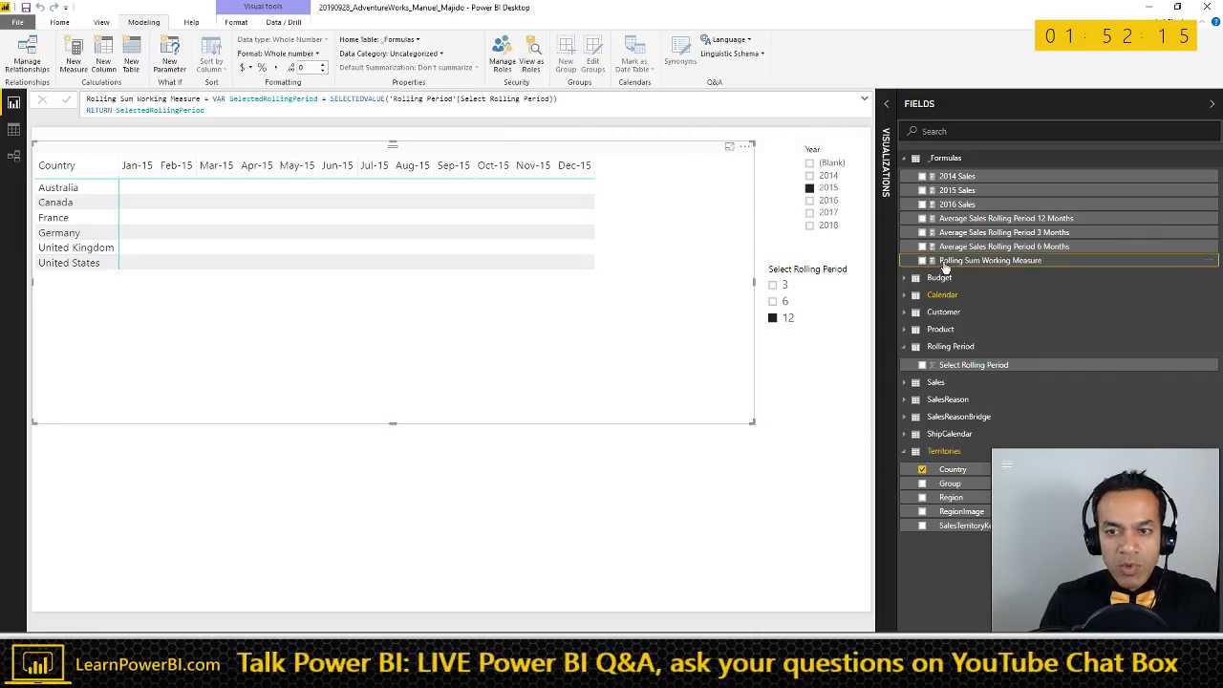
- Add Rolling Sum Working Measure to the matrix, test periods 3, 6 and 12, and open its formula
{"action": "left_click_drag", "start_coordinate": [943, 262], "coordinate": [424, 281]}
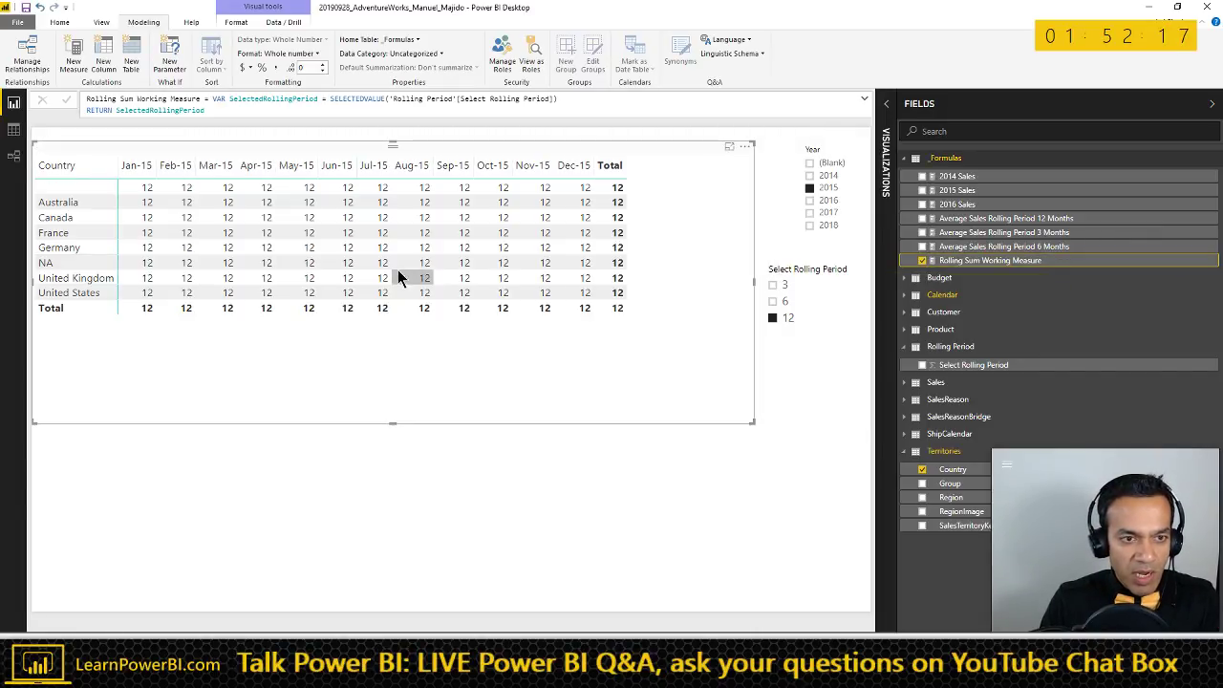
{"action": "left_click", "coordinate": [785, 286]}
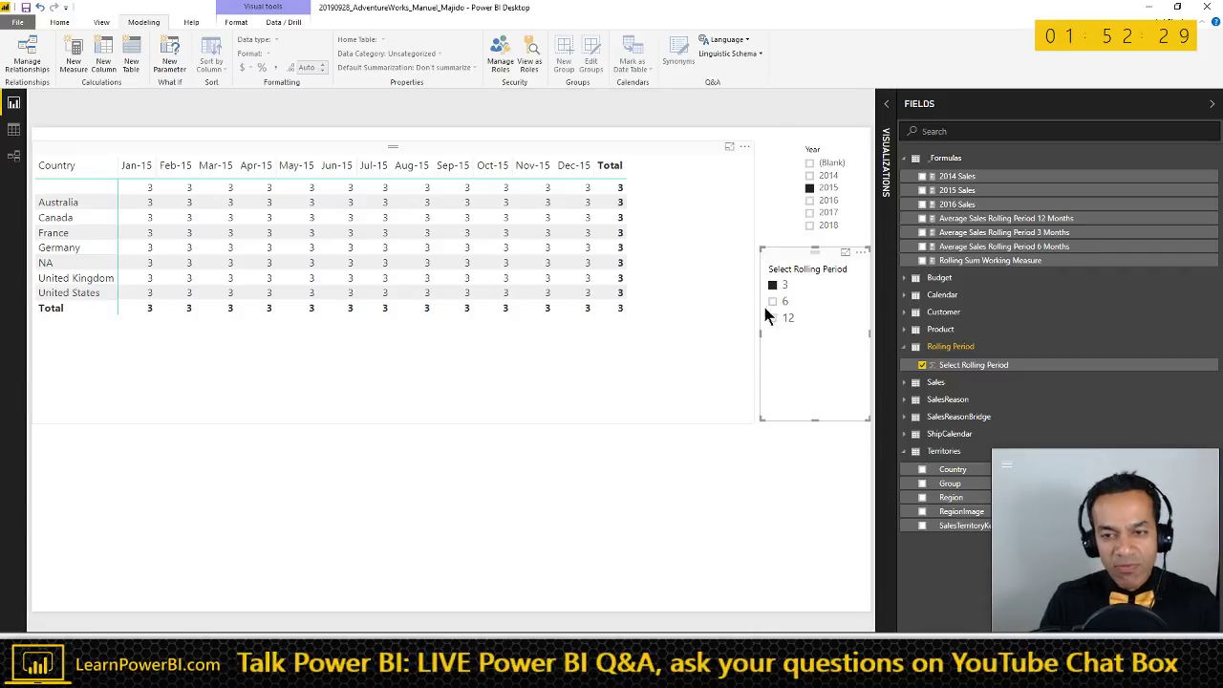
{"action": "left_click", "coordinate": [775, 301]}
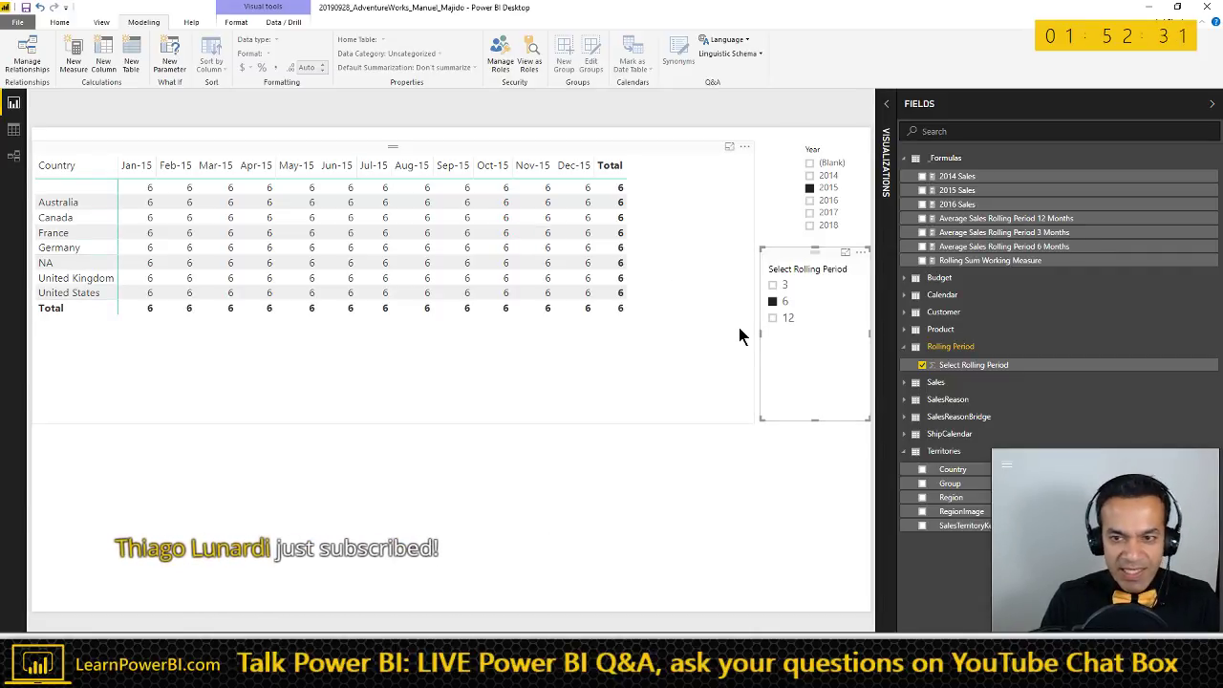
{"action": "left_click", "coordinate": [777, 286]}
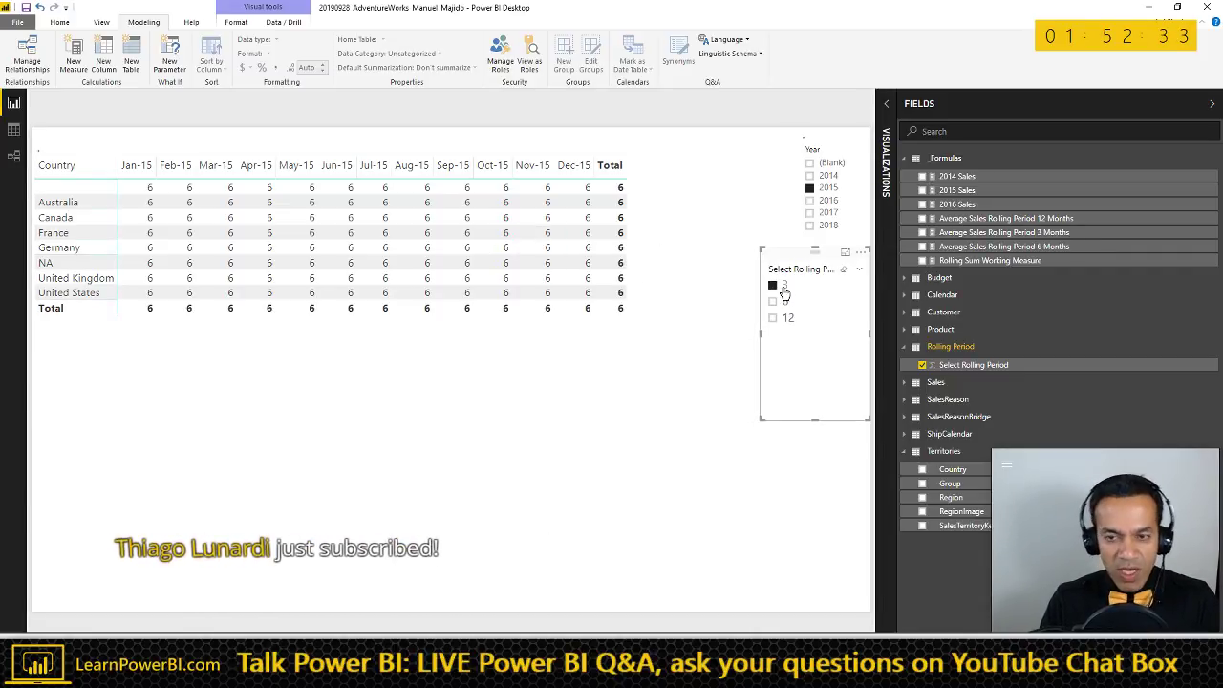
{"action": "left_click", "coordinate": [785, 318]}
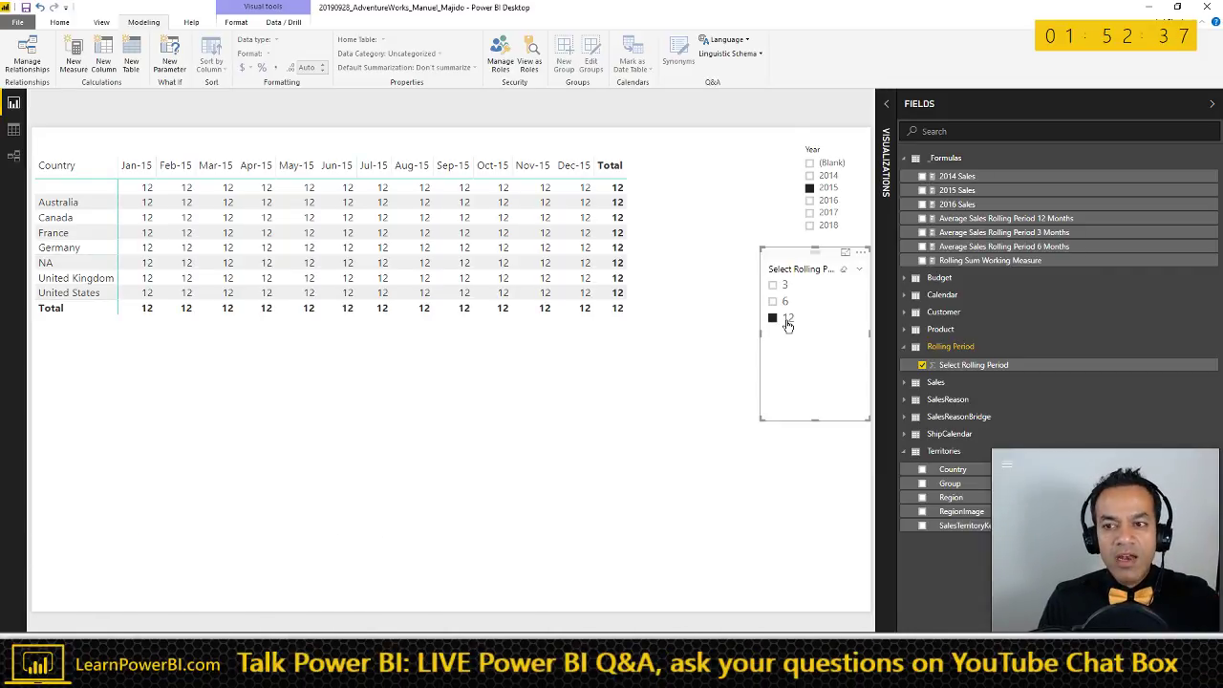
{"action": "left_click", "coordinate": [994, 262]}
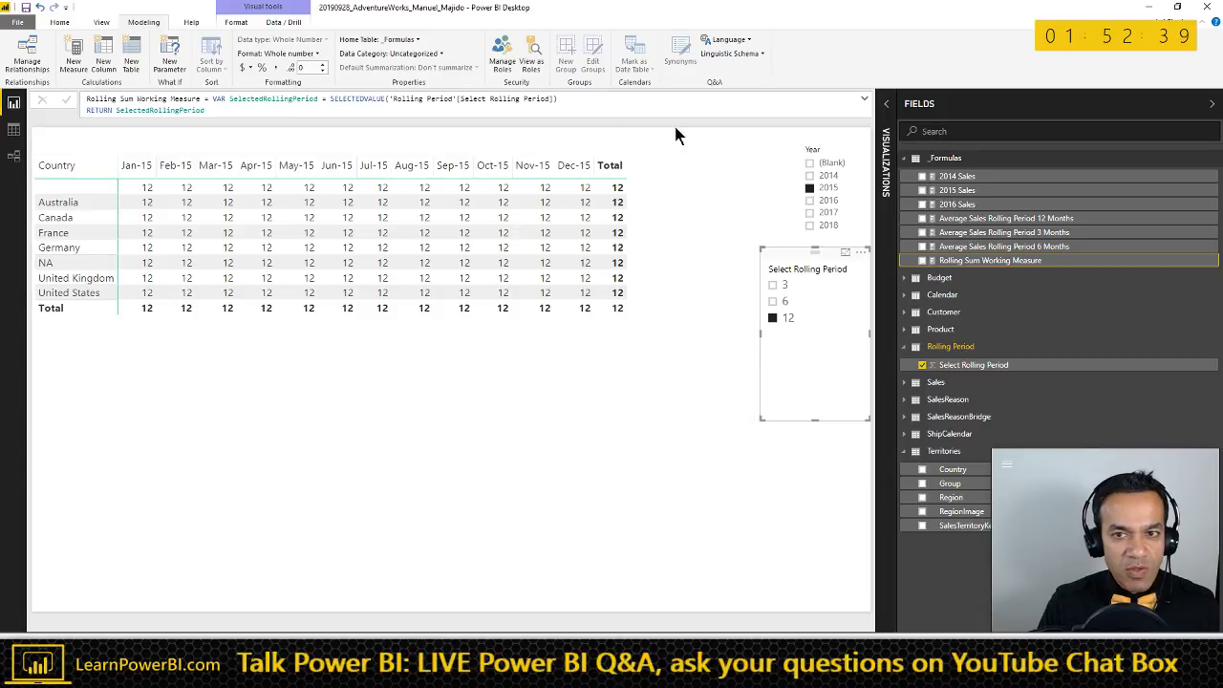
{"action": "left_click", "coordinate": [865, 100]}
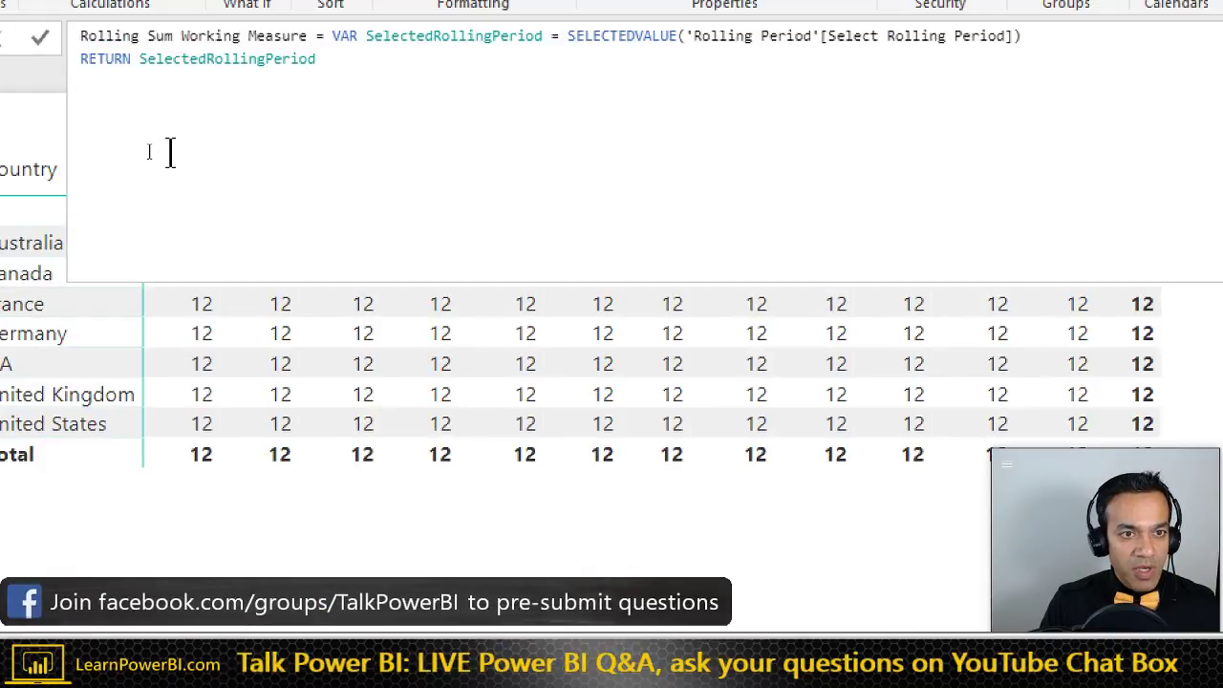
- Change the RETURN to start SWITCH(SelectedRollingPeriod in the formula
{"action": "left_click", "coordinate": [148, 151]}
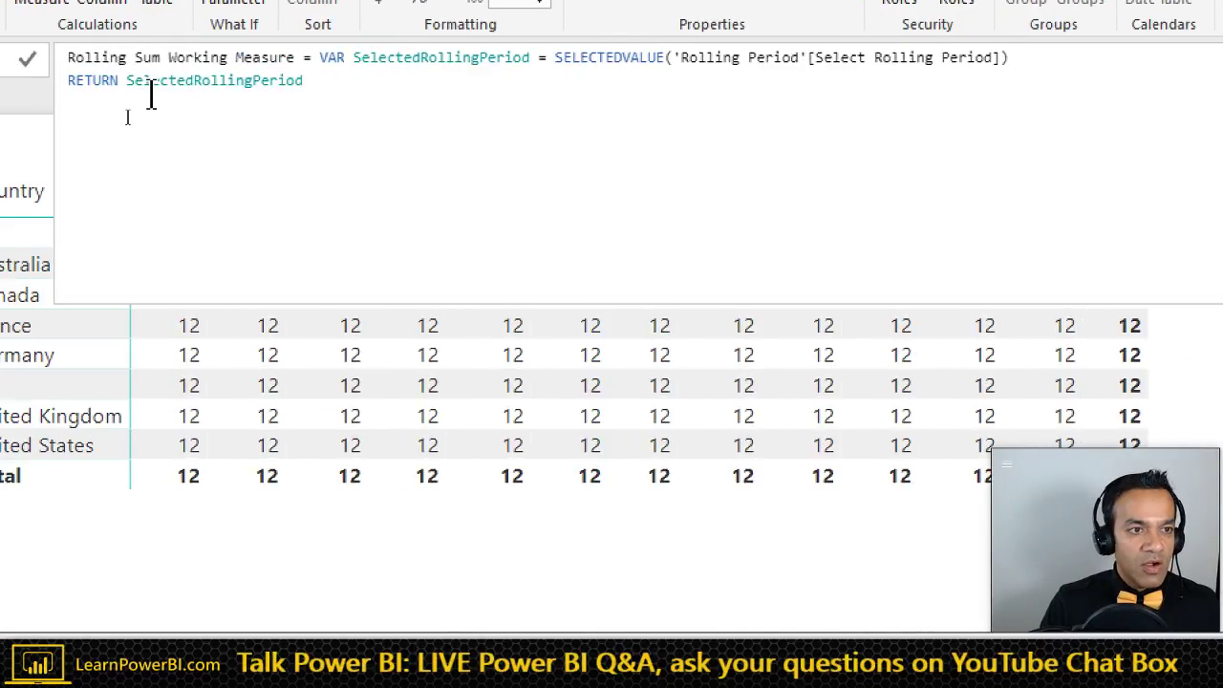
{"action": "key", "text": "Home"}
{"action": "key", "text": "shift+Return"}
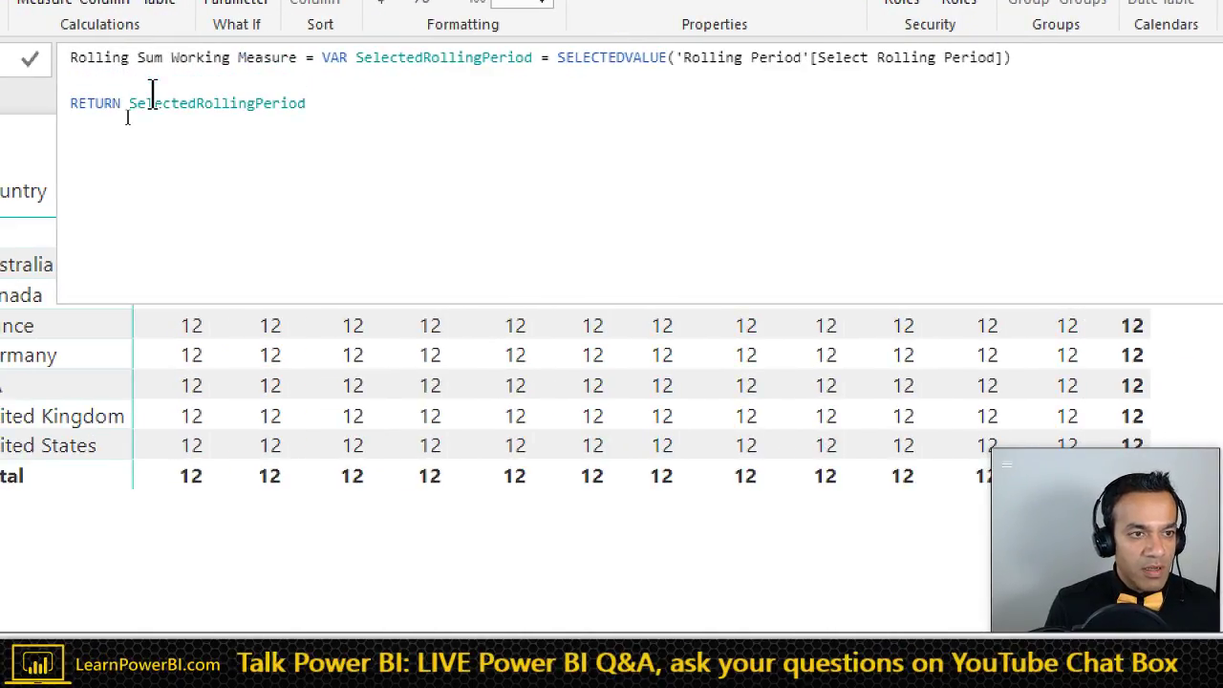
{"action": "key", "text": "BackSpace"}
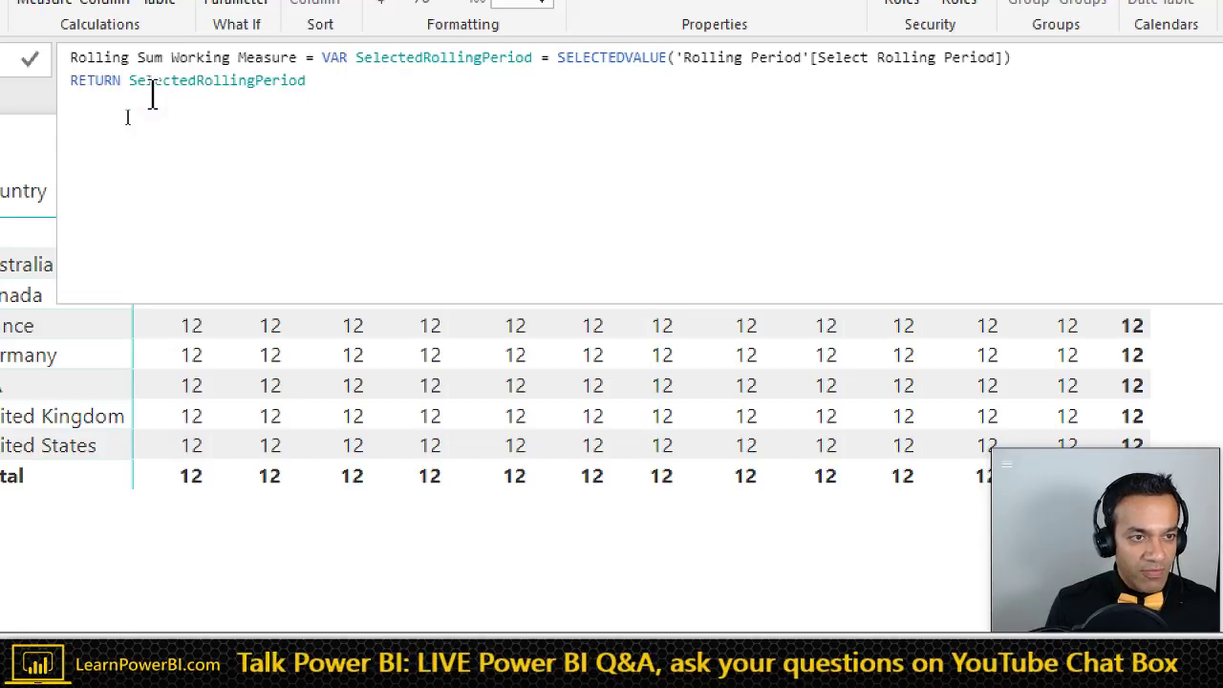
{"action": "key", "text": "shift+Return"}
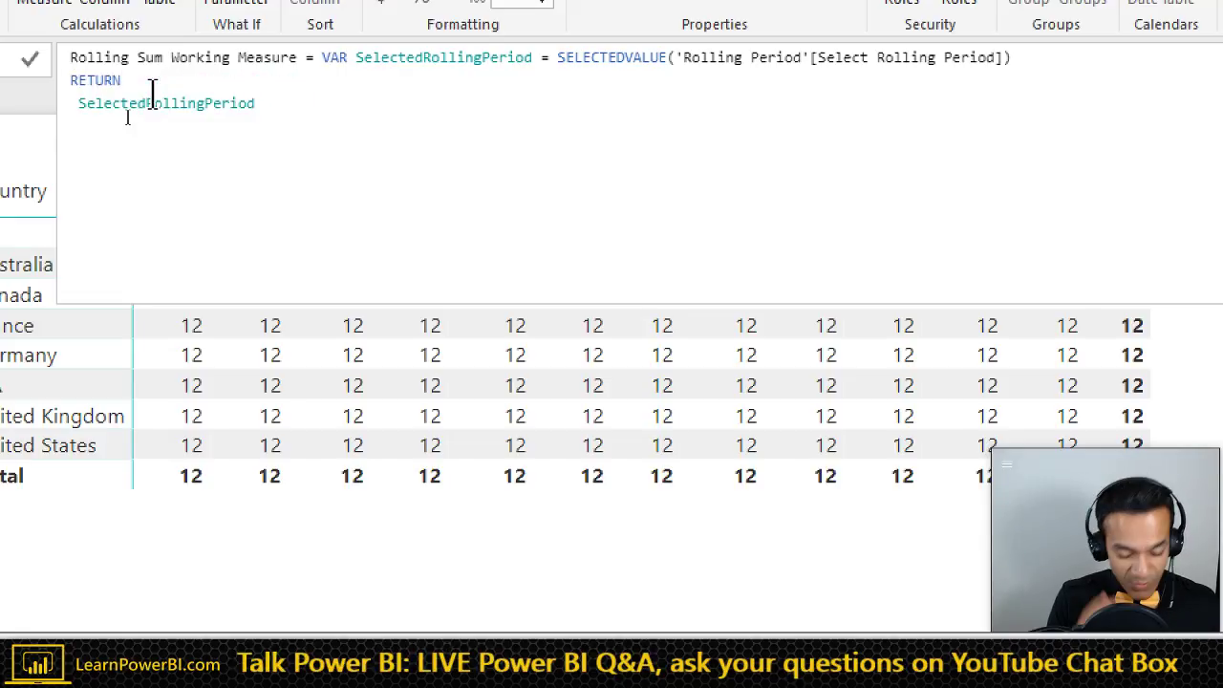
{"action": "type", "text": "SWTICH"}
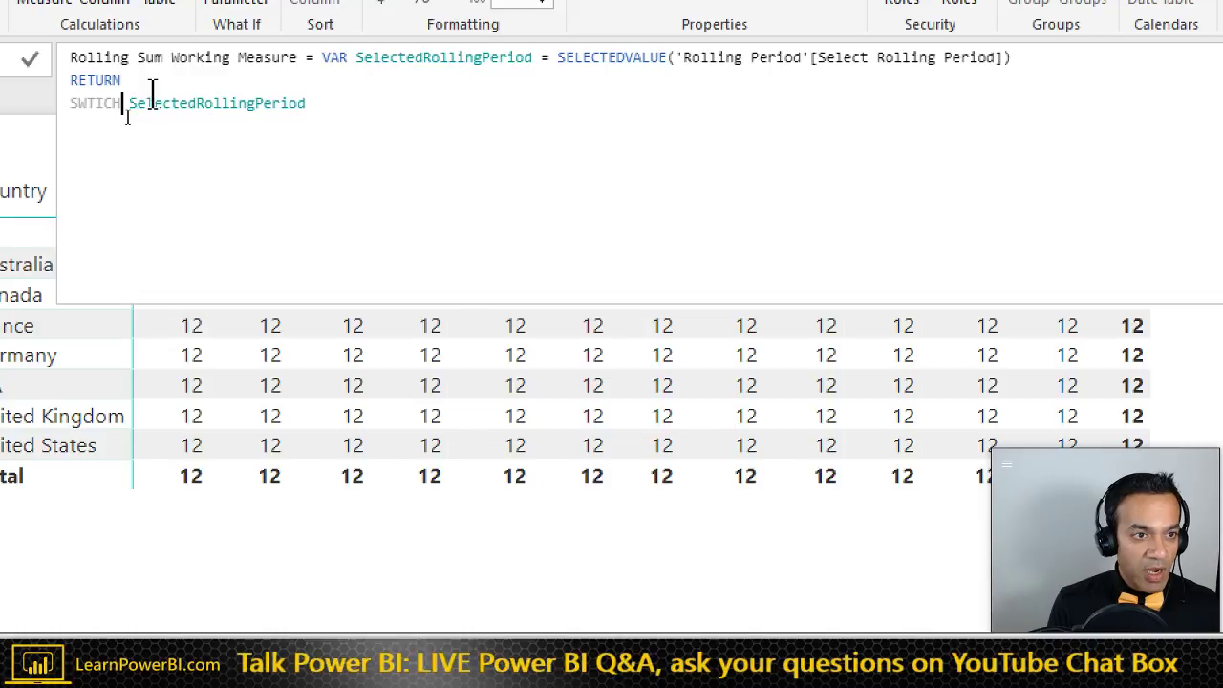
{"action": "key", "text": "ctrl+shift+Left"}
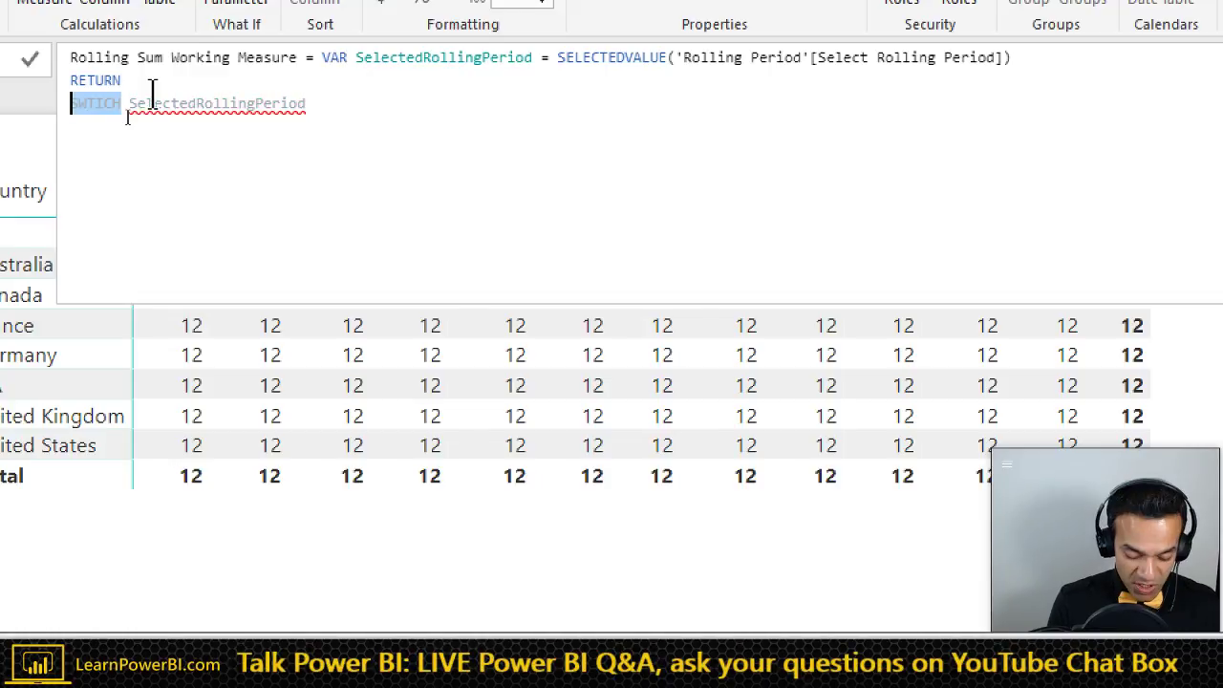
{"action": "type", "text": "SWITCH("}
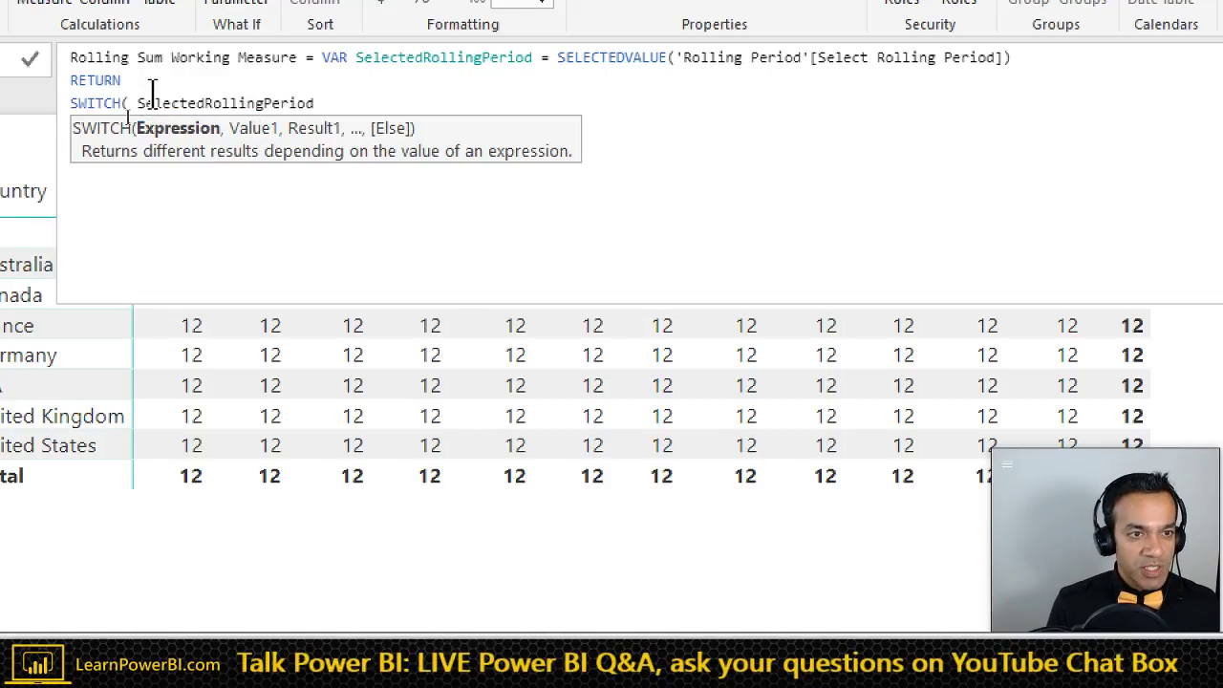
{"action": "key", "text": "Delete"}
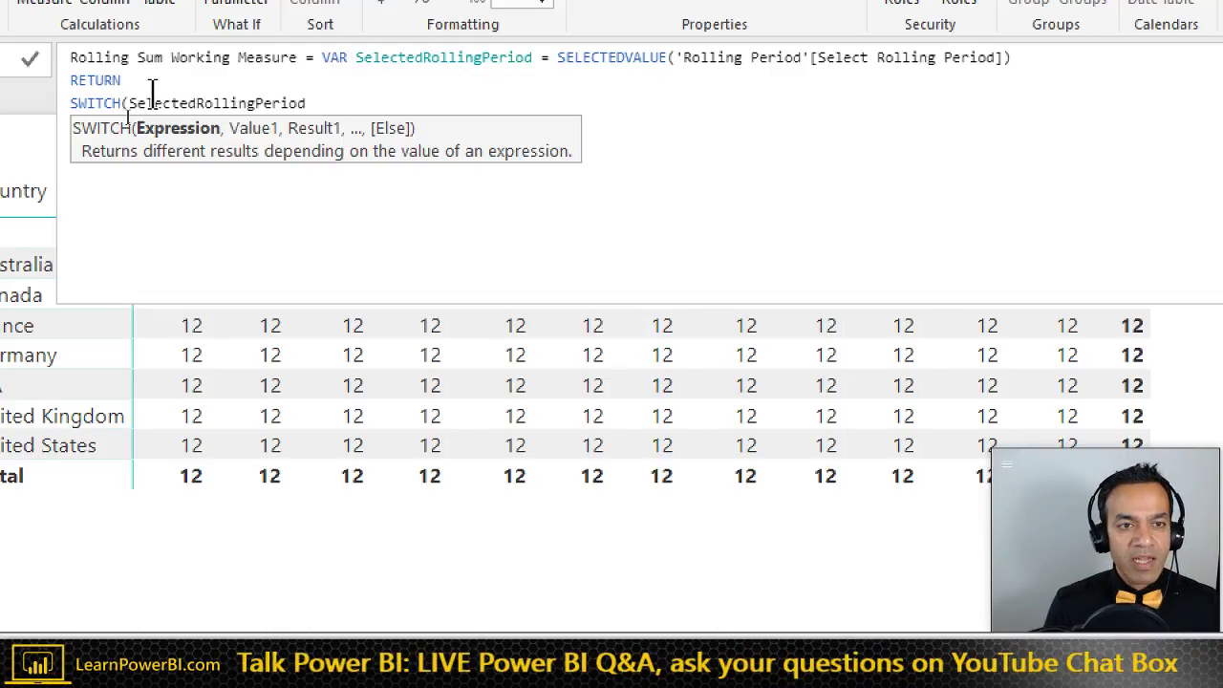
{"action": "key", "text": "End"}
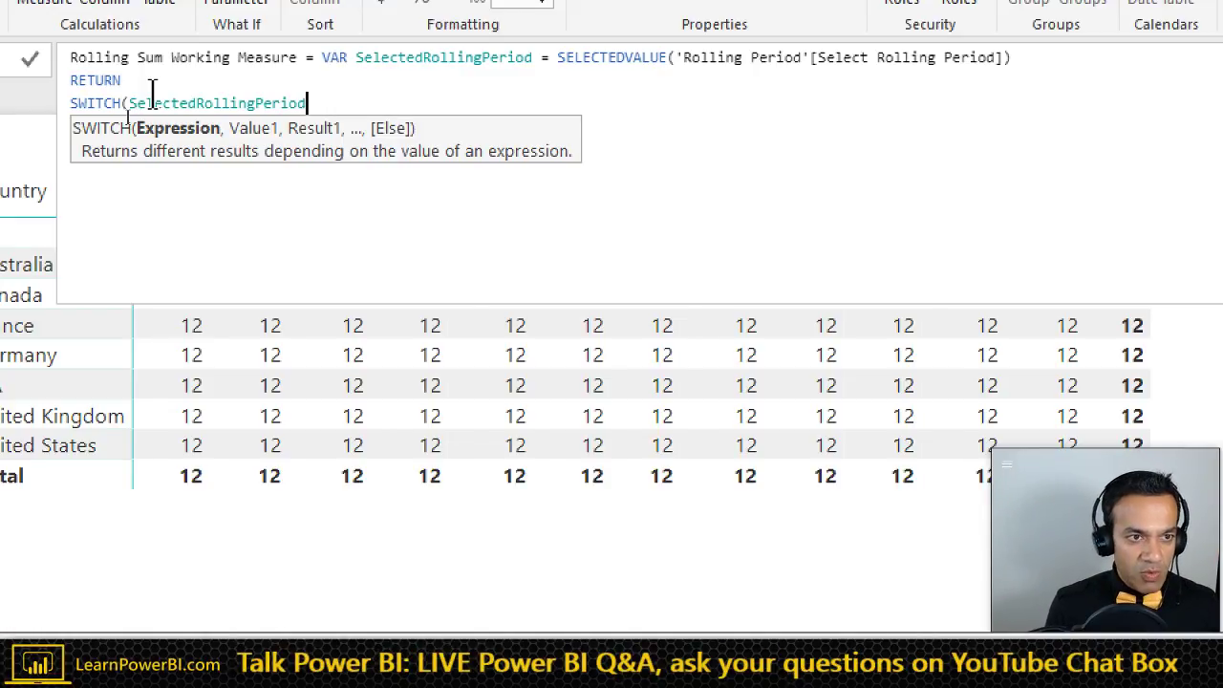
- Add SWITCH cases mapping 3 and 6 to the 3 and 6 Months rolling averages
{"action": "key", "text": "shift+Return"}
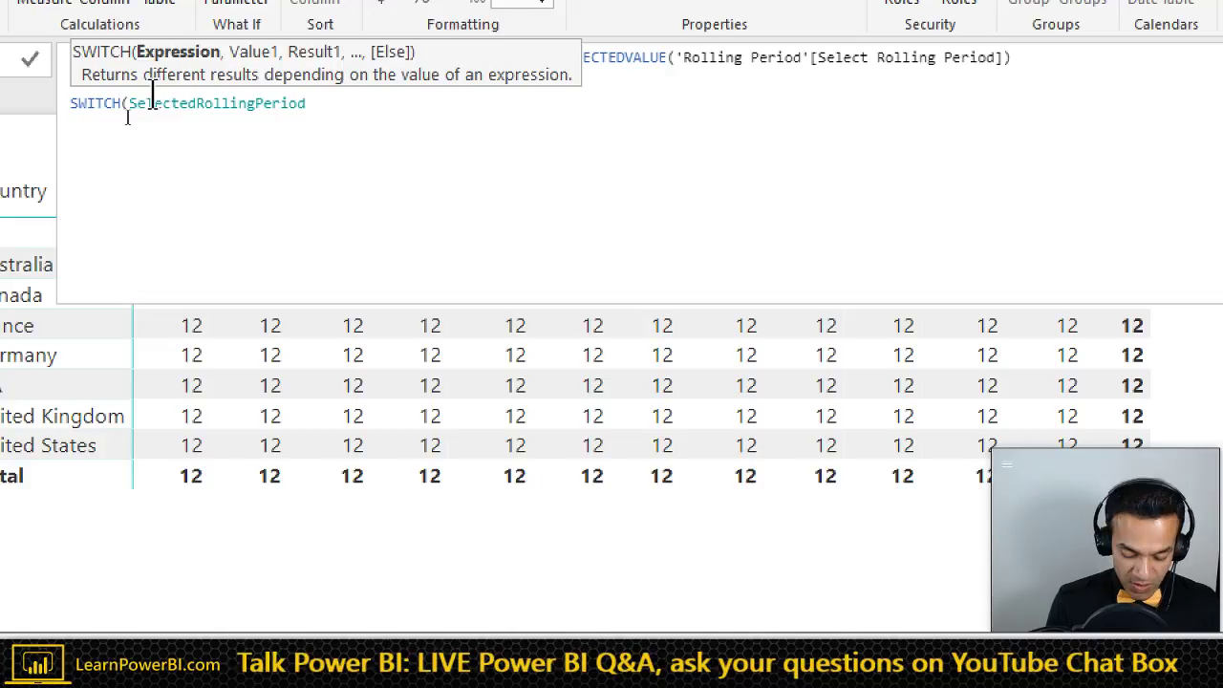
{"action": "type", "text": ", 3"}
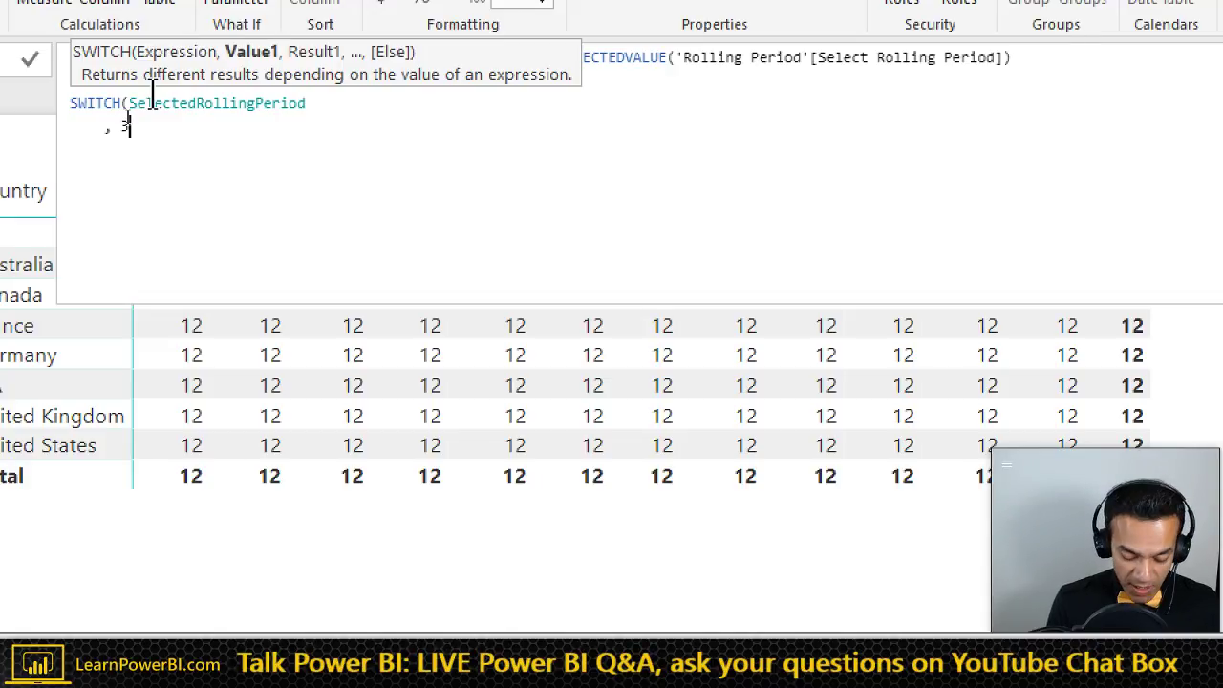
{"action": "type", "text": ", [Av"}
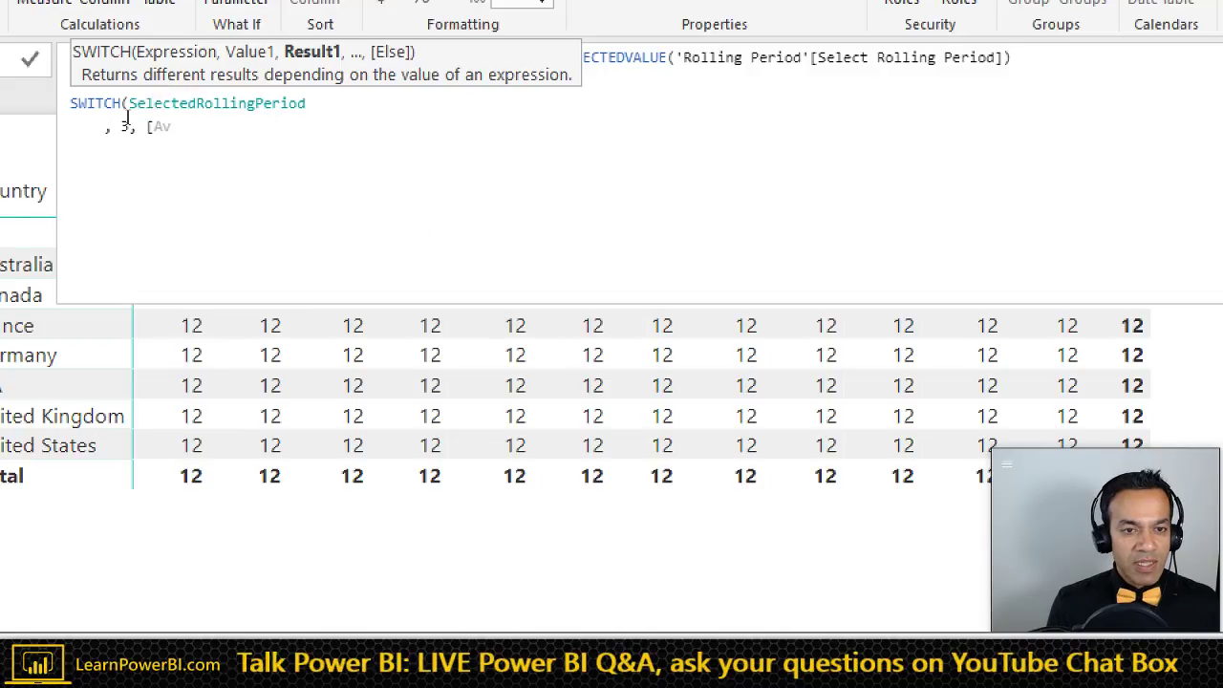
{"action": "key", "text": "Down"}
{"action": "key", "text": "Down"}
{"action": "key", "text": "Down"}
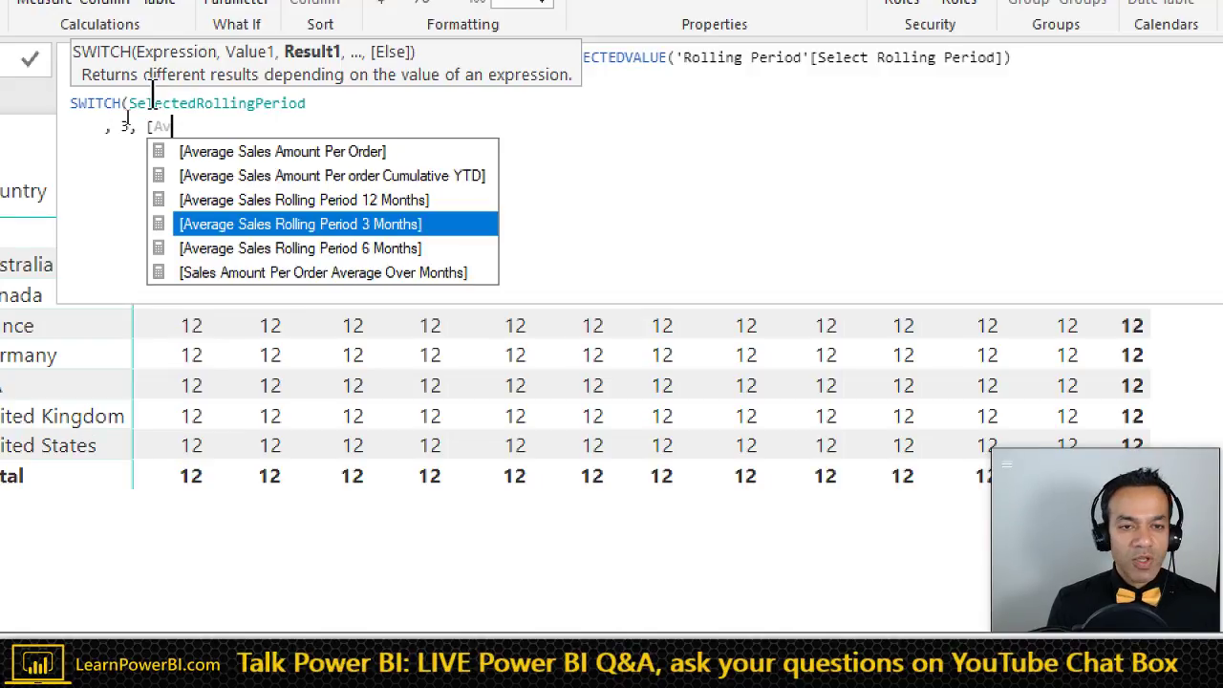
{"action": "key", "text": "Tab"}
{"action": "key", "text": "shift+Return"}
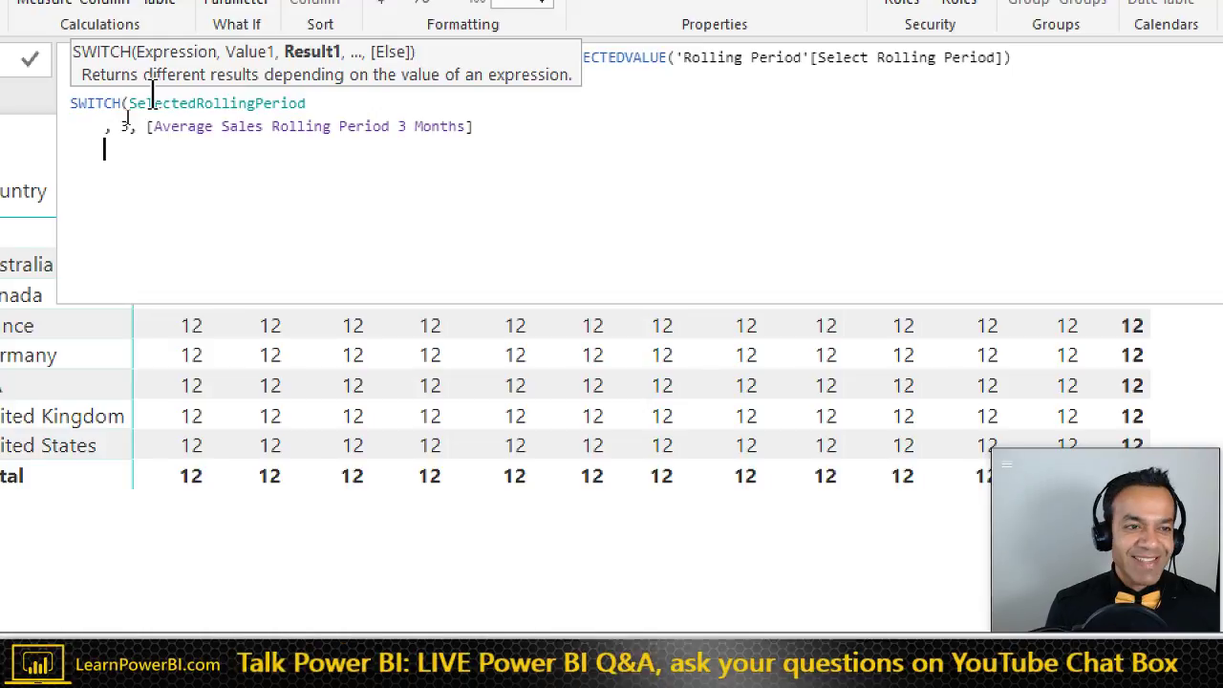
{"action": "type", "text": ", 6, "}
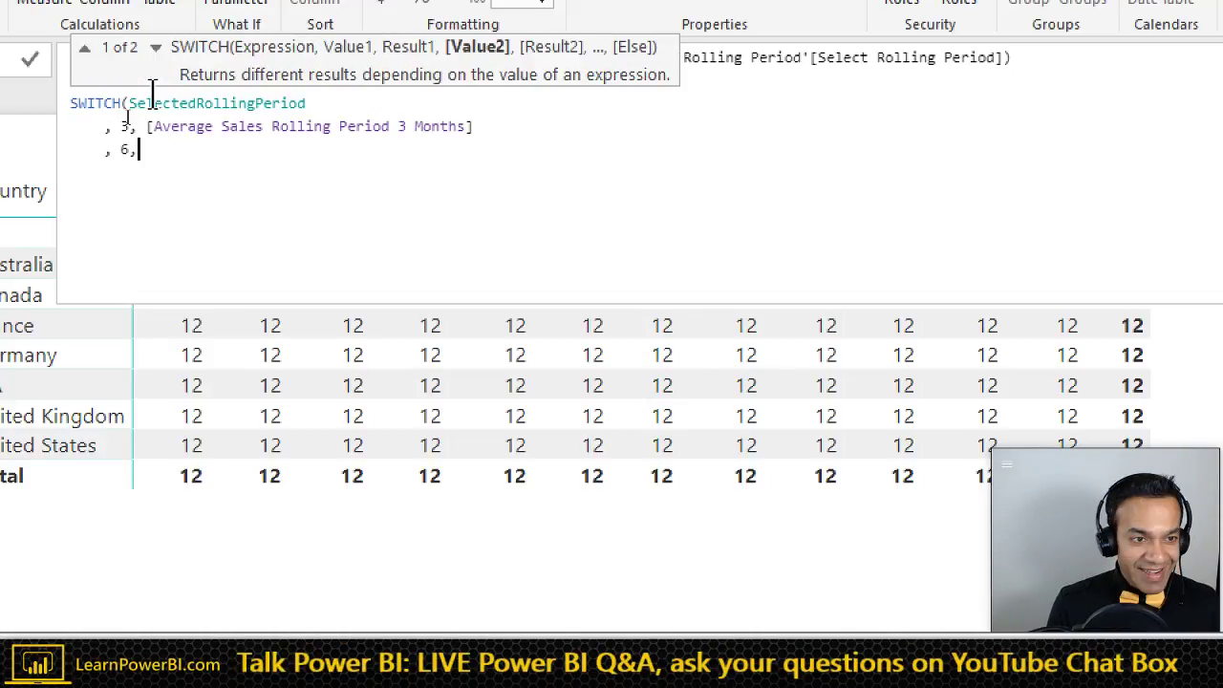
{"action": "type", "text": "[Av"}
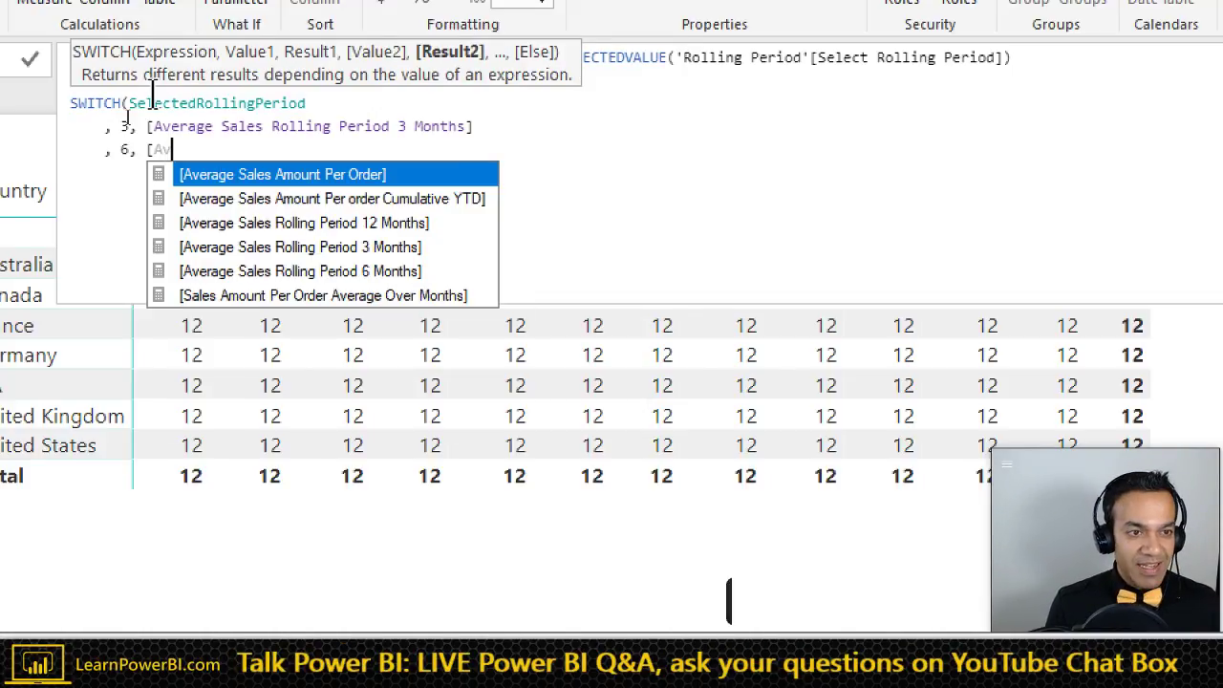
{"action": "key", "text": "Down"}
{"action": "key", "text": "Down"}
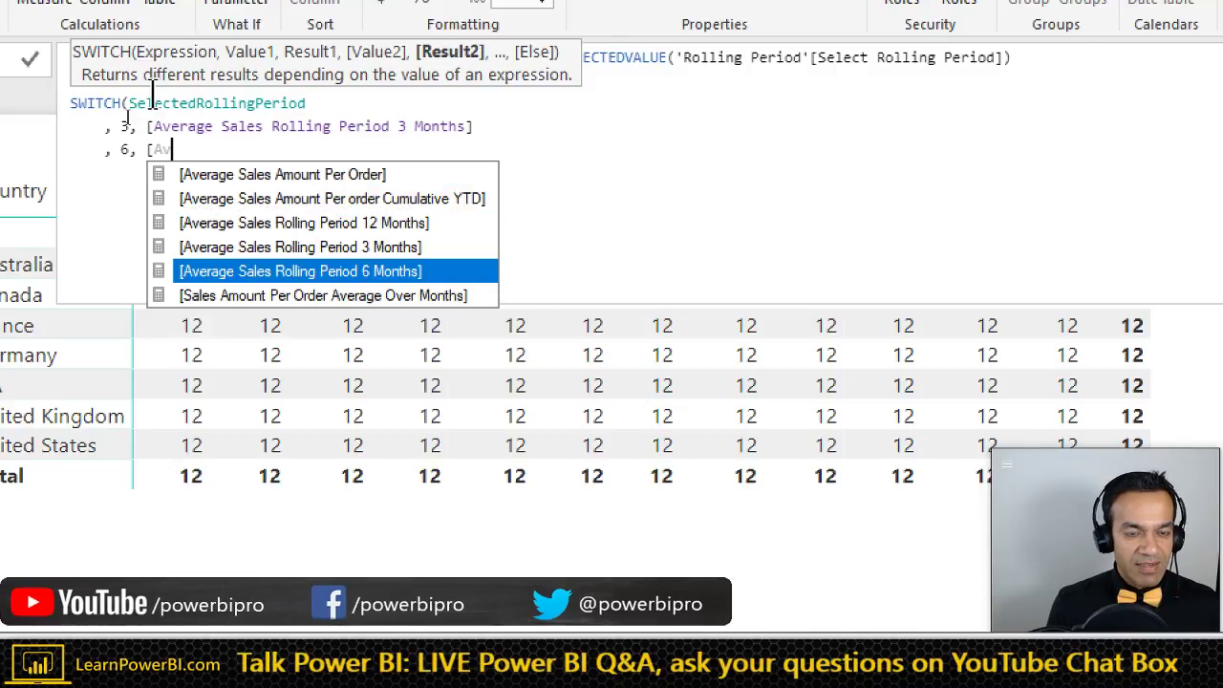
{"action": "key", "text": "Tab"}
- Add the 12 case for Average Sales Rolling Period 12 Months, close SWITCH and commit
{"action": "key", "text": "shift+Return"}
{"action": "type", "text": ", 12, "}
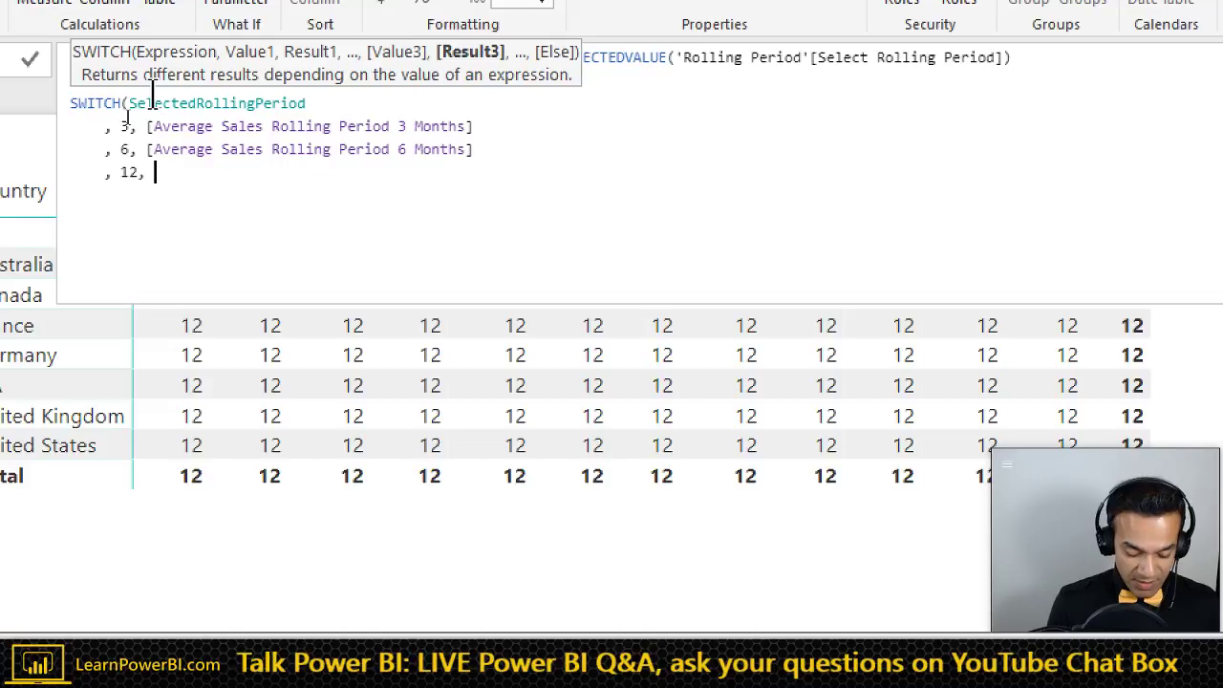
{"action": "type", "text": "[Av"}
{"action": "key", "text": "Down"}
{"action": "key", "text": "Down"}
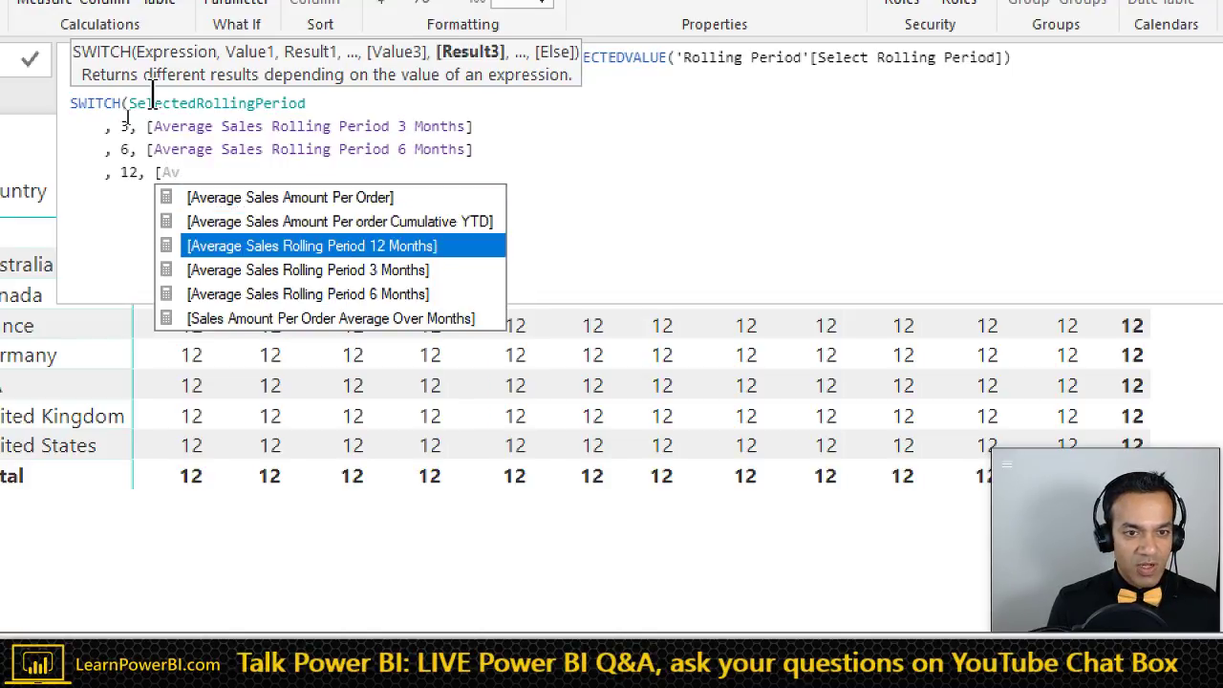
{"action": "key", "text": "Tab"}
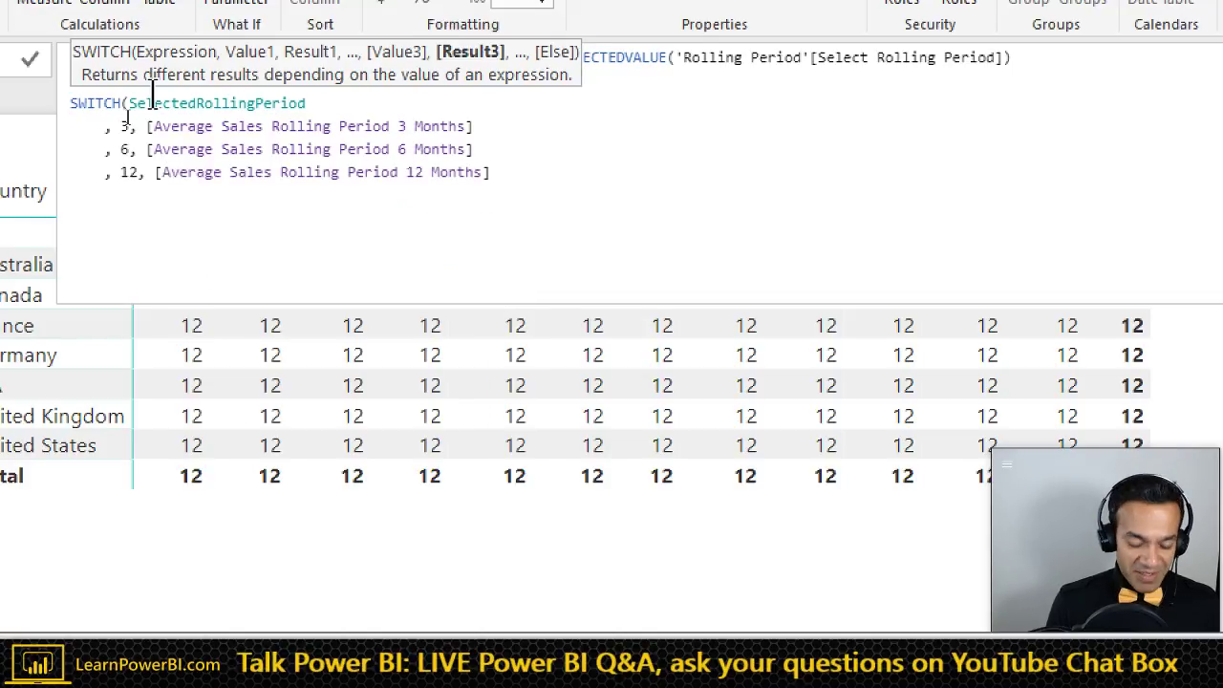
{"action": "key", "text": "shift+Return"}
{"action": "type", "text": "))"}
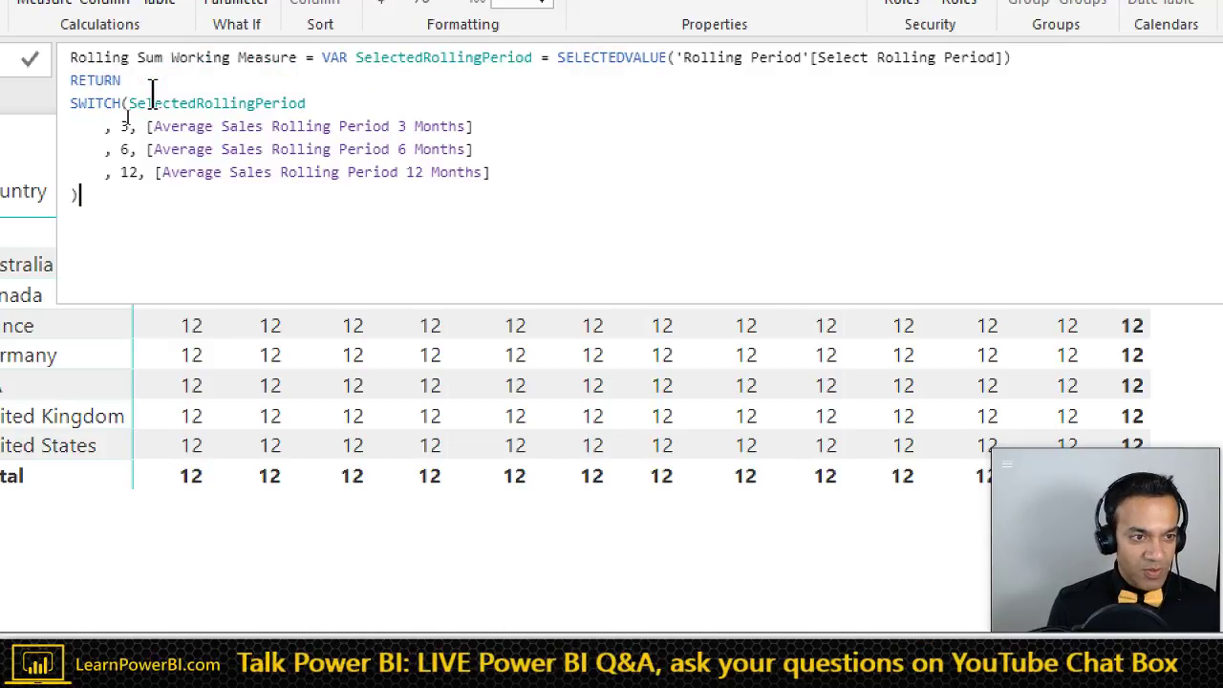
{"action": "key", "text": "Return"}
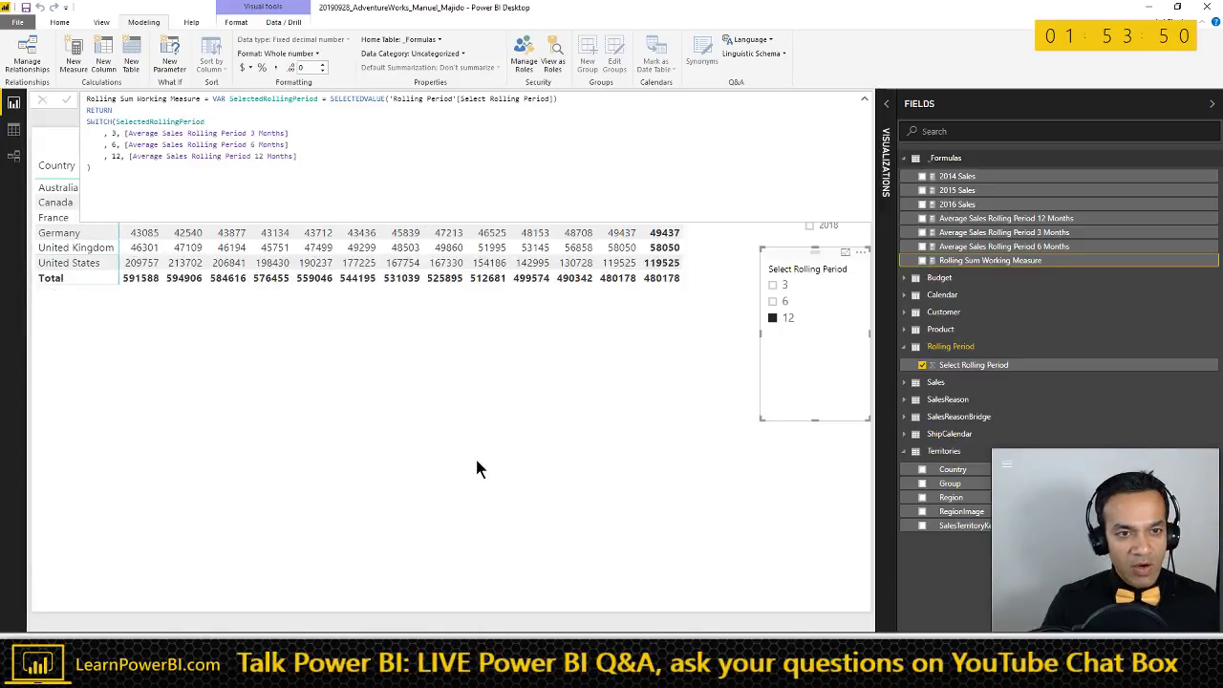
- Format Rolling Sum Working Measure as Currency general
{"action": "left_click", "coordinate": [439, 384]}
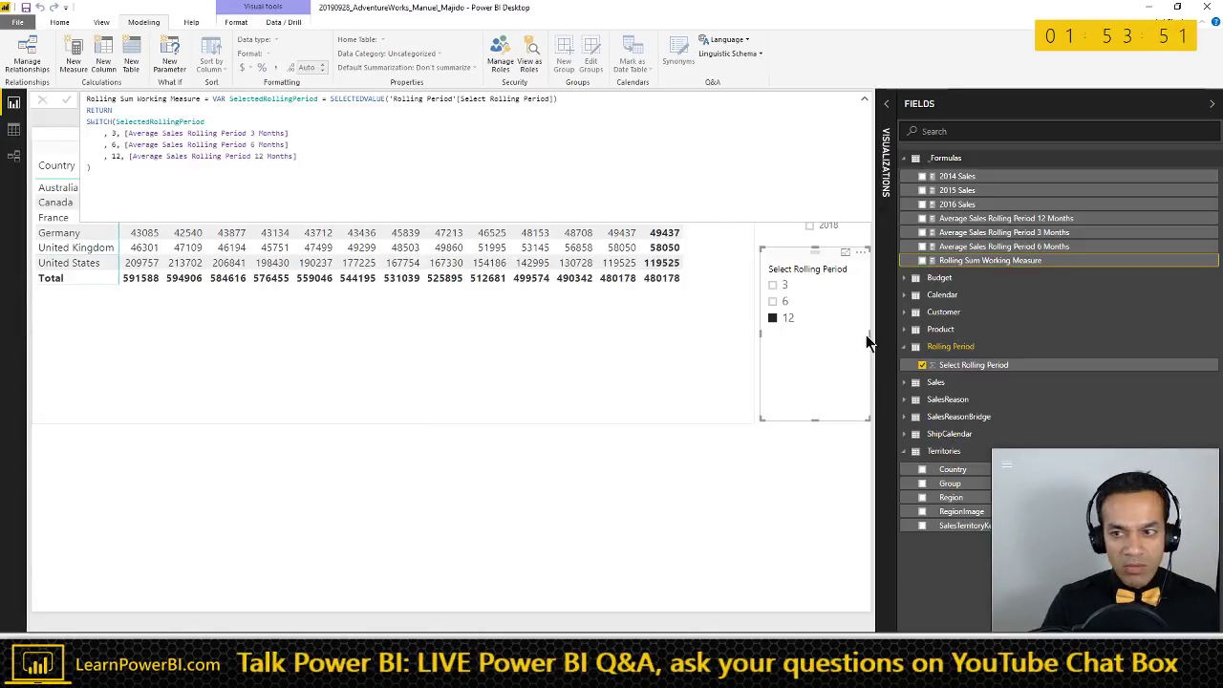
{"action": "left_click", "coordinate": [970, 263]}
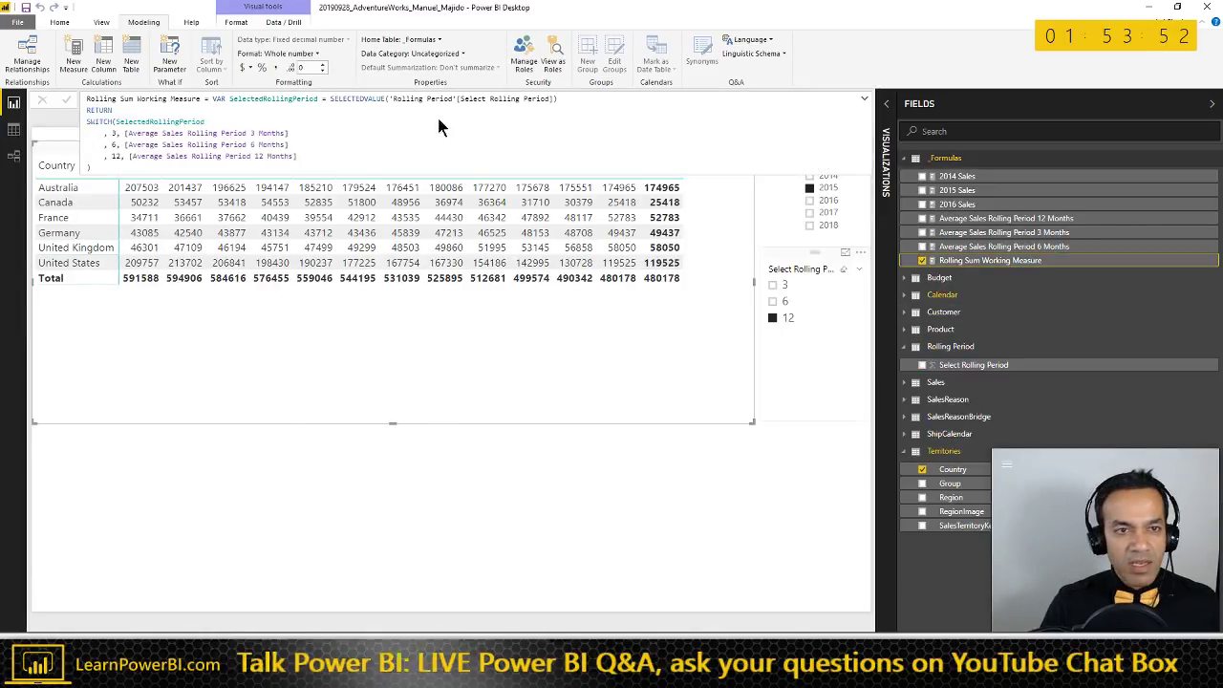
{"action": "left_click", "coordinate": [296, 54]}
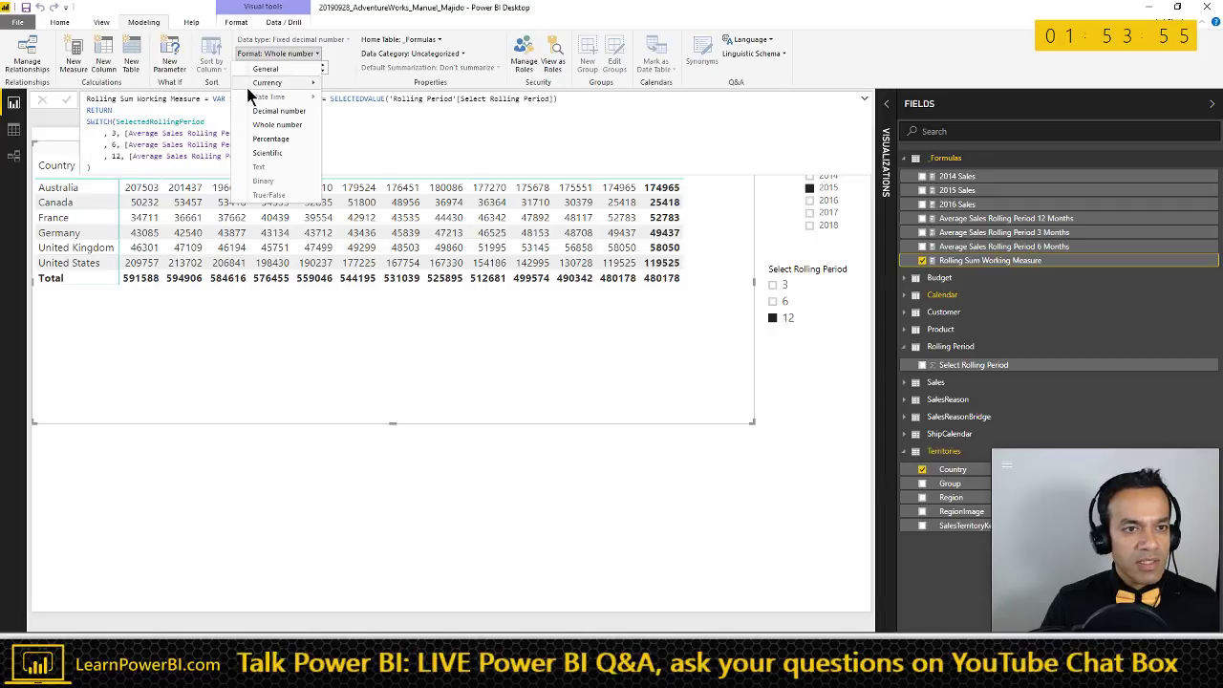
{"action": "mouse_move", "coordinate": [303, 86]}
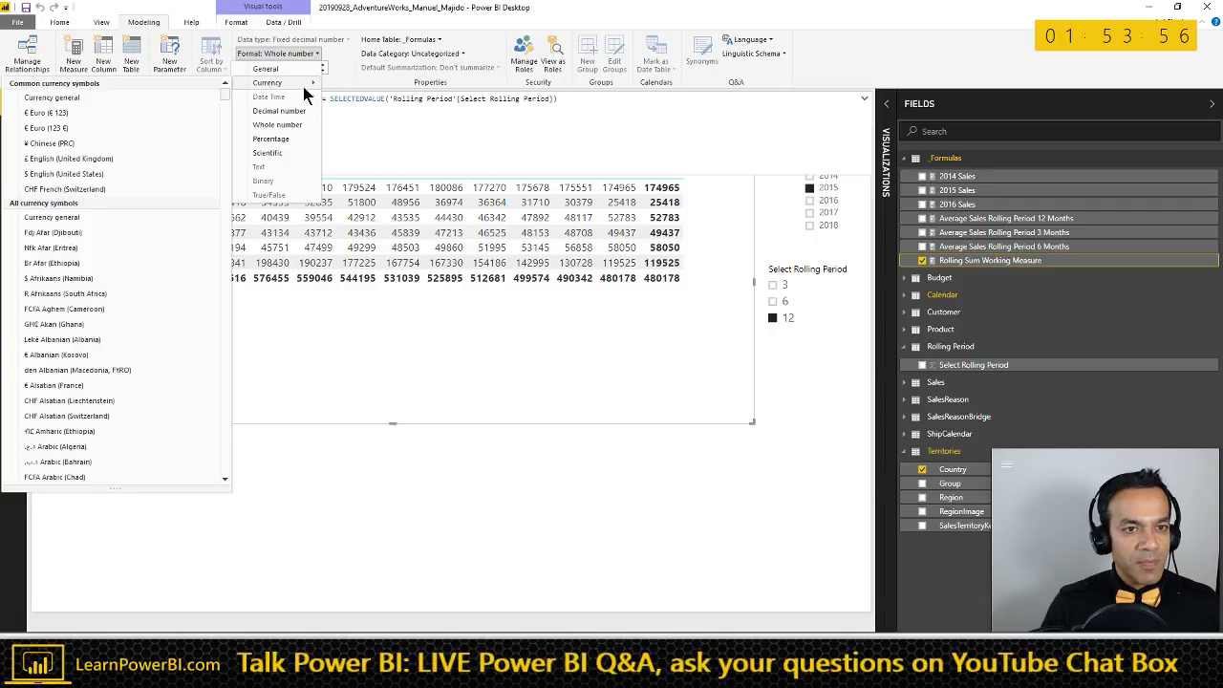
{"action": "left_click", "coordinate": [213, 99]}
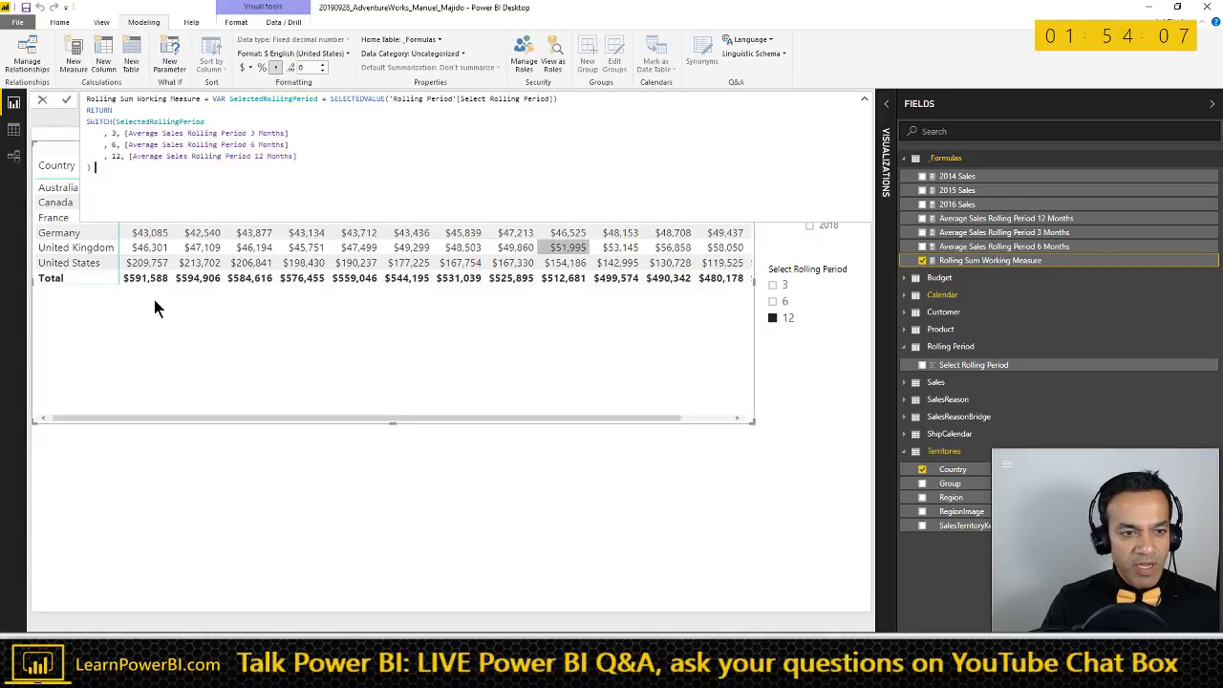
- Collapse the formula bar, note the Jan-15 total of $591,588, and switch to Excel
{"action": "left_click", "coordinate": [865, 101]}
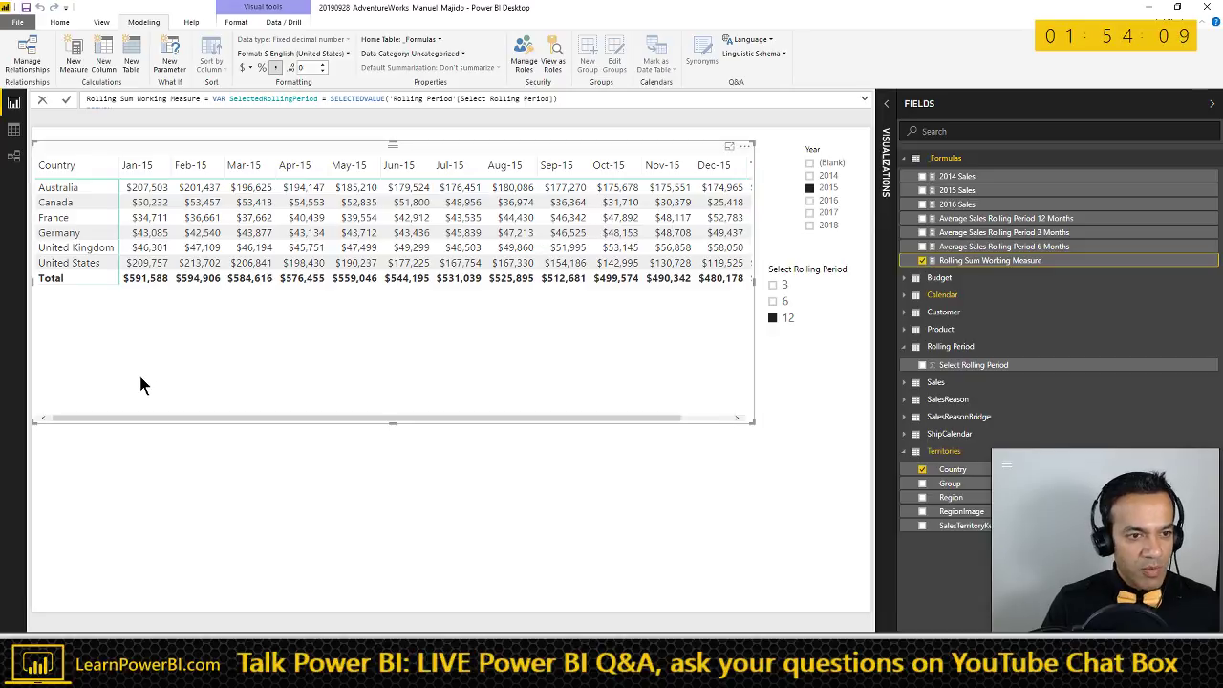
{"action": "mouse_move", "coordinate": [144, 276]}
{"action": "left_mouse_down"}
{"action": "mouse_move", "coordinate": [103, 281]}
{"action": "mouse_move", "coordinate": [172, 260]}
{"action": "mouse_move", "coordinate": [115, 254]}
{"action": "left_mouse_up"}
{"action": "key", "text": "Escape"}
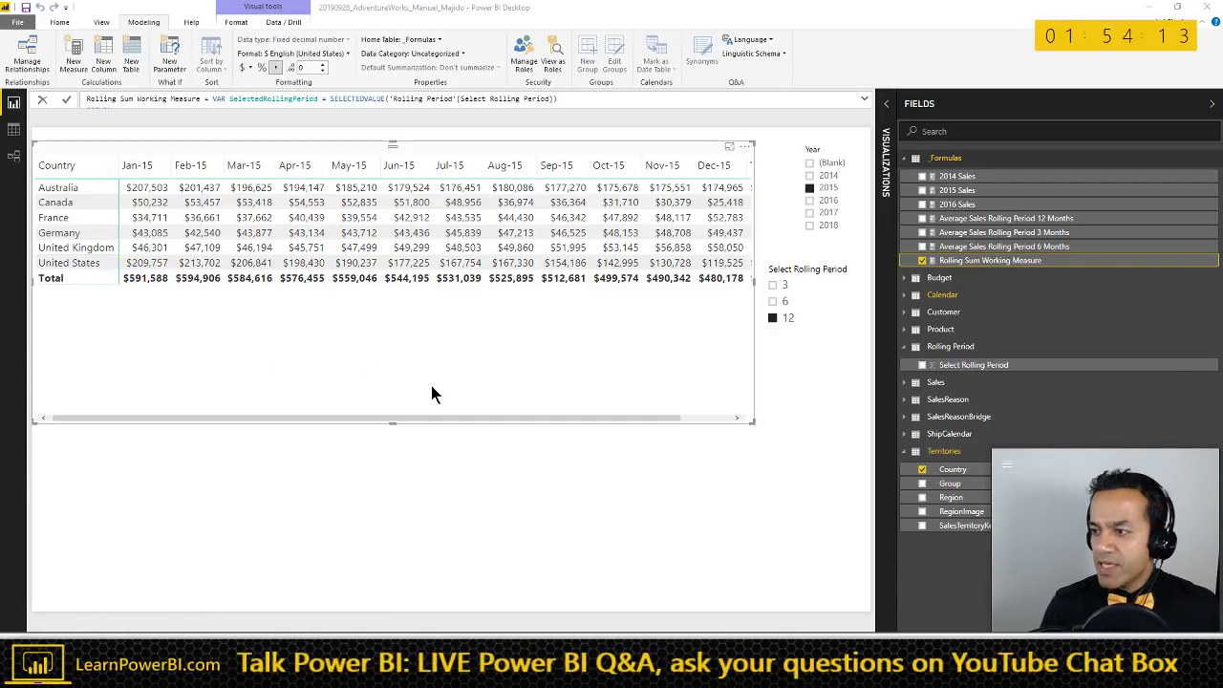
{"action": "key", "text": "alt+Tab"}
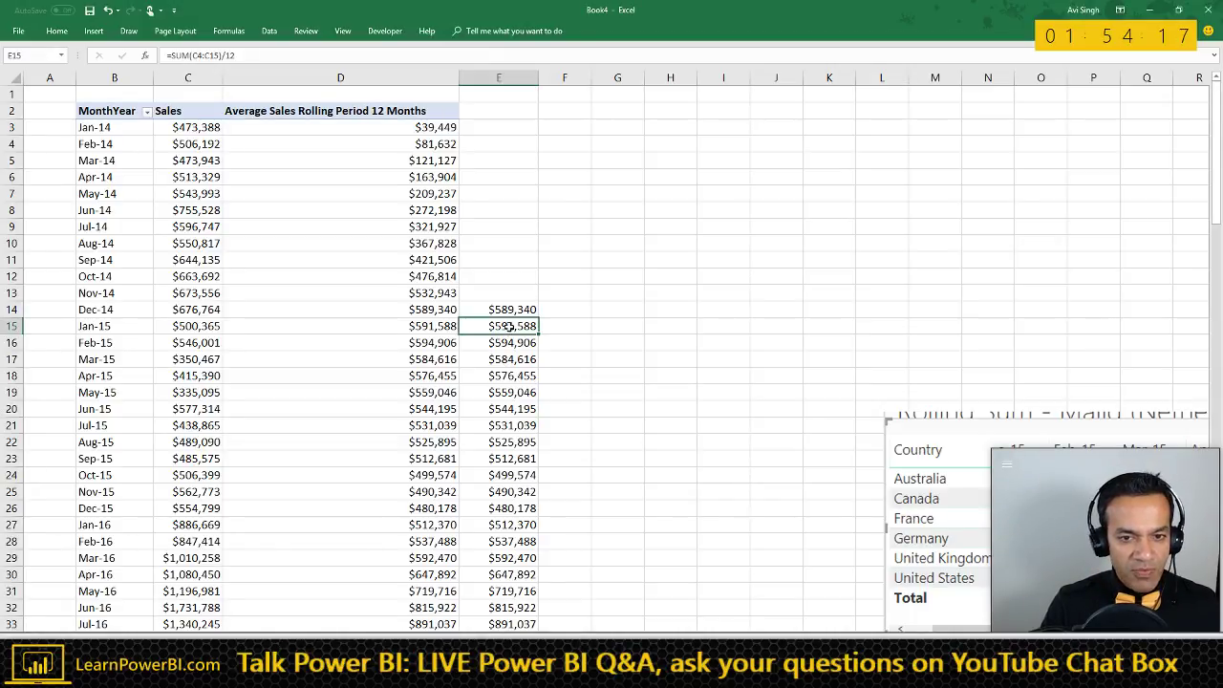
- Check Excel's E15 formula =SUM(C4:C15)/12 for Jan-15, then return to Power BI
{"action": "left_click", "coordinate": [134, 325]}
{"action": "left_click", "coordinate": [497, 325]}
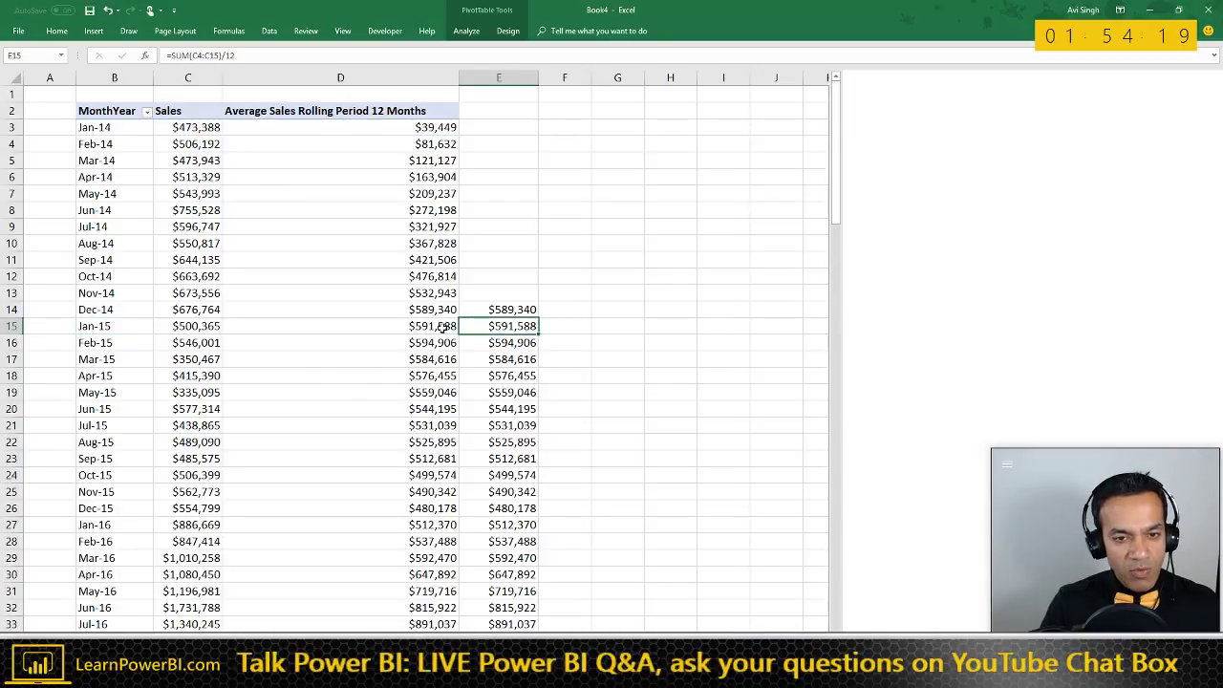
{"action": "left_click", "coordinate": [271, 55]}
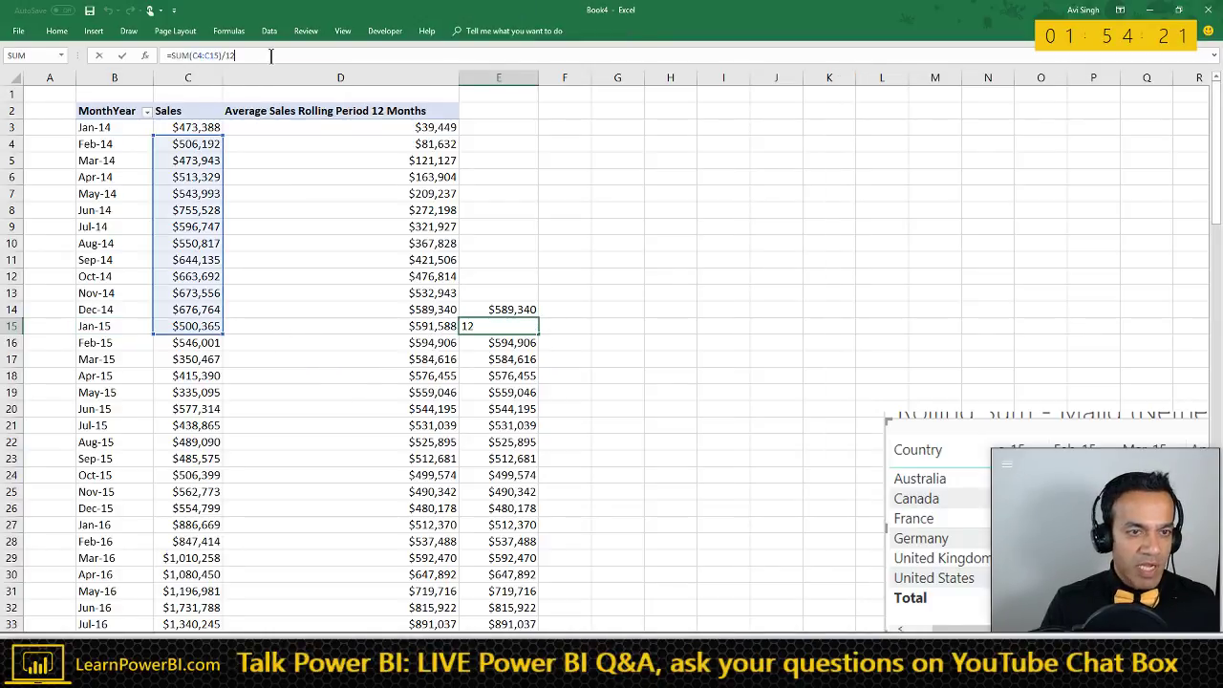
{"action": "key", "text": "Return"}
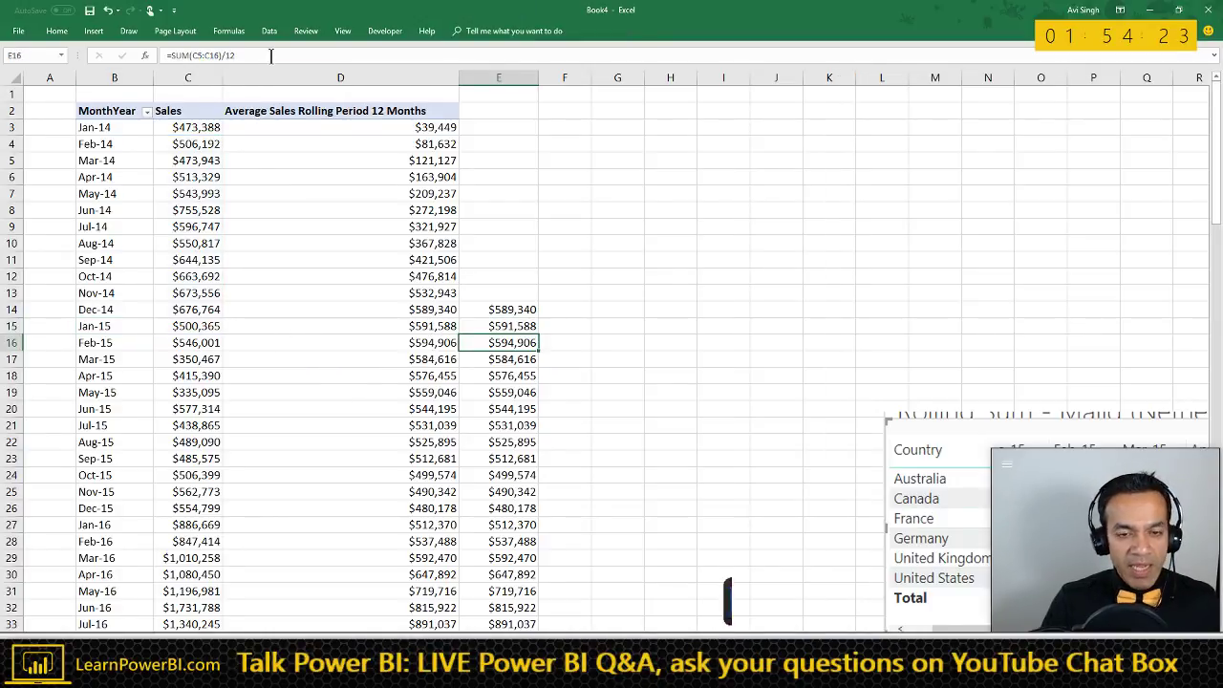
{"action": "left_click", "coordinate": [504, 329]}
{"action": "key", "text": "alt+Tab"}
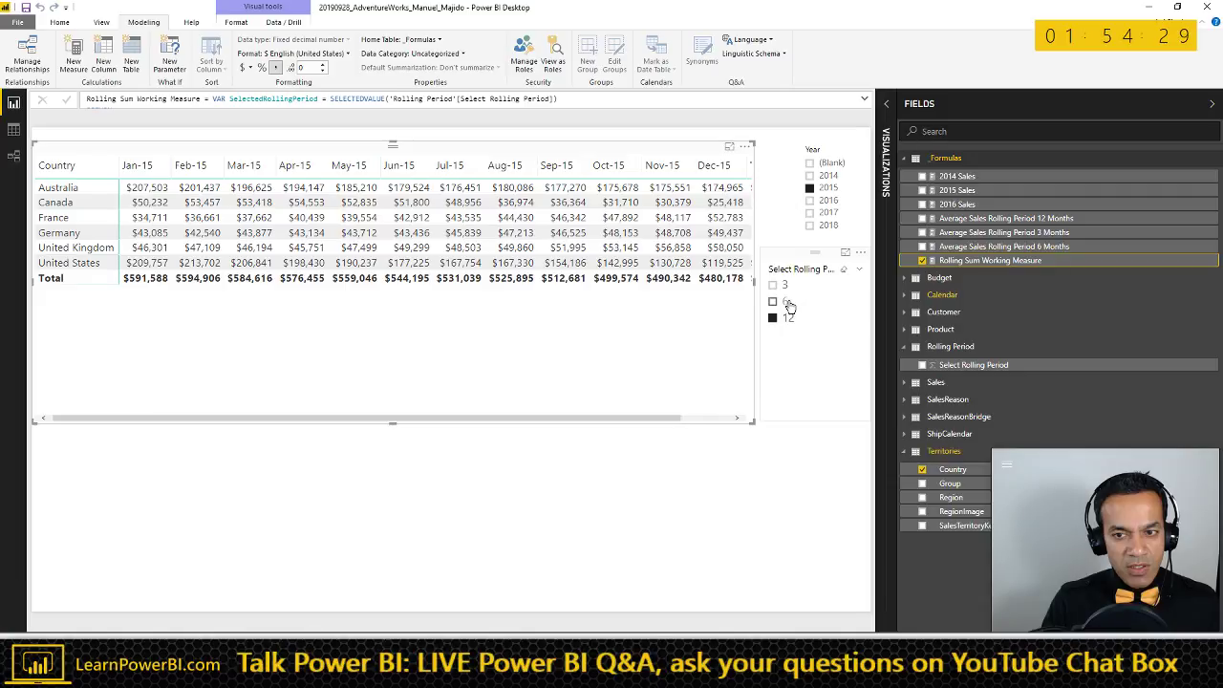
- Set the slicer to 6 and enter =SUM(C10:C15)/6 in Excel's F15 to compare with Power BI
{"action": "left_click", "coordinate": [776, 304]}
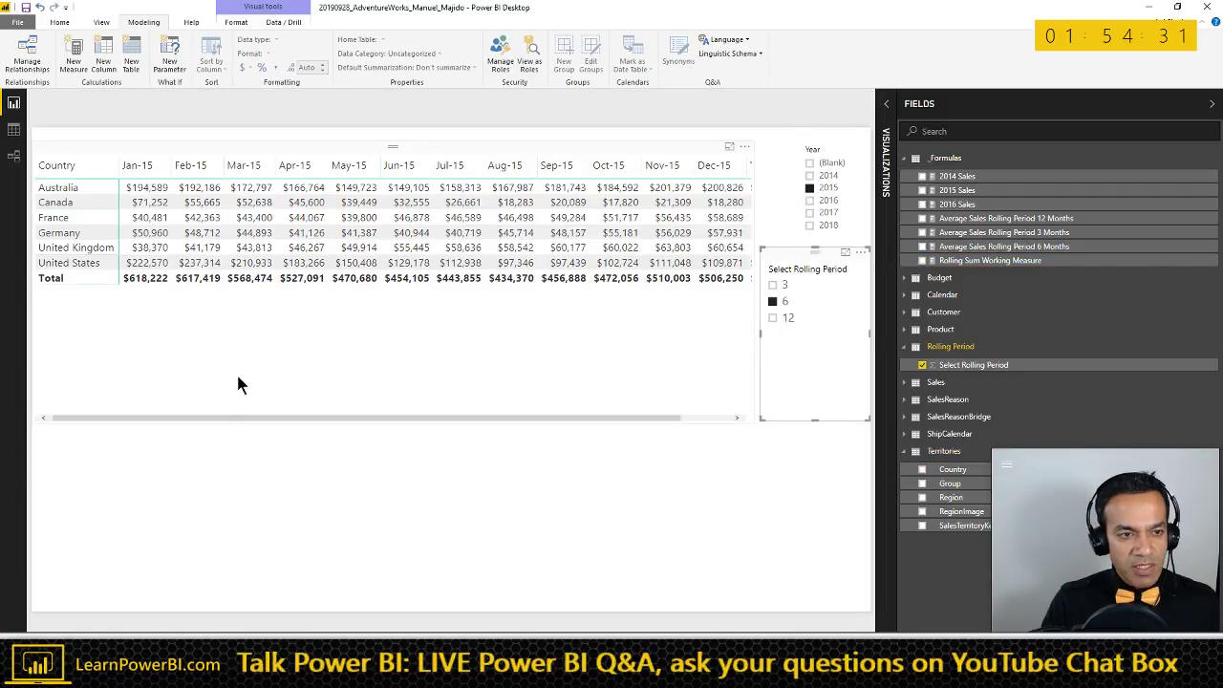
{"action": "key", "text": "alt+Tab"}
{"action": "left_click", "coordinate": [566, 326]}
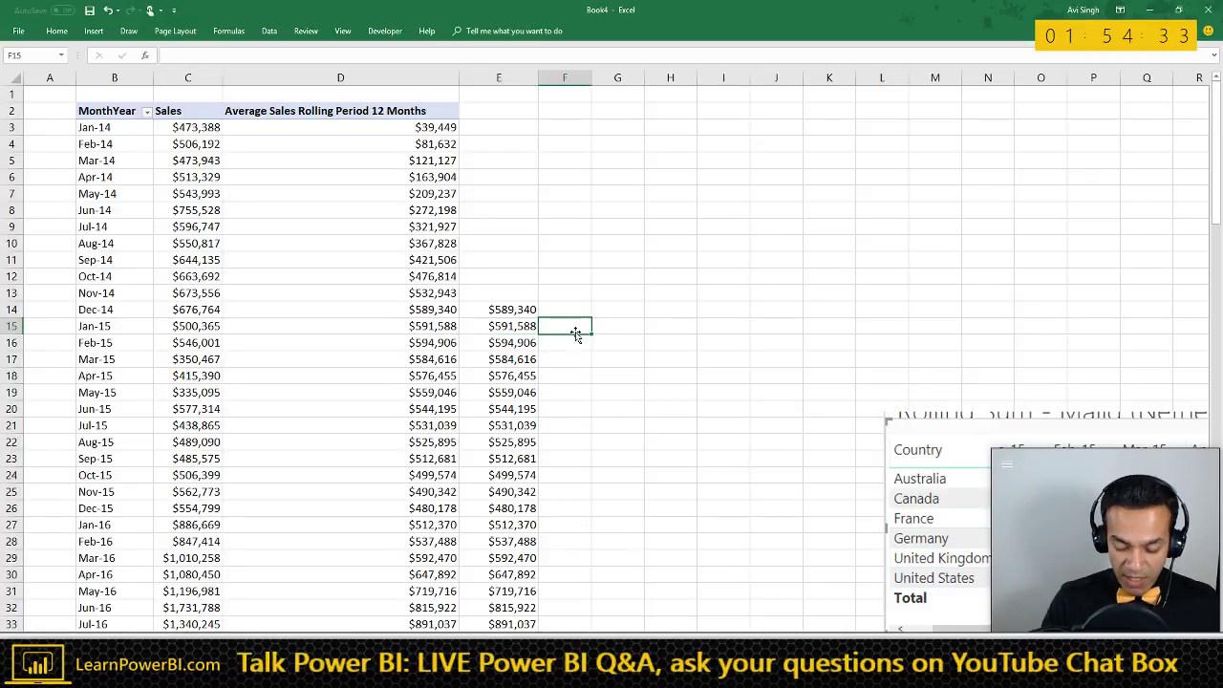
{"action": "type", "text": "=SUM(B15"}
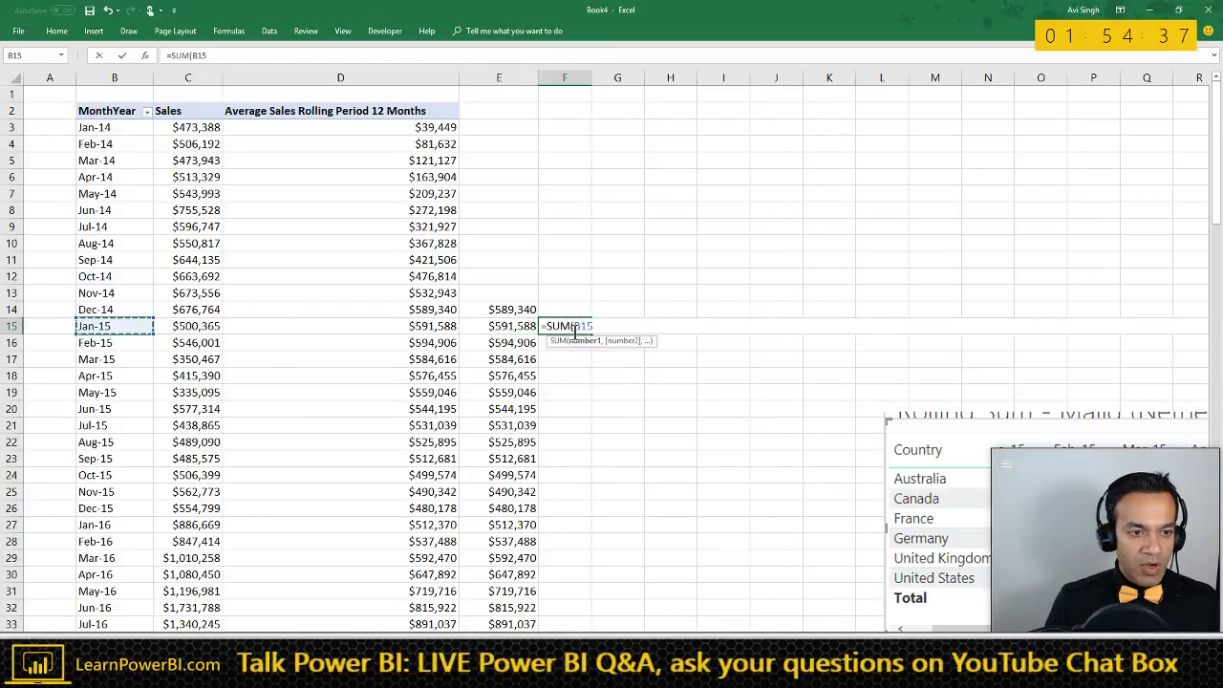
{"action": "key", "text": "Right"}
{"action": "key", "text": "shift+Up"}
{"action": "key", "text": "shift+Up"}
{"action": "key", "text": "shift+Up"}
{"action": "key", "text": "shift+Up"}
{"action": "key", "text": "shift+Up"}
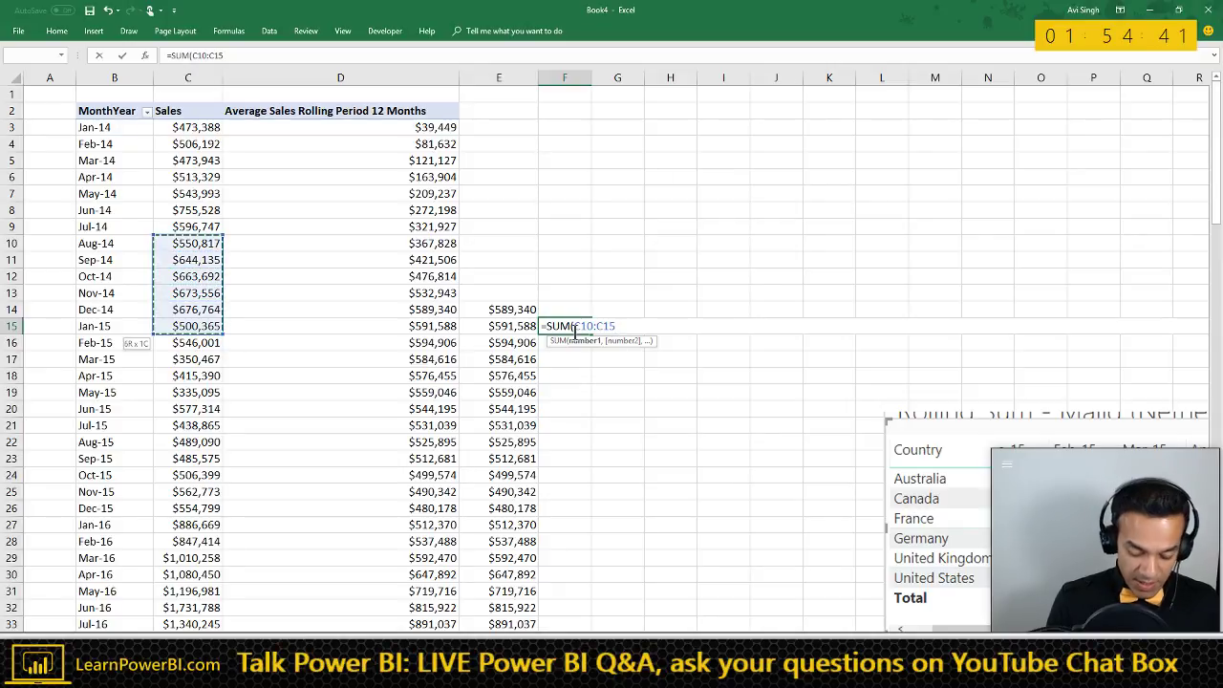
{"action": "type", "text": ")/6"}
{"action": "key", "text": "ctrl+Return"}
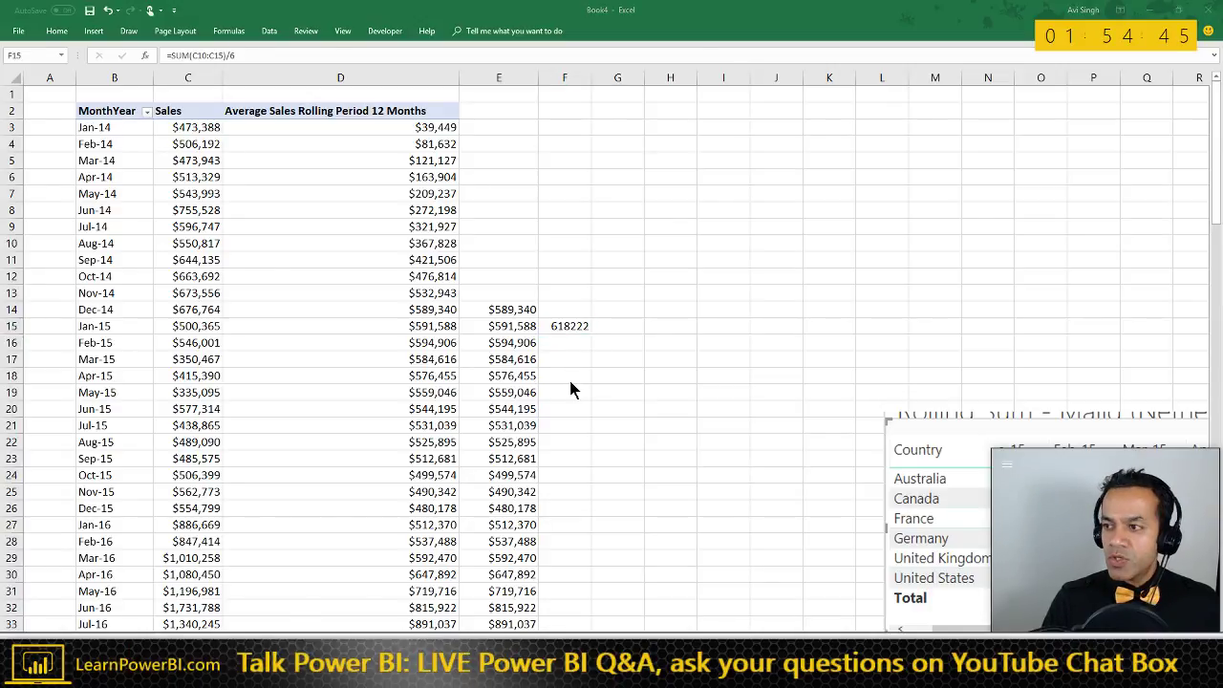
{"action": "key", "text": "alt+Tab"}
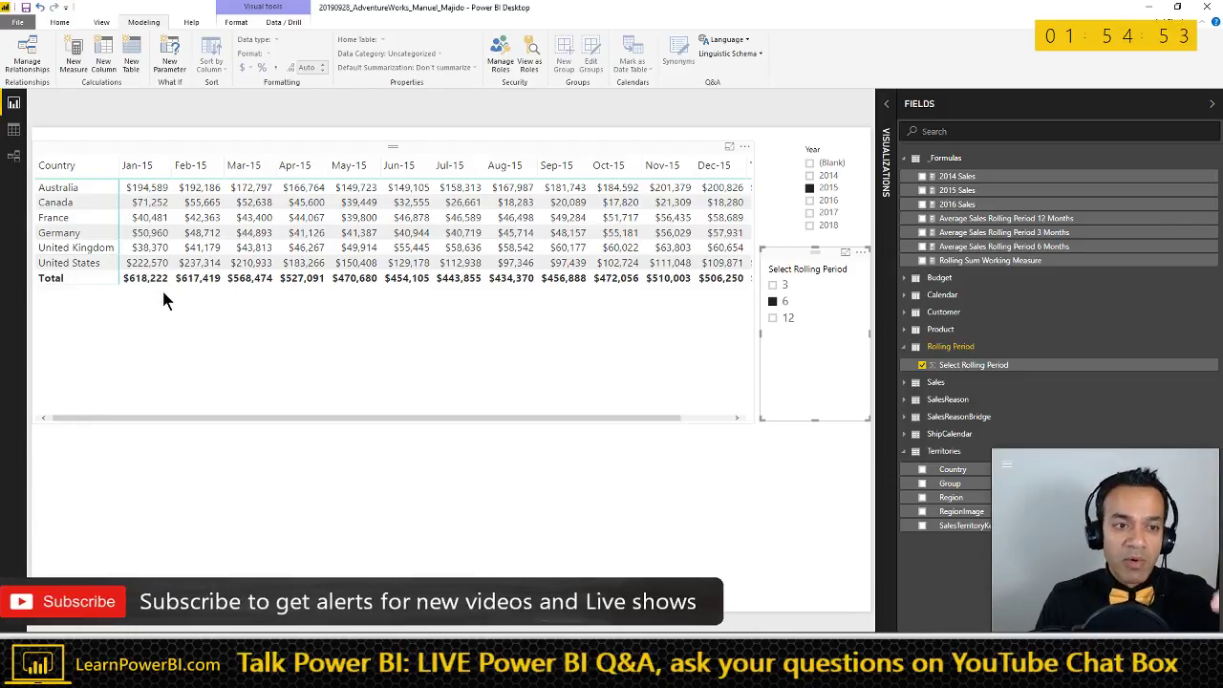
- Review Excel's 12-month check, then cycle the slicer through 3, 6 and back to 12
{"action": "key", "text": "alt+Tab"}
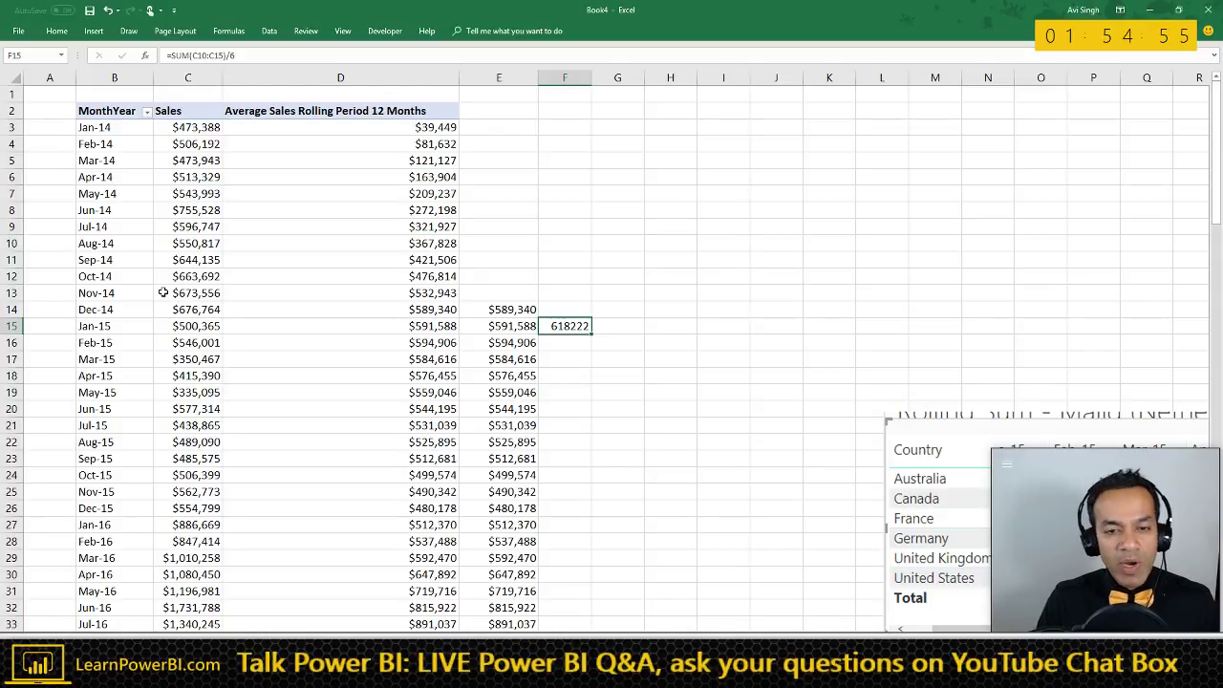
{"action": "left_click", "coordinate": [516, 326]}
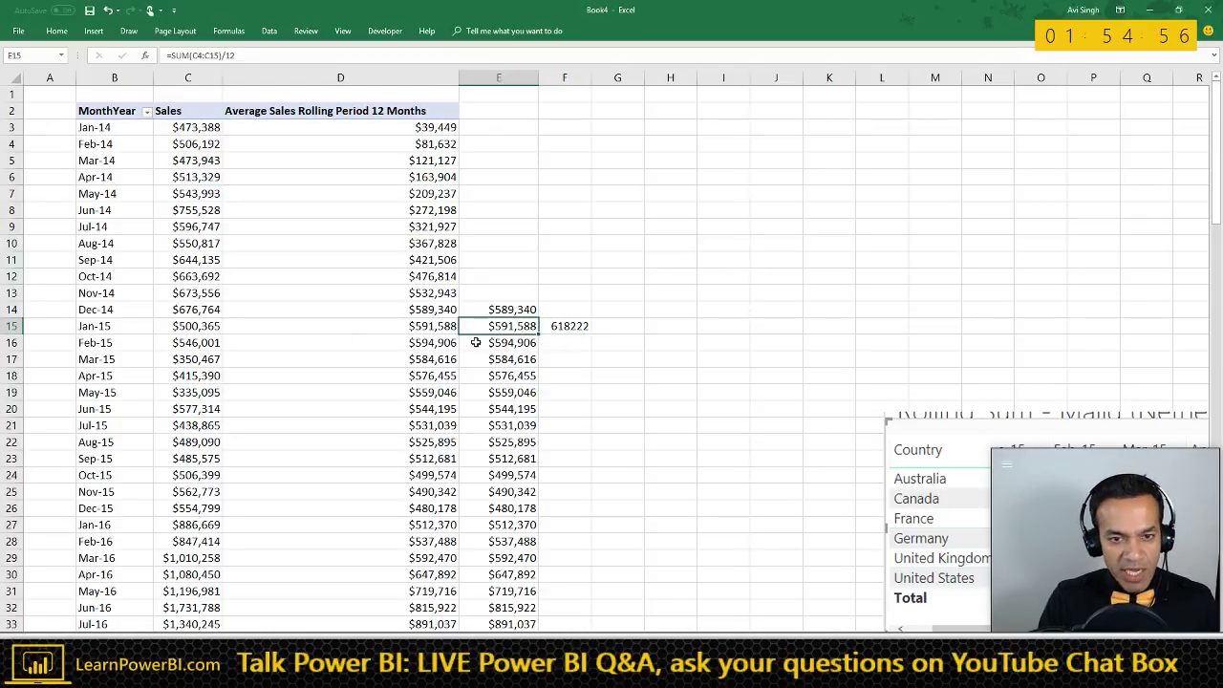
{"action": "left_click", "coordinate": [124, 325]}
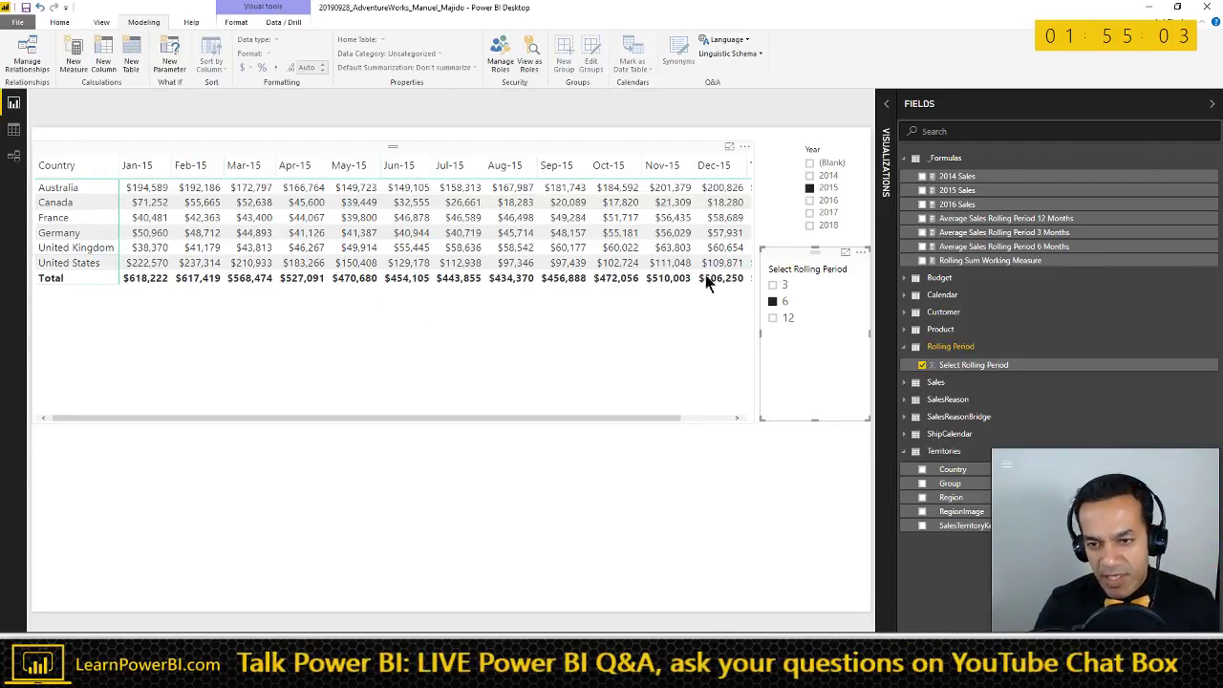
{"action": "left_click", "coordinate": [778, 284]}
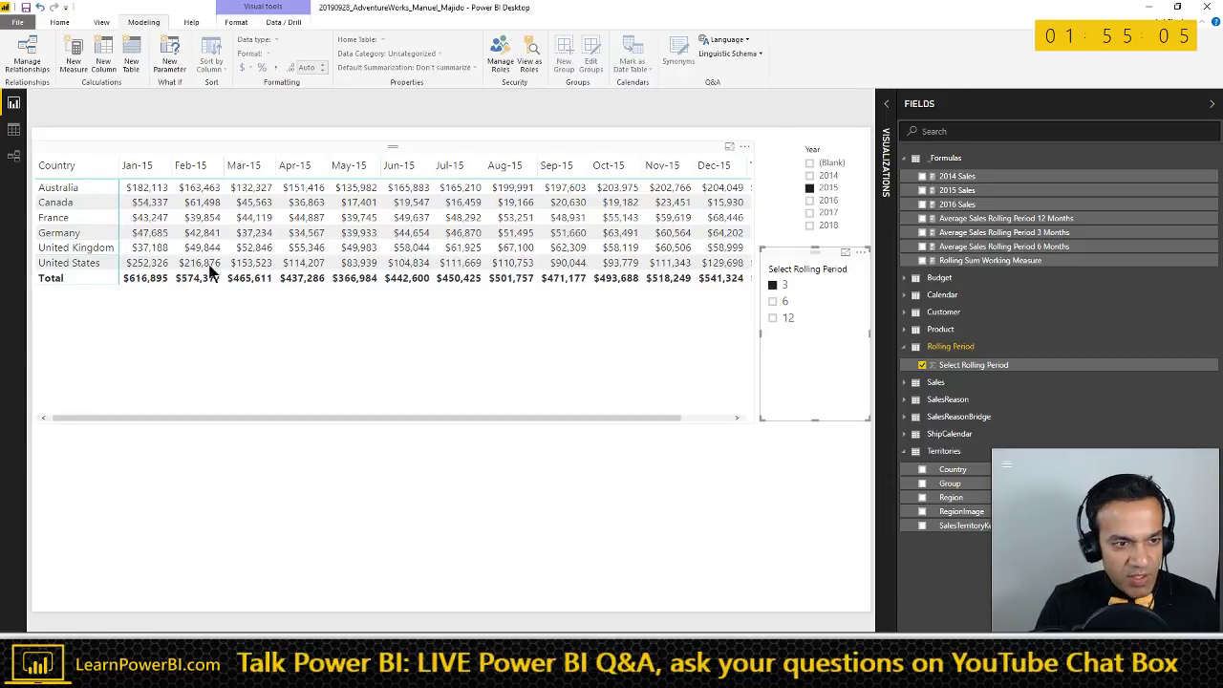
{"action": "left_click", "coordinate": [782, 301]}
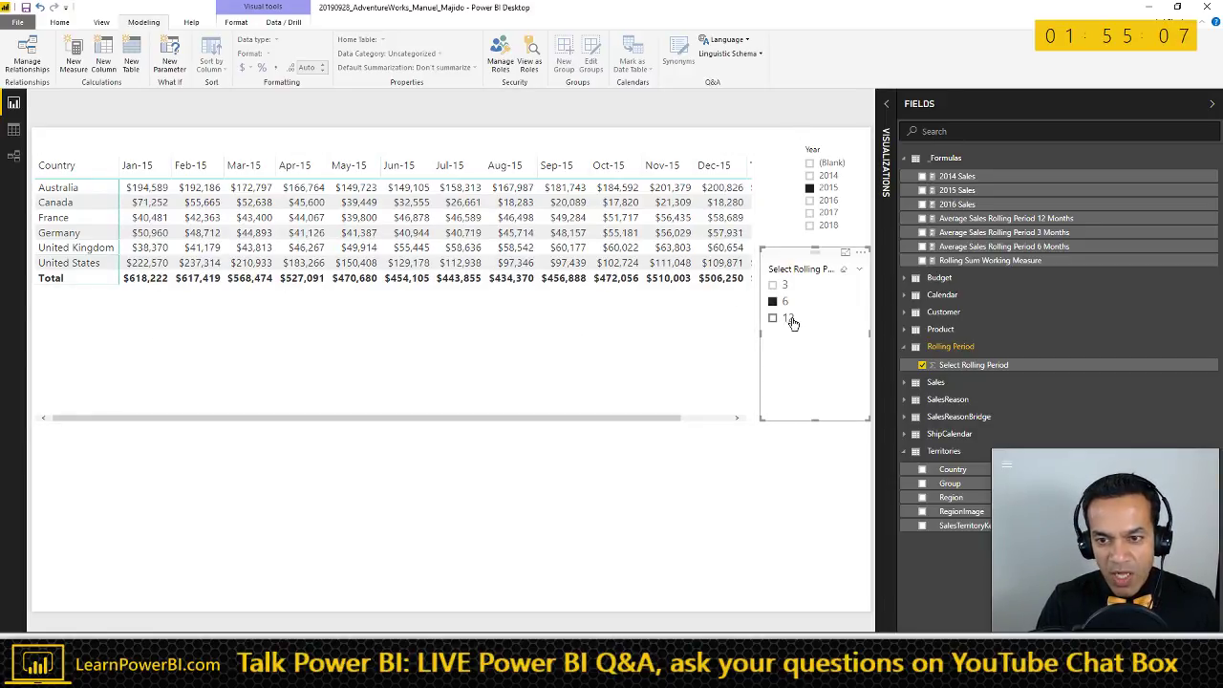
{"action": "left_click", "coordinate": [788, 318]}
- Select the whole 12 Months rolling average formula, then reselect Rolling Sum Working Measure
{"action": "left_click", "coordinate": [985, 262]}
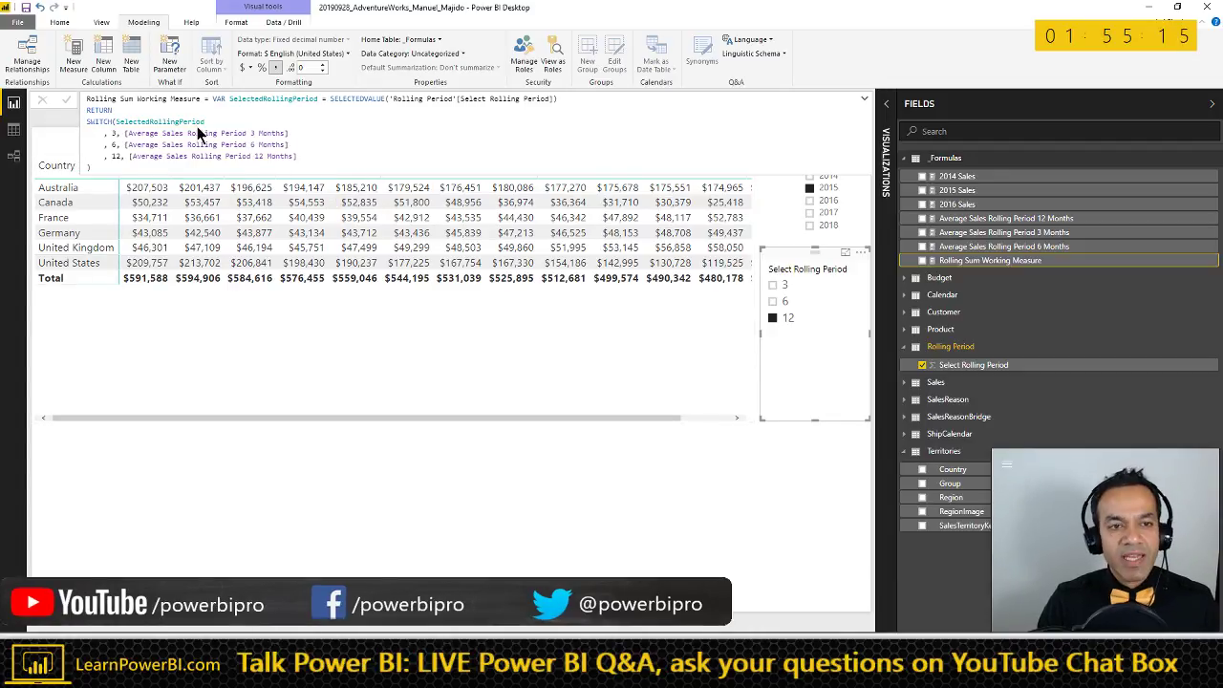
{"action": "left_click", "coordinate": [1013, 219]}
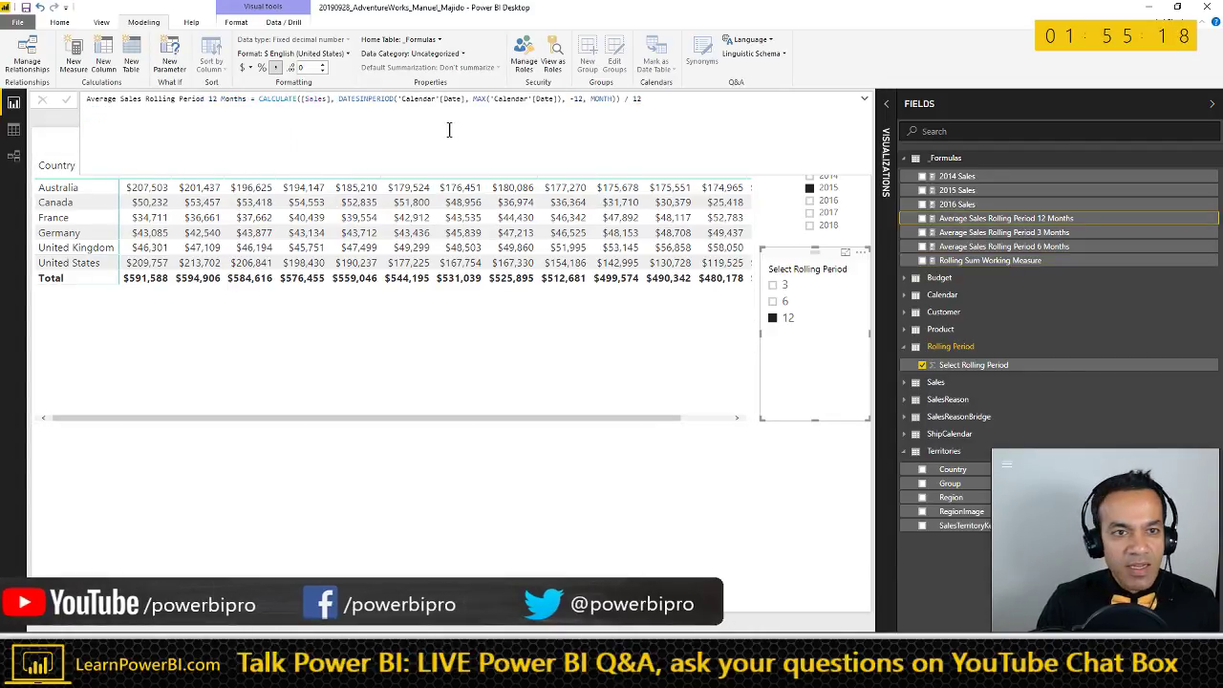
{"action": "triple_click", "coordinate": [666, 99]}
{"action": "key", "text": "ctrl+c"}
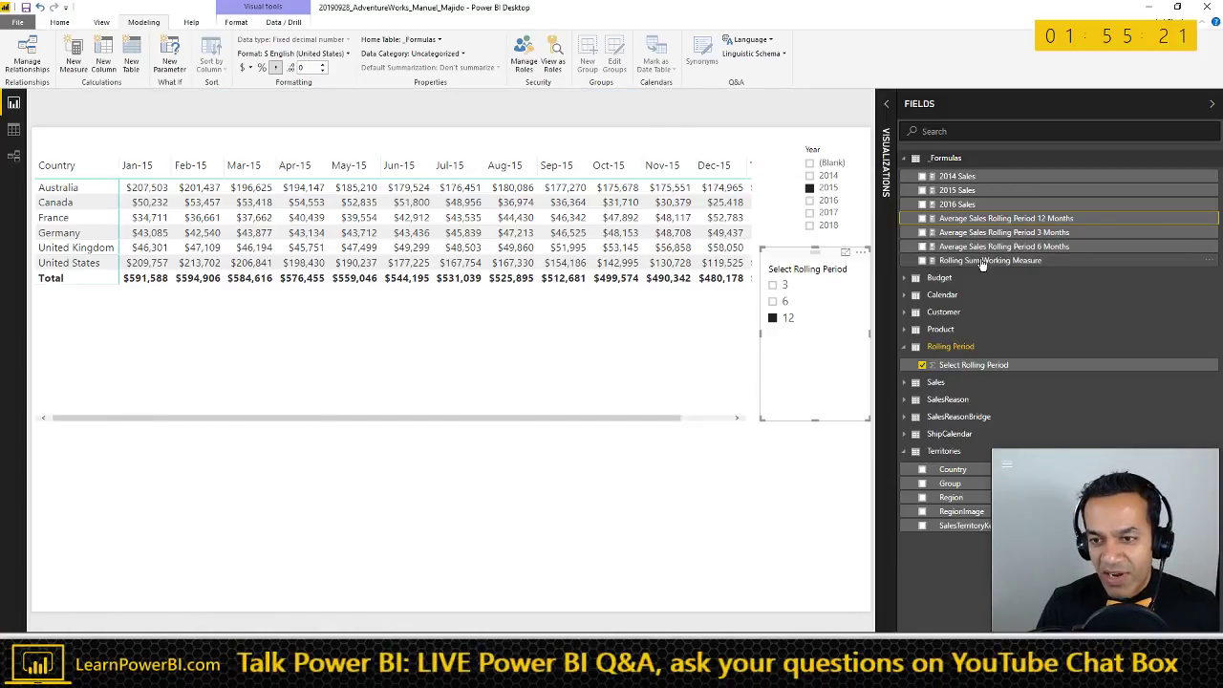
{"action": "left_click", "coordinate": [990, 260]}
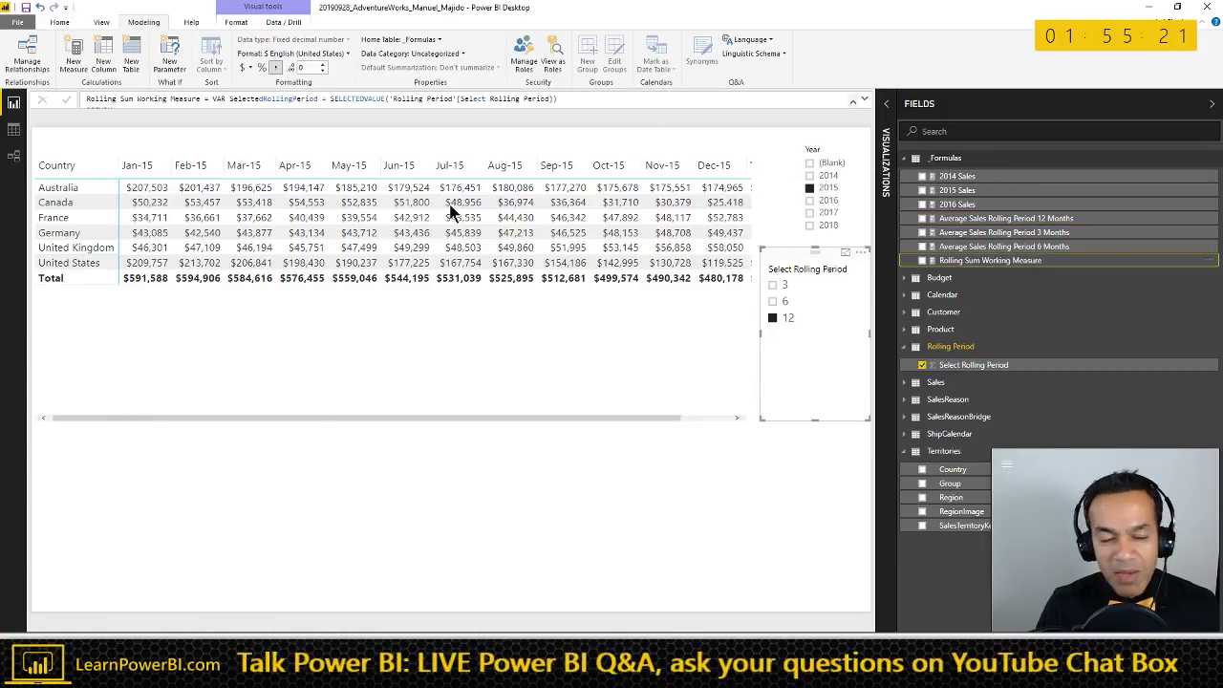
- Replace the SWITCH block with the pasted CALCULATE/DATESINPERIOD 12-month formula
{"action": "left_click", "coordinate": [856, 101]}
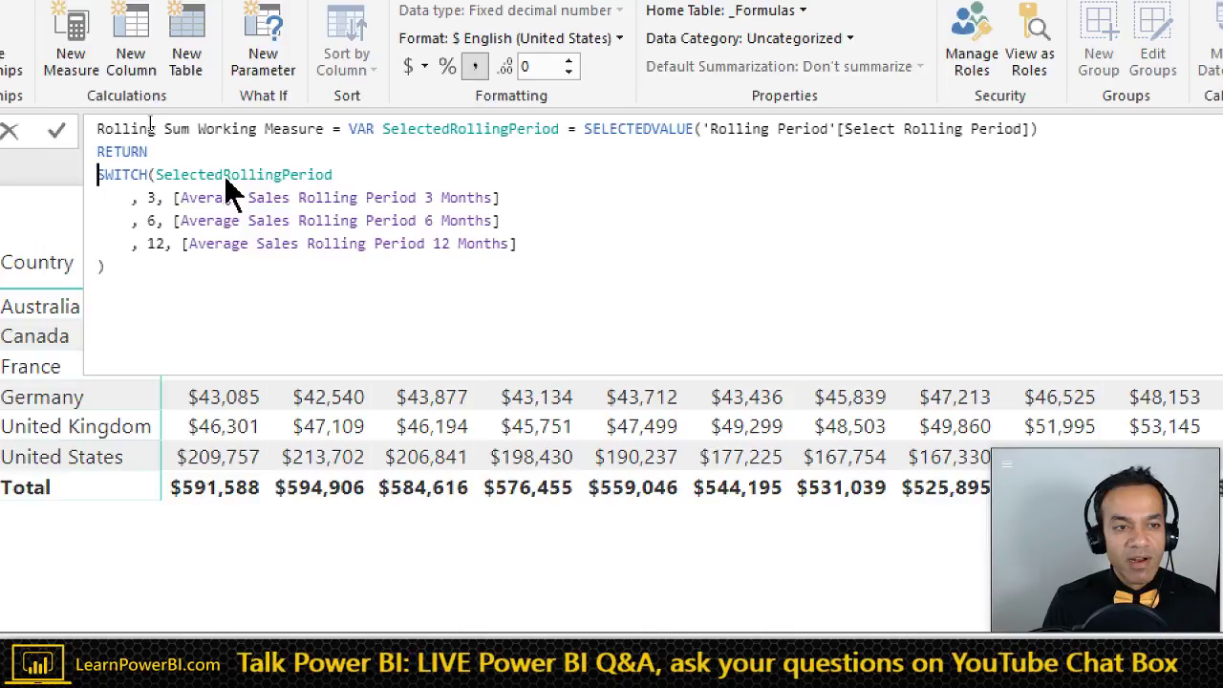
{"action": "key", "text": "ctrl+shift+End"}
{"action": "key", "text": "Delete"}
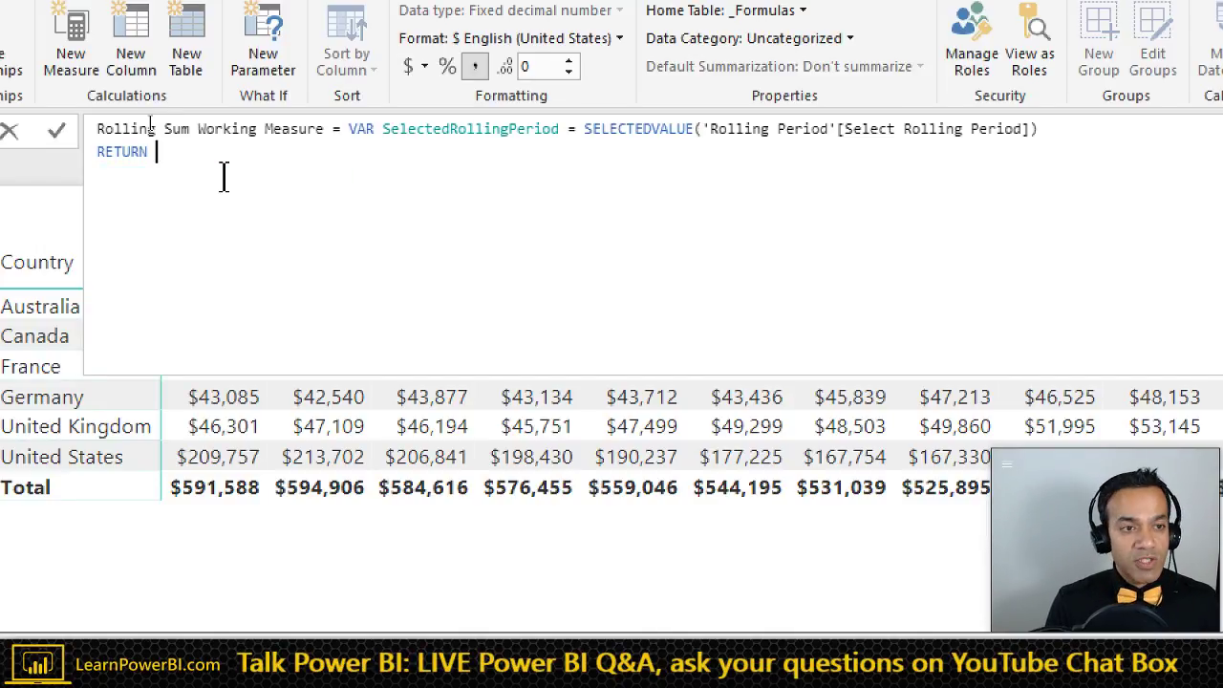
{"action": "key", "text": "ctrl+v"}
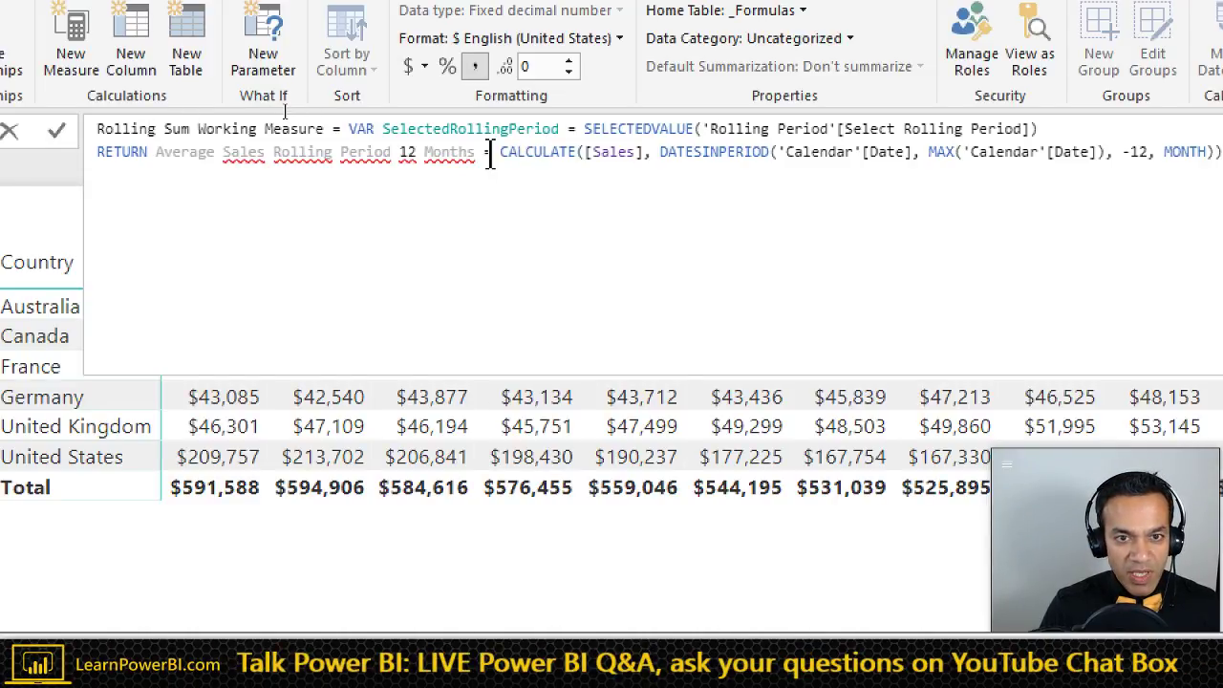
{"action": "key", "text": "ctrl+shift+Left"}
{"action": "key", "text": "ctrl+shift+Left"}
{"action": "key", "text": "ctrl+shift+Left"}
{"action": "key", "text": "ctrl+shift+Left"}
{"action": "key", "text": "ctrl+shift+Left"}
{"action": "key", "text": "ctrl+shift+Left"}
{"action": "key", "text": "ctrl+shift+Left"}
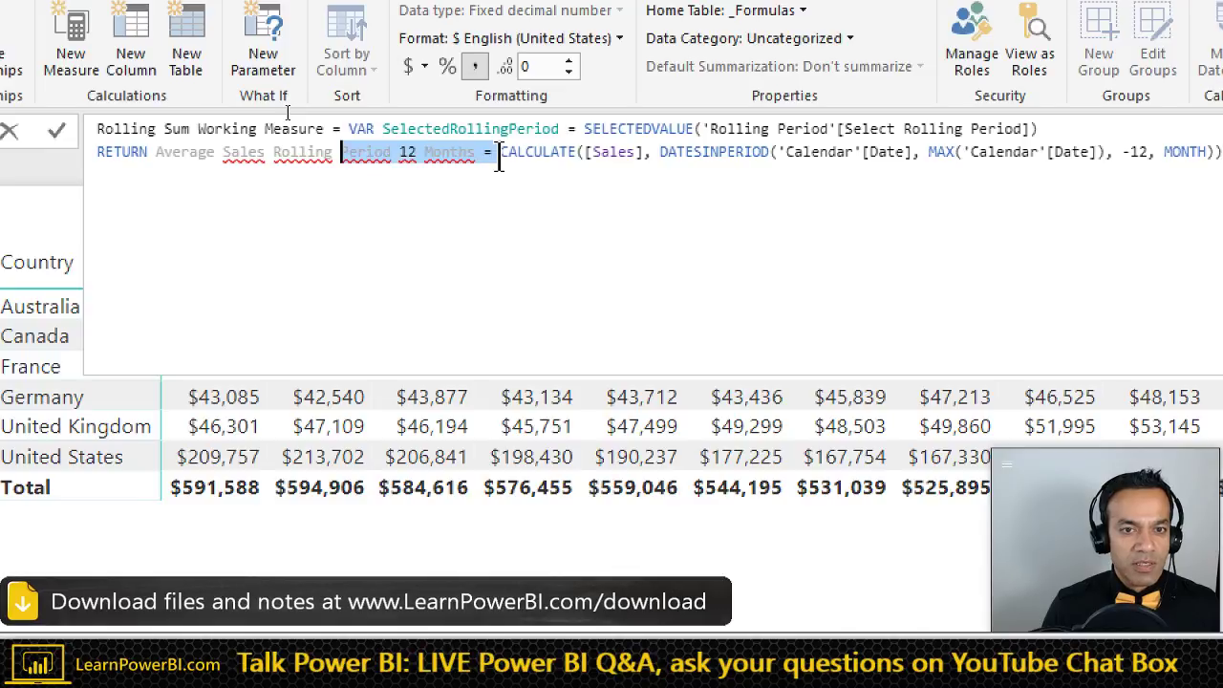
{"action": "key", "text": "BackSpace"}
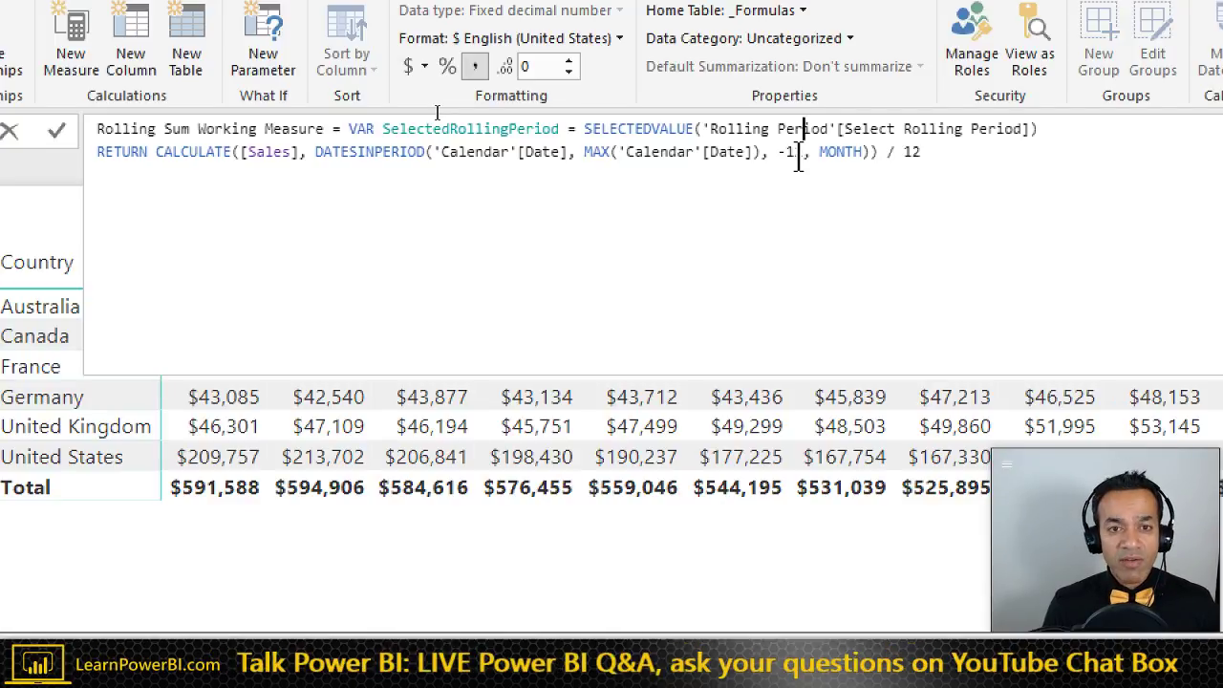
- Swap both fixed 12s for SelectedRollingPeriod in DATESINPERIOD and the divisor, then commit
{"action": "key", "text": "BackSpace"}
{"action": "key", "text": "BackSpace"}
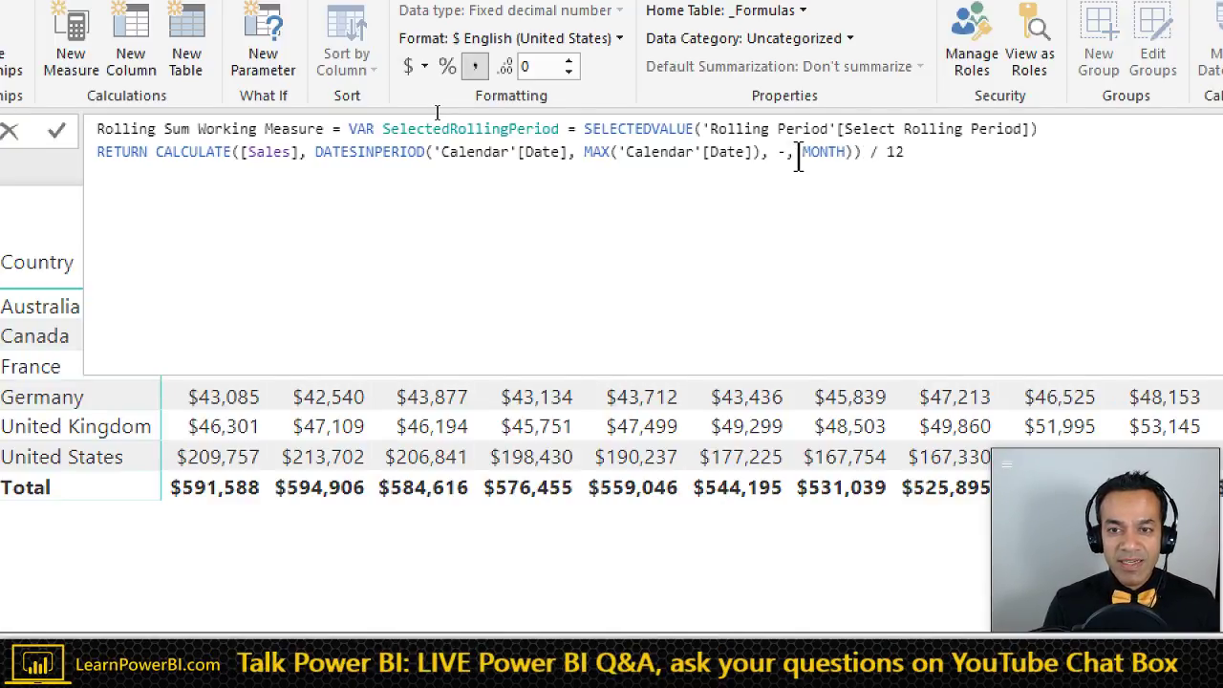
{"action": "key", "text": "BackSpace"}
{"action": "type", "text": "Se"}
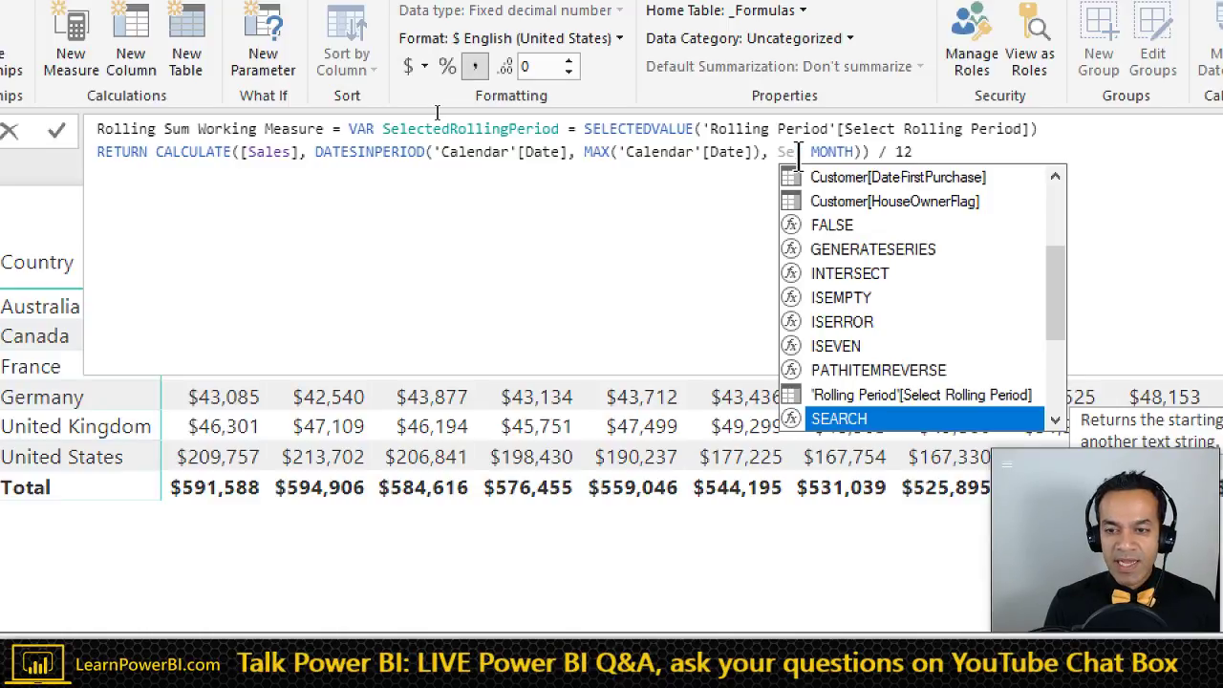
{"action": "type", "text": "l"}
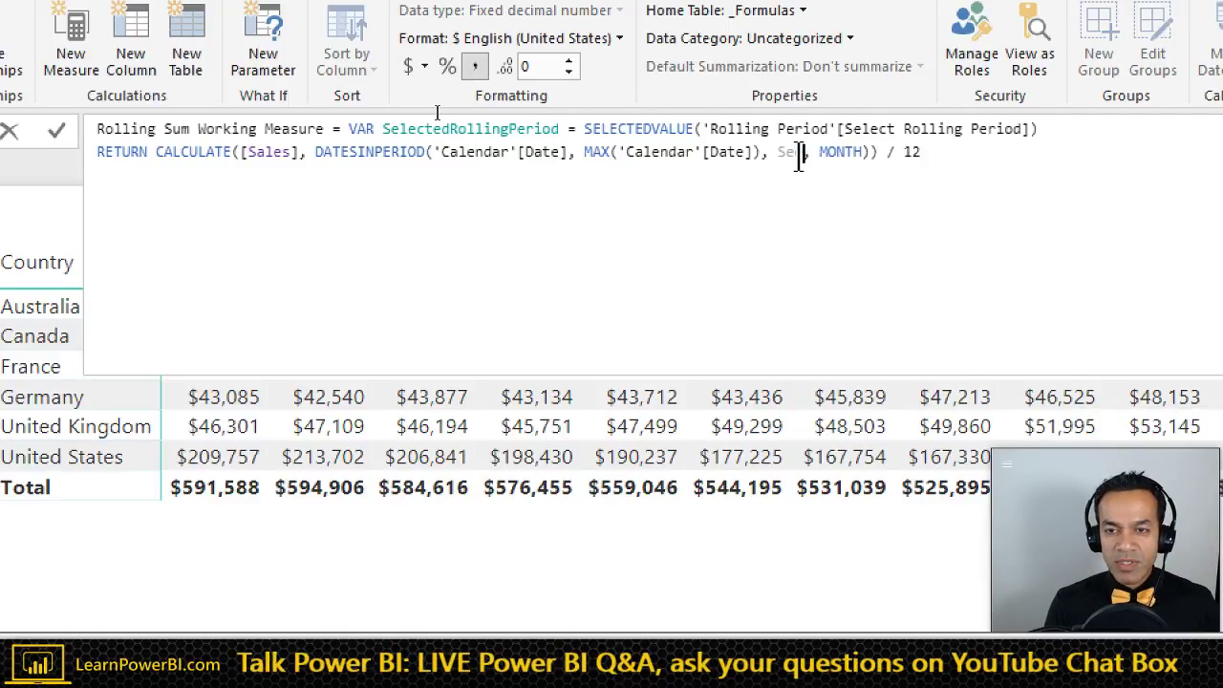
{"action": "type", "text": "ec"}
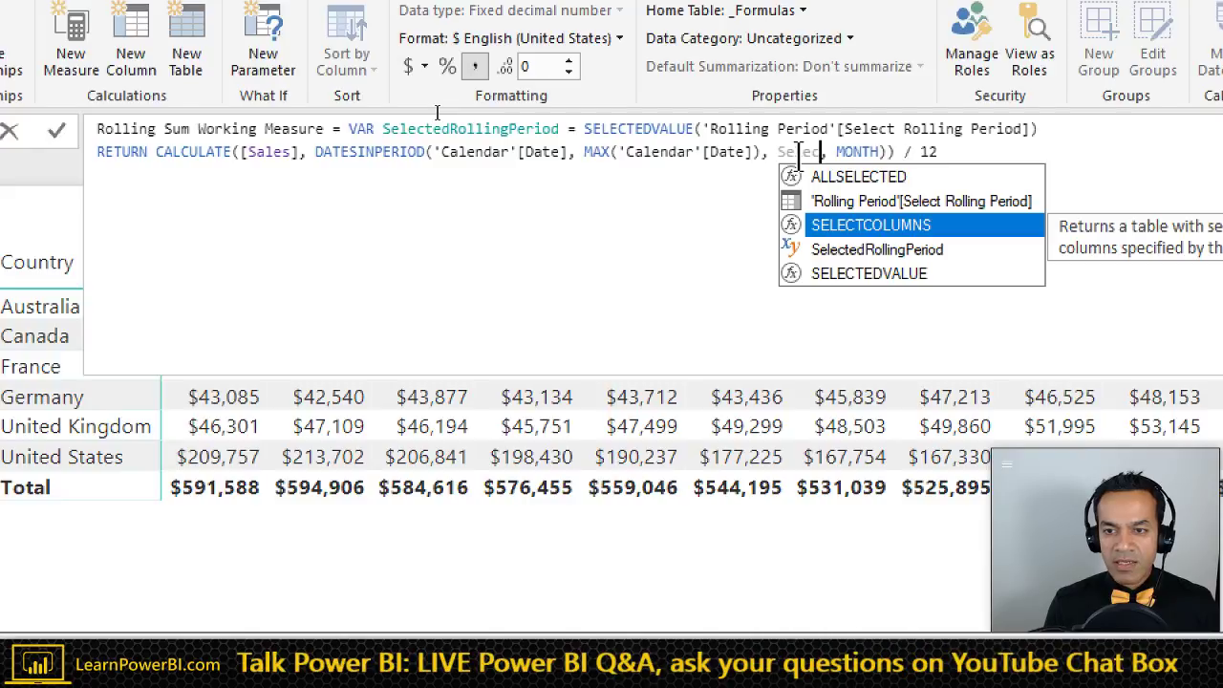
{"action": "key", "text": "Down"}
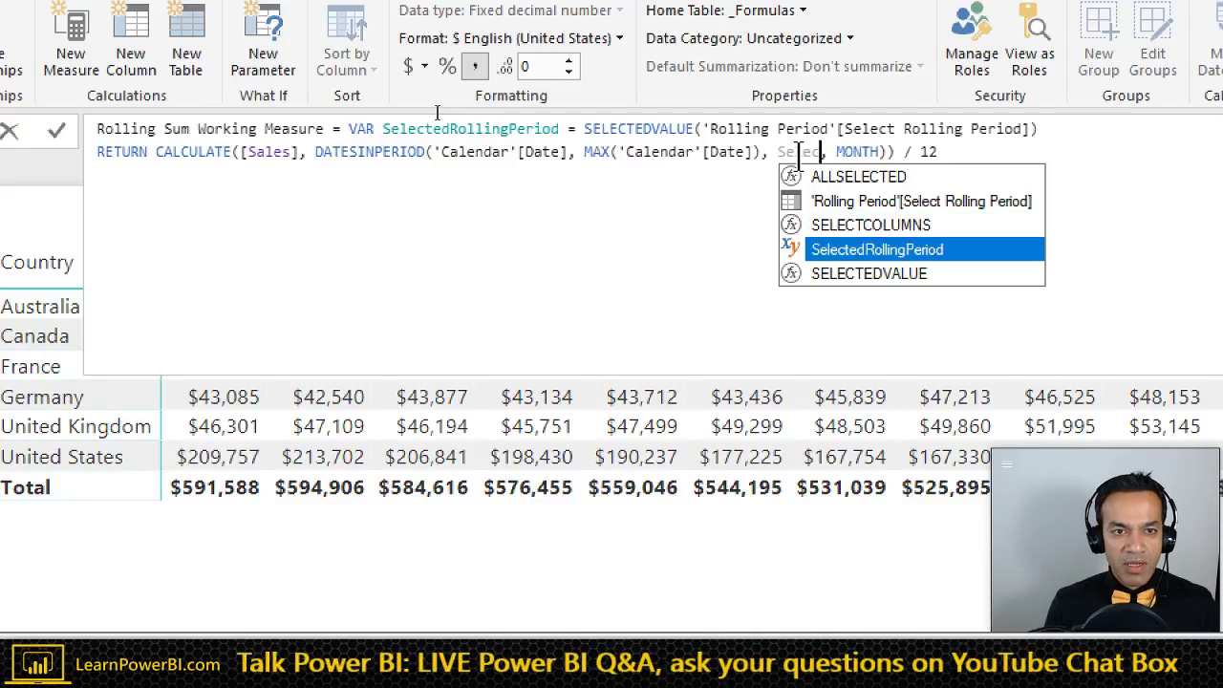
{"action": "key", "text": "Tab"}
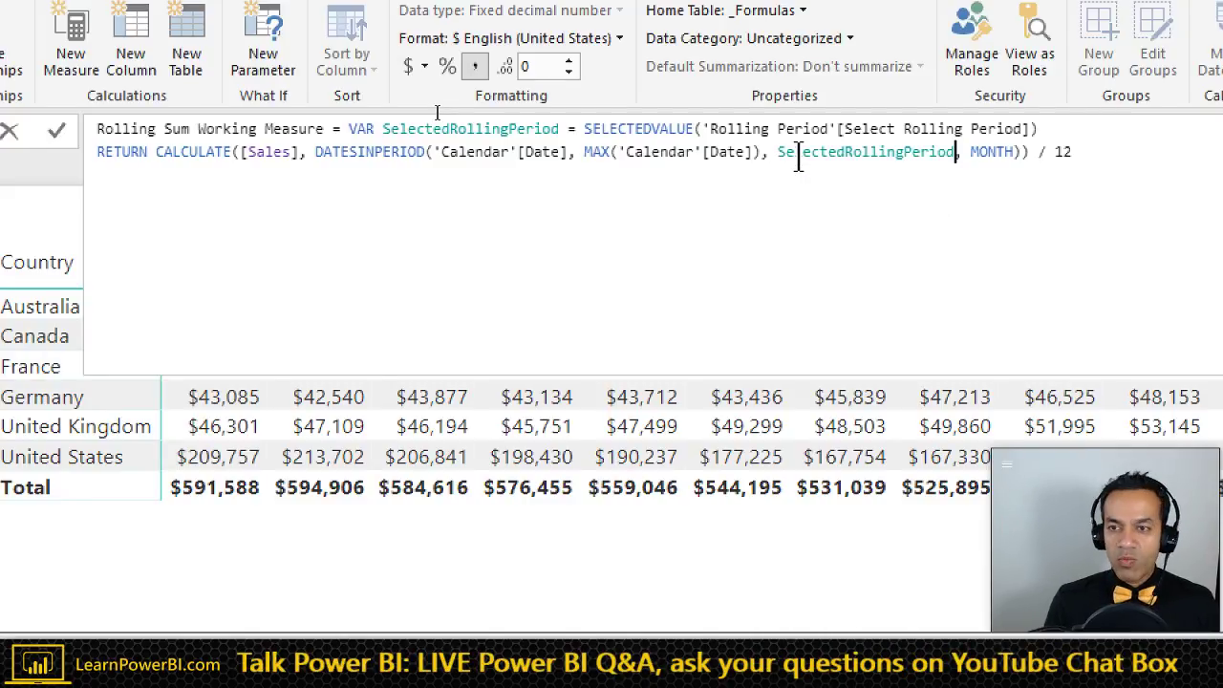
{"action": "key", "text": "Right"}
{"action": "key", "text": "Right"}
{"action": "key", "text": "Right"}
{"action": "key", "text": "Right"}
{"action": "key", "text": "Right"}
{"action": "key", "text": "Right"}
{"action": "key", "text": "Right"}
{"action": "key", "text": "Right"}
{"action": "key", "text": "Right"}
{"action": "key", "text": "Right"}
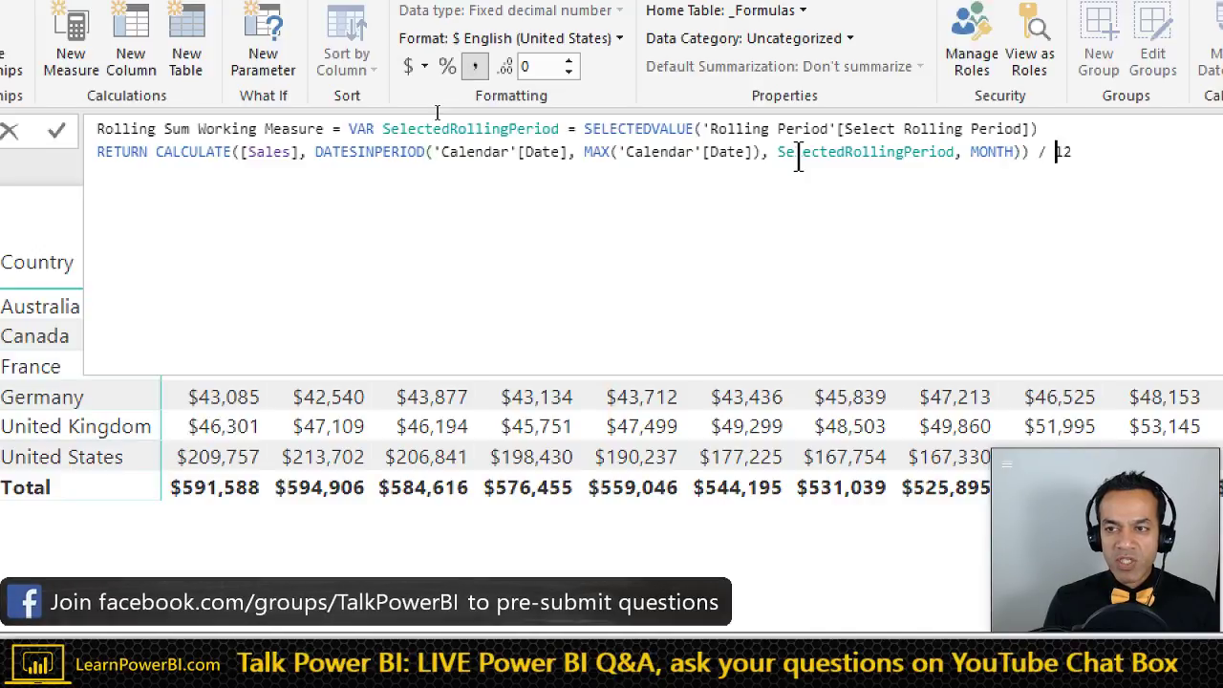
{"action": "key", "text": "shift+End"}
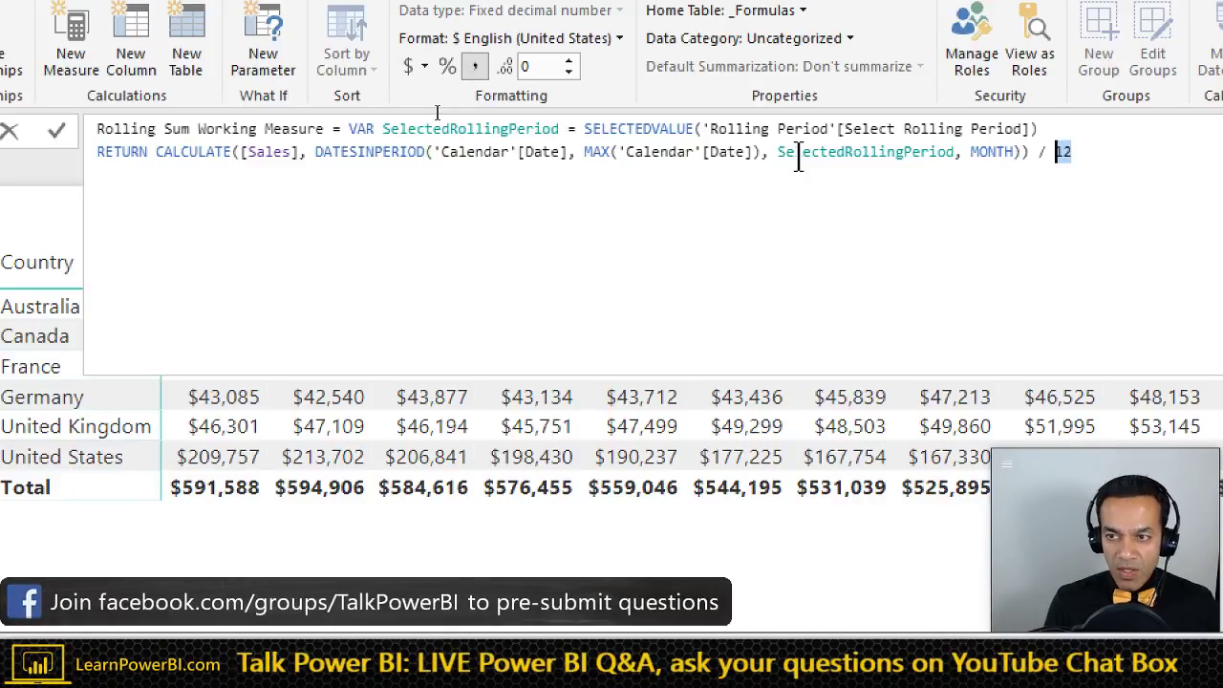
{"action": "type", "text": "Sel"}
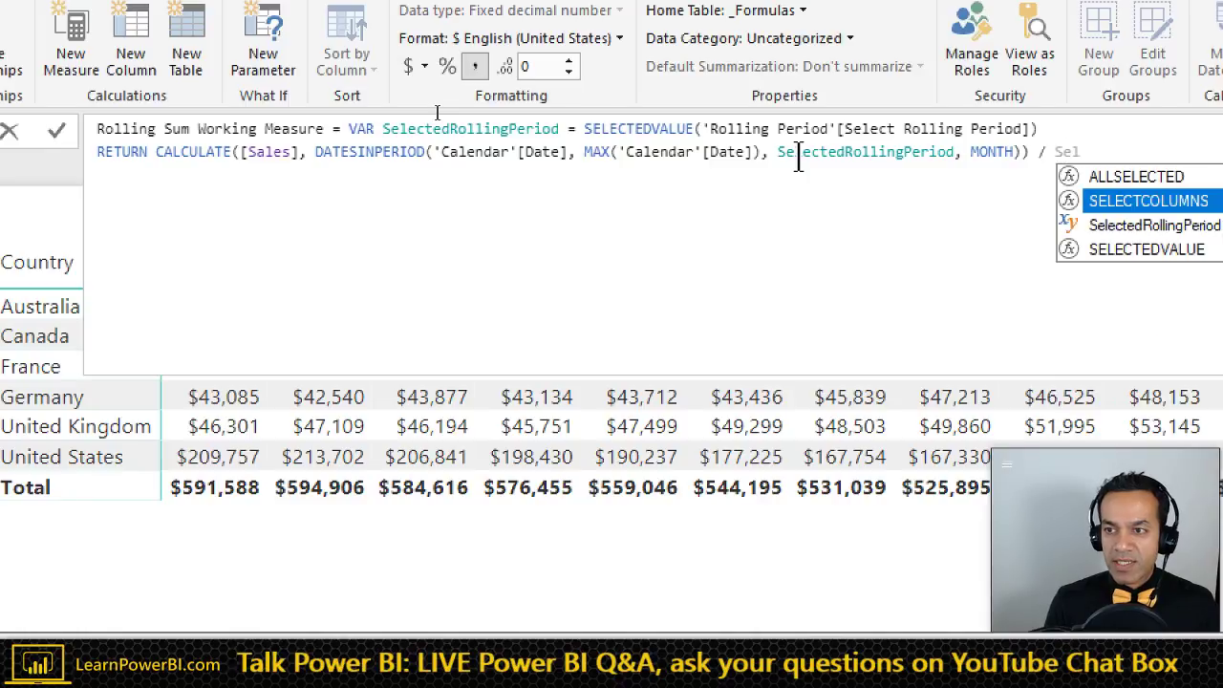
{"action": "key", "text": "Tab"}
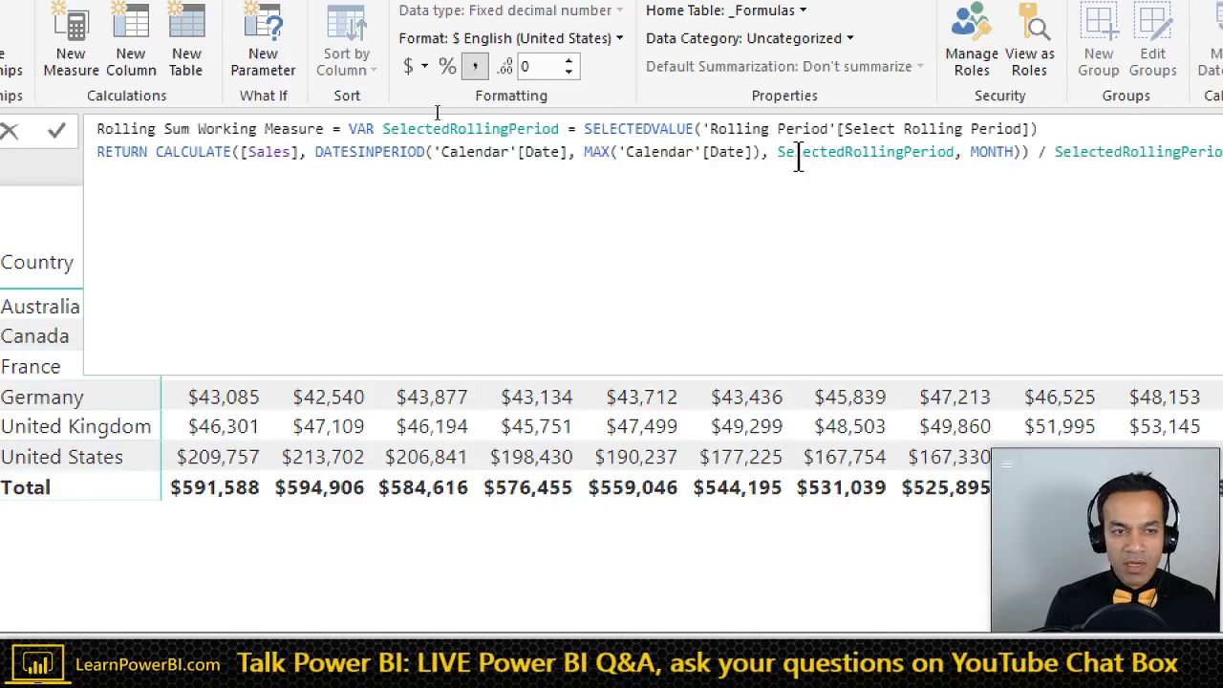
{"action": "key", "text": "Return"}
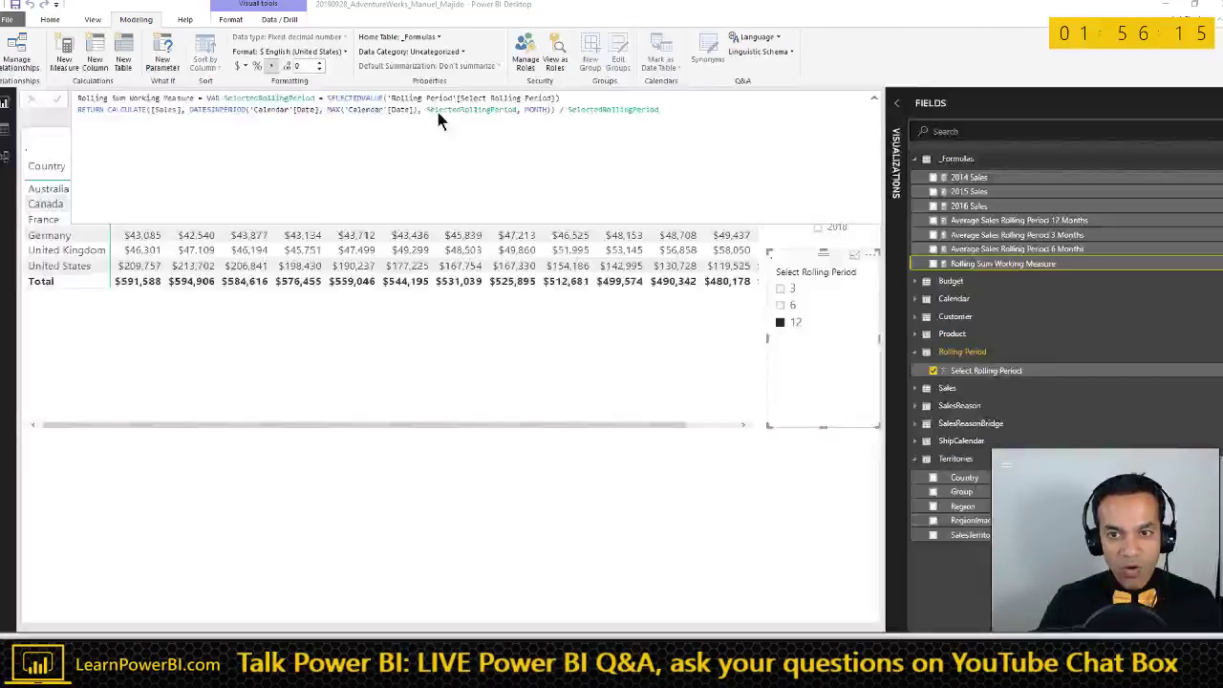
- Compare Power BI's Jan-15 total of $511,283 with Excel's $591,588, then reopen the Rolling Sum Working Measure
{"action": "left_click", "coordinate": [585, 479]}
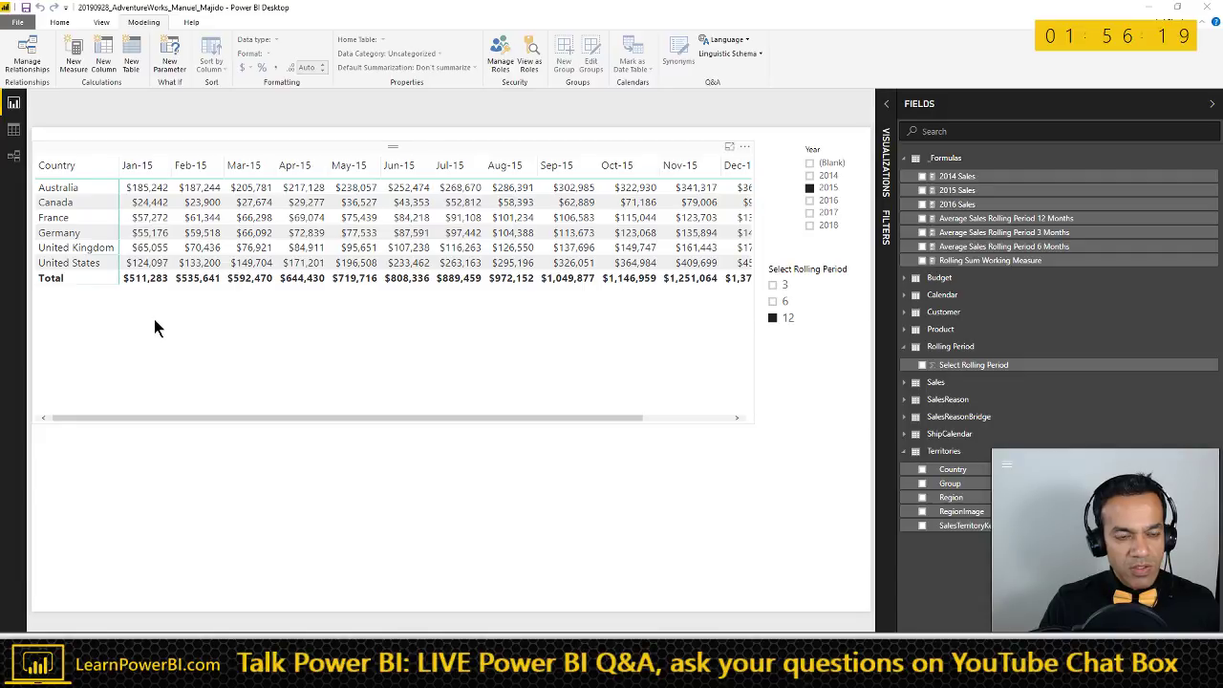
{"action": "key", "text": "alt+Tab"}
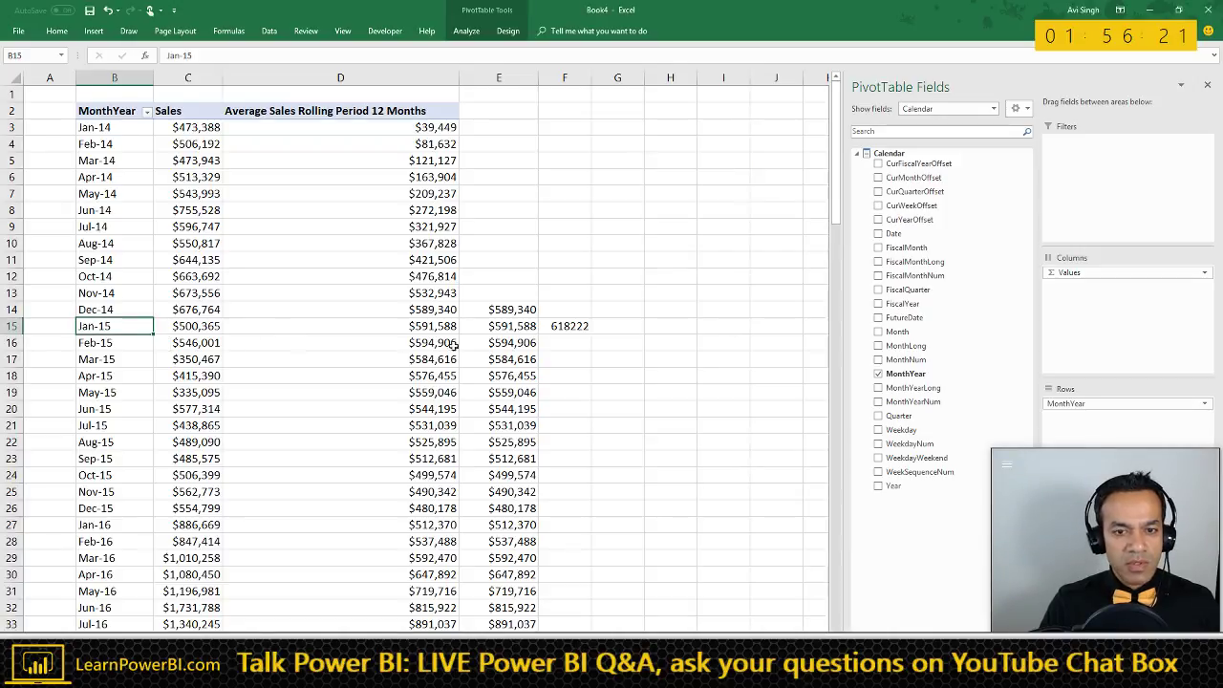
{"action": "left_click", "coordinate": [514, 328]}
{"action": "key", "text": "alt+Tab"}
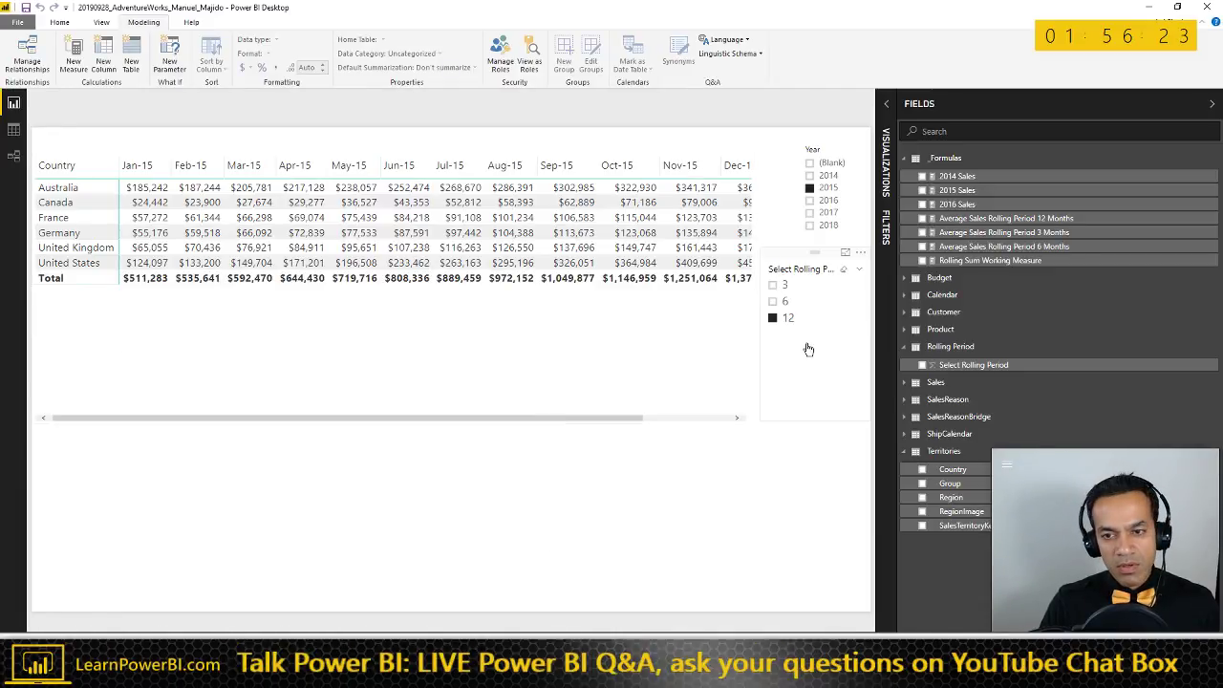
{"action": "left_click", "coordinate": [1014, 261]}
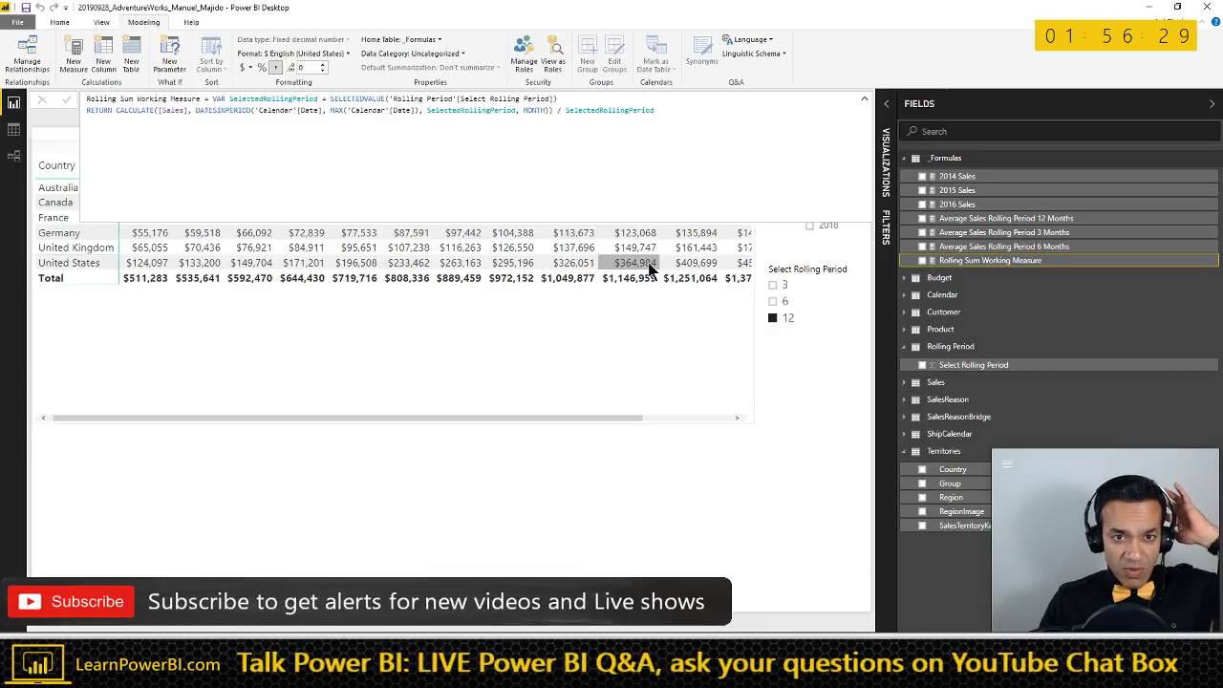
- Change the measure's divisor to -SelectedRollingPeriod, commit it, and review Excel's 12- and 6-month checks
{"action": "left_click", "coordinate": [427, 111]}
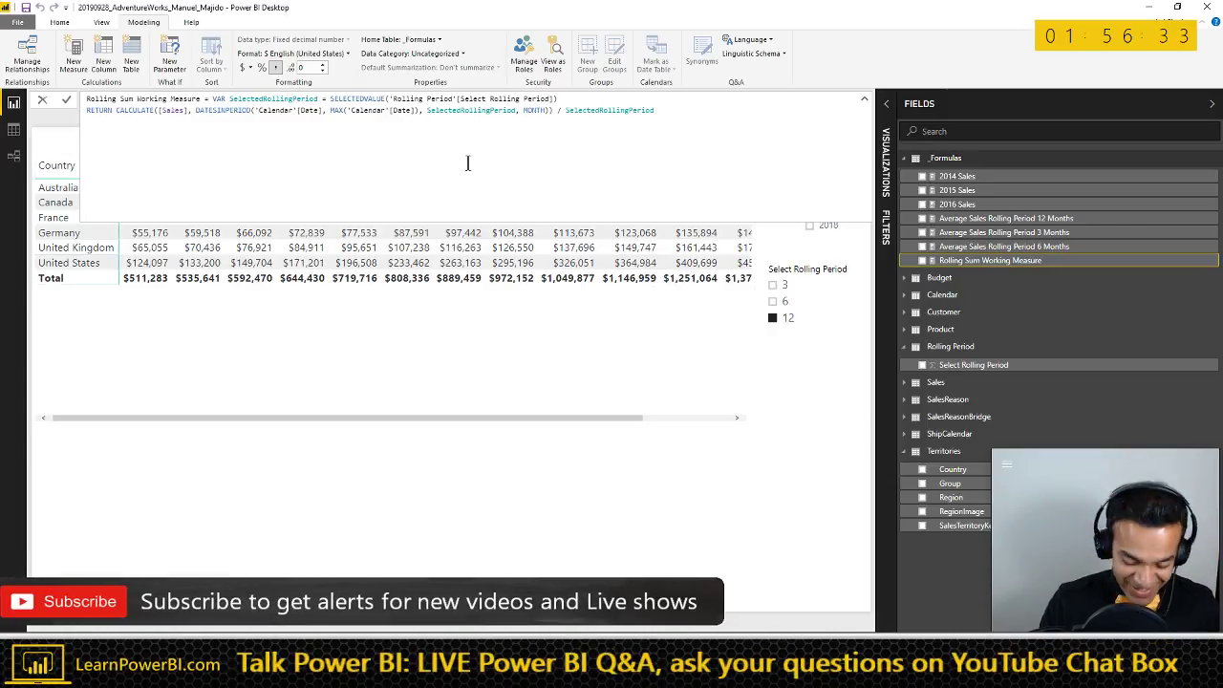
{"action": "type", "text": "-"}
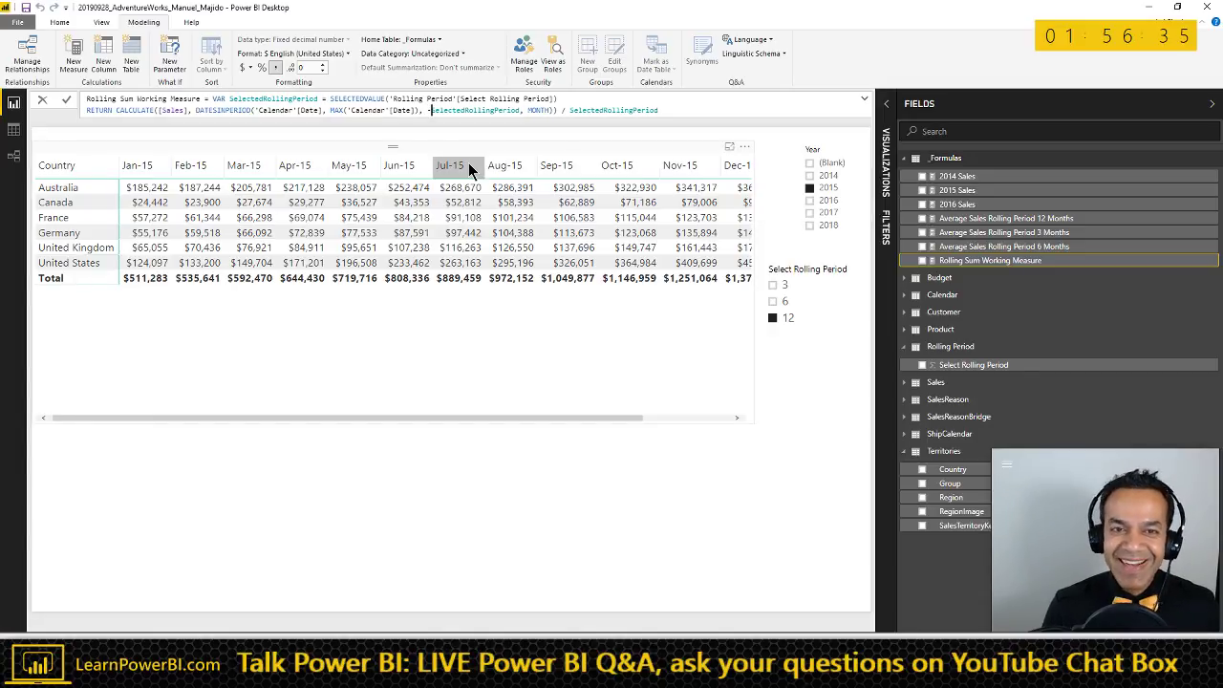
{"action": "key", "text": "Return"}
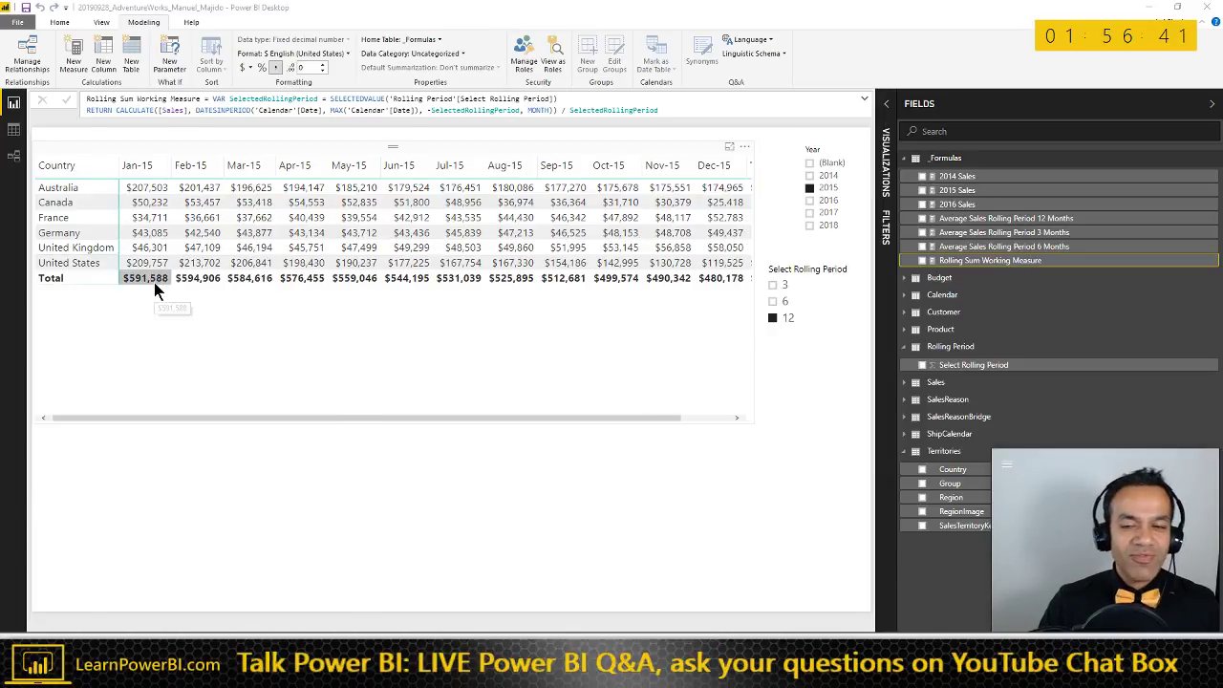
{"action": "key", "text": "alt+Tab"}
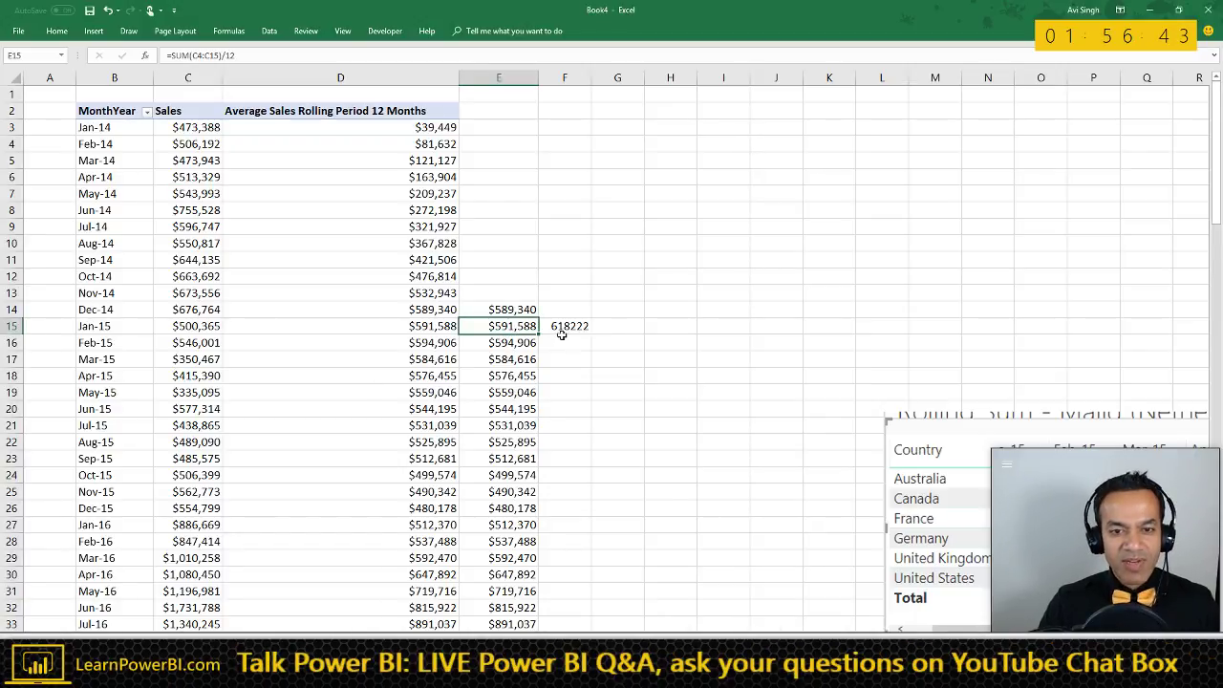
{"action": "left_click", "coordinate": [517, 293]}
{"action": "left_click", "coordinate": [564, 326]}
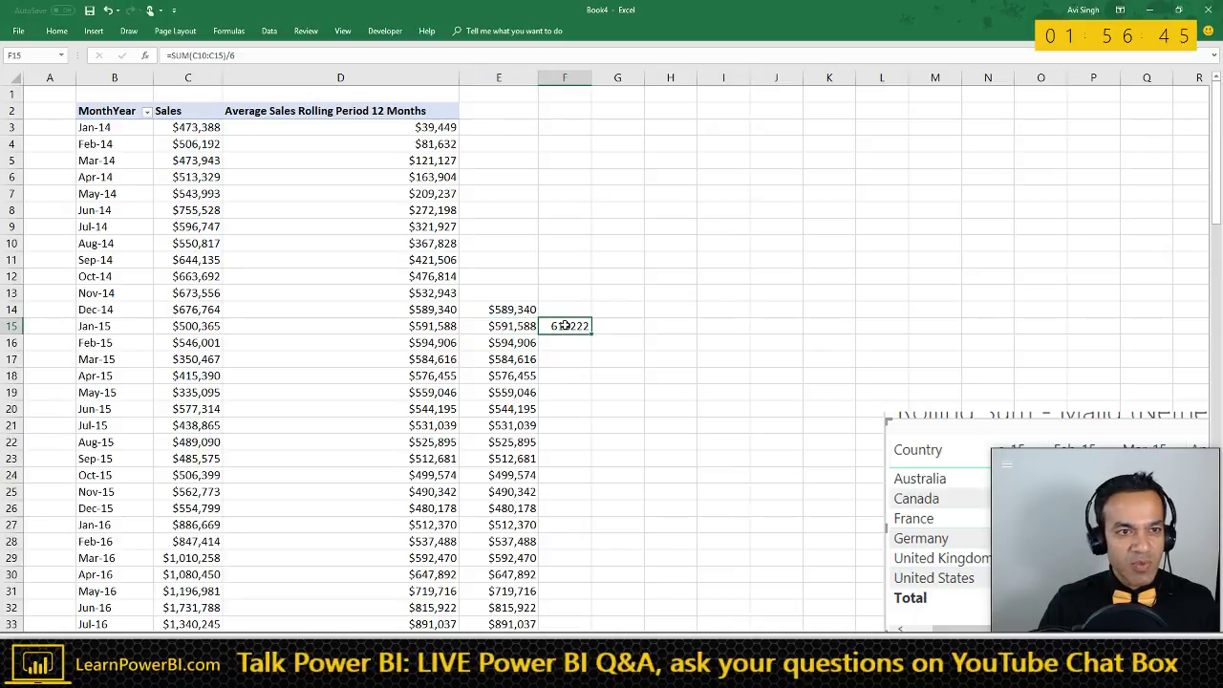
{"action": "key", "text": "alt+Tab"}
- Set the Rolling Period slicer to 6 and confirm the Jan-15 total matches Excel's 618222
{"action": "left_click", "coordinate": [775, 301]}
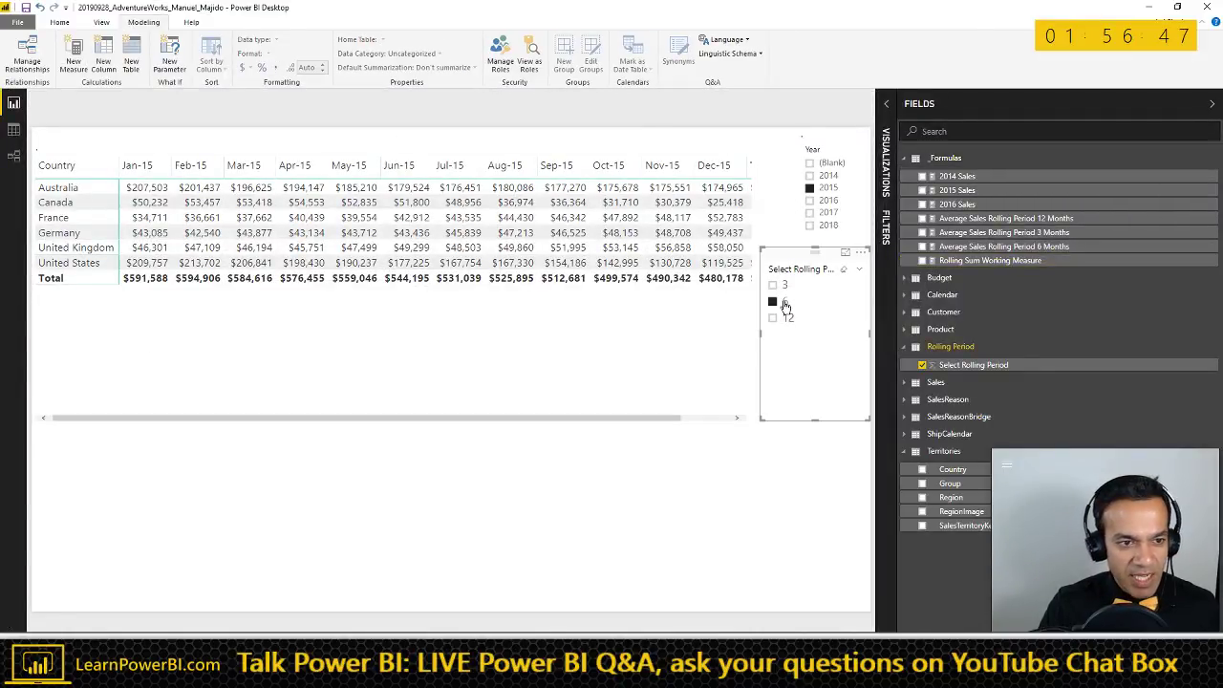
{"action": "key", "text": "alt+Tab"}
{"action": "left_click", "coordinate": [564, 326]}
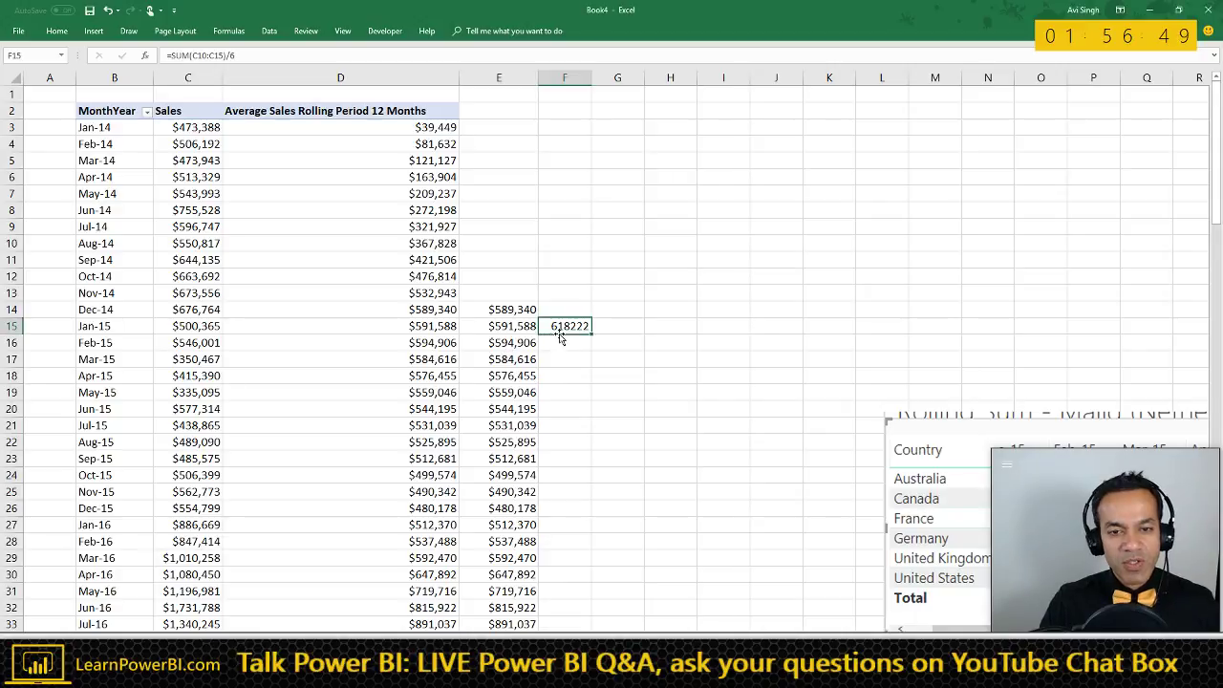
{"action": "key", "text": "alt+Tab"}
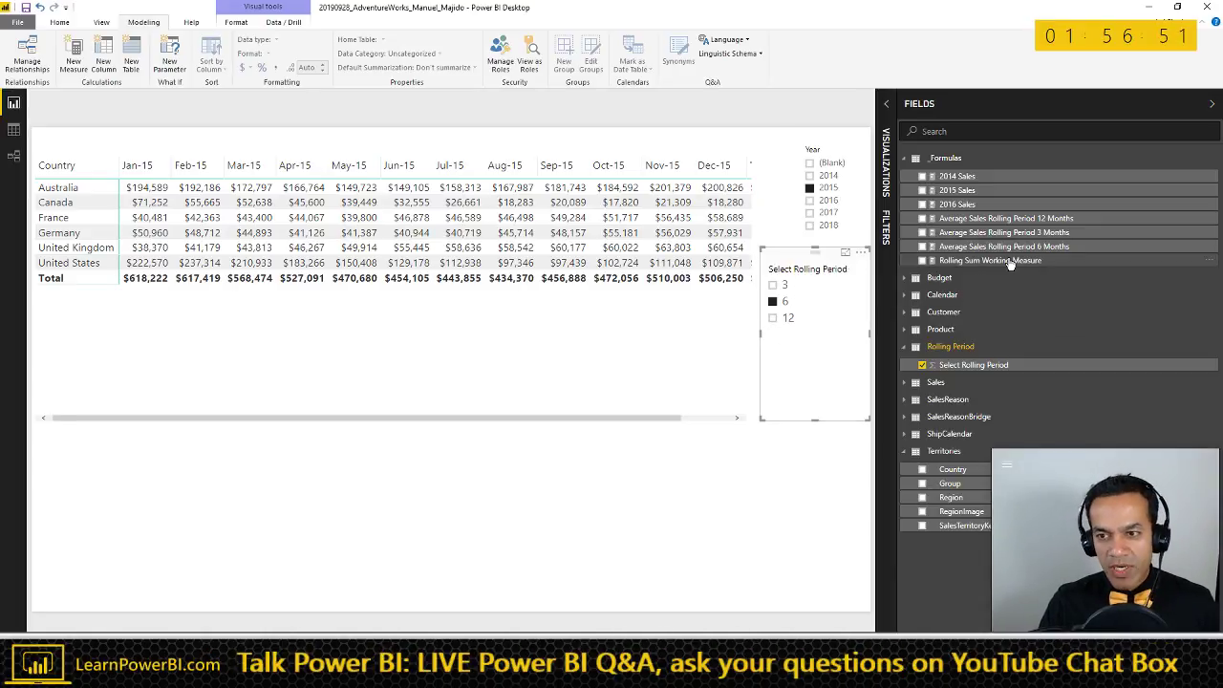
{"action": "left_click", "coordinate": [865, 99]}
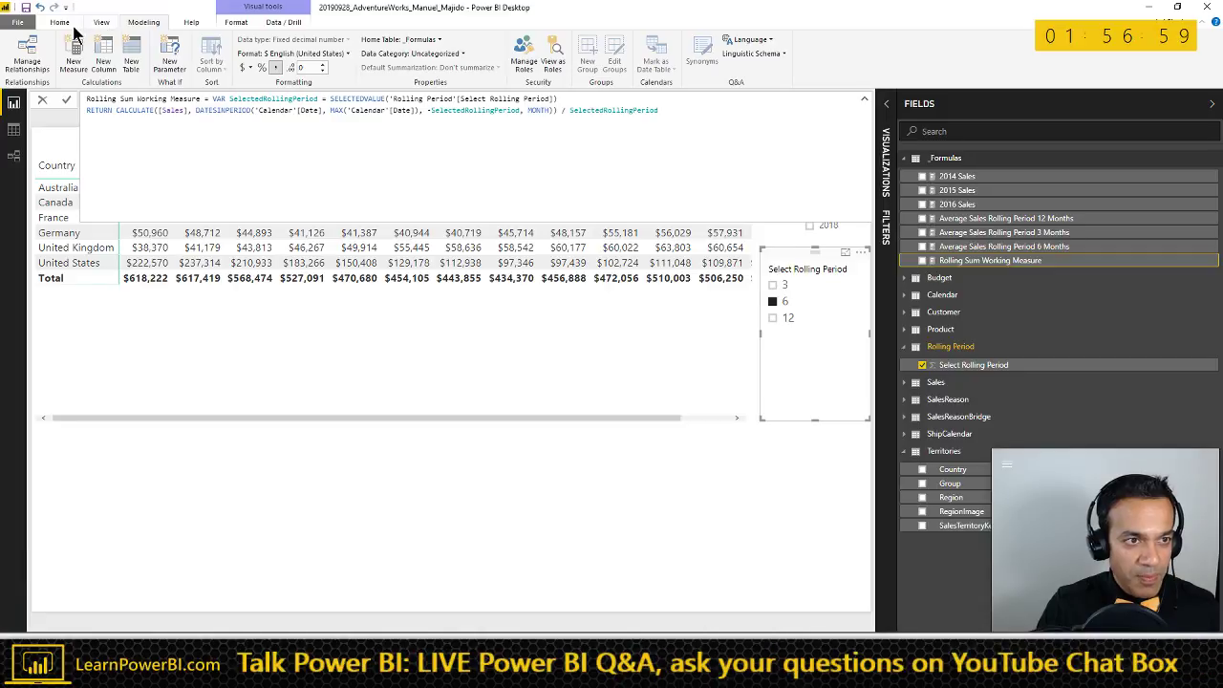
{"action": "left_click", "coordinate": [60, 25]}
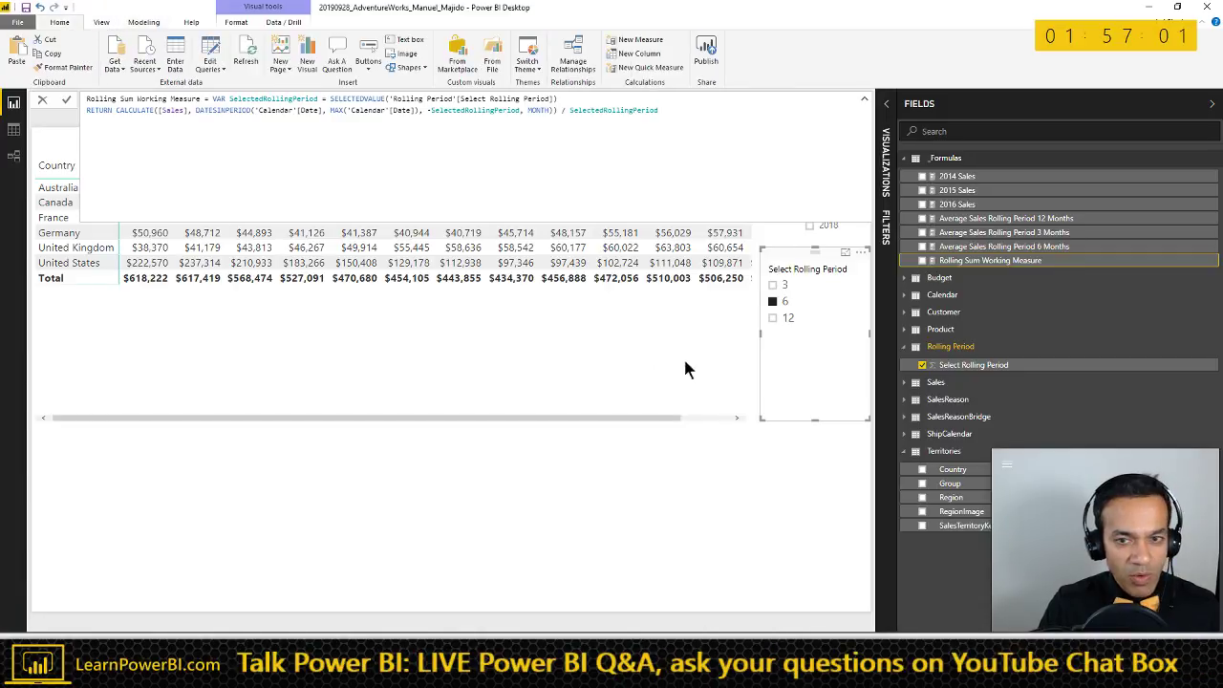
- Commit the measure and collapse the formula bar, showing Jan-15 at $618,222 and Feb-15 at $617,419
{"action": "left_click", "coordinate": [622, 511]}
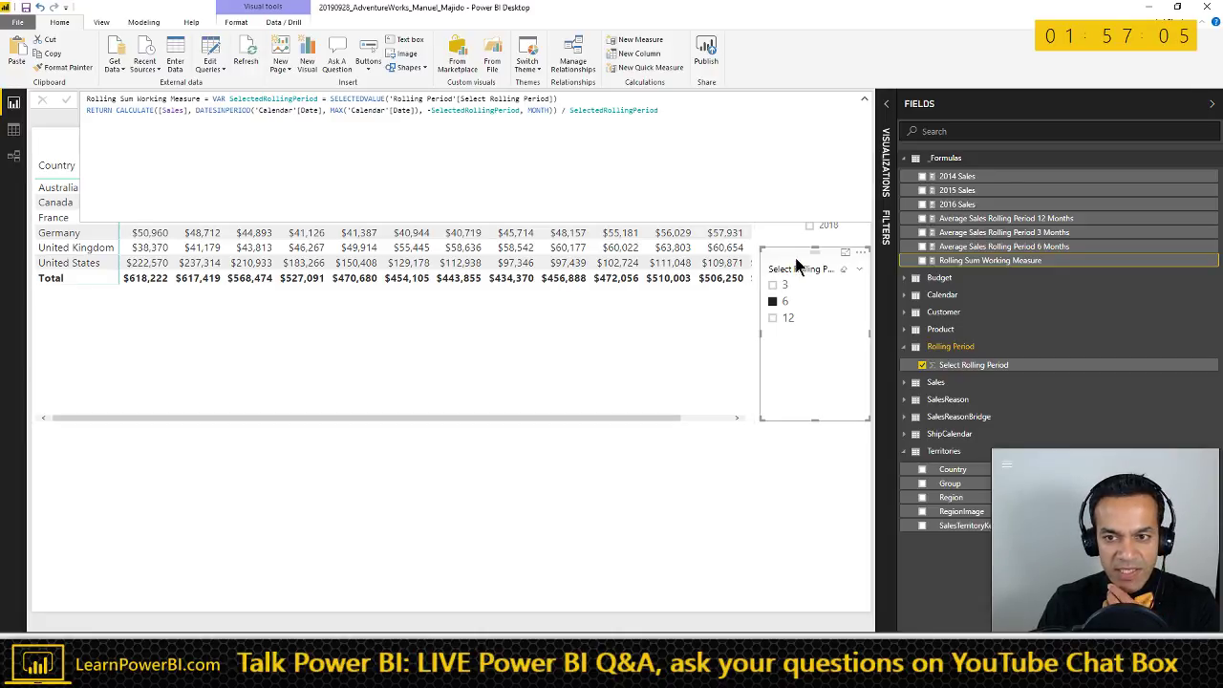
{"action": "left_click", "coordinate": [864, 100]}
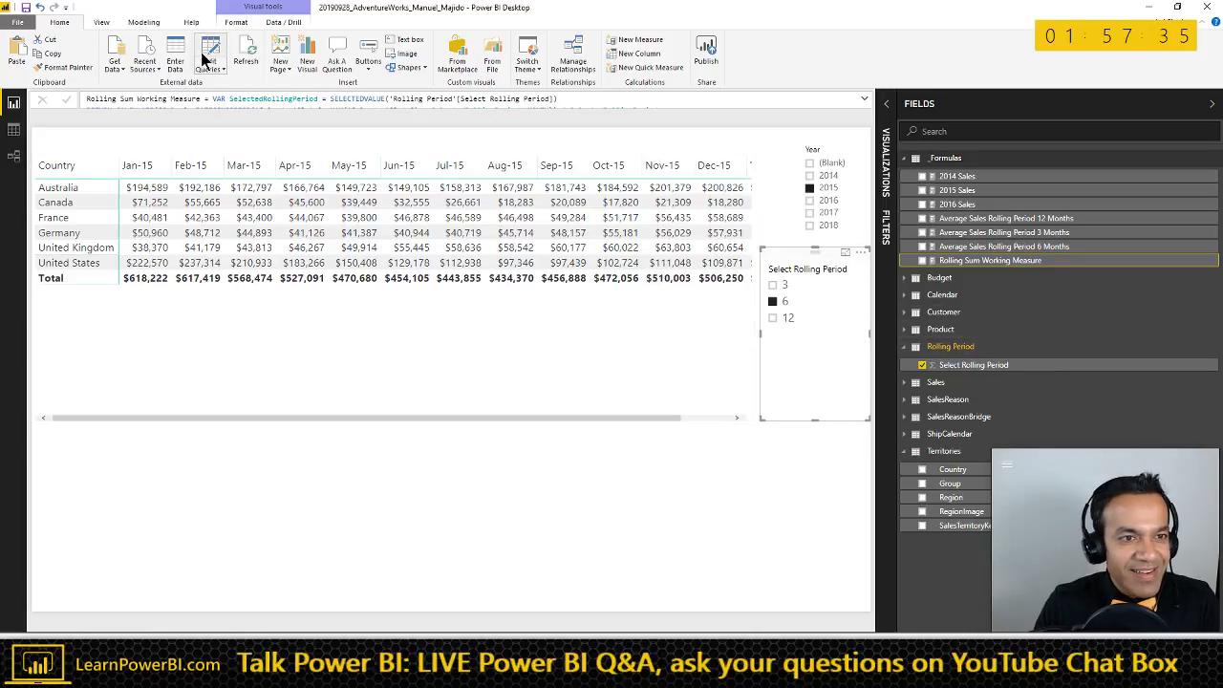
- Open the Rolling Period query's source table in Power Query and add a row with value 13
{"action": "left_click", "coordinate": [212, 76]}
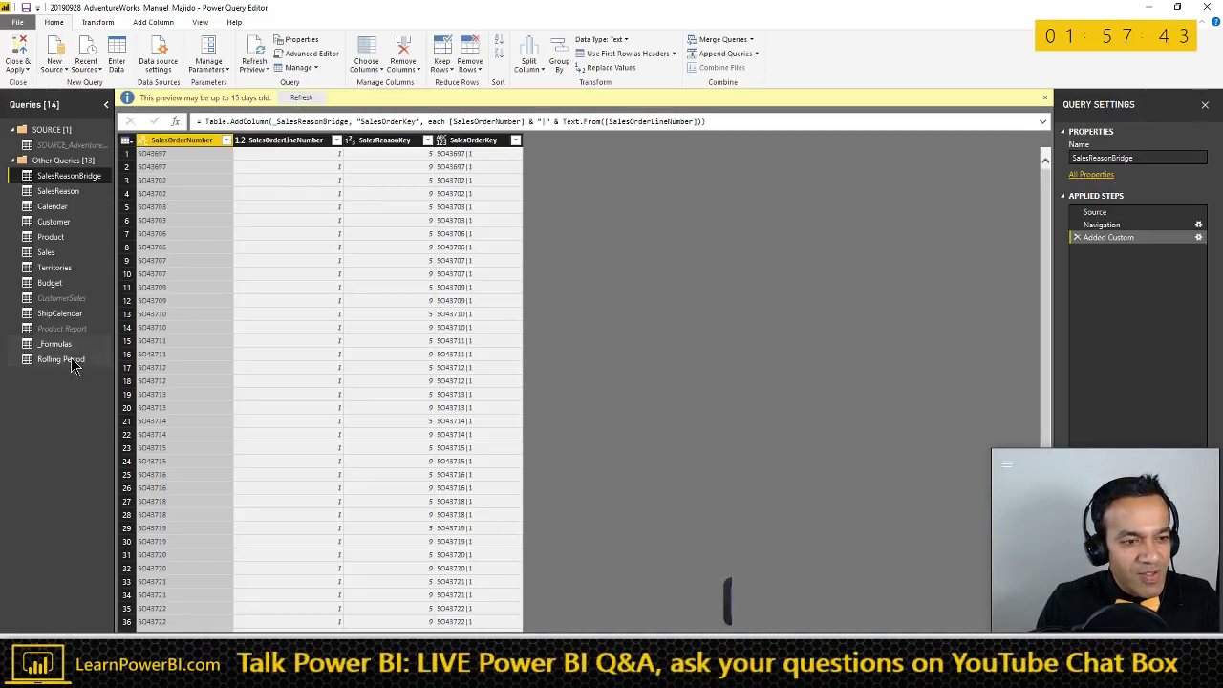
{"action": "left_click", "coordinate": [72, 358]}
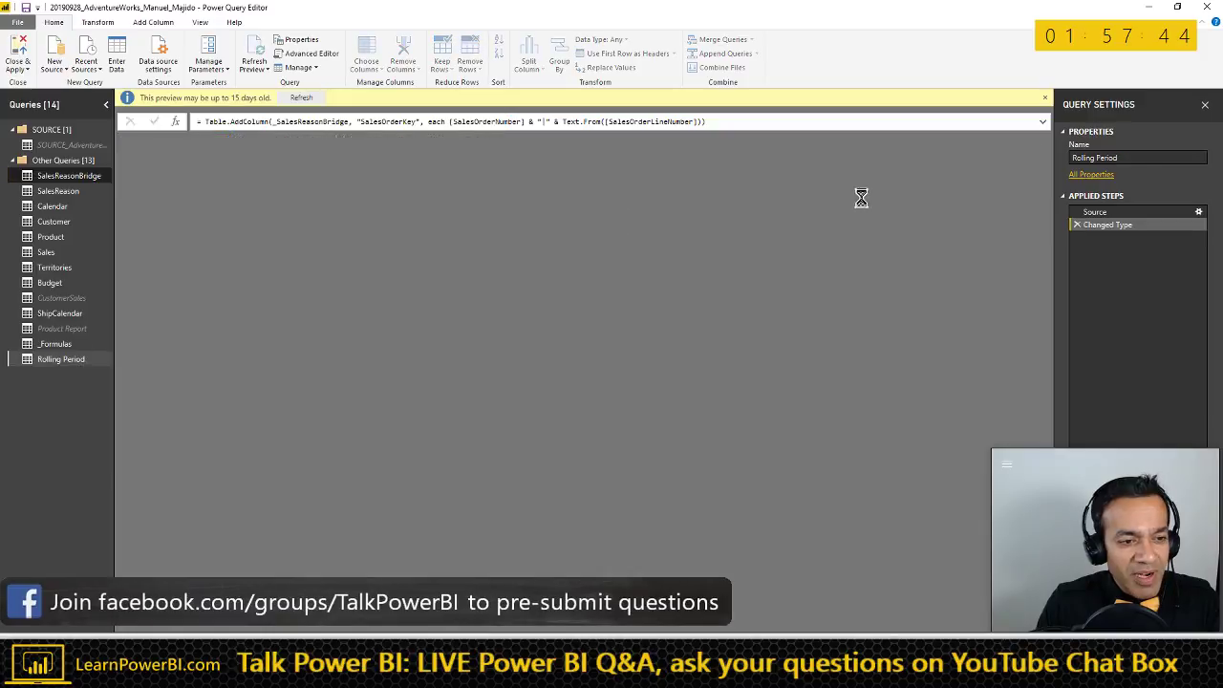
{"action": "left_click", "coordinate": [1200, 214]}
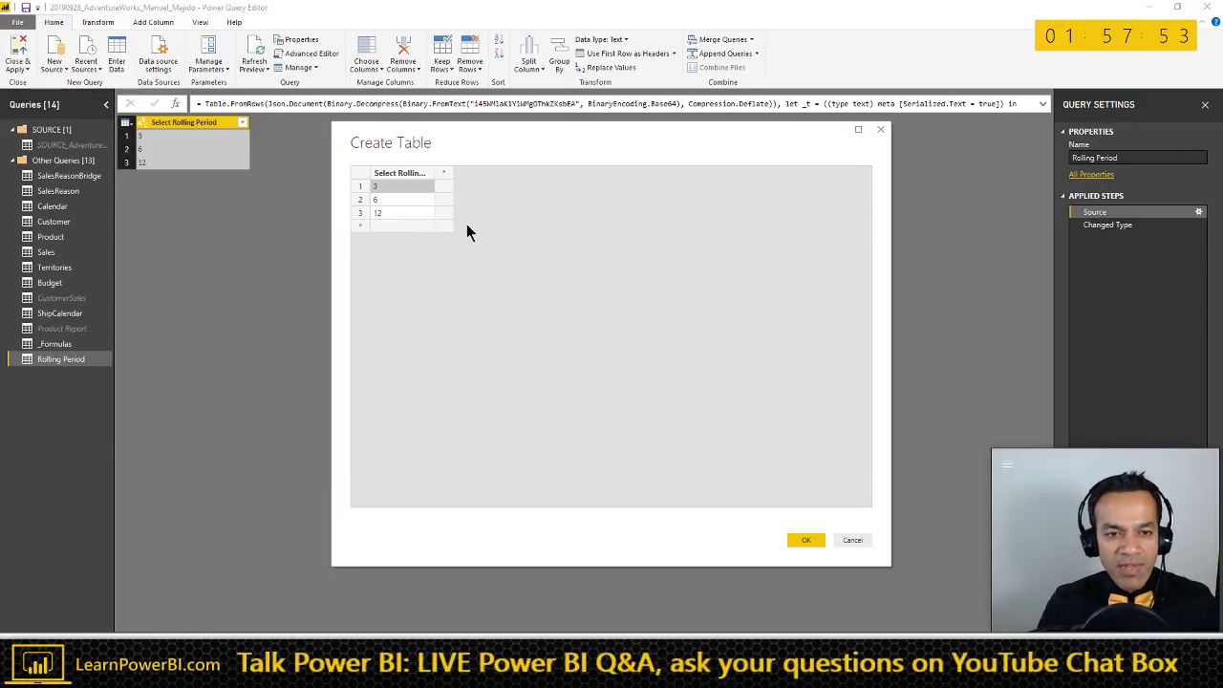
{"action": "left_click", "coordinate": [405, 227]}
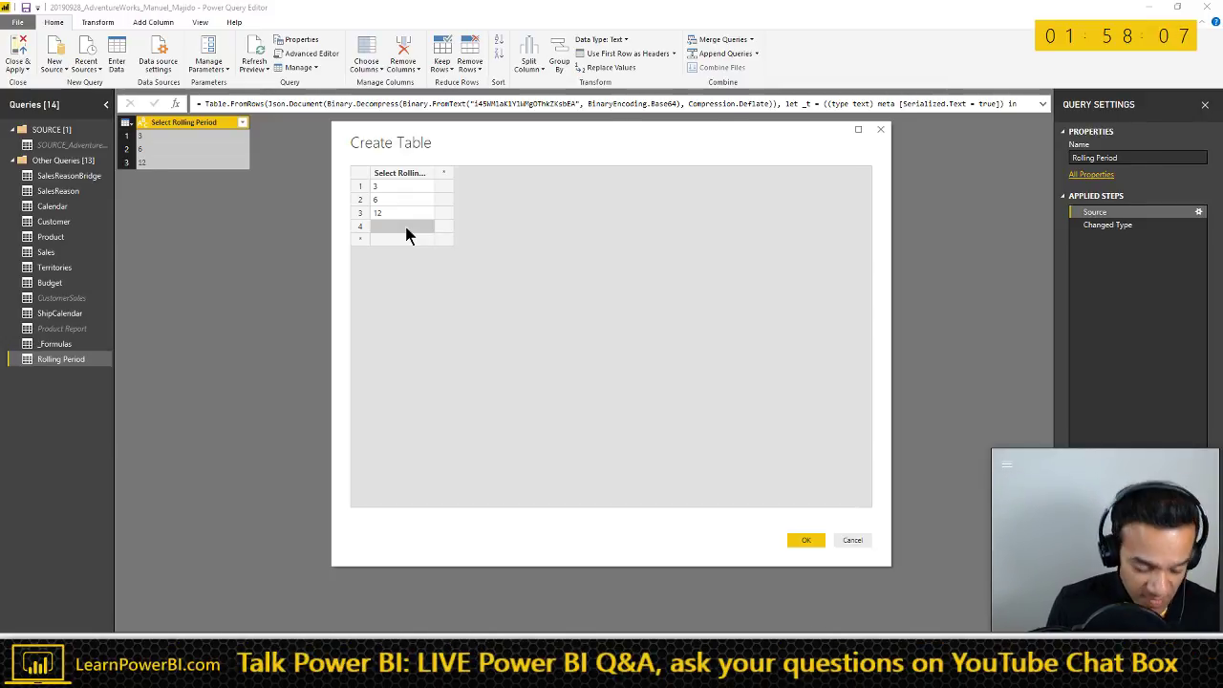
{"action": "type", "text": "13"}
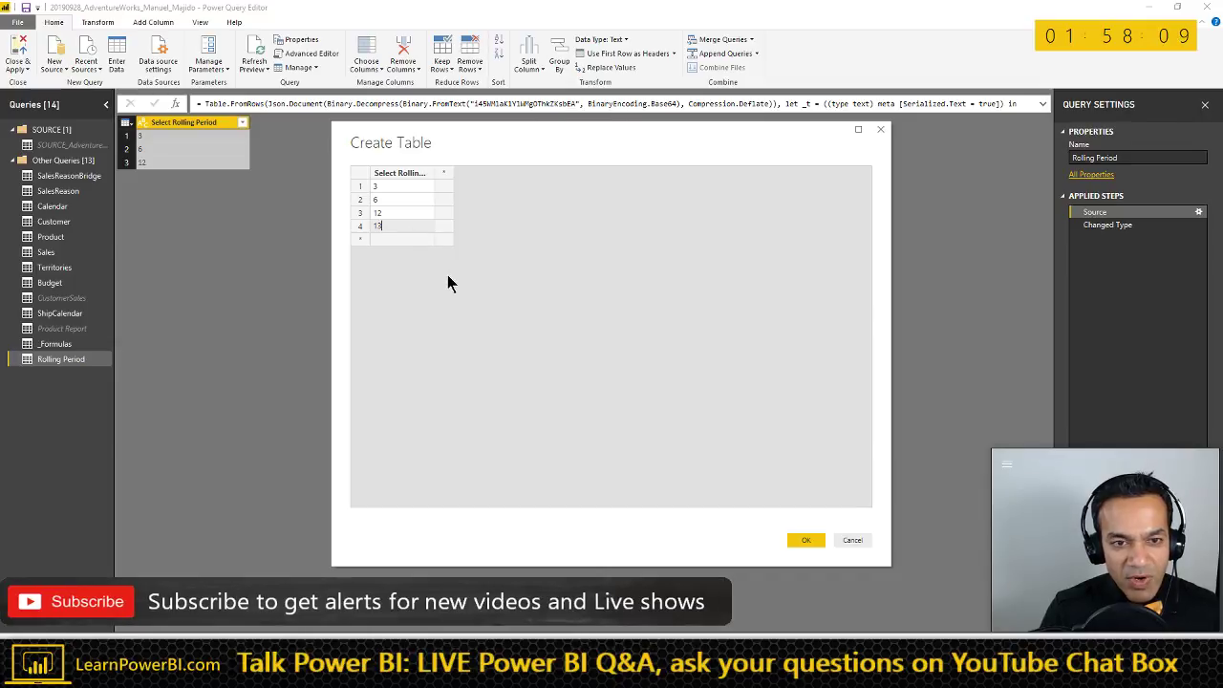
{"action": "left_click", "coordinate": [807, 541]}
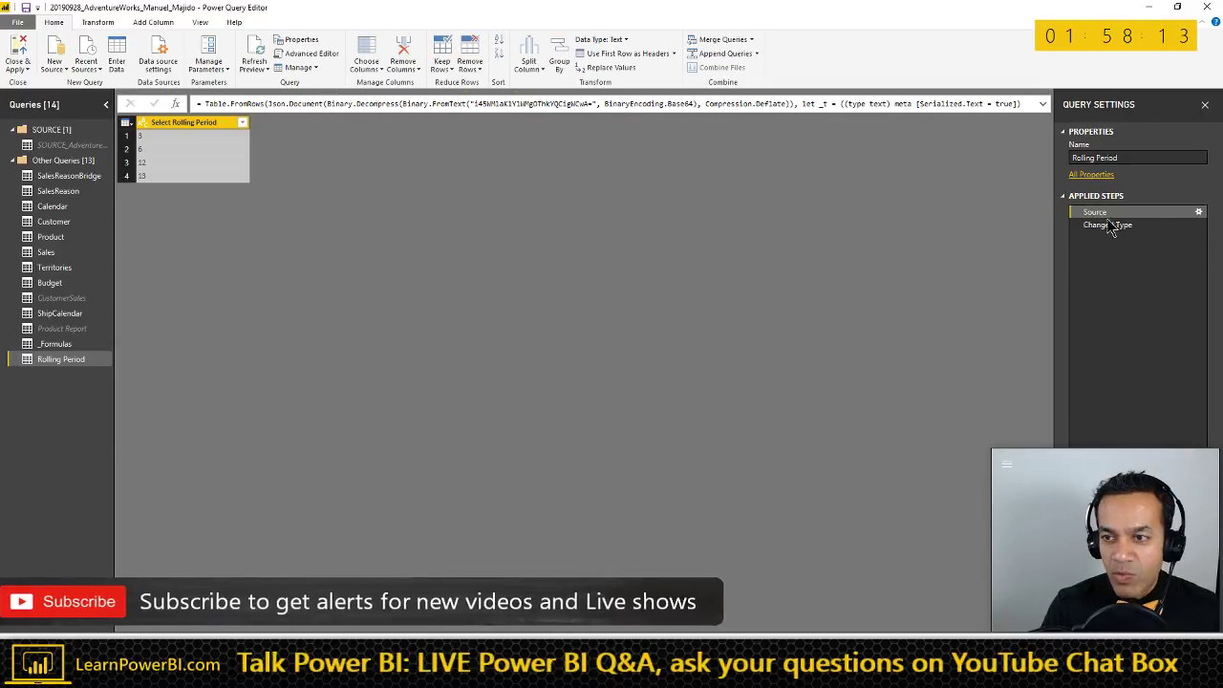
- Fill the Create Table rows with 4 through 15, delete the empty sixteenth row, and confirm
{"action": "left_click", "coordinate": [1200, 213]}
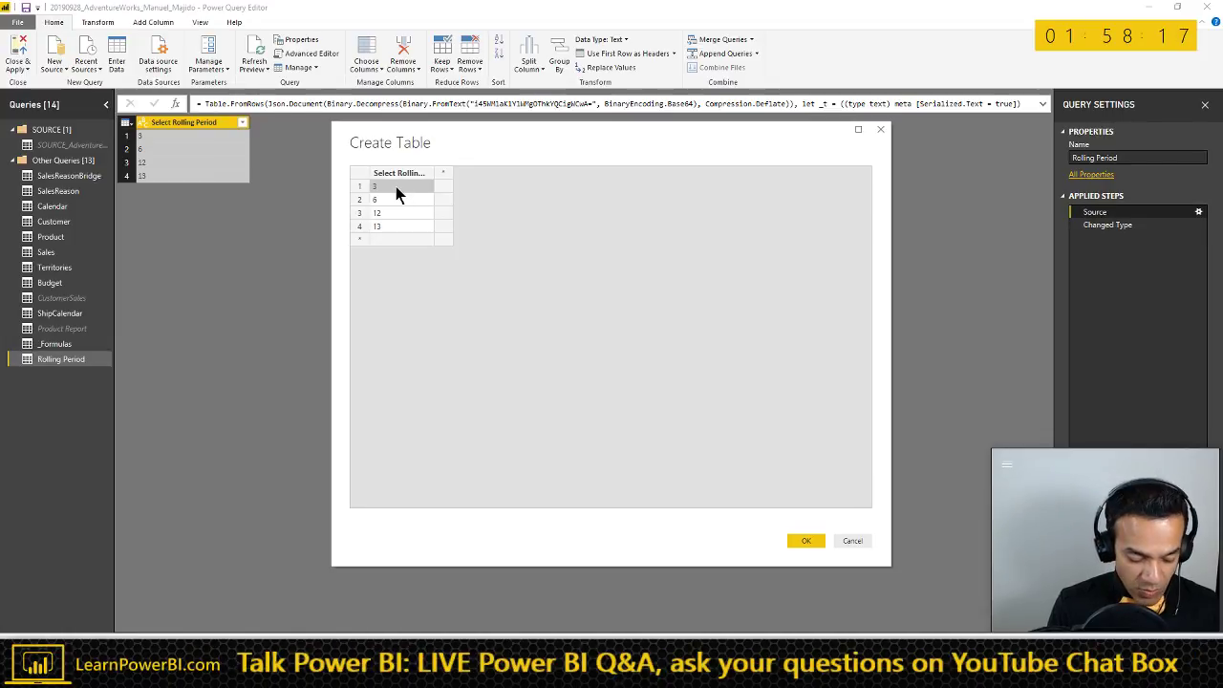
{"action": "key", "text": "Return"}
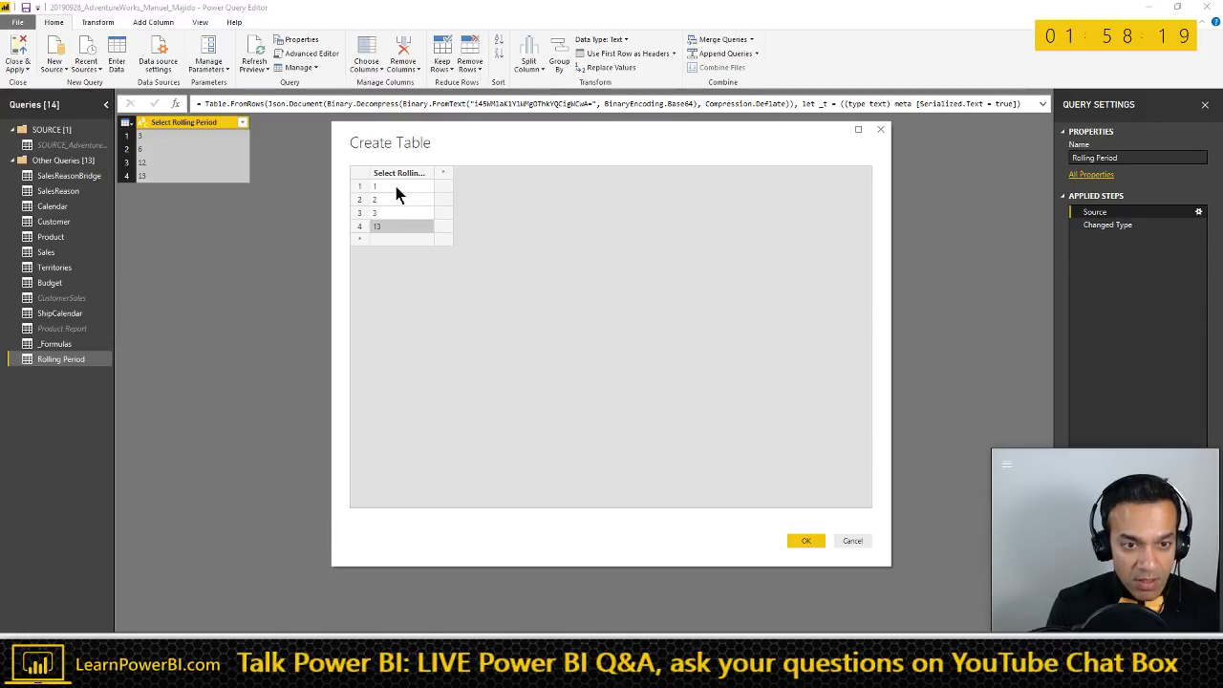
{"action": "type", "text": "4 5 6 7 8 9"}
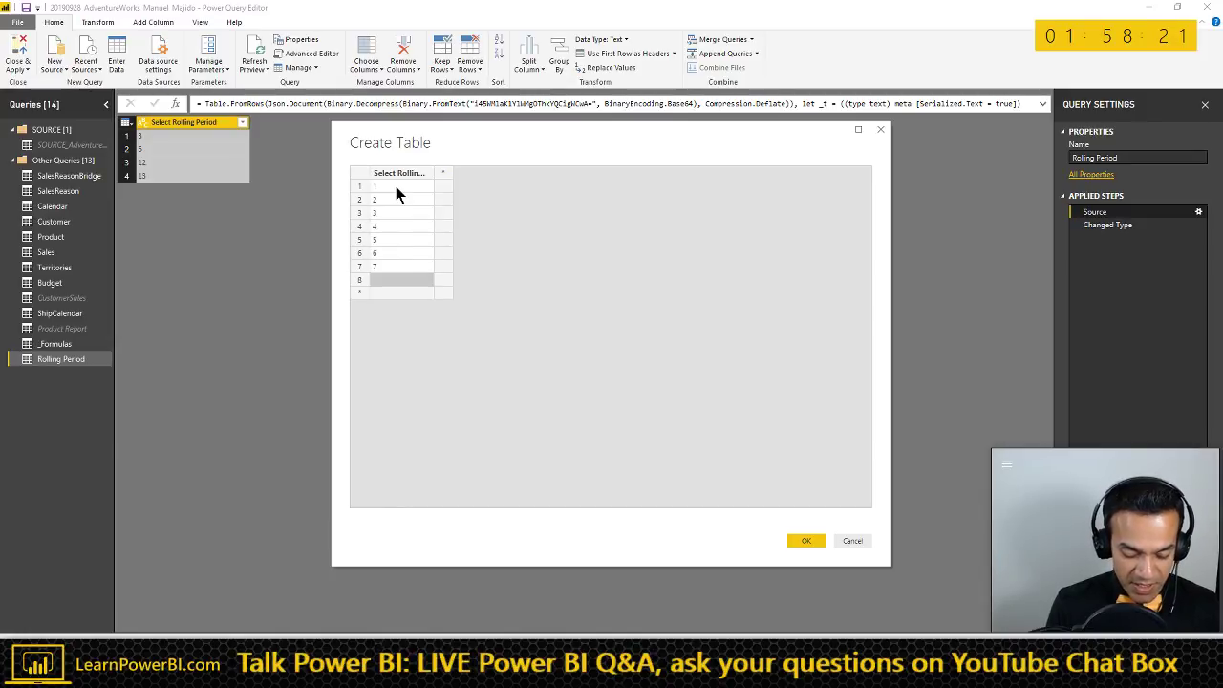
{"action": "type", "text": " 10 1"}
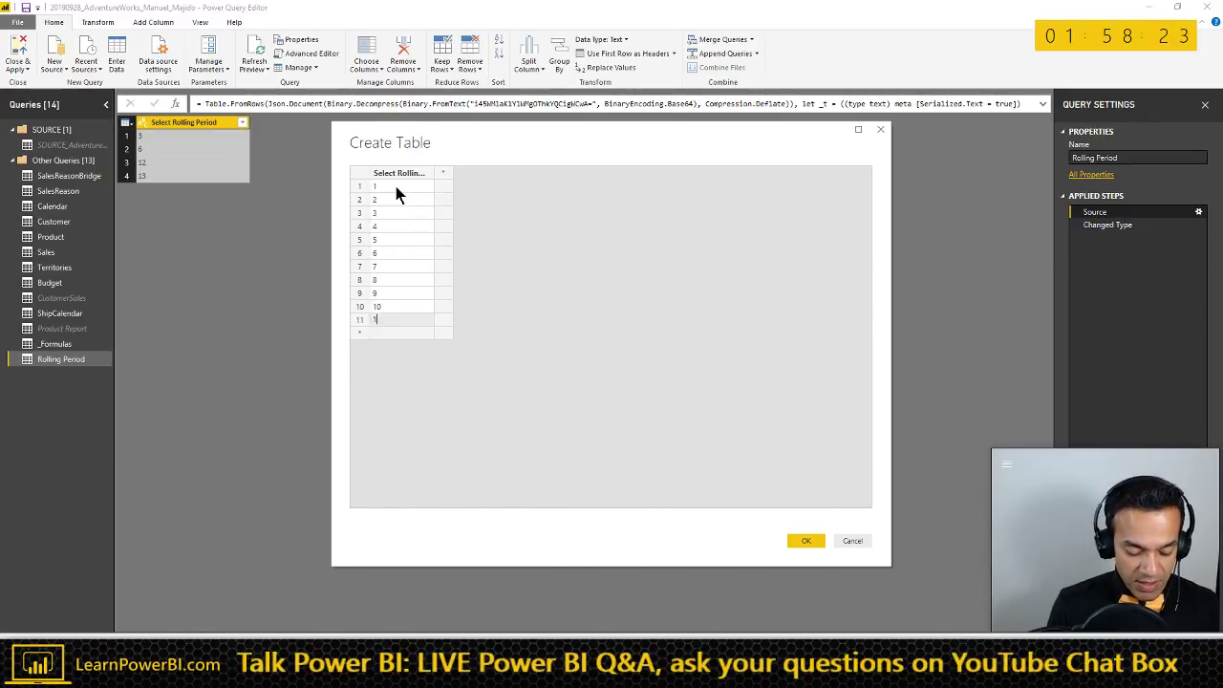
{"action": "type", "text": "1 12"}
{"action": "key", "text": "Return"}
{"action": "type", "text": "13"}
{"action": "key", "text": "Return"}
{"action": "type", "text": "14"}
{"action": "key", "text": "Return"}
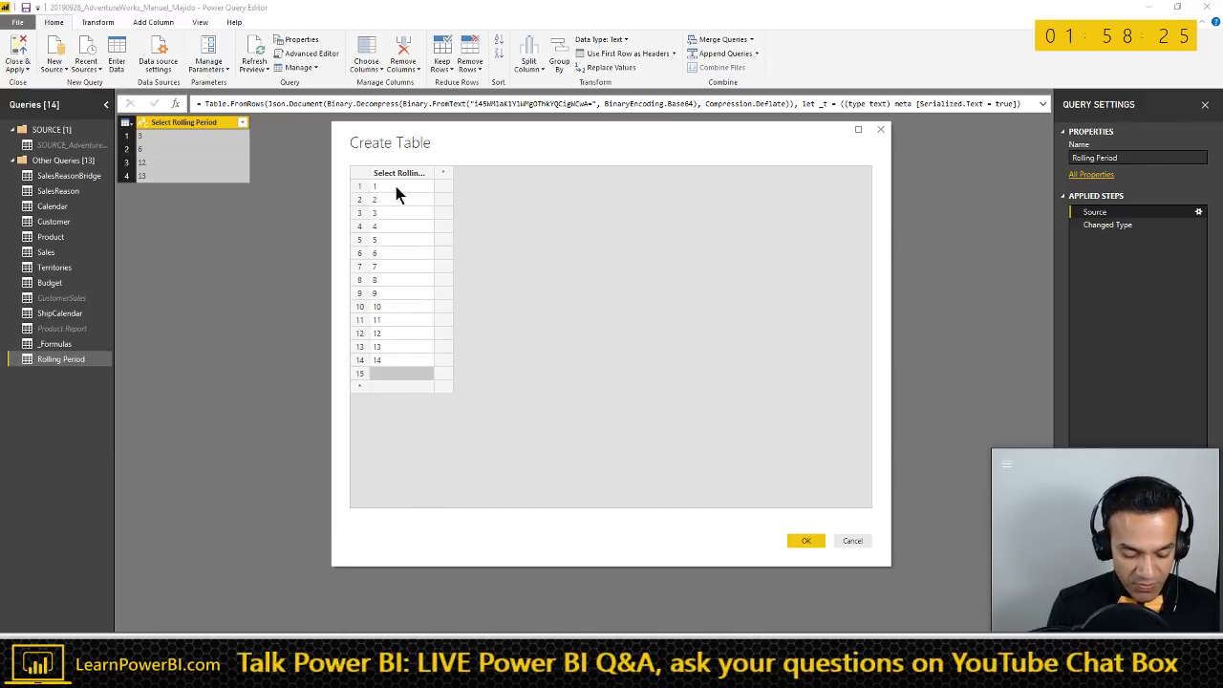
{"action": "type", "text": "15"}
{"action": "key", "text": "Return"}
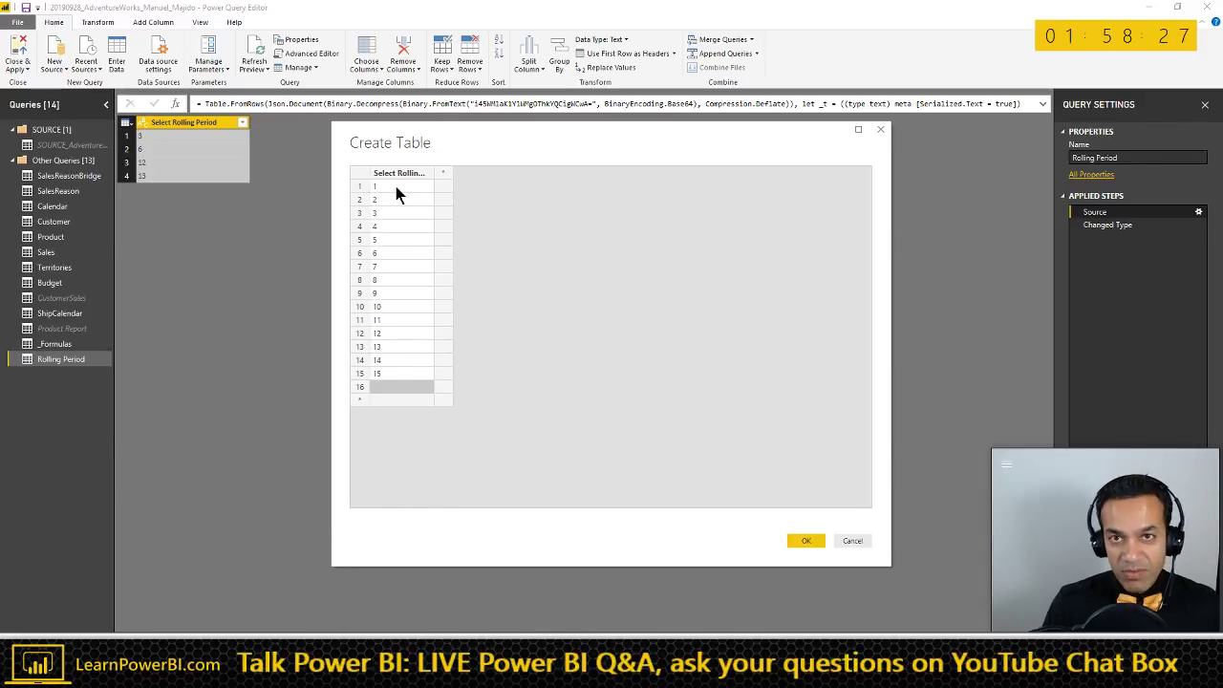
{"action": "right_click", "coordinate": [363, 391]}
{"action": "left_click", "coordinate": [390, 449]}
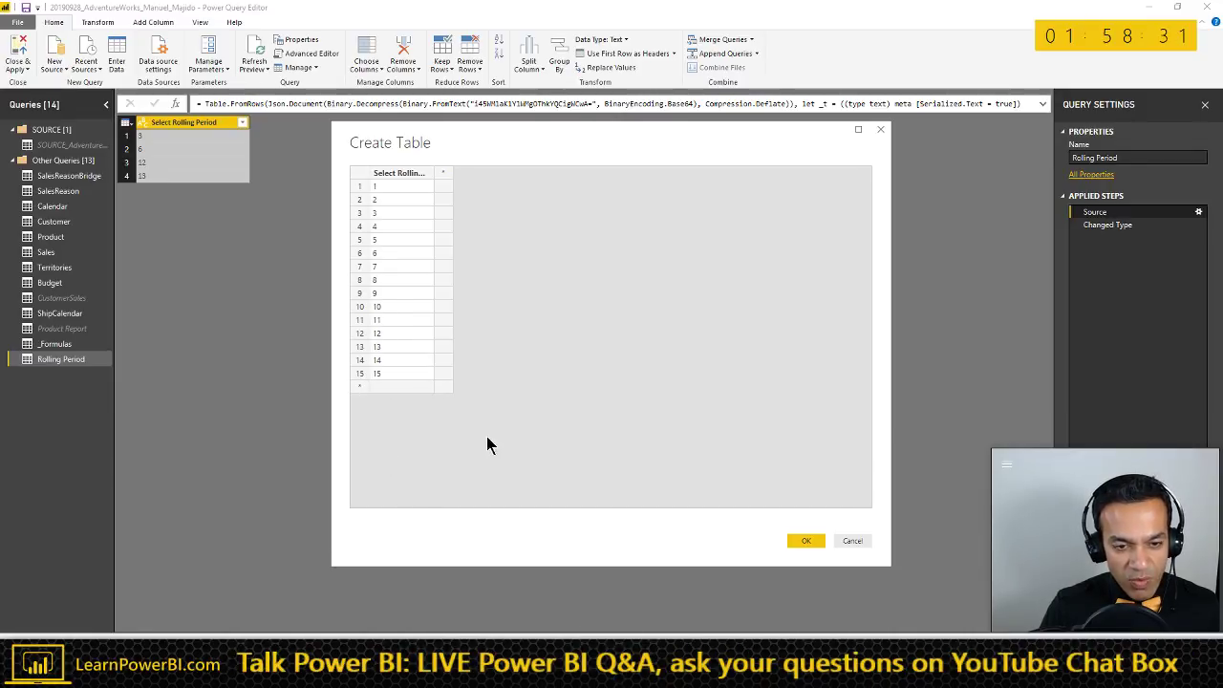
{"action": "left_click", "coordinate": [799, 542]}
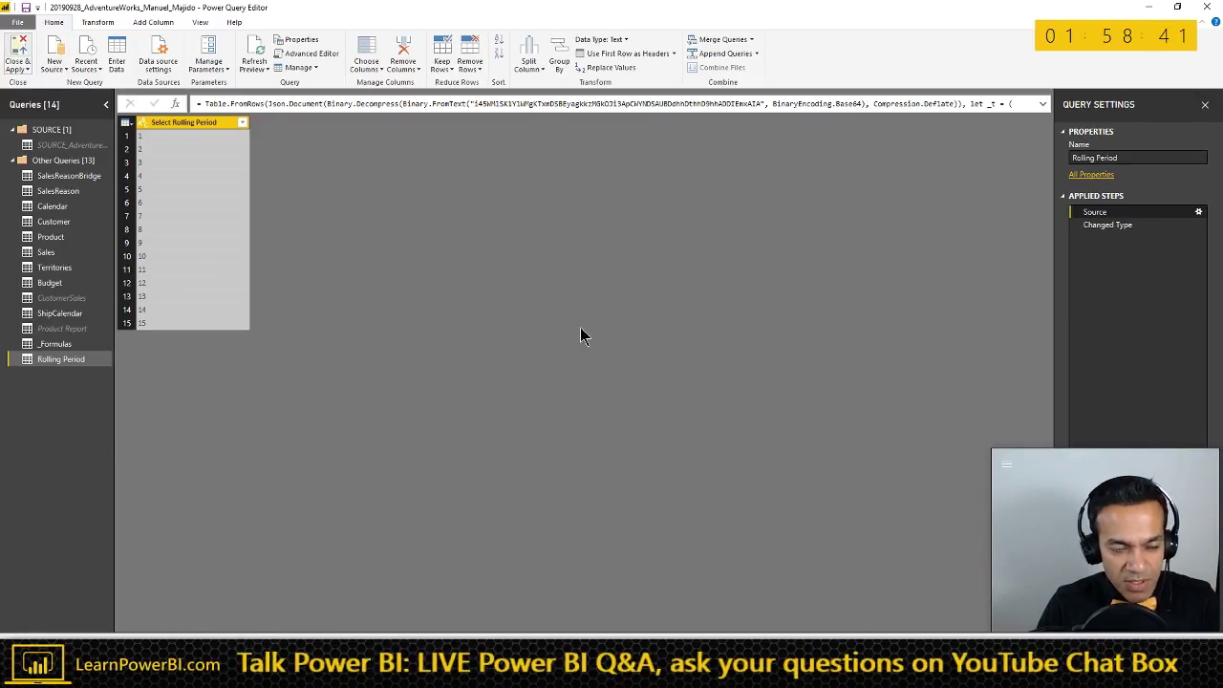
- Apply the query changes, stretch the Select Rolling Period slicer to show 1–15, and choose 13
{"action": "key", "text": "alt+Tab"}
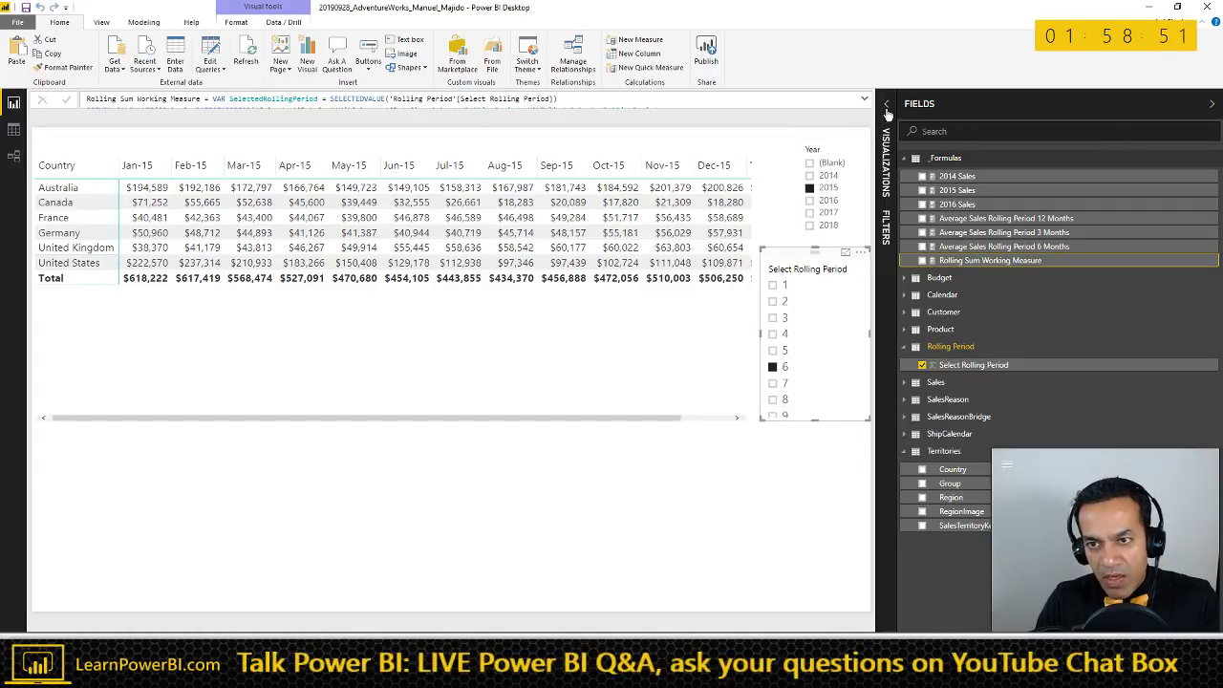
{"action": "left_click", "coordinate": [813, 409]}
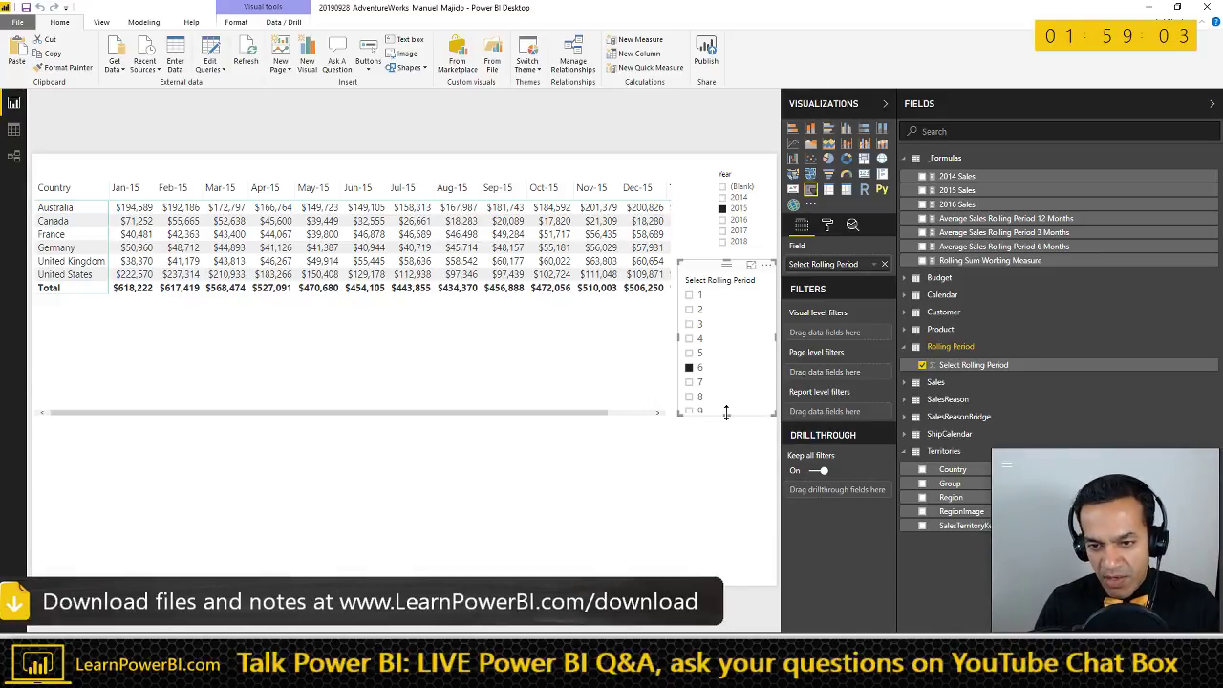
{"action": "left_click_drag", "start_coordinate": [726, 416], "coordinate": [728, 473]}
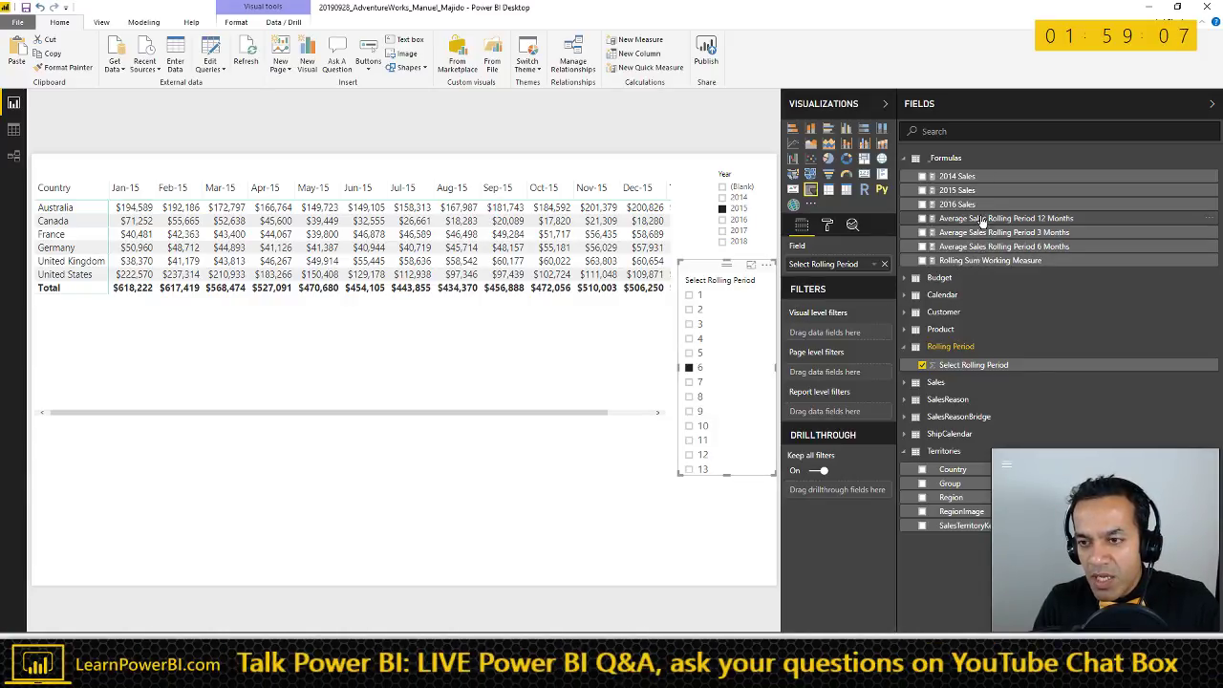
{"action": "left_click_drag", "start_coordinate": [973, 365], "coordinate": [863, 379]}
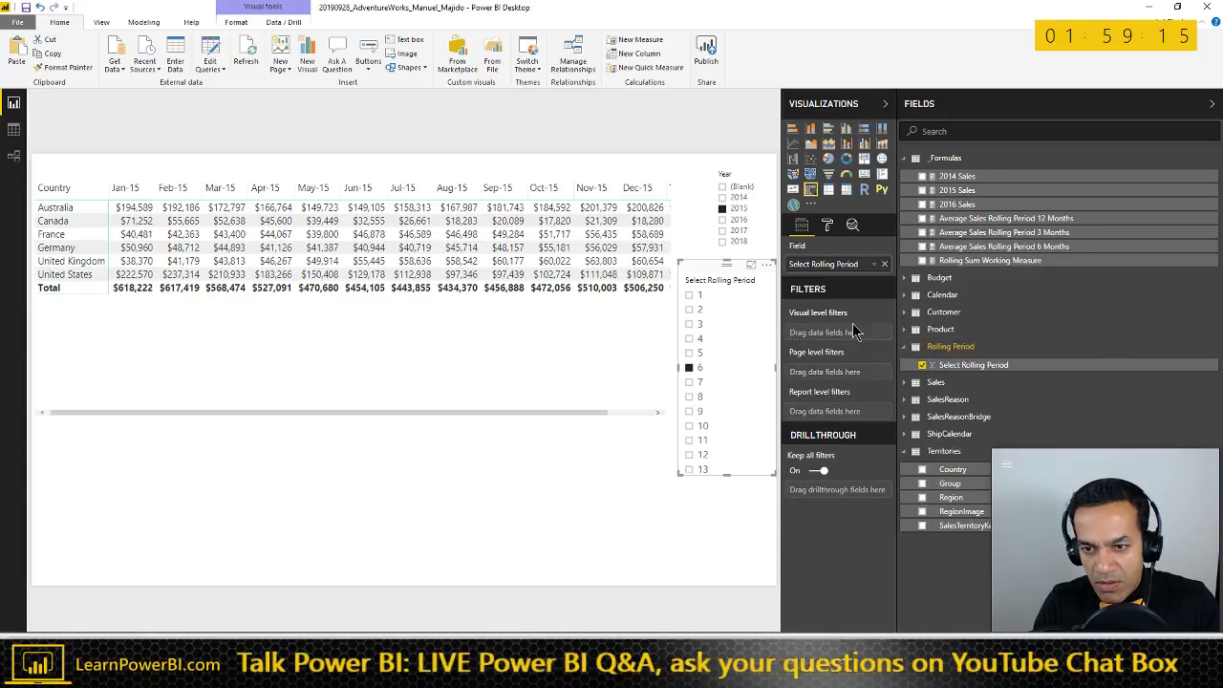
{"action": "left_click_drag", "start_coordinate": [946, 365], "coordinate": [836, 349]}
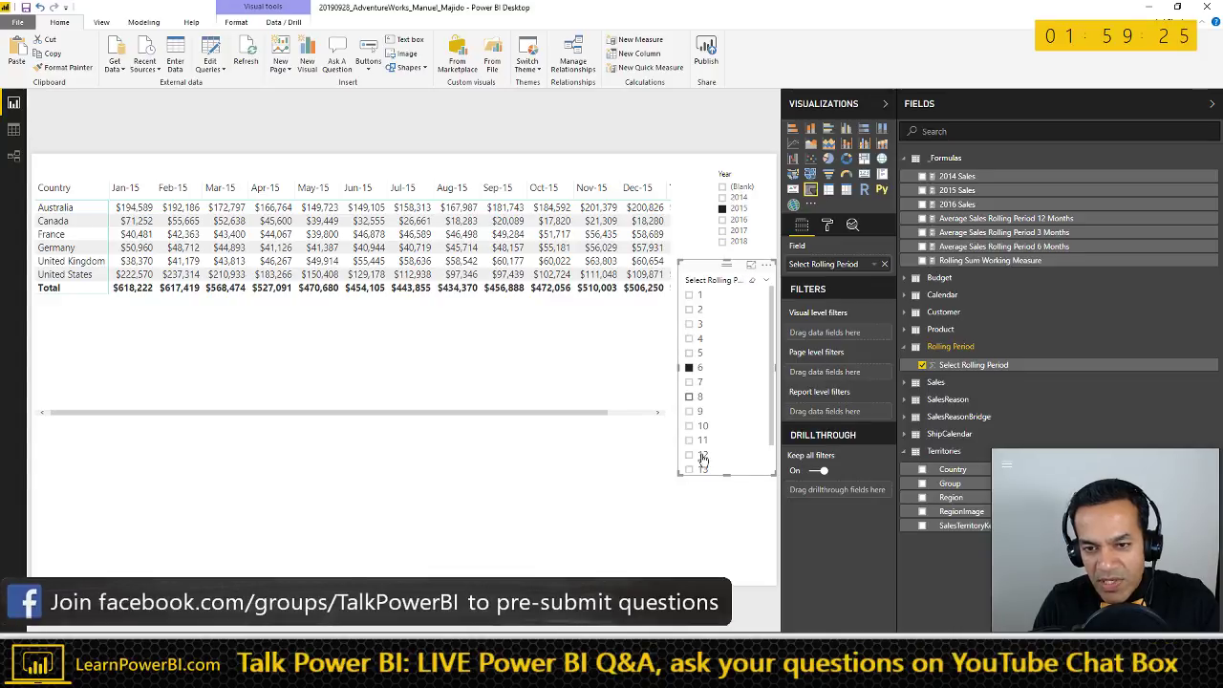
{"action": "left_click_drag", "start_coordinate": [970, 365], "coordinate": [851, 342]}
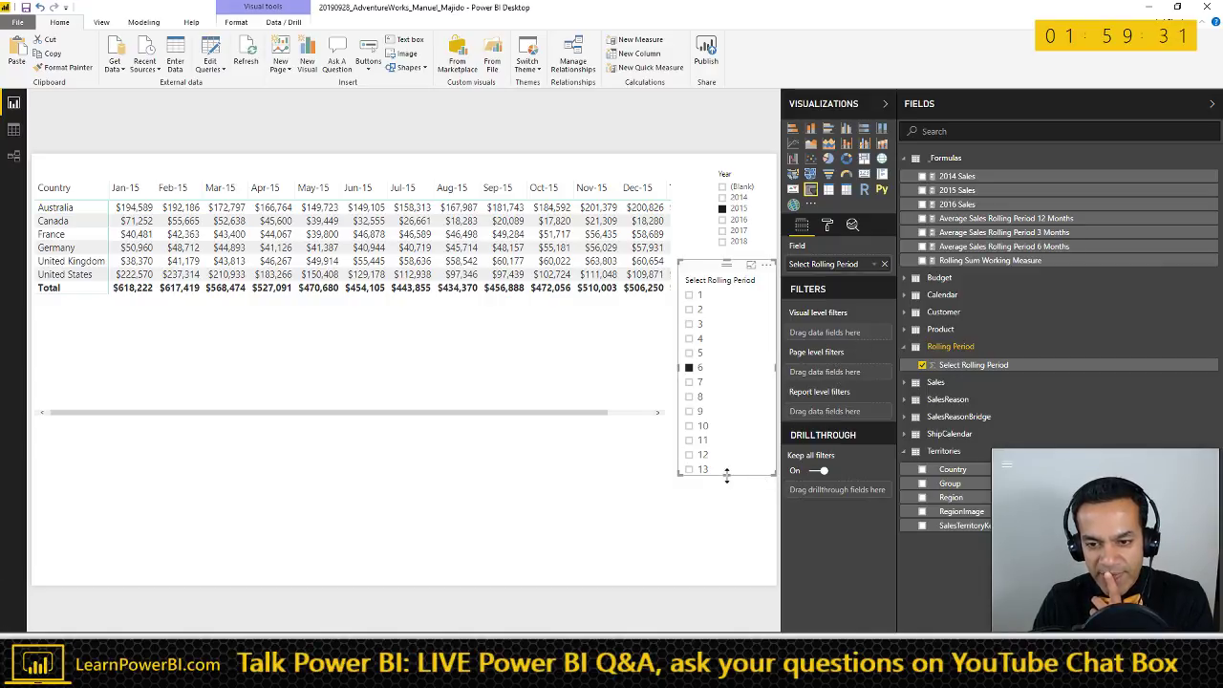
{"action": "left_click_drag", "start_coordinate": [727, 475], "coordinate": [730, 503]}
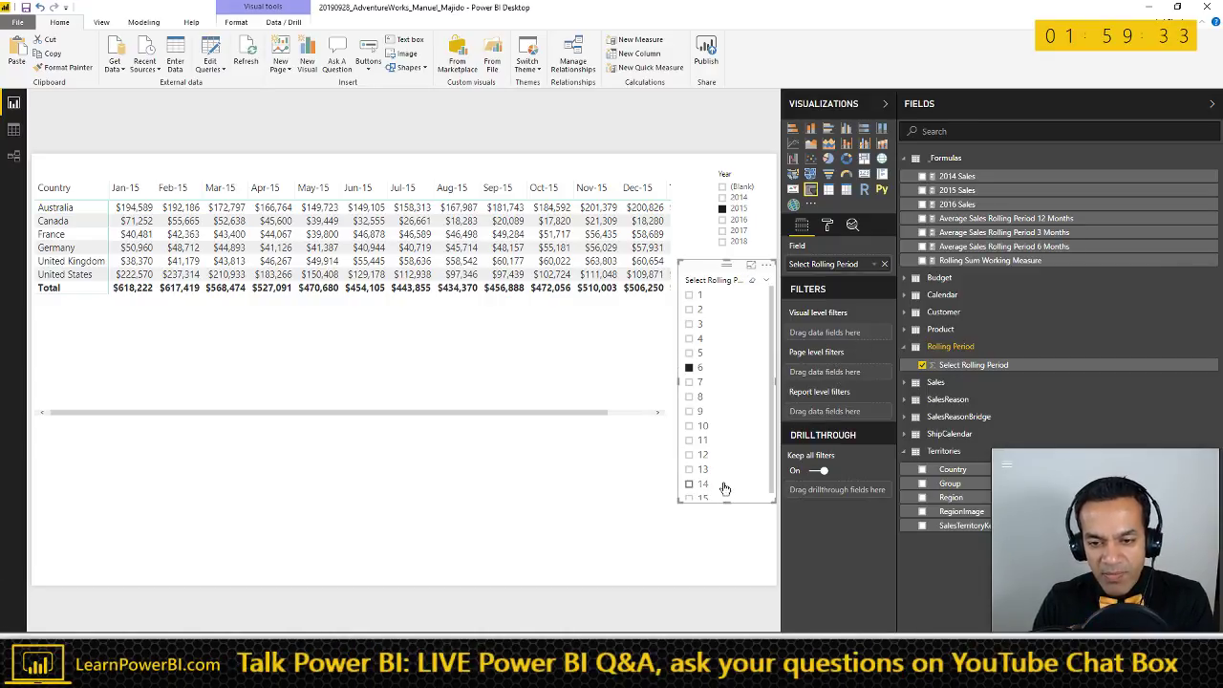
{"action": "left_click", "coordinate": [702, 470]}
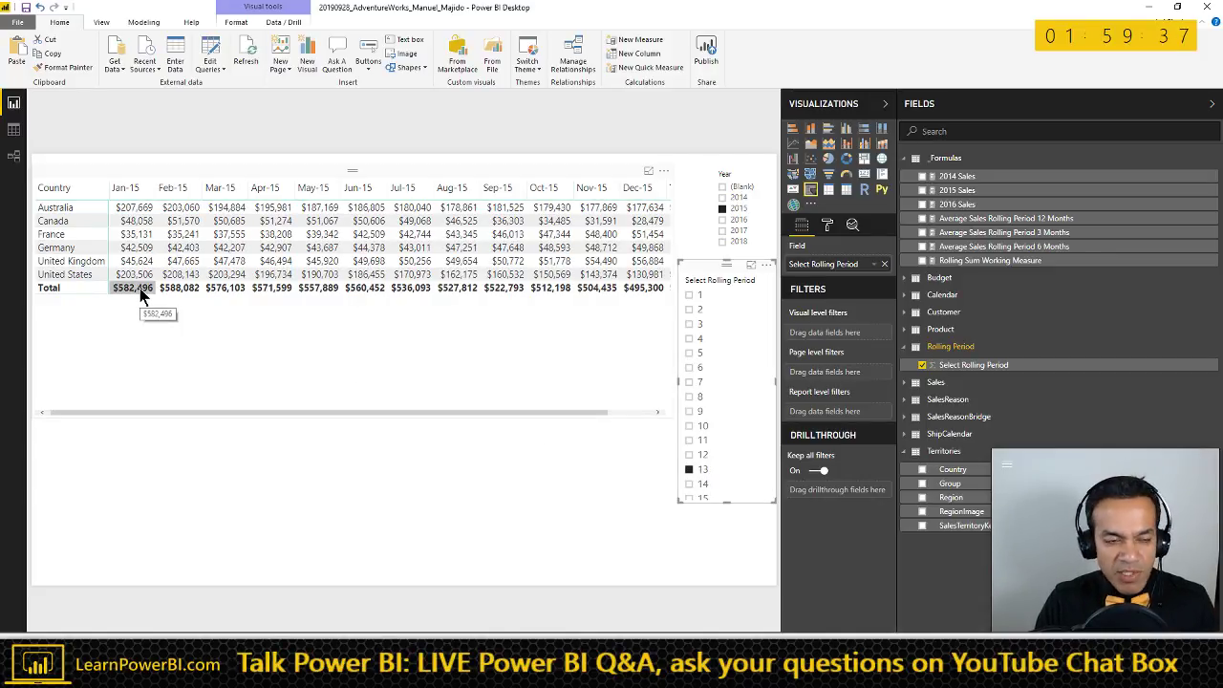
- Label the Excel comparison columns '12 months' and '6 month' above the check values
{"action": "key", "text": "alt+Tab"}
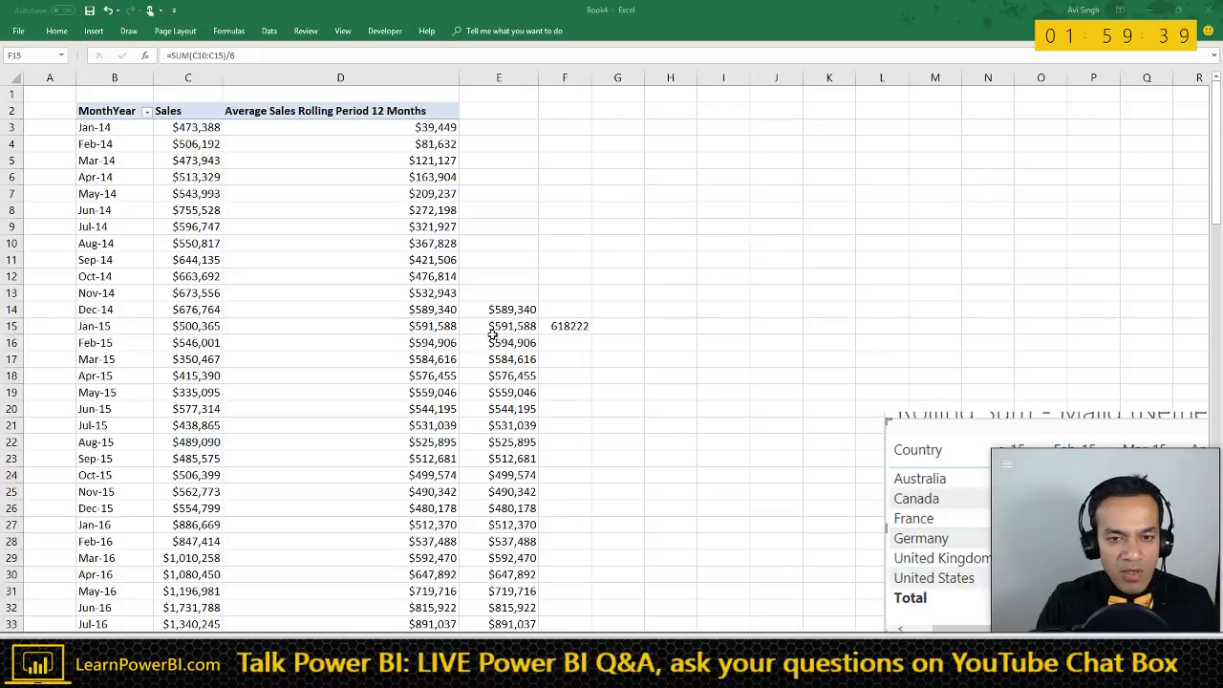
{"action": "left_click", "coordinate": [494, 329]}
{"action": "left_click", "coordinate": [510, 296]}
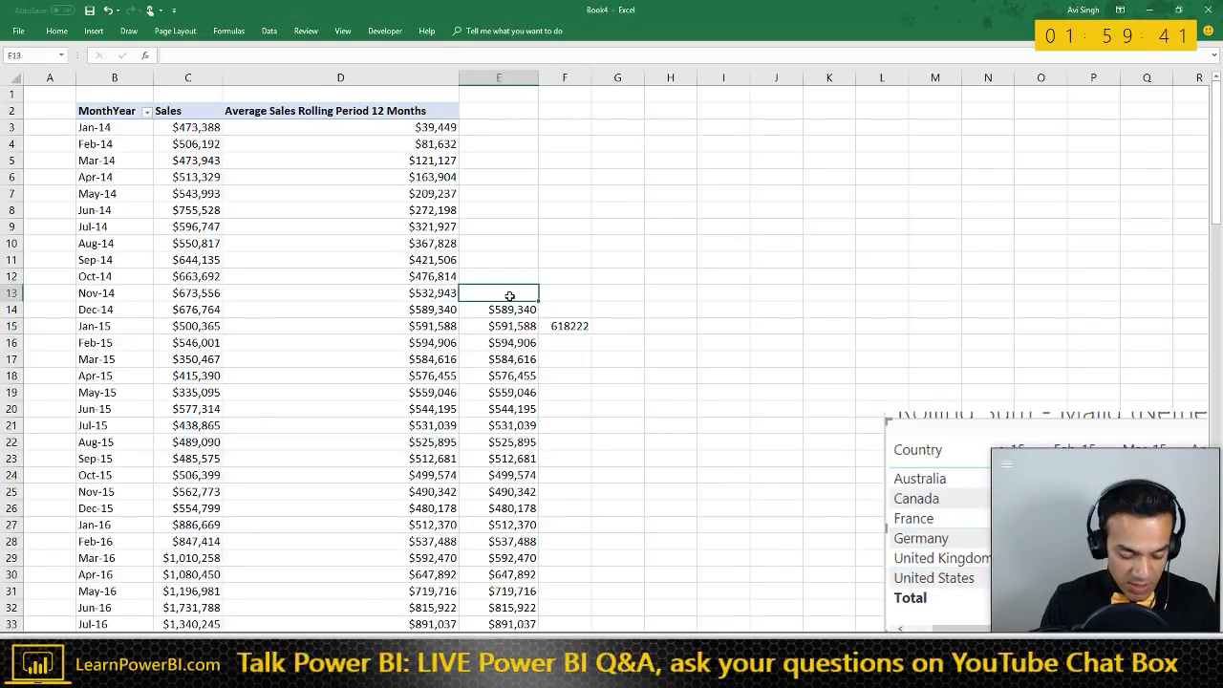
{"action": "type", "text": "12 months"}
{"action": "key", "text": "Return"}
{"action": "key", "text": "Up"}
{"action": "key", "text": "Right"}
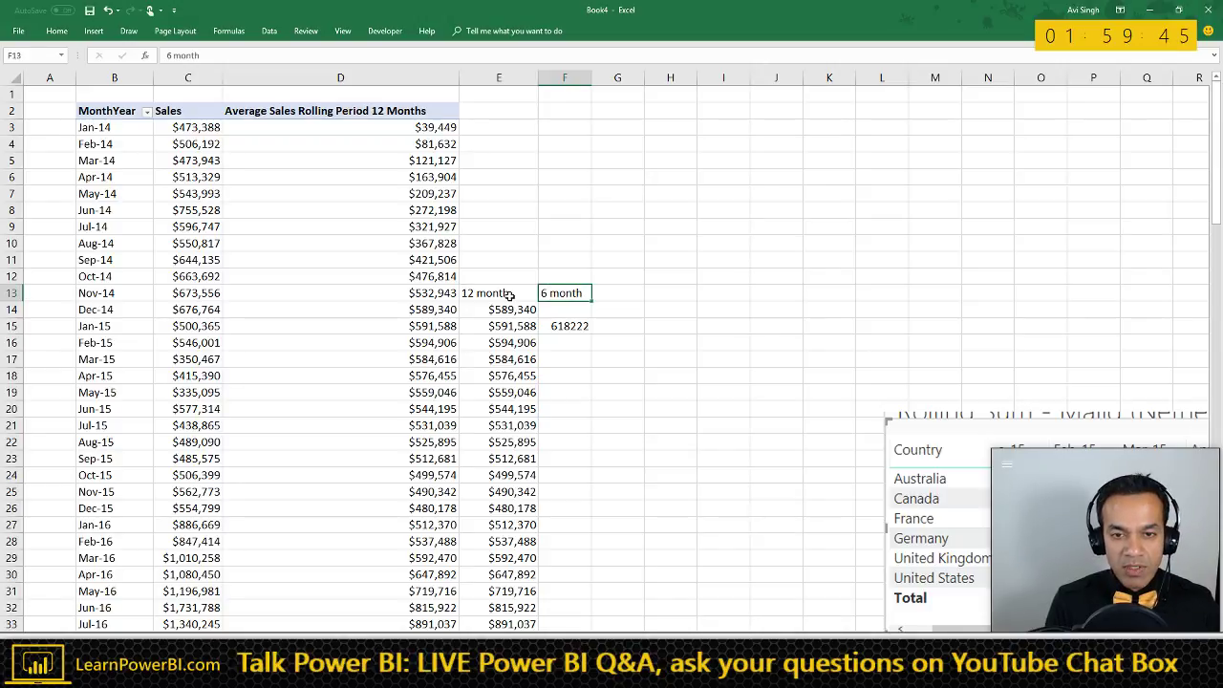
{"action": "key", "text": "Return"}
{"action": "key", "text": "Right"}
{"action": "key", "text": "Down"}
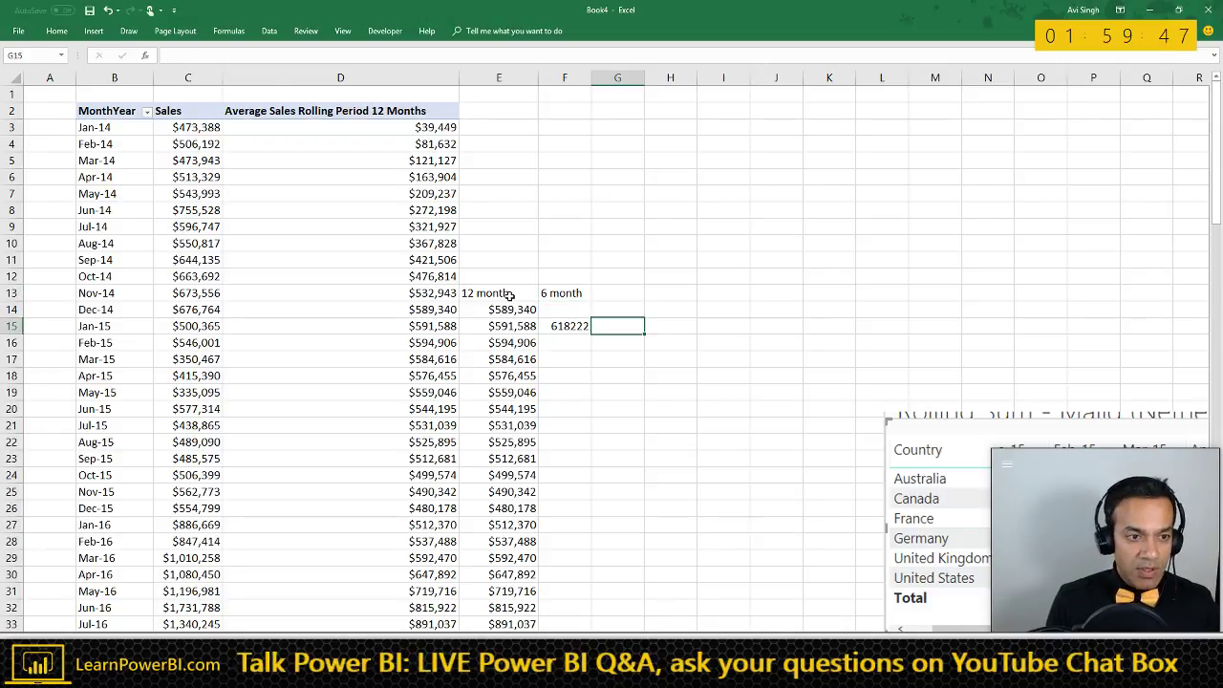
- Enter =SUM(C4:C16)/13 in G16 as the 13-month average for Feb-15
{"action": "key", "text": "Down"}
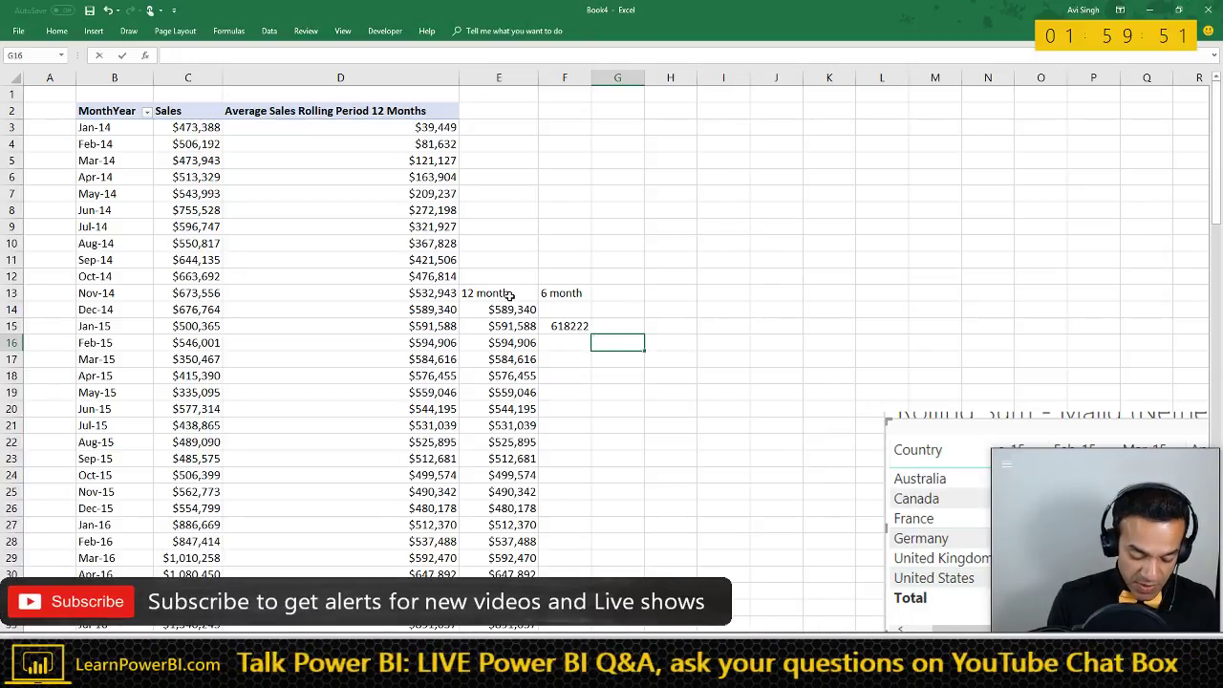
{"action": "type", "text": "=SUM("}
{"action": "key", "text": "Left"}
{"action": "key", "text": "Left"}
{"action": "key", "text": "Left"}
{"action": "key", "text": "Left"}
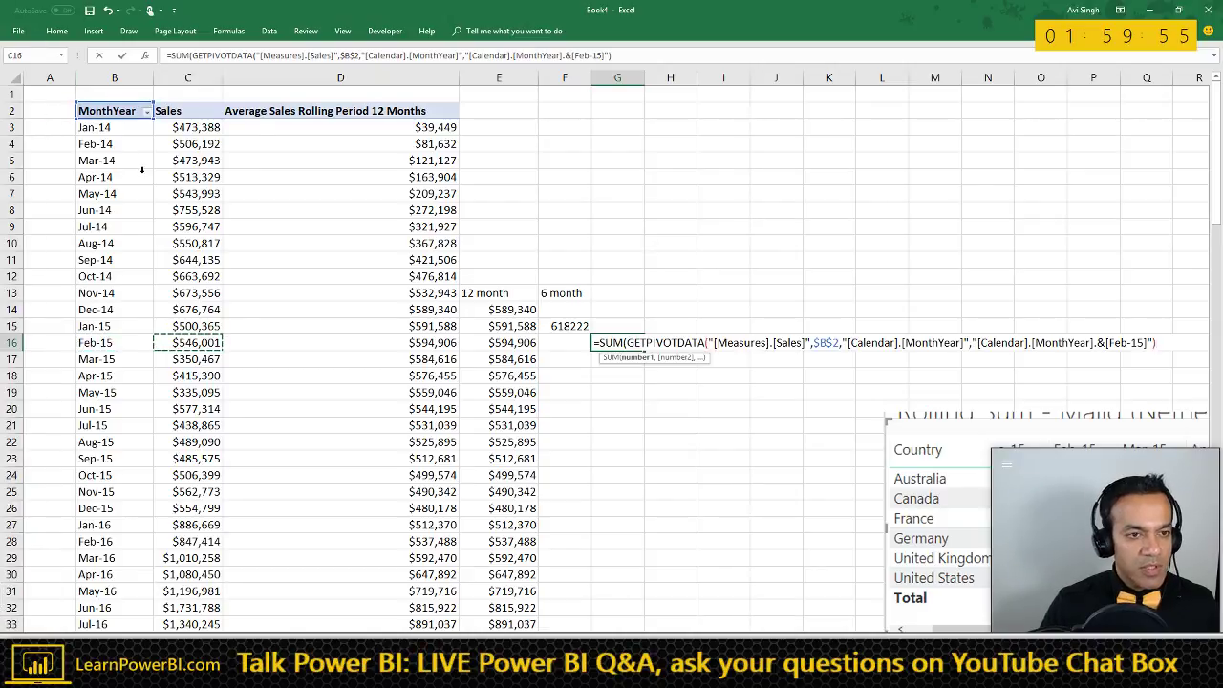
{"action": "mouse_move", "coordinate": [189, 342]}
{"action": "left_mouse_down"}
{"action": "mouse_move", "coordinate": [172, 172]}
{"action": "mouse_move", "coordinate": [191, 144]}
{"action": "left_mouse_up"}
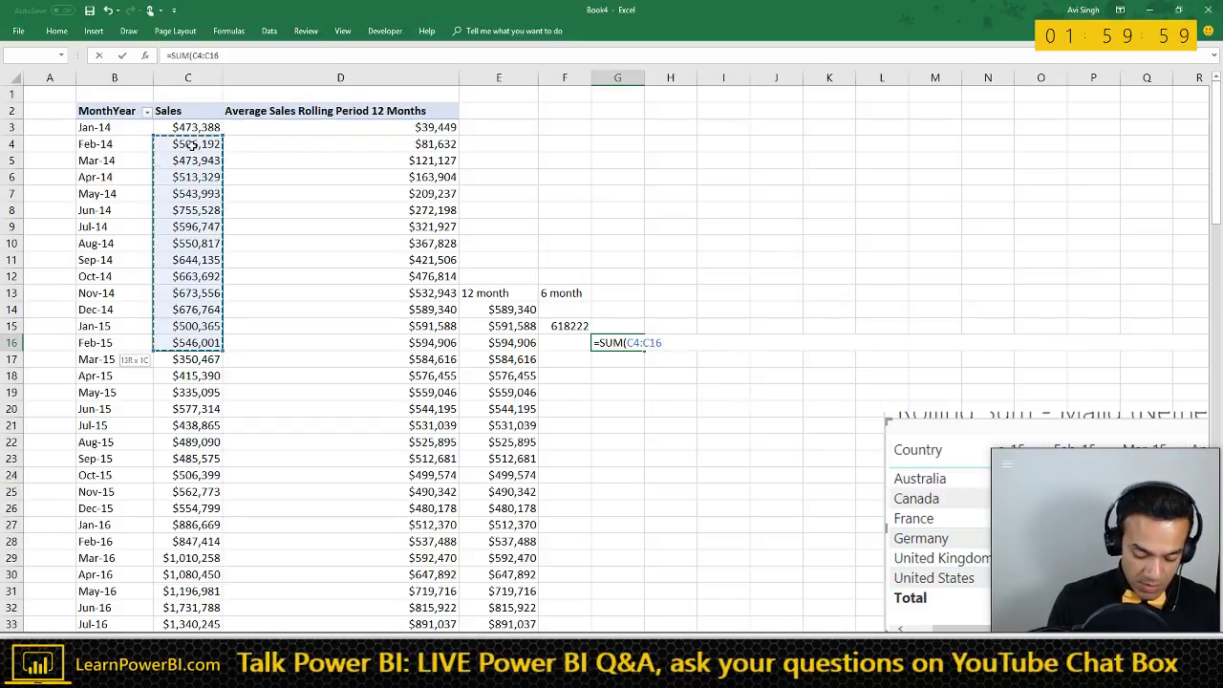
{"action": "type", "text": ")/13"}
{"action": "key", "text": "Return"}
- Copy the formula to G15 for Jan-15, giving 582496, and verify its C3:C15 range
{"action": "key", "text": "Up"}
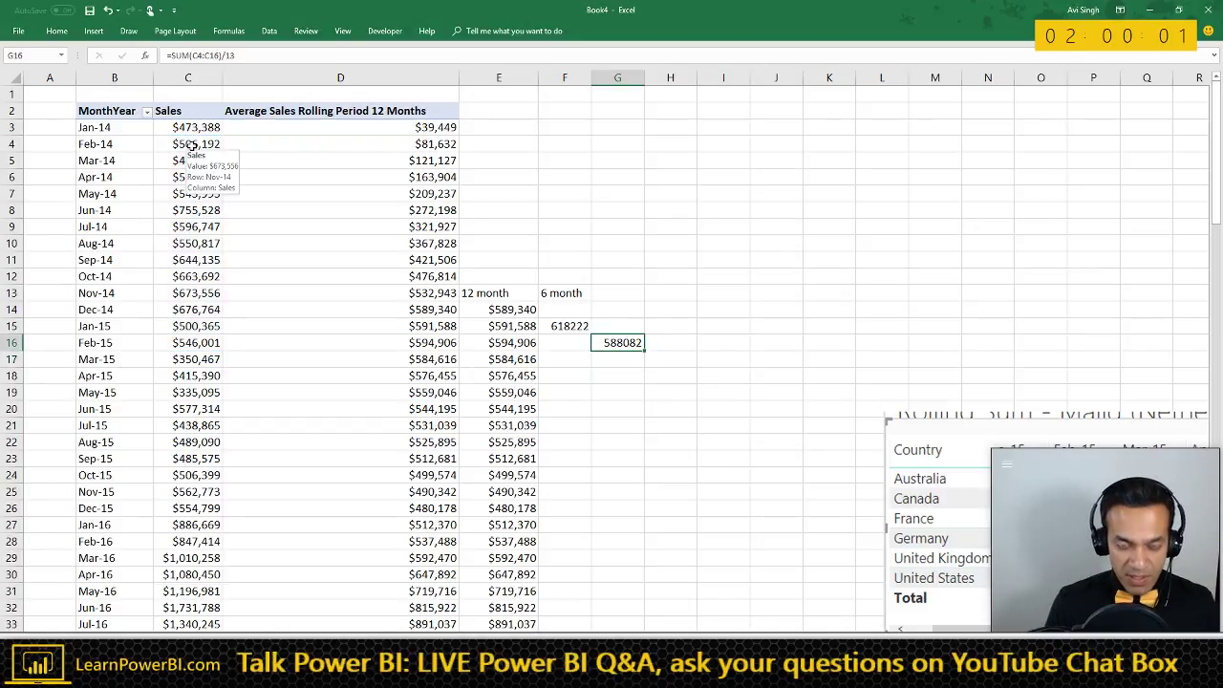
{"action": "key", "text": "ctrl+c"}
{"action": "key", "text": "Up"}
{"action": "key", "text": "ctrl+v"}
{"action": "key", "text": "Escape"}
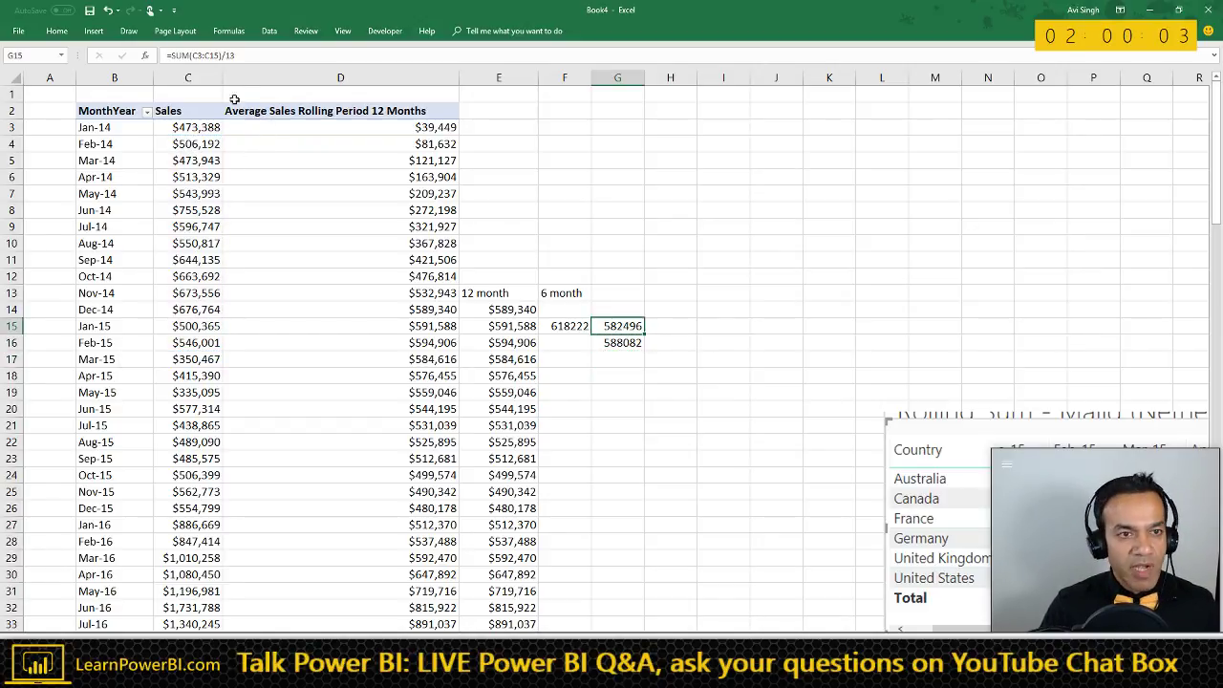
{"action": "left_click", "coordinate": [266, 57]}
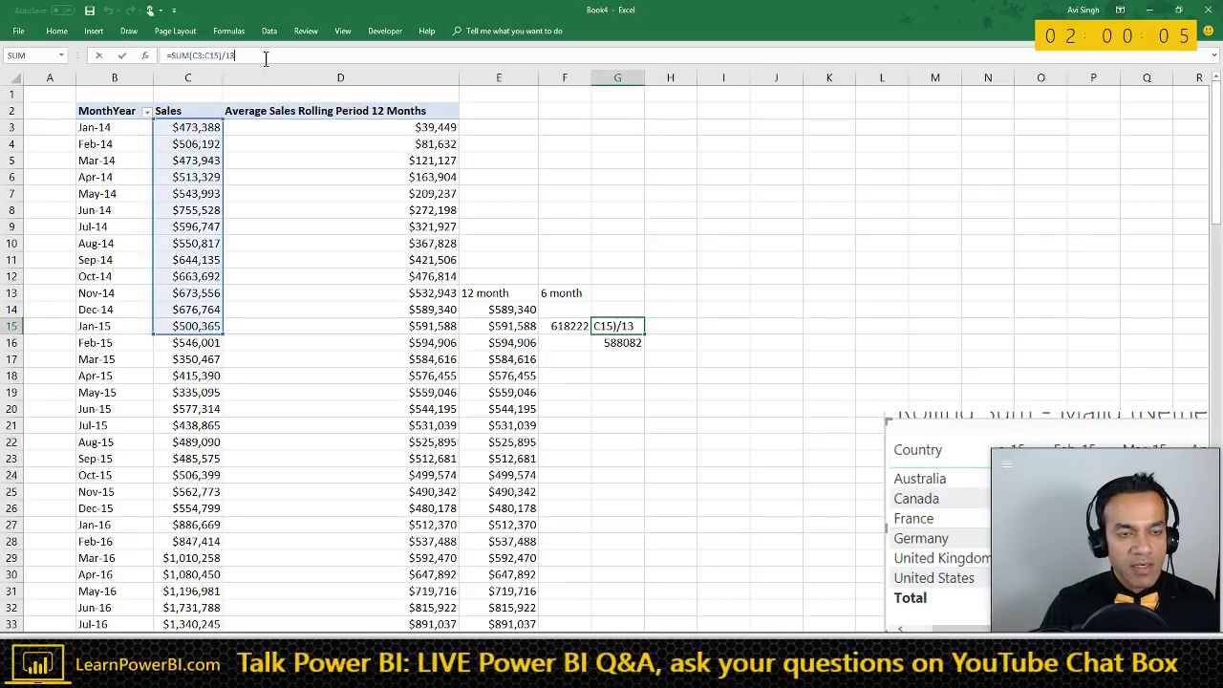
{"action": "key", "text": "Escape"}
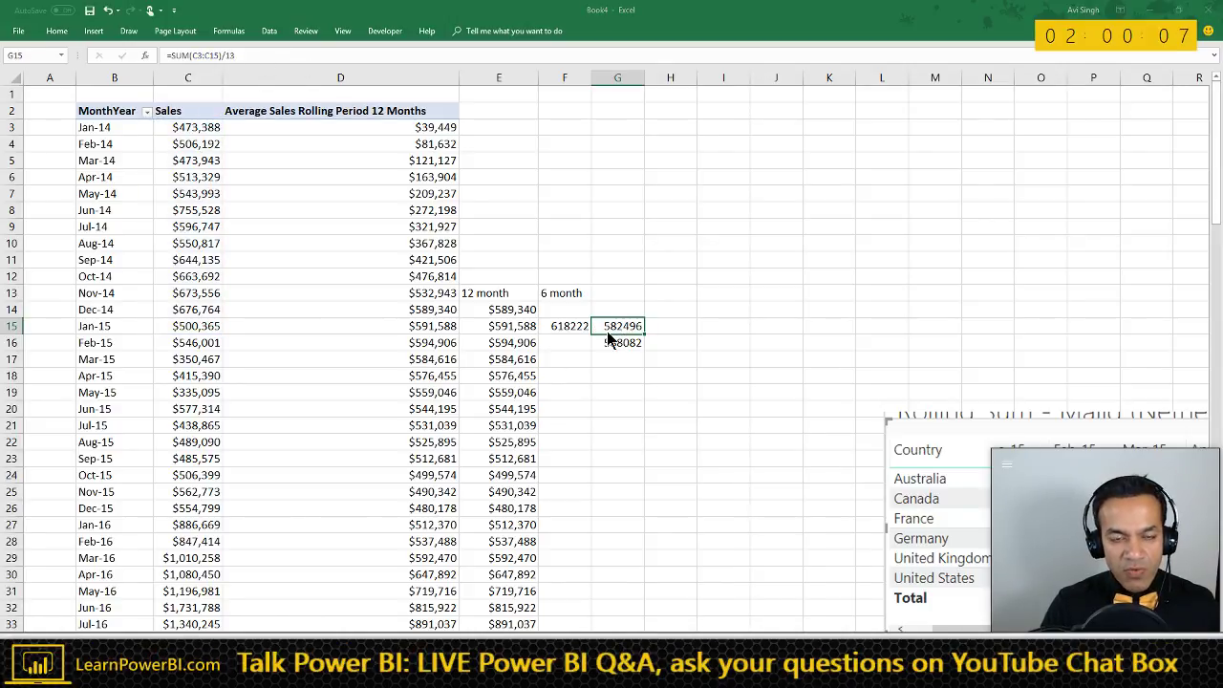
{"action": "key", "text": "alt+Tab"}
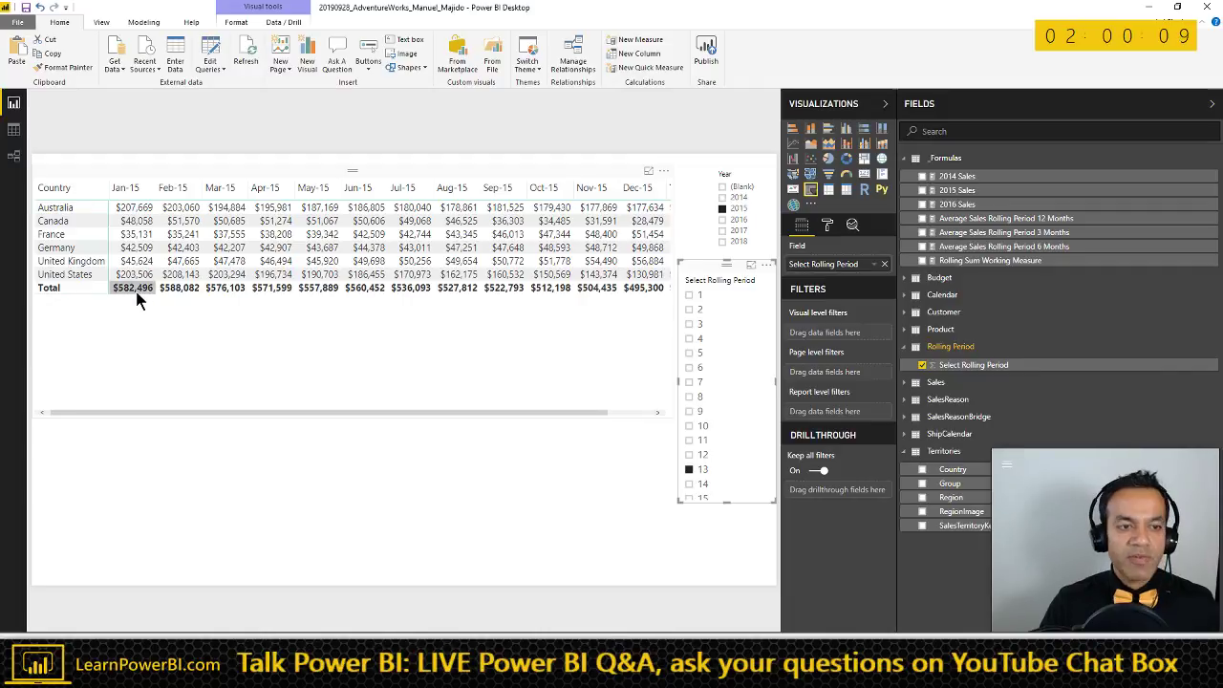
- Deselect the matrix and move to the Rolling Sum - Majid (Netherlands) report page
{"action": "left_click", "coordinate": [389, 469]}
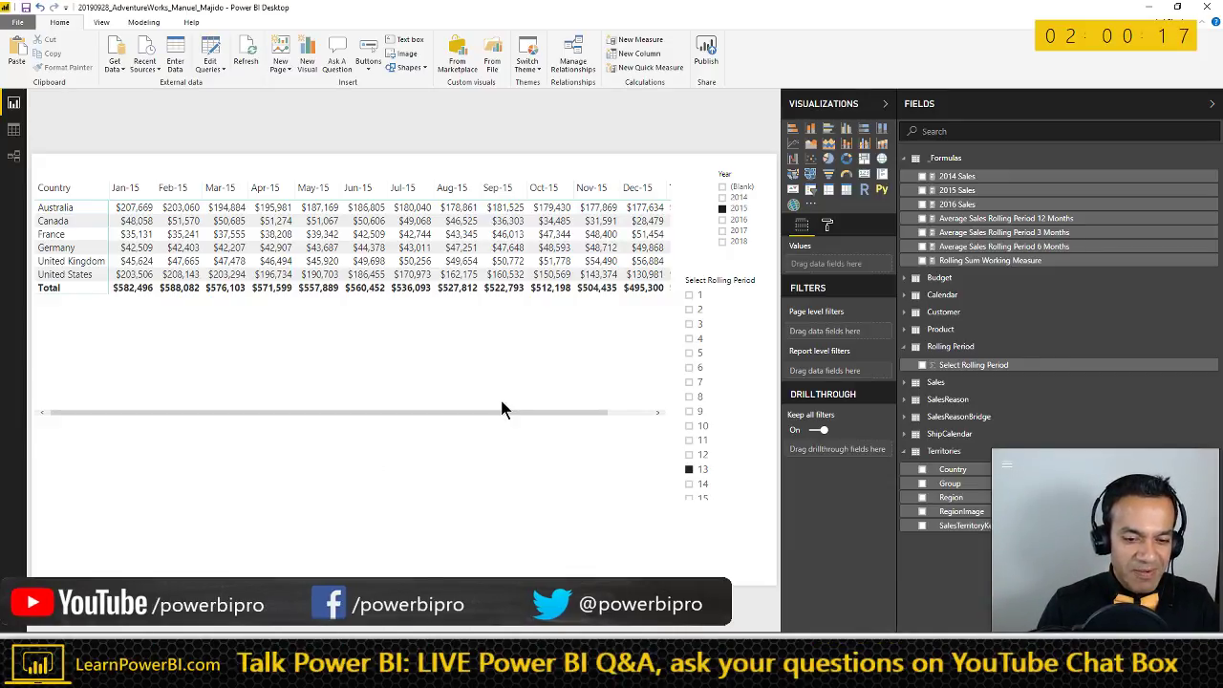
{"action": "key", "text": "ctrl+Page_Down"}
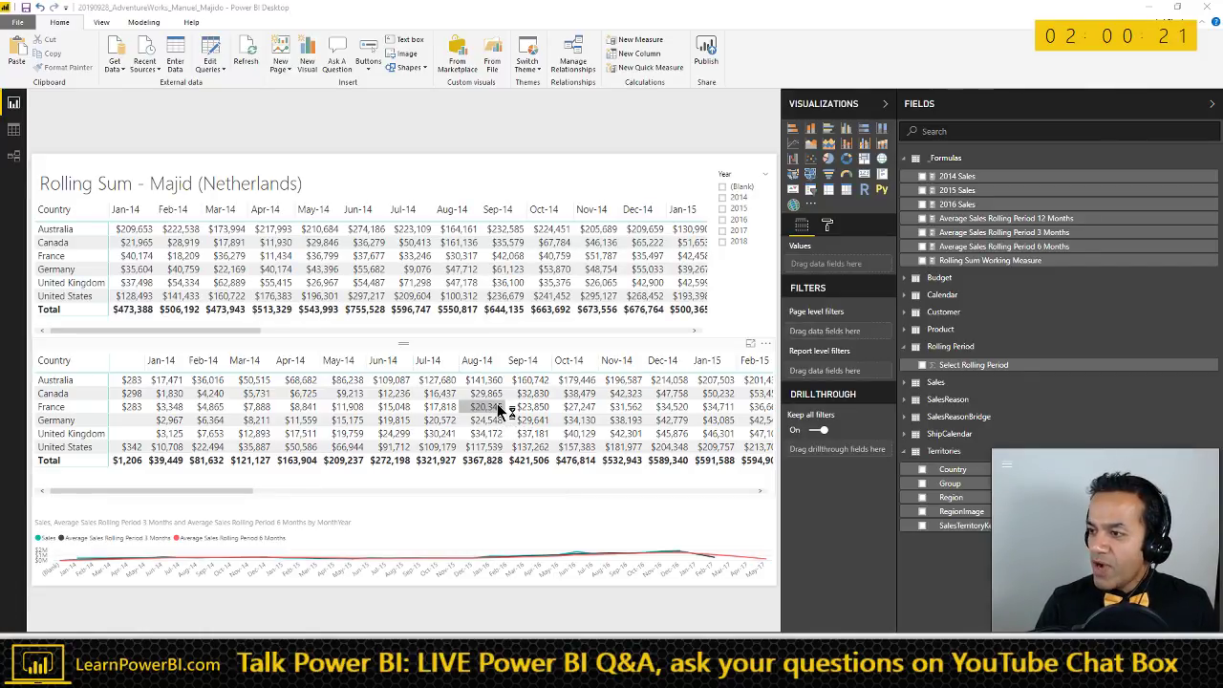
{"action": "key", "text": "alt+Tab"}
{"action": "key", "text": "alt+Tab"}
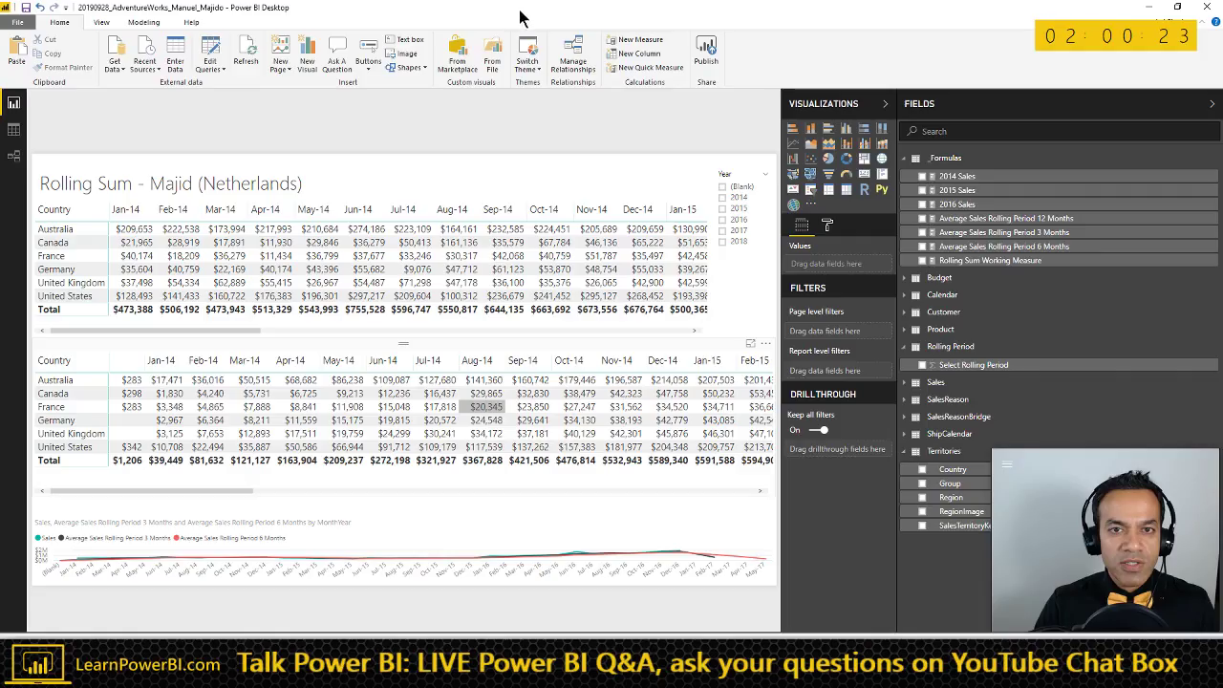
{"action": "key", "text": "alt+Tab"}
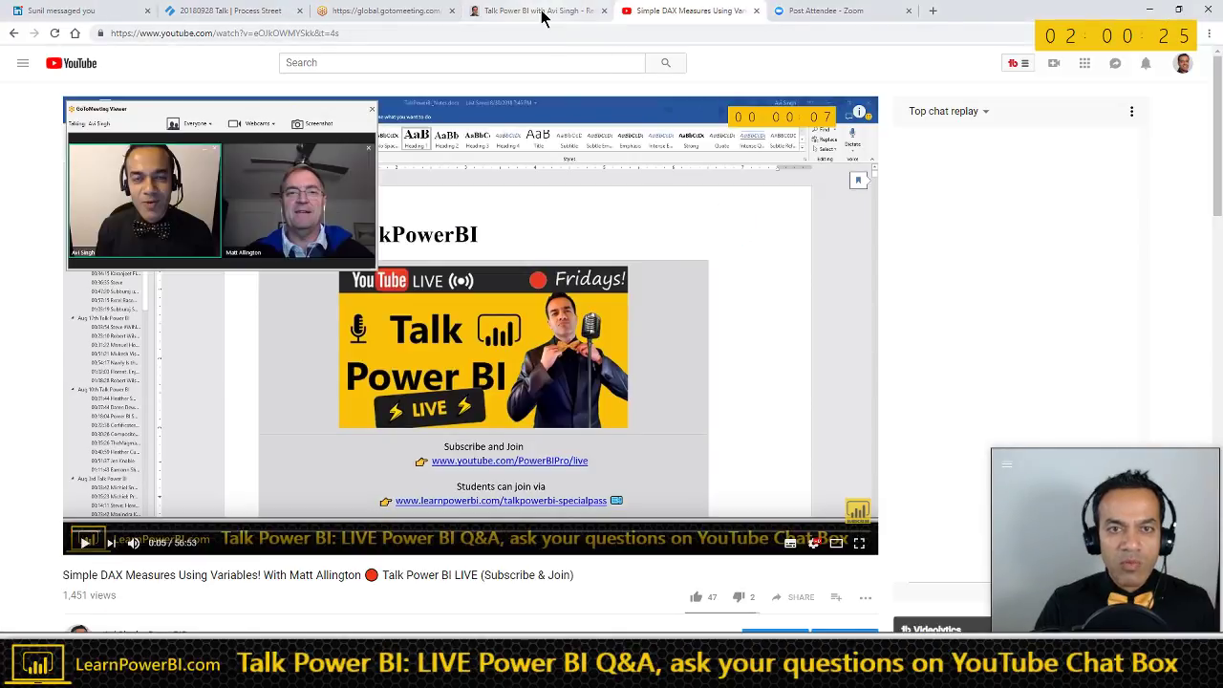
- Open the shared 2018_Files SharePoint folder in an incognito window, sorted by Modified newest first
{"action": "left_click", "coordinate": [540, 12]}
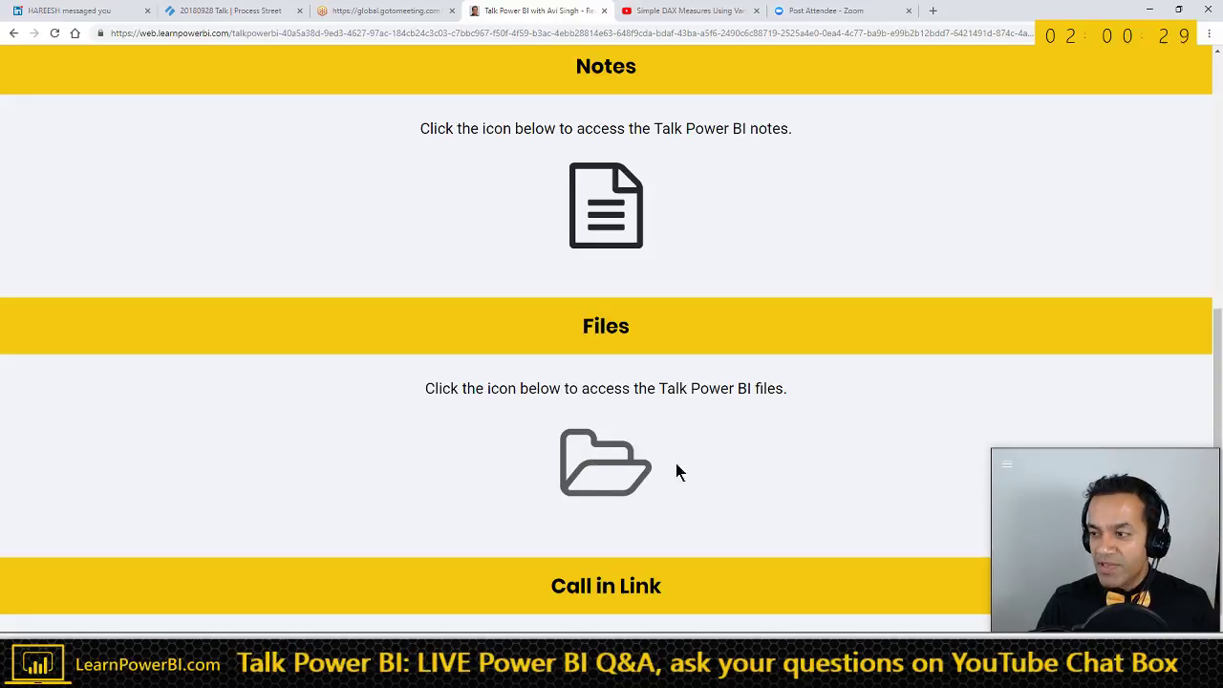
{"action": "right_click", "coordinate": [616, 468]}
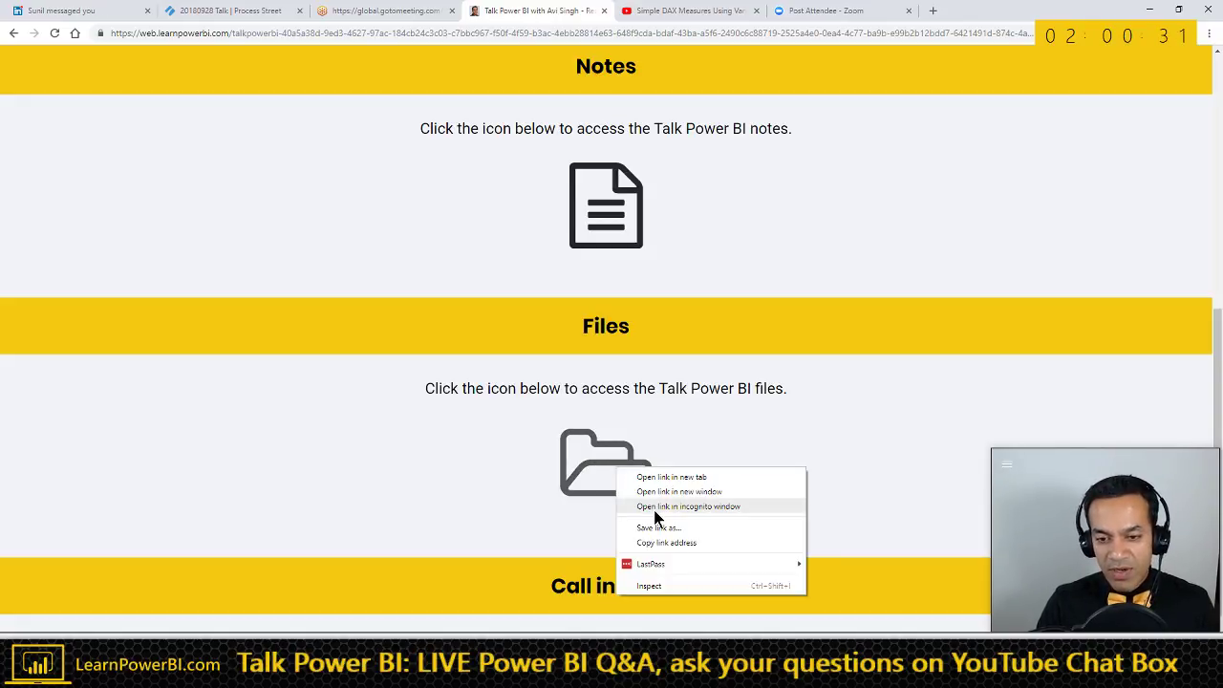
{"action": "left_click", "coordinate": [656, 507]}
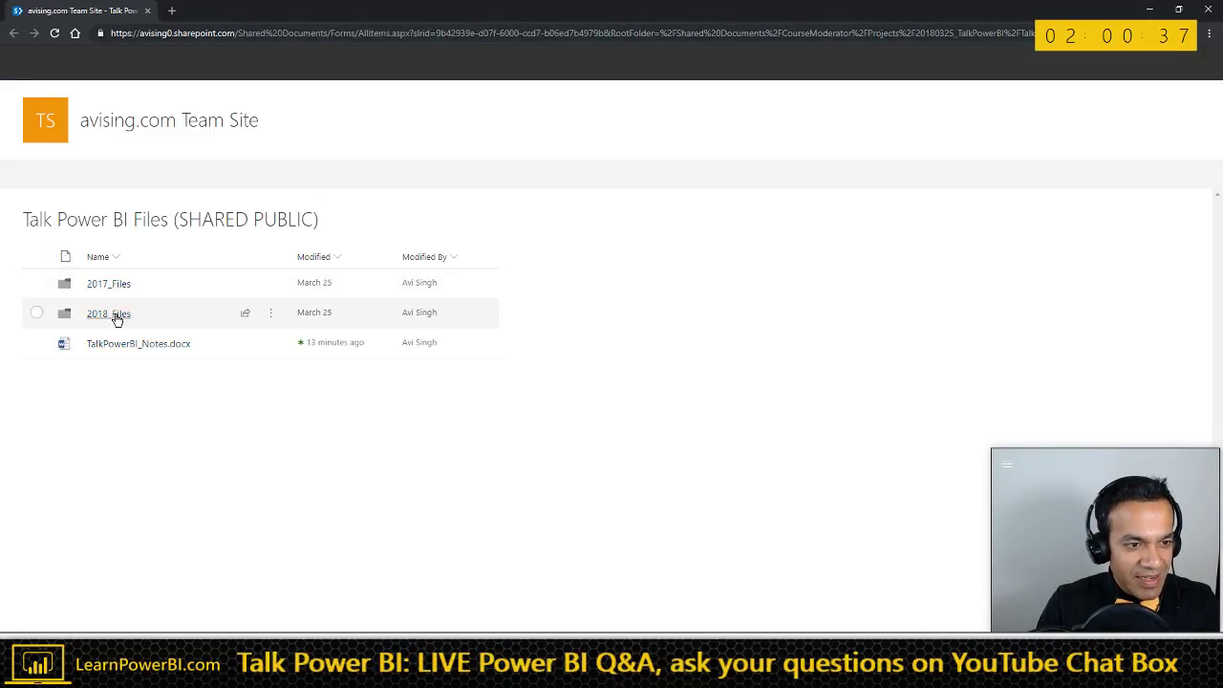
{"action": "left_click", "coordinate": [111, 315]}
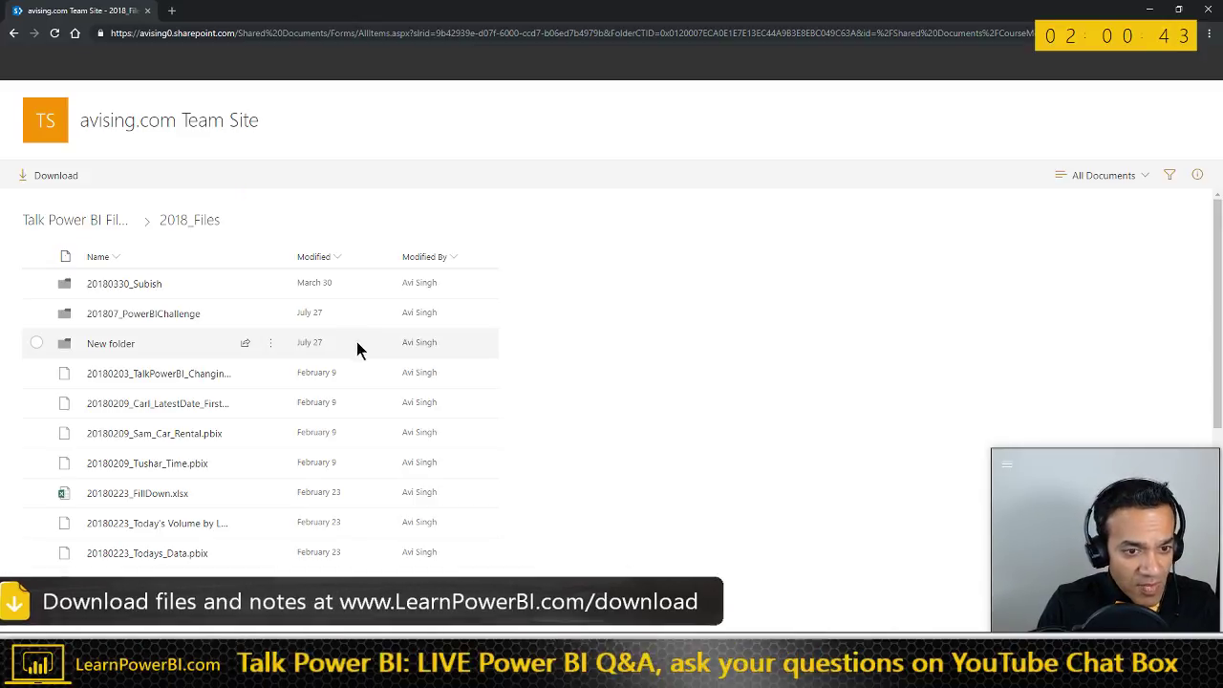
{"action": "left_click", "coordinate": [334, 263]}
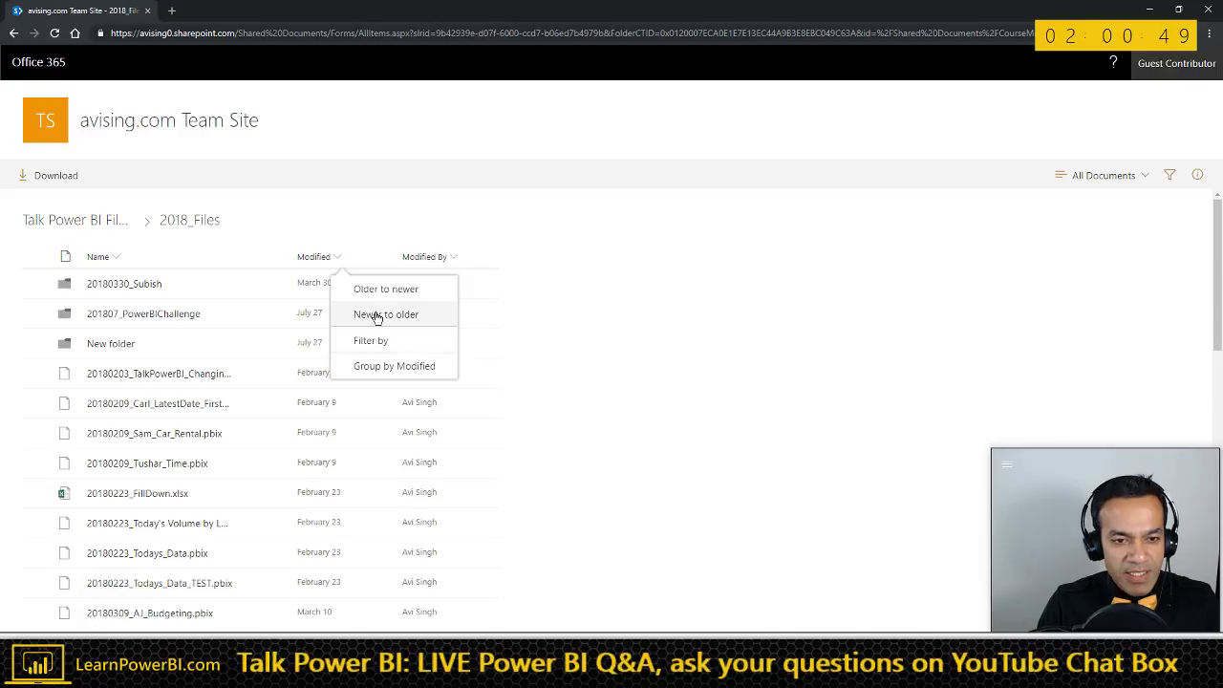
{"action": "left_click", "coordinate": [377, 316]}
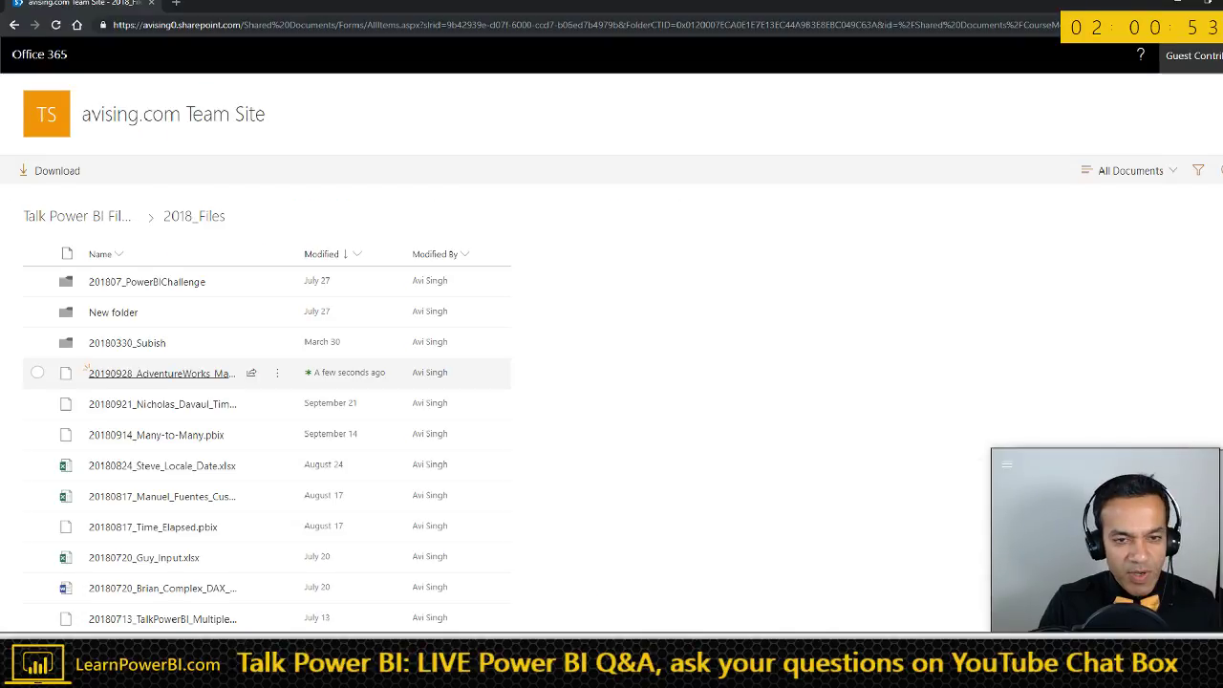
- Search Google for 'VUJA DE' in a new browser tab
{"action": "key", "text": "alt+Tab"}
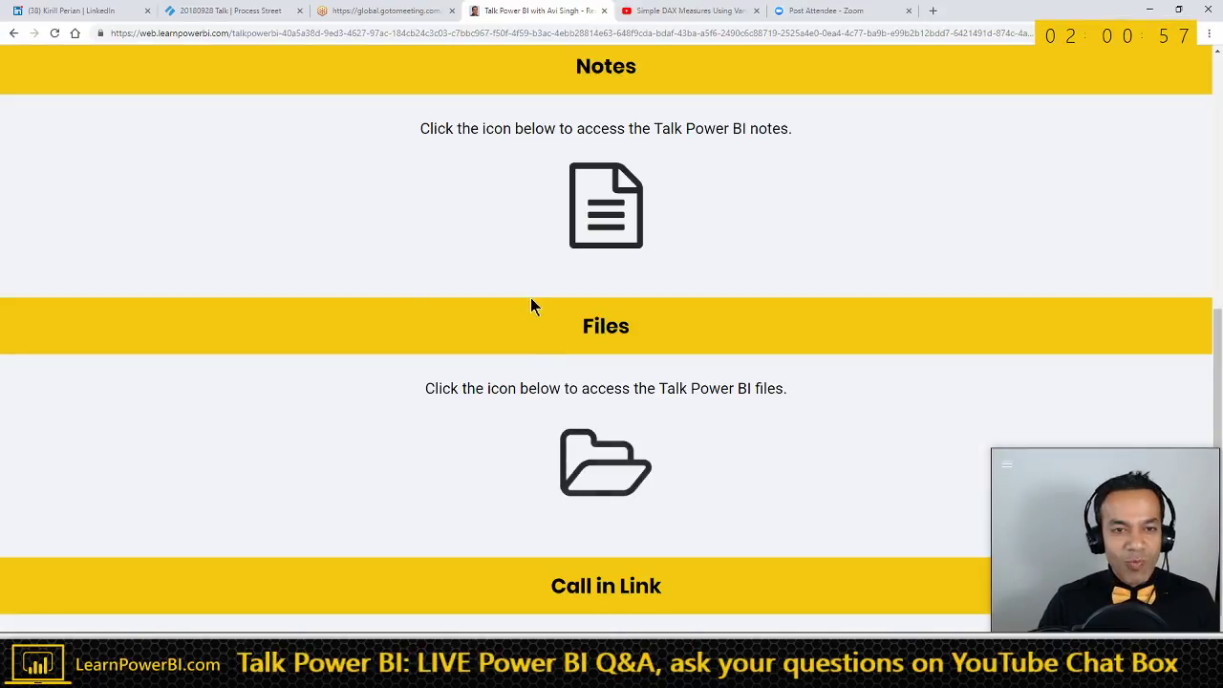
{"action": "key", "text": "ctrl+t"}
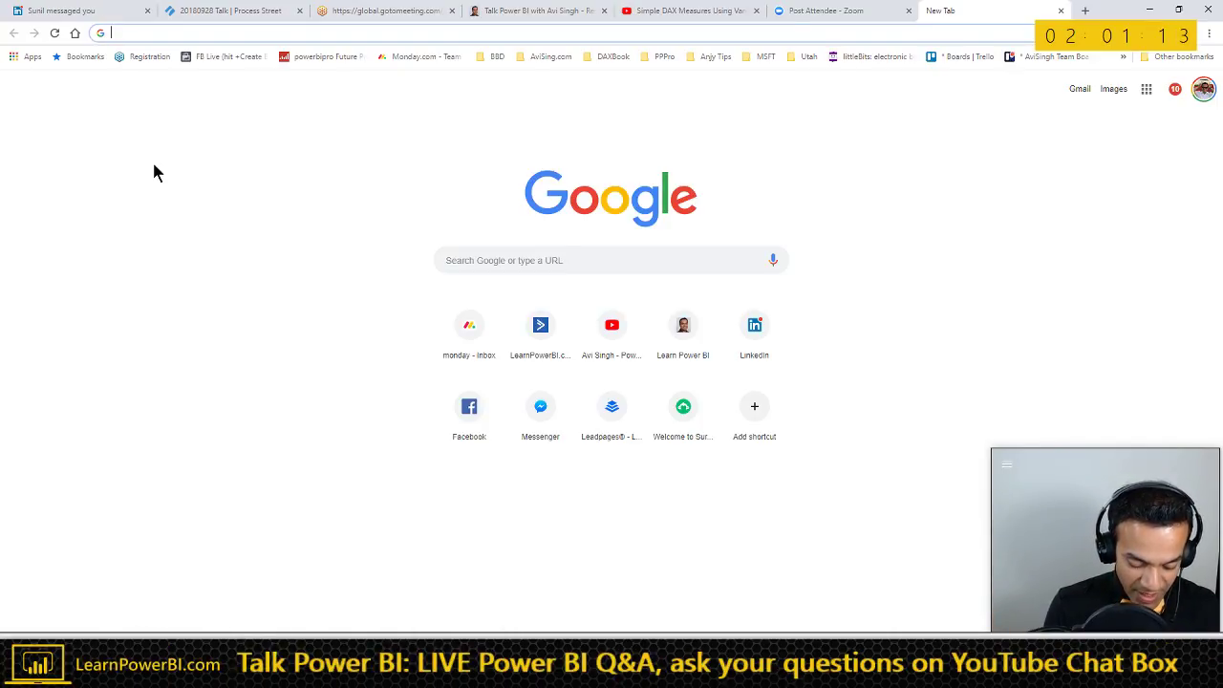
{"action": "type", "text": "VUJA "}
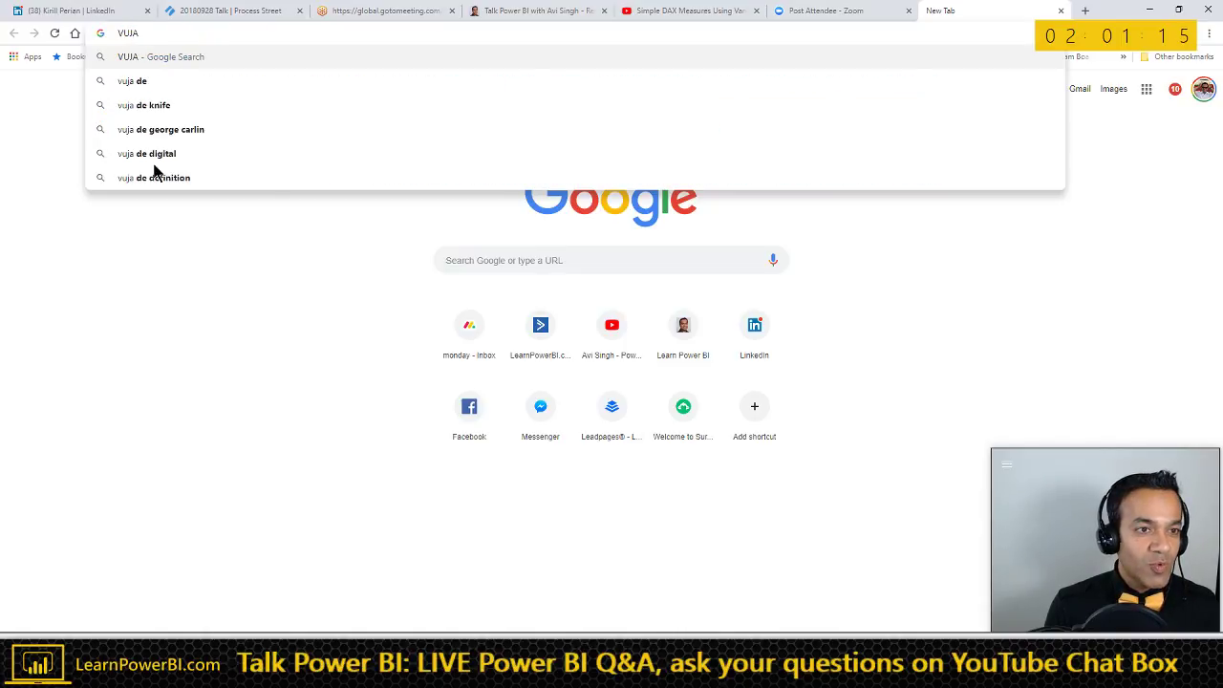
{"action": "type", "text": "DE"}
{"action": "key", "text": "Return"}
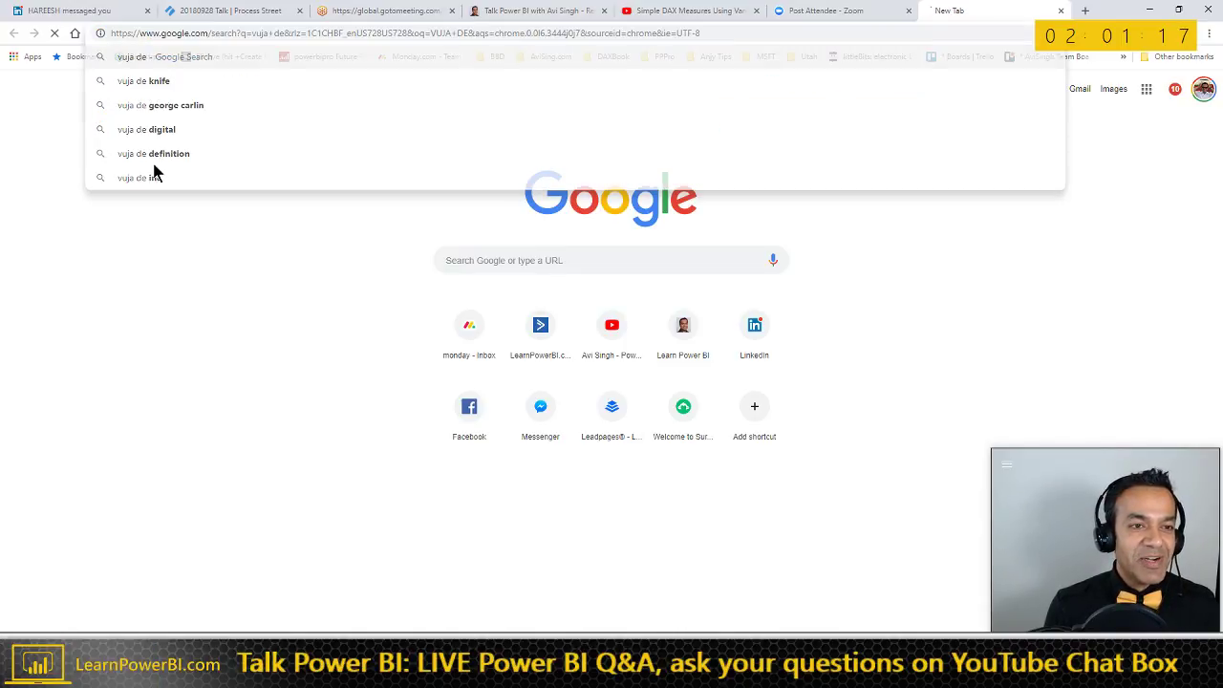